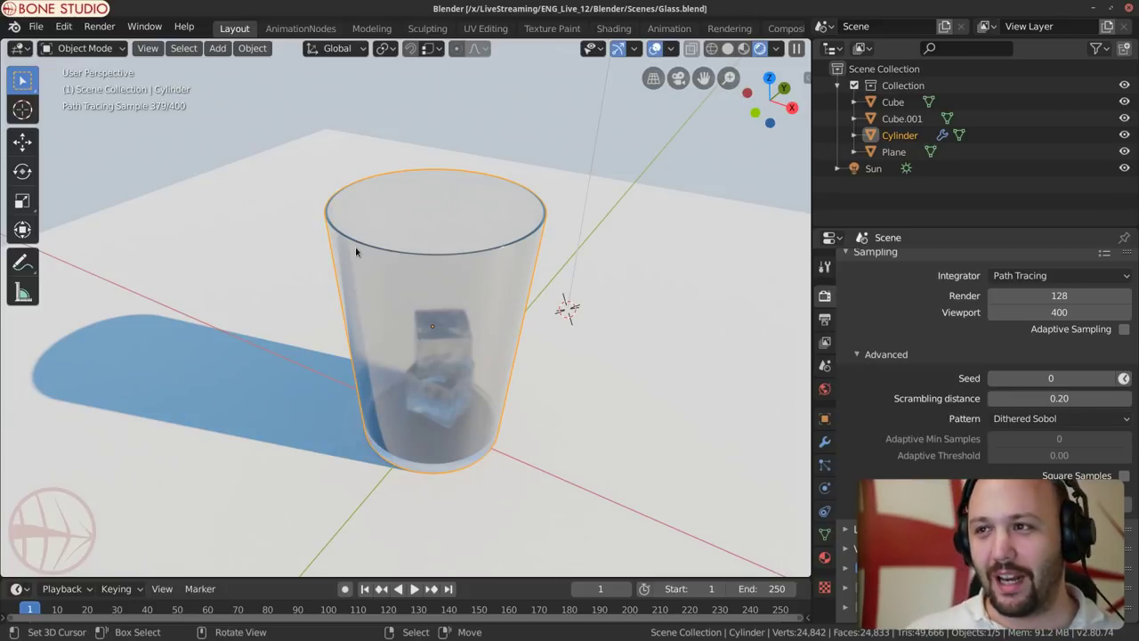
Step: Hide the viewport overlays and switch to the browser showing the Molecular releases page
{"action": "left_click", "coordinate": [654, 48]}
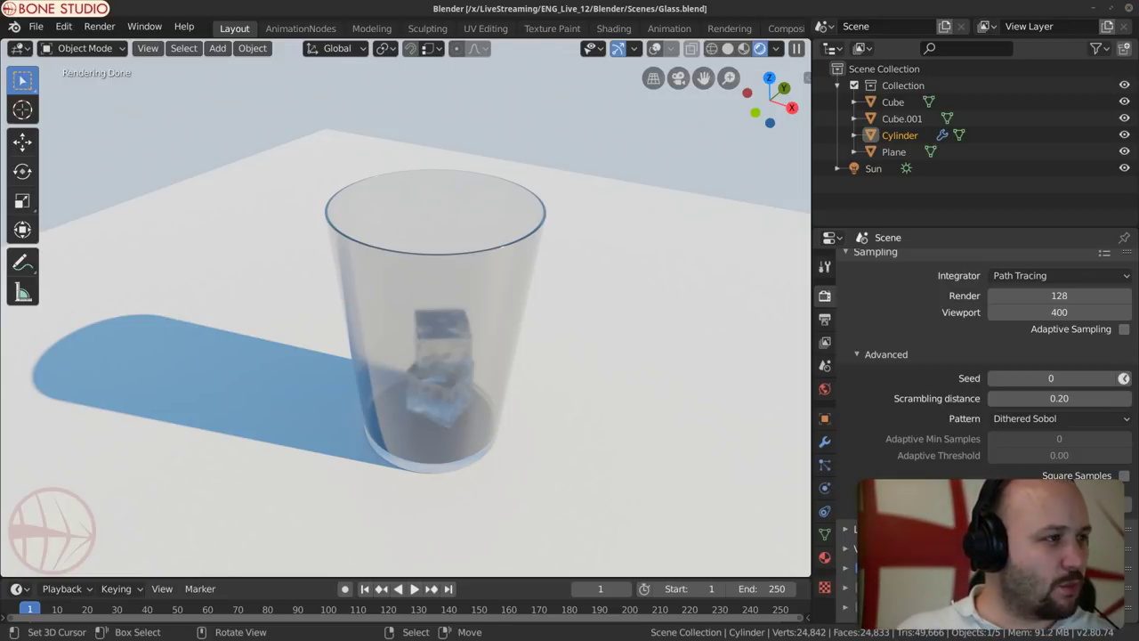
{"action": "key", "text": "alt+Tab"}
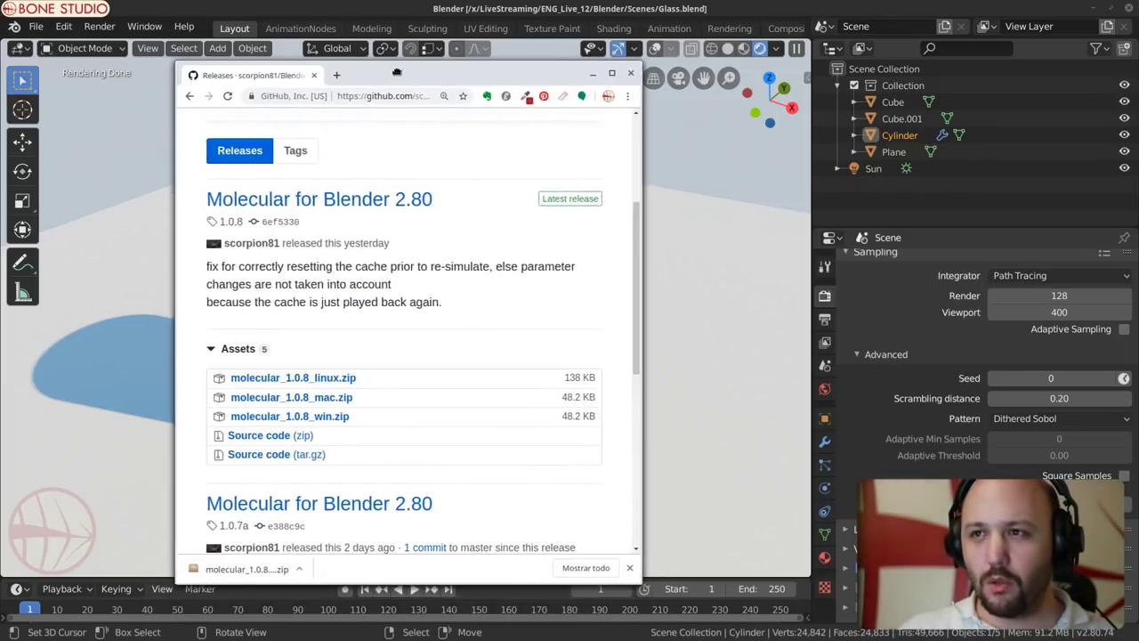
{"action": "double_click", "coordinate": [411, 82]}
{"action": "scroll", "coordinate": [398, 254], "scroll_direction": "up", "scroll_amount": 3}
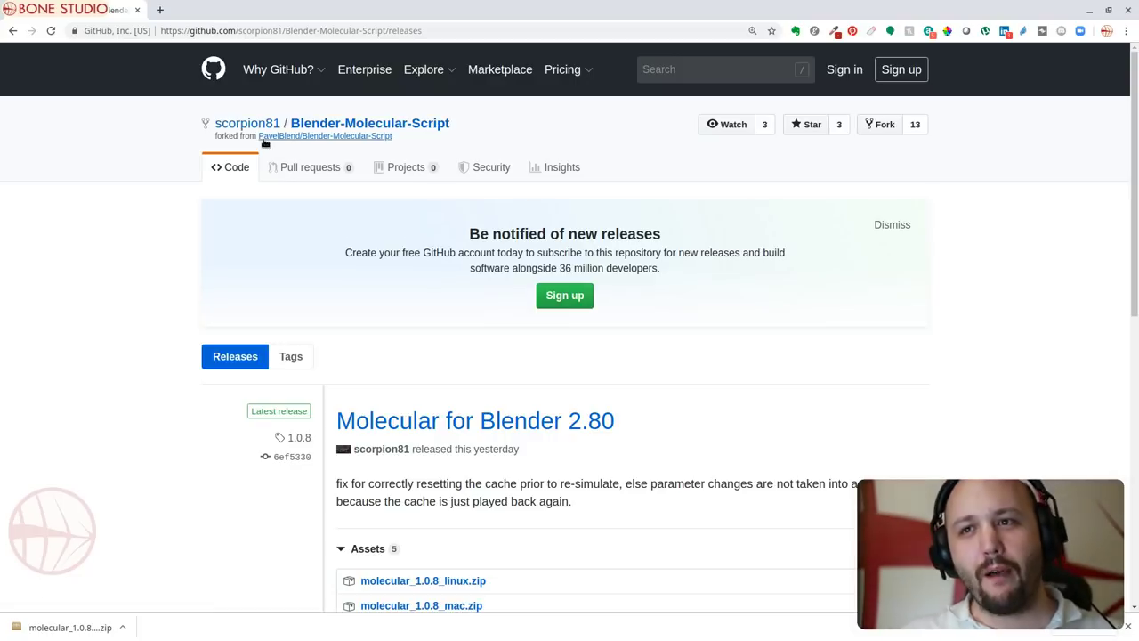
{"action": "mouse_move", "coordinate": [278, 141]}
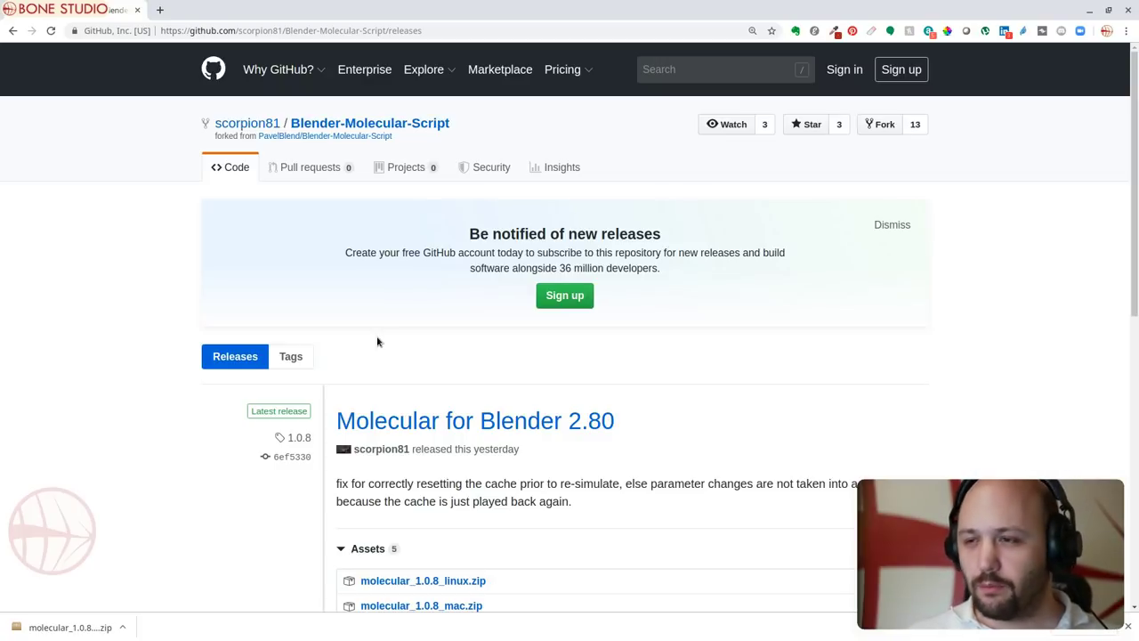
{"action": "scroll", "coordinate": [377, 338], "scroll_direction": "down", "scroll_amount": 1}
{"action": "scroll", "coordinate": [511, 394], "scroll_direction": "down", "scroll_amount": 1}
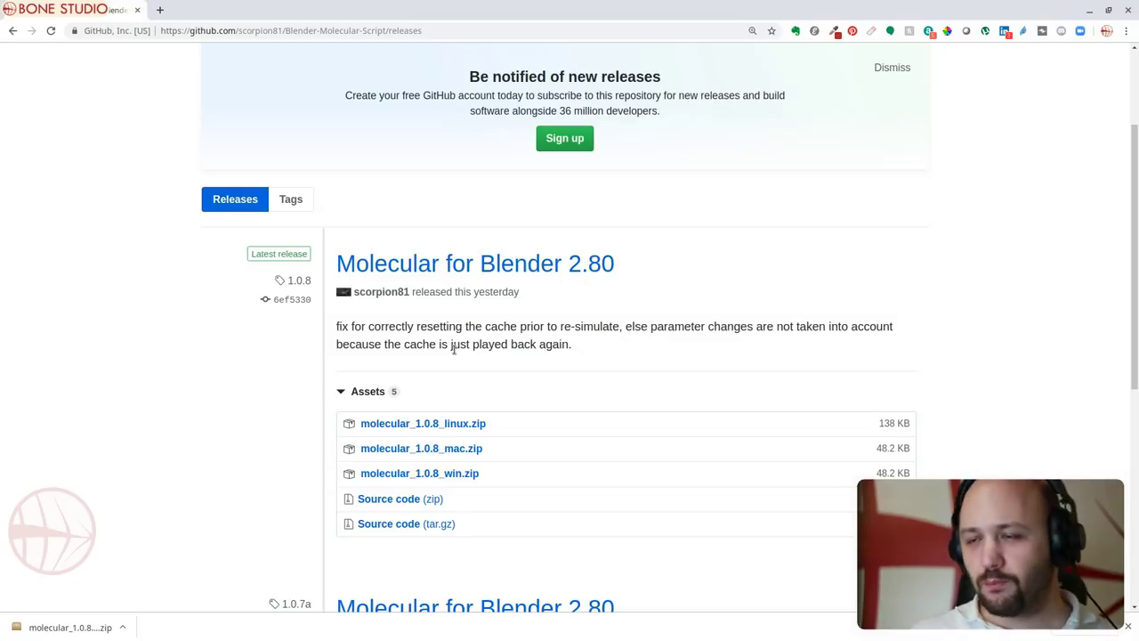
Step: Bring up Blender's splash screen, then return to the browser
{"action": "double_click", "coordinate": [458, 8]}
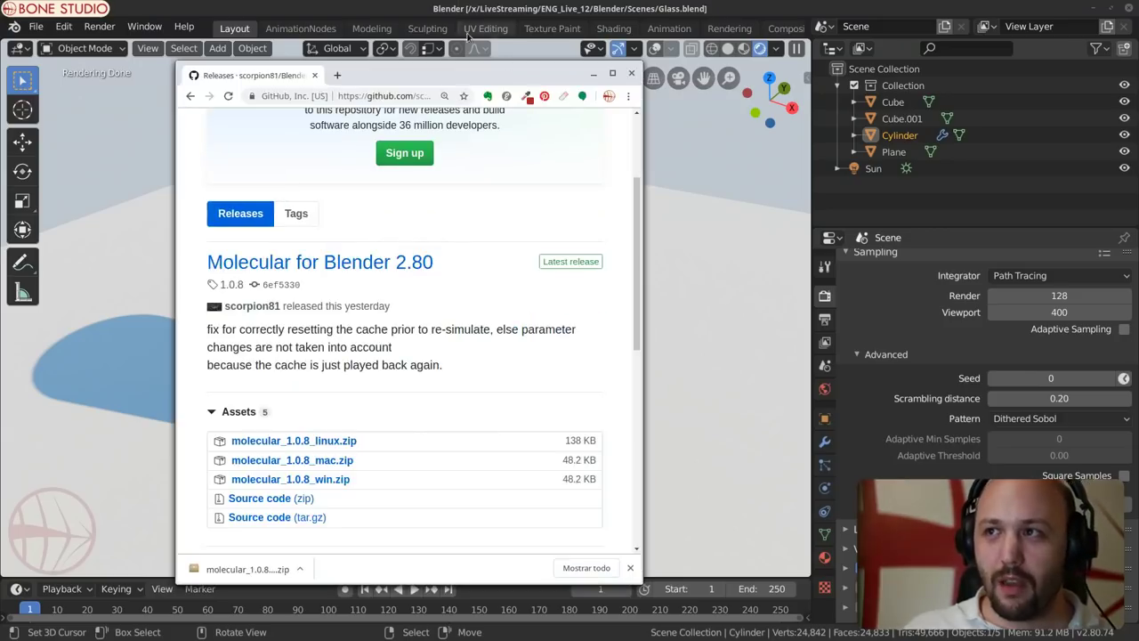
{"action": "left_click", "coordinate": [452, 6]}
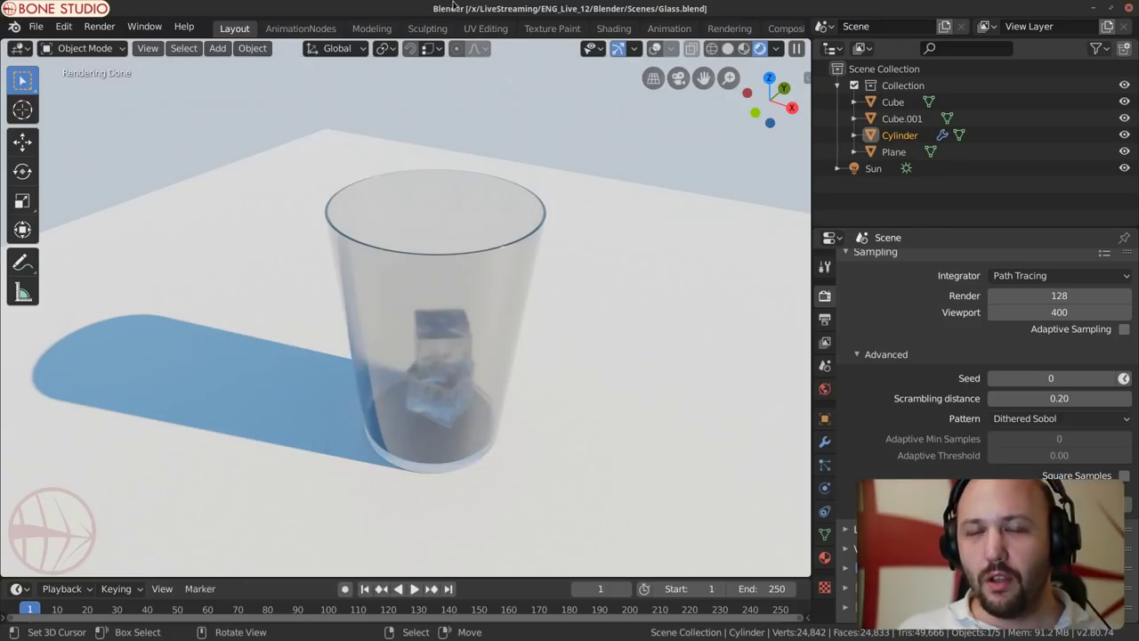
{"action": "left_click", "coordinate": [36, 25]}
{"action": "left_click", "coordinate": [29, 43]}
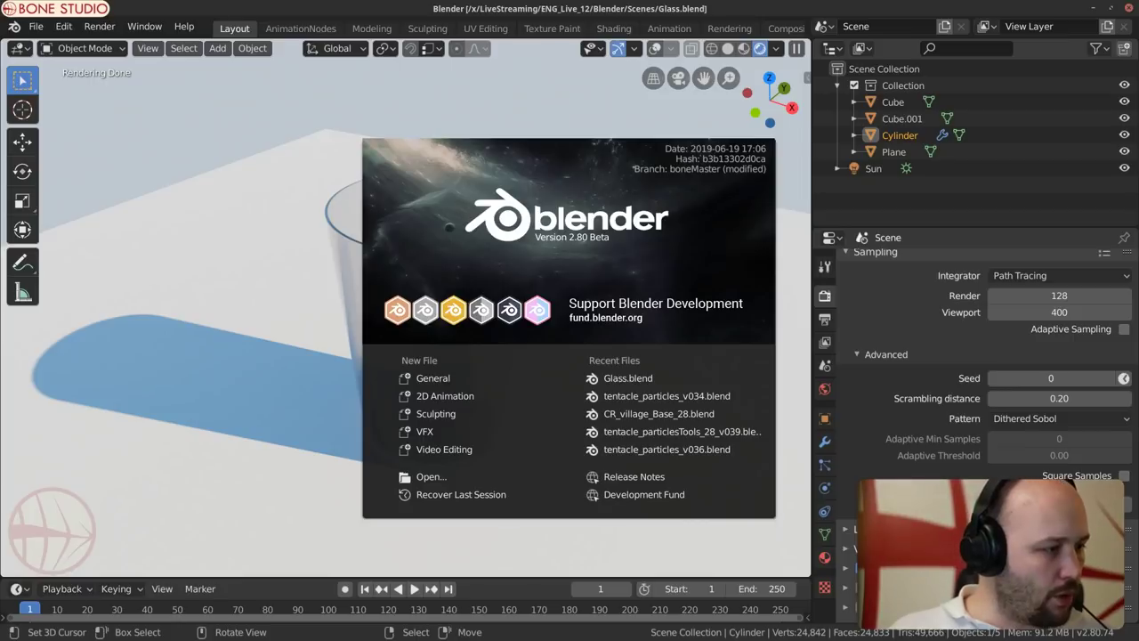
{"action": "key", "text": "alt+Tab"}
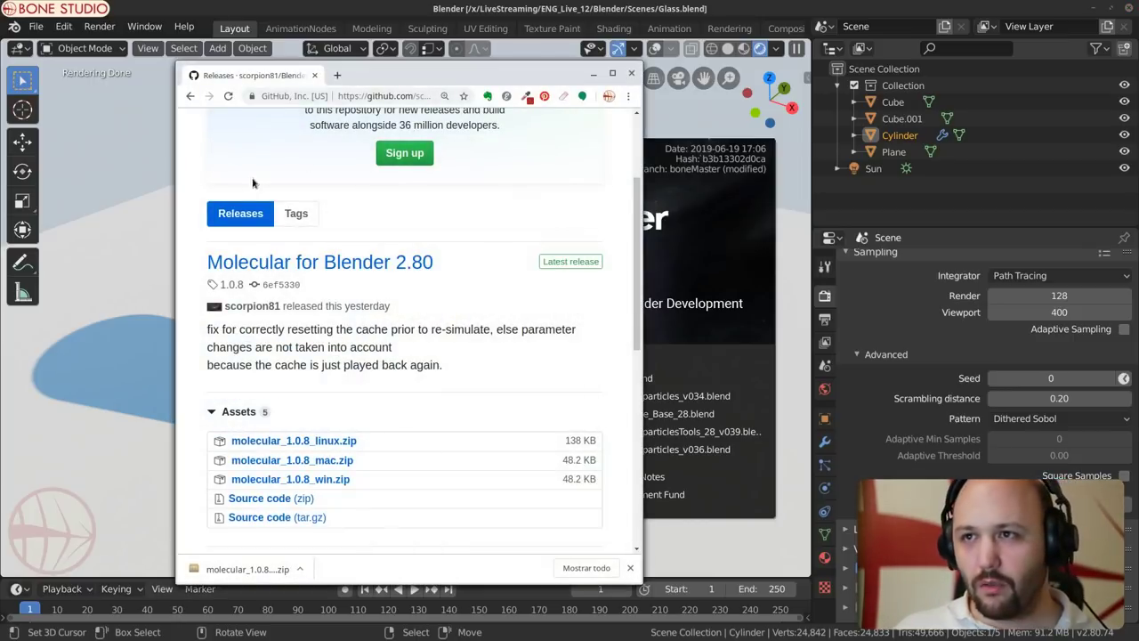
Step: Open the GraphicAll site in a new browser tab and enlarge the window
{"action": "left_click", "coordinate": [336, 77]}
{"action": "type", "text": "graphical"}
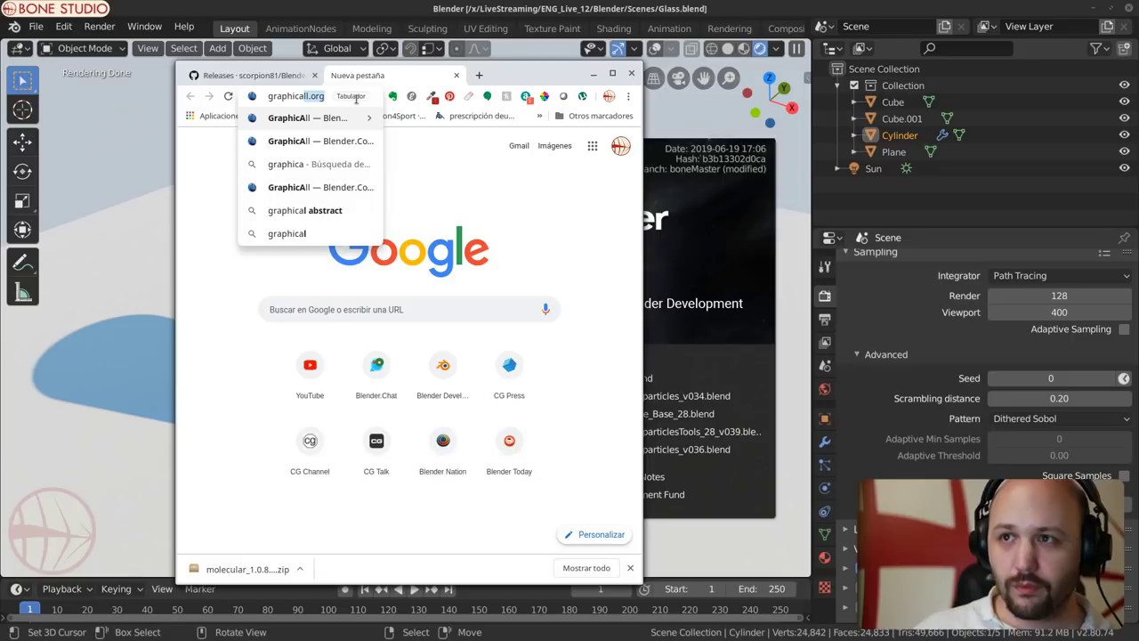
{"action": "key", "text": "Return"}
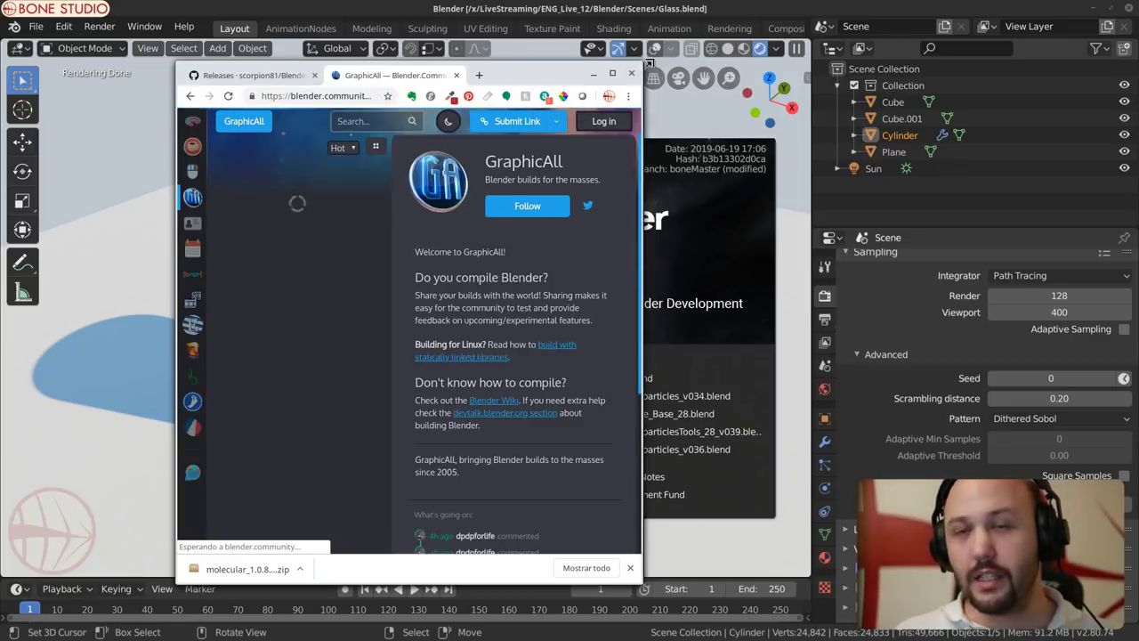
{"action": "left_click", "coordinate": [612, 73]}
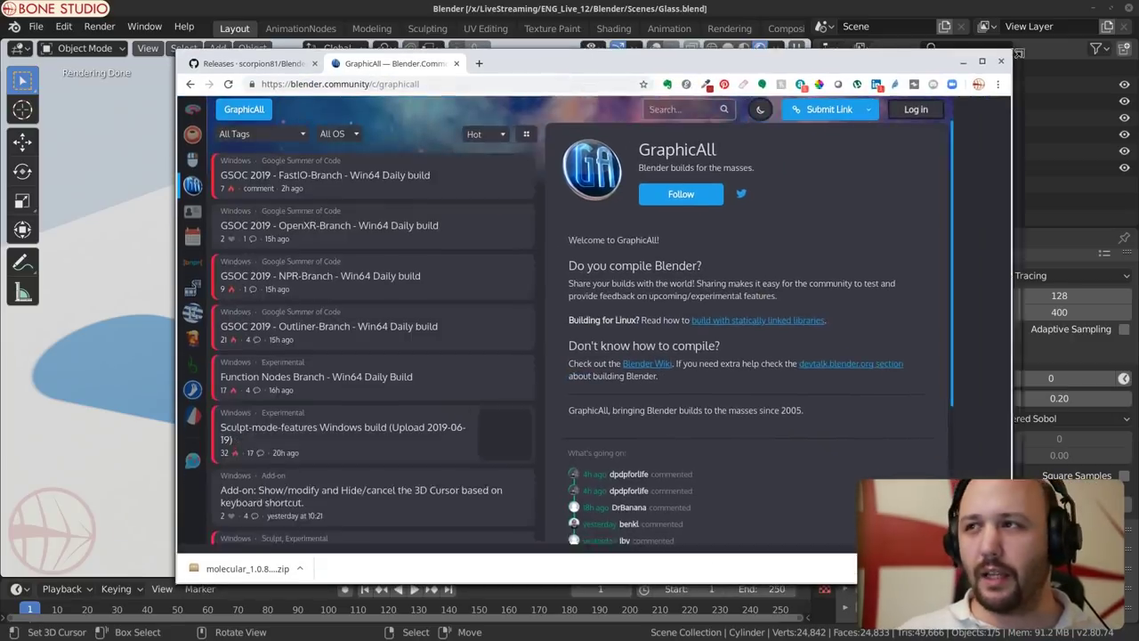
{"action": "left_click_drag", "start_coordinate": [838, 58], "coordinate": [727, 62]}
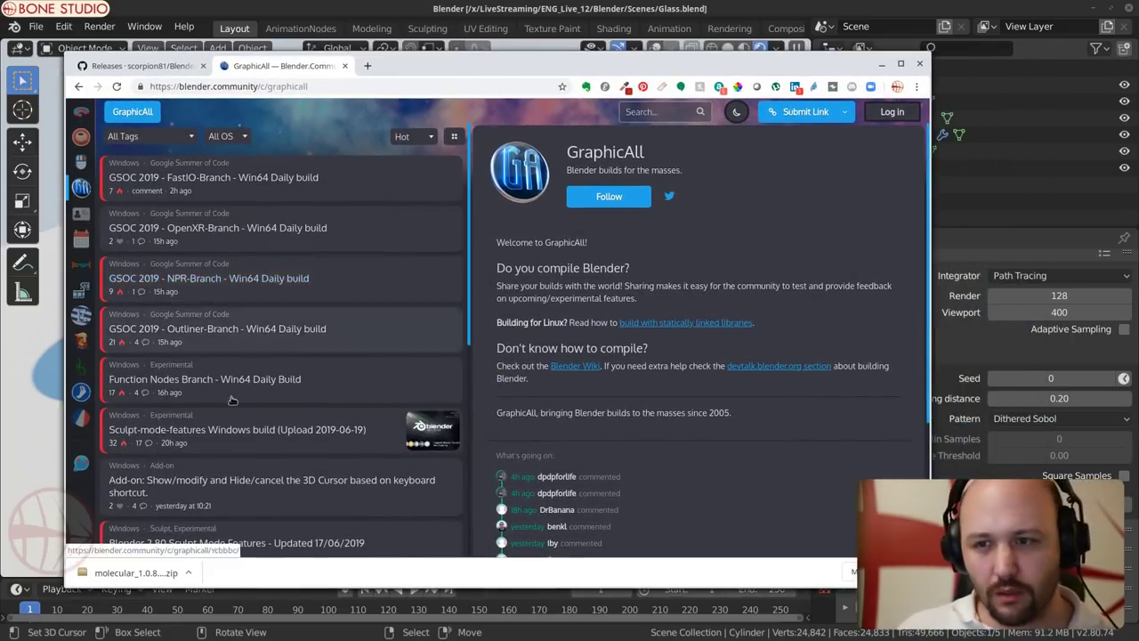
Step: Open the Bone-Studio Blender 2.80 custom build post, then go back to the Molecular releases tab
{"action": "scroll", "coordinate": [230, 399], "scroll_direction": "down", "scroll_amount": 1}
{"action": "scroll", "coordinate": [230, 399], "scroll_direction": "down", "scroll_amount": 2}
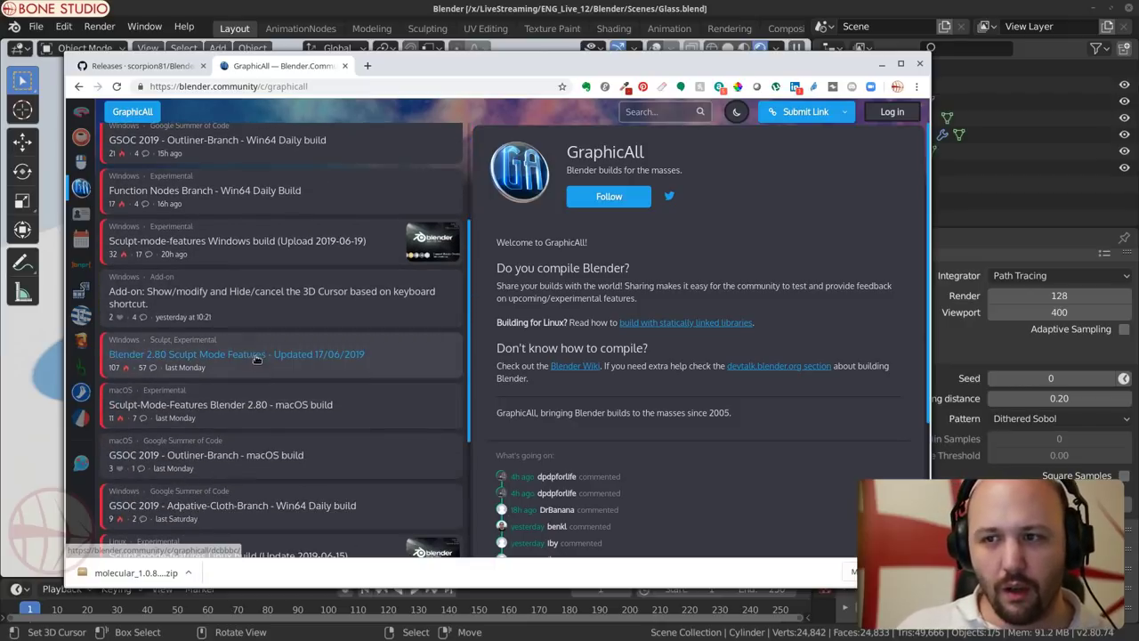
{"action": "scroll", "coordinate": [382, 366], "scroll_direction": "down", "scroll_amount": 3}
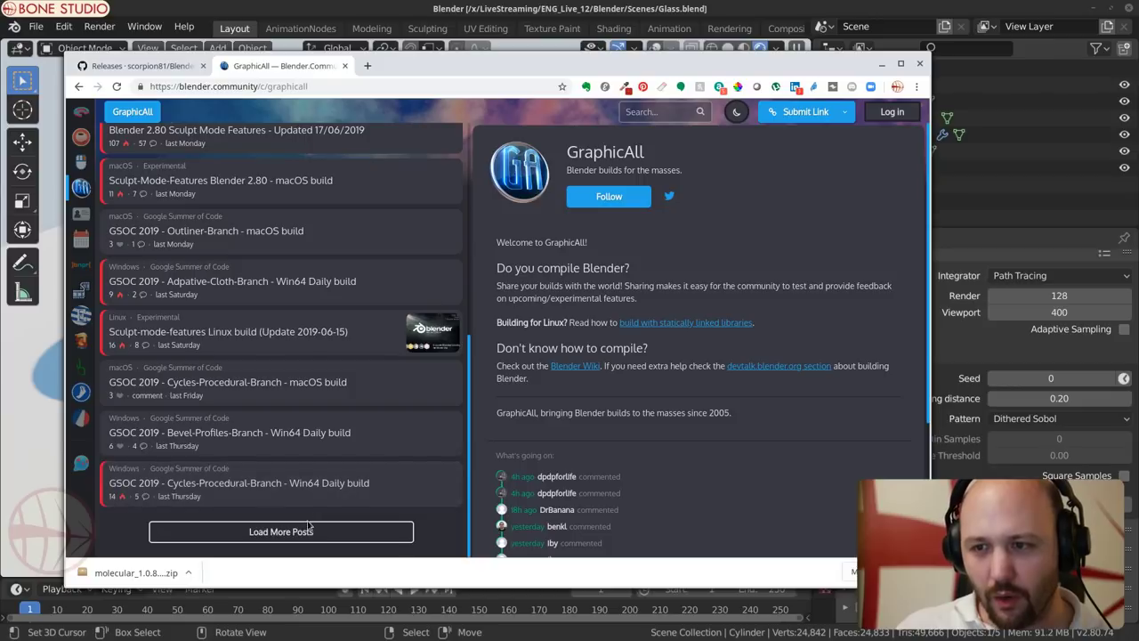
{"action": "scroll", "coordinate": [310, 526], "scroll_direction": "up", "scroll_amount": 1}
{"action": "scroll", "coordinate": [362, 379], "scroll_direction": "down", "scroll_amount": 3}
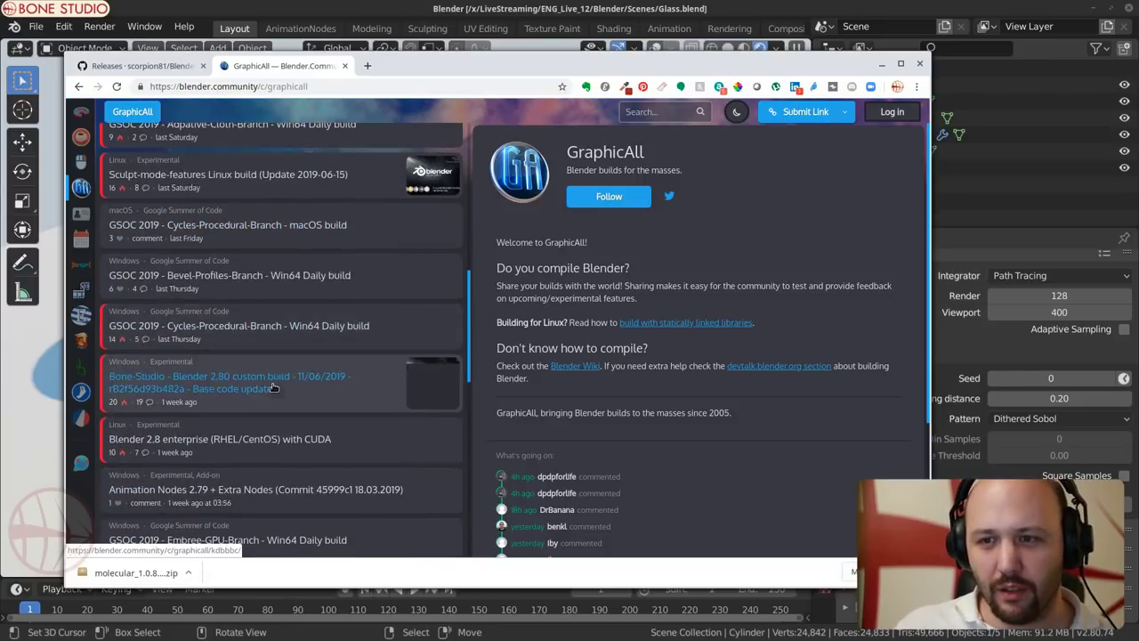
{"action": "left_click", "coordinate": [289, 393]}
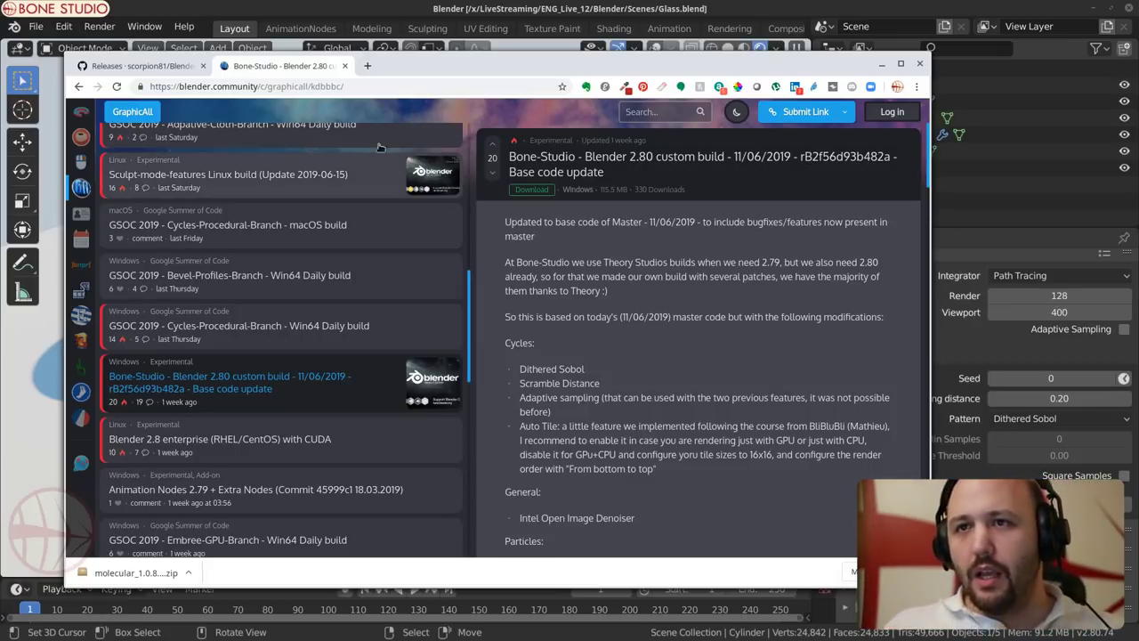
{"action": "left_click", "coordinate": [142, 66]}
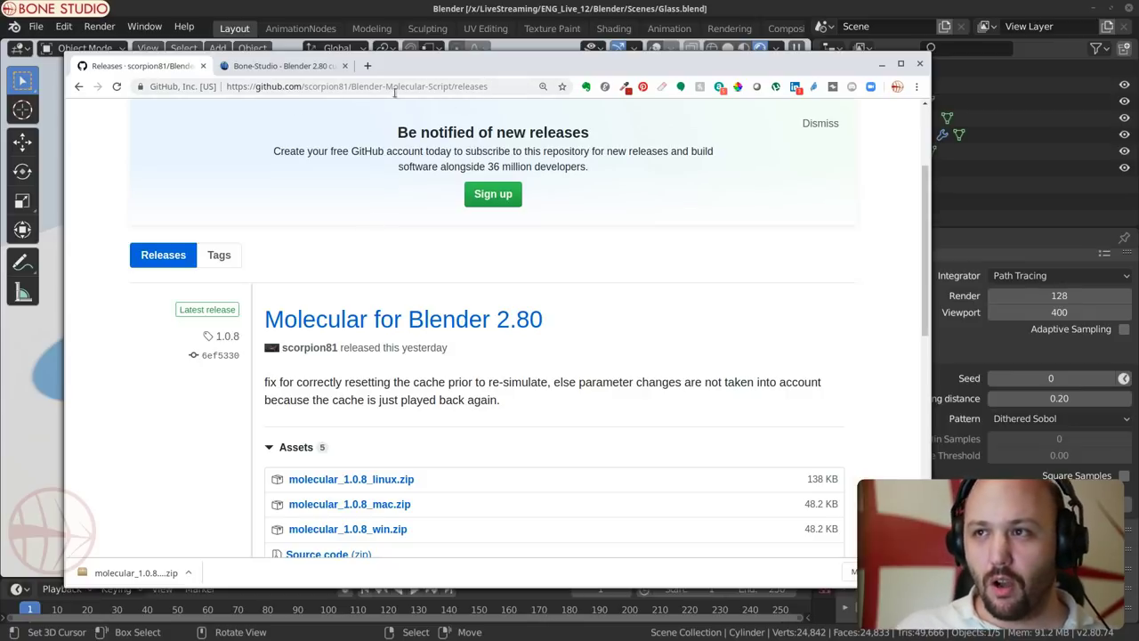
Step: Copy the Molecular releases page address and bring Blender back to the front
{"action": "left_click", "coordinate": [488, 87]}
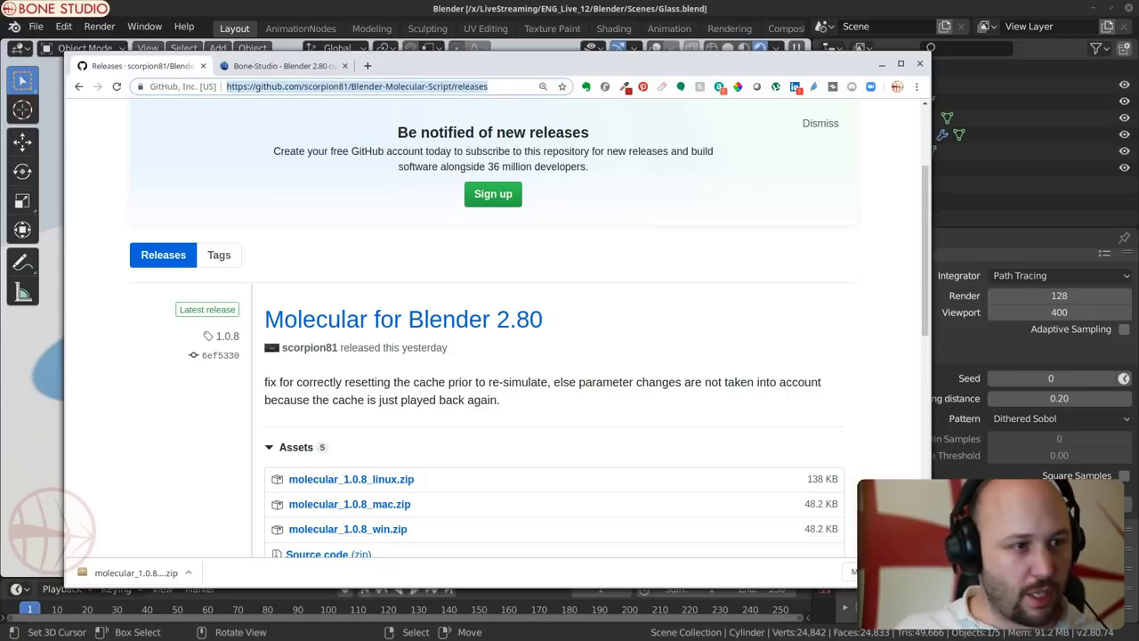
{"action": "key", "text": "alt+Tab"}
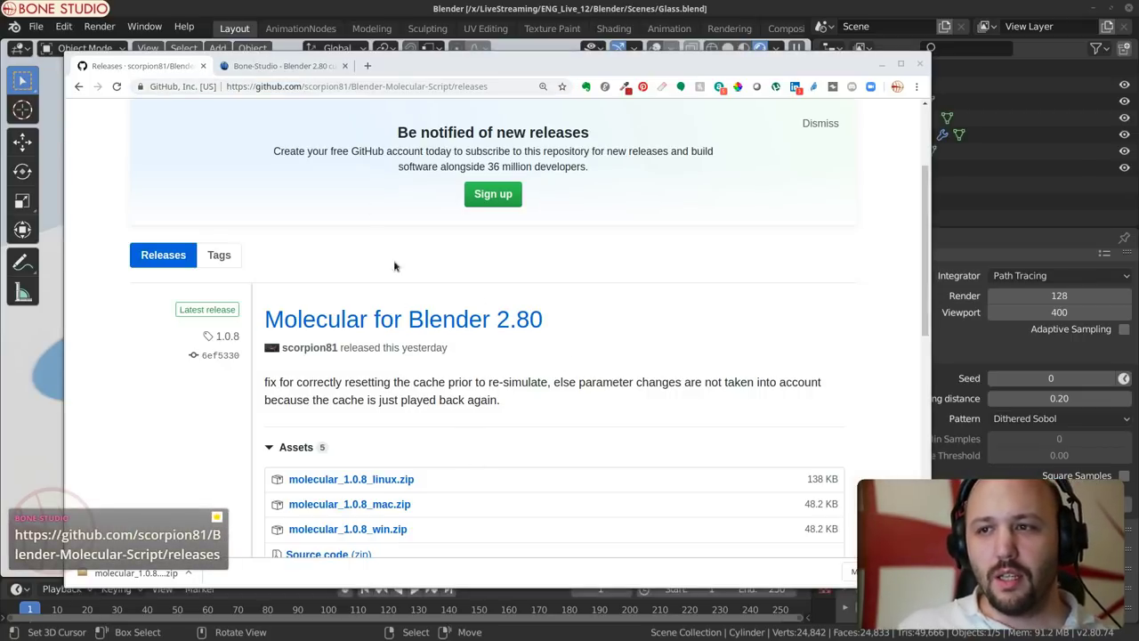
{"action": "scroll", "coordinate": [331, 359], "scroll_direction": "down", "scroll_amount": 3}
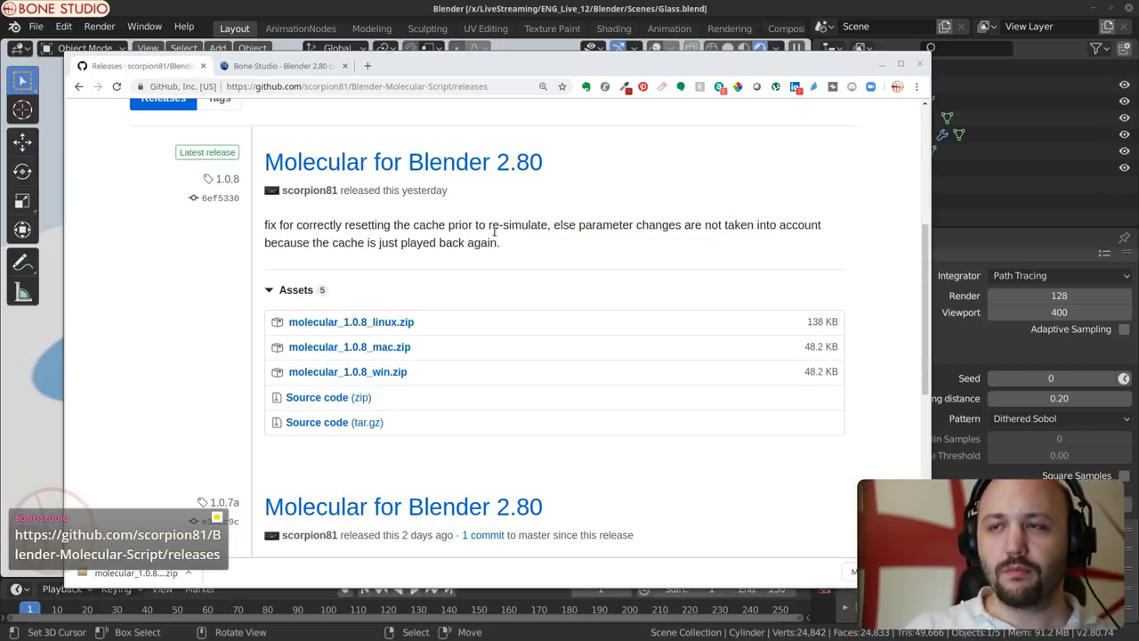
{"action": "left_click", "coordinate": [517, 18]}
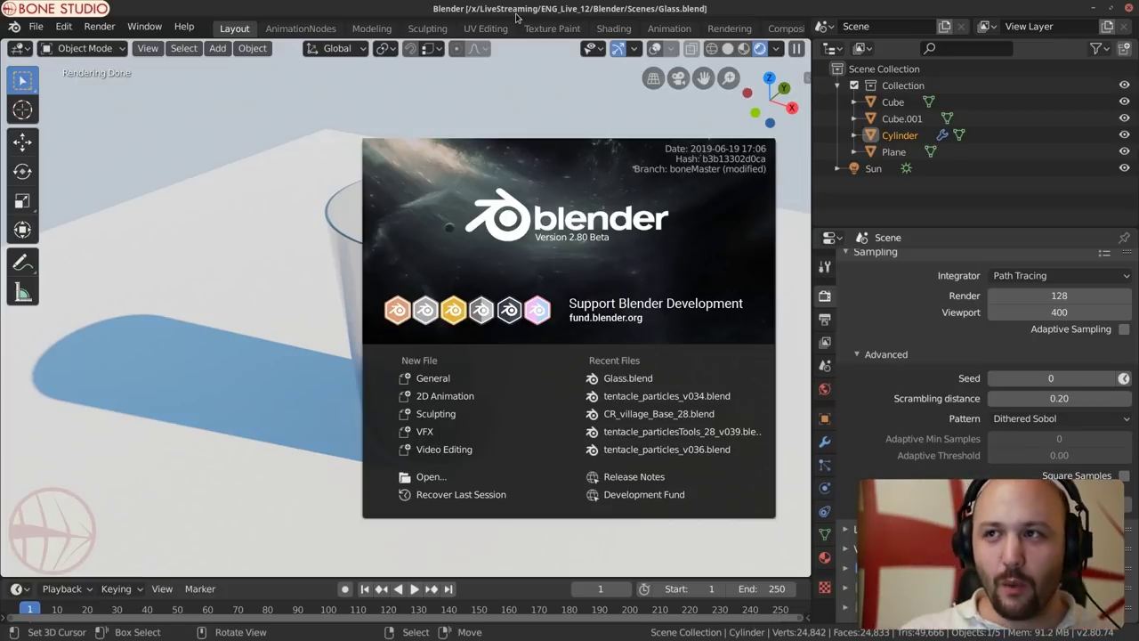
Step: Dismiss Blender's 2.80 Beta splash screen to reveal the rendered glass scene
{"action": "left_click", "coordinate": [525, 246]}
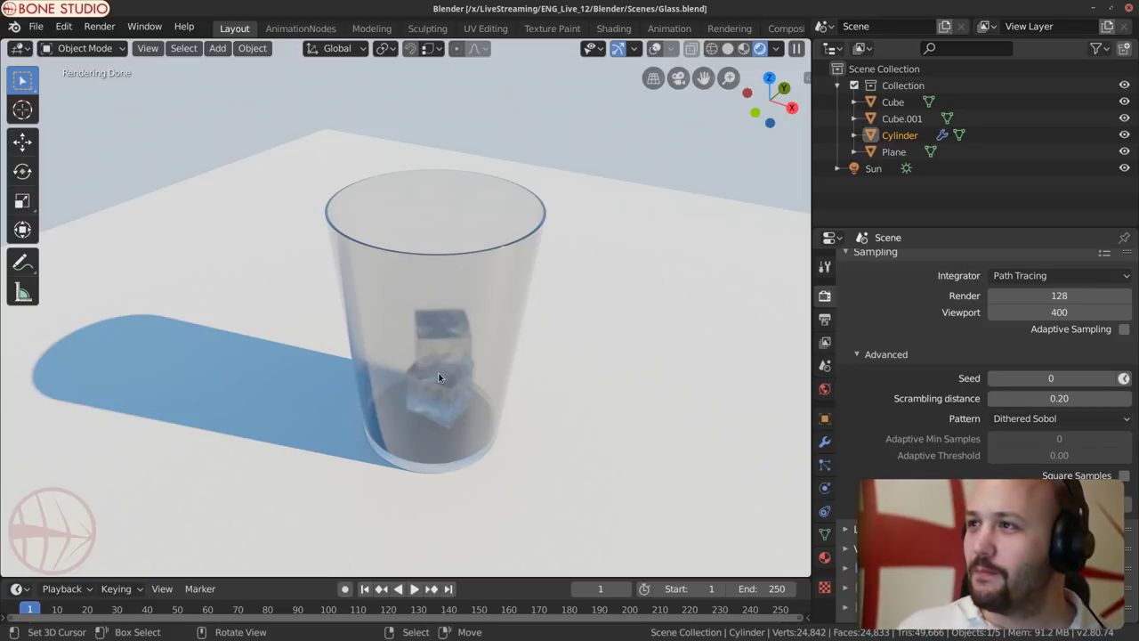
Step: Switch to solid shading and toggle the cup between Edit and Object Mode to inspect its mesh
{"action": "left_click", "coordinate": [726, 48]}
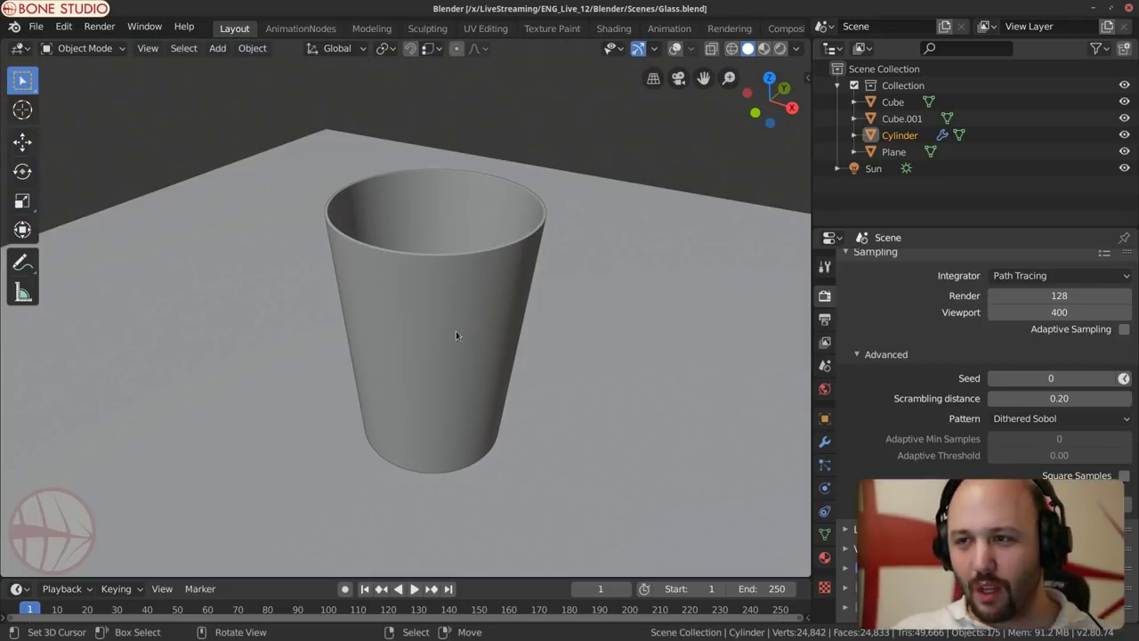
{"action": "middle_click_drag", "start_coordinate": [457, 333], "coordinate": [474, 365]}
{"action": "key", "text": "Tab"}
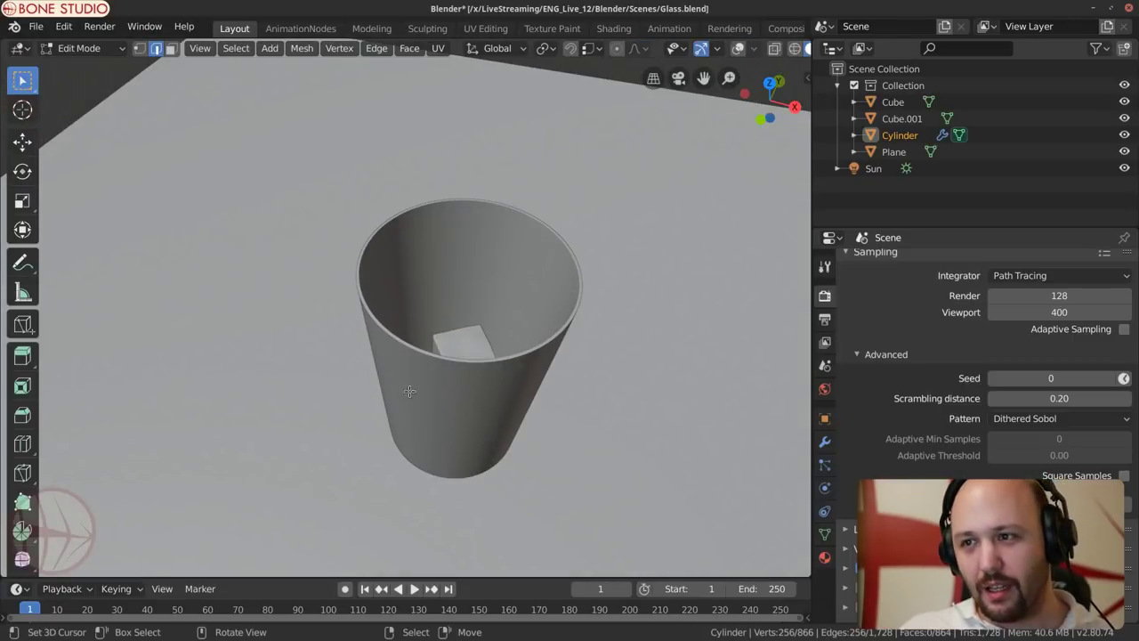
{"action": "key", "text": "ctrl+Tab"}
{"action": "left_click", "coordinate": [178, 330]}
{"action": "key", "text": "ctrl+Tab"}
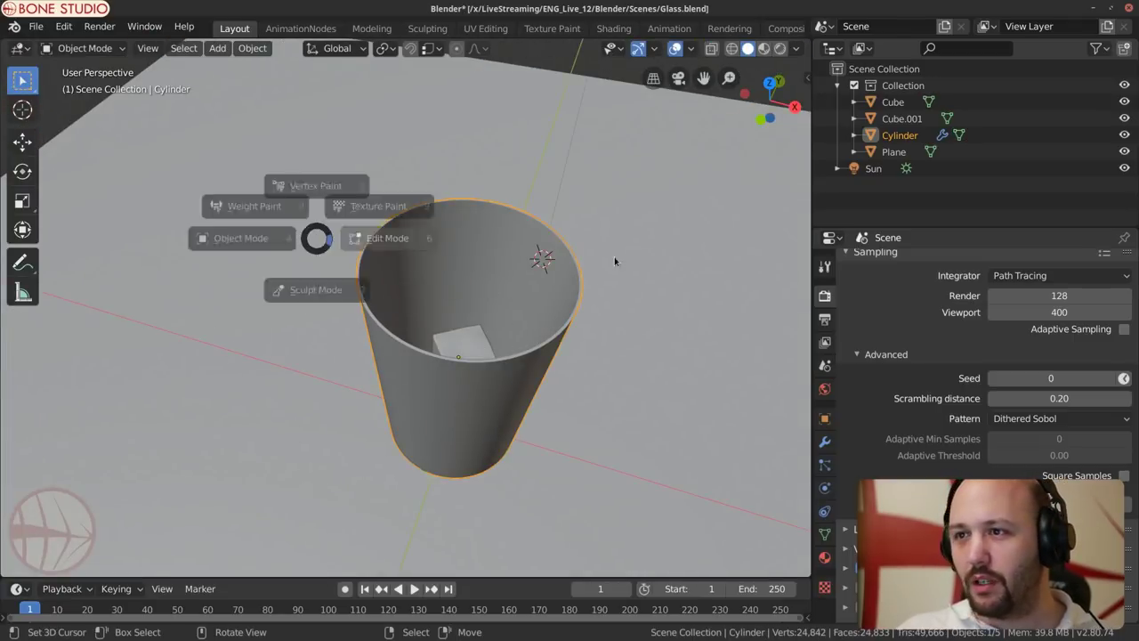
{"action": "left_click", "coordinate": [628, 263]}
{"action": "middle_click_drag", "start_coordinate": [538, 246], "coordinate": [386, 351]}
{"action": "scroll", "coordinate": [529, 294], "scroll_direction": "up", "scroll_amount": 2}
{"action": "key", "text": "ctrl+Tab"}
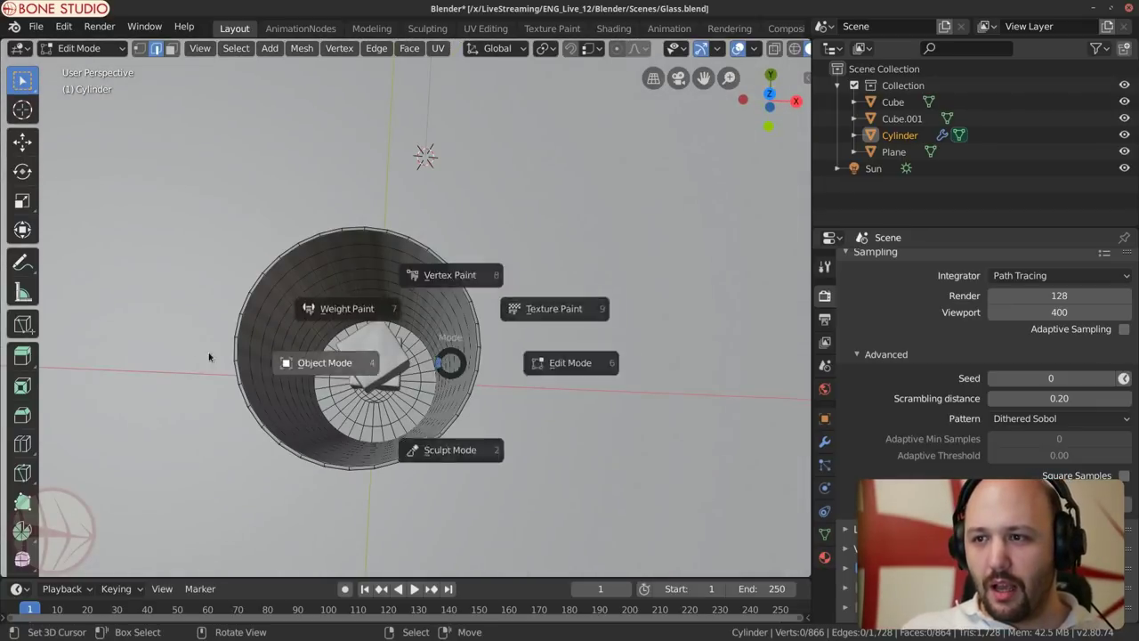
{"action": "left_click", "coordinate": [249, 359]}
Step: Move the two ice cubes out of the cup to sit beside it
{"action": "left_click", "coordinate": [397, 352]}
{"action": "left_click", "coordinate": [311, 400], "text": "shift"}
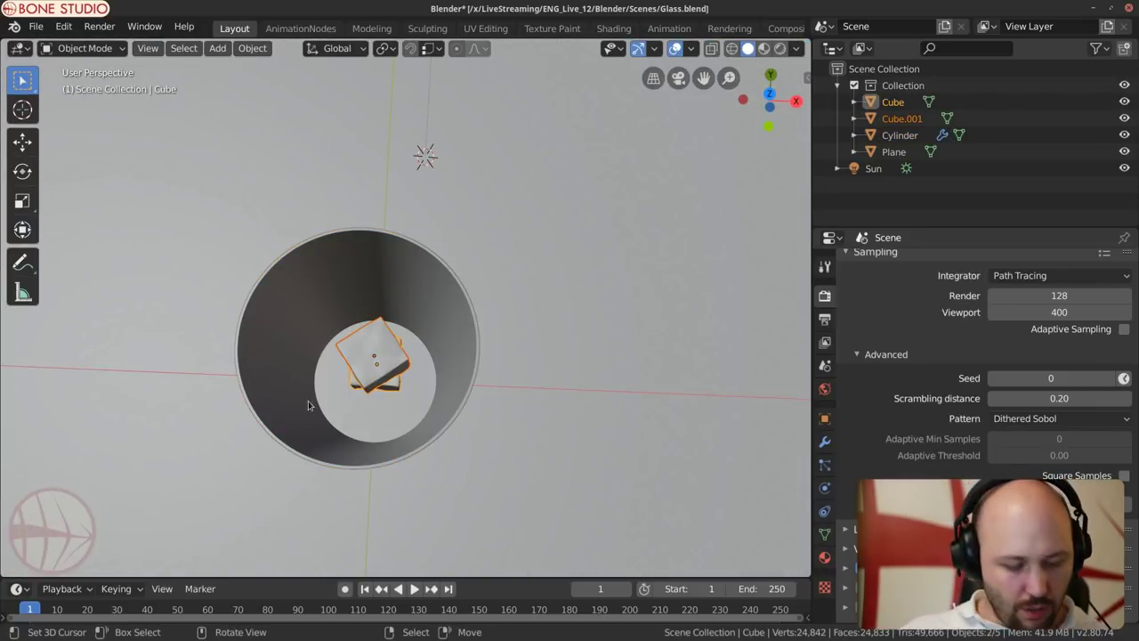
{"action": "key", "text": "g"}
{"action": "key", "text": "shift+z"}
{"action": "left_click", "coordinate": [520, 373]}
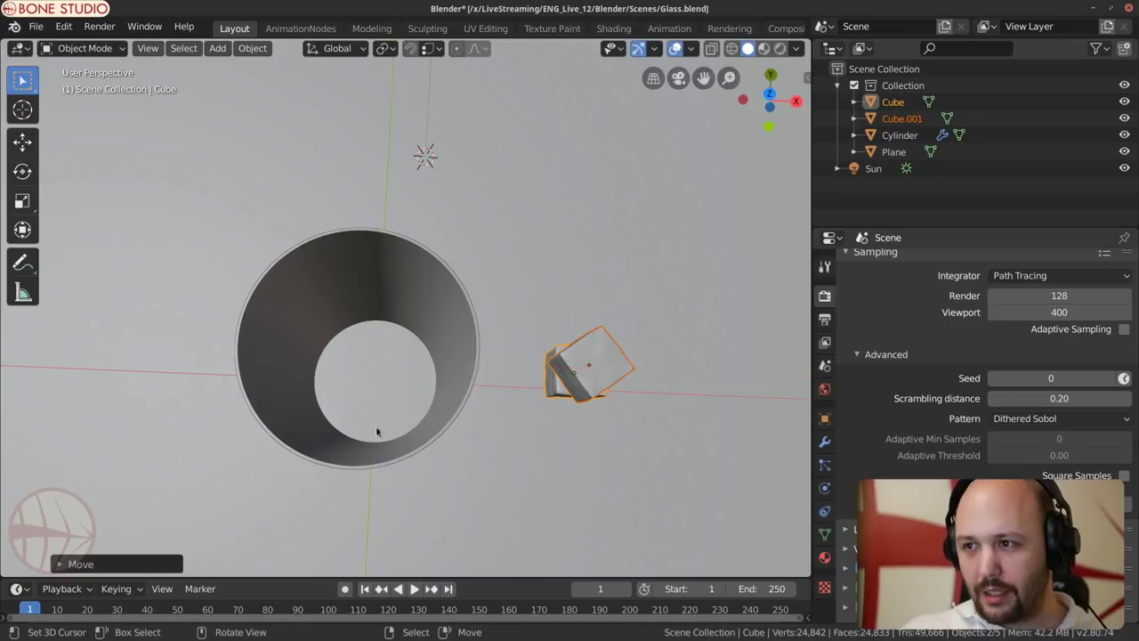
{"action": "middle_click_drag", "start_coordinate": [376, 433], "coordinate": [448, 370]}
Step: Select the Cylinder glass and enter Edit Mode, viewing it from underneath
{"action": "left_click", "coordinate": [448, 368], "text": "shift"}
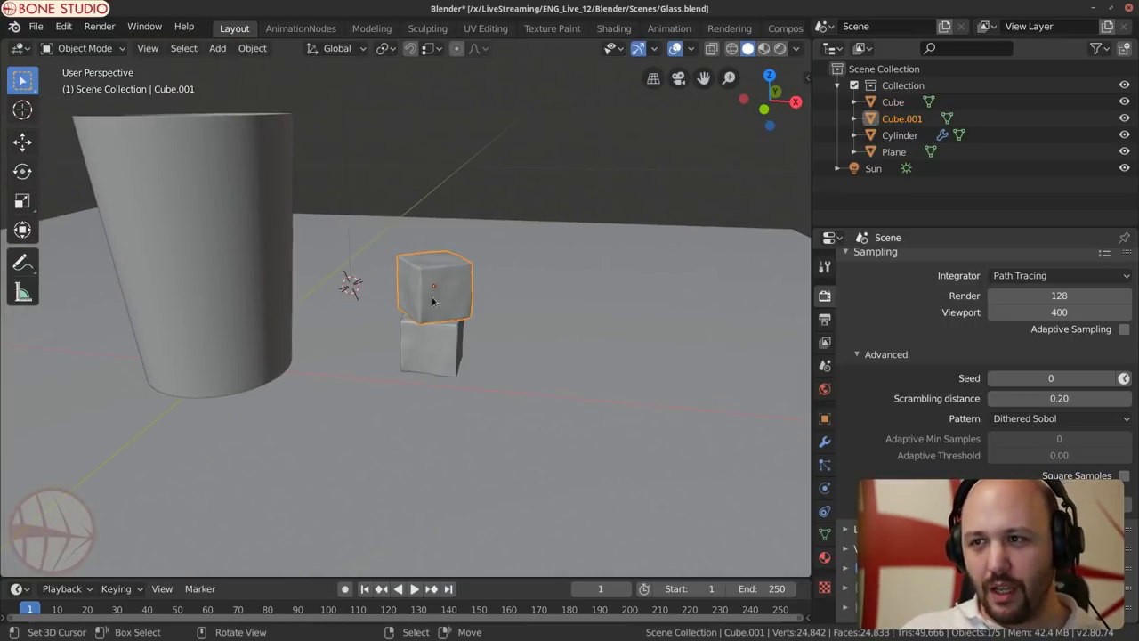
{"action": "left_click", "coordinate": [172, 290]}
{"action": "middle_click_drag", "start_coordinate": [170, 249], "coordinate": [439, 308]}
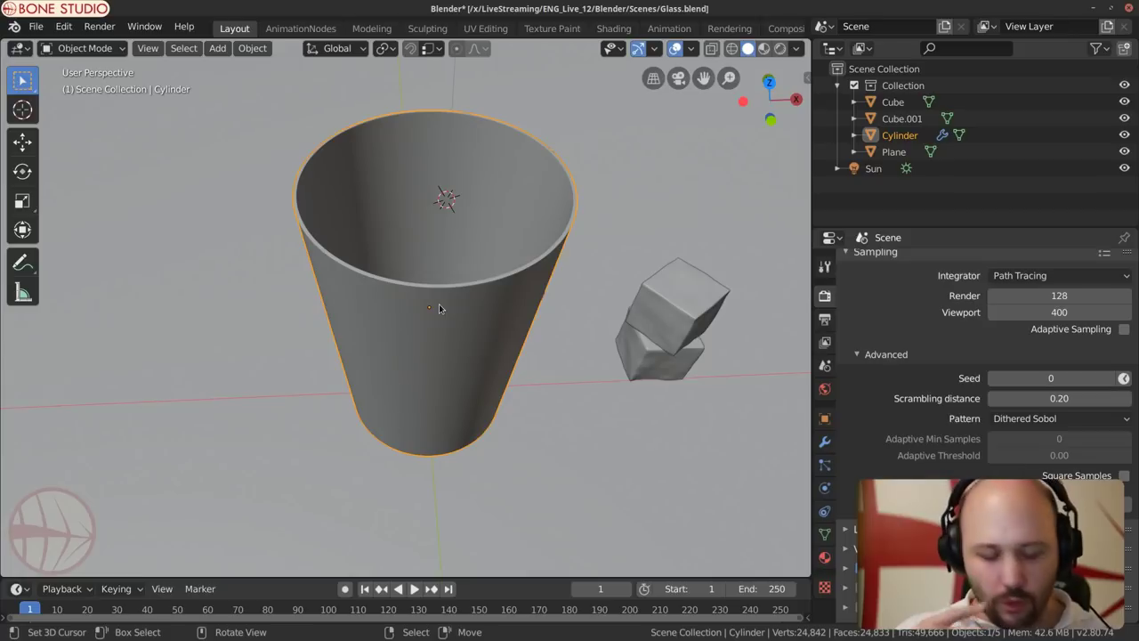
{"action": "key", "text": "Tab"}
{"action": "middle_click_drag", "start_coordinate": [424, 207], "coordinate": [465, 338]}
{"action": "scroll", "coordinate": [465, 326], "scroll_direction": "up", "scroll_amount": 4}
Step: Set the viewport Clip Start to 0.001 m in the sidebar View settings
{"action": "key", "text": "n"}
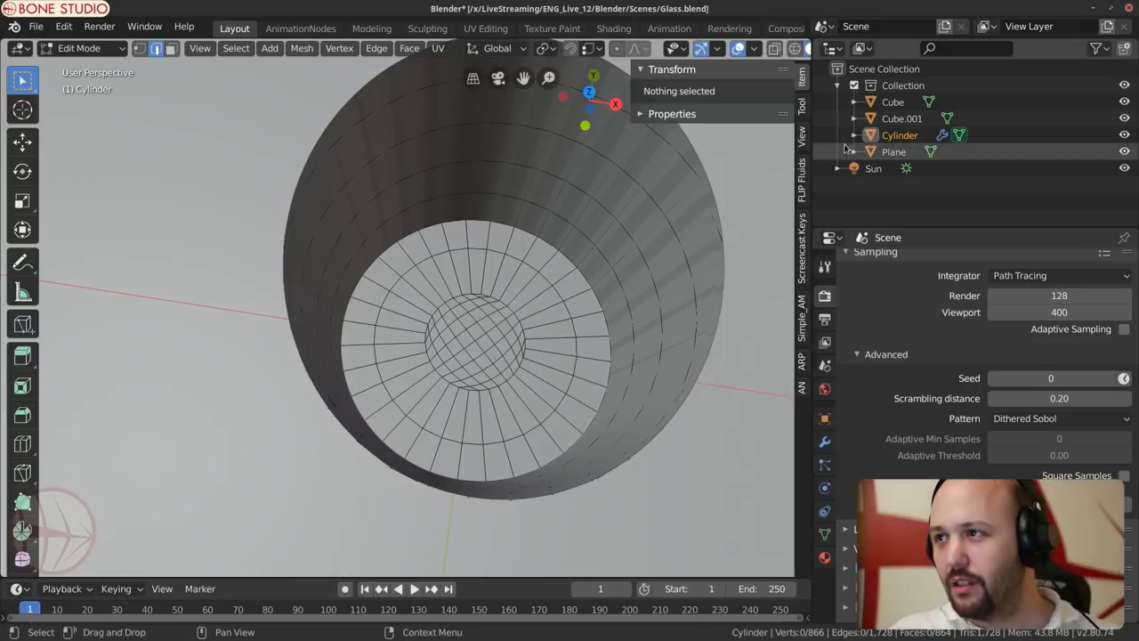
{"action": "left_click", "coordinate": [801, 105]}
{"action": "left_click", "coordinate": [802, 136]}
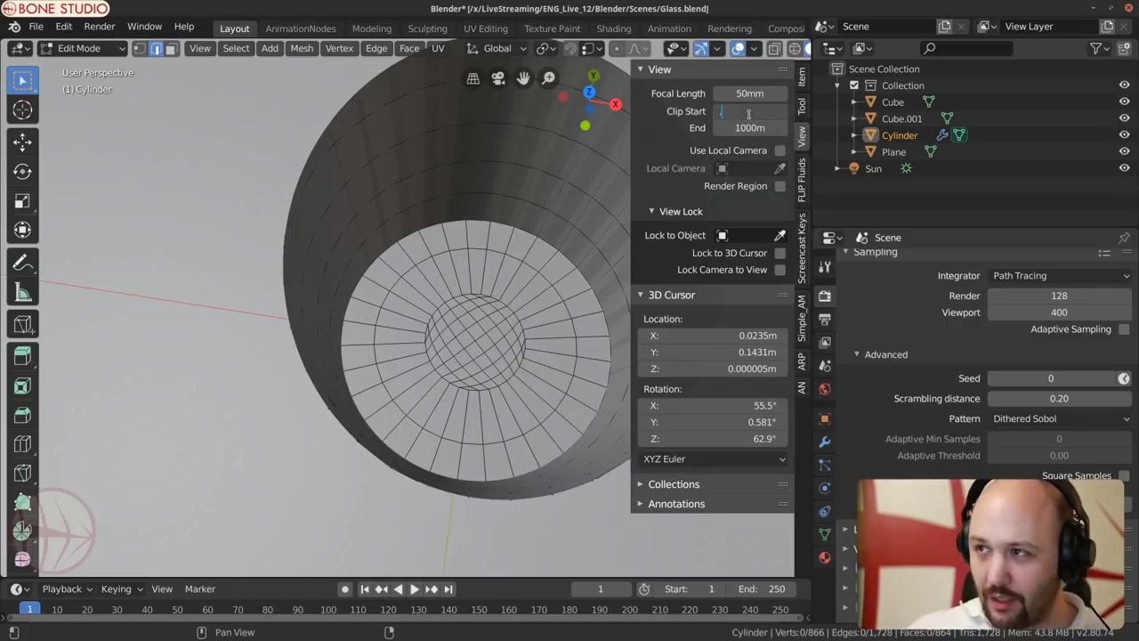
{"action": "type", "text": "0.001"}
{"action": "key", "text": "Return"}
{"action": "scroll", "coordinate": [374, 246], "scroll_direction": "down", "scroll_amount": 5}
{"action": "scroll", "coordinate": [486, 398], "scroll_direction": "up", "scroll_amount": 6}
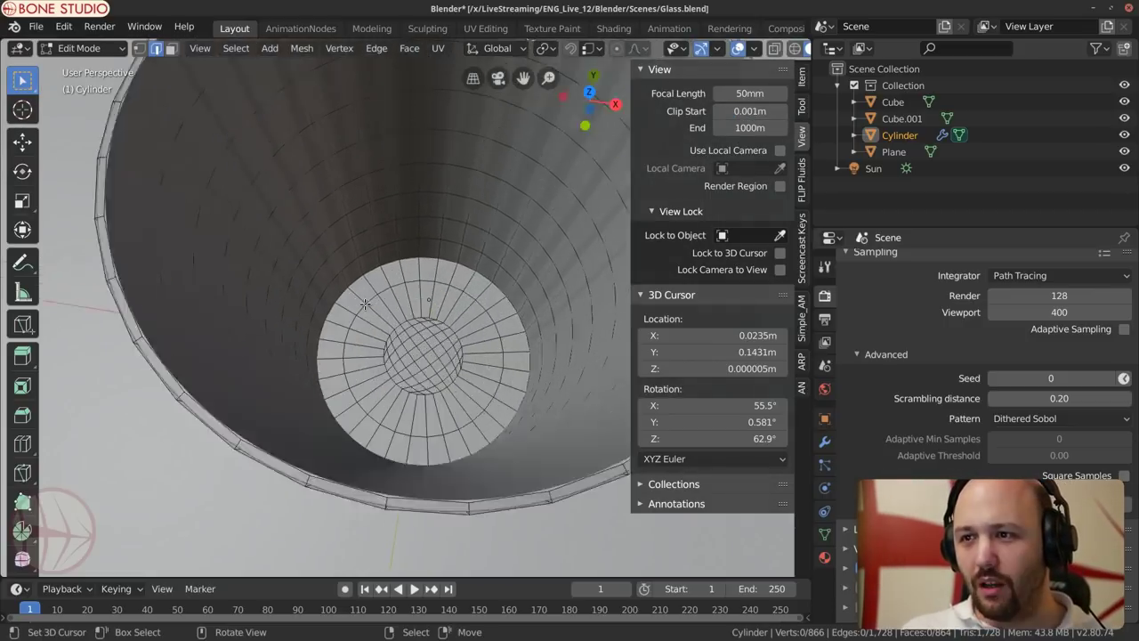
Step: Select the glass's inner floor faces and grow the selection up the inner wall
{"action": "left_click", "coordinate": [436, 374], "text": "shift"}
{"action": "left_click", "coordinate": [422, 388], "text": "shift"}
{"action": "left_click", "coordinate": [436, 397], "text": "shift"}
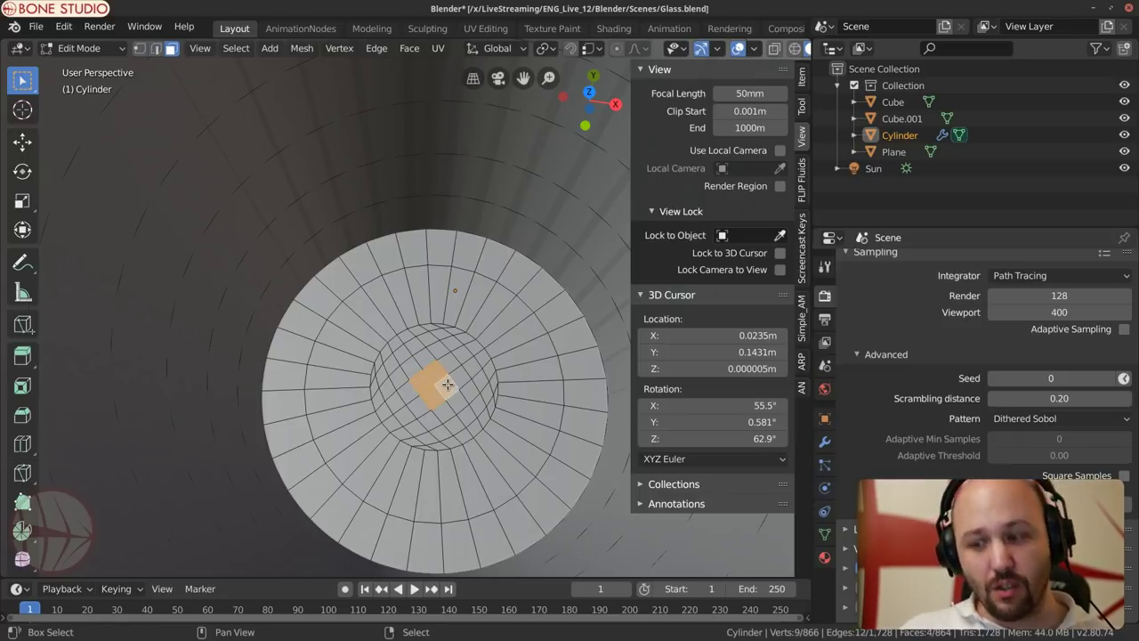
{"action": "key", "text": "ctrl+KP_Add"}
{"action": "key", "text": "ctrl+KP_Add"}
{"action": "key", "text": "ctrl+KP_Add"}
{"action": "key", "text": "ctrl+KP_Add"}
{"action": "key", "text": "ctrl+KP_Add"}
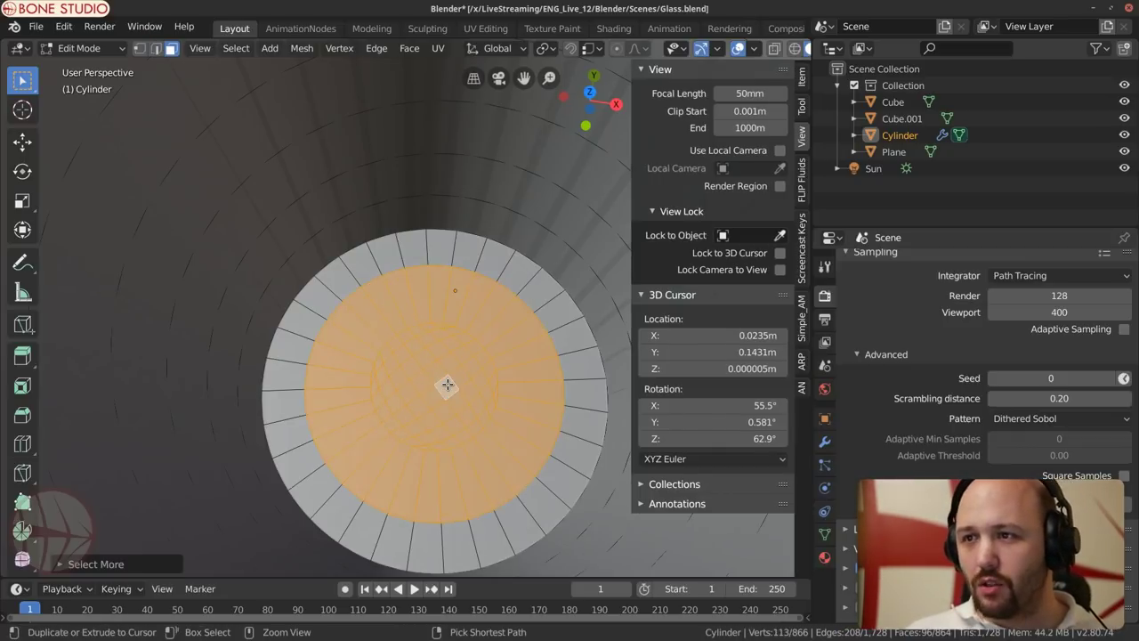
{"action": "scroll", "coordinate": [447, 384], "scroll_direction": "down", "scroll_amount": 3}
{"action": "key", "text": "ctrl+KP_Add"}
{"action": "key", "text": "ctrl+KP_Add"}
{"action": "key", "text": "ctrl+KP_Add"}
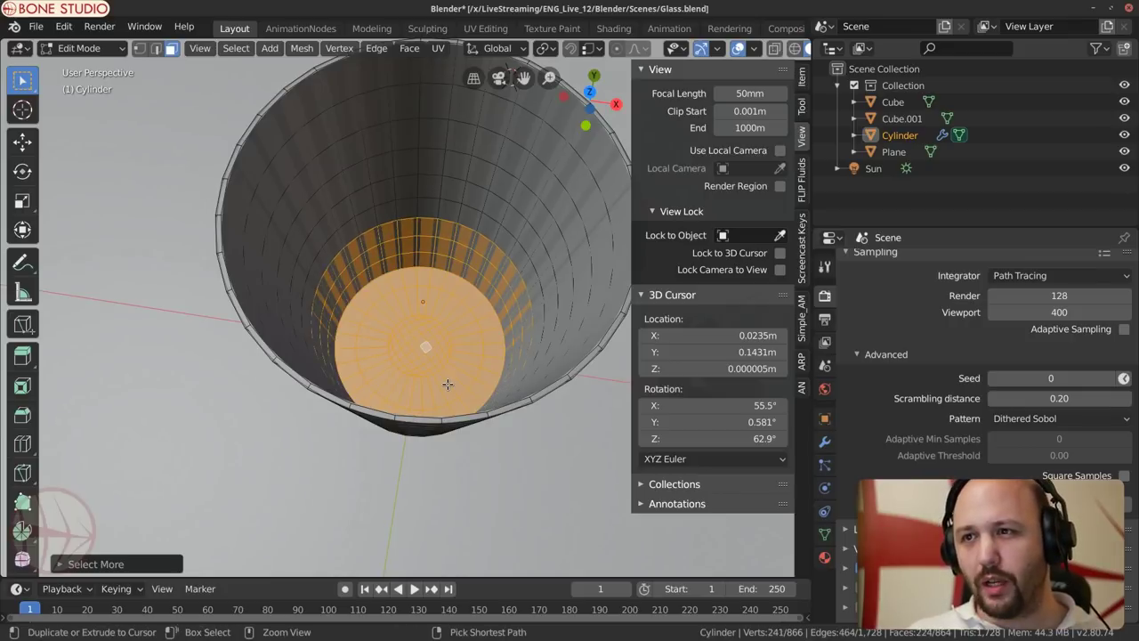
{"action": "key", "text": "ctrl+KP_Add"}
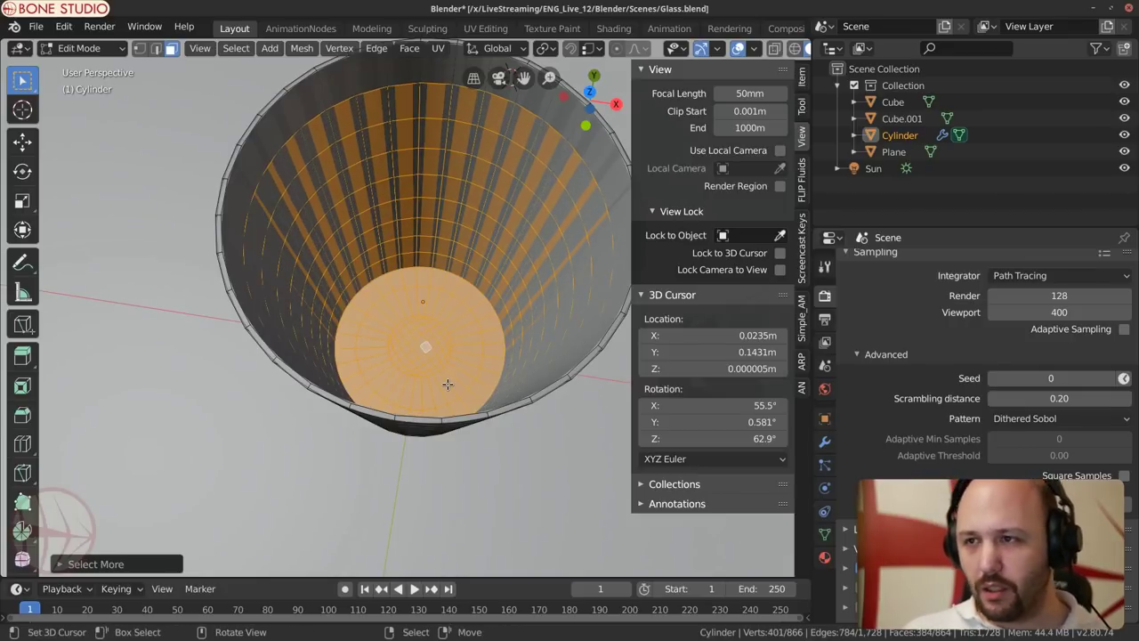
{"action": "scroll", "coordinate": [446, 384], "scroll_direction": "down", "scroll_amount": 4}
Step: Duplicate the selected inner faces in place and separate them into a new object
{"action": "key", "text": "shift+d"}
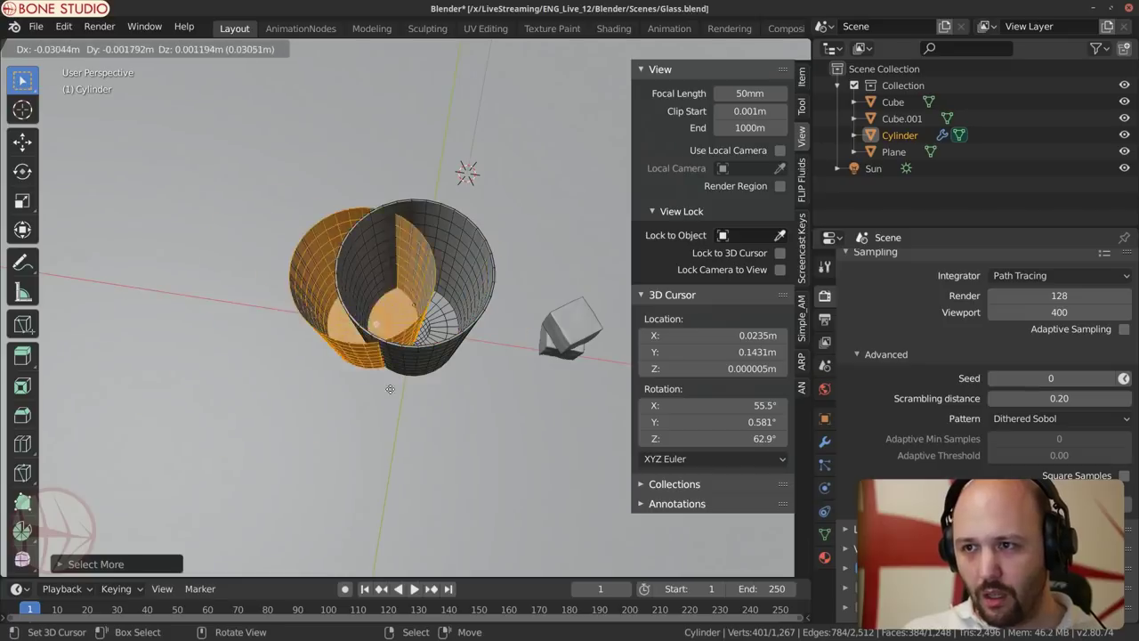
{"action": "key", "text": "Escape"}
{"action": "key", "text": "p"}
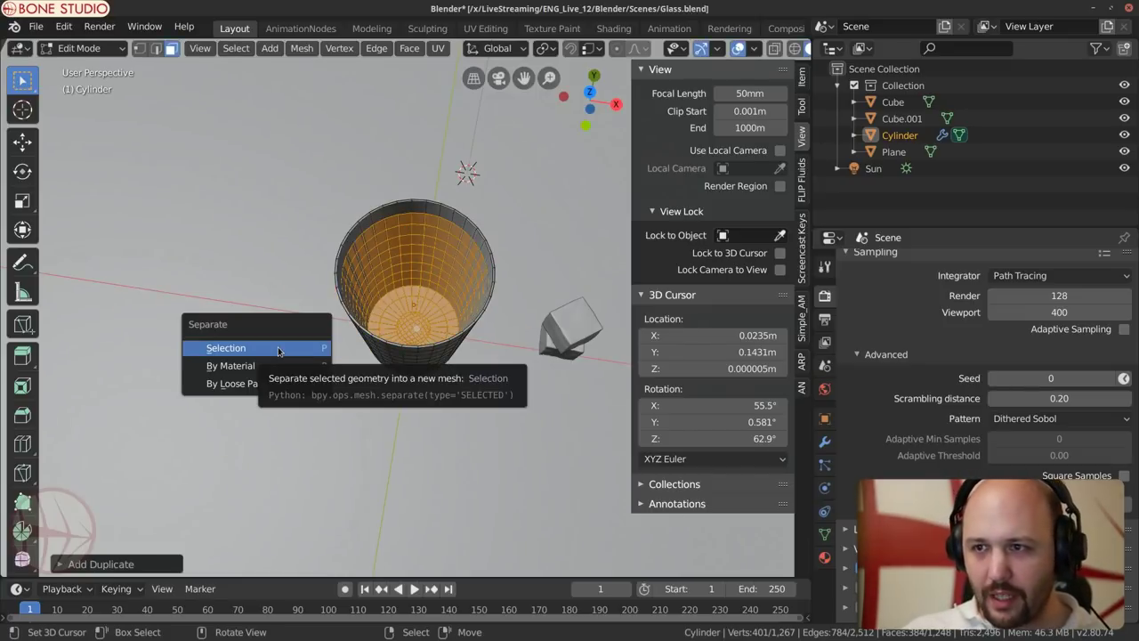
{"action": "left_click", "coordinate": [278, 350]}
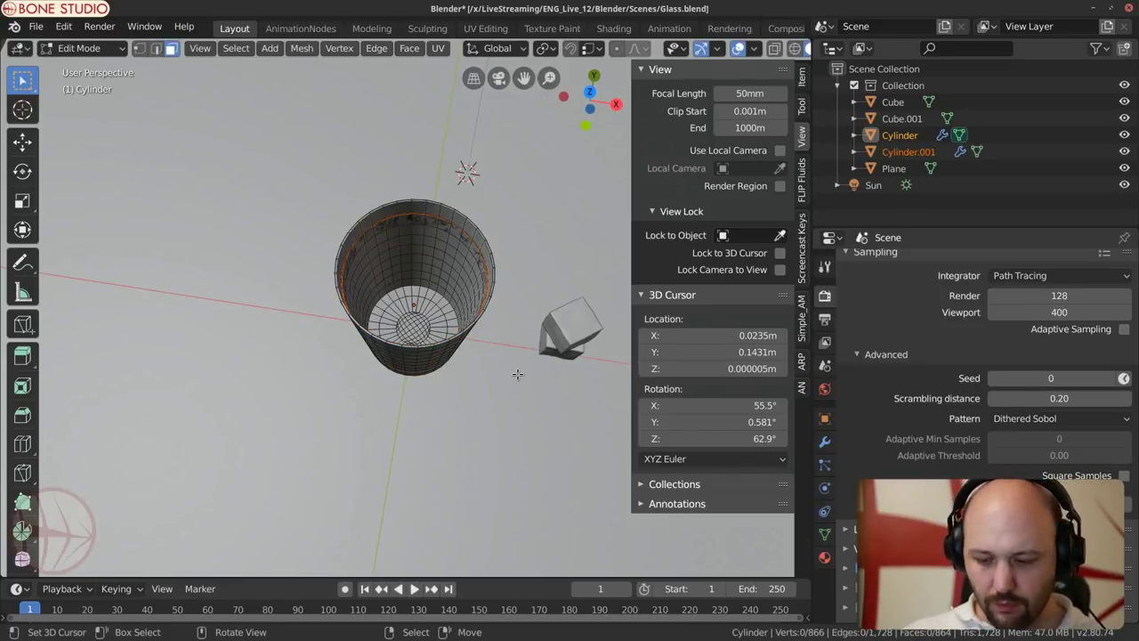
{"action": "scroll", "coordinate": [517, 373], "scroll_direction": "up", "scroll_amount": 5}
{"action": "scroll", "coordinate": [436, 457], "scroll_direction": "down", "scroll_amount": 4}
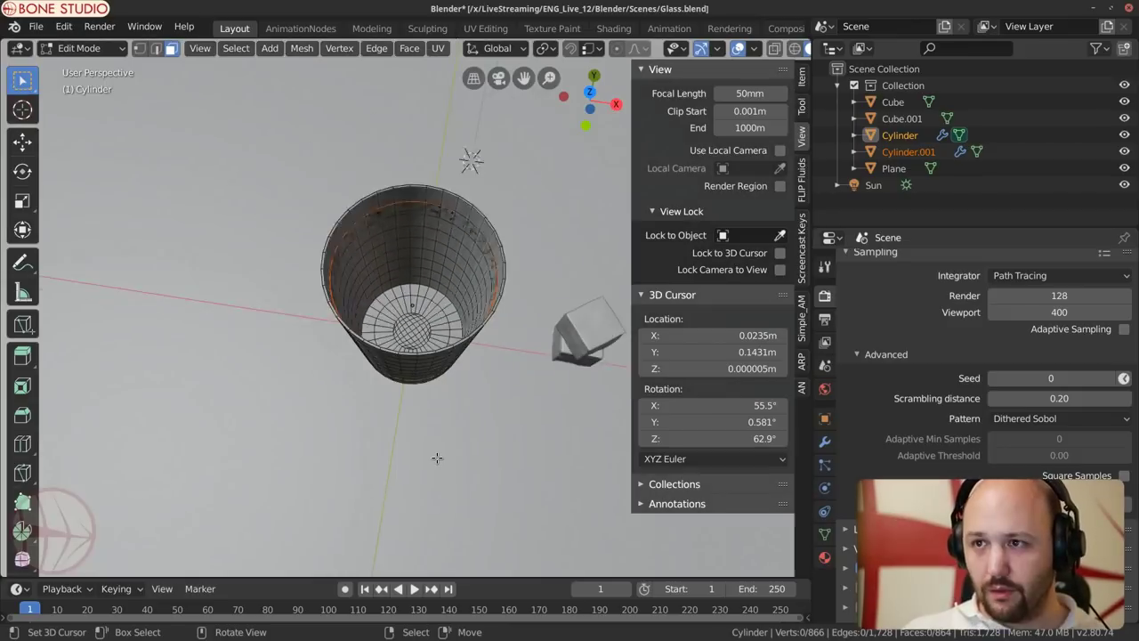
Step: Back in Object Mode, isolate the new Cylinder.001 in local view
{"action": "key", "text": "ctrl+Tab"}
{"action": "left_click", "coordinate": [142, 450]}
{"action": "left_click", "coordinate": [431, 245]}
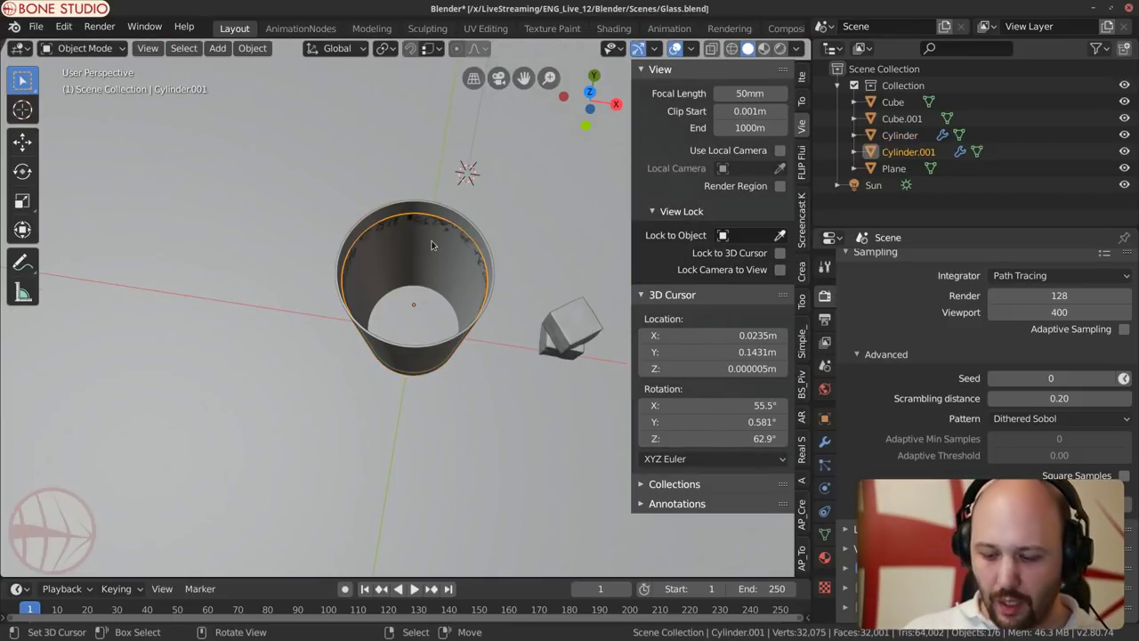
{"action": "key", "text": "KP_Divide"}
{"action": "scroll", "coordinate": [432, 246], "scroll_direction": "down", "scroll_amount": 3}
Step: Cap Cylinder.001's open top rim edge loop with Grid Fill in Edit Mode
{"action": "middle_click_drag", "start_coordinate": [211, 427], "coordinate": [211, 331]}
{"action": "key", "text": "ctrl+Tab"}
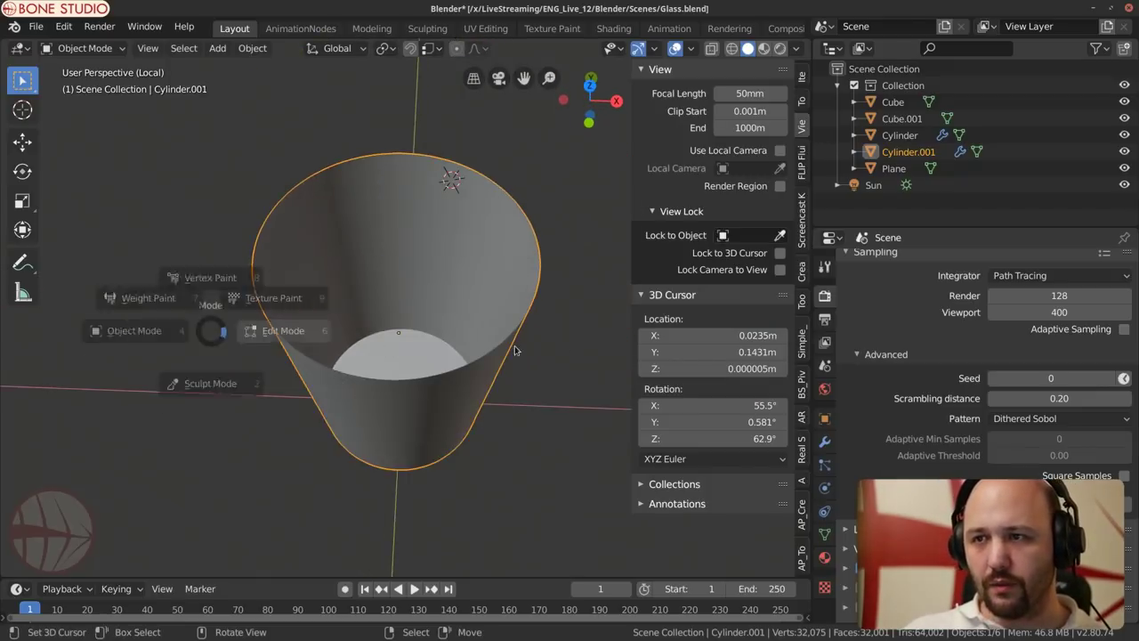
{"action": "left_click", "coordinate": [515, 349]}
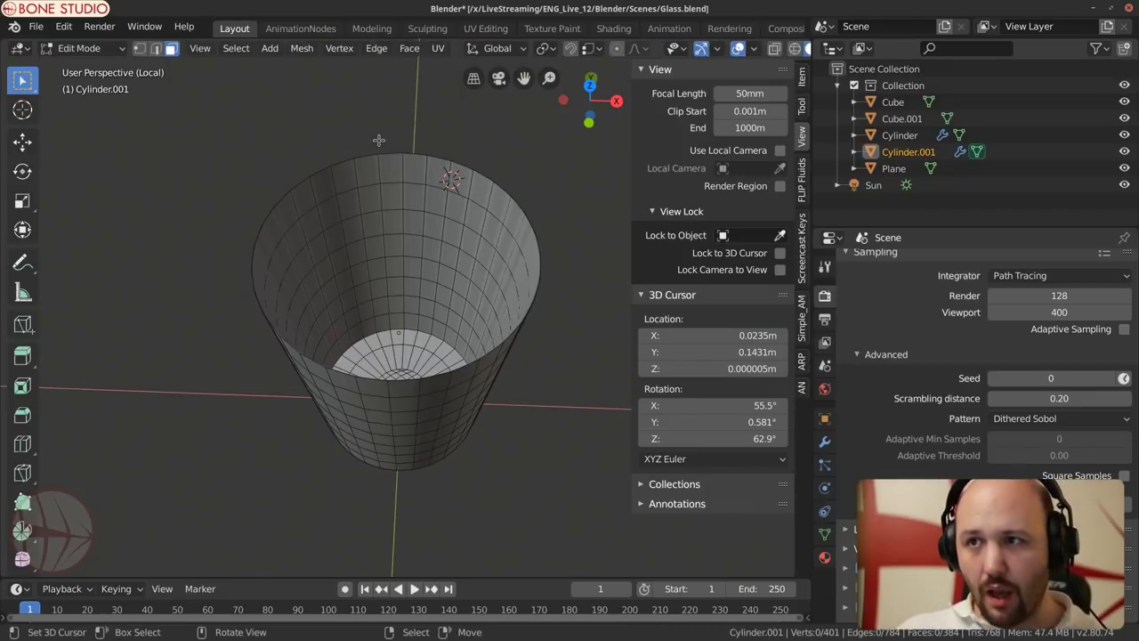
{"action": "key", "text": "2"}
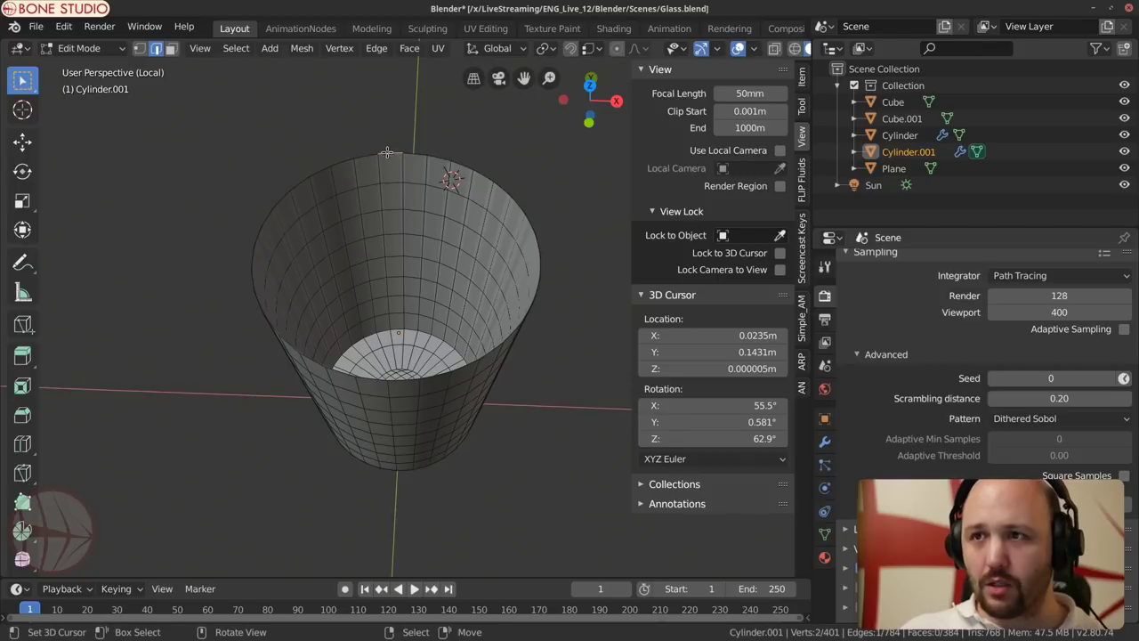
{"action": "left_click", "coordinate": [386, 153], "text": "alt"}
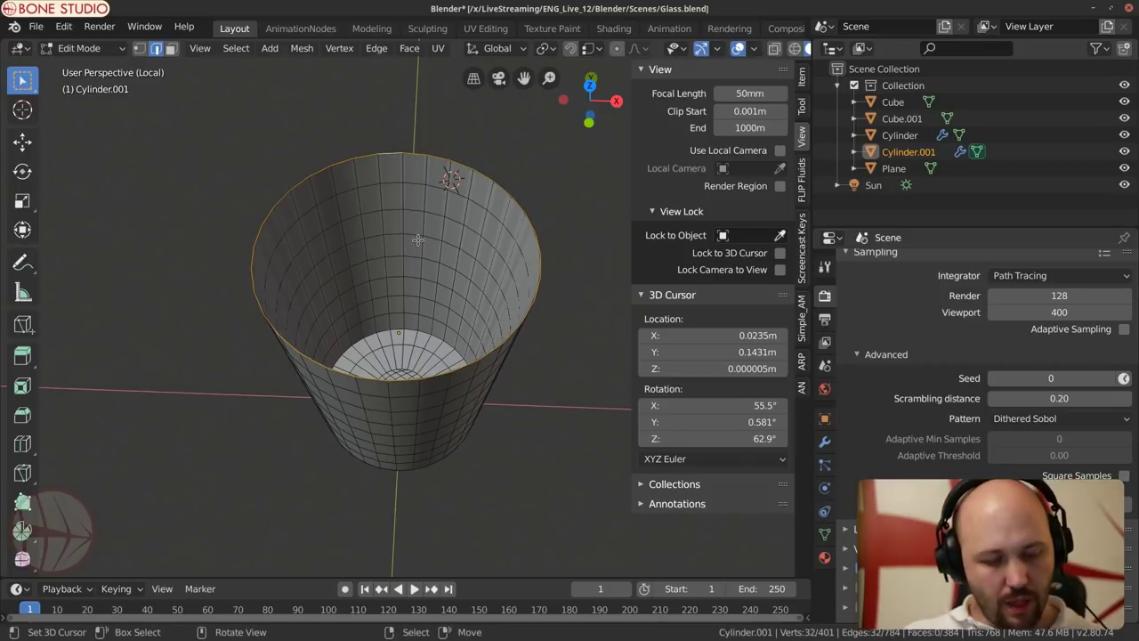
{"action": "key", "text": "F3"}
{"action": "type", "text": "gri"}
{"action": "key", "text": "Down"}
{"action": "key", "text": "Down"}
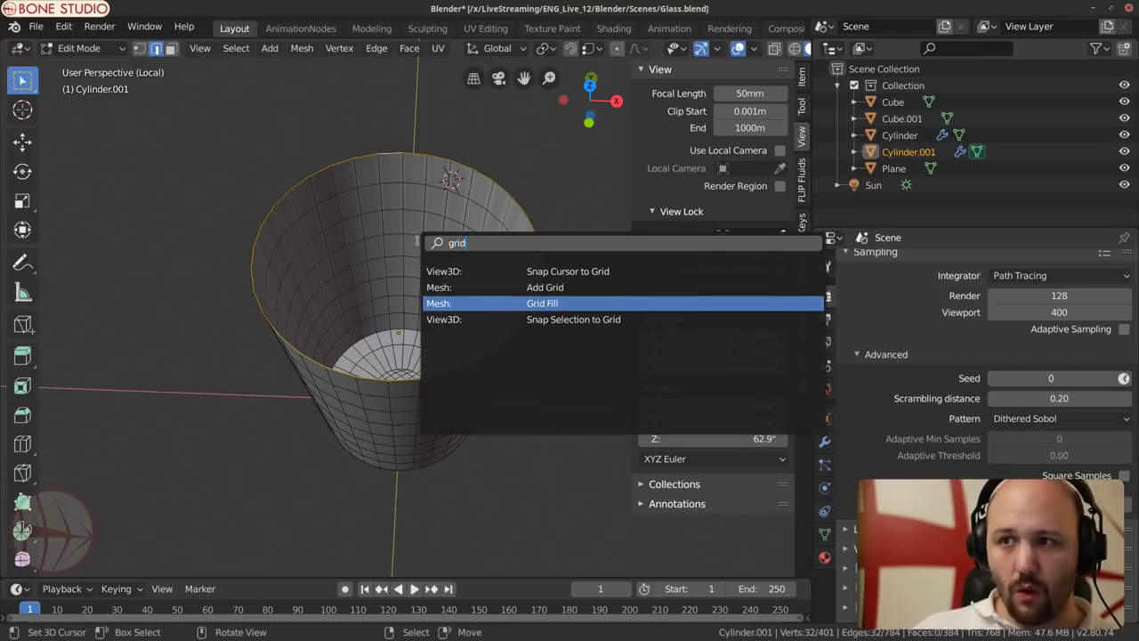
{"action": "key", "text": "Return"}
Step: Show the Face Orientation overlay and flip all of Cylinder.001's normals outward
{"action": "key", "text": "a"}
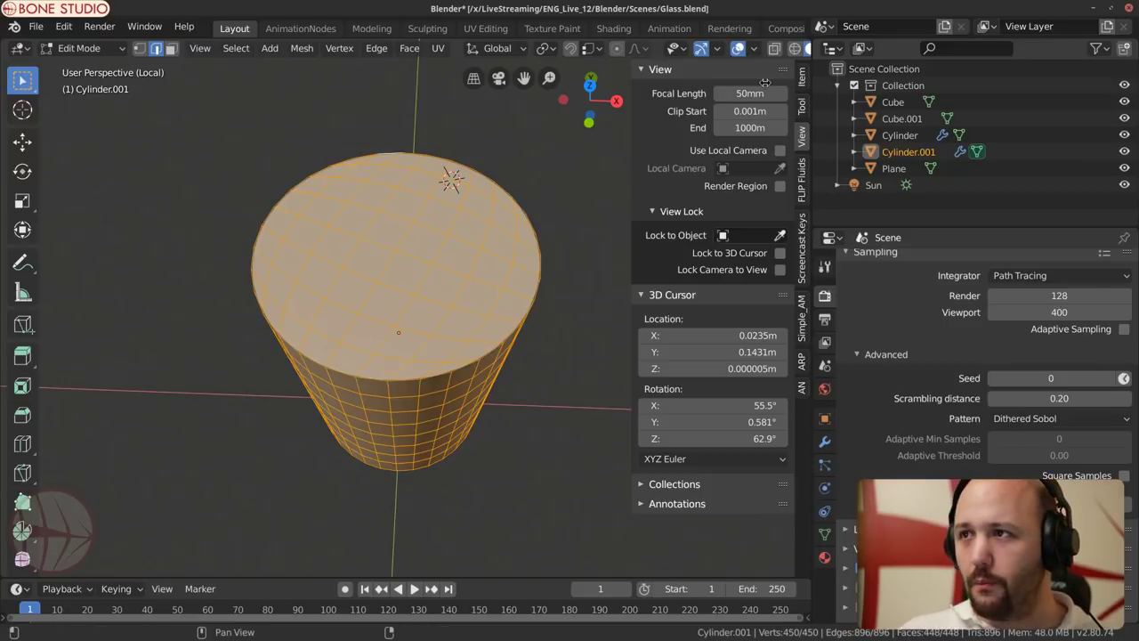
{"action": "left_click", "coordinate": [717, 50]}
{"action": "left_click", "coordinate": [754, 50]}
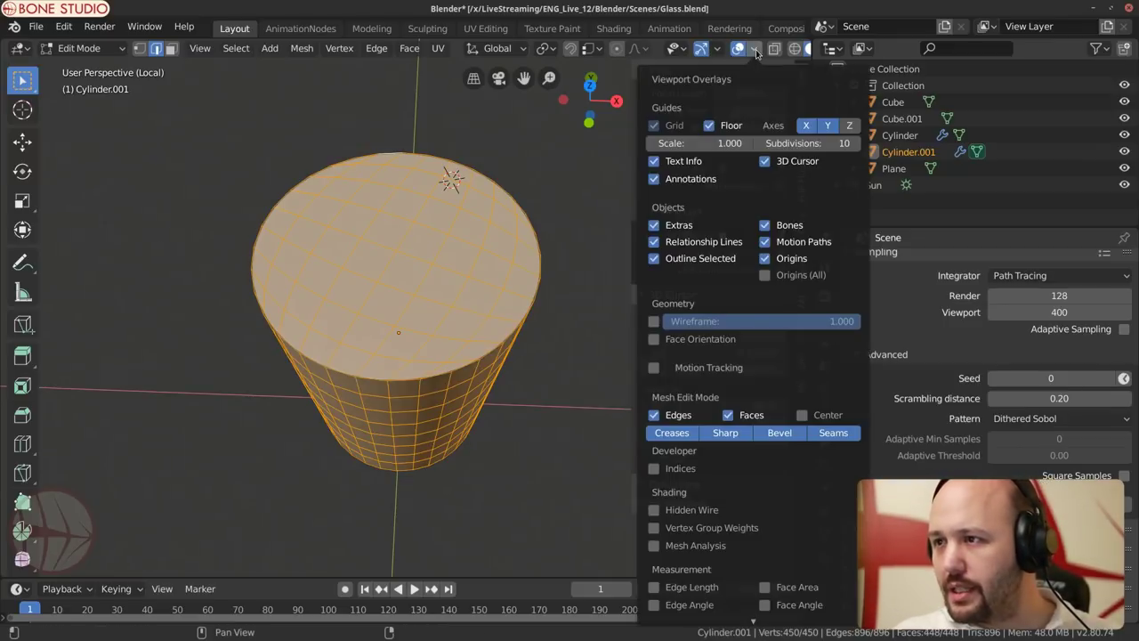
{"action": "left_click", "coordinate": [654, 339]}
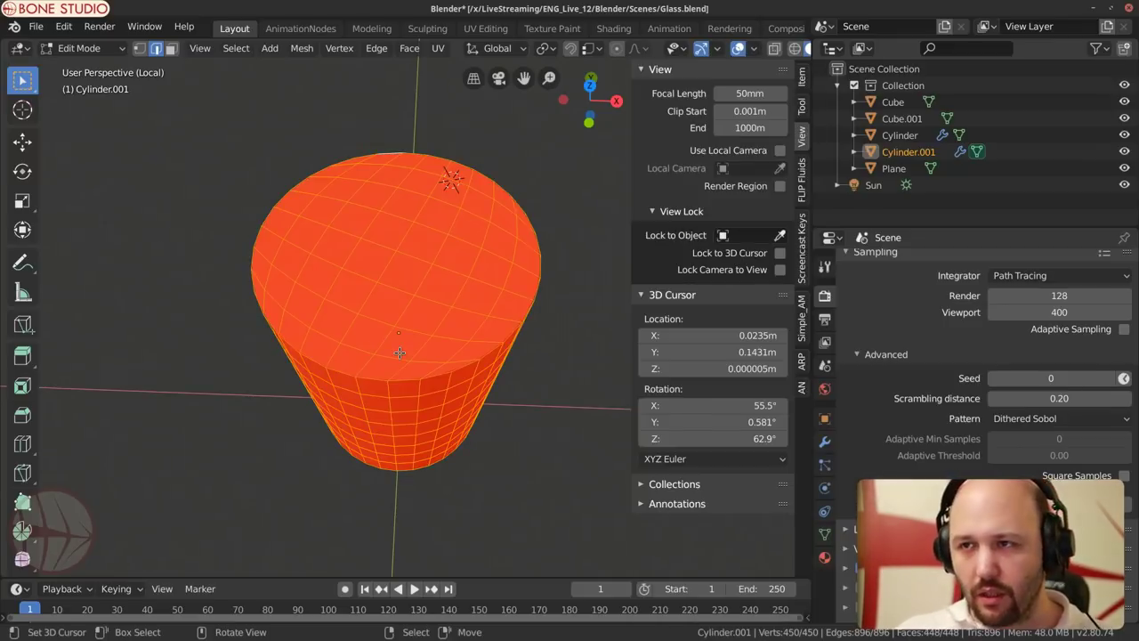
{"action": "key", "text": "alt+a"}
{"action": "key", "text": "a"}
{"action": "key", "text": "3"}
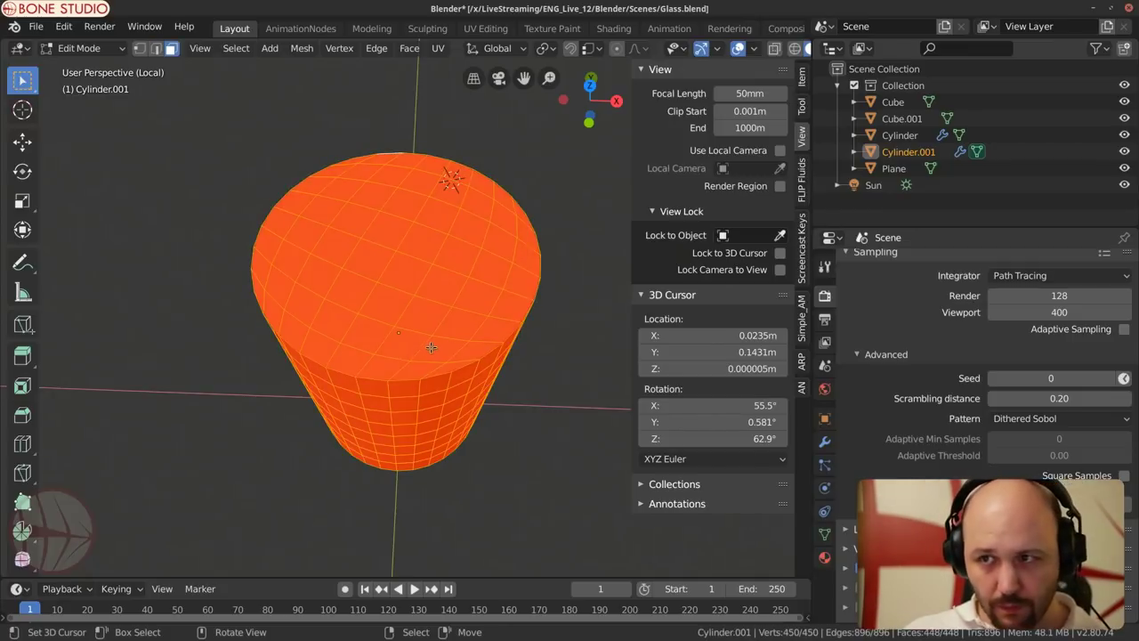
{"action": "key", "text": "alt+a"}
{"action": "key", "text": "a"}
{"action": "key", "text": "F3"}
{"action": "type", "text": "Grid Fill"}
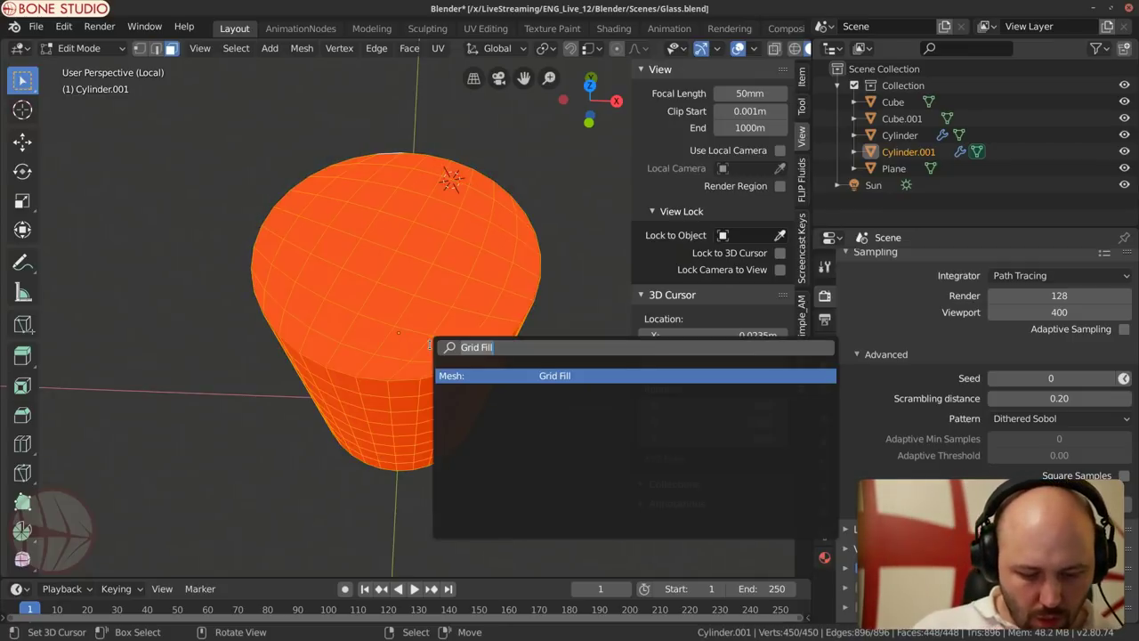
{"action": "type", "text": "flip no"}
{"action": "key", "text": "Return"}
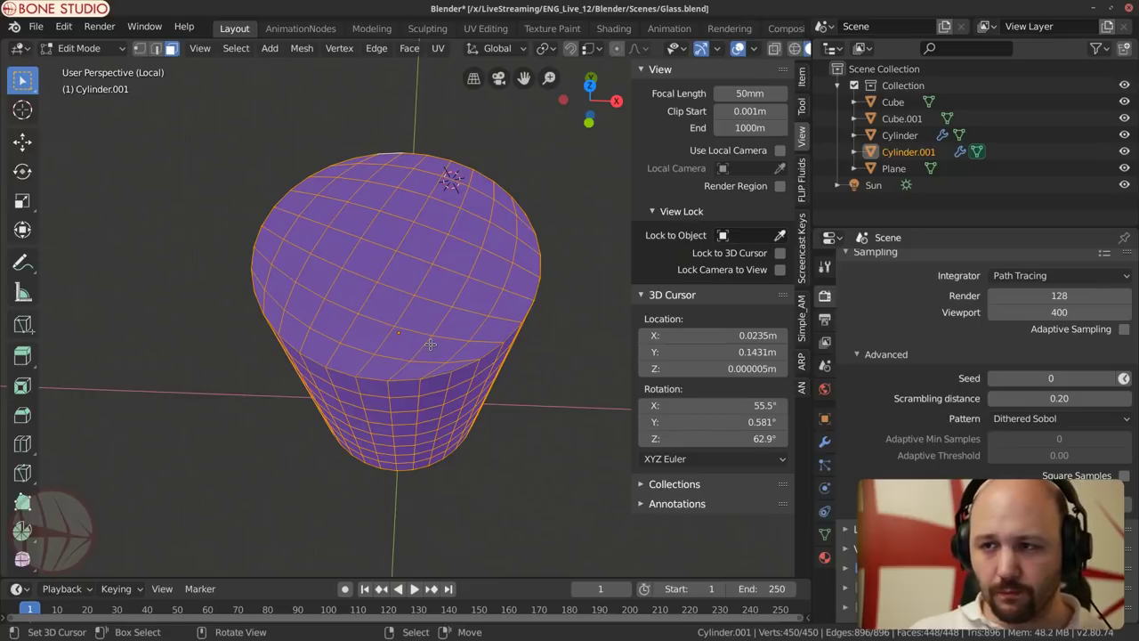
Step: Return to Object Mode, exit local view, and turn off the Face Orientation overlay
{"action": "key", "text": "Tab"}
{"action": "left_click", "coordinate": [405, 336]}
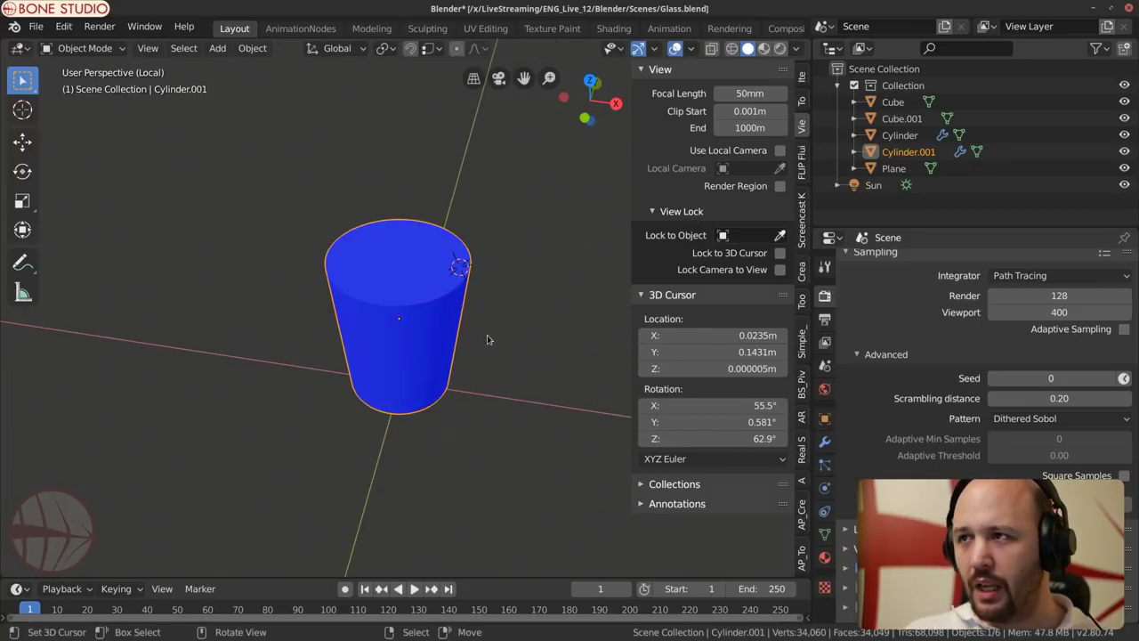
{"action": "key", "text": "KP_Divide"}
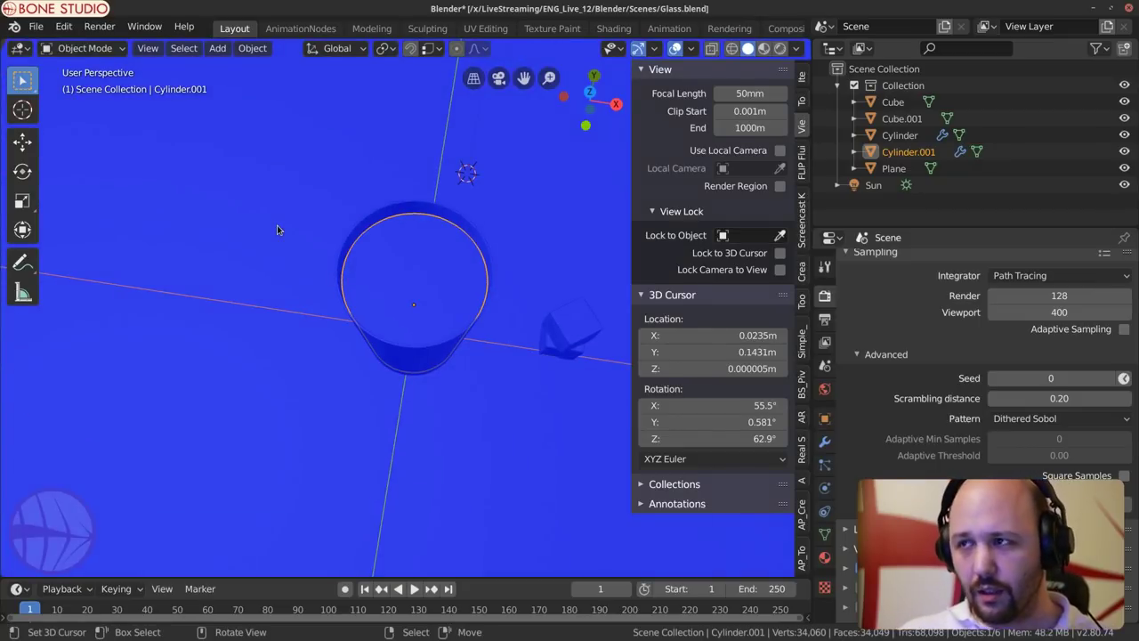
{"action": "left_click", "coordinate": [693, 49]}
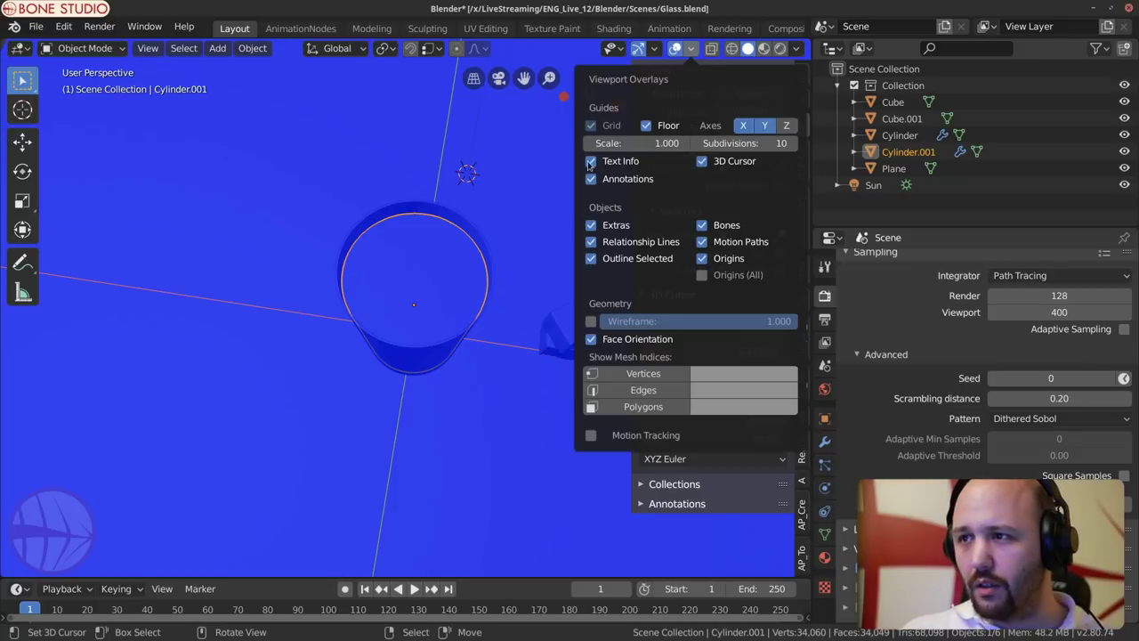
{"action": "left_click", "coordinate": [591, 339]}
{"action": "middle_click_drag", "start_coordinate": [254, 359], "coordinate": [428, 211]}
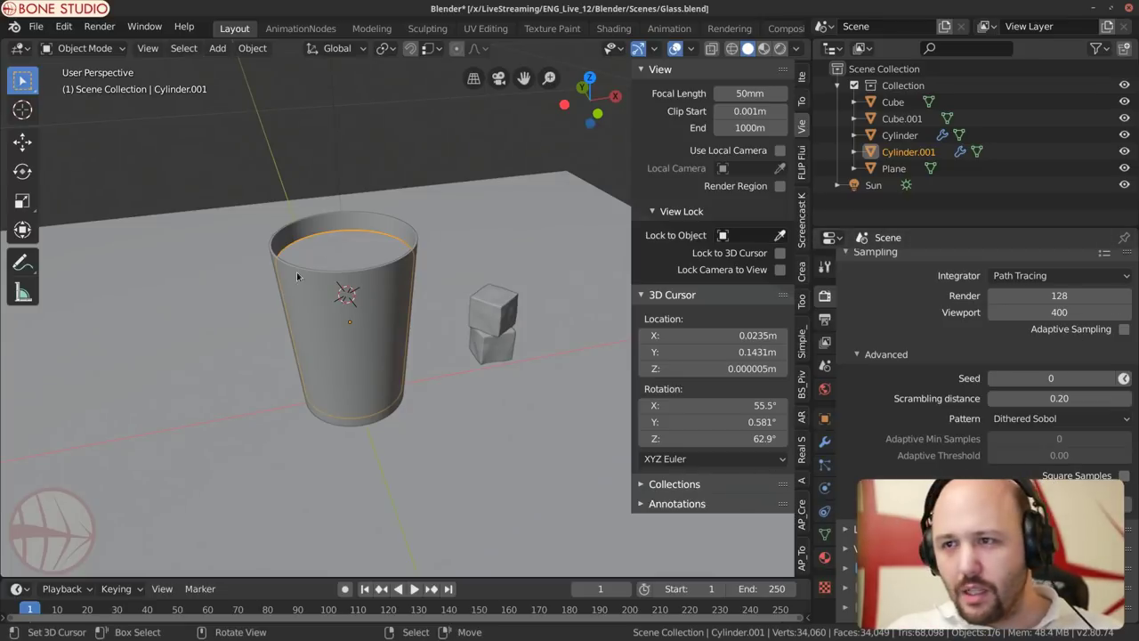
Step: Add a particle system to Cylinder.001 and set its Emit From source to Volume
{"action": "left_click", "coordinate": [826, 465]}
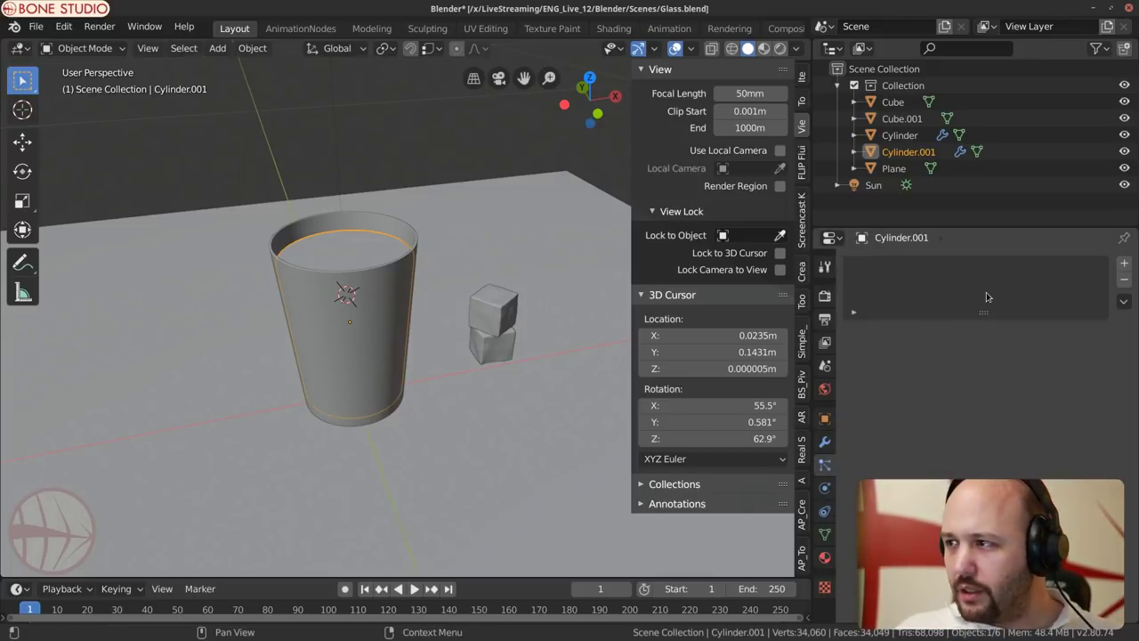
{"action": "left_click", "coordinate": [1122, 264]}
{"action": "middle_click_drag", "start_coordinate": [418, 294], "coordinate": [389, 349]}
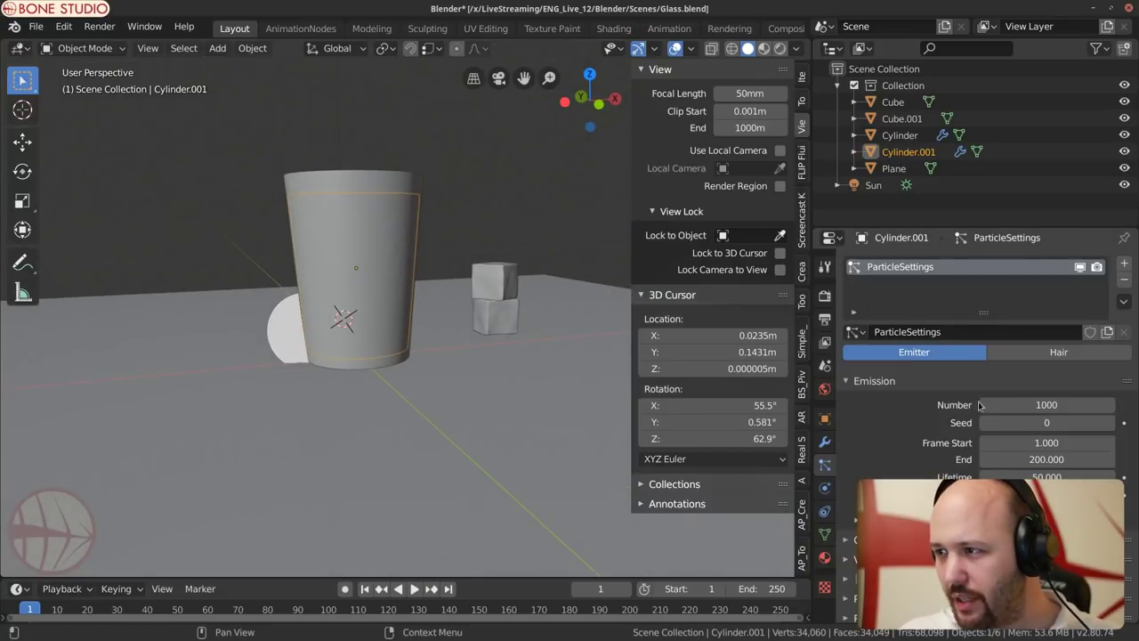
{"action": "scroll", "coordinate": [978, 419], "scroll_direction": "down", "scroll_amount": 3}
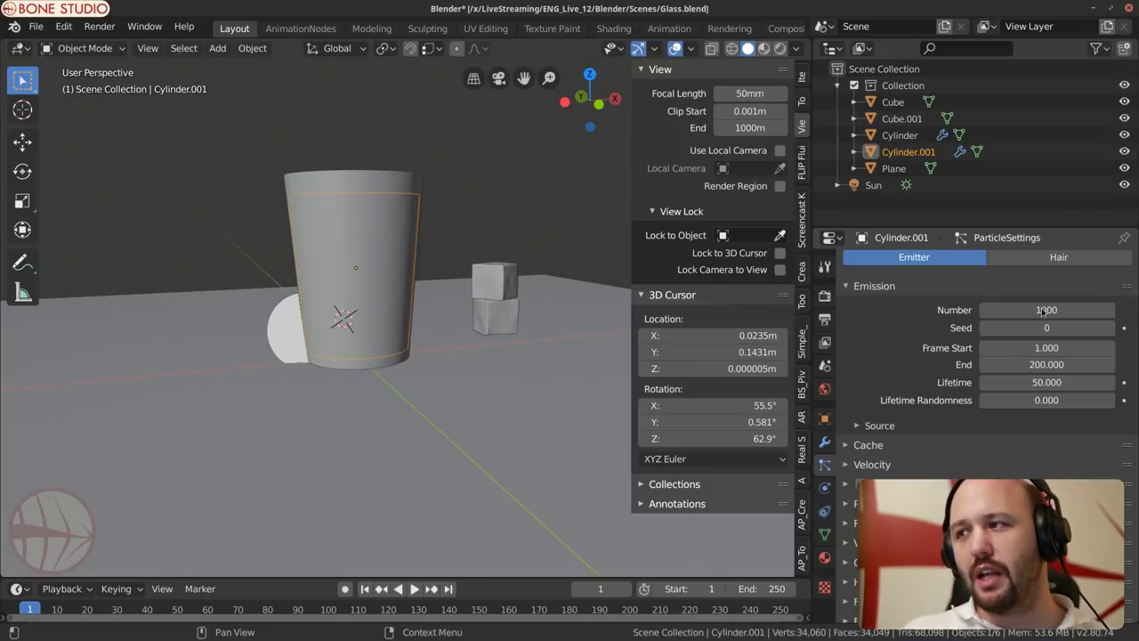
{"action": "left_click", "coordinate": [863, 427]}
{"action": "scroll", "coordinate": [863, 431], "scroll_direction": "down", "scroll_amount": 3}
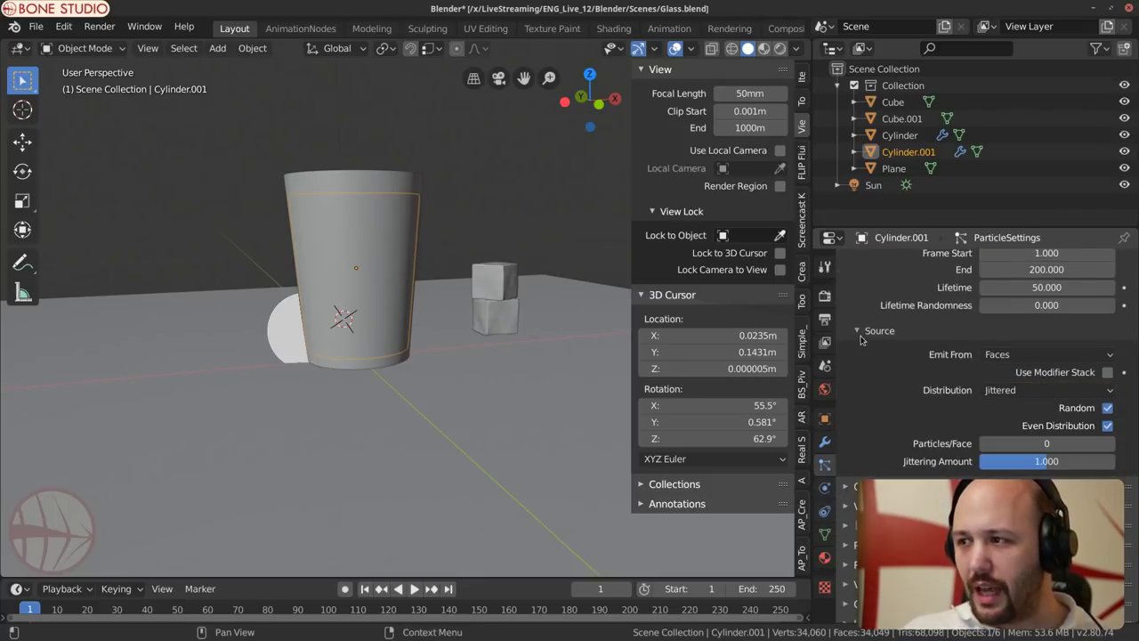
{"action": "left_click", "coordinate": [1005, 355]}
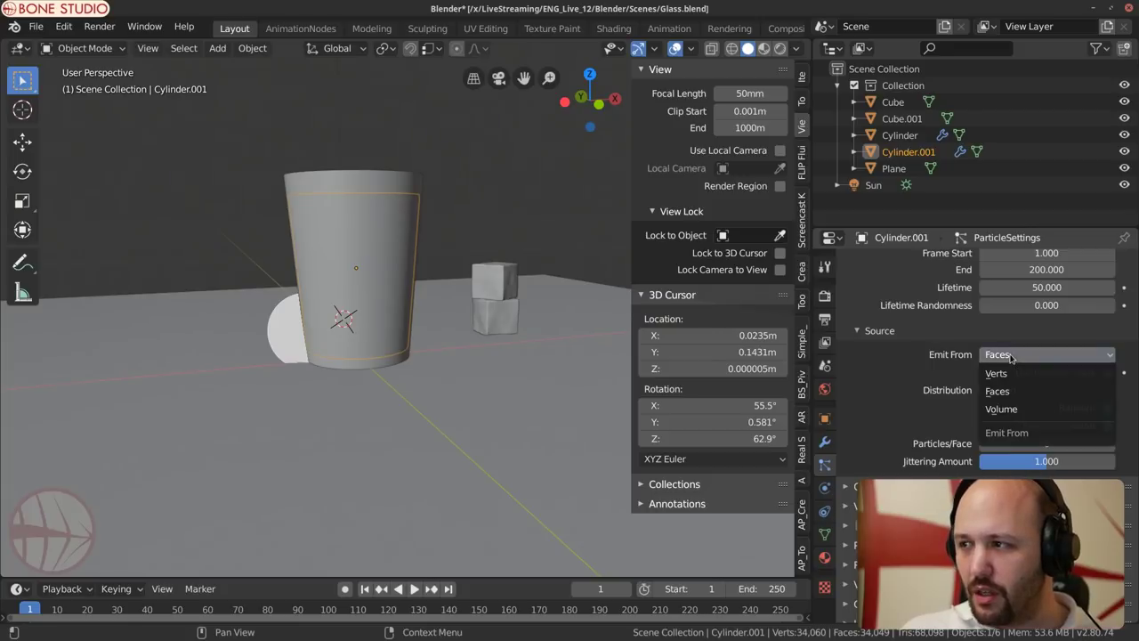
{"action": "left_click", "coordinate": [1001, 408]}
Step: In wireframe view, apply the glass Cylinder's Bevel and Subdivision modifiers
{"action": "key", "text": "shift+z"}
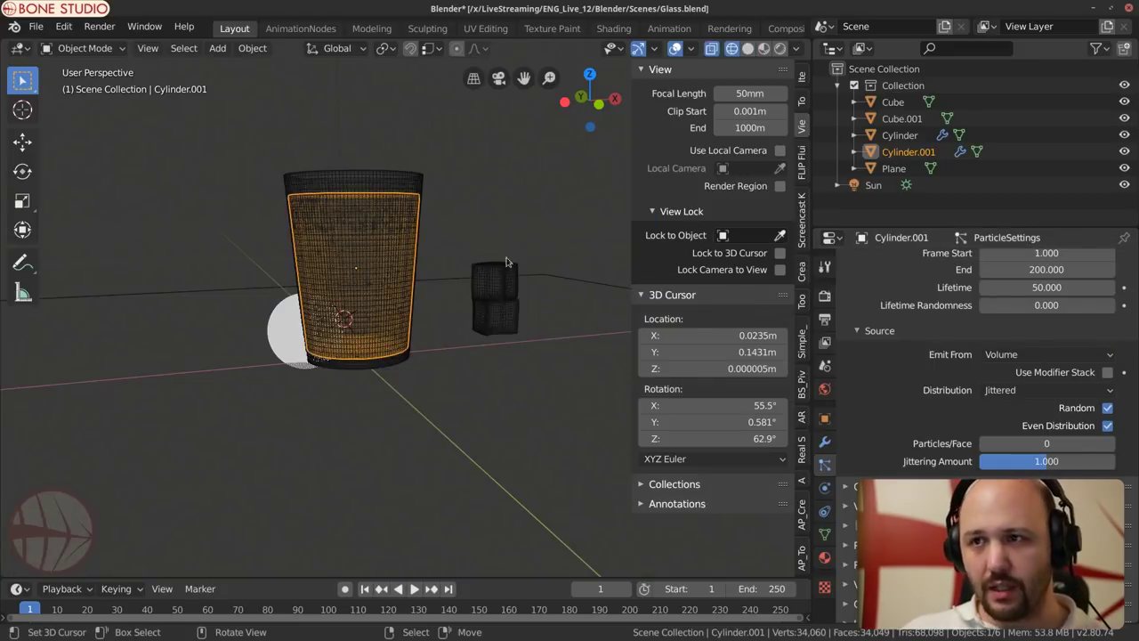
{"action": "middle_click_drag", "start_coordinate": [507, 259], "coordinate": [425, 294]}
{"action": "left_click", "coordinate": [455, 267]}
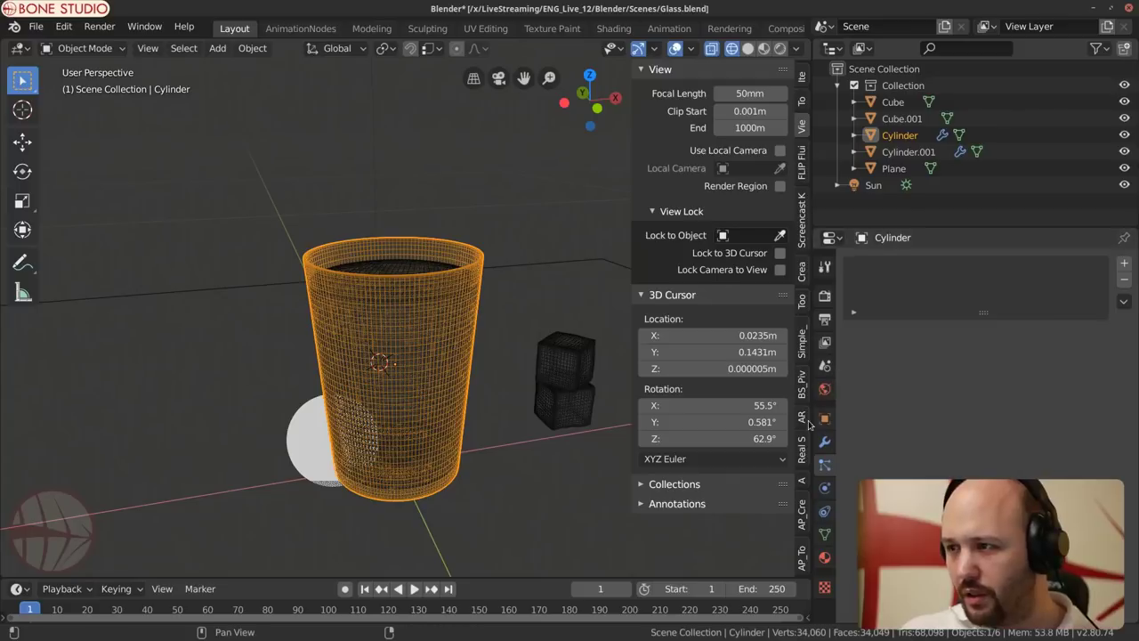
{"action": "left_click", "coordinate": [825, 442]}
{"action": "scroll", "coordinate": [926, 427], "scroll_direction": "down", "scroll_amount": 5}
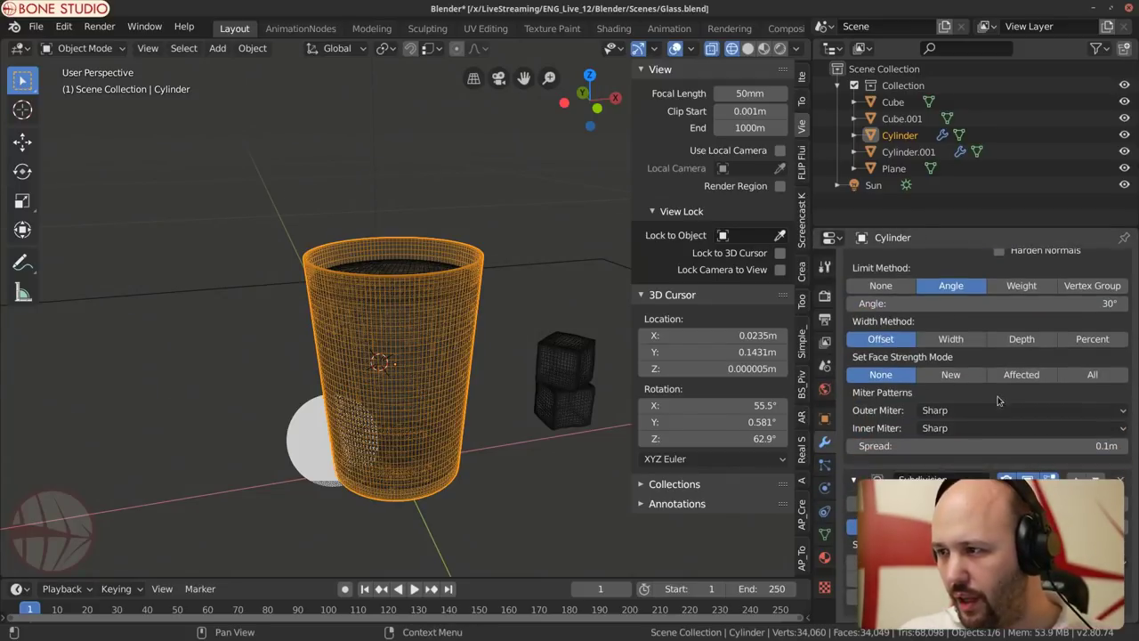
{"action": "scroll", "coordinate": [1006, 447], "scroll_direction": "up", "scroll_amount": 5}
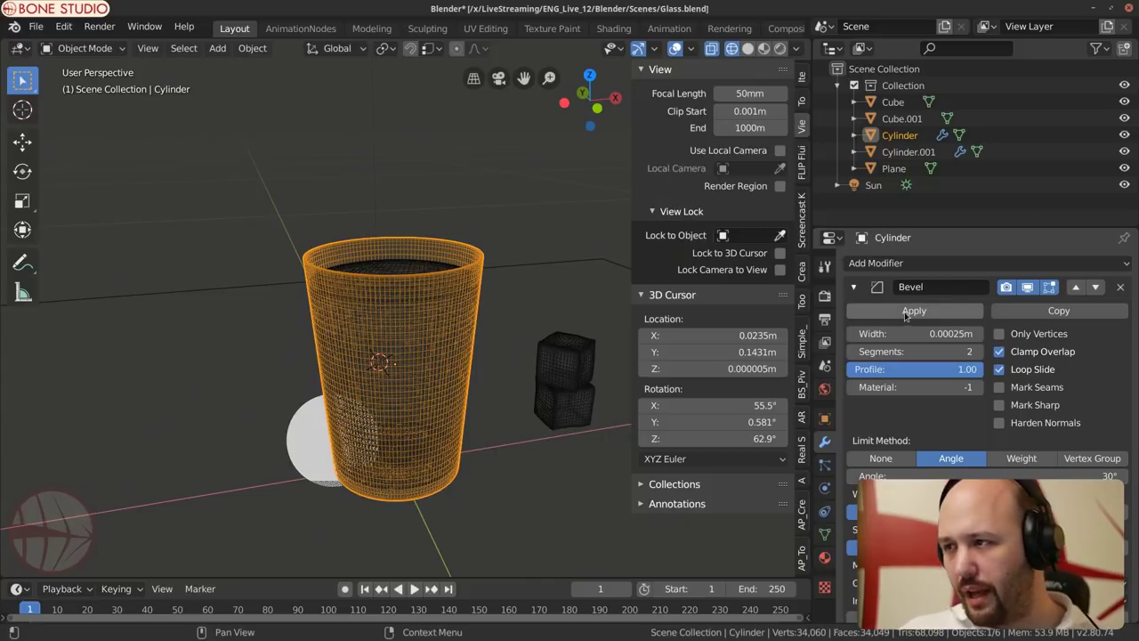
{"action": "left_click", "coordinate": [902, 311]}
{"action": "left_click", "coordinate": [901, 311]}
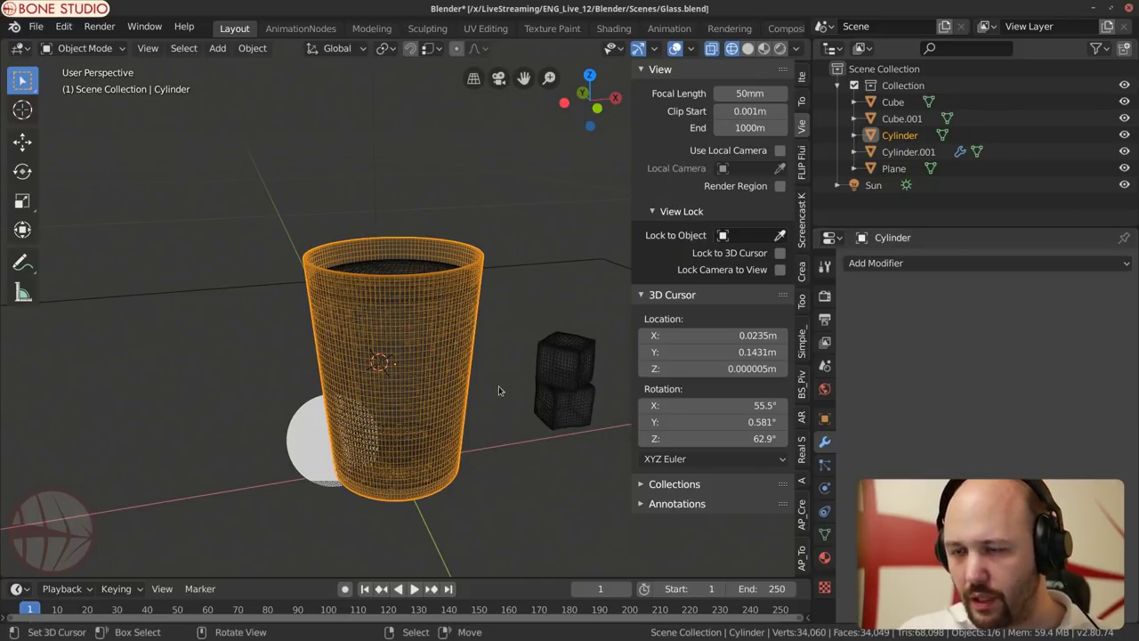
Step: Apply Cylinder.001's Bevel and Subdivision modifiers and return to its particle settings
{"action": "middle_click_drag", "start_coordinate": [498, 386], "coordinate": [389, 188]}
{"action": "left_click", "coordinate": [389, 188]}
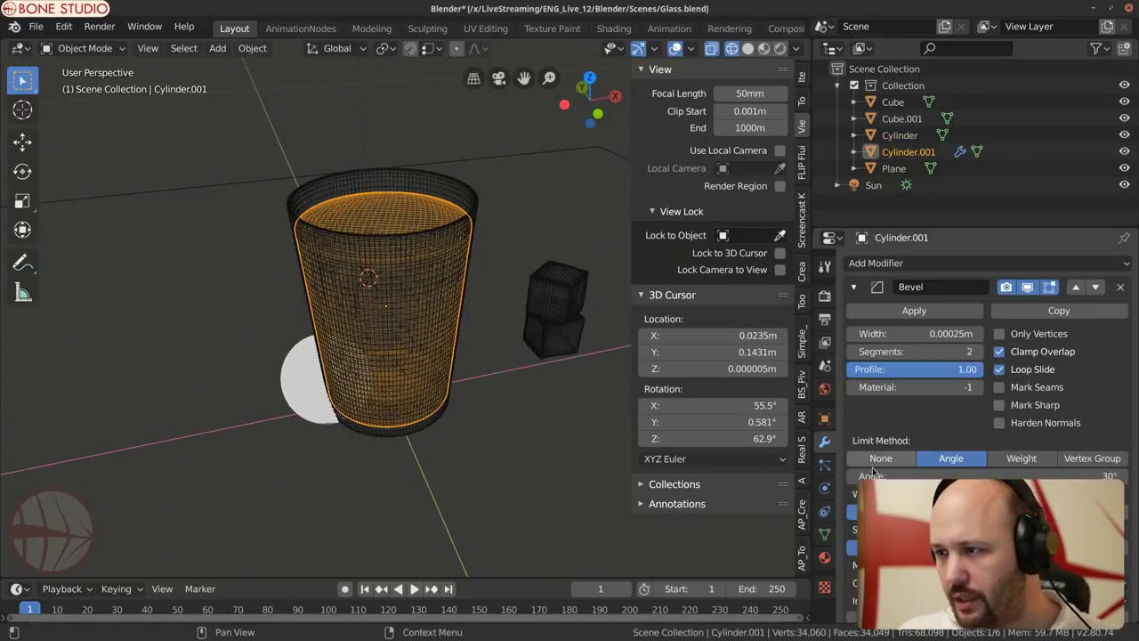
{"action": "left_click", "coordinate": [920, 314]}
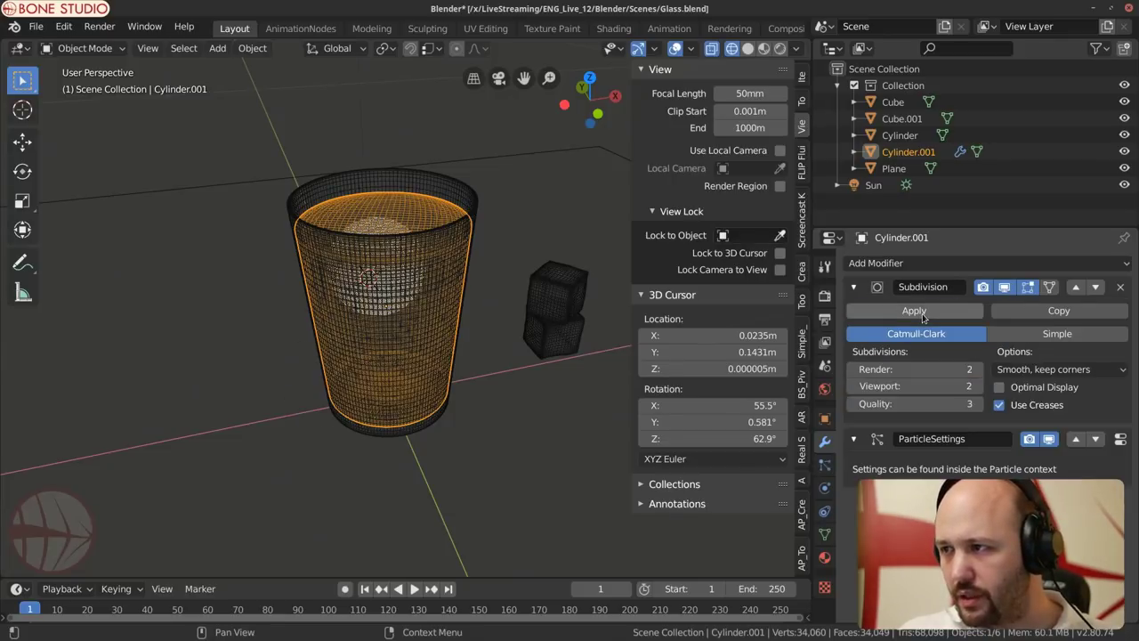
{"action": "left_click", "coordinate": [913, 311]}
{"action": "middle_click_drag", "start_coordinate": [569, 373], "coordinate": [552, 418]}
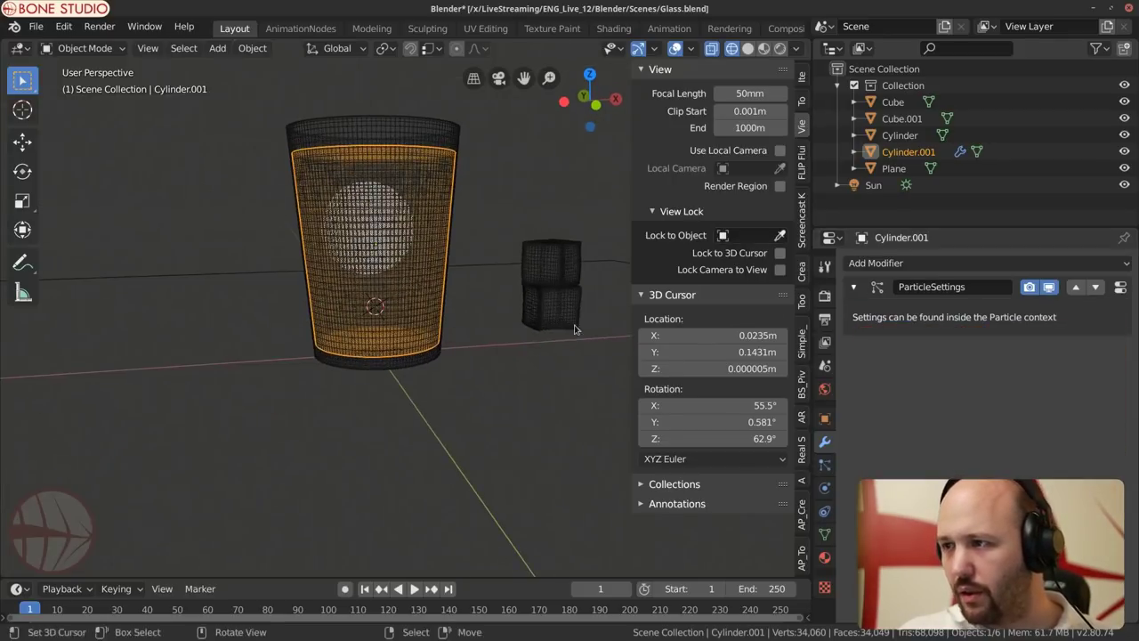
{"action": "left_click", "coordinate": [825, 467]}
Step: Switch the particle distribution to Grid with a grid resolution of 10
{"action": "scroll", "coordinate": [938, 374], "scroll_direction": "down", "scroll_amount": 4}
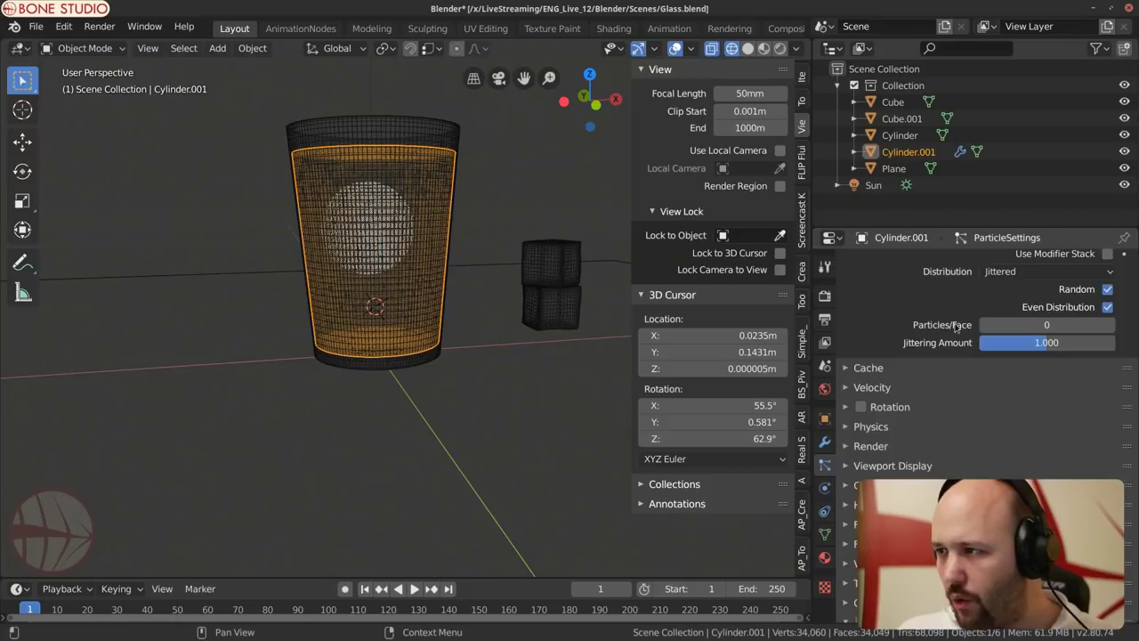
{"action": "scroll", "coordinate": [1030, 367], "scroll_direction": "up", "scroll_amount": 3}
{"action": "left_click", "coordinate": [1010, 345]}
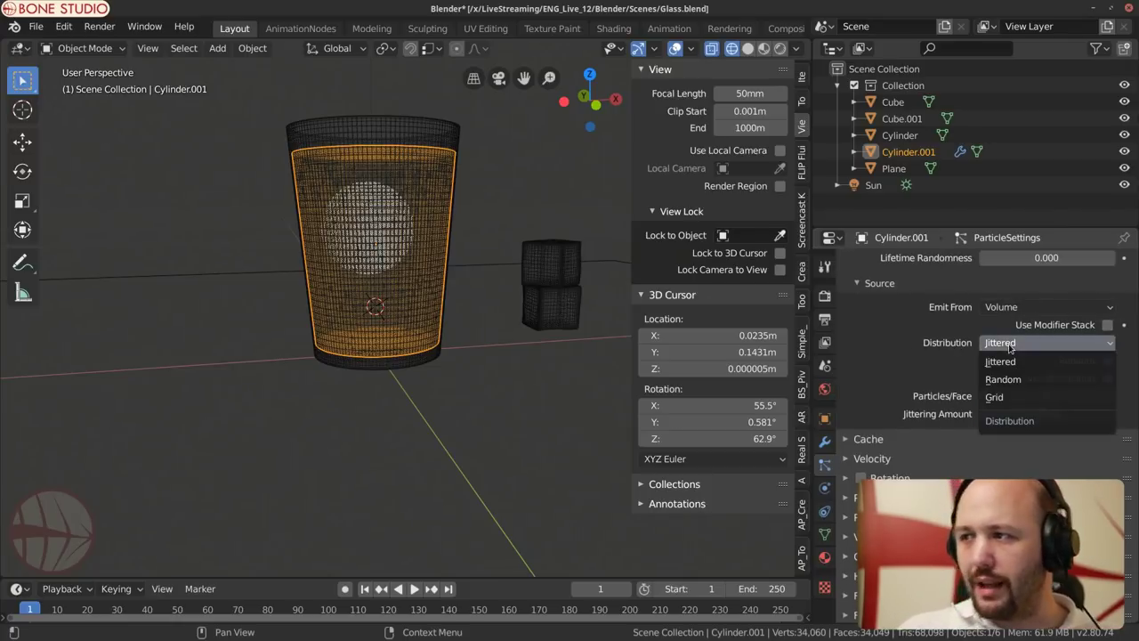
{"action": "left_click", "coordinate": [1010, 397]}
{"action": "scroll", "coordinate": [496, 287], "scroll_direction": "up", "scroll_amount": 2}
{"action": "scroll", "coordinate": [496, 286], "scroll_direction": "down", "scroll_amount": 3}
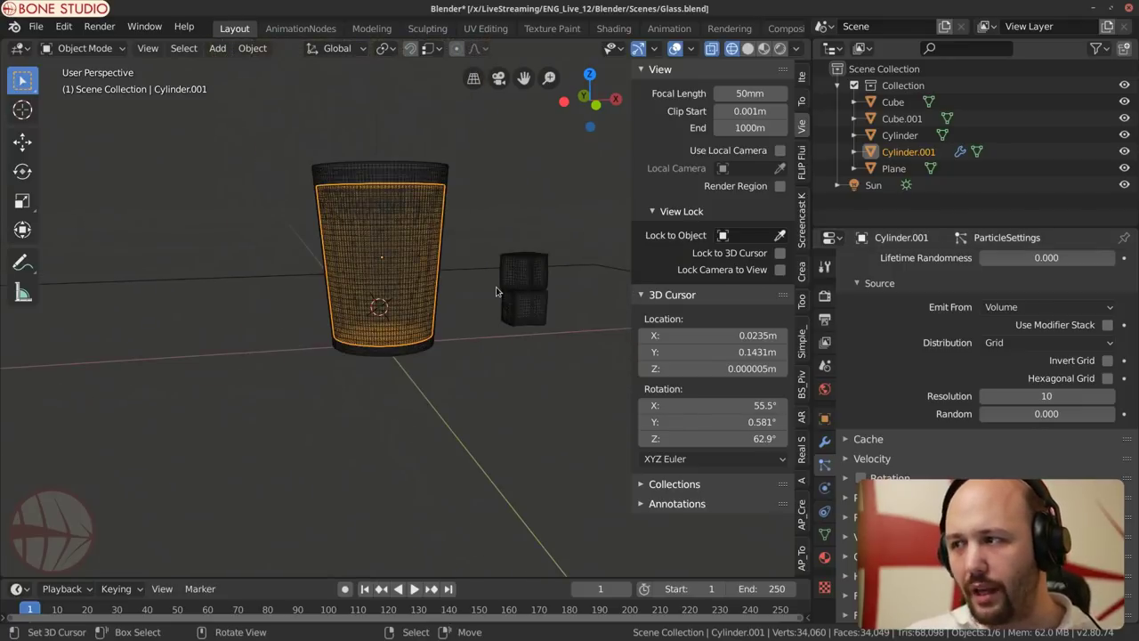
{"action": "scroll", "coordinate": [412, 397], "scroll_direction": "up", "scroll_amount": 3}
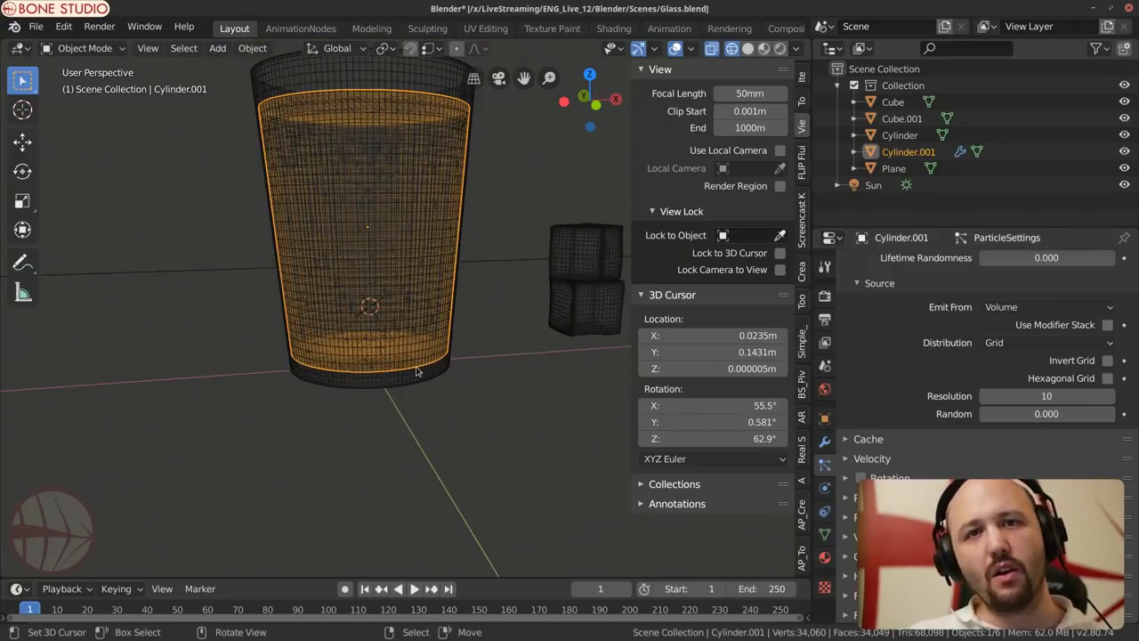
{"action": "left_click", "coordinate": [803, 77]}
{"action": "left_click", "coordinate": [803, 134]}
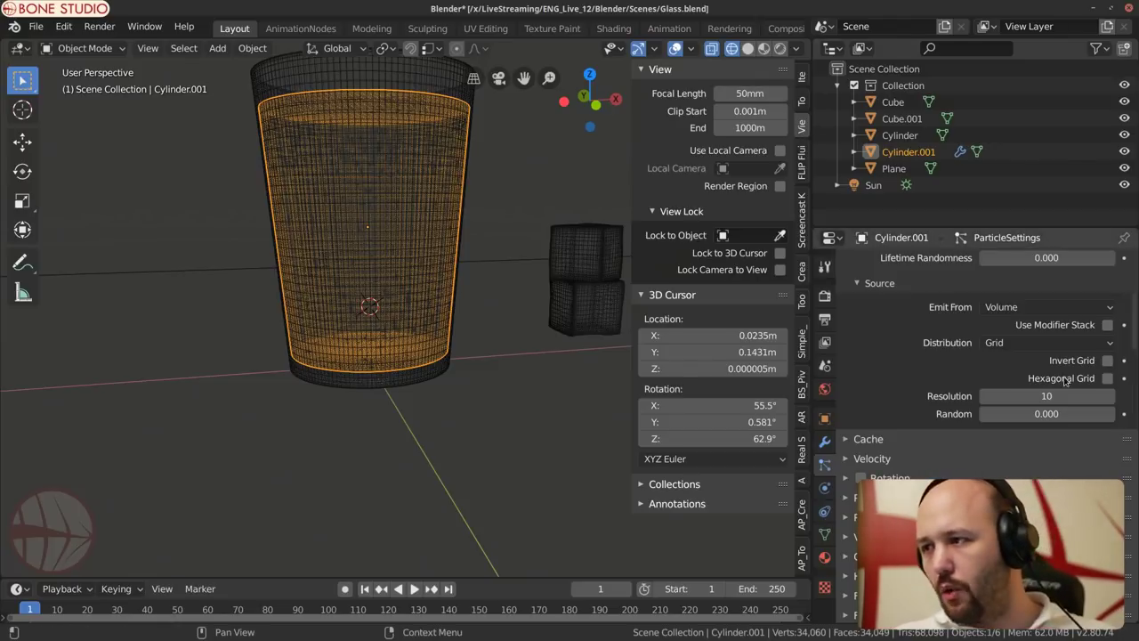
{"action": "left_click", "coordinate": [1111, 397]}
{"action": "left_click", "coordinate": [1110, 396]}
{"action": "left_click", "coordinate": [1110, 397]}
{"action": "left_click", "coordinate": [1087, 395]}
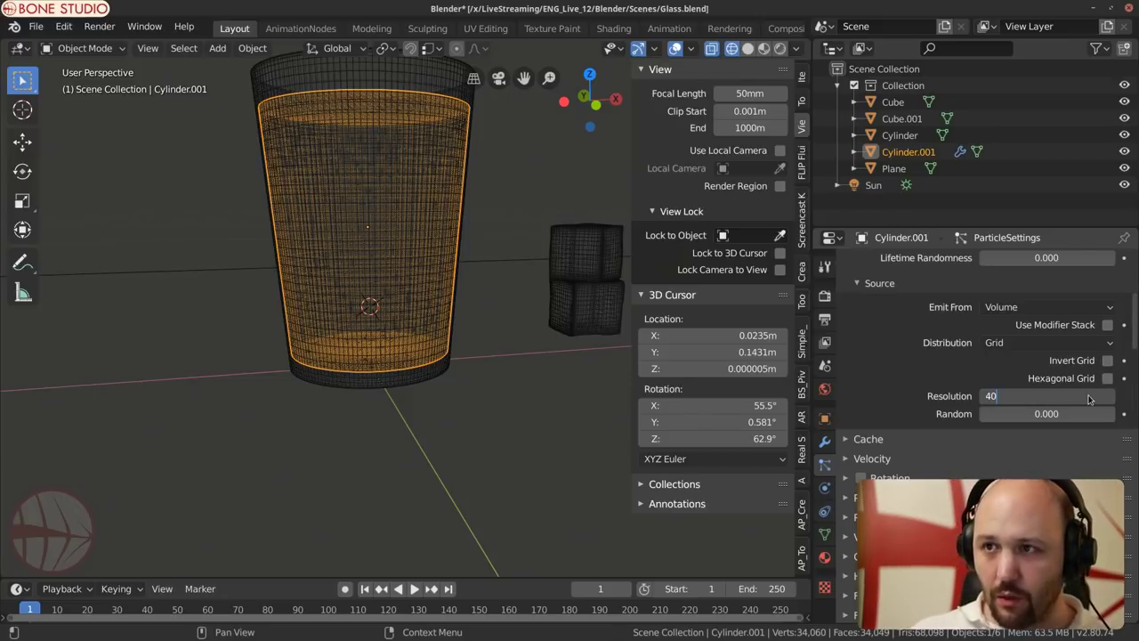
{"action": "key", "text": "Return"}
Step: Set the emission Frame Start and End both to 1
{"action": "middle_click_drag", "start_coordinate": [374, 294], "coordinate": [392, 258]}
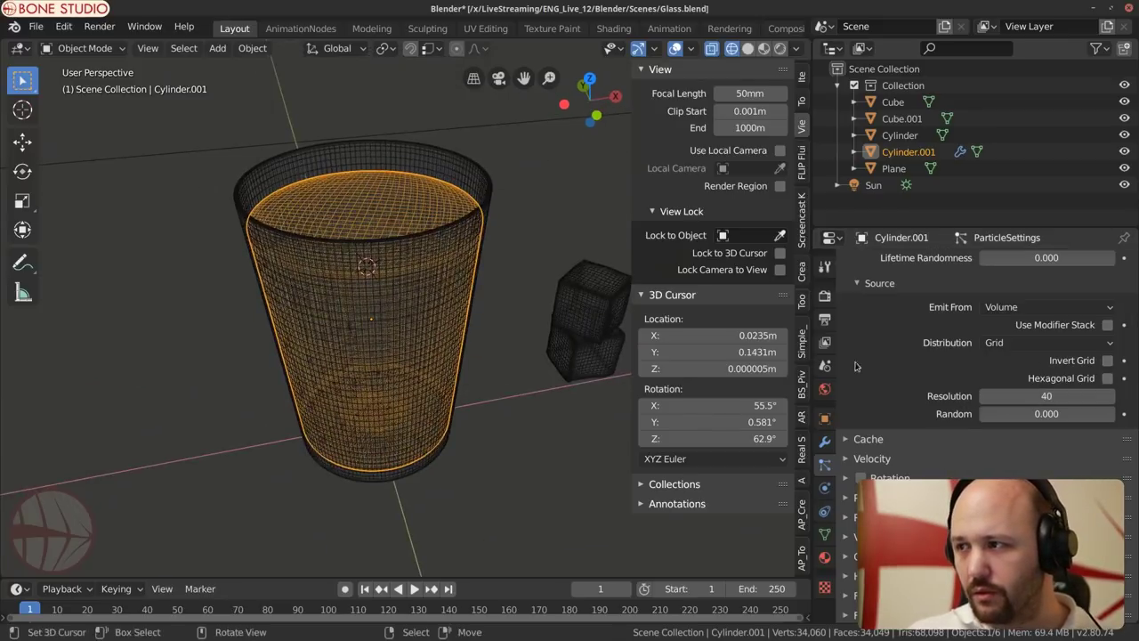
{"action": "scroll", "coordinate": [986, 401], "scroll_direction": "up", "scroll_amount": 5}
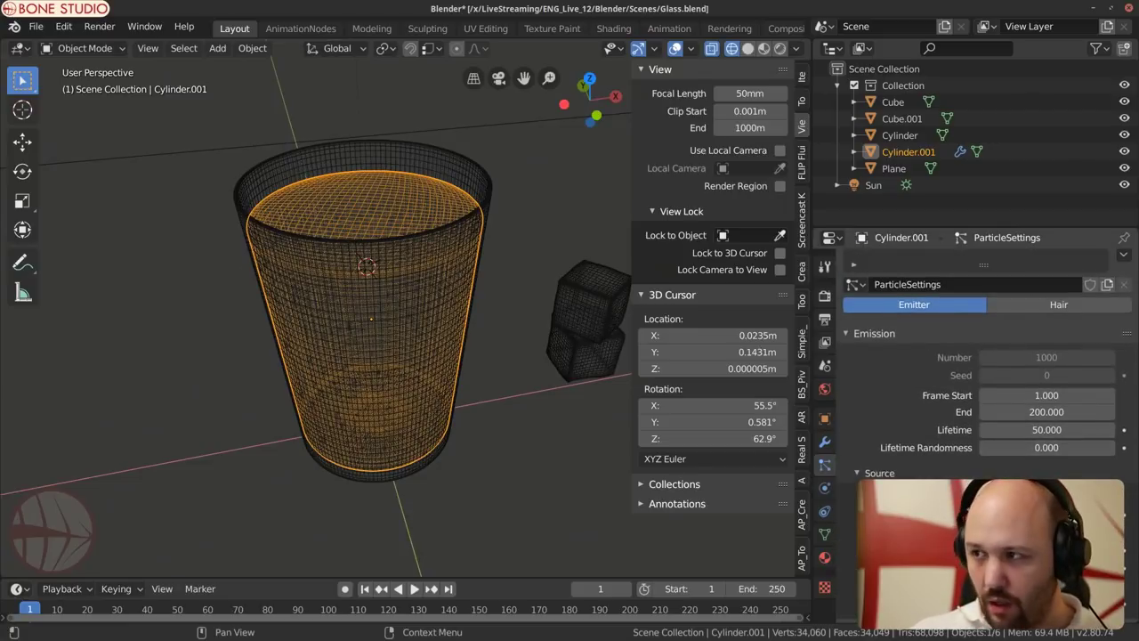
{"action": "left_click", "coordinate": [1042, 394]}
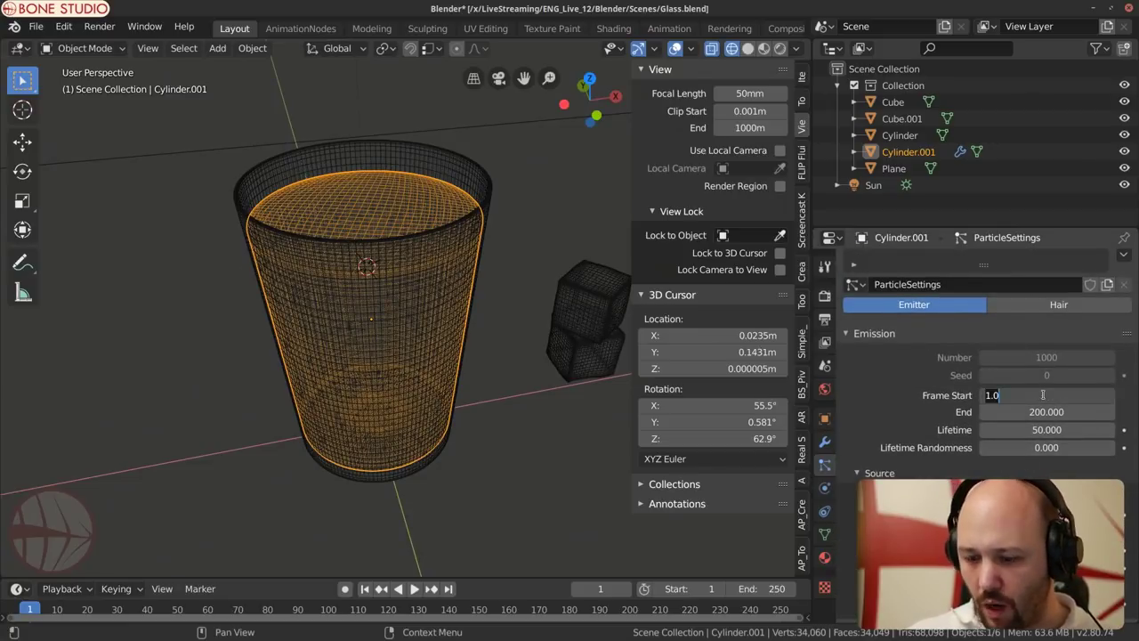
{"action": "key", "text": "Tab"}
{"action": "type", "text": "1"}
{"action": "key", "text": "Return"}
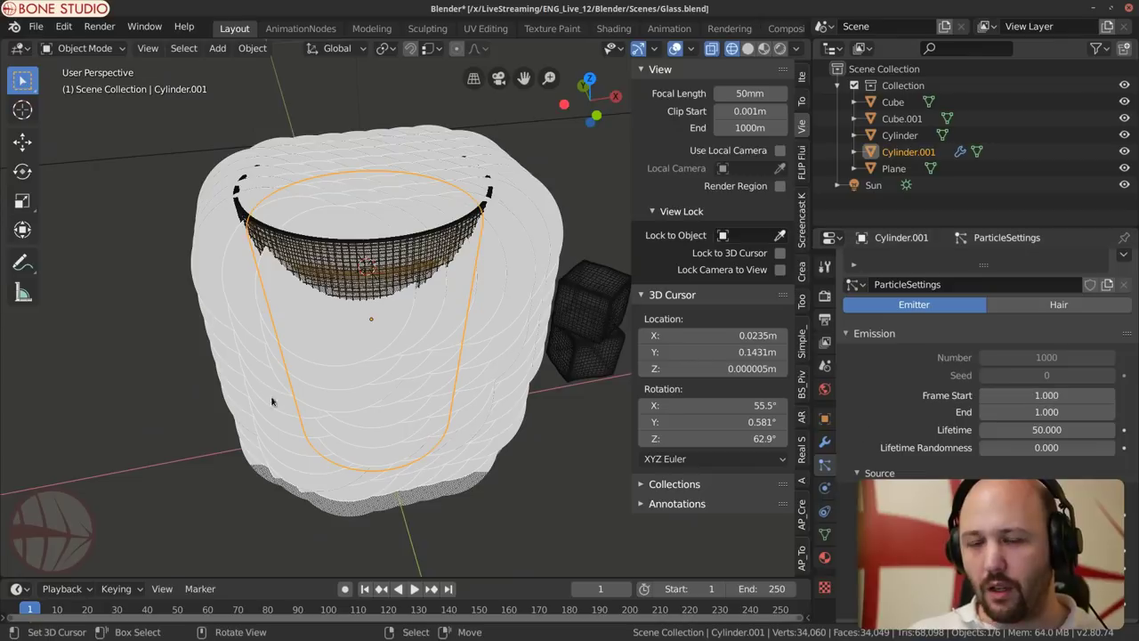
{"action": "left_click_drag", "start_coordinate": [253, 579], "coordinate": [276, 539]}
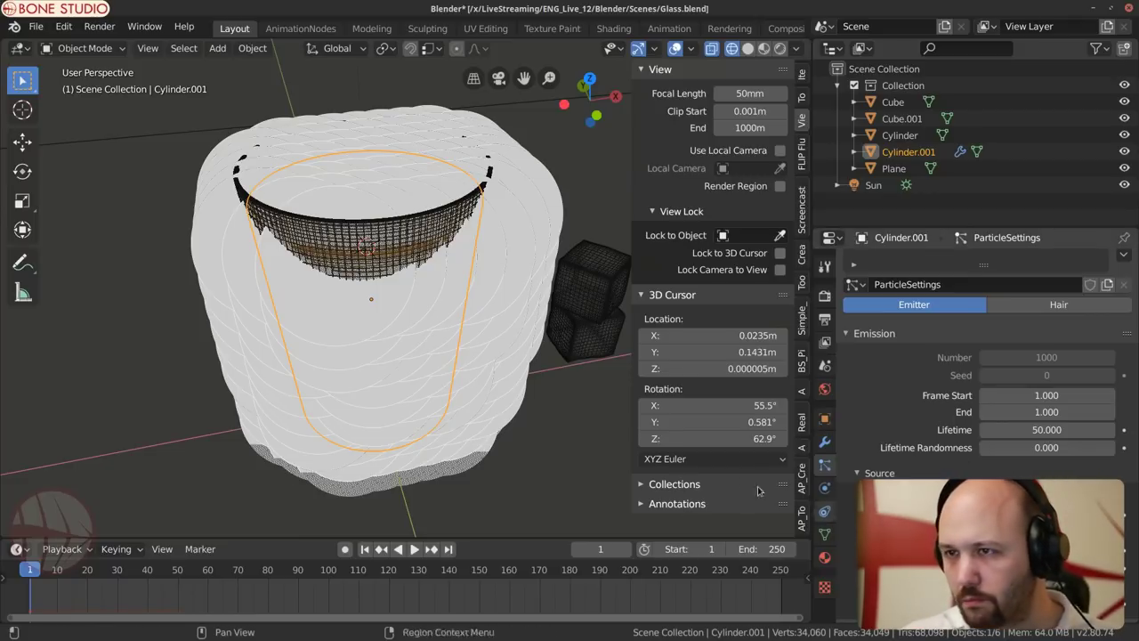
{"action": "scroll", "coordinate": [880, 462], "scroll_direction": "down", "scroll_amount": 6}
{"action": "scroll", "coordinate": [890, 470], "scroll_direction": "up", "scroll_amount": 3}
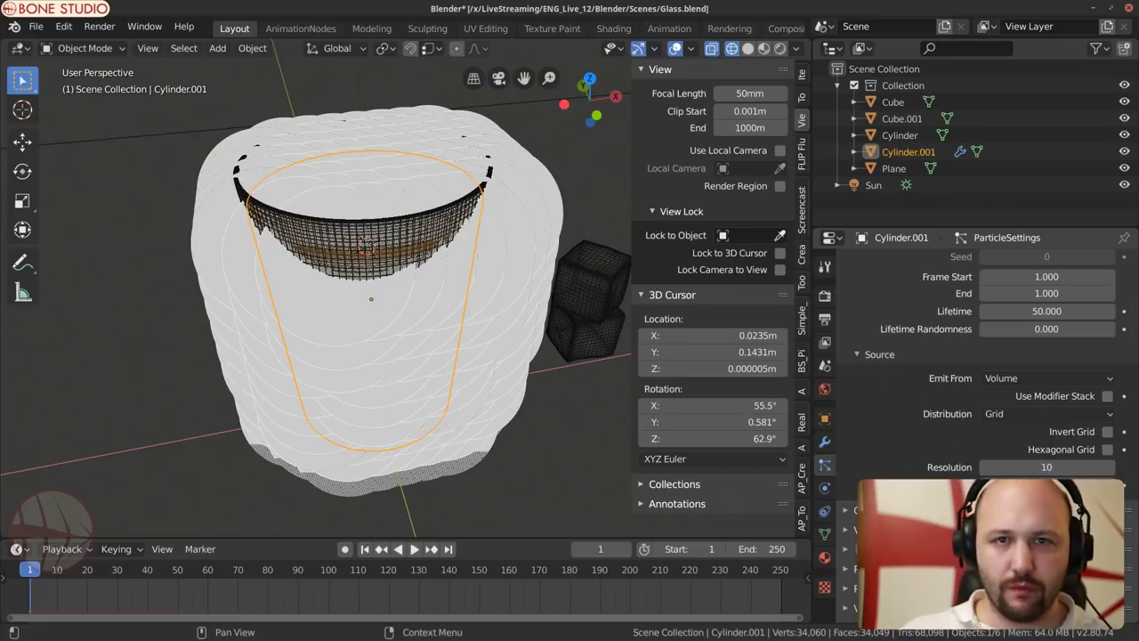
{"action": "scroll", "coordinate": [926, 463], "scroll_direction": "down", "scroll_amount": 4}
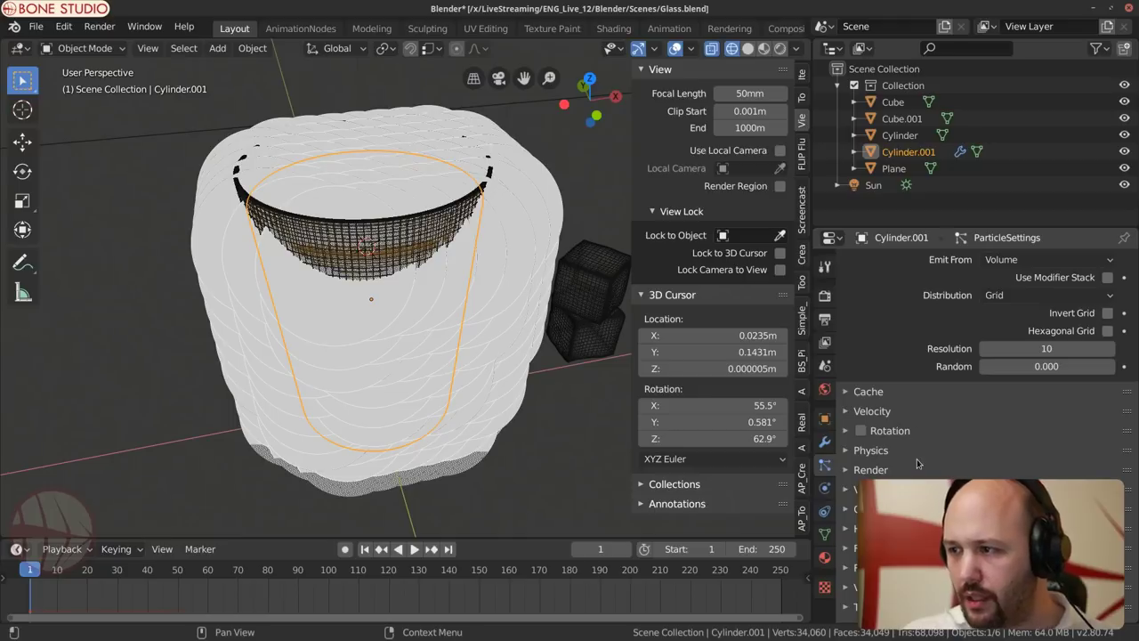
{"action": "scroll", "coordinate": [901, 464], "scroll_direction": "down", "scroll_amount": 2}
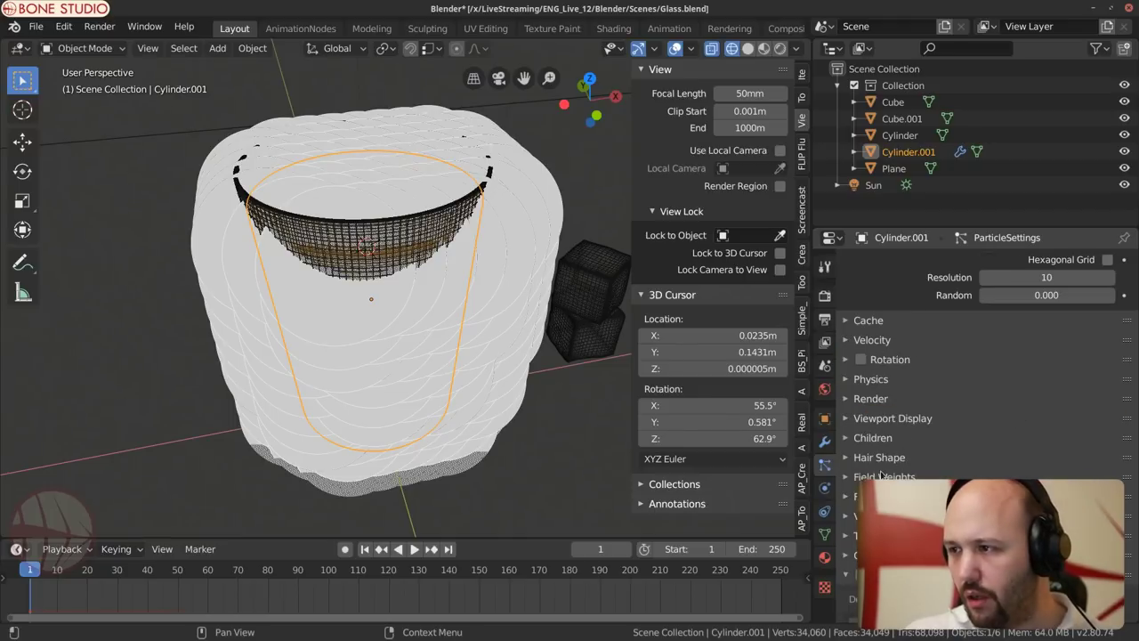
Step: Set the particles' Render As option to None instead of Halo
{"action": "left_click", "coordinate": [871, 399]}
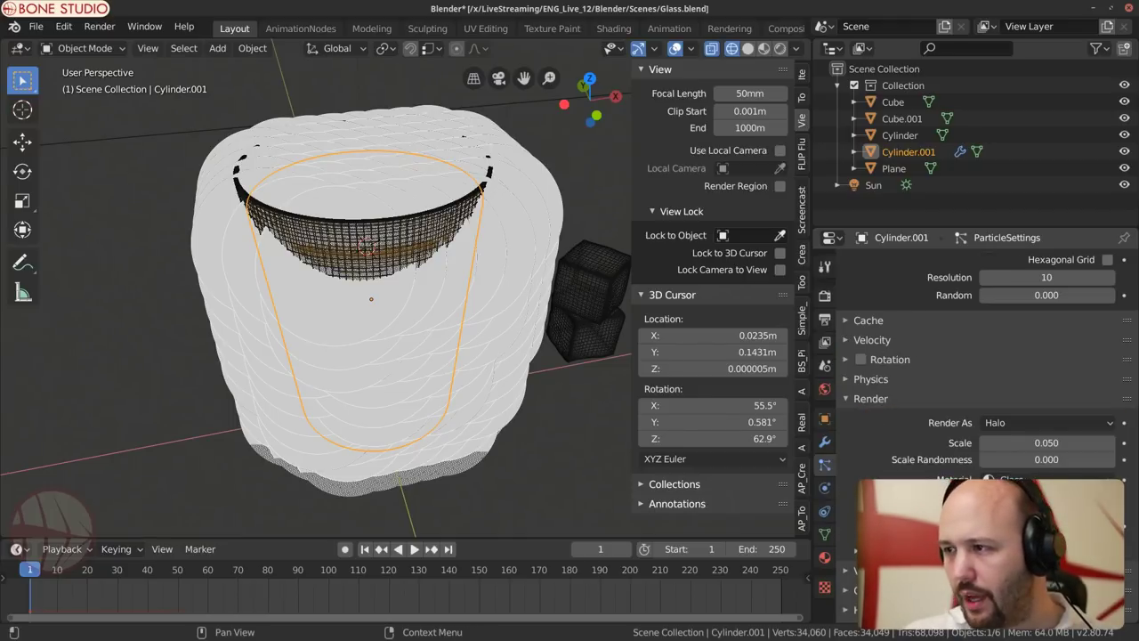
{"action": "scroll", "coordinate": [877, 365], "scroll_direction": "down", "scroll_amount": 1}
{"action": "left_click", "coordinate": [1023, 376]}
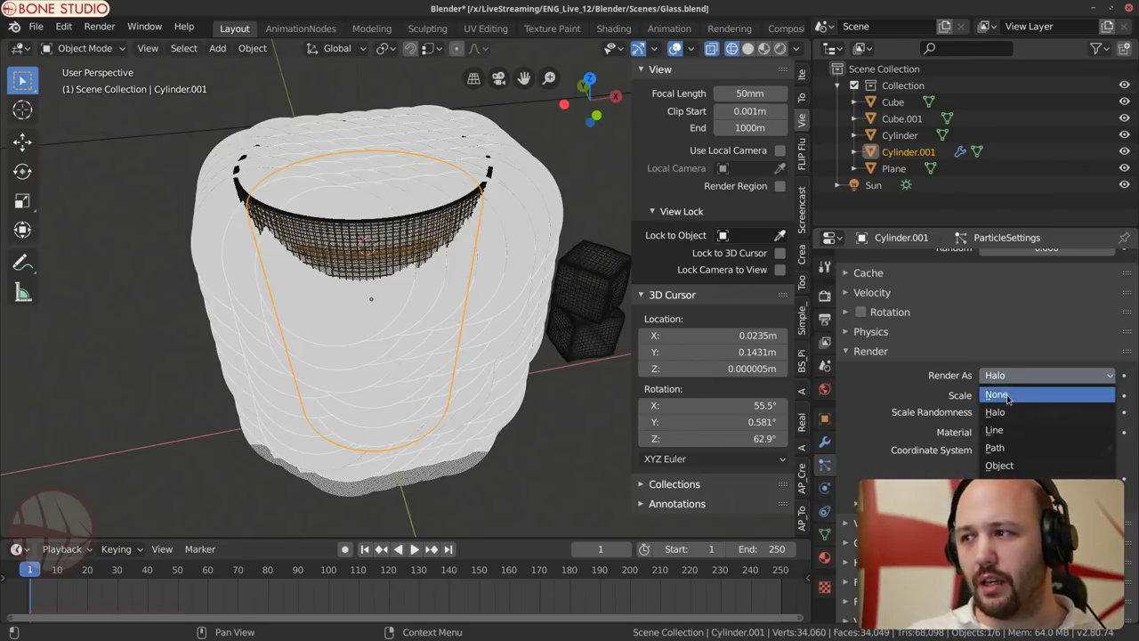
{"action": "left_click", "coordinate": [1007, 396]}
Step: Set the particles' viewport Display As to Point
{"action": "left_click", "coordinate": [934, 431]}
{"action": "scroll", "coordinate": [969, 395], "scroll_direction": "down", "scroll_amount": 2}
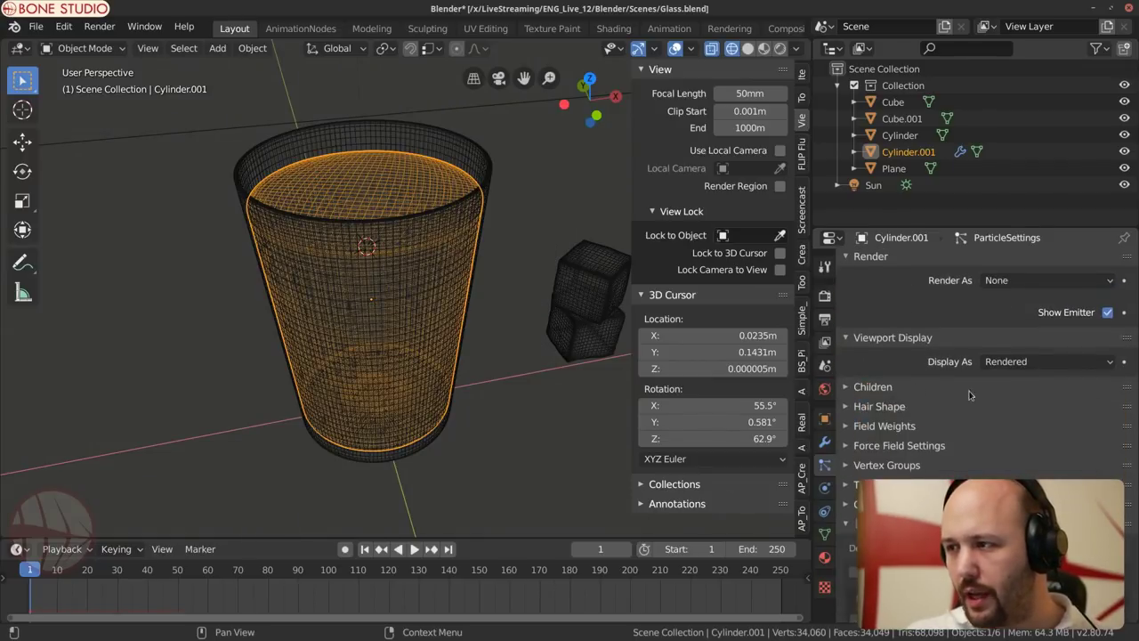
{"action": "left_click", "coordinate": [1015, 361]}
{"action": "left_click", "coordinate": [1006, 416]}
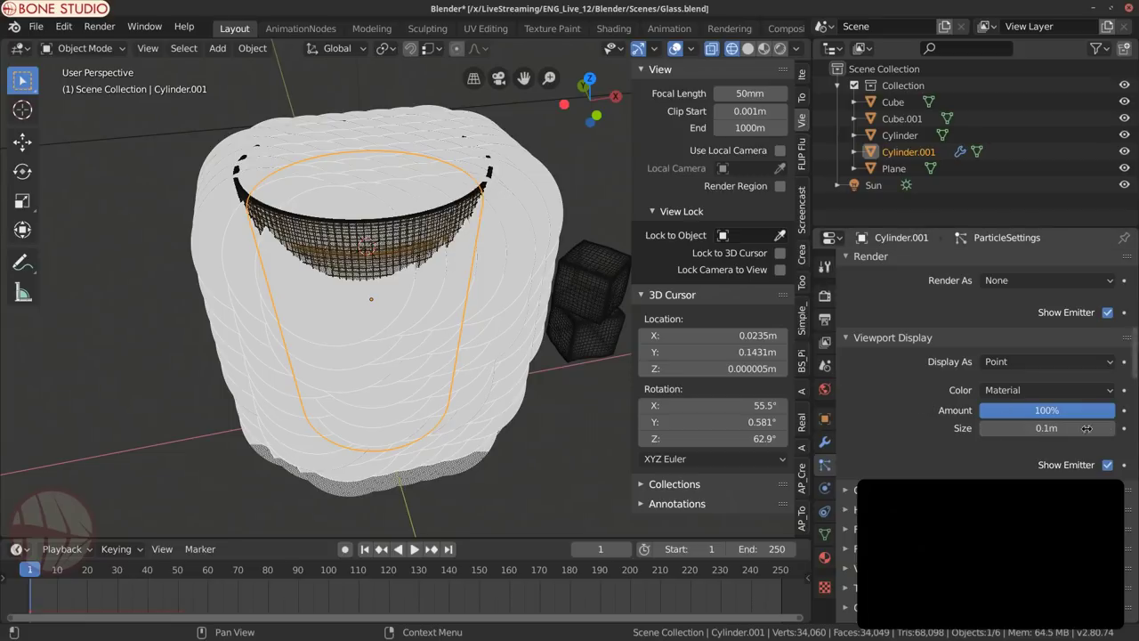
Step: Try particle display sizes of 0.001, 0.01 and 0.02 m, checking inside the glass
{"action": "left_click", "coordinate": [1059, 429]}
{"action": "type", "text": "0.001"}
{"action": "key", "text": "Return"}
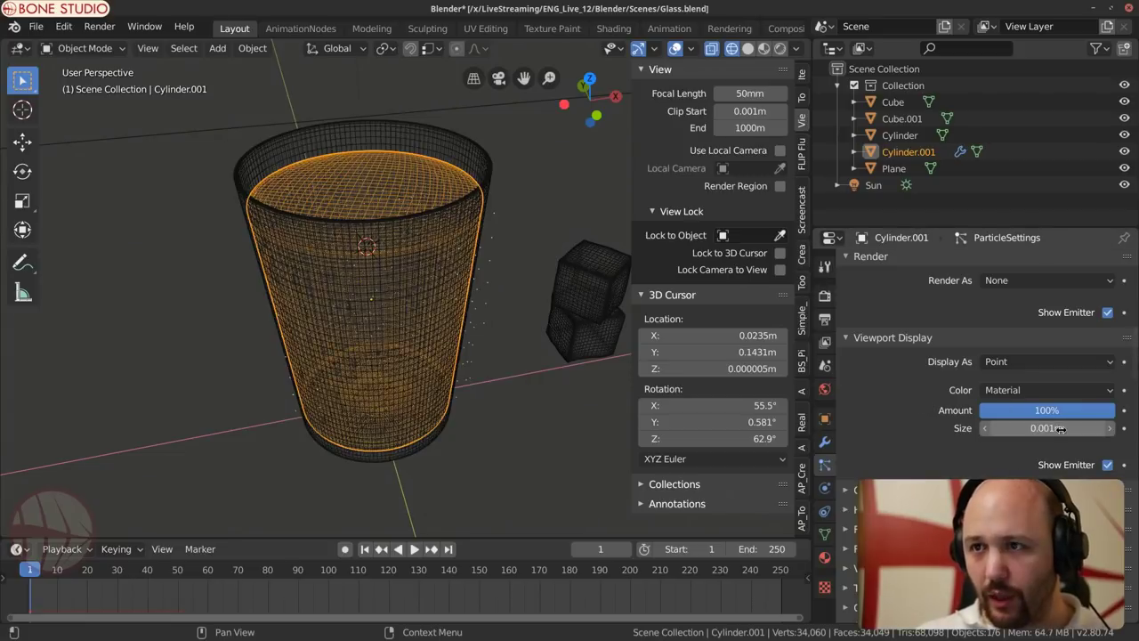
{"action": "left_click", "coordinate": [1059, 429]}
{"action": "key", "text": "ctrl+a"}
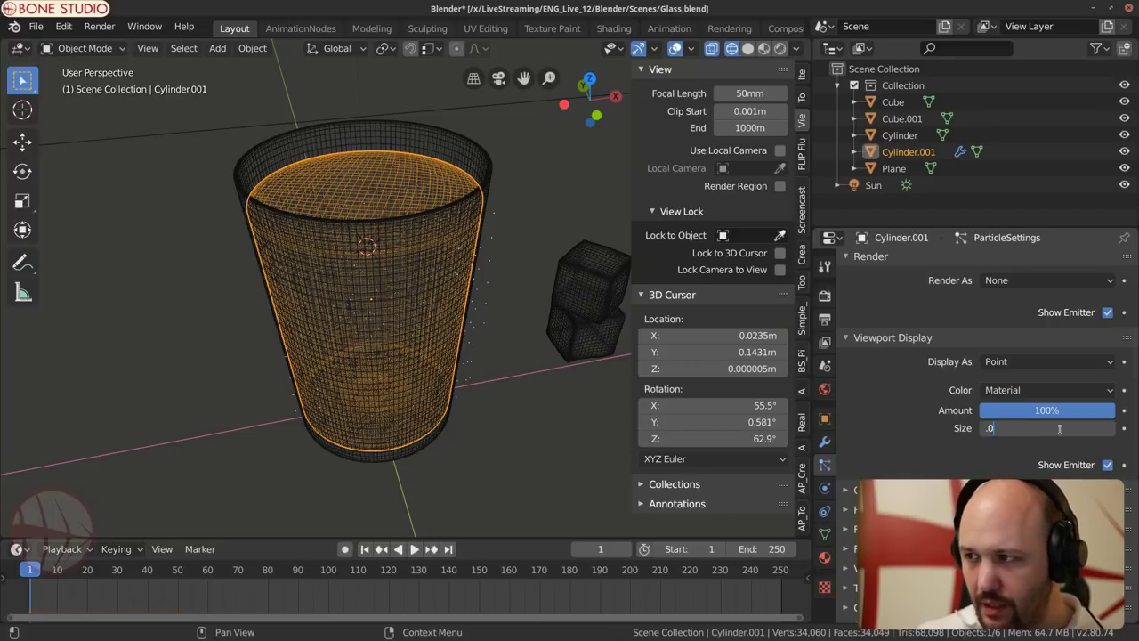
{"action": "type", "text": ".01"}
{"action": "key", "text": "Return"}
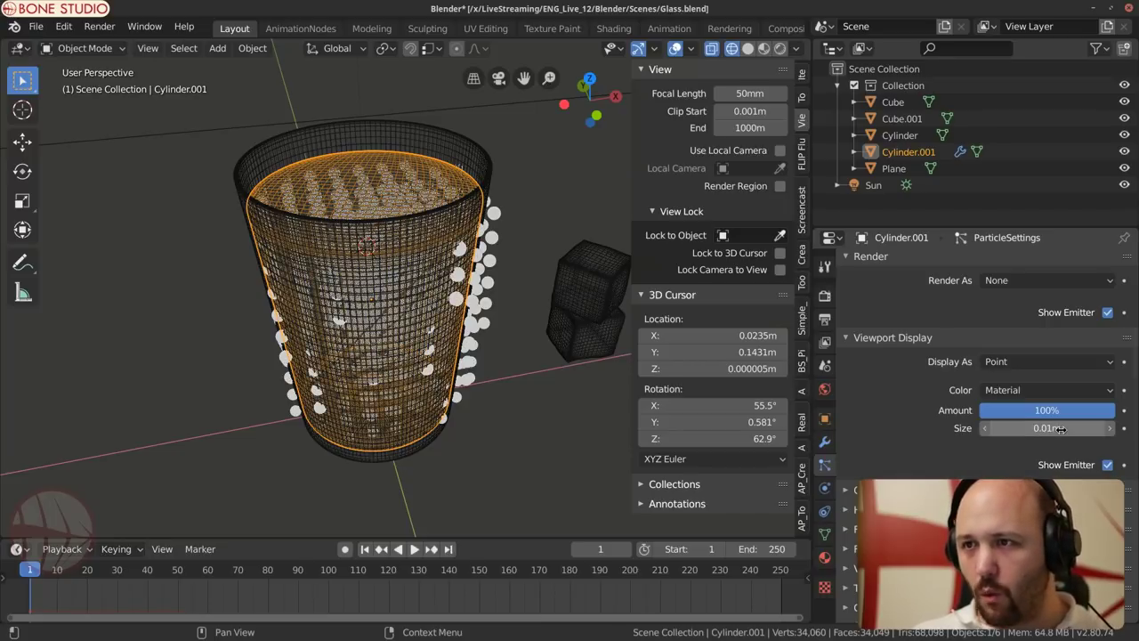
{"action": "middle_click_drag", "start_coordinate": [427, 418], "coordinate": [434, 265]}
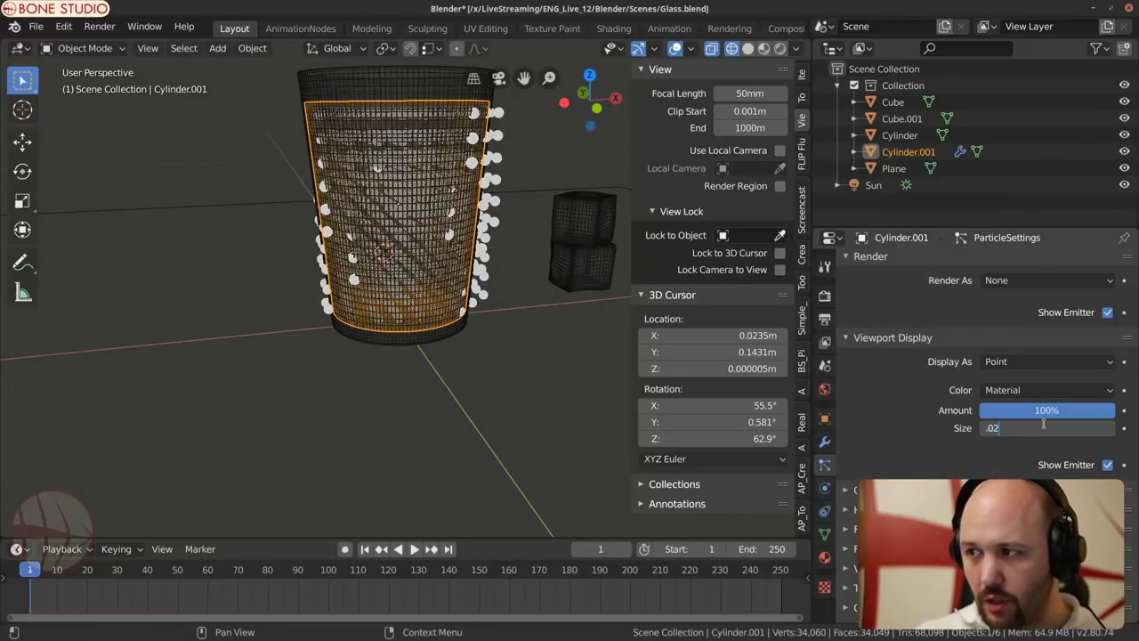
{"action": "key", "text": "Return"}
Step: Set the particle display size to 0.015 m and check it from the top view
{"action": "middle_click_drag", "start_coordinate": [310, 417], "coordinate": [418, 356]}
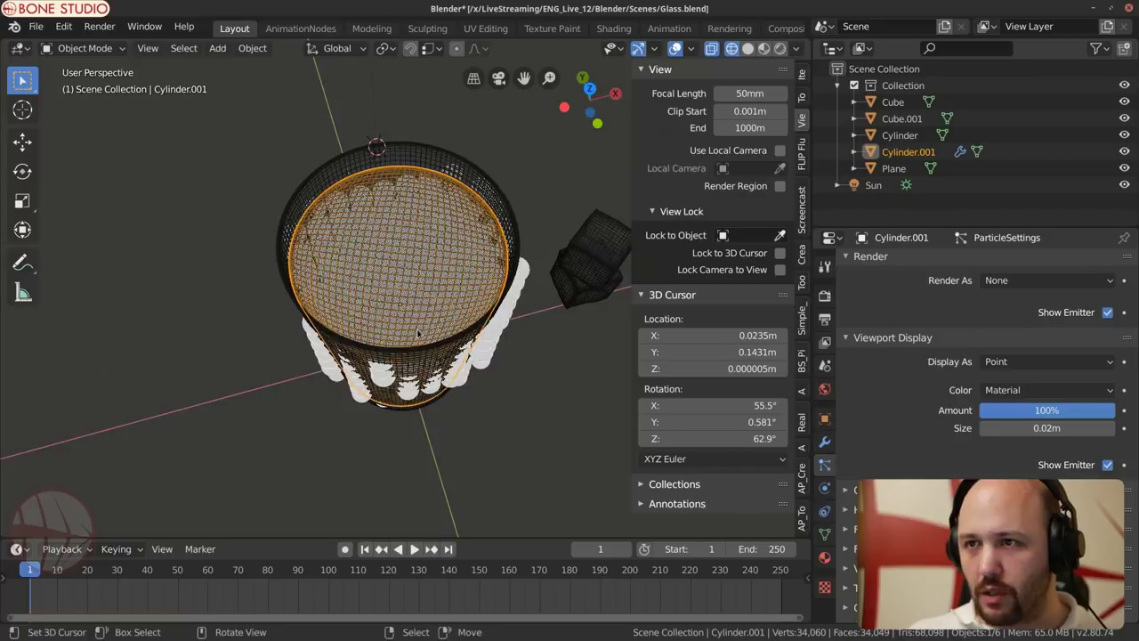
{"action": "scroll", "coordinate": [421, 358], "scroll_direction": "up", "scroll_amount": 5}
{"action": "scroll", "coordinate": [422, 365], "scroll_direction": "down", "scroll_amount": 5}
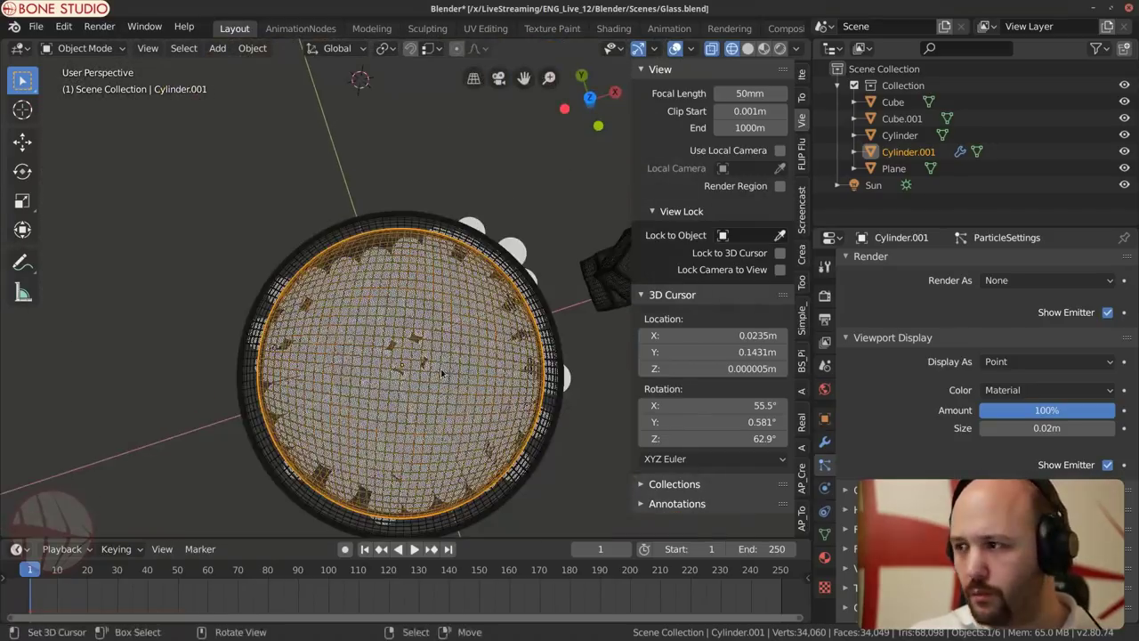
{"action": "left_click", "coordinate": [1035, 427]}
{"action": "key", "text": "Return"}
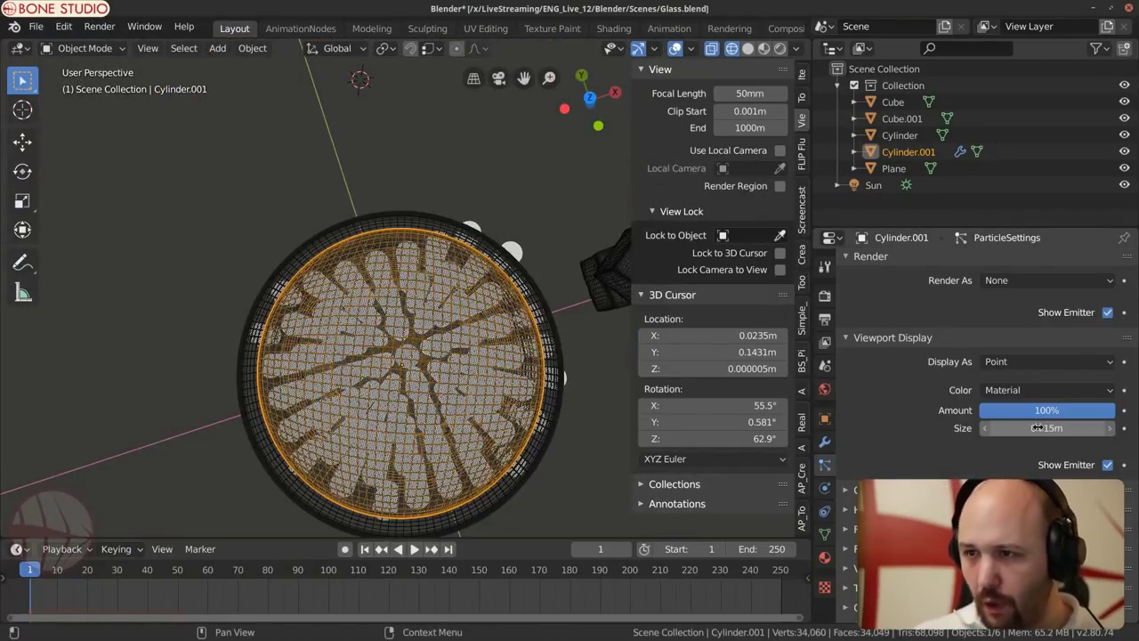
{"action": "middle_click_drag", "start_coordinate": [418, 347], "coordinate": [420, 253]}
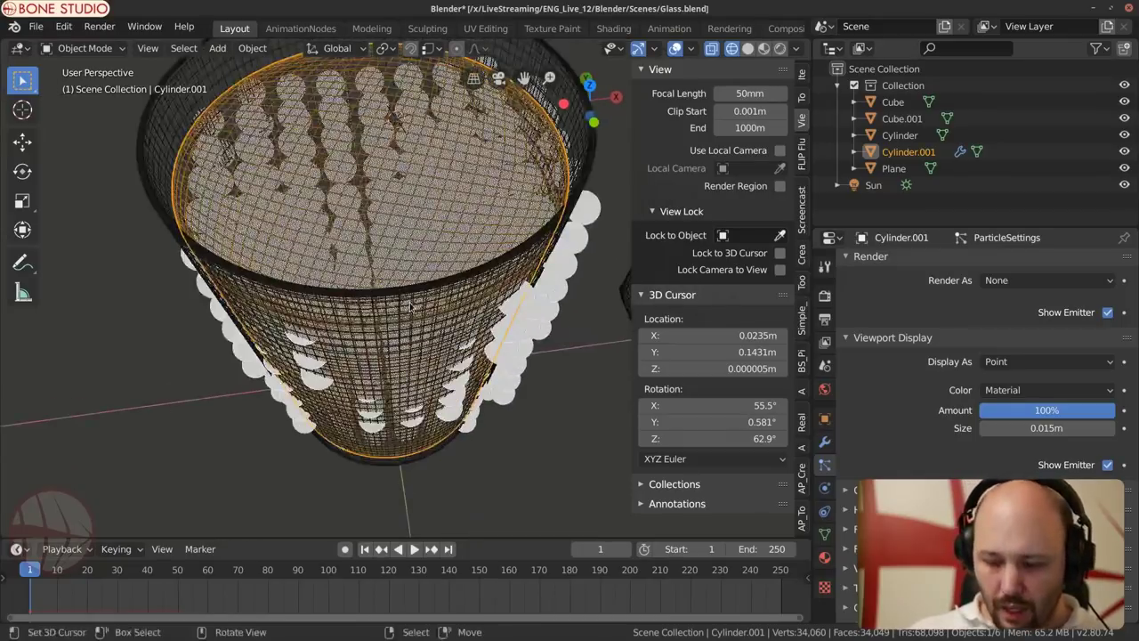
{"action": "key", "text": "KP_7"}
{"action": "scroll", "coordinate": [416, 222], "scroll_direction": "up", "scroll_amount": 3}
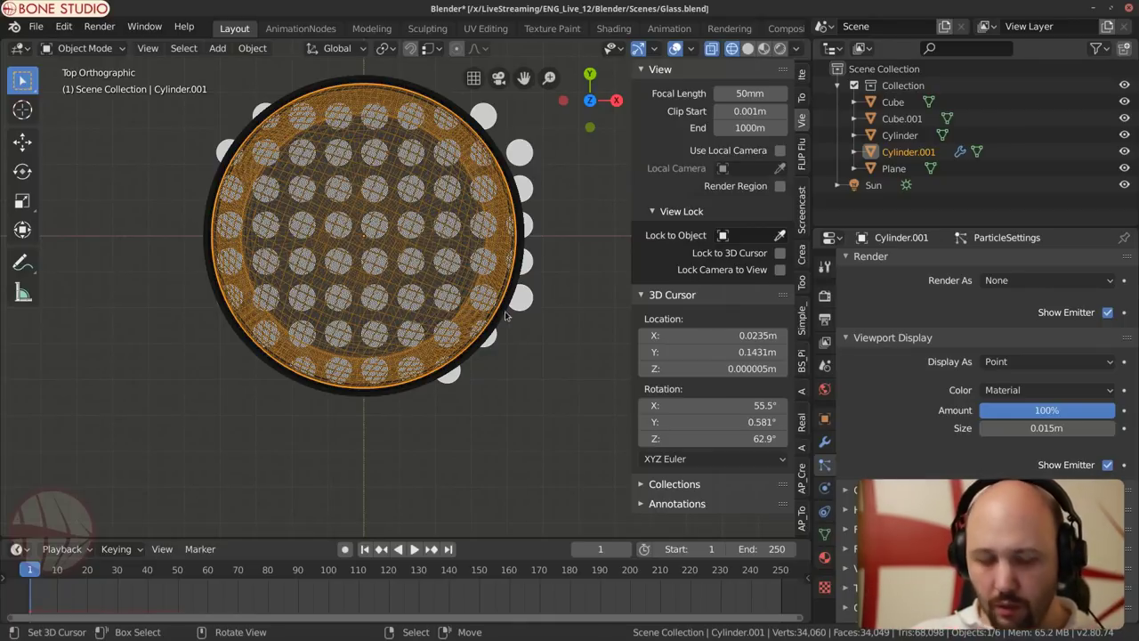
Step: Scale Cylinder.001 down and raise its particle grid resolution to 15
{"action": "key", "text": "s"}
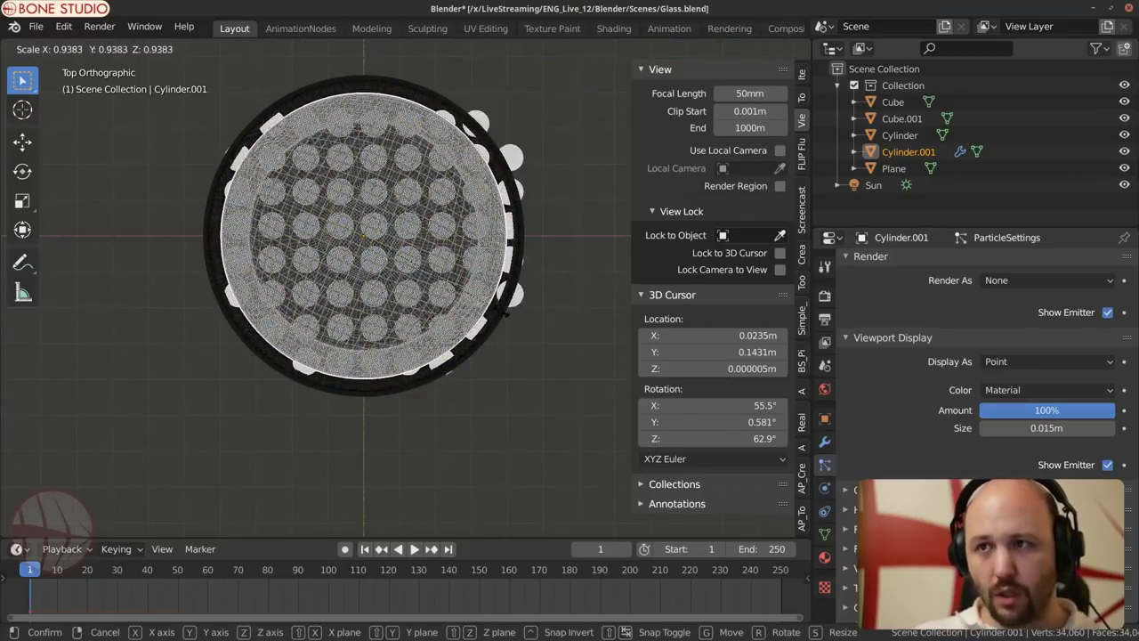
{"action": "left_click", "coordinate": [480, 213]}
{"action": "scroll", "coordinate": [1001, 445], "scroll_direction": "up", "scroll_amount": 5}
{"action": "scroll", "coordinate": [1001, 444], "scroll_direction": "up", "scroll_amount": 4}
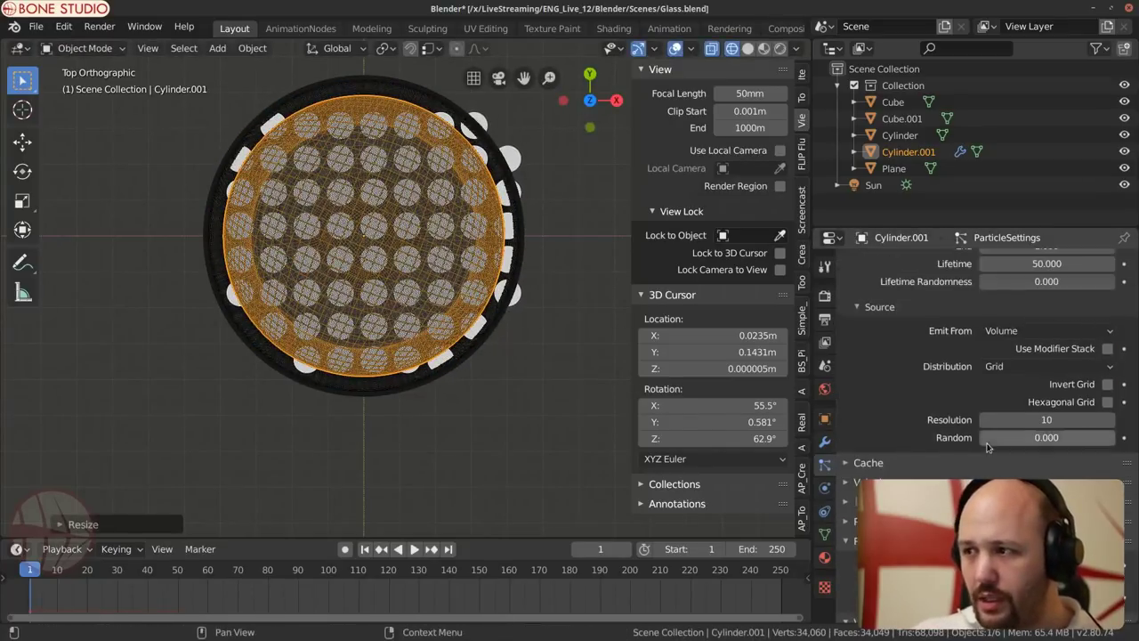
{"action": "left_click", "coordinate": [1107, 419]}
{"action": "left_click", "coordinate": [1109, 420]}
{"action": "left_click", "coordinate": [1109, 420]}
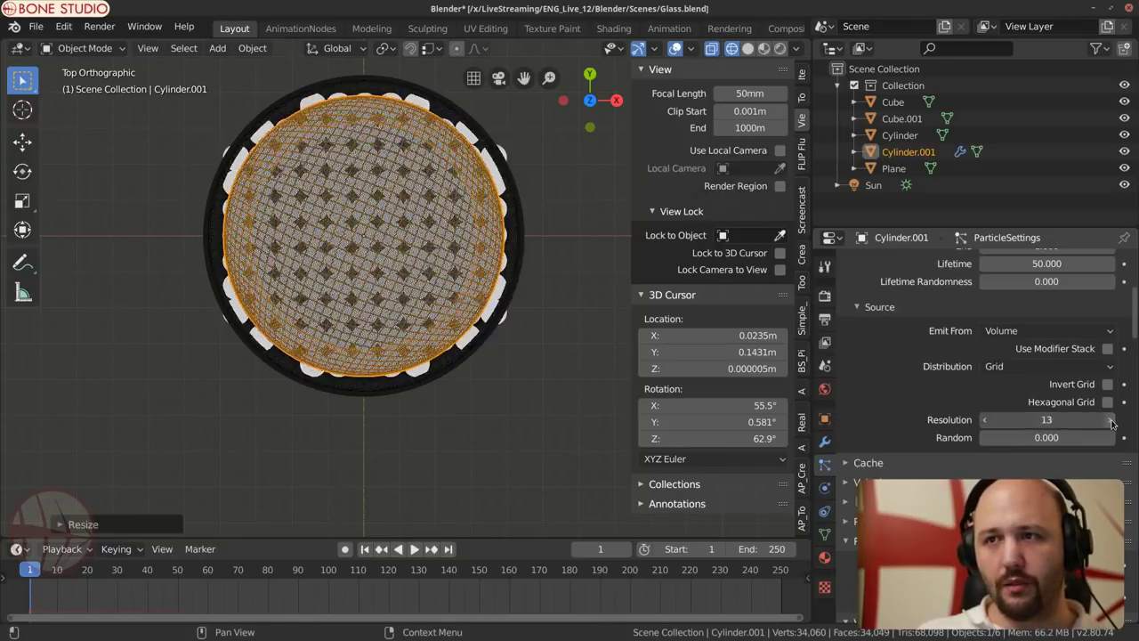
{"action": "left_click", "coordinate": [1110, 420]}
{"action": "left_click", "coordinate": [1110, 420]}
Step: Narrow Cylinder.001 using S with Shift+Z so its height stays unchanged
{"action": "key", "text": "s"}
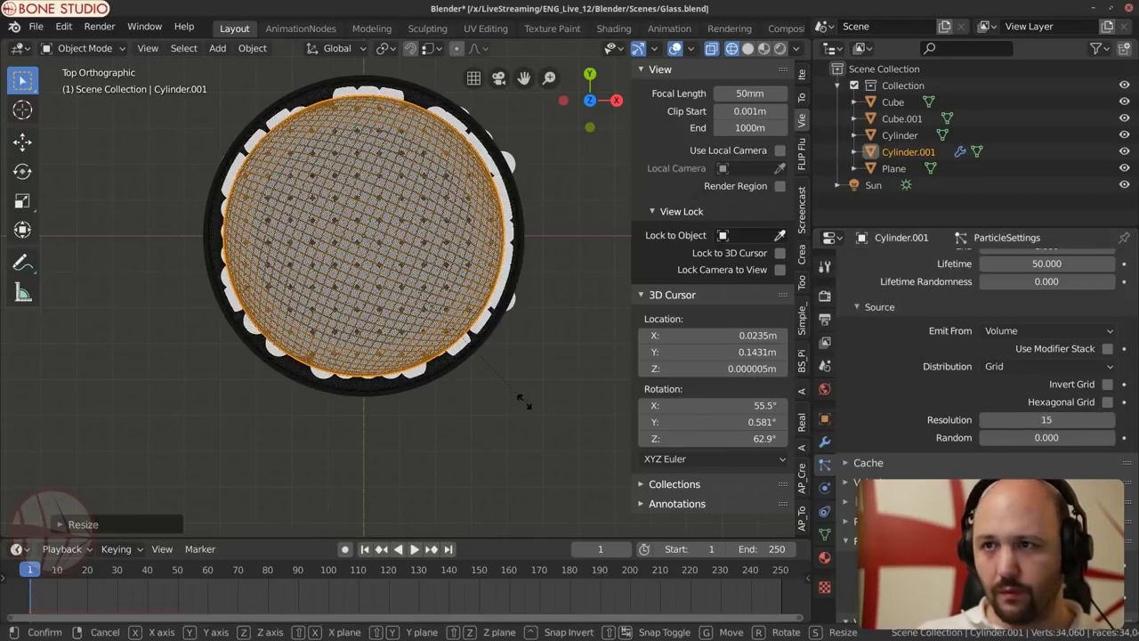
{"action": "right_click", "coordinate": [532, 411]}
{"action": "key", "text": "s"}
{"action": "key", "text": "shift+z"}
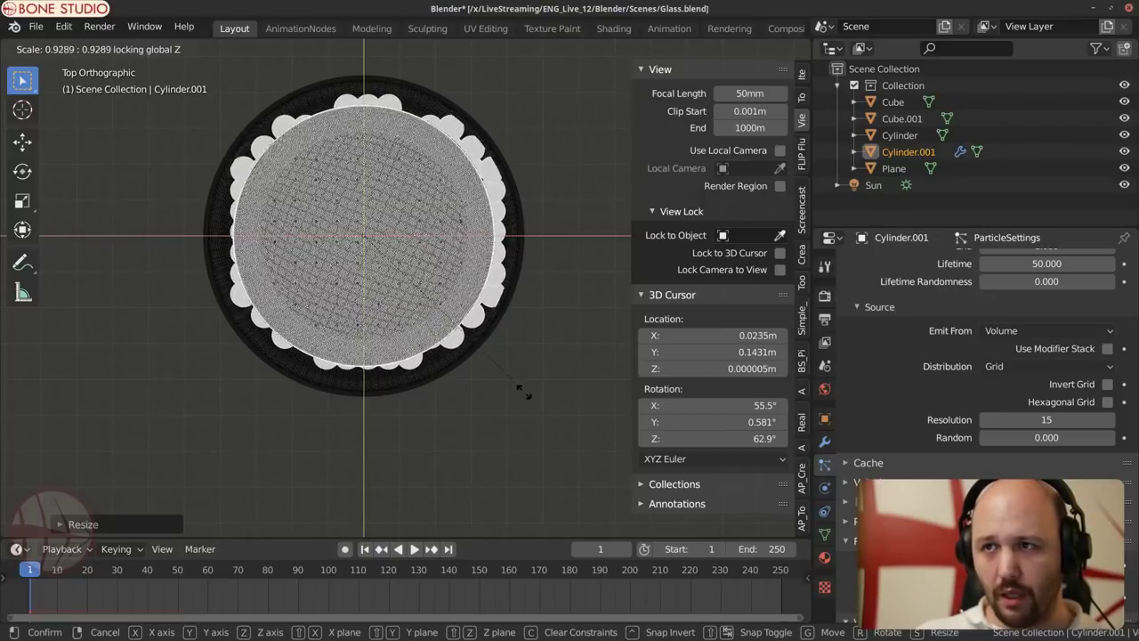
{"action": "left_click", "coordinate": [526, 396]}
{"action": "middle_click_drag", "start_coordinate": [399, 432], "coordinate": [374, 234]}
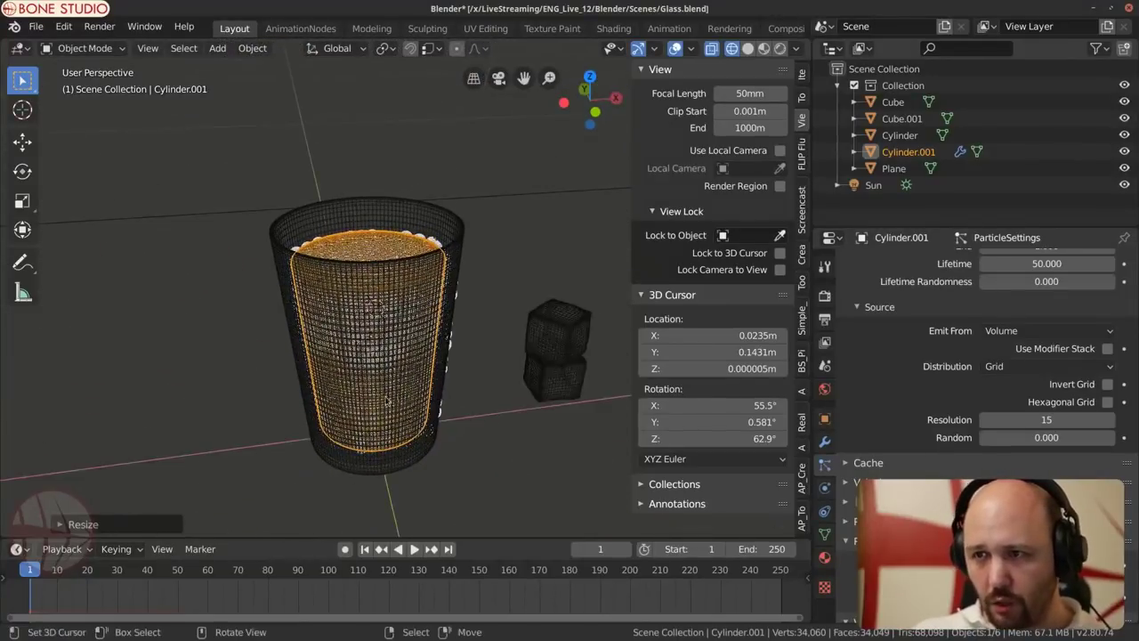
Step: Set the particle viewport display size to 0.01 m
{"action": "scroll", "coordinate": [374, 234], "scroll_direction": "up", "scroll_amount": 4}
{"action": "scroll", "coordinate": [374, 234], "scroll_direction": "down", "scroll_amount": 2}
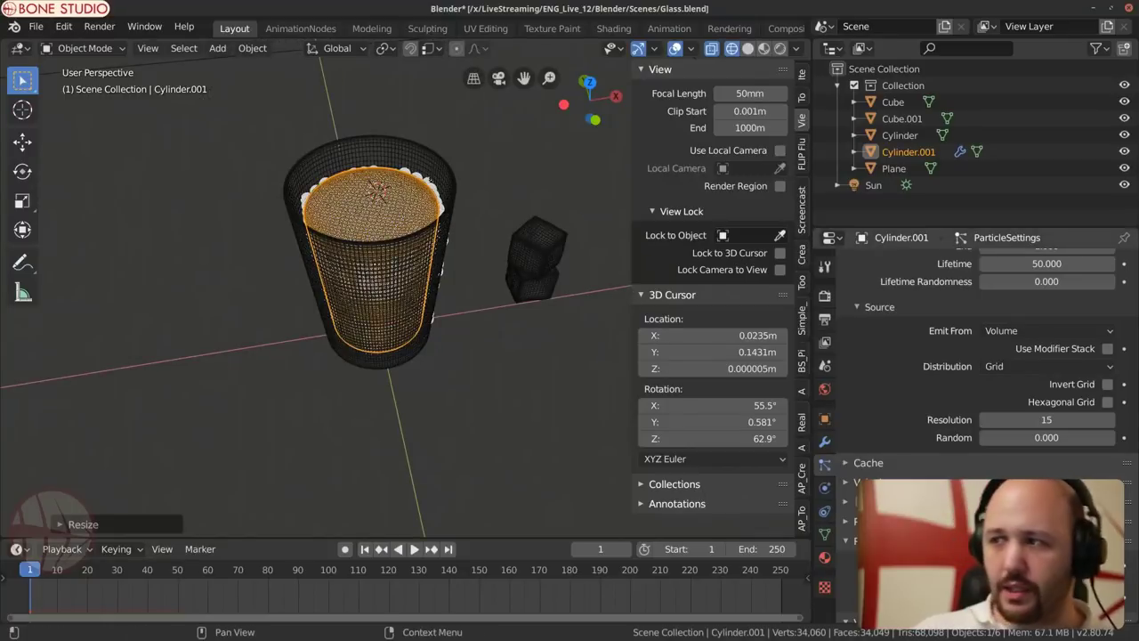
{"action": "scroll", "coordinate": [887, 390], "scroll_direction": "down", "scroll_amount": 2}
{"action": "scroll", "coordinate": [1046, 375], "scroll_direction": "down", "scroll_amount": 8}
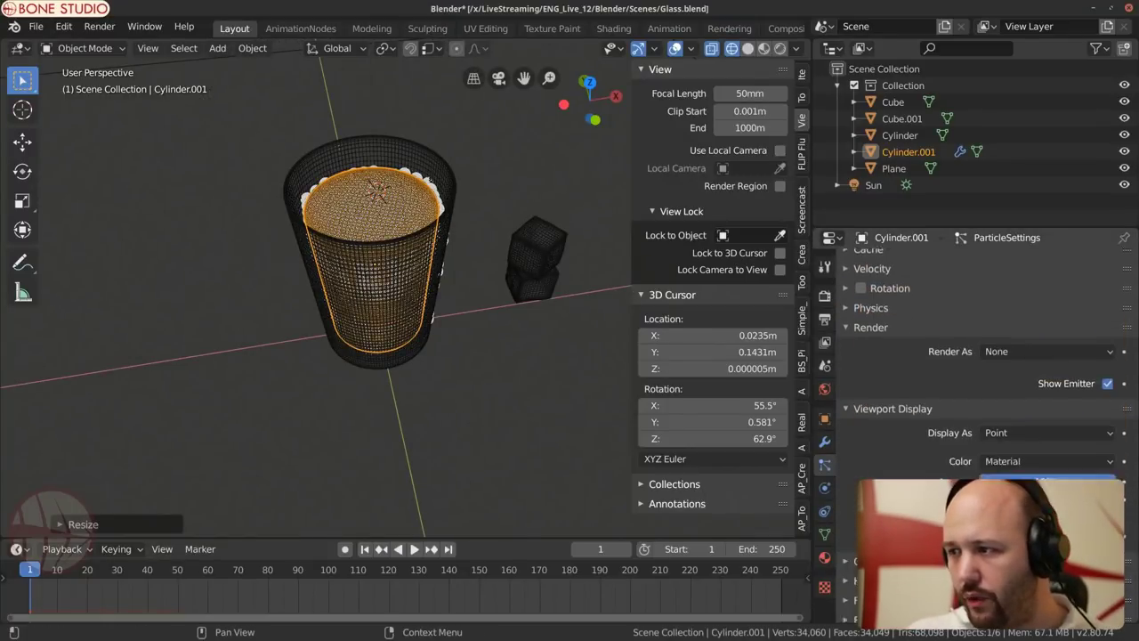
{"action": "left_click", "coordinate": [1024, 380]}
{"action": "type", "text": ".0"}
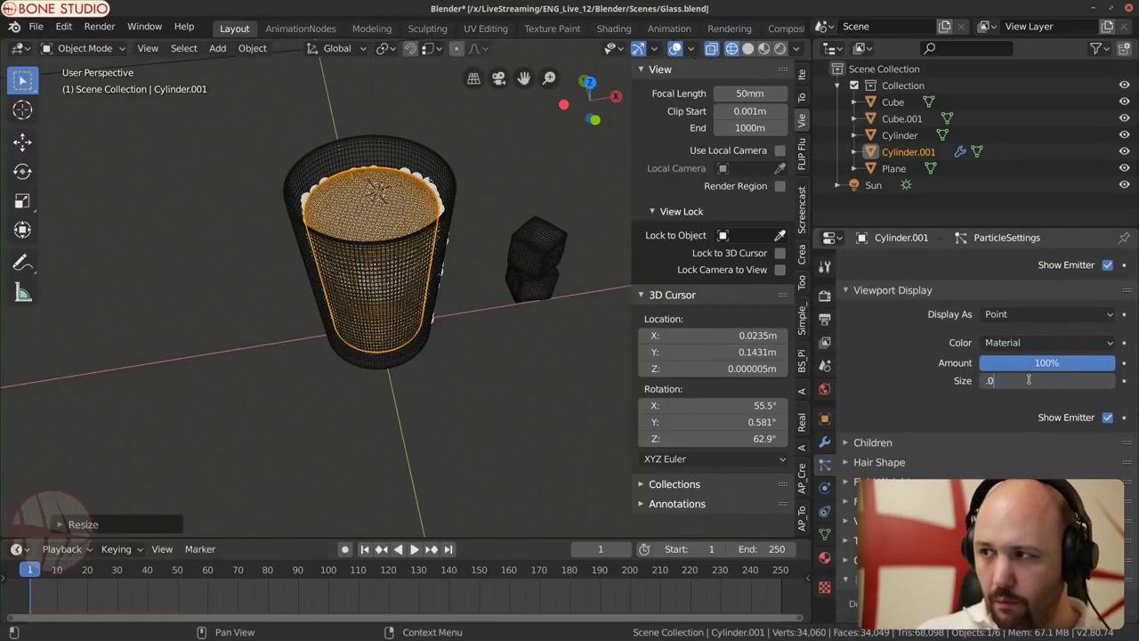
{"action": "type", "text": "1"}
{"action": "key", "text": "Return"}
{"action": "middle_click_drag", "start_coordinate": [614, 392], "coordinate": [365, 277]}
{"action": "scroll", "coordinate": [366, 278], "scroll_direction": "up", "scroll_amount": 4}
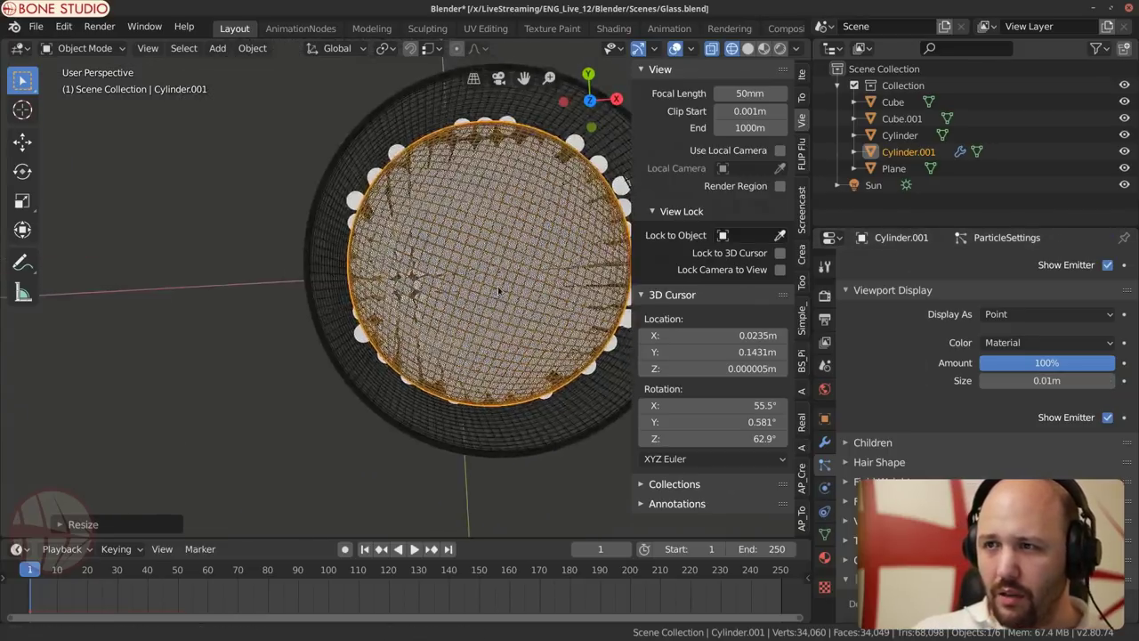
{"action": "middle_click_drag", "start_coordinate": [497, 286], "coordinate": [485, 253]}
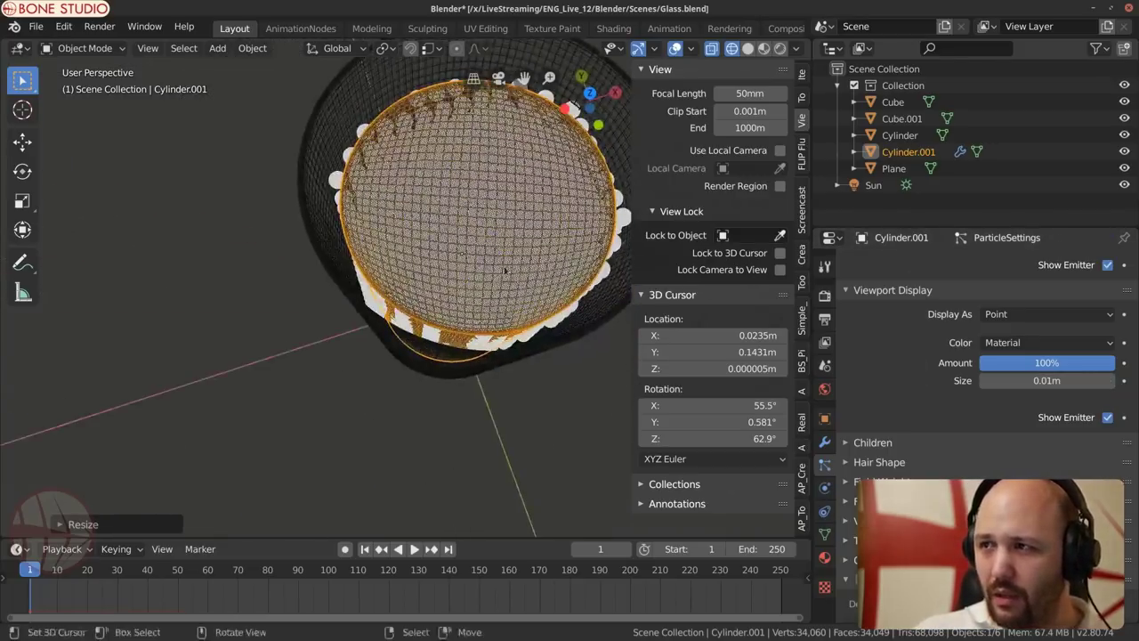
Step: Nudge Cylinder.001 slightly along X, to about -0.001 m, inside the glass
{"action": "left_click", "coordinate": [802, 73]}
{"action": "middle_click_drag", "start_coordinate": [499, 231], "coordinate": [429, 299]}
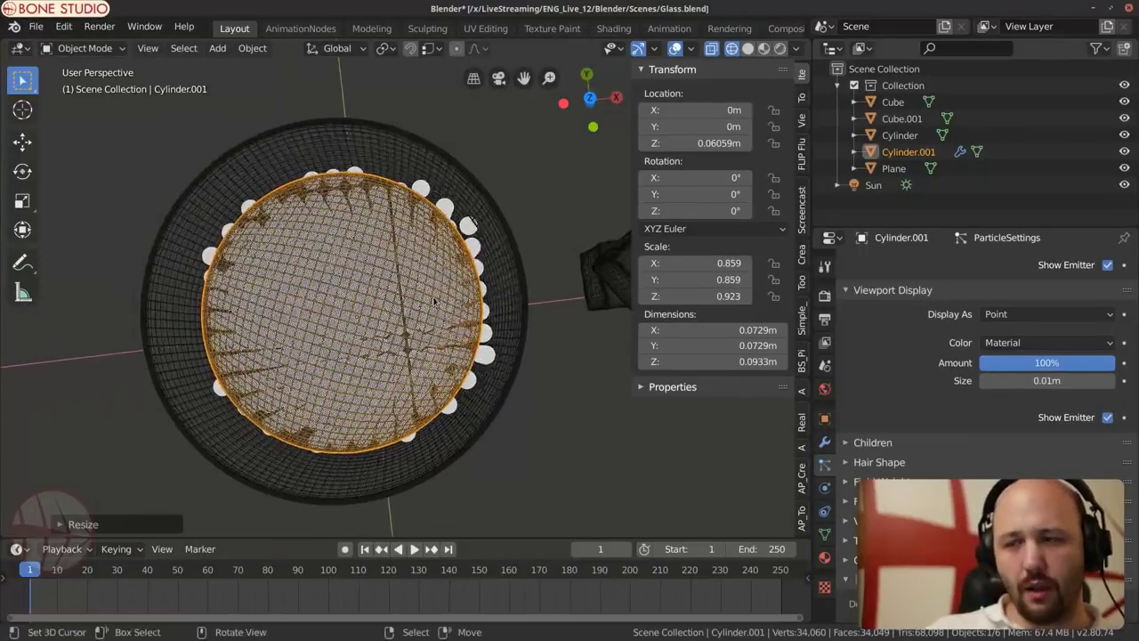
{"action": "middle_click_drag", "start_coordinate": [247, 331], "coordinate": [320, 325]}
{"action": "key", "text": "KP_7"}
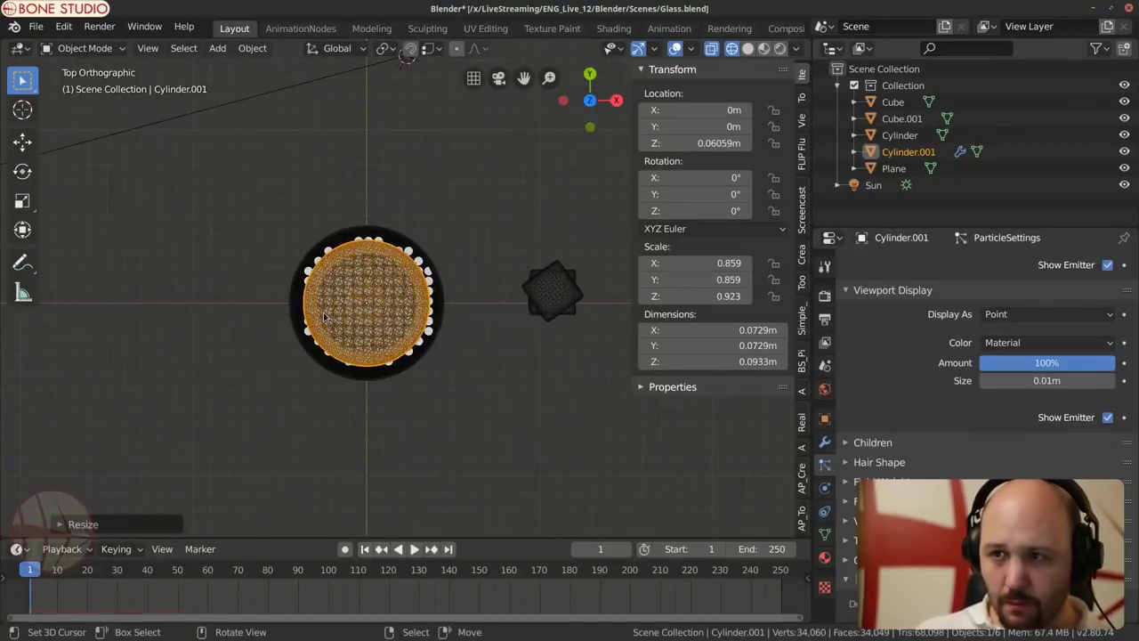
{"action": "left_click", "coordinate": [343, 316]}
{"action": "left_click", "coordinate": [362, 315]}
{"action": "key", "text": "g"}
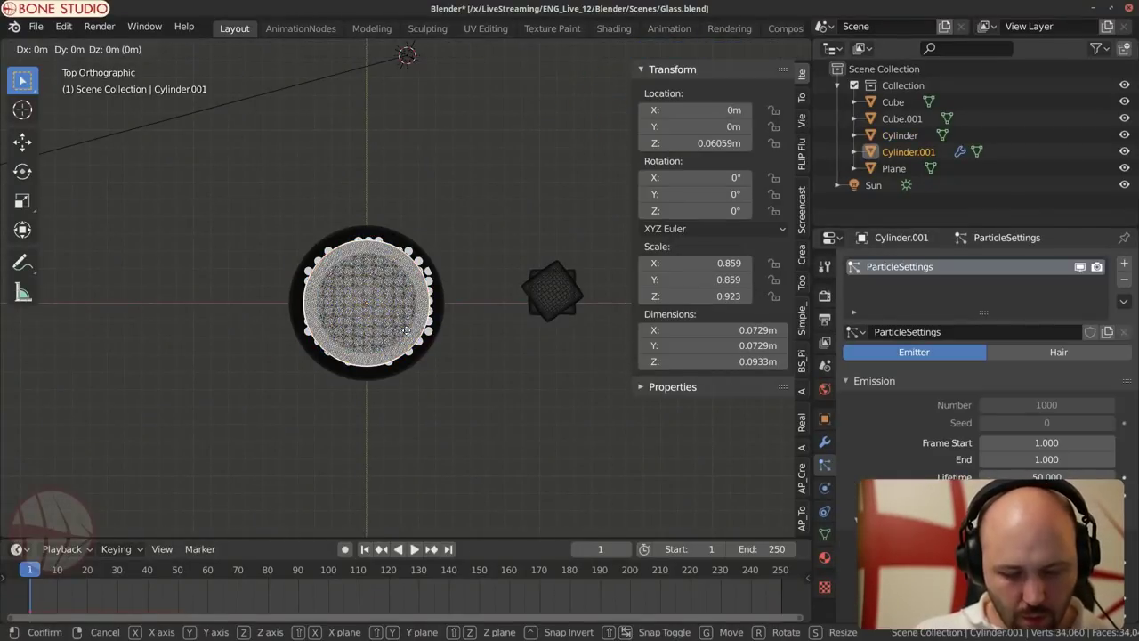
{"action": "key", "text": "y"}
{"action": "key", "text": "x"}
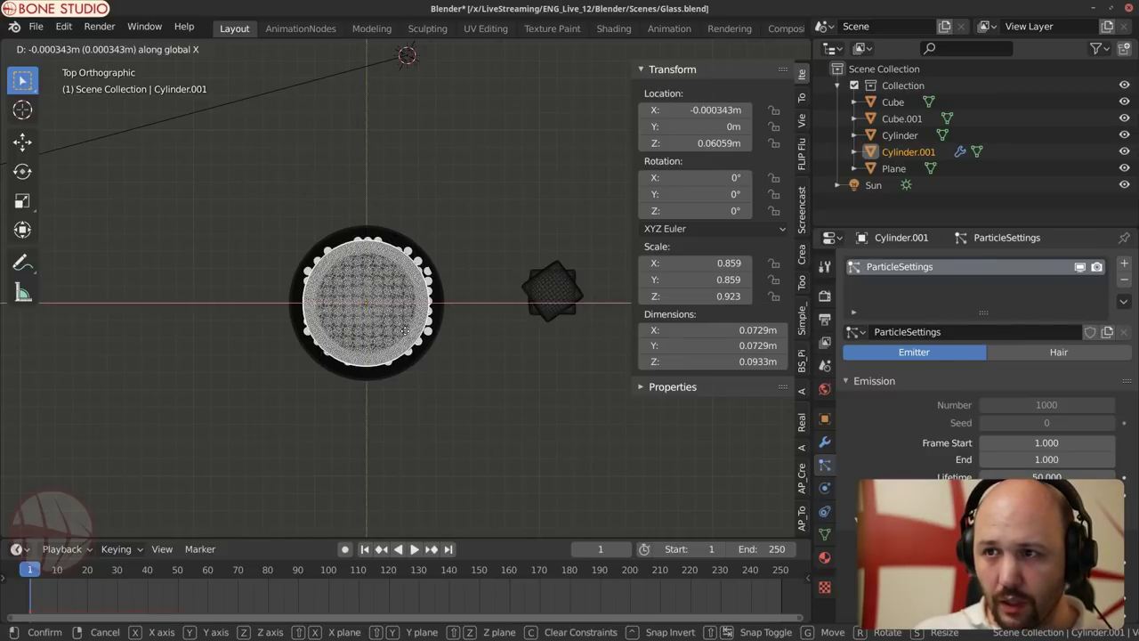
{"action": "left_click", "coordinate": [379, 397]}
{"action": "middle_click_drag", "start_coordinate": [380, 397], "coordinate": [426, 229]}
{"action": "left_click", "coordinate": [427, 228]}
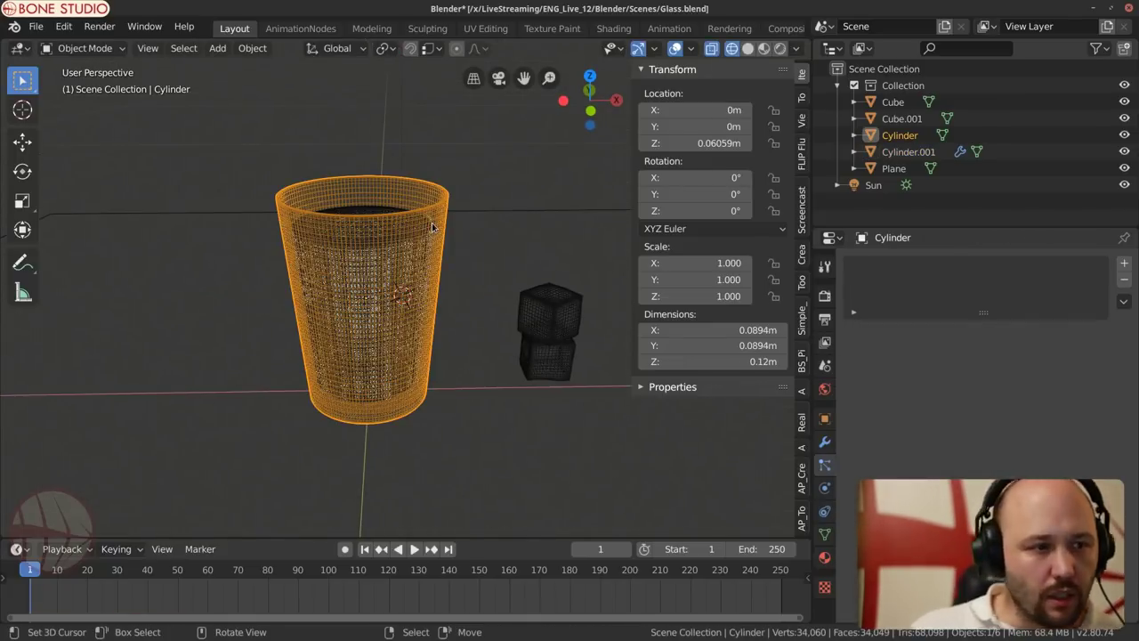
Step: Add Collision physics to the glass Cylinder with friction 0.1
{"action": "left_click", "coordinate": [824, 489]}
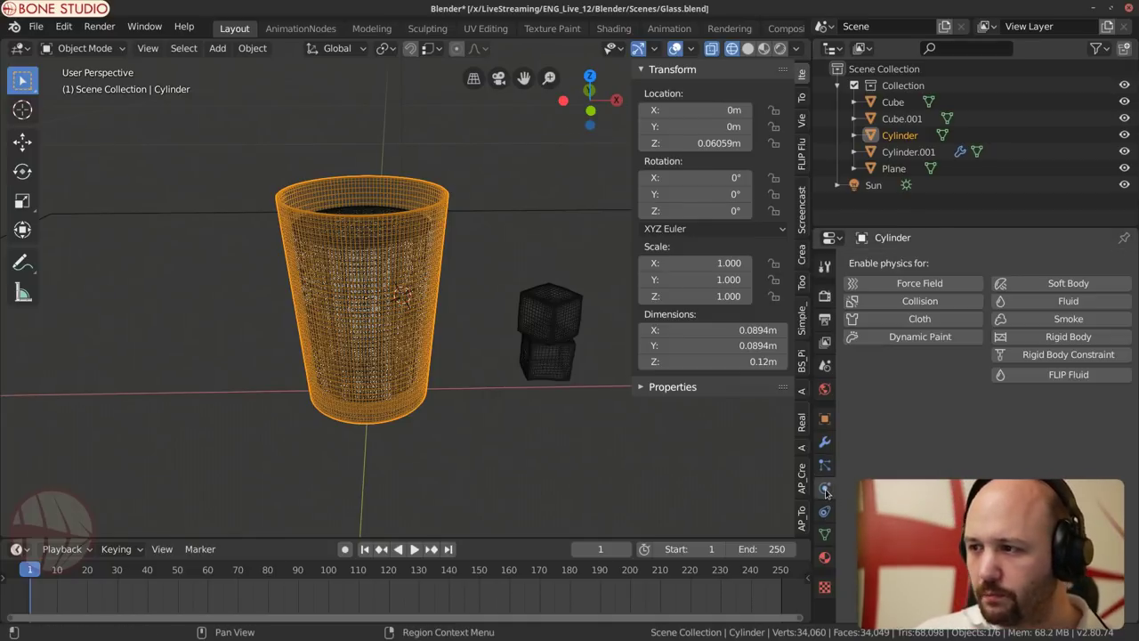
{"action": "left_click", "coordinate": [919, 301]}
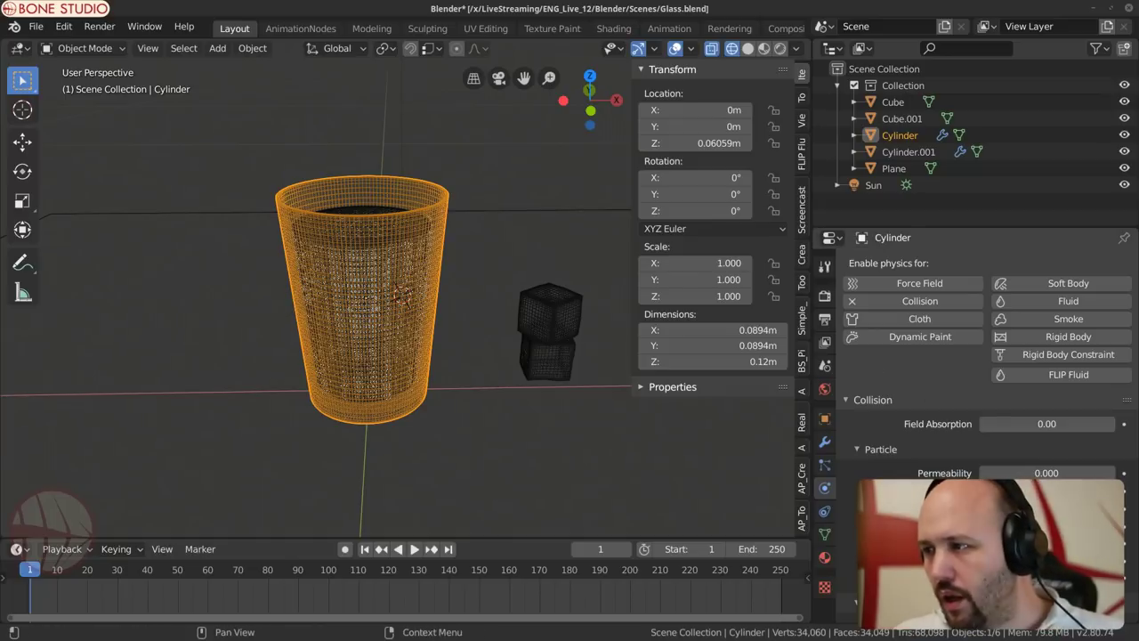
{"action": "scroll", "coordinate": [936, 442], "scroll_direction": "down", "scroll_amount": 3}
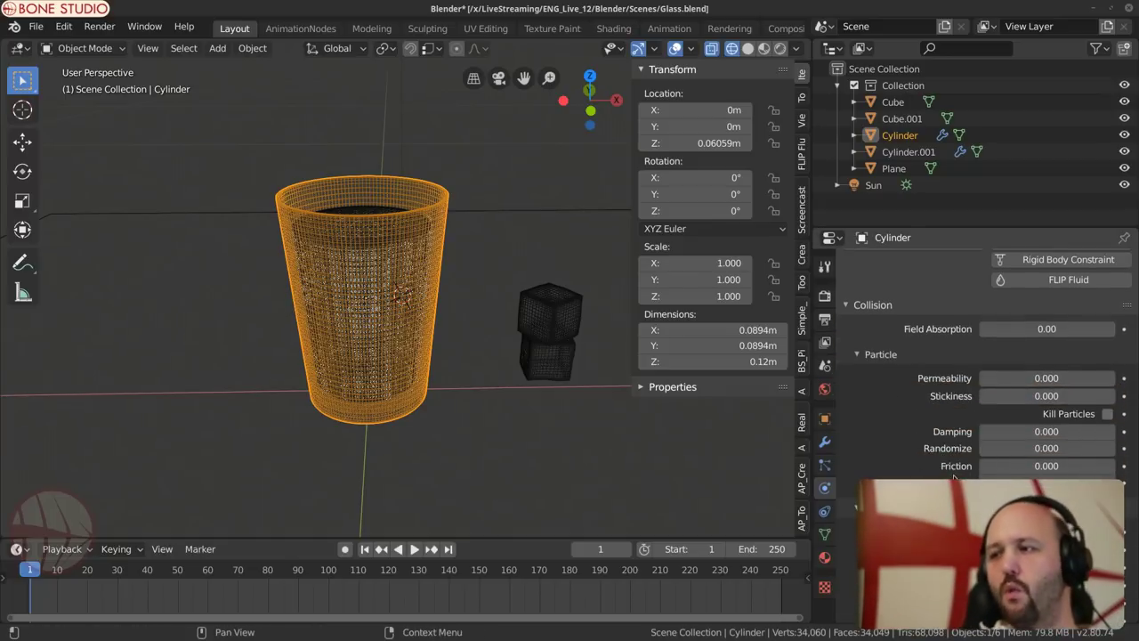
{"action": "left_click", "coordinate": [1019, 467]}
{"action": "type", "text": "0.1"}
{"action": "key", "text": "Return"}
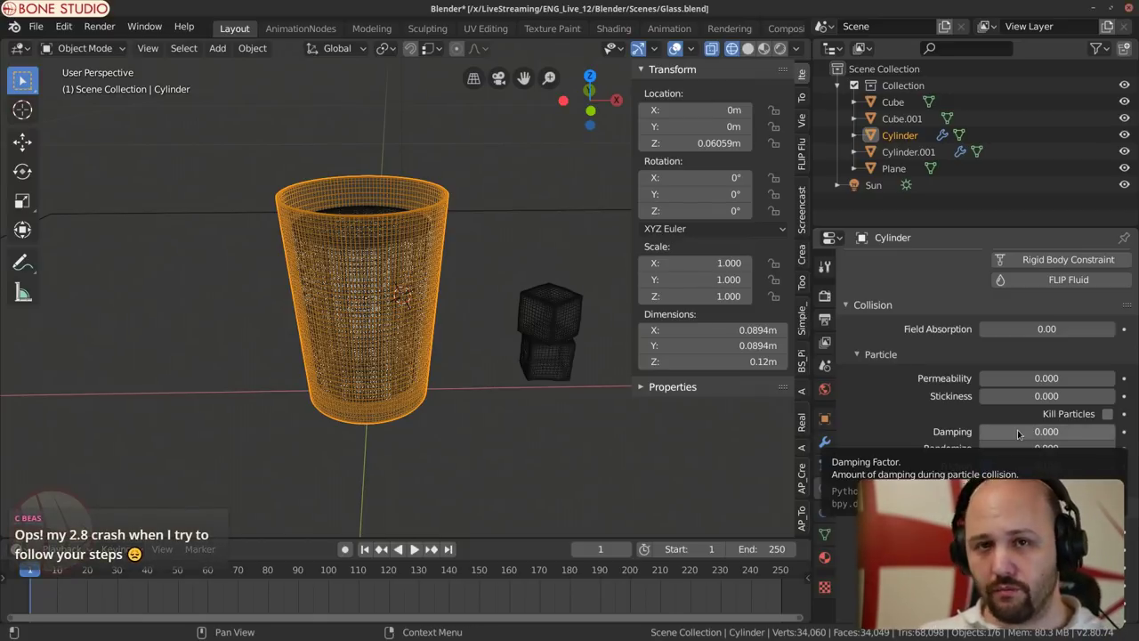
Step: Set the collision damping to 0.7 and randomize to 0.2, then save Glass.blend
{"action": "left_click", "coordinate": [1018, 433]}
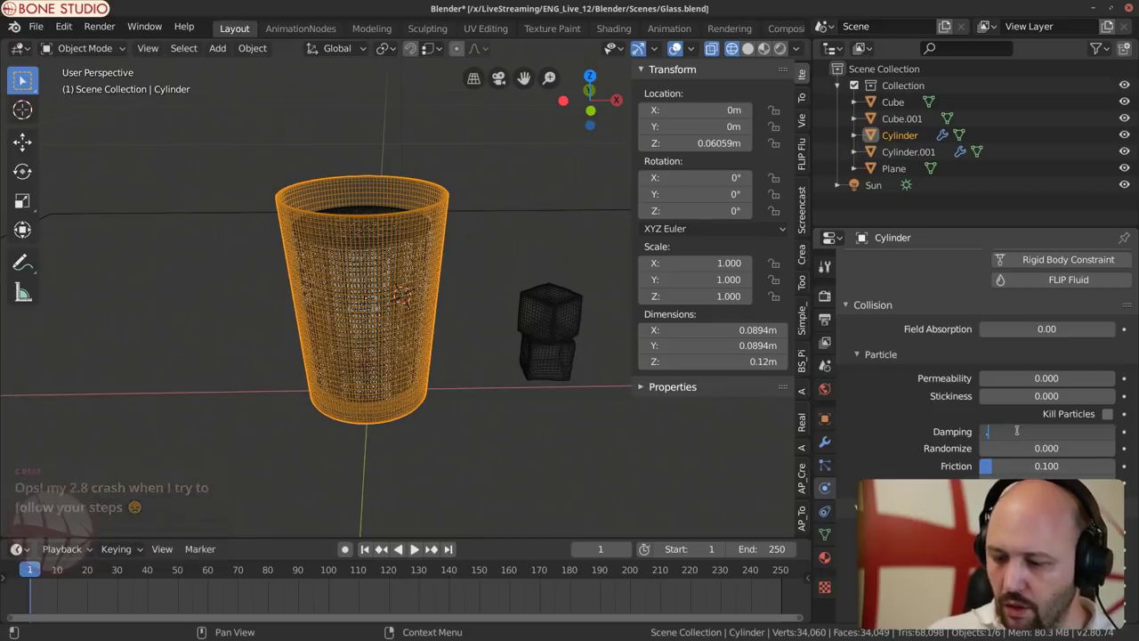
{"action": "type", "text": "0.7"}
{"action": "key", "text": "Return"}
{"action": "left_click", "coordinate": [1028, 449]}
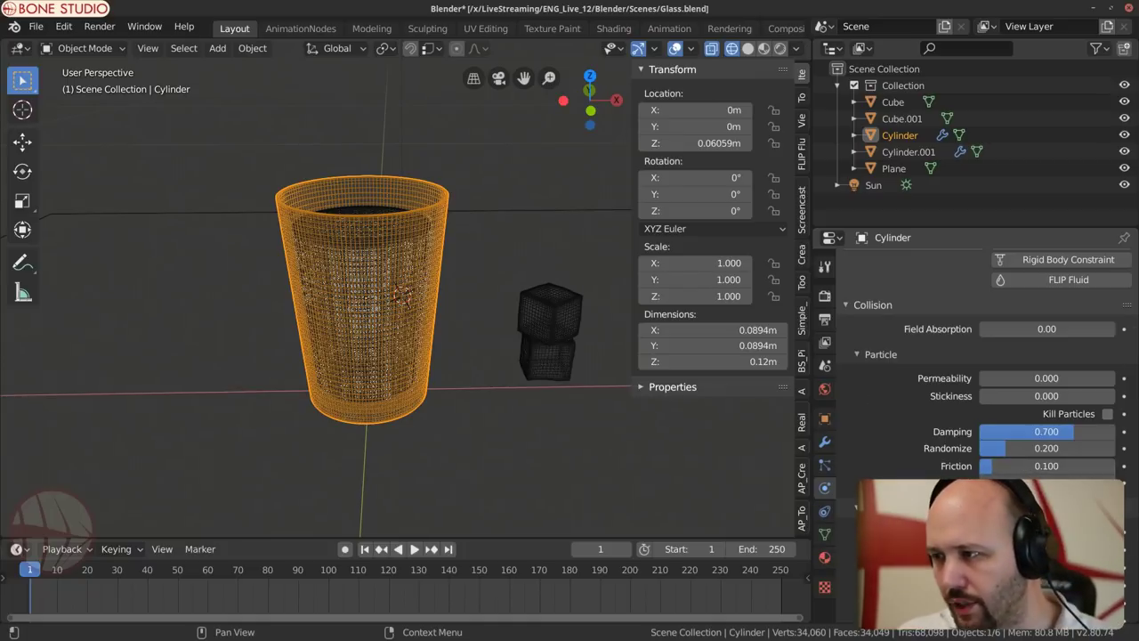
{"action": "scroll", "coordinate": [986, 359], "scroll_direction": "down", "scroll_amount": 1}
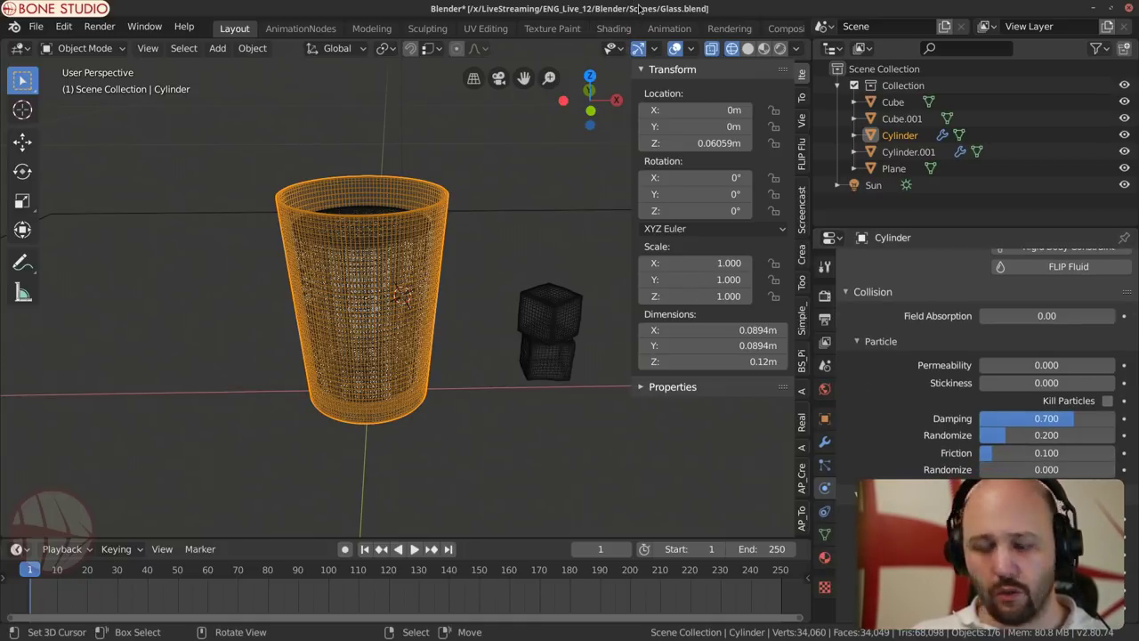
{"action": "key", "text": "ctrl+s"}
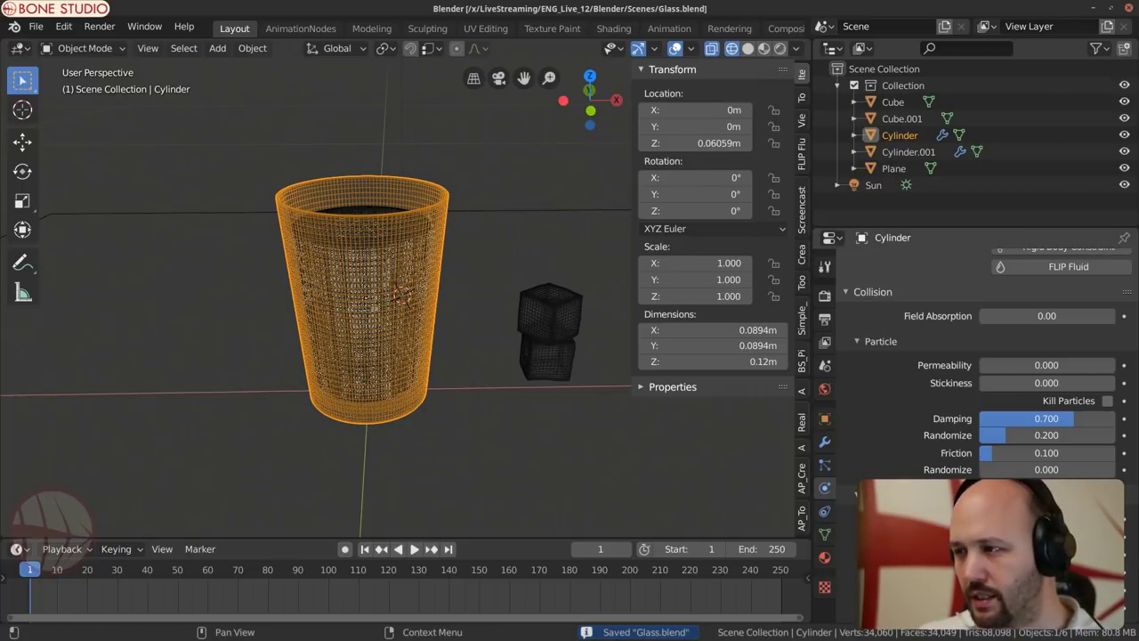
{"action": "scroll", "coordinate": [909, 455], "scroll_direction": "up", "scroll_amount": 1}
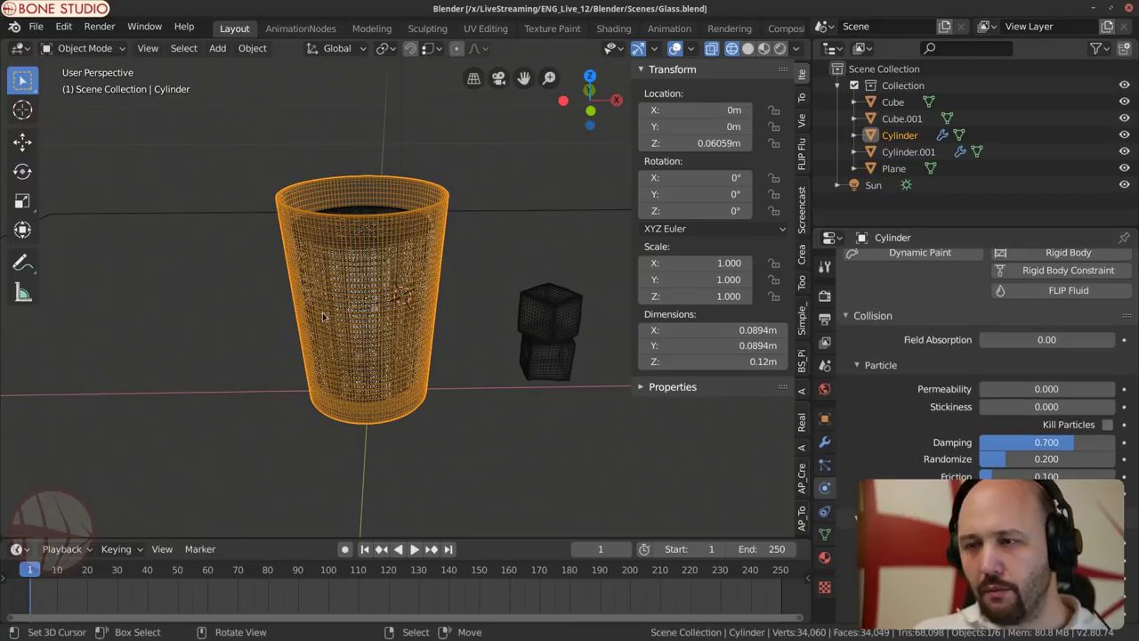
{"action": "middle_click_drag", "start_coordinate": [436, 382], "coordinate": [371, 258]}
{"action": "left_click", "coordinate": [372, 258]}
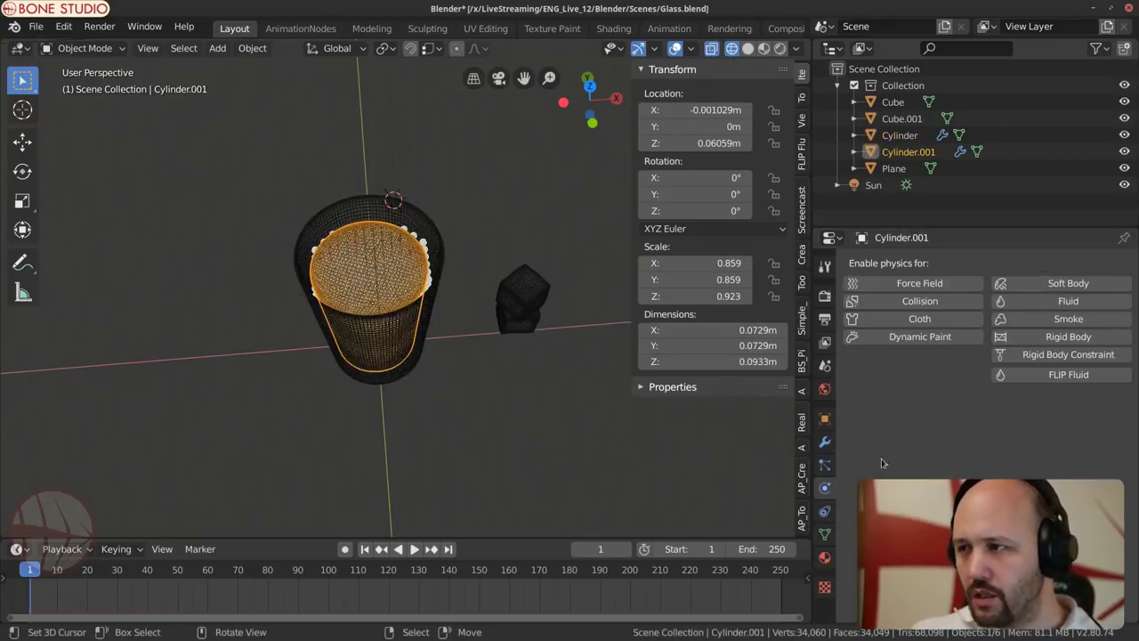
{"action": "middle_click_drag", "start_coordinate": [364, 405], "coordinate": [364, 335]}
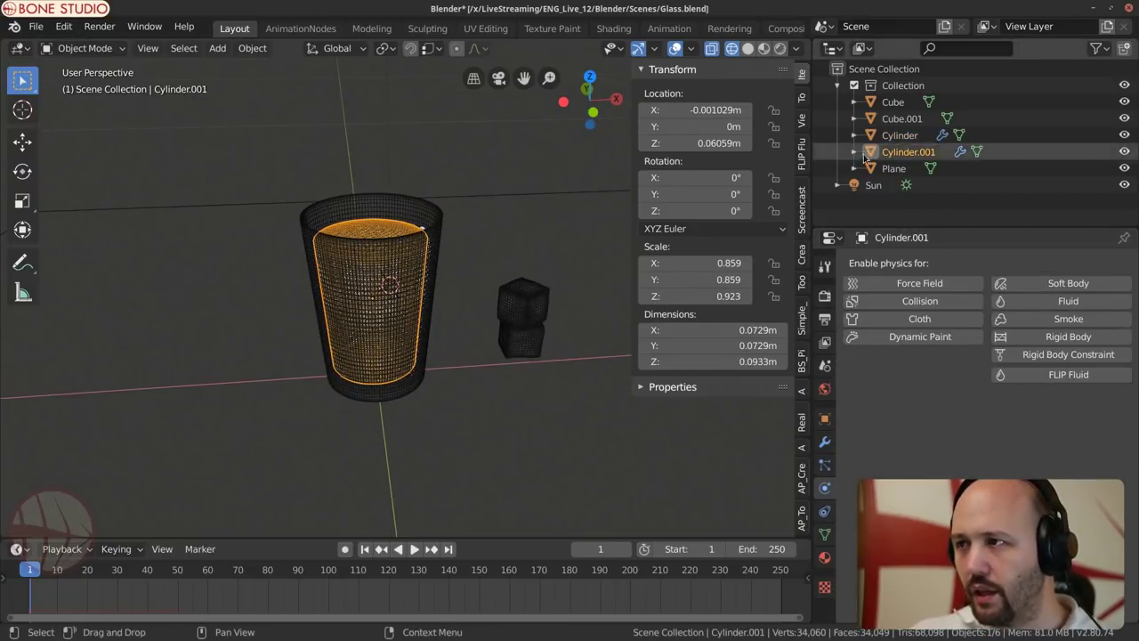
{"action": "scroll", "coordinate": [392, 383], "scroll_direction": "up", "scroll_amount": 3}
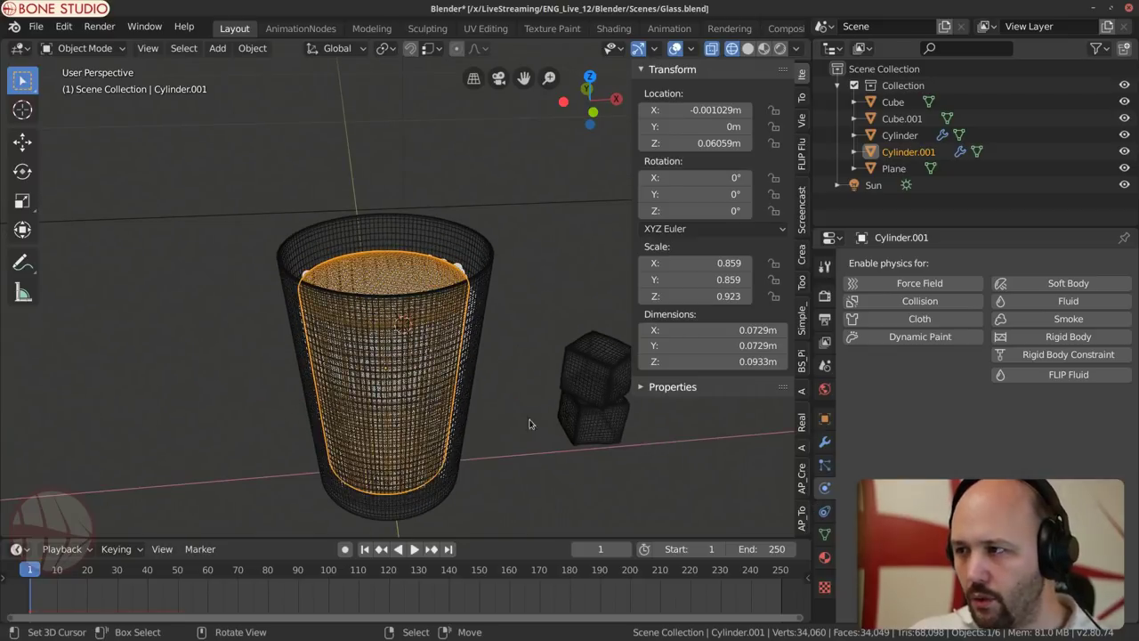
{"action": "scroll", "coordinate": [529, 424], "scroll_direction": "down", "scroll_amount": 2}
{"action": "middle_click_drag", "start_coordinate": [529, 424], "coordinate": [446, 338]}
{"action": "key", "text": "space"}
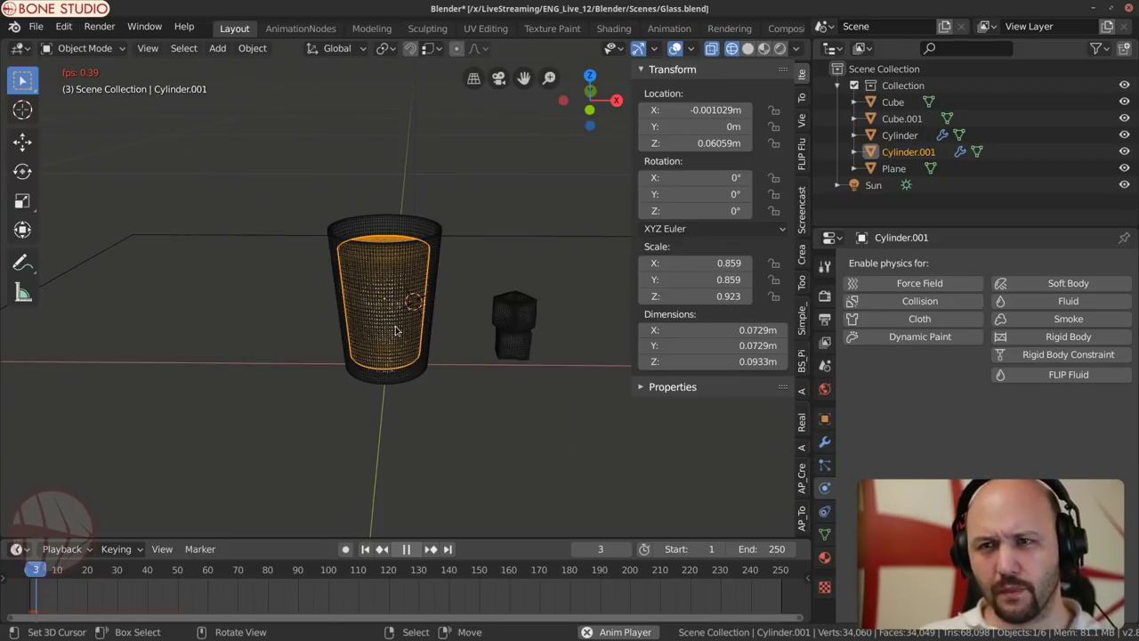
{"action": "key", "text": "Escape"}
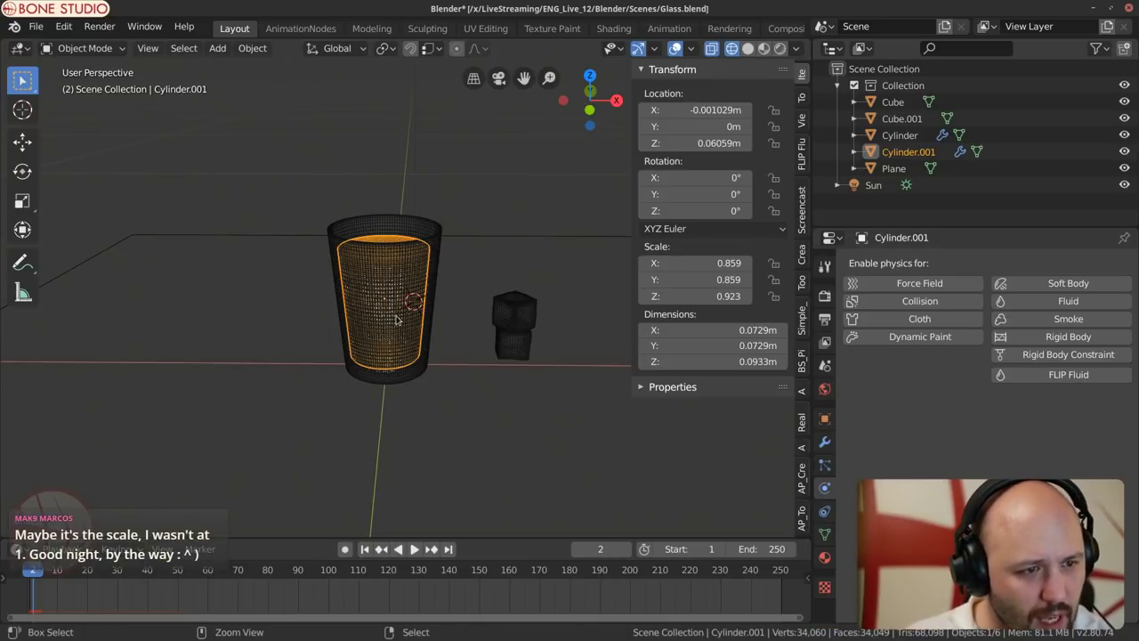
Step: Apply Cylinder.001's scale with Ctrl+A so it reads 1.000 on all axes
{"action": "key", "text": "ctrl+a"}
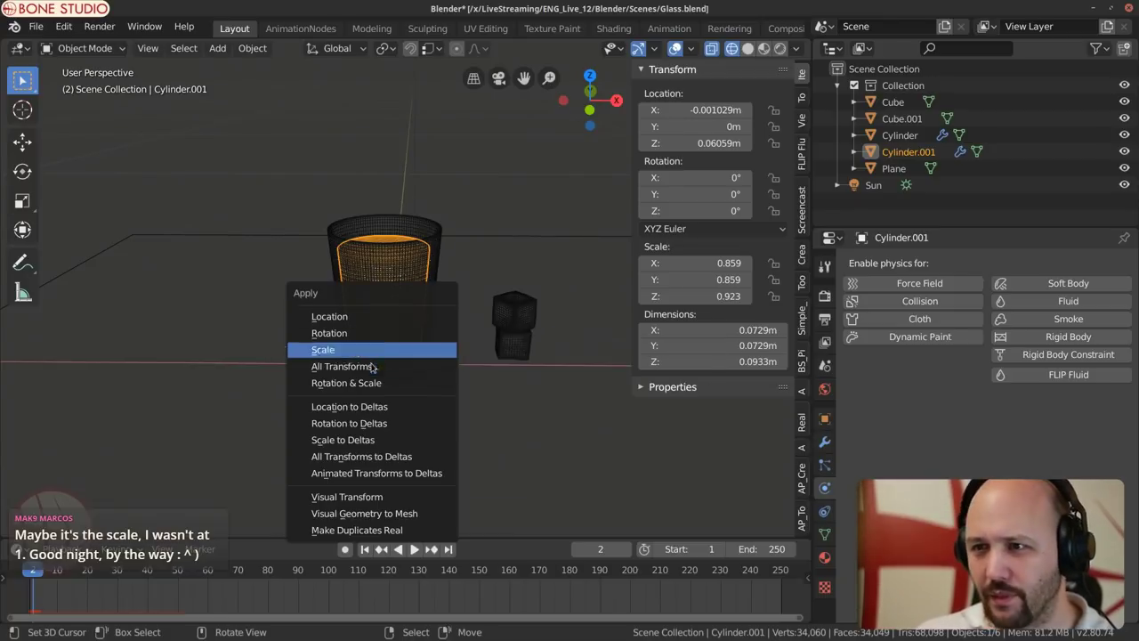
{"action": "left_click", "coordinate": [374, 348]}
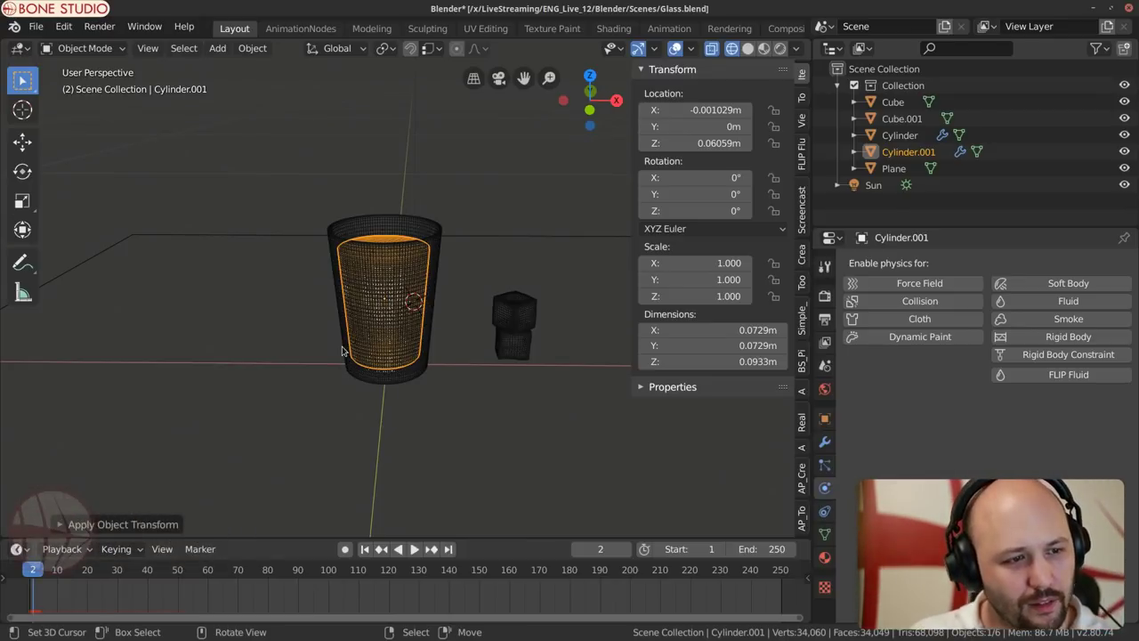
{"action": "middle_click_drag", "start_coordinate": [347, 322], "coordinate": [426, 241]}
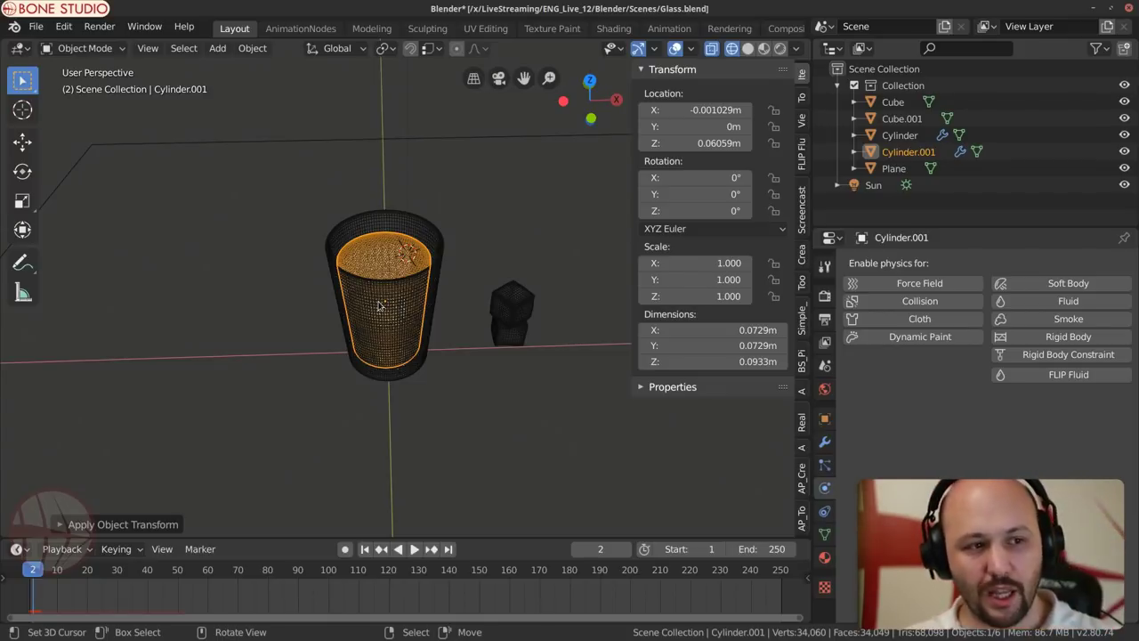
Step: Set the particle lifetime to 100 and the animation end frame to 100
{"action": "scroll", "coordinate": [398, 451], "scroll_direction": "up", "scroll_amount": 3}
{"action": "middle_click_drag", "start_coordinate": [399, 451], "coordinate": [412, 351]}
{"action": "scroll", "coordinate": [412, 351], "scroll_direction": "up", "scroll_amount": 1}
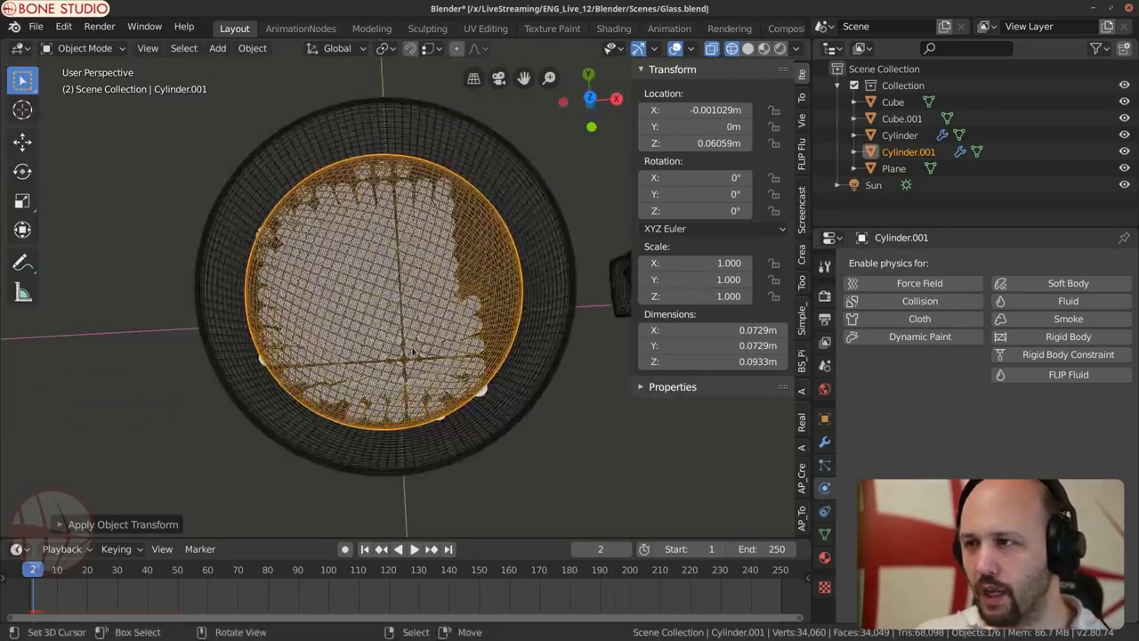
{"action": "left_click", "coordinate": [825, 464]}
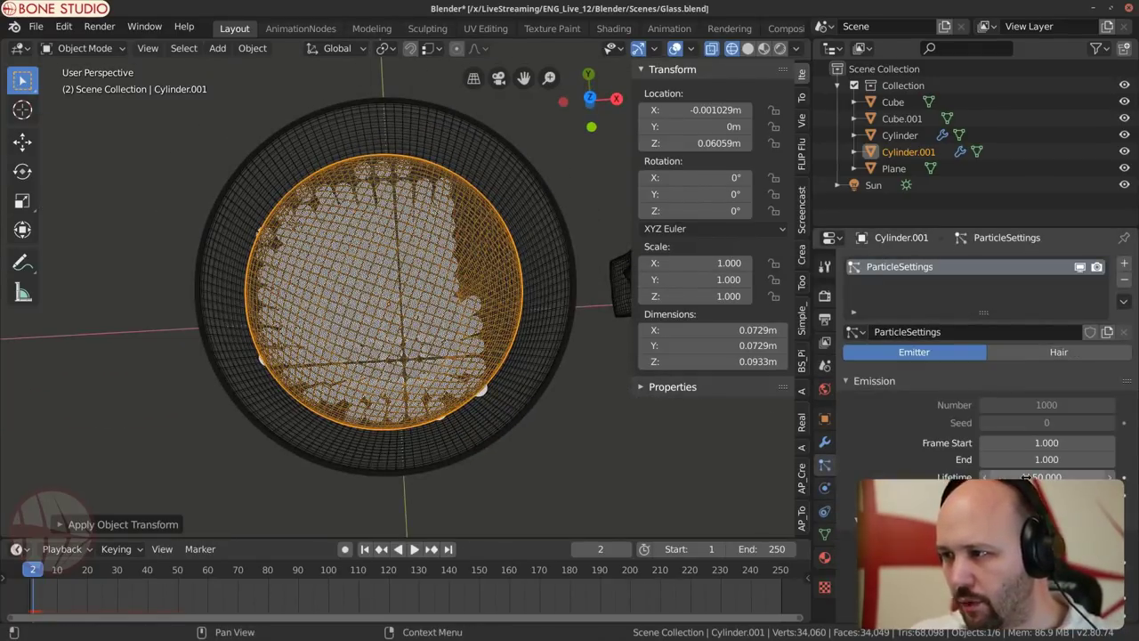
{"action": "type", "text": "100"}
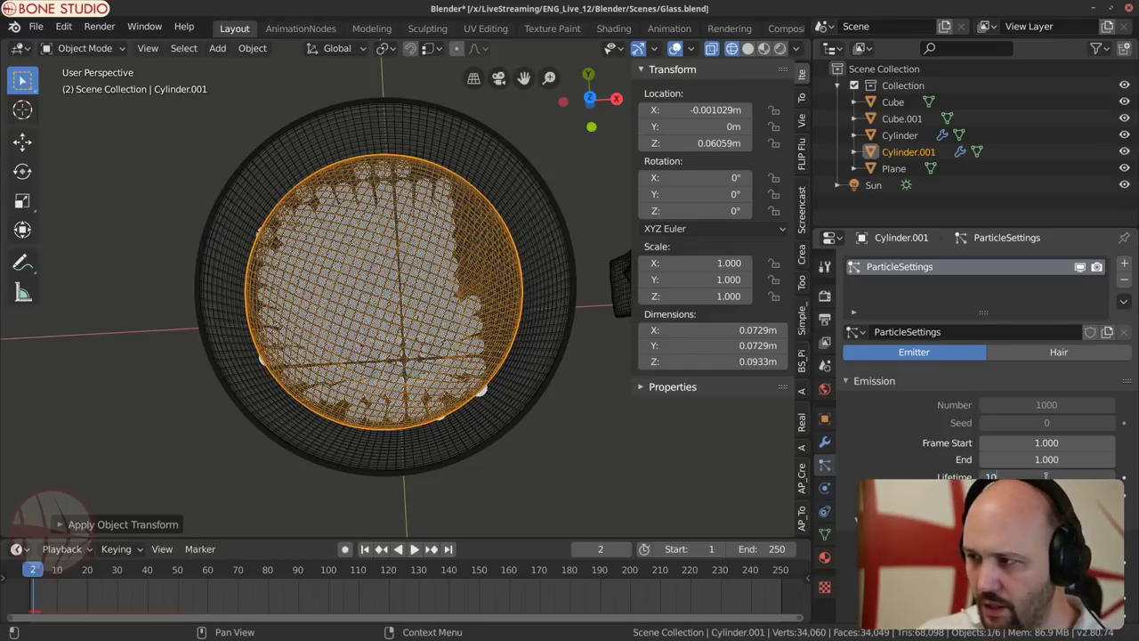
{"action": "key", "text": "Return"}
{"action": "left_click", "coordinate": [765, 548]}
{"action": "type", "text": "100"}
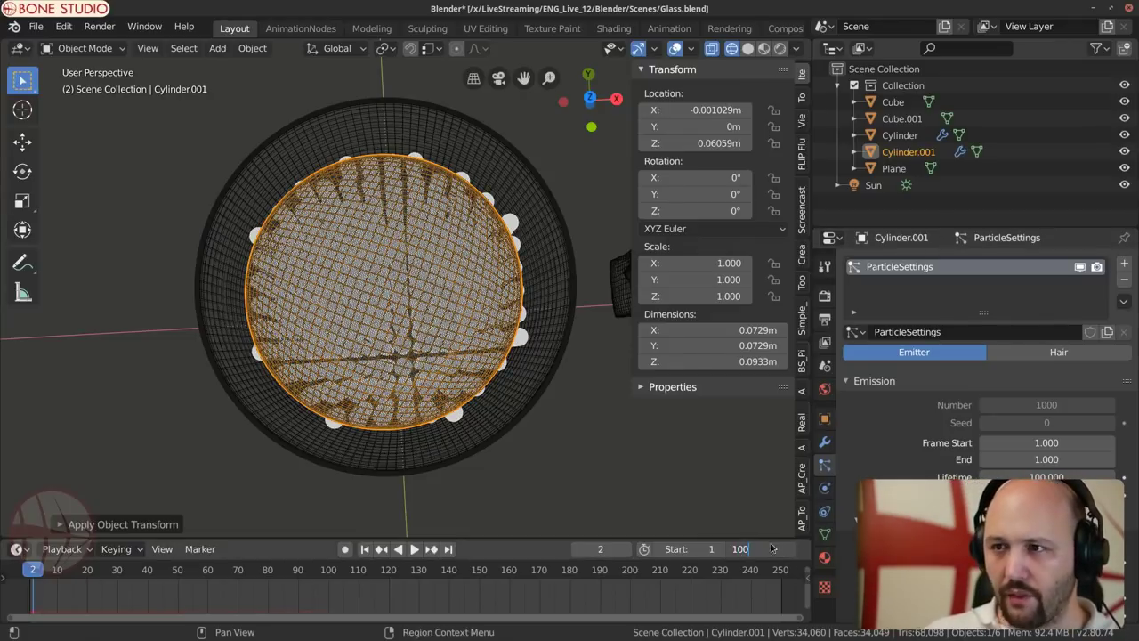
{"action": "key", "text": "Return"}
Step: Save Glass.blend and play the particle animation
{"action": "scroll", "coordinate": [488, 442], "scroll_direction": "down", "scroll_amount": 5}
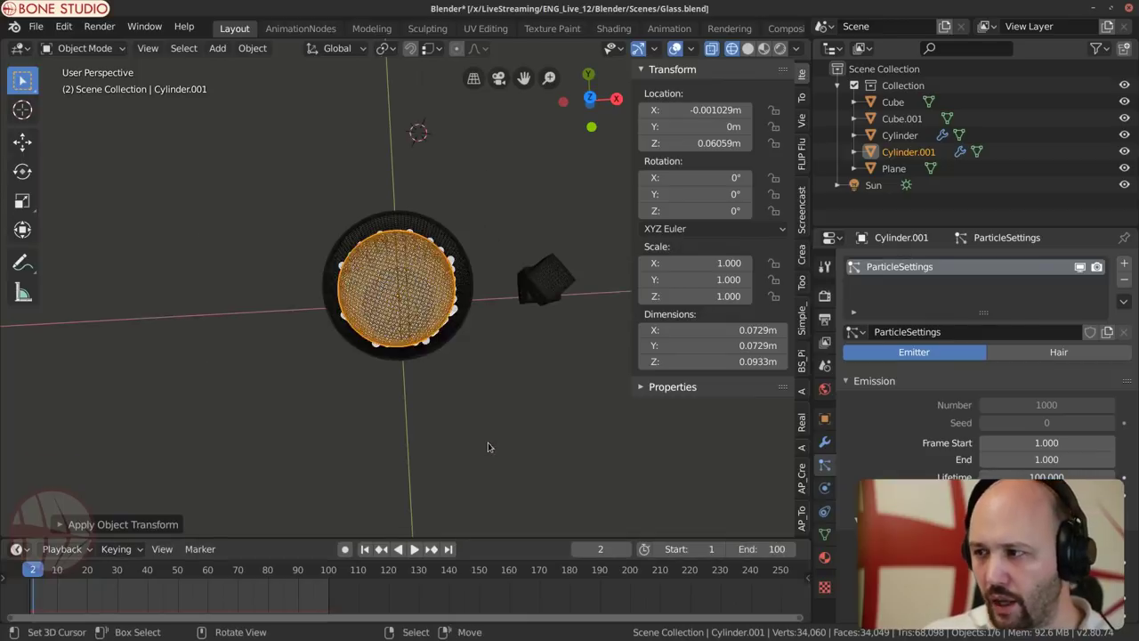
{"action": "scroll", "coordinate": [921, 454], "scroll_direction": "down", "scroll_amount": 5}
{"action": "scroll", "coordinate": [919, 457], "scroll_direction": "down", "scroll_amount": 2}
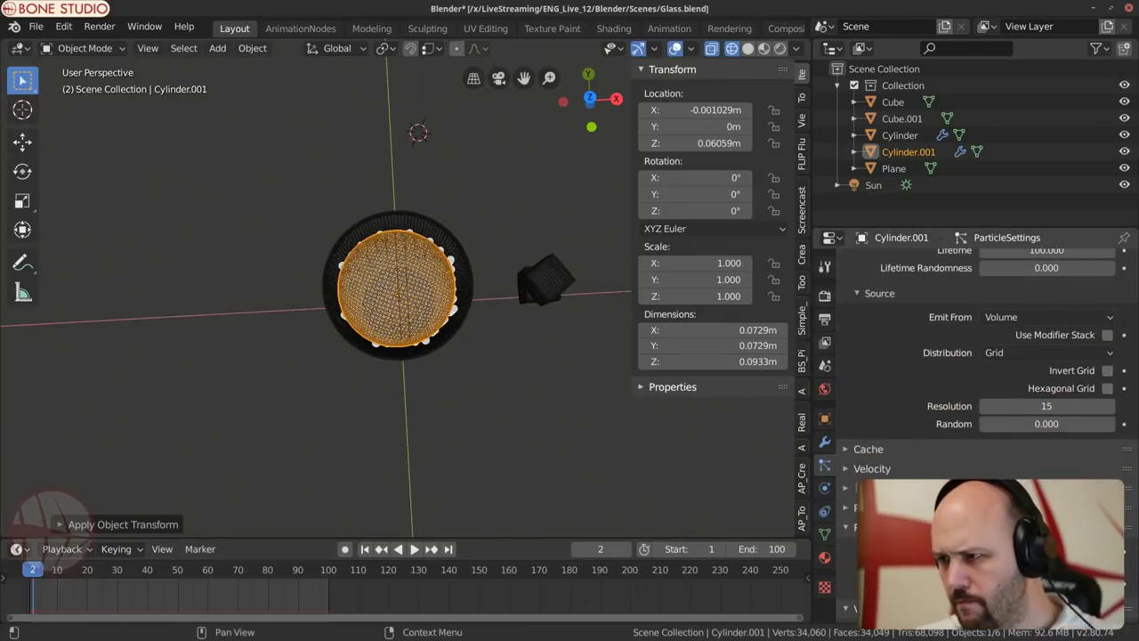
{"action": "scroll", "coordinate": [919, 457], "scroll_direction": "down", "scroll_amount": 3}
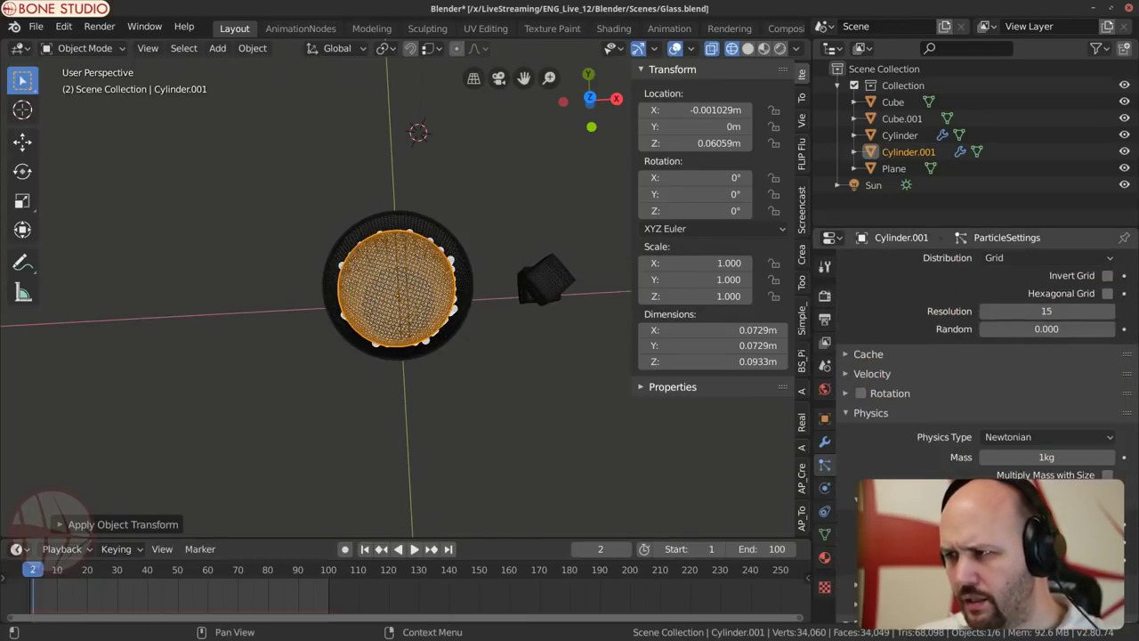
{"action": "left_click", "coordinate": [463, 271]}
{"action": "left_click", "coordinate": [444, 285]}
{"action": "middle_click_drag", "start_coordinate": [425, 364], "coordinate": [371, 412]}
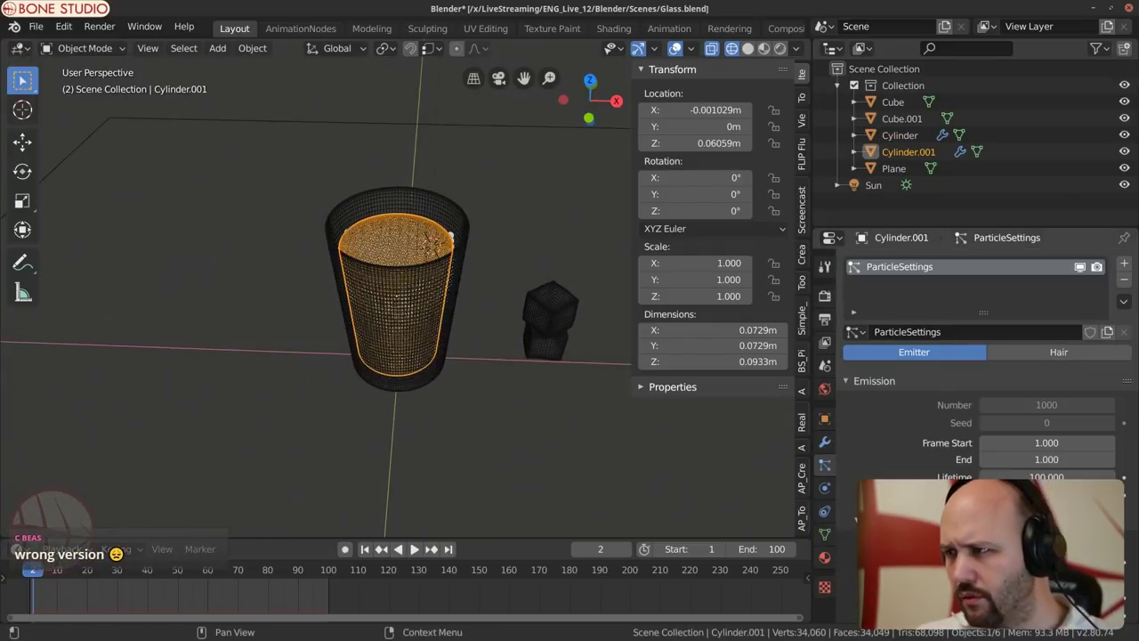
{"action": "scroll", "coordinate": [371, 412], "scroll_direction": "up", "scroll_amount": 2}
{"action": "key", "text": "ctrl+s"}
{"action": "scroll", "coordinate": [400, 362], "scroll_direction": "down", "scroll_amount": 3}
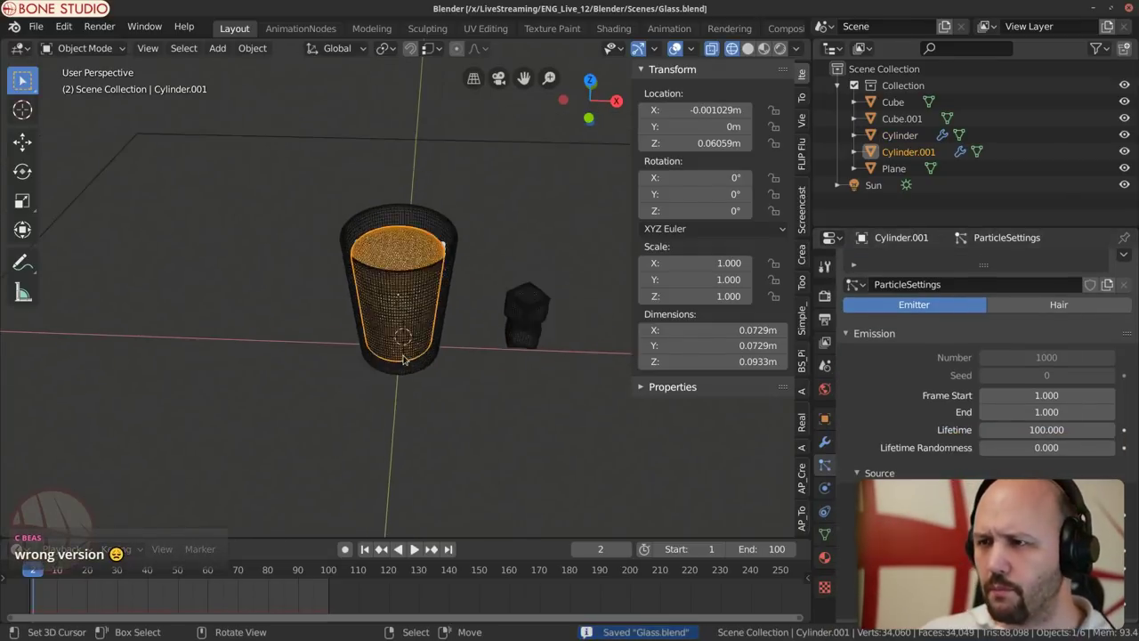
{"action": "middle_click_drag", "start_coordinate": [399, 353], "coordinate": [411, 330]}
{"action": "key", "text": "space"}
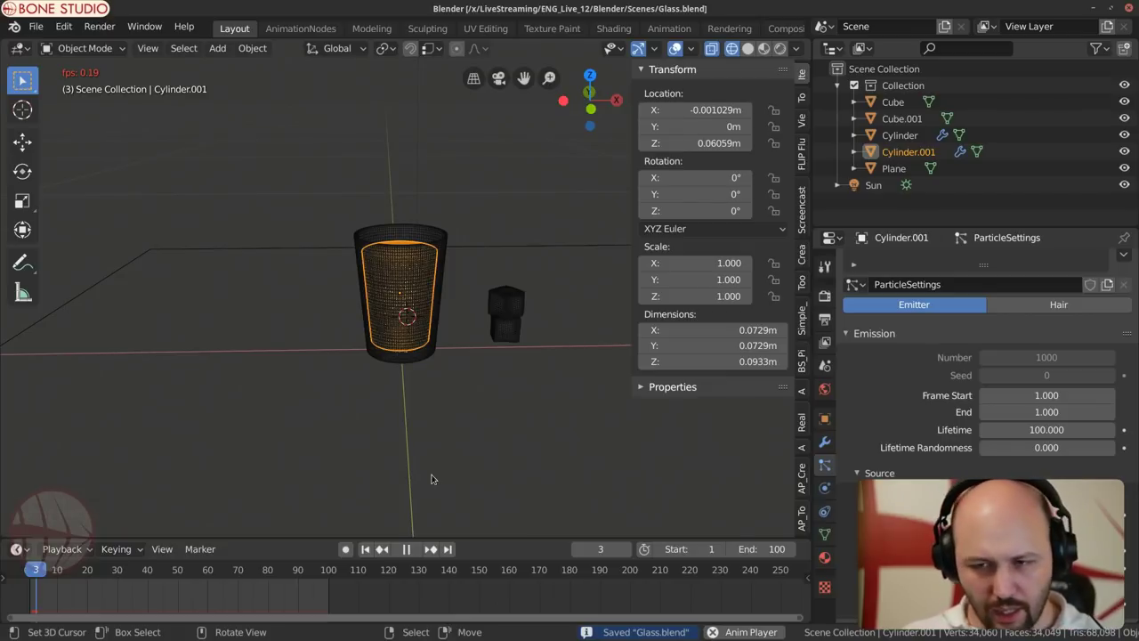
Step: Stop playback and scale the outer glass and the inner liquid cylinder to 10
{"action": "key", "text": "Escape"}
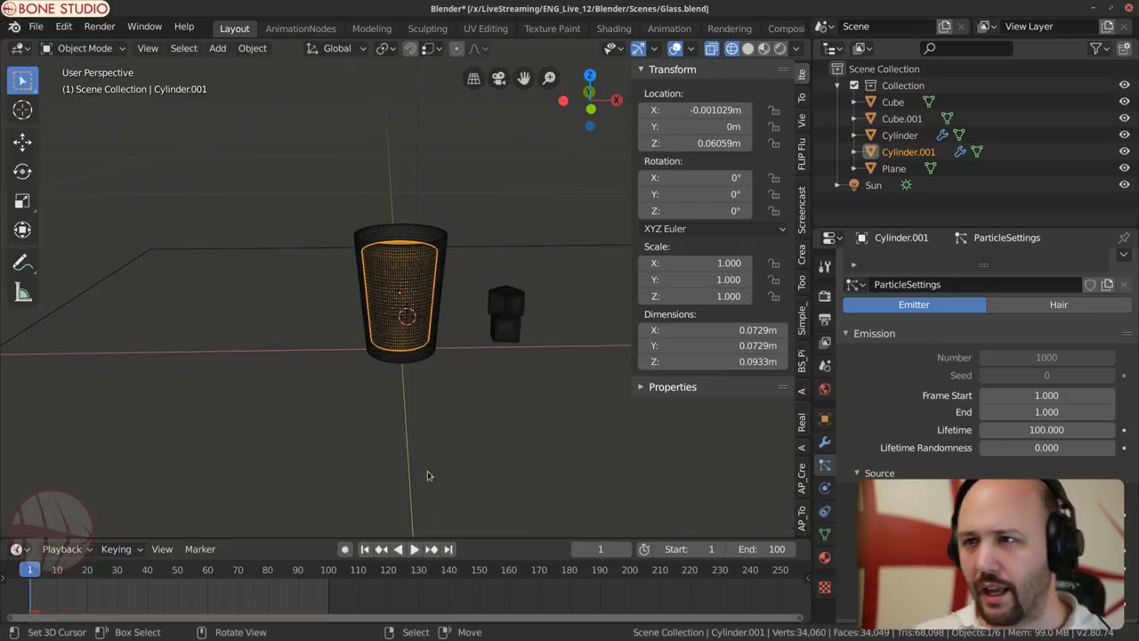
{"action": "left_click", "coordinate": [439, 252]}
{"action": "left_click", "coordinate": [445, 249]}
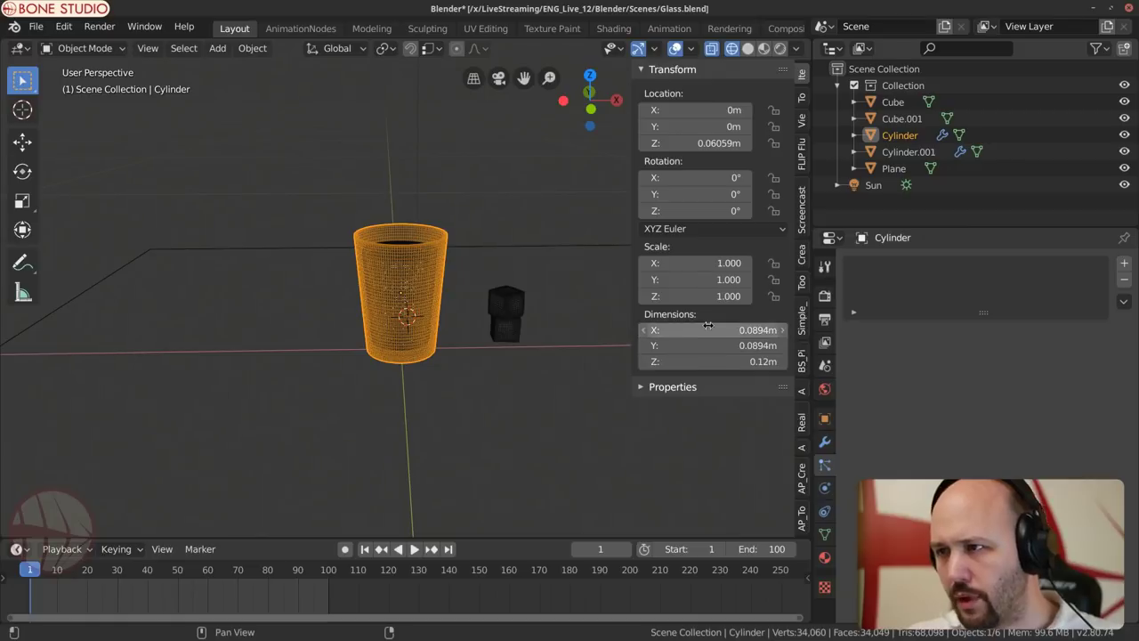
{"action": "mouse_move", "coordinate": [703, 263]}
{"action": "left_mouse_down"}
{"action": "mouse_move", "coordinate": [703, 296]}
{"action": "mouse_move", "coordinate": [701, 264]}
{"action": "mouse_move", "coordinate": [719, 296]}
{"action": "mouse_move", "coordinate": [714, 262]}
{"action": "left_mouse_up"}
{"action": "type", "text": "10"}
{"action": "key", "text": "Return"}
{"action": "left_click", "coordinate": [395, 248]}
{"action": "type", "text": "10"}
{"action": "key", "text": "Return"}
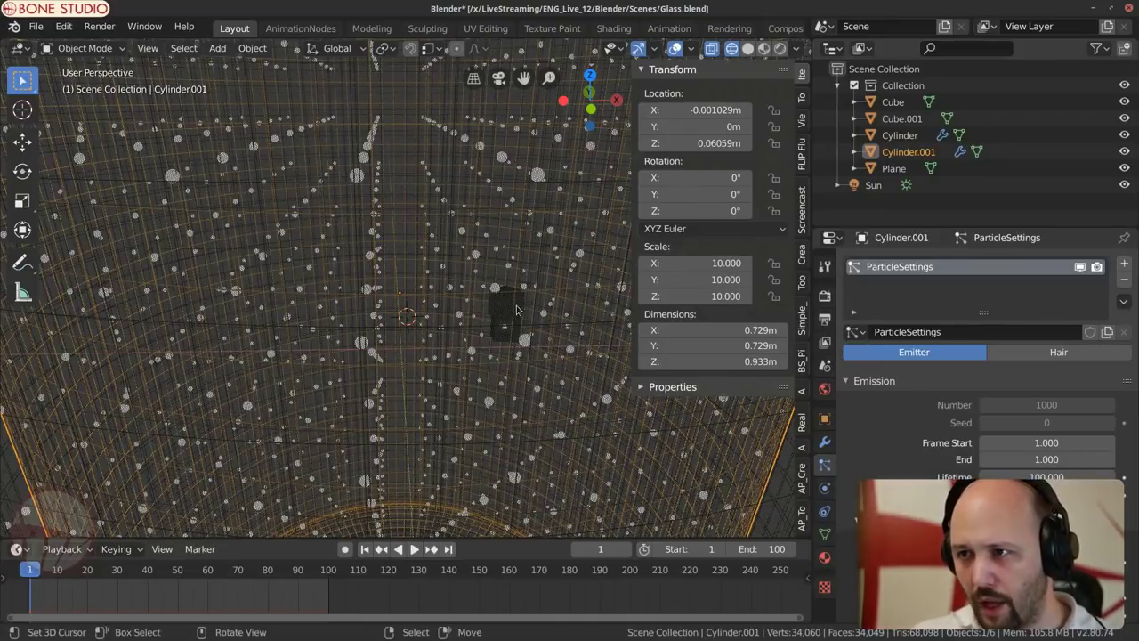
Step: Apply the first small cube's scale, then set its X/Y/Z scale to 10
{"action": "left_click", "coordinate": [505, 322]}
{"action": "left_click", "coordinate": [504, 325]}
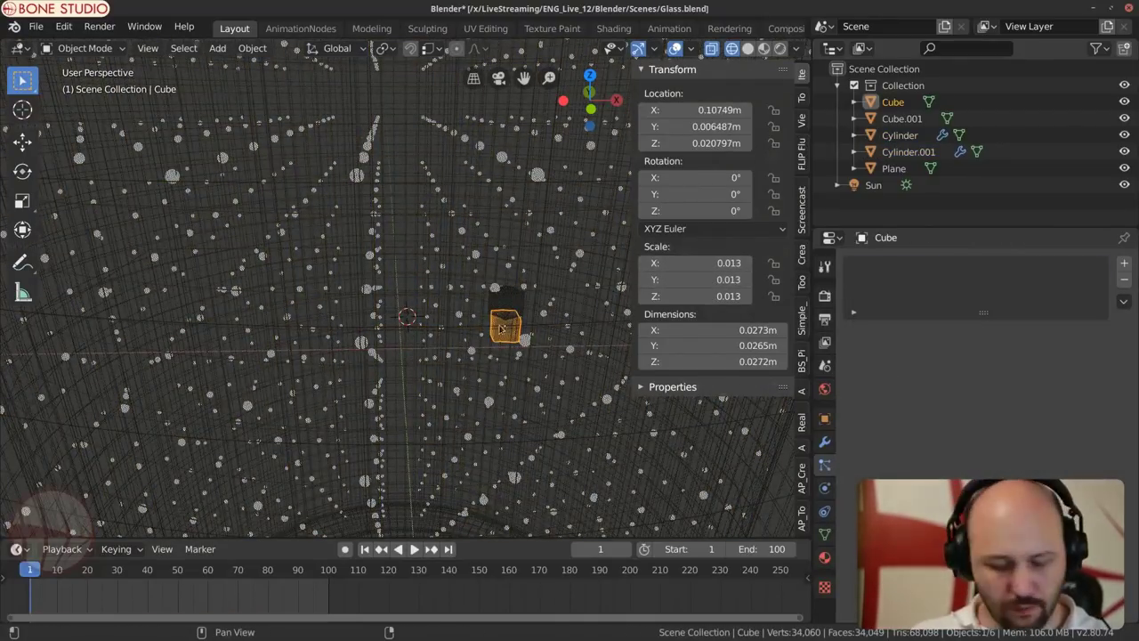
{"action": "key", "text": "ctrl+a"}
{"action": "left_click", "coordinate": [363, 347]}
{"action": "left_click_drag", "start_coordinate": [695, 293], "coordinate": [696, 263]}
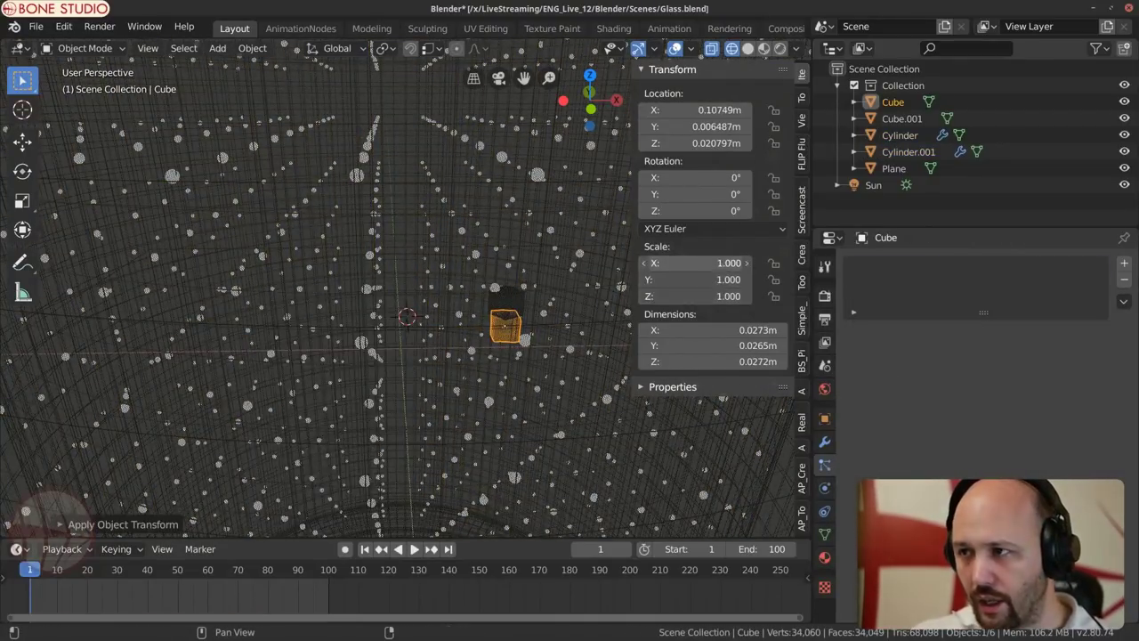
{"action": "type", "text": "10"}
{"action": "key", "text": "Return"}
Step: Apply the second cube's scale first, then set its X/Y/Z scale to 10
{"action": "left_click", "coordinate": [517, 302]}
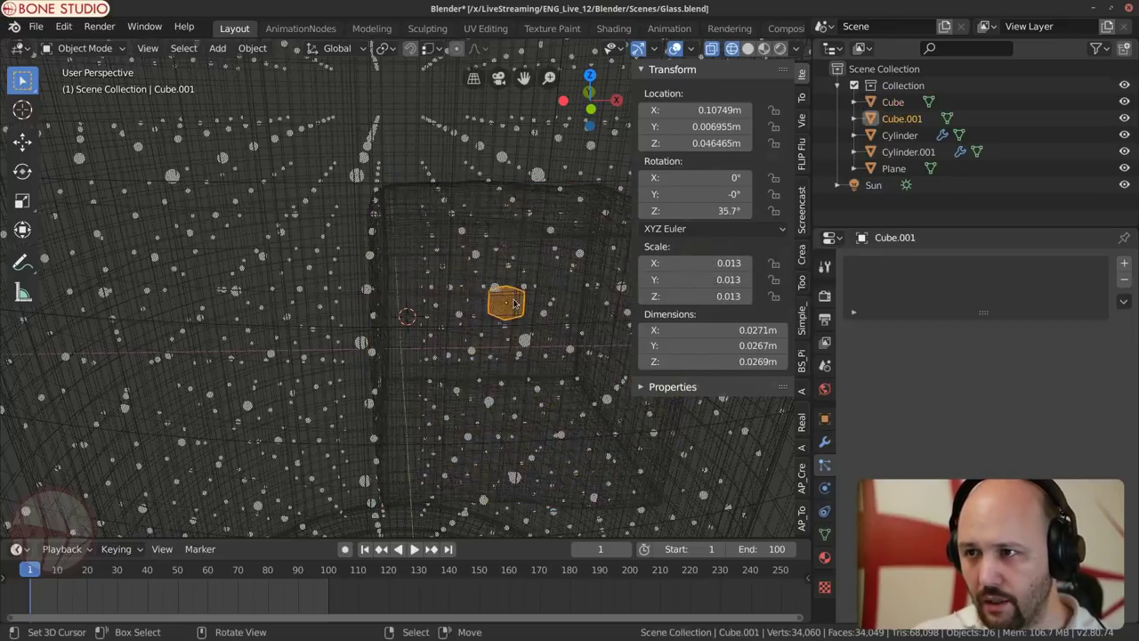
{"action": "left_click", "coordinate": [517, 302]}
{"action": "left_click", "coordinate": [517, 303]}
{"action": "left_click", "coordinate": [517, 303]}
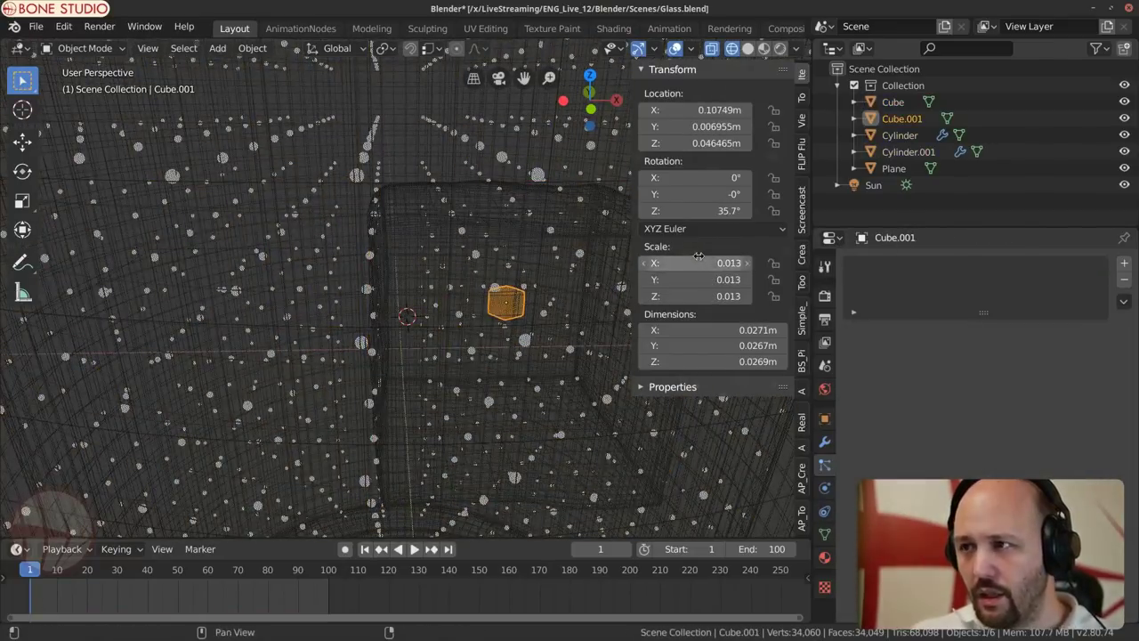
{"action": "left_click_drag", "start_coordinate": [695, 263], "coordinate": [697, 256]}
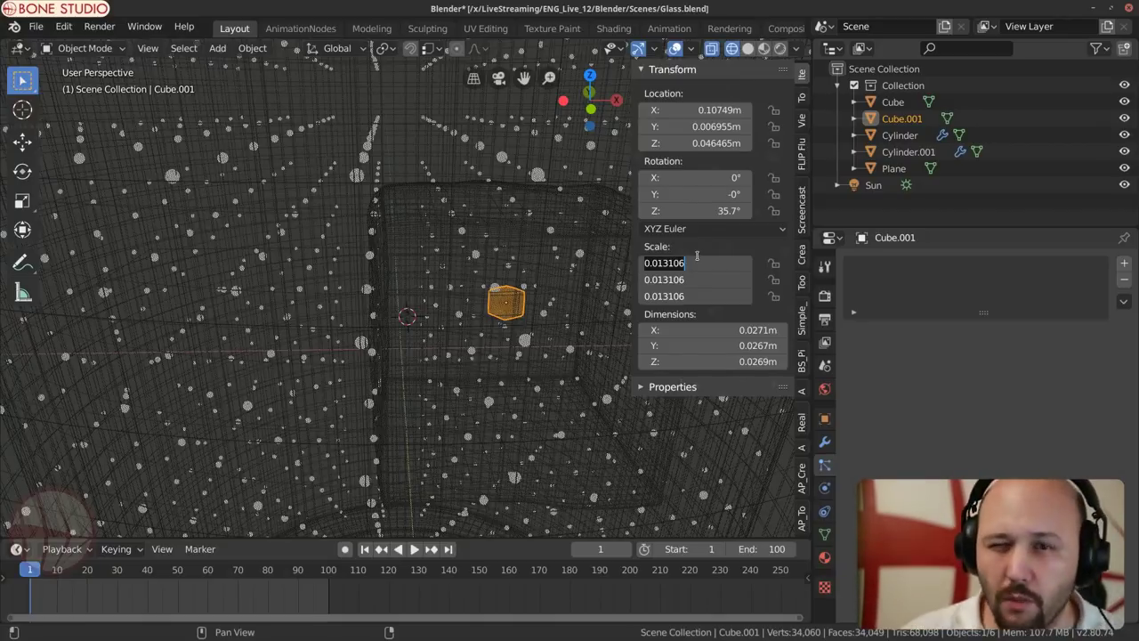
{"action": "type", "text": "10"}
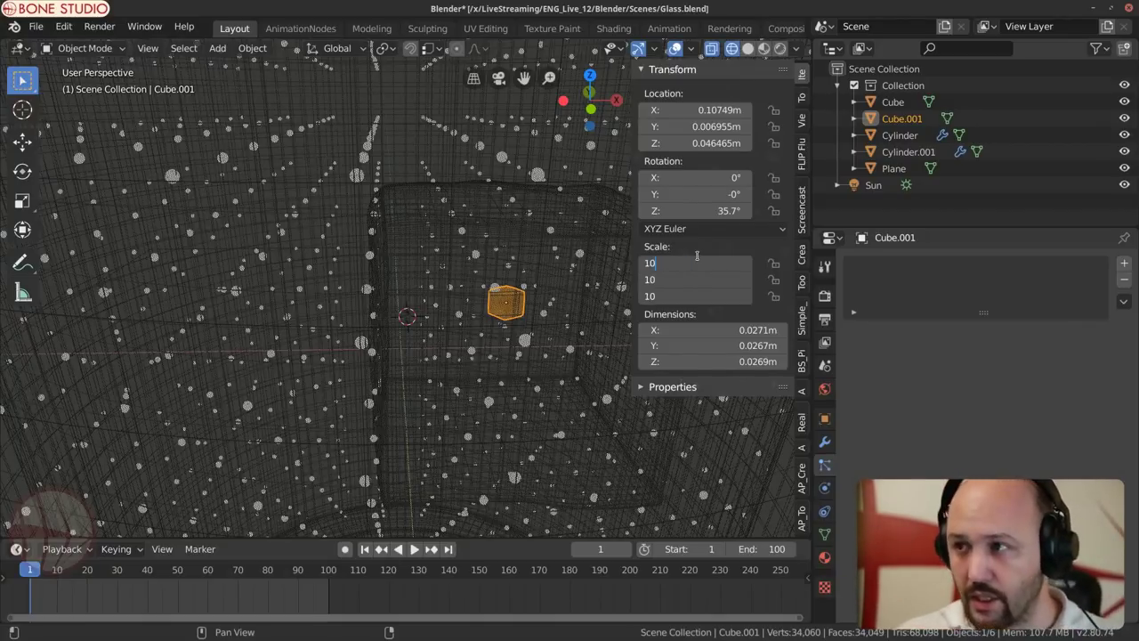
{"action": "key", "text": "Return"}
{"action": "key", "text": "ctrl+z"}
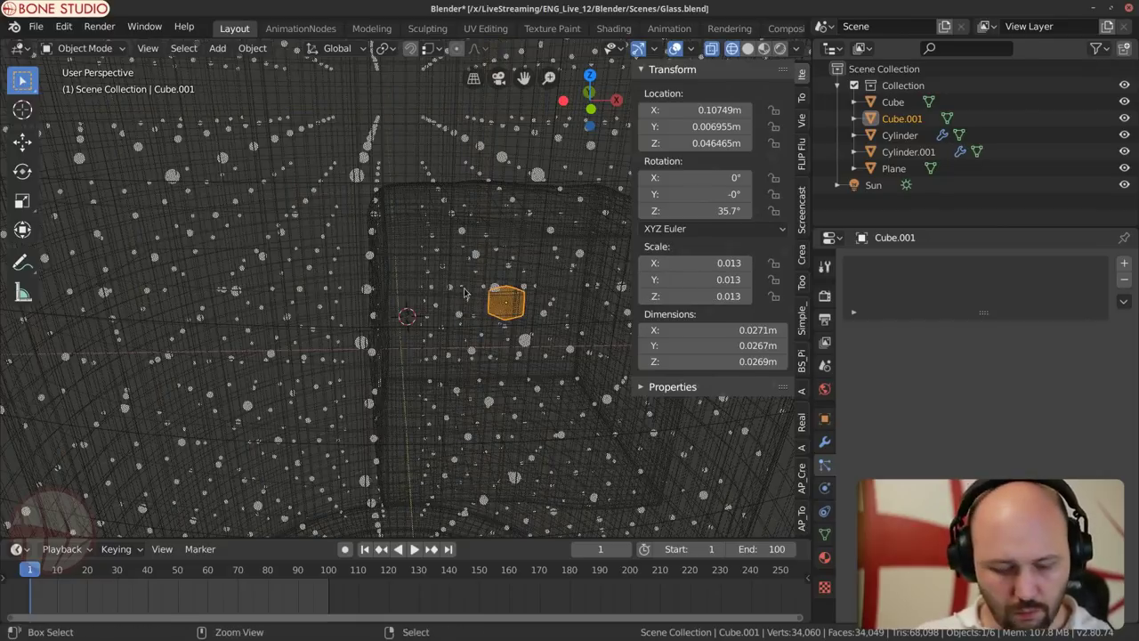
{"action": "key", "text": "ctrl+a"}
{"action": "left_click", "coordinate": [432, 287]}
{"action": "left_click_drag", "start_coordinate": [706, 266], "coordinate": [706, 296]}
{"action": "type", "text": "10"}
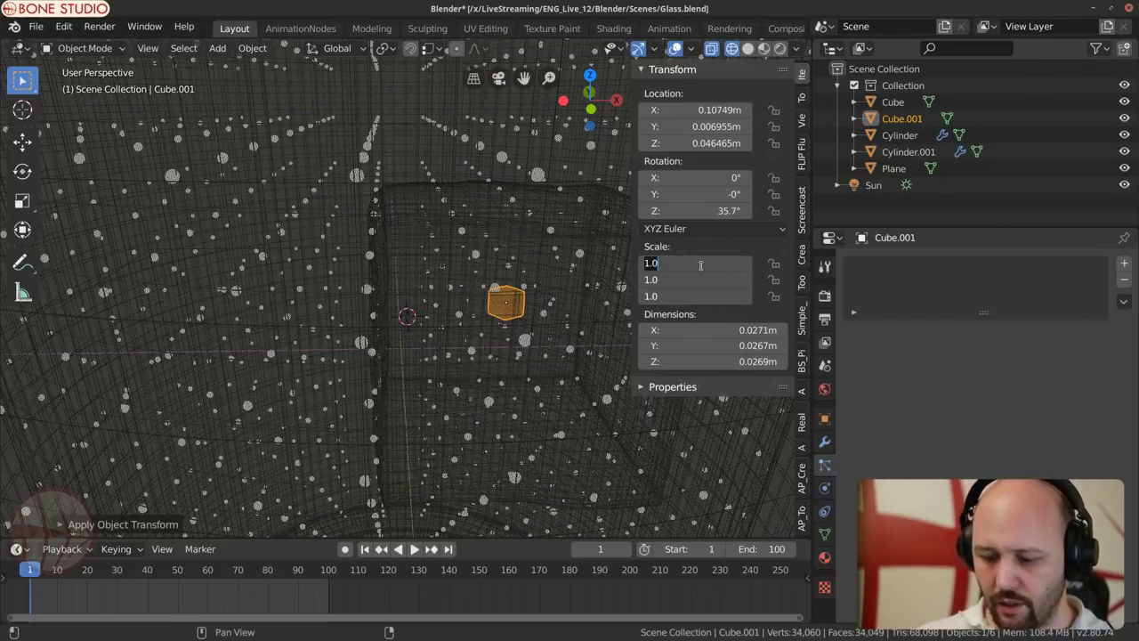
{"action": "key", "text": "Return"}
{"action": "scroll", "coordinate": [432, 382], "scroll_direction": "down", "scroll_amount": 5}
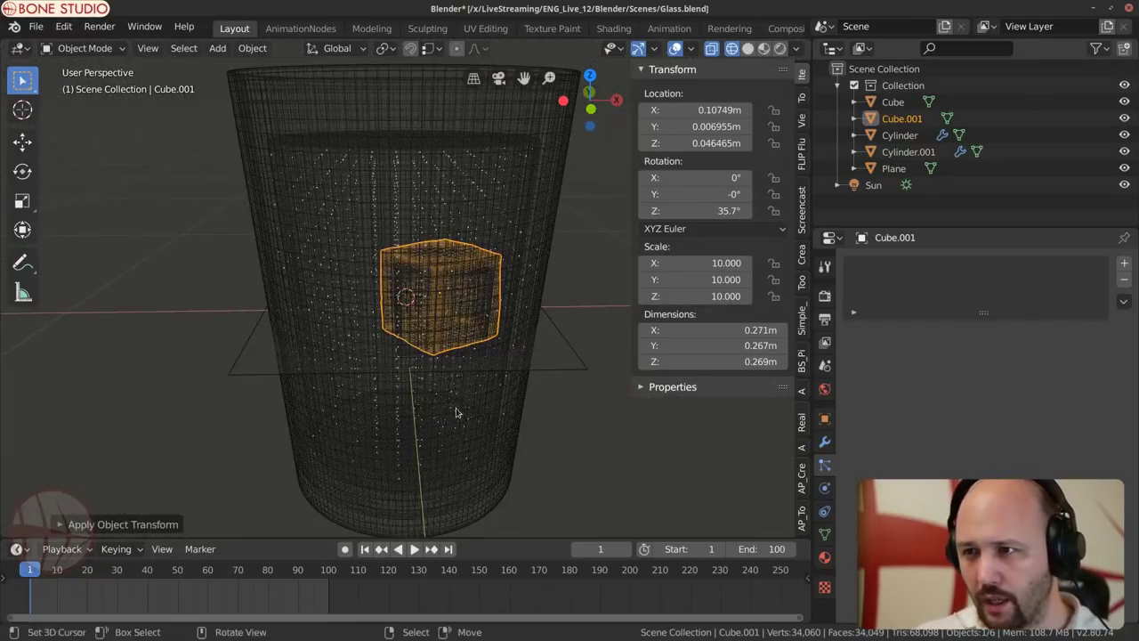
{"action": "scroll", "coordinate": [326, 386], "scroll_direction": "up", "scroll_amount": 7}
Step: Move Cube and Cube.001 along X so they sit side by side beside the glass
{"action": "left_click", "coordinate": [509, 293]}
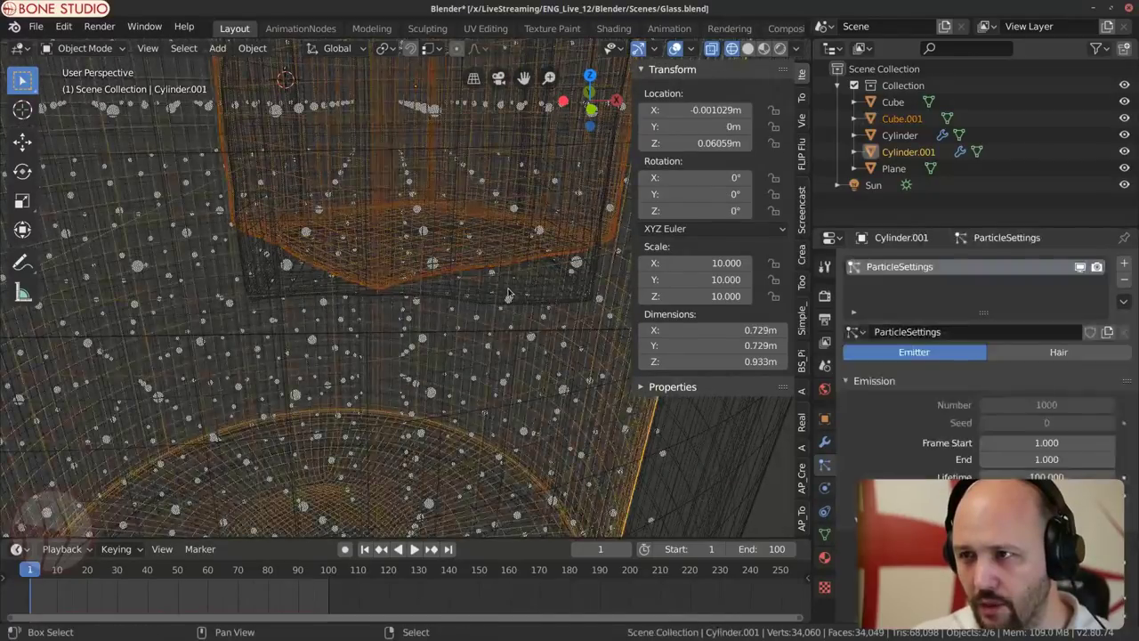
{"action": "left_click", "coordinate": [509, 293]}
{"action": "scroll", "coordinate": [508, 291], "scroll_direction": "down", "scroll_amount": 2}
{"action": "scroll", "coordinate": [509, 293], "scroll_direction": "down", "scroll_amount": 6}
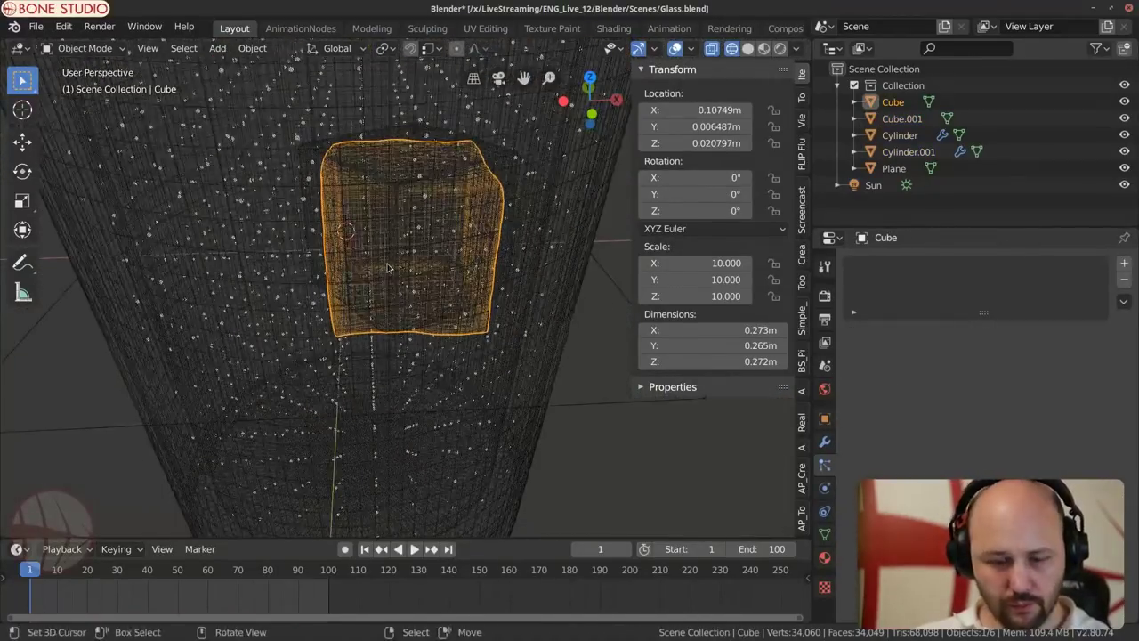
{"action": "key", "text": "g"}
{"action": "key", "text": "x"}
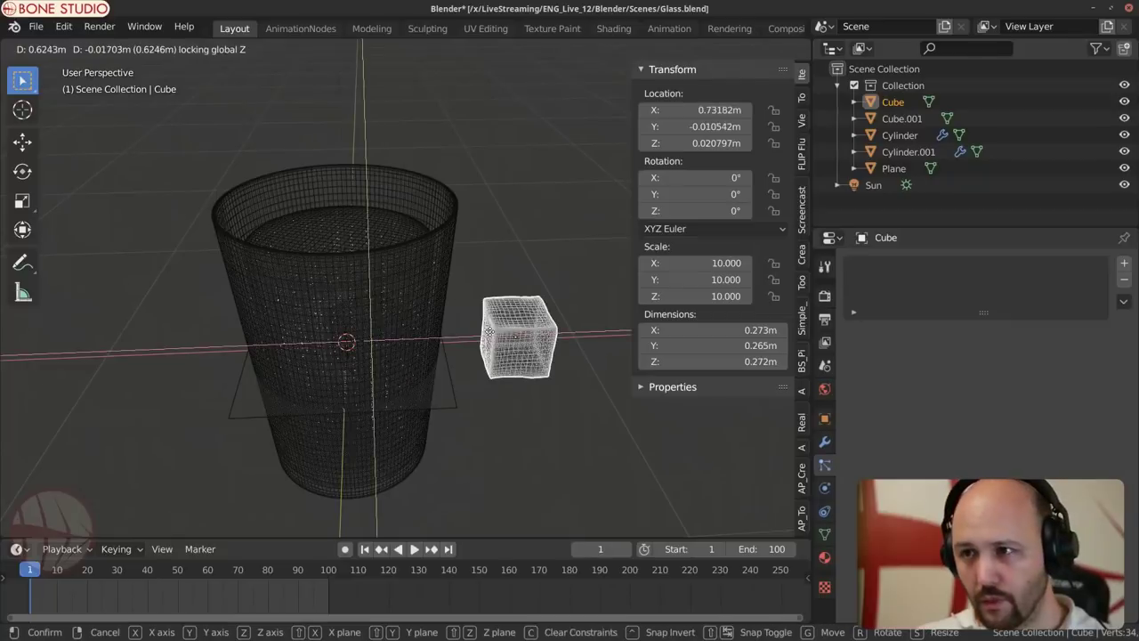
{"action": "key", "text": "Return"}
{"action": "scroll", "coordinate": [357, 372], "scroll_direction": "up", "scroll_amount": 8}
{"action": "scroll", "coordinate": [357, 365], "scroll_direction": "down", "scroll_amount": 3}
{"action": "left_click", "coordinate": [361, 320]}
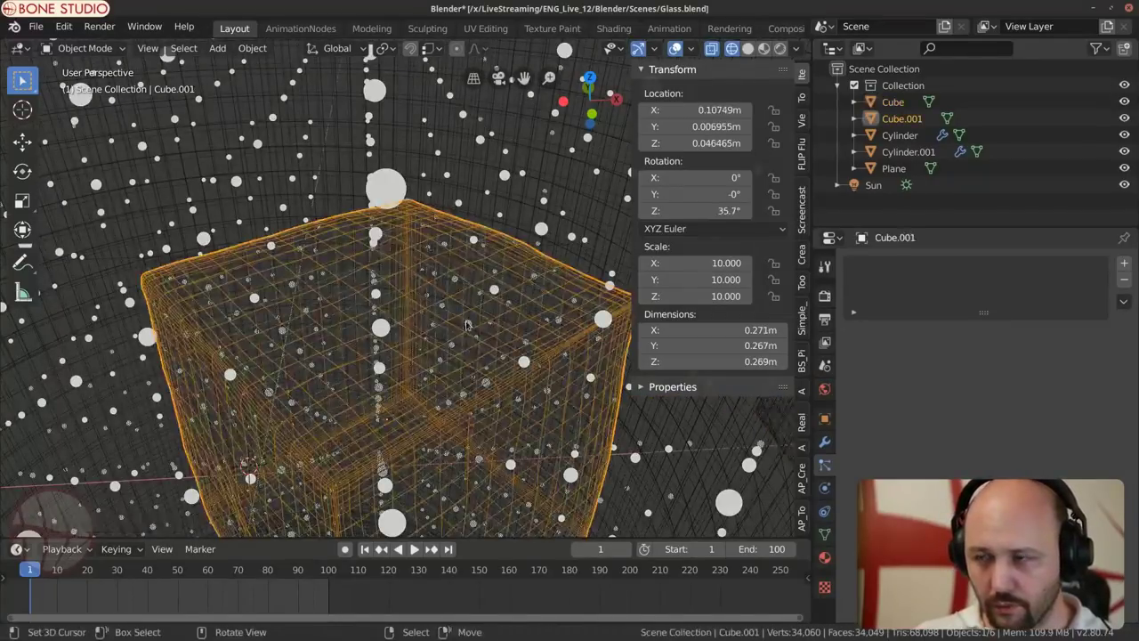
{"action": "scroll", "coordinate": [363, 309], "scroll_direction": "down", "scroll_amount": 6}
{"action": "key", "text": "g"}
{"action": "key", "text": "x"}
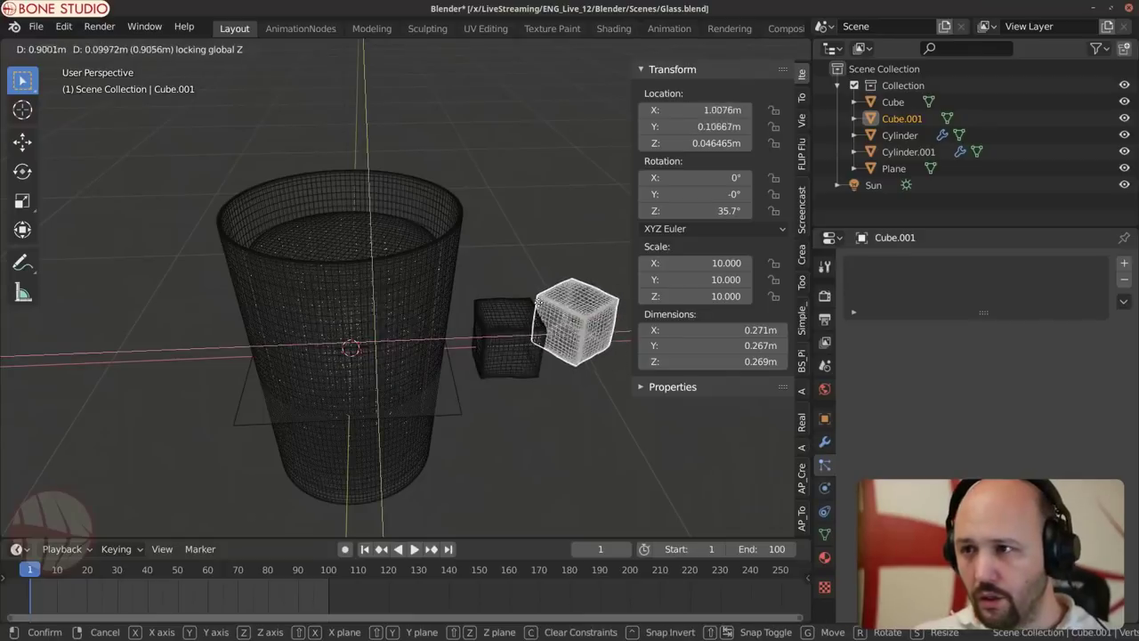
{"action": "key", "text": "Return"}
Step: Scale the ground plane to 10 on all three axes
{"action": "left_click", "coordinate": [411, 405]}
{"action": "left_click", "coordinate": [436, 411]}
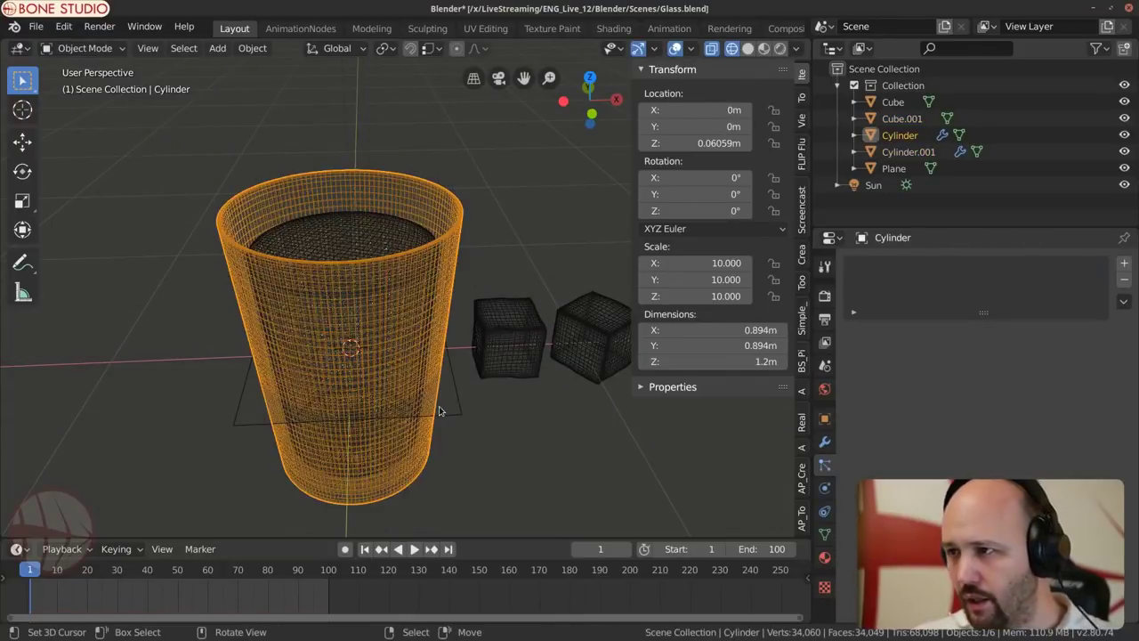
{"action": "left_click", "coordinate": [440, 411]}
{"action": "left_click", "coordinate": [458, 403]}
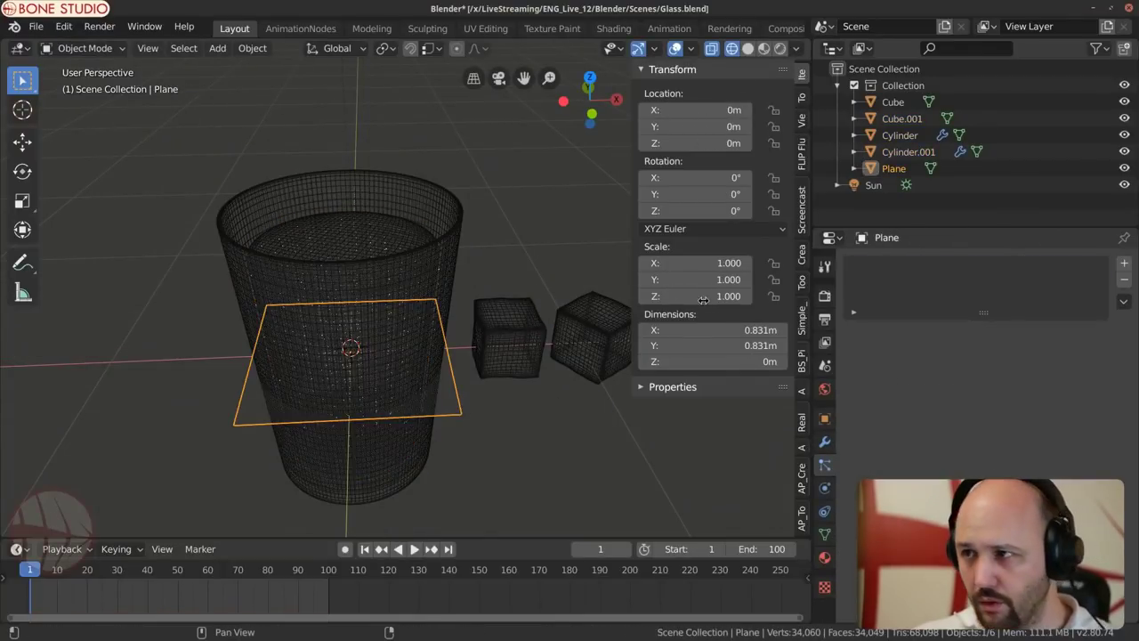
{"action": "left_click_drag", "start_coordinate": [690, 262], "coordinate": [690, 295]}
{"action": "type", "text": "10"}
{"action": "key", "text": "Return"}
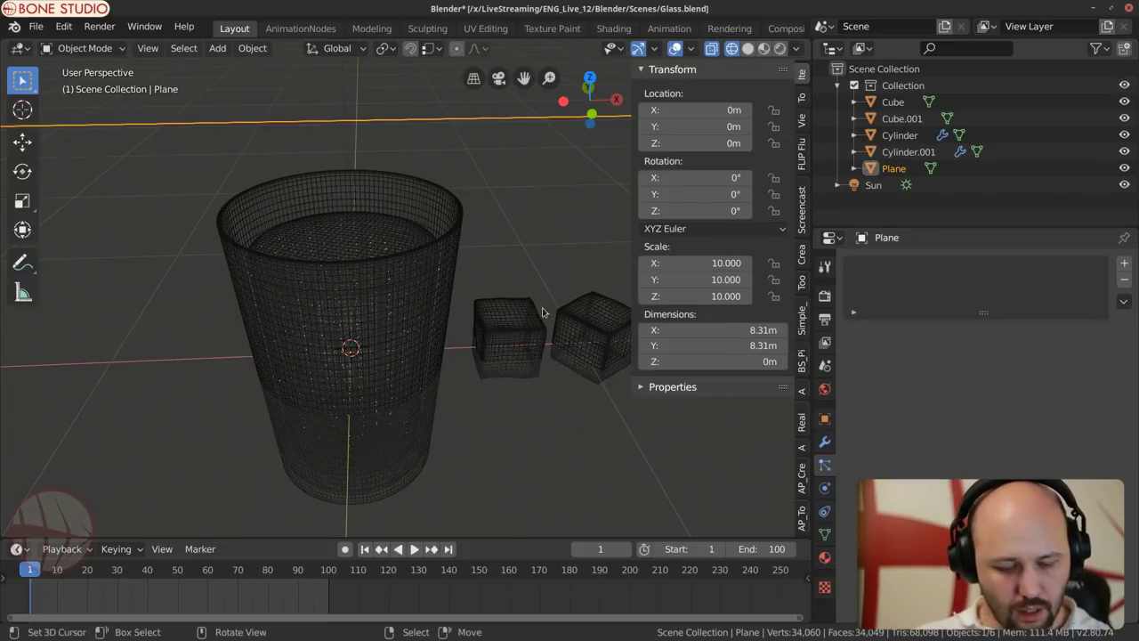
Step: Apply scale on the Plane, both cylinders, Cube and Cube.001
{"action": "key", "text": "ctrl+a"}
{"action": "left_click", "coordinate": [384, 320]}
{"action": "left_click", "coordinate": [398, 232]}
{"action": "key", "text": "ctrl+a"}
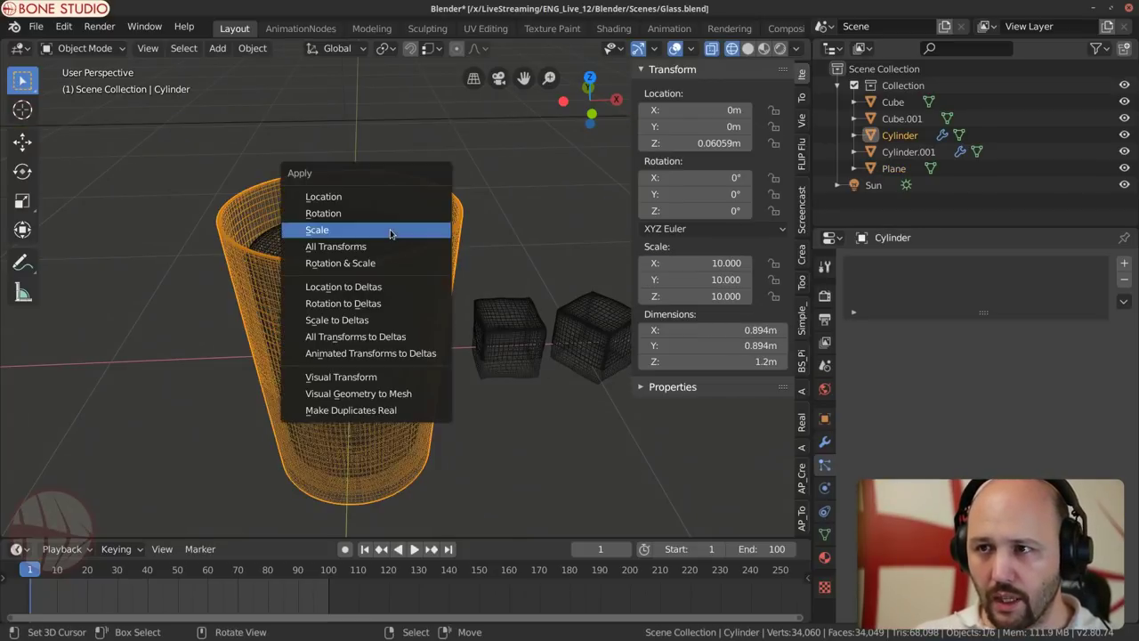
{"action": "left_click", "coordinate": [388, 228]}
{"action": "left_click", "coordinate": [361, 252]}
{"action": "key", "text": "ctrl+a"}
{"action": "left_click", "coordinate": [361, 252]}
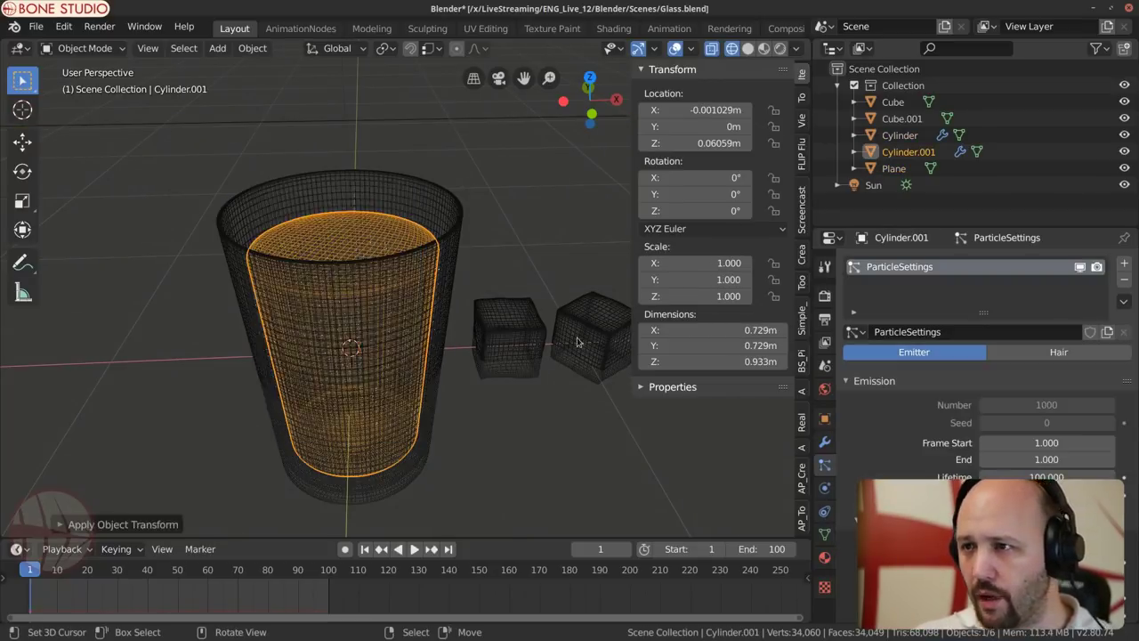
{"action": "left_click", "coordinate": [488, 340]}
{"action": "key", "text": "ctrl+a"}
{"action": "left_click", "coordinate": [555, 329]}
{"action": "left_click", "coordinate": [581, 328]}
{"action": "key", "text": "ctrl+a"}
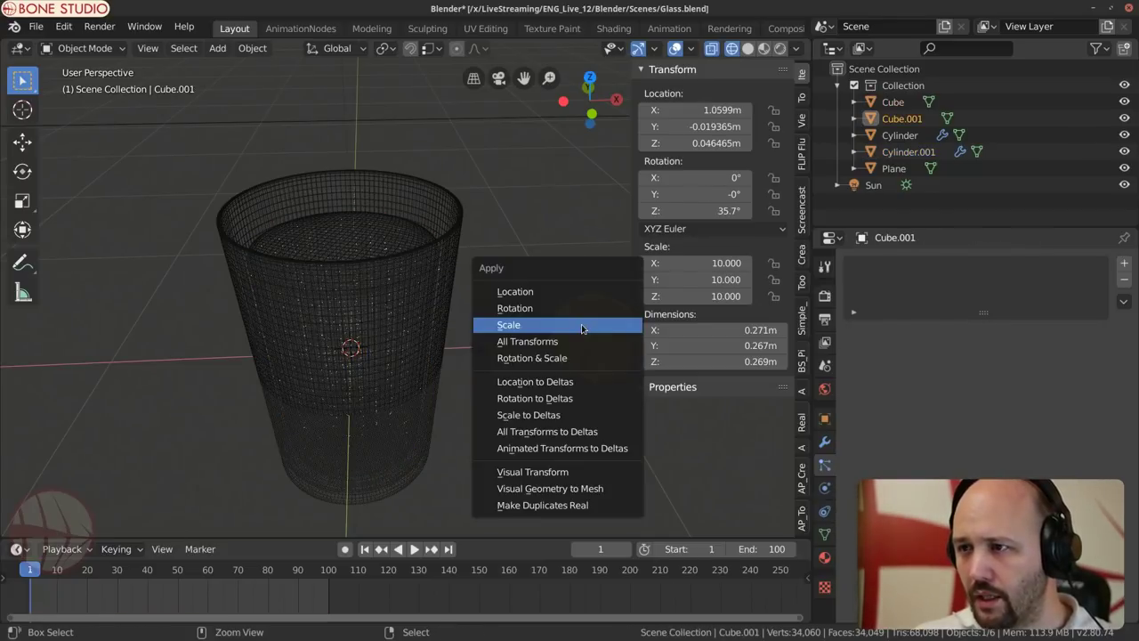
{"action": "left_click", "coordinate": [580, 325]}
Step: Select the liquid cylinder and the outer glass together
{"action": "left_click", "coordinate": [329, 291]}
{"action": "left_click", "coordinate": [456, 356]}
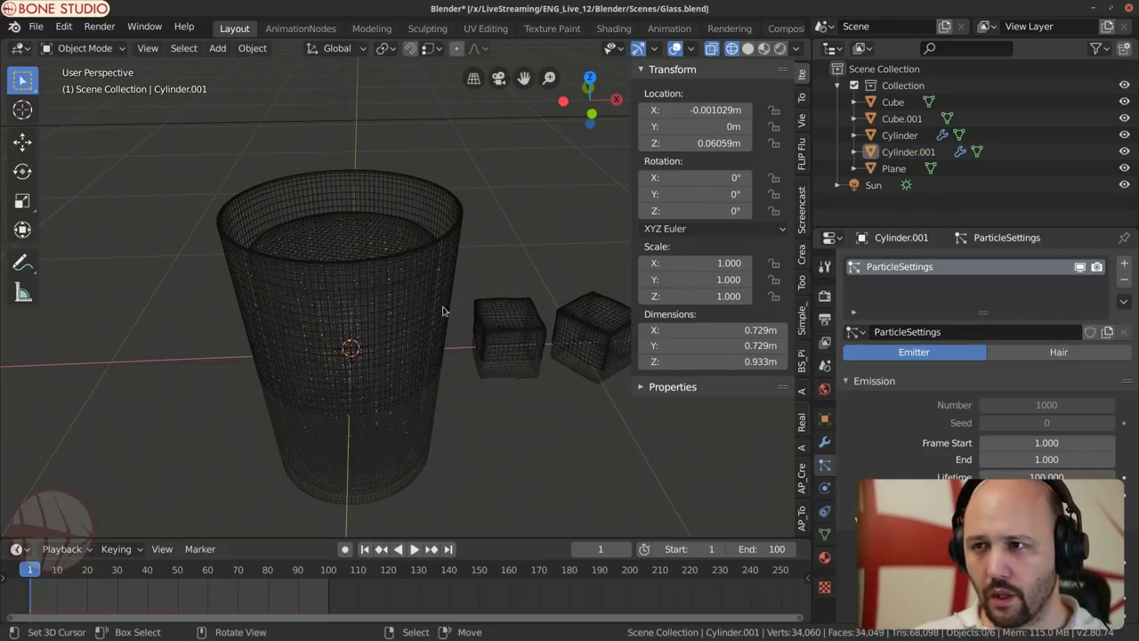
{"action": "left_click", "coordinate": [424, 369], "text": "shift"}
{"action": "middle_click_drag", "start_coordinate": [424, 369], "coordinate": [358, 386]}
Step: In Solid shading, lift both cylinders along Z so the glass stands on the plane
{"action": "key", "text": "z"}
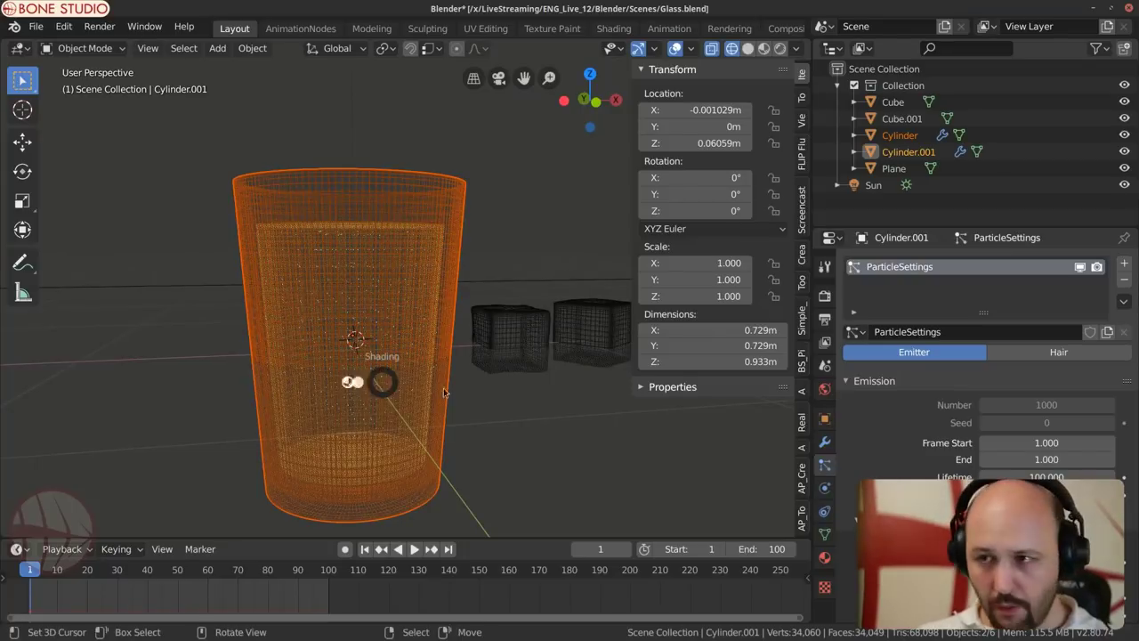
{"action": "left_click", "coordinate": [598, 394]}
{"action": "key", "text": "g"}
{"action": "key", "text": "z"}
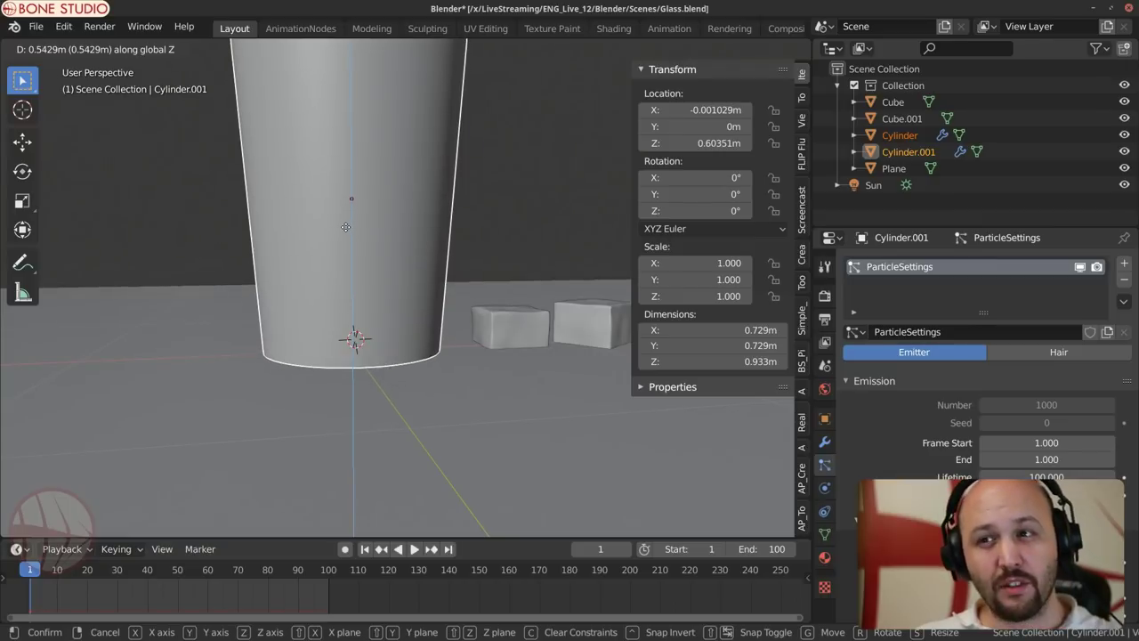
{"action": "left_click", "coordinate": [346, 231]}
{"action": "middle_click_drag", "start_coordinate": [347, 229], "coordinate": [350, 290]}
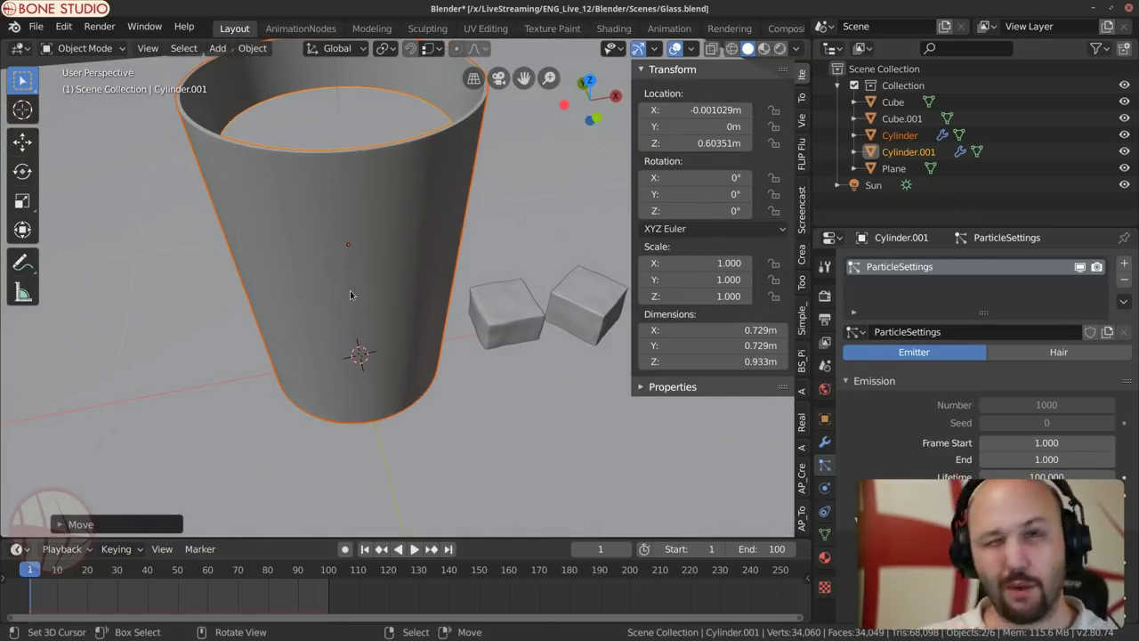
{"action": "scroll", "coordinate": [349, 294], "scroll_direction": "down", "scroll_amount": 4}
{"action": "mouse_move", "coordinate": [350, 295]}
{"action": "middle_mouse_down"}
{"action": "mouse_move", "coordinate": [221, 255]}
{"action": "mouse_move", "coordinate": [223, 275]}
{"action": "mouse_move", "coordinate": [351, 318]}
{"action": "middle_mouse_up"}
Step: Switch the viewport back to Wireframe shading
{"action": "key", "text": "z"}
{"action": "left_click", "coordinate": [96, 318]}
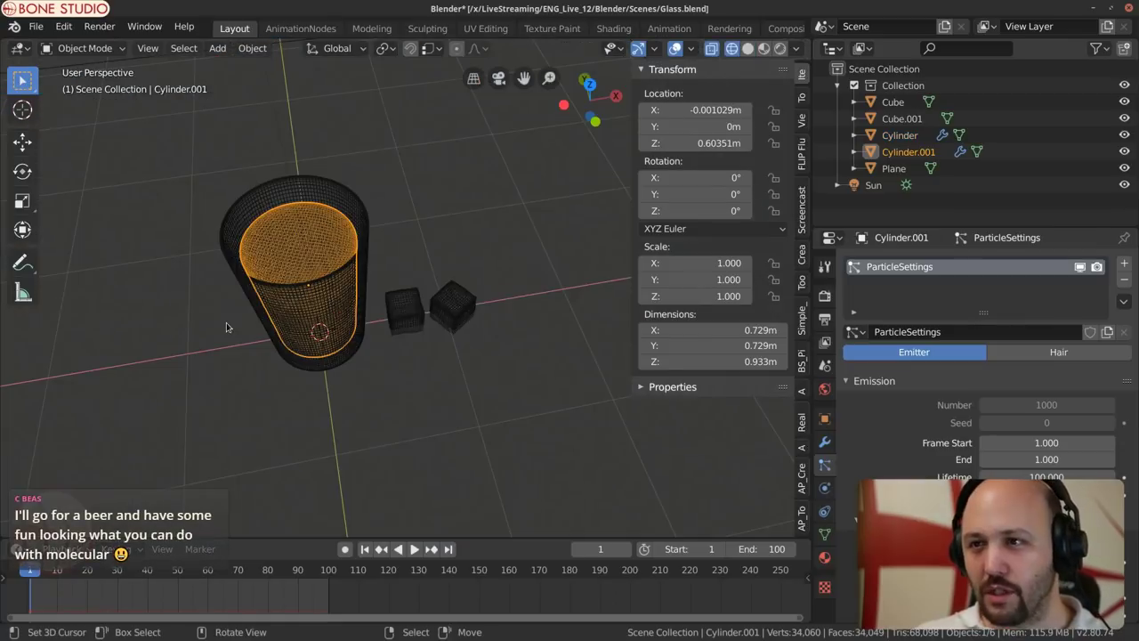
{"action": "scroll", "coordinate": [226, 322], "scroll_direction": "up", "scroll_amount": 2}
{"action": "middle_click_drag", "start_coordinate": [226, 322], "coordinate": [277, 338]}
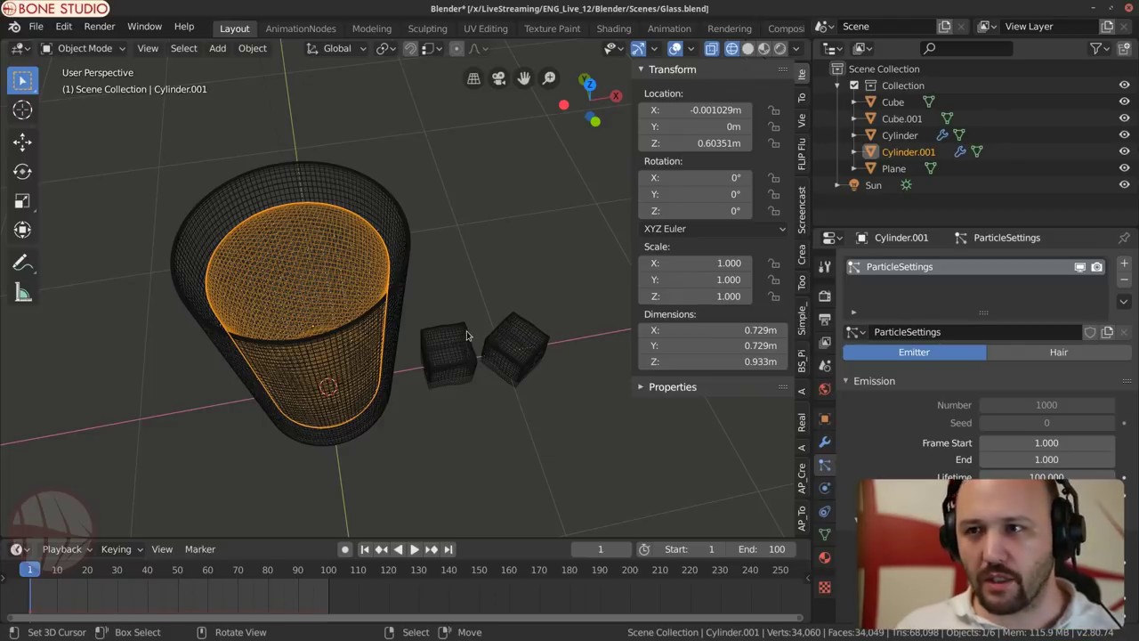
Step: Review the particle settings down to Render and Viewport Display, then select the outer glass Cylinder
{"action": "scroll", "coordinate": [906, 454], "scroll_direction": "down", "scroll_amount": 8}
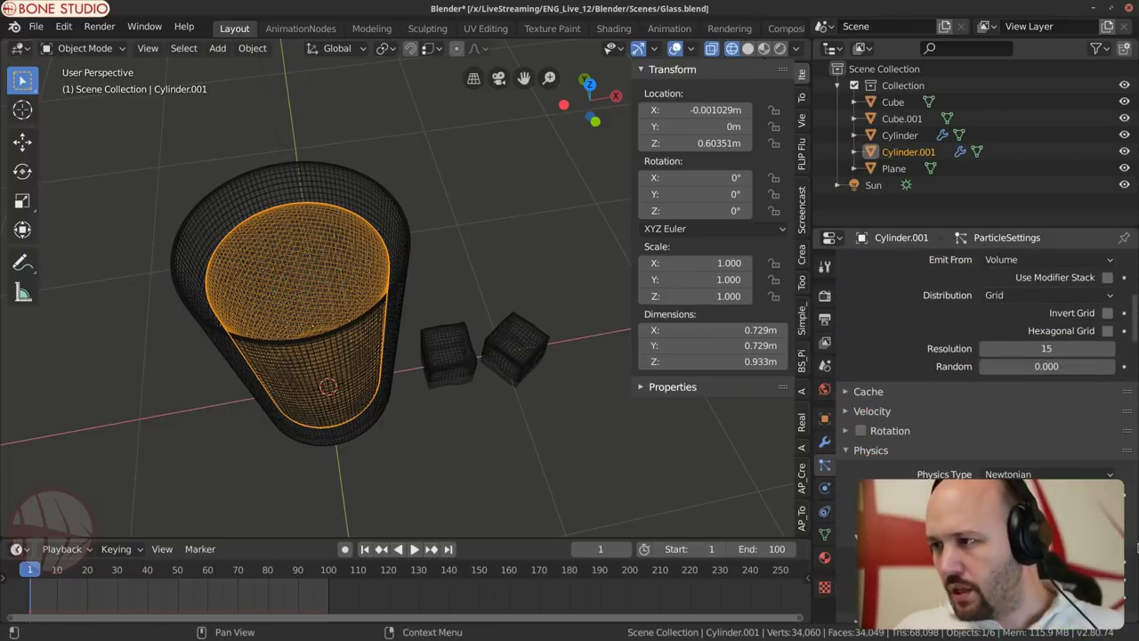
{"action": "scroll", "coordinate": [918, 472], "scroll_direction": "down", "scroll_amount": 8}
{"action": "scroll", "coordinate": [974, 400], "scroll_direction": "down", "scroll_amount": 3}
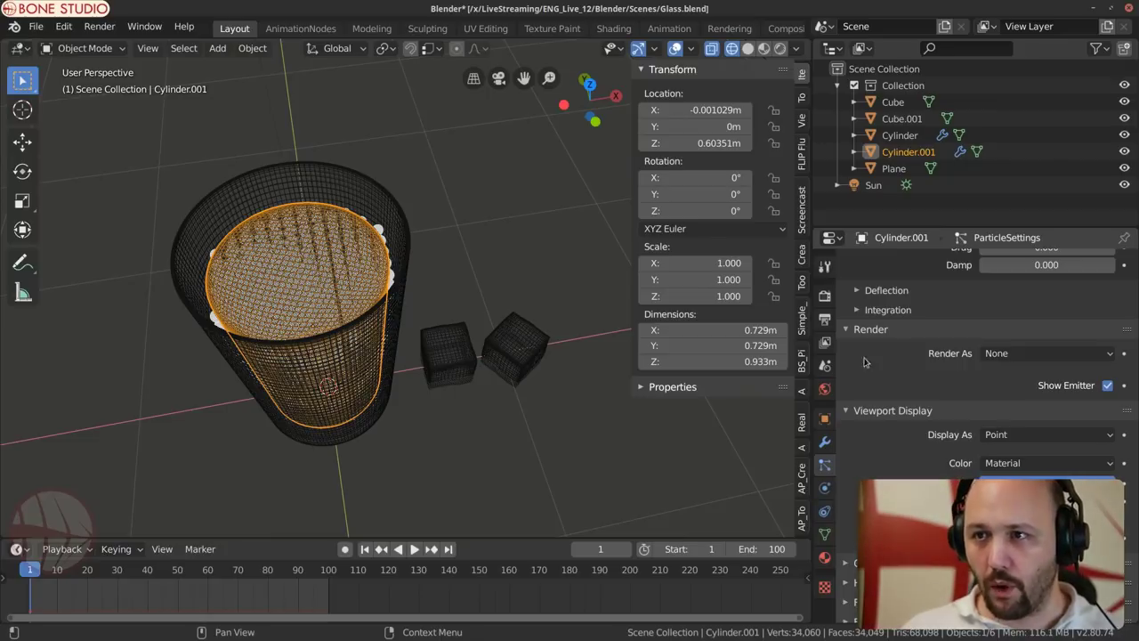
{"action": "middle_click_drag", "start_coordinate": [551, 267], "coordinate": [443, 202]}
{"action": "left_click", "coordinate": [443, 203]}
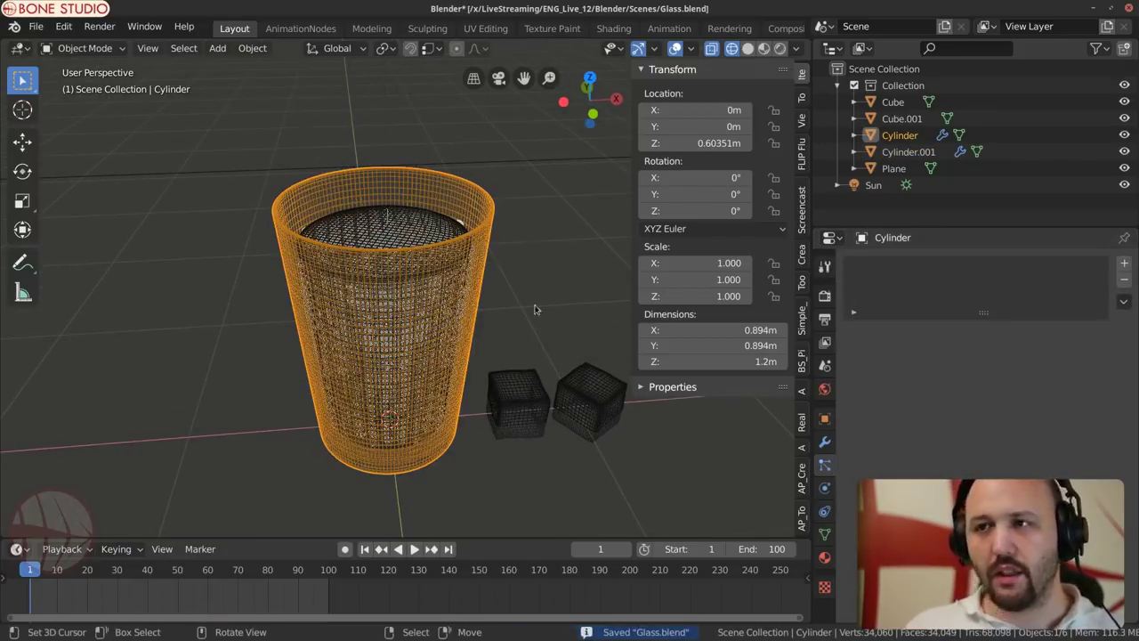
Step: Replay the fluid simulation from frame 1 and stop it at frame 31
{"action": "key", "text": "space"}
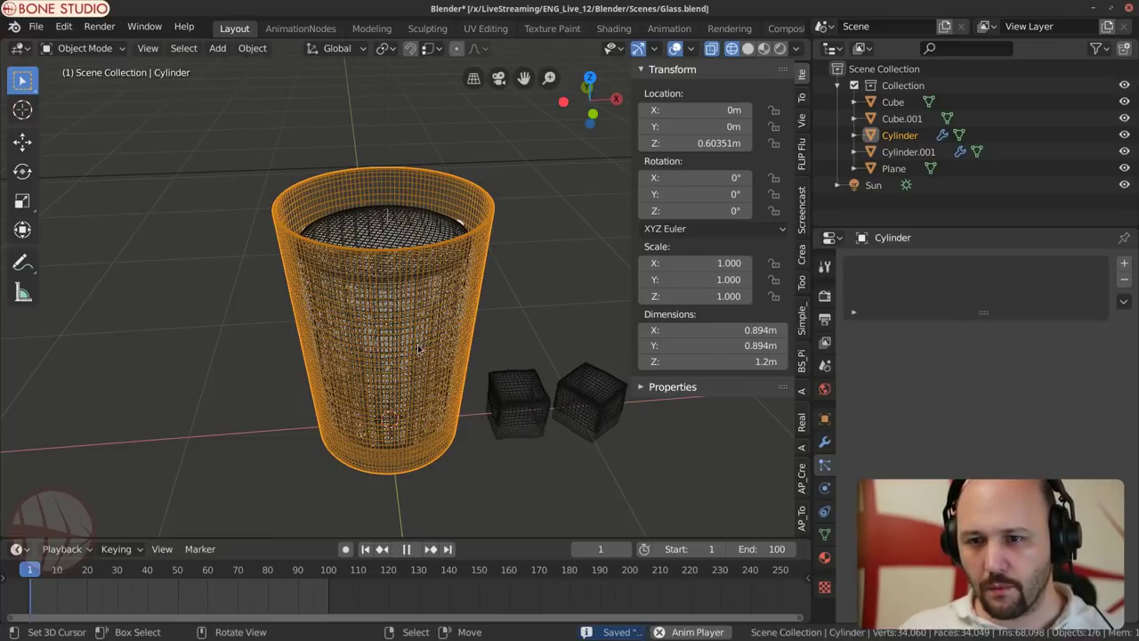
{"action": "key", "text": "Escape"}
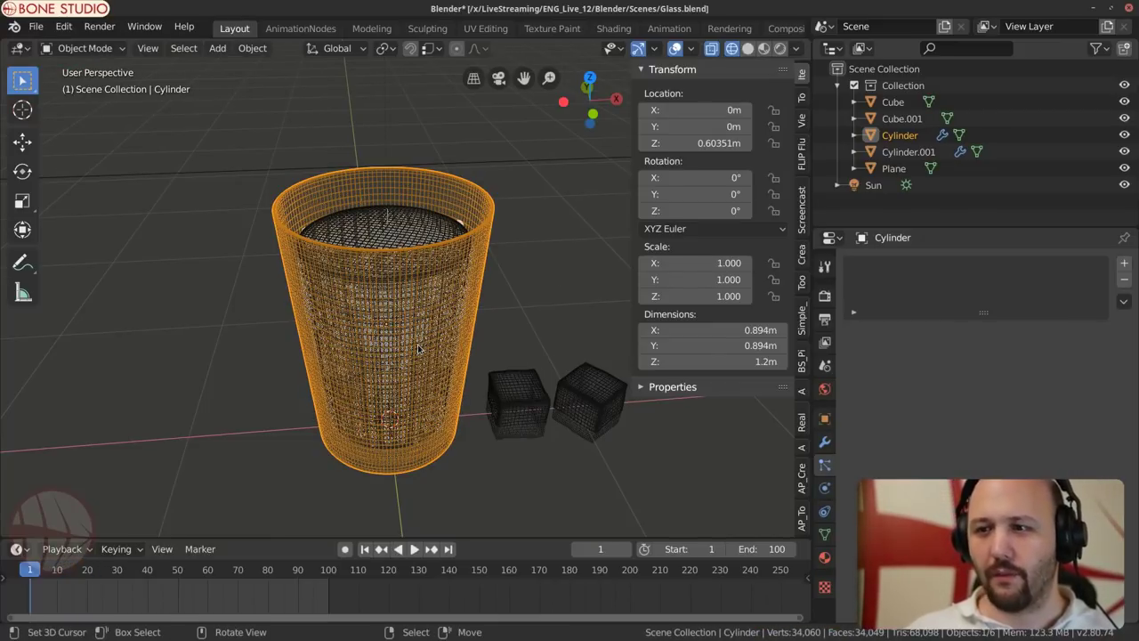
{"action": "mouse_move", "coordinate": [415, 330]}
{"action": "middle_mouse_down"}
{"action": "mouse_move", "coordinate": [418, 302]}
{"action": "mouse_move", "coordinate": [423, 320]}
{"action": "middle_mouse_up"}
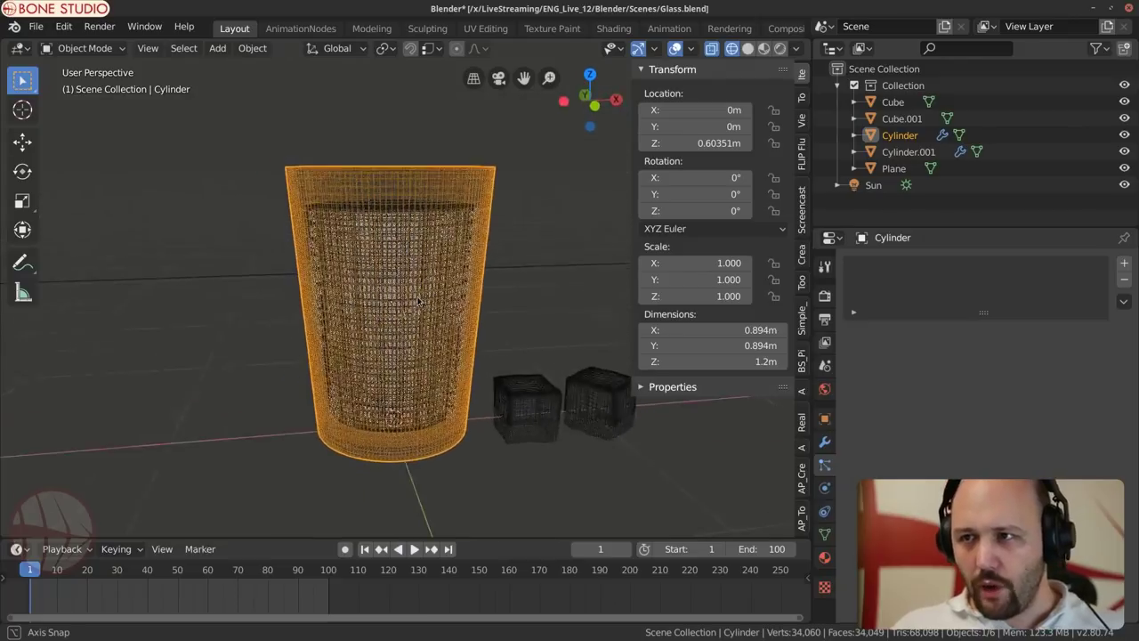
{"action": "key", "text": "space"}
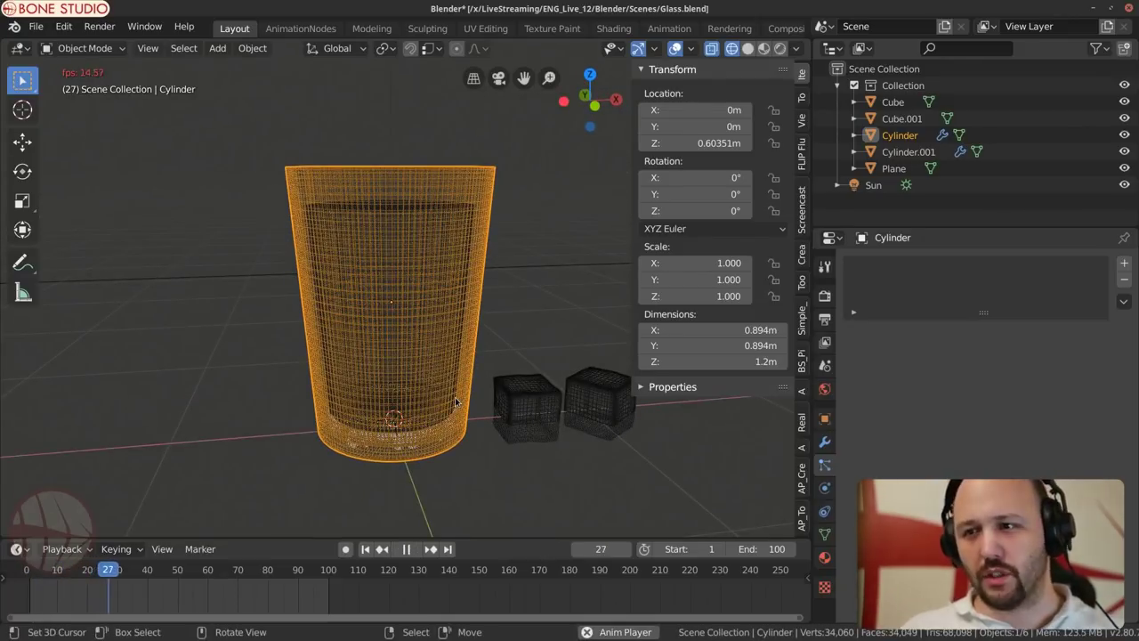
{"action": "key", "text": "Escape"}
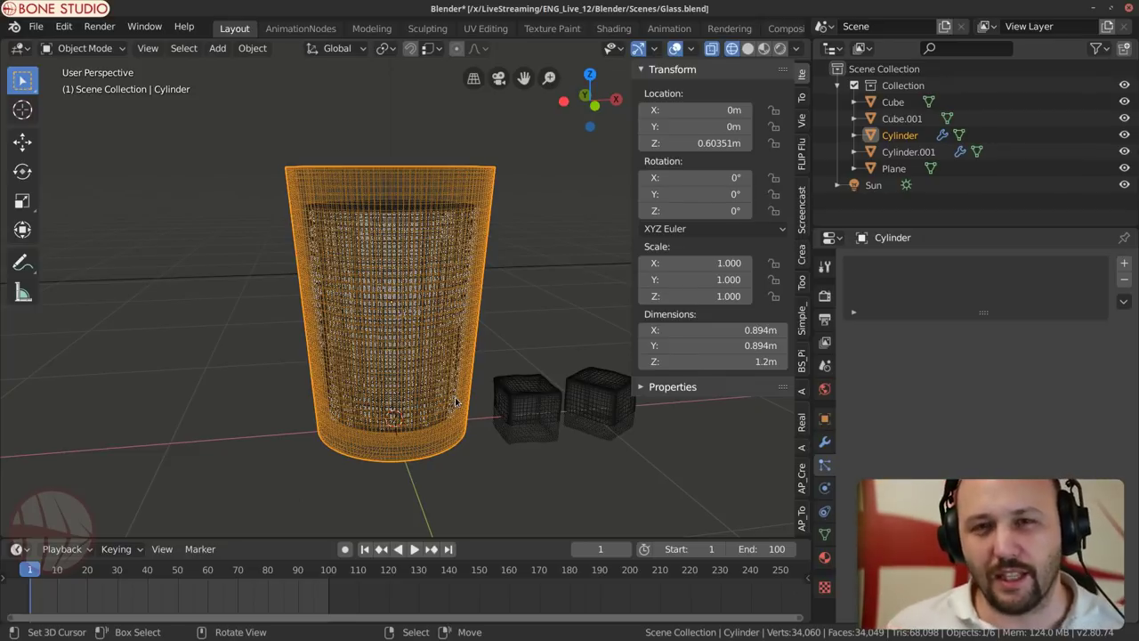
{"action": "key", "text": "space"}
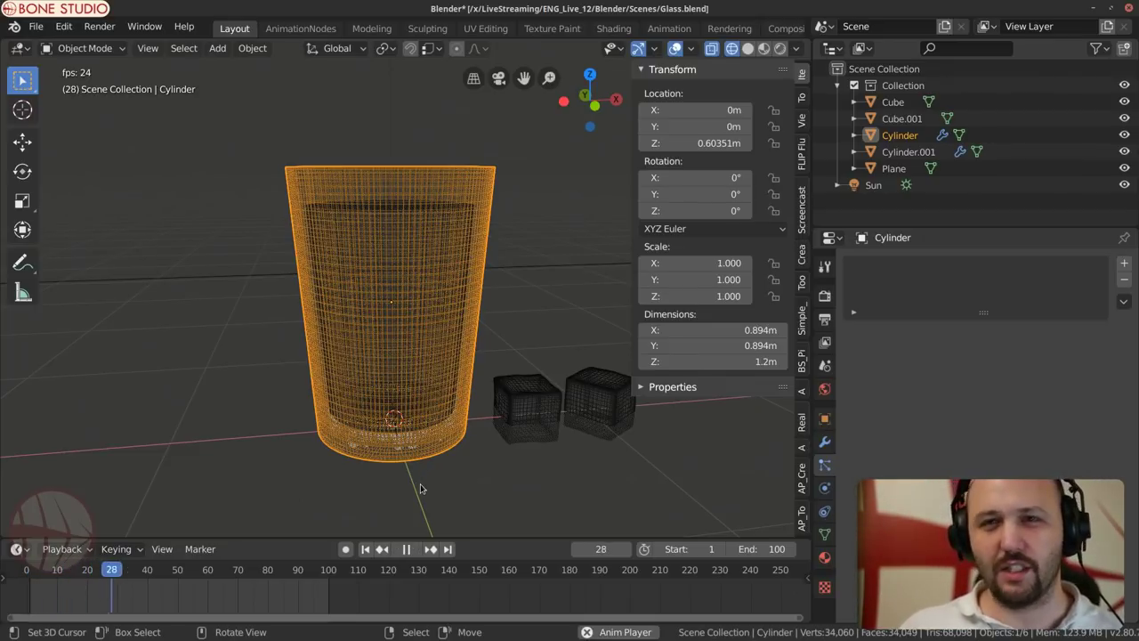
{"action": "key", "text": "space"}
Step: Hide the outer glass Cylinder from the Outliner
{"action": "scroll", "coordinate": [418, 309], "scroll_direction": "up", "scroll_amount": 3}
{"action": "left_click", "coordinate": [440, 207]}
{"action": "left_click", "coordinate": [466, 191]}
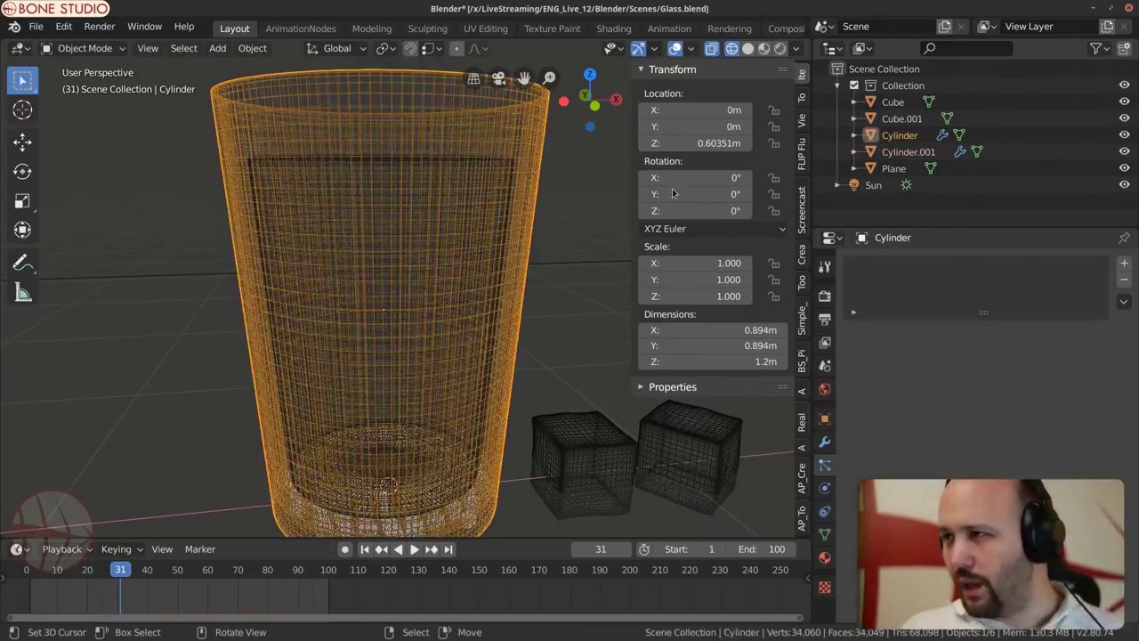
{"action": "left_click", "coordinate": [1124, 134]}
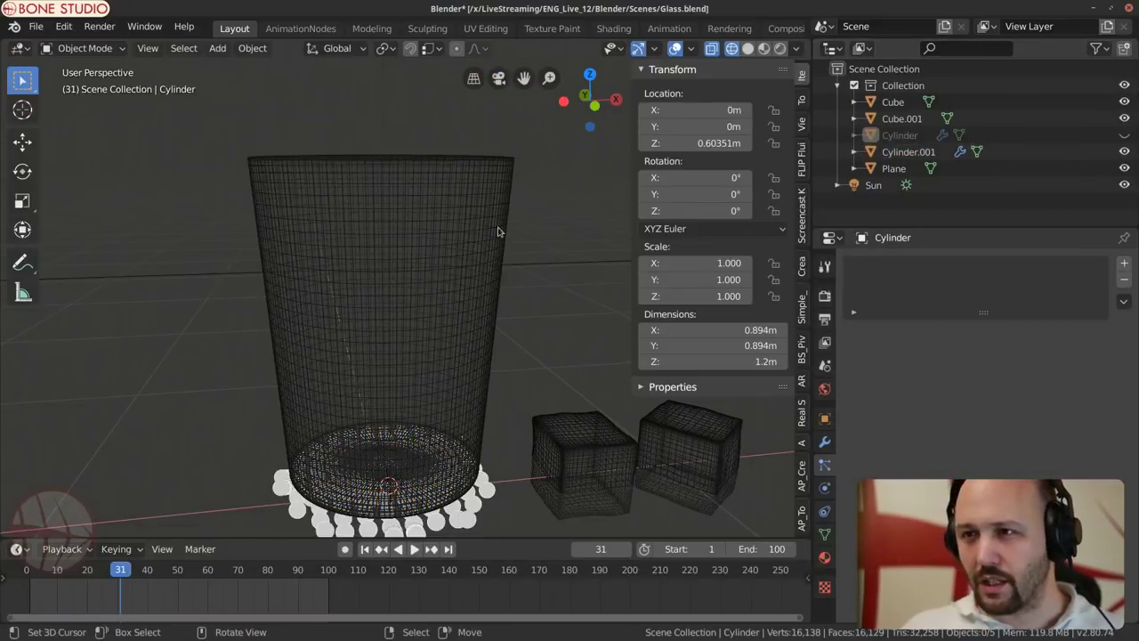
Step: Select Cylinder.001, toggle its visibility off and on, and show its Modifier Properties
{"action": "left_click", "coordinate": [450, 214]}
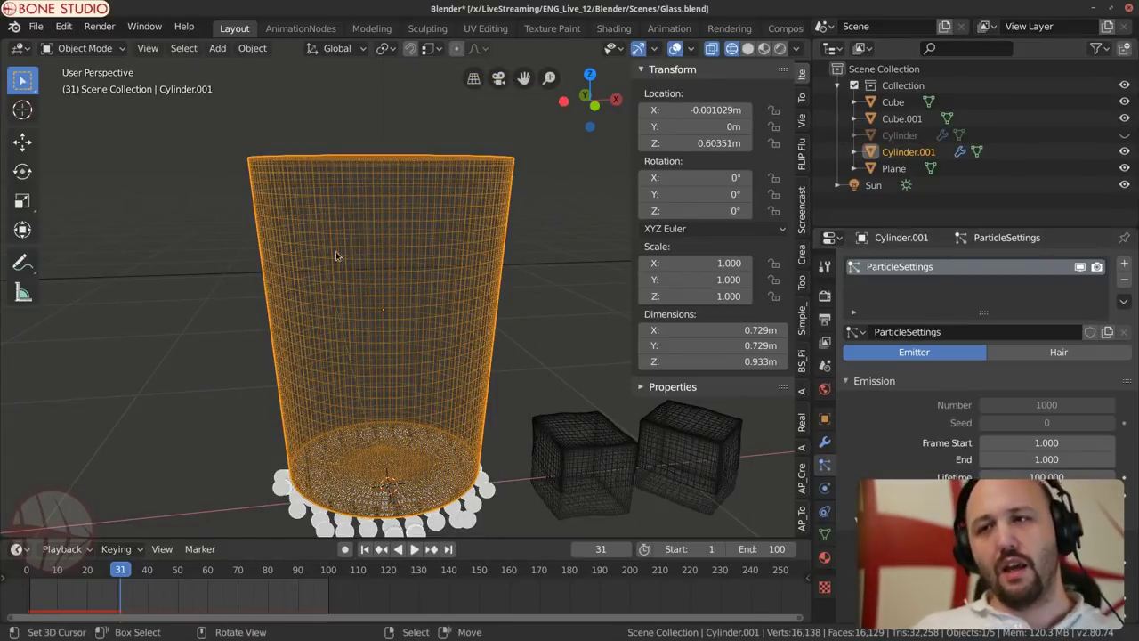
{"action": "left_click", "coordinate": [1124, 152]}
{"action": "left_click", "coordinate": [1123, 153]}
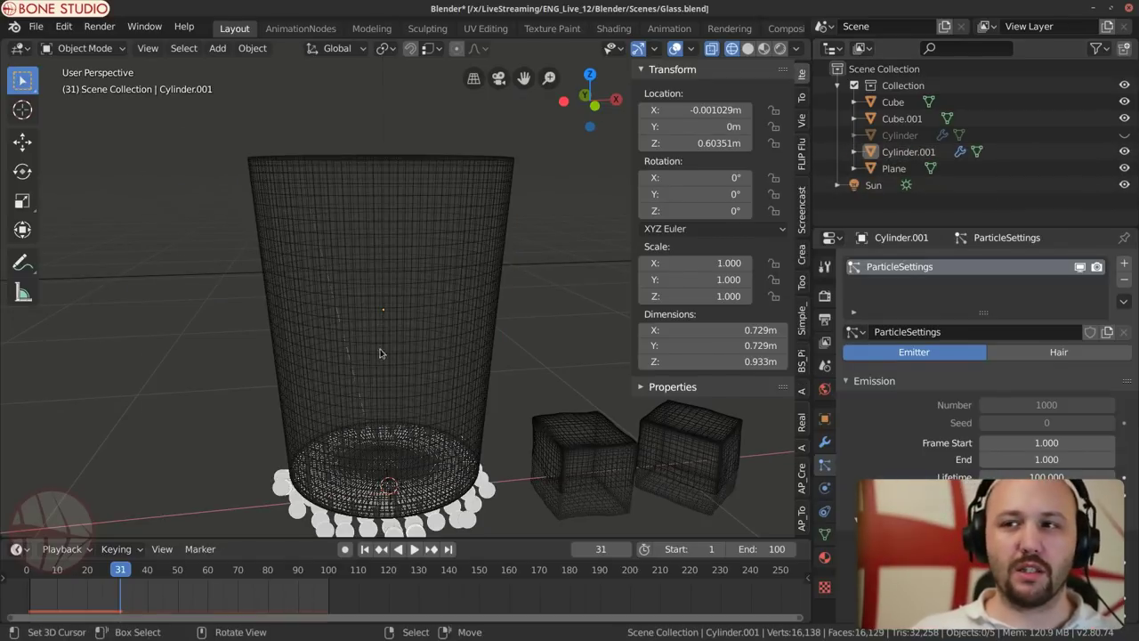
{"action": "left_click", "coordinate": [414, 249]}
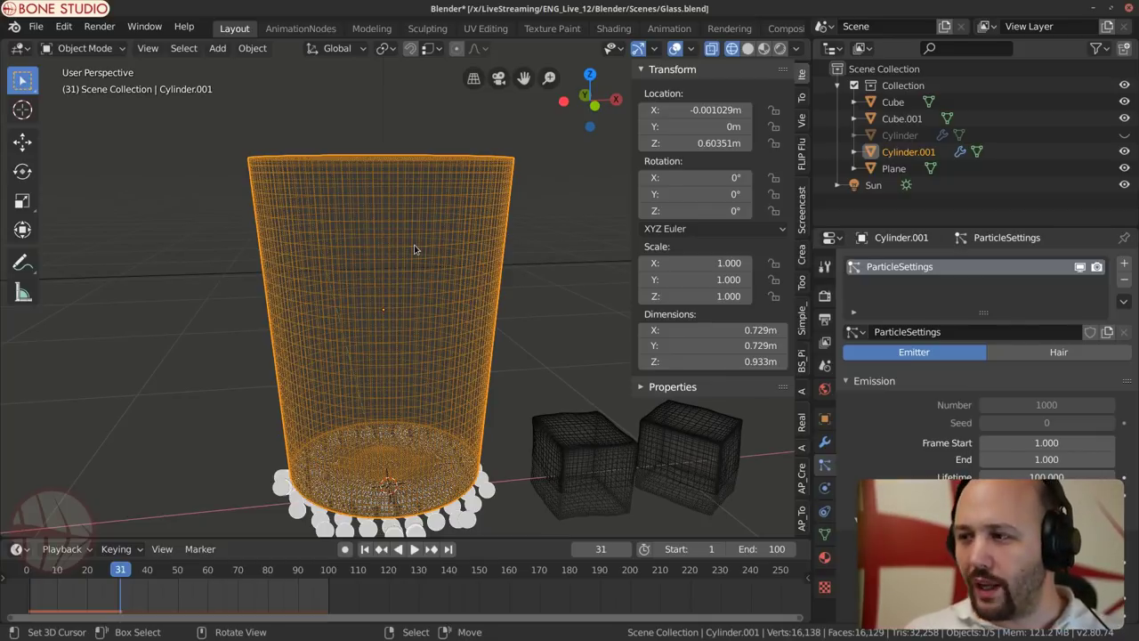
{"action": "left_click", "coordinate": [823, 442]}
Step: Add a Build modifier to Cylinder.001 and preview it, stopping at frame 33
{"action": "left_click", "coordinate": [923, 265]}
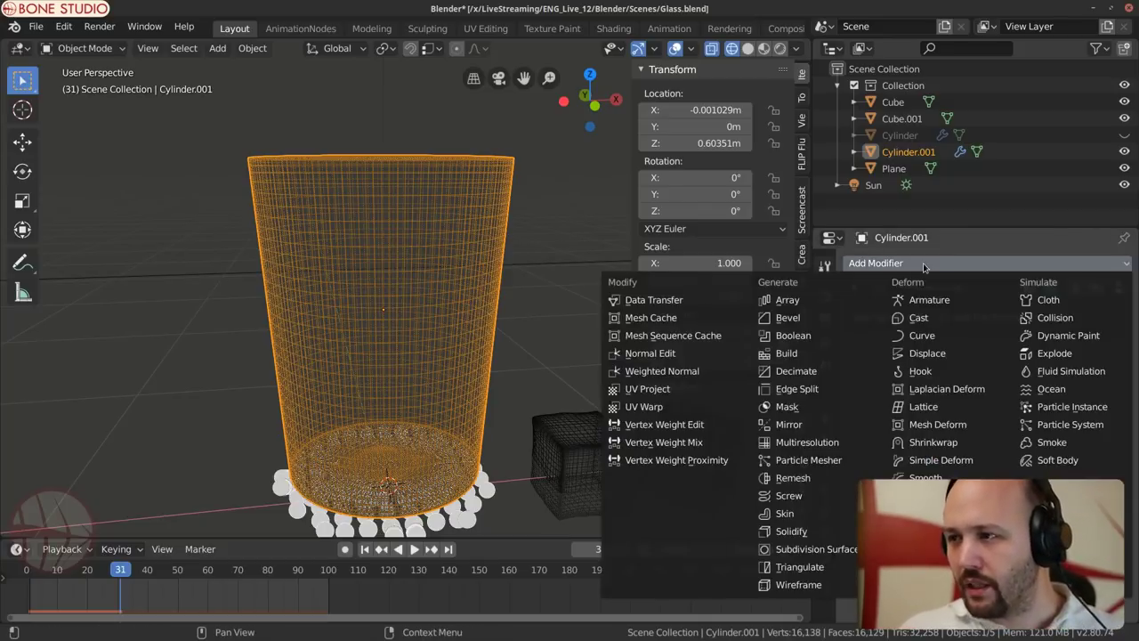
{"action": "left_click", "coordinate": [787, 354]}
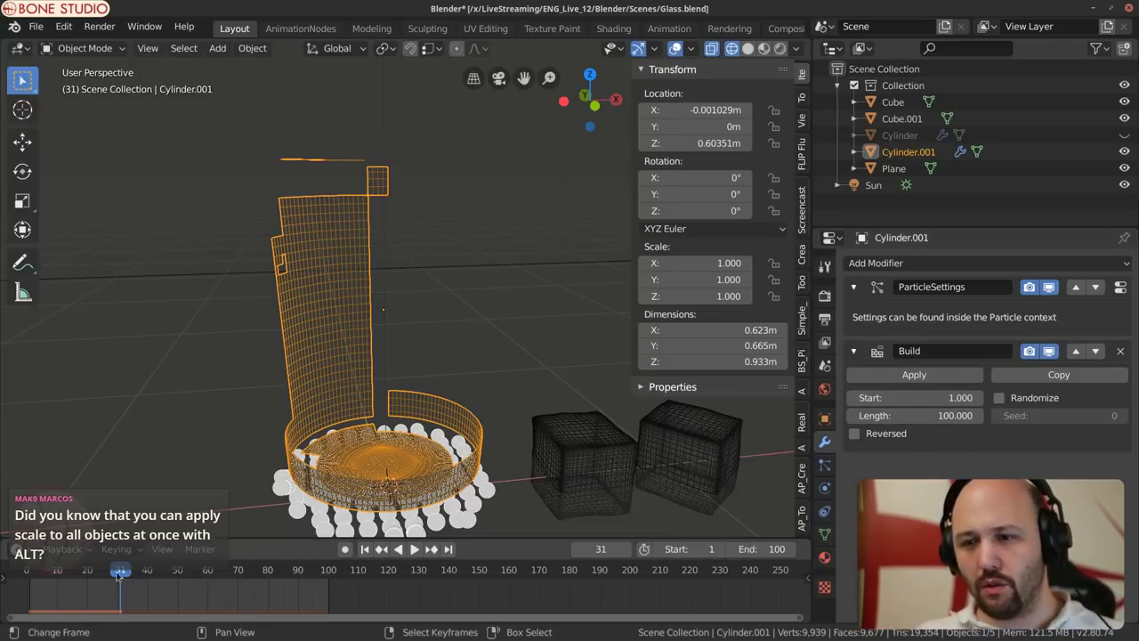
{"action": "key", "text": "shift+Left"}
{"action": "key", "text": "space"}
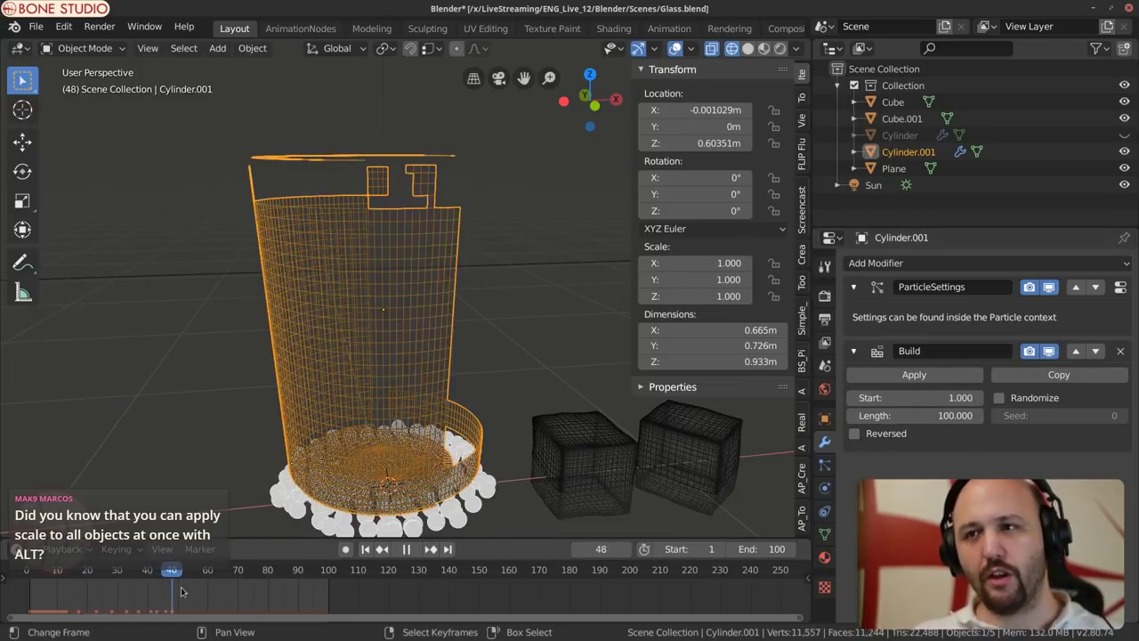
{"action": "key", "text": "space"}
{"action": "left_click", "coordinate": [128, 598]}
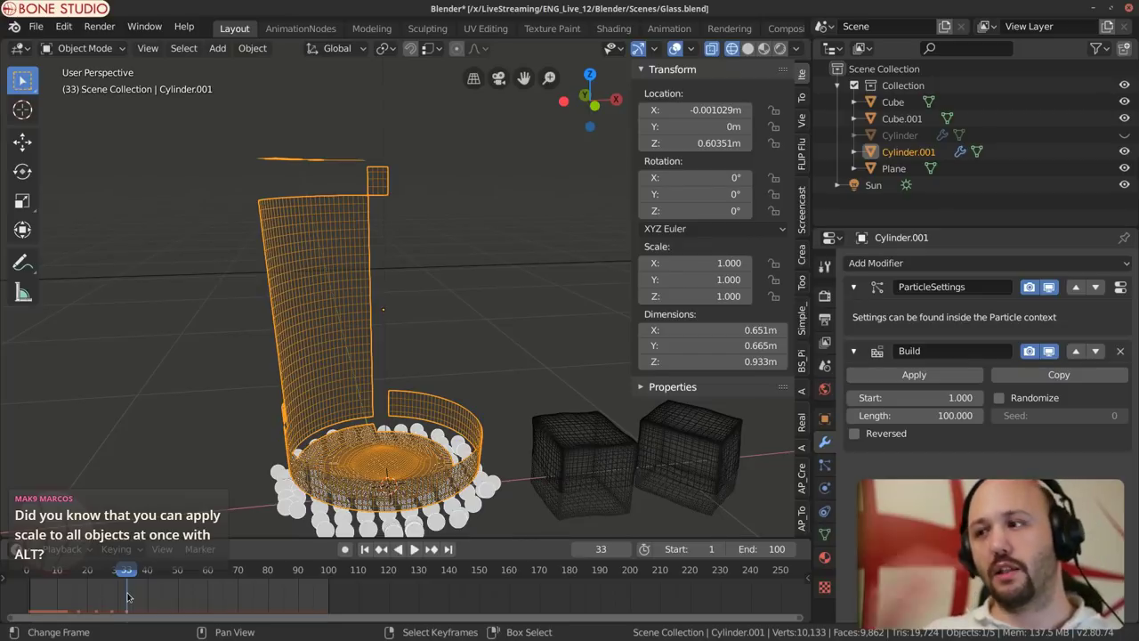
Step: Set the Build modifier's Start to 1000 and replay so only particles show
{"action": "left_click", "coordinate": [915, 401]}
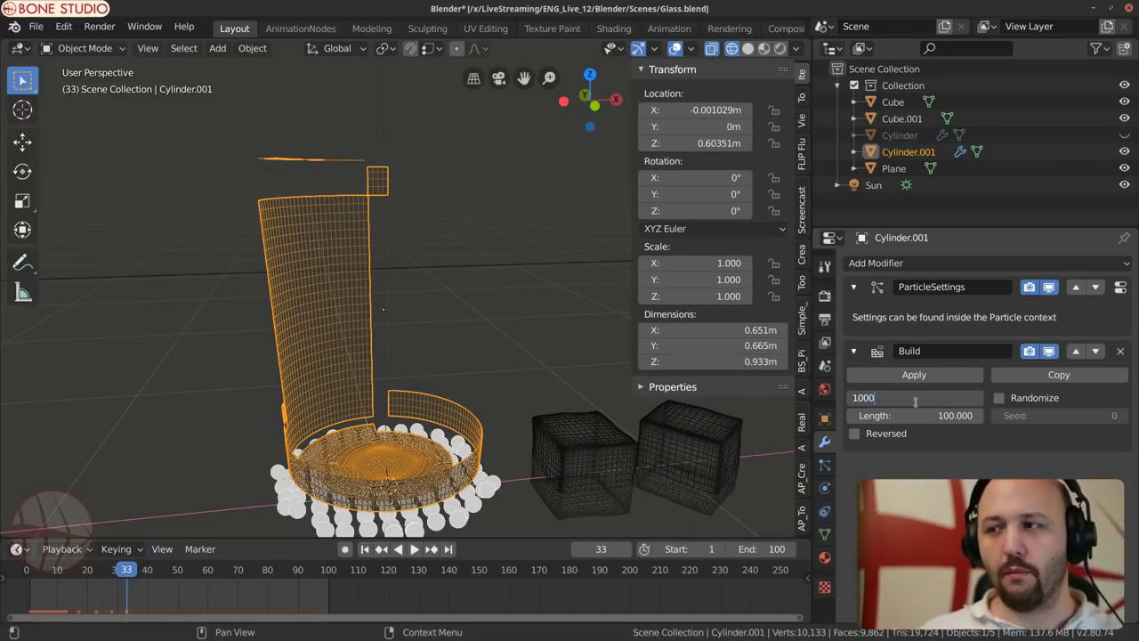
{"action": "key", "text": "Return"}
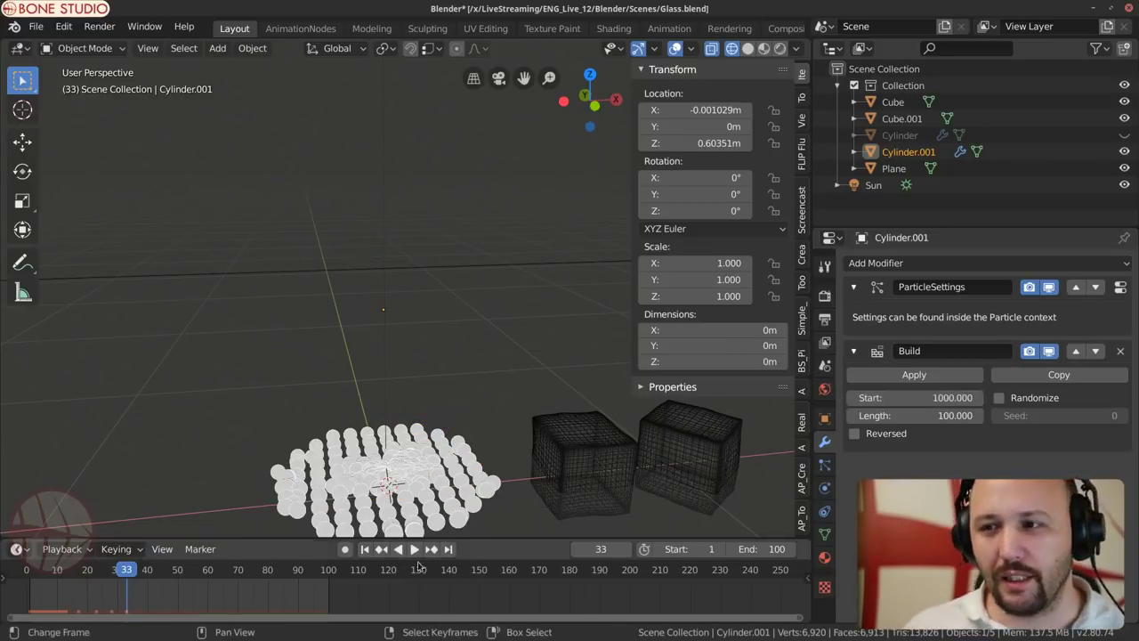
{"action": "key", "text": "shift+Left"}
{"action": "key", "text": "space"}
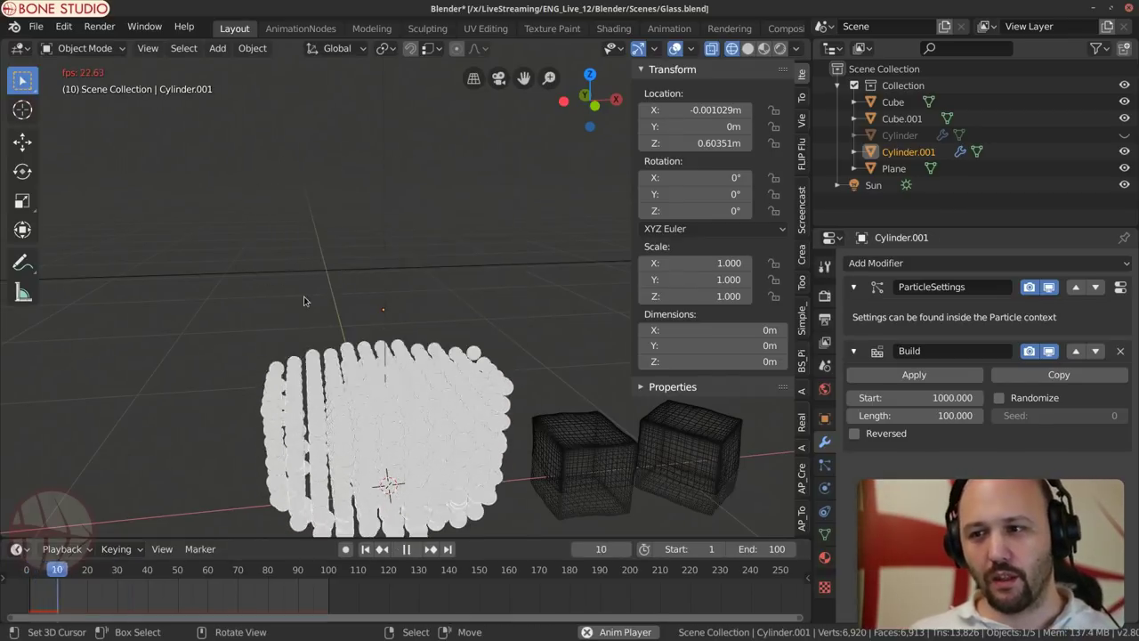
{"action": "middle_click_drag", "start_coordinate": [313, 338], "coordinate": [337, 339]}
{"action": "key", "text": "shift+Left"}
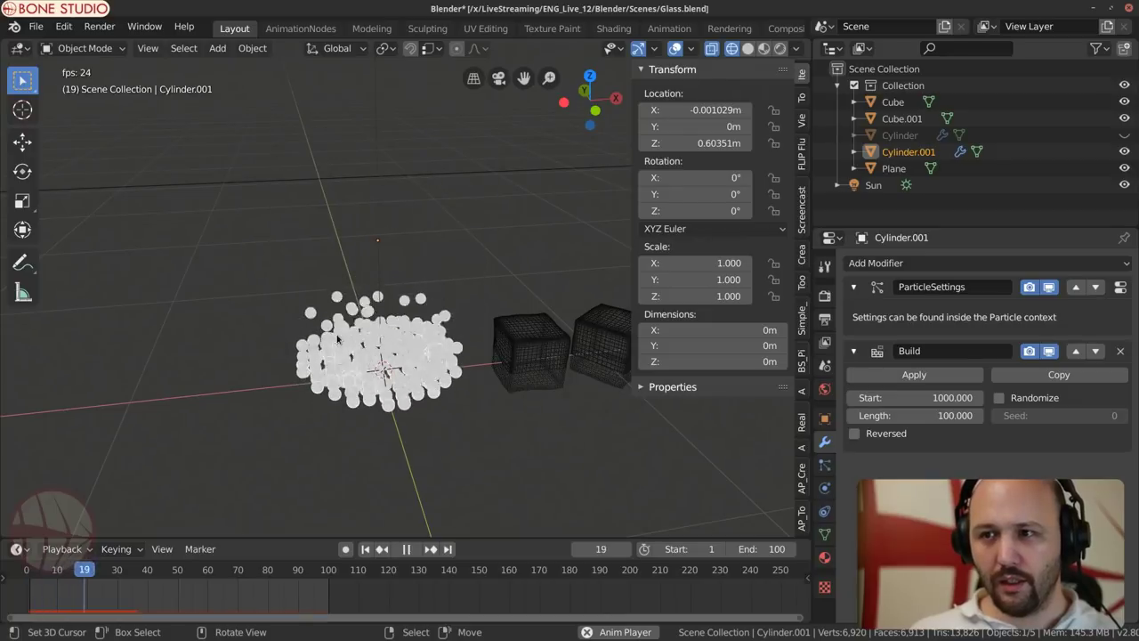
{"action": "key", "text": "space"}
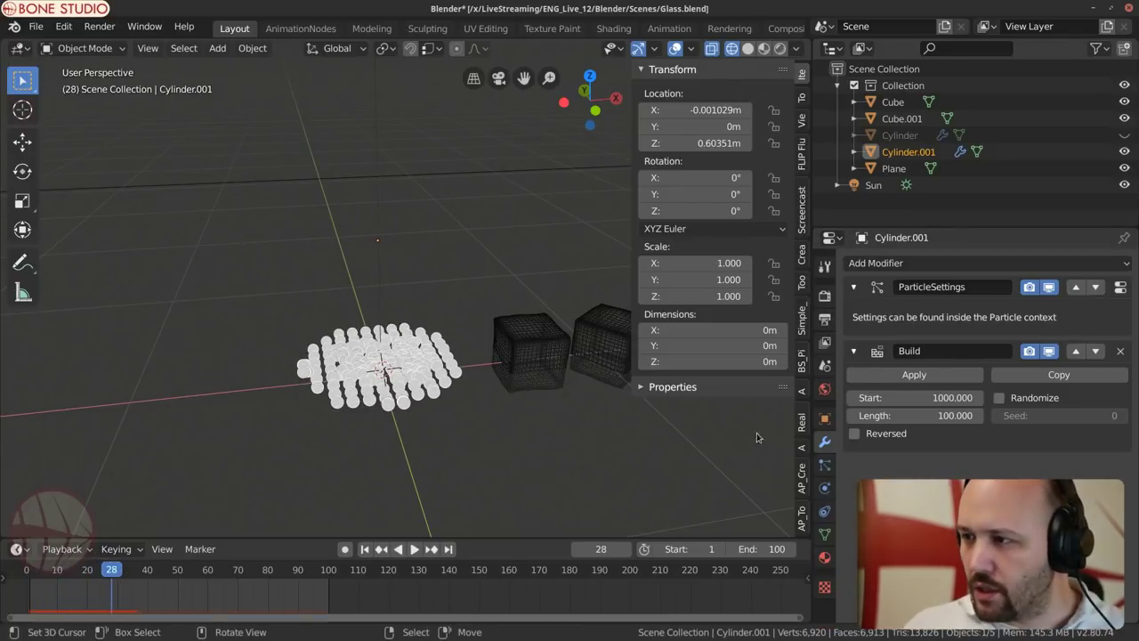
Step: Rename Cylinder.001 to 'Liquid' and Cylinder to 'Glass' in the Outliner
{"action": "double_click", "coordinate": [905, 153]}
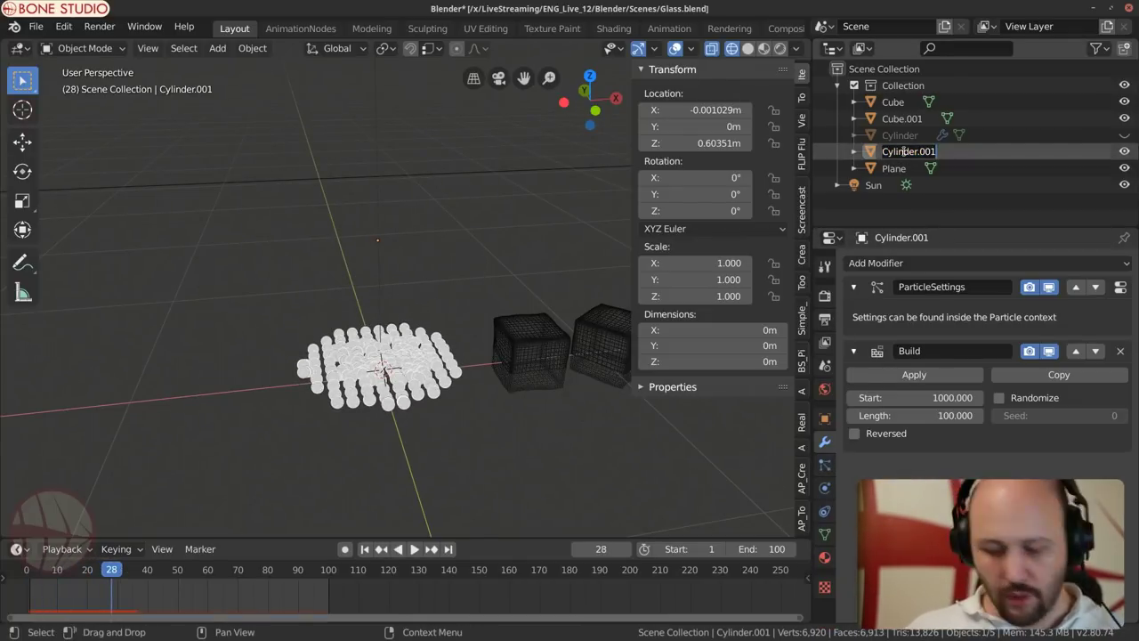
{"action": "type", "text": "Liquid"}
{"action": "key", "text": "Return"}
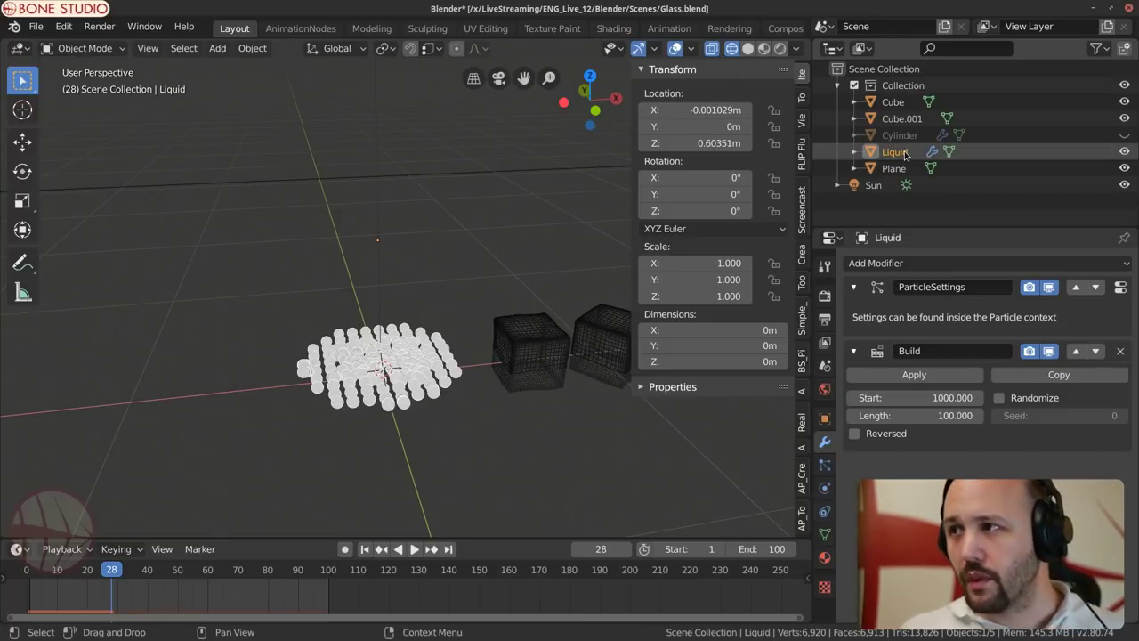
{"action": "left_click", "coordinate": [898, 135]}
{"action": "double_click", "coordinate": [899, 135]}
{"action": "type", "text": "Glass"}
{"action": "key", "text": "Return"}
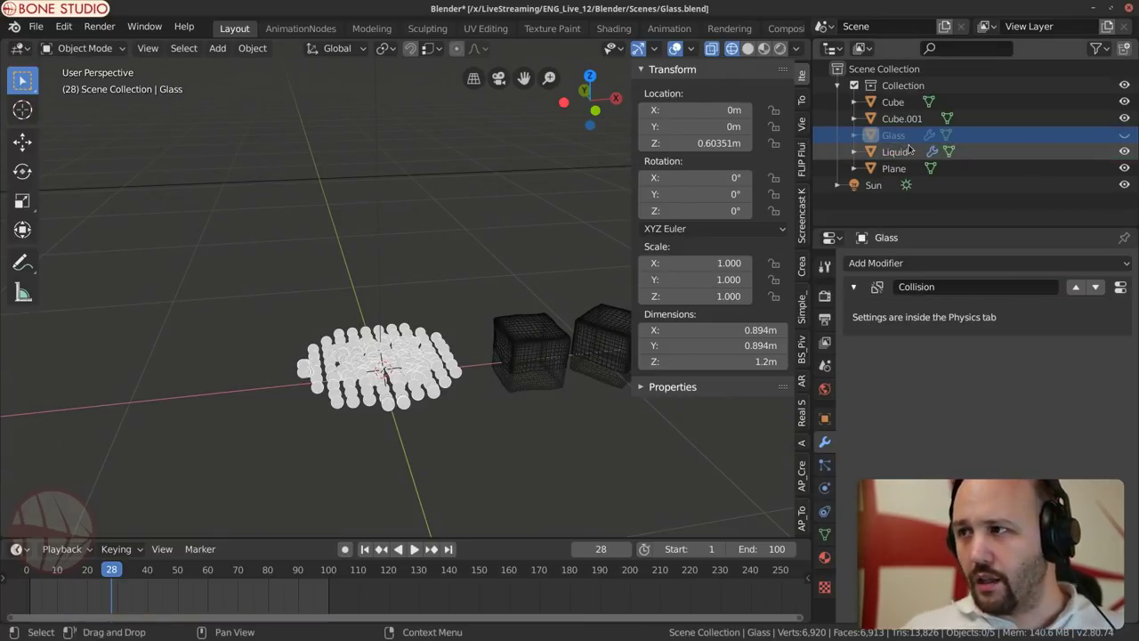
Step: Select Liquid and show its Particle Properties
{"action": "left_click", "coordinate": [894, 152]}
{"action": "left_click", "coordinate": [824, 465]}
{"action": "scroll", "coordinate": [932, 387], "scroll_direction": "down", "scroll_amount": 8}
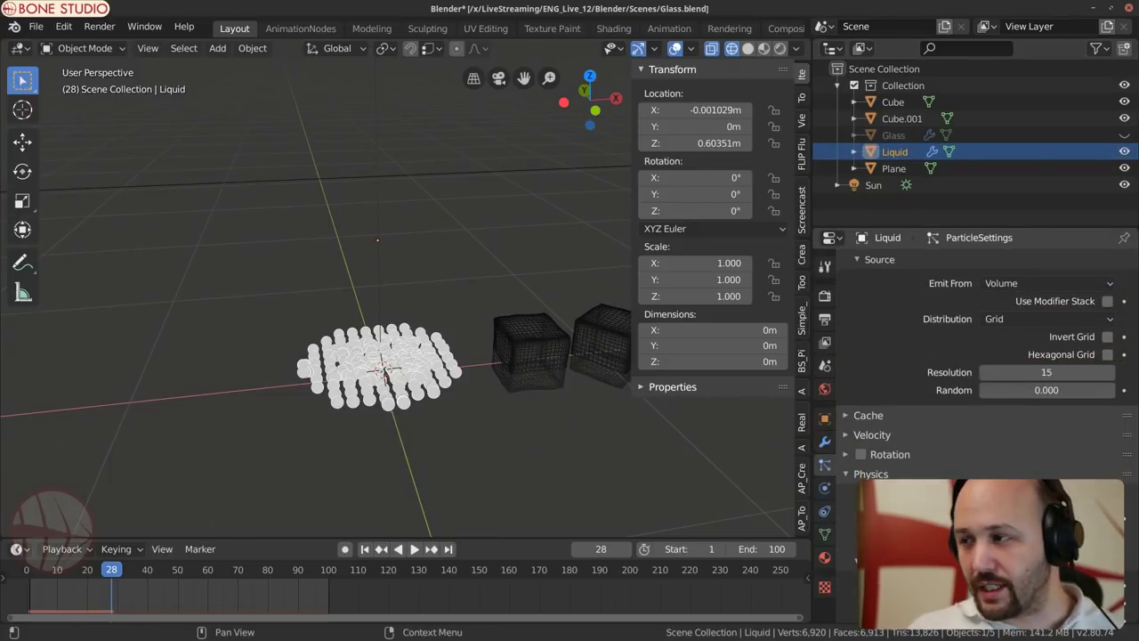
Step: Set the Liquid particles' Physics type to Fluid, play the simulation, then rewind to frame 1
{"action": "scroll", "coordinate": [1046, 336], "scroll_direction": "down", "scroll_amount": 5}
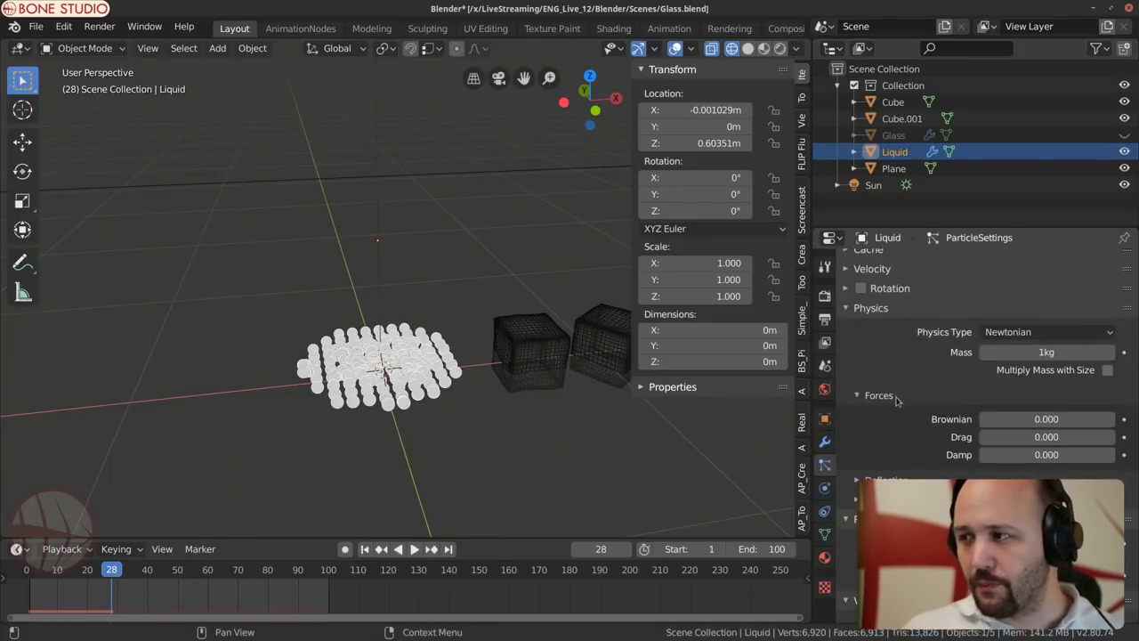
{"action": "left_click", "coordinate": [1046, 332]}
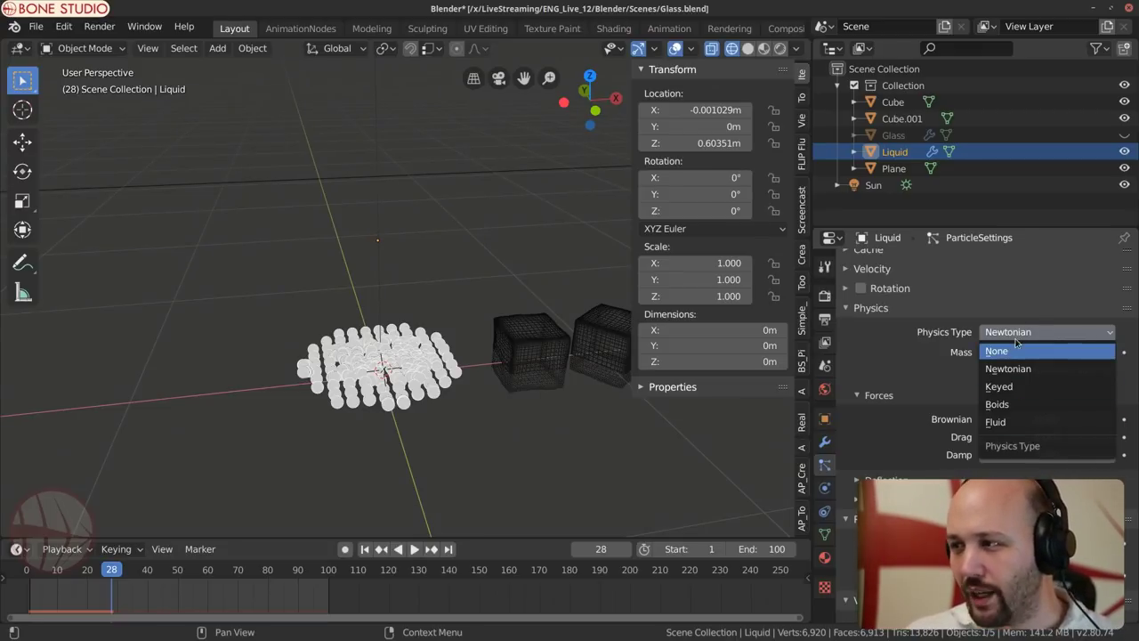
{"action": "left_click", "coordinate": [994, 421]}
{"action": "middle_click_drag", "start_coordinate": [463, 329], "coordinate": [425, 381]}
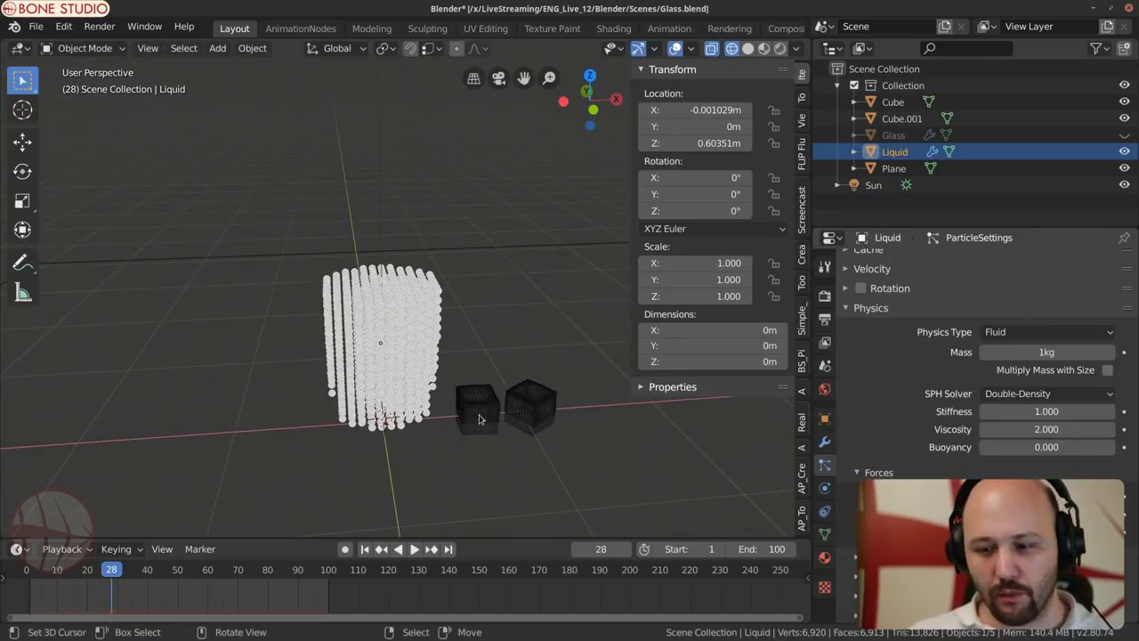
{"action": "key", "text": "space"}
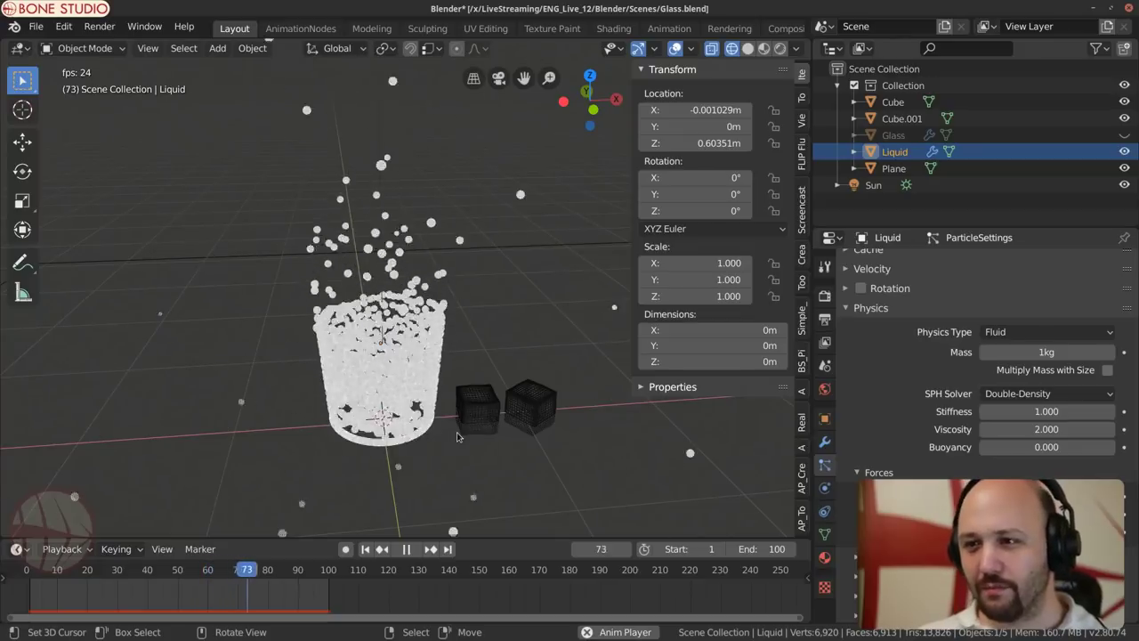
{"action": "key", "text": "Escape"}
{"action": "key", "text": "shift+Left"}
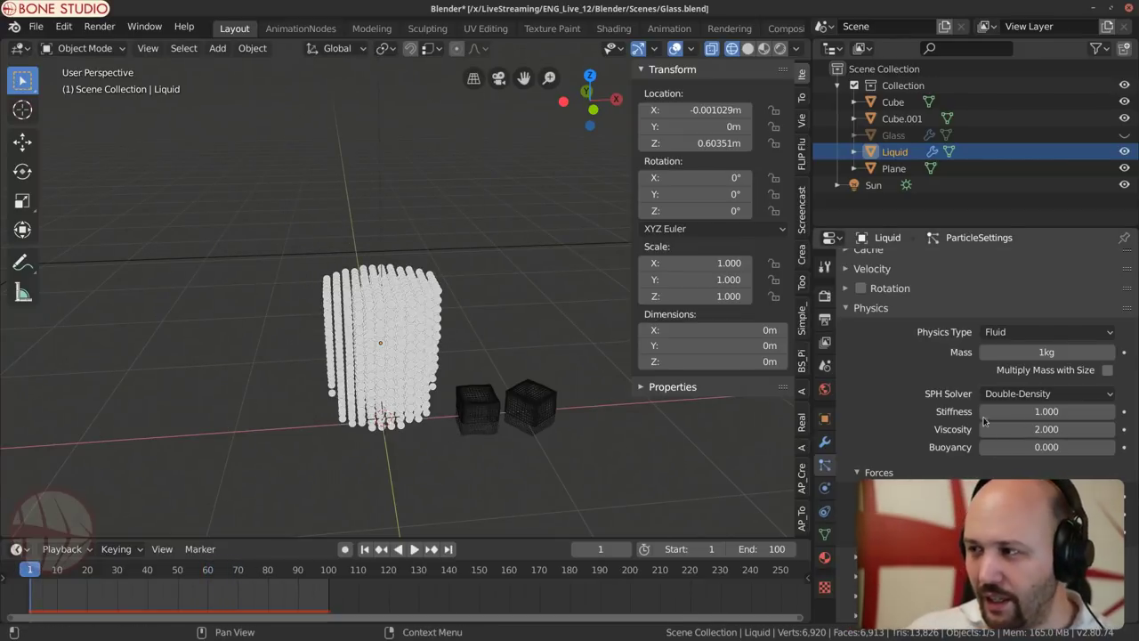
{"action": "scroll", "coordinate": [928, 421], "scroll_direction": "down", "scroll_amount": 3}
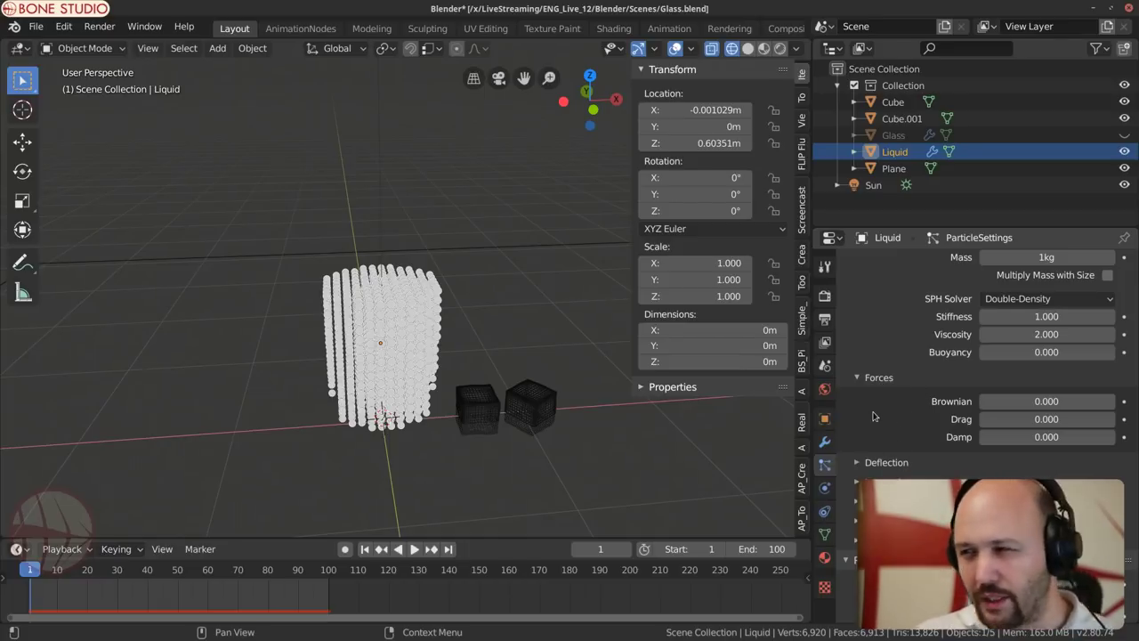
{"action": "scroll", "coordinate": [873, 415], "scroll_direction": "down", "scroll_amount": 3}
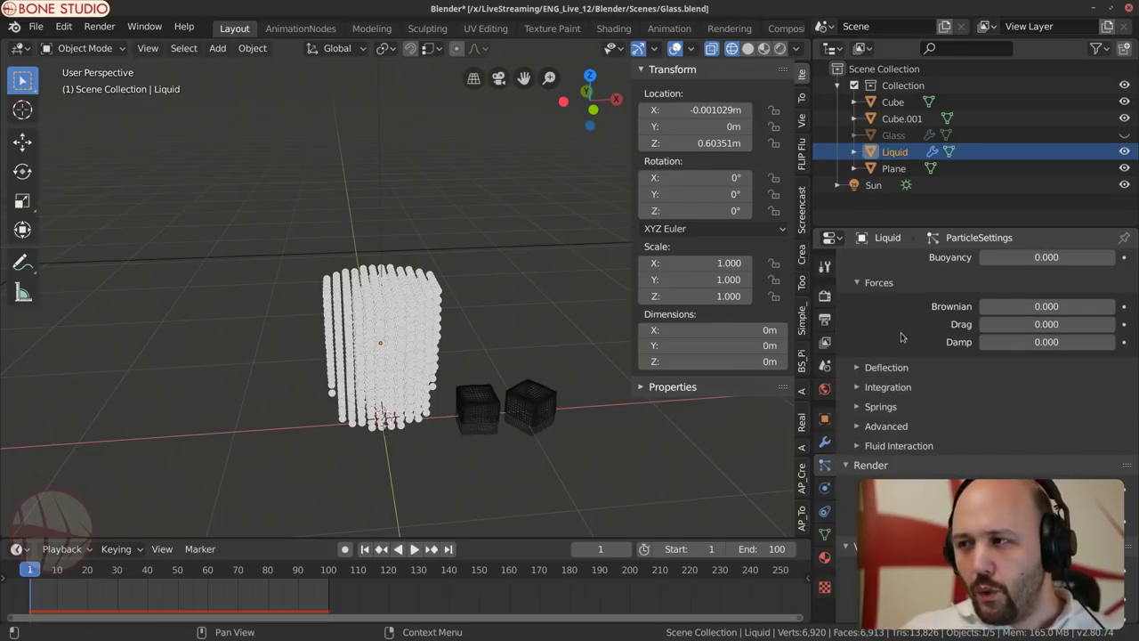
Step: Switch the Liquid particles' integration method to Verlet
{"action": "scroll", "coordinate": [913, 441], "scroll_direction": "down", "scroll_amount": 2}
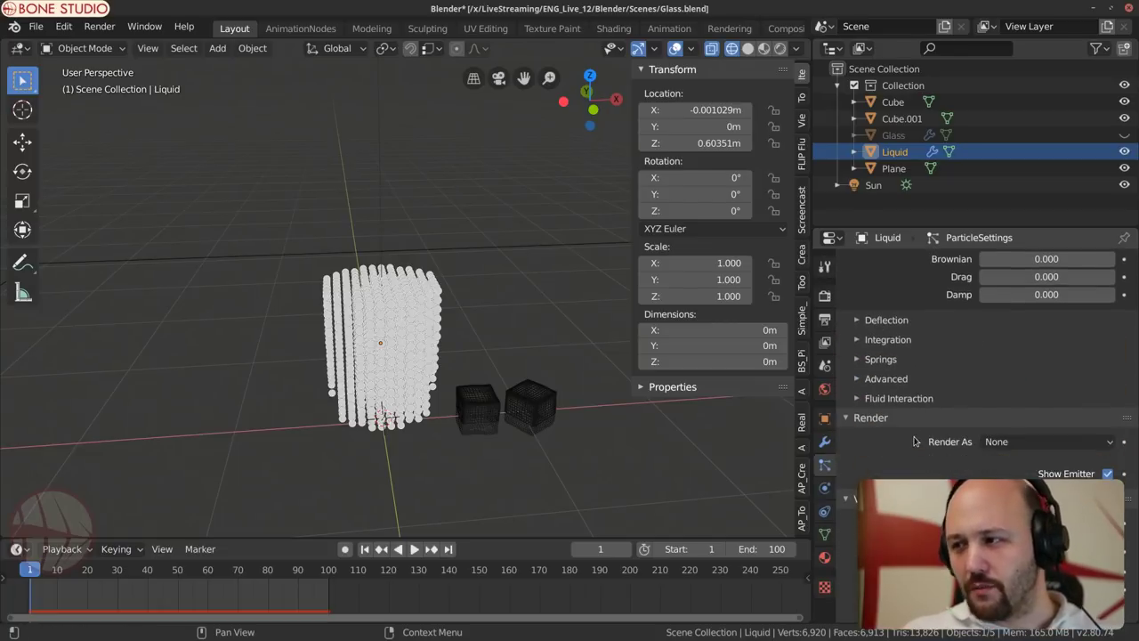
{"action": "left_click", "coordinate": [904, 398]}
{"action": "left_click", "coordinate": [901, 399]}
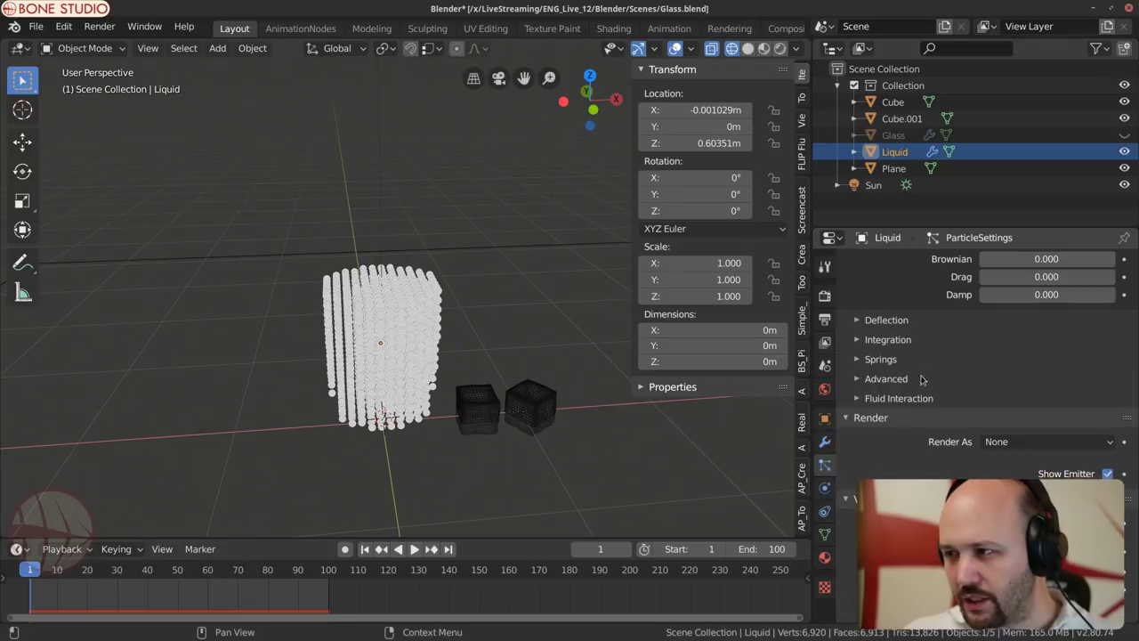
{"action": "left_click", "coordinate": [874, 343]}
{"action": "left_click", "coordinate": [875, 345]}
{"action": "left_click", "coordinate": [874, 343]}
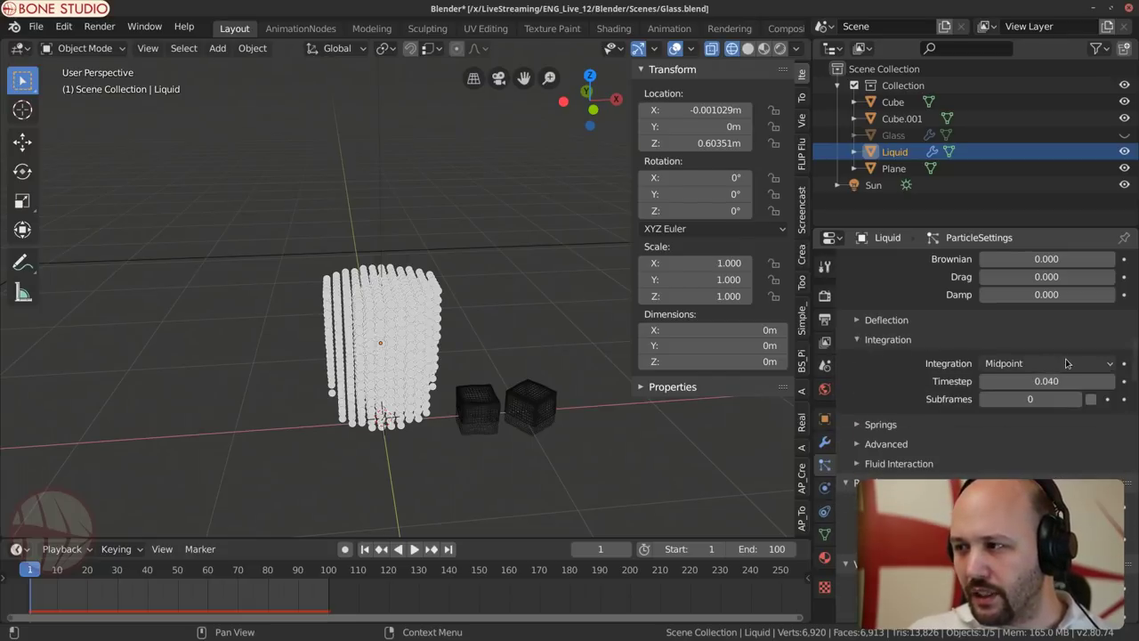
{"action": "left_click", "coordinate": [1009, 363]}
{"action": "left_click", "coordinate": [1008, 402]}
Step: Play the Verlet simulation, then replay it from the start with Subframes raised to 4
{"action": "key", "text": "space"}
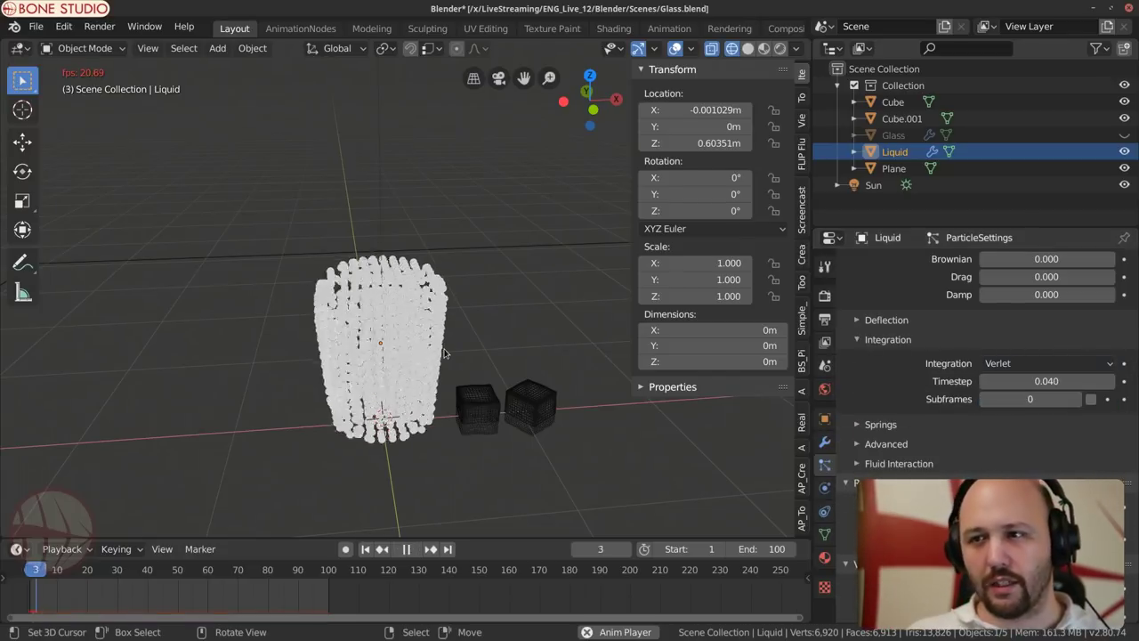
{"action": "key", "text": "space"}
{"action": "left_click_drag", "start_coordinate": [996, 399], "coordinate": [1015, 405]}
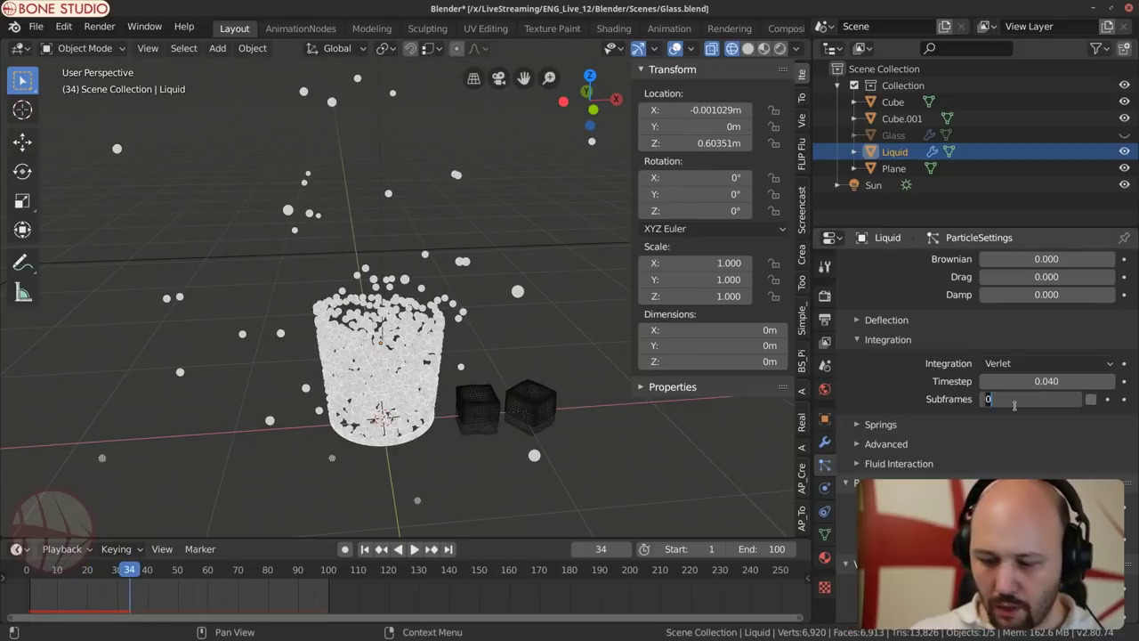
{"action": "key", "text": "shift+Left"}
{"action": "key", "text": "space"}
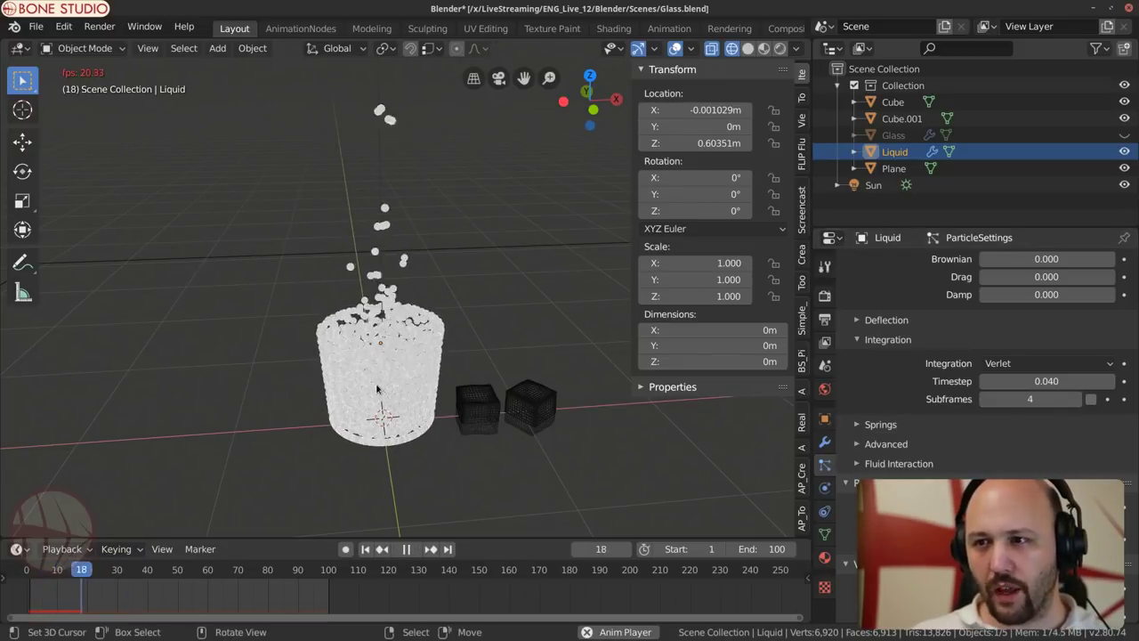
{"action": "scroll", "coordinate": [364, 403], "scroll_direction": "up", "scroll_amount": 2}
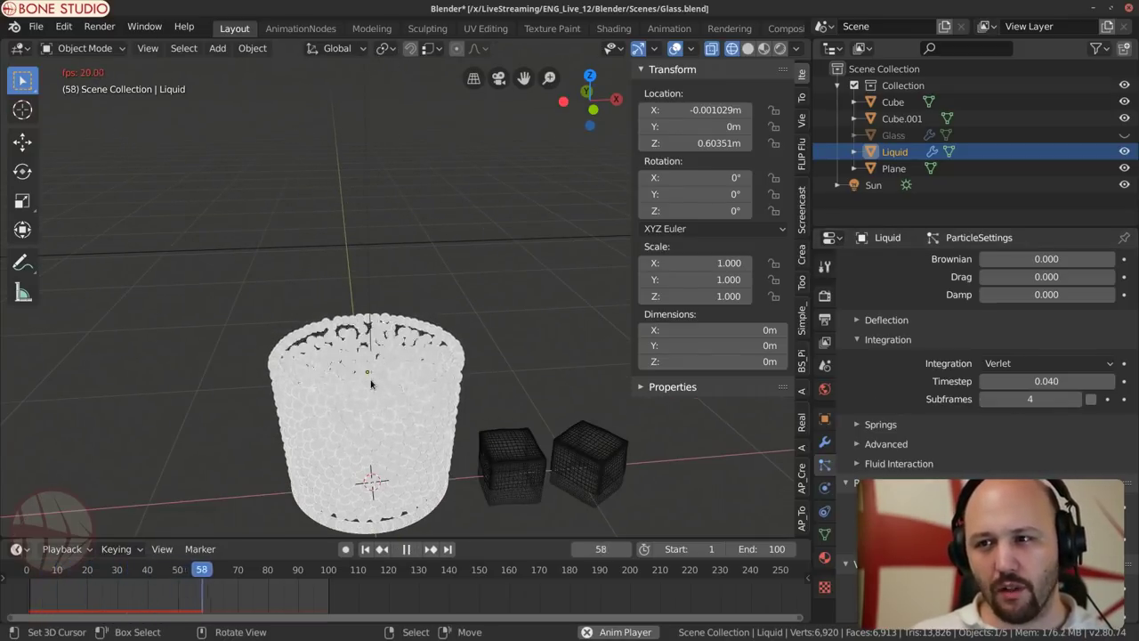
{"action": "scroll", "coordinate": [419, 357], "scroll_direction": "up", "scroll_amount": 2}
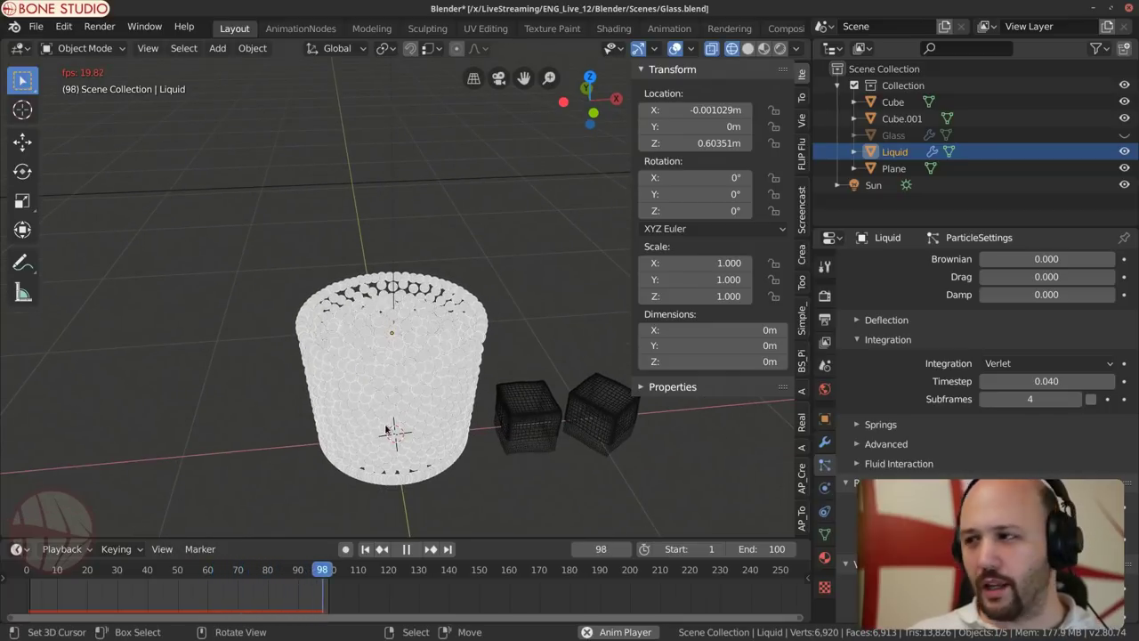
{"action": "key", "text": "space"}
Step: Set the Integration Subframes back to 0
{"action": "scroll", "coordinate": [885, 460], "scroll_direction": "up", "scroll_amount": 3}
{"action": "scroll", "coordinate": [885, 460], "scroll_direction": "down", "scroll_amount": 2}
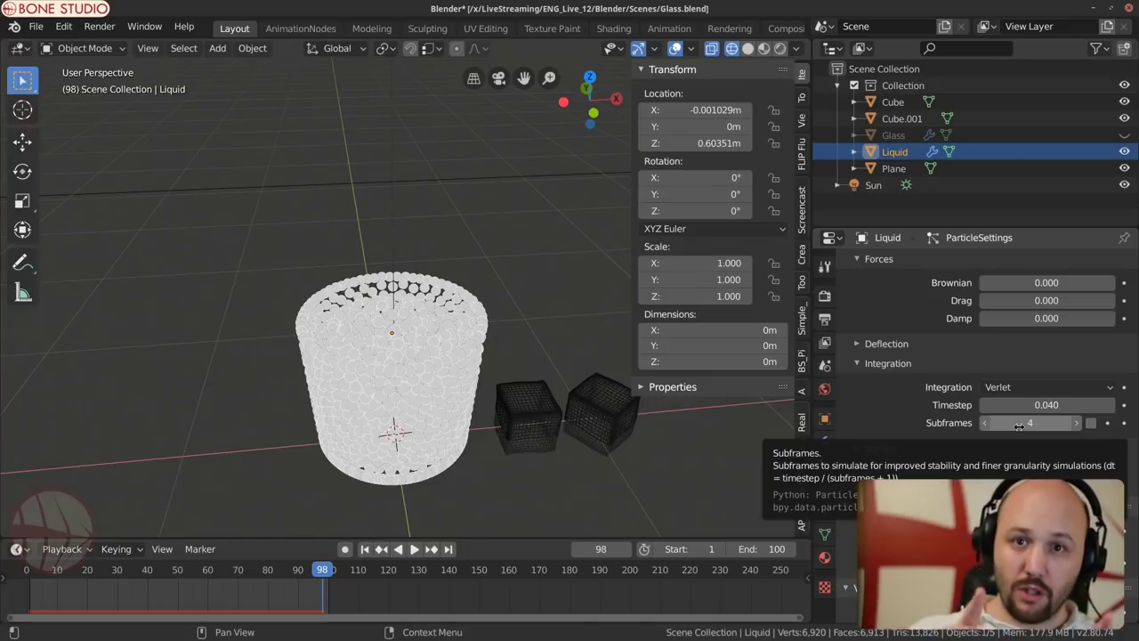
{"action": "left_click", "coordinate": [1019, 424]}
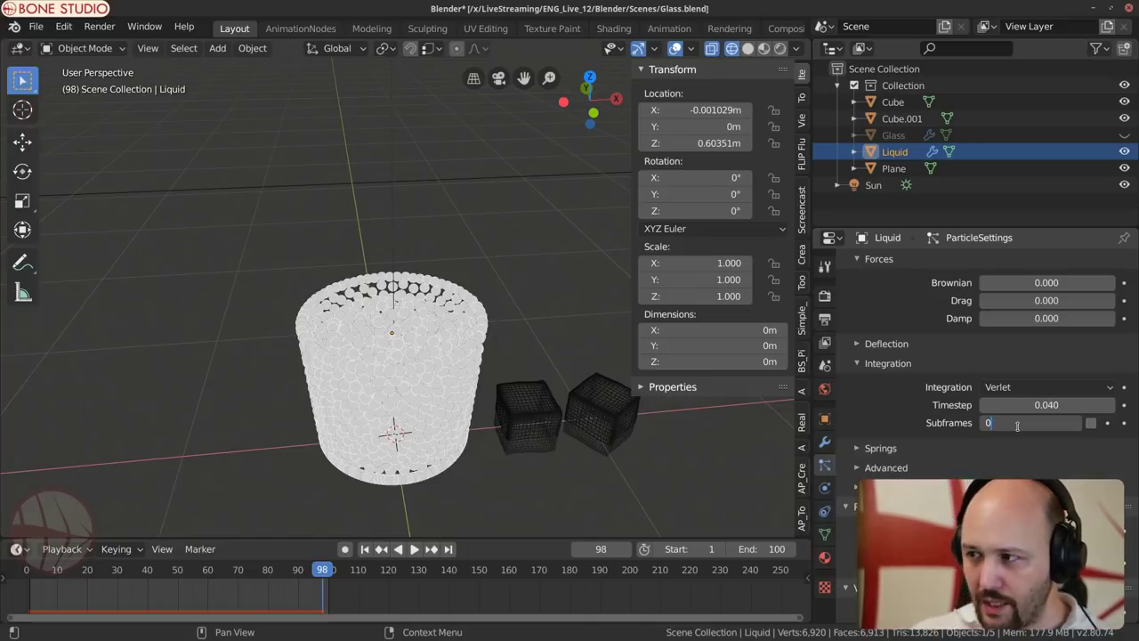
{"action": "type", "text": "0"}
{"action": "key", "text": "Return"}
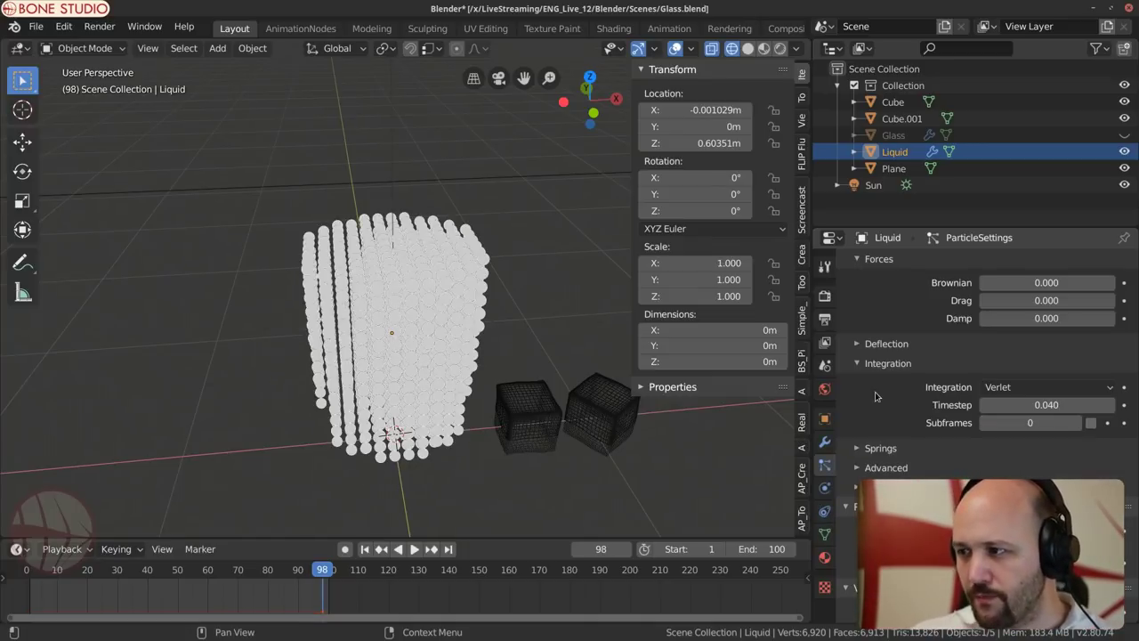
Step: Play the simulation from frame 1 to check the velocity-coloured particles, then stop back at frame 1
{"action": "scroll", "coordinate": [876, 396], "scroll_direction": "up", "scroll_amount": 2}
{"action": "scroll", "coordinate": [880, 397], "scroll_direction": "down", "scroll_amount": 2}
{"action": "scroll", "coordinate": [912, 402], "scroll_direction": "up", "scroll_amount": 3}
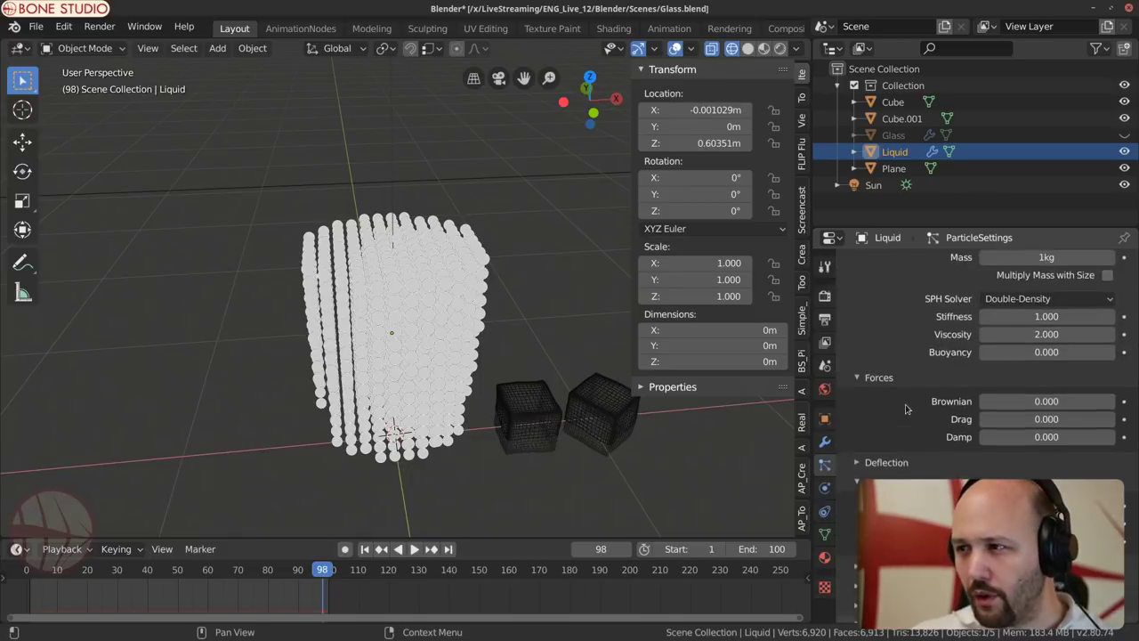
{"action": "scroll", "coordinate": [912, 427], "scroll_direction": "up", "scroll_amount": 4}
{"action": "scroll", "coordinate": [912, 414], "scroll_direction": "up", "scroll_amount": 6}
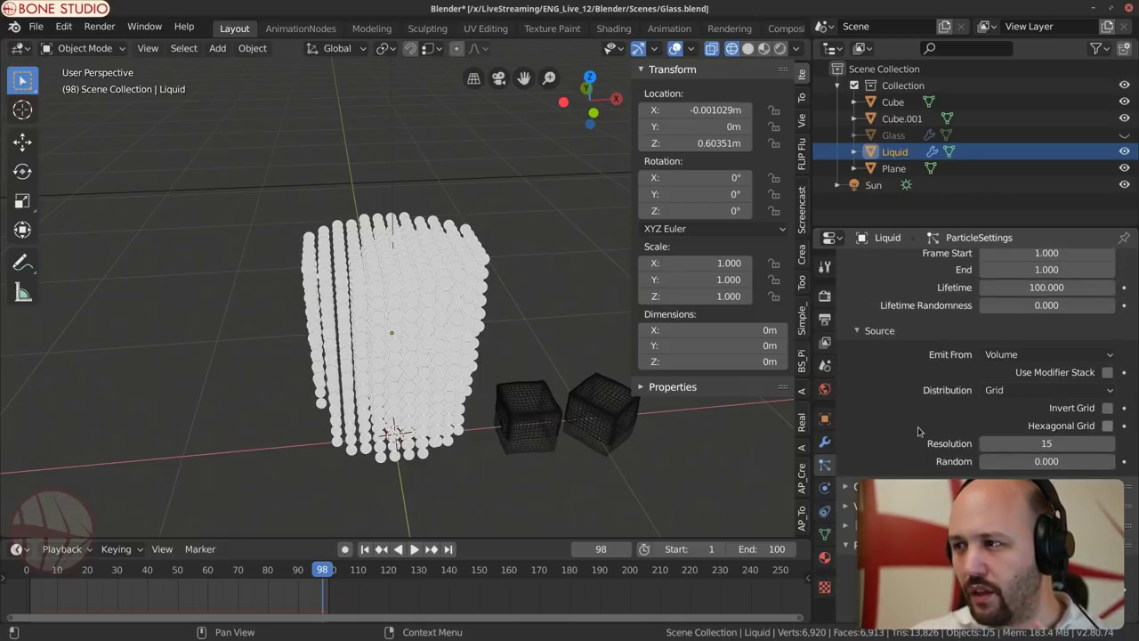
{"action": "scroll", "coordinate": [911, 420], "scroll_direction": "up", "scroll_amount": 3}
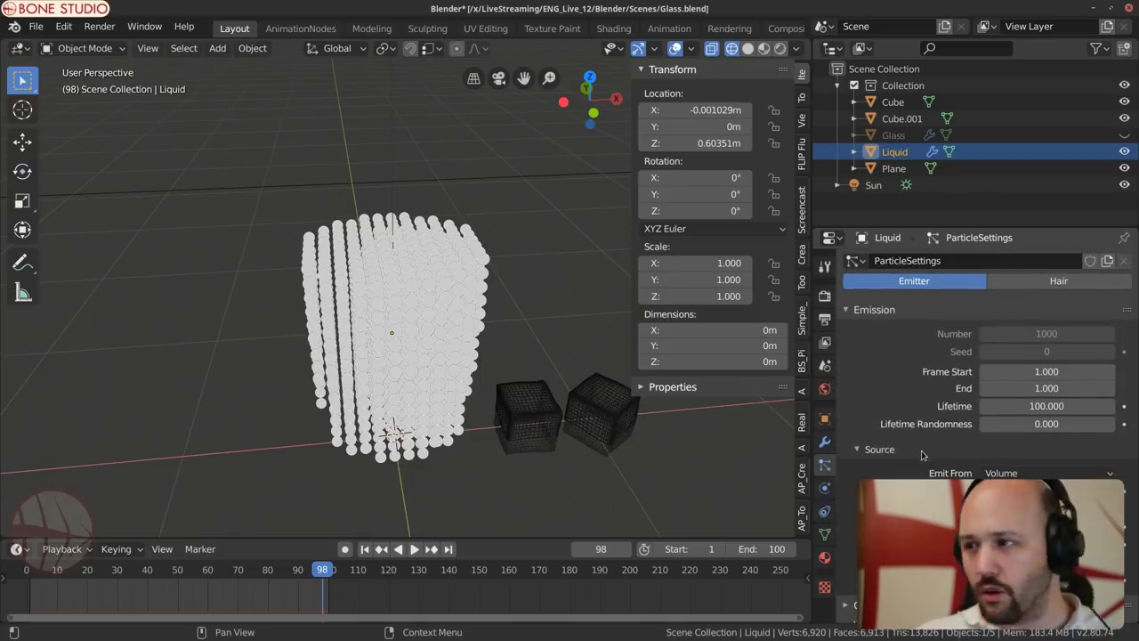
{"action": "scroll", "coordinate": [922, 455], "scroll_direction": "down", "scroll_amount": 10}
{"action": "scroll", "coordinate": [883, 422], "scroll_direction": "down", "scroll_amount": 2}
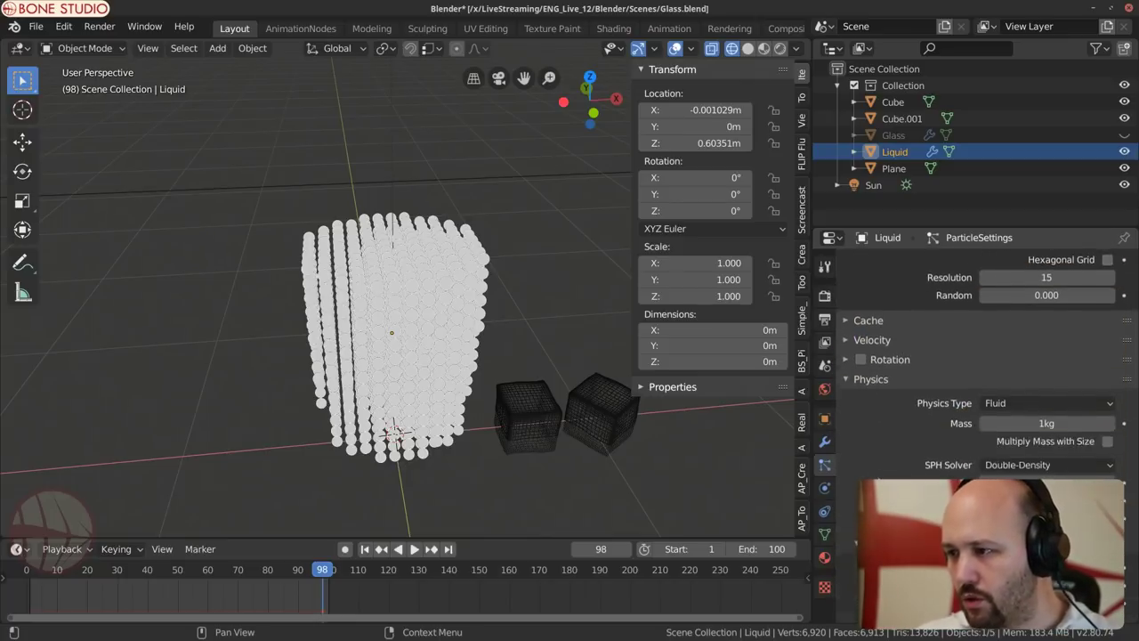
{"action": "scroll", "coordinate": [890, 418], "scroll_direction": "down", "scroll_amount": 12}
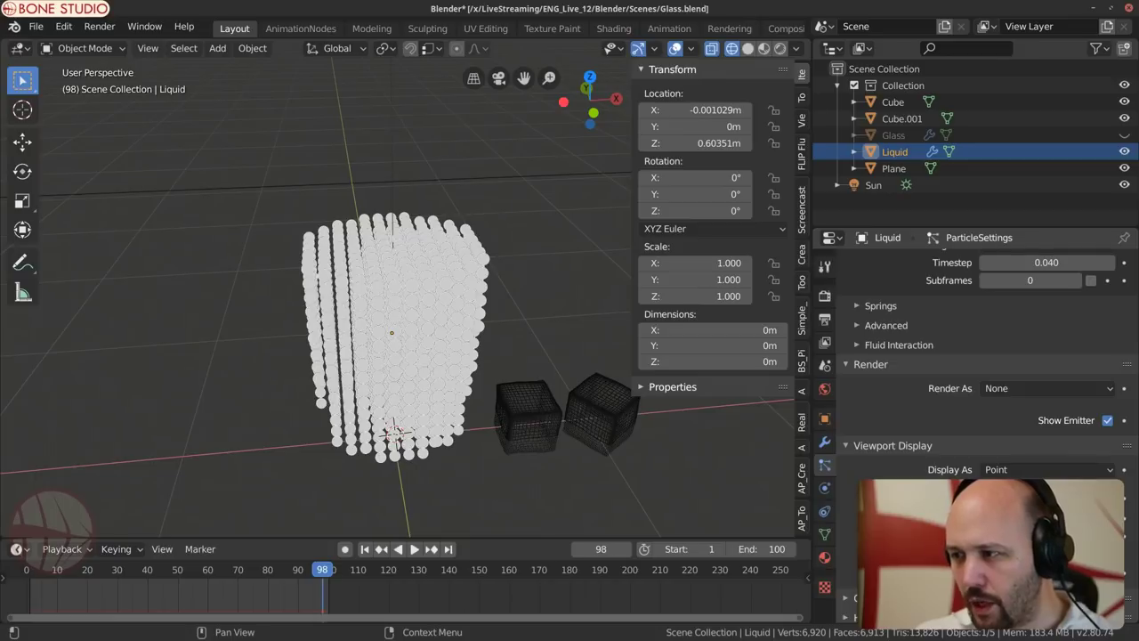
{"action": "key", "text": "shift+Left"}
{"action": "key", "text": "space"}
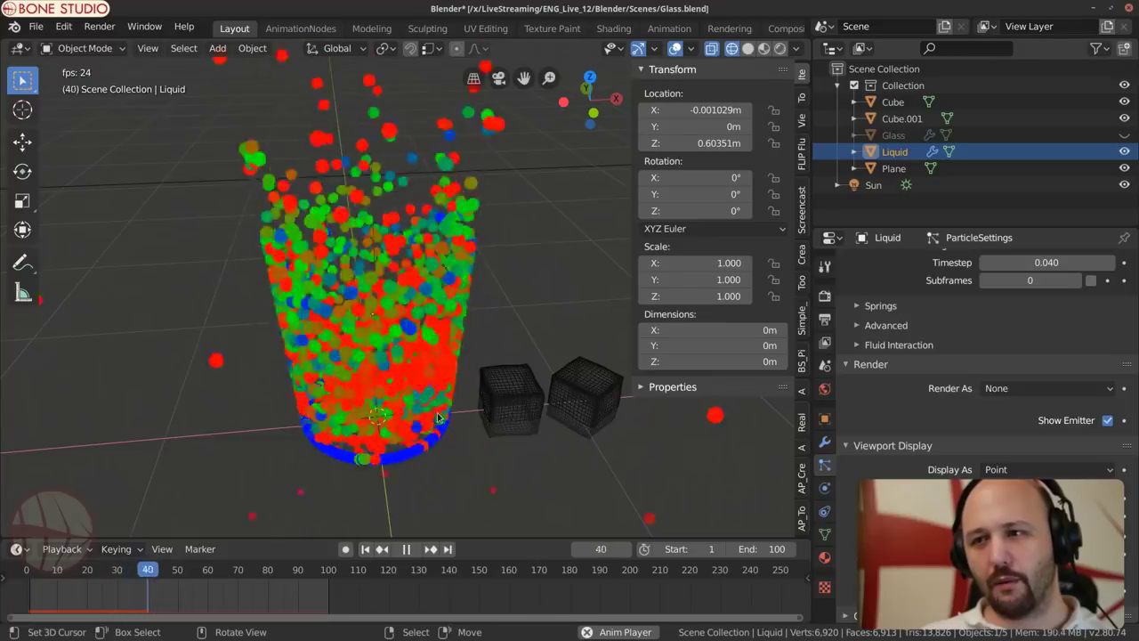
{"action": "key", "text": "Escape"}
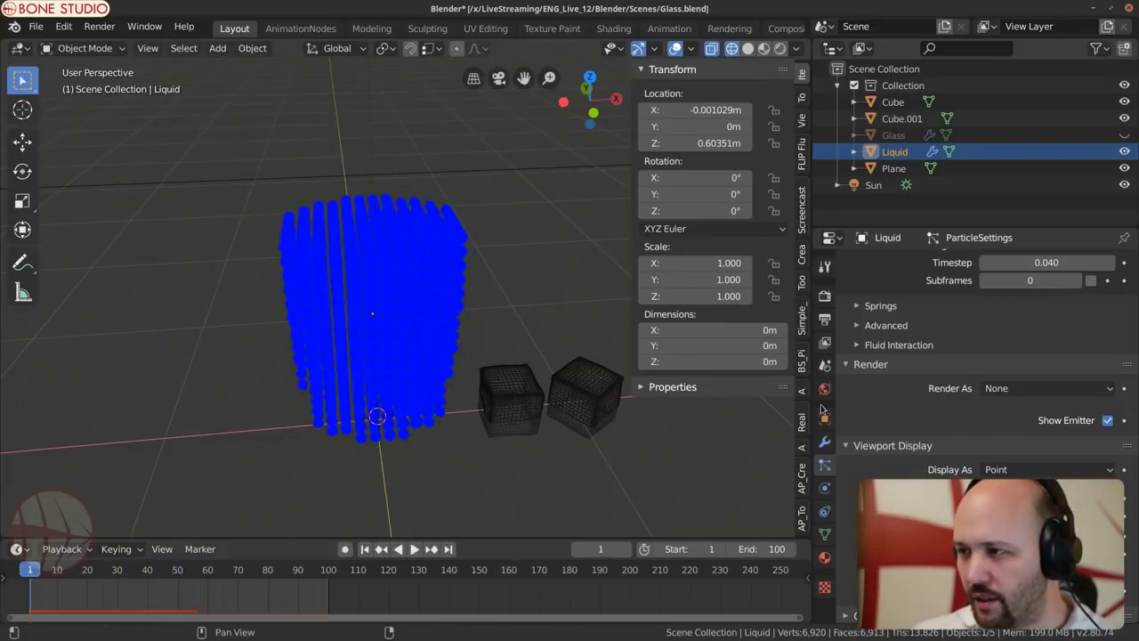
Step: Collapse the Render and Viewport Display panels and save Glass.blend
{"action": "left_click", "coordinate": [871, 364]}
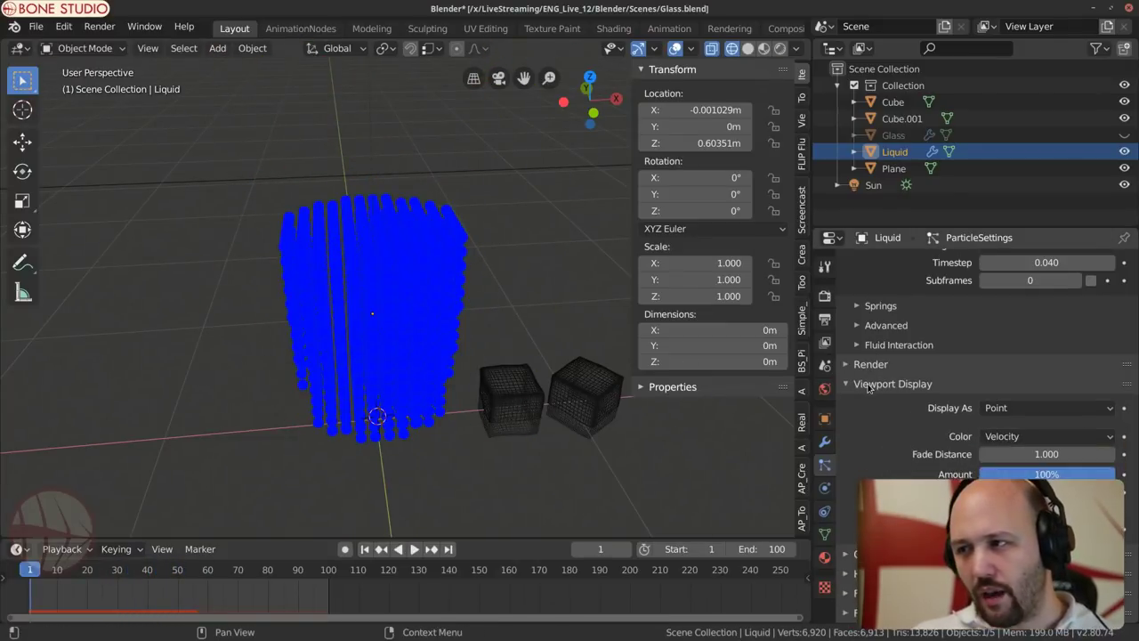
{"action": "left_click", "coordinate": [869, 384]}
{"action": "key", "text": "ctrl+s"}
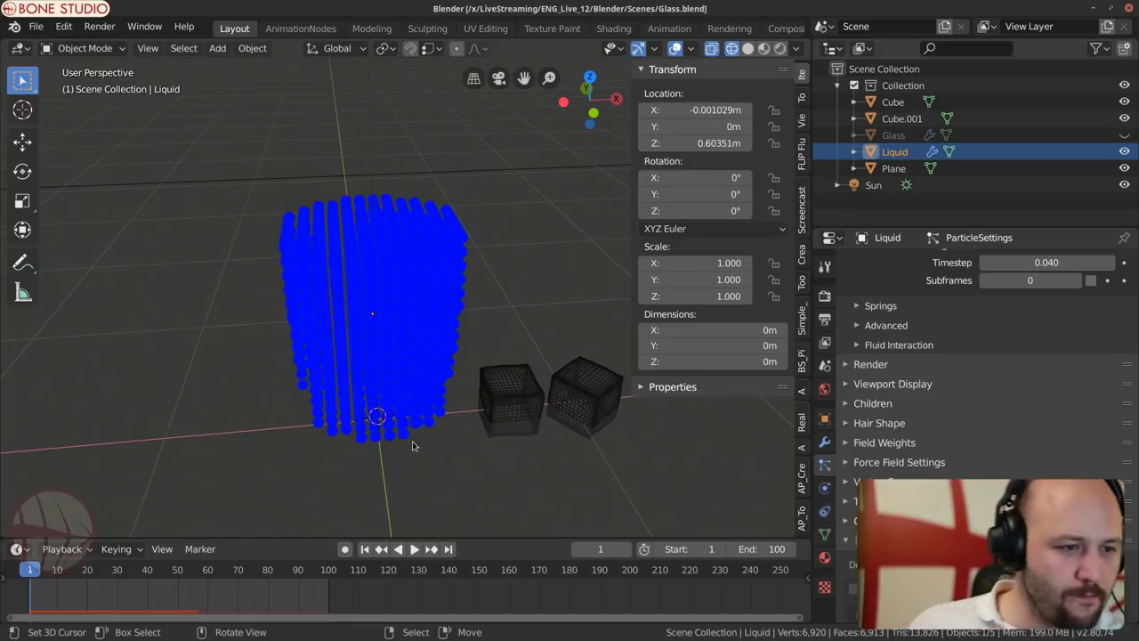
Step: Expand the Molecular Script panel in the Liquid particle settings
{"action": "scroll", "coordinate": [952, 415], "scroll_direction": "down", "scroll_amount": 5}
{"action": "left_click", "coordinate": [952, 422]}
{"action": "scroll", "coordinate": [952, 415], "scroll_direction": "down", "scroll_amount": 3}
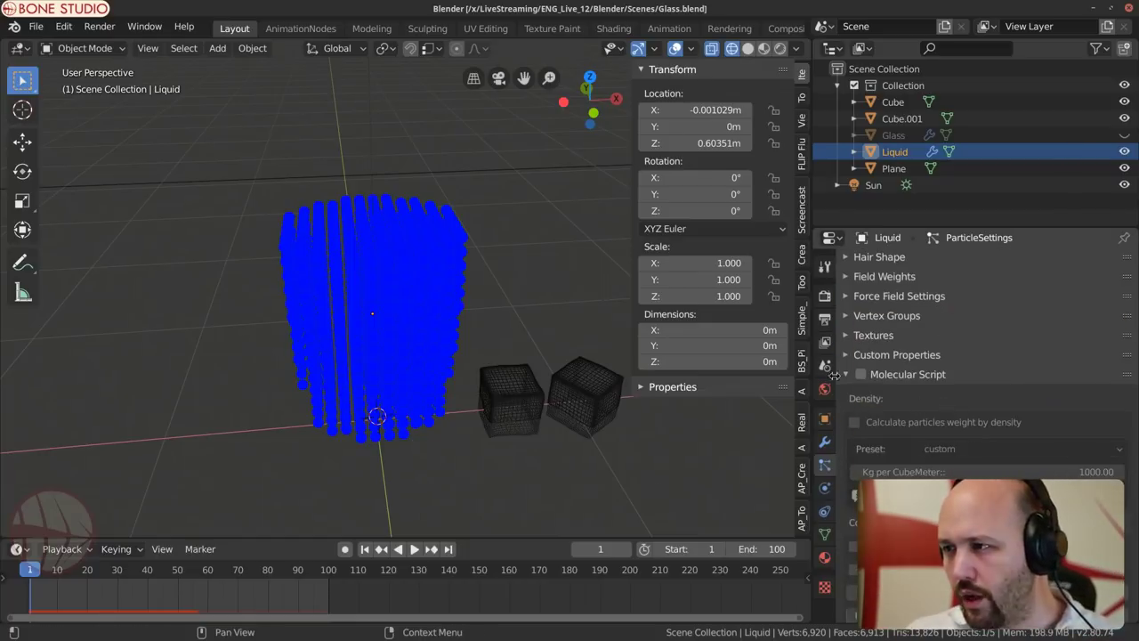
{"action": "scroll", "coordinate": [952, 415], "scroll_direction": "down", "scroll_amount": 2}
Step: Open Preferences to confirm the Molecular script 1.0.8 add-on, then switch to the browser's releases page
{"action": "key", "text": "F4"}
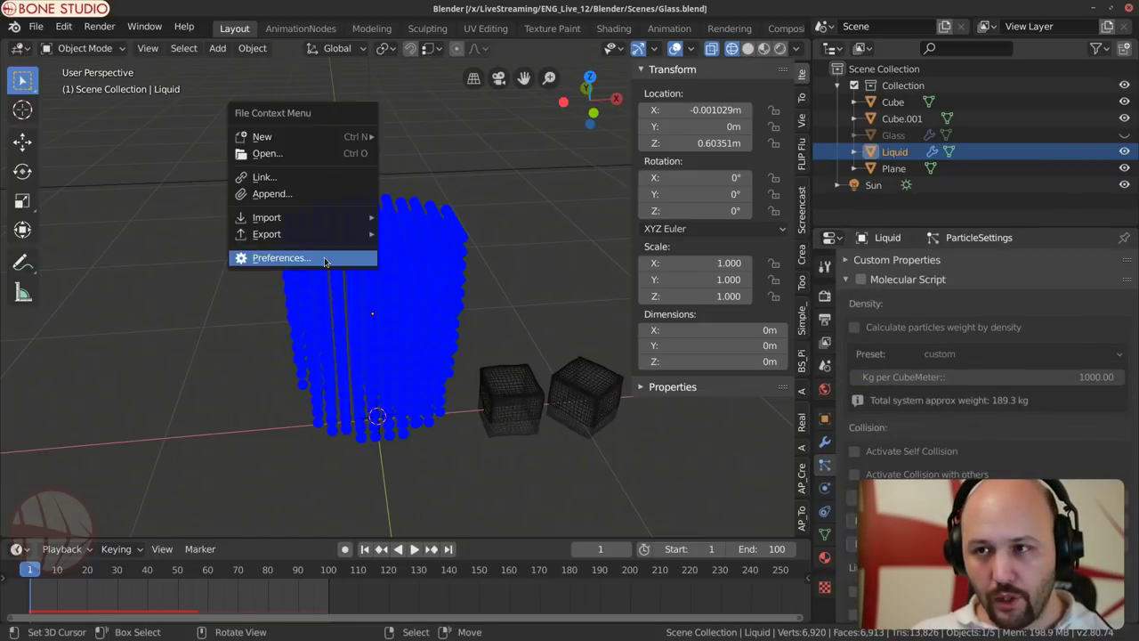
{"action": "left_click", "coordinate": [325, 258]}
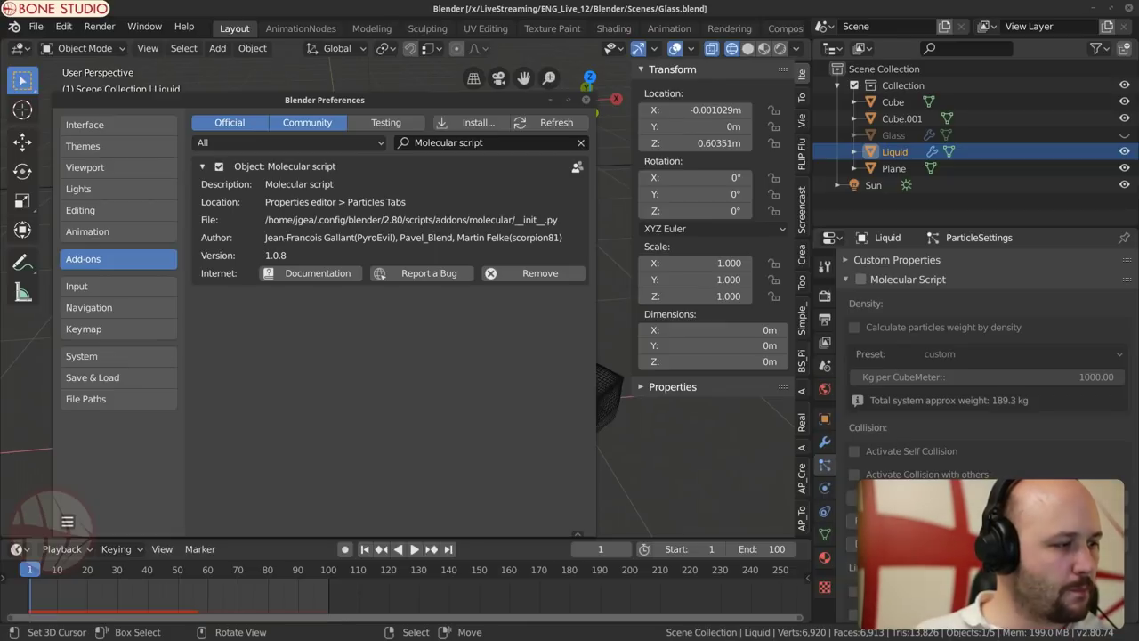
{"action": "key", "text": "alt+Tab"}
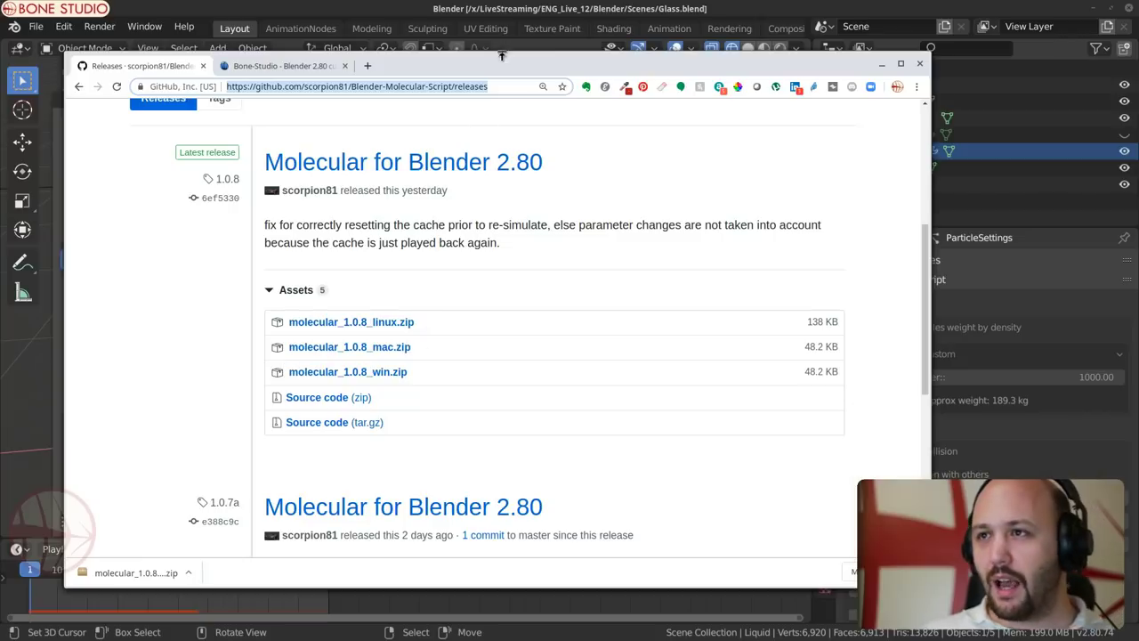
Step: Leave the Molecular 1.0.8 GitHub release page and return to the Blender window
{"action": "left_click", "coordinate": [501, 11]}
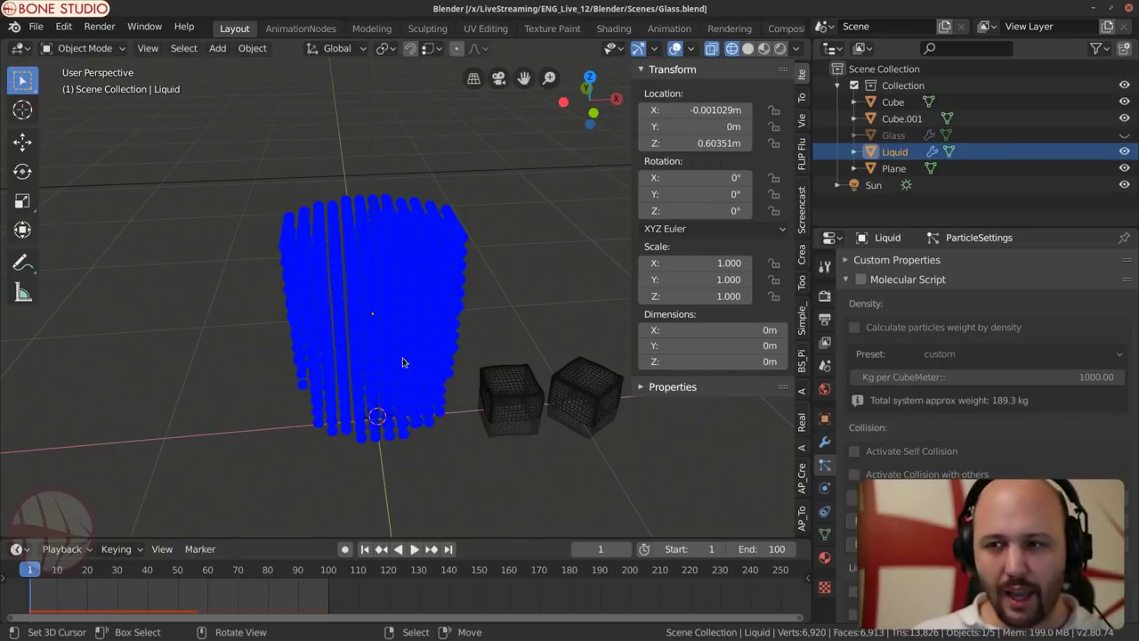
Step: Close Preferences, enable Molecular Script on the Liquid particles, save, and test playback
{"action": "key", "text": "ctrl+comma"}
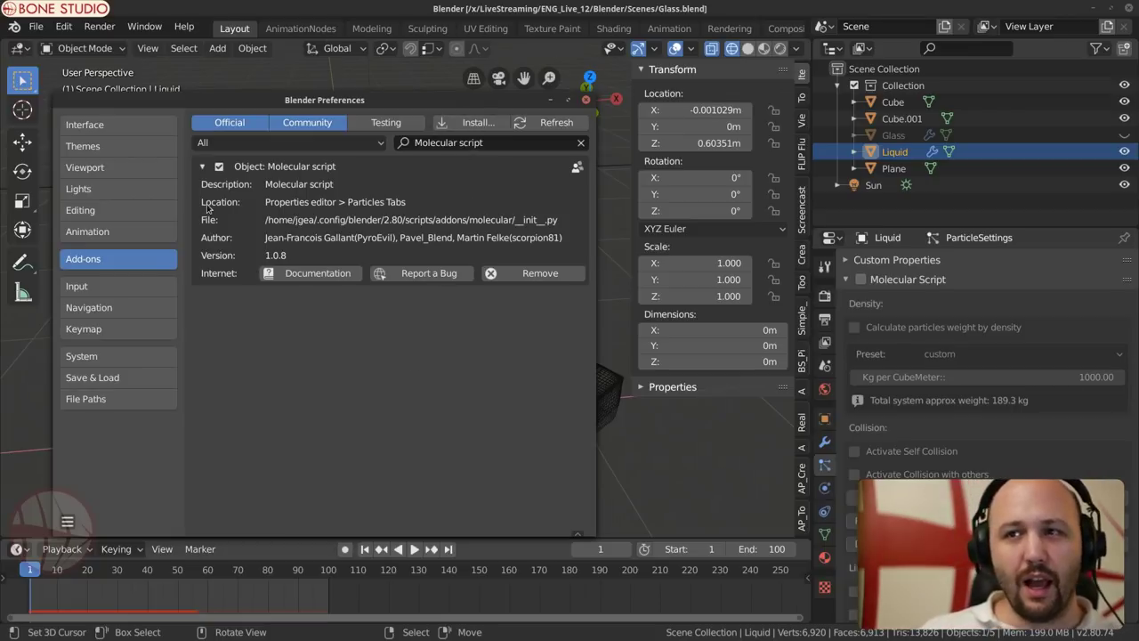
{"action": "left_click", "coordinate": [585, 99]}
{"action": "scroll", "coordinate": [890, 356], "scroll_direction": "down", "scroll_amount": 10}
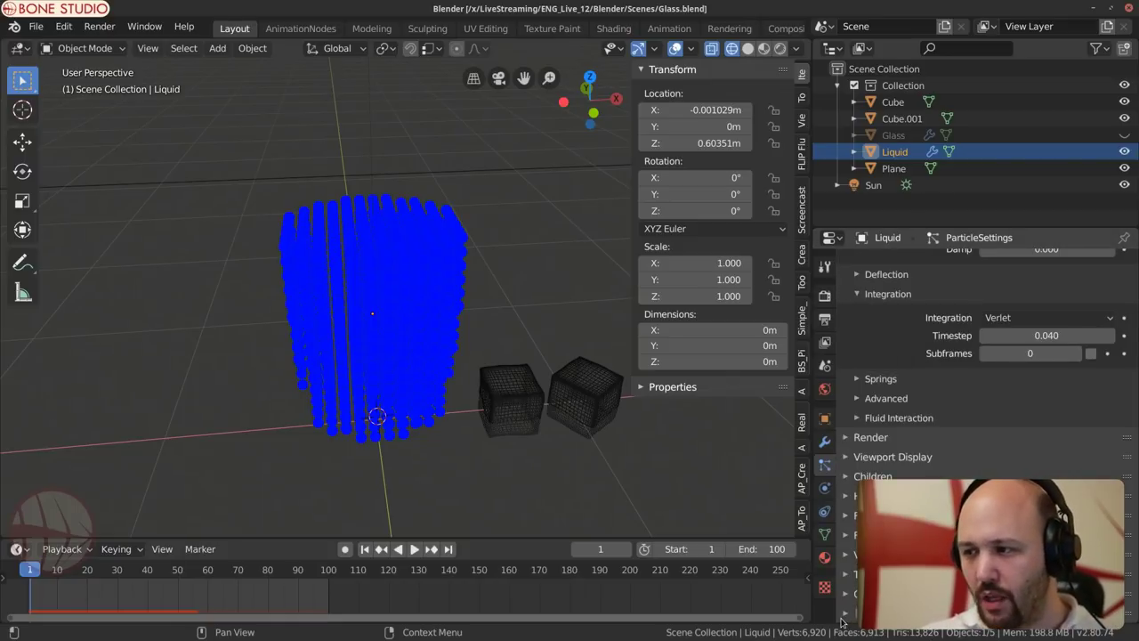
{"action": "scroll", "coordinate": [846, 614], "scroll_direction": "down", "scroll_amount": 10}
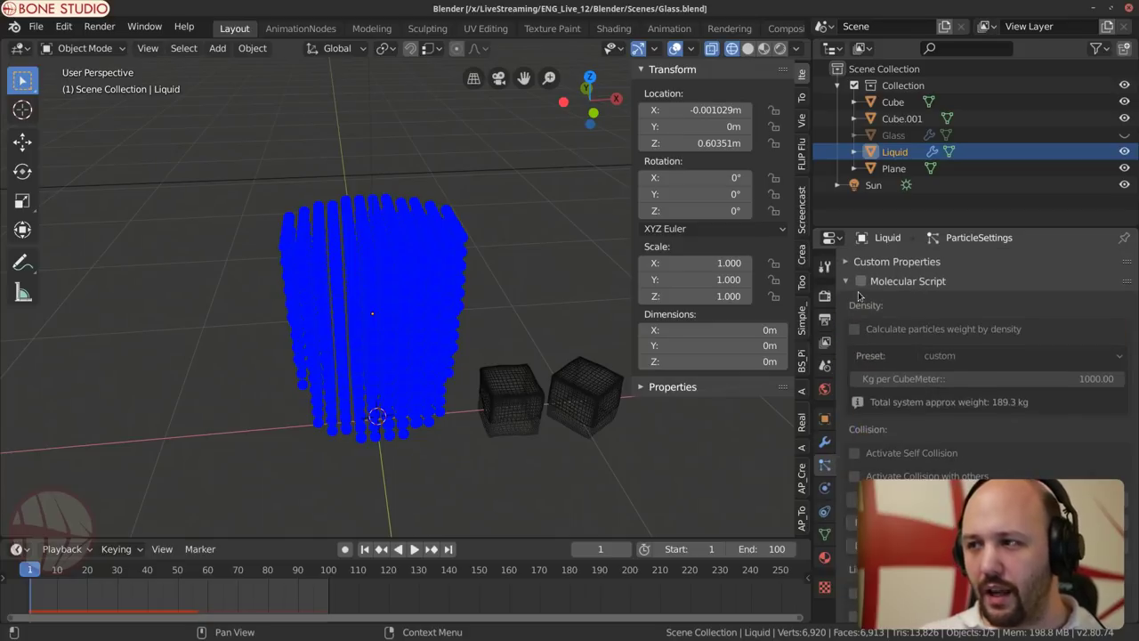
{"action": "left_click", "coordinate": [860, 281]}
{"action": "key", "text": "ctrl+s"}
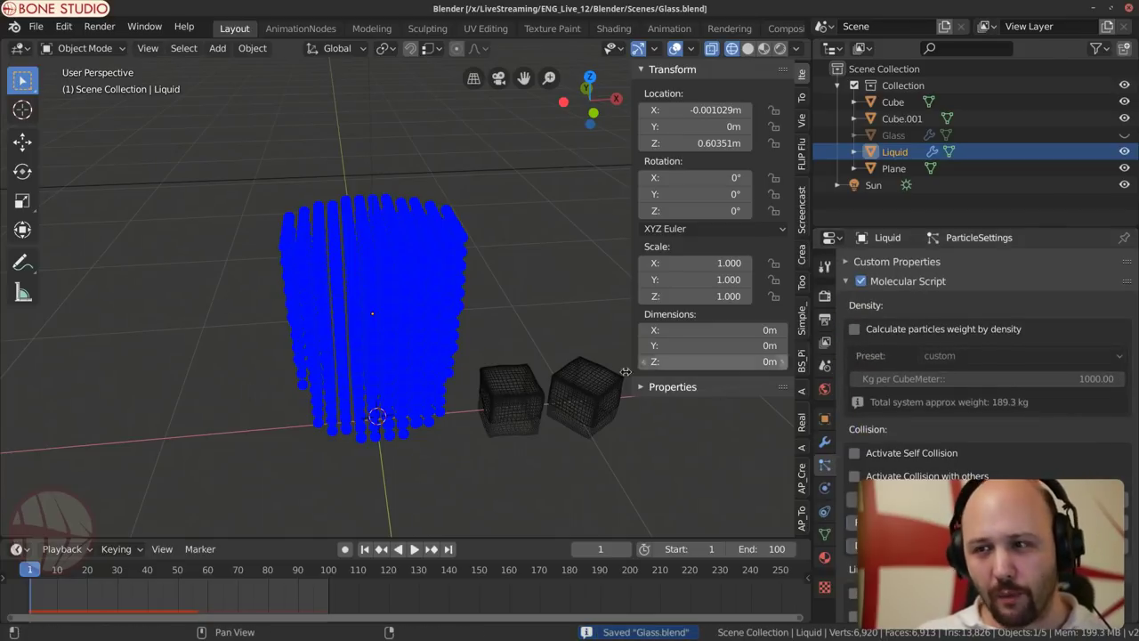
{"action": "key", "text": "space"}
{"action": "key", "text": "Escape"}
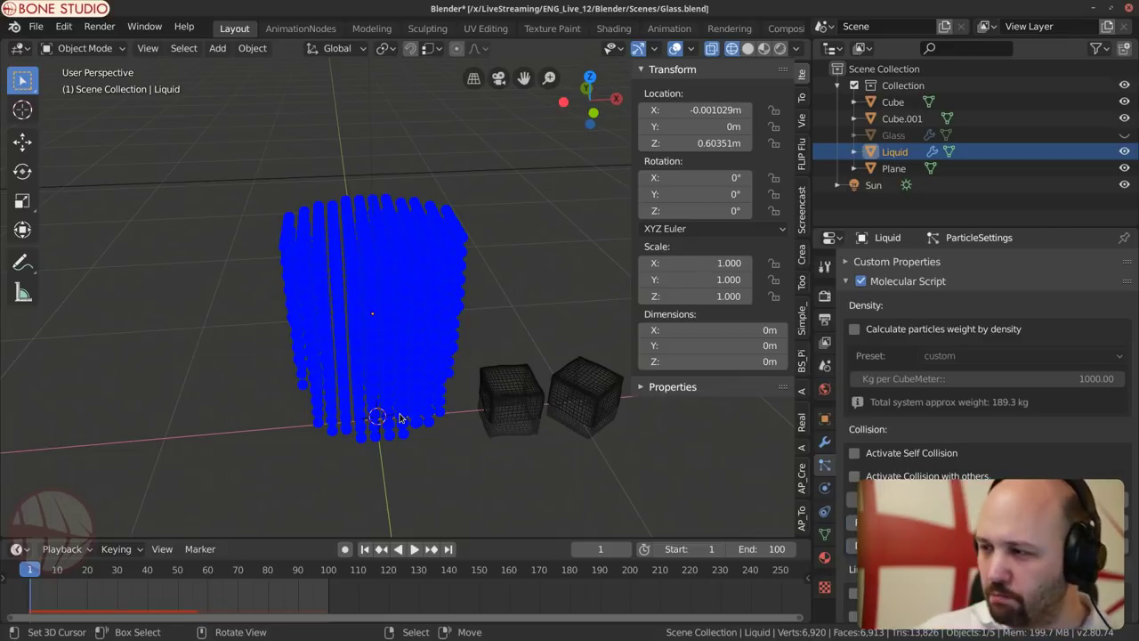
Step: Turn on Calculate particles weight by density using the water preset
{"action": "left_click", "coordinate": [854, 329]}
{"action": "left_click", "coordinate": [978, 357]}
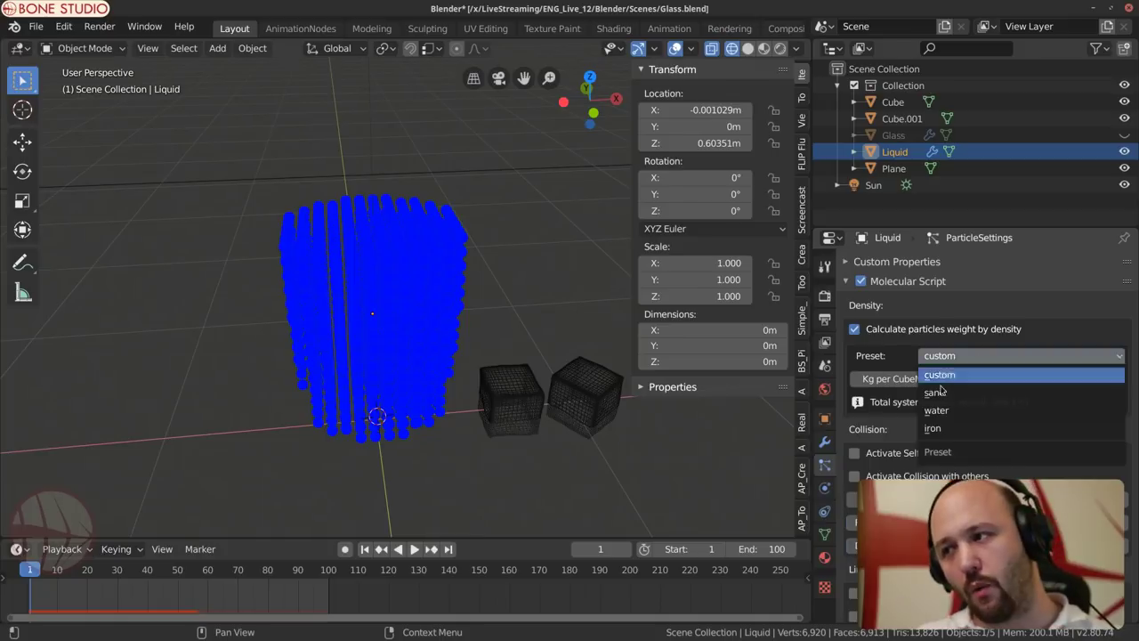
{"action": "left_click", "coordinate": [937, 411]}
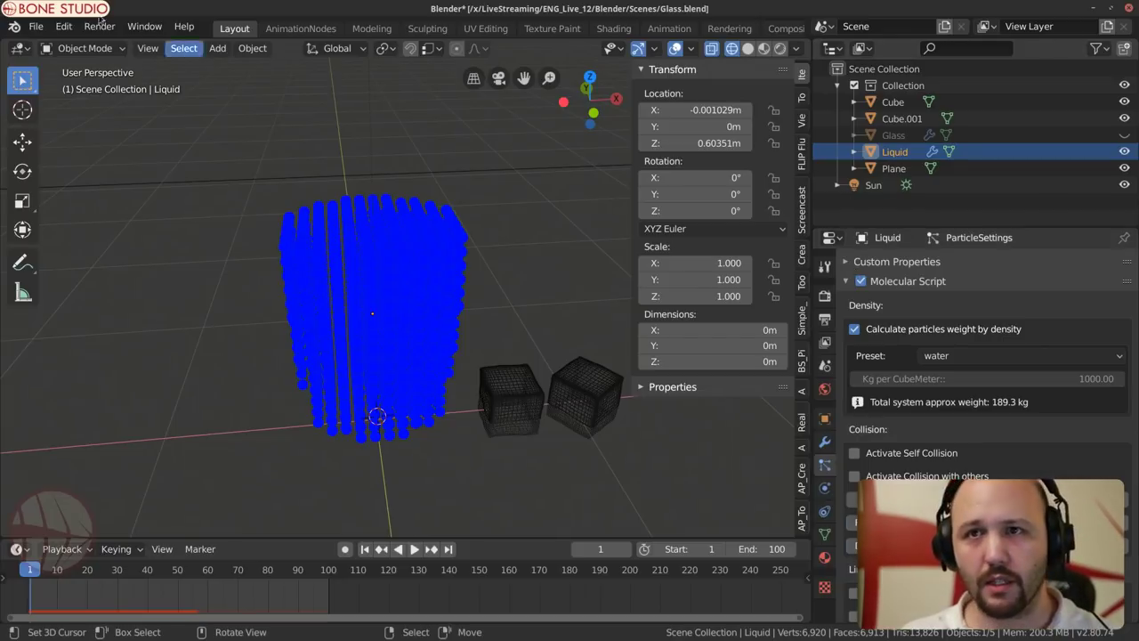
Step: Split off a left Properties area with tabs flipped right, showing the Particles settings
{"action": "left_click_drag", "start_coordinate": [6, 42], "coordinate": [236, 80]}
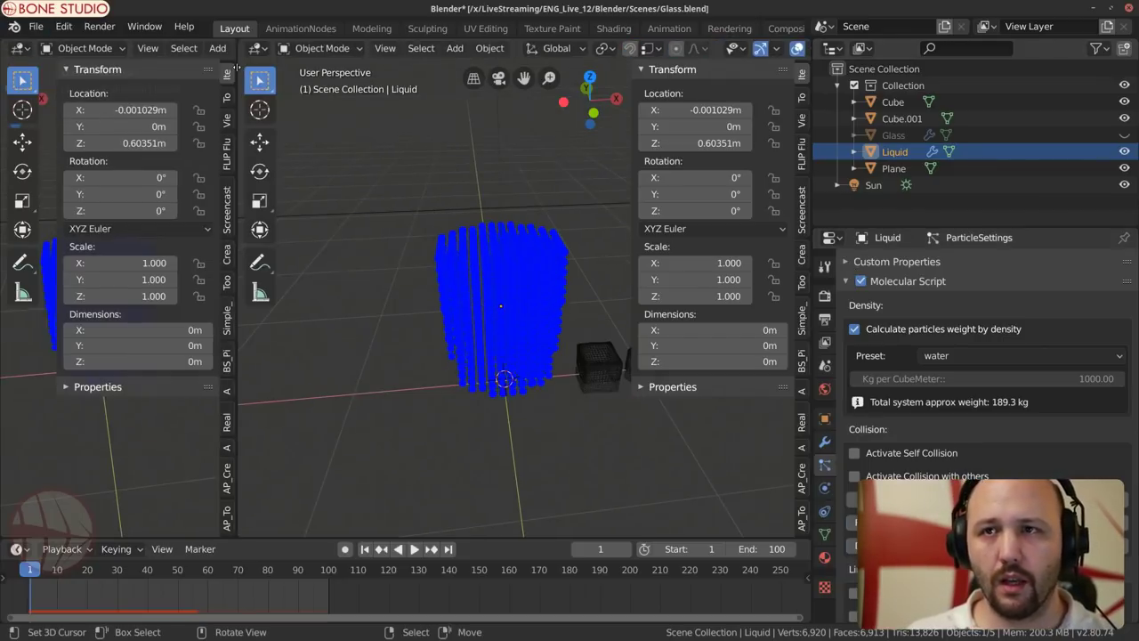
{"action": "left_click", "coordinate": [24, 52]}
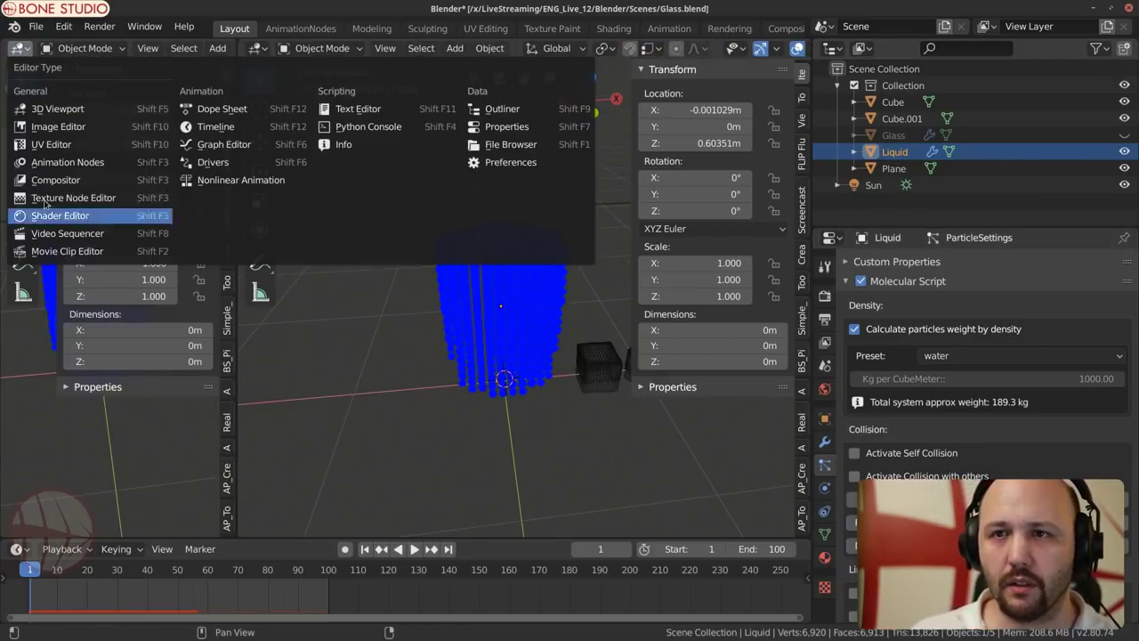
{"action": "left_click", "coordinate": [498, 130]}
{"action": "left_click_drag", "start_coordinate": [237, 312], "coordinate": [253, 313]}
{"action": "right_click", "coordinate": [11, 425]}
{"action": "left_click", "coordinate": [10, 424]}
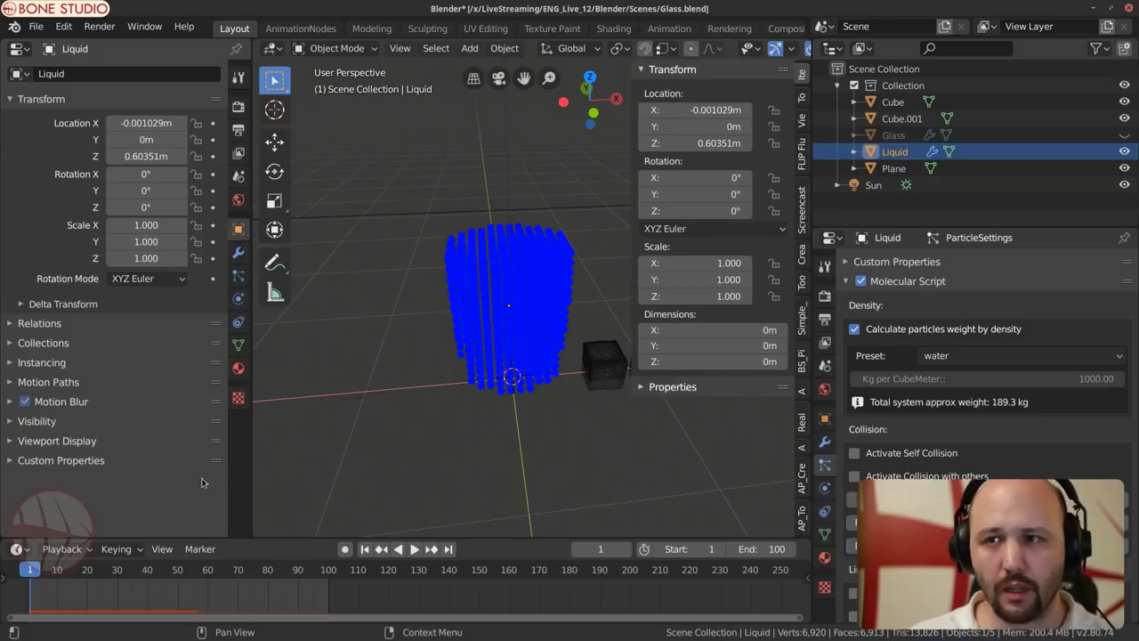
{"action": "left_click", "coordinate": [238, 275]}
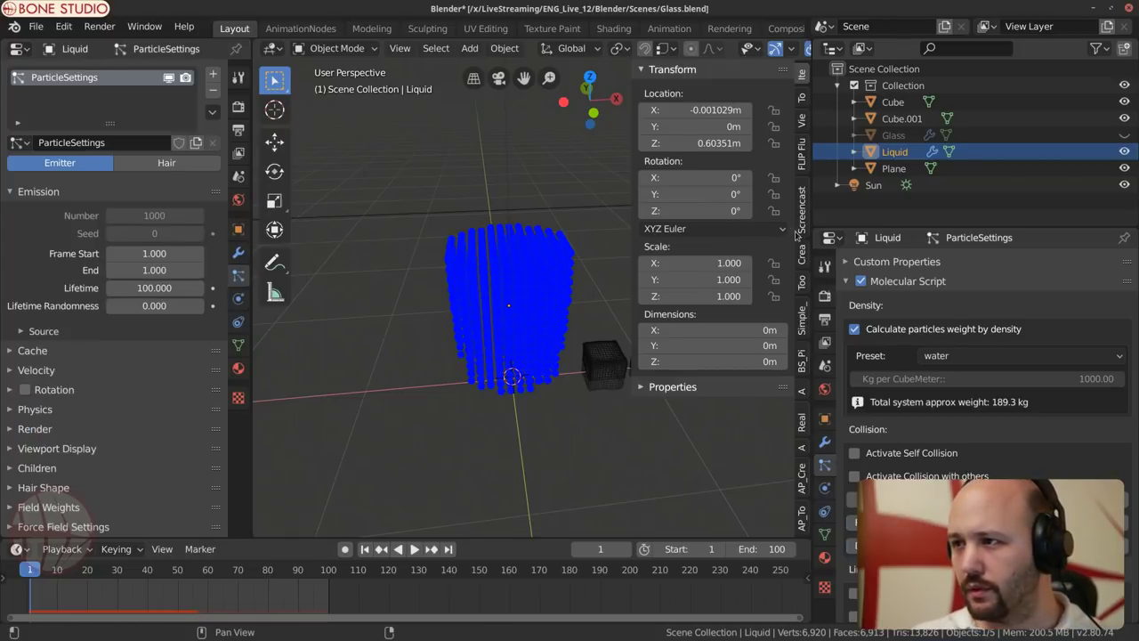
Step: Merge away the lower-right Properties area, hide the viewport sidebar and let the Outliner fill the right column
{"action": "left_click_drag", "start_coordinate": [814, 226], "coordinate": [1008, 259]}
{"action": "key", "text": "n"}
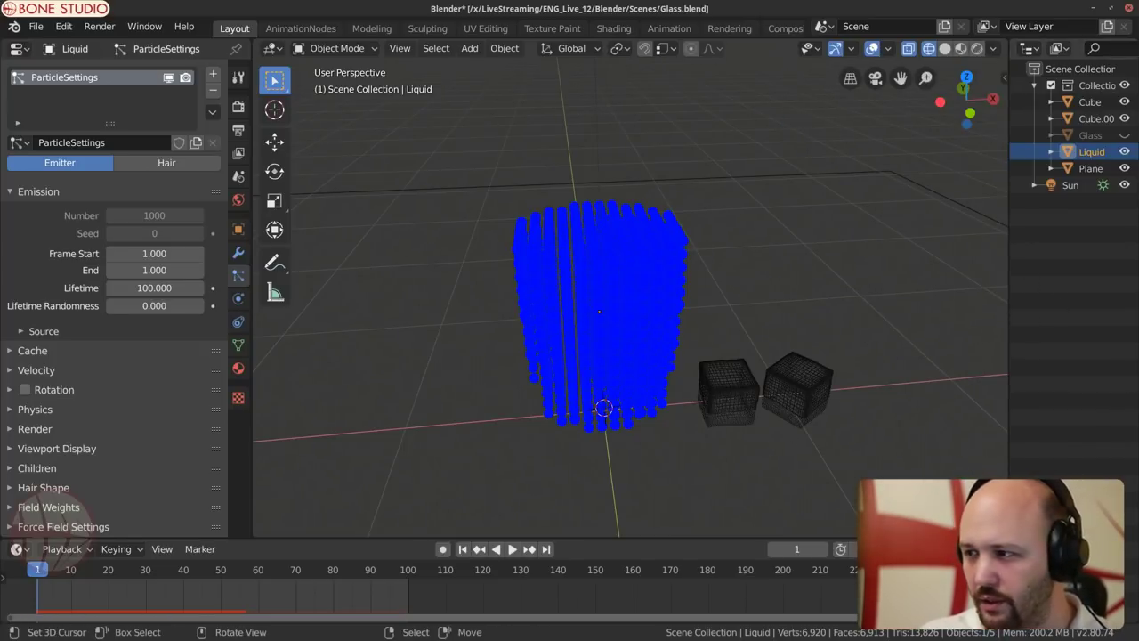
{"action": "left_click_drag", "start_coordinate": [1008, 401], "coordinate": [916, 401]}
{"action": "left_click_drag", "start_coordinate": [916, 480], "coordinate": [1015, 480]}
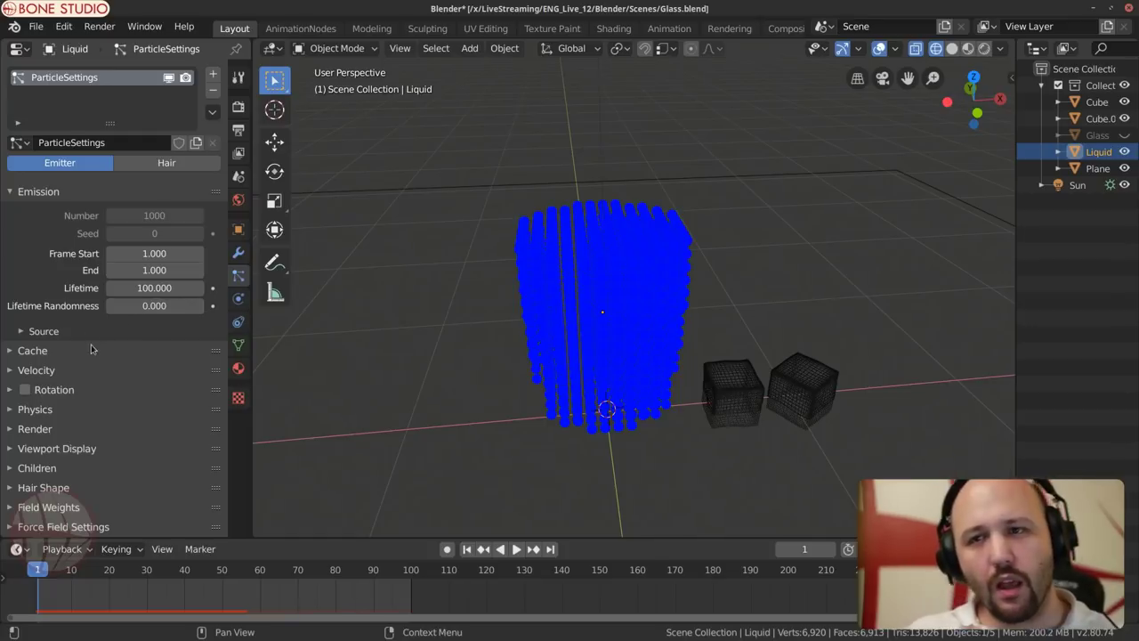
{"action": "scroll", "coordinate": [98, 320], "scroll_direction": "down", "scroll_amount": 8}
{"action": "scroll", "coordinate": [97, 320], "scroll_direction": "down", "scroll_amount": 3}
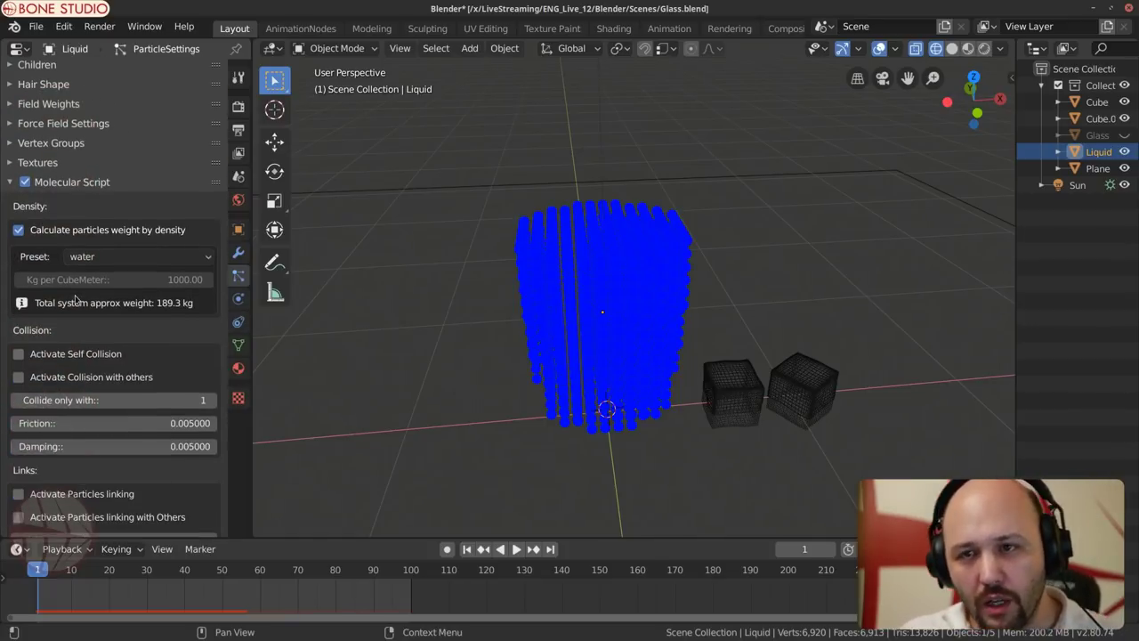
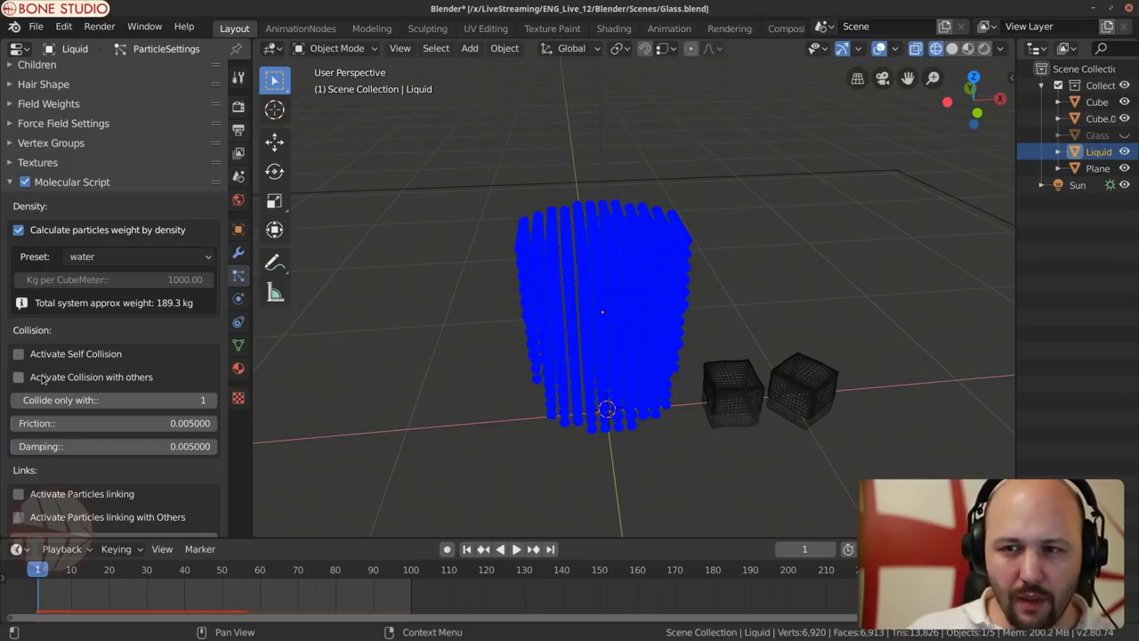
Step: Set the liquid's molecular simulation Substeps to 8
{"action": "scroll", "coordinate": [89, 374], "scroll_direction": "down", "scroll_amount": 5}
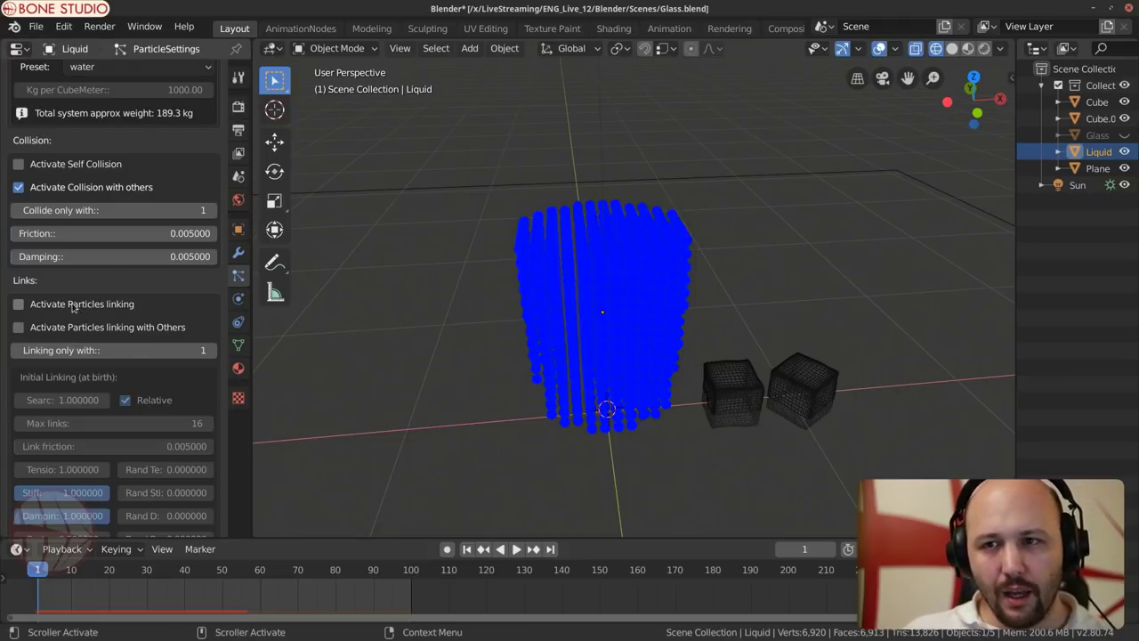
{"action": "scroll", "coordinate": [74, 306], "scroll_direction": "down", "scroll_amount": 15}
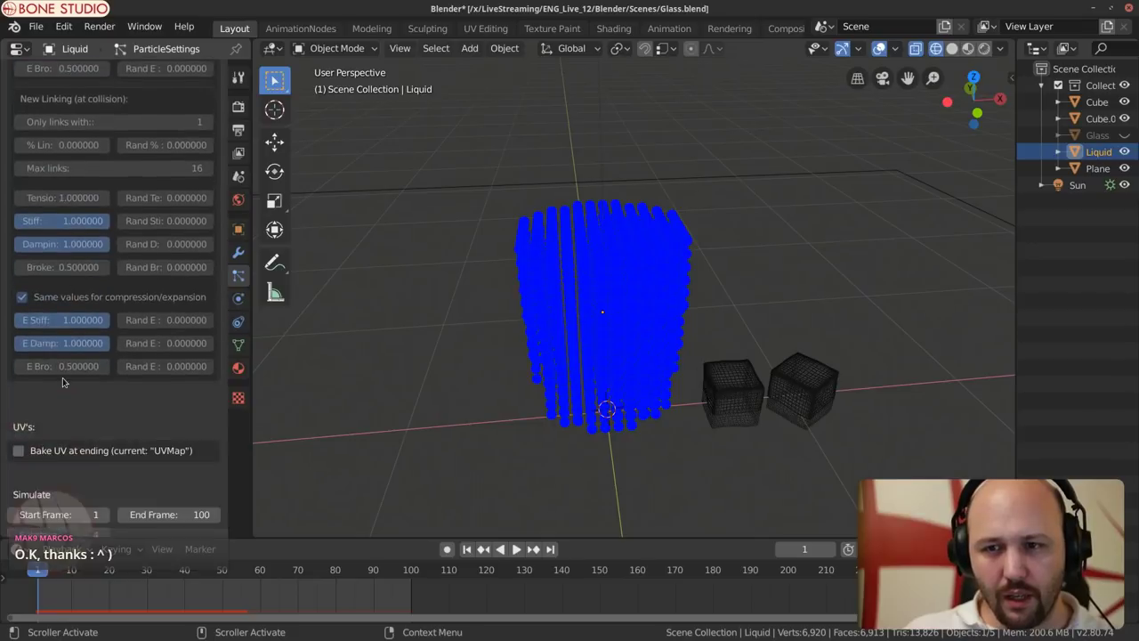
{"action": "scroll", "coordinate": [62, 382], "scroll_direction": "down", "scroll_amount": 7}
{"action": "left_click", "coordinate": [69, 249]}
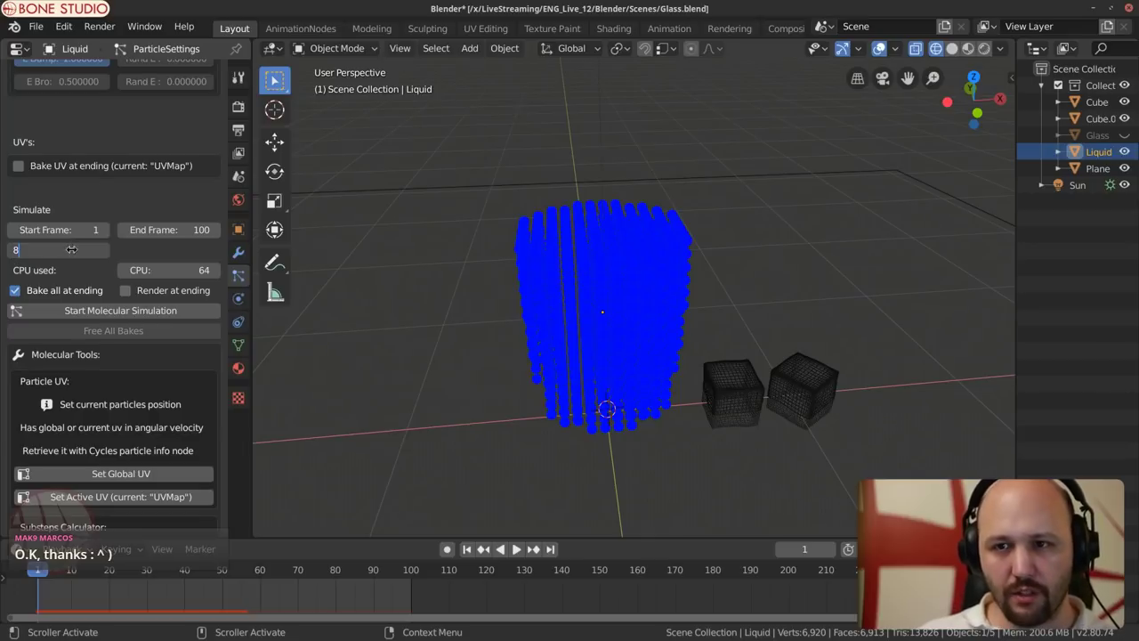
{"action": "type", "text": "8"}
{"action": "key", "text": "Return"}
Step: Save the file as Glass.blend
{"action": "scroll", "coordinate": [89, 400], "scroll_direction": "down", "scroll_amount": 4}
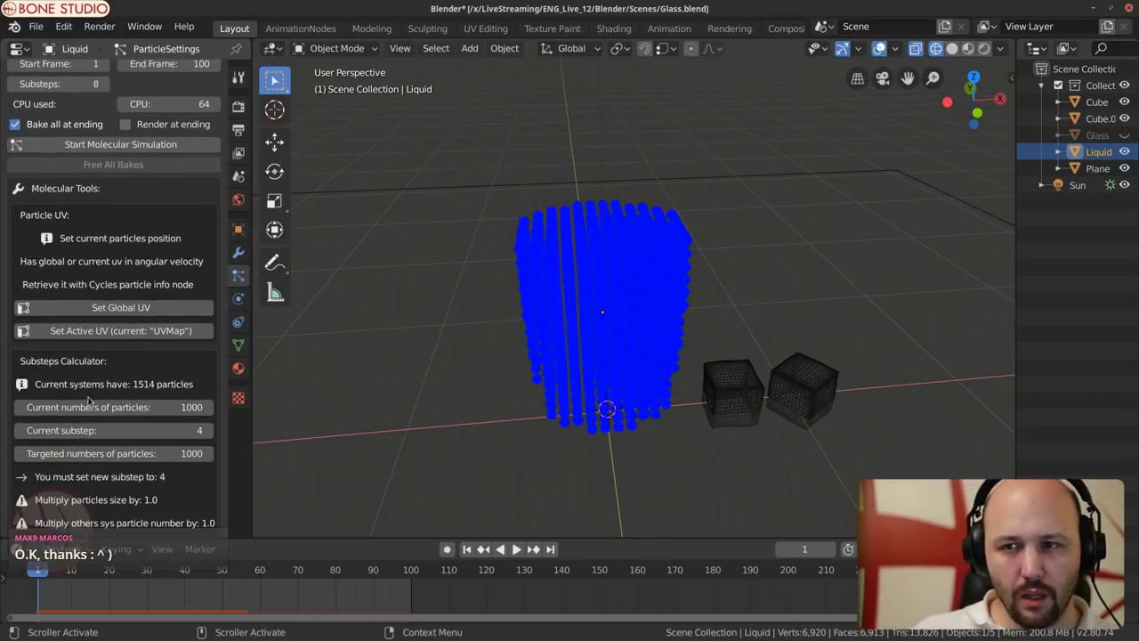
{"action": "scroll", "coordinate": [89, 400], "scroll_direction": "down", "scroll_amount": 2}
{"action": "scroll", "coordinate": [126, 385], "scroll_direction": "up", "scroll_amount": 5}
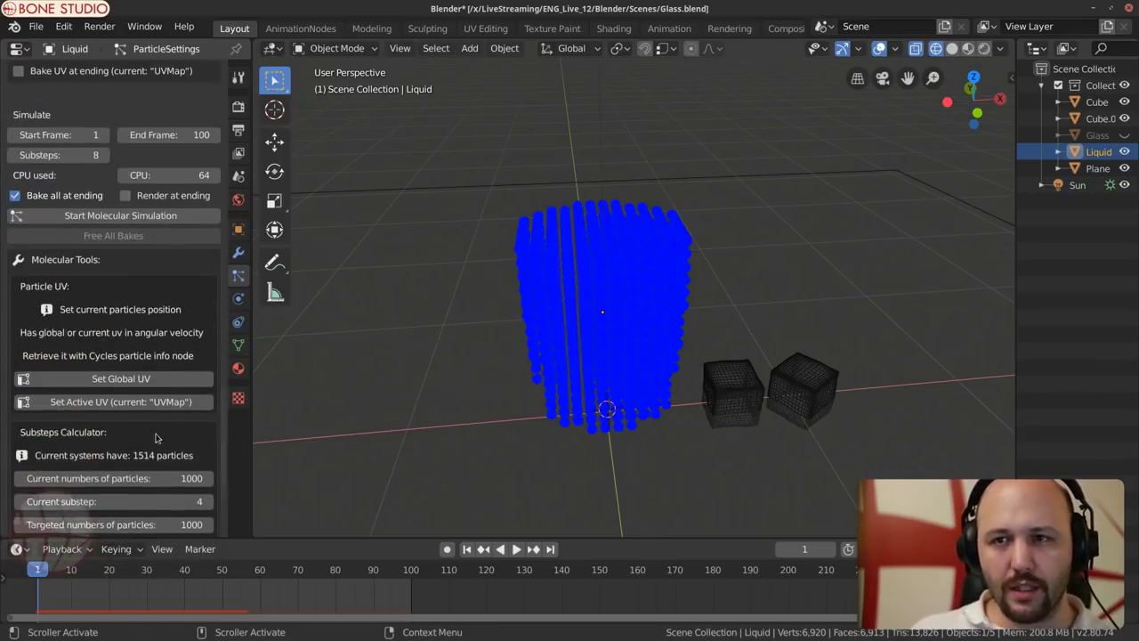
{"action": "key", "text": "ctrl+s"}
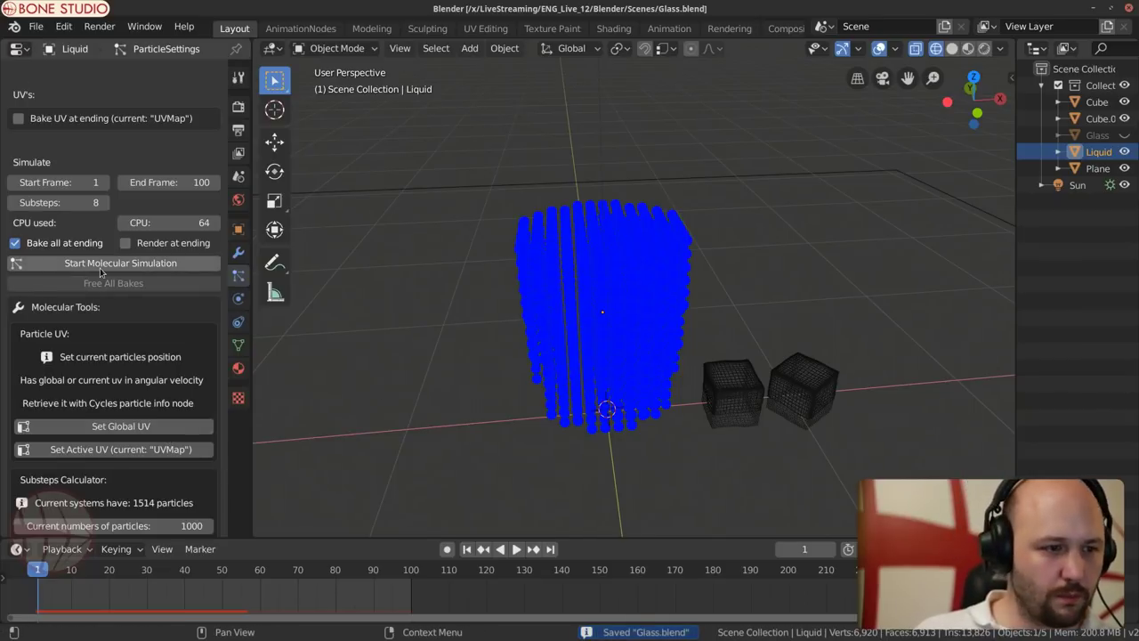
Step: Start the molecular liquid bake and watch the particles fill the glass from several angles
{"action": "left_click", "coordinate": [100, 266]}
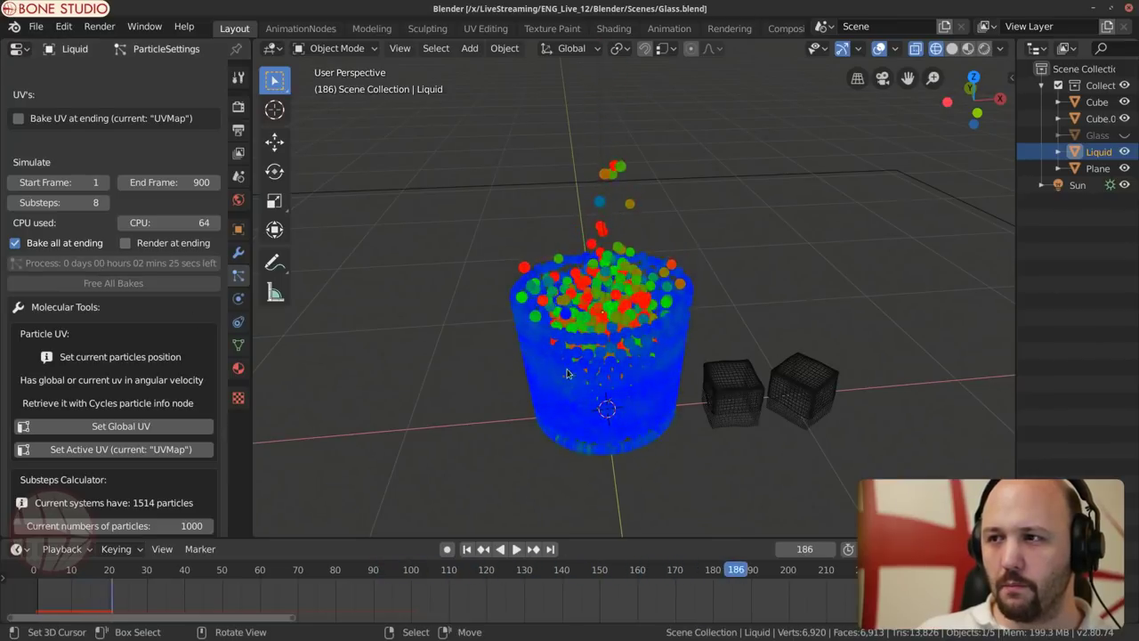
{"action": "scroll", "coordinate": [632, 356], "scroll_direction": "down", "scroll_amount": 7}
{"action": "scroll", "coordinate": [632, 356], "scroll_direction": "up", "scroll_amount": 5}
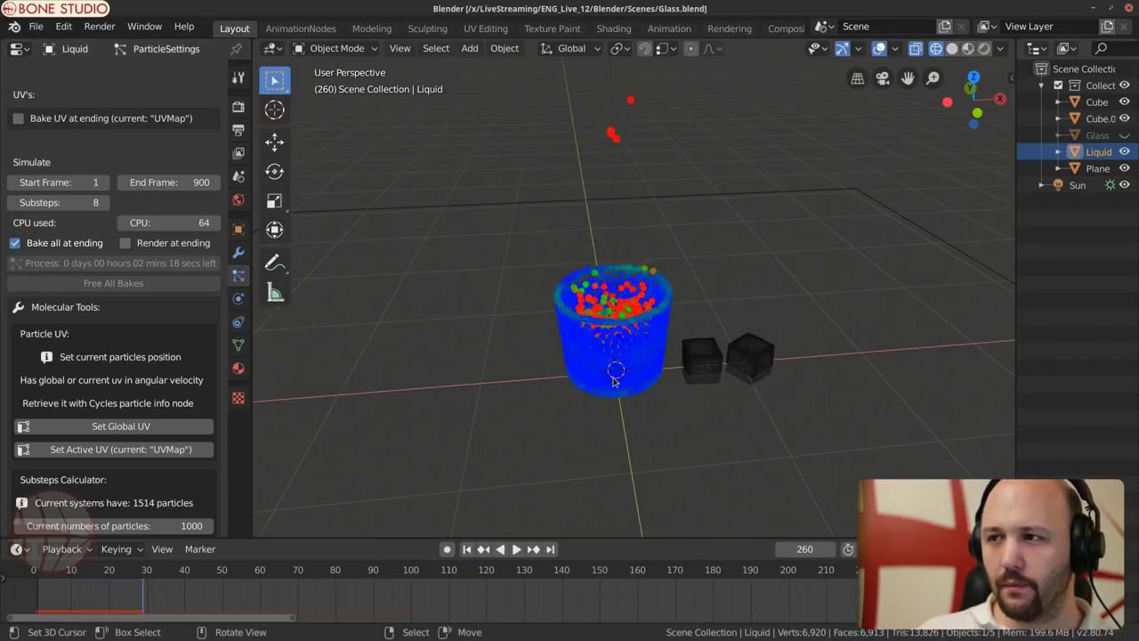
{"action": "middle_click_drag", "start_coordinate": [632, 356], "coordinate": [609, 318]}
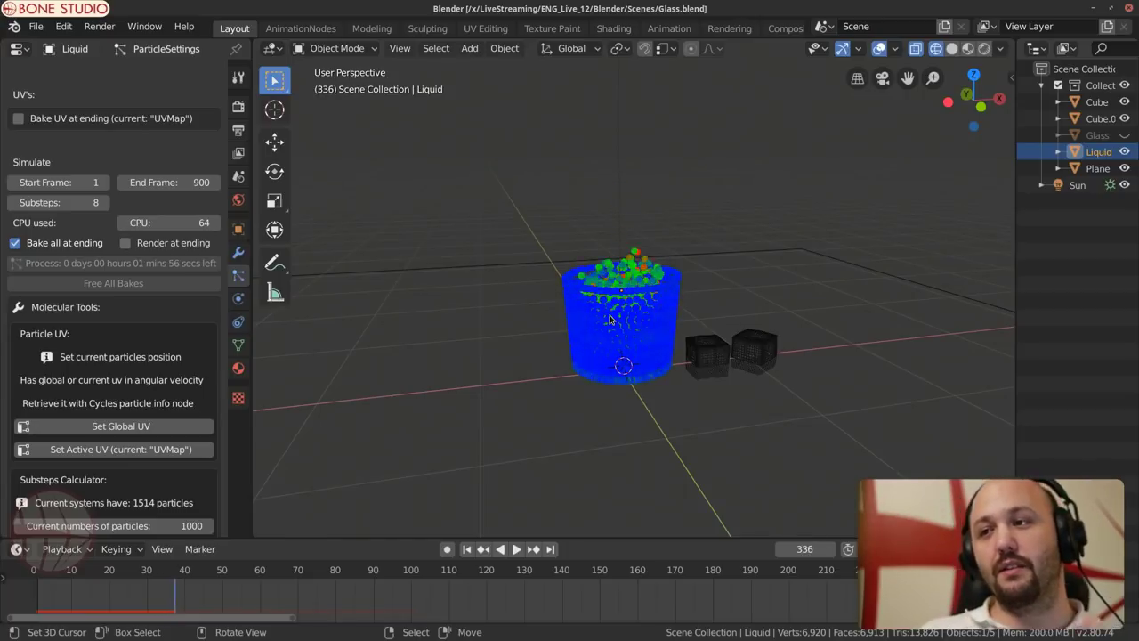
{"action": "scroll", "coordinate": [614, 292], "scroll_direction": "up", "scroll_amount": 3}
{"action": "middle_click_drag", "start_coordinate": [614, 292], "coordinate": [605, 418]}
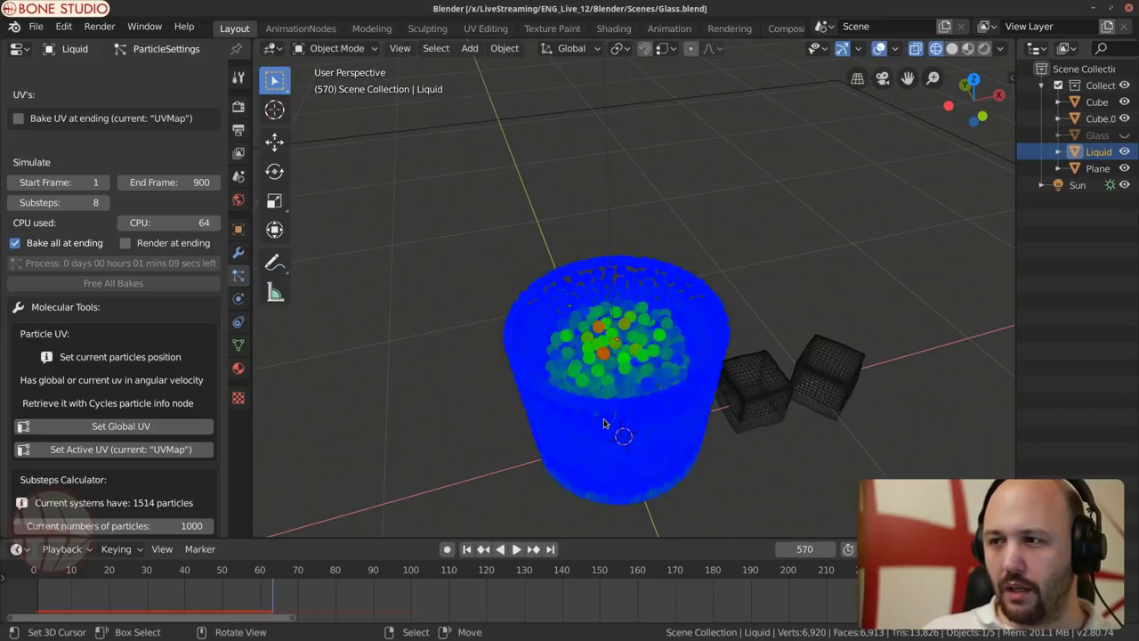
{"action": "middle_click_drag", "start_coordinate": [603, 420], "coordinate": [580, 323]}
{"action": "scroll", "coordinate": [580, 334], "scroll_direction": "up", "scroll_amount": 5}
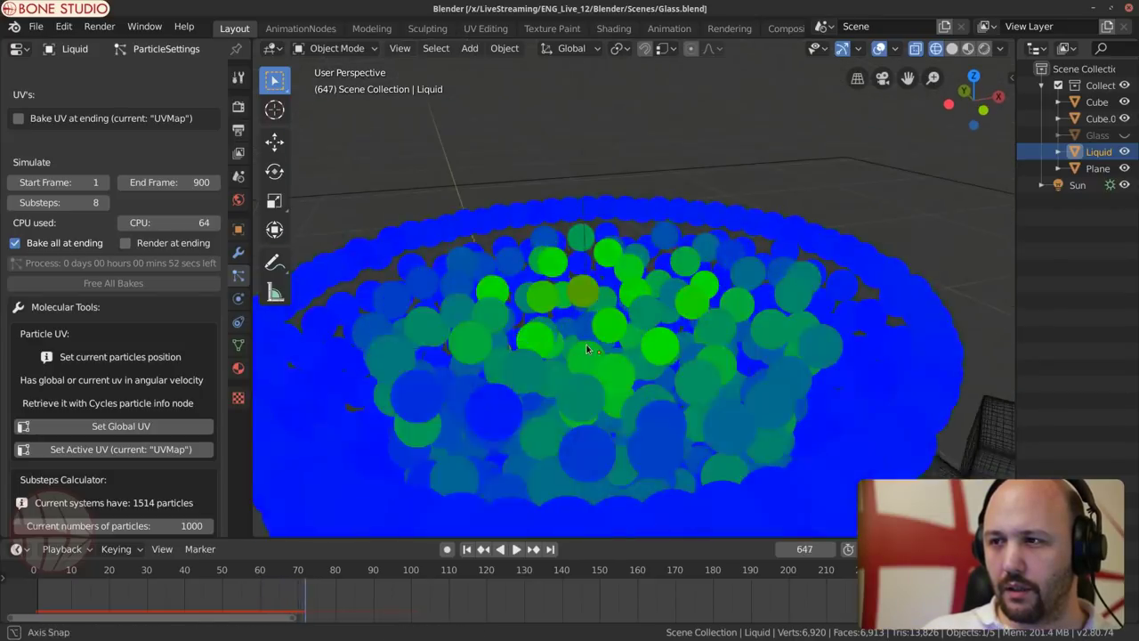
{"action": "scroll", "coordinate": [581, 351], "scroll_direction": "down", "scroll_amount": 6}
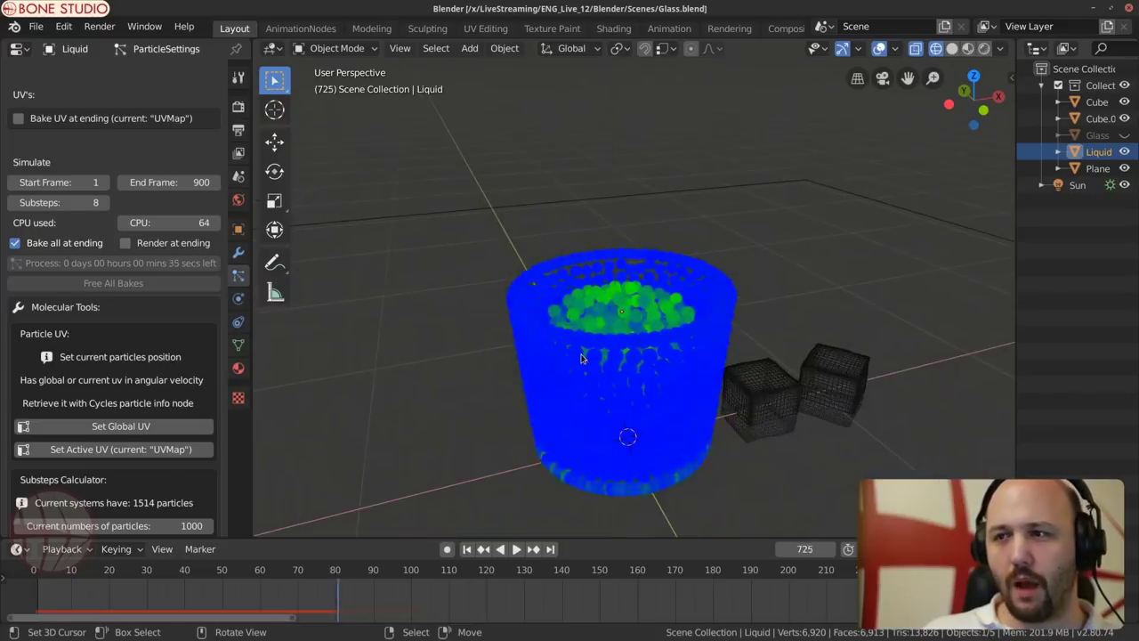
{"action": "scroll", "coordinate": [102, 312], "scroll_direction": "up", "scroll_amount": 3}
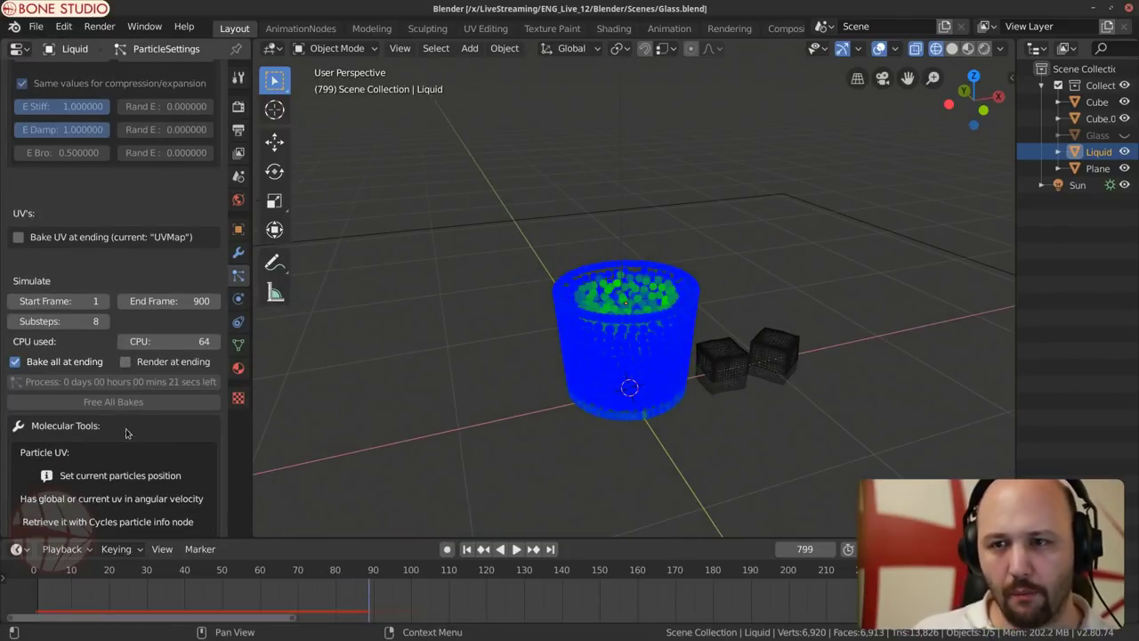
{"action": "scroll", "coordinate": [102, 311], "scroll_direction": "down", "scroll_amount": 2}
Step: Stop the bake early, then play back the baked liquid and return to frame 1
{"action": "key", "text": "Escape"}
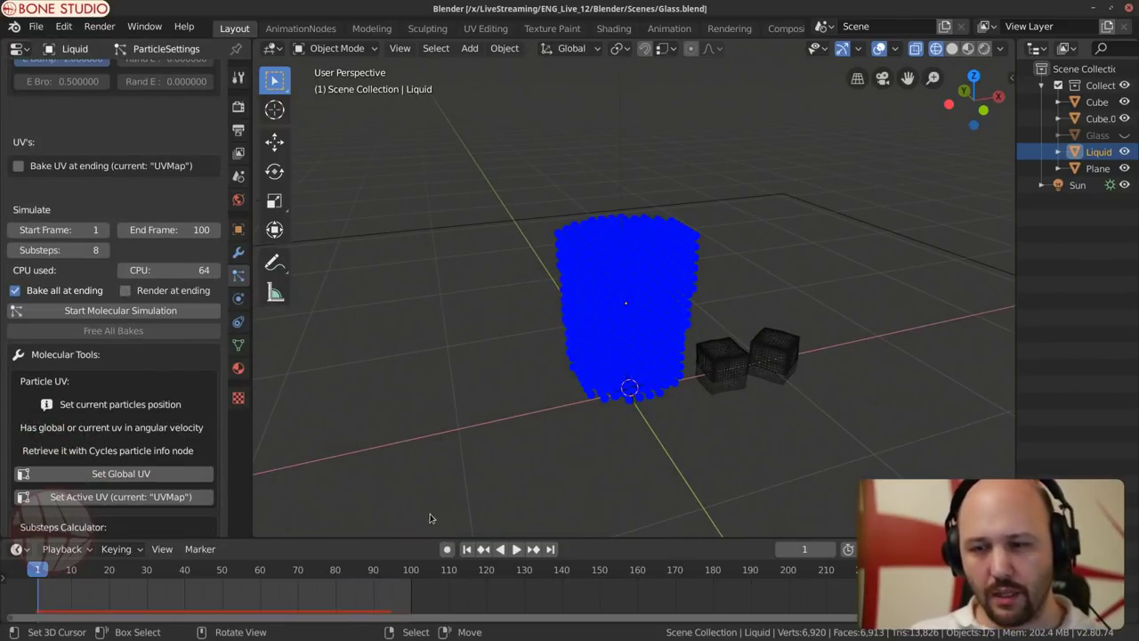
{"action": "key", "text": "space"}
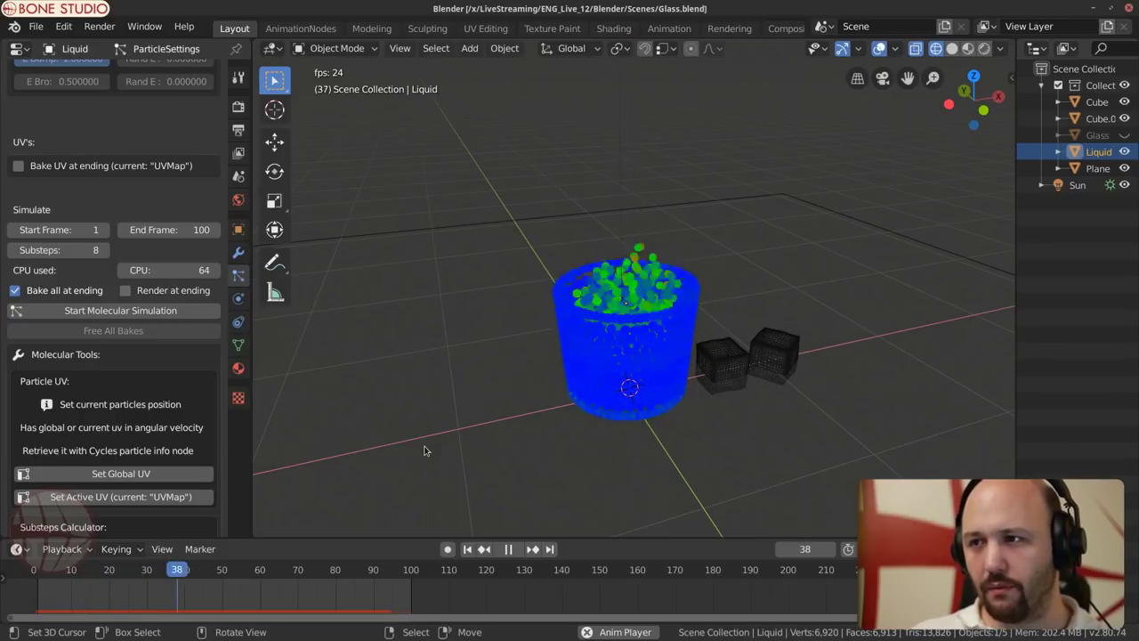
{"action": "key", "text": "Escape"}
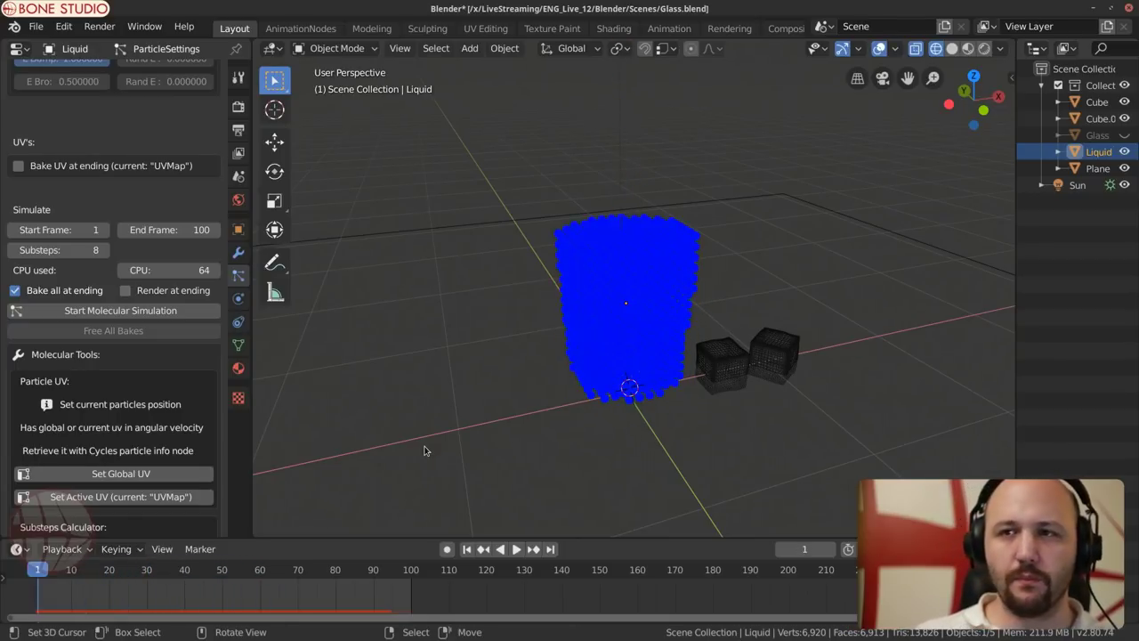
Step: Set the Liquid particles' physics forces to Damp 0.100 and Drag 0.020
{"action": "scroll", "coordinate": [131, 408], "scroll_direction": "up", "scroll_amount": 15}
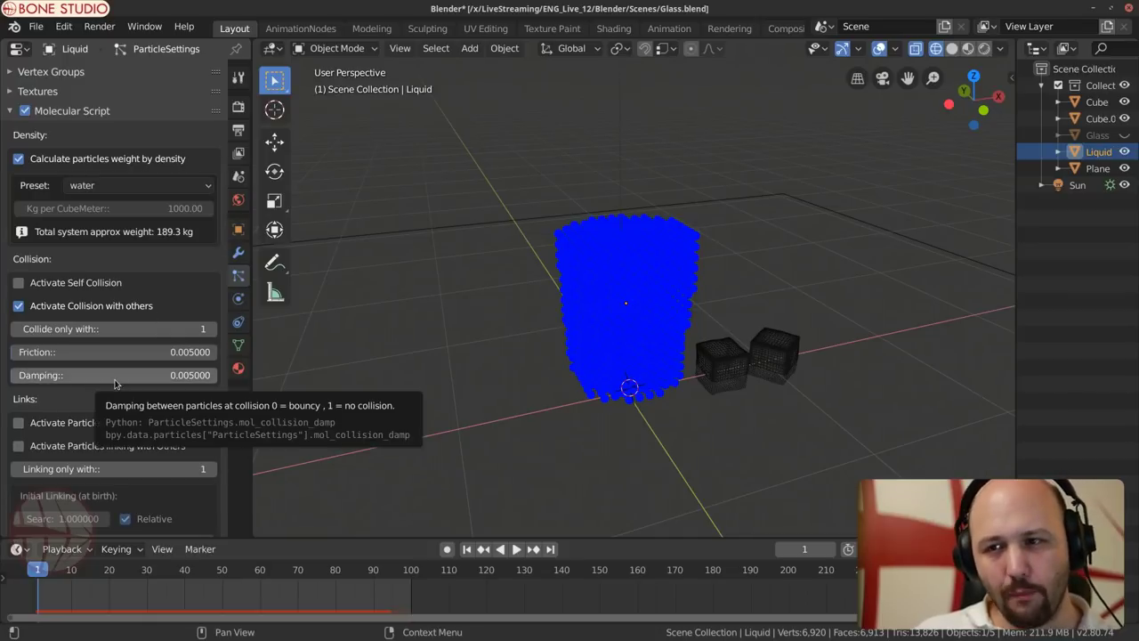
{"action": "scroll", "coordinate": [134, 418], "scroll_direction": "up", "scroll_amount": 12}
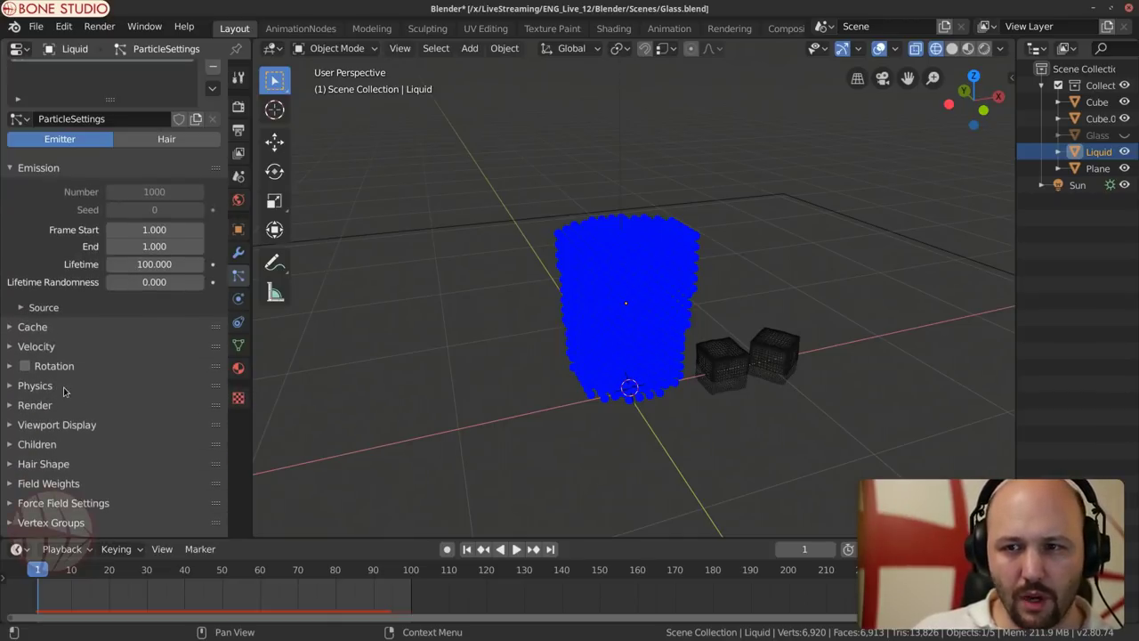
{"action": "left_click", "coordinate": [36, 385]}
{"action": "scroll", "coordinate": [67, 338], "scroll_direction": "down", "scroll_amount": 7}
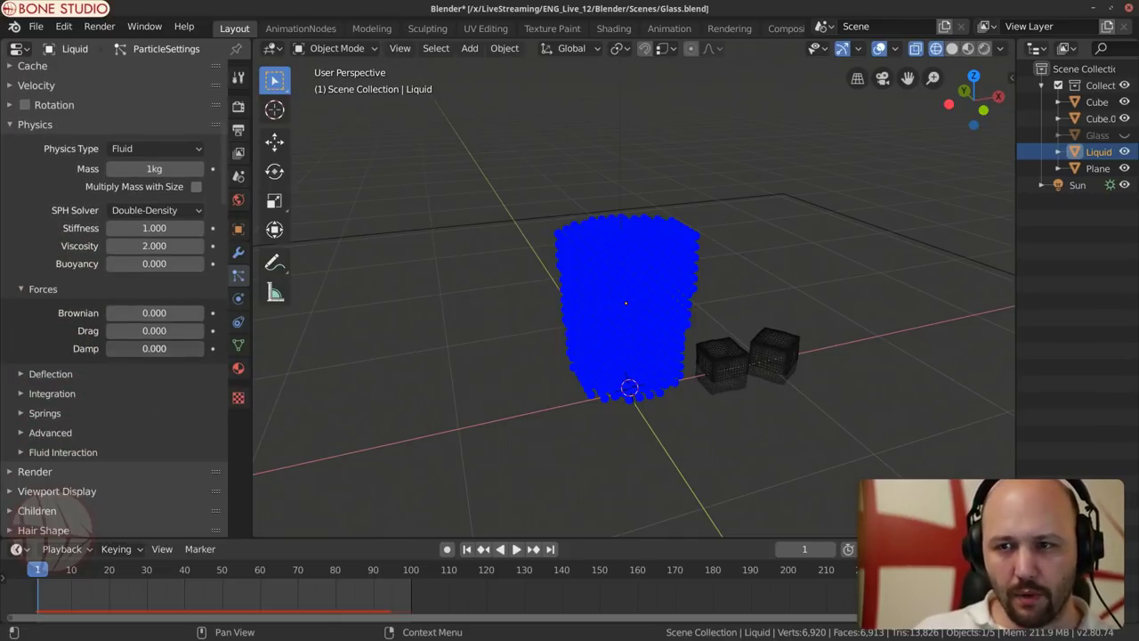
{"action": "key", "text": "shift+Tab"}
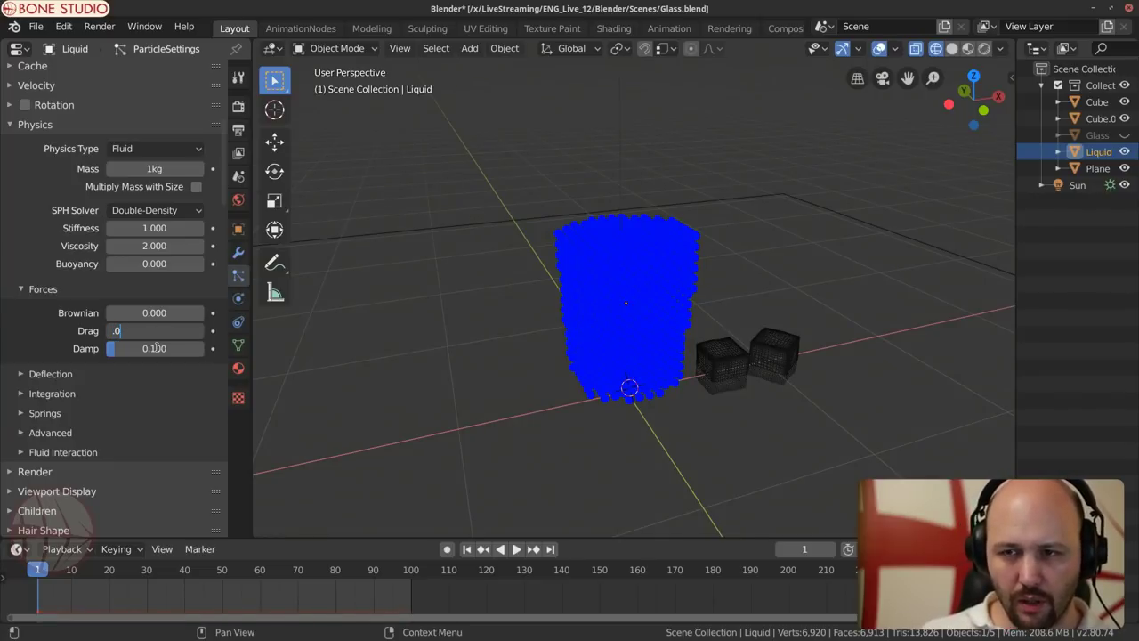
{"action": "type", "text": ".02"}
{"action": "key", "text": "Return"}
{"action": "scroll", "coordinate": [143, 348], "scroll_direction": "down", "scroll_amount": 15}
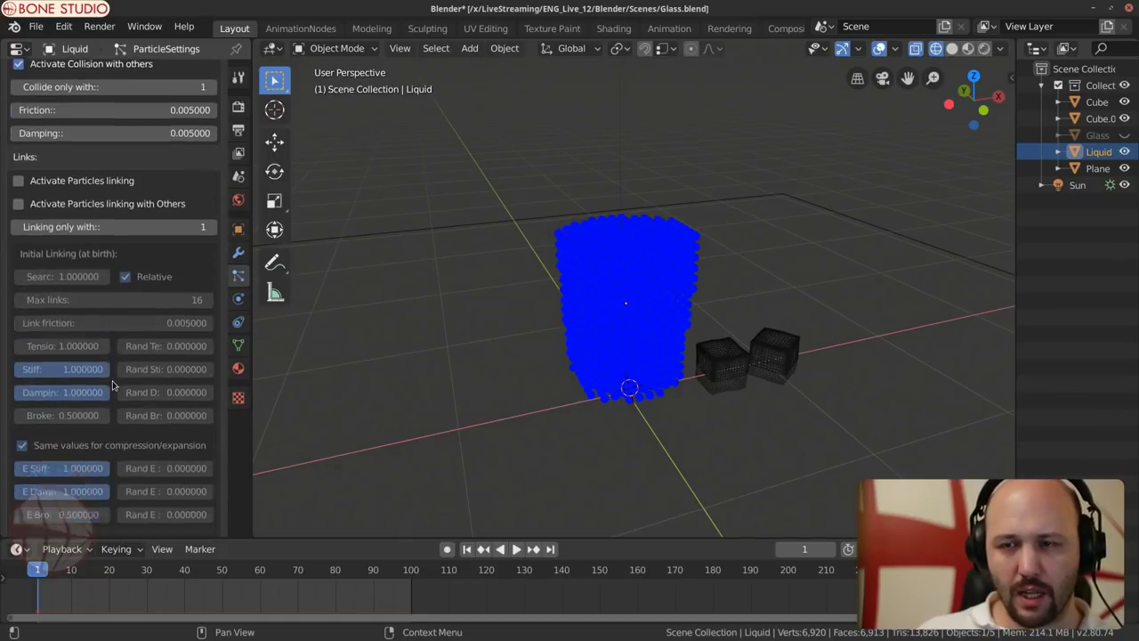
{"action": "scroll", "coordinate": [112, 383], "scroll_direction": "down", "scroll_amount": 12}
{"action": "scroll", "coordinate": [113, 349], "scroll_direction": "up", "scroll_amount": 4}
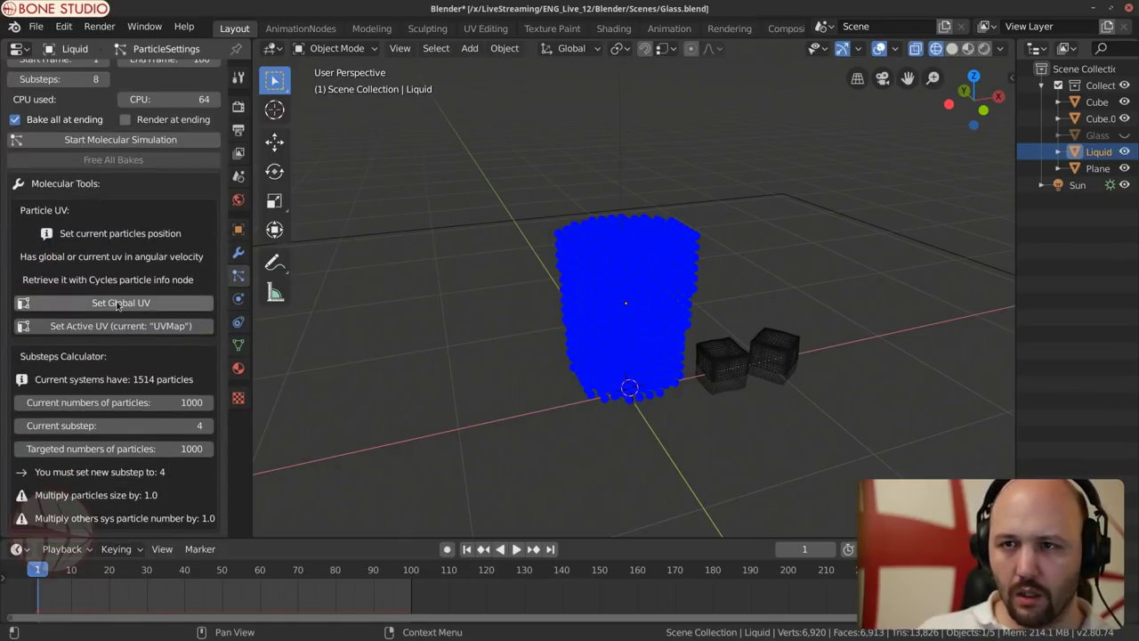
{"action": "scroll", "coordinate": [120, 342], "scroll_direction": "up", "scroll_amount": 4}
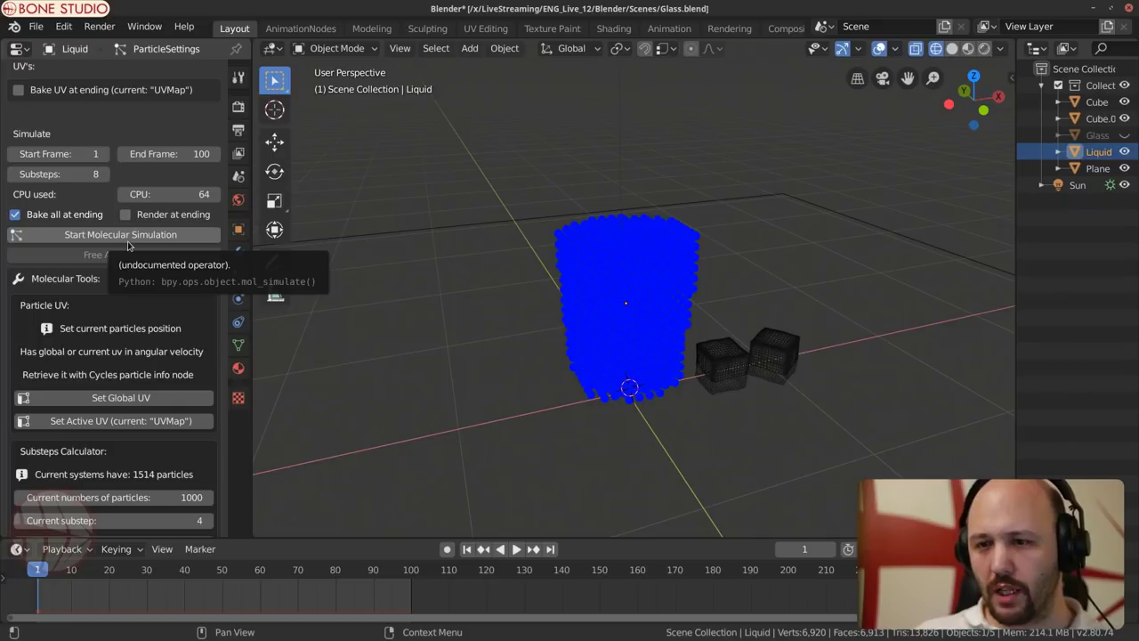
Step: Re-bake the molecular liquid simulation with the new forces, stopping it partway
{"action": "left_click", "coordinate": [127, 238]}
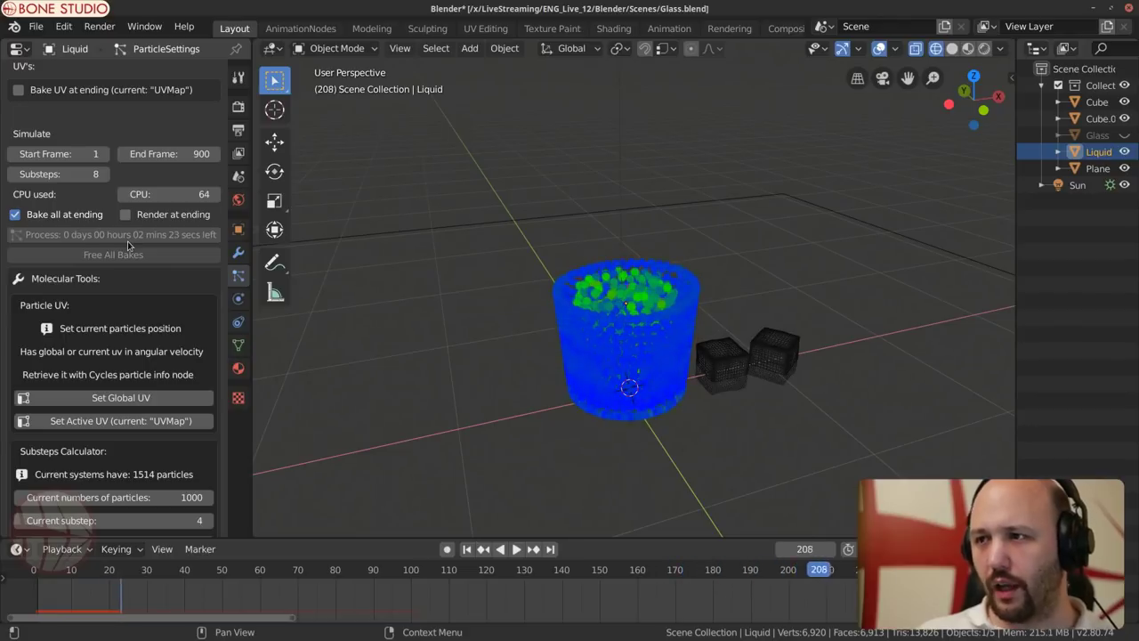
{"action": "scroll", "coordinate": [622, 319], "scroll_direction": "up", "scroll_amount": 5}
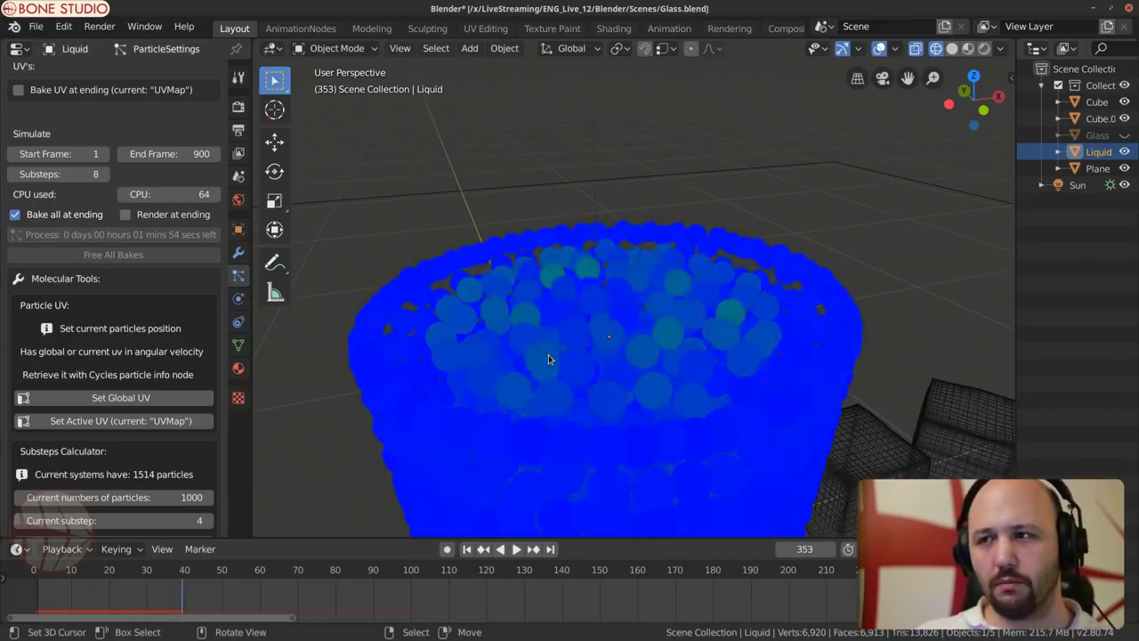
{"action": "scroll", "coordinate": [574, 347], "scroll_direction": "down", "scroll_amount": 6}
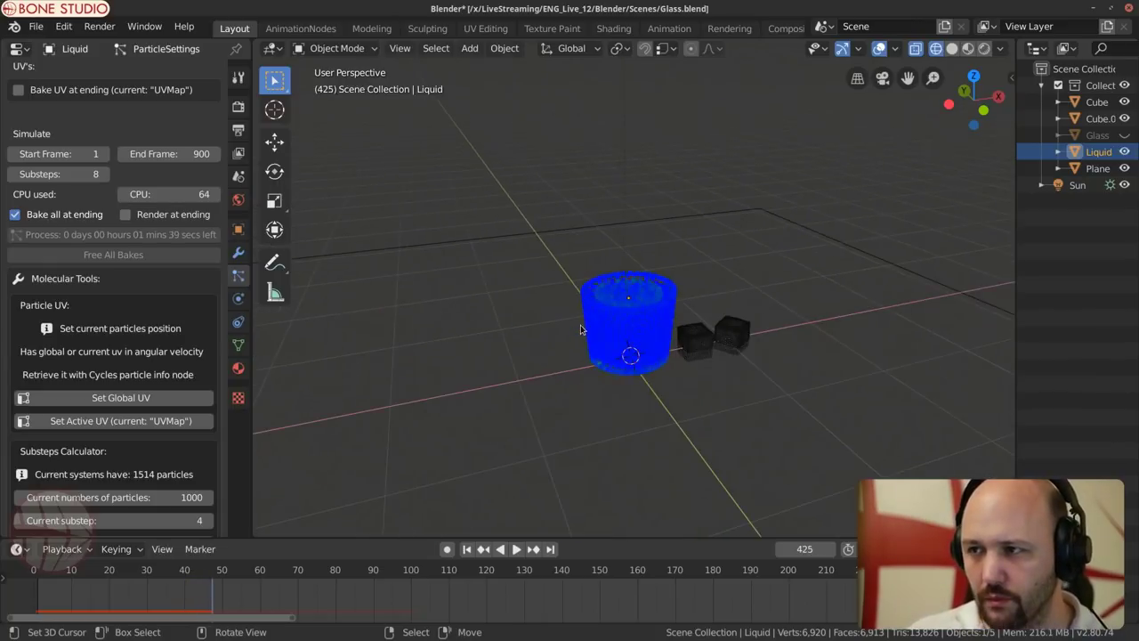
{"action": "scroll", "coordinate": [580, 329], "scroll_direction": "up", "scroll_amount": 3}
{"action": "middle_click_drag", "start_coordinate": [580, 329], "coordinate": [578, 333]}
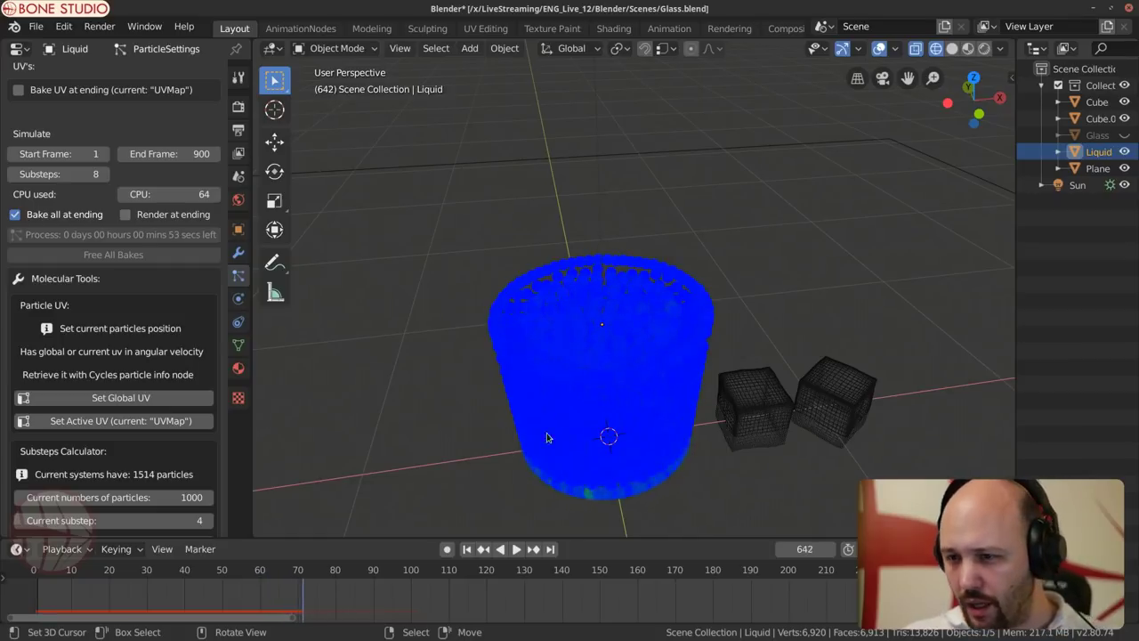
{"action": "key", "text": "Escape"}
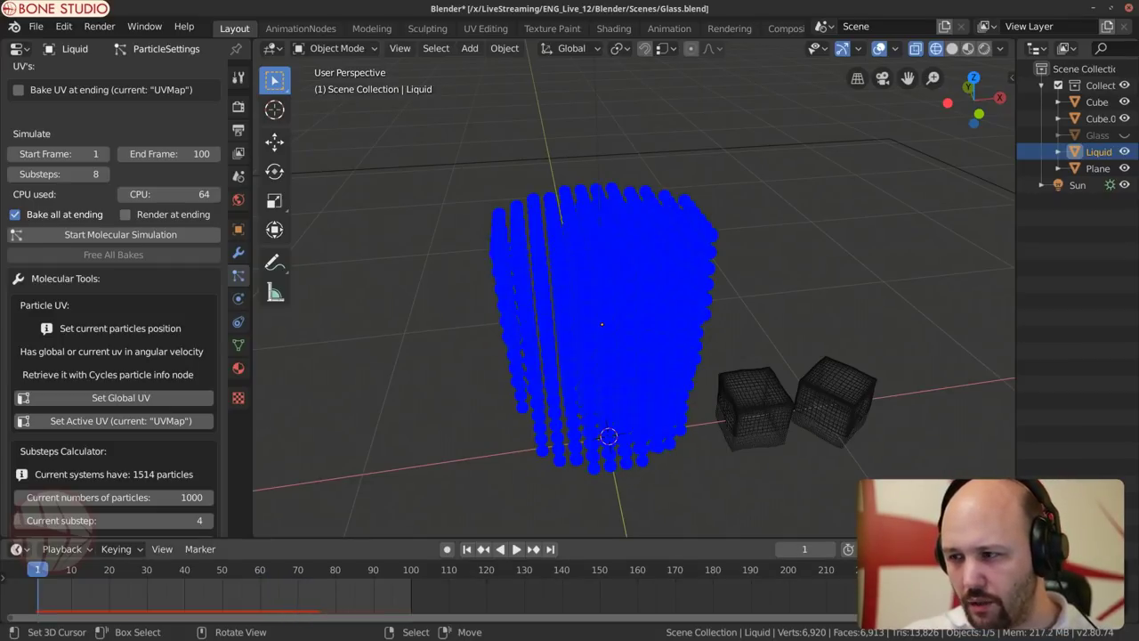
Step: Play back the rebaked liquid settling inside the glass, then stop playback
{"action": "key", "text": "space"}
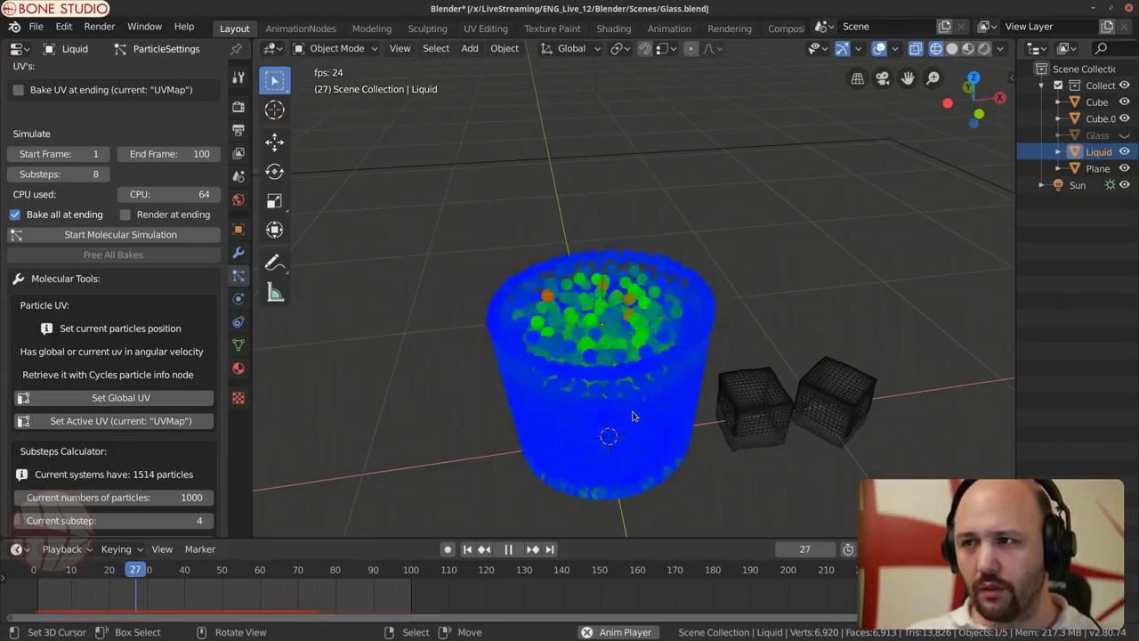
{"action": "middle_click_drag", "start_coordinate": [627, 414], "coordinate": [610, 386]}
{"action": "key", "text": "space"}
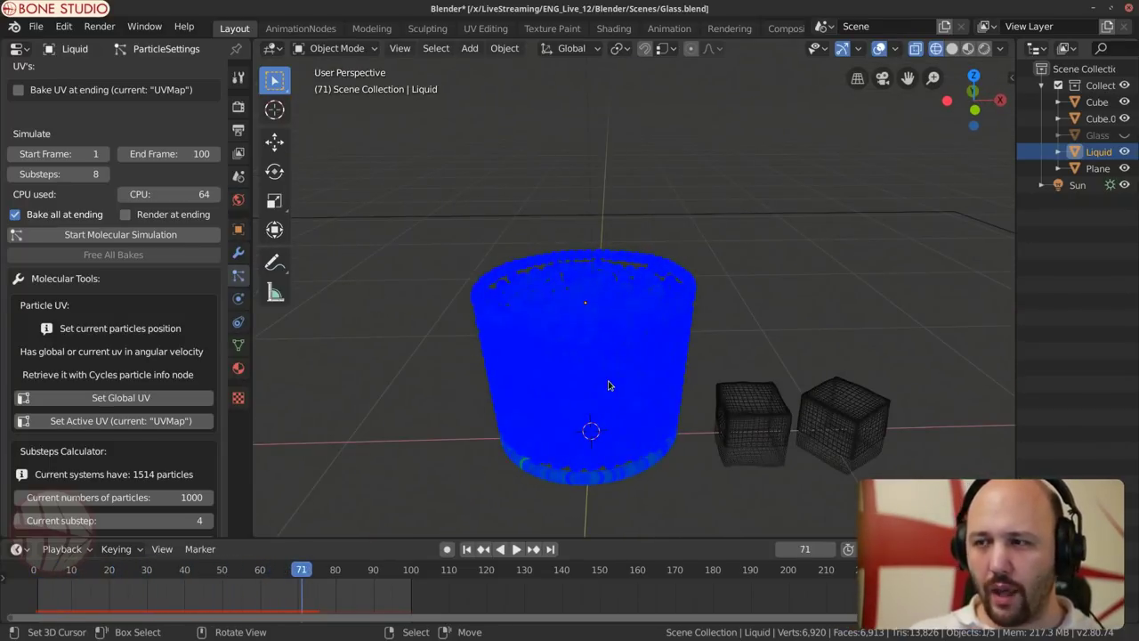
{"action": "key", "text": "space"}
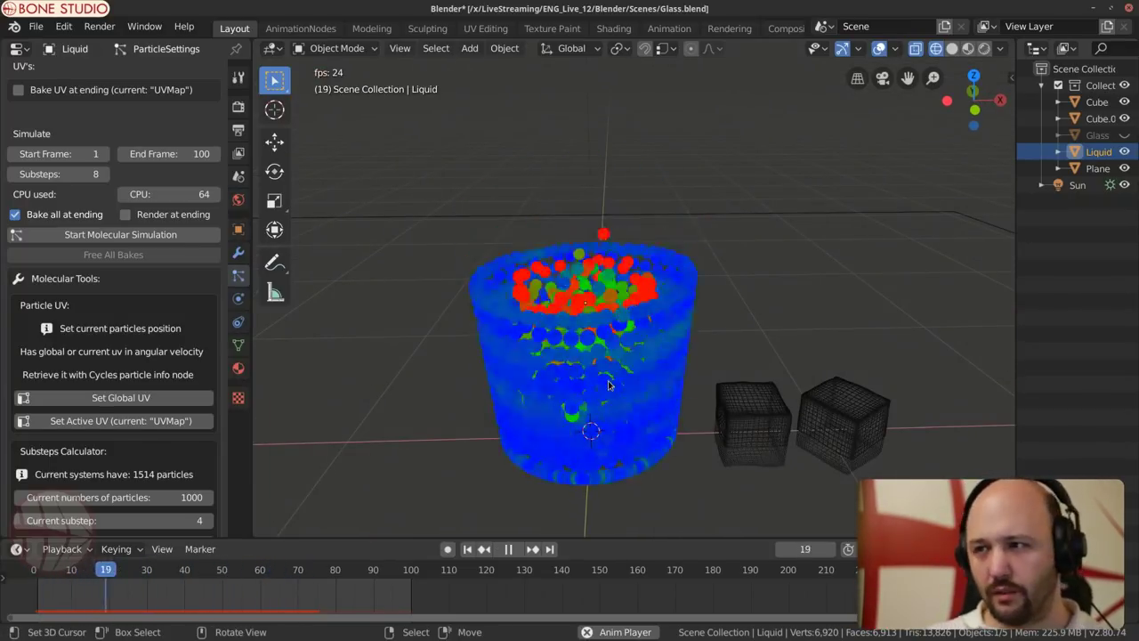
{"action": "key", "text": "space"}
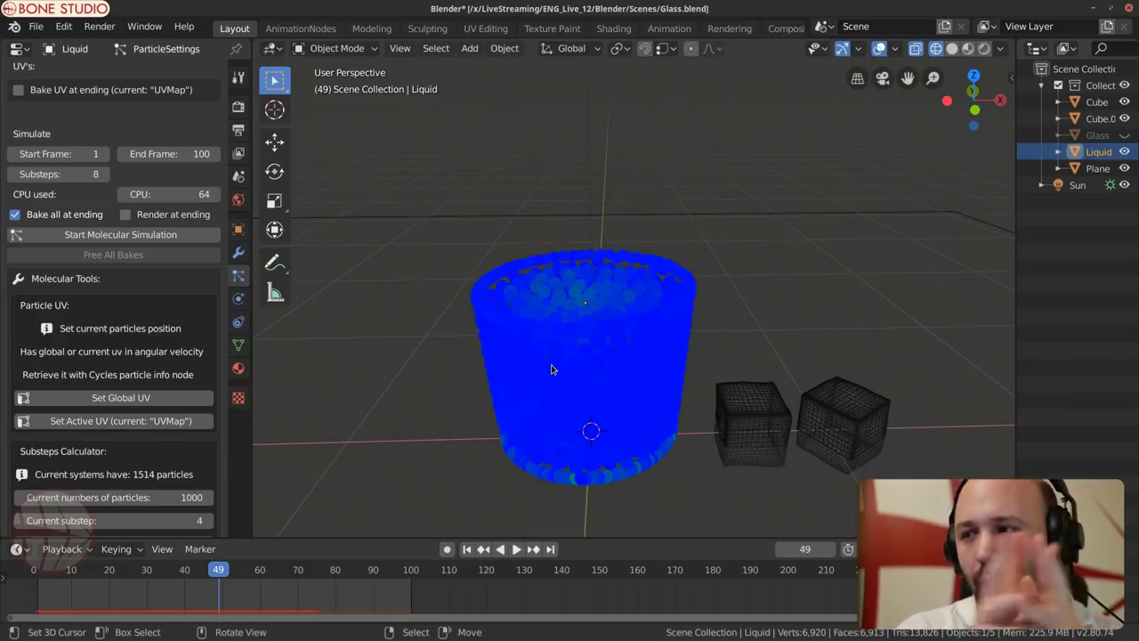
Step: Move the small cube straight up along Z, high above the glass
{"action": "left_click", "coordinate": [724, 406]}
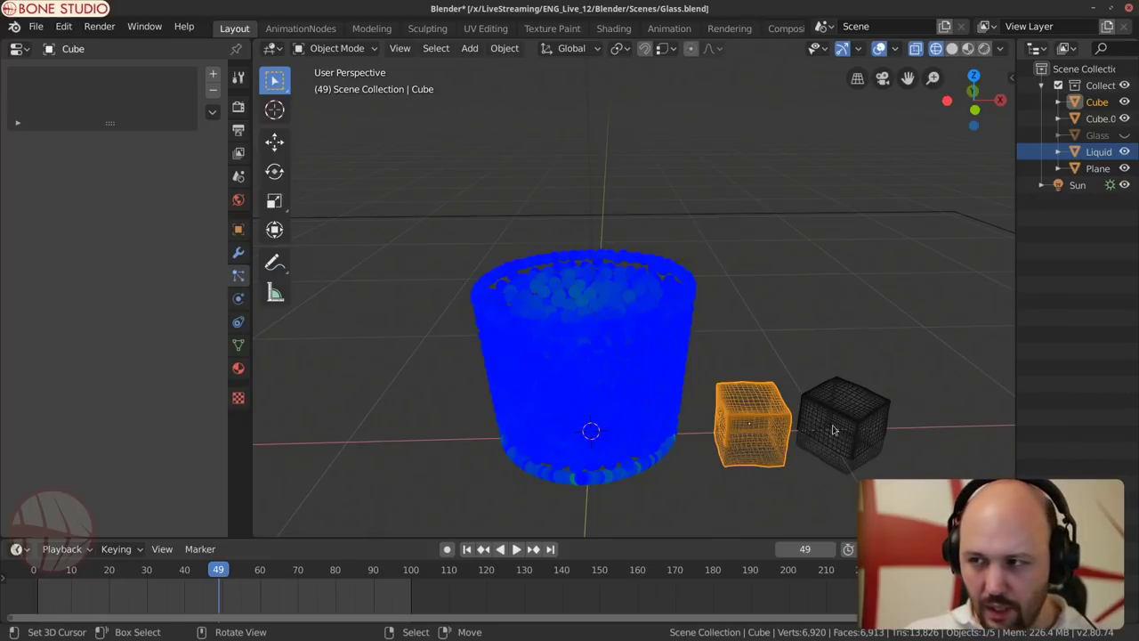
{"action": "key", "text": "g"}
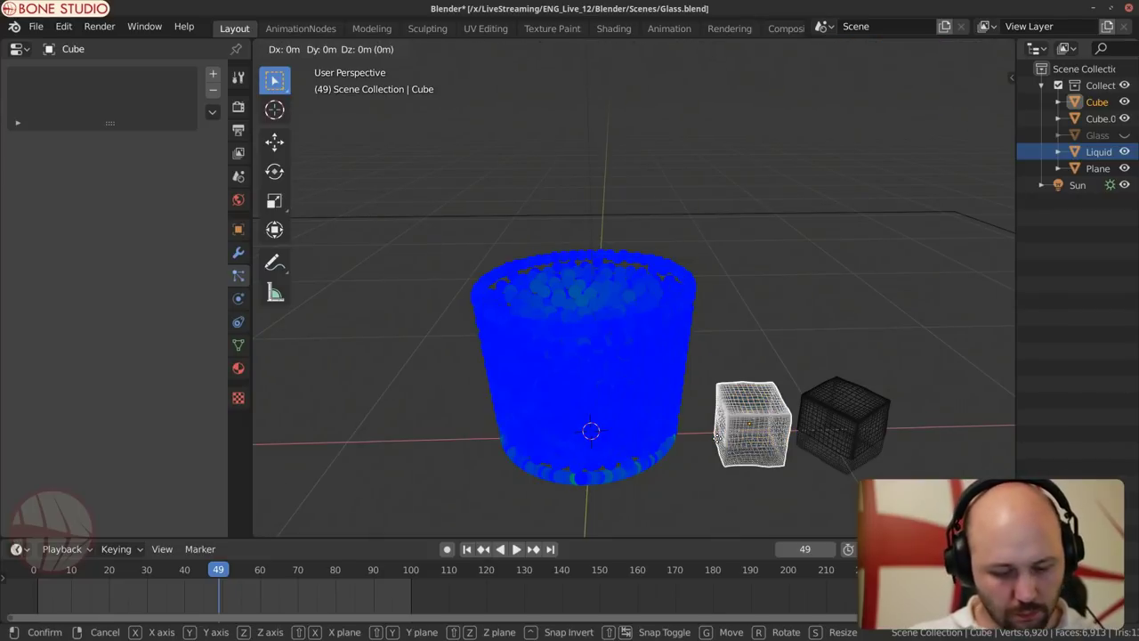
{"action": "key", "text": "z"}
{"action": "left_click", "coordinate": [578, 107]}
{"action": "scroll", "coordinate": [580, 309], "scroll_direction": "down", "scroll_amount": 3}
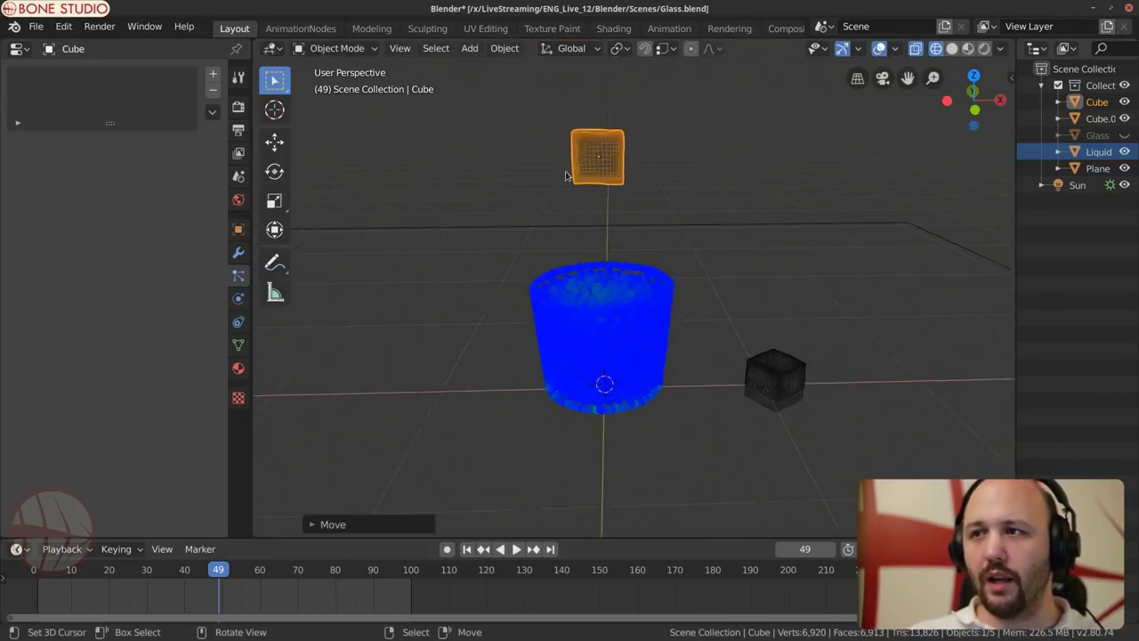
{"action": "middle_click_drag", "start_coordinate": [580, 294], "coordinate": [580, 309]}
{"action": "key", "text": "g"}
{"action": "key", "text": "z"}
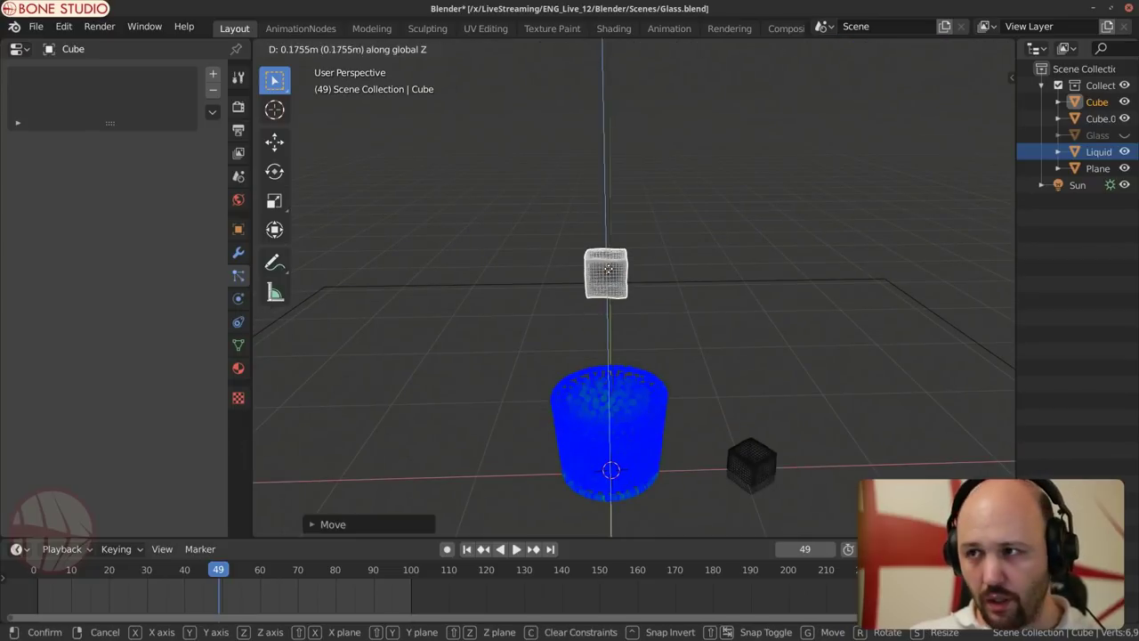
{"action": "left_click", "coordinate": [608, 248]}
Step: Check the cube's position from above, tilt it at an angle, and add a particle system
{"action": "middle_click_drag", "start_coordinate": [608, 249], "coordinate": [579, 354], "text": "alt"}
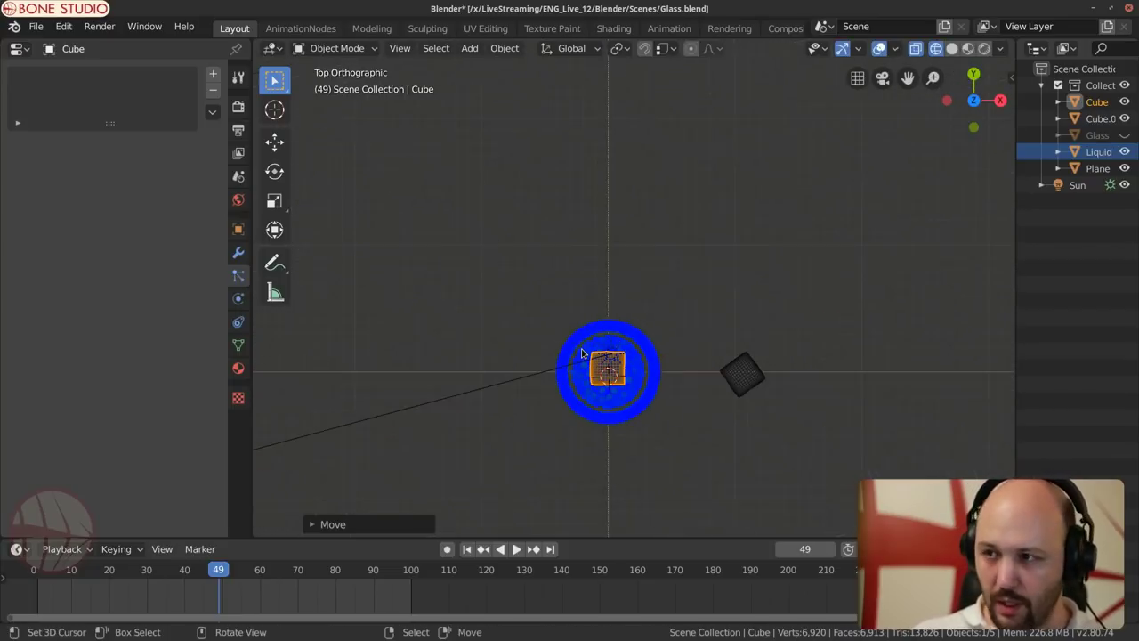
{"action": "middle_click_drag", "start_coordinate": [600, 420], "coordinate": [621, 270]}
{"action": "key", "text": "r"}
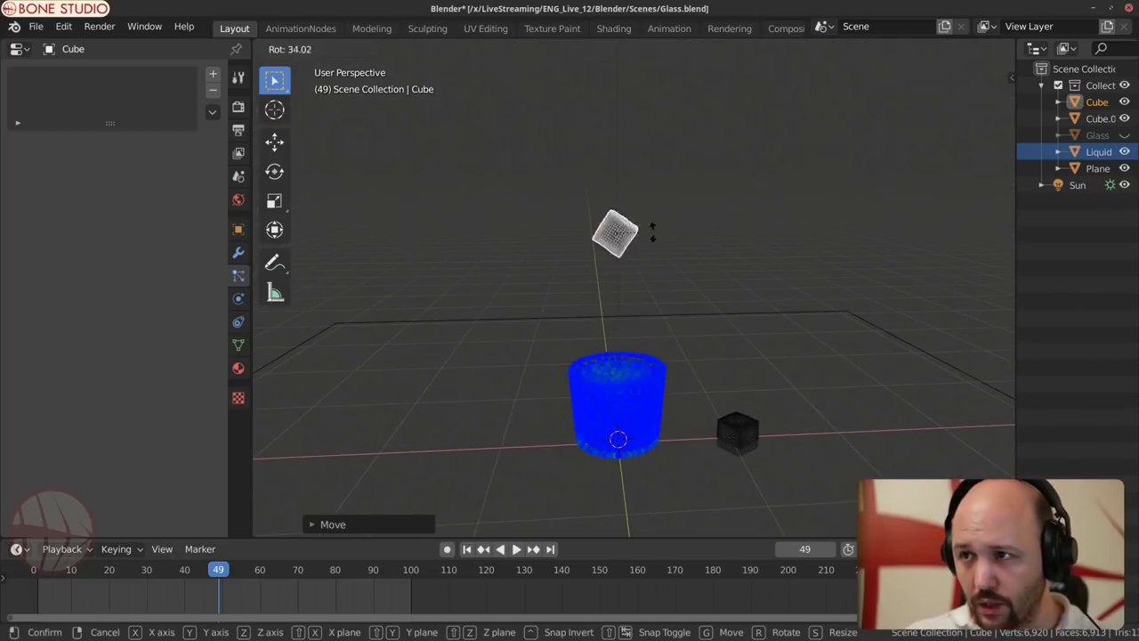
{"action": "left_click", "coordinate": [648, 231]}
{"action": "scroll", "coordinate": [642, 235], "scroll_direction": "up", "scroll_amount": 3}
{"action": "scroll", "coordinate": [641, 233], "scroll_direction": "down", "scroll_amount": 3}
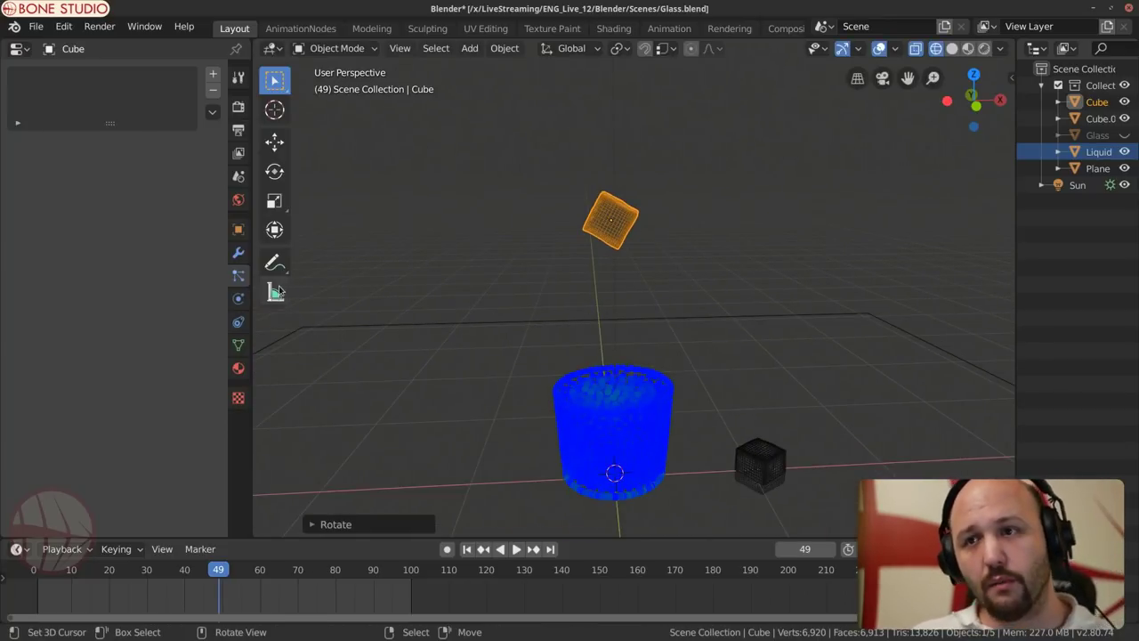
{"action": "left_click", "coordinate": [212, 77]}
Step: Set the cube's particle emission End frame to 1 and Lifetime to 100
{"action": "scroll", "coordinate": [543, 218], "scroll_direction": "up", "scroll_amount": 4}
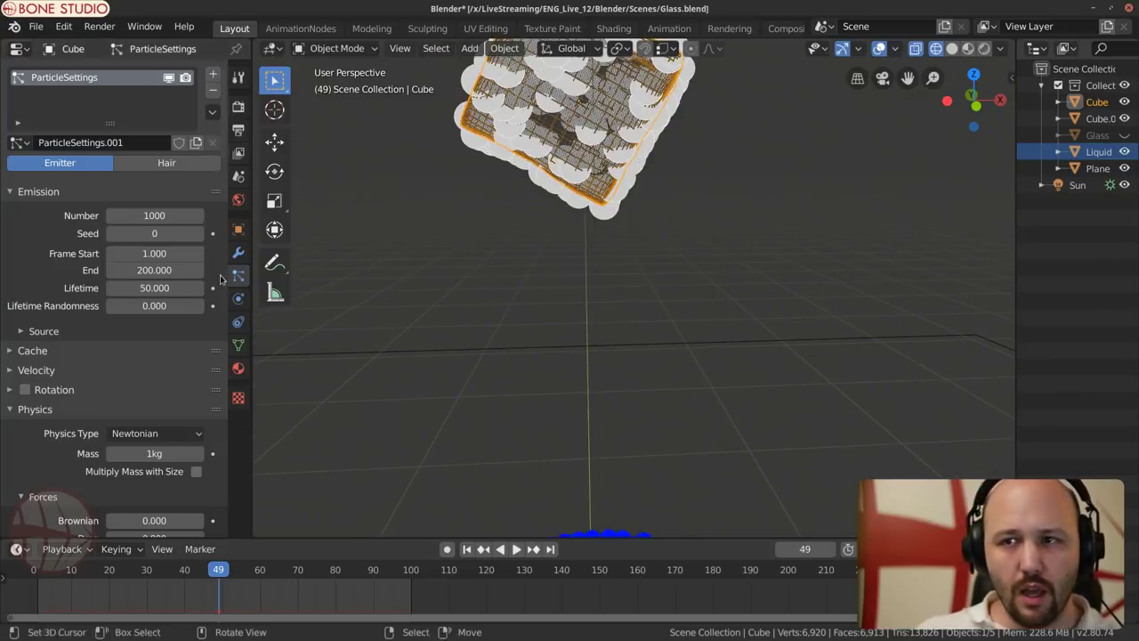
{"action": "left_click", "coordinate": [151, 270]}
{"action": "type", "text": "1"}
{"action": "key", "text": "Return"}
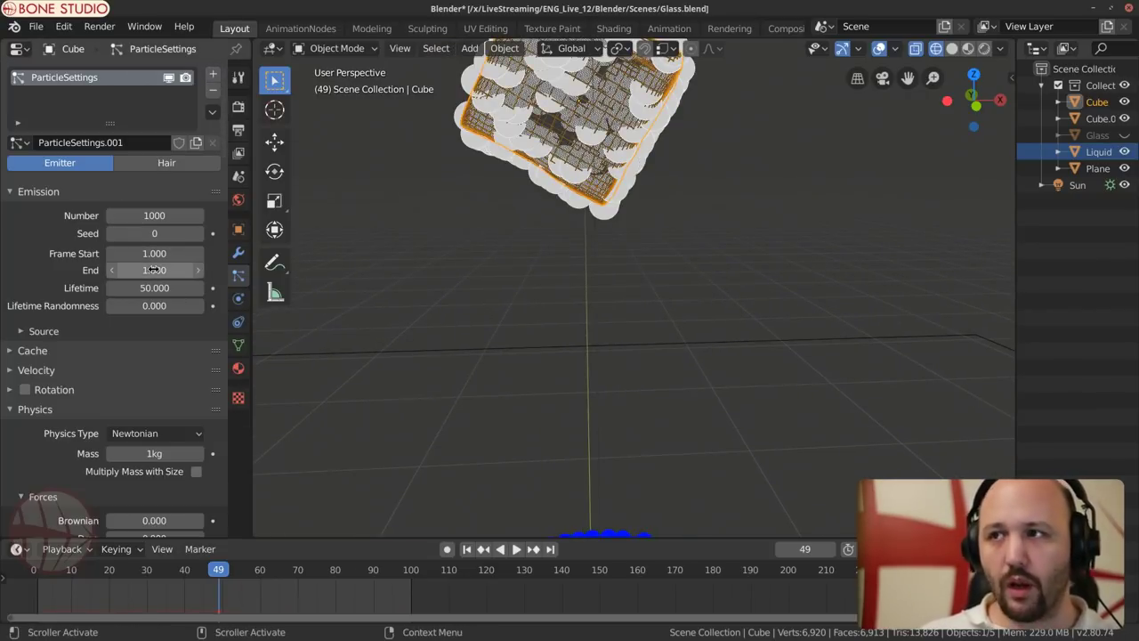
{"action": "key", "text": "shift+Left"}
{"action": "scroll", "coordinate": [653, 420], "scroll_direction": "down", "scroll_amount": 5}
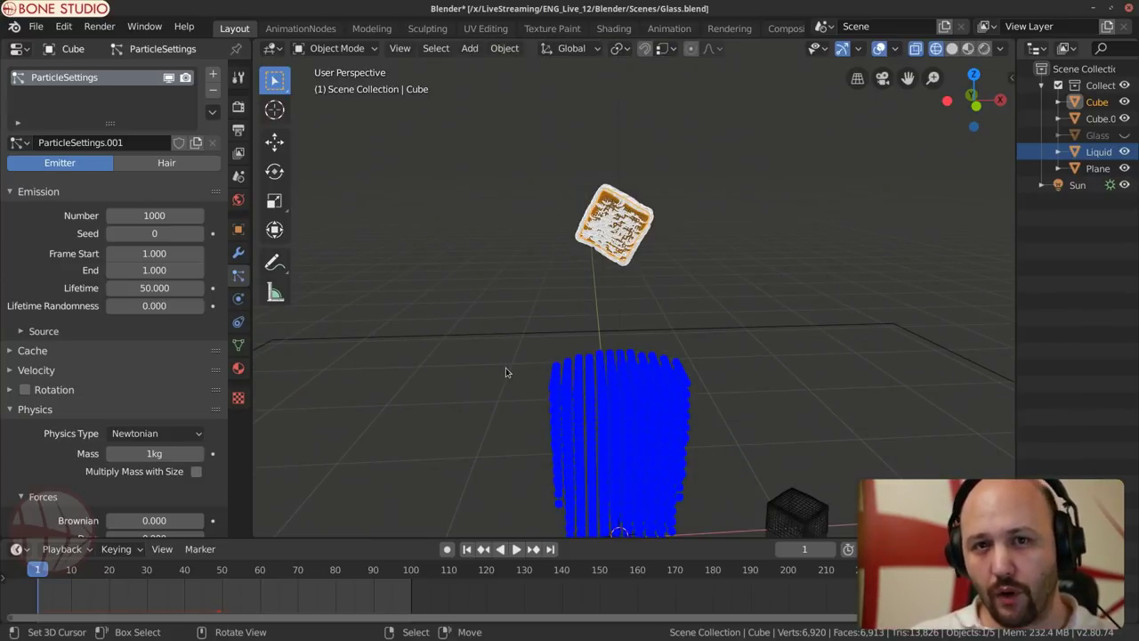
{"action": "left_click", "coordinate": [163, 288]}
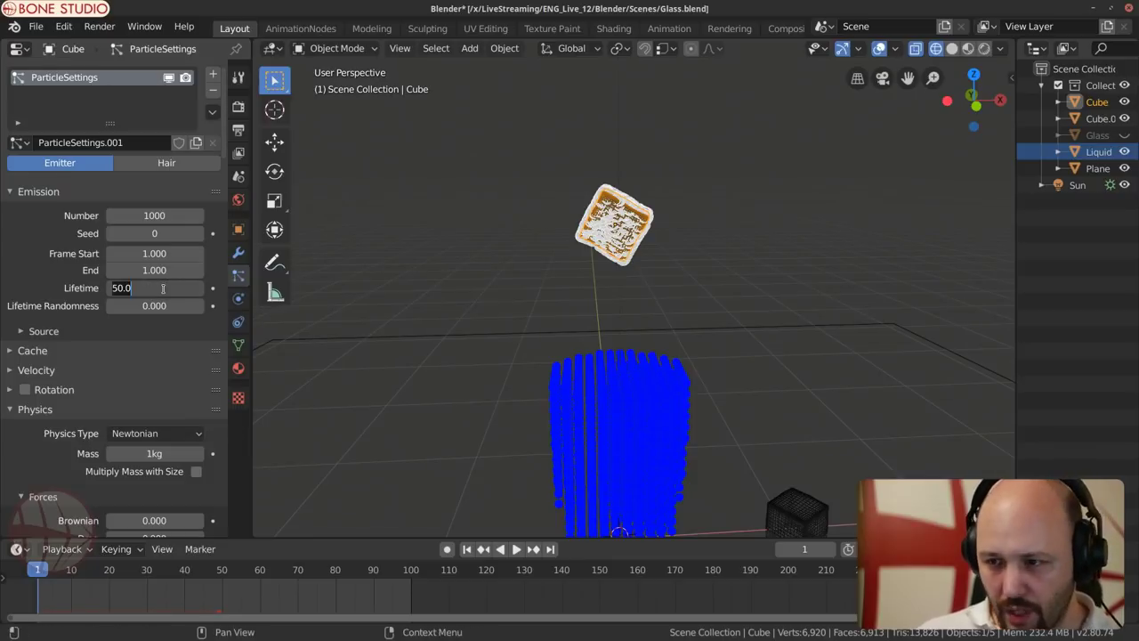
{"action": "type", "text": "100"}
{"action": "key", "text": "Return"}
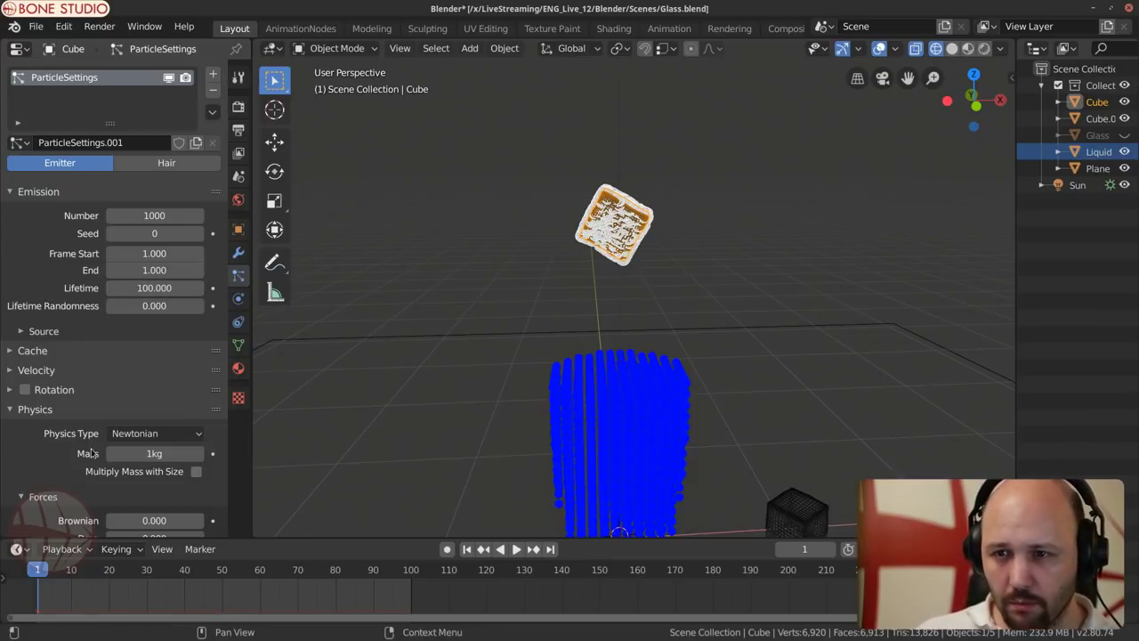
Step: Emit the particles from the cube's Volume using Grid distribution
{"action": "scroll", "coordinate": [117, 414], "scroll_direction": "down", "scroll_amount": 3}
{"action": "left_click", "coordinate": [45, 236]}
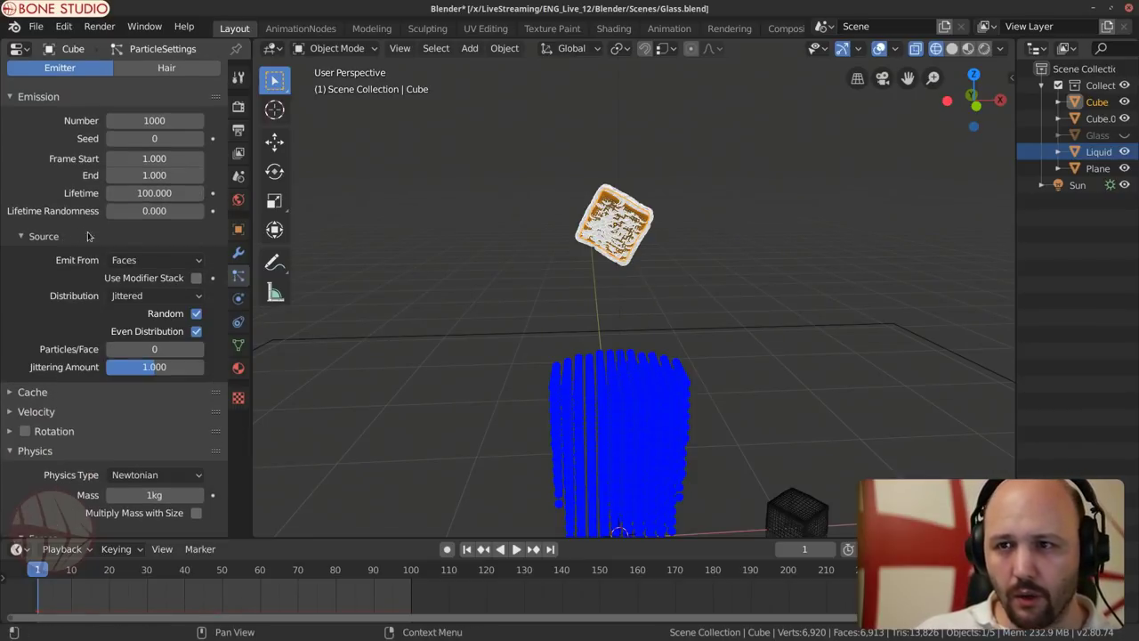
{"action": "left_click", "coordinate": [149, 260]}
{"action": "left_click", "coordinate": [127, 314]}
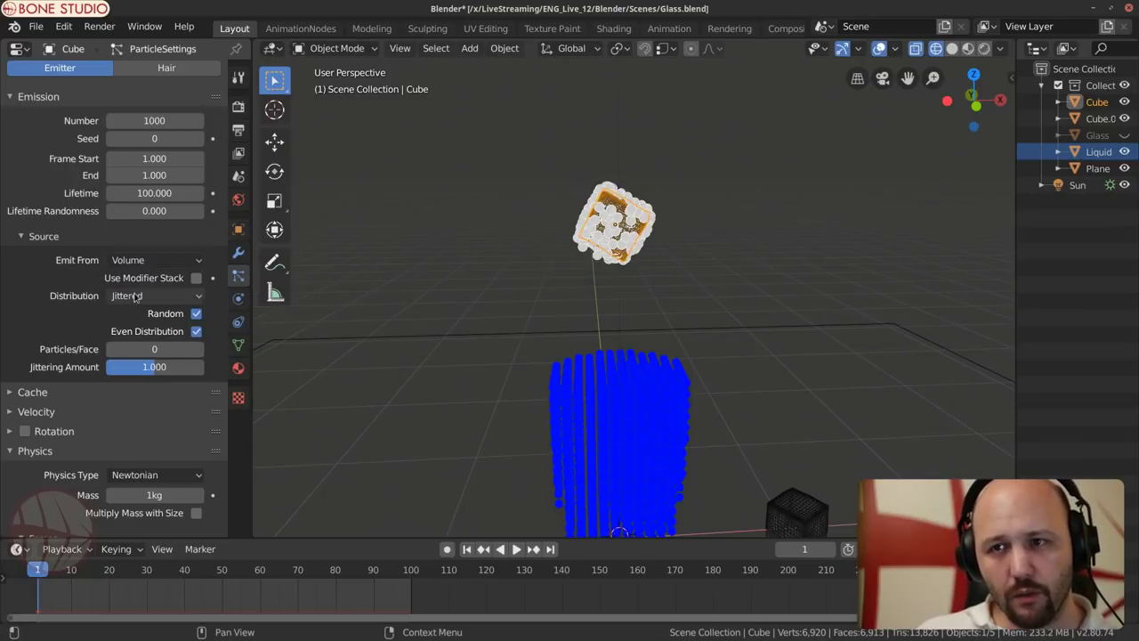
{"action": "left_click", "coordinate": [151, 296]}
{"action": "left_click", "coordinate": [125, 350]}
Step: Set the particle grid Resolution to 5
{"action": "scroll", "coordinate": [564, 262], "scroll_direction": "up", "scroll_amount": 5}
{"action": "middle_click_drag", "start_coordinate": [564, 262], "coordinate": [563, 333]}
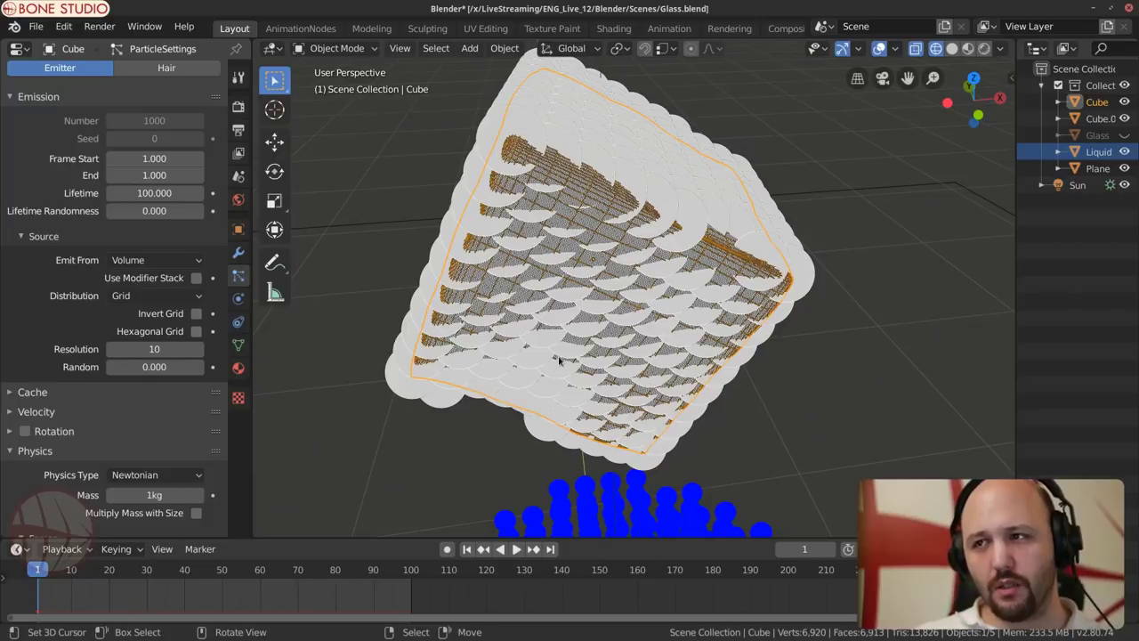
{"action": "left_click", "coordinate": [111, 351]}
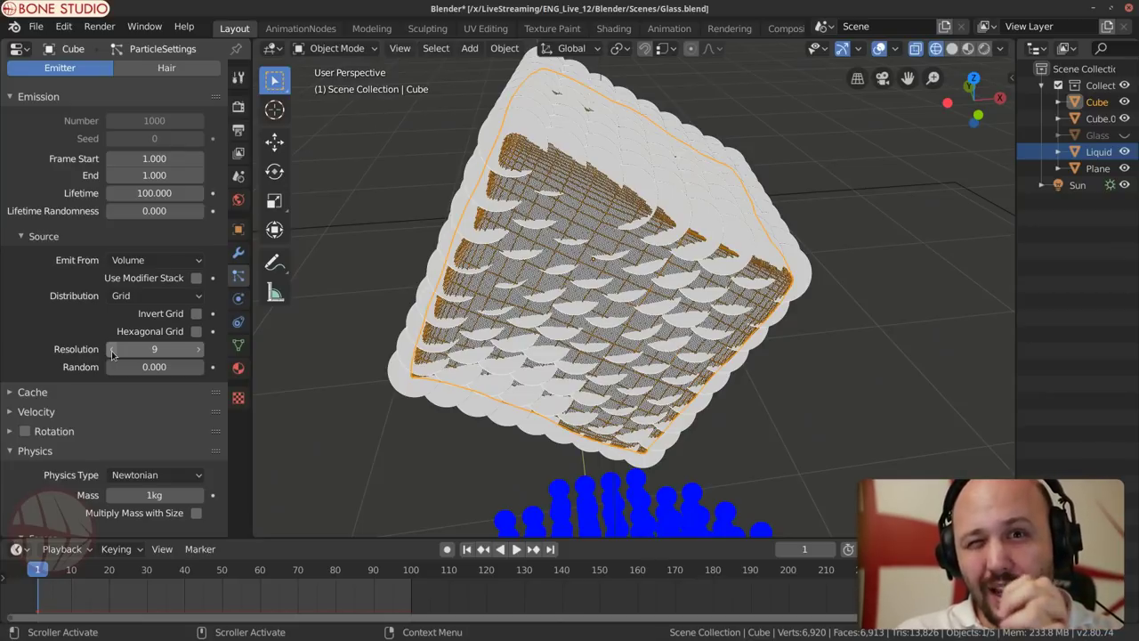
{"action": "left_click", "coordinate": [111, 349]}
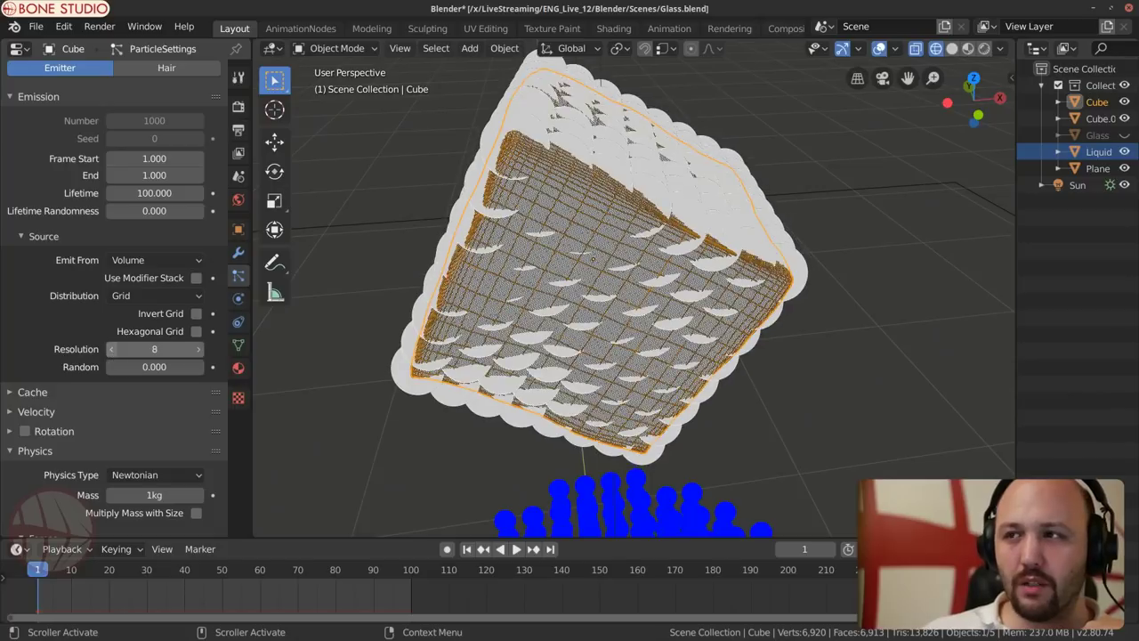
{"action": "left_click", "coordinate": [111, 349]}
{"action": "left_click", "coordinate": [111, 348]}
{"action": "left_click", "coordinate": [111, 349]}
{"action": "middle_click_drag", "start_coordinate": [293, 418], "coordinate": [320, 409]}
{"action": "left_click", "coordinate": [113, 349]}
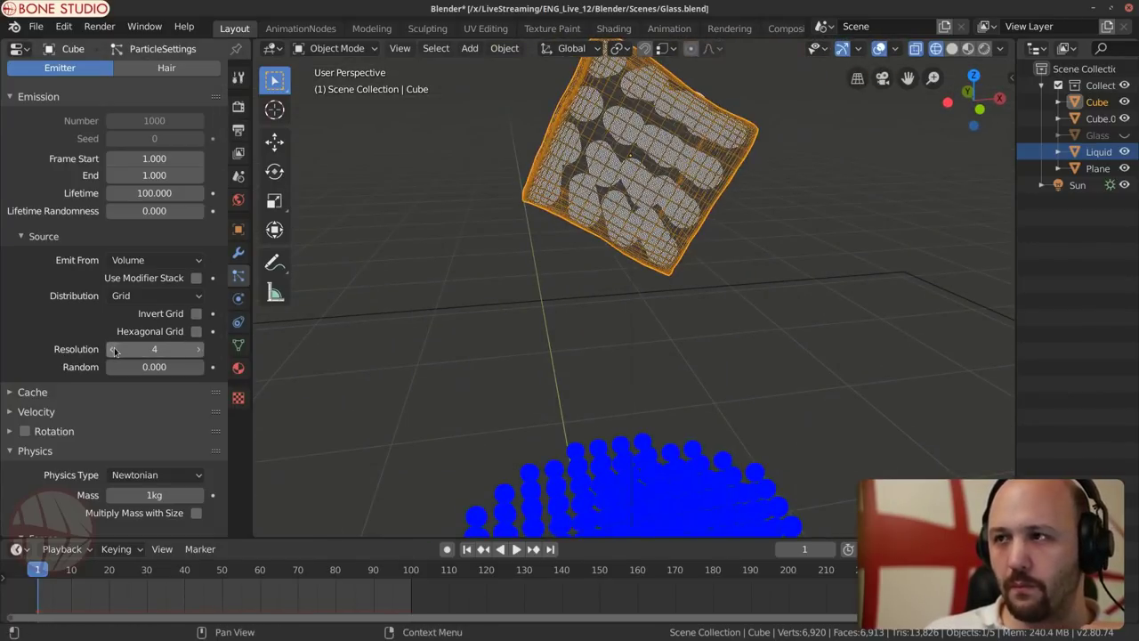
{"action": "left_click", "coordinate": [199, 349]}
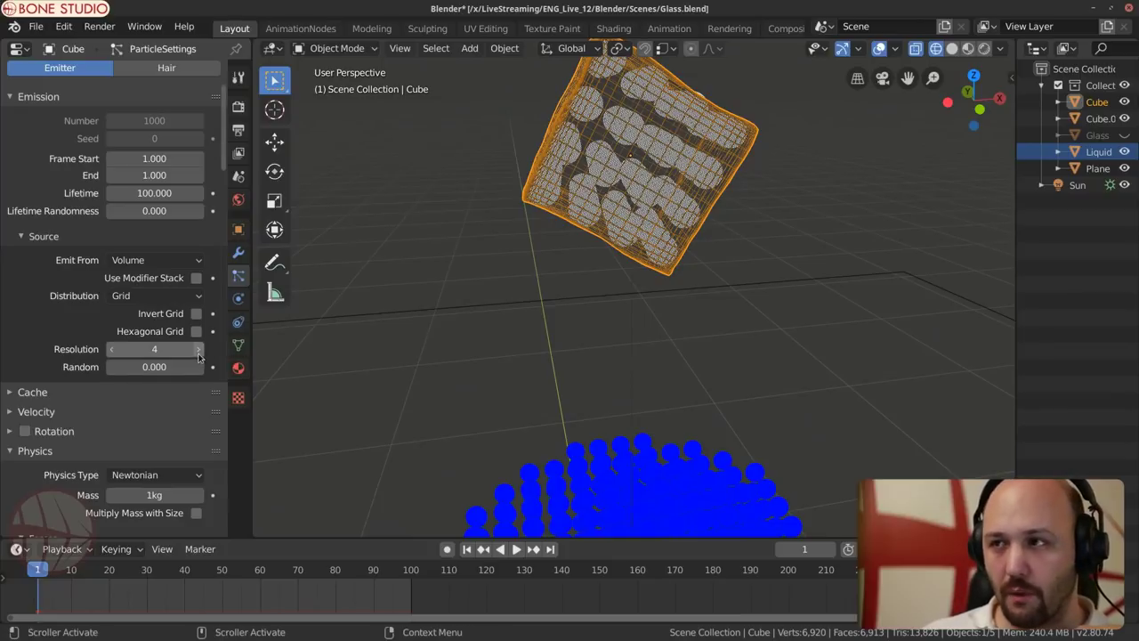
{"action": "middle_click_drag", "start_coordinate": [546, 330], "coordinate": [595, 329]}
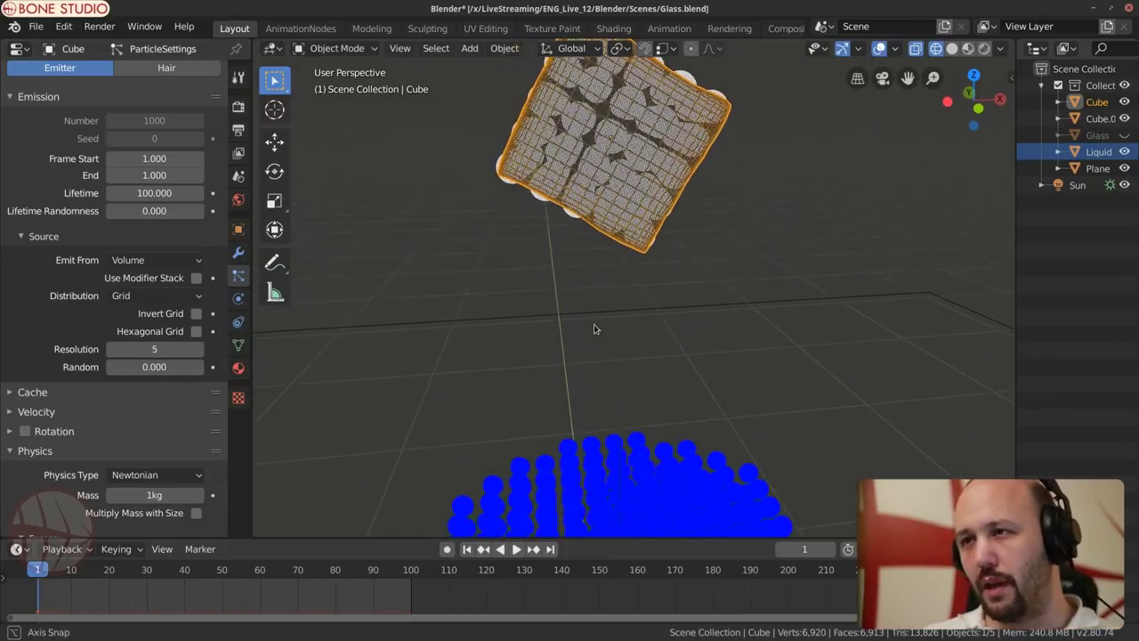
{"action": "scroll", "coordinate": [595, 330], "scroll_direction": "down", "scroll_amount": 3}
{"action": "scroll", "coordinate": [595, 329], "scroll_direction": "down", "scroll_amount": 1}
{"action": "scroll", "coordinate": [124, 307], "scroll_direction": "down", "scroll_amount": 5}
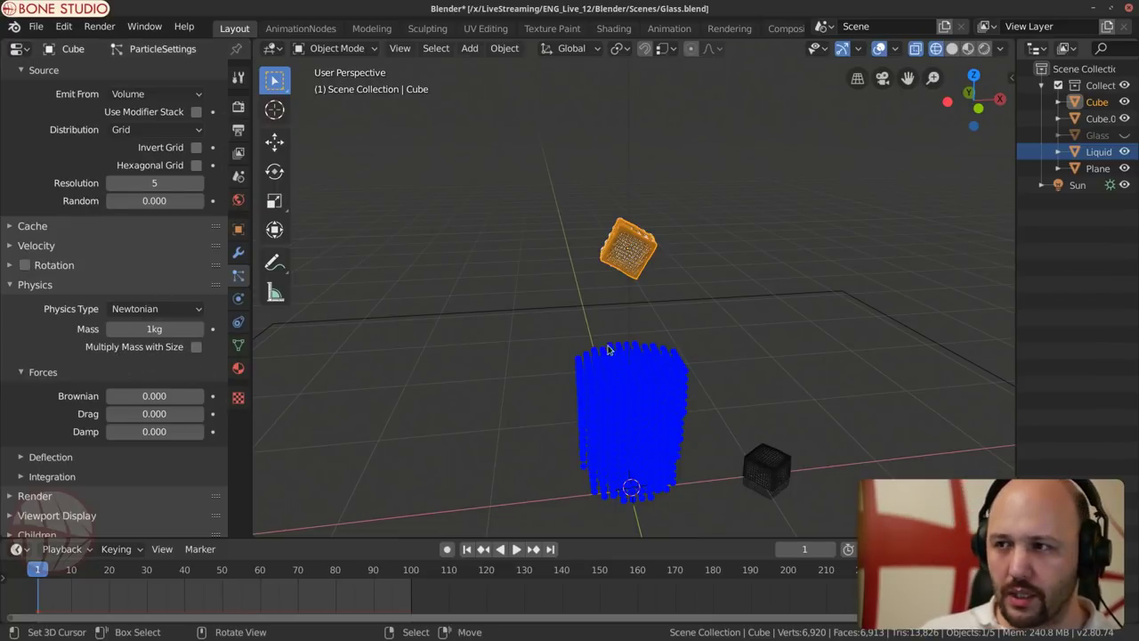
Step: Set the cube's particle Render As option to None
{"action": "scroll", "coordinate": [113, 446], "scroll_direction": "down", "scroll_amount": 2}
{"action": "scroll", "coordinate": [115, 427], "scroll_direction": "down", "scroll_amount": 2}
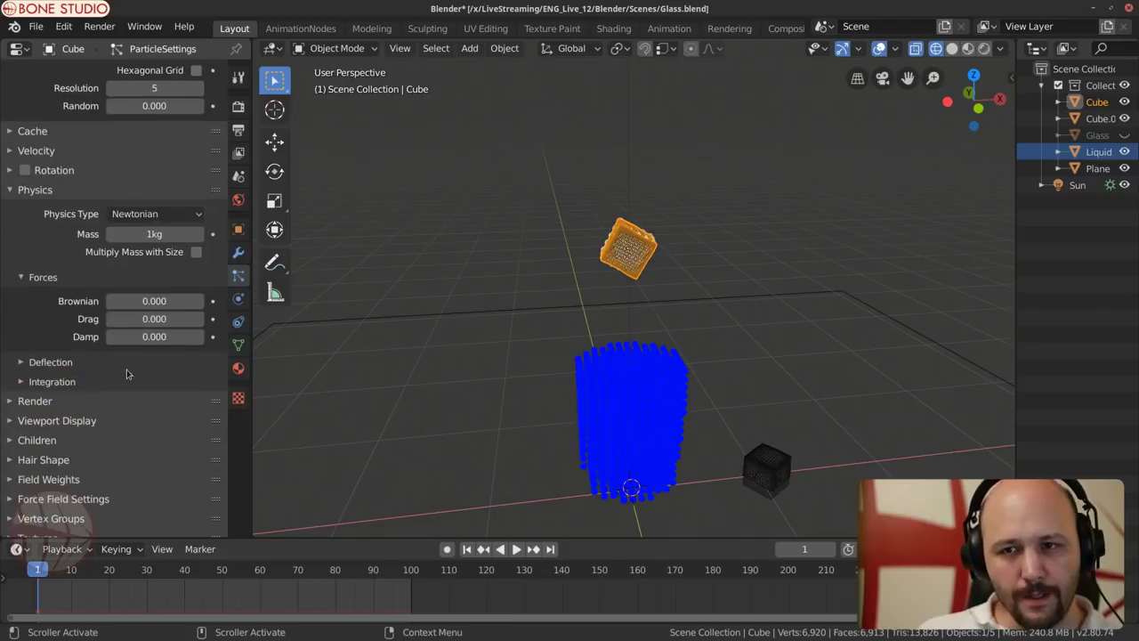
{"action": "left_click", "coordinate": [90, 401]}
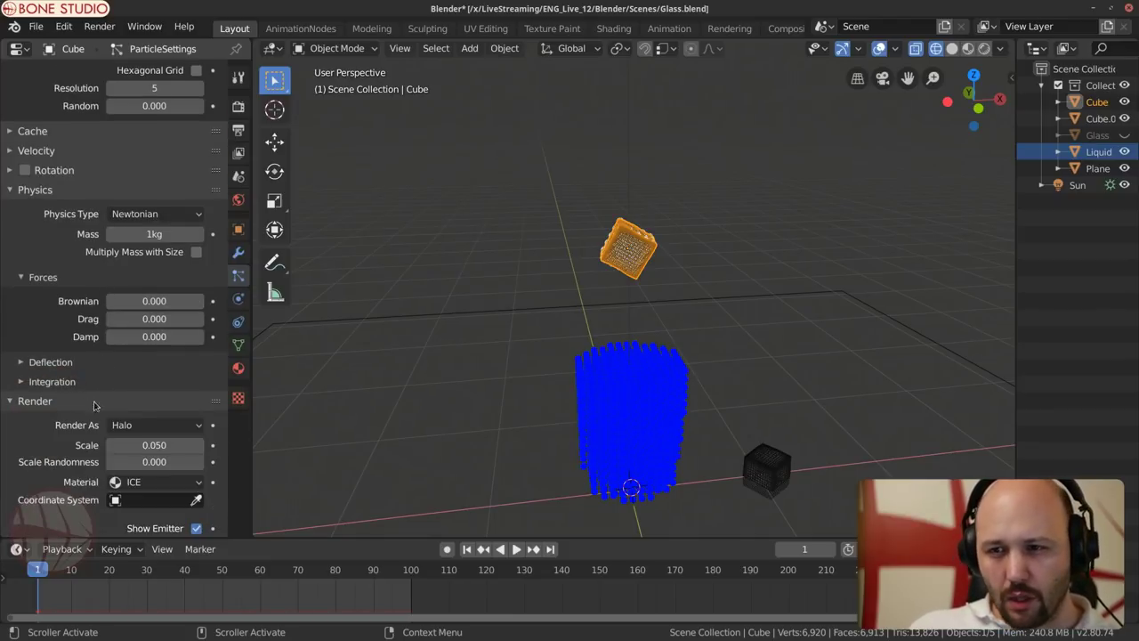
{"action": "left_click", "coordinate": [135, 418]}
{"action": "left_click", "coordinate": [142, 447]}
{"action": "left_click", "coordinate": [59, 408]}
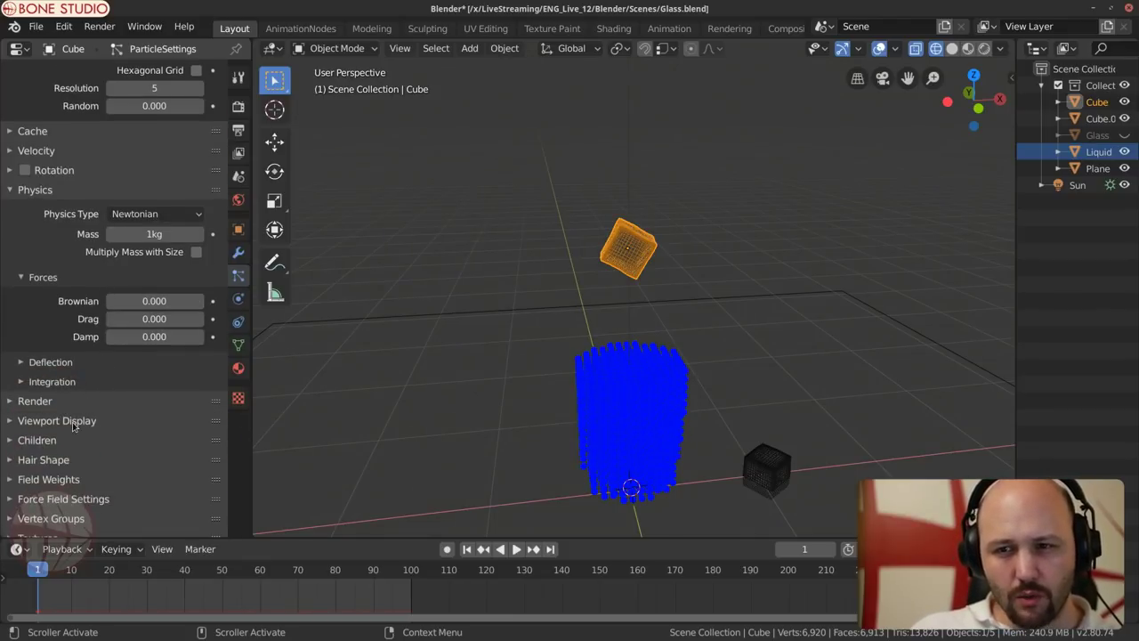
Step: Display the cube's particles as Points in the viewport
{"action": "left_click", "coordinate": [72, 421]}
{"action": "left_click", "coordinate": [141, 445]}
{"action": "left_click", "coordinate": [138, 505]}
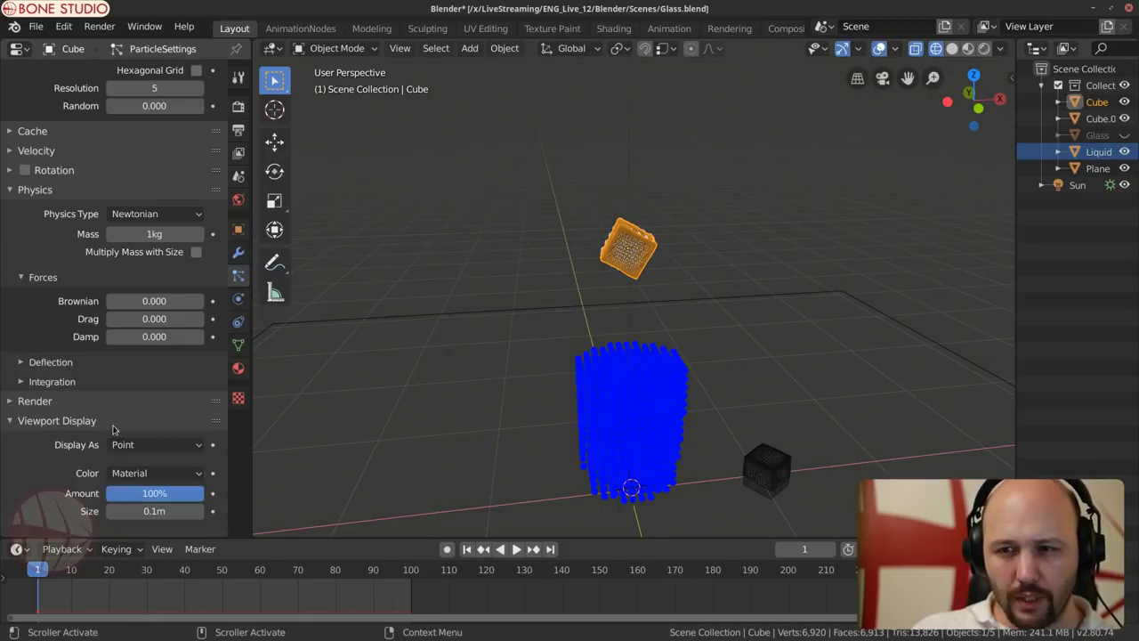
{"action": "scroll", "coordinate": [114, 434], "scroll_direction": "down", "scroll_amount": 4}
{"action": "left_click", "coordinate": [160, 330]}
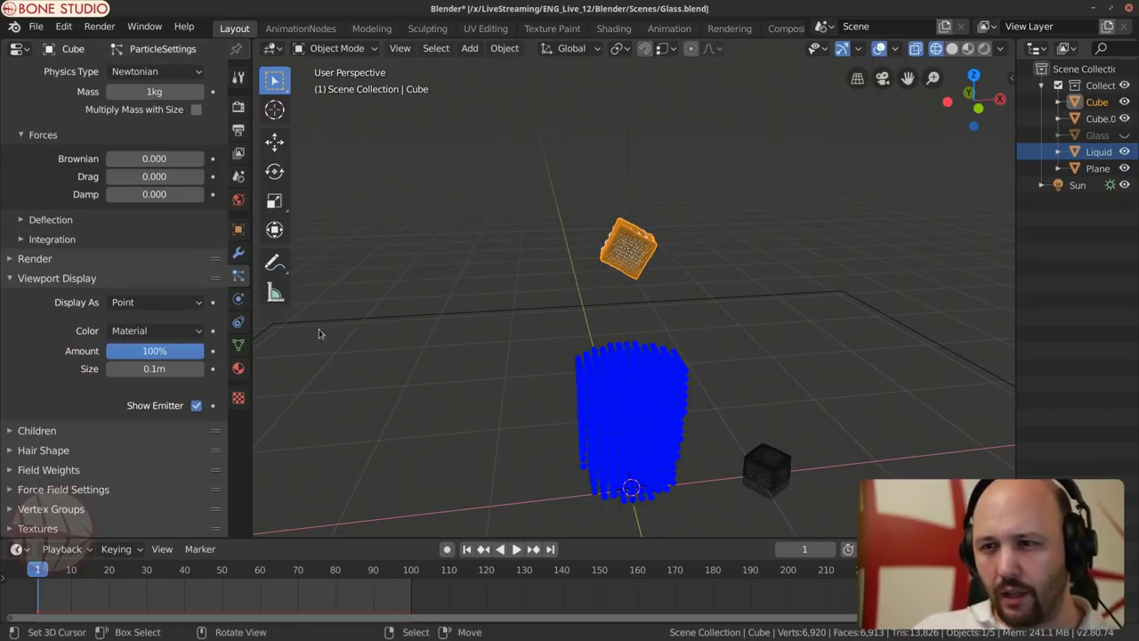
{"action": "left_click", "coordinate": [238, 367]}
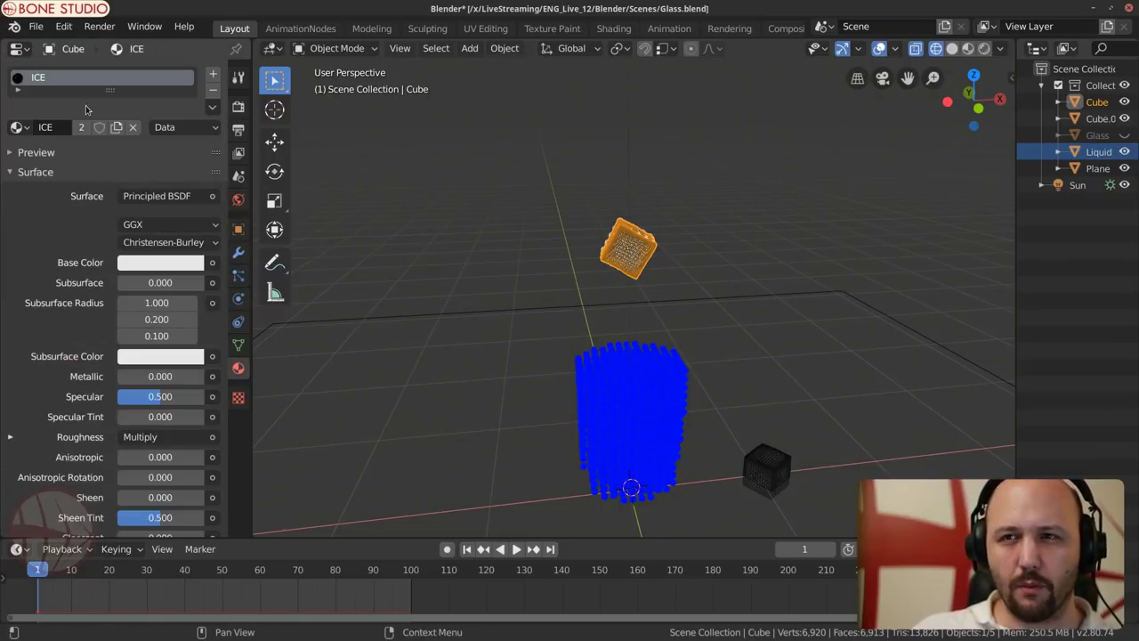
Step: Add a new material slot to the Cube and create a new material in it
{"action": "left_click", "coordinate": [212, 76]}
{"action": "left_click", "coordinate": [94, 165]}
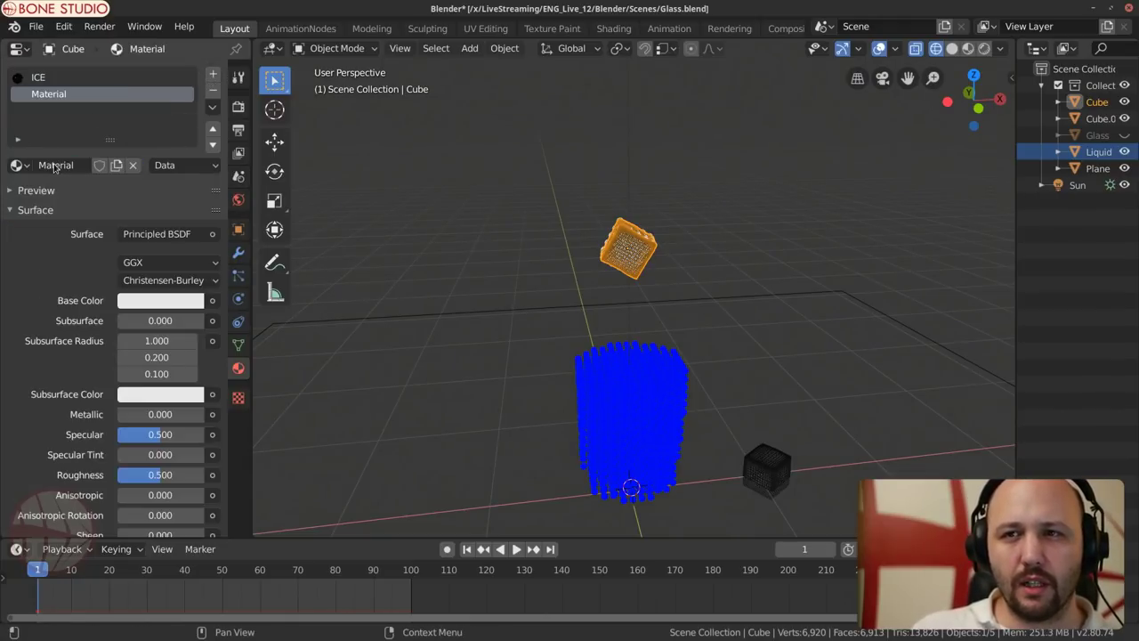
{"action": "scroll", "coordinate": [60, 374], "scroll_direction": "down", "scroll_amount": 10}
{"action": "scroll", "coordinate": [60, 374], "scroll_direction": "down", "scroll_amount": 2}
{"action": "scroll", "coordinate": [60, 372], "scroll_direction": "up", "scroll_amount": 8}
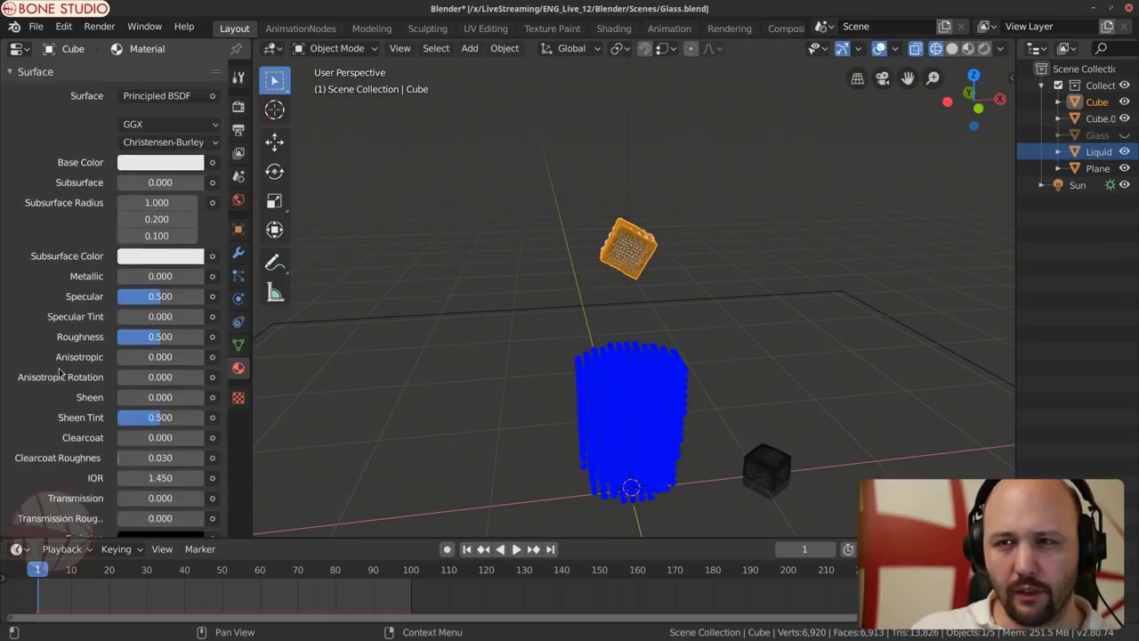
{"action": "scroll", "coordinate": [60, 372], "scroll_direction": "down", "scroll_amount": 10}
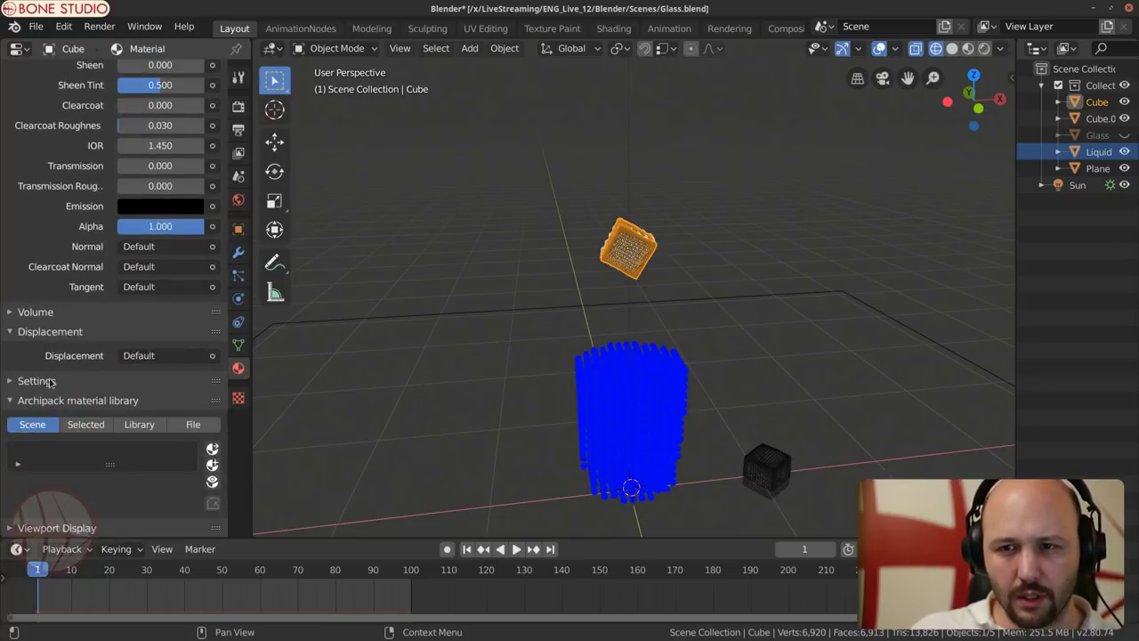
Step: Change the material's viewport display colour from white to pink
{"action": "left_click", "coordinate": [49, 381]}
{"action": "scroll", "coordinate": [53, 392], "scroll_direction": "down", "scroll_amount": 5}
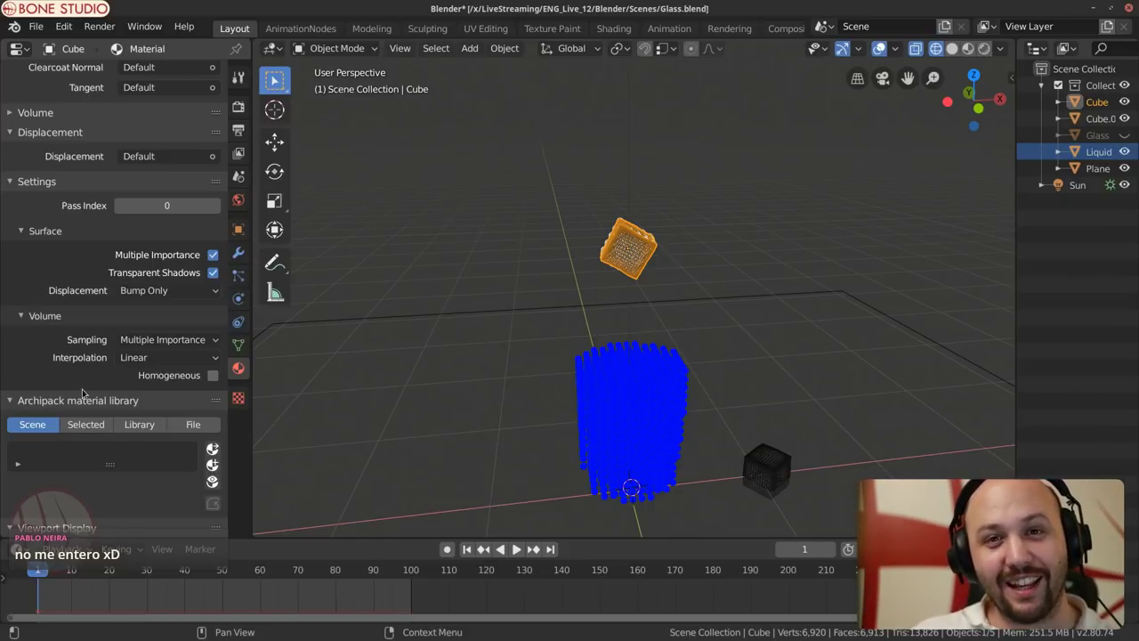
{"action": "scroll", "coordinate": [80, 392], "scroll_direction": "down", "scroll_amount": 3}
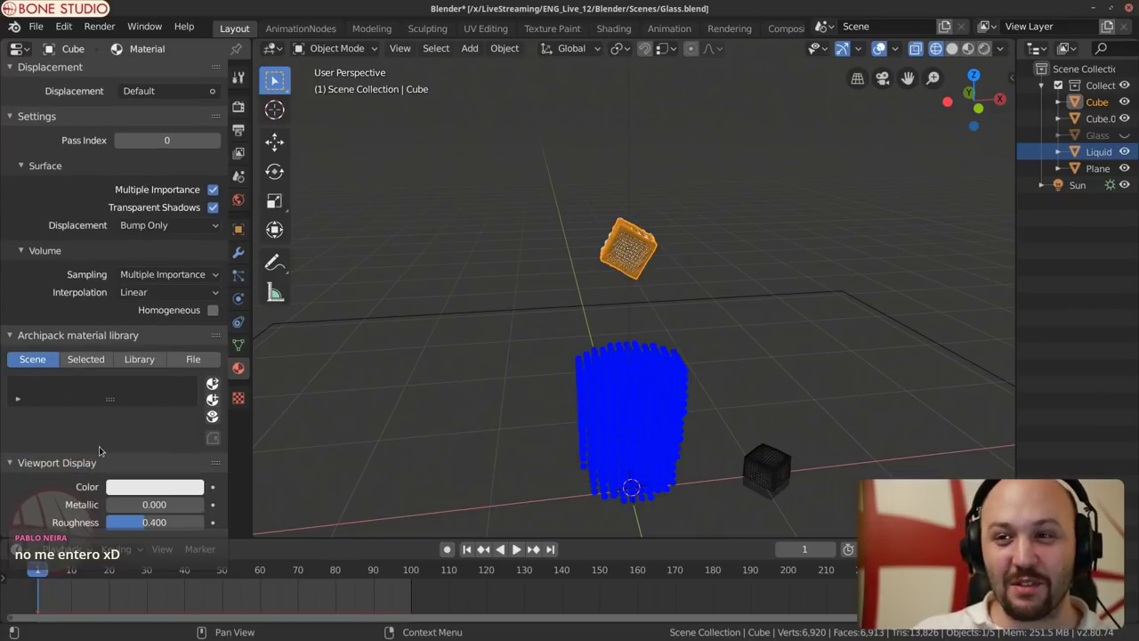
{"action": "left_click", "coordinate": [160, 486]}
{"action": "left_click", "coordinate": [196, 334]}
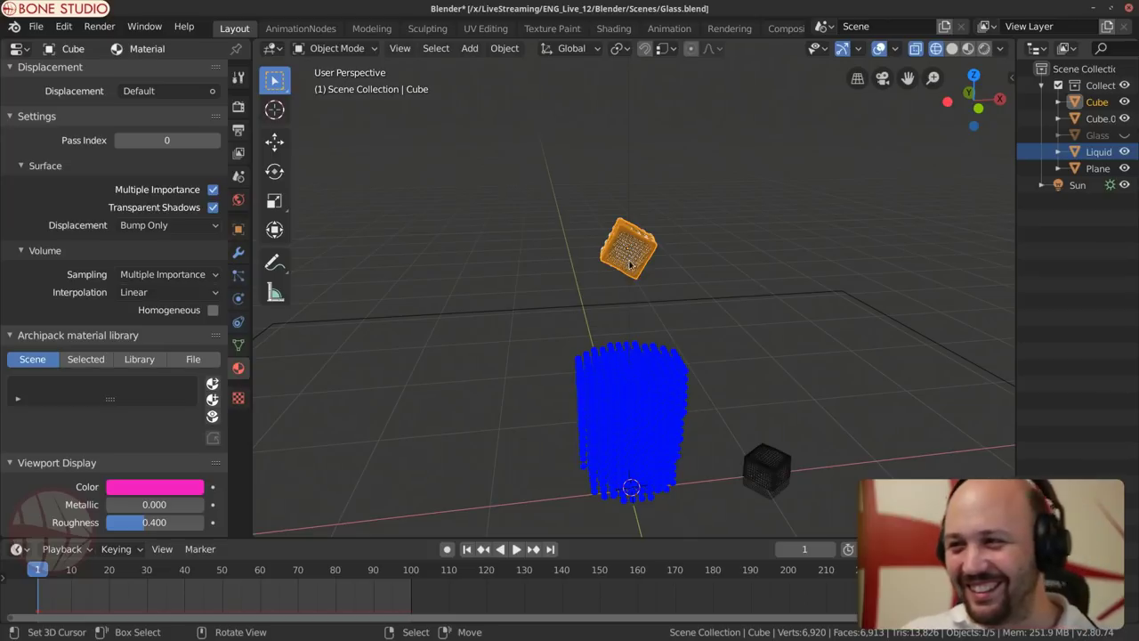
Step: Play back the liquid simulation, then rewind the timeline to frame 1
{"action": "middle_click_drag", "start_coordinate": [629, 264], "coordinate": [623, 256]}
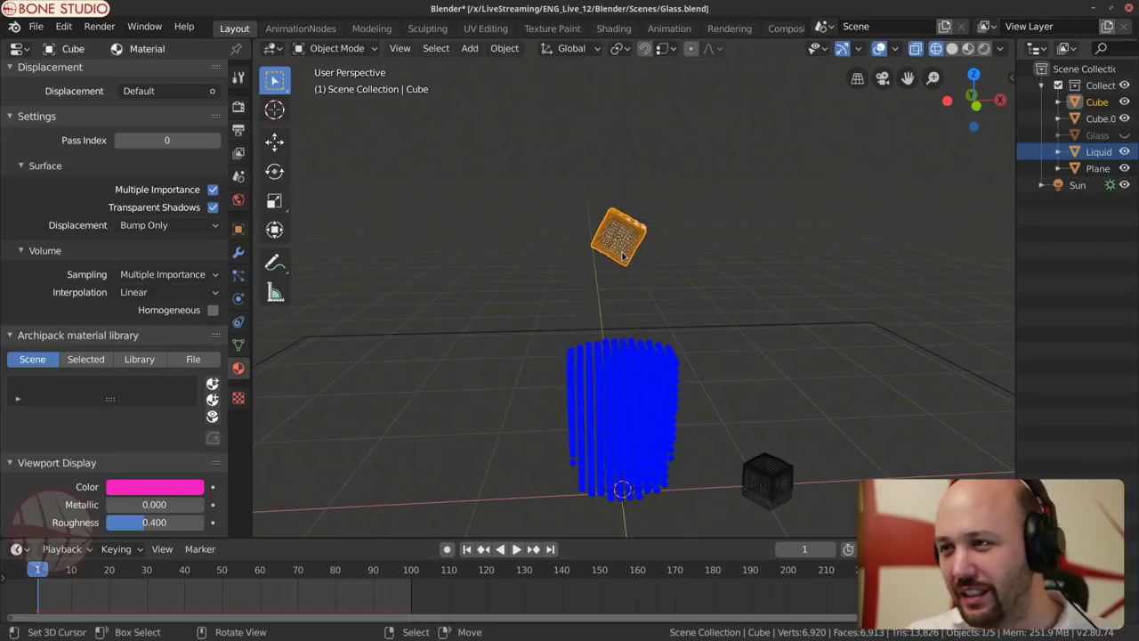
{"action": "middle_click_drag", "start_coordinate": [623, 256], "coordinate": [572, 254]}
{"action": "key", "text": "space"}
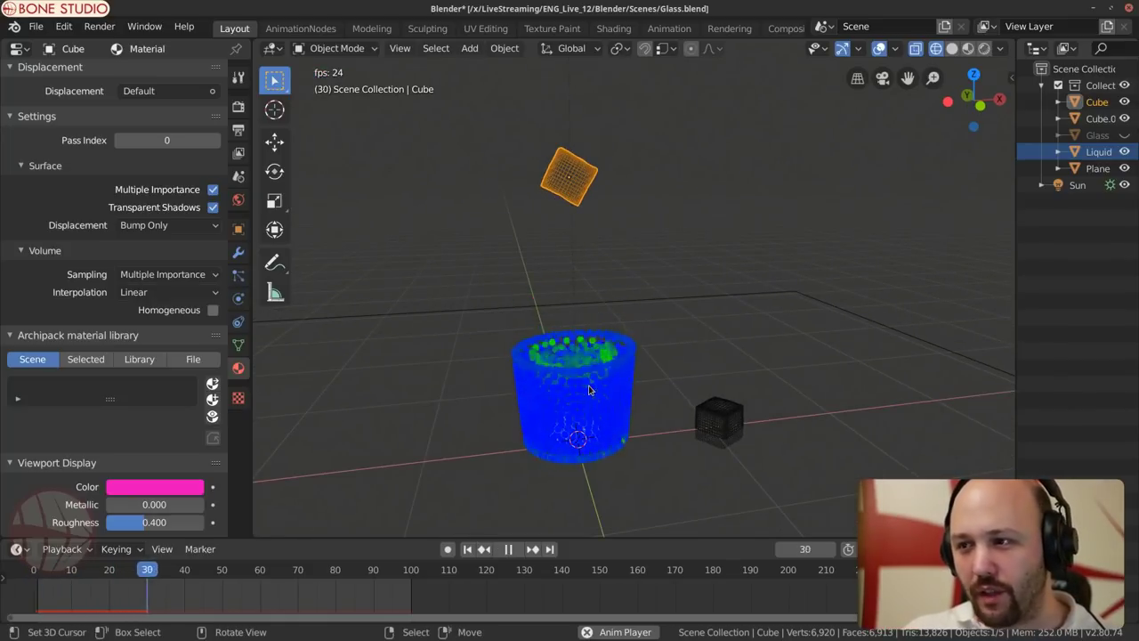
{"action": "key", "text": "space"}
{"action": "key", "text": "shift+Left"}
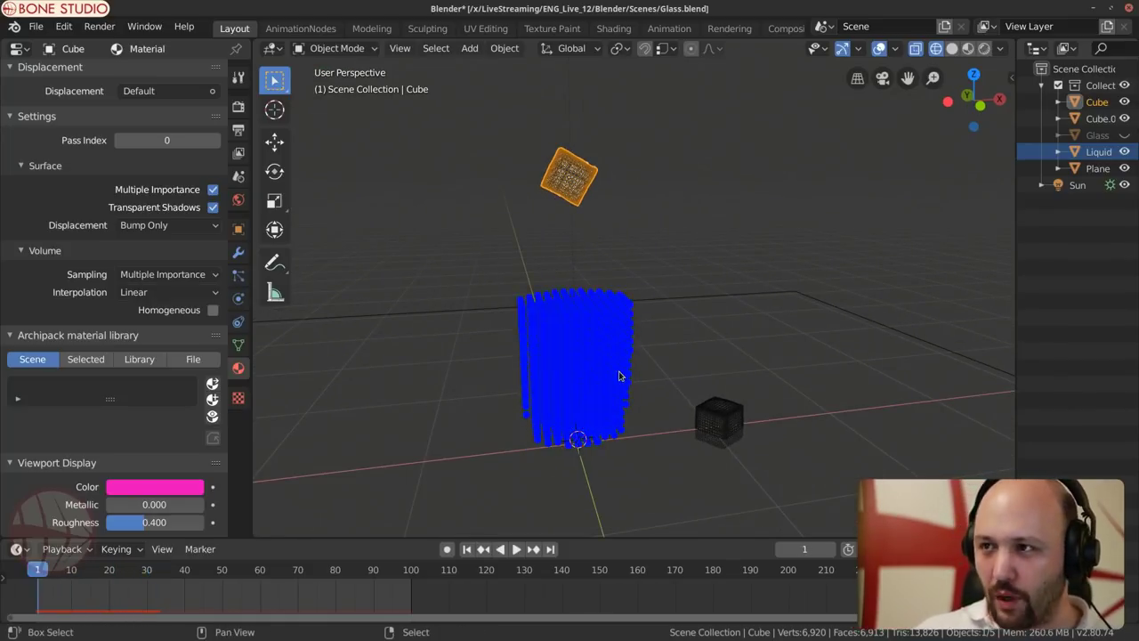
Step: Reselect the Cube emitter and show its particle settings
{"action": "left_click", "coordinate": [583, 170]}
{"action": "left_click", "coordinate": [580, 173]}
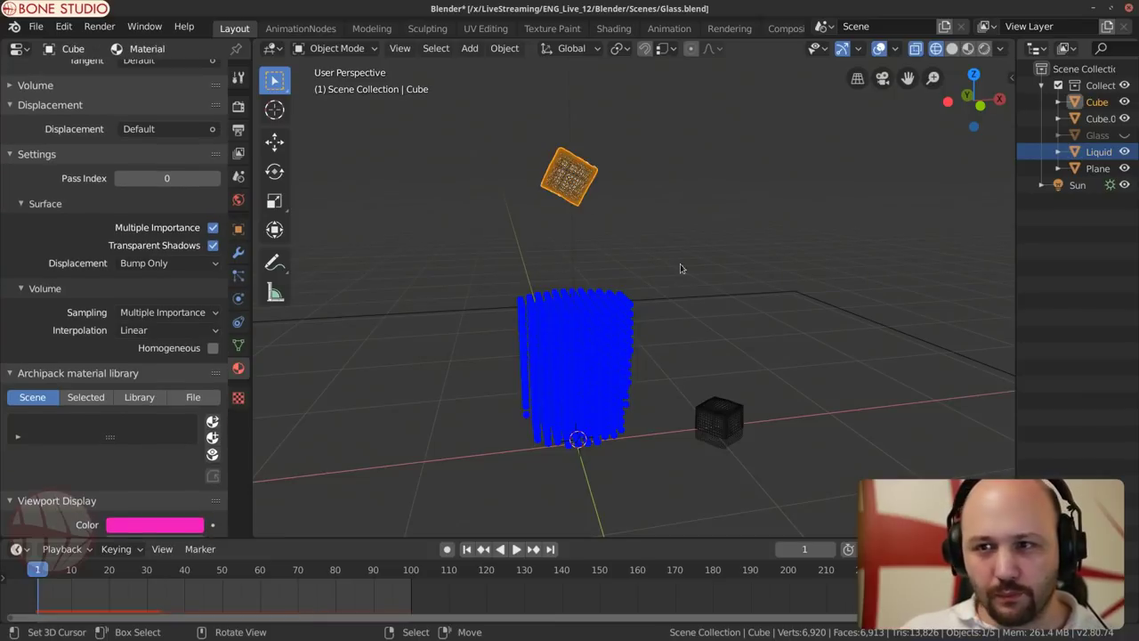
{"action": "scroll", "coordinate": [63, 314], "scroll_direction": "down", "scroll_amount": 1}
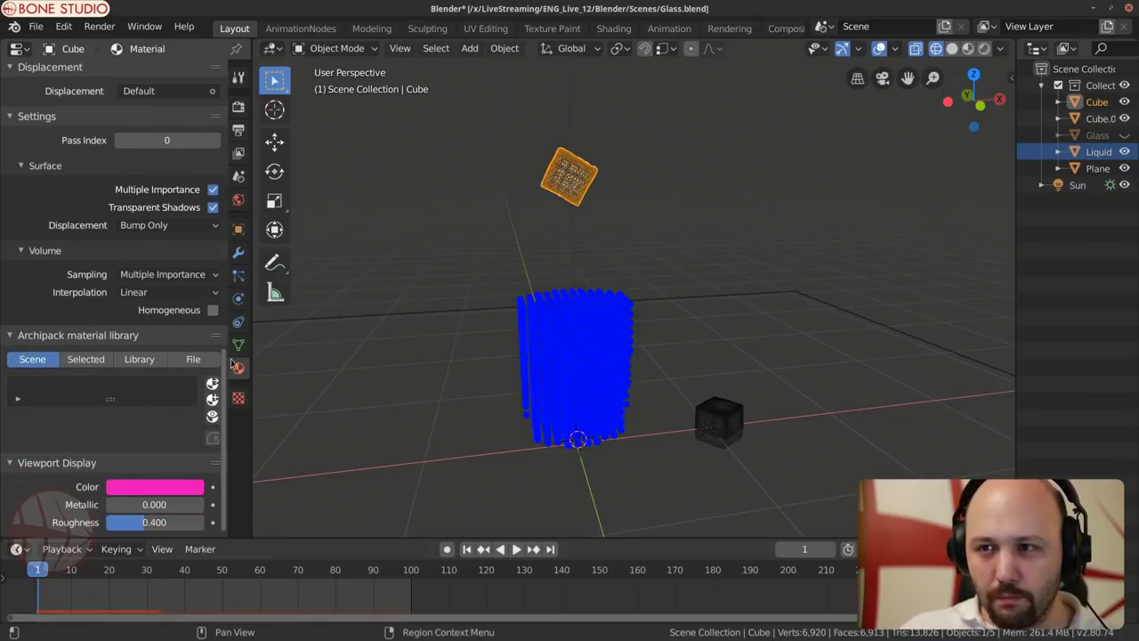
{"action": "left_click", "coordinate": [237, 275]}
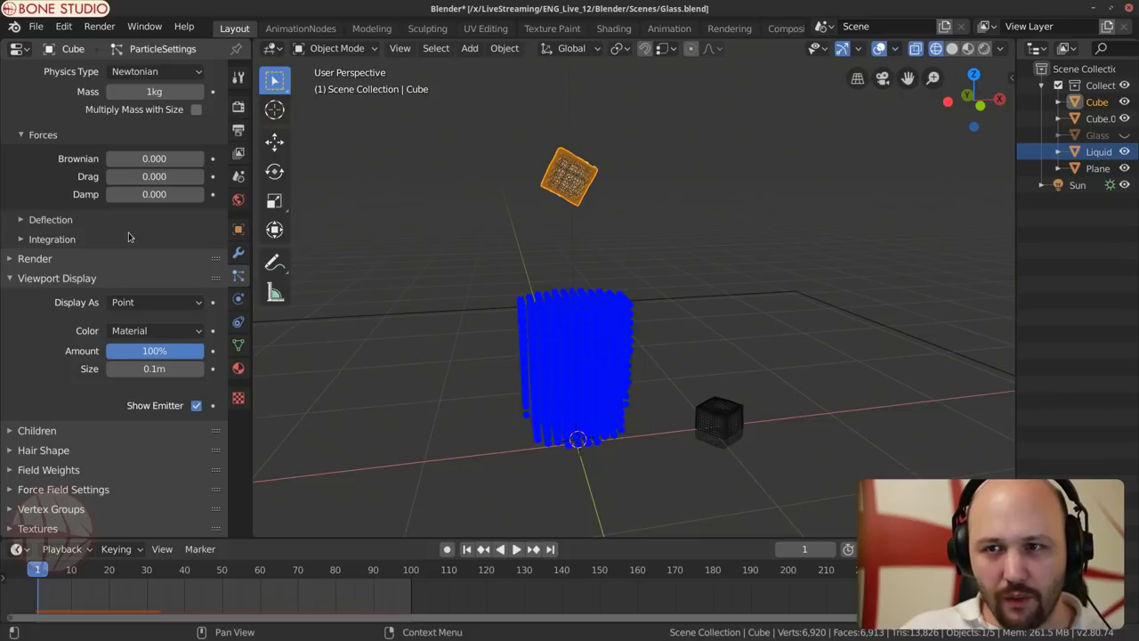
Step: Remove the extra material slot so only the ICE material remains on the Cube
{"action": "left_click", "coordinate": [184, 333]}
{"action": "left_click", "coordinate": [173, 335]}
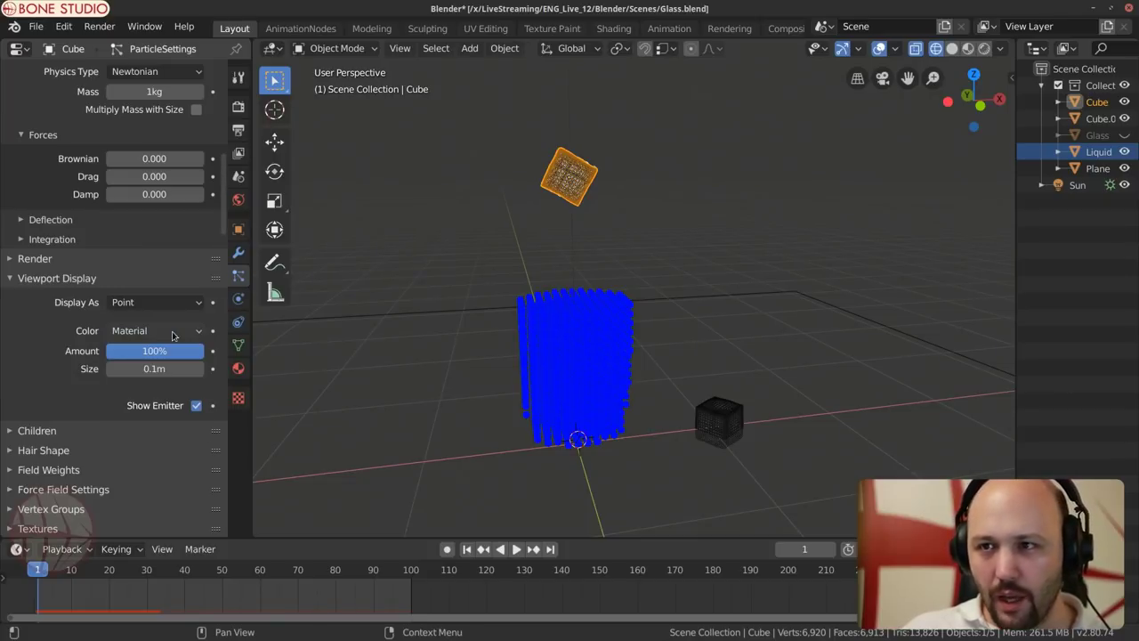
{"action": "left_click", "coordinate": [237, 368]}
{"action": "scroll", "coordinate": [92, 291], "scroll_direction": "up", "scroll_amount": 5}
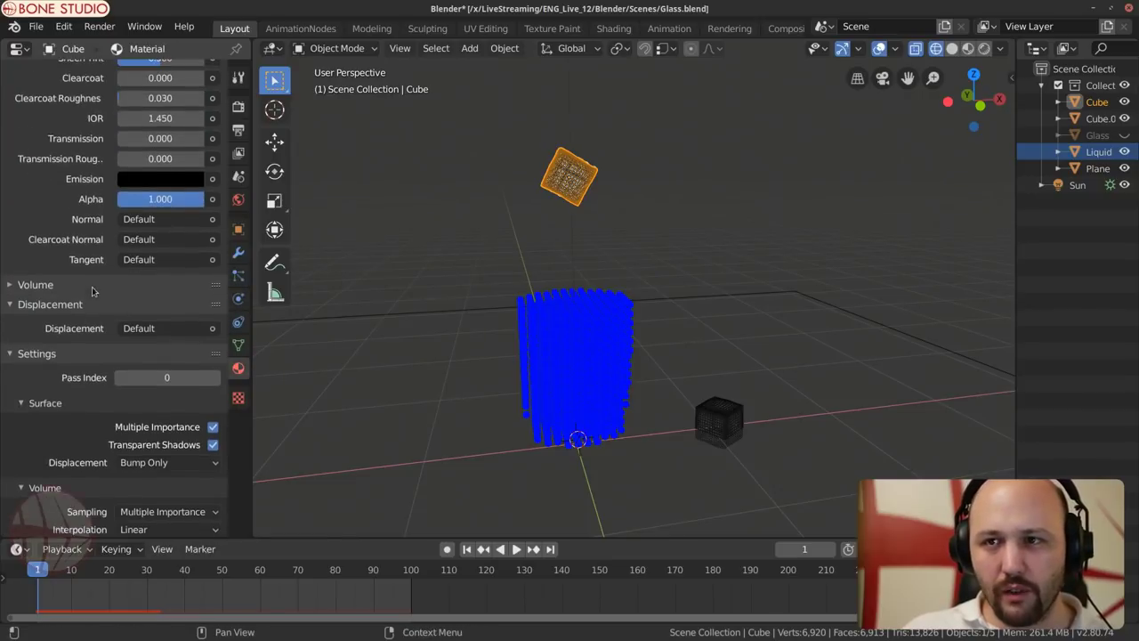
{"action": "scroll", "coordinate": [92, 291], "scroll_direction": "up", "scroll_amount": 10}
{"action": "left_click", "coordinate": [213, 89]}
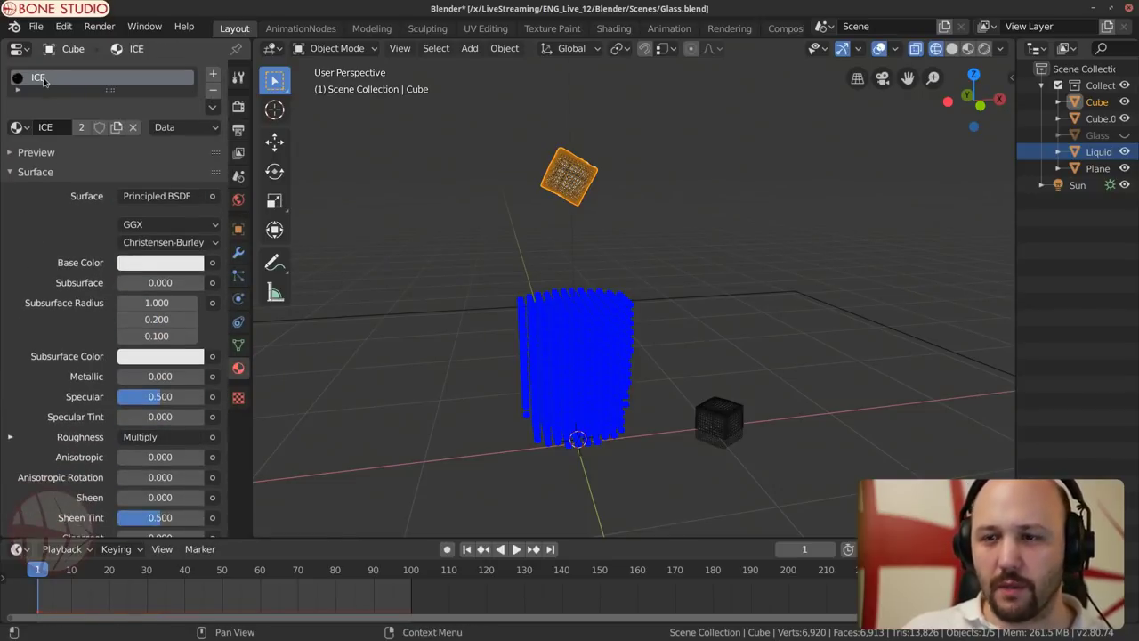
Step: Paste pink into the ICE material's viewport display colour
{"action": "scroll", "coordinate": [50, 348], "scroll_direction": "down", "scroll_amount": 15}
{"action": "left_click", "coordinate": [171, 485]}
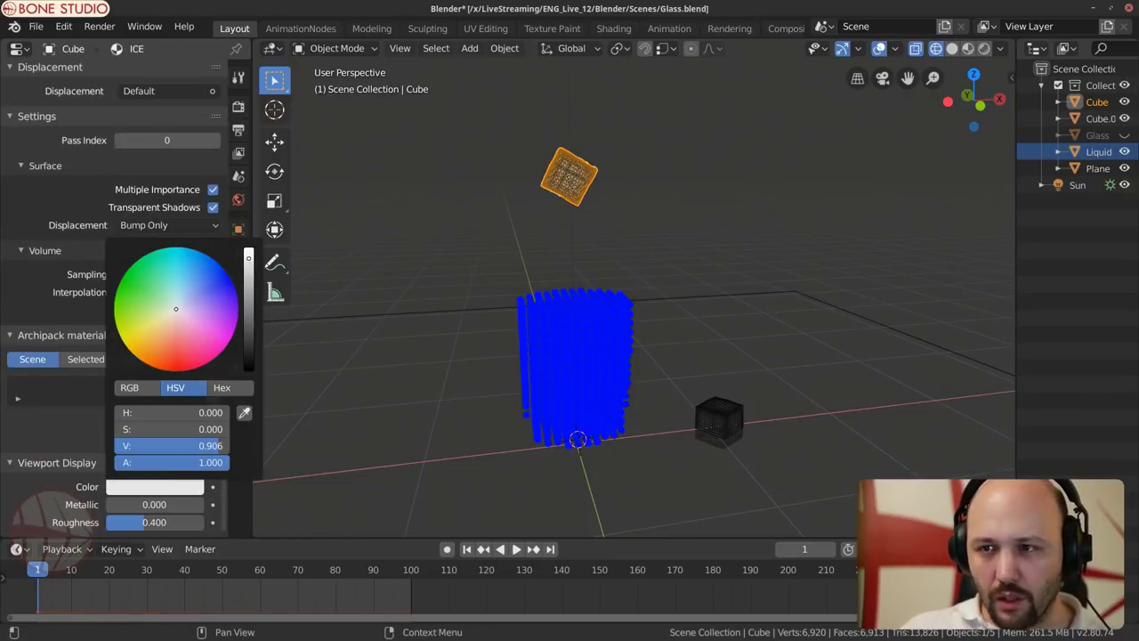
{"action": "key", "text": "ctrl+v"}
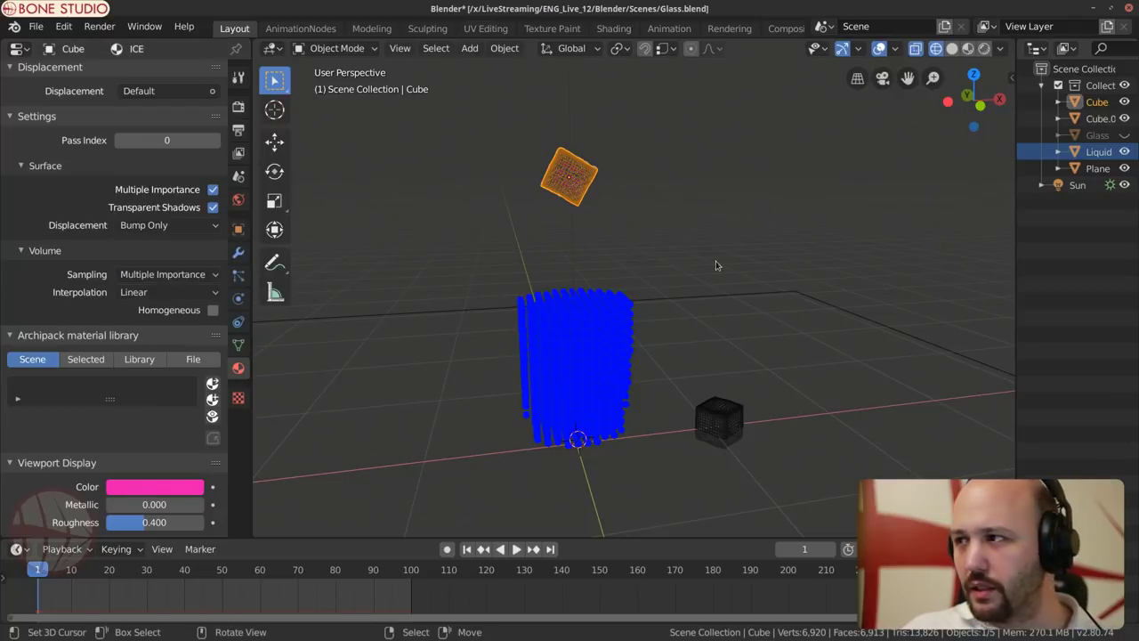
Step: Add a Build modifier to the Cube starting at frame 1000, then go back to its particle settings
{"action": "left_click", "coordinate": [238, 252]}
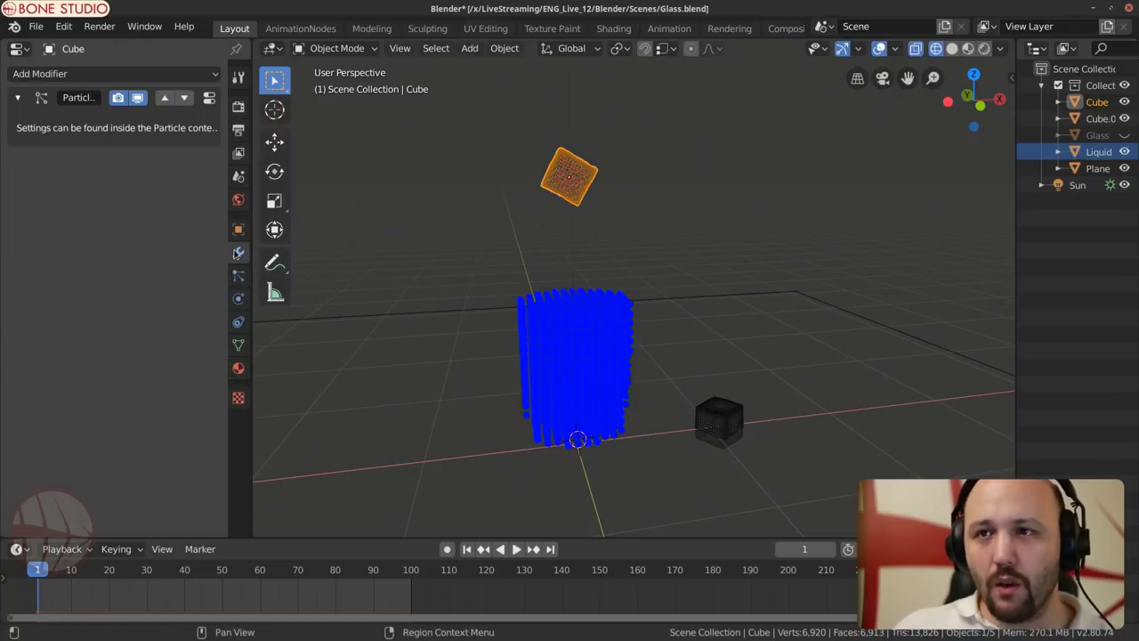
{"action": "left_click", "coordinate": [95, 75]}
{"action": "left_click", "coordinate": [191, 164]}
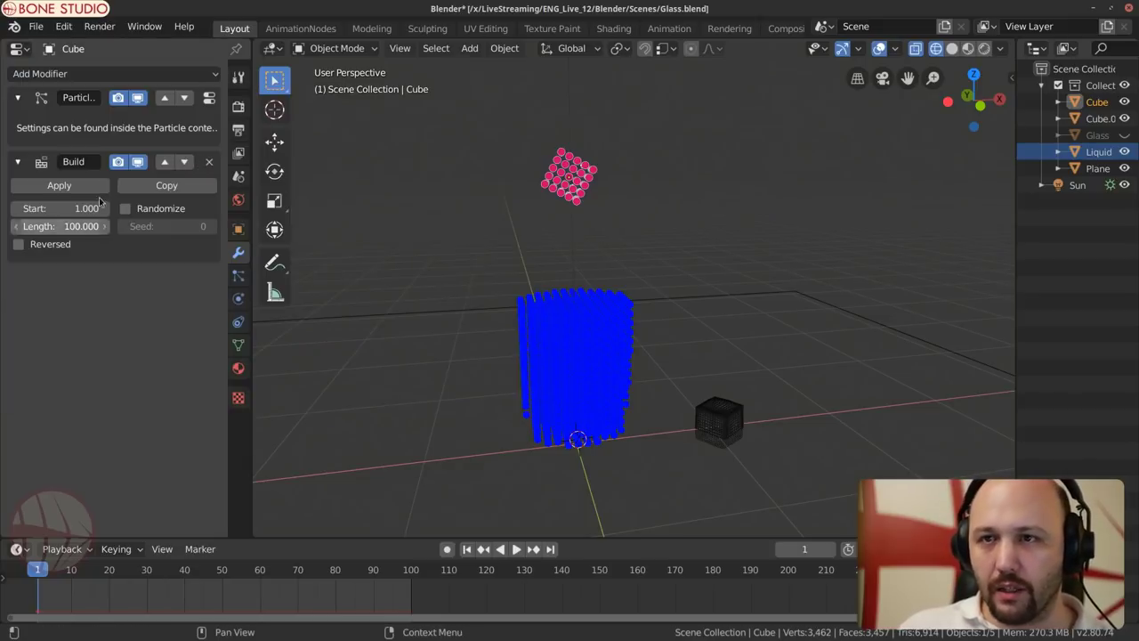
{"action": "left_click", "coordinate": [85, 208]}
{"action": "type", "text": "100"}
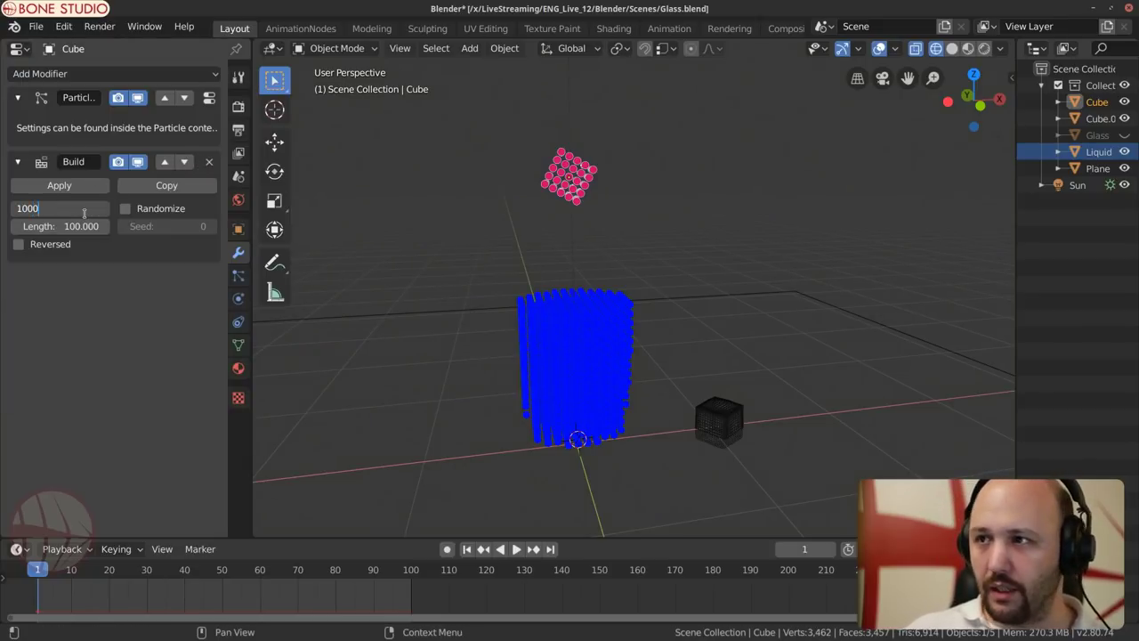
{"action": "key", "text": "Return"}
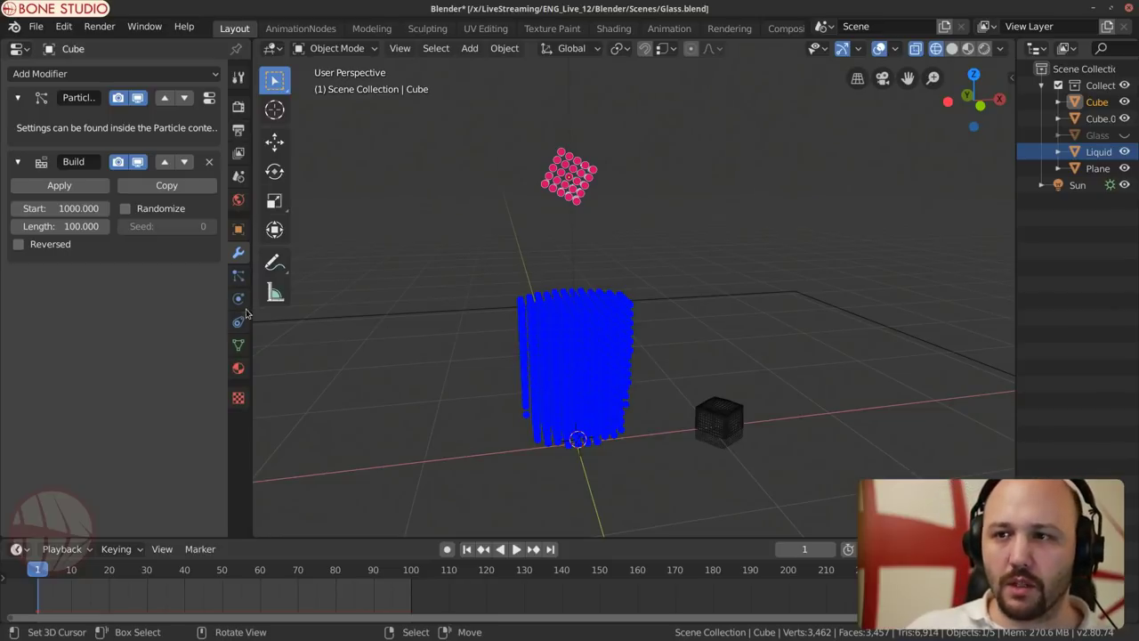
{"action": "left_click", "coordinate": [237, 276]}
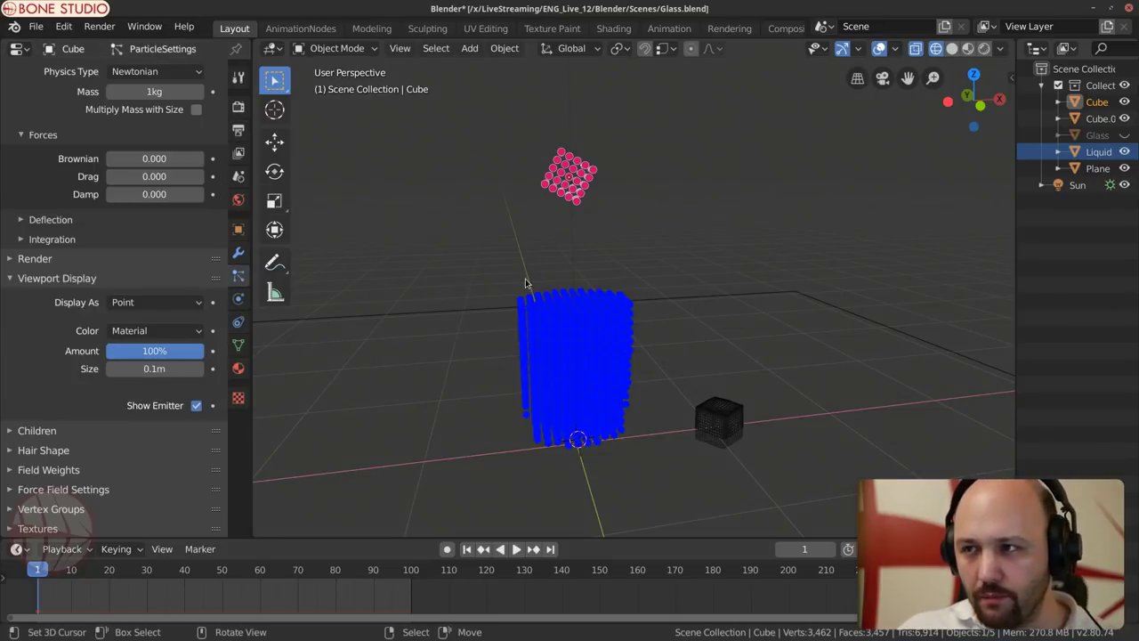
{"action": "scroll", "coordinate": [106, 356], "scroll_direction": "down", "scroll_amount": 8}
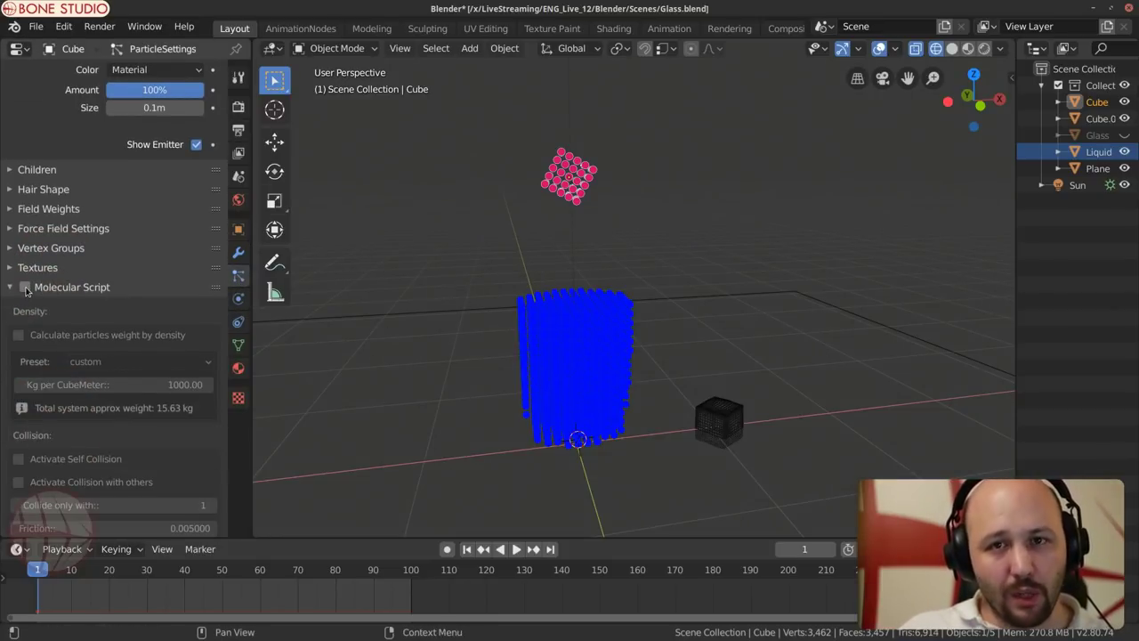
Step: Enable Molecular Script on the Cube's particles with weight calculated from density, comparing against the Liquid
{"action": "left_click", "coordinate": [25, 288]}
{"action": "left_click", "coordinate": [18, 335]}
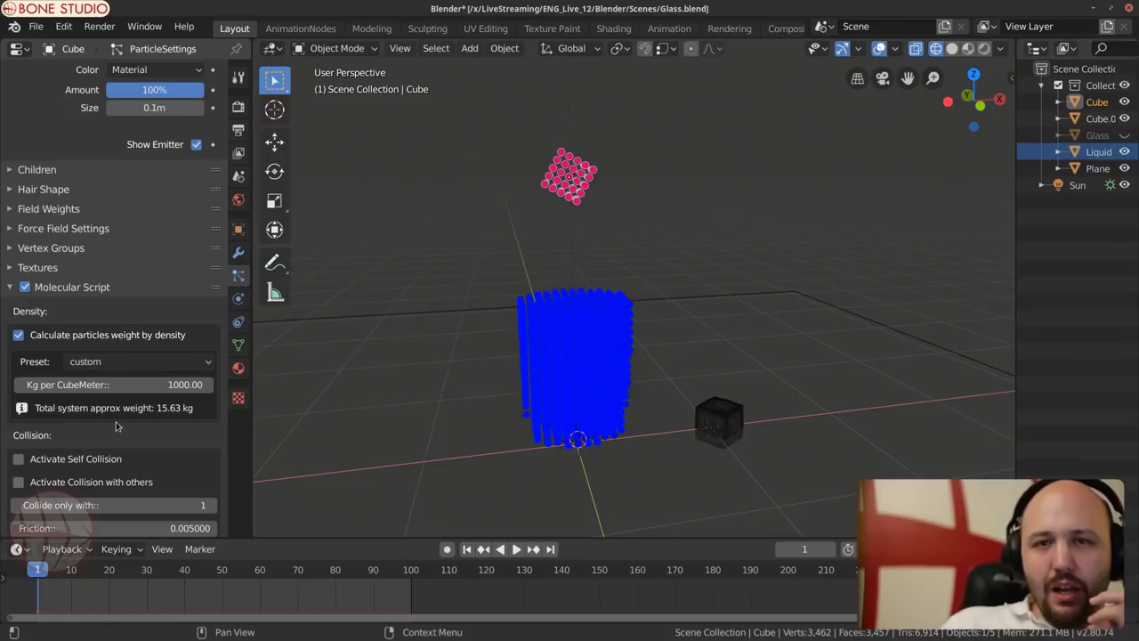
{"action": "left_click", "coordinate": [615, 318]}
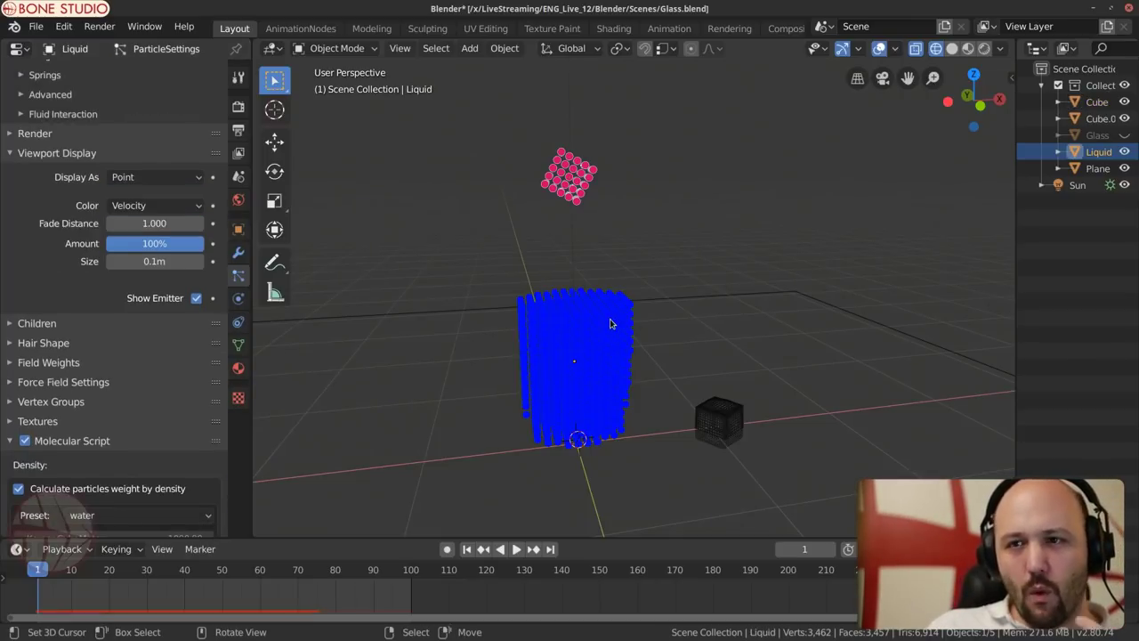
{"action": "scroll", "coordinate": [131, 387], "scroll_direction": "down", "scroll_amount": 4}
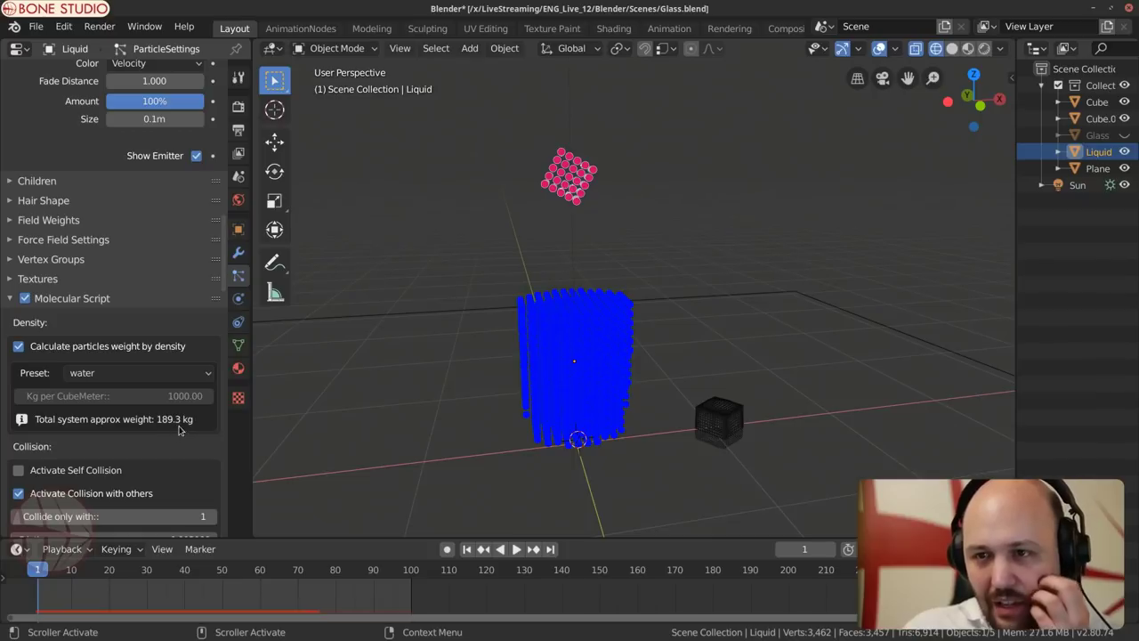
{"action": "left_click", "coordinate": [560, 178]}
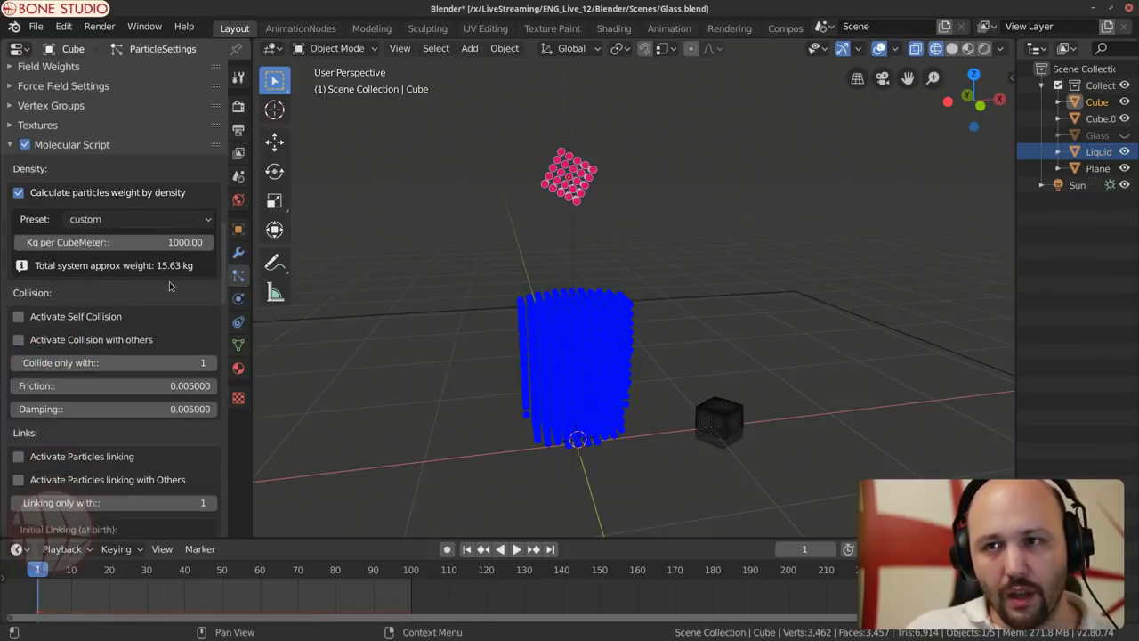
Step: Try the water density preset and check the Liquid's weight before returning to the Cube
{"action": "left_click", "coordinate": [164, 225]}
{"action": "left_click", "coordinate": [98, 272]}
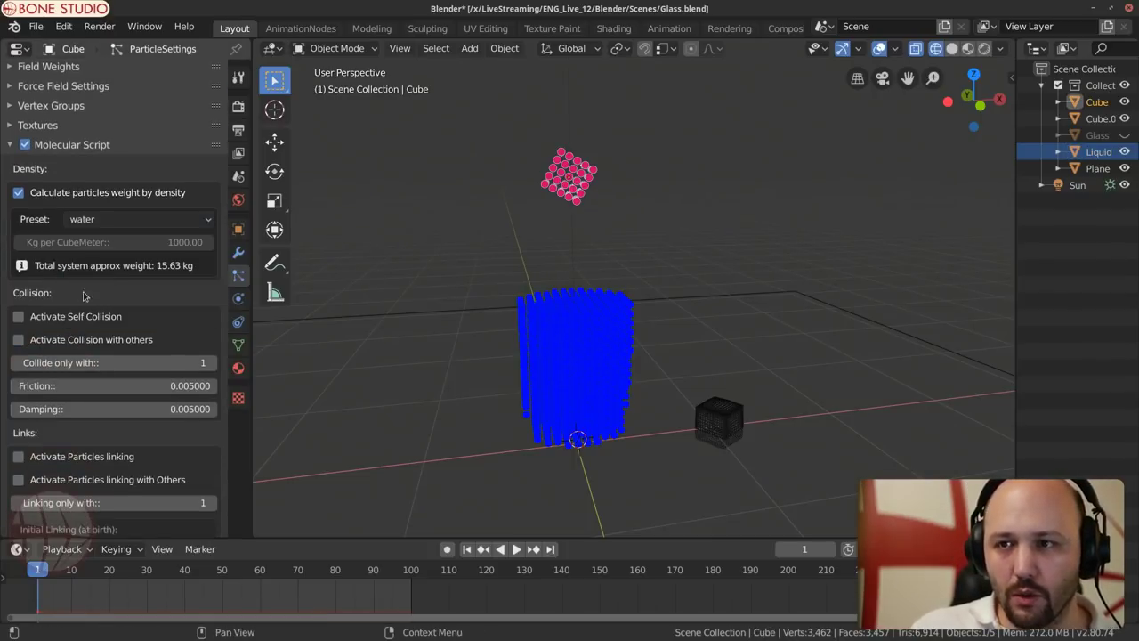
{"action": "left_click", "coordinate": [122, 223]}
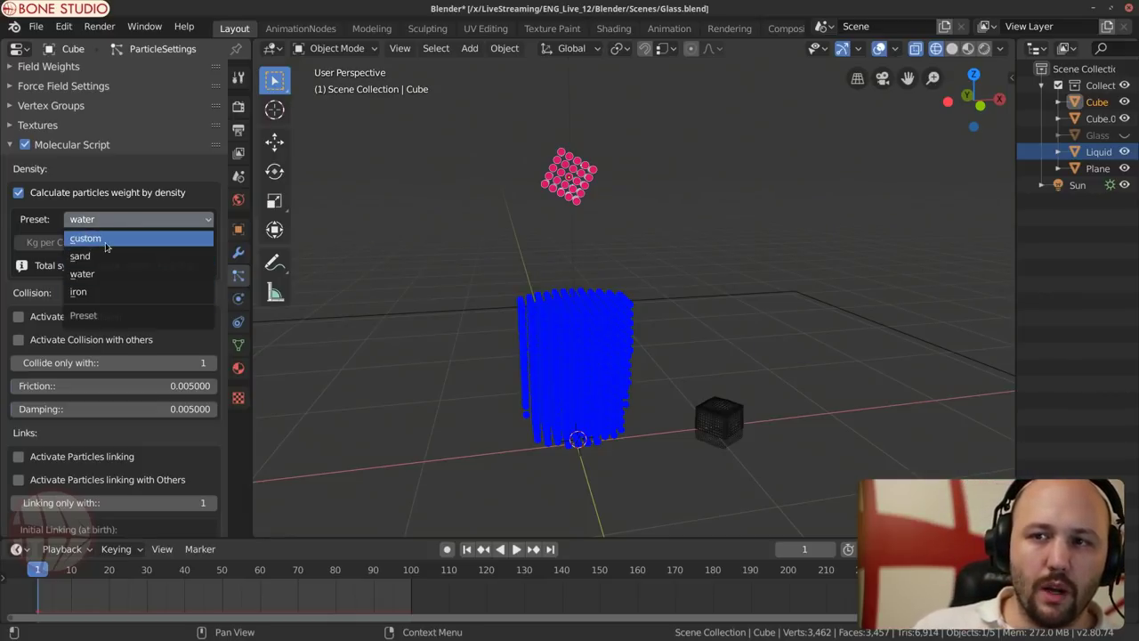
{"action": "left_click", "coordinate": [100, 316]}
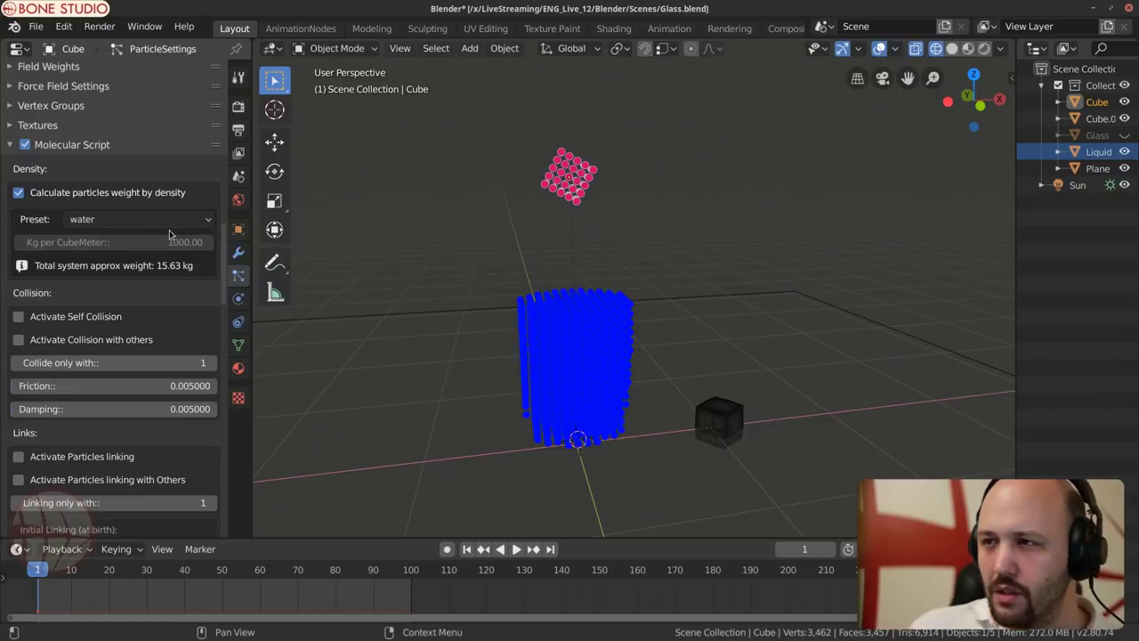
{"action": "left_click", "coordinate": [558, 328]}
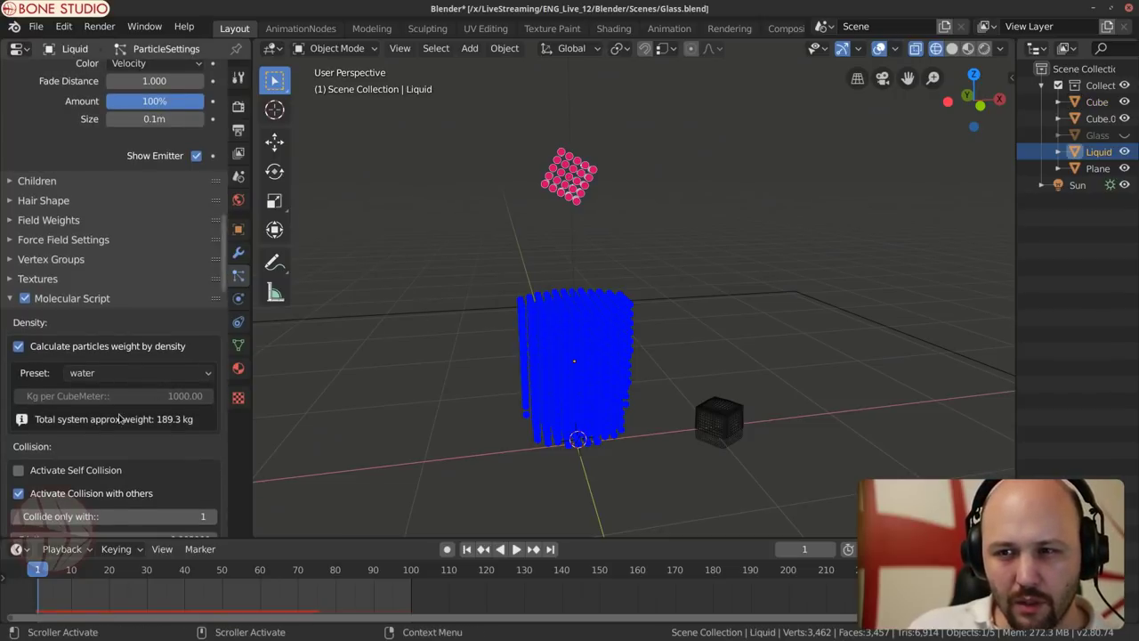
{"action": "key", "text": "ctrl+z"}
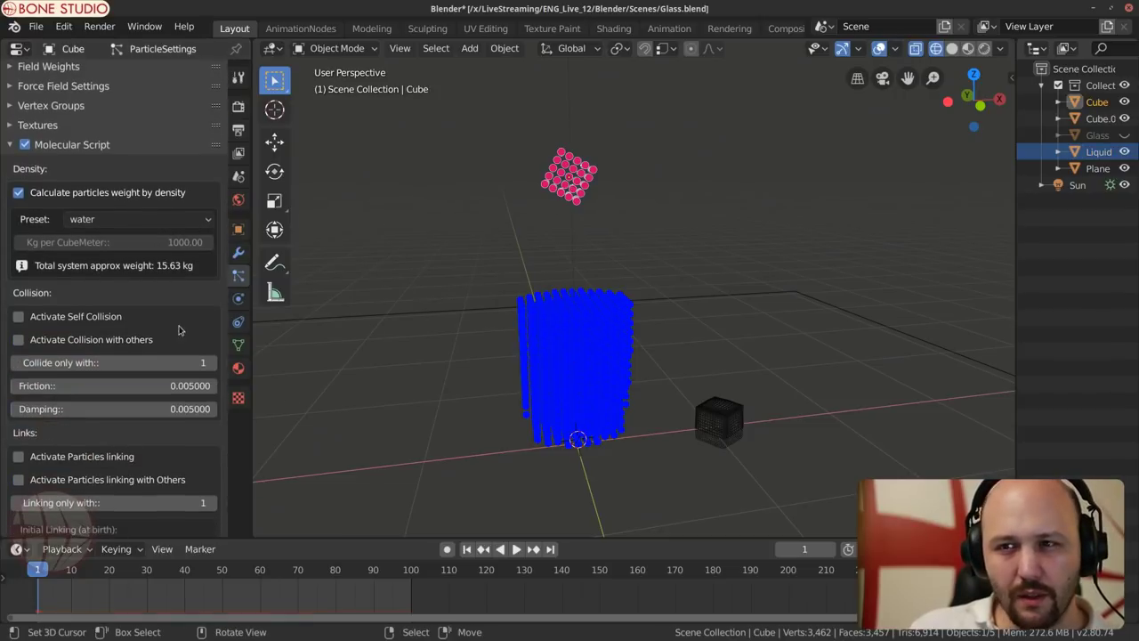
Step: Set a custom density of 500 kg per cubic metre and save Glass.blend
{"action": "left_click", "coordinate": [133, 218]}
{"action": "left_click", "coordinate": [126, 242]}
{"action": "left_click", "coordinate": [126, 242]}
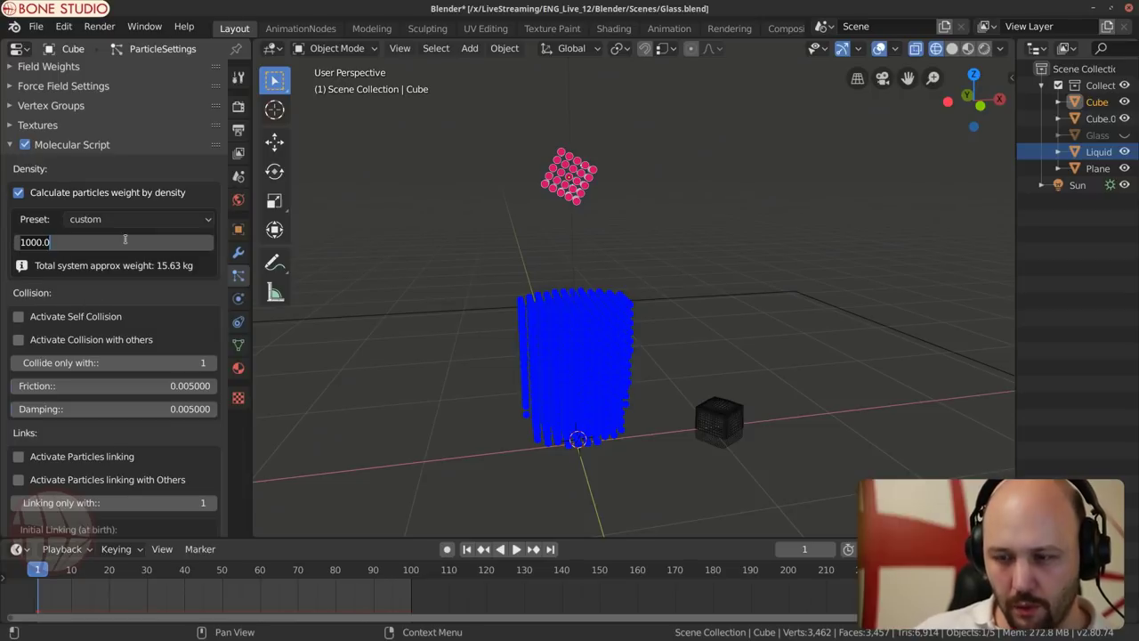
{"action": "type", "text": "500"}
{"action": "key", "text": "Return"}
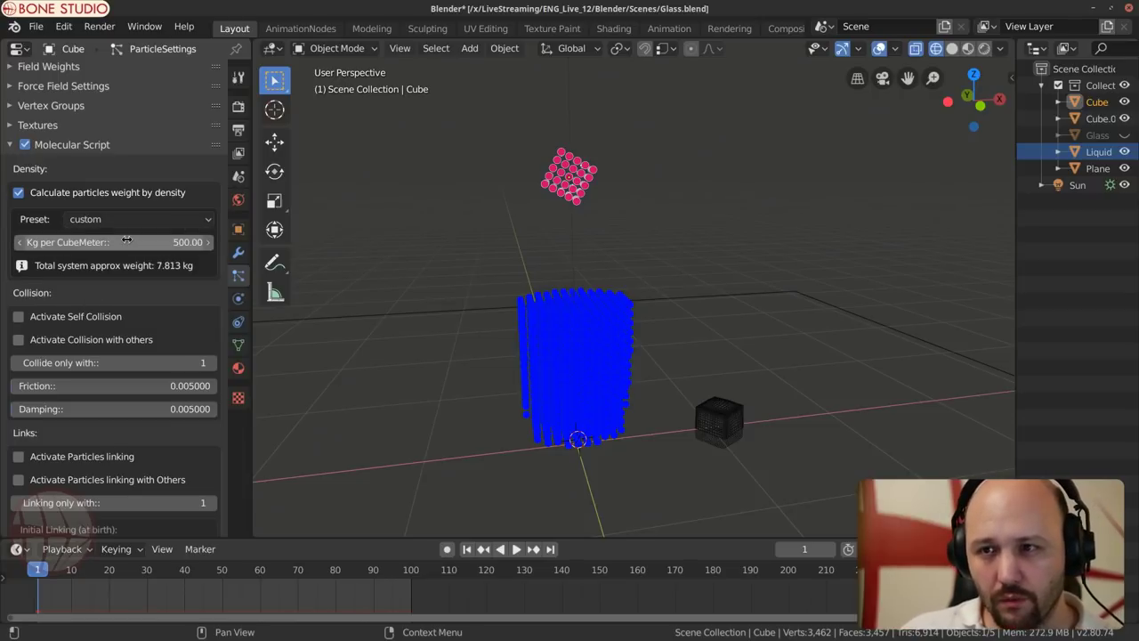
{"action": "left_click", "coordinate": [609, 310]}
{"action": "left_click", "coordinate": [600, 317]}
{"action": "left_click", "coordinate": [597, 319]}
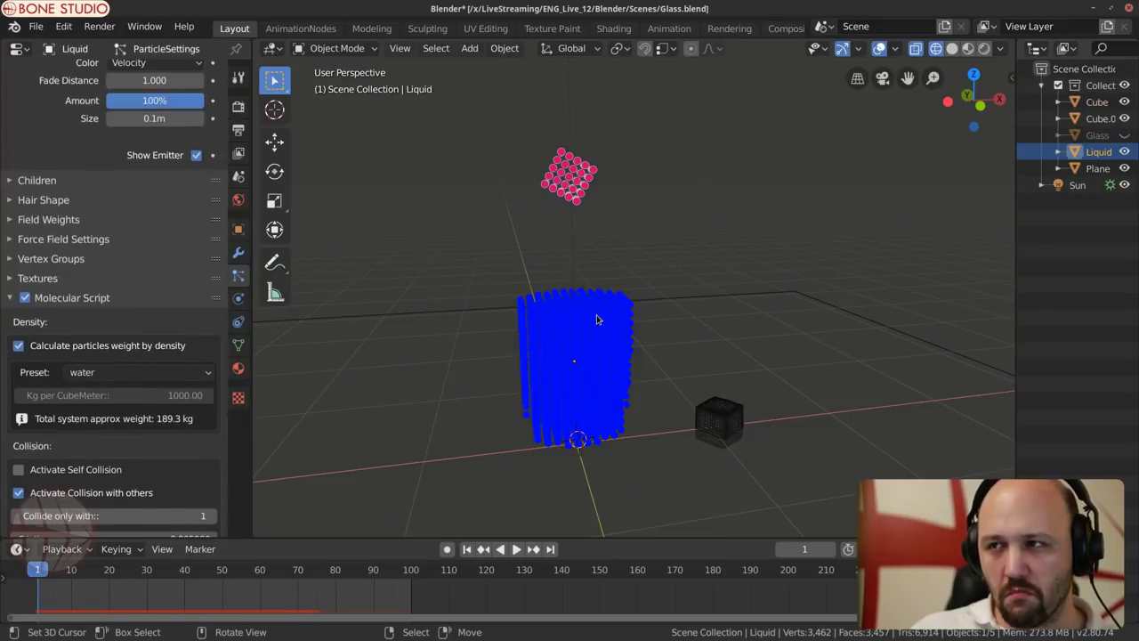
{"action": "left_click", "coordinate": [597, 320]}
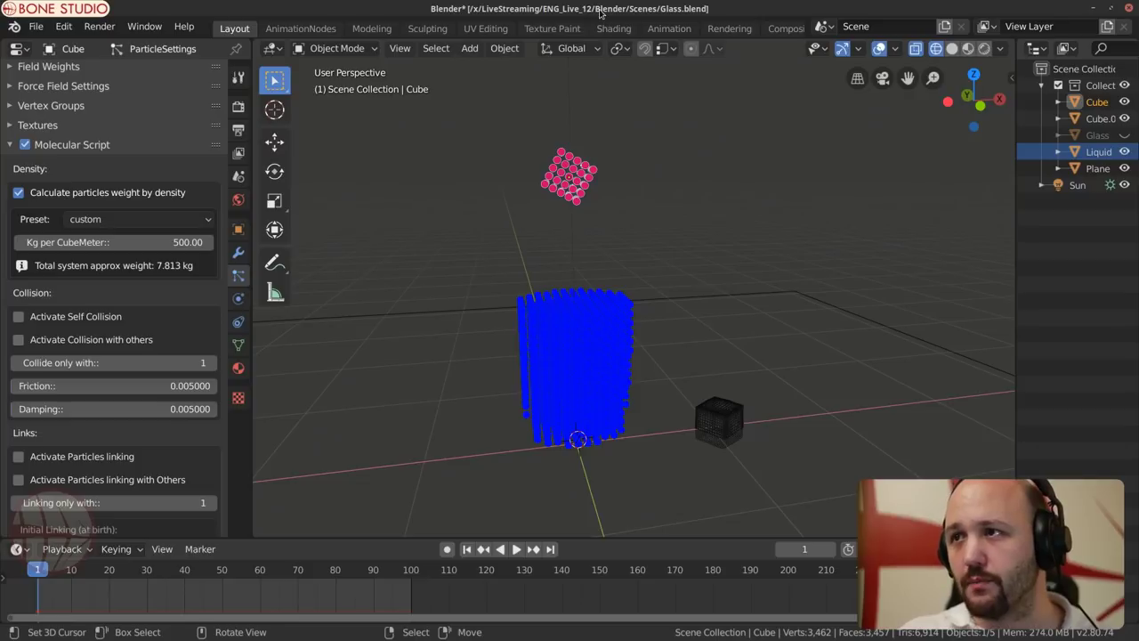
{"action": "key", "text": "ctrl+s"}
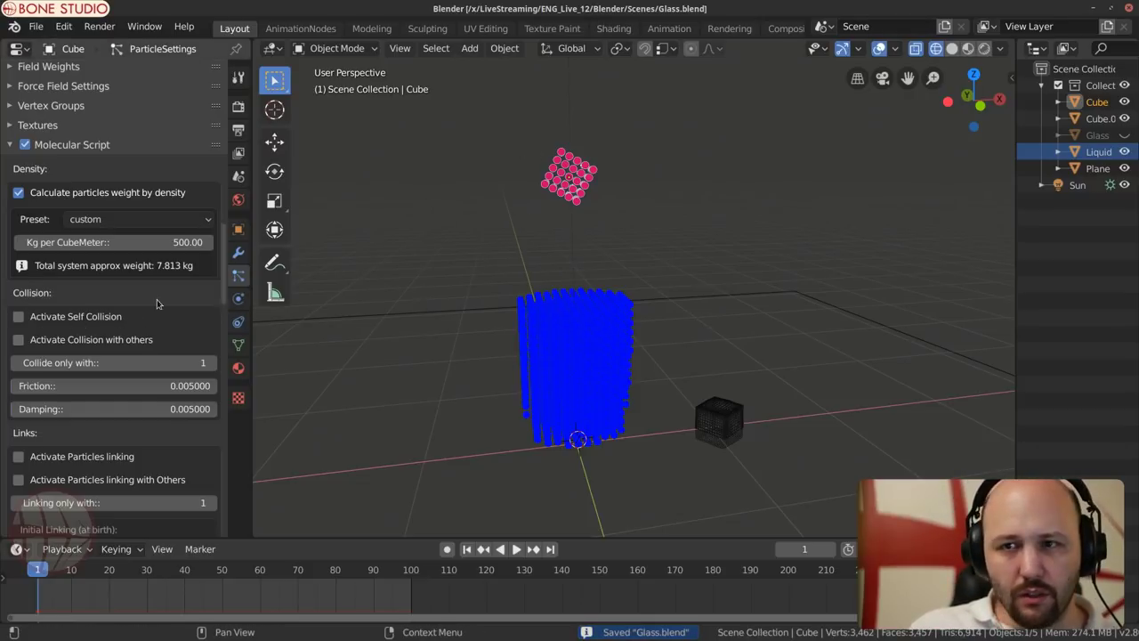
Step: Turn on Activate Collision with others for the Cube's molecular particles
{"action": "left_click", "coordinate": [71, 340]}
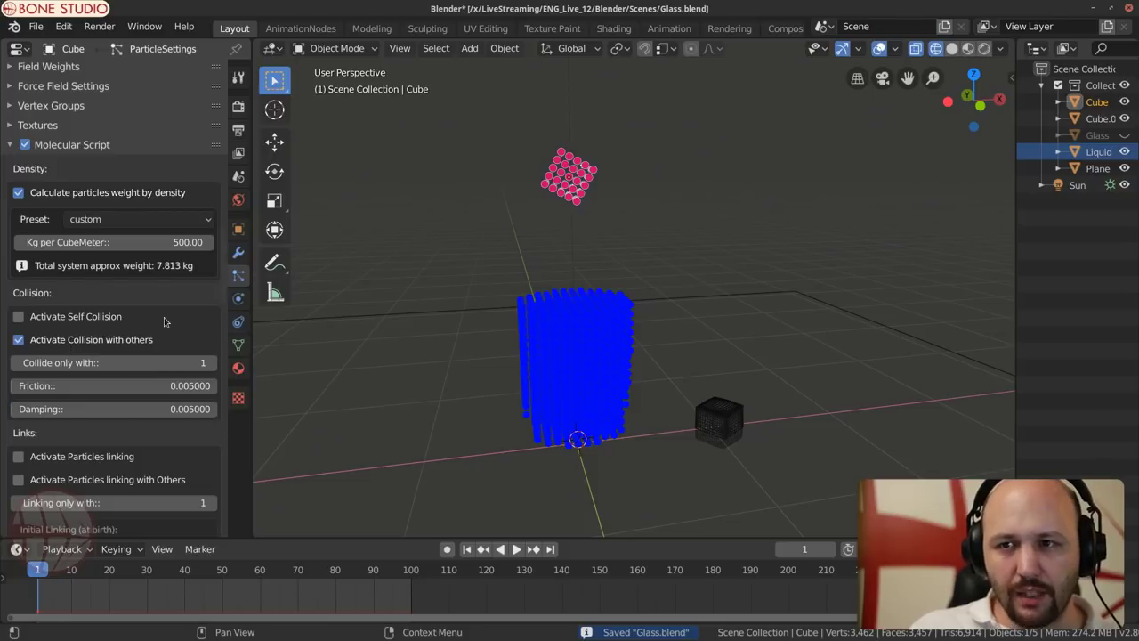
{"action": "scroll", "coordinate": [164, 317], "scroll_direction": "down", "scroll_amount": 4}
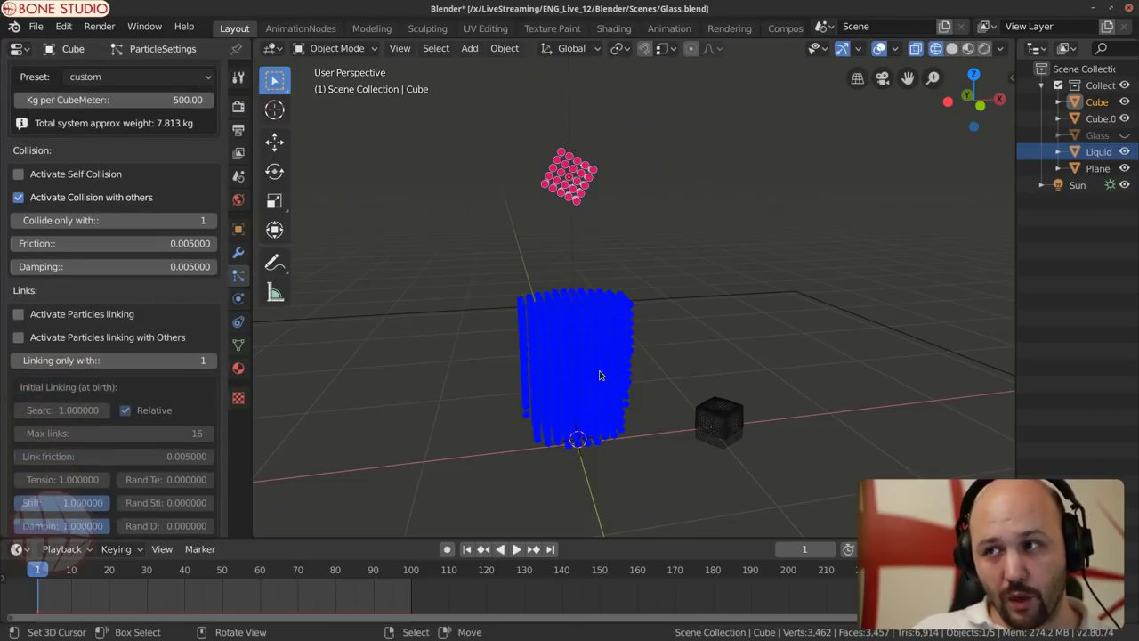
{"action": "scroll", "coordinate": [196, 273], "scroll_direction": "down", "scroll_amount": 3}
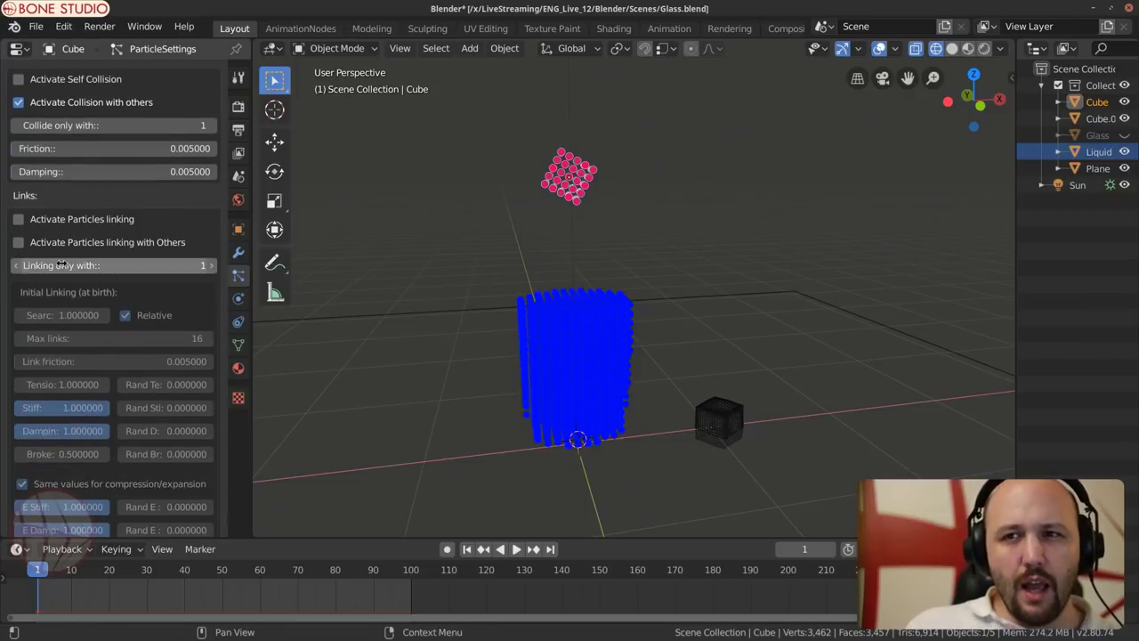
Step: Activate particle linking with Linking only with 20 and Max links 20, widening the Properties editor
{"action": "left_click", "coordinate": [29, 223]}
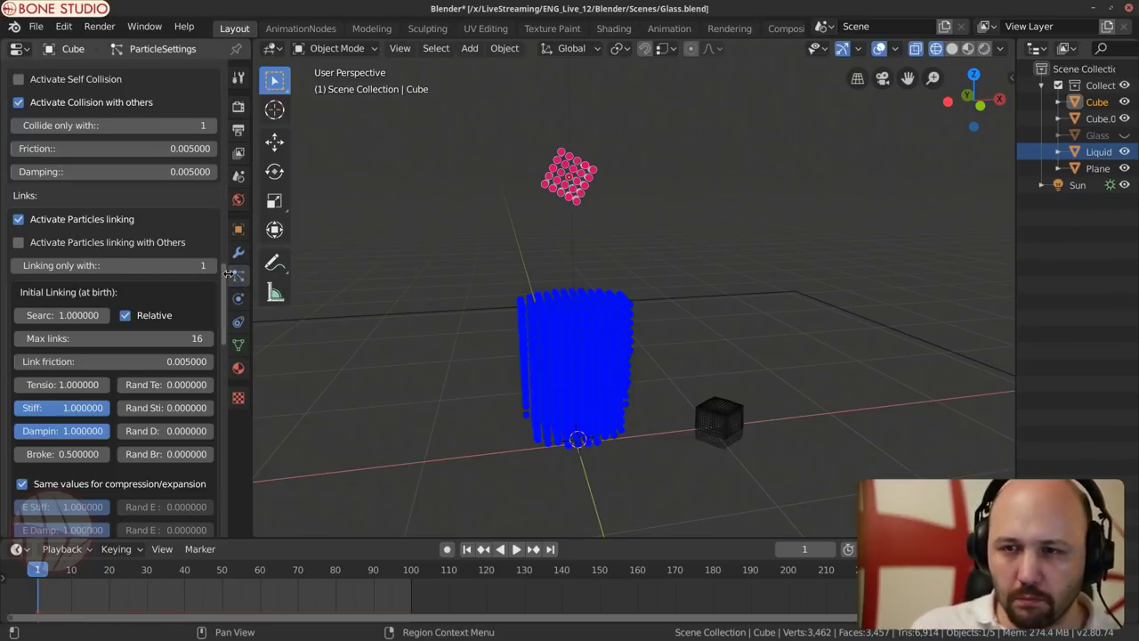
{"action": "scroll", "coordinate": [201, 253], "scroll_direction": "down", "scroll_amount": 4}
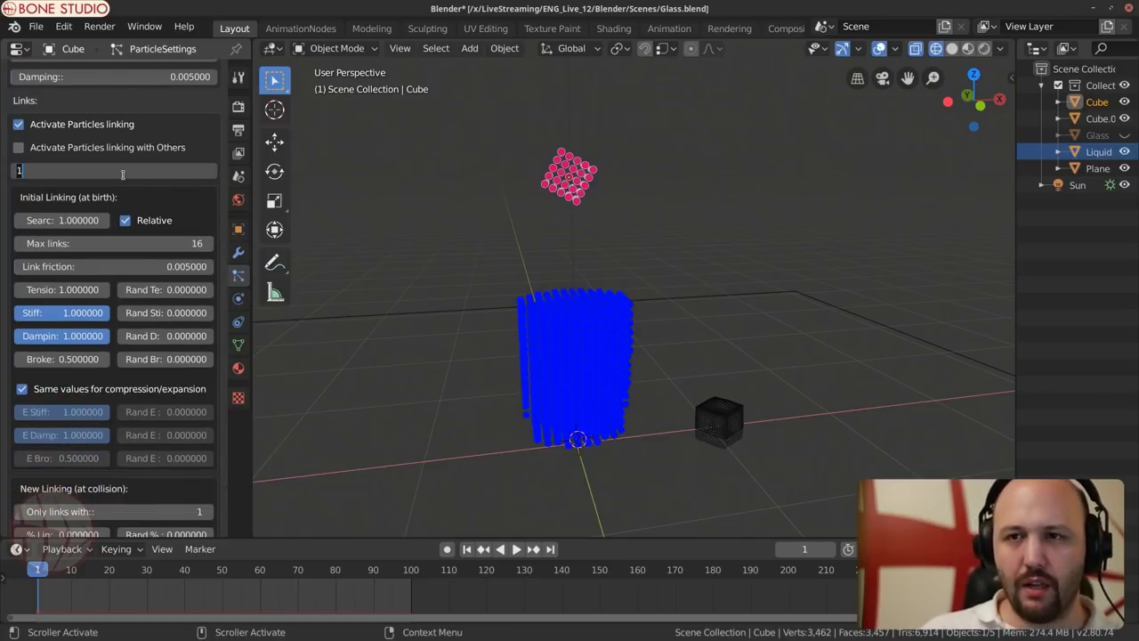
{"action": "key", "text": "Return"}
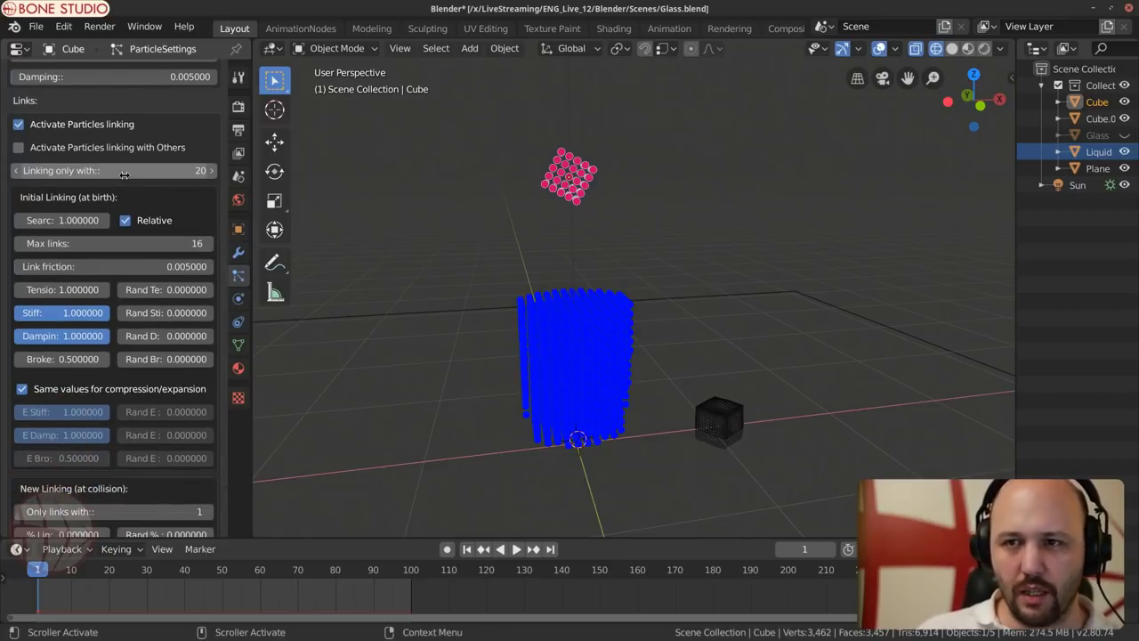
{"action": "double_click", "coordinate": [126, 246]}
{"action": "type", "text": "20"}
{"action": "key", "text": "Return"}
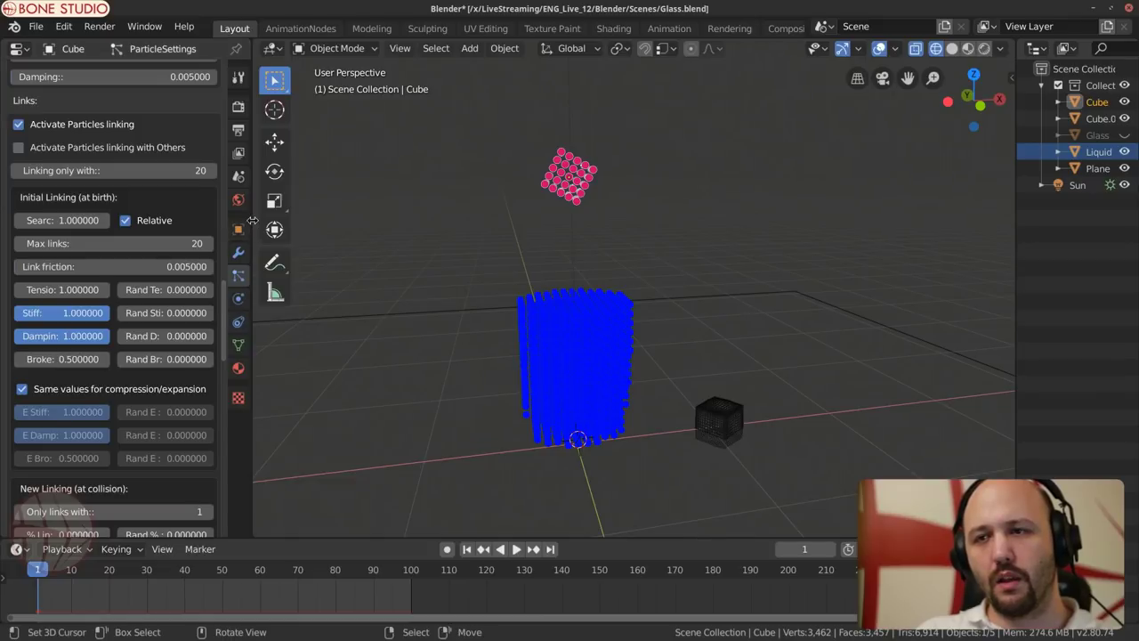
{"action": "left_click_drag", "start_coordinate": [253, 220], "coordinate": [372, 220]}
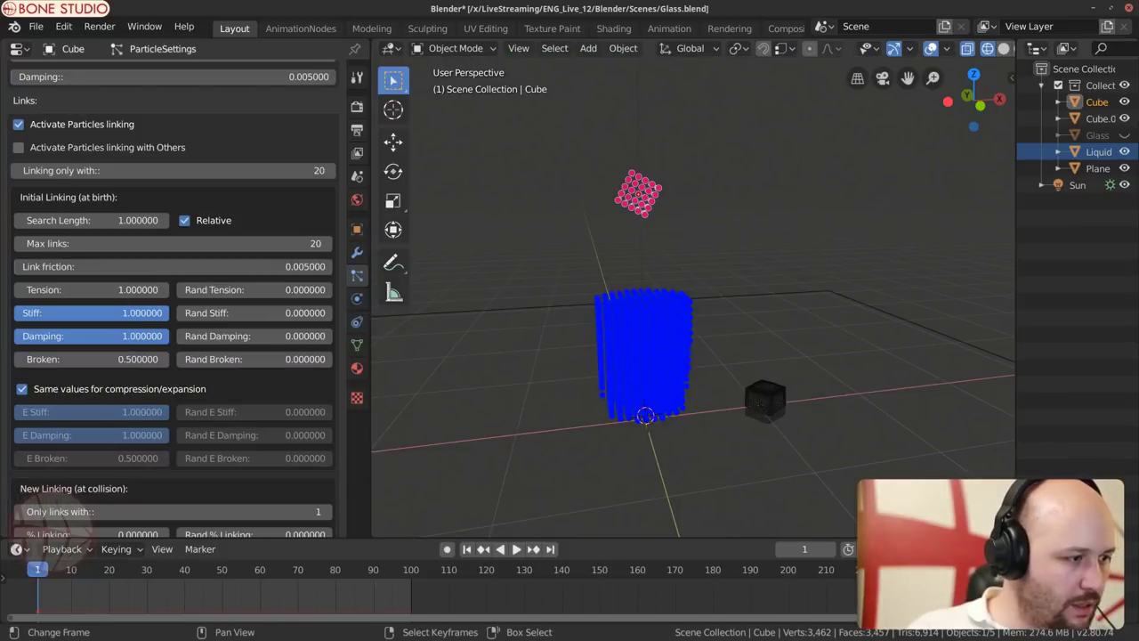
Step: Read through the Blender-Molecular-Script 1.0.8 releases page in Chrome, then minimise it back to Blender
{"action": "key", "text": "alt+Tab"}
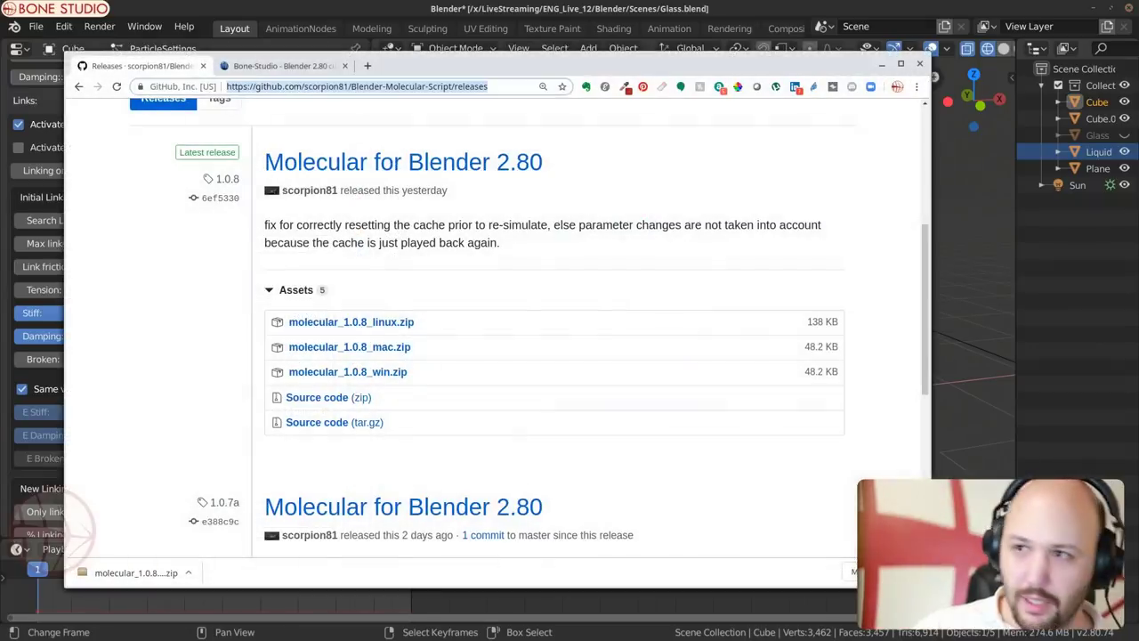
{"action": "scroll", "coordinate": [569, 306], "scroll_direction": "up", "scroll_amount": 4}
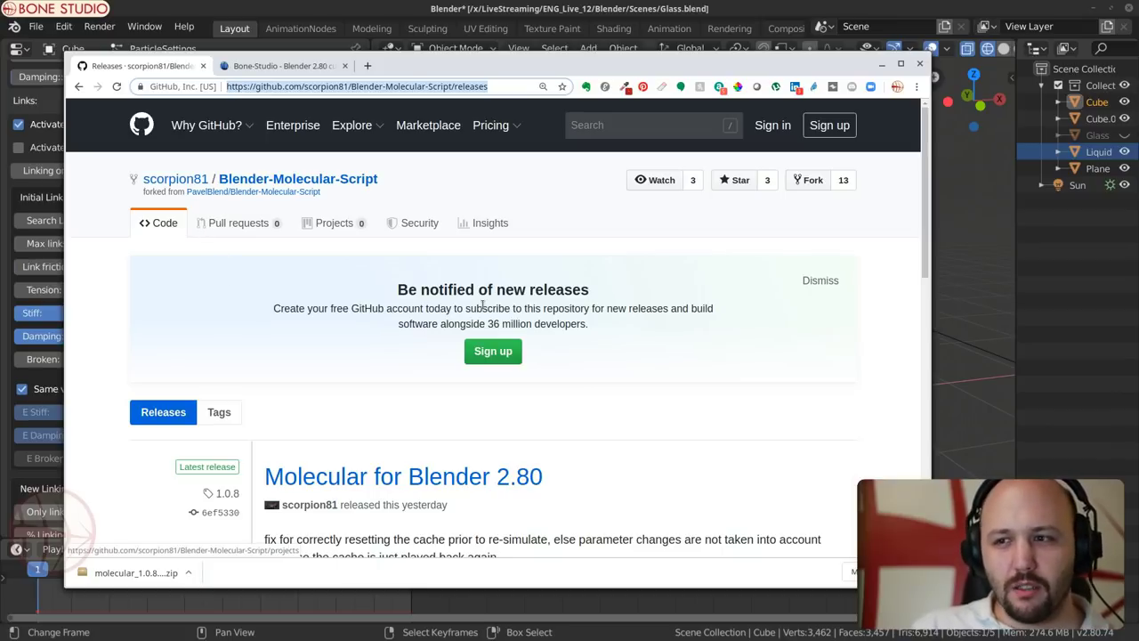
{"action": "scroll", "coordinate": [432, 348], "scroll_direction": "down", "scroll_amount": 3}
{"action": "scroll", "coordinate": [456, 394], "scroll_direction": "down", "scroll_amount": 2}
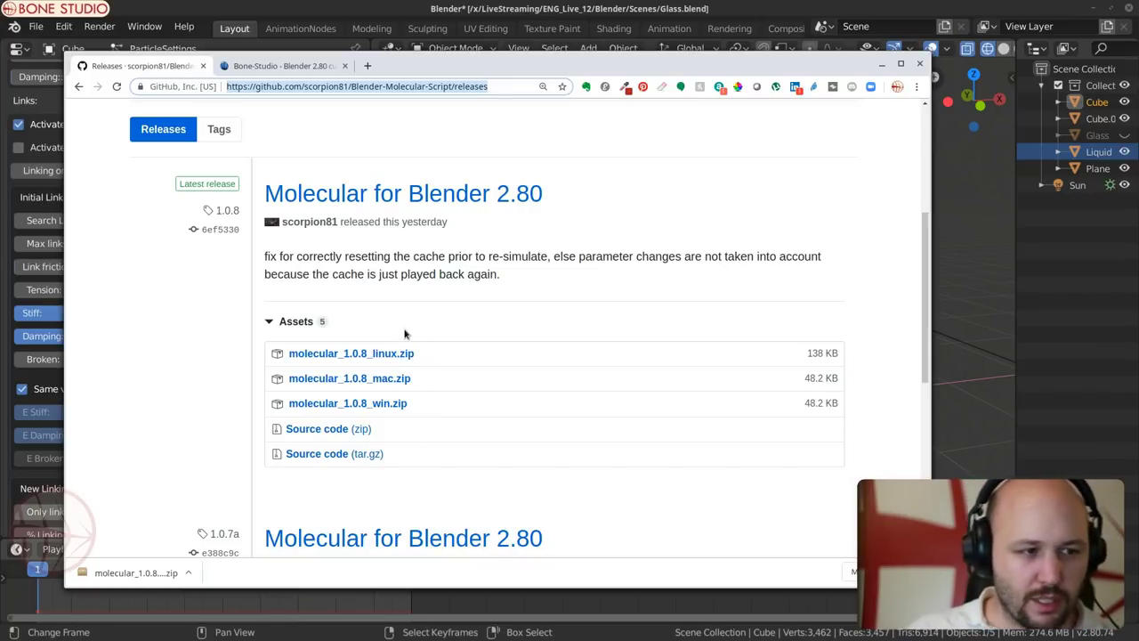
{"action": "left_click", "coordinate": [882, 66]}
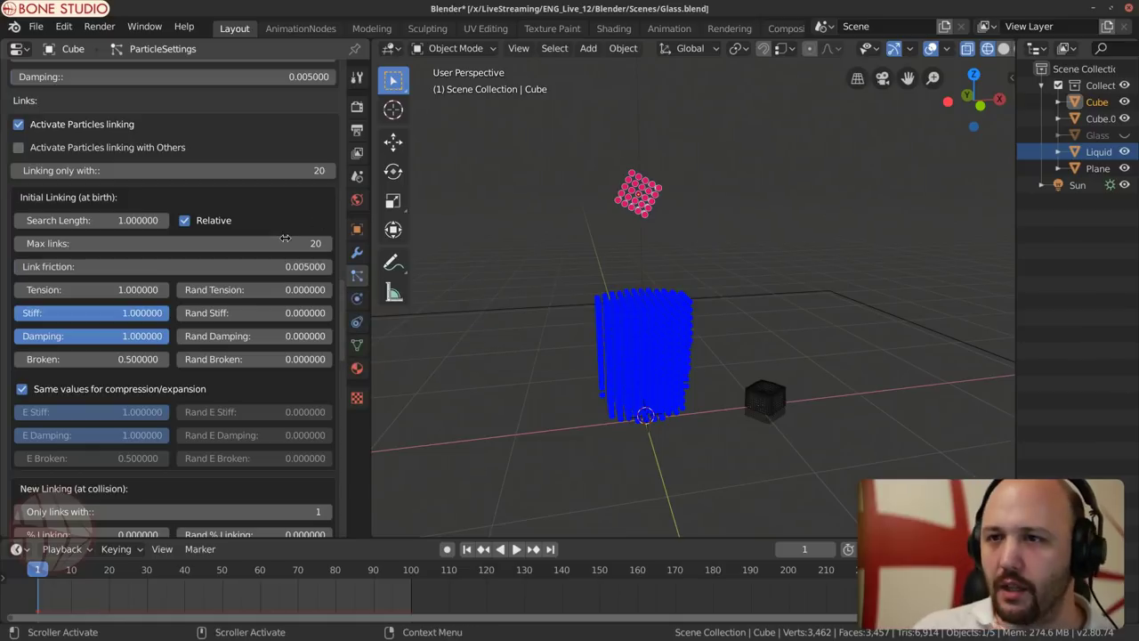
Step: Set the initial linking Search Length to 3 and Max links to 10
{"action": "left_click", "coordinate": [95, 220]}
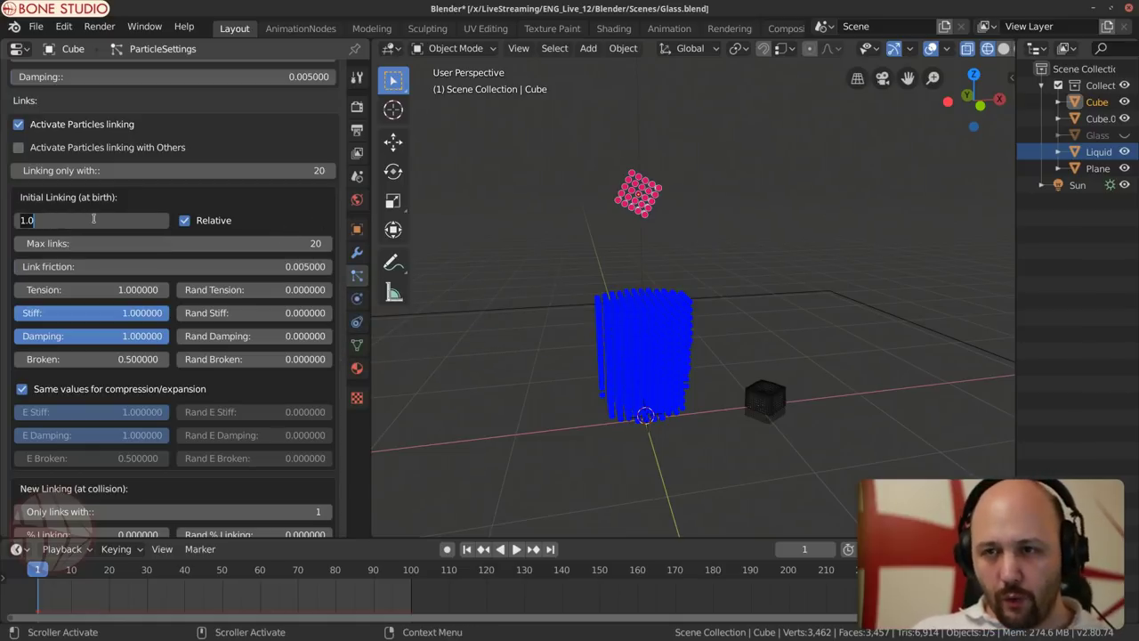
{"action": "type", "text": "3"}
{"action": "key", "text": "Return"}
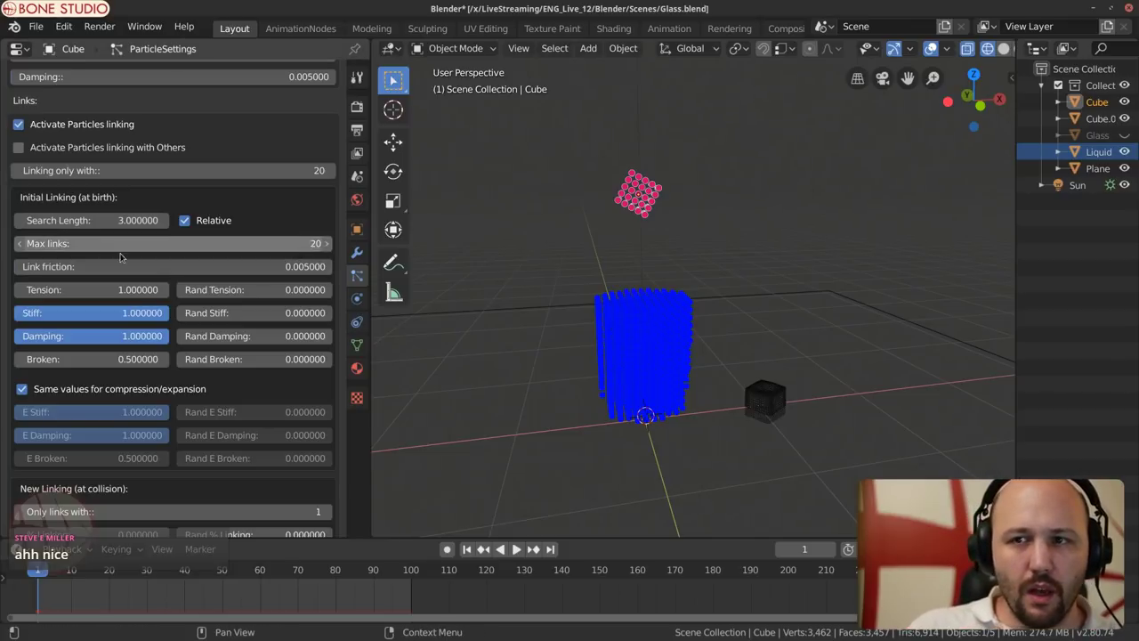
{"action": "left_click", "coordinate": [279, 250]}
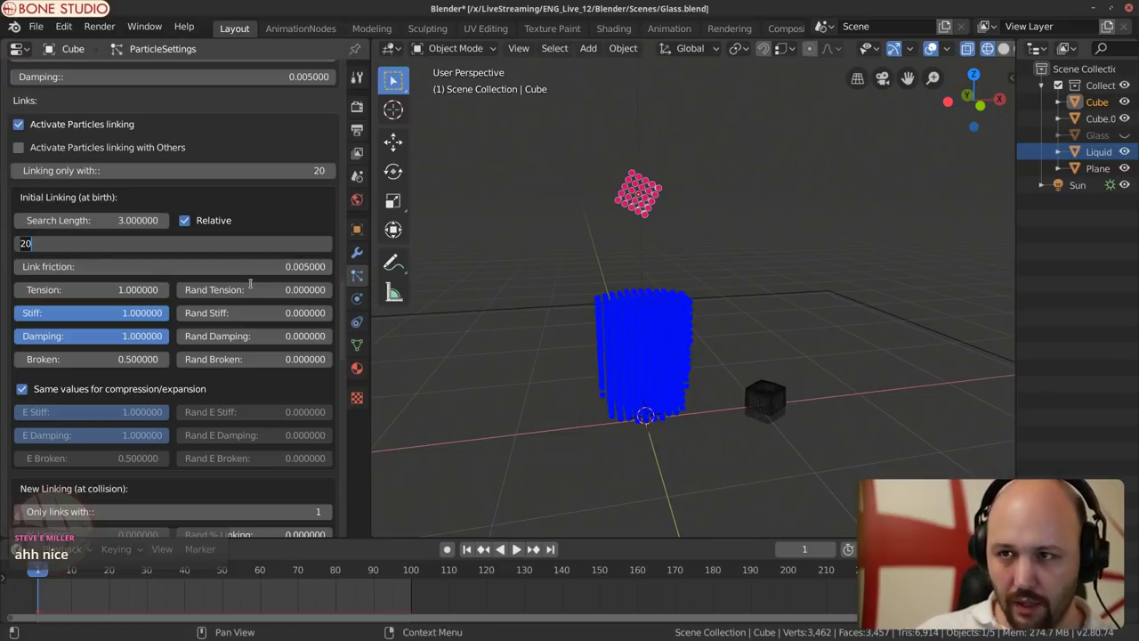
{"action": "type", "text": "100"}
{"action": "key", "text": "Return"}
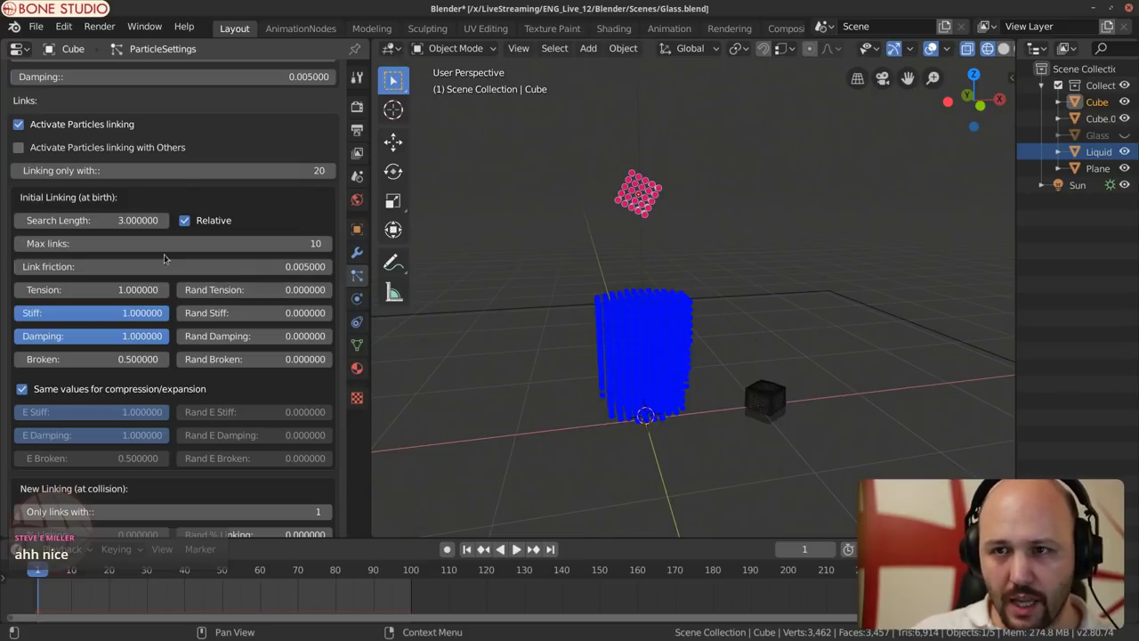
Step: Set the initial linking Broken value to 1000
{"action": "scroll", "coordinate": [176, 329], "scroll_direction": "down", "scroll_amount": 2}
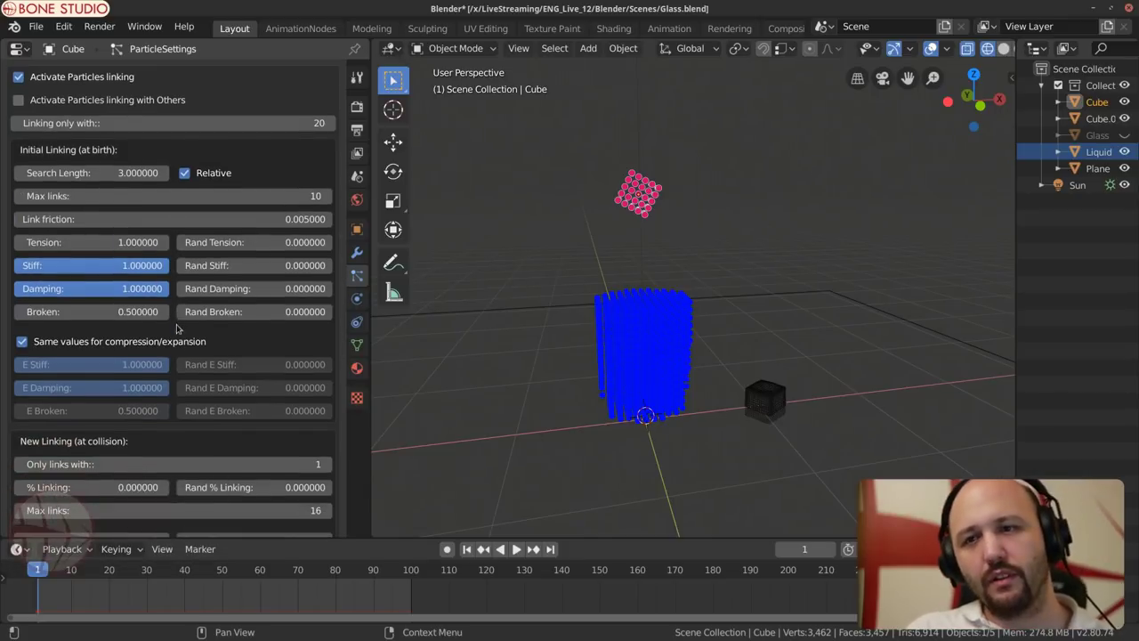
{"action": "scroll", "coordinate": [176, 356], "scroll_direction": "down", "scroll_amount": 5}
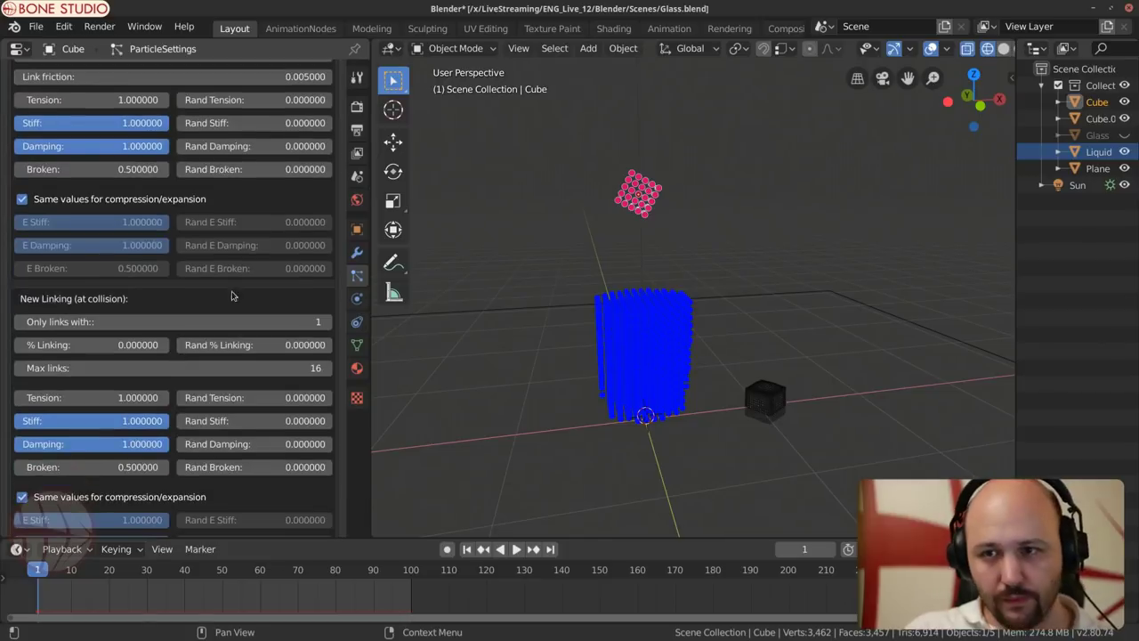
{"action": "scroll", "coordinate": [152, 356], "scroll_direction": "down", "scroll_amount": 4}
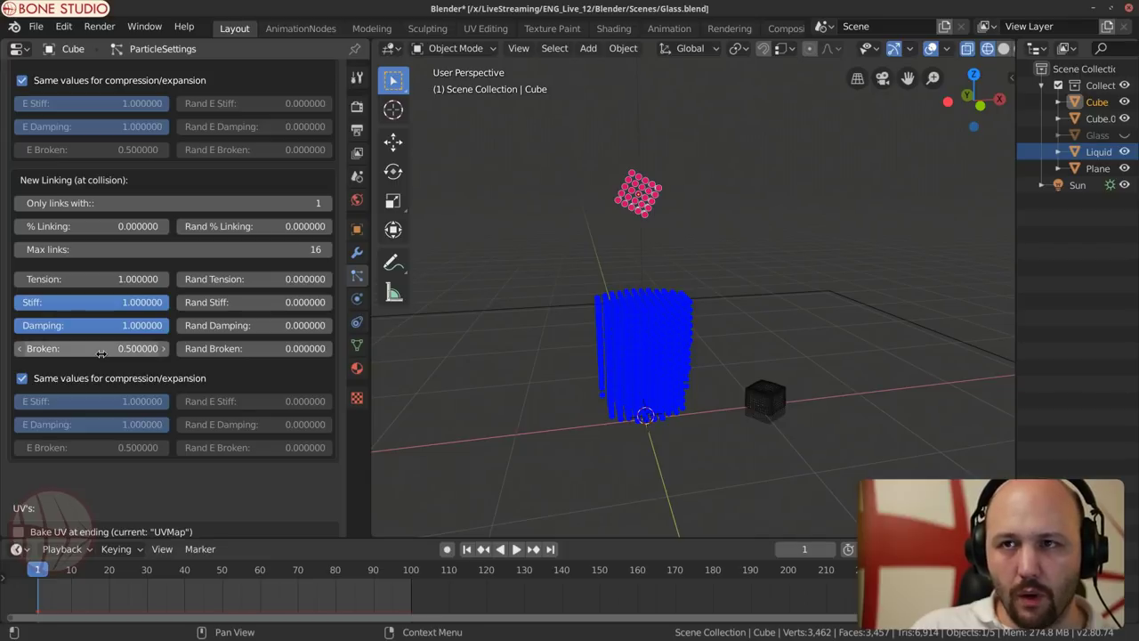
{"action": "scroll", "coordinate": [102, 355], "scroll_direction": "up", "scroll_amount": 8}
{"action": "left_click", "coordinate": [113, 287]}
{"action": "type", "text": "10"}
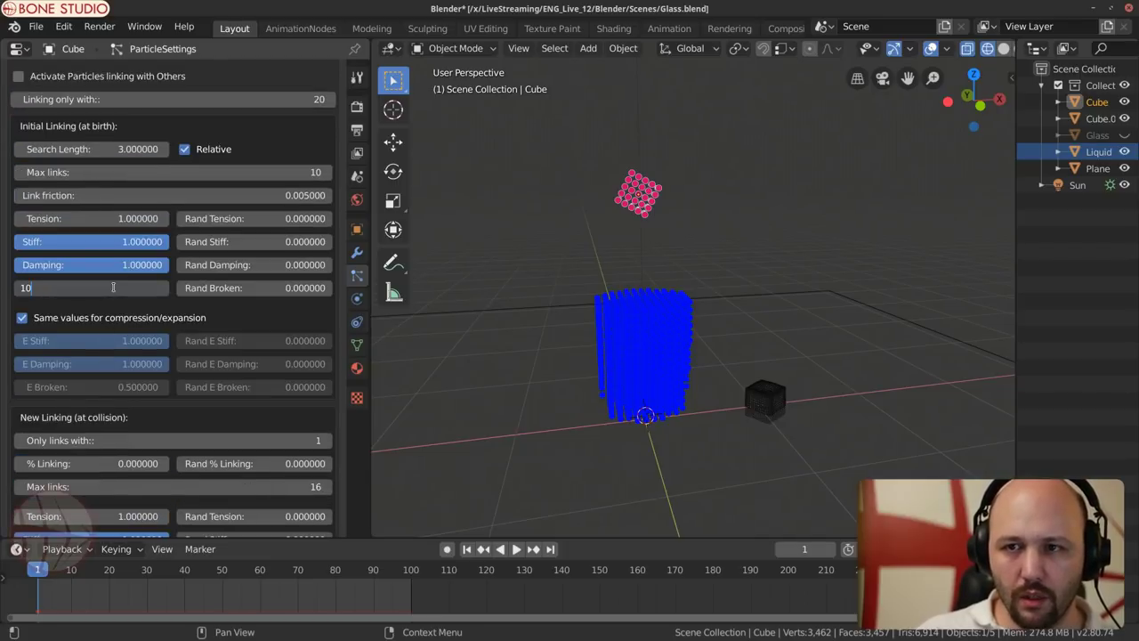
{"action": "key", "text": "Return"}
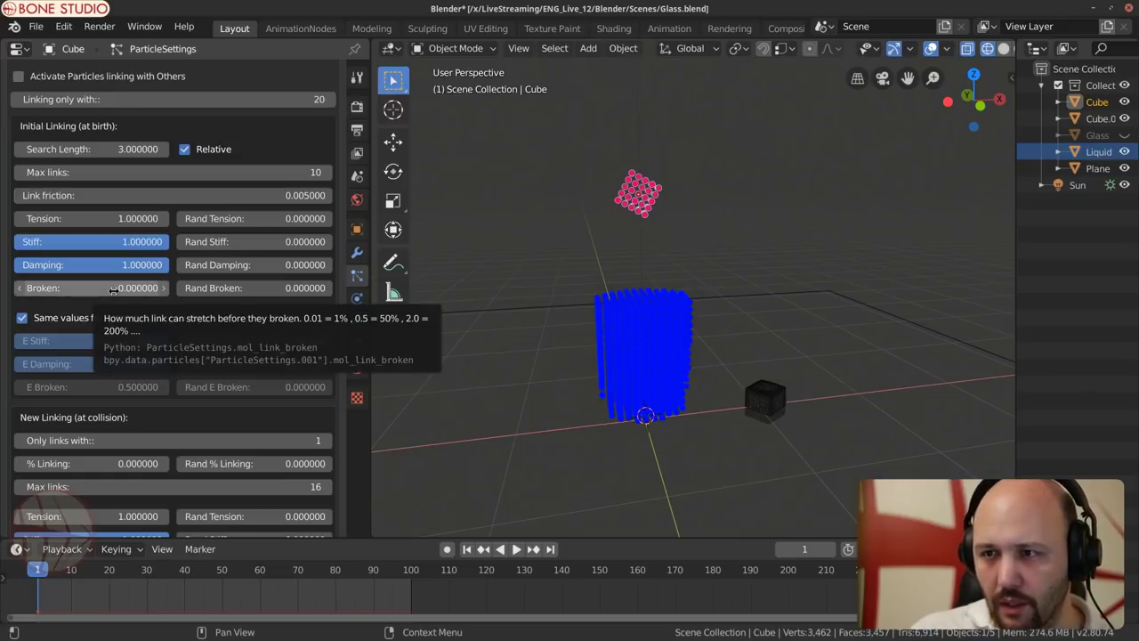
{"action": "left_click", "coordinate": [113, 289]}
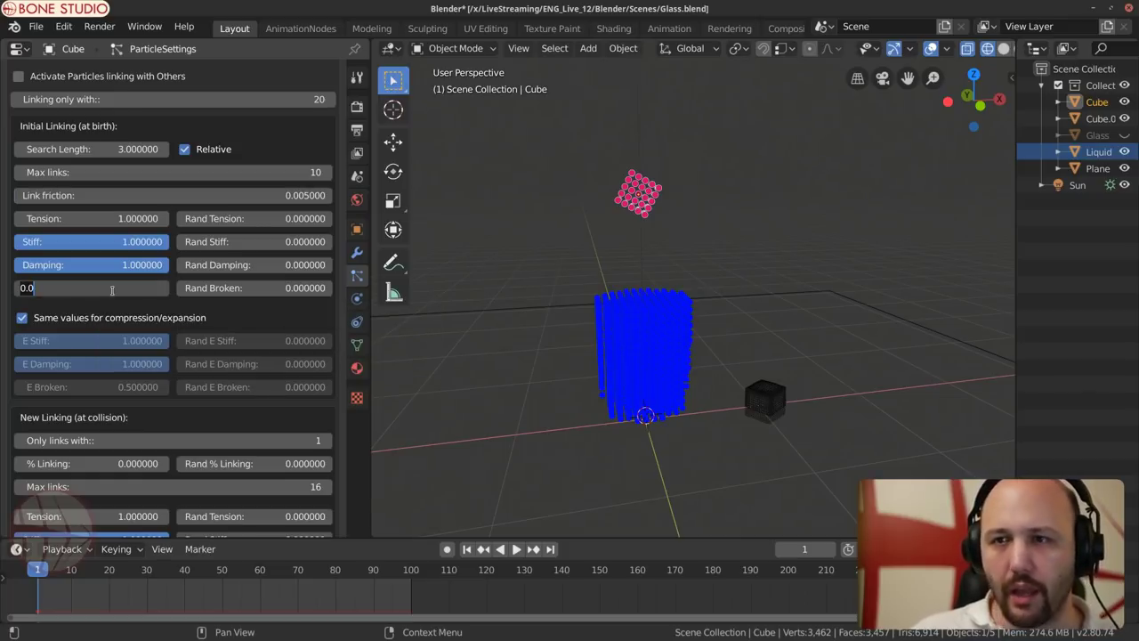
{"action": "type", "text": "1000"}
{"action": "key", "text": "Return"}
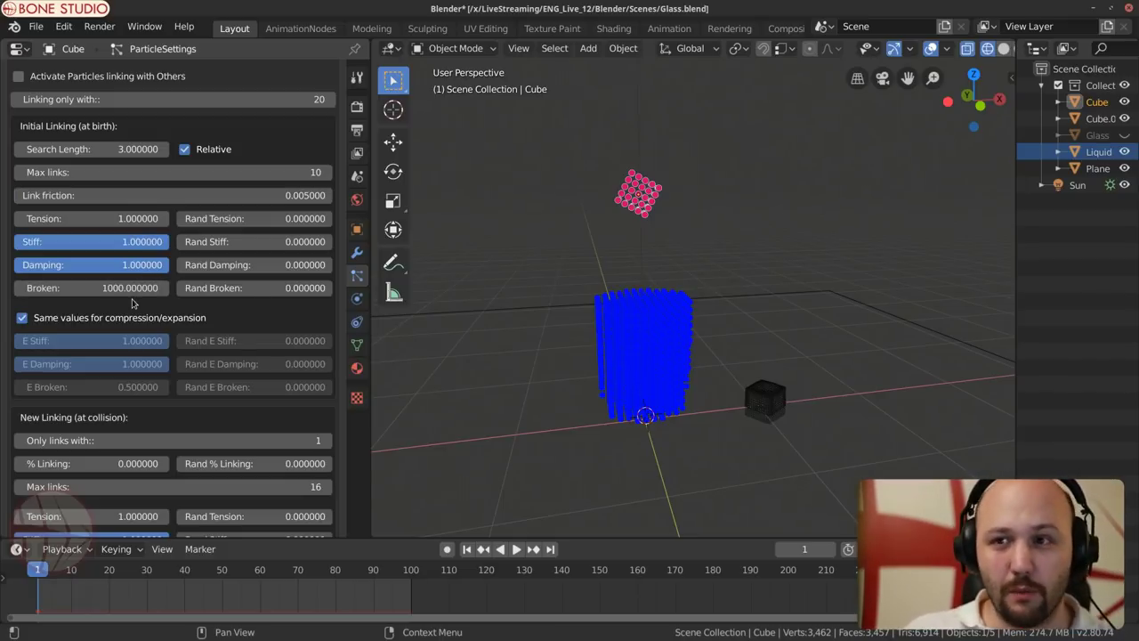
{"action": "scroll", "coordinate": [131, 303], "scroll_direction": "down", "scroll_amount": 3}
{"action": "scroll", "coordinate": [122, 234], "scroll_direction": "down", "scroll_amount": 5}
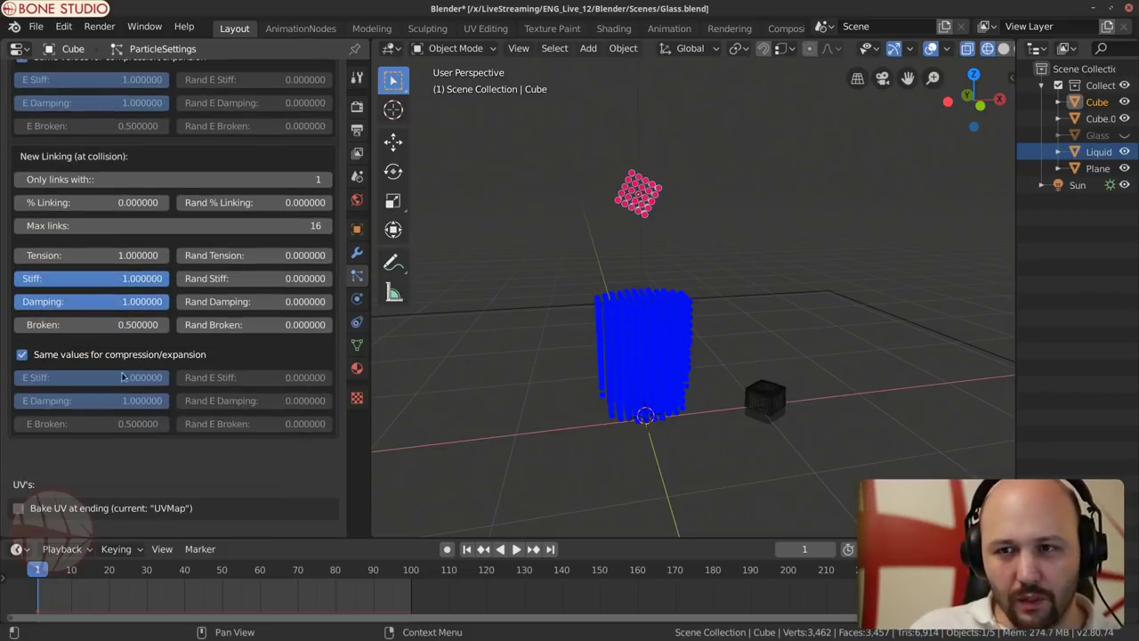
{"action": "scroll", "coordinate": [134, 373], "scroll_direction": "down", "scroll_amount": 8}
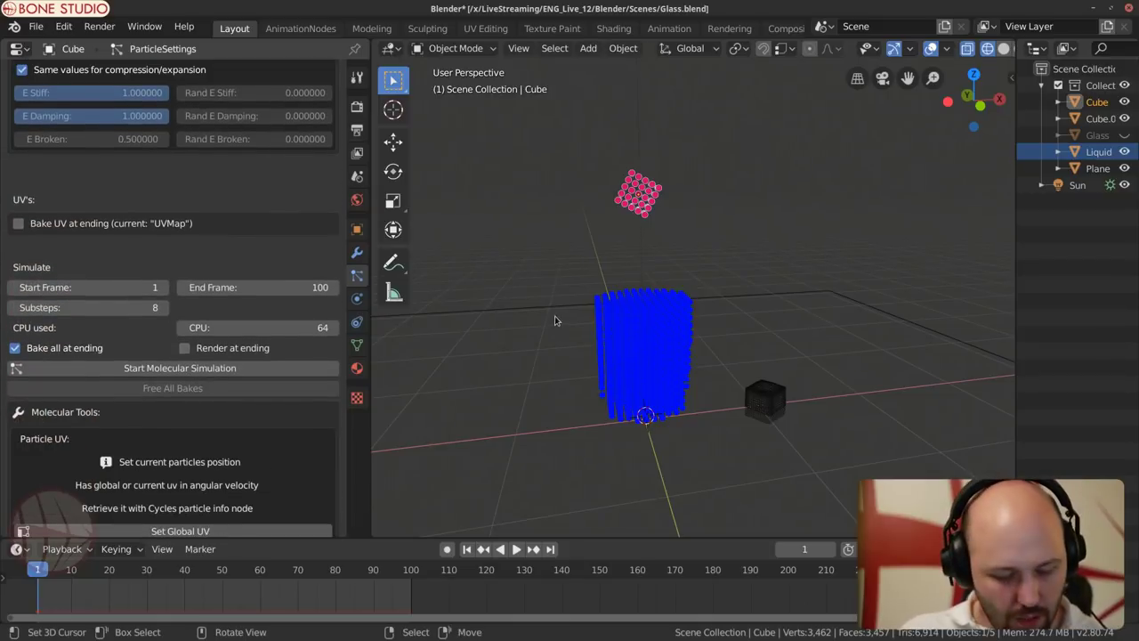
Step: Save the file and start the molecular simulation bake, orbiting the view to watch it
{"action": "key", "text": "ctrl+s"}
{"action": "scroll", "coordinate": [169, 357], "scroll_direction": "down", "scroll_amount": 4}
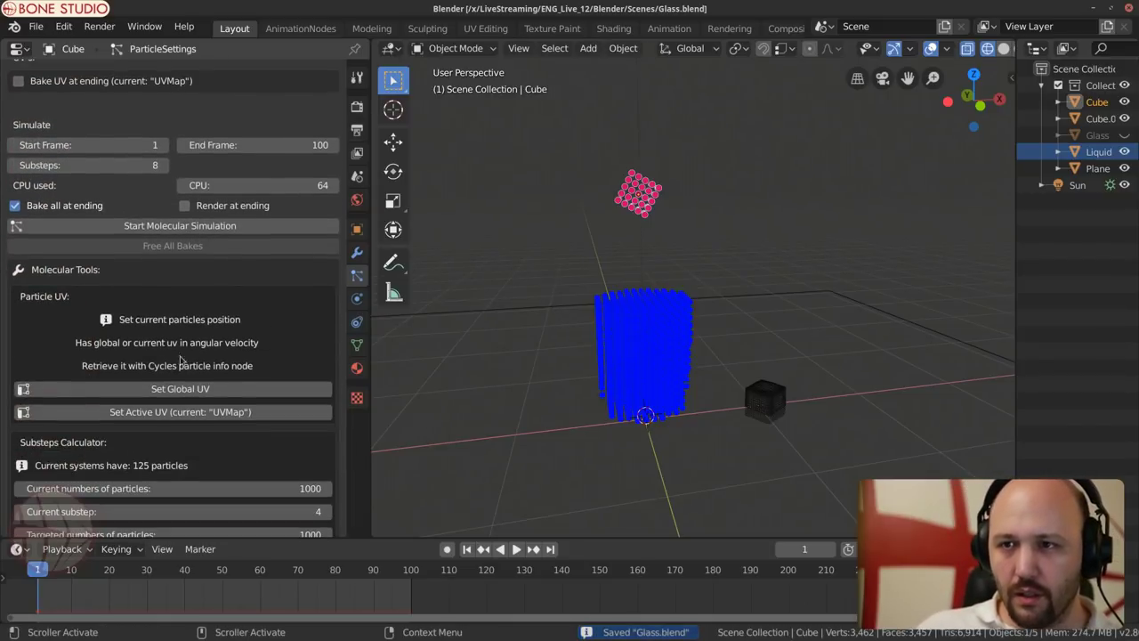
{"action": "left_click", "coordinate": [169, 226]}
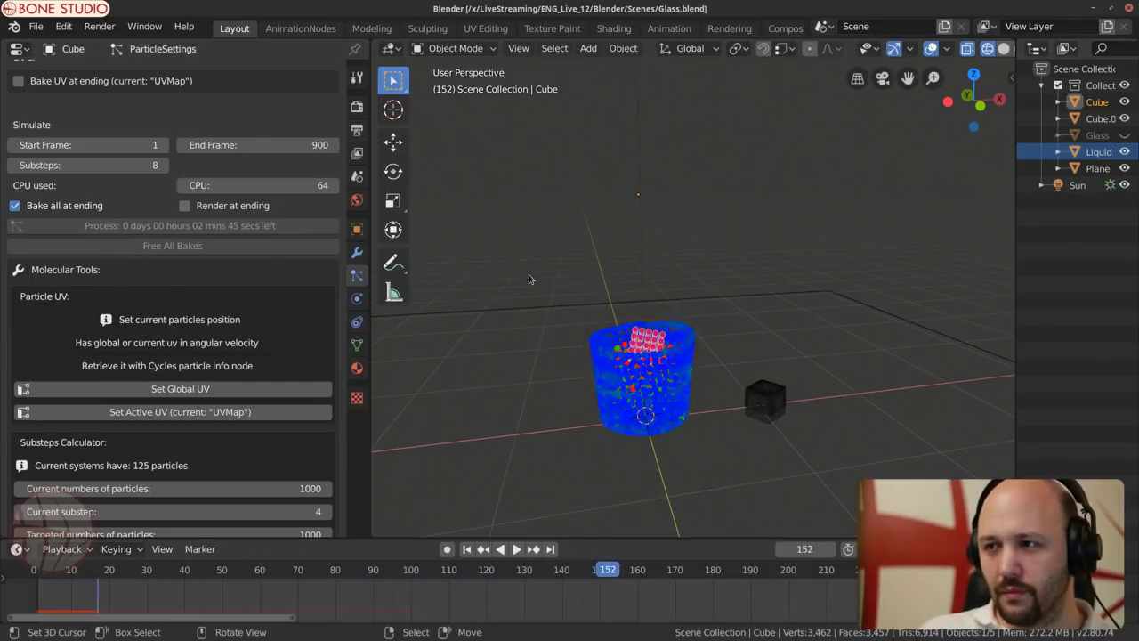
{"action": "scroll", "coordinate": [627, 361], "scroll_direction": "up", "scroll_amount": 5}
{"action": "middle_click_drag", "start_coordinate": [626, 360], "coordinate": [728, 341]}
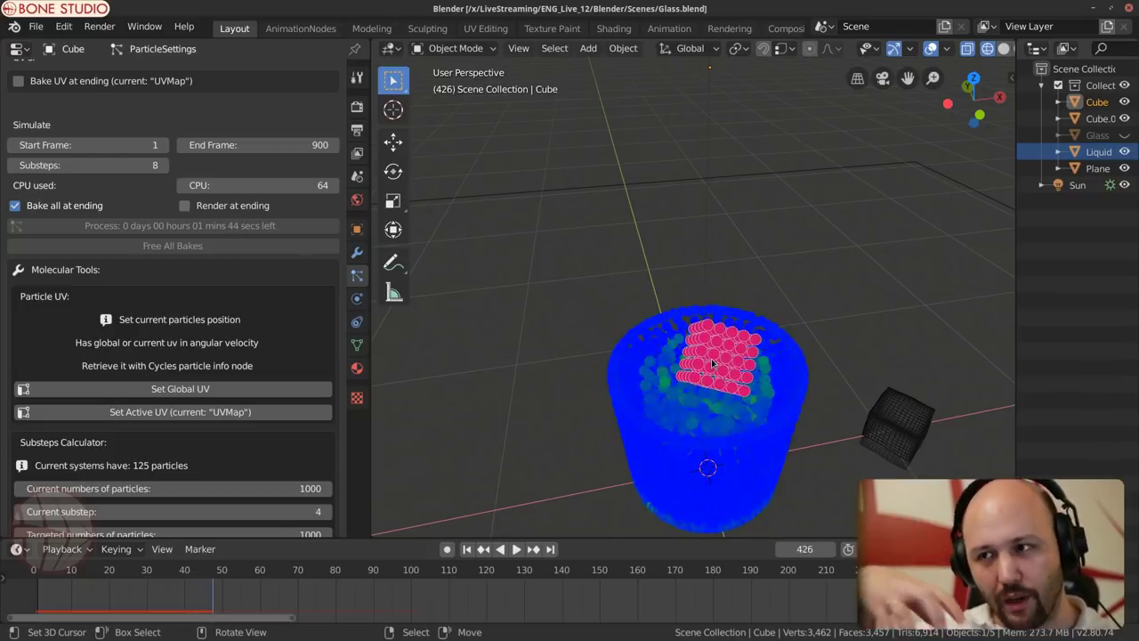
{"action": "middle_click_drag", "start_coordinate": [712, 363], "coordinate": [623, 378]}
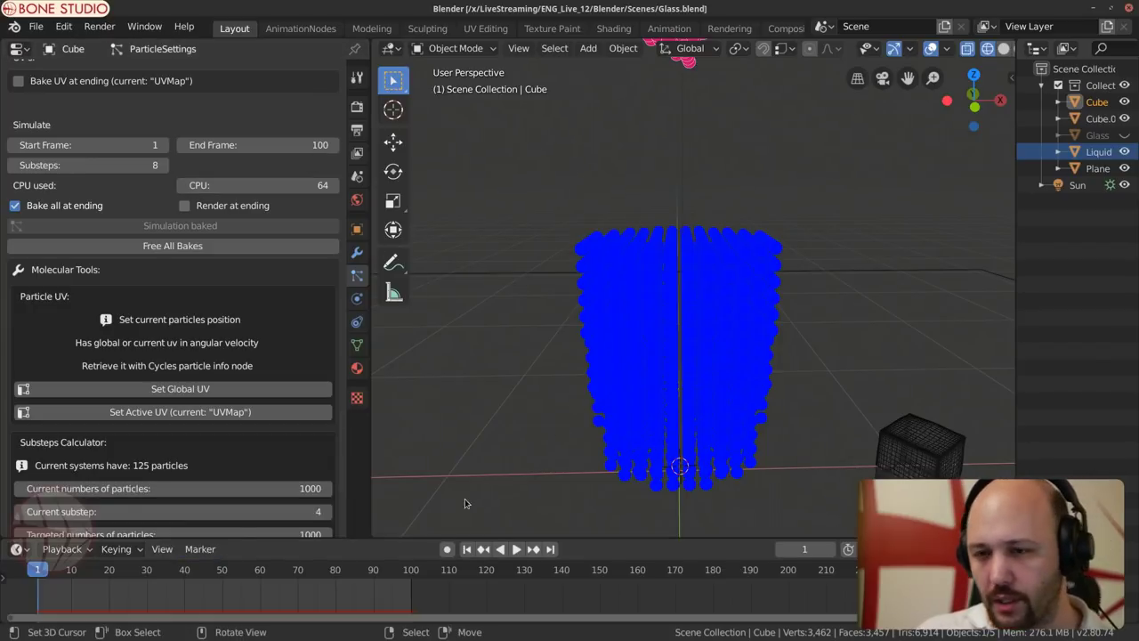
Step: Play back the baked simulation, rewind to frame 1, and select the 500 kg/m³ density field
{"action": "key", "text": "space"}
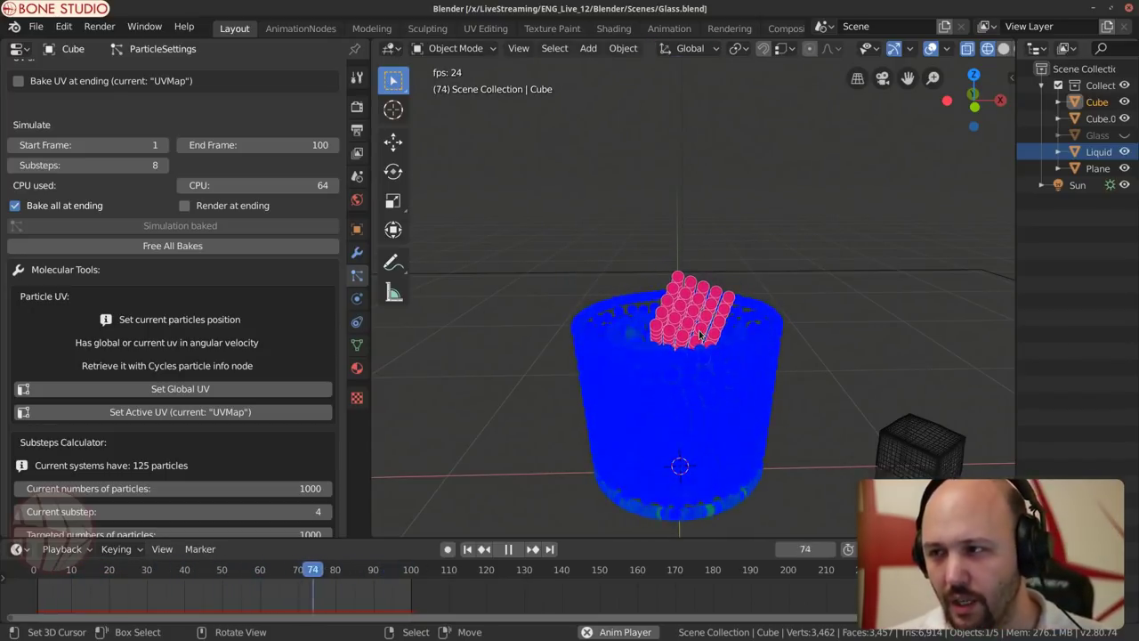
{"action": "key", "text": "space"}
{"action": "key", "text": "shift+Left"}
{"action": "scroll", "coordinate": [237, 285], "scroll_direction": "up", "scroll_amount": 15}
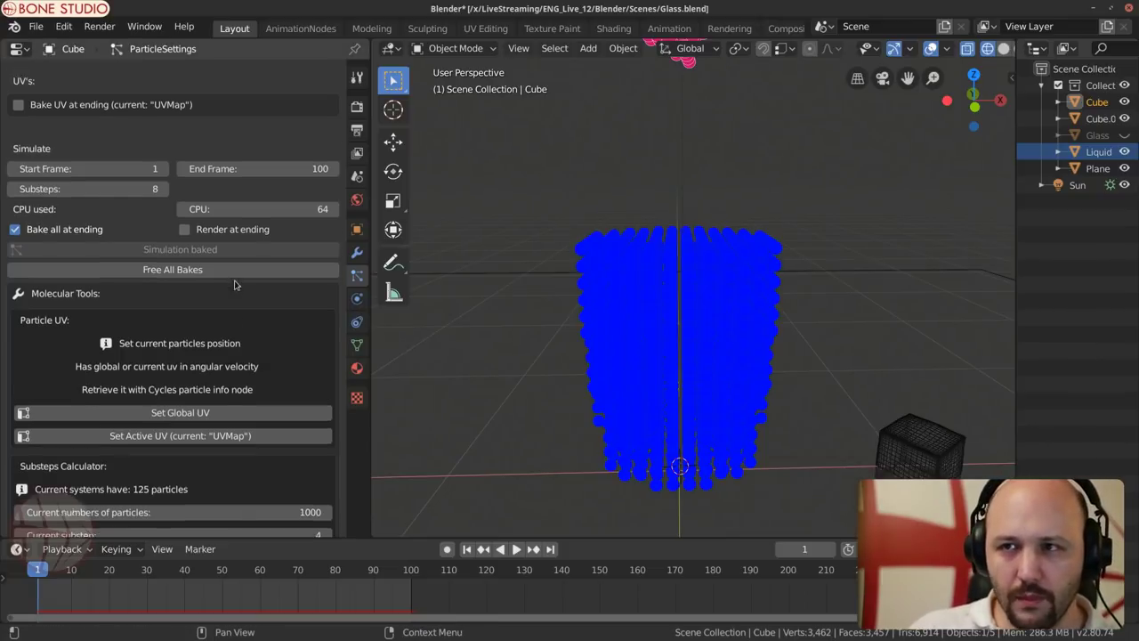
{"action": "scroll", "coordinate": [237, 284], "scroll_direction": "up", "scroll_amount": 3}
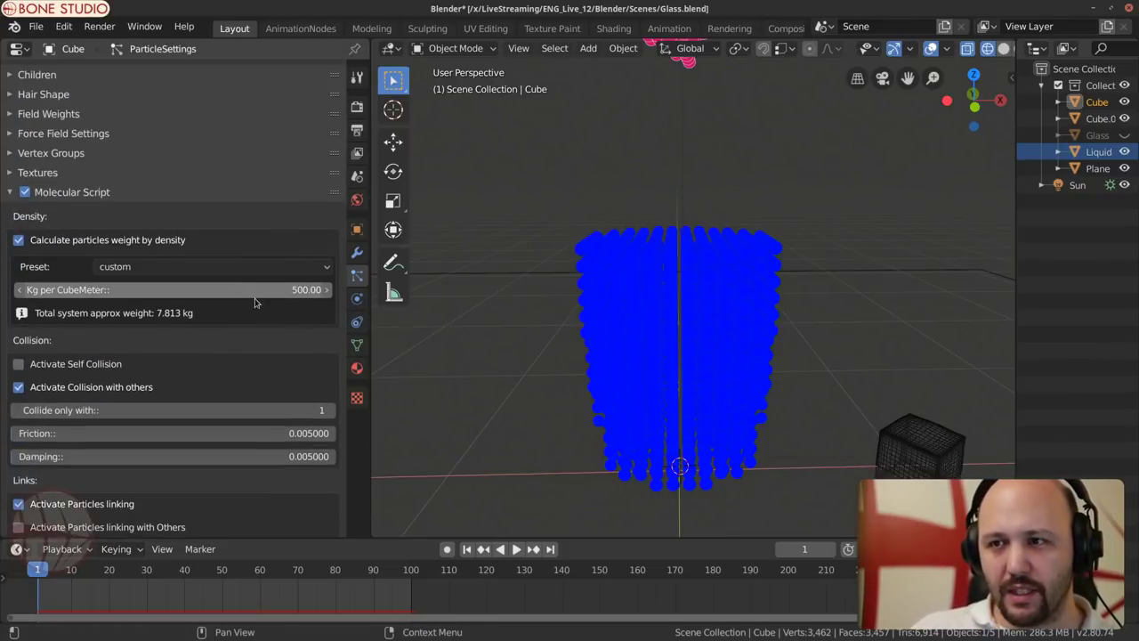
{"action": "left_click", "coordinate": [269, 290]}
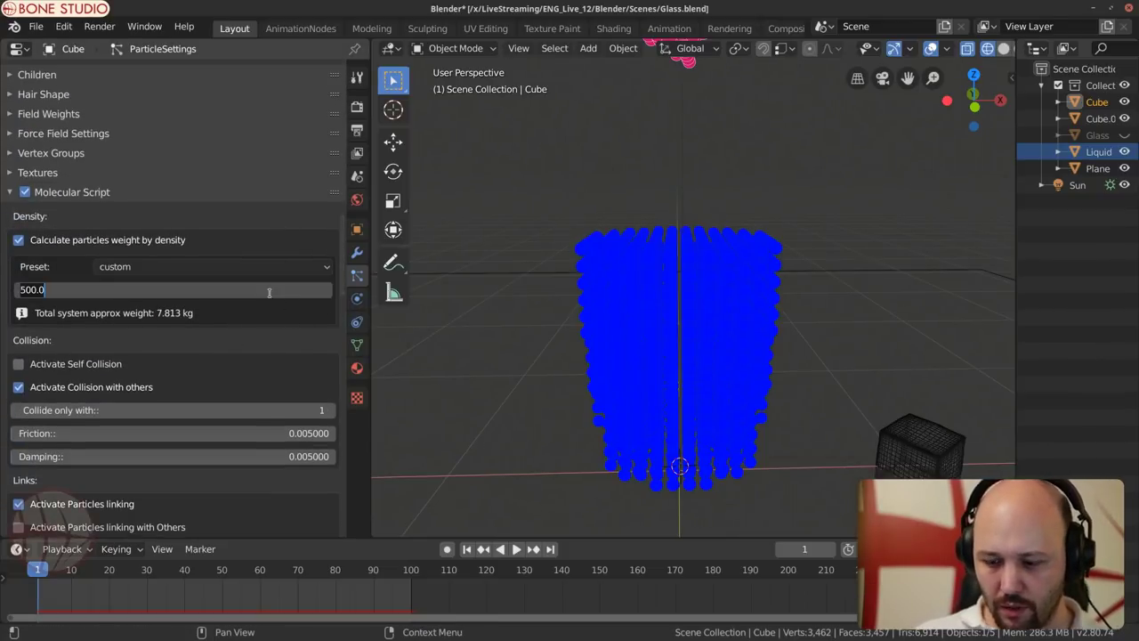
Step: Set the falling cube's particle density to 750 kg per cubic metre
{"action": "type", "text": "750"}
{"action": "key", "text": "Return"}
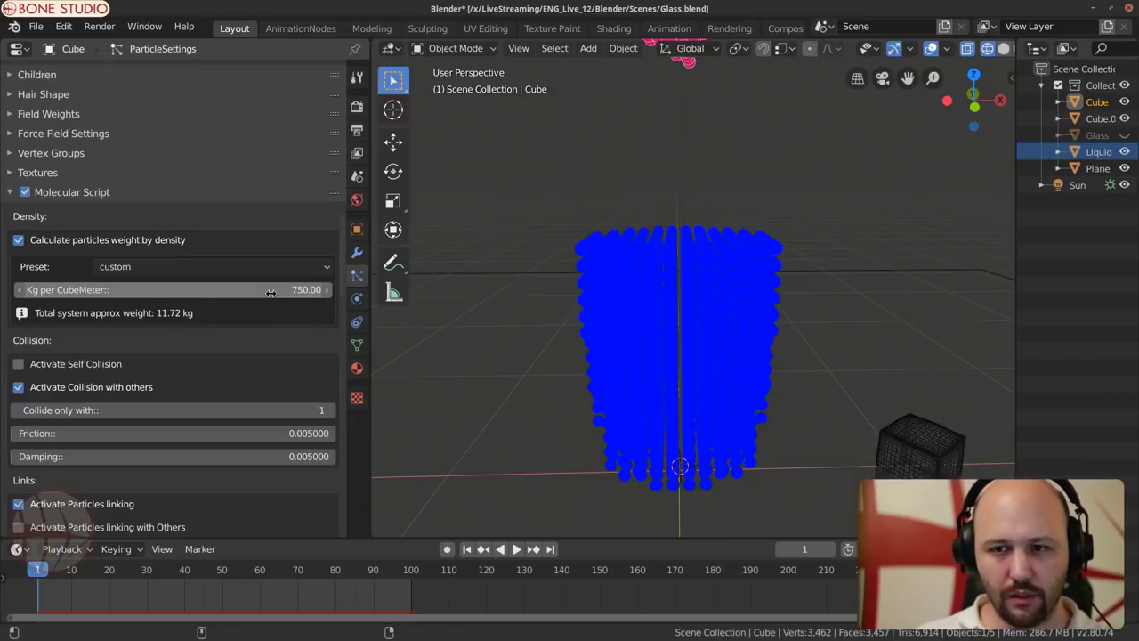
{"action": "scroll", "coordinate": [268, 294], "scroll_direction": "down", "scroll_amount": 15}
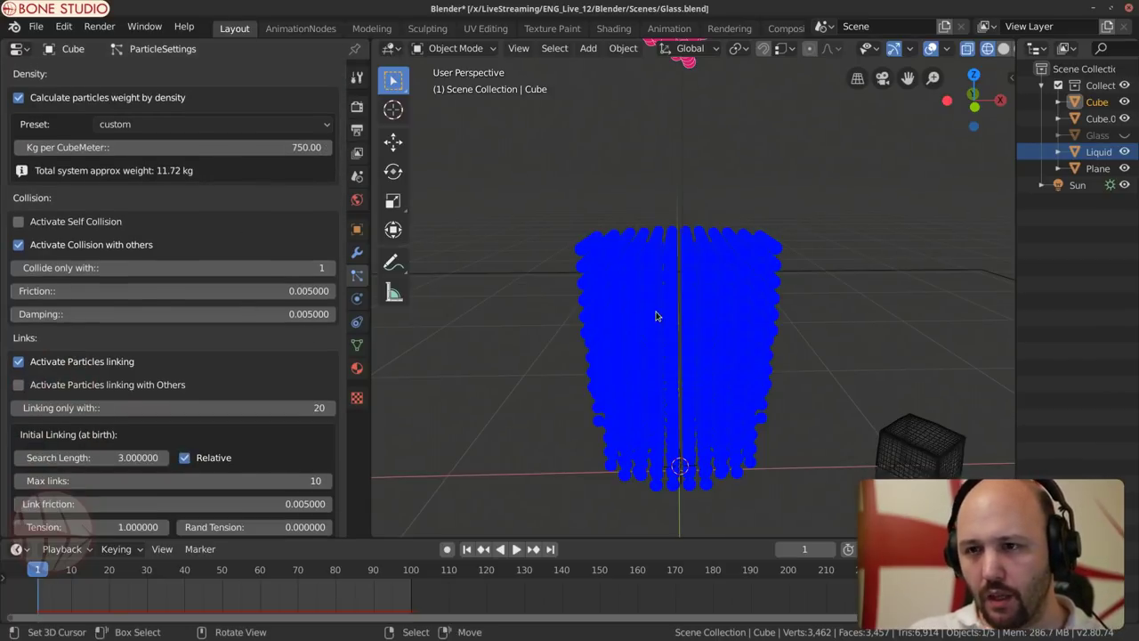
{"action": "scroll", "coordinate": [135, 348], "scroll_direction": "down", "scroll_amount": 10}
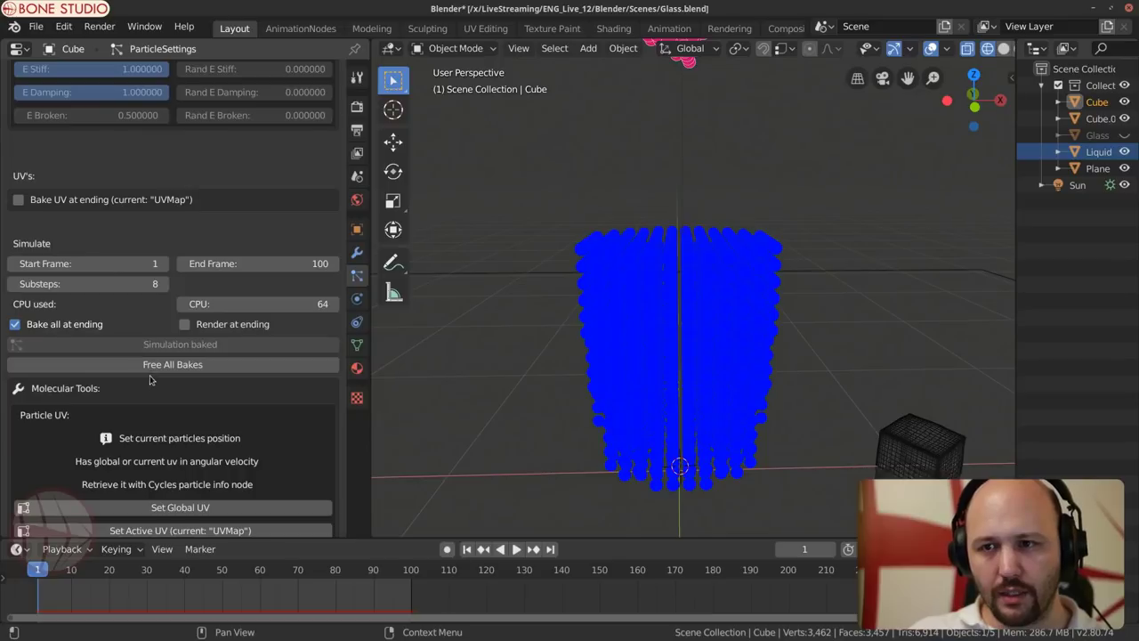
{"action": "scroll", "coordinate": [146, 342], "scroll_direction": "down", "scroll_amount": 3}
Step: Free all bakes and re-bake the molecular simulation, orbiting around the glass
{"action": "left_click", "coordinate": [173, 268]}
{"action": "left_click", "coordinate": [178, 250]}
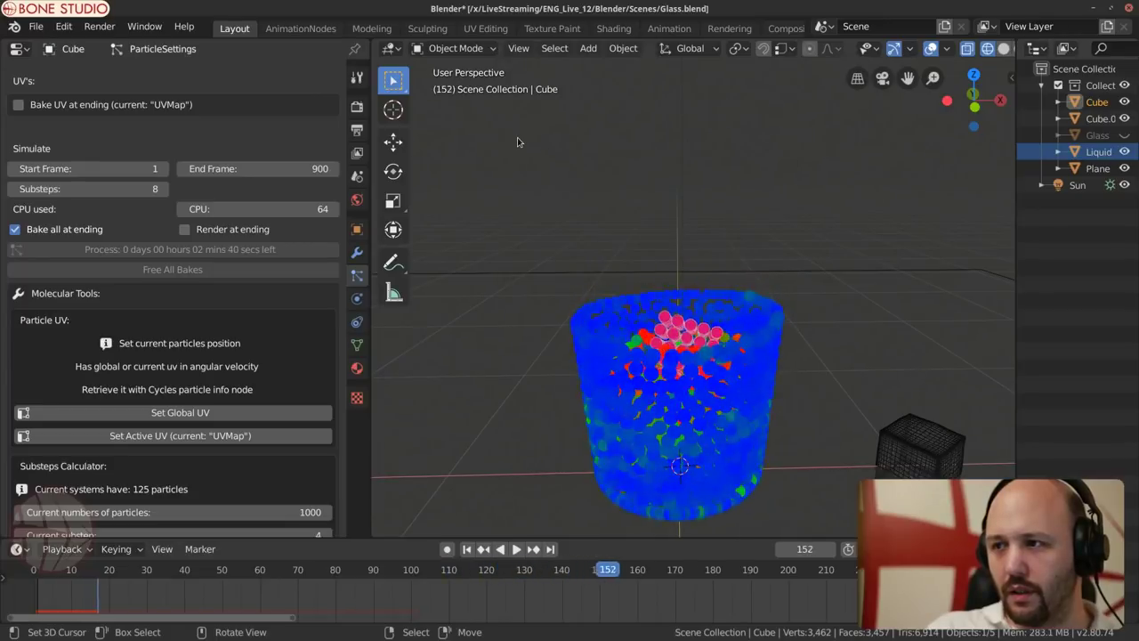
{"action": "scroll", "coordinate": [725, 331], "scroll_direction": "up", "scroll_amount": 5}
{"action": "middle_click_drag", "start_coordinate": [725, 330], "coordinate": [755, 415]}
{"action": "scroll", "coordinate": [686, 369], "scroll_direction": "down", "scroll_amount": 3}
{"action": "scroll", "coordinate": [658, 422], "scroll_direction": "down", "scroll_amount": 3}
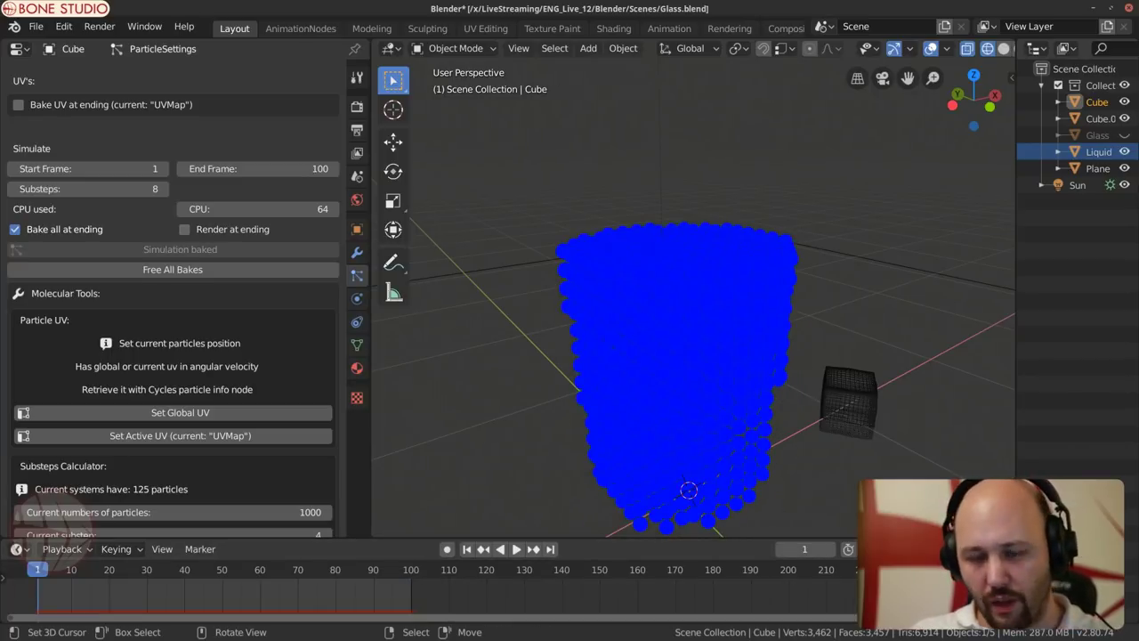
{"action": "scroll", "coordinate": [746, 330], "scroll_direction": "down", "scroll_amount": 3}
{"action": "key", "text": "space"}
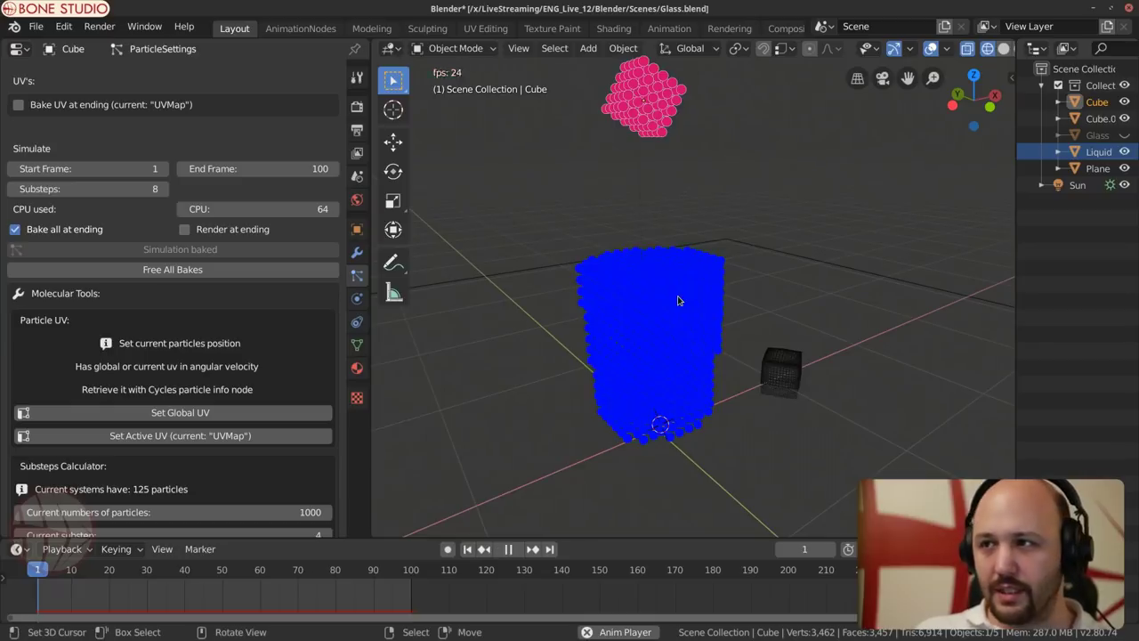
{"action": "middle_click_drag", "start_coordinate": [678, 301], "coordinate": [767, 400]}
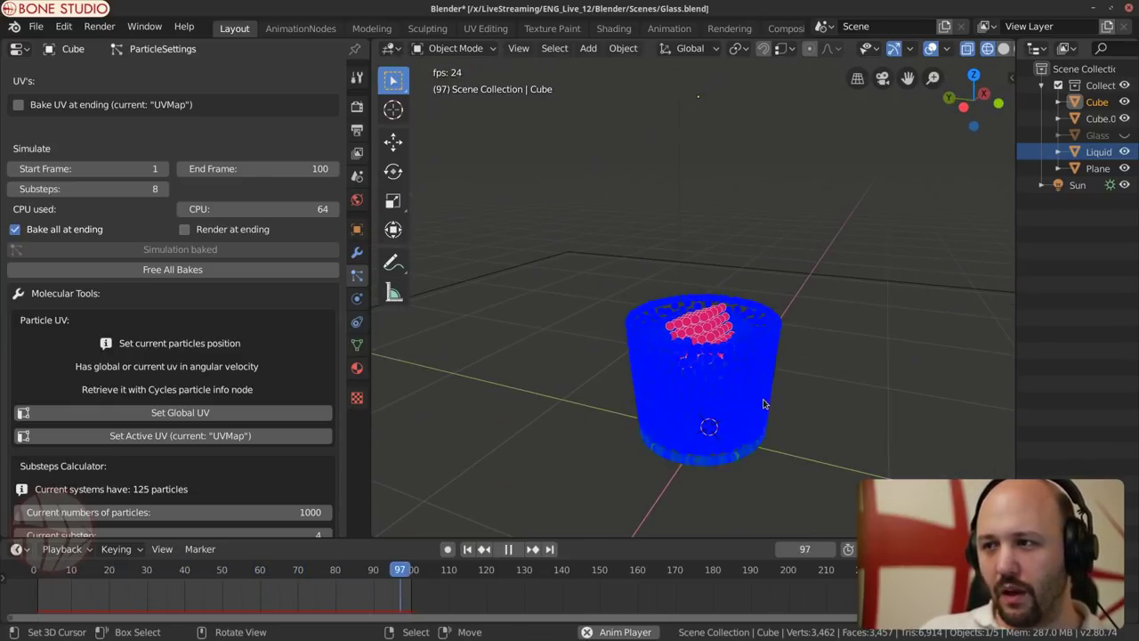
{"action": "key", "text": "space"}
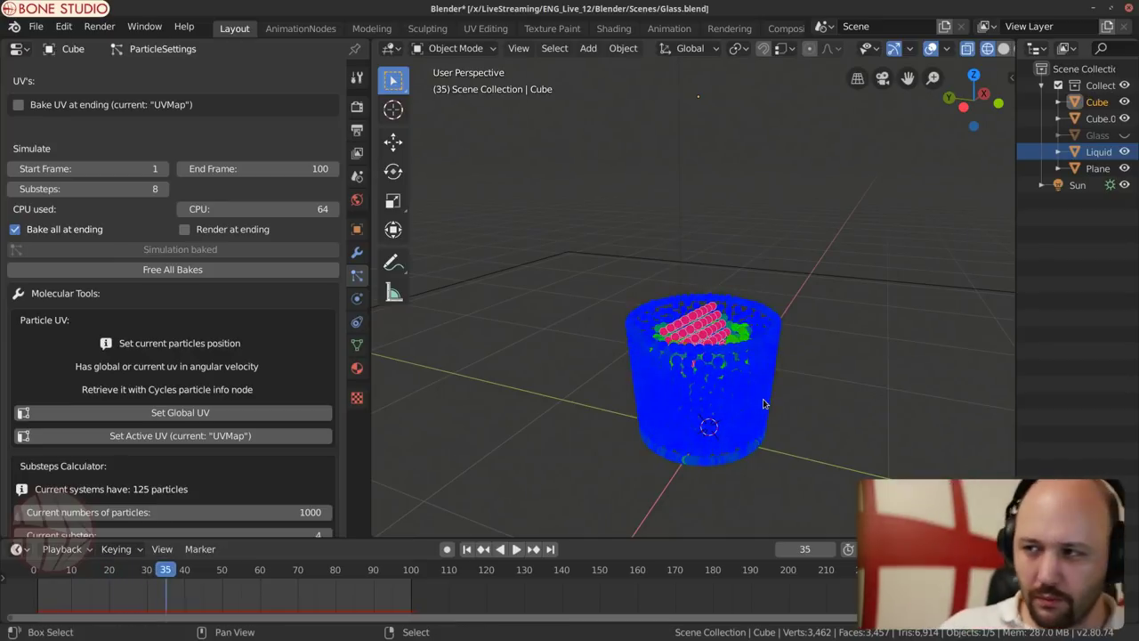
{"action": "key", "text": "shift+Left"}
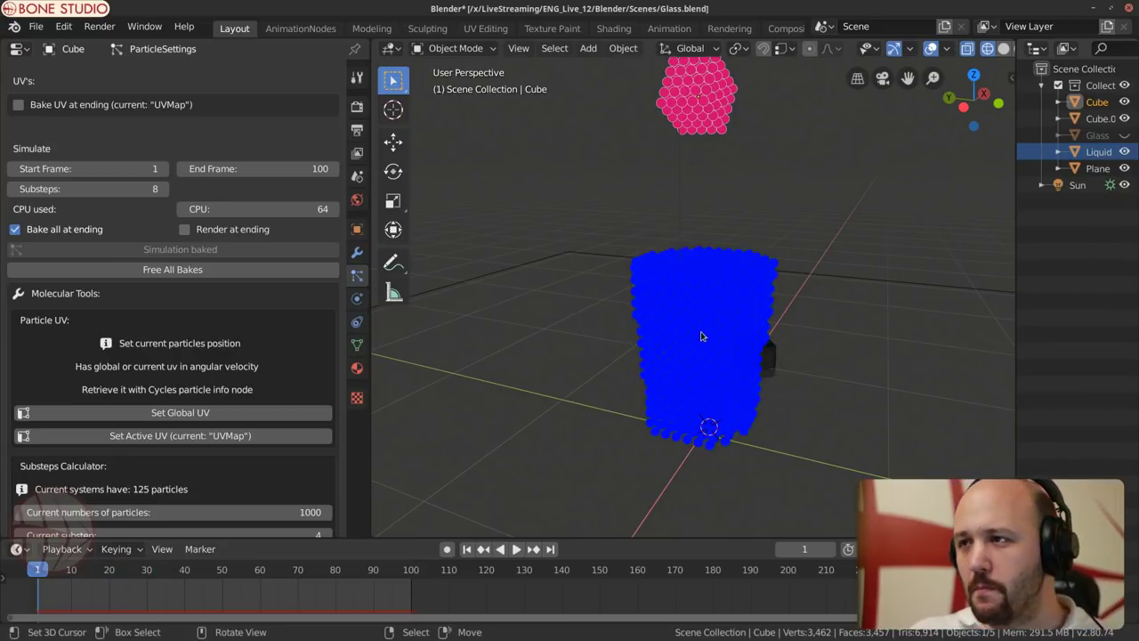
{"action": "middle_click_drag", "start_coordinate": [701, 336], "coordinate": [638, 292]}
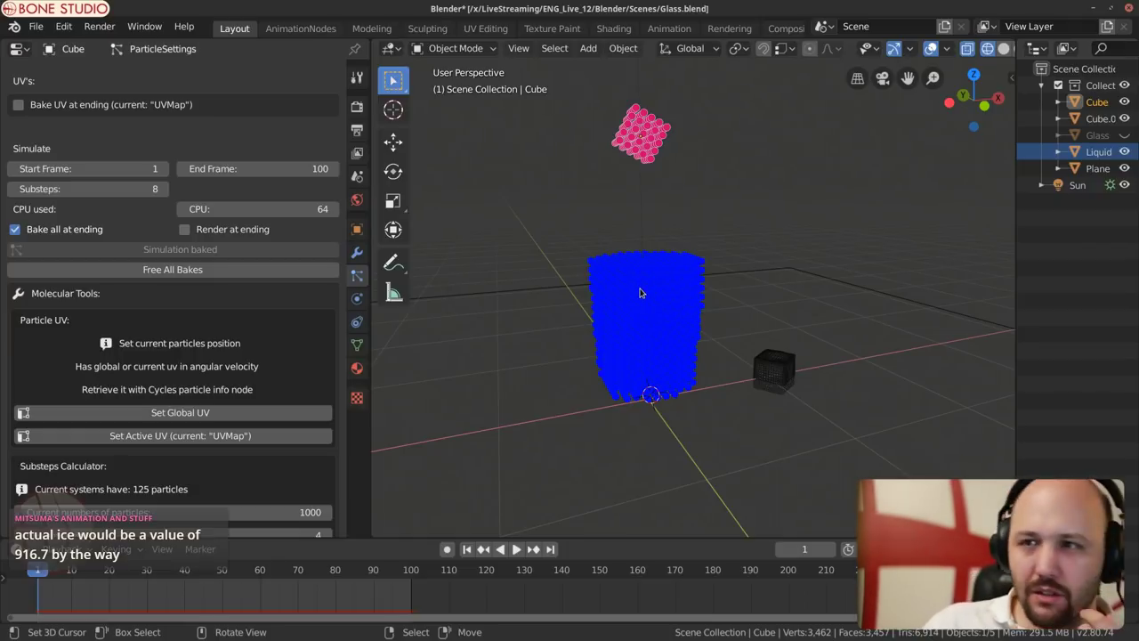
Step: Set the falling cube's particle density to 916 kg per cubic metre
{"action": "scroll", "coordinate": [245, 391], "scroll_direction": "up", "scroll_amount": 15}
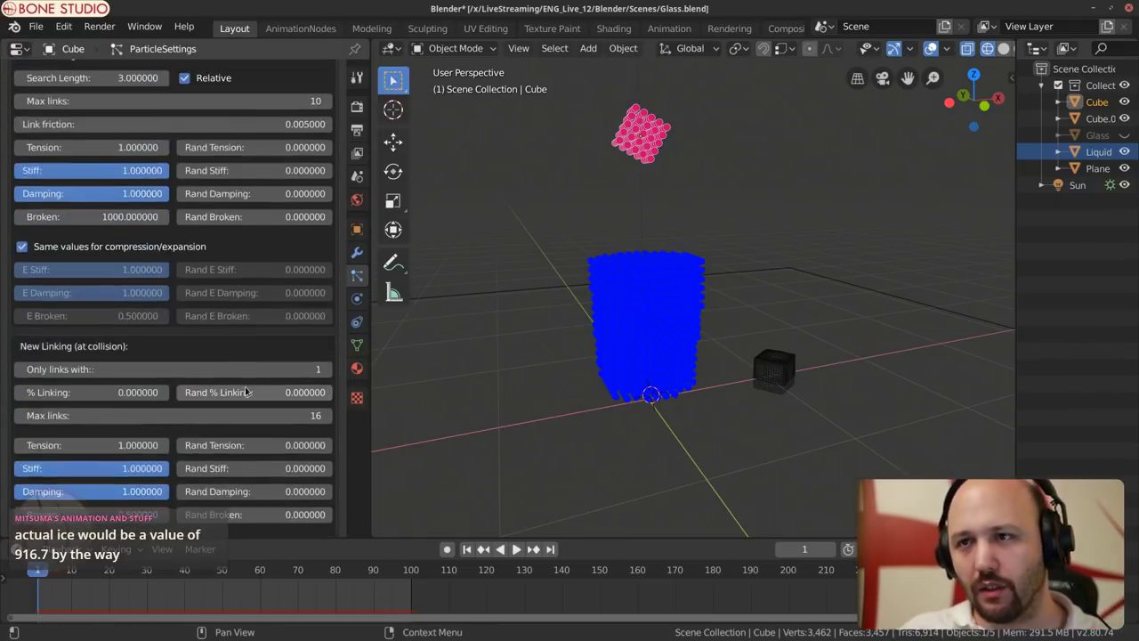
{"action": "scroll", "coordinate": [246, 392], "scroll_direction": "up", "scroll_amount": 15}
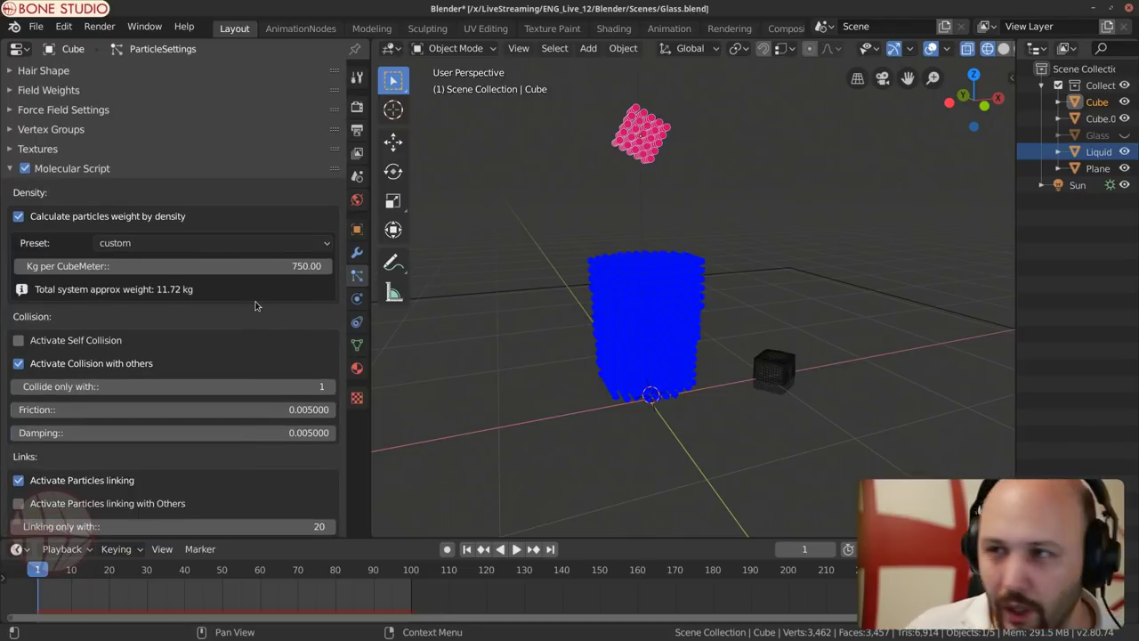
{"action": "left_click", "coordinate": [262, 267]}
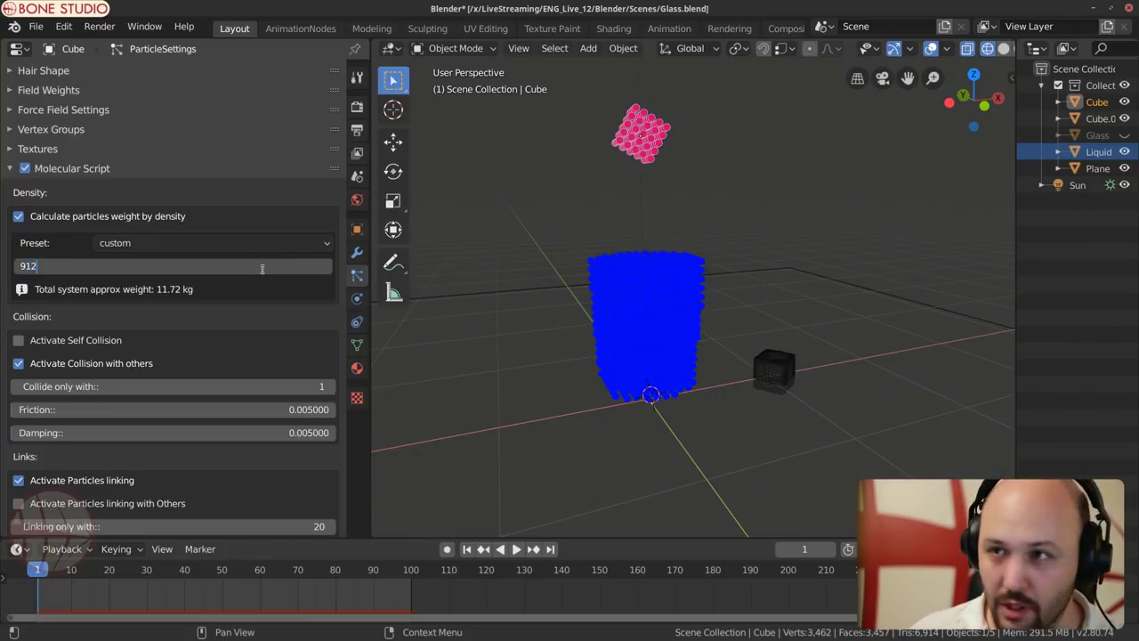
{"action": "type", "text": "916"}
{"action": "key", "text": "Return"}
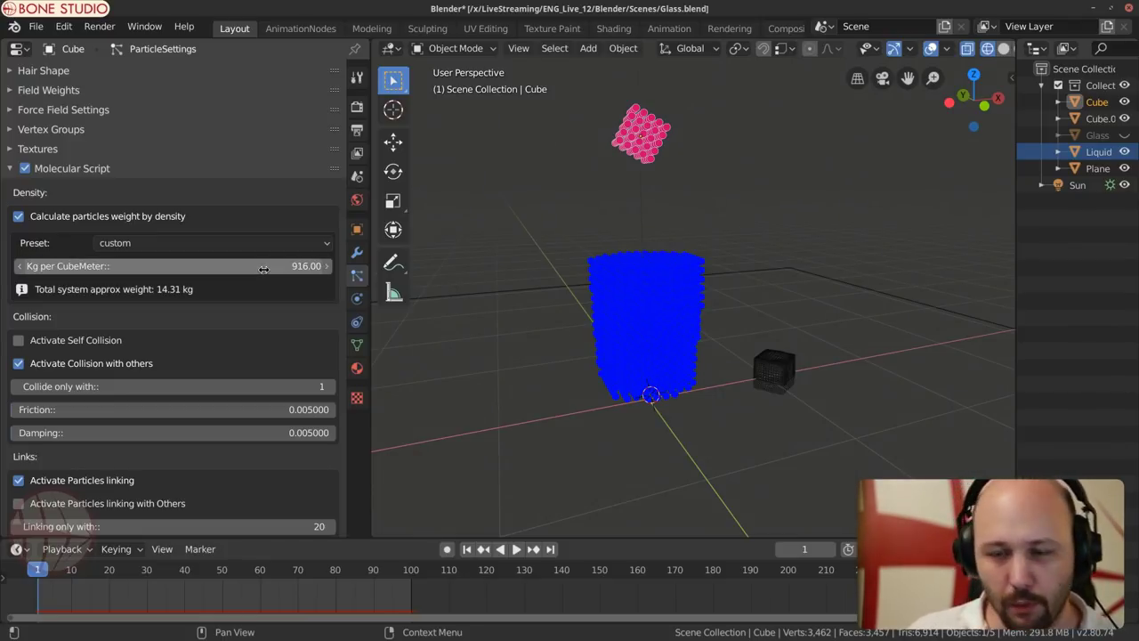
{"action": "scroll", "coordinate": [264, 269], "scroll_direction": "down", "scroll_amount": 15}
{"action": "scroll", "coordinate": [265, 361], "scroll_direction": "up", "scroll_amount": 5}
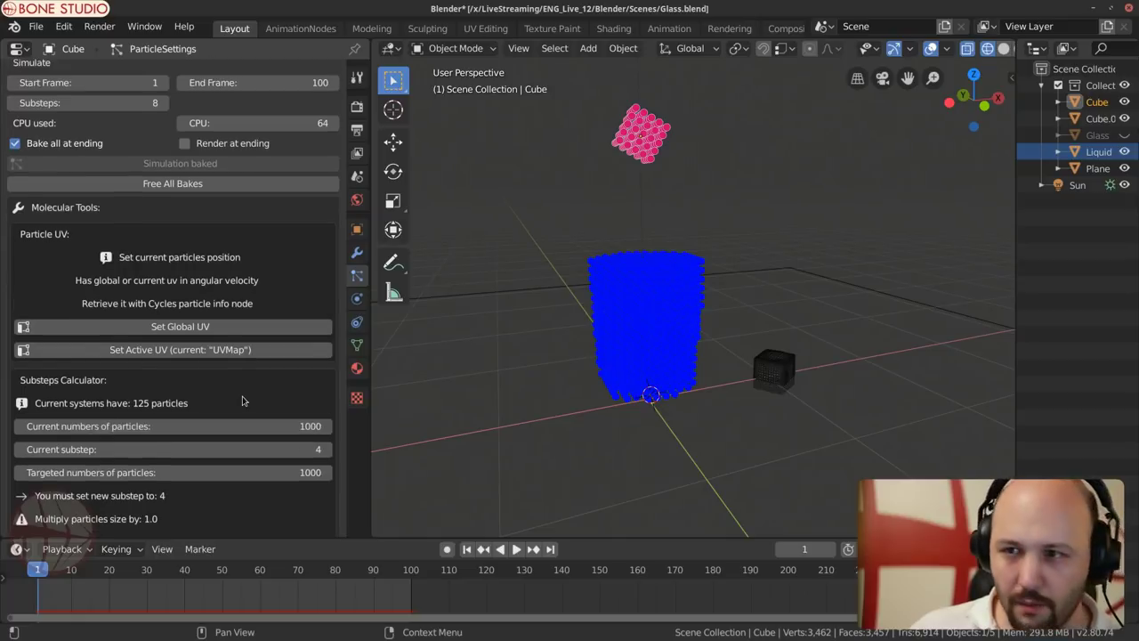
{"action": "scroll", "coordinate": [241, 402], "scroll_direction": "down", "scroll_amount": 1}
Step: Inspect Cube.001's transform values in the sidebar, then make Liquid the active object
{"action": "left_click", "coordinate": [772, 372]}
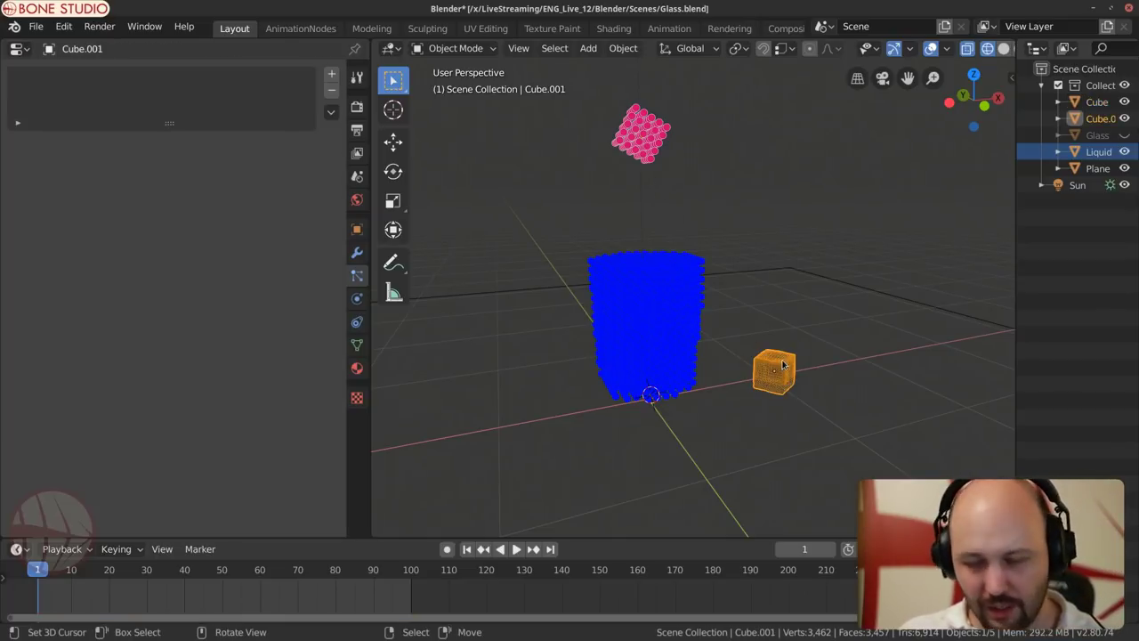
{"action": "key", "text": "n"}
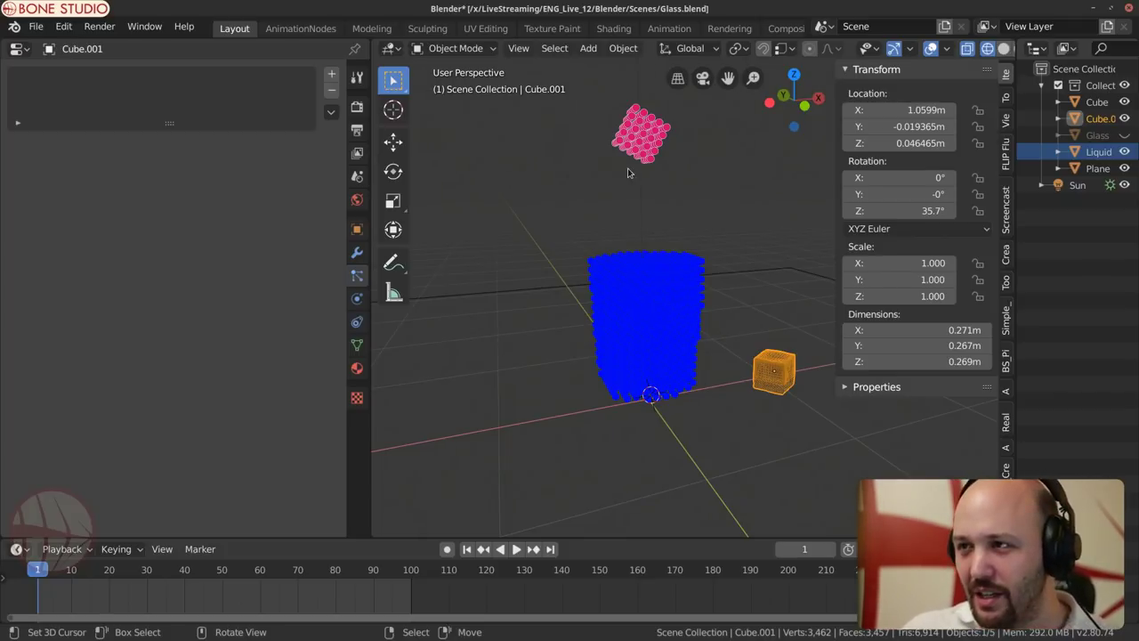
{"action": "left_click", "coordinate": [638, 142]}
Step: Save Glass.blend
{"action": "scroll", "coordinate": [223, 377], "scroll_direction": "down", "scroll_amount": 15}
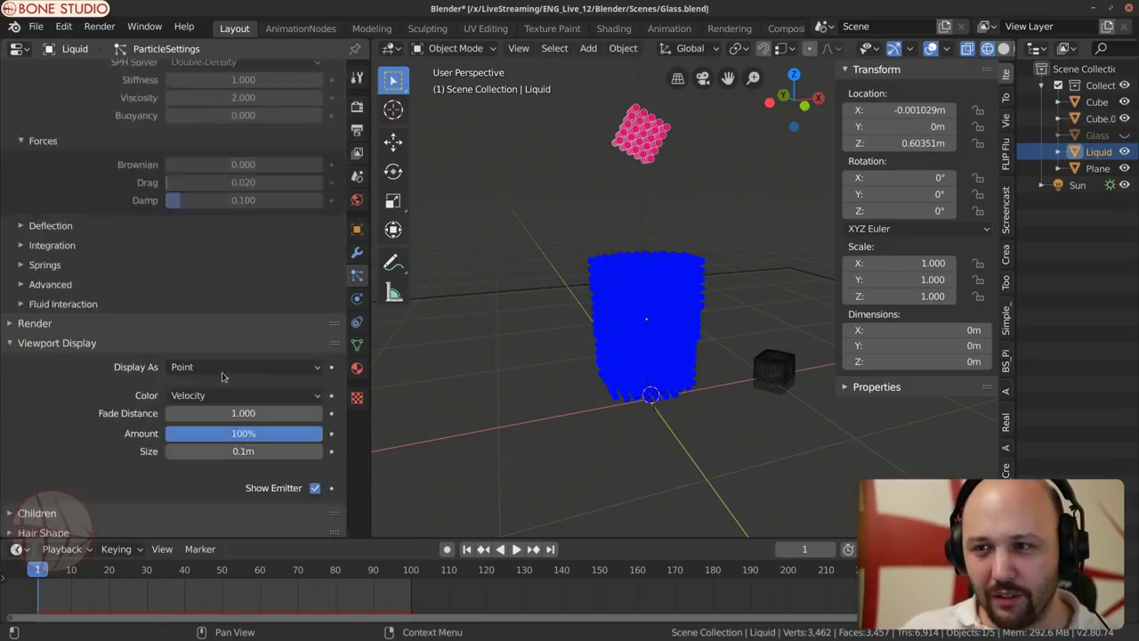
{"action": "scroll", "coordinate": [223, 377], "scroll_direction": "down", "scroll_amount": 10}
{"action": "key", "text": "ctrl+s"}
Step: Free all bakes and re-bake the simulation toward end frame 900, viewing the glass from above
{"action": "scroll", "coordinate": [241, 363], "scroll_direction": "down", "scroll_amount": 2}
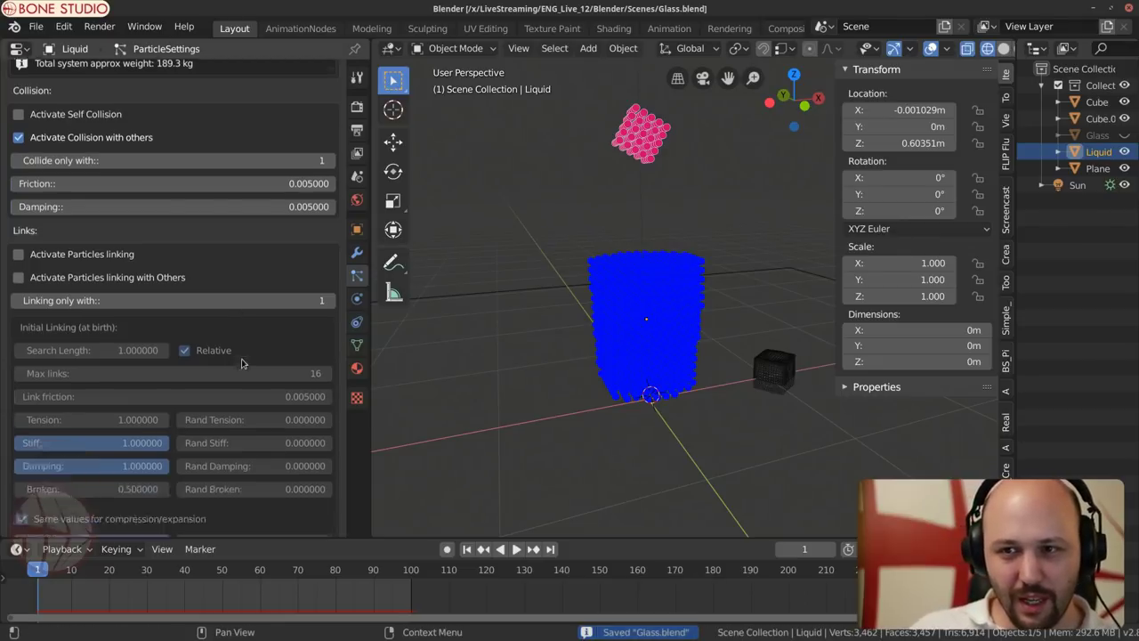
{"action": "scroll", "coordinate": [241, 363], "scroll_direction": "down", "scroll_amount": 10}
{"action": "left_click", "coordinate": [162, 354]}
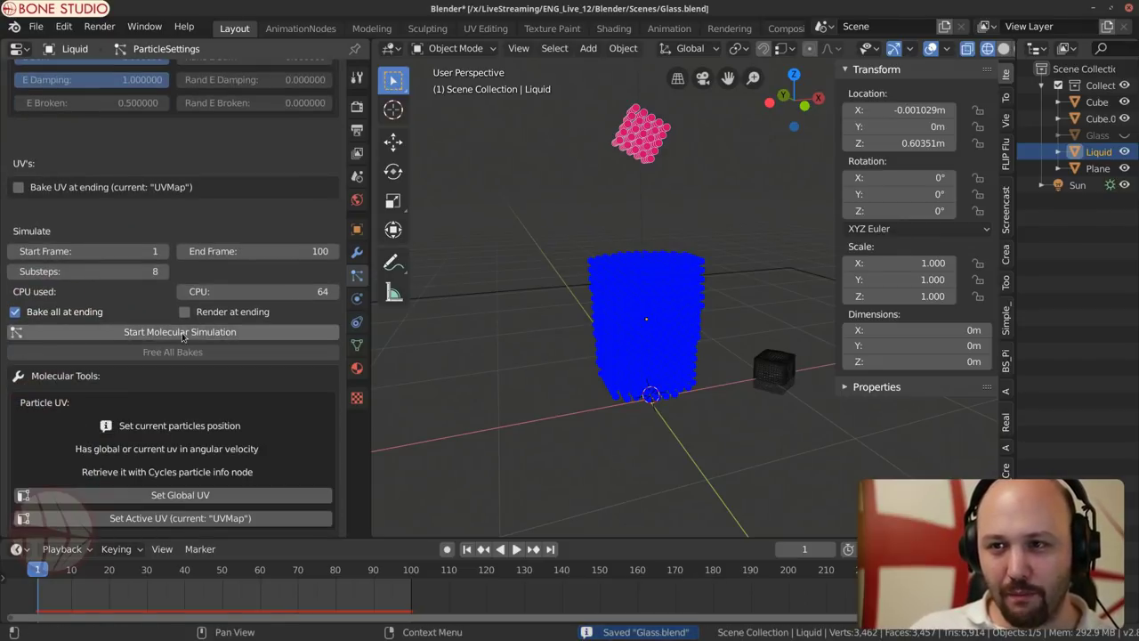
{"action": "left_click", "coordinate": [185, 333]}
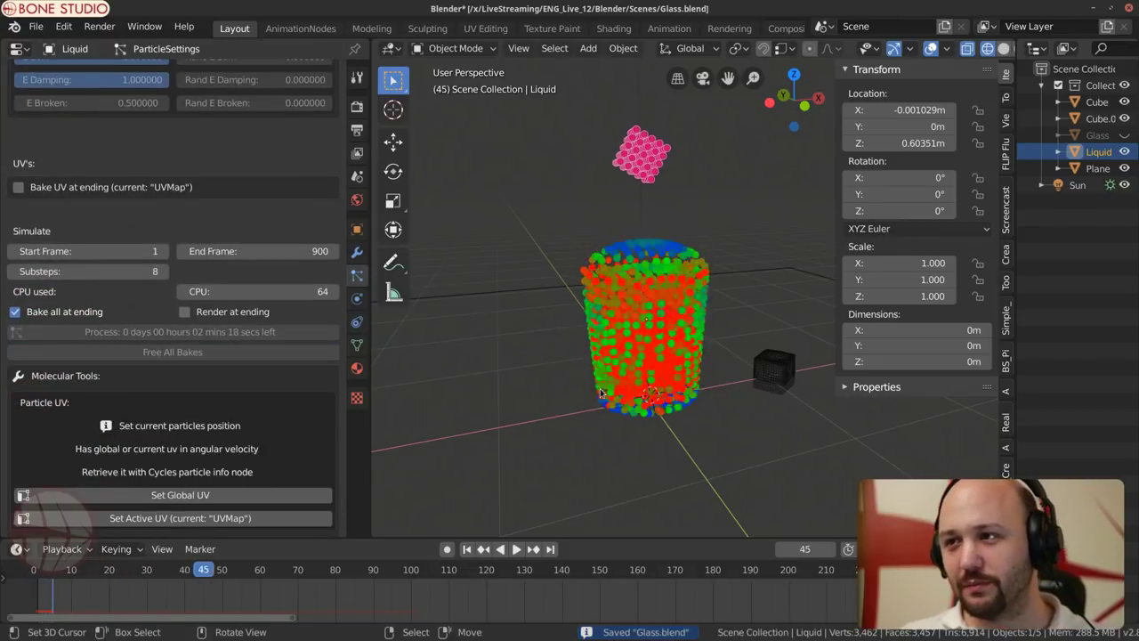
{"action": "scroll", "coordinate": [600, 388], "scroll_direction": "up", "scroll_amount": 5}
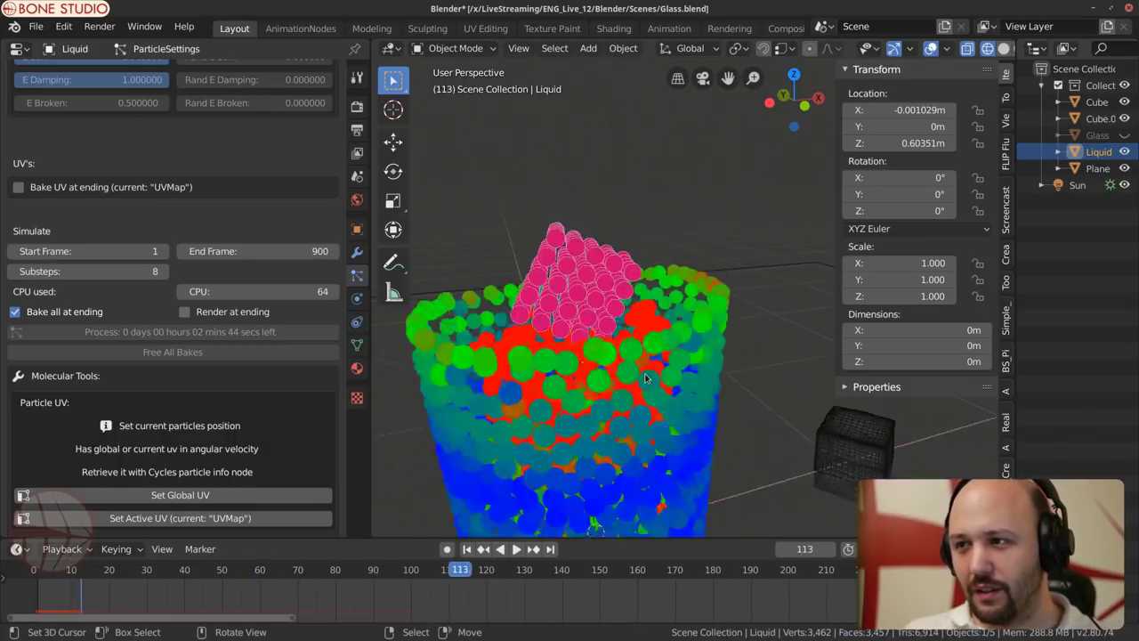
{"action": "mouse_move", "coordinate": [618, 395]}
{"action": "middle_mouse_down"}
{"action": "mouse_move", "coordinate": [659, 415]}
{"action": "mouse_move", "coordinate": [646, 400]}
{"action": "mouse_move", "coordinate": [707, 413]}
{"action": "mouse_move", "coordinate": [639, 411]}
{"action": "mouse_move", "coordinate": [641, 458]}
{"action": "mouse_move", "coordinate": [633, 406]}
{"action": "middle_mouse_up"}
{"action": "scroll", "coordinate": [654, 414], "scroll_direction": "up", "scroll_amount": 3}
{"action": "scroll", "coordinate": [665, 422], "scroll_direction": "down", "scroll_amount": 4}
{"action": "scroll", "coordinate": [665, 421], "scroll_direction": "down", "scroll_amount": 3}
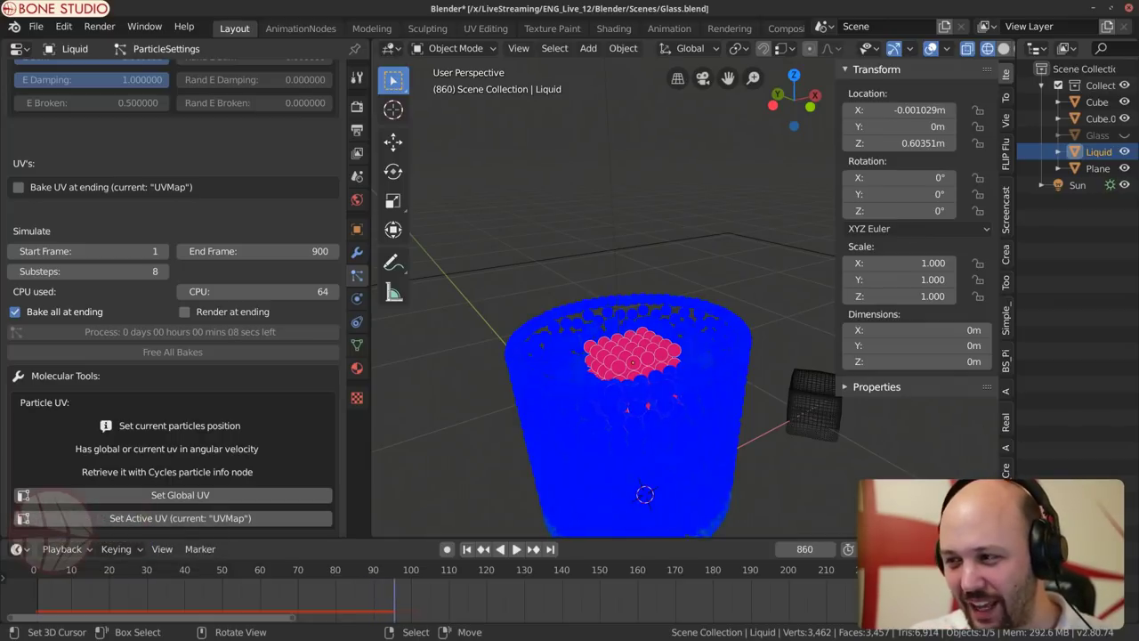
Step: Play back the denser-cube bake and pause at frame 66 with the pink cube in the liquid
{"action": "key", "text": "space"}
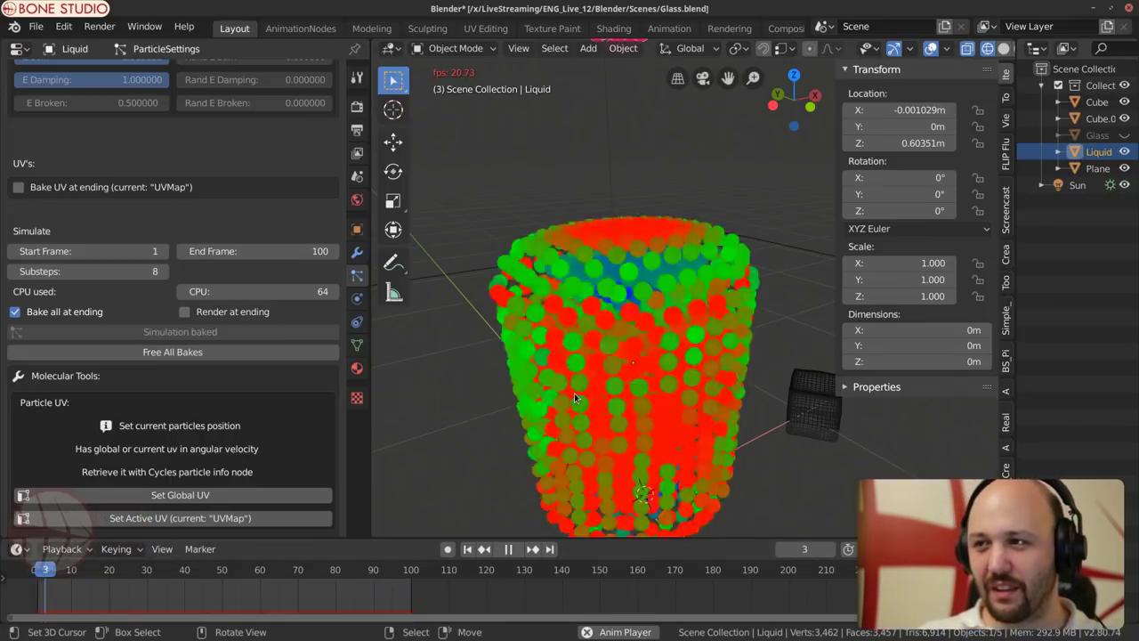
{"action": "middle_click_drag", "start_coordinate": [574, 398], "coordinate": [635, 372]}
{"action": "key", "text": "space"}
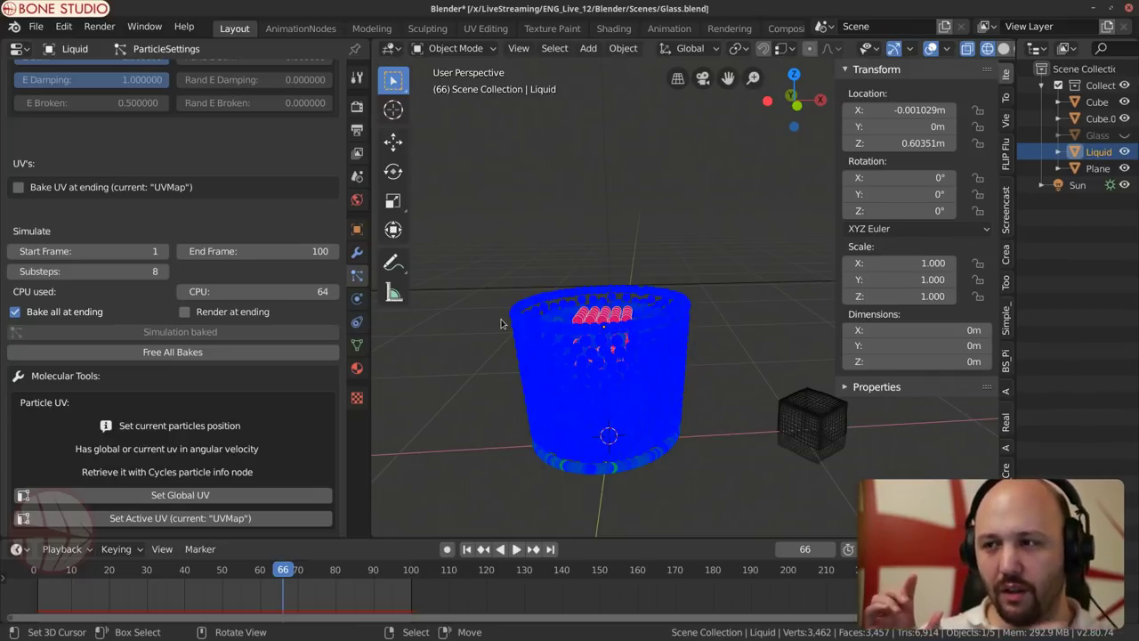
Step: Add a Particle Mesher modifier and disable the Build modifier in the viewport
{"action": "left_click", "coordinate": [357, 253]}
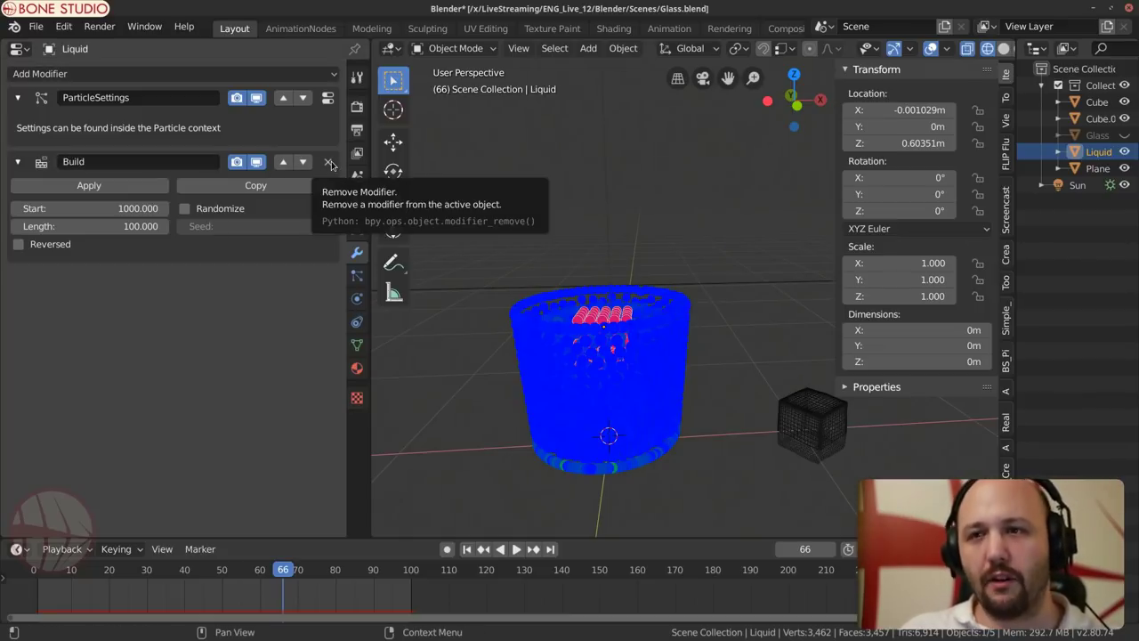
{"action": "left_click", "coordinate": [605, 311], "text": "shift"}
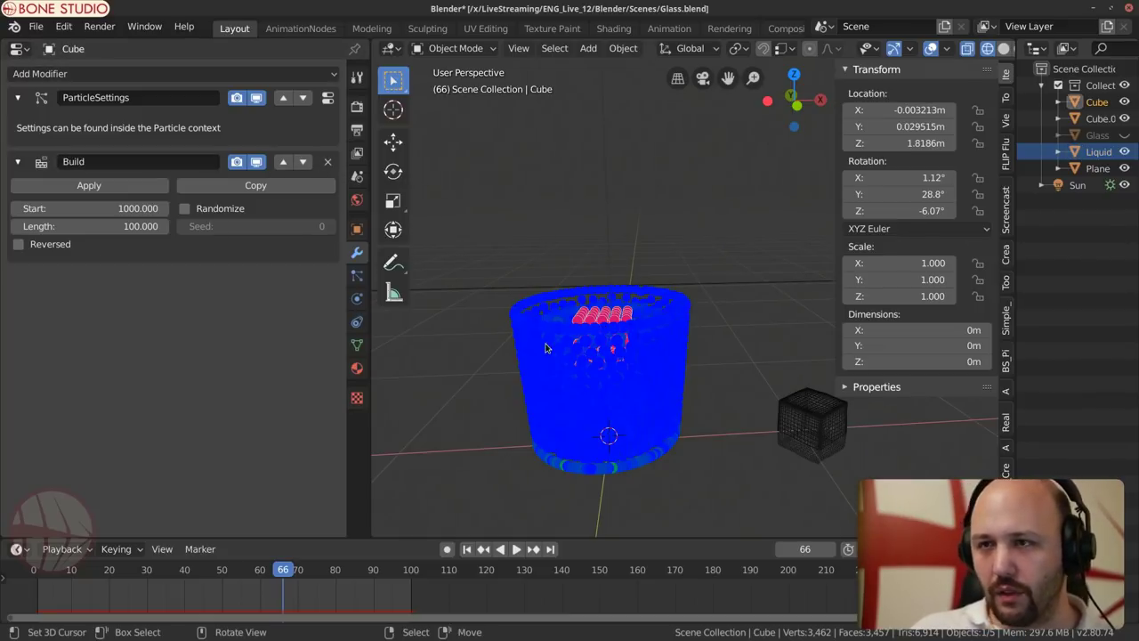
{"action": "left_click", "coordinate": [228, 74]}
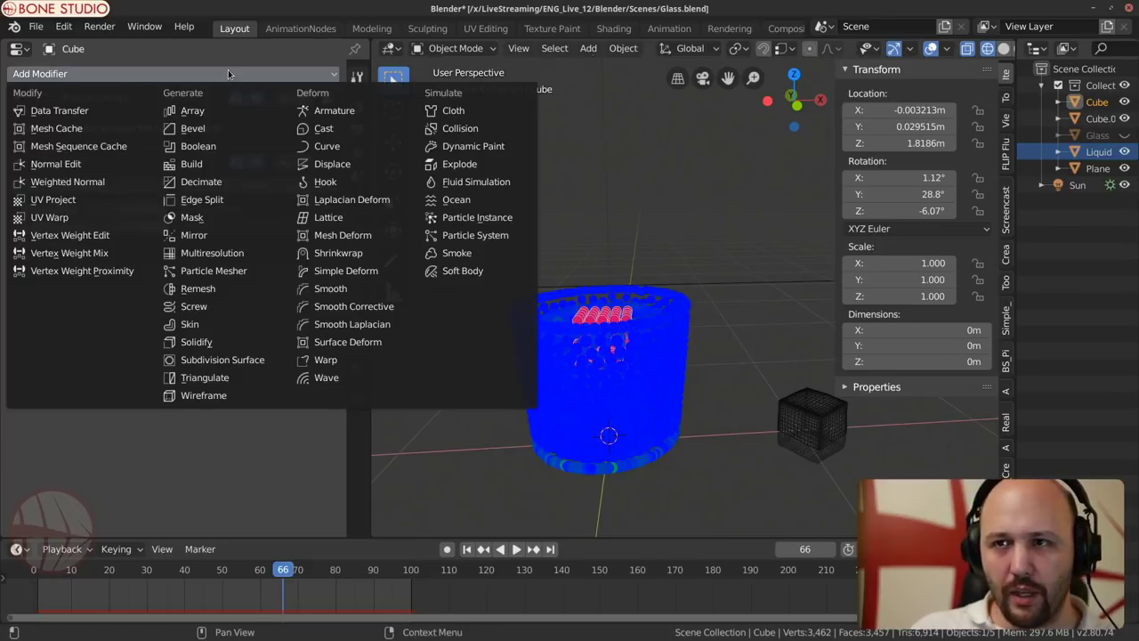
{"action": "left_click", "coordinate": [204, 273]}
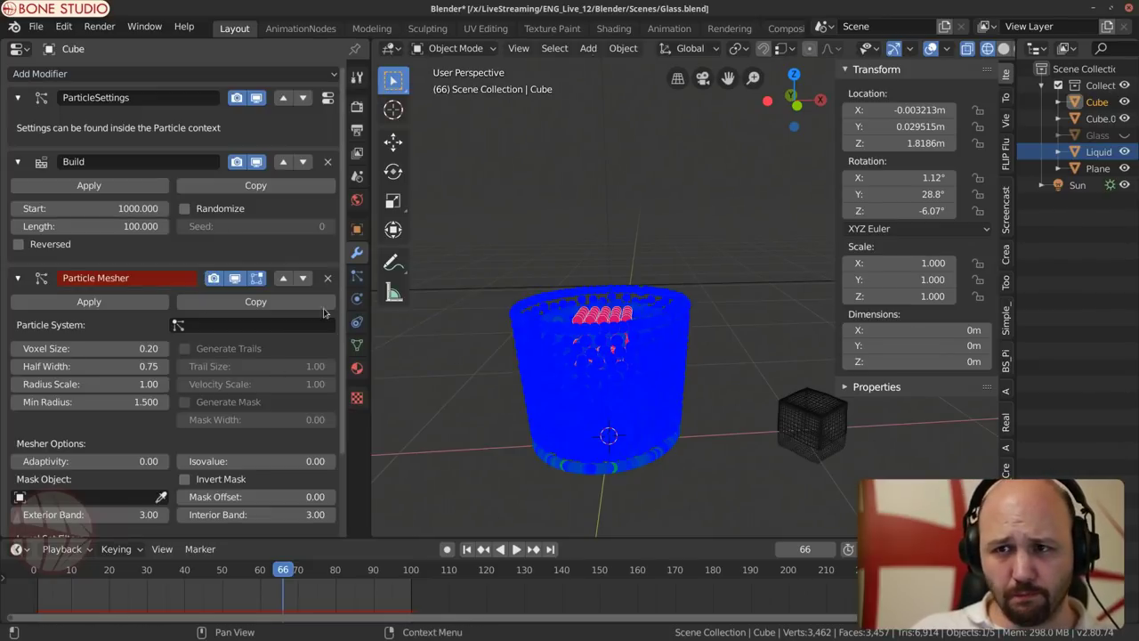
{"action": "scroll", "coordinate": [578, 374], "scroll_direction": "up", "scroll_amount": 2}
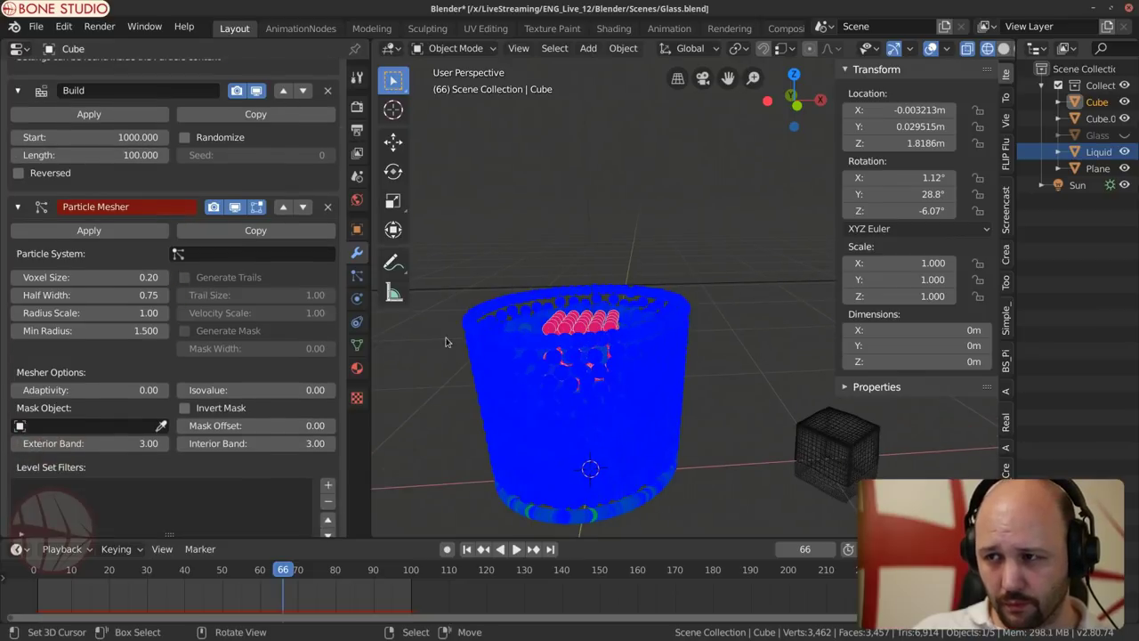
{"action": "left_click", "coordinate": [256, 162]}
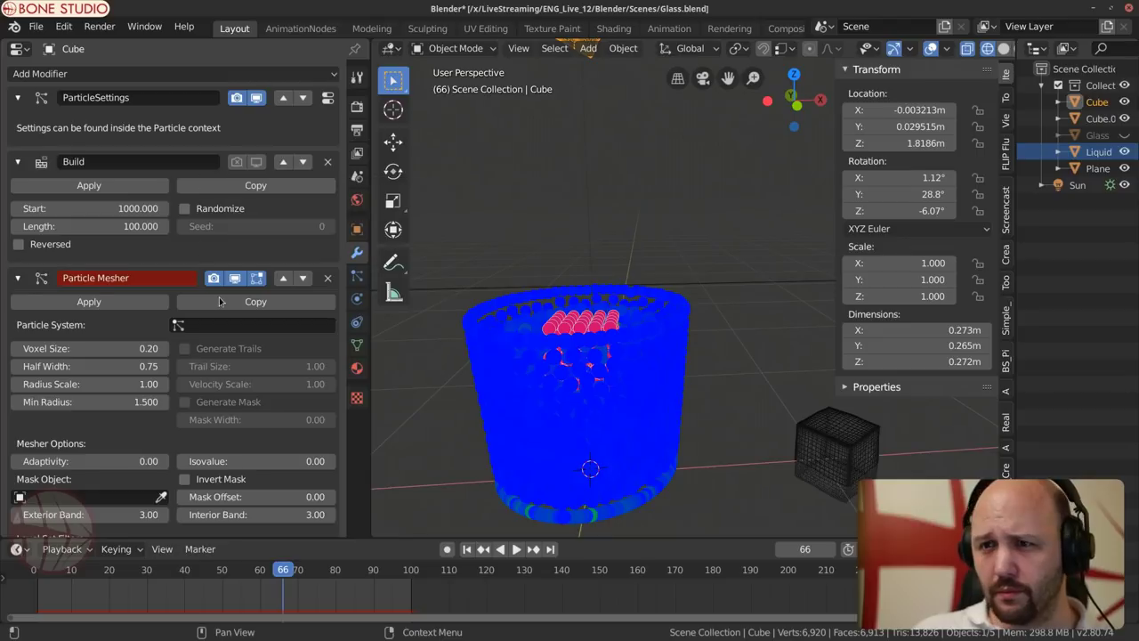
{"action": "scroll", "coordinate": [211, 313], "scroll_direction": "down", "scroll_amount": 3}
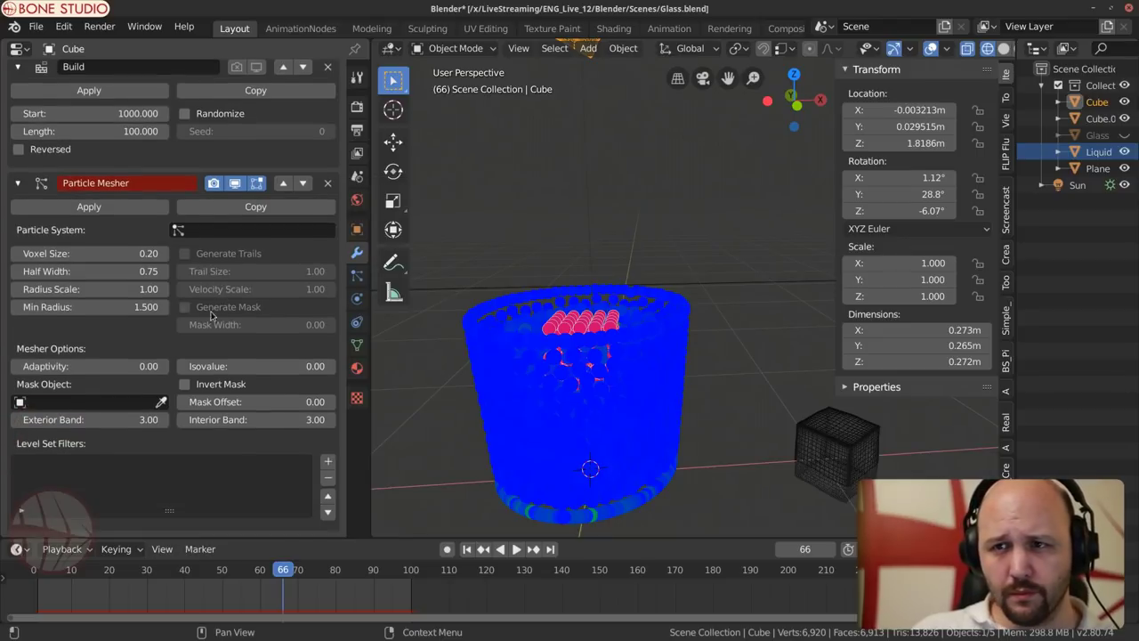
Step: Set the mesher's Radius Scale to 2.00, Voxel Size to 0.10 and particle system to ParticleSettings
{"action": "double_click", "coordinate": [109, 290]}
{"action": "type", "text": "2"}
{"action": "key", "text": "Return"}
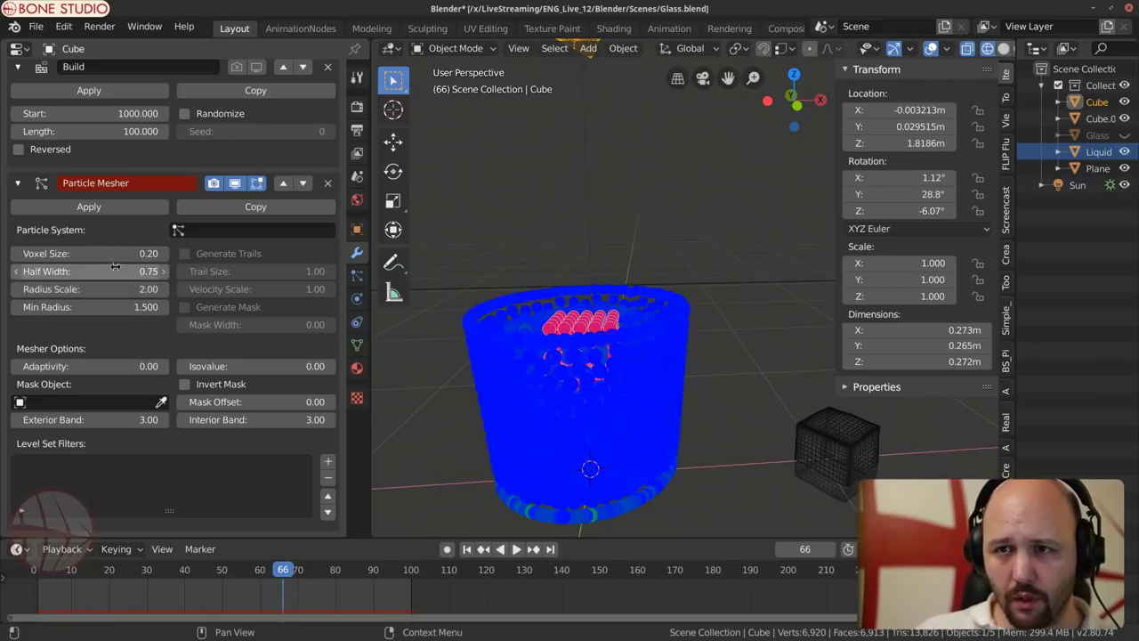
{"action": "double_click", "coordinate": [114, 257]}
{"action": "type", "text": ".1"}
{"action": "key", "text": "Return"}
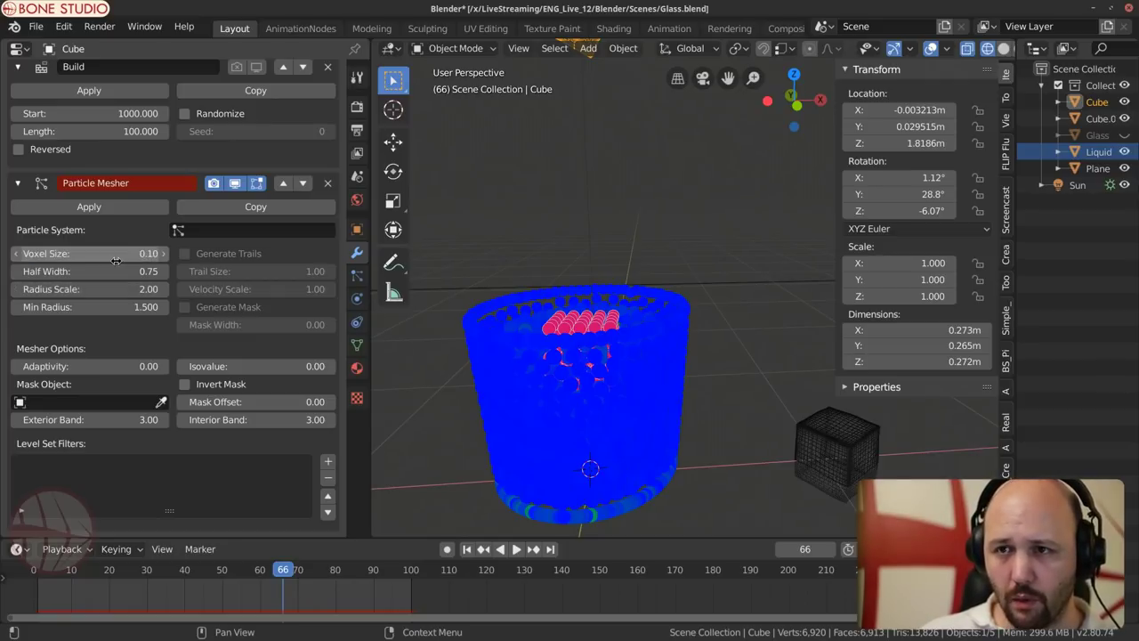
{"action": "double_click", "coordinate": [114, 257]}
{"action": "key", "text": "Return"}
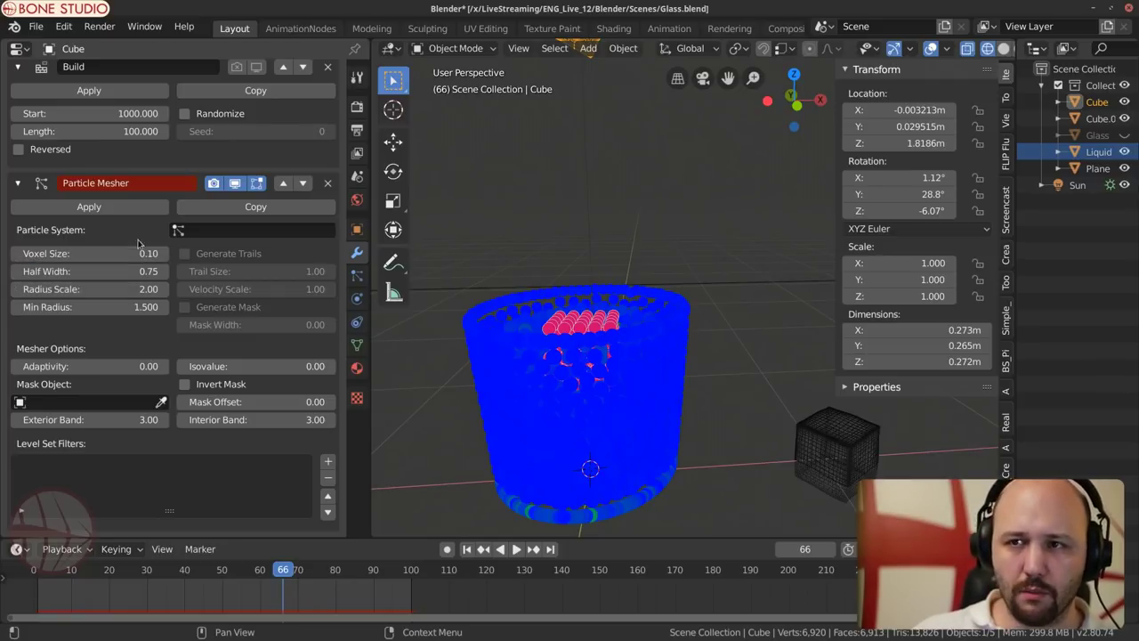
{"action": "left_click", "coordinate": [200, 230]}
{"action": "left_click", "coordinate": [203, 254]}
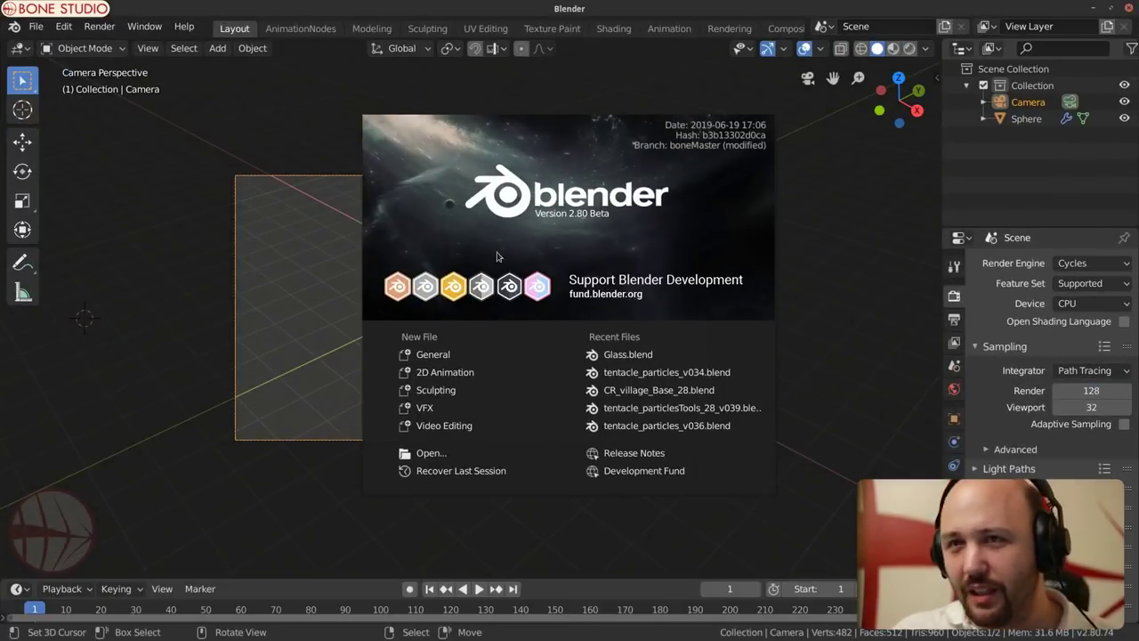
Step: Recover the scene from the Glass_71067_autosave.blend autosave
{"action": "left_click", "coordinate": [35, 27]}
{"action": "mouse_move", "coordinate": [80, 114]}
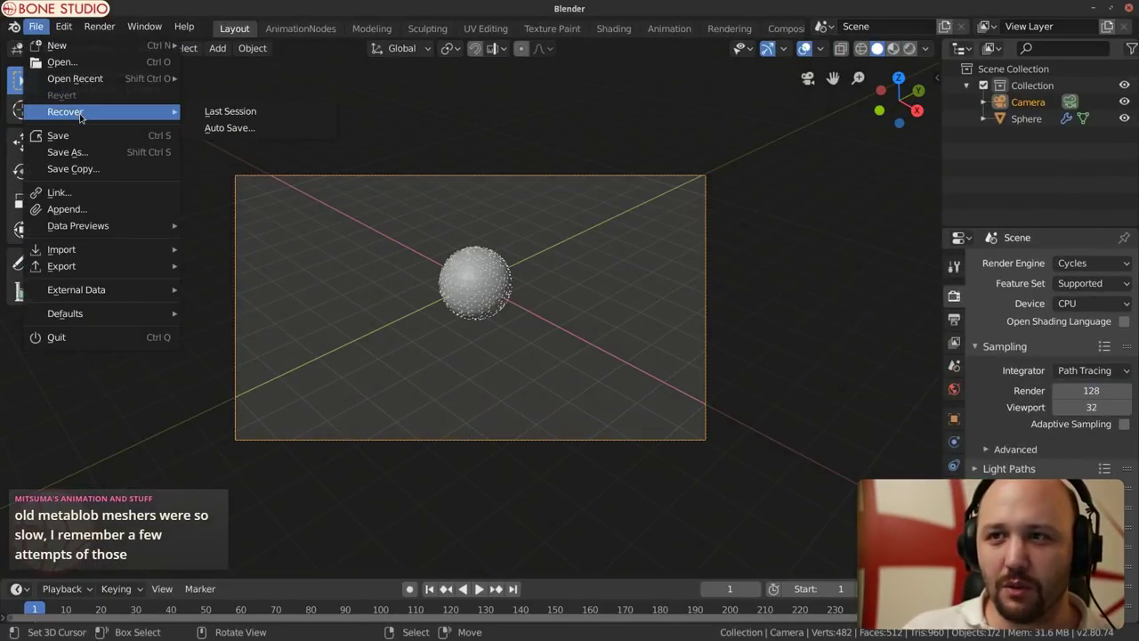
{"action": "left_click", "coordinate": [229, 127]}
{"action": "left_click", "coordinate": [336, 129]}
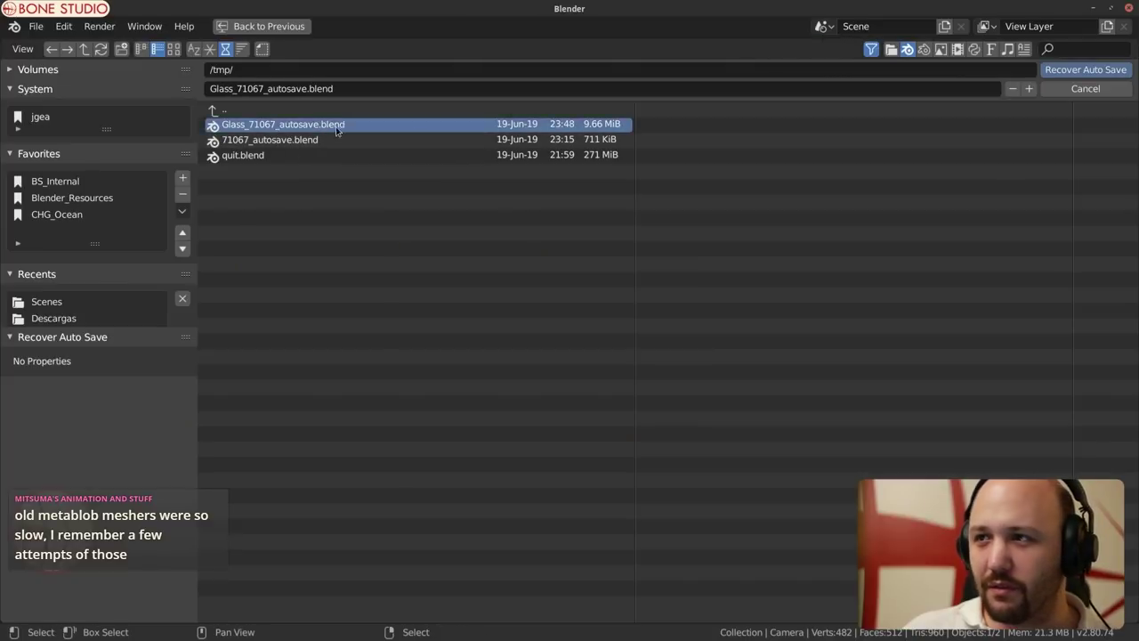
{"action": "double_click", "coordinate": [337, 129]}
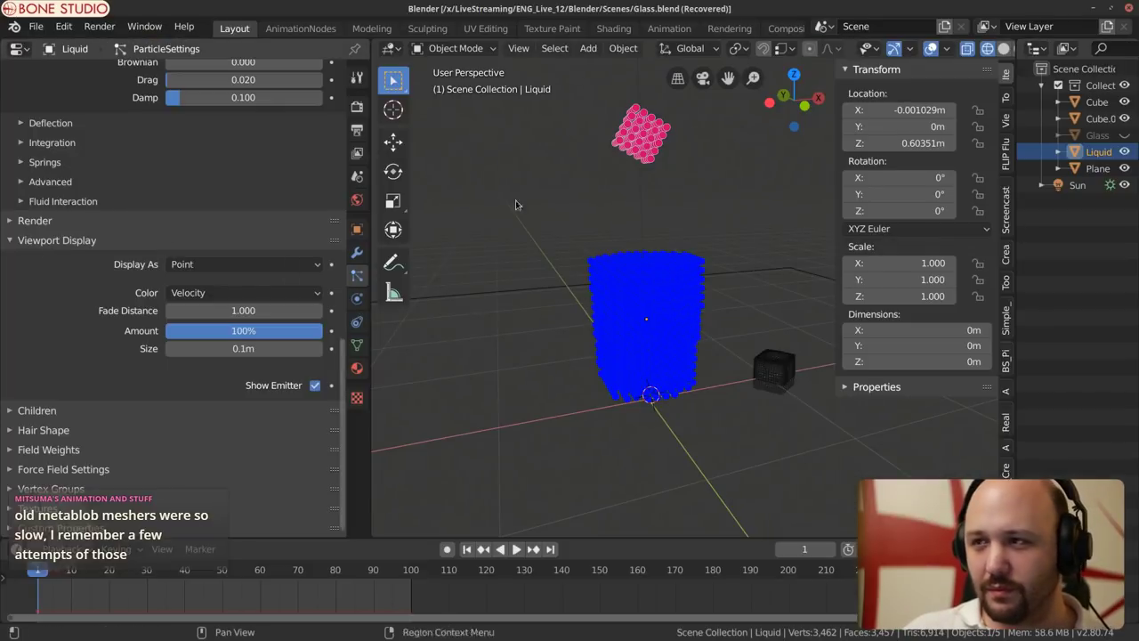
Step: Reselect the Cube and Liquid objects, then open Preferences from the F4 menu
{"action": "left_click", "coordinate": [641, 134]}
{"action": "left_click", "coordinate": [646, 320]}
{"action": "scroll", "coordinate": [211, 258], "scroll_direction": "up", "scroll_amount": 15}
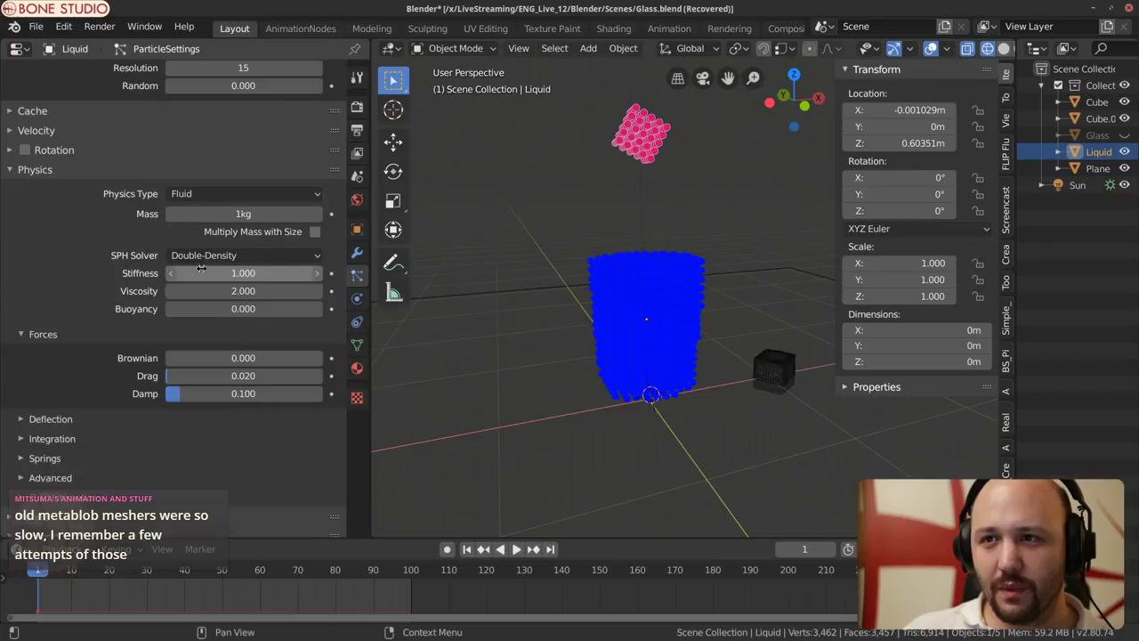
{"action": "scroll", "coordinate": [206, 267], "scroll_direction": "down", "scroll_amount": 15}
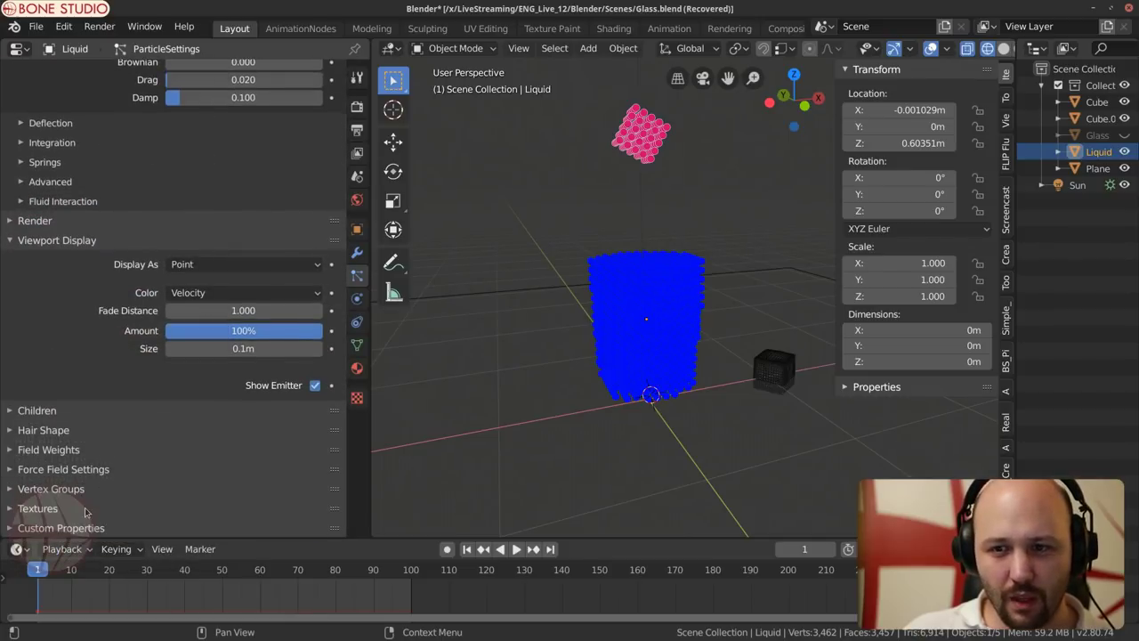
{"action": "key", "text": "F4"}
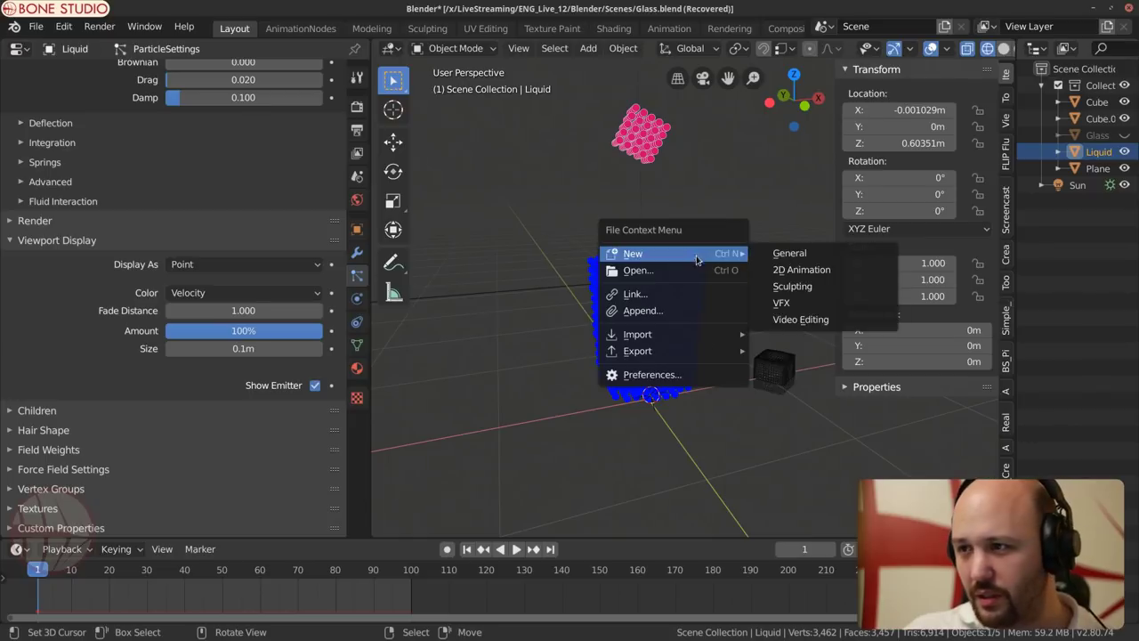
{"action": "left_click", "coordinate": [672, 378]}
Step: Find 'mole' in Add-ons, enable Object: Molecular script, and close Preferences
{"action": "left_click", "coordinate": [468, 363]}
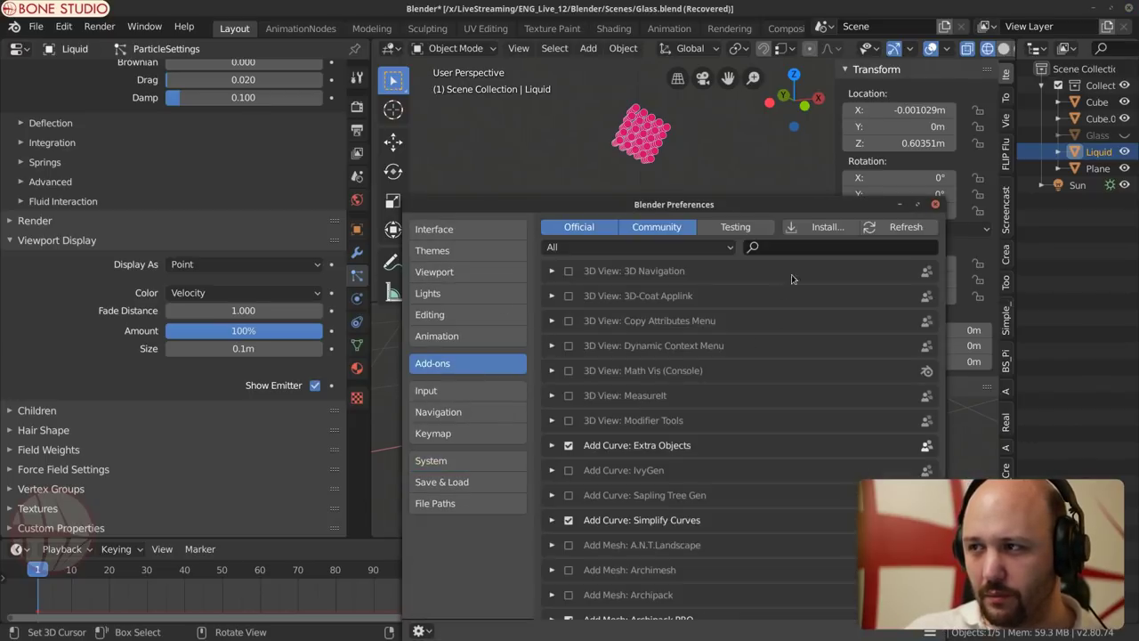
{"action": "left_click", "coordinate": [811, 250]}
{"action": "type", "text": "mole"}
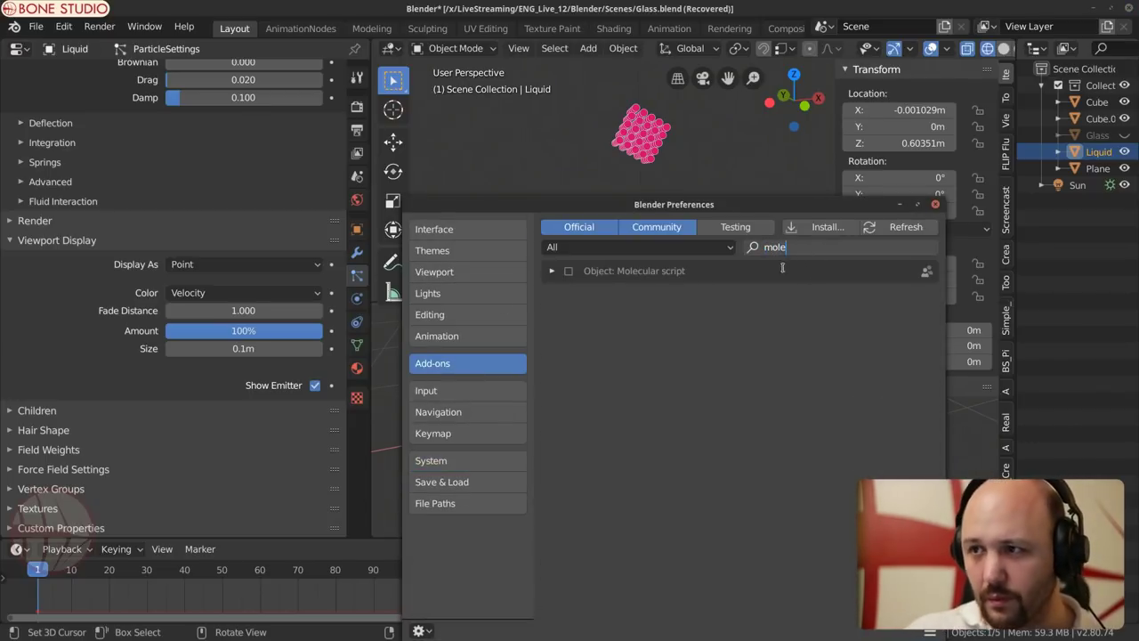
{"action": "left_click", "coordinate": [568, 272]}
{"action": "left_click_drag", "start_coordinate": [888, 198], "coordinate": [690, 85]}
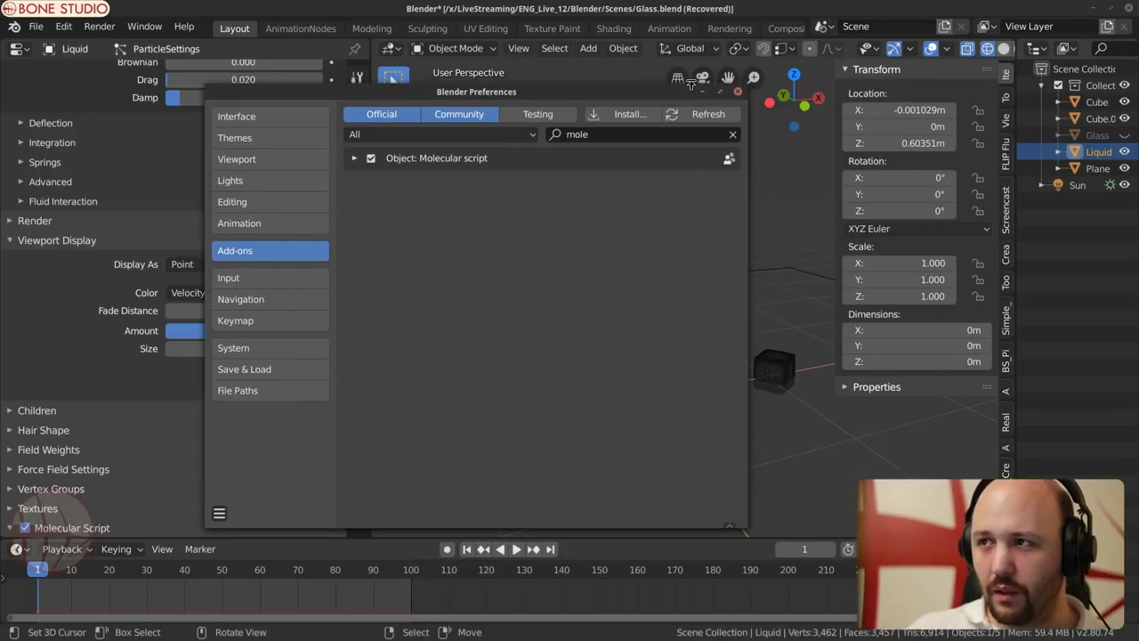
{"action": "left_click", "coordinate": [737, 91]}
Step: Make the Cube the active object and save the scene as Glass.blend
{"action": "scroll", "coordinate": [176, 450], "scroll_direction": "down", "scroll_amount": 10}
{"action": "scroll", "coordinate": [176, 449], "scroll_direction": "up", "scroll_amount": 5}
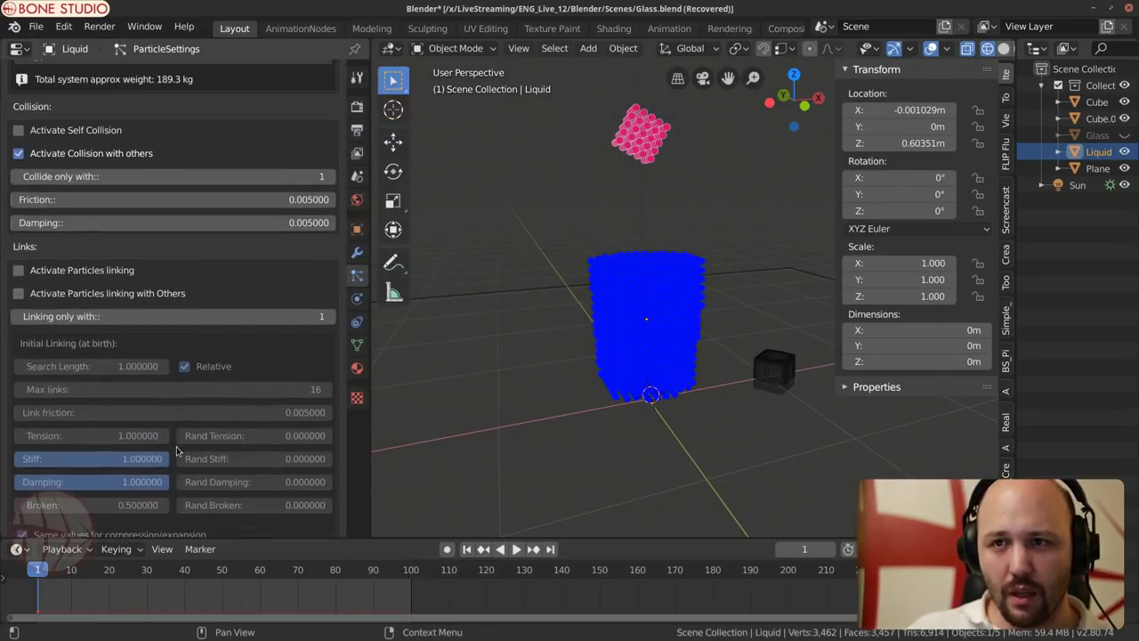
{"action": "scroll", "coordinate": [183, 401], "scroll_direction": "up", "scroll_amount": 3}
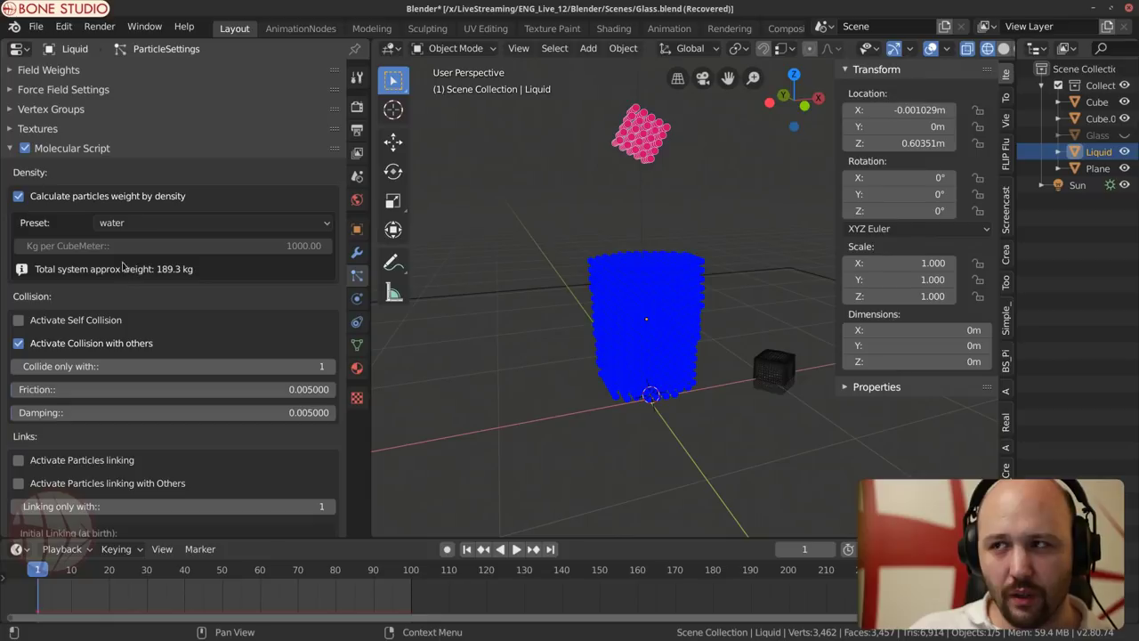
{"action": "left_click", "coordinate": [657, 293]}
{"action": "left_click", "coordinate": [674, 297]}
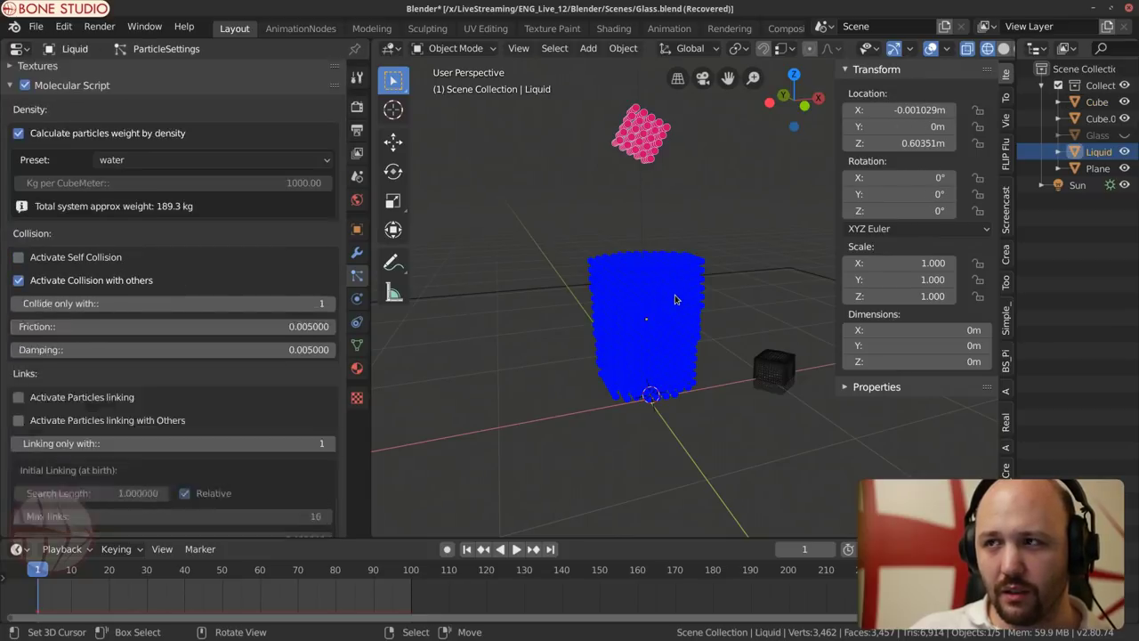
{"action": "left_click", "coordinate": [680, 303]}
{"action": "left_click", "coordinate": [680, 305]}
{"action": "left_click", "coordinate": [679, 305]}
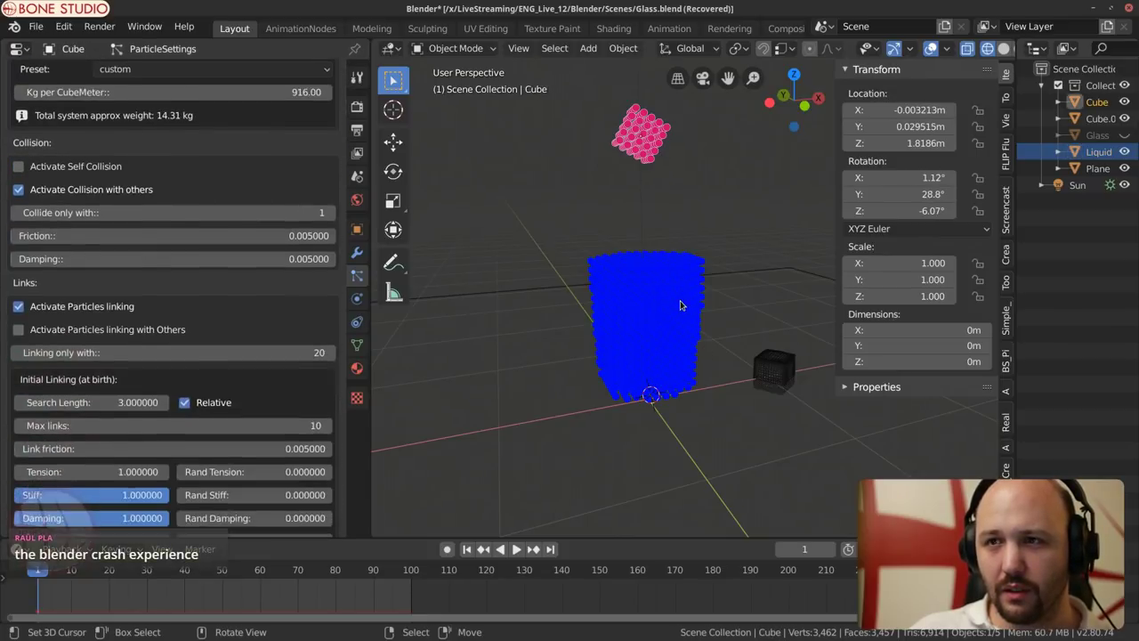
{"action": "left_click", "coordinate": [679, 305]}
{"action": "left_click", "coordinate": [647, 127]}
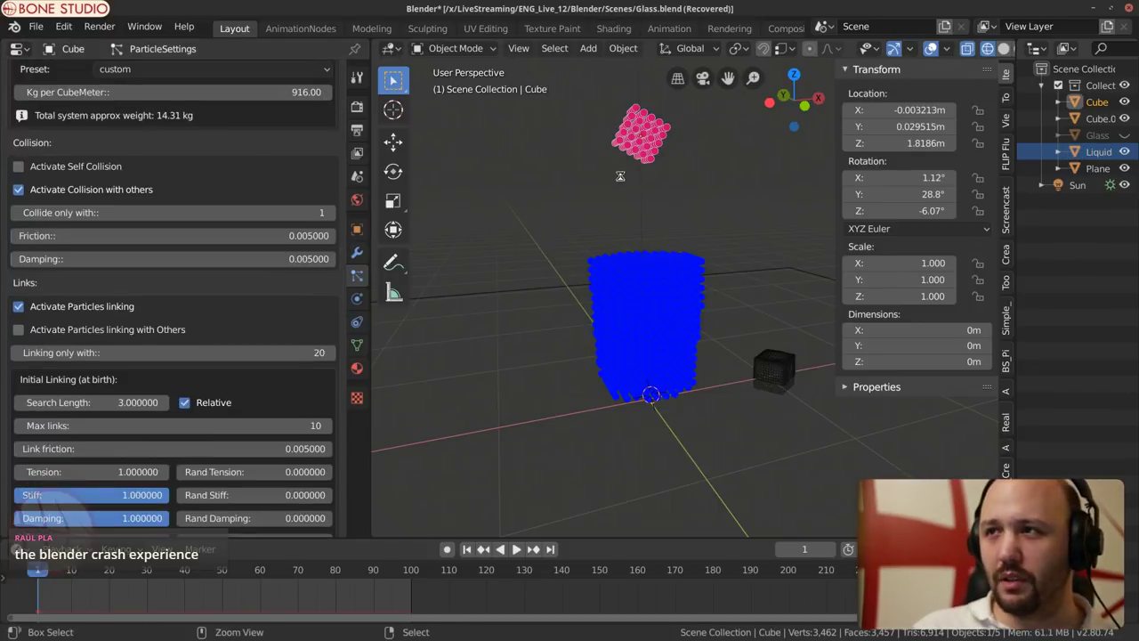
{"action": "key", "text": "ctrl+s"}
Step: Preview the particle animation briefly and return to the first frame
{"action": "key", "text": "space"}
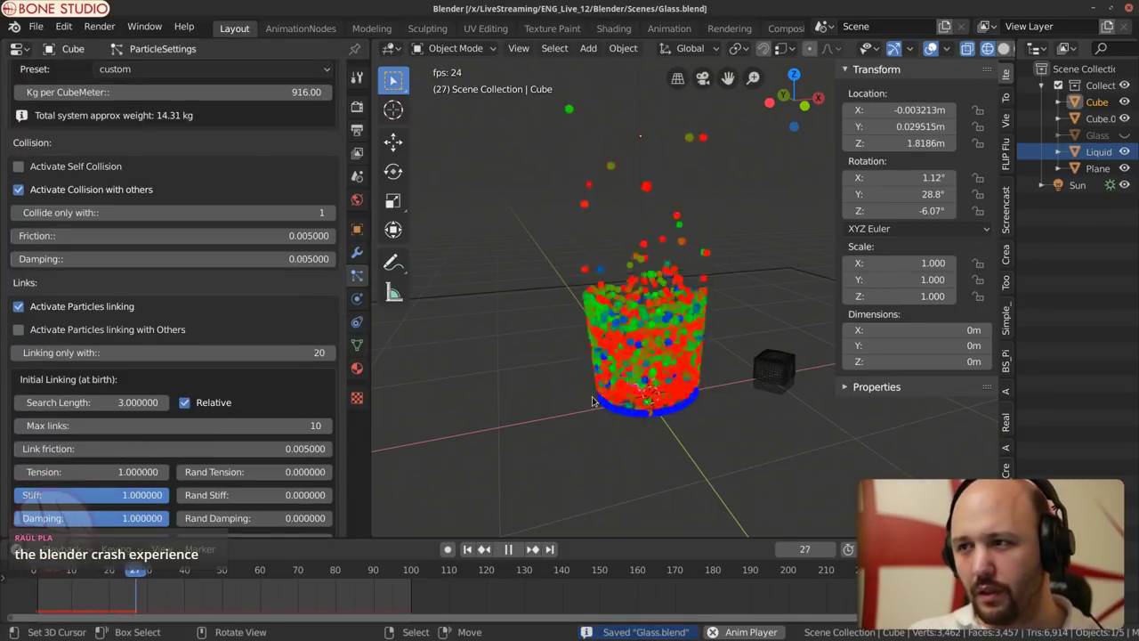
{"action": "key", "text": "space"}
{"action": "key", "text": "shift+Left"}
{"action": "scroll", "coordinate": [178, 285], "scroll_direction": "up", "scroll_amount": 5}
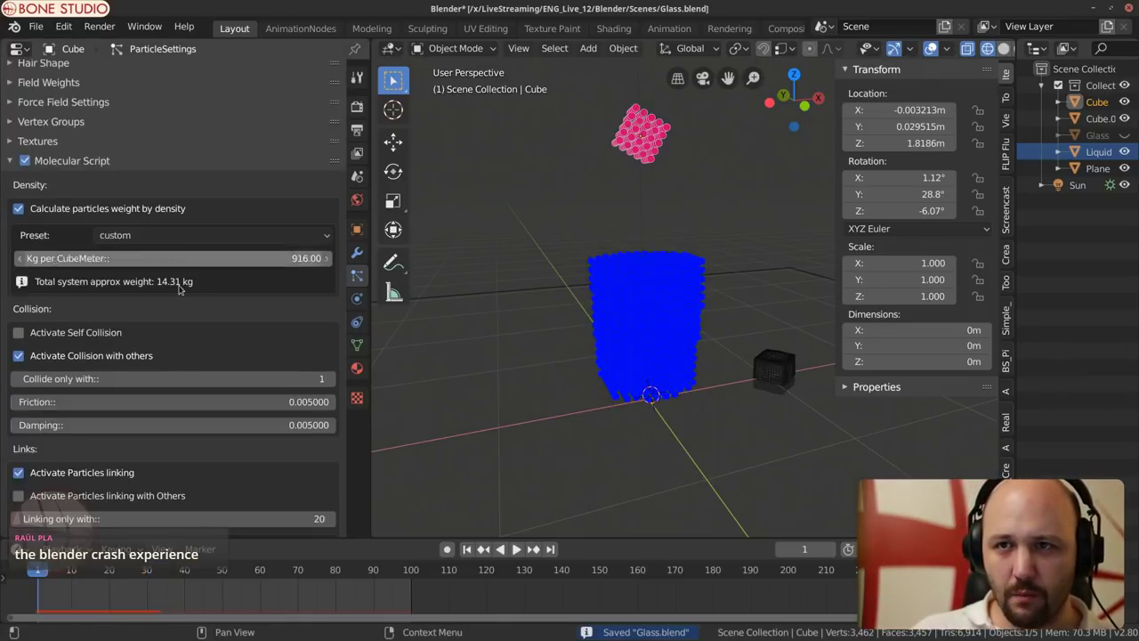
{"action": "scroll", "coordinate": [178, 318], "scroll_direction": "down", "scroll_amount": 20}
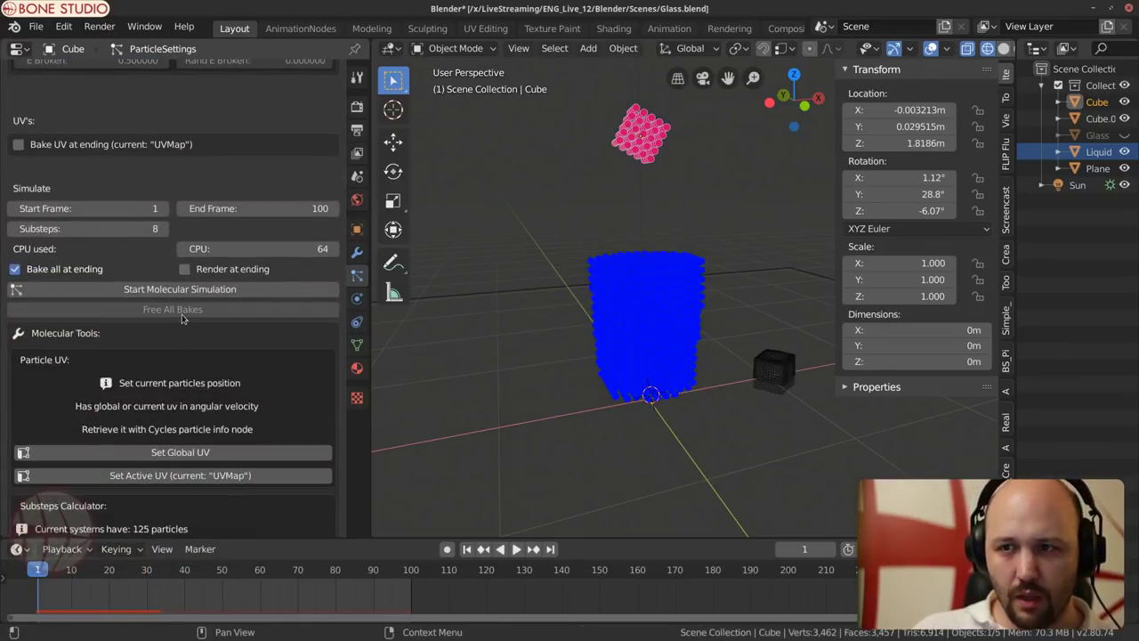
Step: Run Start Molecular Simulation, play back the baked liquid, and return to frame 1
{"action": "left_click", "coordinate": [183, 291]}
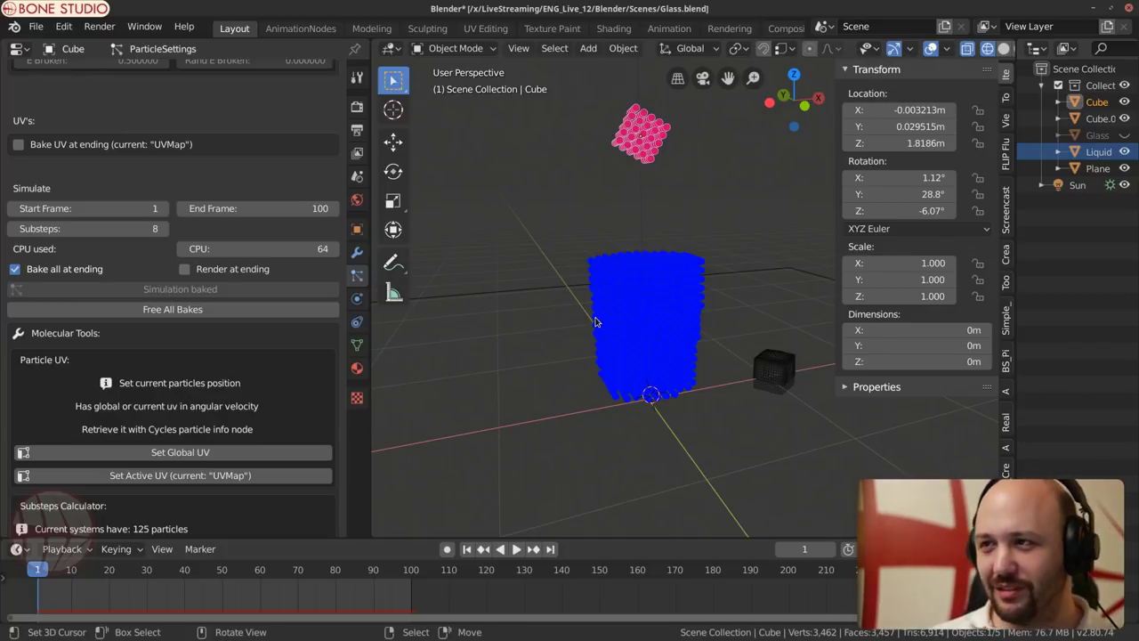
{"action": "key", "text": "space"}
{"action": "scroll", "coordinate": [534, 247], "scroll_direction": "up", "scroll_amount": 2}
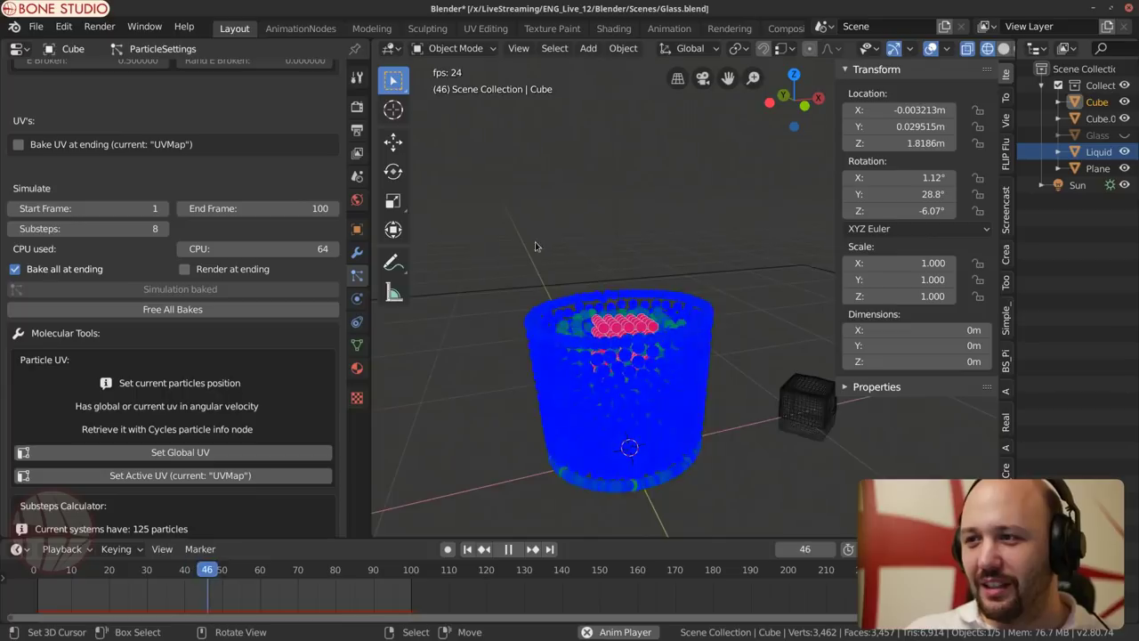
{"action": "scroll", "coordinate": [535, 246], "scroll_direction": "up", "scroll_amount": 6}
{"action": "scroll", "coordinate": [578, 293], "scroll_direction": "down", "scroll_amount": 6}
{"action": "middle_click_drag", "start_coordinate": [578, 294], "coordinate": [660, 333]}
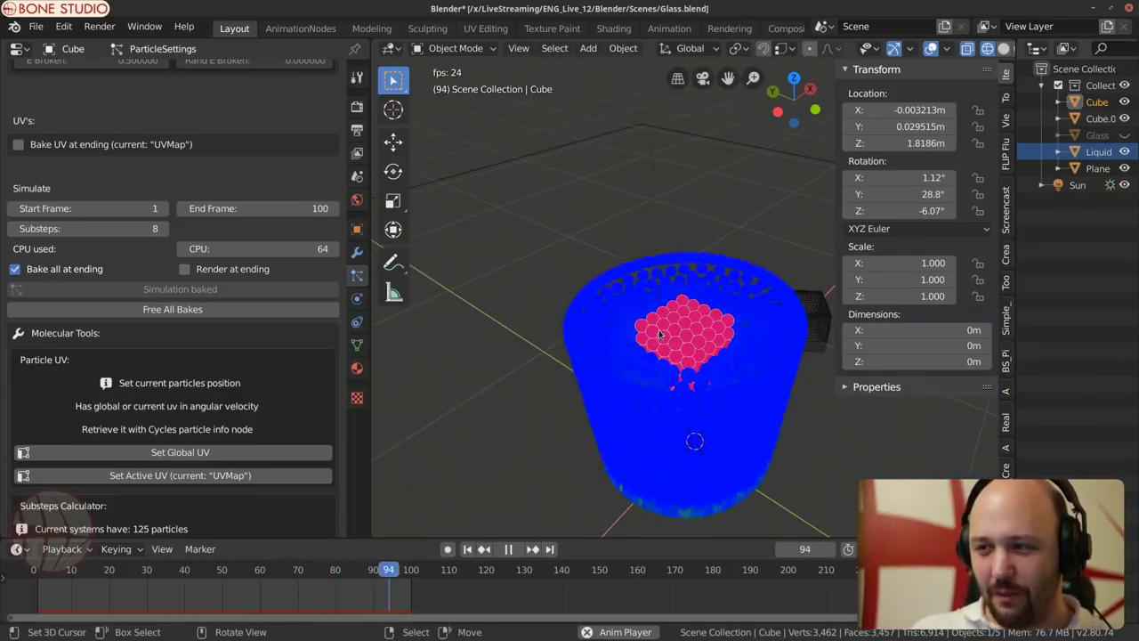
{"action": "key", "text": "space"}
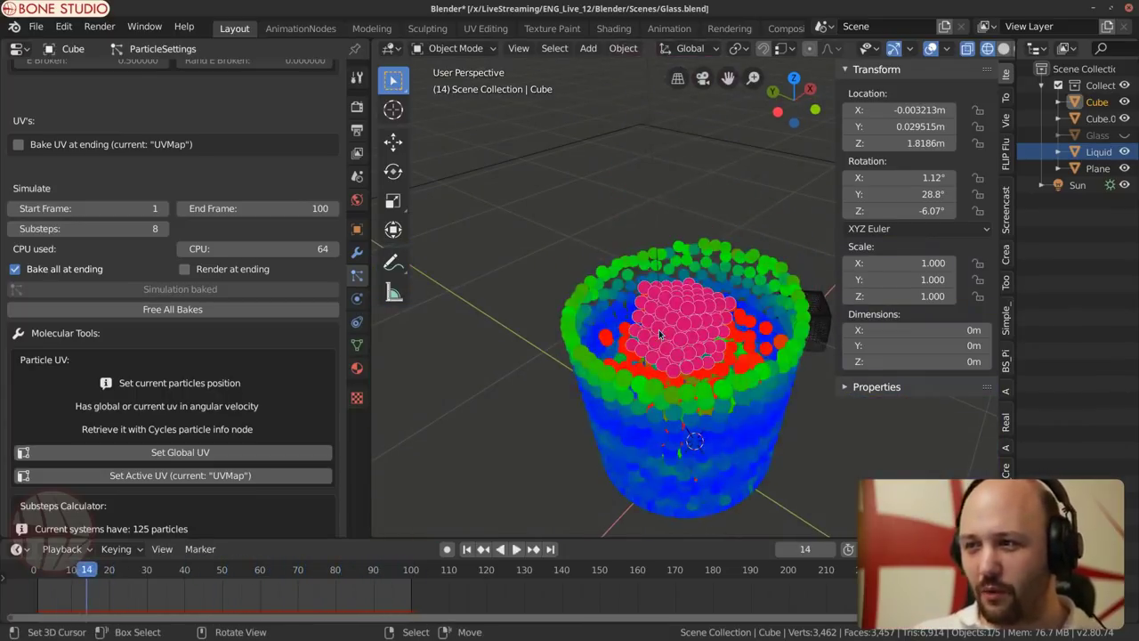
{"action": "key", "text": "shift+Left"}
{"action": "scroll", "coordinate": [659, 329], "scroll_direction": "down", "scroll_amount": 4}
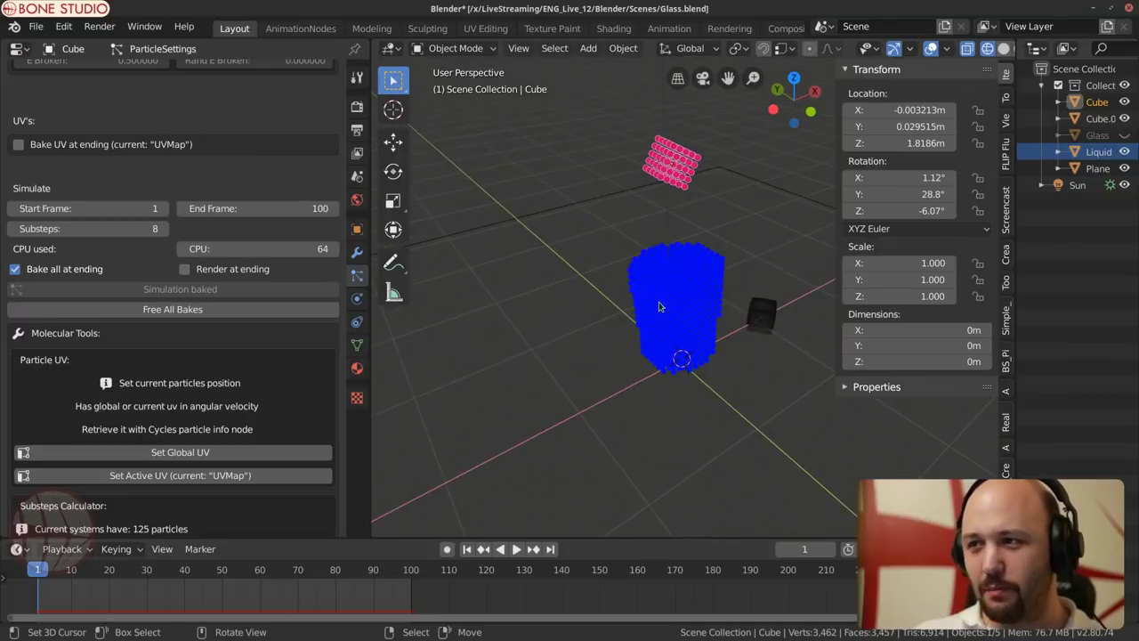
Step: Remove the Build modifier from the Liquid object
{"action": "left_click", "coordinate": [659, 307]}
{"action": "left_click", "coordinate": [357, 252]}
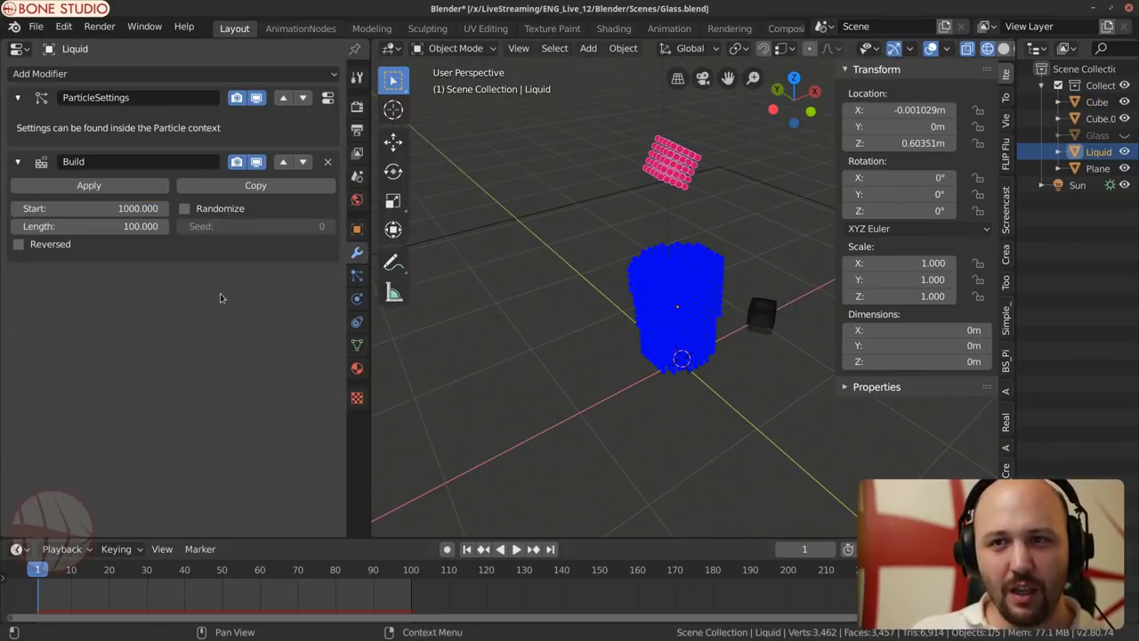
{"action": "left_click", "coordinate": [327, 161]}
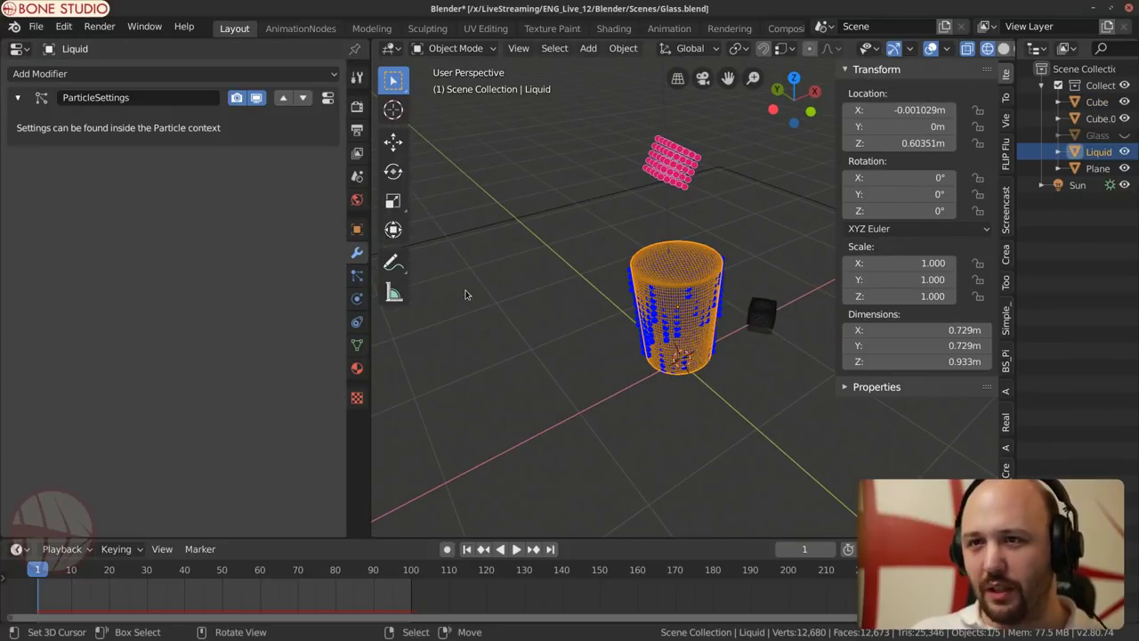
{"action": "scroll", "coordinate": [464, 294], "scroll_direction": "up", "scroll_amount": 1}
{"action": "left_click", "coordinate": [98, 75]}
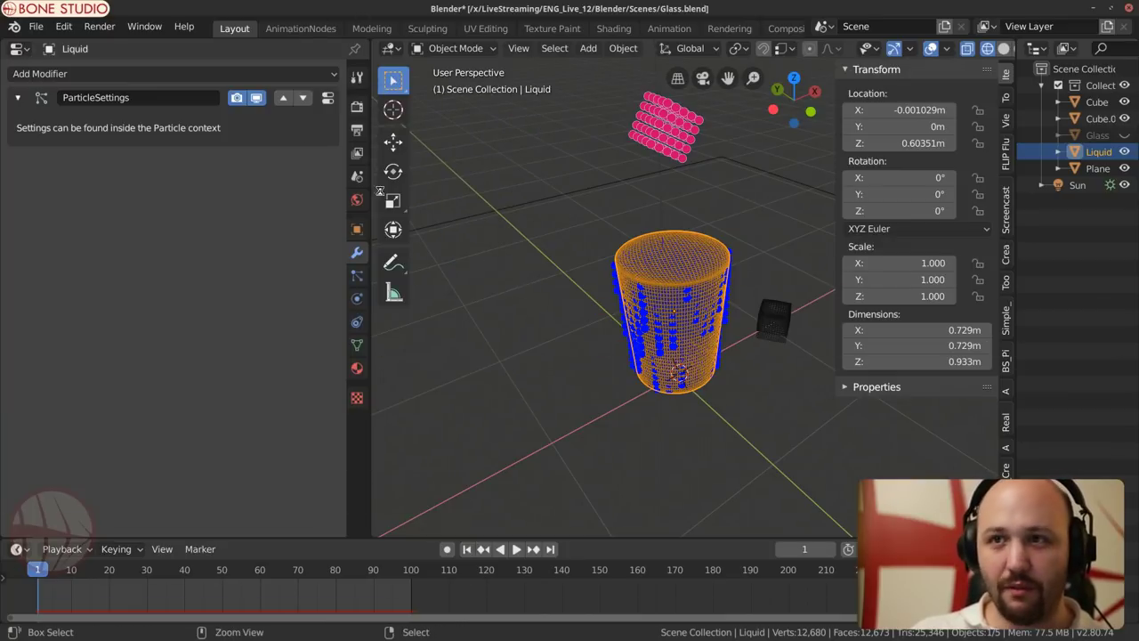
Step: Turn off Auto-Save Preferences, save the preferences, and close the Preferences window
{"action": "key", "text": "F4"}
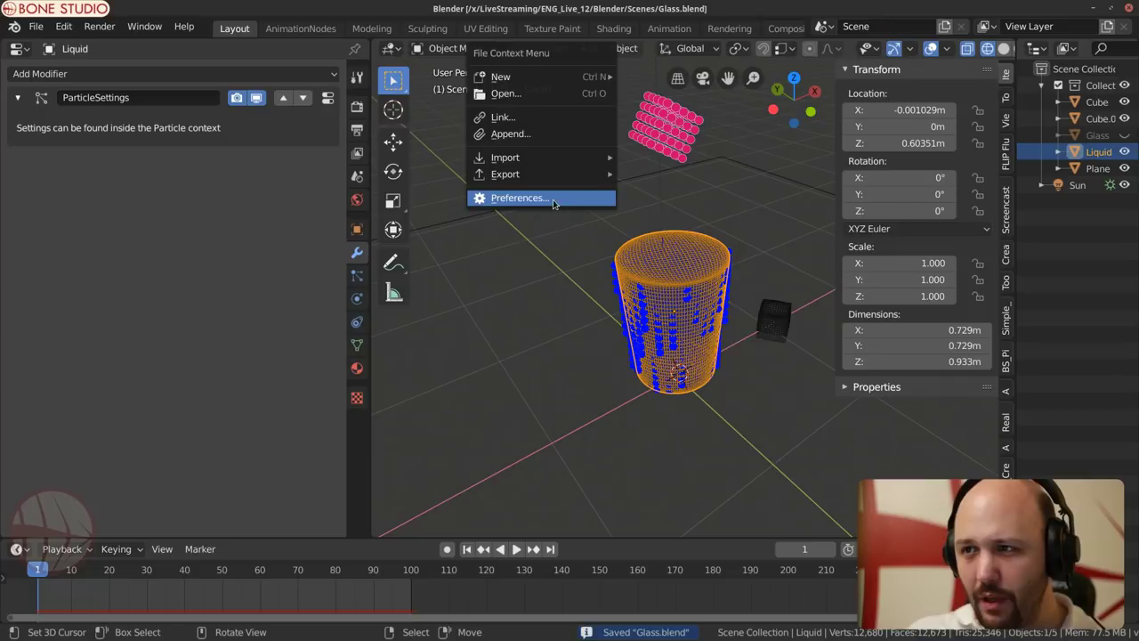
{"action": "left_click", "coordinate": [553, 198]}
{"action": "left_click", "coordinate": [296, 464]}
{"action": "left_click", "coordinate": [345, 445]}
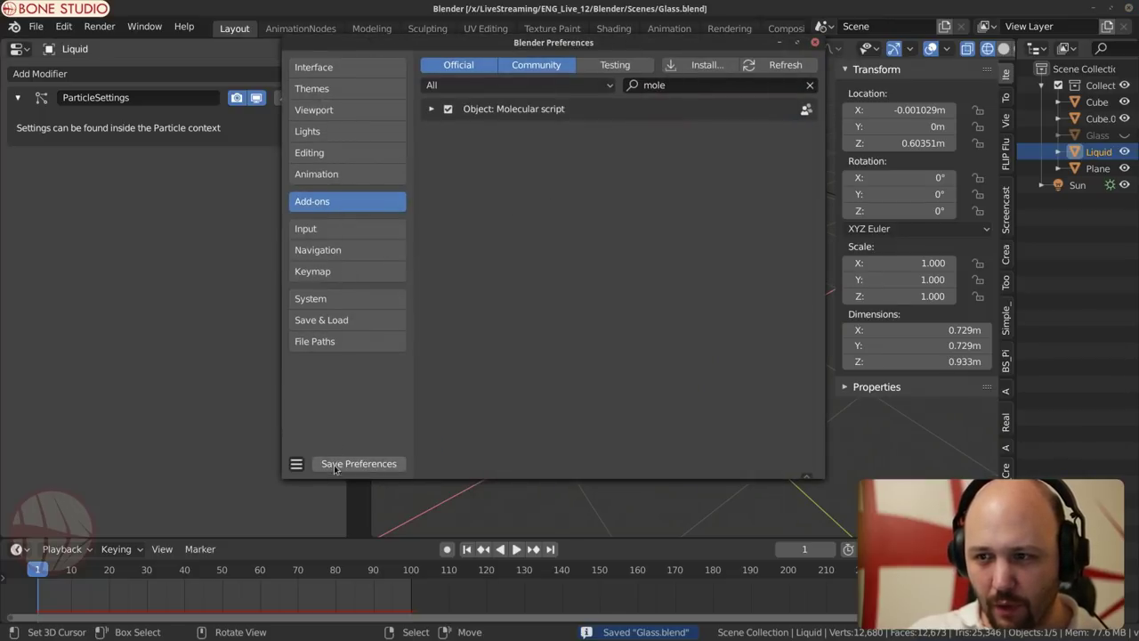
{"action": "left_click", "coordinate": [349, 464]}
{"action": "left_click", "coordinate": [815, 43]}
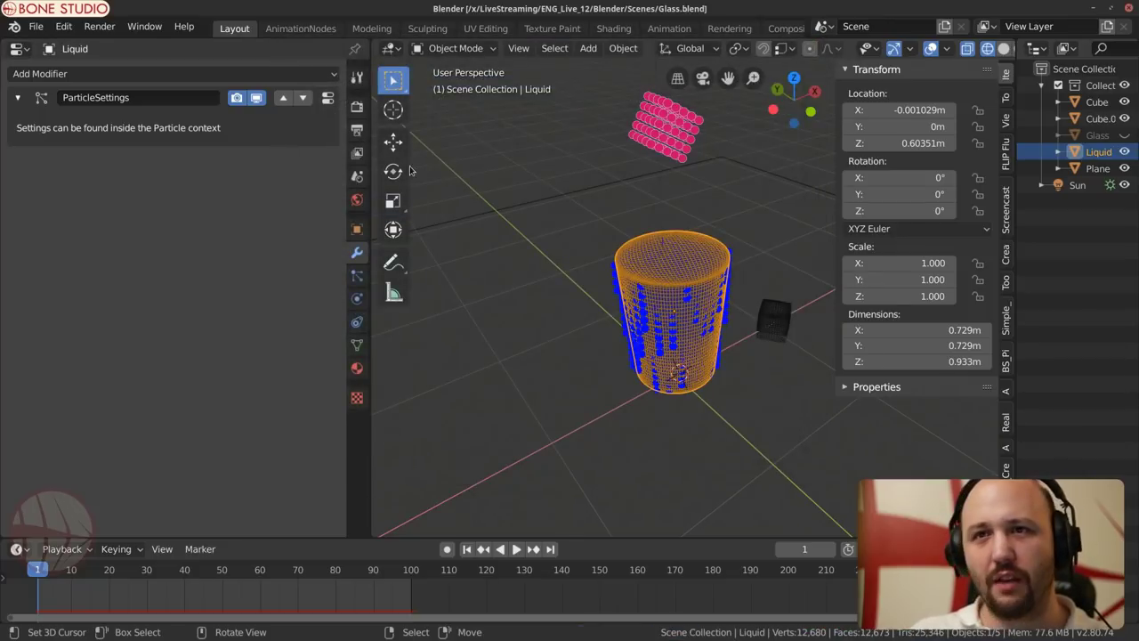
Step: Add a Particle Mesher modifier to Liquid using the ParticleSettings particle system
{"action": "left_click", "coordinate": [118, 73]}
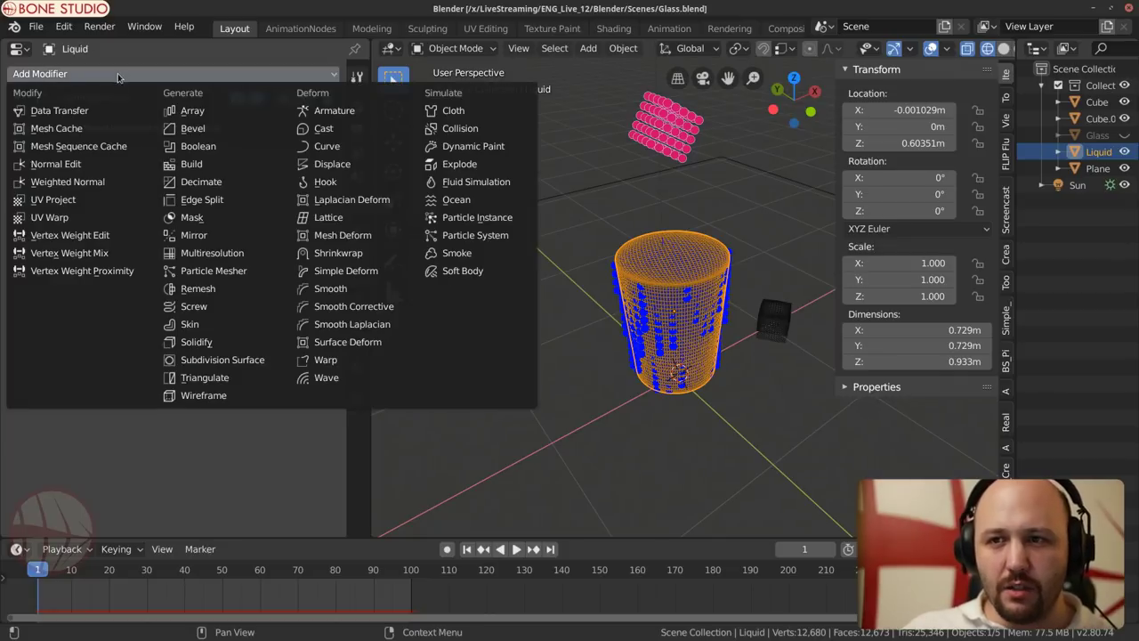
{"action": "left_click", "coordinate": [233, 271]}
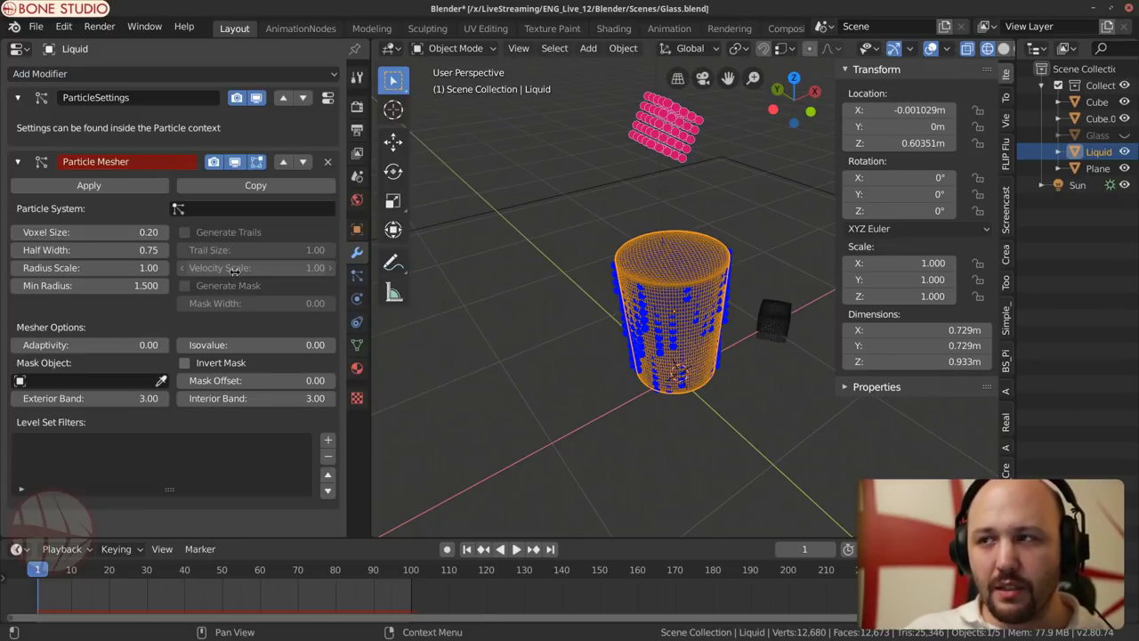
{"action": "left_click", "coordinate": [236, 211]}
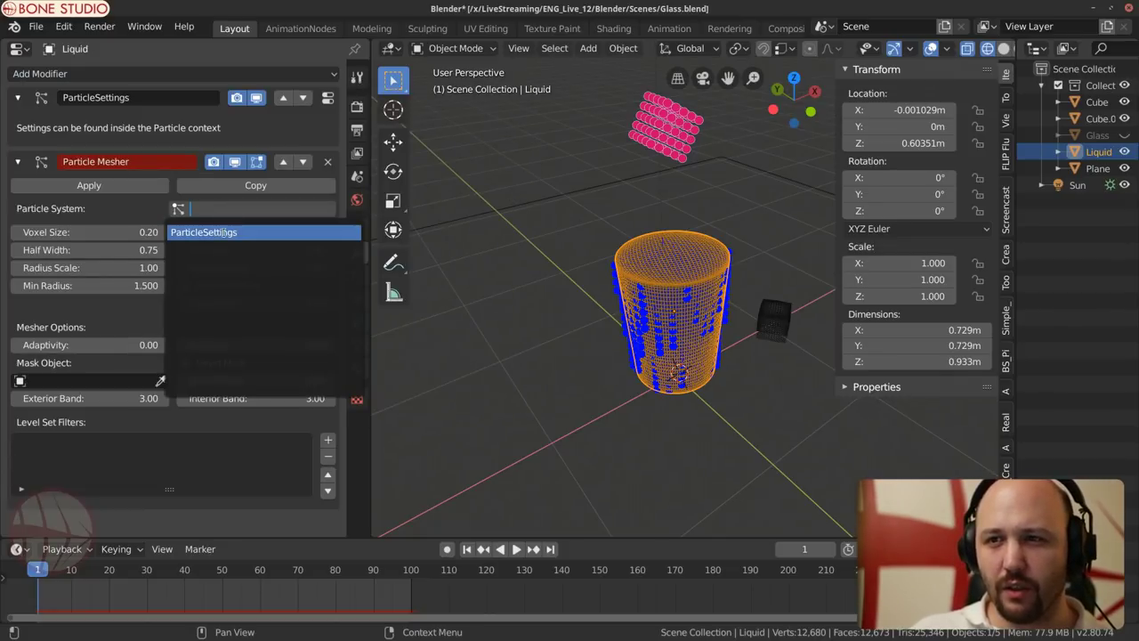
{"action": "left_click", "coordinate": [225, 233]}
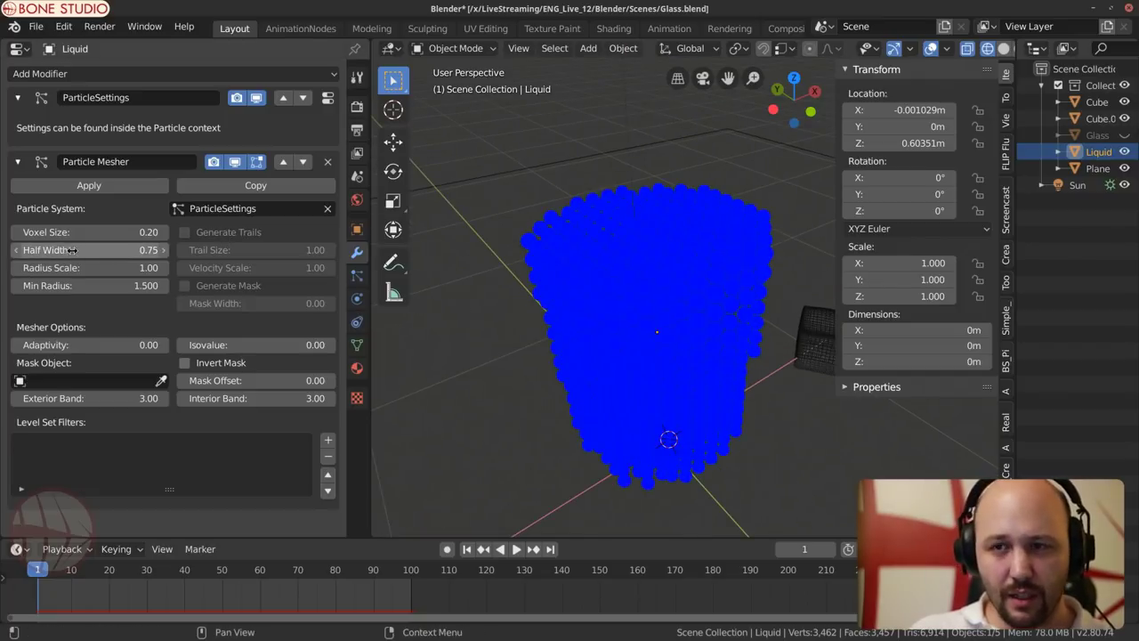
Step: Try Voxel Size 0.10 and Radius Scale 2.00 to form a liquid mesh
{"action": "left_click_drag", "start_coordinate": [99, 231], "coordinate": [89, 232]}
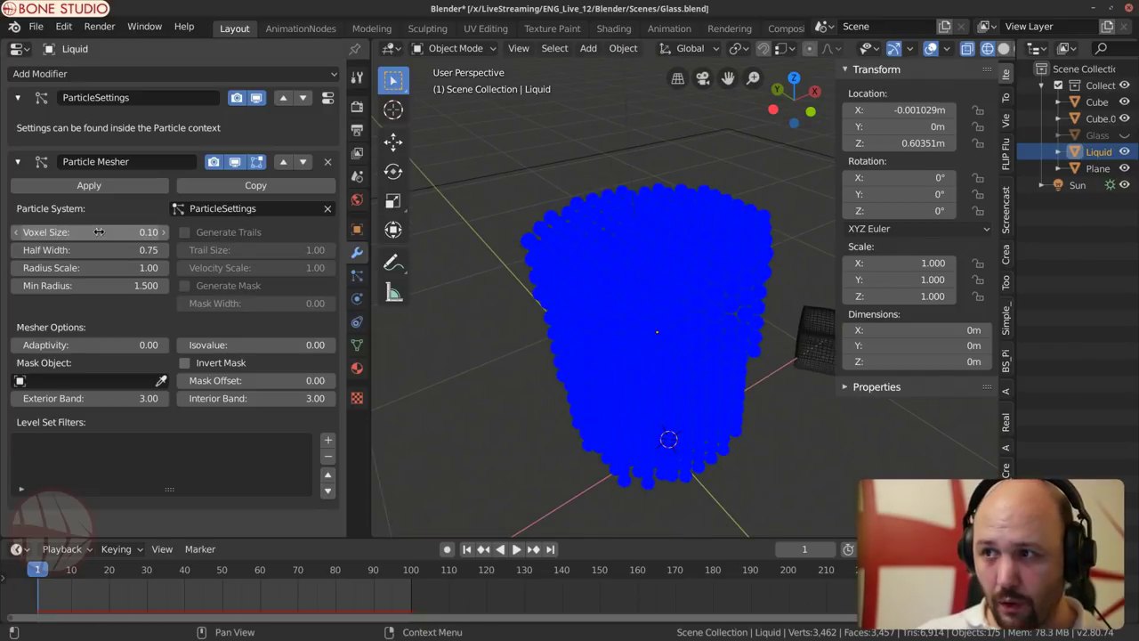
{"action": "left_click", "coordinate": [106, 231]}
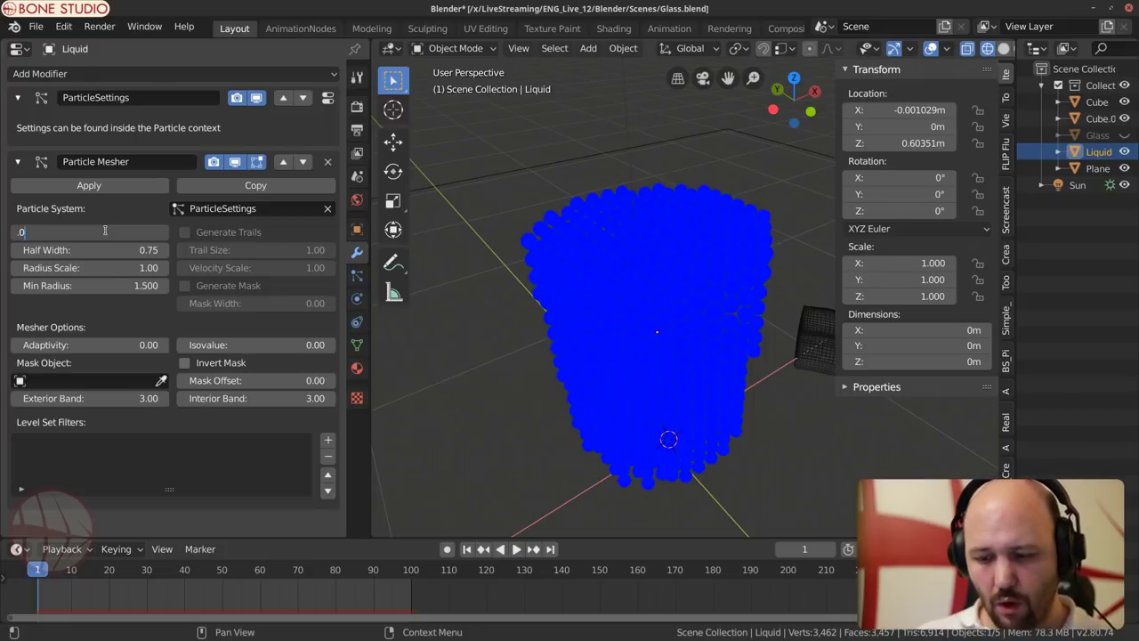
{"action": "key", "text": "Return"}
{"action": "left_click", "coordinate": [110, 268]}
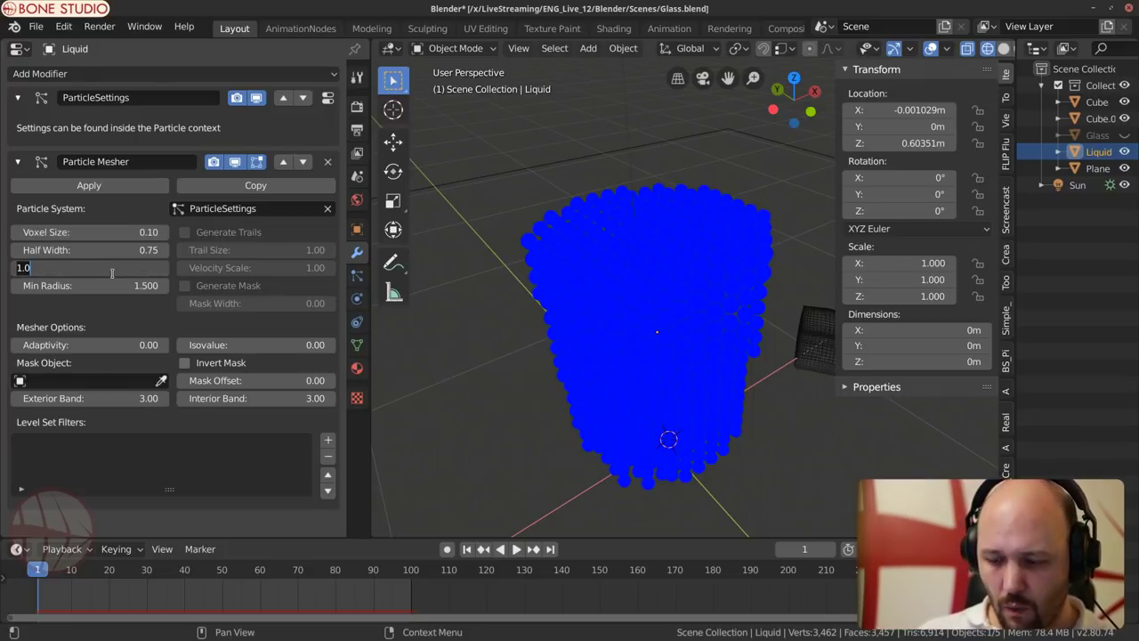
{"action": "key", "text": "Return"}
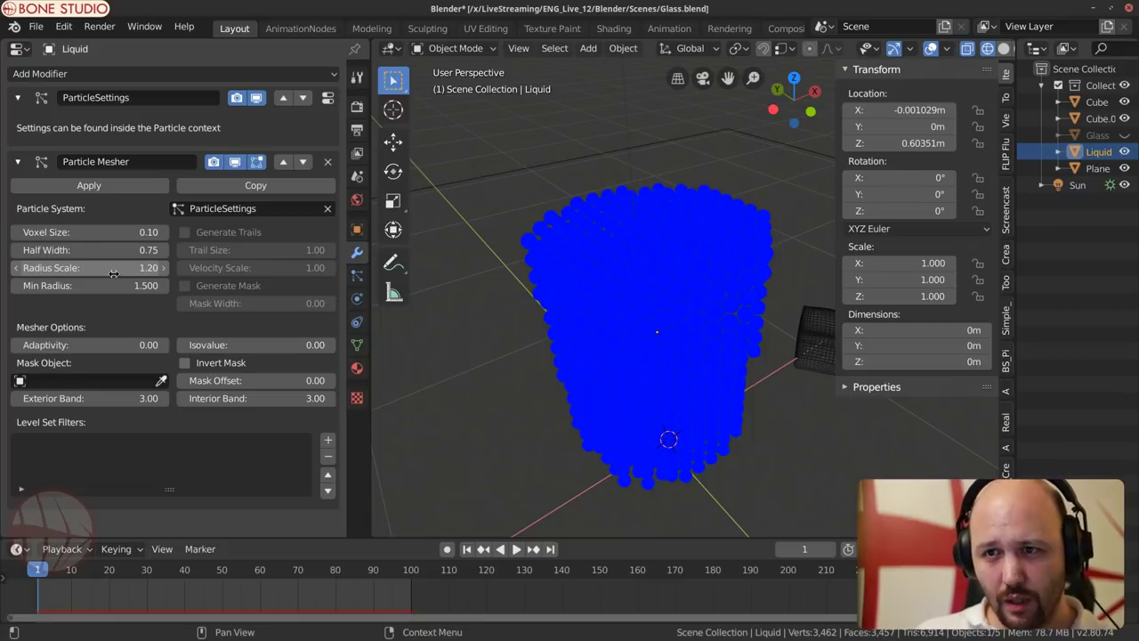
{"action": "left_click", "coordinate": [114, 273]}
{"action": "type", "text": "2"}
{"action": "key", "text": "Return"}
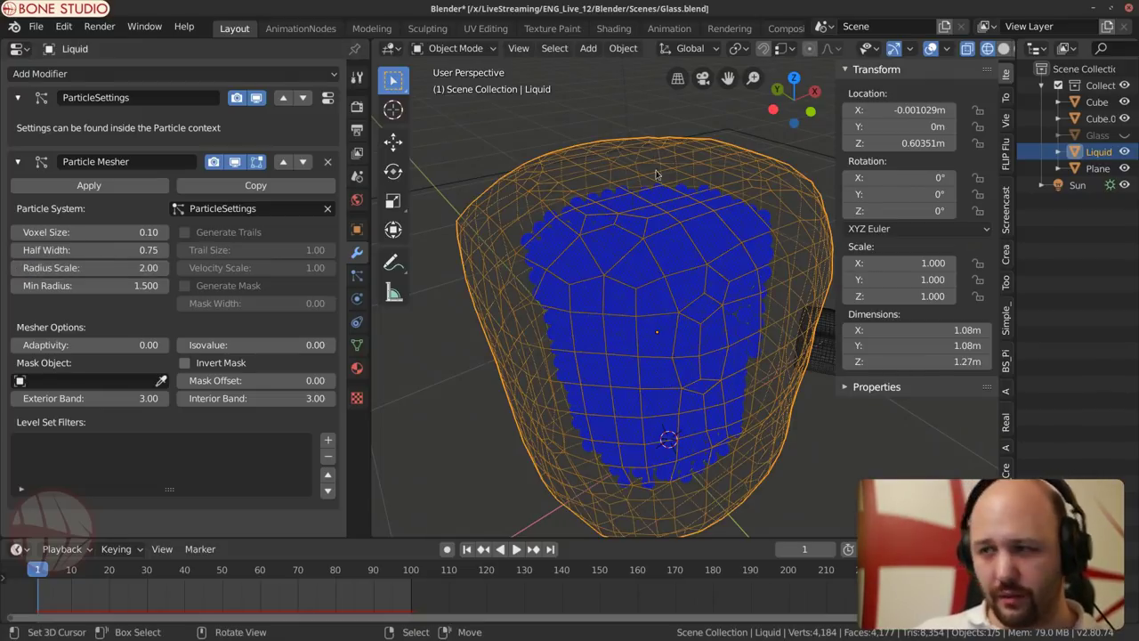
{"action": "scroll", "coordinate": [633, 232], "scroll_direction": "down", "scroll_amount": 6}
{"action": "scroll", "coordinate": [633, 232], "scroll_direction": "up", "scroll_amount": 3}
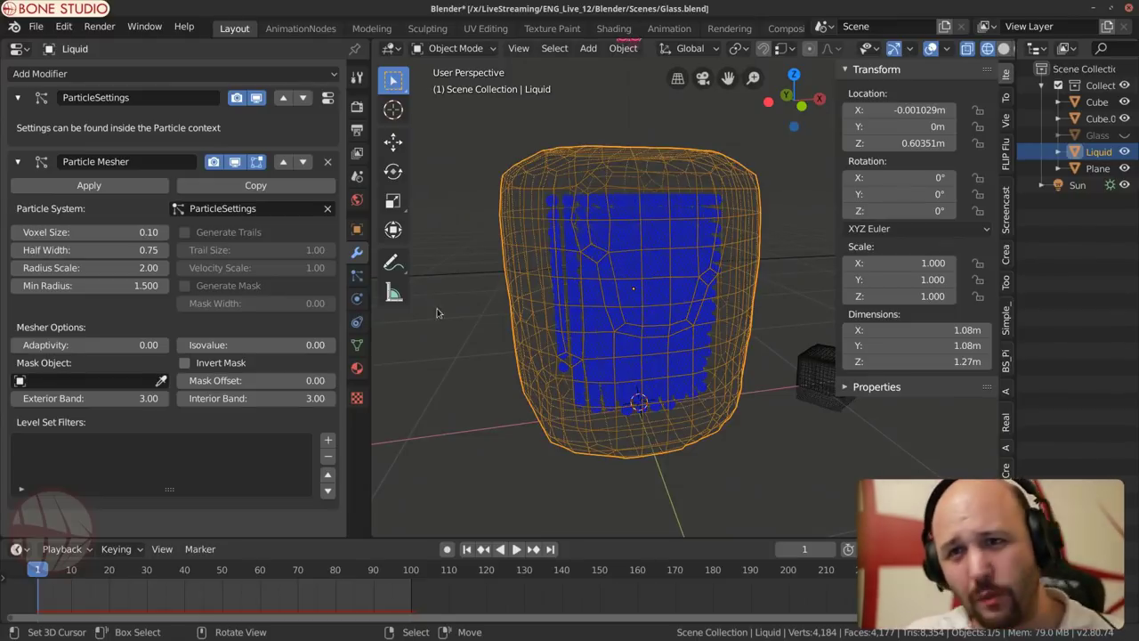
{"action": "left_click_drag", "start_coordinate": [89, 267], "coordinate": [36, 267]}
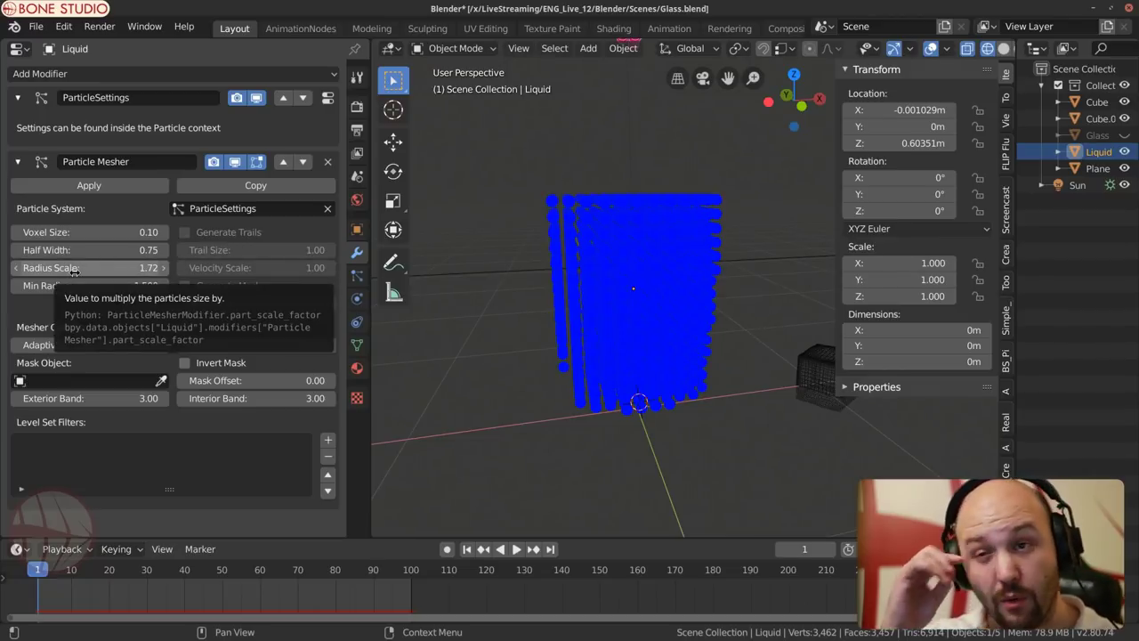
Step: Refine the mesh to Voxel Size 0.025, Half Width 0.70 and Radius Scale 1.25
{"action": "left_click", "coordinate": [80, 233]}
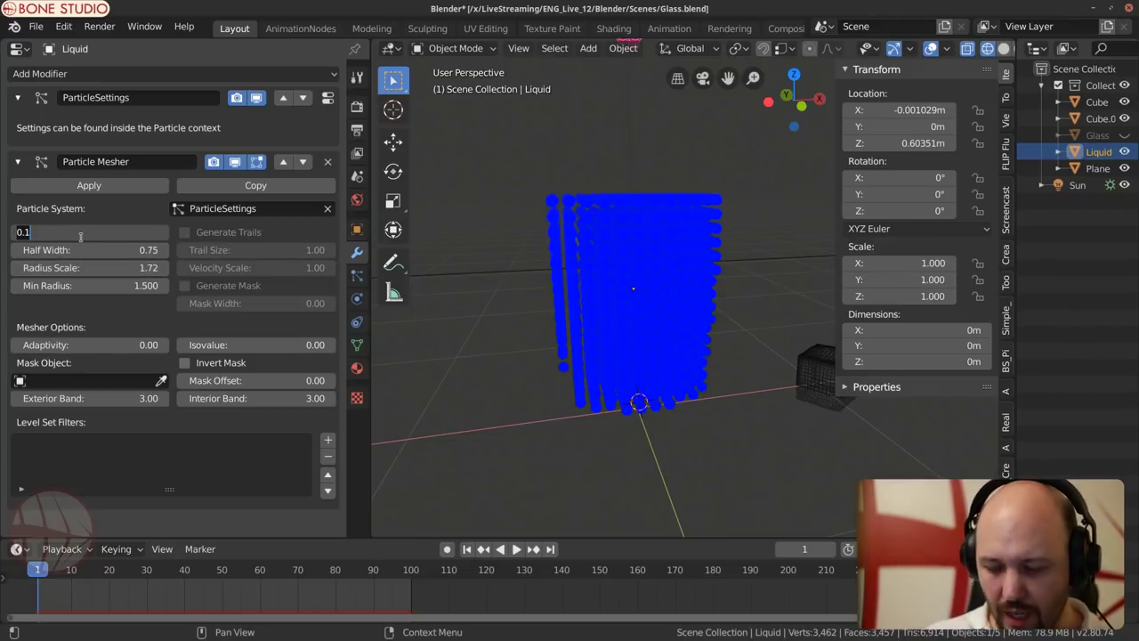
{"action": "type", "text": ".05"}
{"action": "key", "text": "Return"}
{"action": "left_click", "coordinate": [81, 234]}
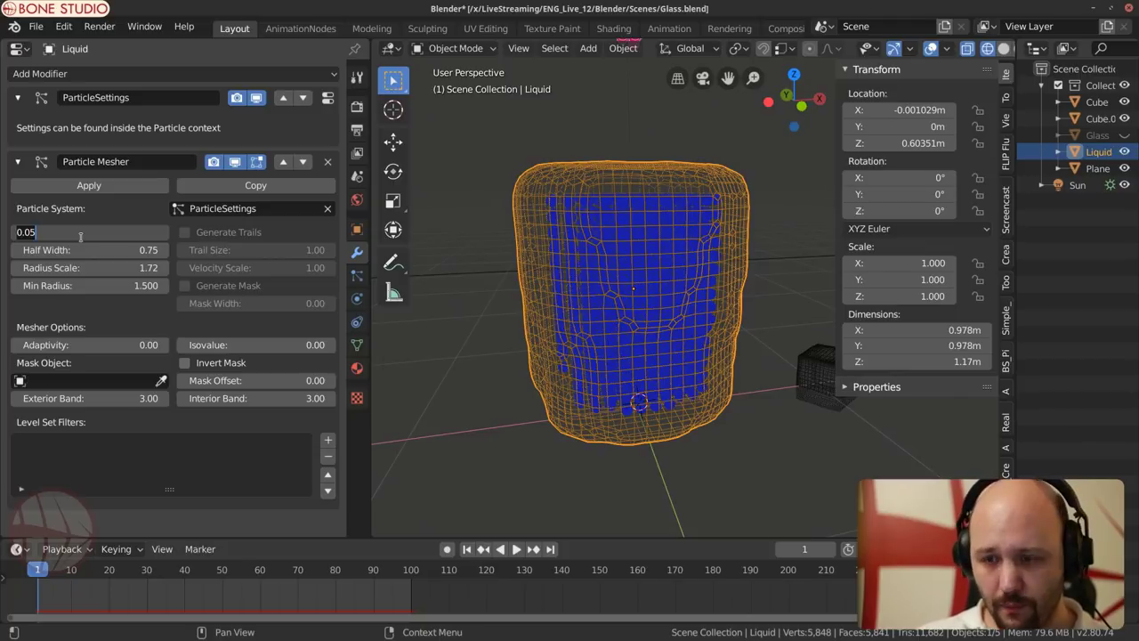
{"action": "key", "text": "Return"}
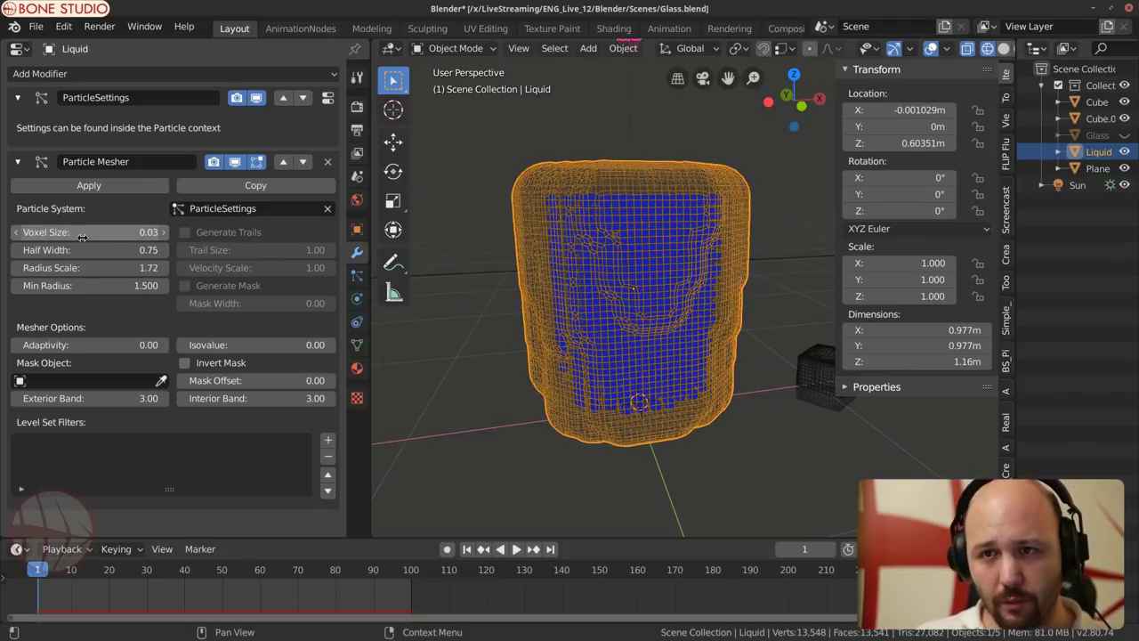
{"action": "left_click_drag", "start_coordinate": [129, 250], "coordinate": [143, 250]}
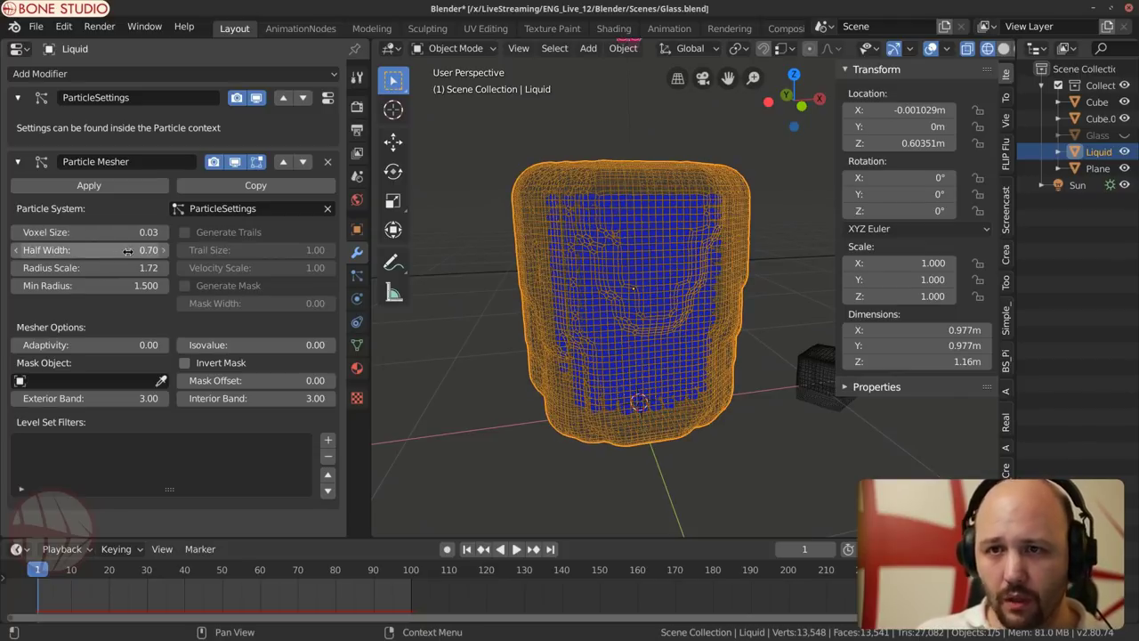
{"action": "left_click", "coordinate": [129, 269]}
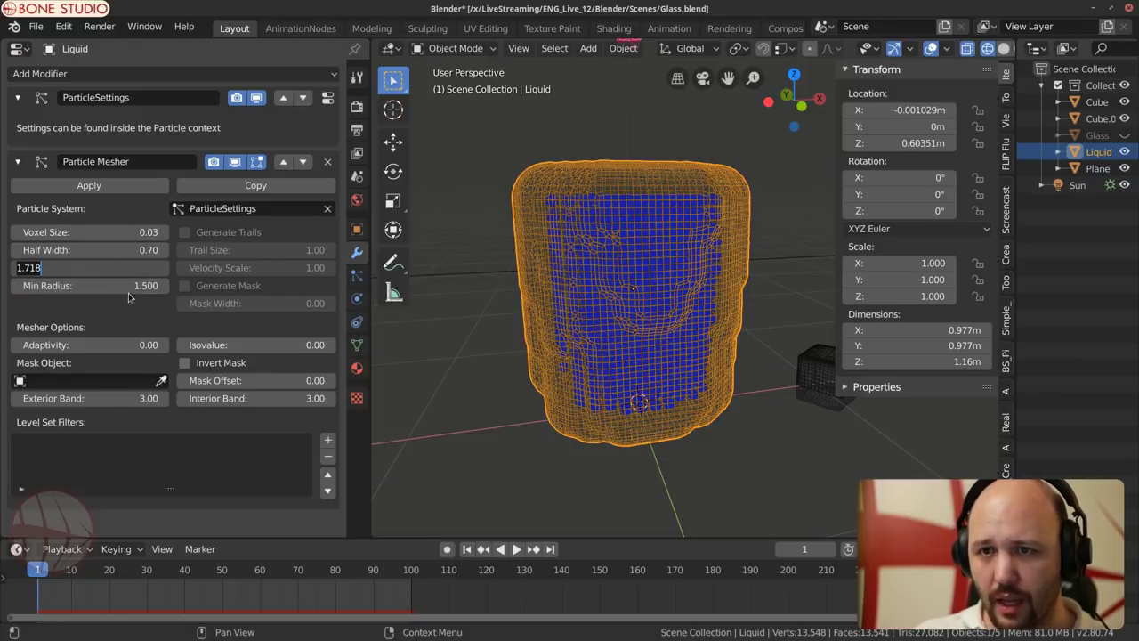
{"action": "type", "text": "1.48"}
{"action": "key", "text": "Return"}
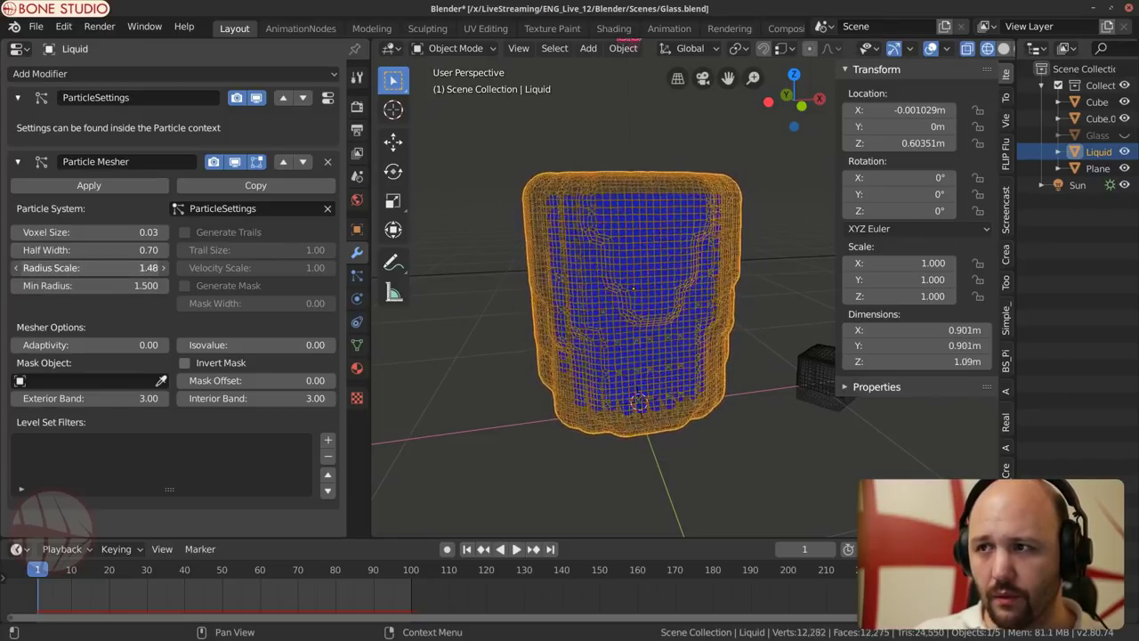
{"action": "left_click_drag", "start_coordinate": [129, 267], "coordinate": [97, 268]}
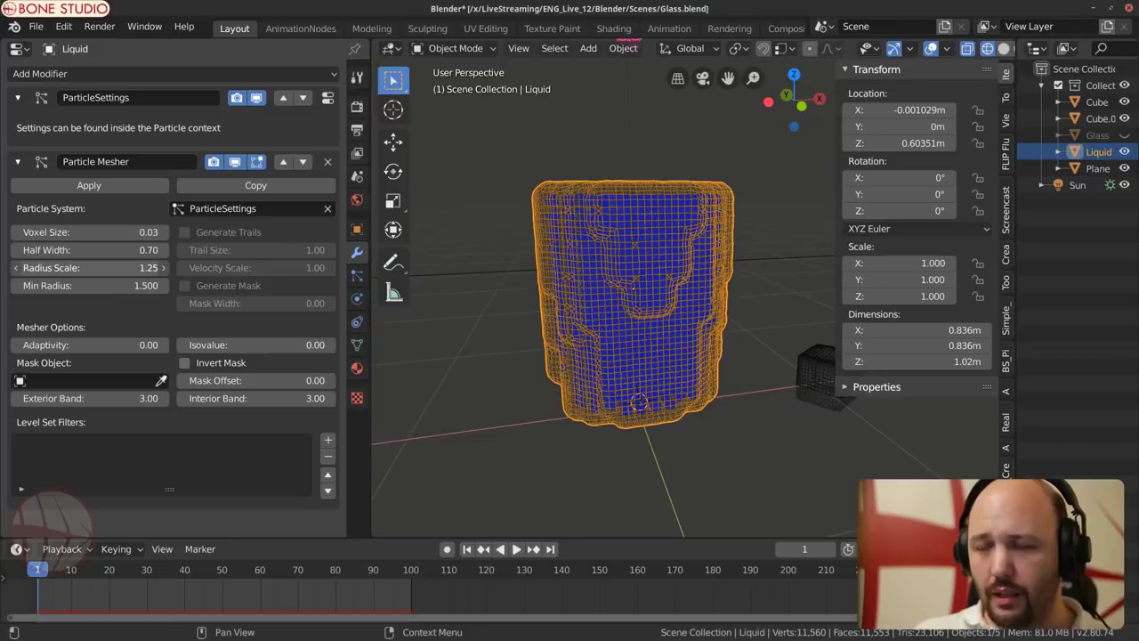
{"action": "middle_click_drag", "start_coordinate": [641, 303], "coordinate": [663, 294]}
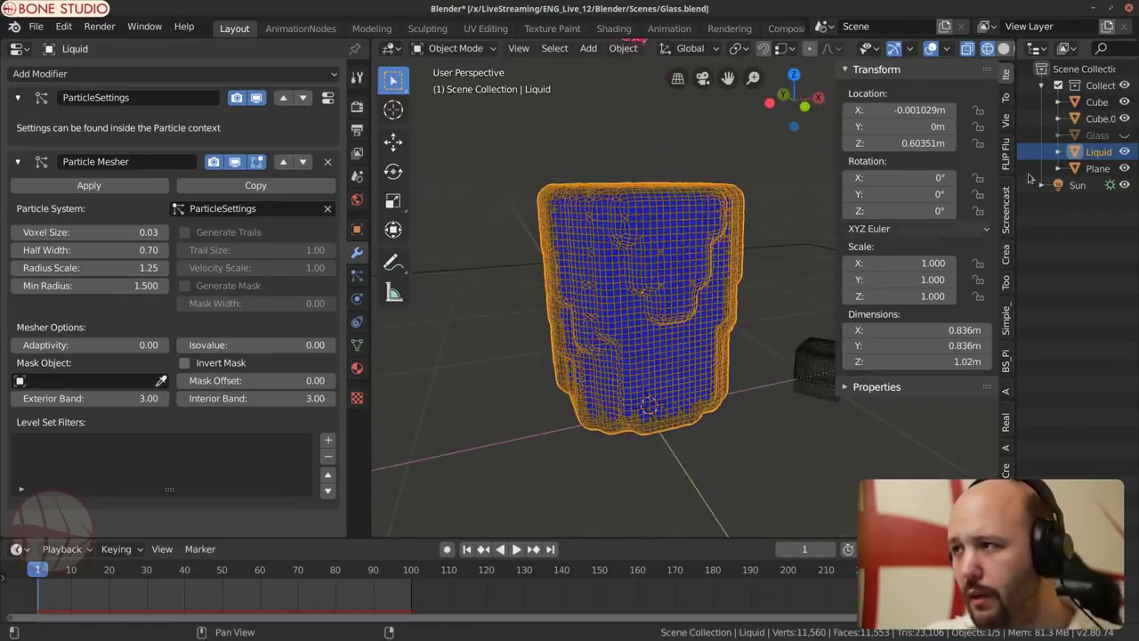
{"action": "left_click_drag", "start_coordinate": [1018, 160], "coordinate": [942, 160]}
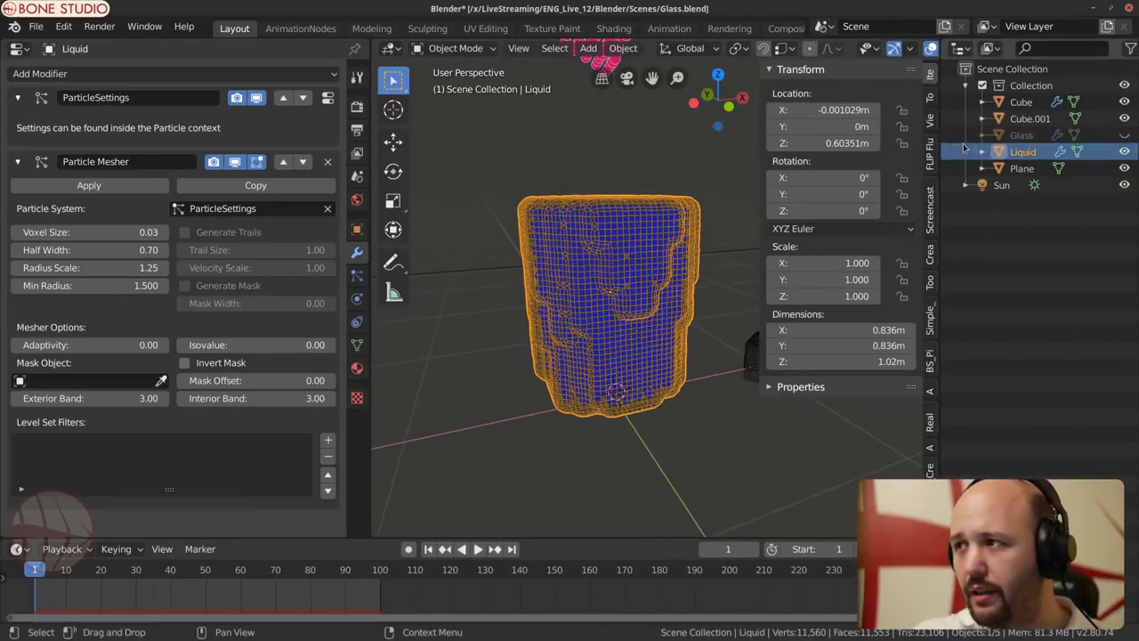
Step: Unhide the Glass object and switch the viewport to solid shading
{"action": "left_click", "coordinate": [1123, 135]}
{"action": "mouse_move", "coordinate": [596, 266]}
{"action": "middle_mouse_down"}
{"action": "mouse_move", "coordinate": [576, 257]}
{"action": "mouse_move", "coordinate": [611, 349]}
{"action": "mouse_move", "coordinate": [579, 278]}
{"action": "mouse_move", "coordinate": [597, 330]}
{"action": "mouse_move", "coordinate": [595, 310]}
{"action": "middle_mouse_up"}
{"action": "key", "text": "z"}
{"action": "left_click", "coordinate": [638, 255]}
{"action": "scroll", "coordinate": [597, 254], "scroll_direction": "up", "scroll_amount": 4}
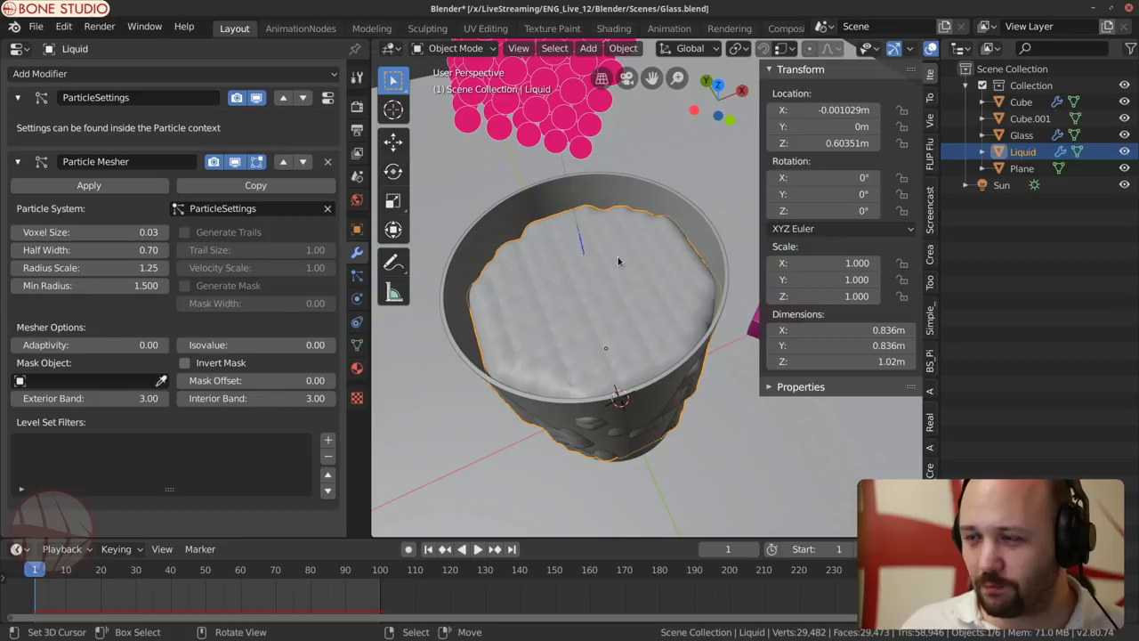
Step: Step Voxel Size down through 0.02 to 0.015 and set Radius Scale to about 1.43
{"action": "left_click", "coordinate": [120, 233]}
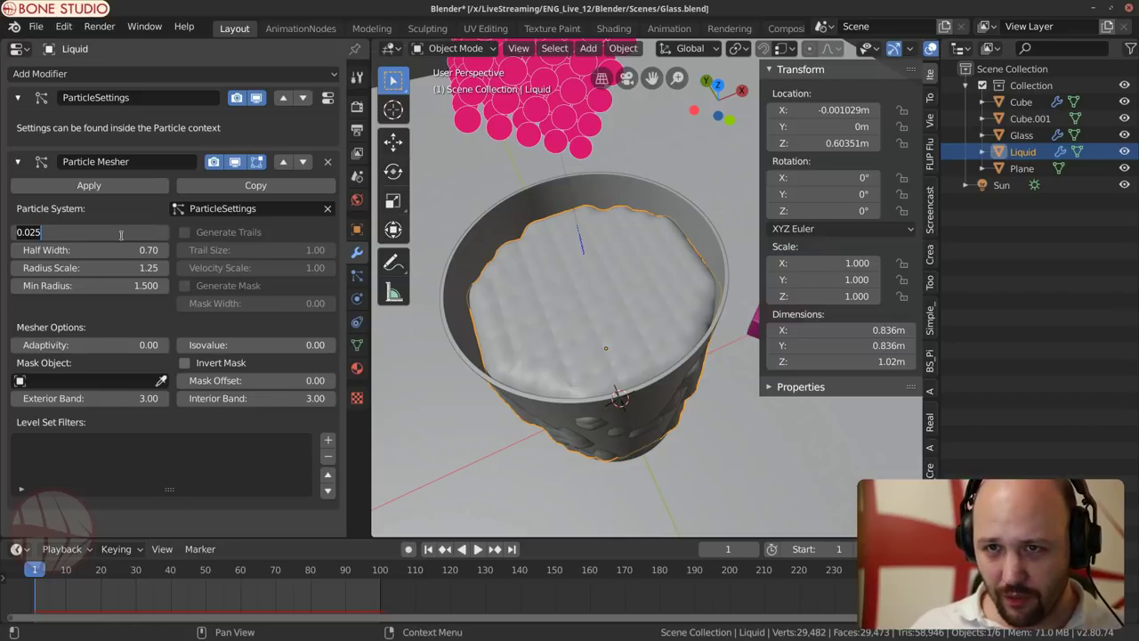
{"action": "type", "text": "2"}
{"action": "key", "text": "Return"}
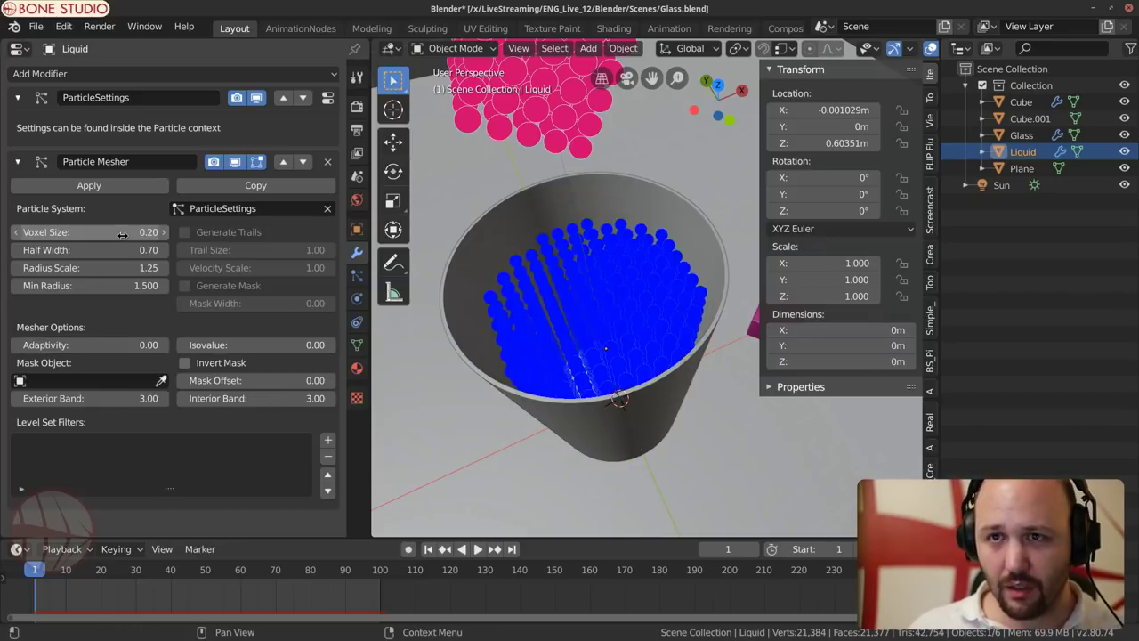
{"action": "left_click", "coordinate": [121, 235]}
{"action": "type", "text": "0.02"}
{"action": "key", "text": "Return"}
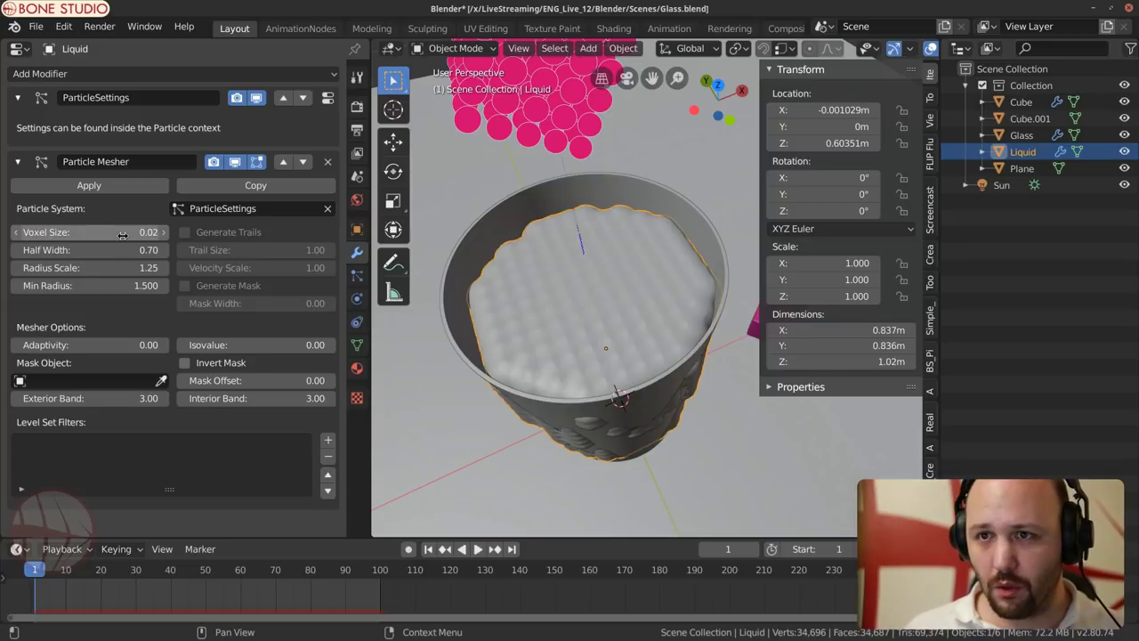
{"action": "left_click", "coordinate": [122, 233]}
{"action": "type", "text": ".015"}
{"action": "key", "text": "Return"}
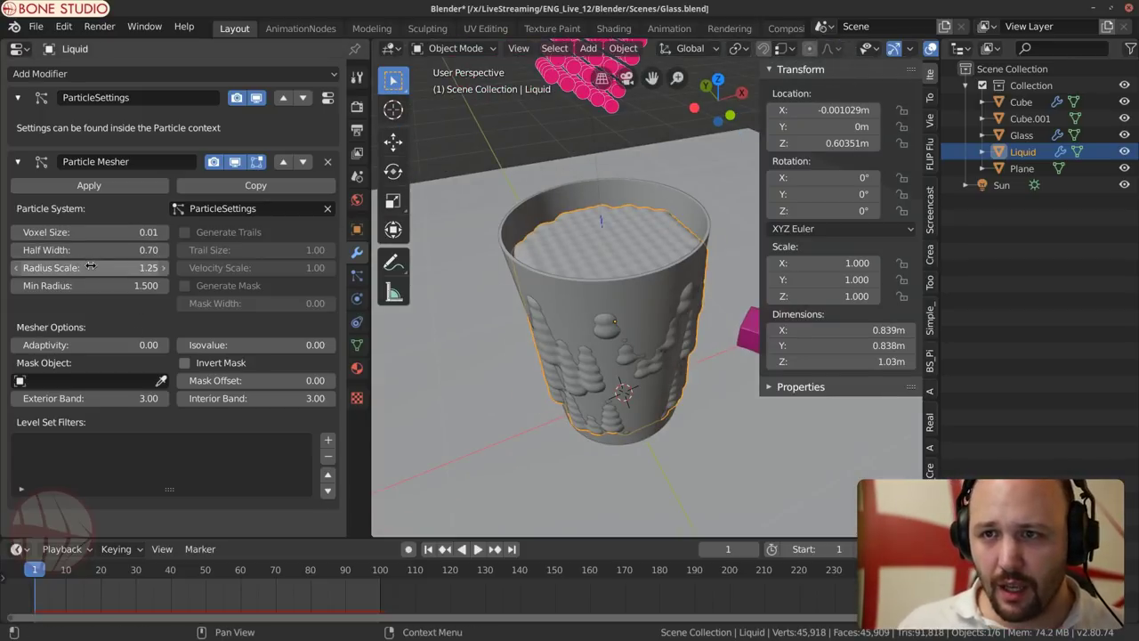
{"action": "mouse_move", "coordinate": [101, 266]}
{"action": "left_mouse_down"}
{"action": "mouse_move", "coordinate": [27, 266]}
{"action": "mouse_move", "coordinate": [83, 266]}
{"action": "left_mouse_up"}
{"action": "left_click_drag", "start_coordinate": [89, 267], "coordinate": [106, 266]}
Step: Play to frame 18, shrink the Radius Scale, and view the glass from above
{"action": "key", "text": "space"}
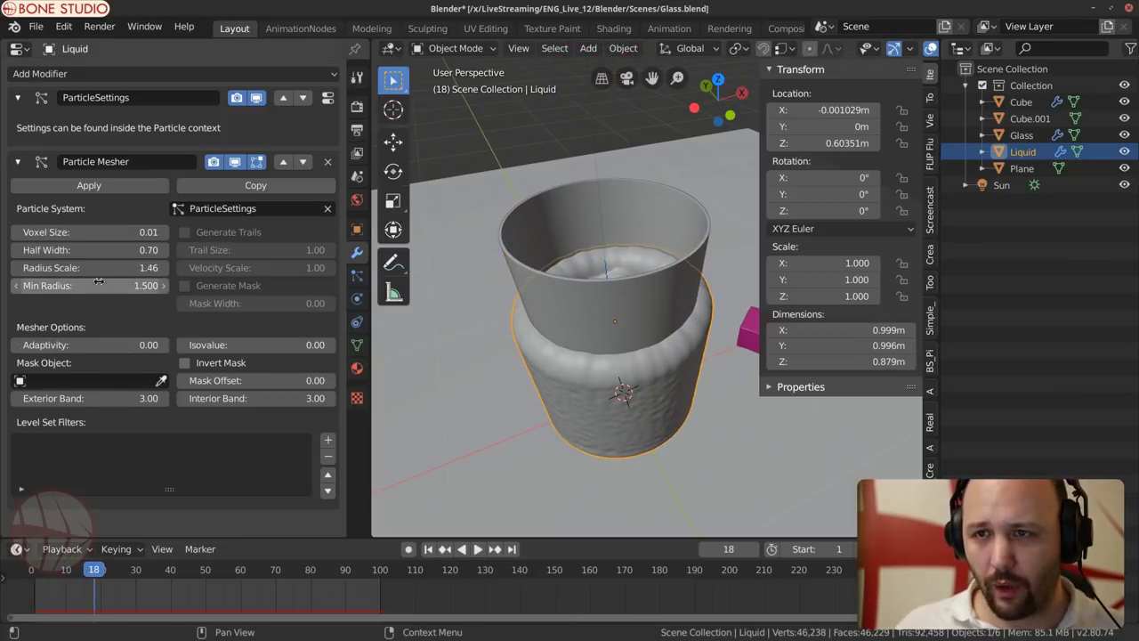
{"action": "left_click_drag", "start_coordinate": [89, 267], "coordinate": [69, 267]}
{"action": "scroll", "coordinate": [717, 319], "scroll_direction": "up", "scroll_amount": 4}
{"action": "middle_click_drag", "start_coordinate": [717, 318], "coordinate": [546, 460]}
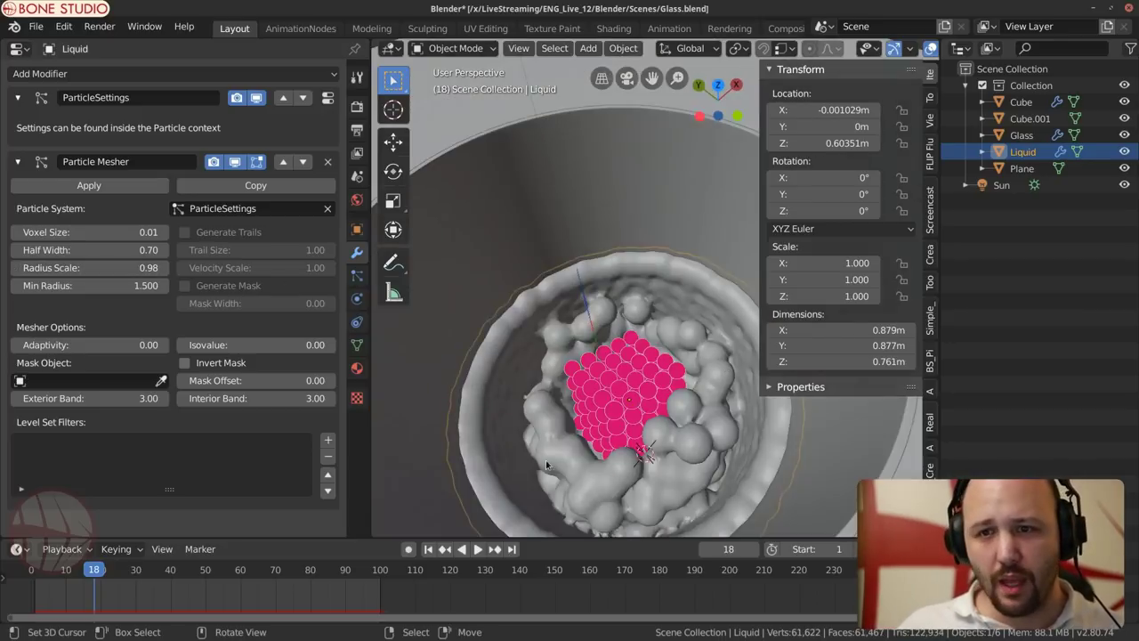
{"action": "scroll", "coordinate": [542, 437], "scroll_direction": "down", "scroll_amount": 4}
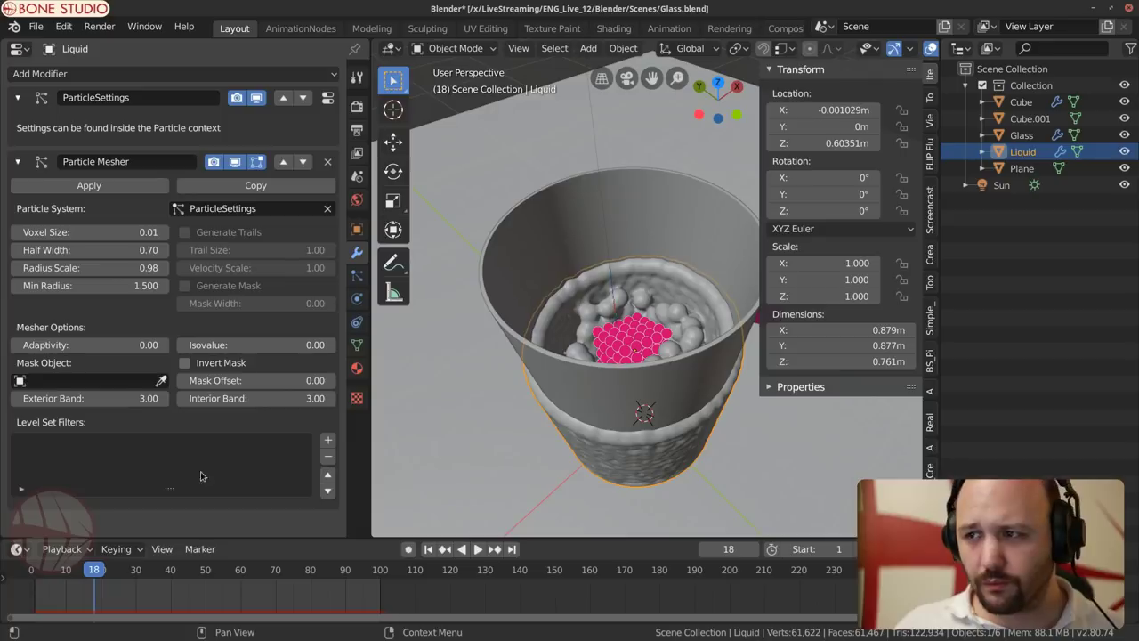
{"action": "middle_click_drag", "start_coordinate": [547, 405], "coordinate": [570, 364]}
{"action": "scroll", "coordinate": [546, 460], "scroll_direction": "down", "scroll_amount": 2}
{"action": "scroll", "coordinate": [582, 376], "scroll_direction": "up", "scroll_amount": 4}
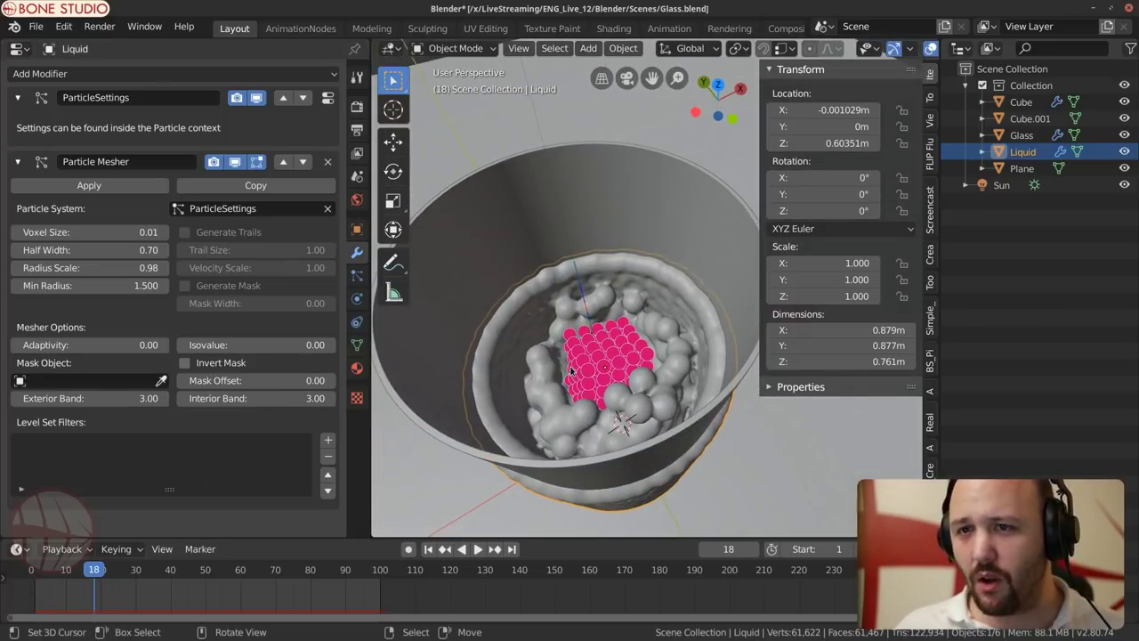
Step: Set Radius Scale to 1.00 and Voxel Size to a finer 0.005
{"action": "double_click", "coordinate": [99, 267]}
{"action": "type", "text": "1"}
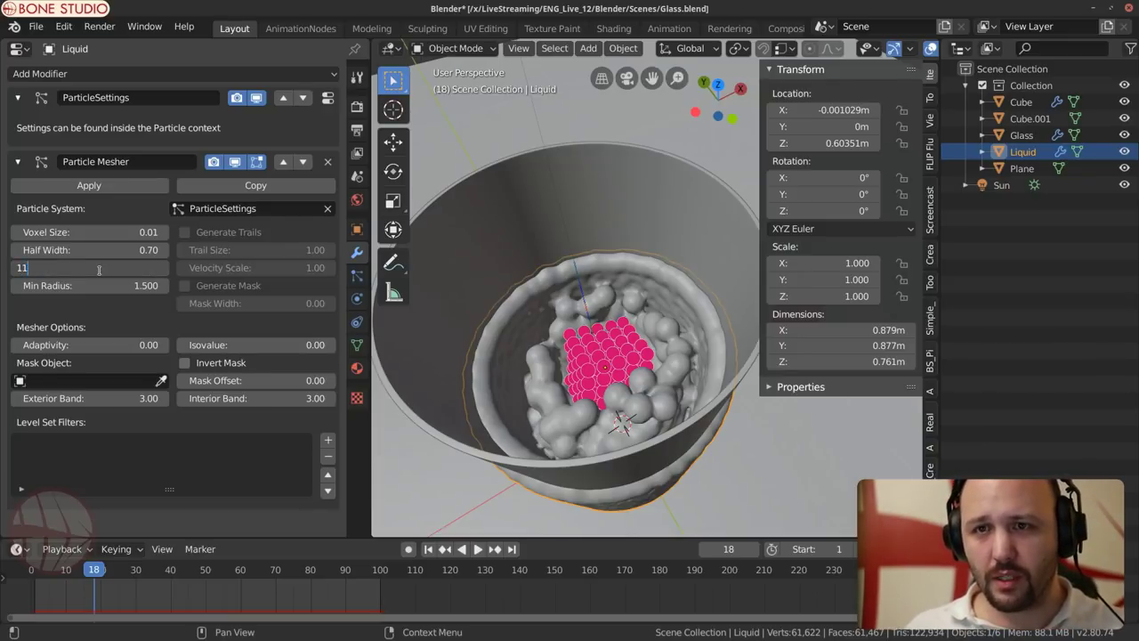
{"action": "key", "text": "Return"}
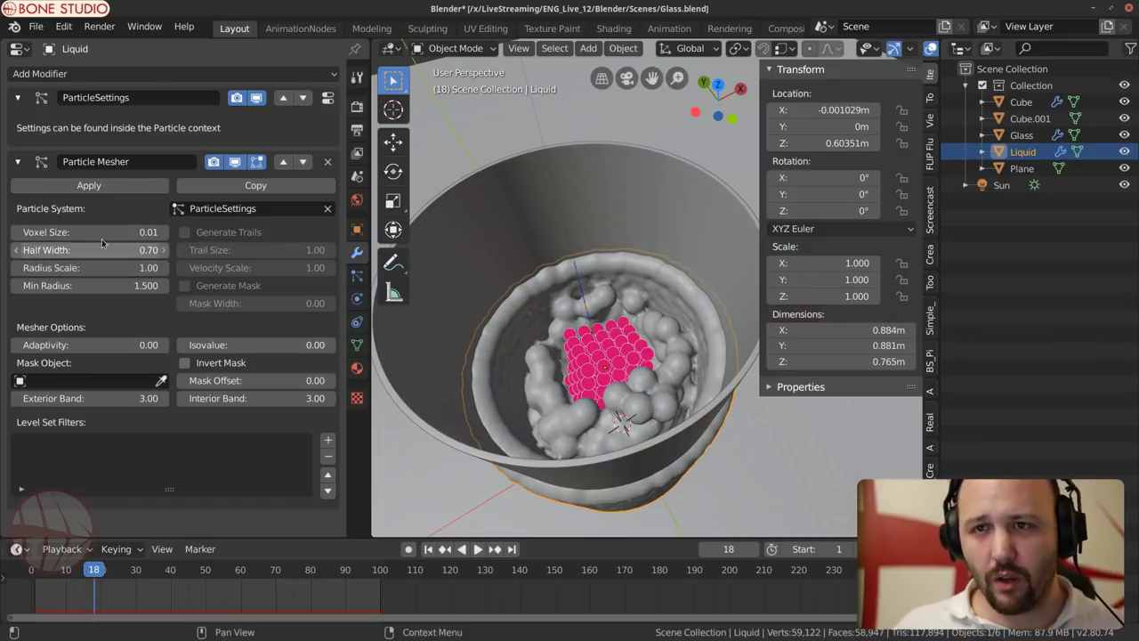
{"action": "double_click", "coordinate": [101, 231]}
{"action": "key", "text": "BackSpace"}
{"action": "key", "text": "BackSpace"}
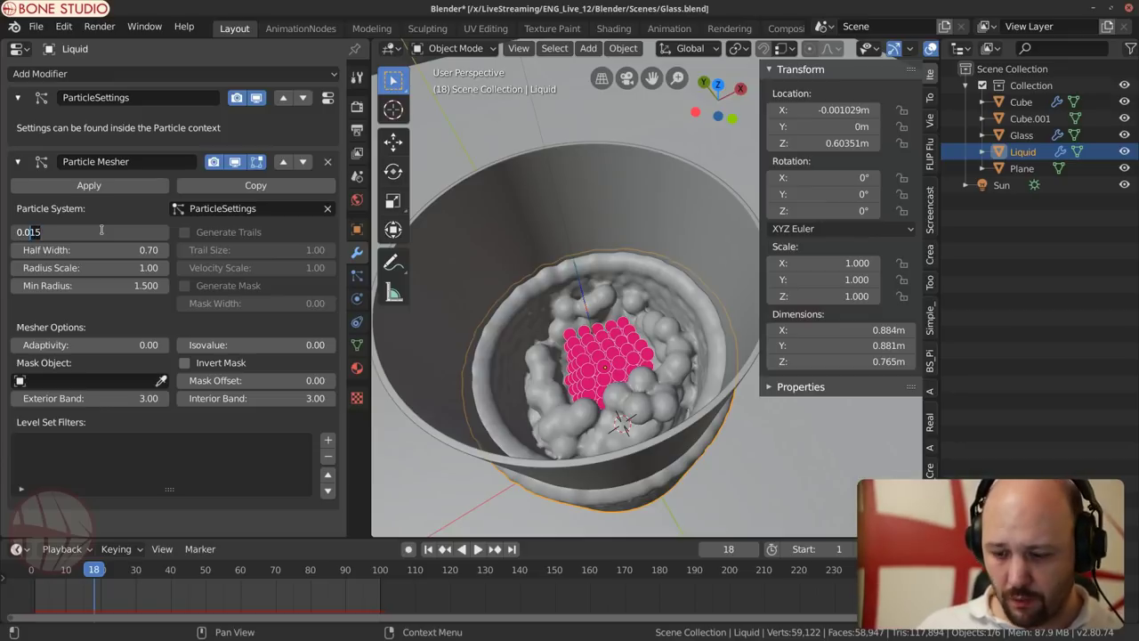
{"action": "type", "text": "05"}
{"action": "key", "text": "Return"}
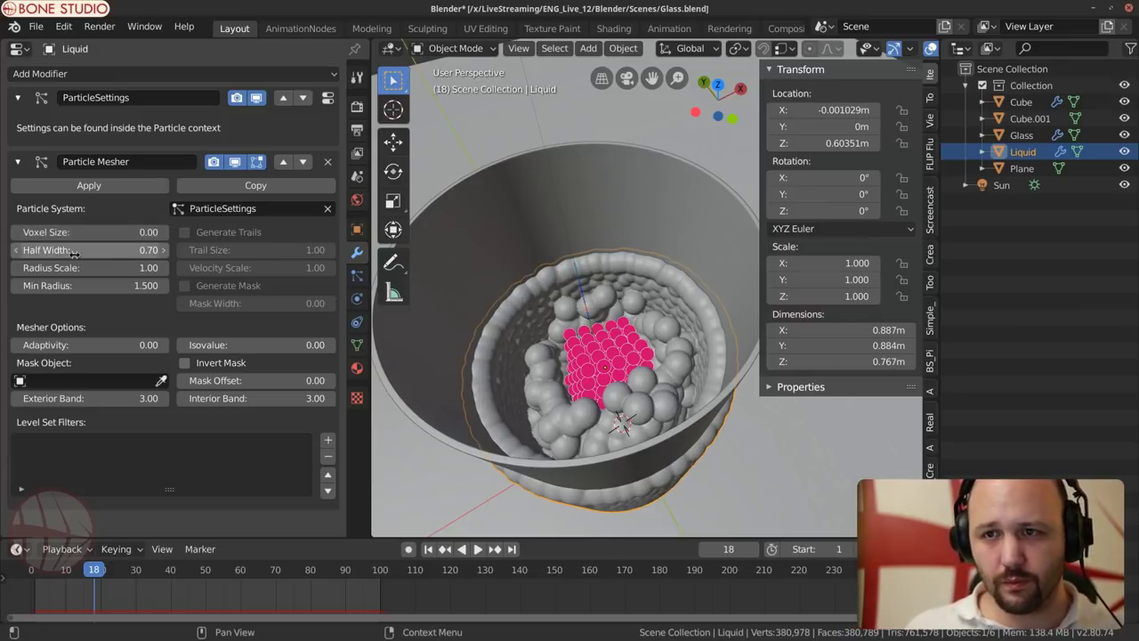
Step: Lower Radius Scale to 0.99 and coarsen Voxel Size to 0.01
{"action": "scroll", "coordinate": [112, 267], "scroll_direction": "down", "scroll_amount": 1, "text": "ctrl"}
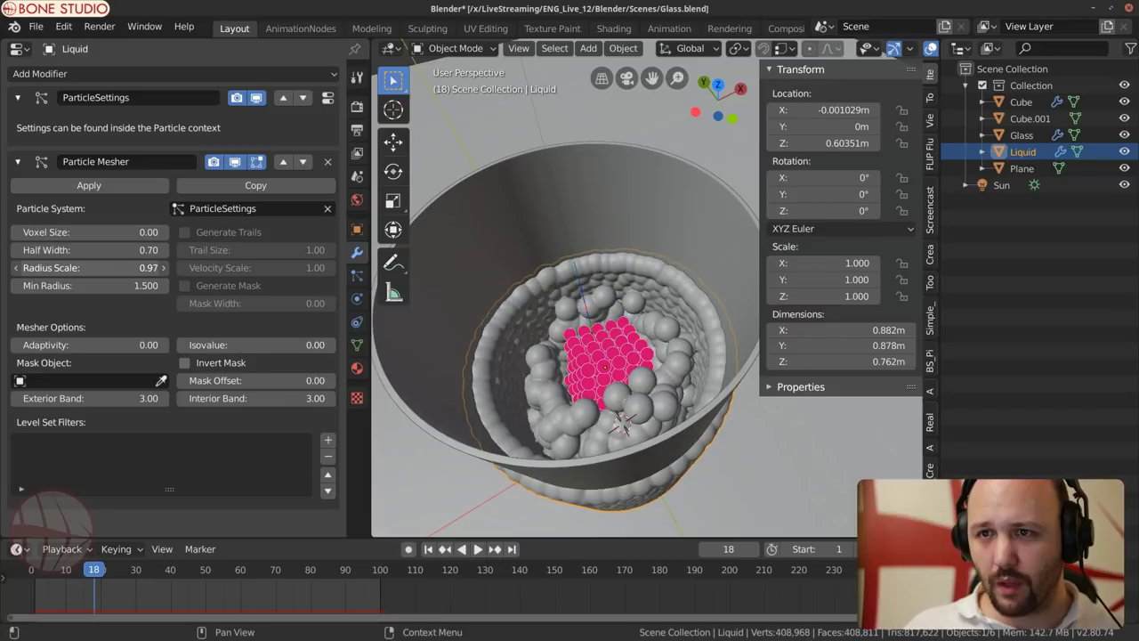
{"action": "middle_click_drag", "start_coordinate": [534, 418], "coordinate": [543, 372]}
{"action": "scroll", "coordinate": [552, 361], "scroll_direction": "down", "scroll_amount": 4}
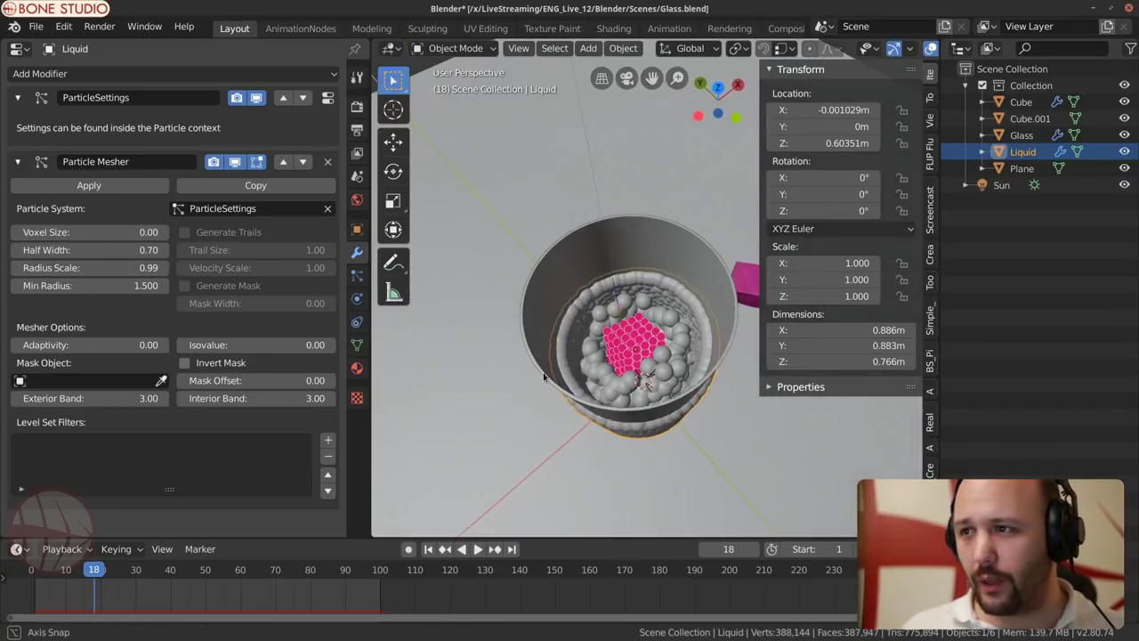
{"action": "left_click", "coordinate": [124, 231]}
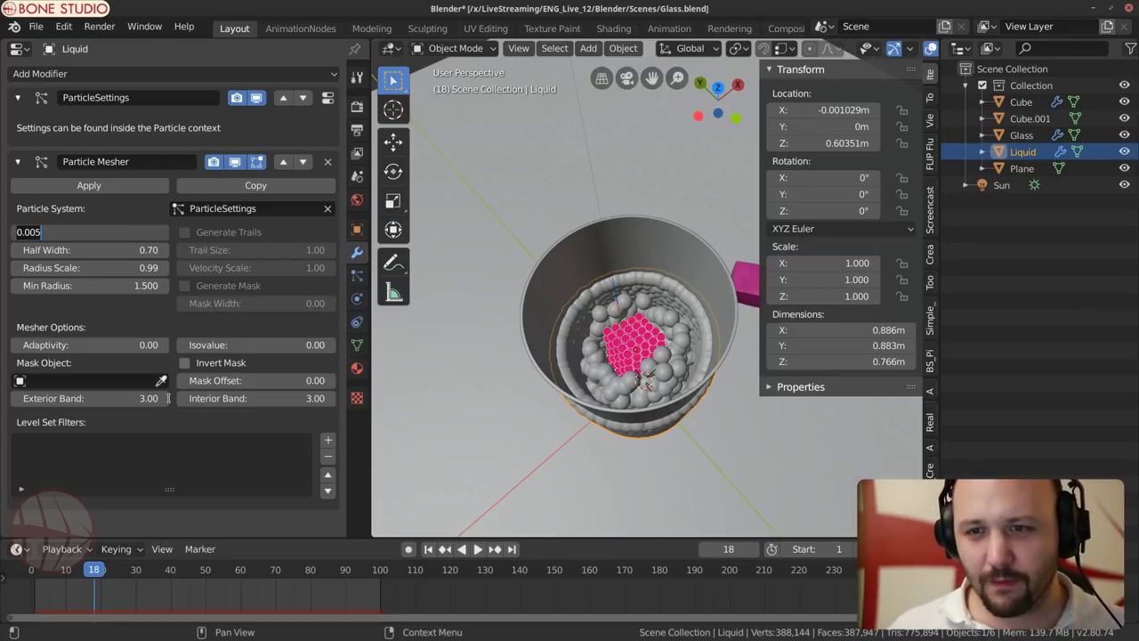
{"action": "key", "text": "BackSpace"}
{"action": "key", "text": "BackSpace"}
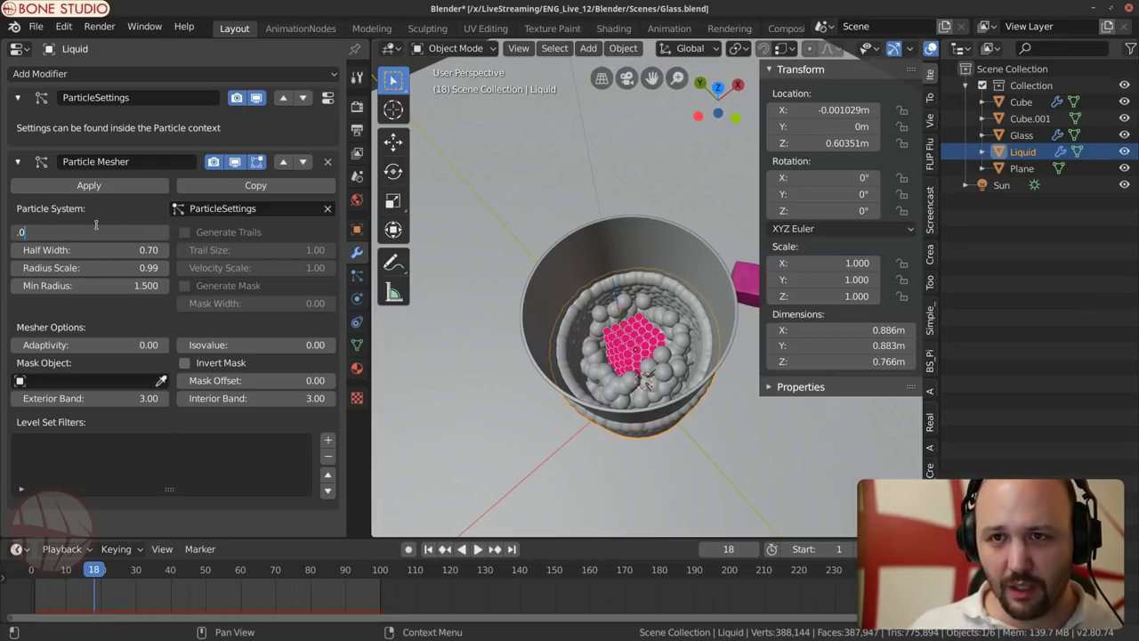
{"action": "type", "text": "1"}
{"action": "key", "text": "Return"}
{"action": "middle_click_drag", "start_coordinate": [448, 334], "coordinate": [448, 292]}
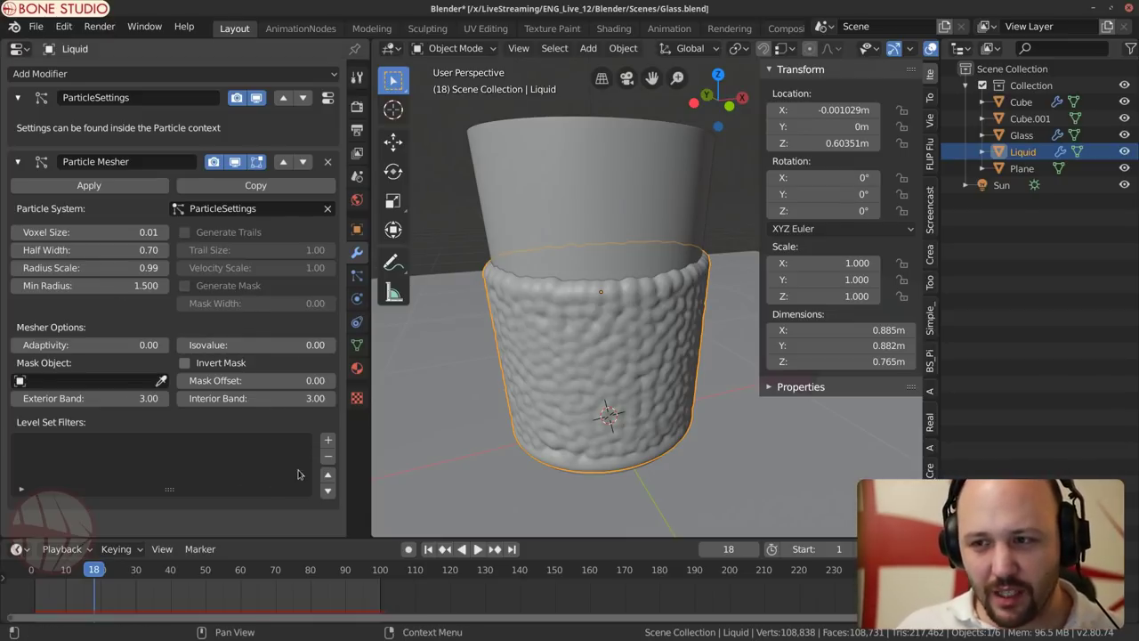
Step: Add a Median level-set filter with 6 iterations and a radius of 2
{"action": "left_click", "coordinate": [327, 440]}
{"action": "scroll", "coordinate": [127, 467], "scroll_direction": "down", "scroll_amount": 2}
{"action": "scroll", "coordinate": [127, 467], "scroll_direction": "down", "scroll_amount": 1}
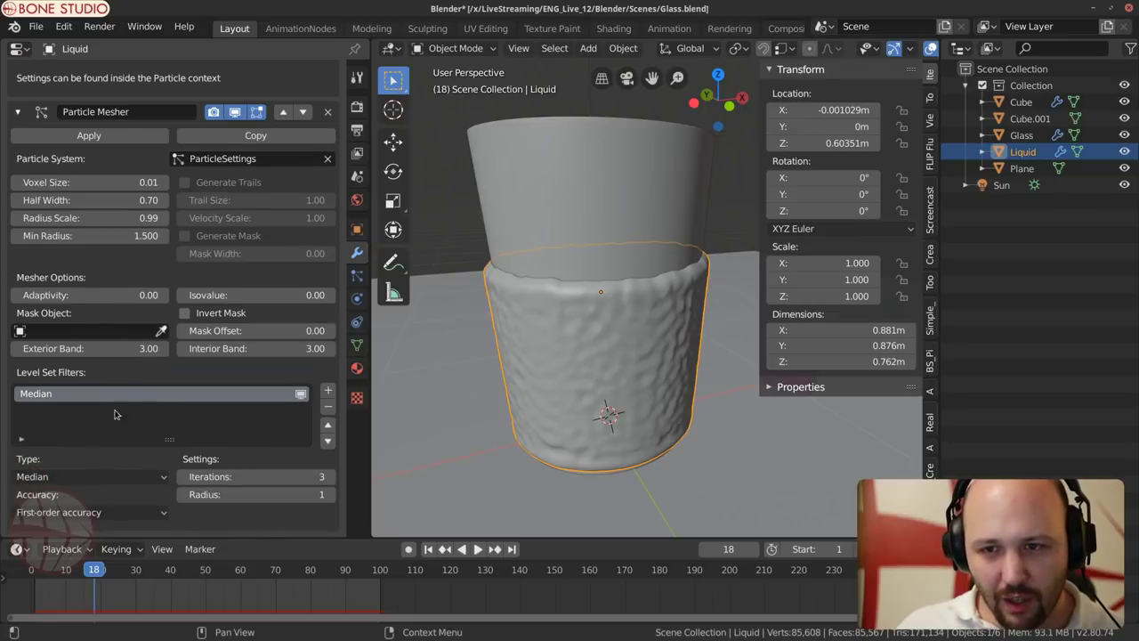
{"action": "left_click", "coordinate": [89, 477]}
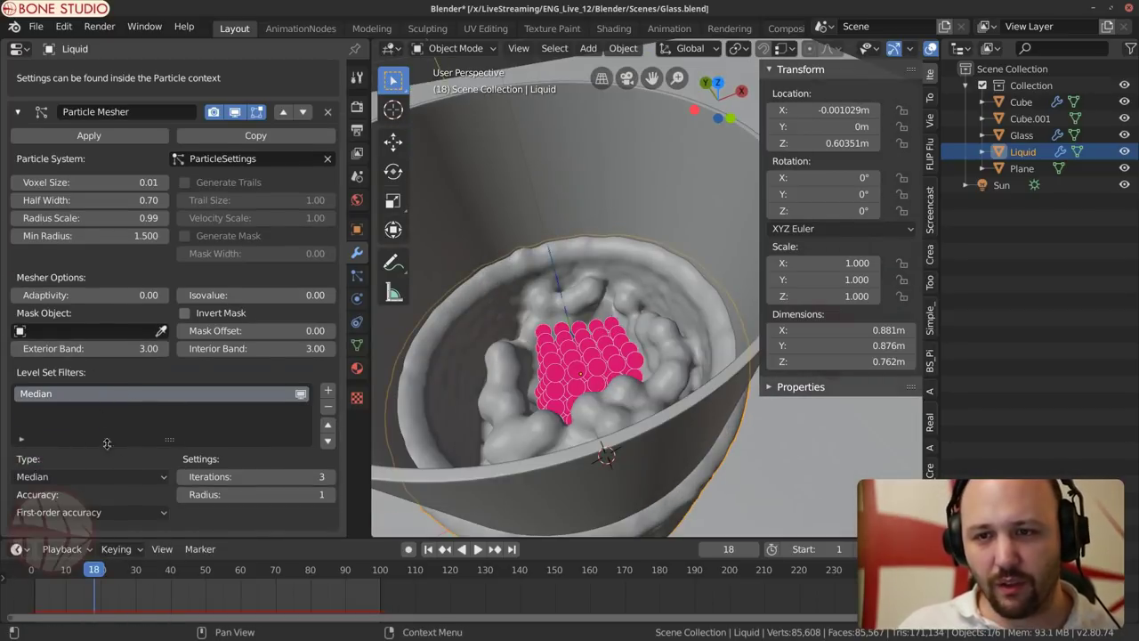
{"action": "left_click", "coordinate": [287, 477]}
{"action": "type", "text": "6"}
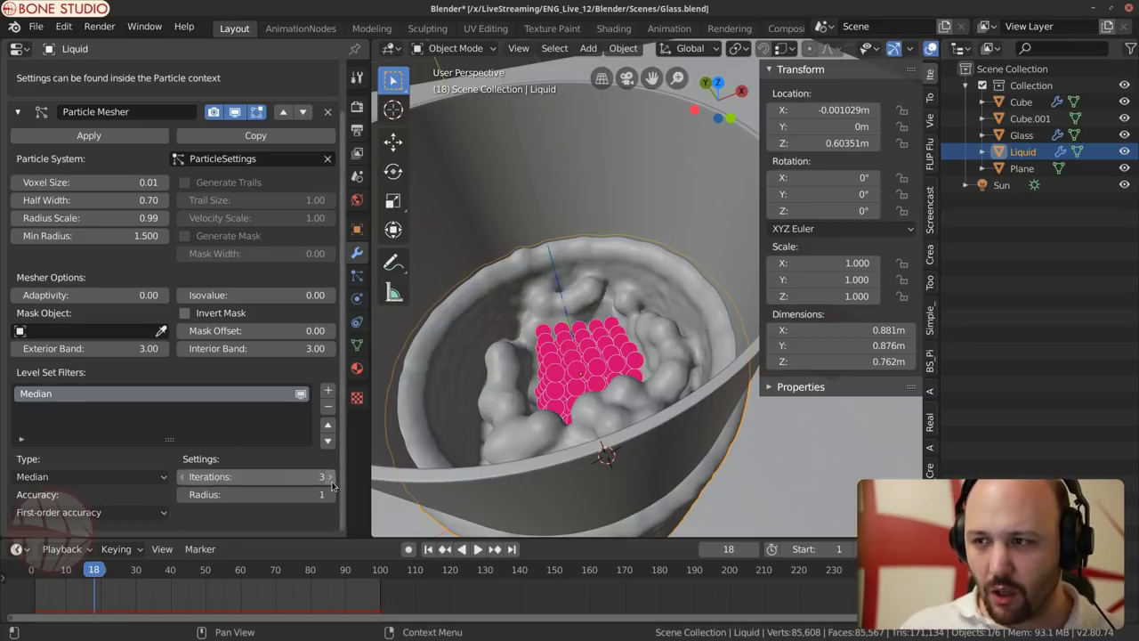
{"action": "key", "text": "Return"}
{"action": "left_click", "coordinate": [294, 492]}
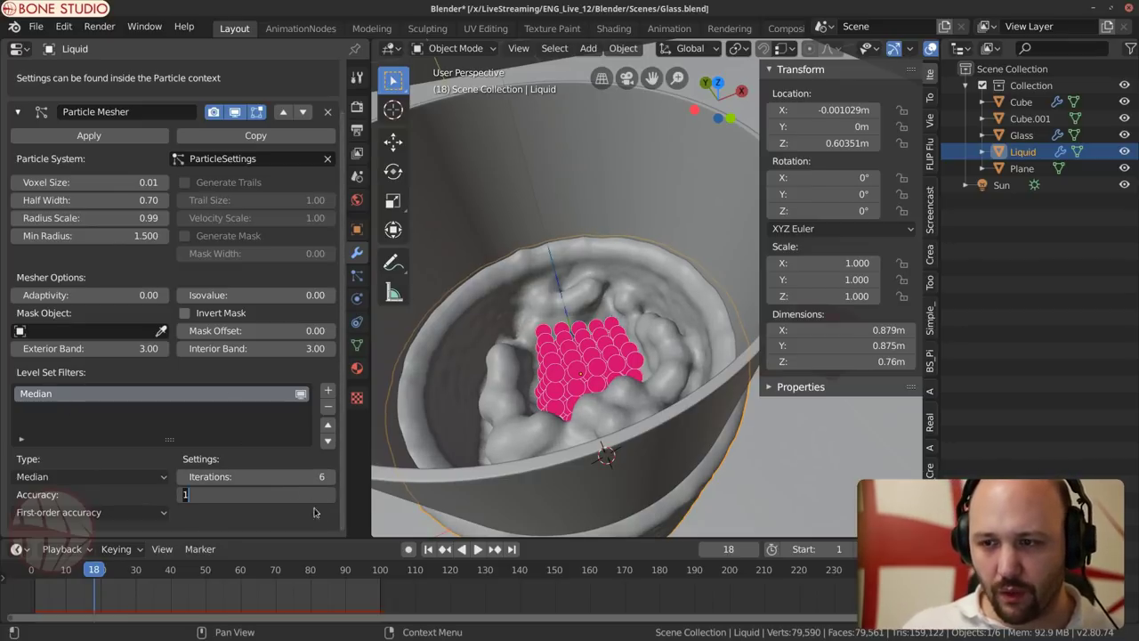
{"action": "type", "text": "4"}
{"action": "key", "text": "Return"}
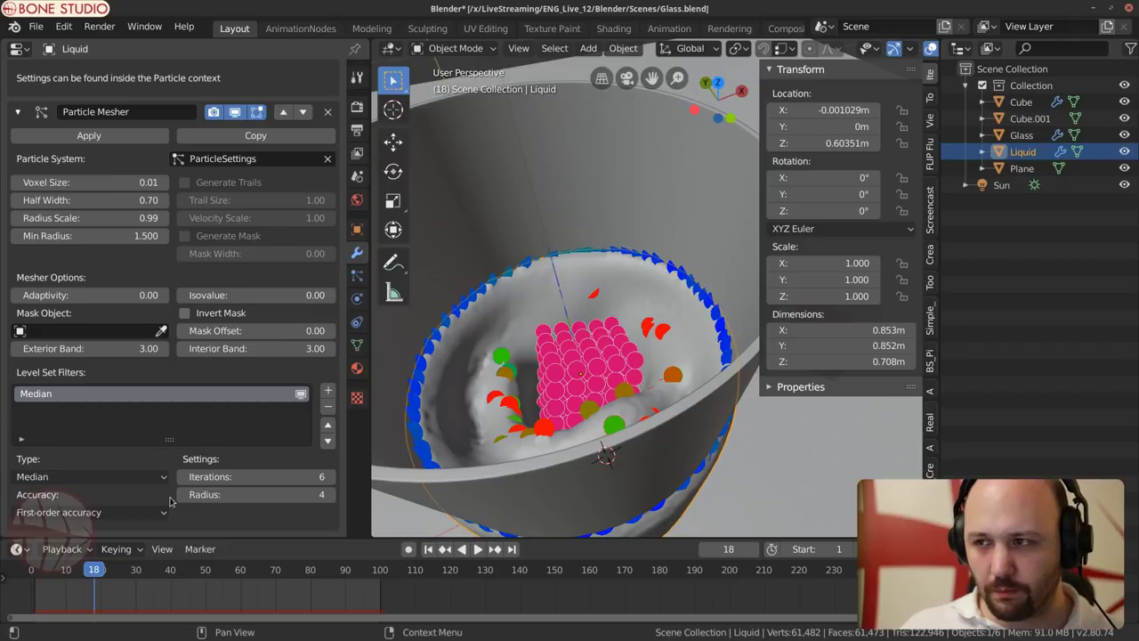
{"action": "left_click", "coordinate": [183, 495]}
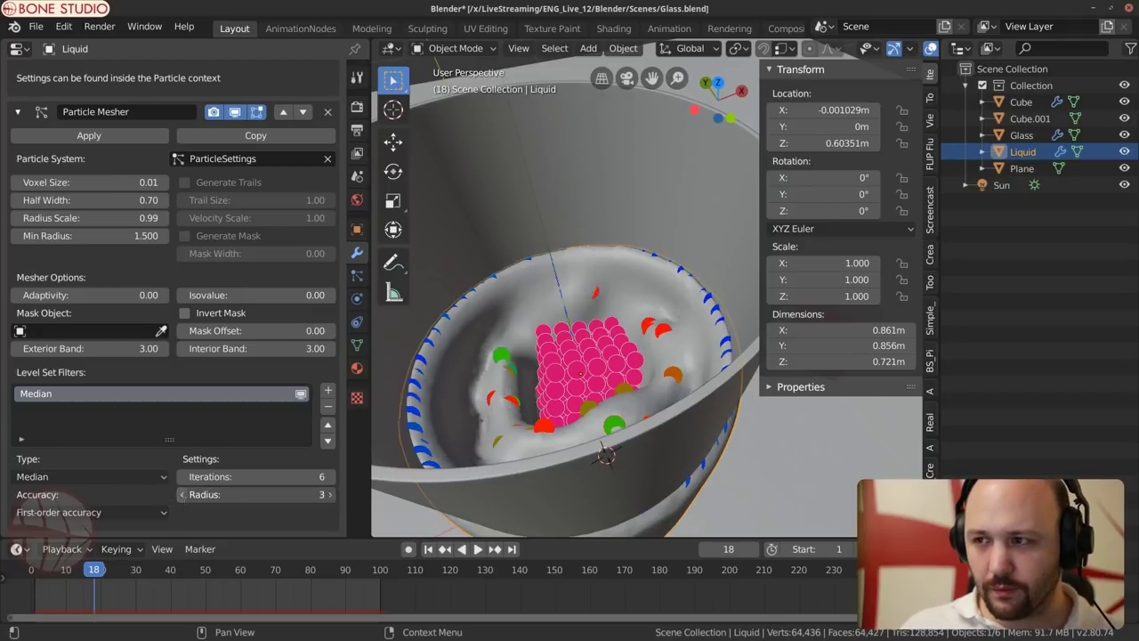
{"action": "left_click", "coordinate": [182, 494]}
Step: Set the Particle Mesher Radius Scale to 0.95
{"action": "middle_click_drag", "start_coordinate": [623, 374], "coordinate": [614, 320]}
{"action": "left_click", "coordinate": [130, 218]}
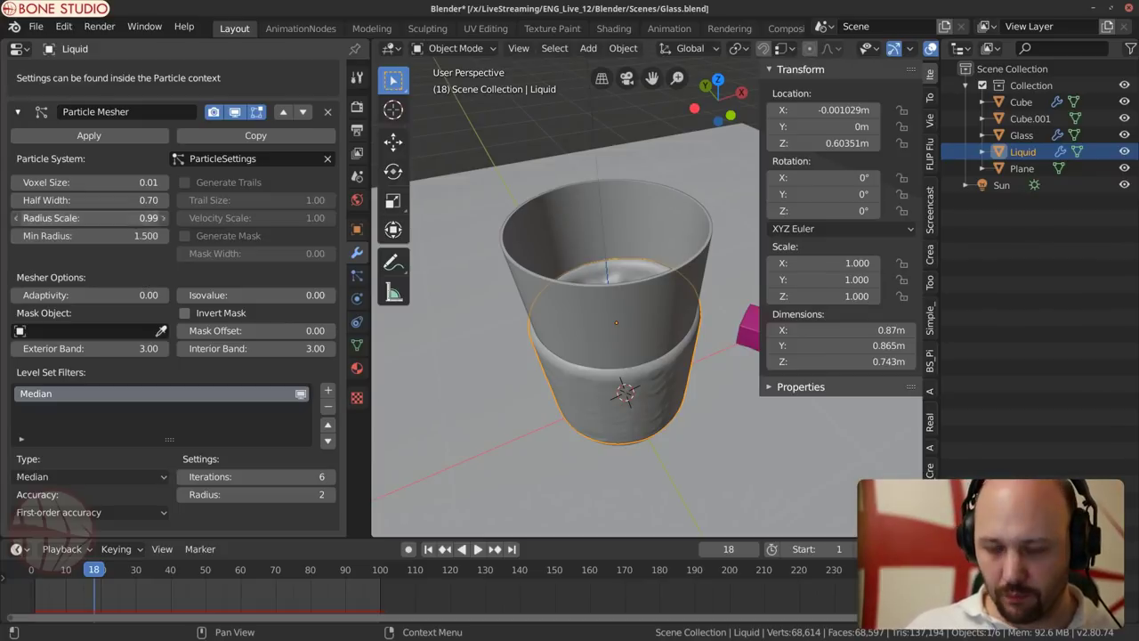
{"action": "key", "text": "BackSpace"}
{"action": "type", "text": "0.7"}
{"action": "key", "text": "Return"}
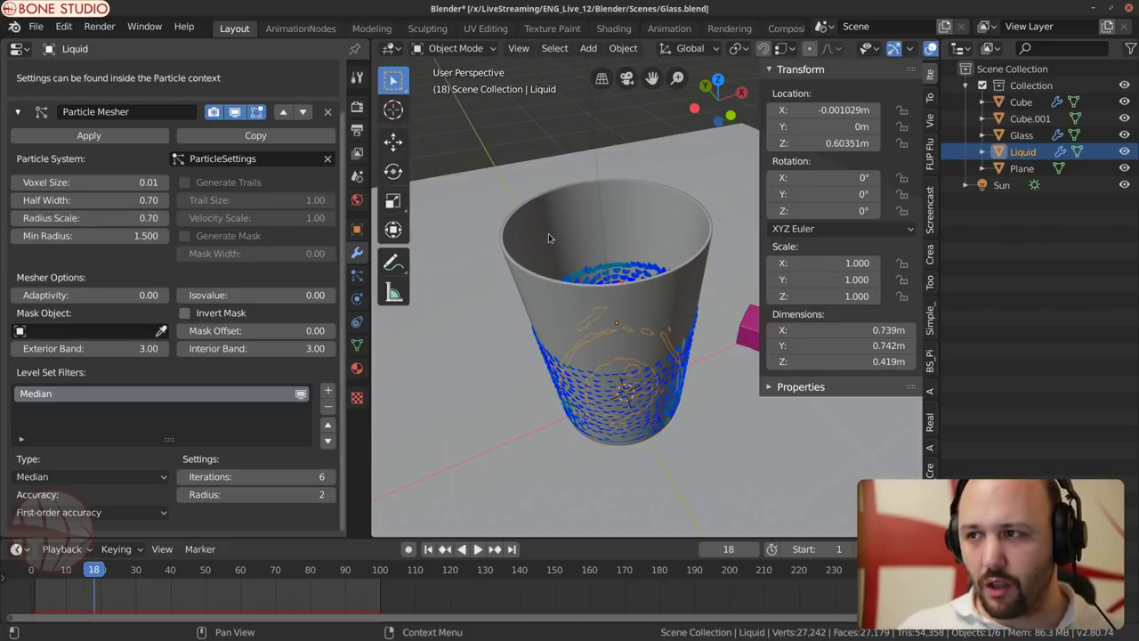
{"action": "middle_click_drag", "start_coordinate": [548, 233], "coordinate": [591, 307]}
{"action": "scroll", "coordinate": [592, 307], "scroll_direction": "up", "scroll_amount": 5}
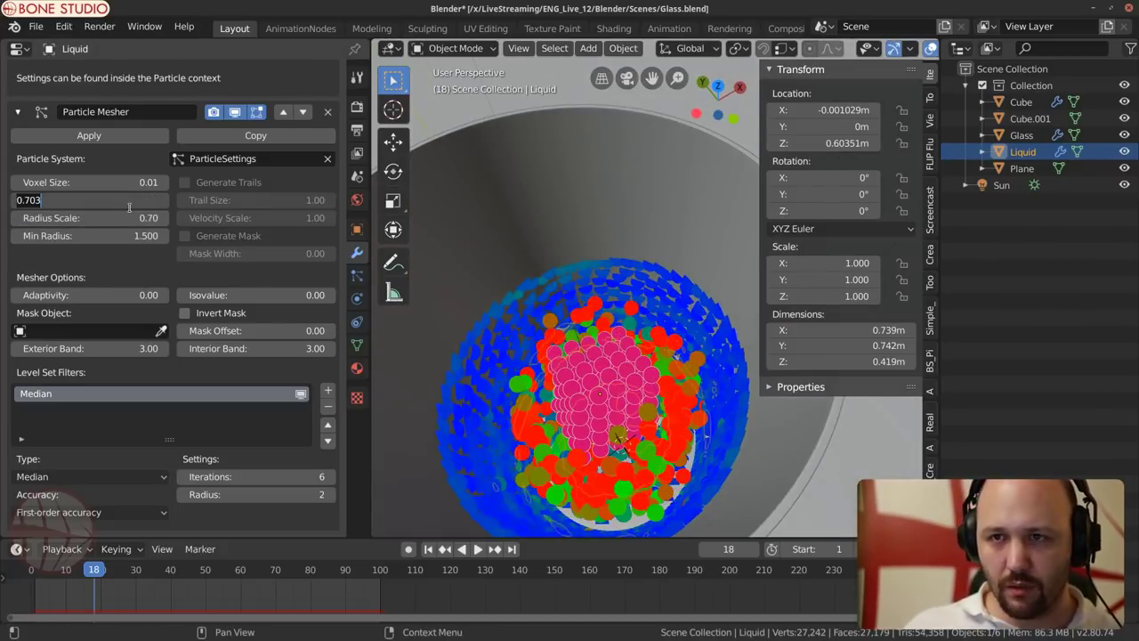
{"action": "left_click", "coordinate": [138, 217]}
{"action": "type", "text": ".95"}
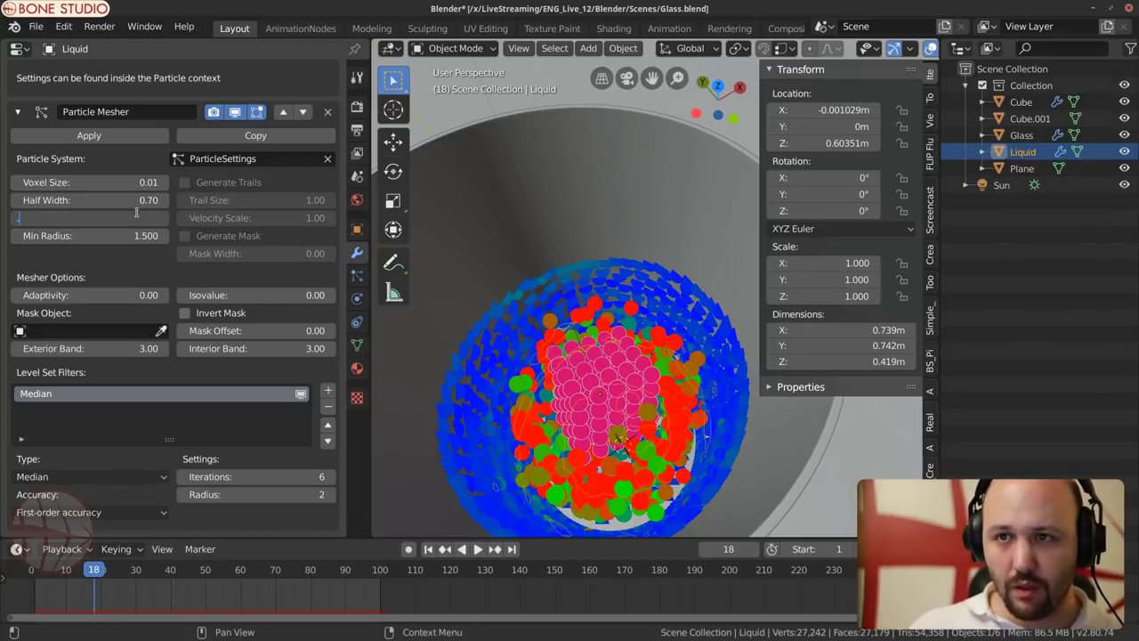
{"action": "key", "text": "Return"}
Step: Hide the Glass to expose the cup-shaped liquid mesh
{"action": "middle_click_drag", "start_coordinate": [590, 400], "coordinate": [602, 310]}
{"action": "scroll", "coordinate": [588, 250], "scroll_direction": "down", "scroll_amount": 2}
{"action": "left_click", "coordinate": [1124, 134]}
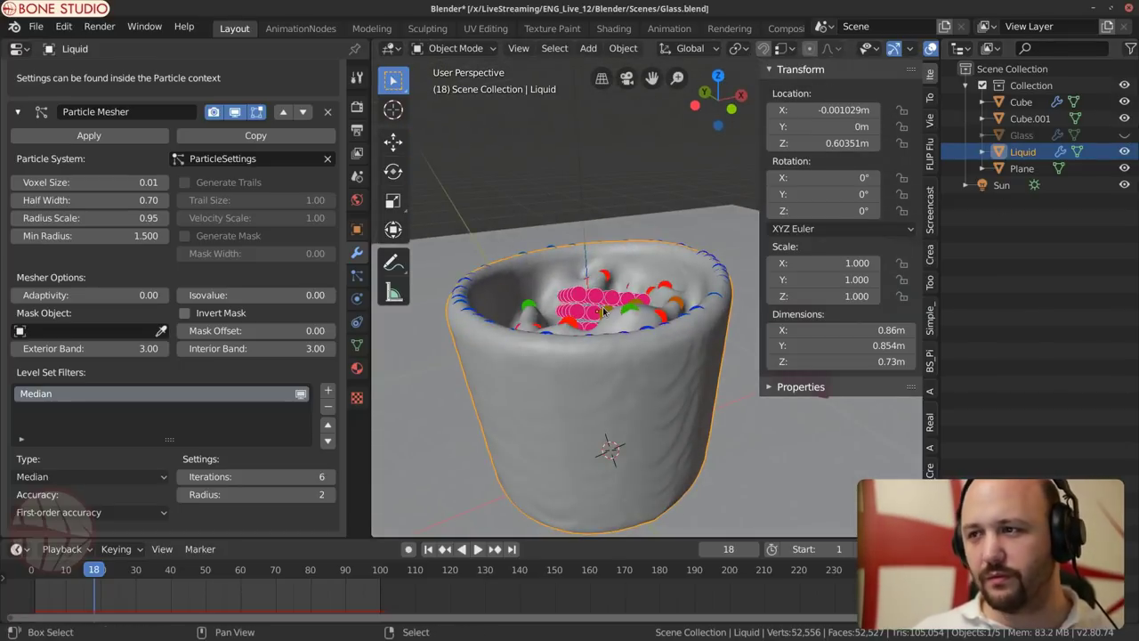
Step: Replay the meshed liquid simulation from frame 1
{"action": "key", "text": "shift+Left"}
{"action": "scroll", "coordinate": [587, 280], "scroll_direction": "down", "scroll_amount": 3}
{"action": "key", "text": "space"}
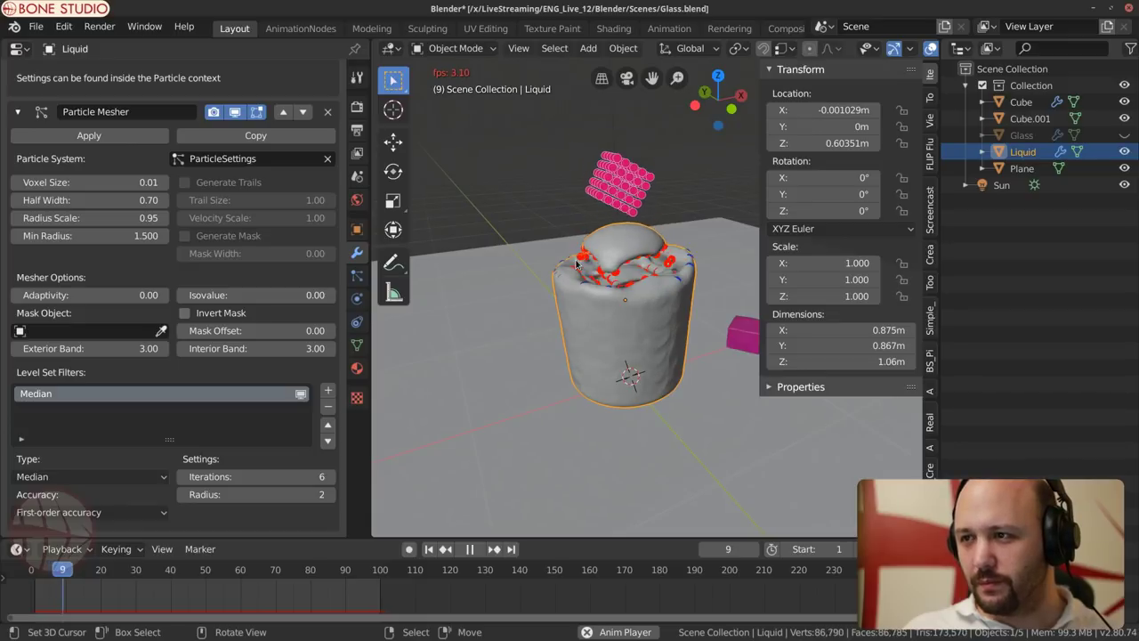
{"action": "scroll", "coordinate": [587, 285], "scroll_direction": "up", "scroll_amount": 3}
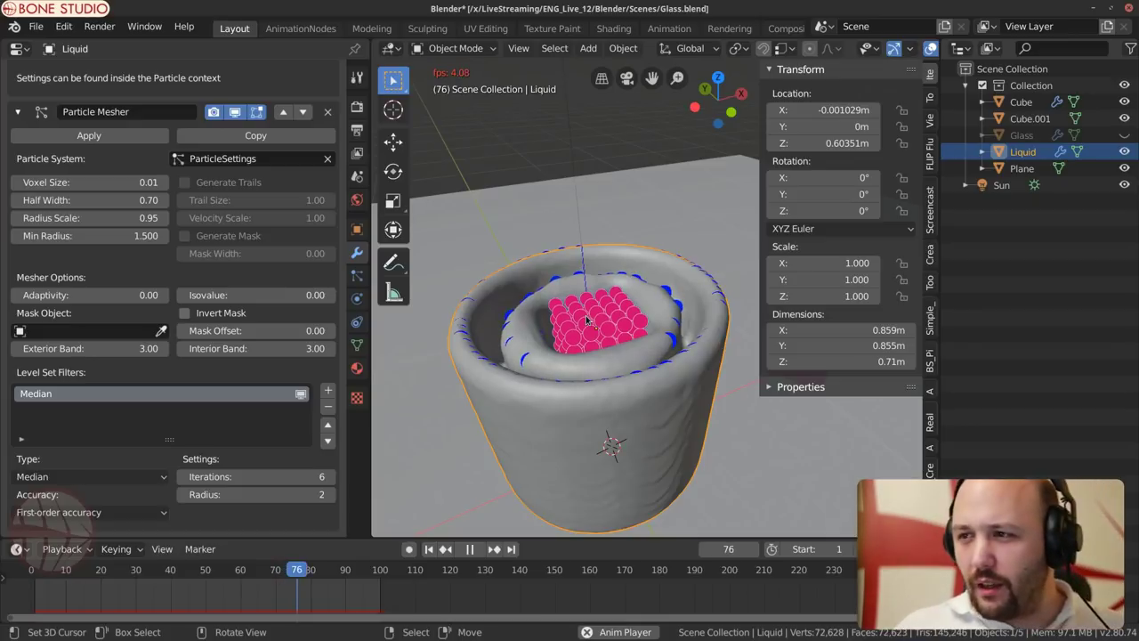
Step: Stop playback and select the pink particle emitter cube to show its modifiers
{"action": "key", "text": "Escape"}
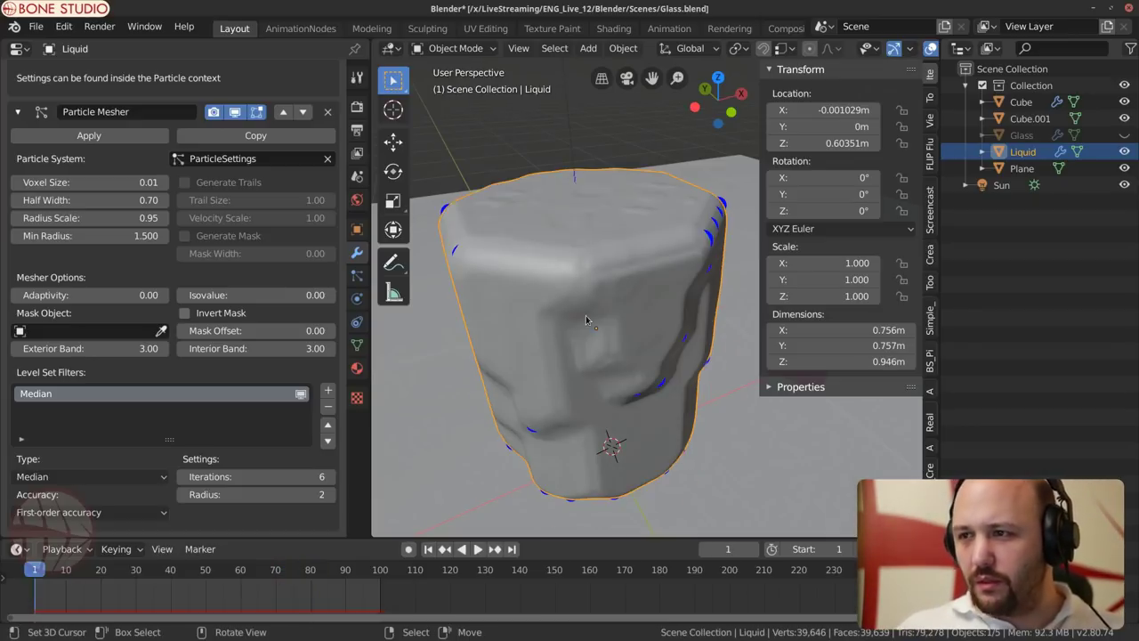
{"action": "scroll", "coordinate": [630, 220], "scroll_direction": "down", "scroll_amount": 5}
{"action": "left_click", "coordinate": [612, 159]}
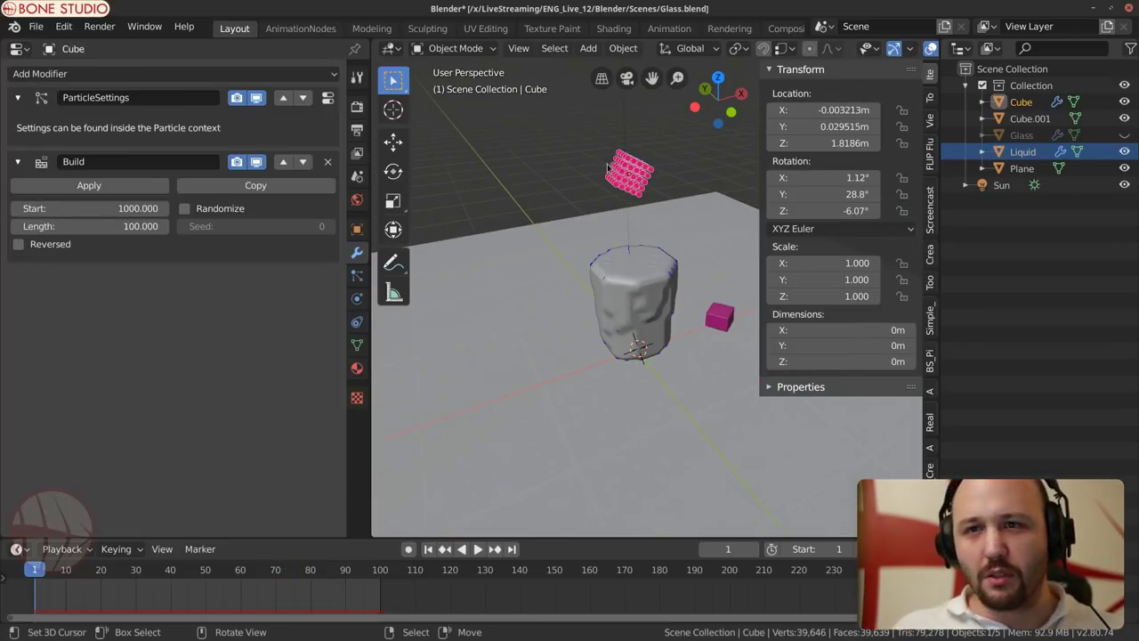
Step: Delete the cube's Build modifier and replay the particle emission from frame 1
{"action": "left_click", "coordinate": [327, 161]}
{"action": "scroll", "coordinate": [620, 281], "scroll_direction": "up", "scroll_amount": 4}
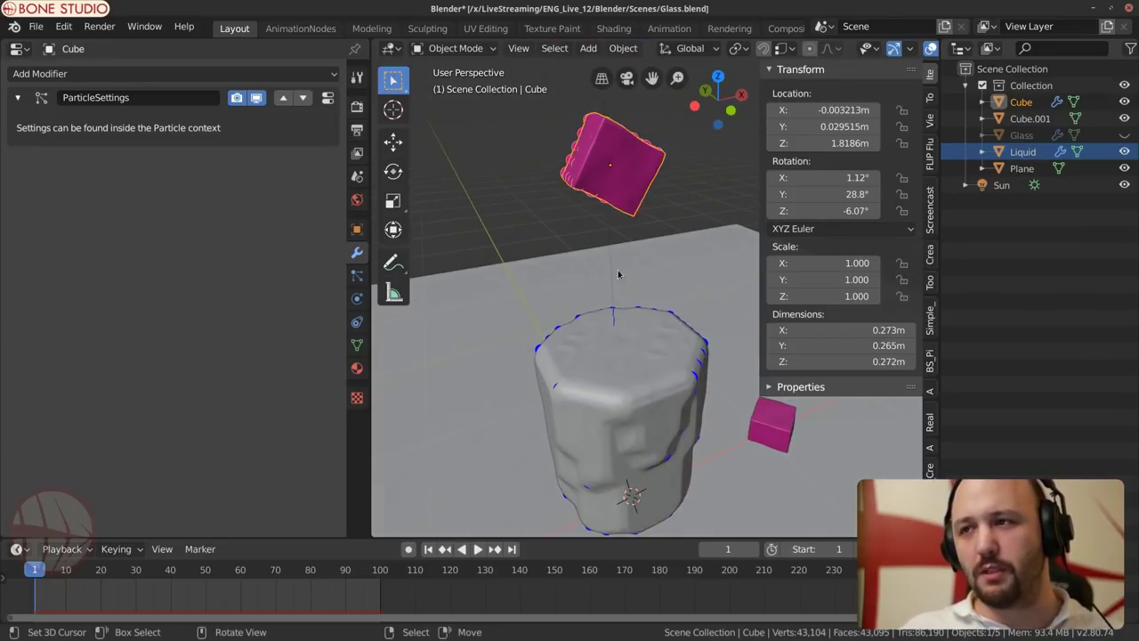
{"action": "key", "text": "space"}
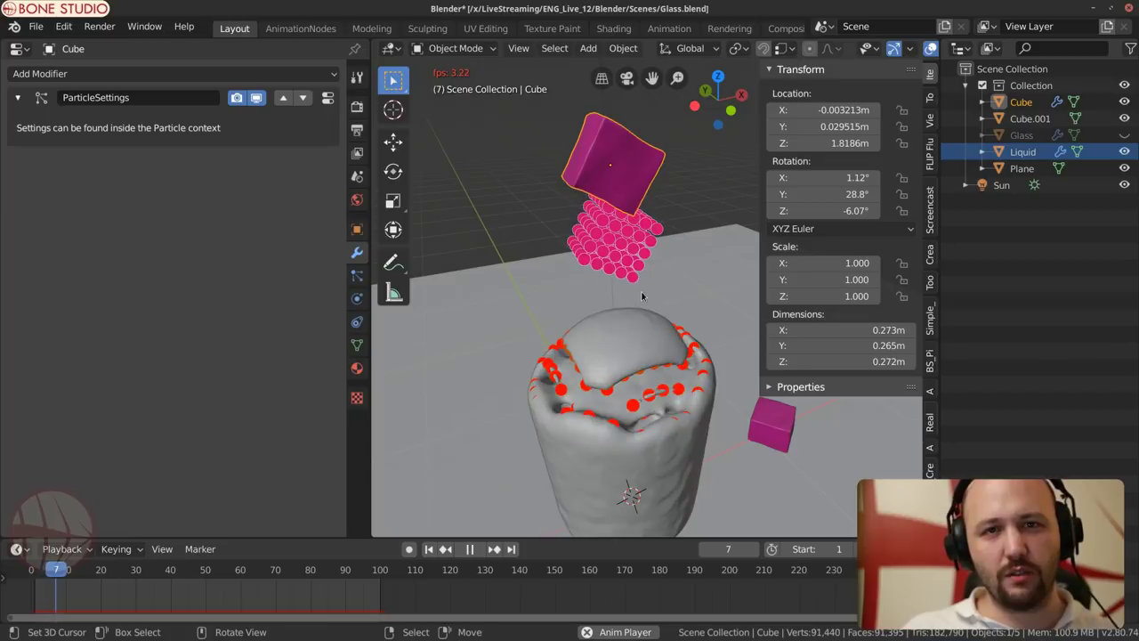
{"action": "key", "text": "space"}
{"action": "key", "text": "shift+Left"}
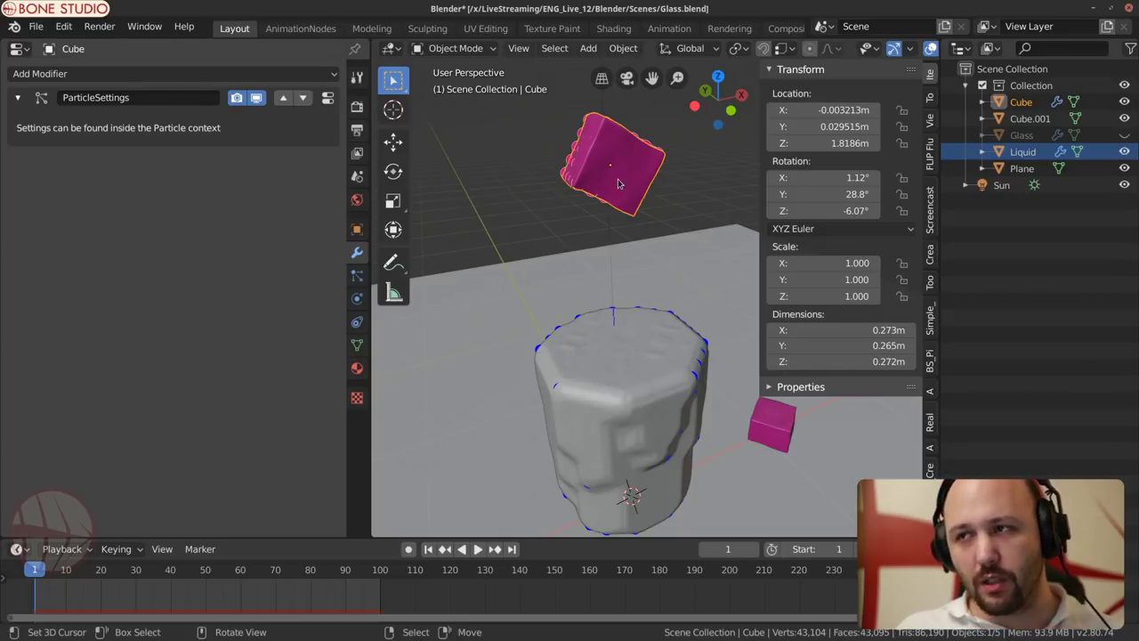
{"action": "scroll", "coordinate": [645, 345], "scroll_direction": "down", "scroll_amount": 2}
{"action": "middle_click_drag", "start_coordinate": [645, 345], "coordinate": [697, 378]}
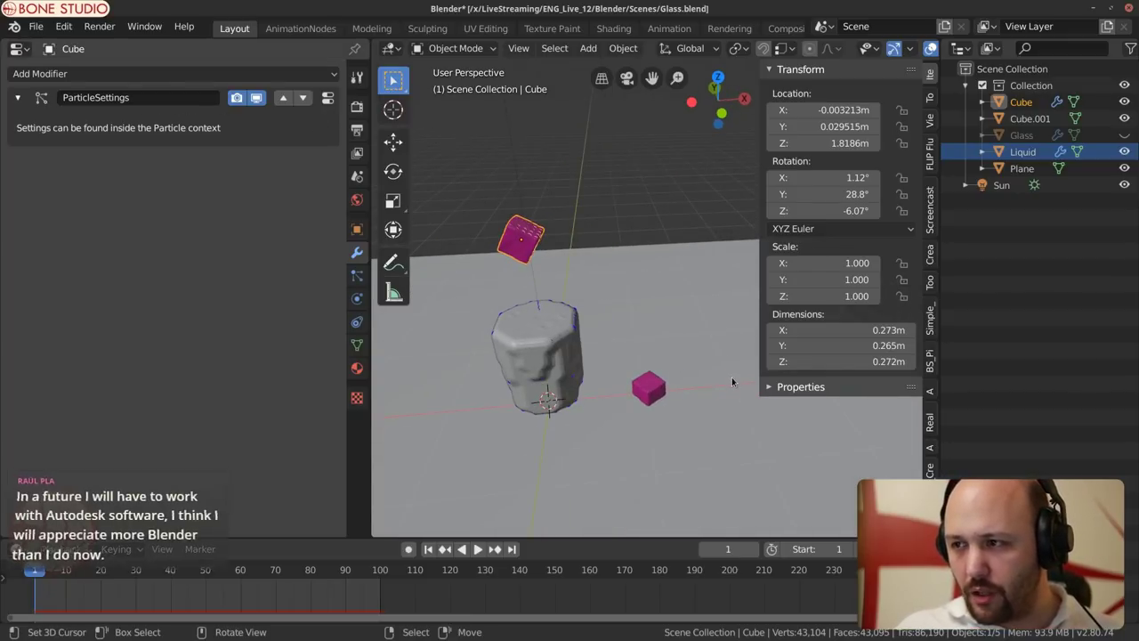
Step: Add an Ico Sphere mesh to the scene beside the glass
{"action": "key", "text": "shift+a"}
{"action": "mouse_move", "coordinate": [730, 306]}
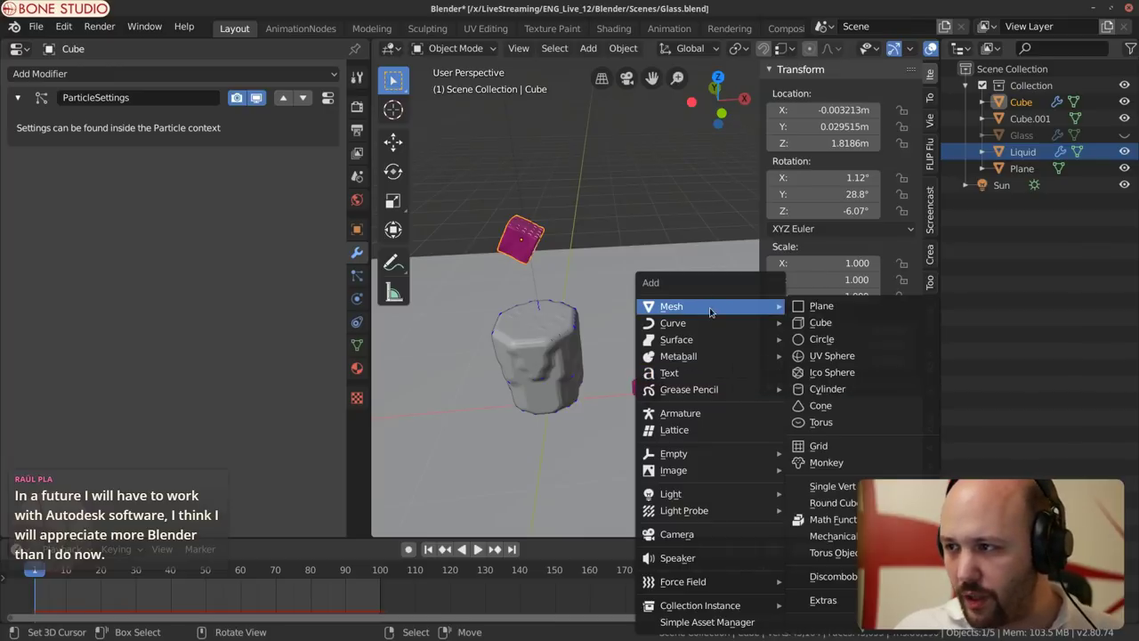
{"action": "left_click", "coordinate": [857, 375]}
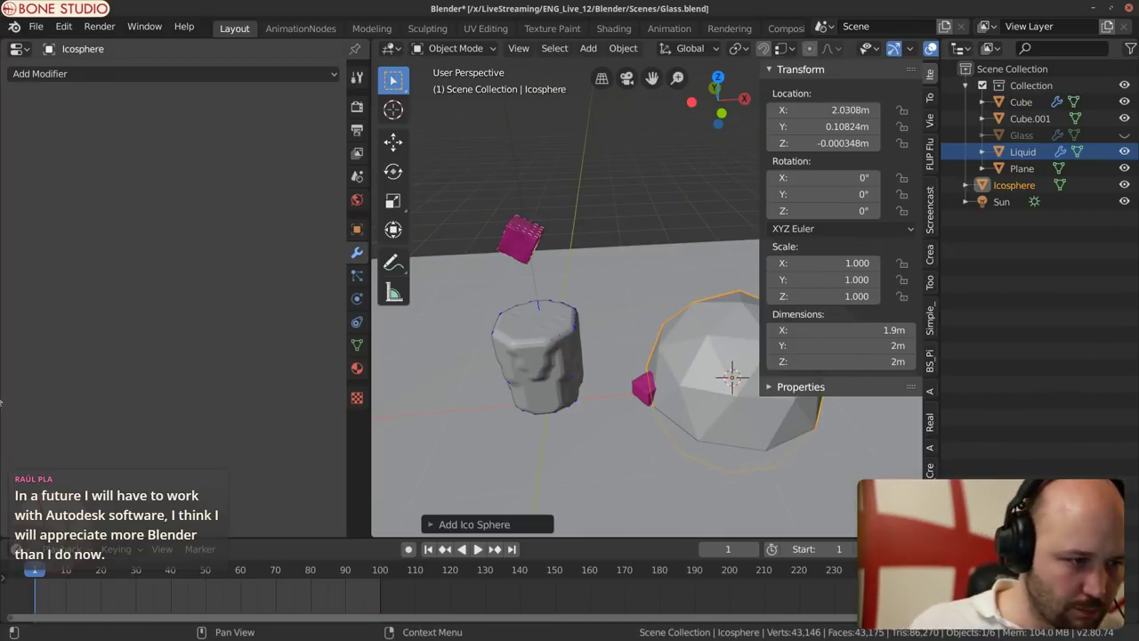
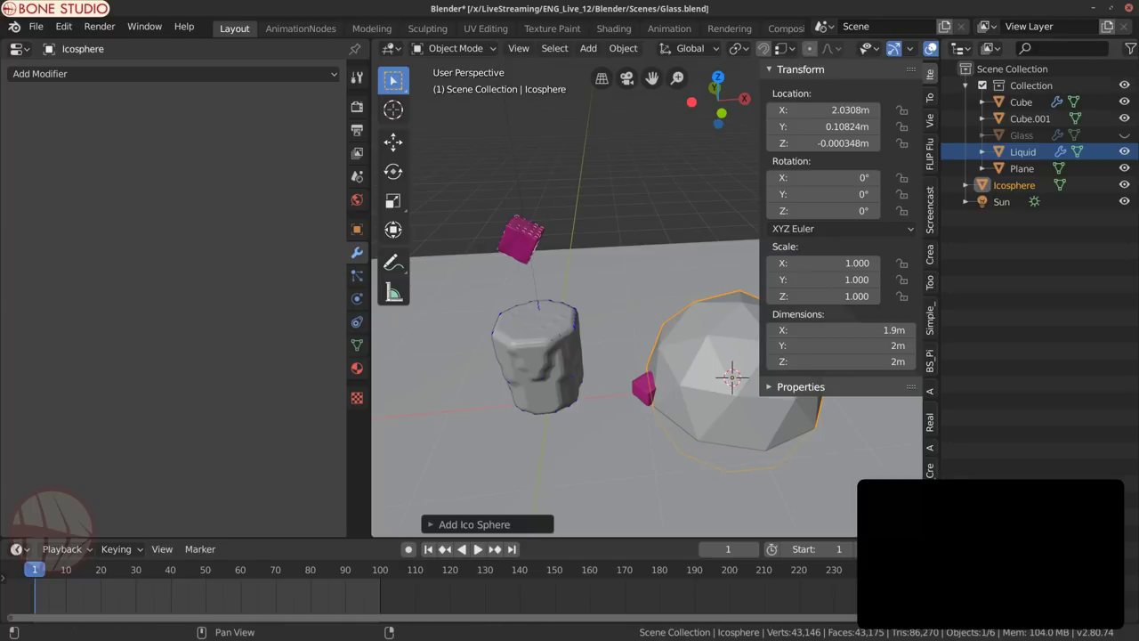
Step: Select the Icosphere that sits beside the glass
{"action": "middle_click_drag", "start_coordinate": [492, 383], "coordinate": [618, 368], "text": "shift"}
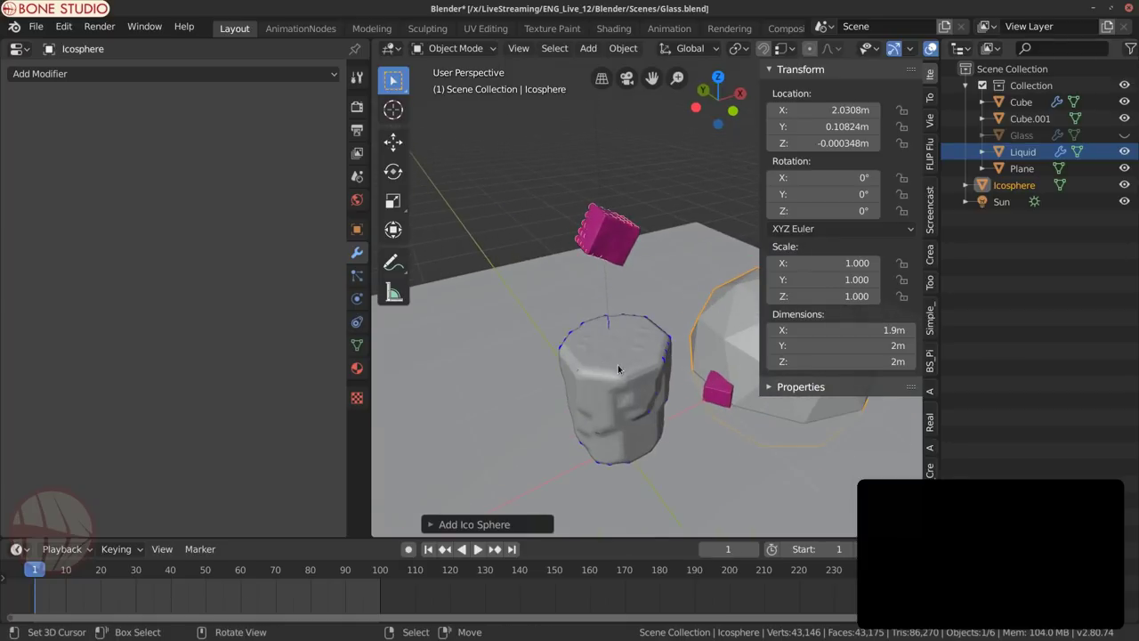
{"action": "scroll", "coordinate": [618, 368], "scroll_direction": "up", "scroll_amount": 2}
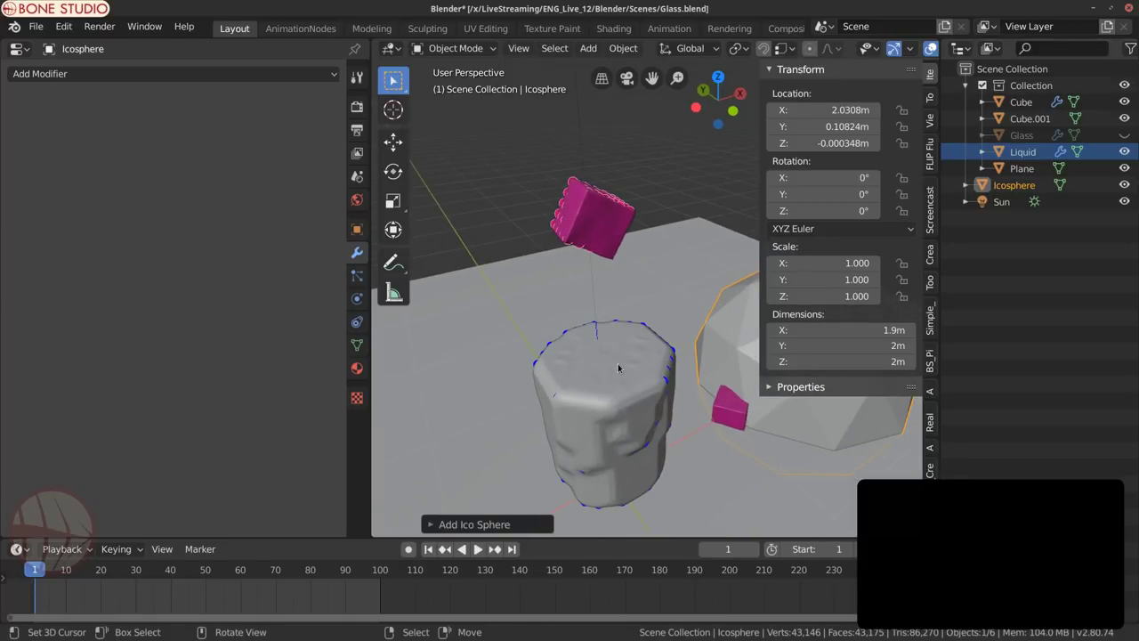
{"action": "middle_click_drag", "start_coordinate": [618, 363], "coordinate": [619, 363]}
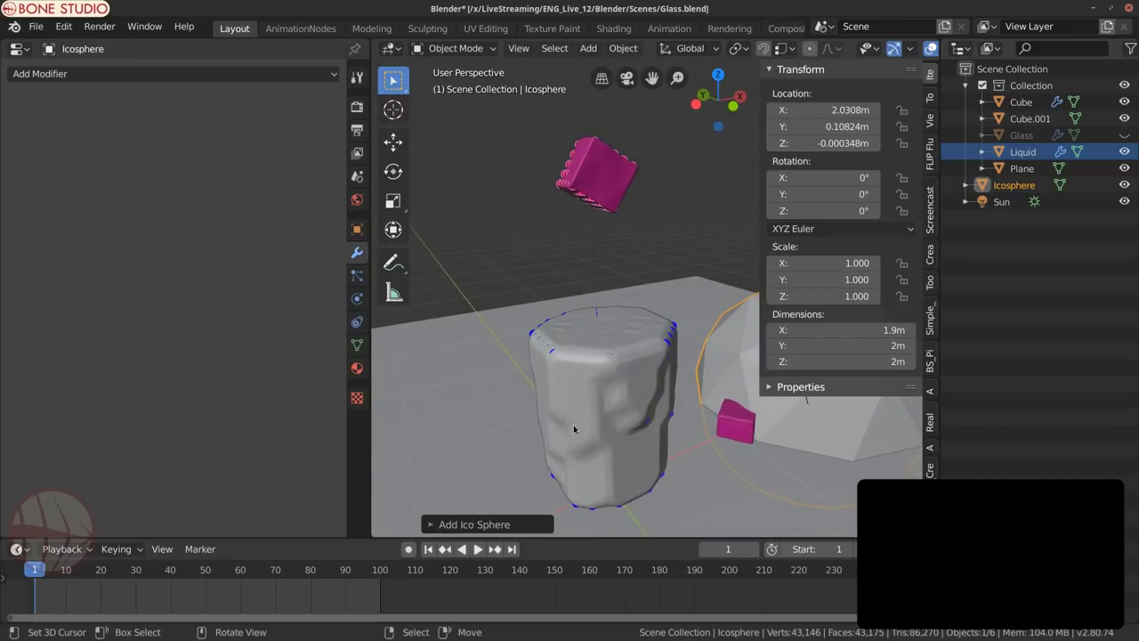
{"action": "scroll", "coordinate": [573, 428], "scroll_direction": "up", "scroll_amount": 2}
{"action": "left_click", "coordinate": [586, 160]}
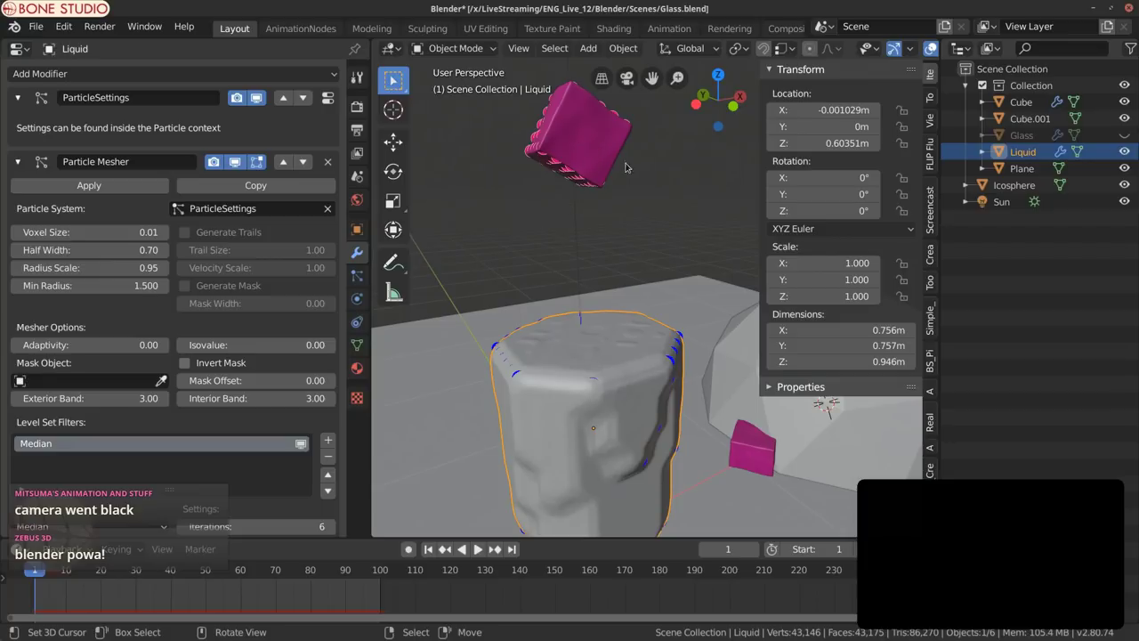
{"action": "scroll", "coordinate": [695, 383], "scroll_direction": "down", "scroll_amount": 3}
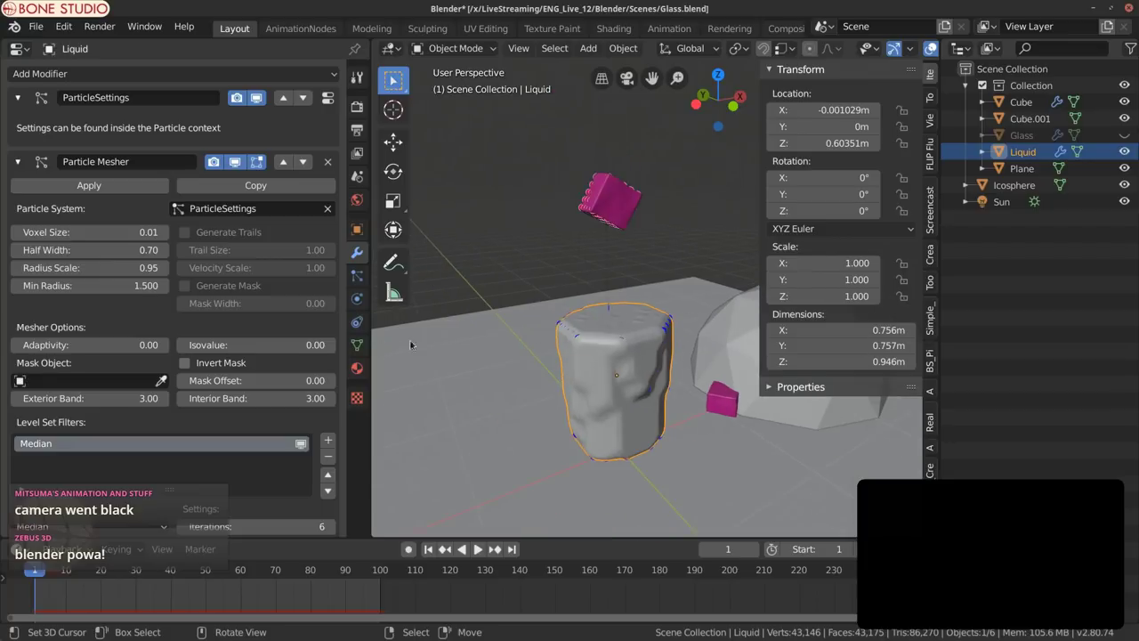
{"action": "left_click", "coordinate": [725, 352]}
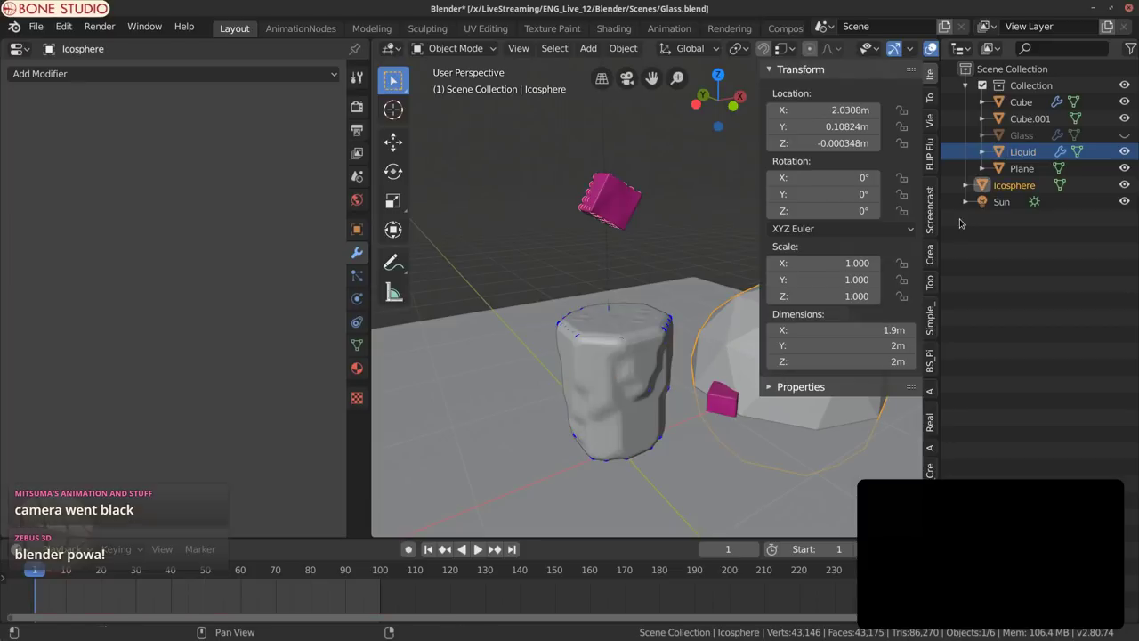
{"action": "left_click", "coordinate": [1021, 168]}
{"action": "left_click", "coordinate": [1014, 185]}
{"action": "scroll", "coordinate": [525, 393], "scroll_direction": "down", "scroll_amount": 2}
{"action": "middle_click_drag", "start_coordinate": [525, 392], "coordinate": [575, 353]}
Step: Move the Icosphere right to about X 5.11 m, then select the magenta cube
{"action": "key", "text": "g"}
{"action": "left_click", "coordinate": [712, 320]}
{"action": "middle_click_drag", "start_coordinate": [712, 320], "coordinate": [638, 286]}
{"action": "scroll", "coordinate": [637, 287], "scroll_direction": "up", "scroll_amount": 3}
{"action": "left_click", "coordinate": [640, 232]}
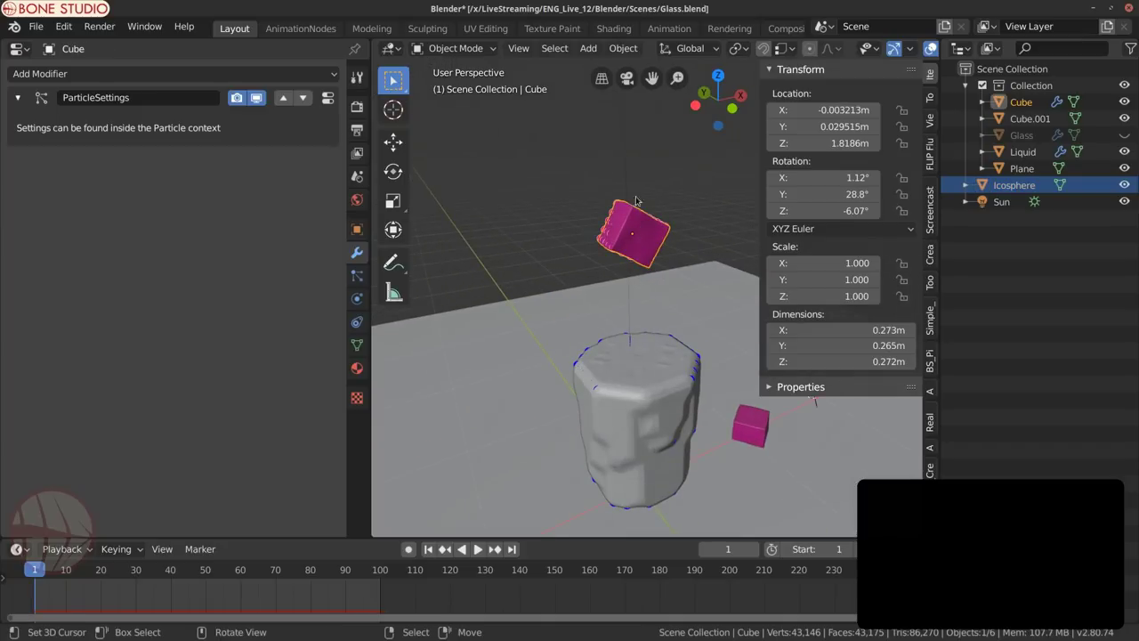
Step: Review the cube's instancing, modifier and particle settings
{"action": "scroll", "coordinate": [584, 356], "scroll_direction": "down", "scroll_amount": 5}
{"action": "scroll", "coordinate": [584, 357], "scroll_direction": "down", "scroll_amount": 2, "text": "ctrl"}
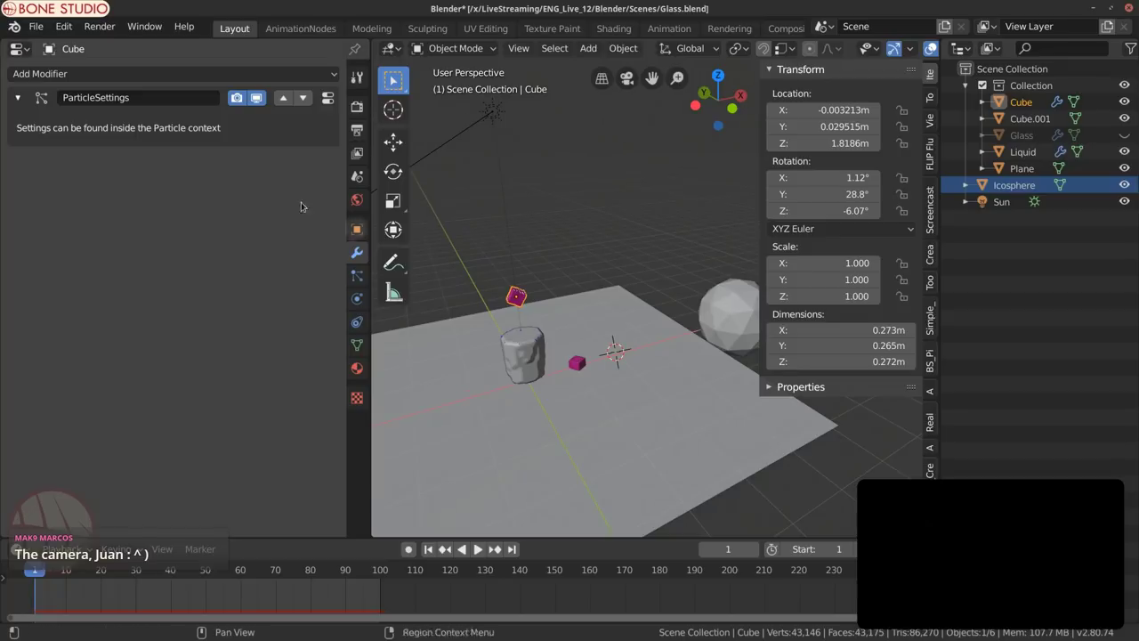
{"action": "left_click", "coordinate": [357, 228]}
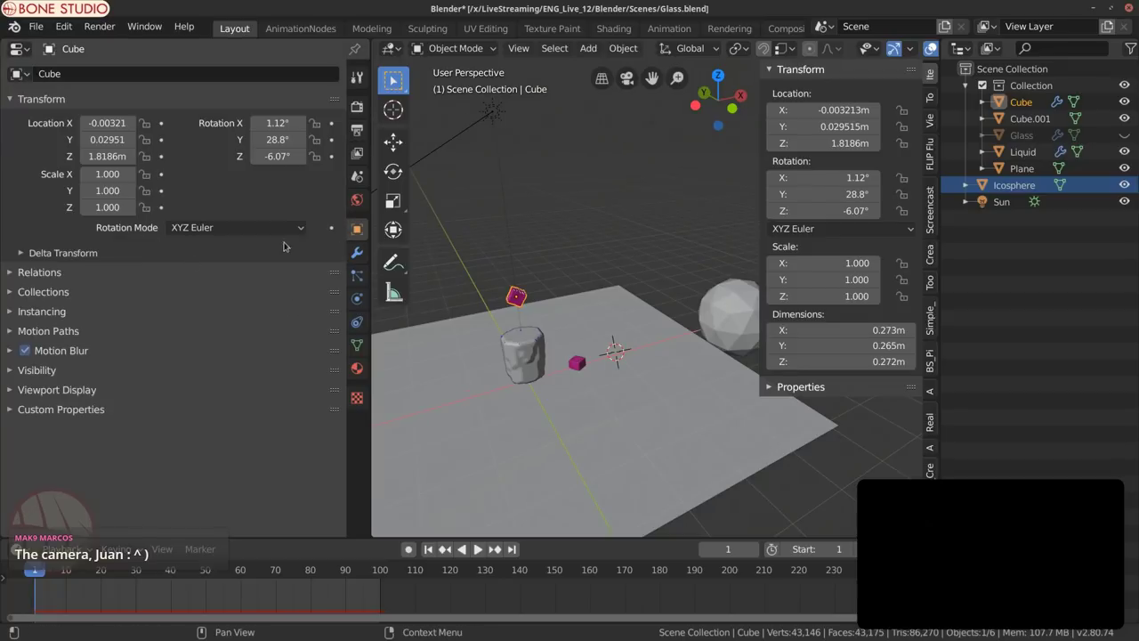
{"action": "left_click", "coordinate": [69, 310]}
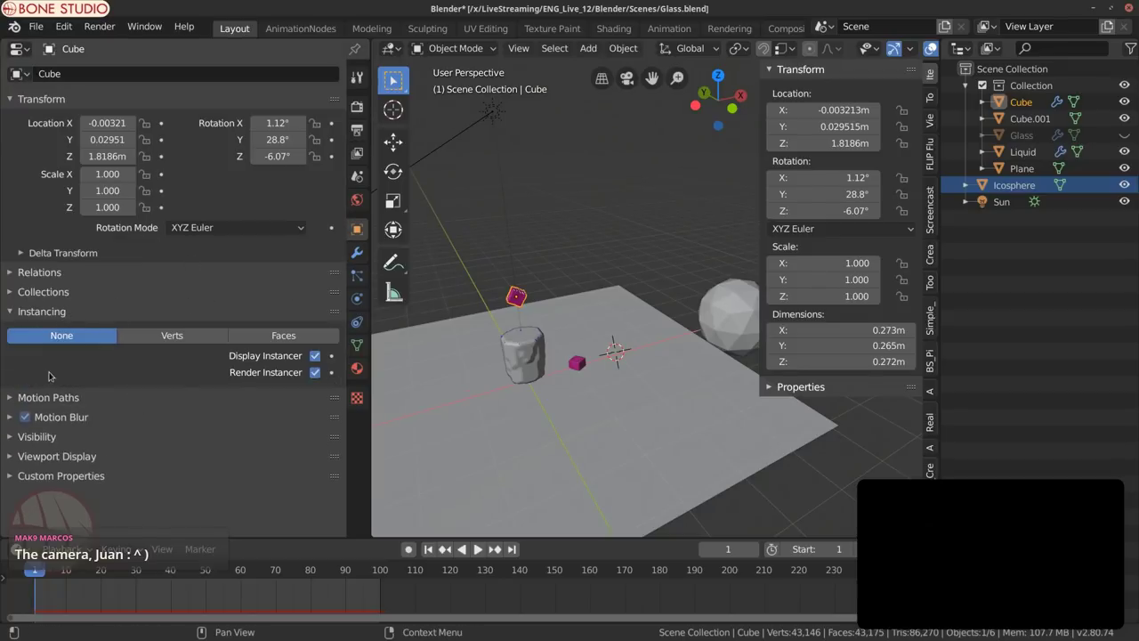
{"action": "left_click", "coordinate": [70, 313]}
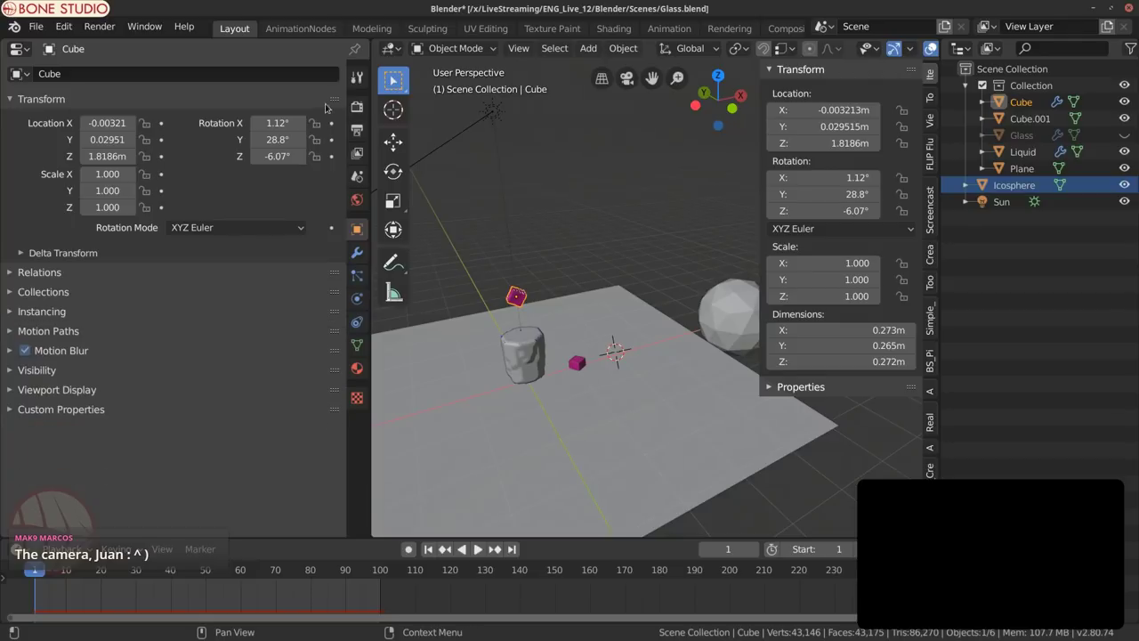
{"action": "left_click", "coordinate": [356, 252]}
{"action": "left_click", "coordinate": [357, 275]}
{"action": "left_click", "coordinate": [357, 253]}
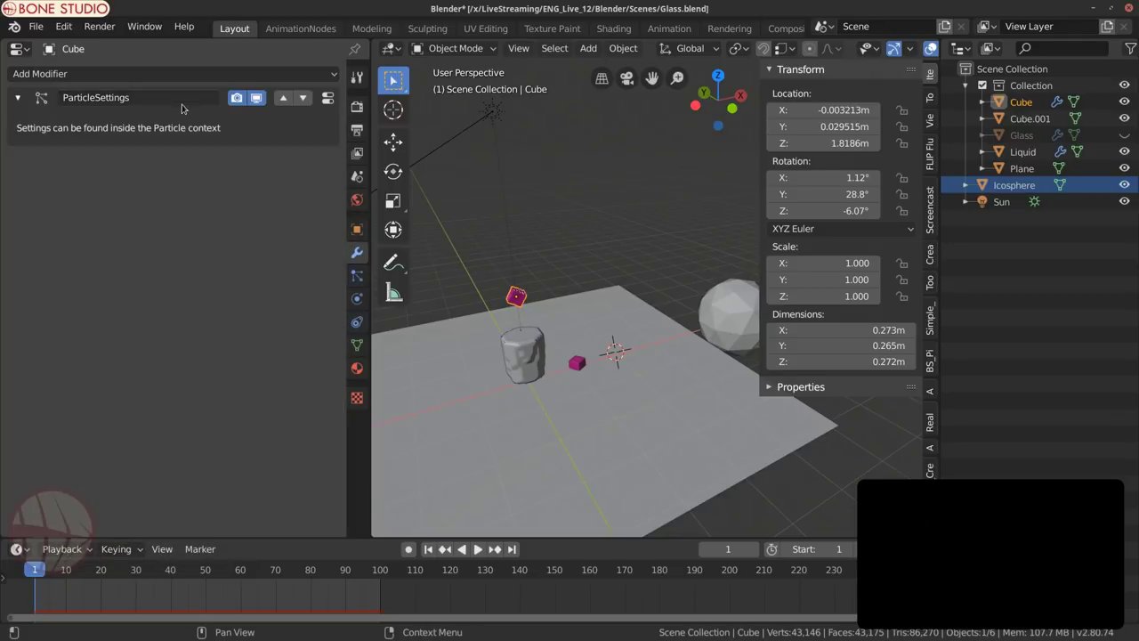
Step: Add a Particle Instance modifier to the cube using the Icosphere and test its stack order
{"action": "left_click", "coordinate": [192, 75]}
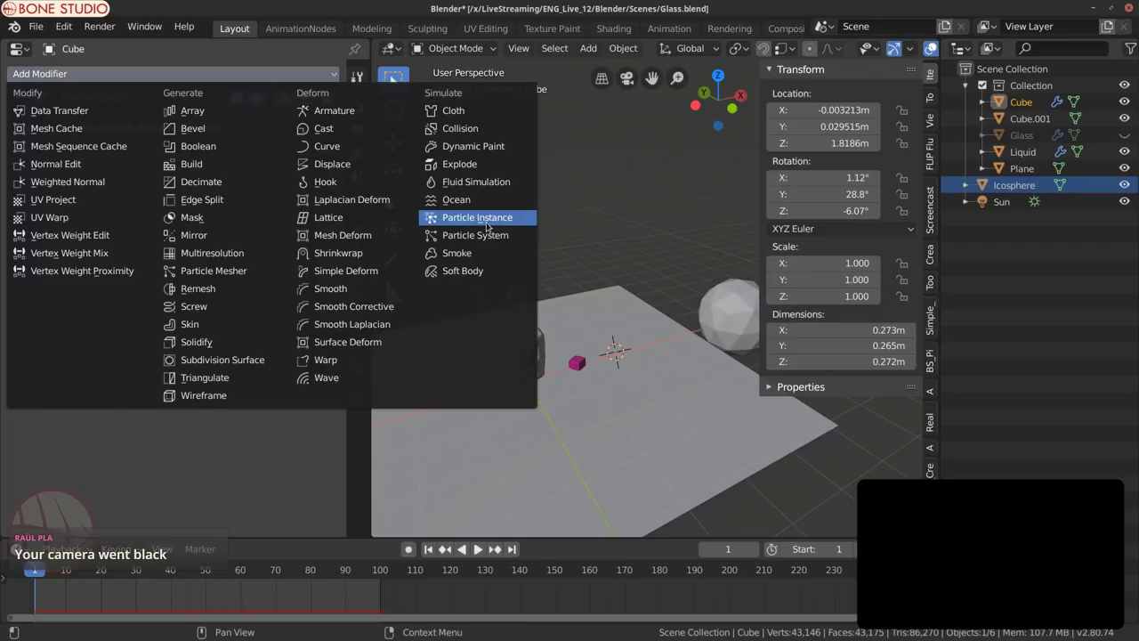
{"action": "left_click", "coordinate": [479, 217]}
{"action": "left_click", "coordinate": [328, 208]}
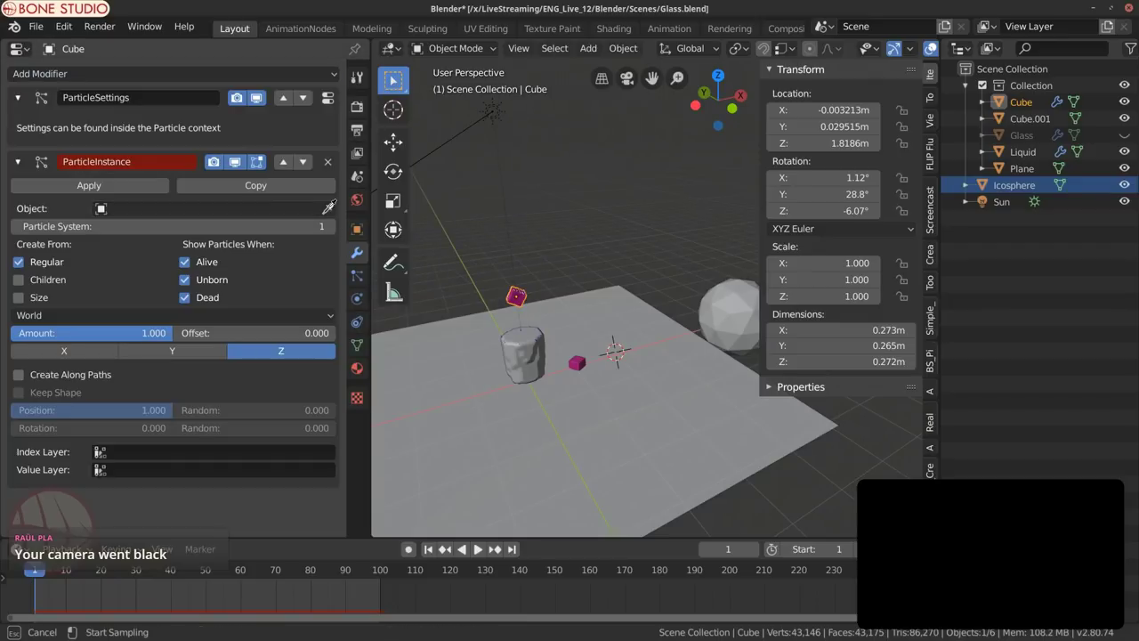
{"action": "left_click", "coordinate": [728, 307]}
{"action": "scroll", "coordinate": [513, 338], "scroll_direction": "up", "scroll_amount": 4}
{"action": "scroll", "coordinate": [513, 337], "scroll_direction": "down", "scroll_amount": 4}
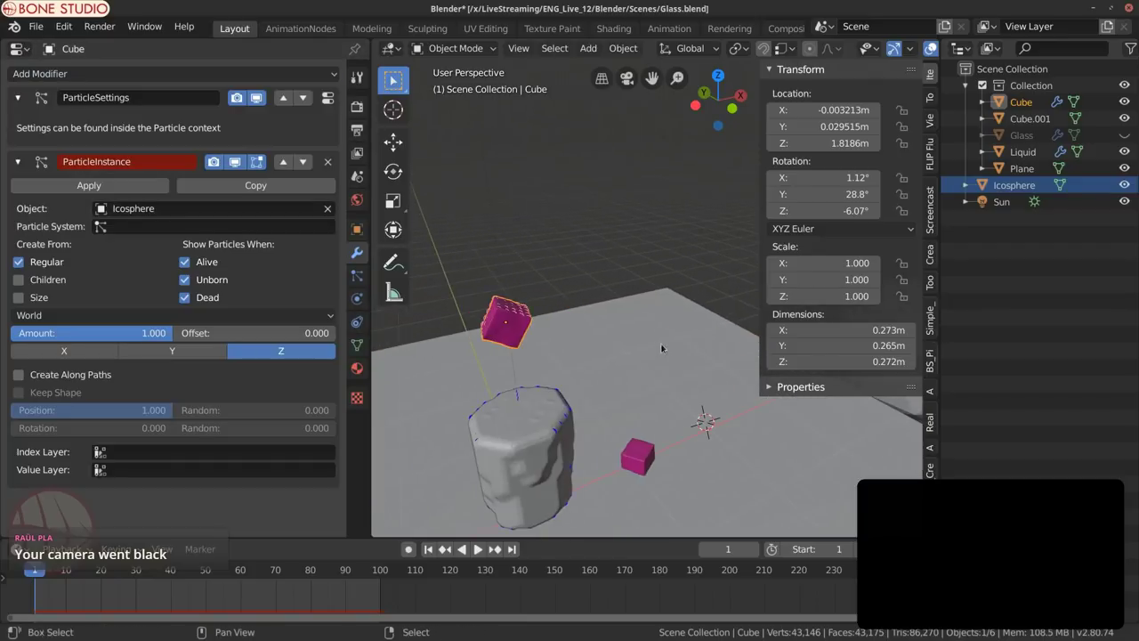
{"action": "left_click", "coordinate": [119, 228]}
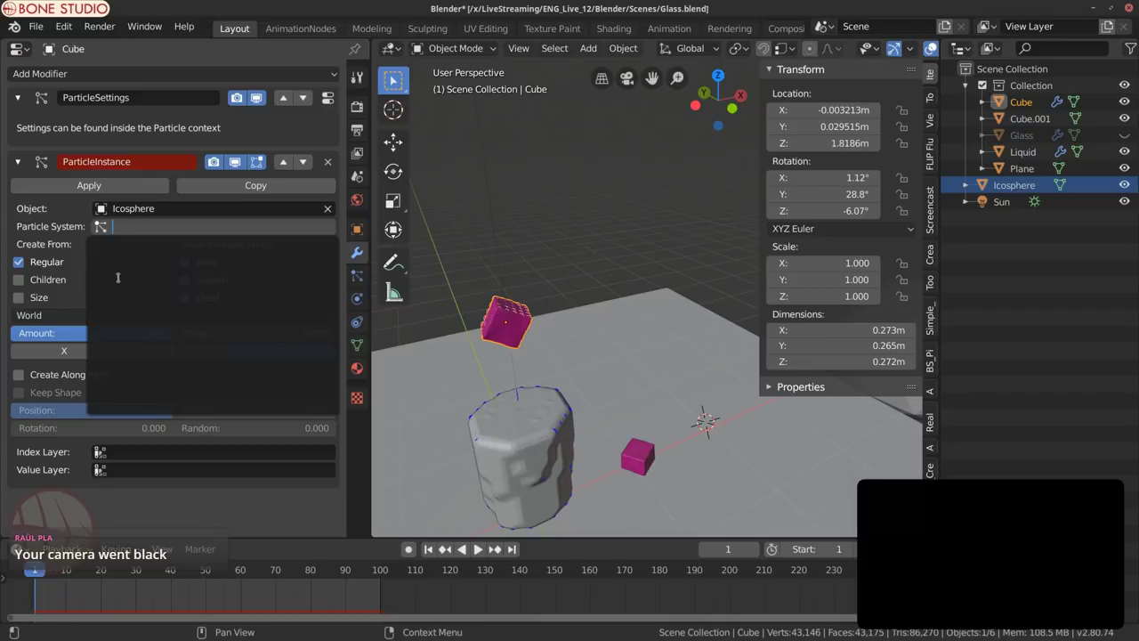
{"action": "left_click", "coordinate": [100, 225]}
{"action": "scroll", "coordinate": [495, 330], "scroll_direction": "up", "scroll_amount": 3}
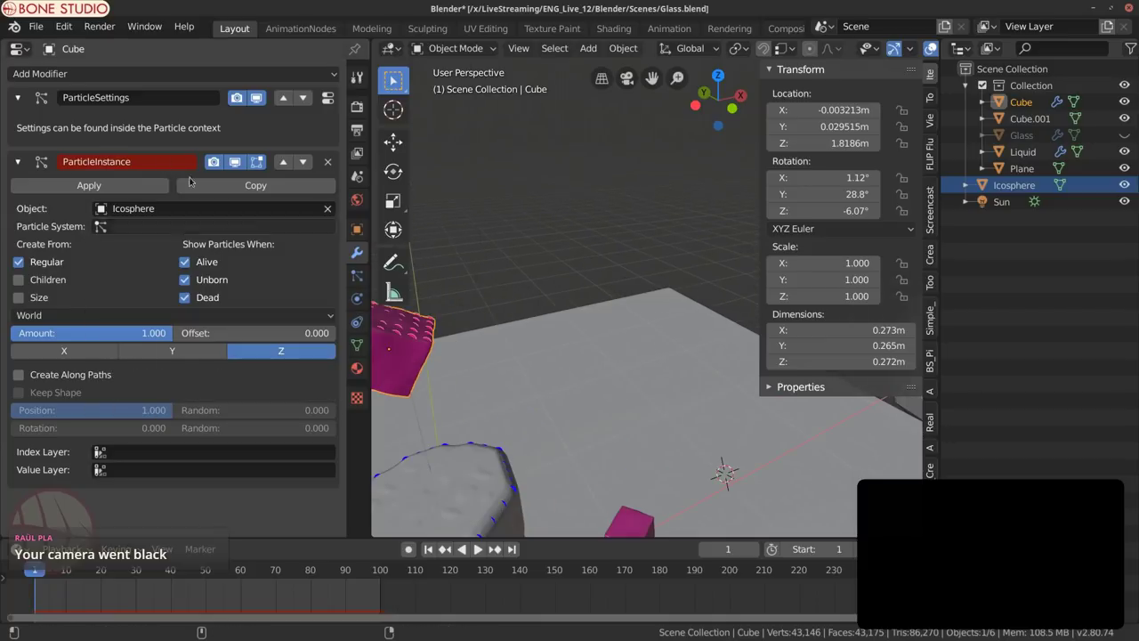
{"action": "left_click", "coordinate": [283, 161]}
{"action": "left_click", "coordinate": [100, 163]}
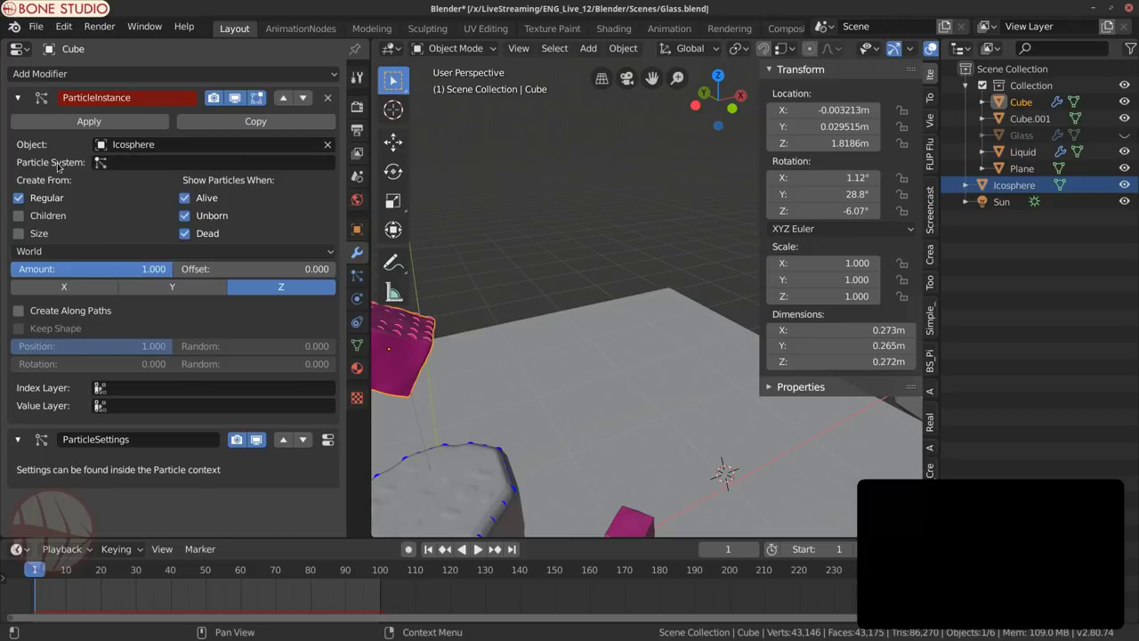
{"action": "left_click", "coordinate": [303, 97]}
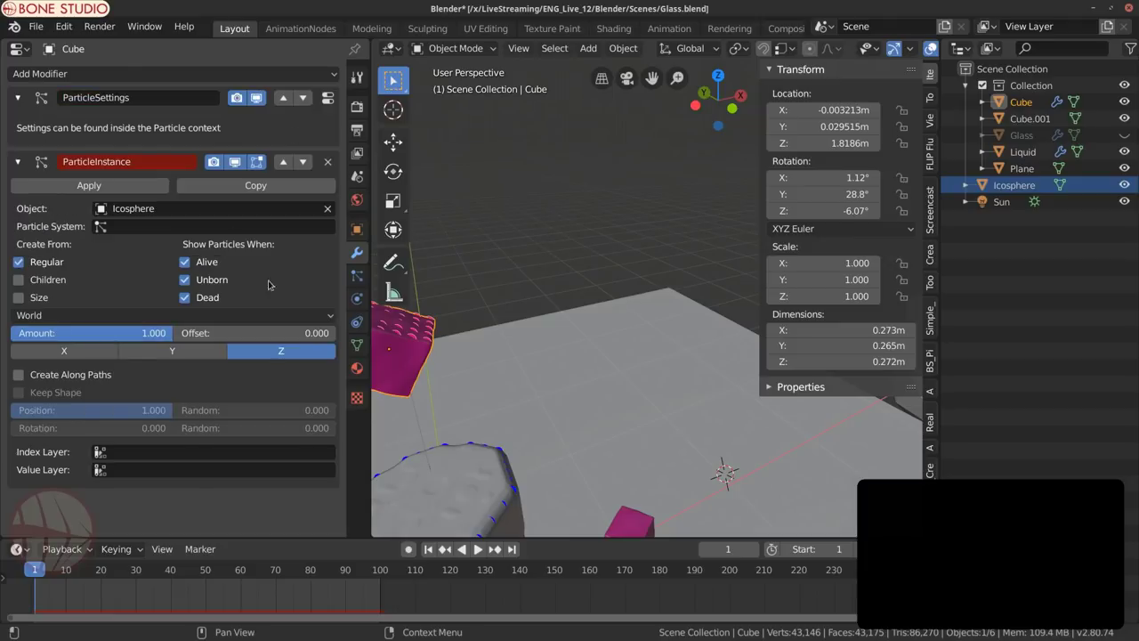
Step: Rename the cube's particle system to 'Particles'
{"action": "left_click", "coordinate": [356, 274]}
{"action": "scroll", "coordinate": [289, 294], "scroll_direction": "up", "scroll_amount": 6}
{"action": "scroll", "coordinate": [289, 293], "scroll_direction": "up", "scroll_amount": 10}
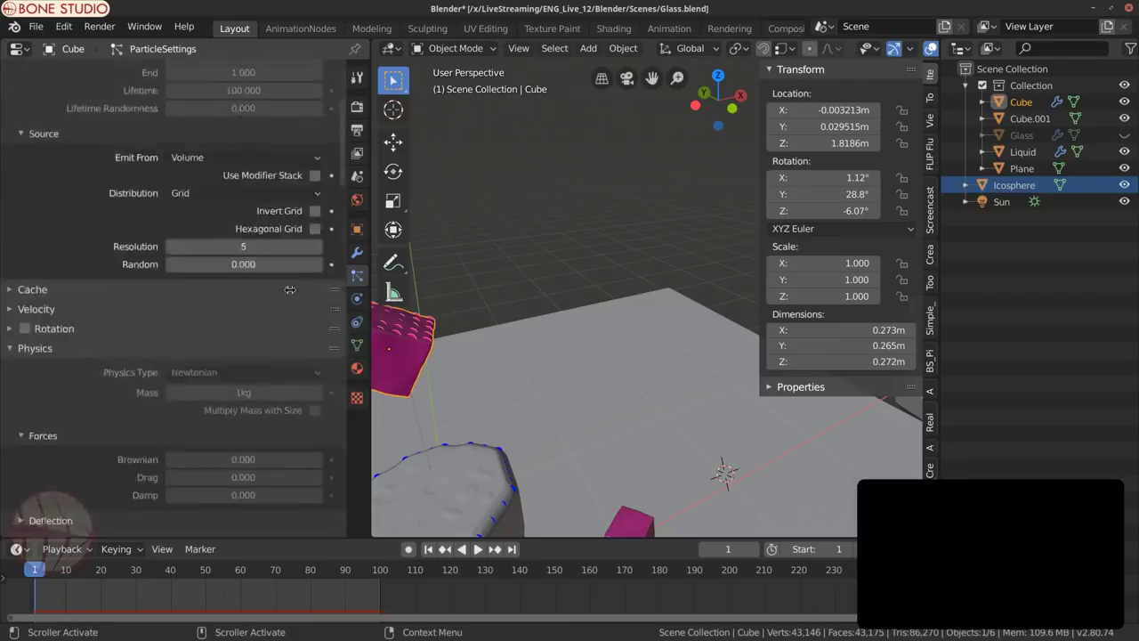
{"action": "double_click", "coordinate": [65, 77]}
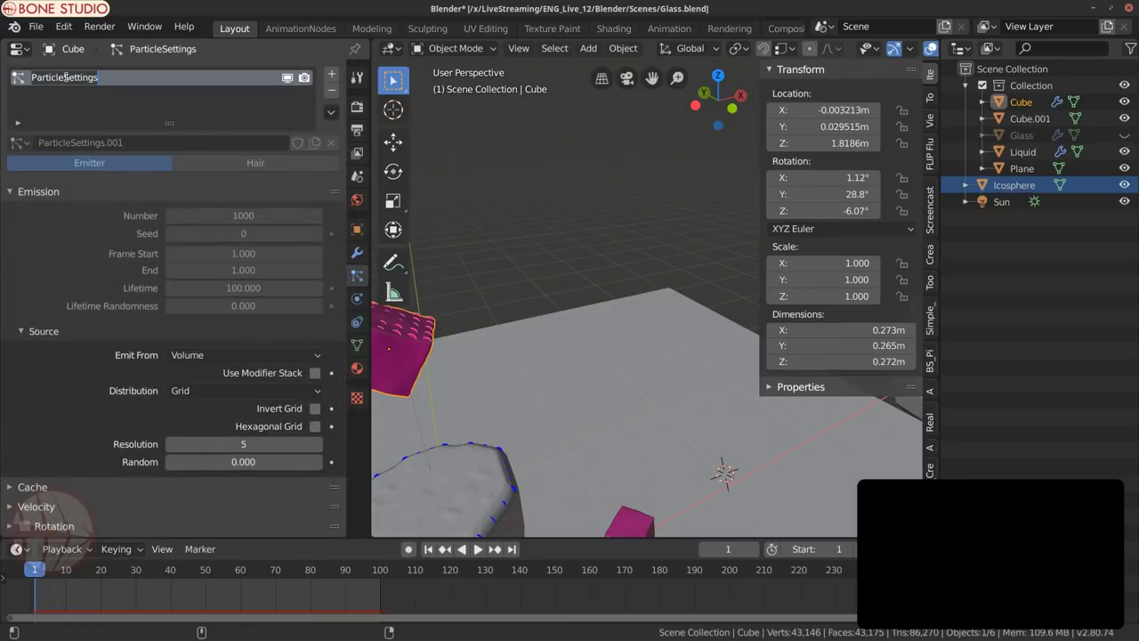
{"action": "type", "text": "Particles"}
{"action": "key", "text": "Return"}
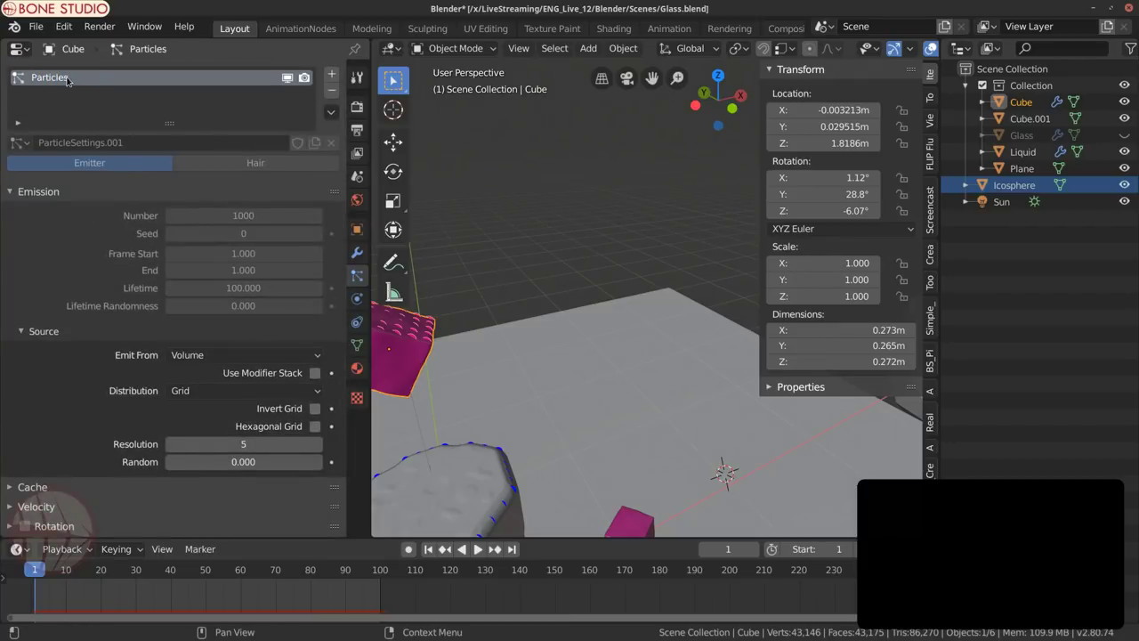
Step: Remove the cube's Particle Instance modifier and make the Icosphere active
{"action": "left_click", "coordinate": [357, 252]}
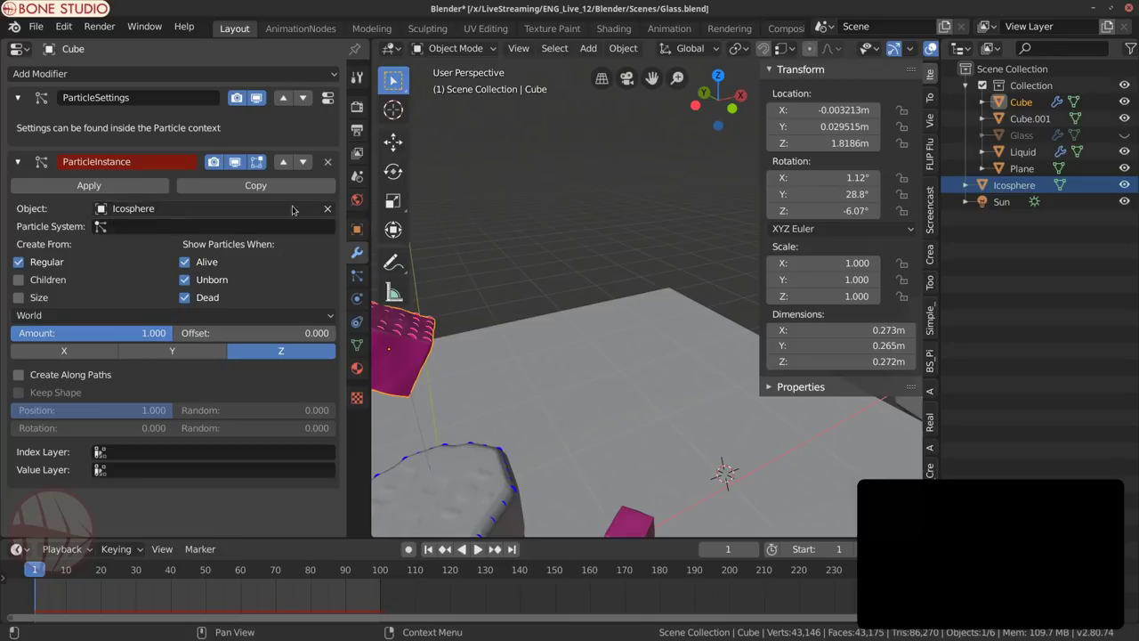
{"action": "left_click", "coordinate": [327, 208]}
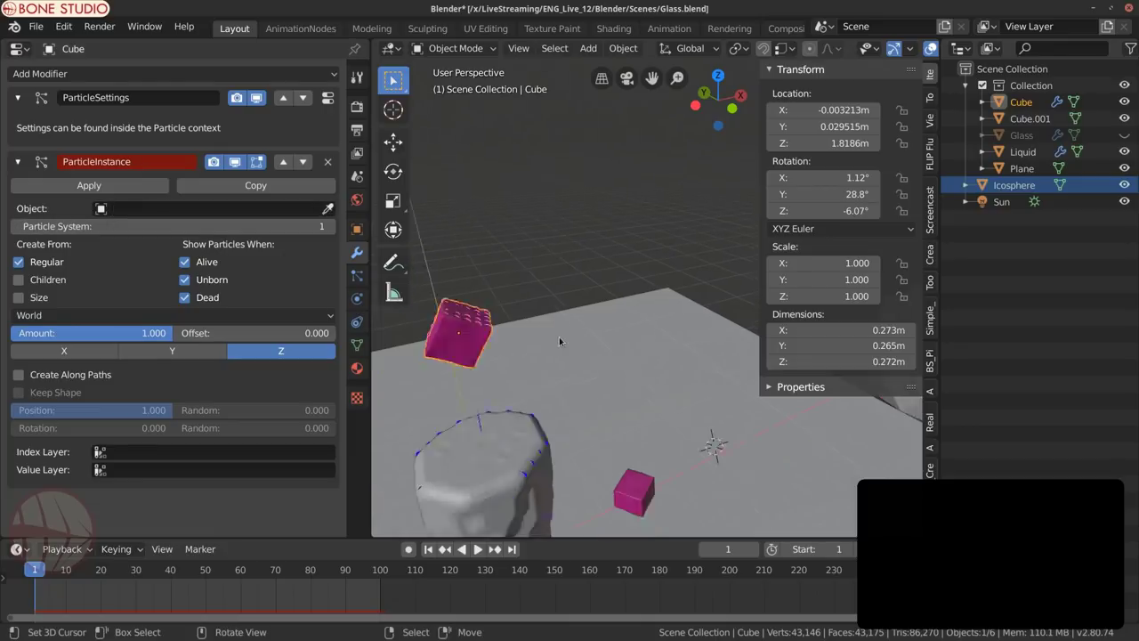
{"action": "scroll", "coordinate": [558, 336], "scroll_direction": "down", "scroll_amount": 6}
{"action": "left_click", "coordinate": [327, 161]}
{"action": "scroll", "coordinate": [738, 340], "scroll_direction": "up", "scroll_amount": 3}
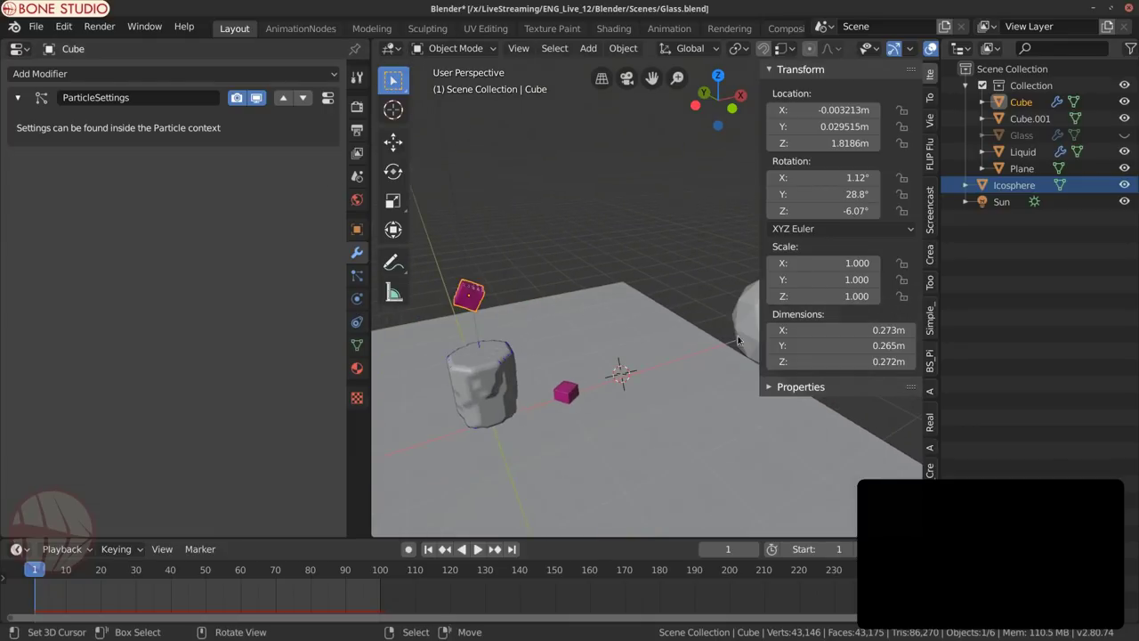
{"action": "left_click", "coordinate": [737, 340]}
{"action": "left_click", "coordinate": [241, 77]}
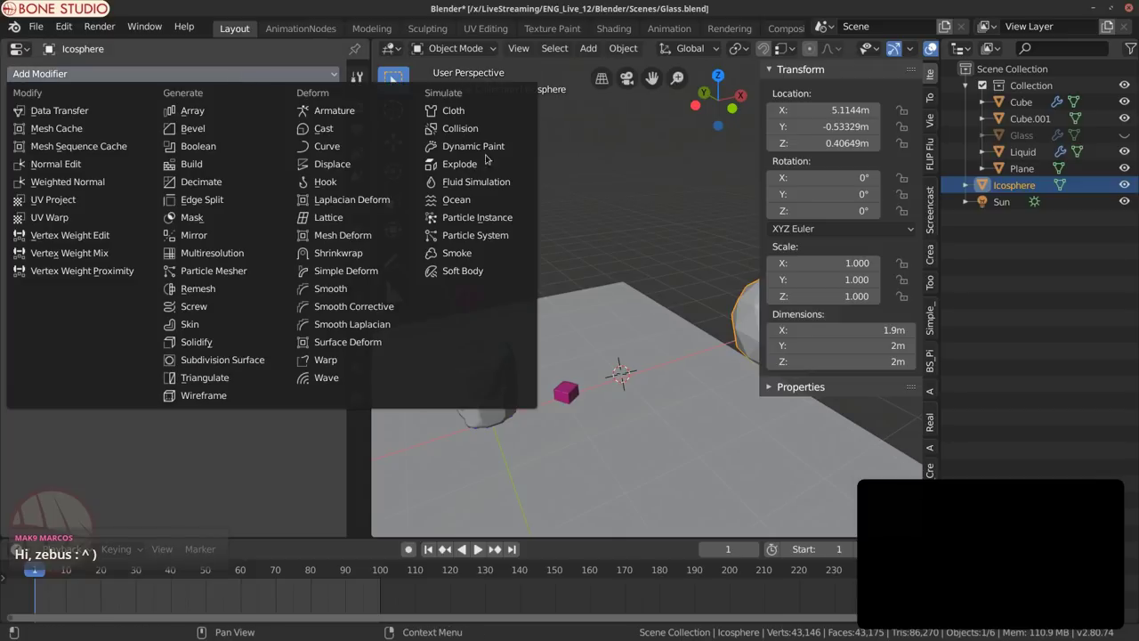
Step: Give the Icosphere a Particle Instance modifier sourced from the Cube and preview the playback
{"action": "left_click", "coordinate": [510, 222]}
{"action": "left_click", "coordinate": [327, 144]}
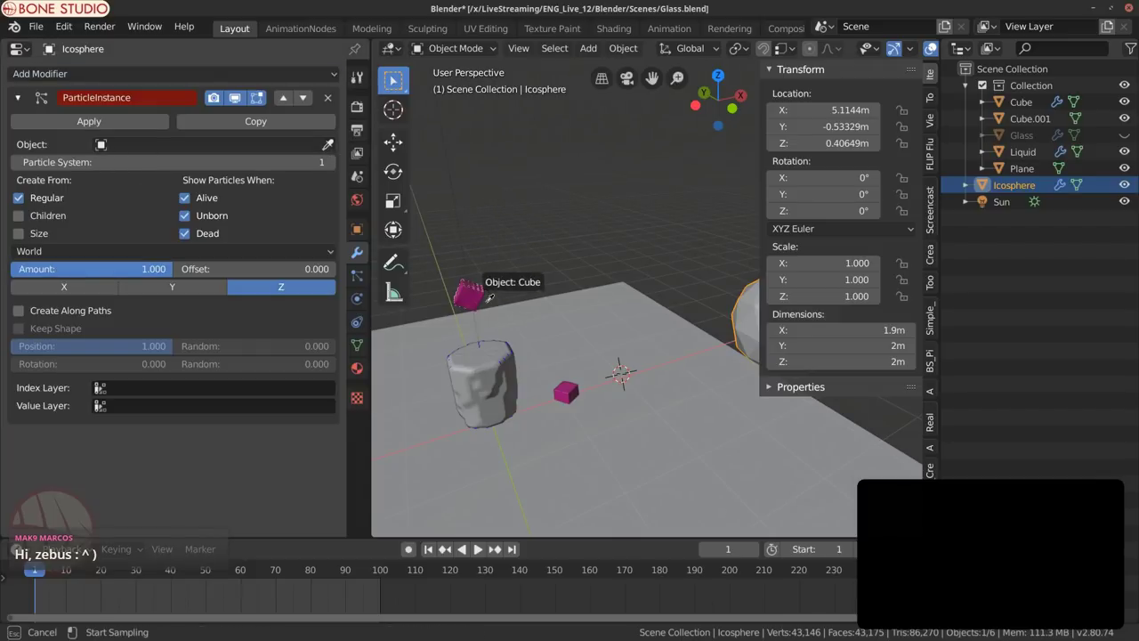
{"action": "left_click", "coordinate": [487, 299]}
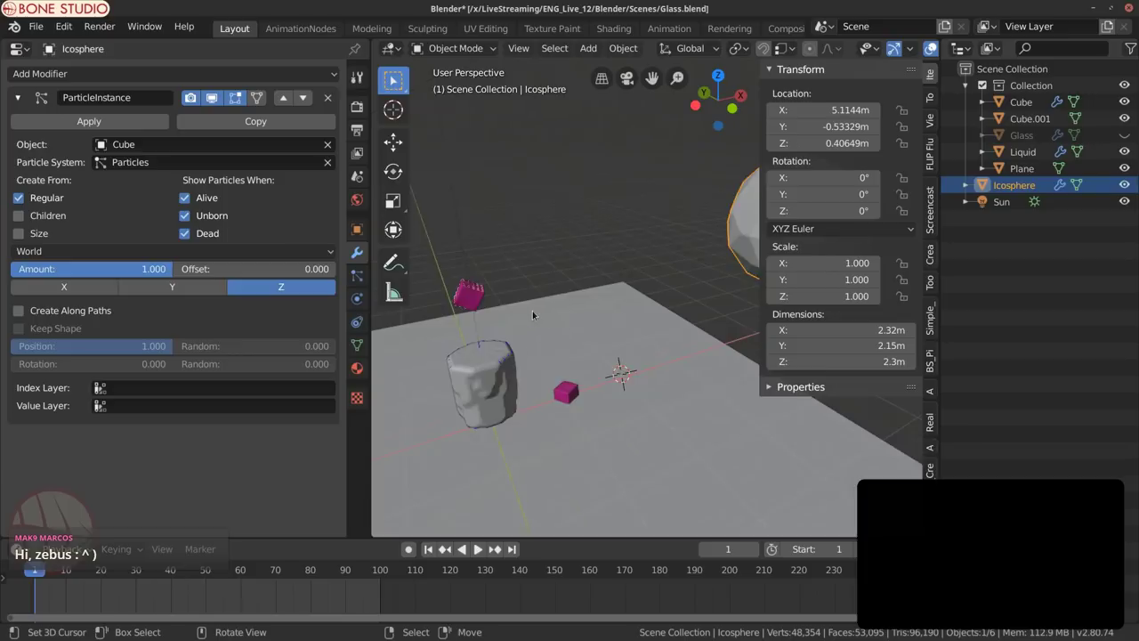
{"action": "scroll", "coordinate": [532, 315], "scroll_direction": "down", "scroll_amount": 3}
{"action": "key", "text": "space"}
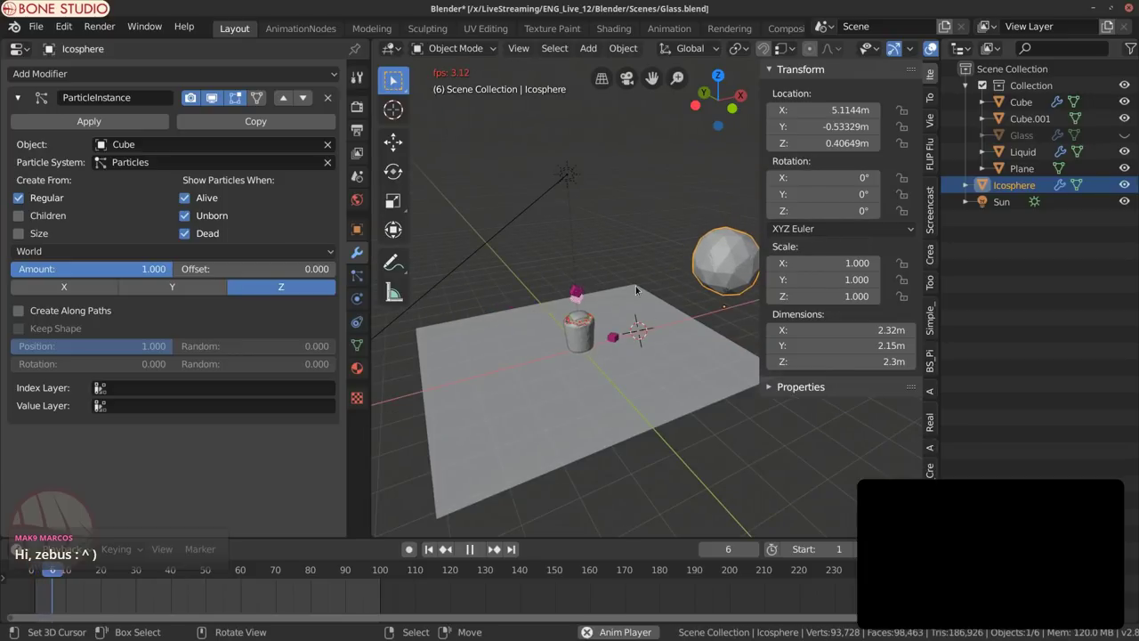
{"action": "key", "text": "Escape"}
Step: Shrink the Icosphere mesh to a tiny size in Edit Mode
{"action": "middle_click_drag", "start_coordinate": [636, 290], "coordinate": [502, 314]}
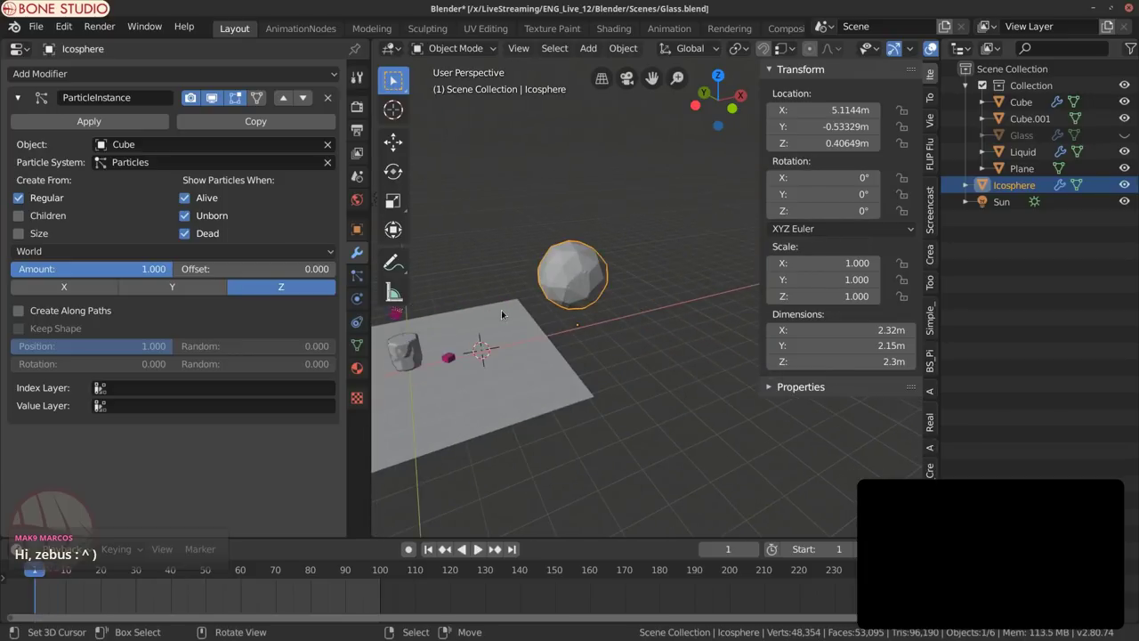
{"action": "scroll", "coordinate": [501, 314], "scroll_direction": "up", "scroll_amount": 4}
{"action": "key", "text": "Tab"}
{"action": "key", "text": "s"}
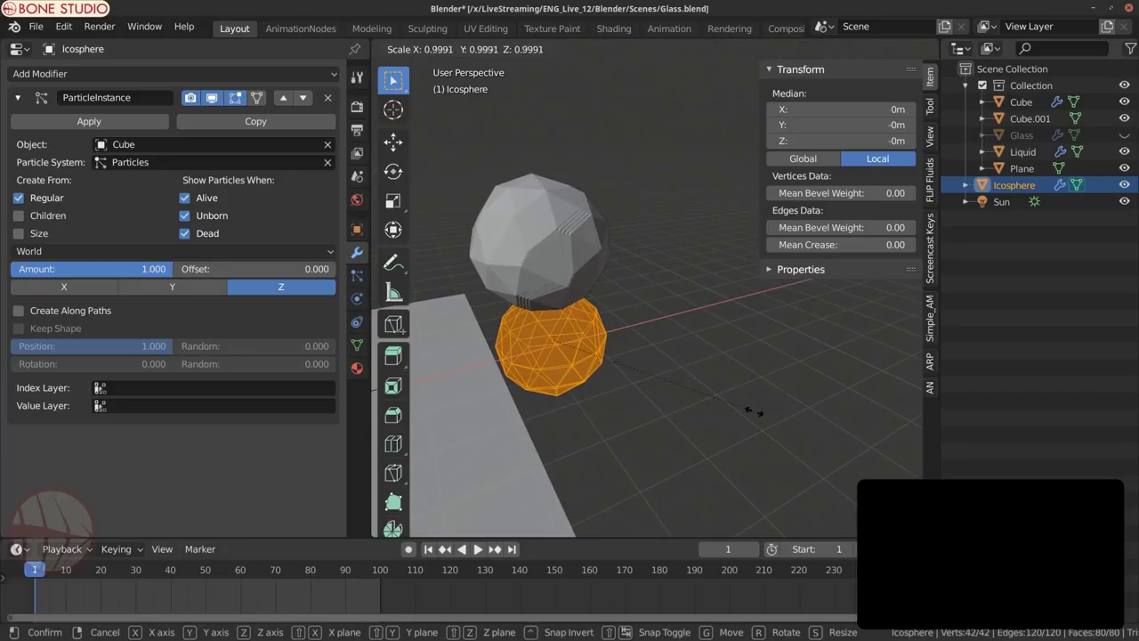
{"action": "left_click", "coordinate": [579, 351]}
{"action": "scroll", "coordinate": [640, 386], "scroll_direction": "down", "scroll_amount": 4}
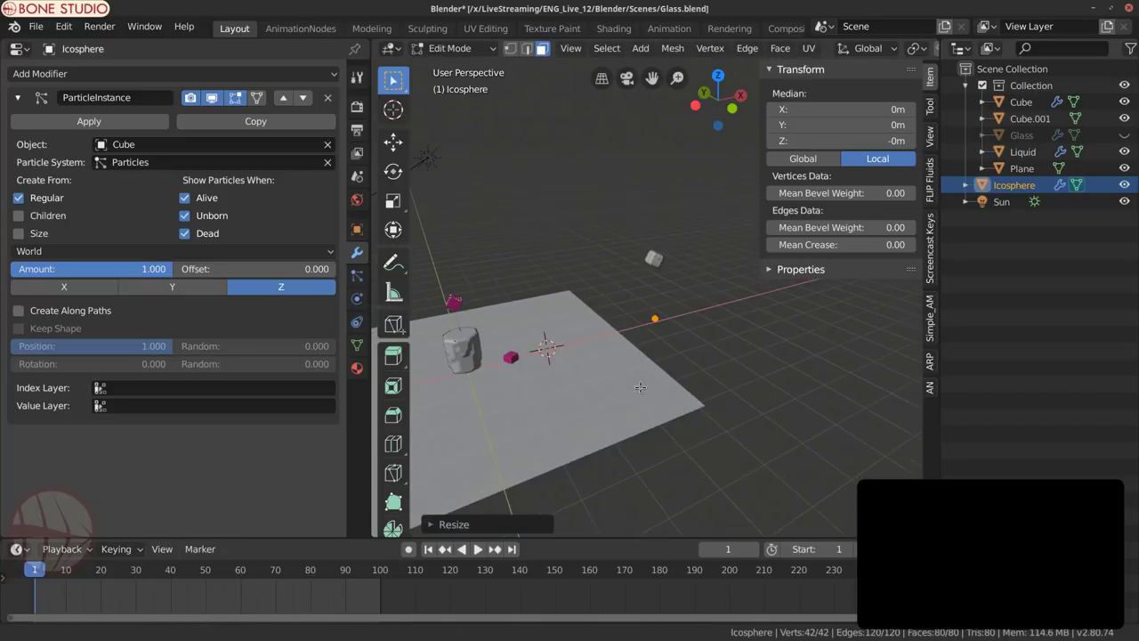
{"action": "left_click", "coordinate": [930, 105]}
{"action": "left_click", "coordinate": [928, 78]}
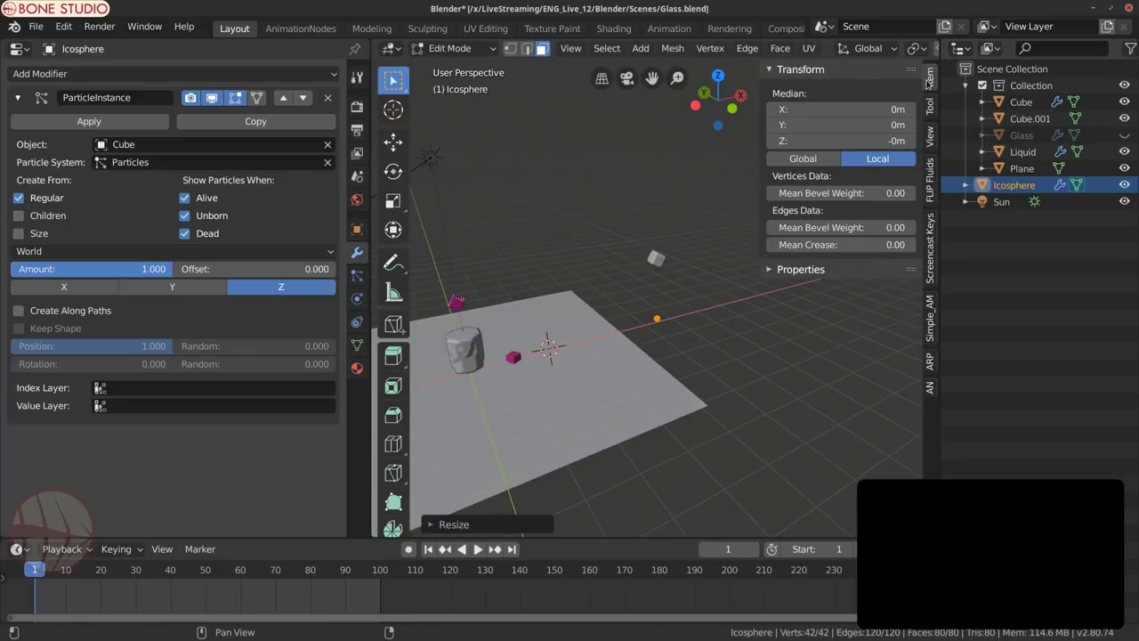
Step: Set the Icosphere's X location to 0 to centre it at the origin
{"action": "key", "text": "Tab"}
{"action": "left_click", "coordinate": [834, 111]}
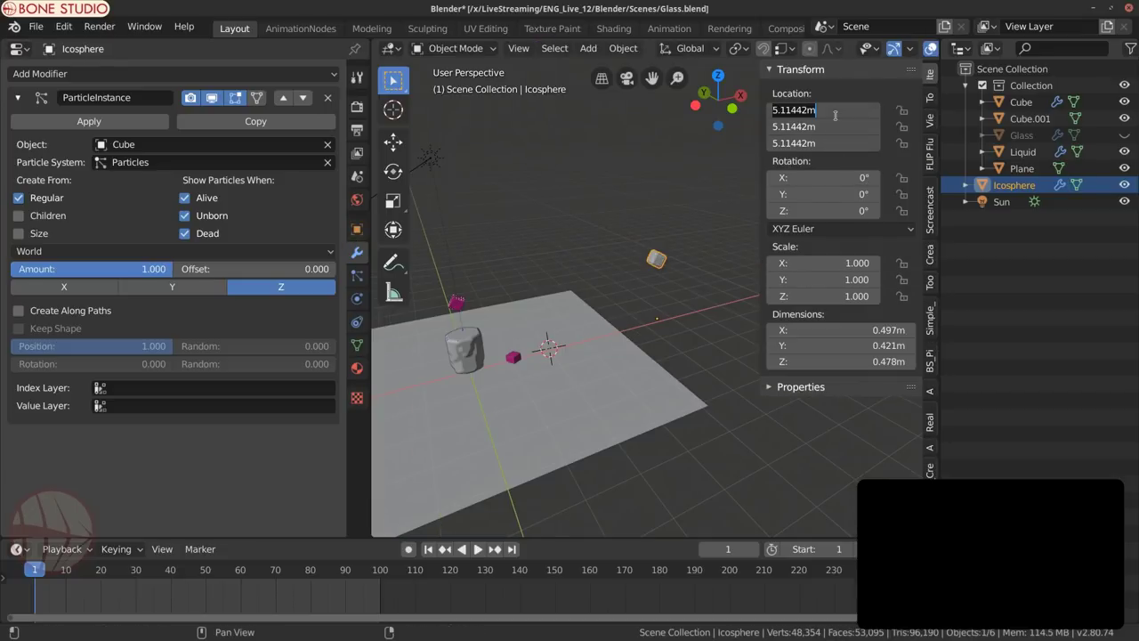
{"action": "type", "text": "0"}
{"action": "key", "text": "Return"}
{"action": "scroll", "coordinate": [642, 322], "scroll_direction": "up", "scroll_amount": 4}
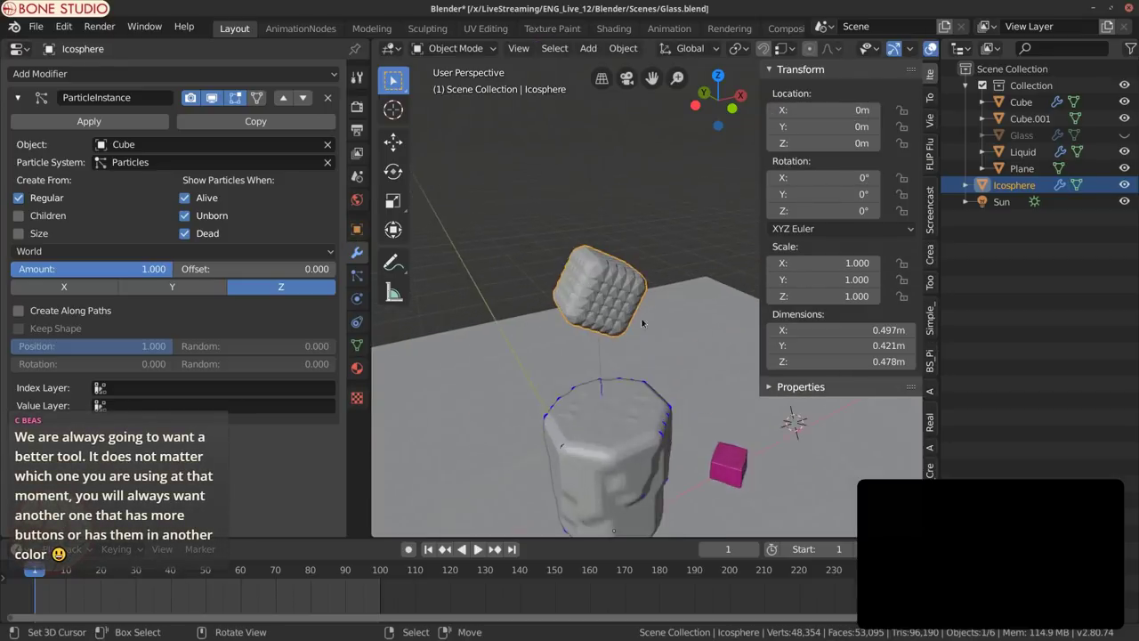
{"action": "scroll", "coordinate": [641, 322], "scroll_direction": "down", "scroll_amount": 4}
Step: Reselect the whole Icosphere mesh and scale it down further
{"action": "key", "text": "Tab"}
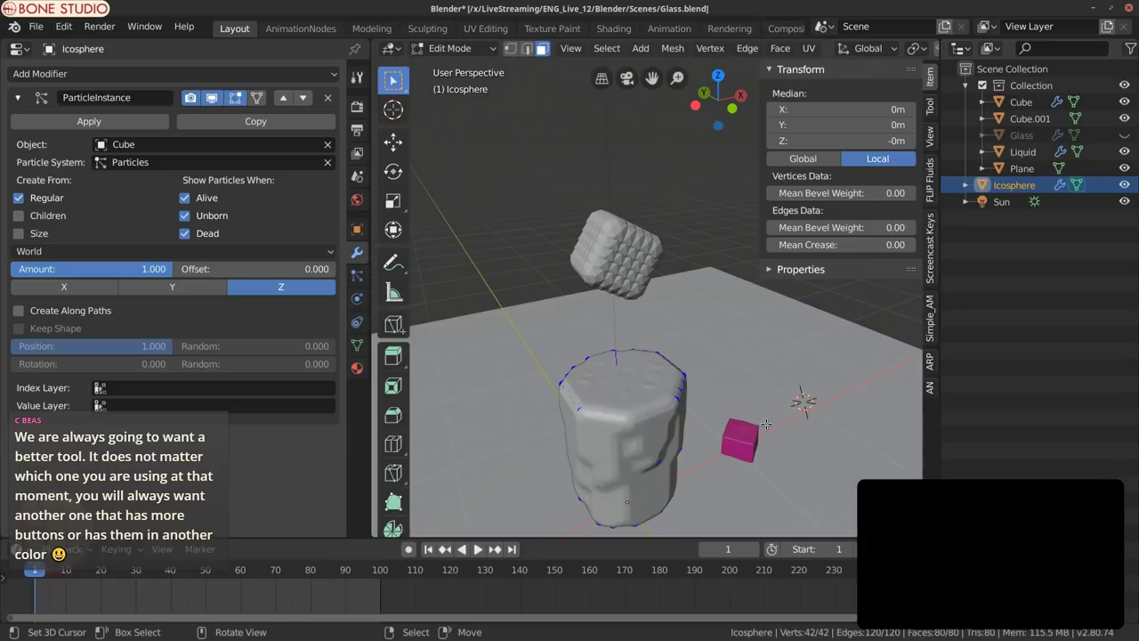
{"action": "key", "text": "alt+a"}
{"action": "key", "text": "a"}
{"action": "key", "text": "s"}
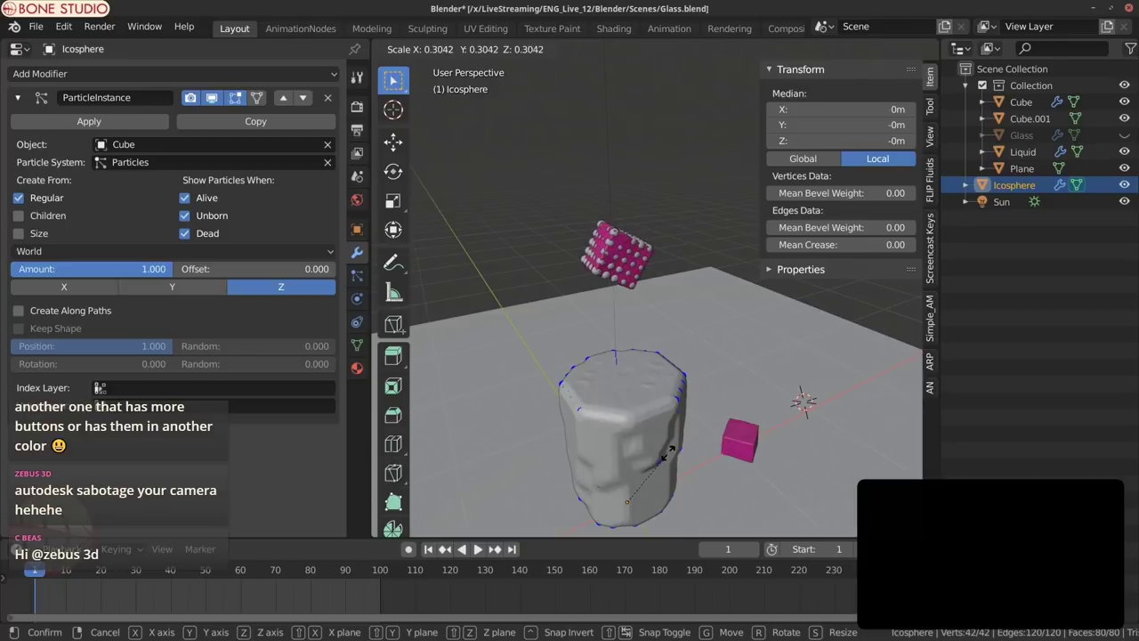
{"action": "left_click", "coordinate": [683, 449]}
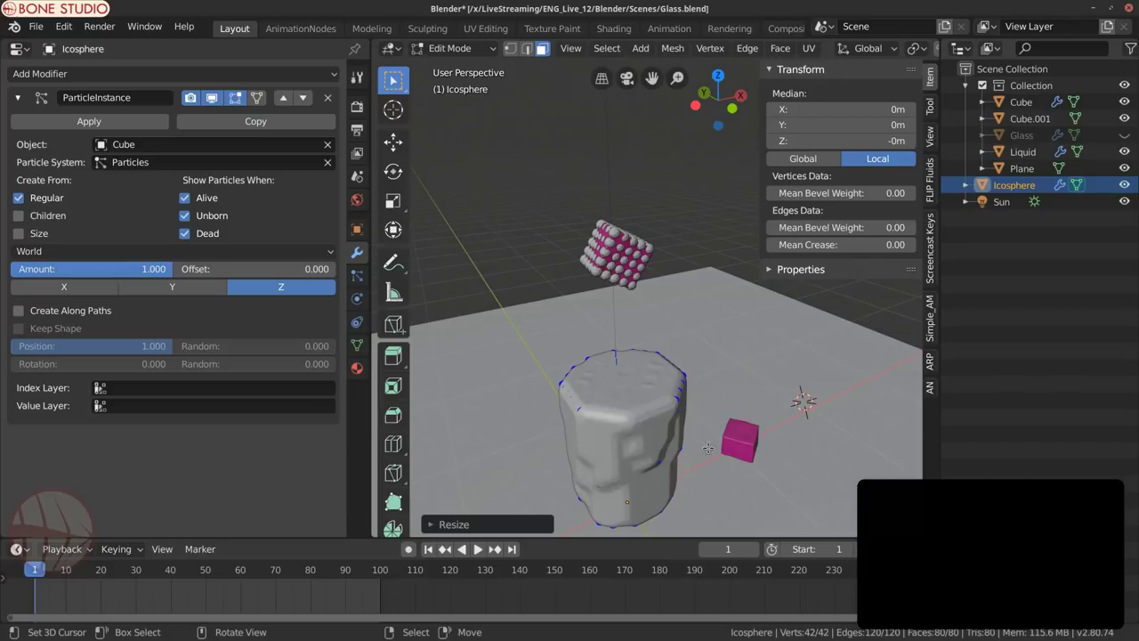
{"action": "middle_click_drag", "start_coordinate": [569, 245], "coordinate": [607, 324]}
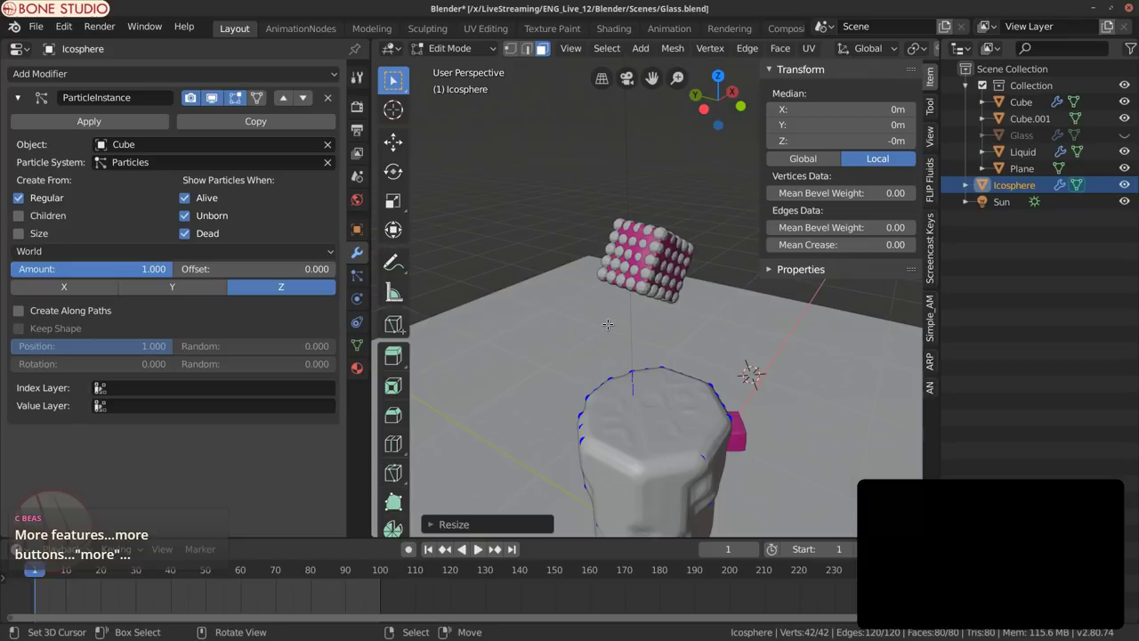
{"action": "key", "text": "shift"}
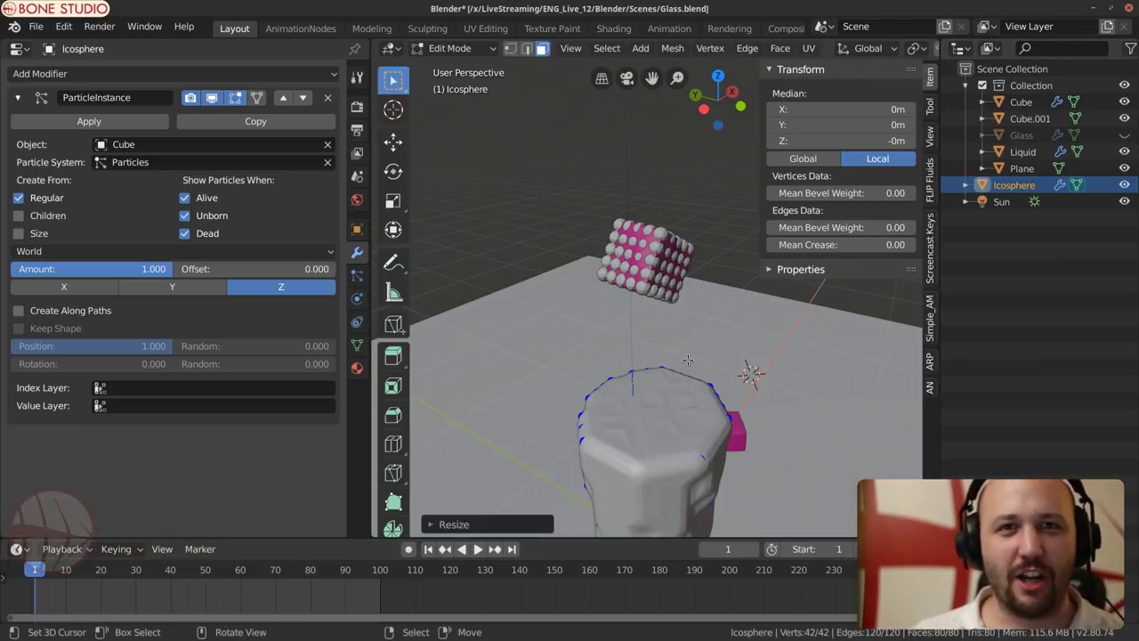
{"action": "middle_click_drag", "start_coordinate": [713, 294], "coordinate": [661, 333]}
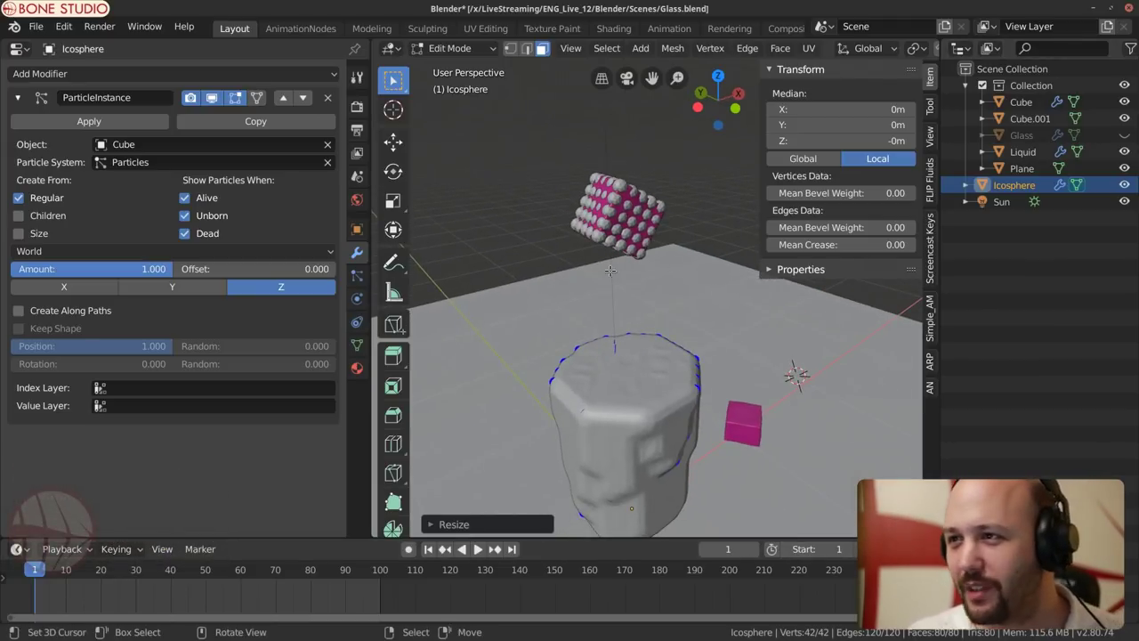
{"action": "middle_click_drag", "start_coordinate": [610, 270], "coordinate": [683, 393]}
{"action": "scroll", "coordinate": [614, 312], "scroll_direction": "up", "scroll_amount": 3}
{"action": "scroll", "coordinate": [614, 312], "scroll_direction": "down", "scroll_amount": 3}
Step: Return to Object Mode, play the sphere-studded ice cube falling, and rewind to frame 1
{"action": "key", "text": "Tab"}
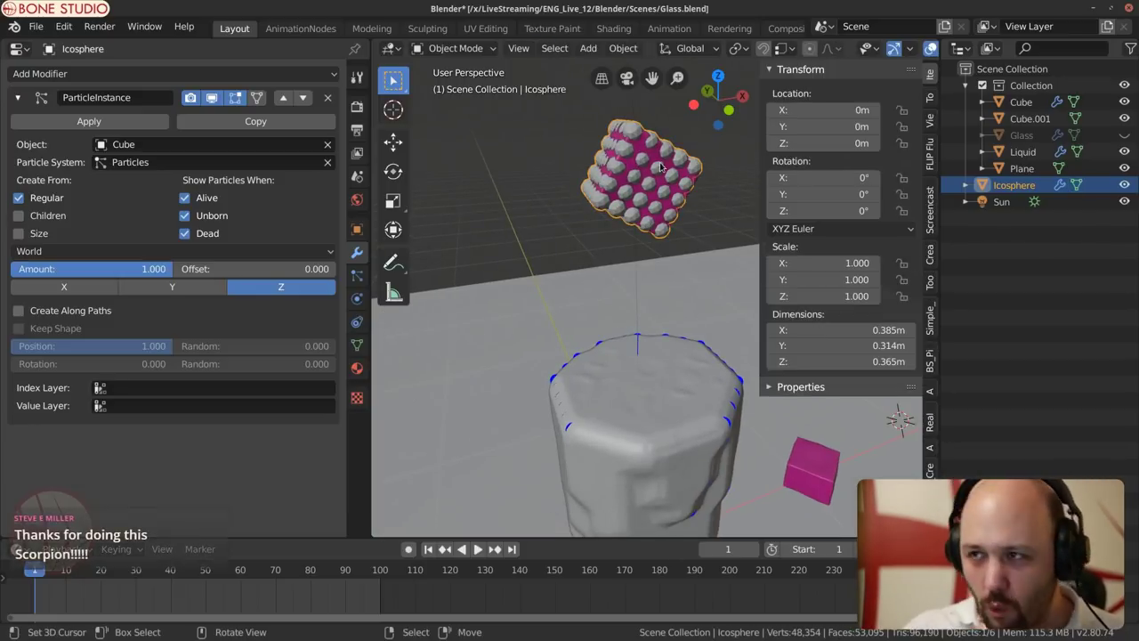
{"action": "key", "text": "space"}
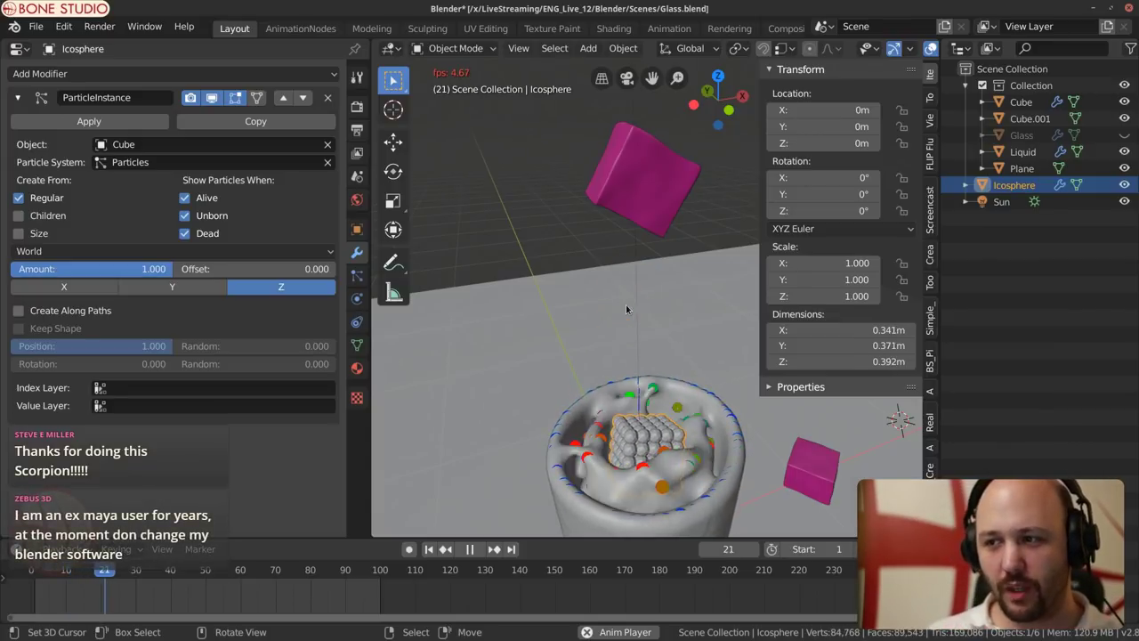
{"action": "key", "text": "Escape"}
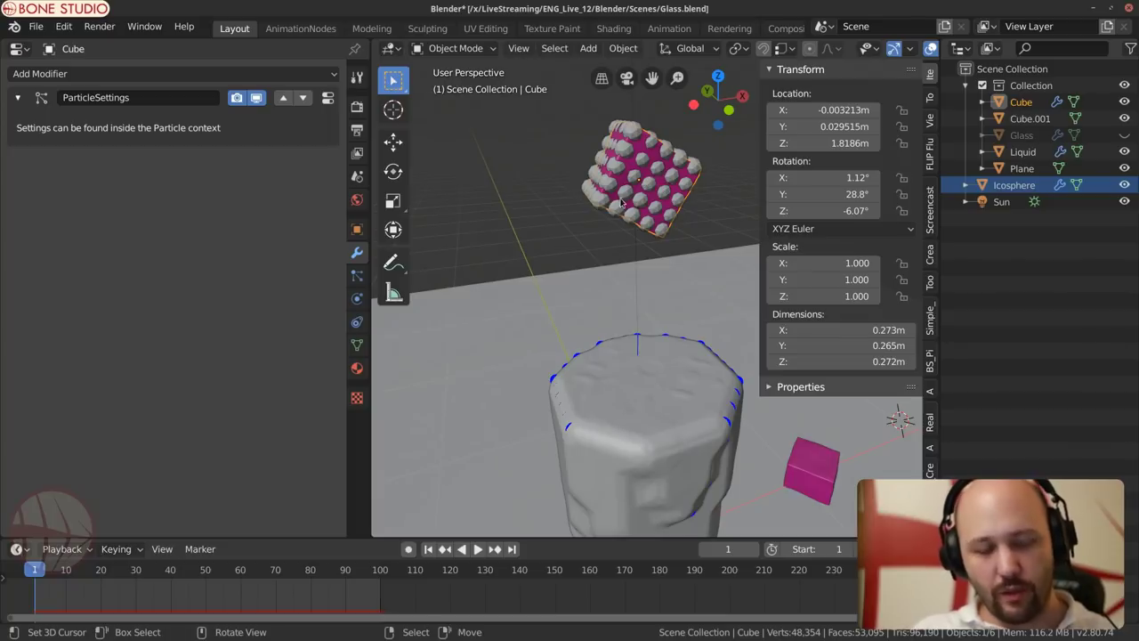
Step: Duplicate the ice cube in place and remove the copy's particle system
{"action": "key", "text": "shift+d"}
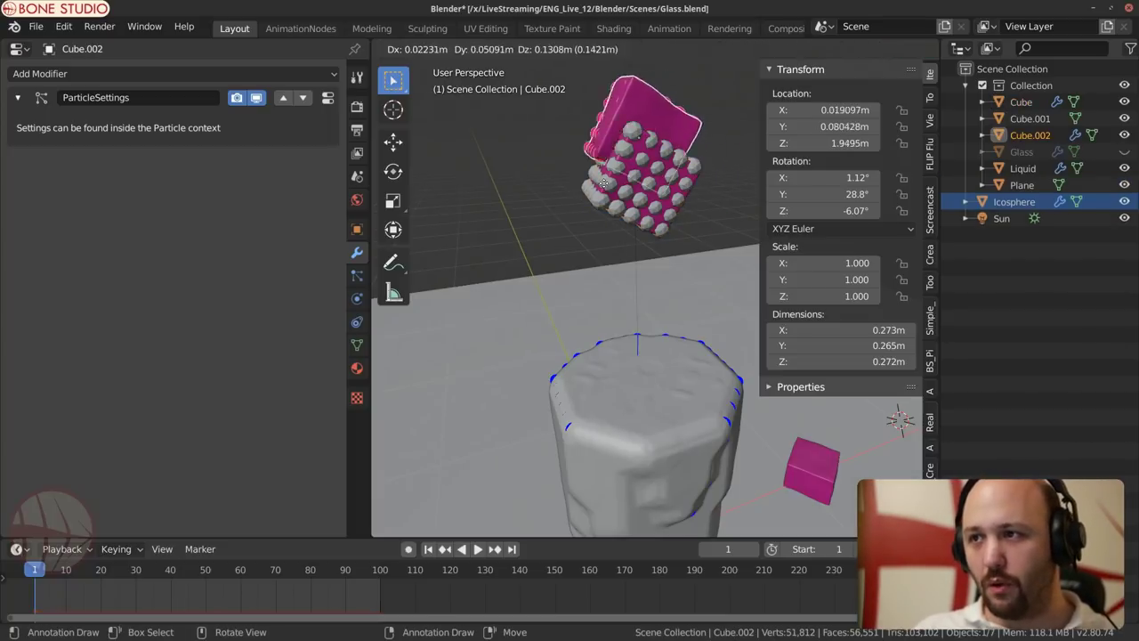
{"action": "right_click", "coordinate": [623, 227]}
{"action": "left_click", "coordinate": [357, 276]}
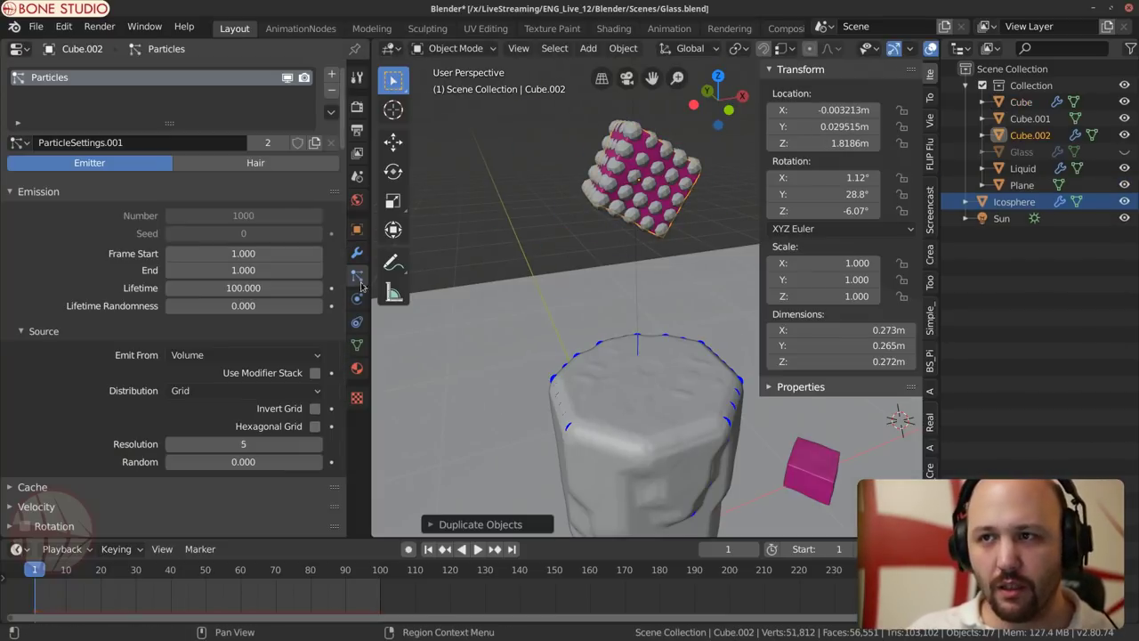
{"action": "left_click", "coordinate": [332, 91]}
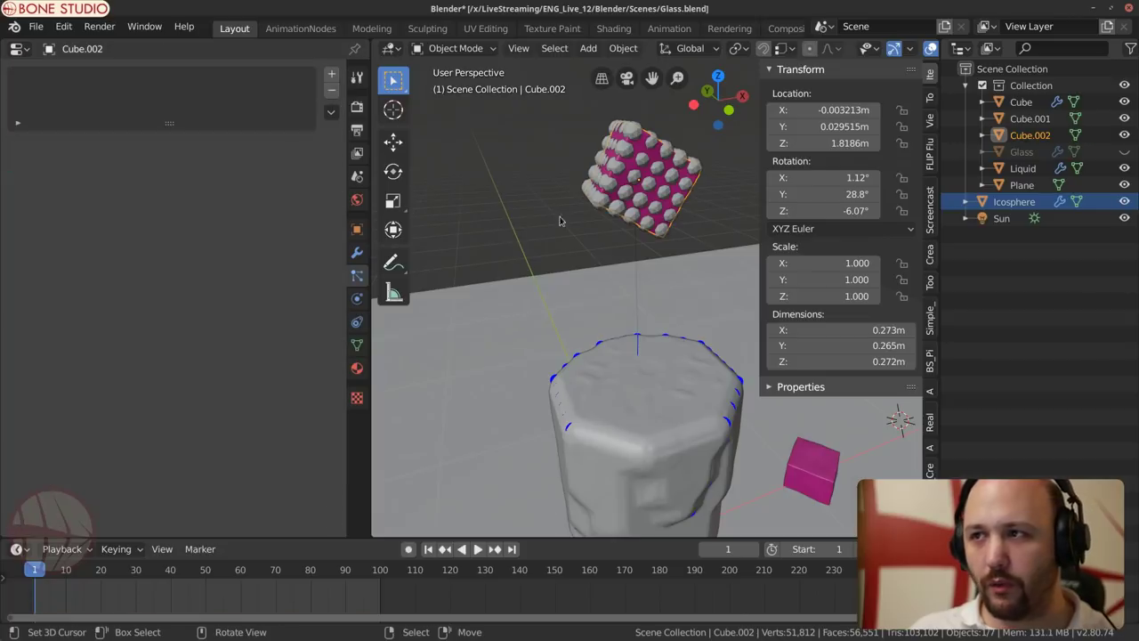
Step: Rename the copy Cube.002 to 'Ice_Move' in the Outliner
{"action": "double_click", "coordinate": [1012, 202]}
{"action": "key", "text": "Return"}
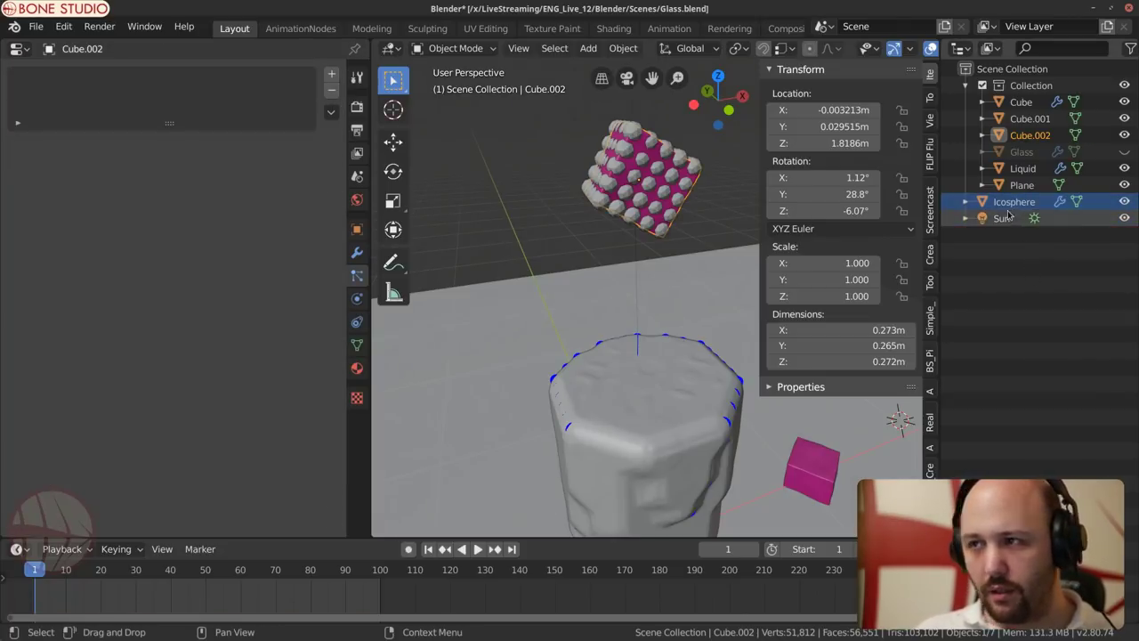
{"action": "scroll", "coordinate": [575, 232], "scroll_direction": "down", "scroll_amount": 4}
{"action": "key", "text": "g"}
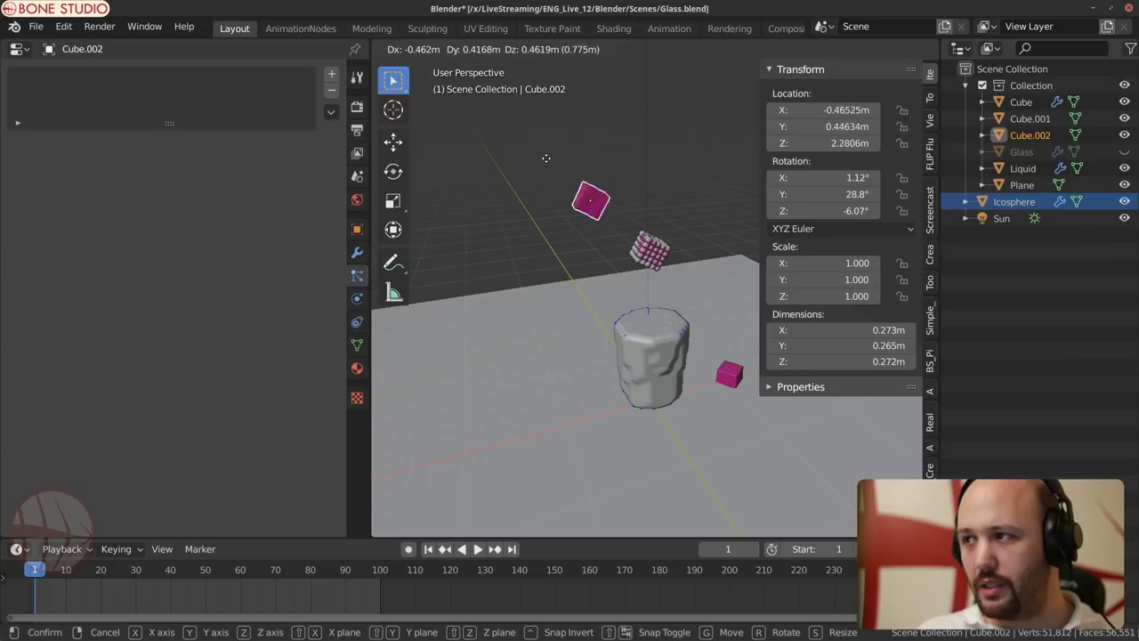
{"action": "key", "text": "Escape"}
{"action": "left_click", "coordinate": [1032, 136]}
{"action": "double_click", "coordinate": [1032, 135]}
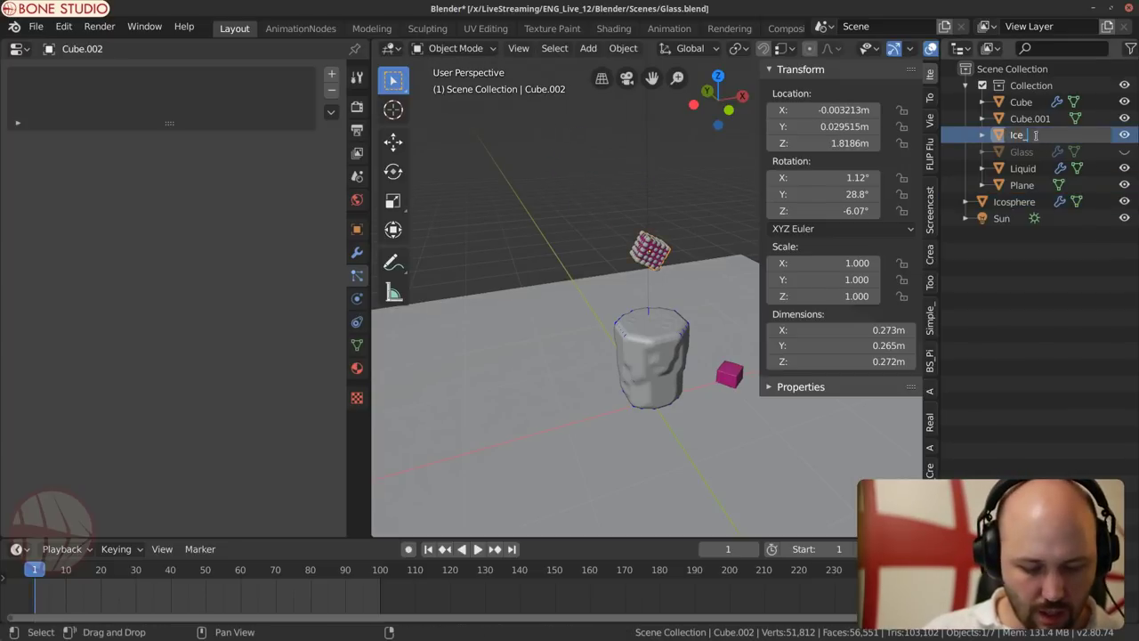
{"action": "type", "text": "Ice_Mov"}
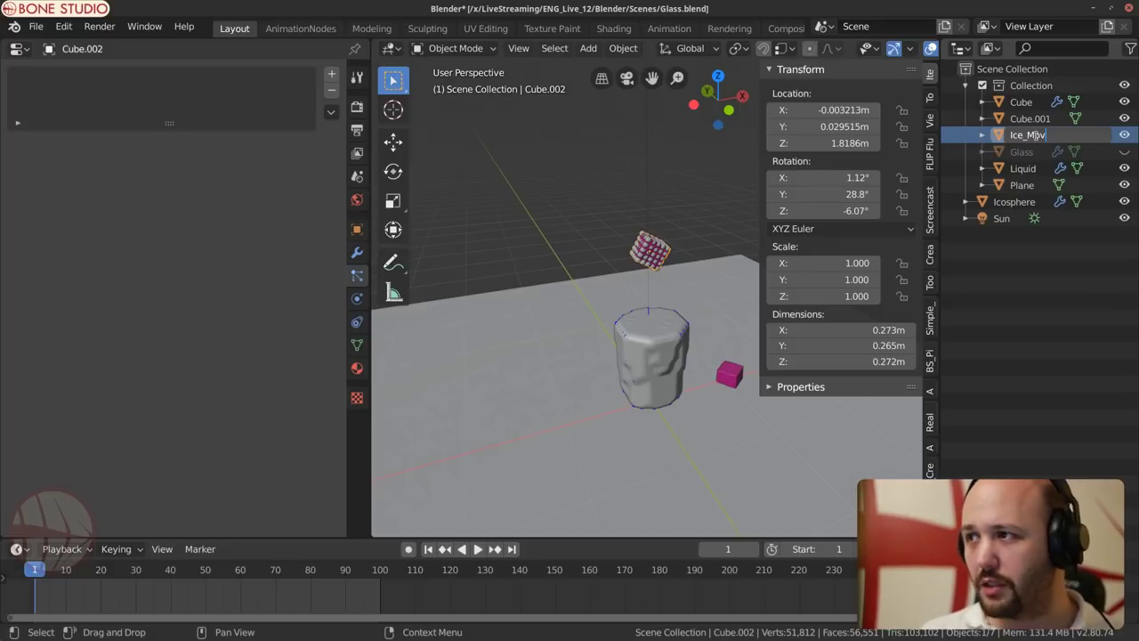
{"action": "type", "text": "e"}
{"action": "key", "text": "Return"}
{"action": "scroll", "coordinate": [675, 275], "scroll_direction": "up", "scroll_amount": 5}
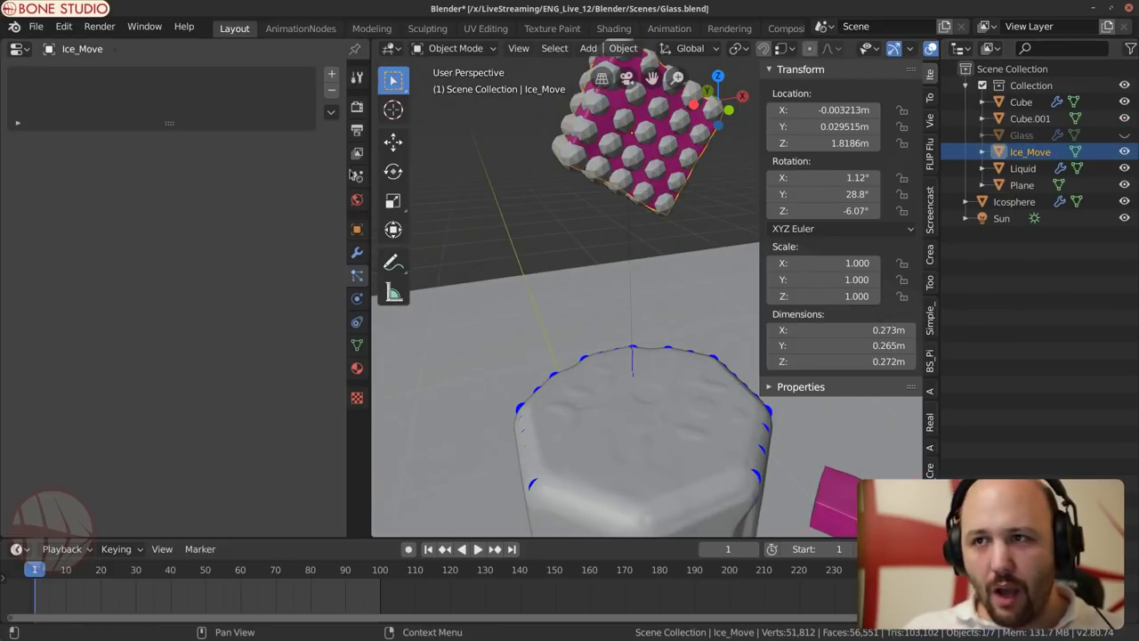
Step: Add a Surface Deform modifier to the copy targeting the Cube and test playback
{"action": "left_click", "coordinate": [356, 253]}
{"action": "left_click", "coordinate": [231, 77]}
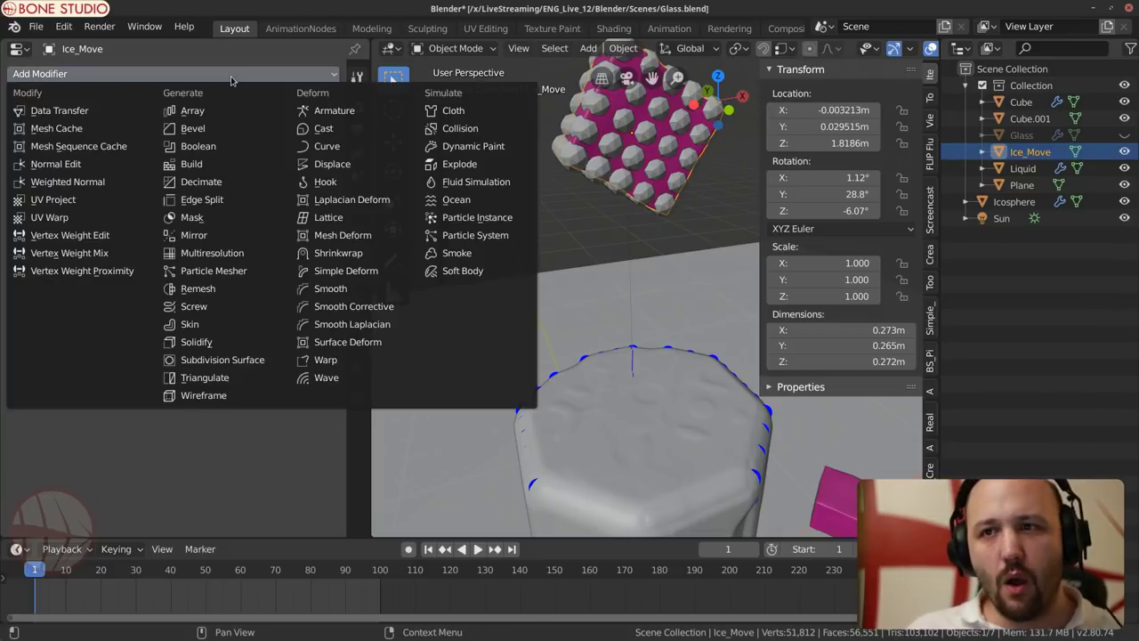
{"action": "left_click", "coordinate": [354, 345]}
{"action": "left_click", "coordinate": [328, 144]}
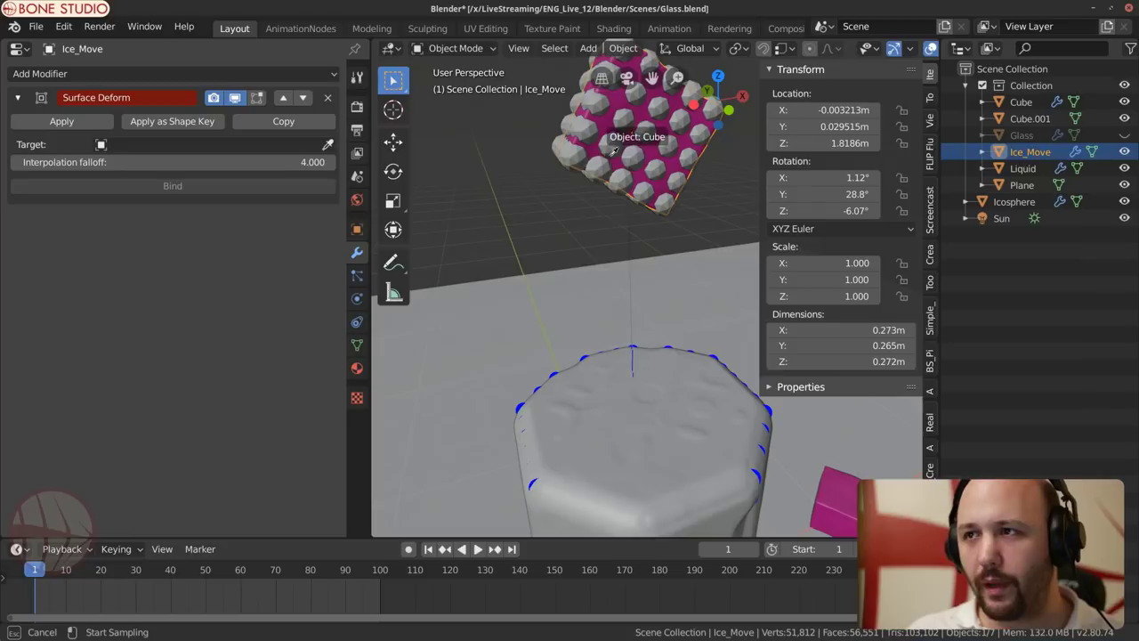
{"action": "left_click", "coordinate": [562, 129]}
{"action": "key", "text": "space"}
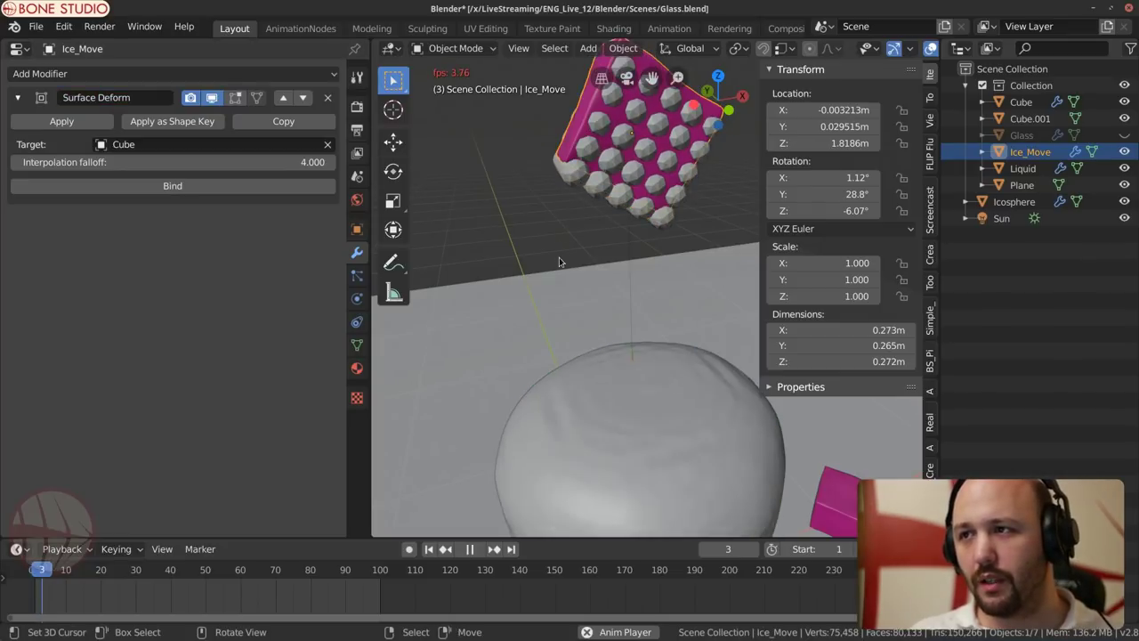
{"action": "key", "text": "Escape"}
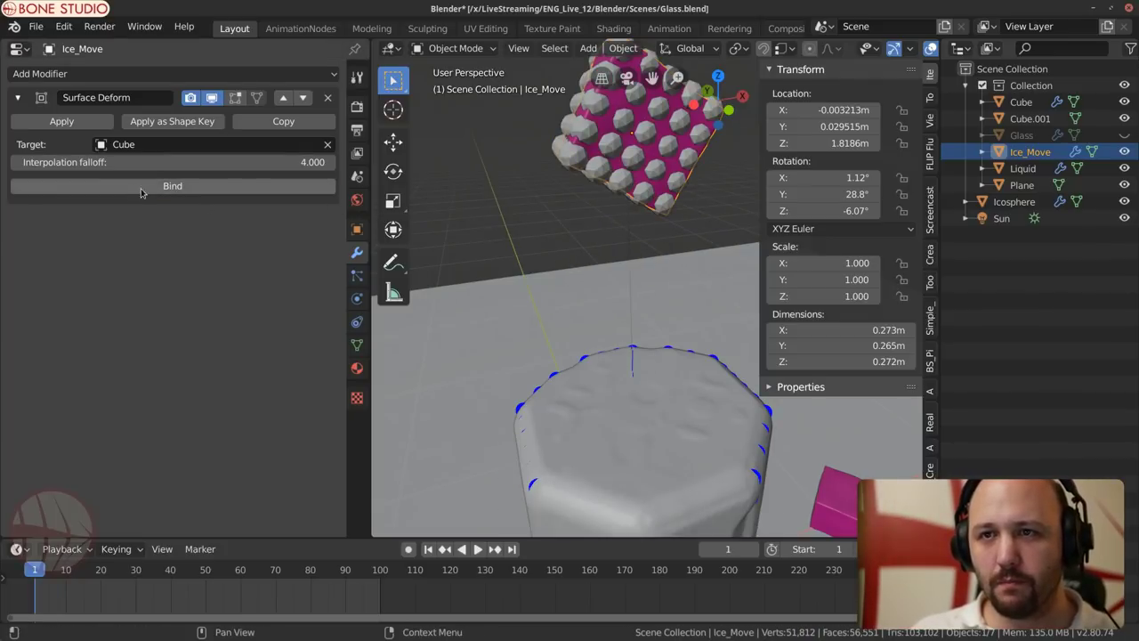
Step: Clear the deform target and inspect the Cube.001, Glass and Cube objects
{"action": "left_click", "coordinate": [327, 144]}
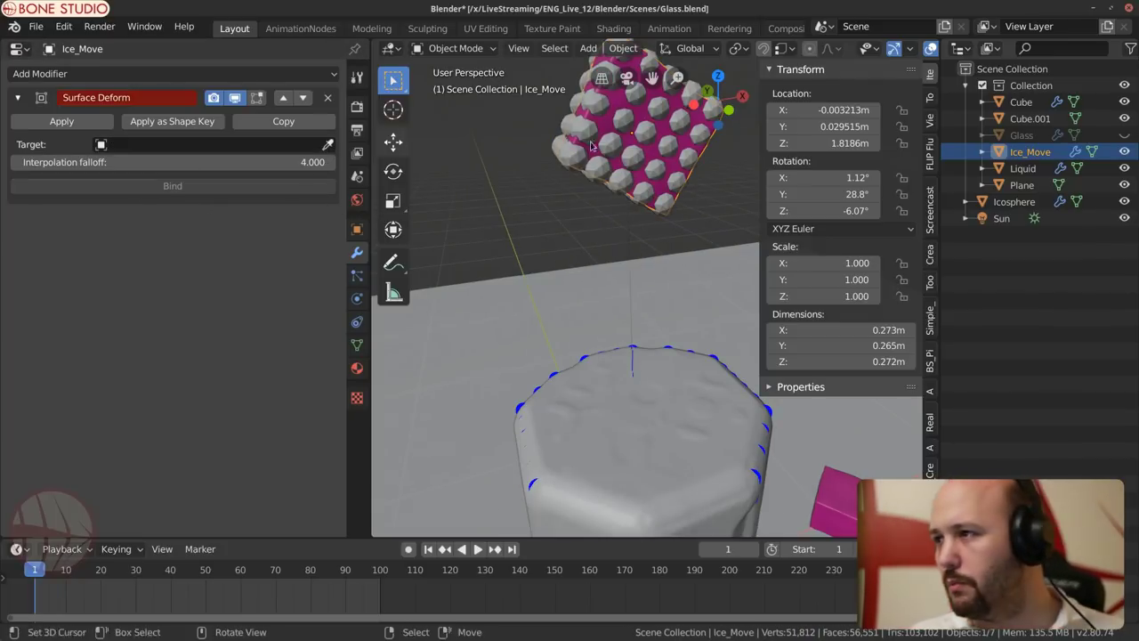
{"action": "left_click", "coordinate": [1023, 119]}
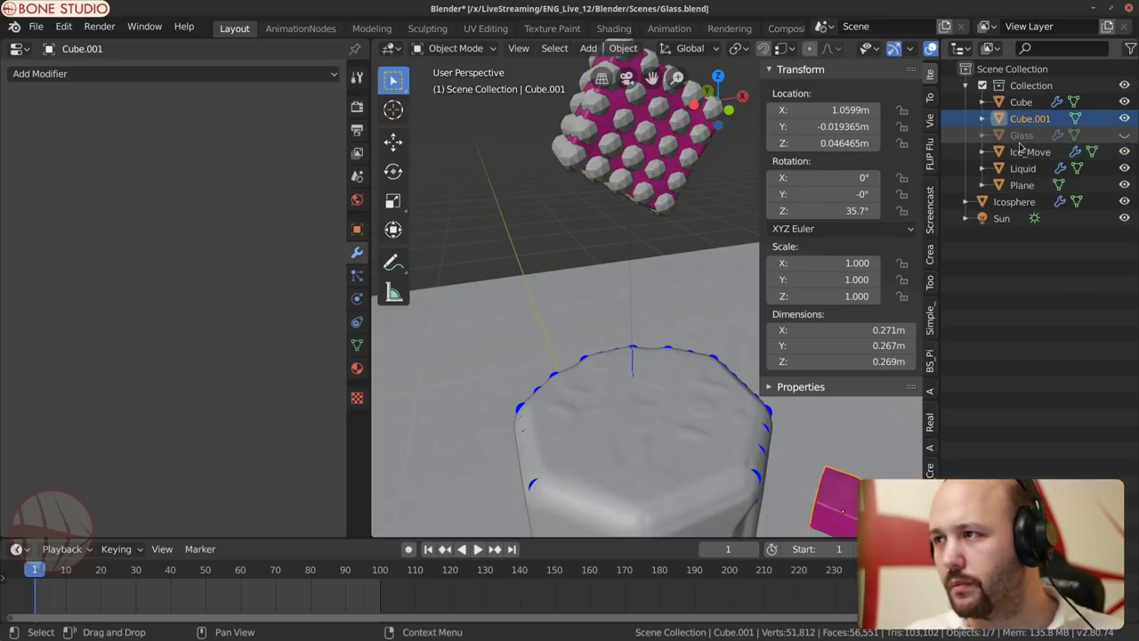
{"action": "left_click", "coordinate": [1022, 134]}
{"action": "left_click", "coordinate": [1022, 102]}
{"action": "scroll", "coordinate": [533, 178], "scroll_direction": "down", "scroll_amount": 2}
{"action": "scroll", "coordinate": [552, 191], "scroll_direction": "up", "scroll_amount": 1}
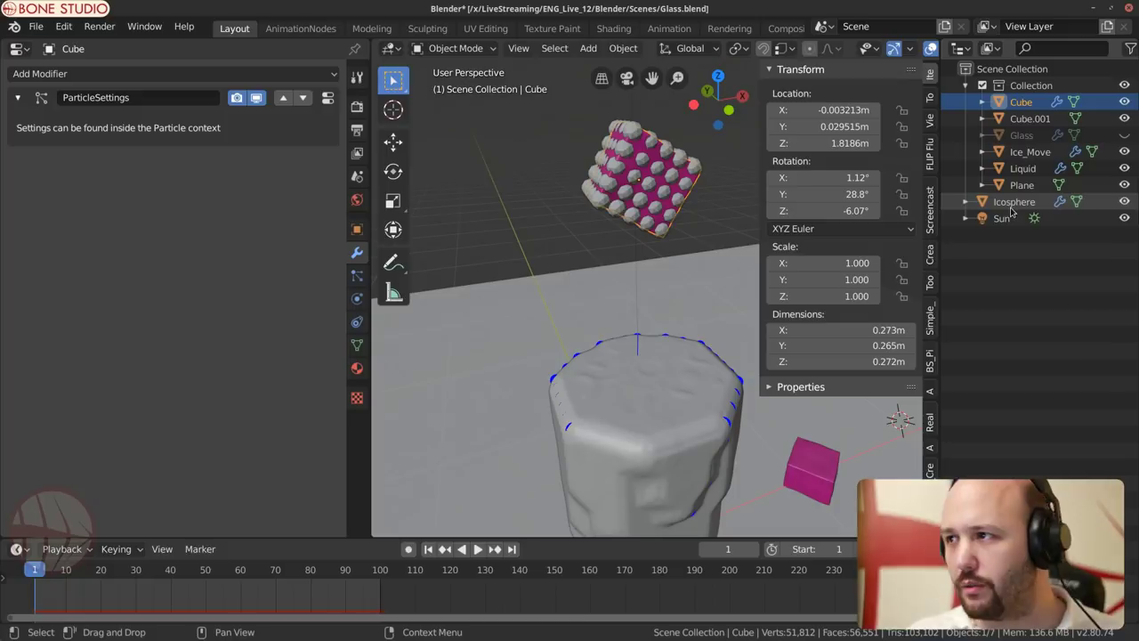
Step: Bind Ice_Move's Surface Deform to the Icosphere, preview it, and hide the Icosphere and Cube
{"action": "left_click", "coordinate": [1027, 152]}
{"action": "left_click", "coordinate": [113, 144]}
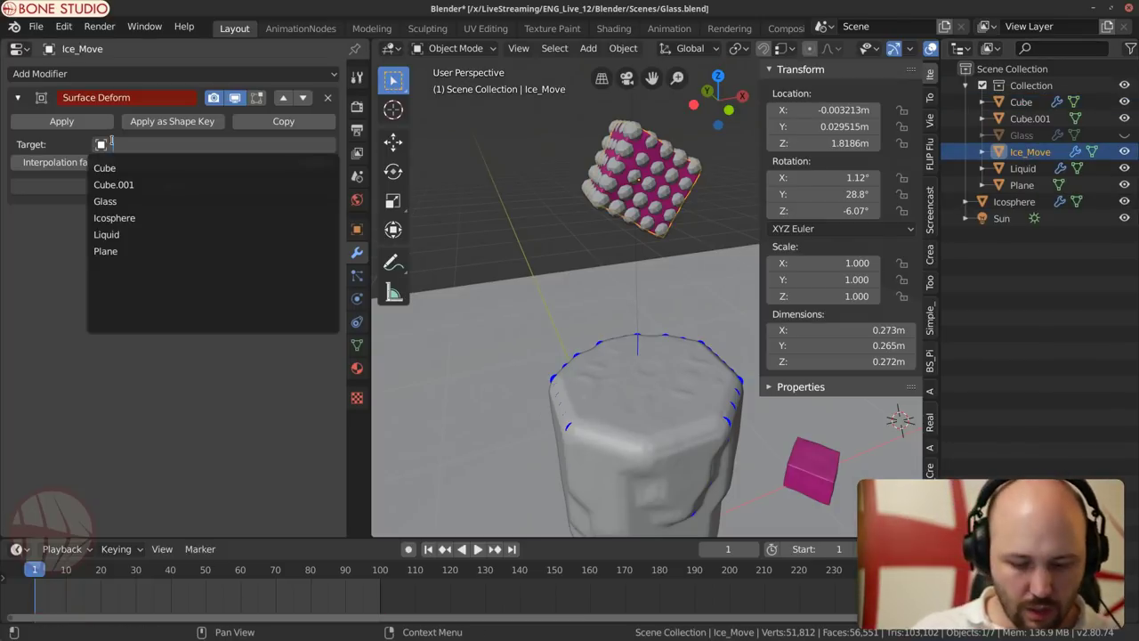
{"action": "type", "text": "ico"}
{"action": "key", "text": "Return"}
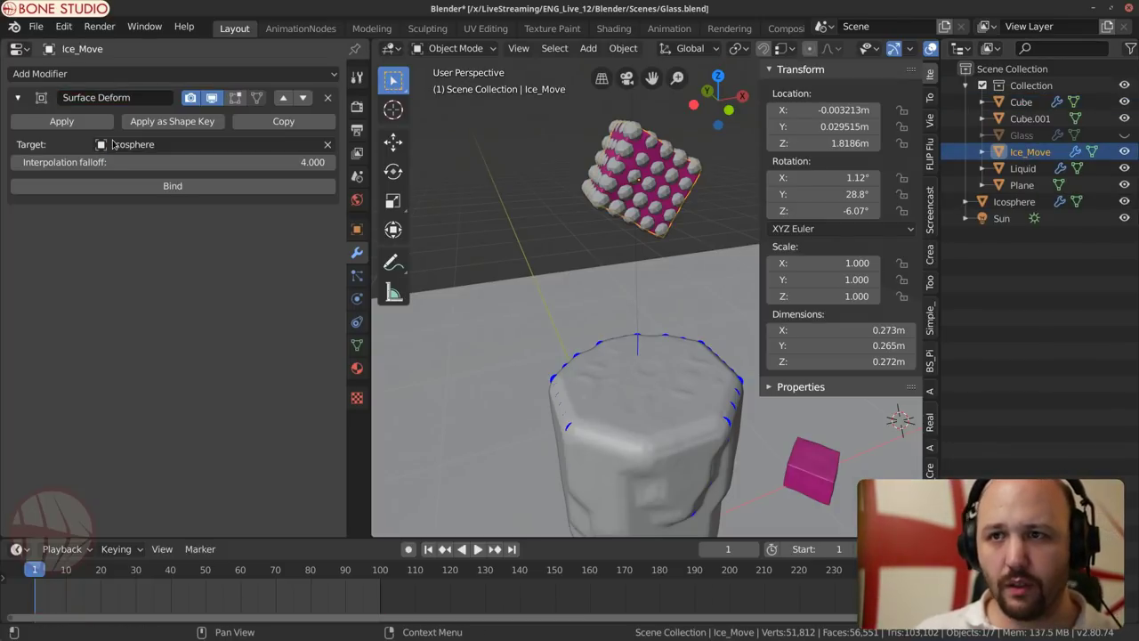
{"action": "left_click", "coordinate": [161, 186]}
{"action": "key", "text": "space"}
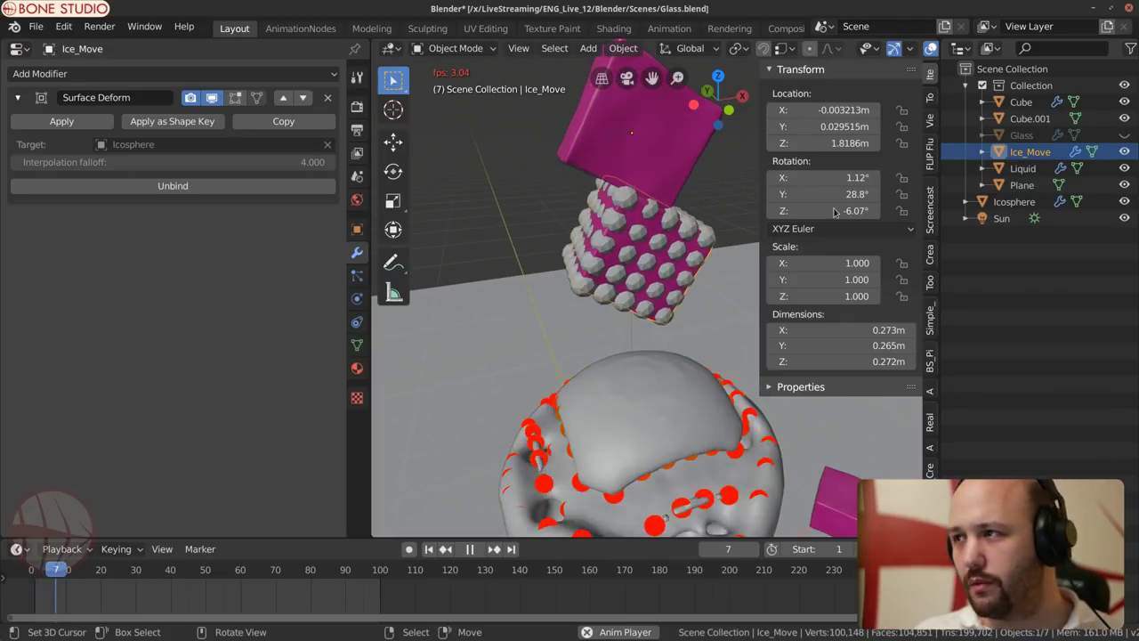
{"action": "key", "text": "space"}
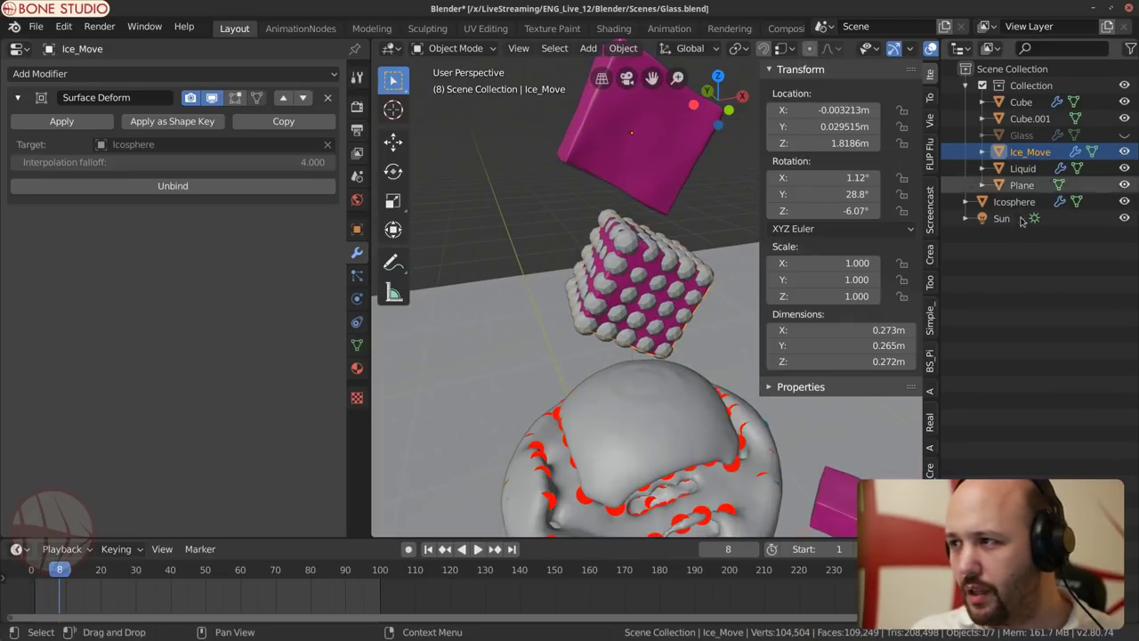
{"action": "left_click", "coordinate": [1124, 201]}
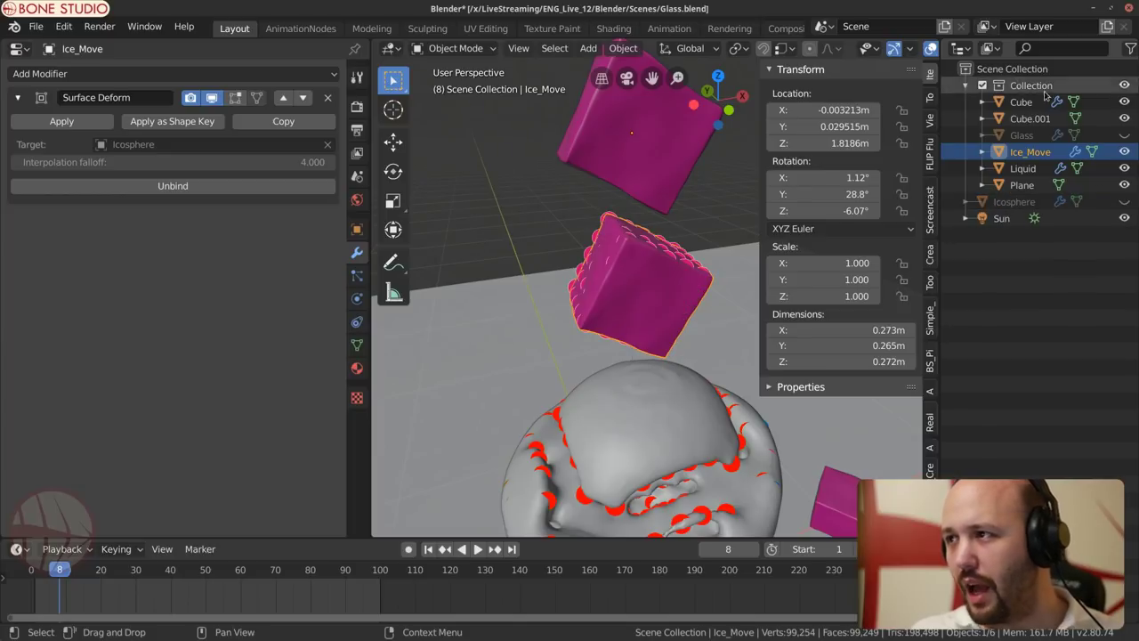
{"action": "left_click", "coordinate": [1124, 102]}
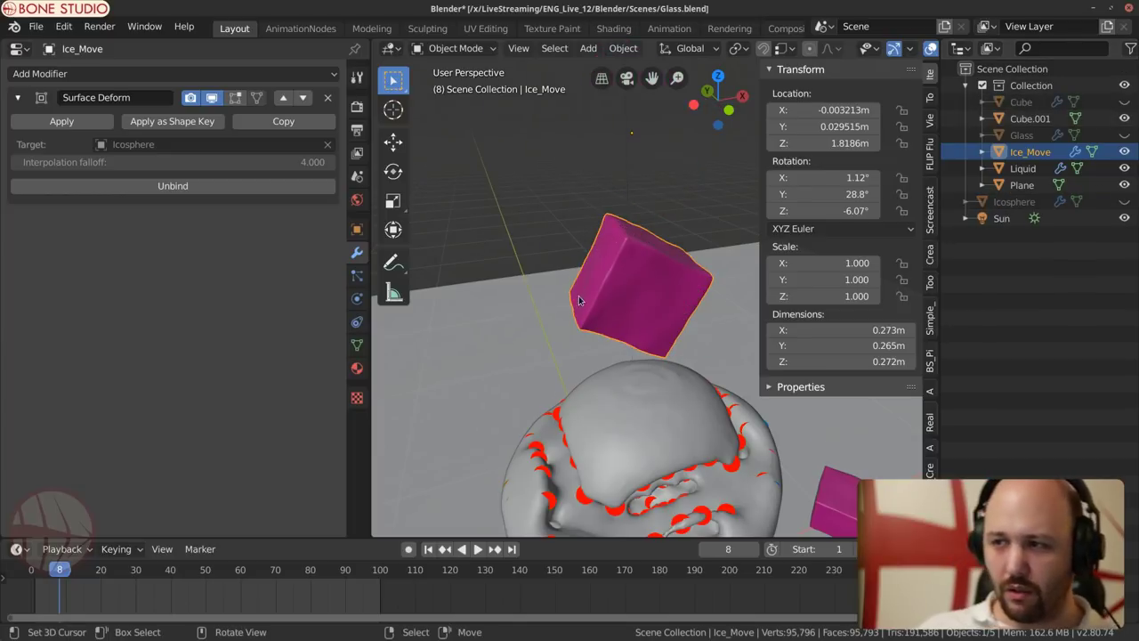
Step: Replay from the first frame, watching Ice_Move sink into the glass, then stop
{"action": "scroll", "coordinate": [578, 298], "scroll_direction": "down", "scroll_amount": 2}
{"action": "key", "text": "shift+Left"}
{"action": "key", "text": "space"}
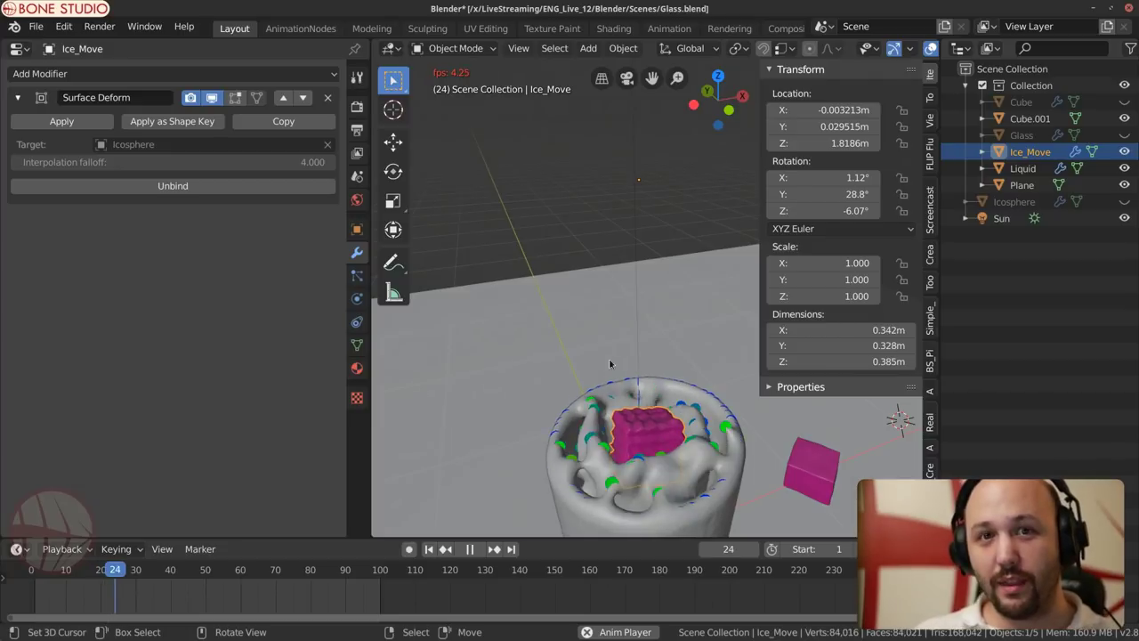
{"action": "scroll", "coordinate": [629, 400], "scroll_direction": "up", "scroll_amount": 8}
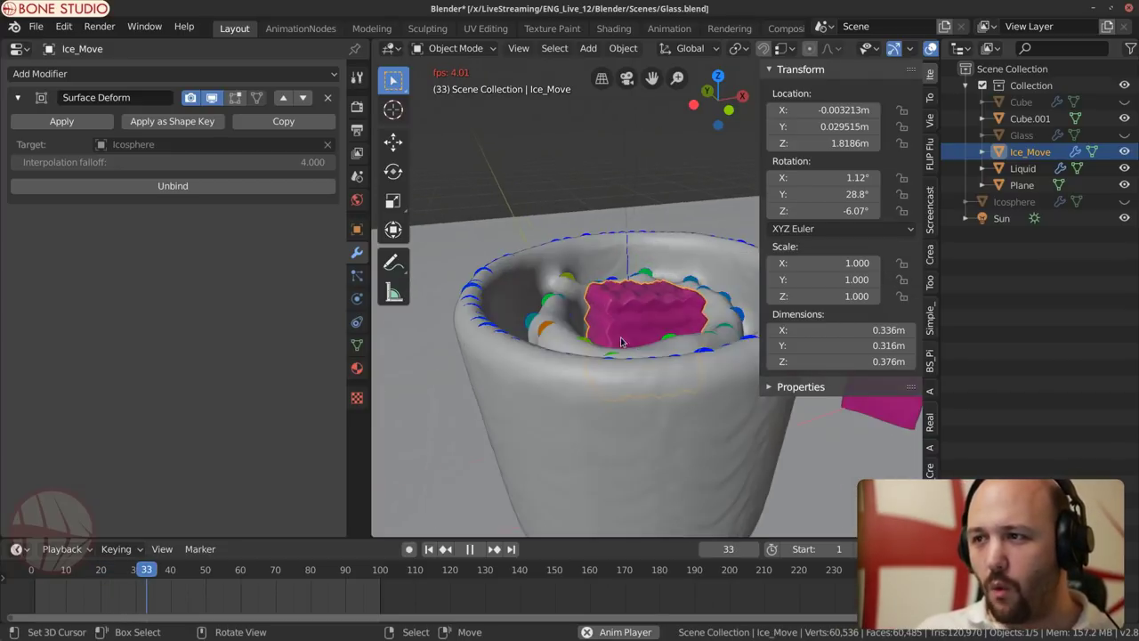
{"action": "middle_click_drag", "start_coordinate": [639, 356], "coordinate": [692, 353]}
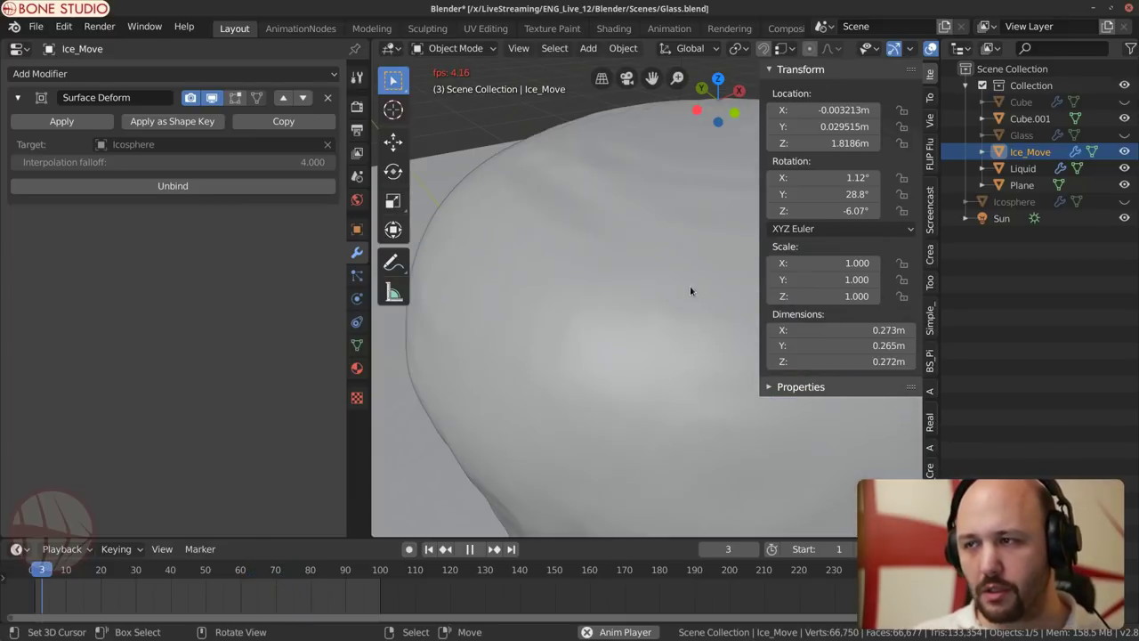
{"action": "key", "text": "space"}
{"action": "middle_click_drag", "start_coordinate": [690, 291], "coordinate": [651, 222]}
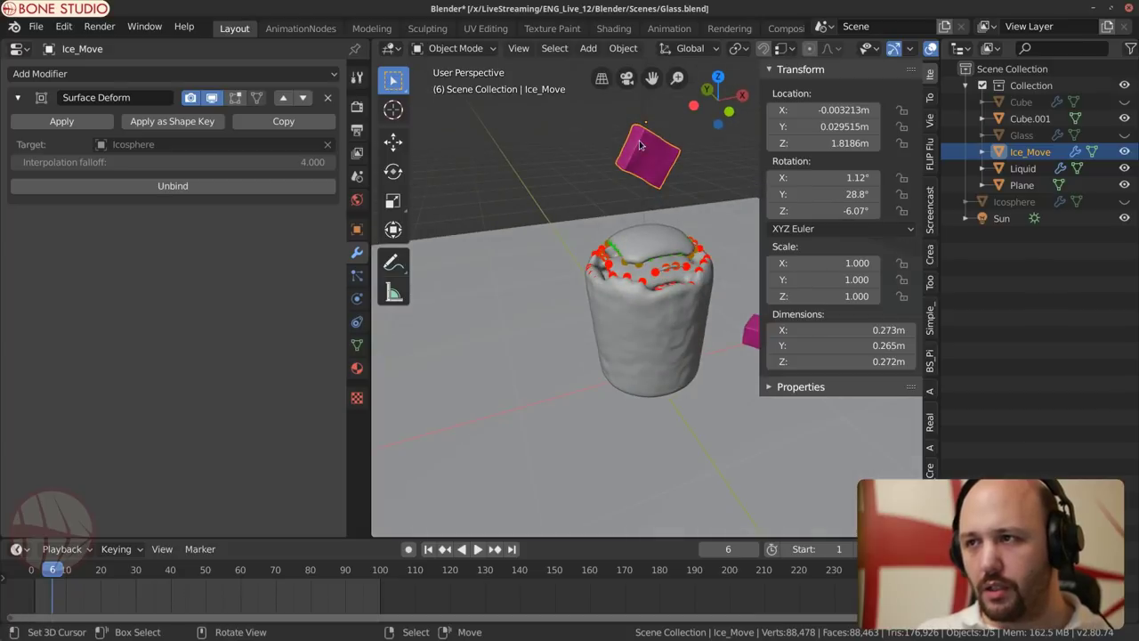
Step: Unhide the Cube and hide Ice_Move in the Outliner
{"action": "left_click", "coordinate": [1028, 104]}
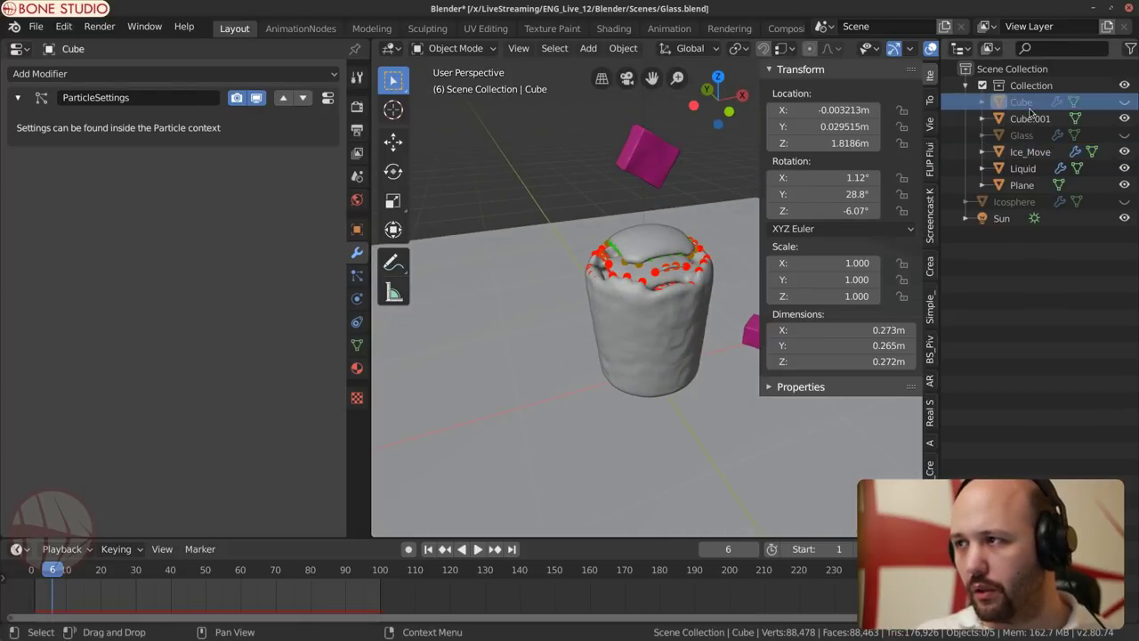
{"action": "left_click", "coordinate": [1124, 101]}
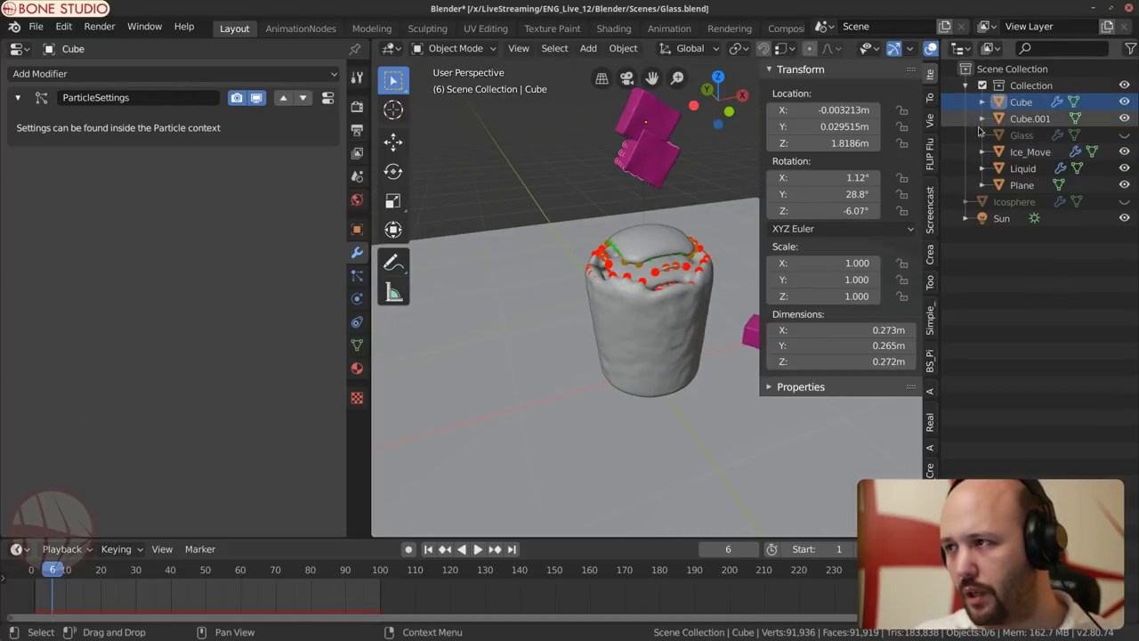
{"action": "left_click", "coordinate": [1125, 151]}
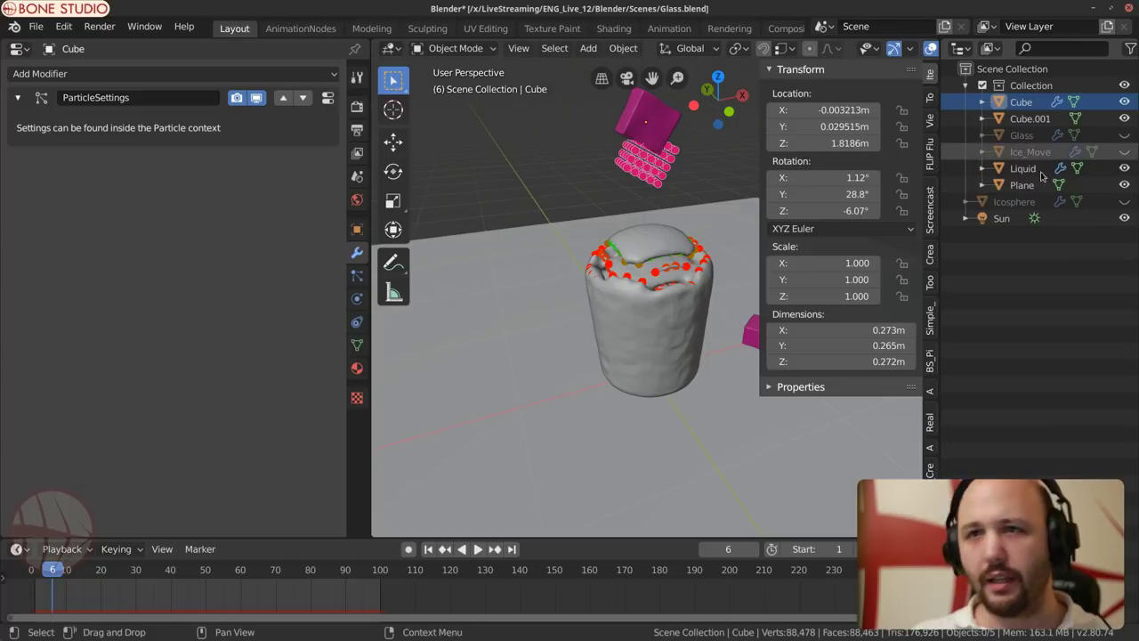
Step: Set the Cube's molecular linking search length to 4
{"action": "left_click", "coordinate": [358, 274]}
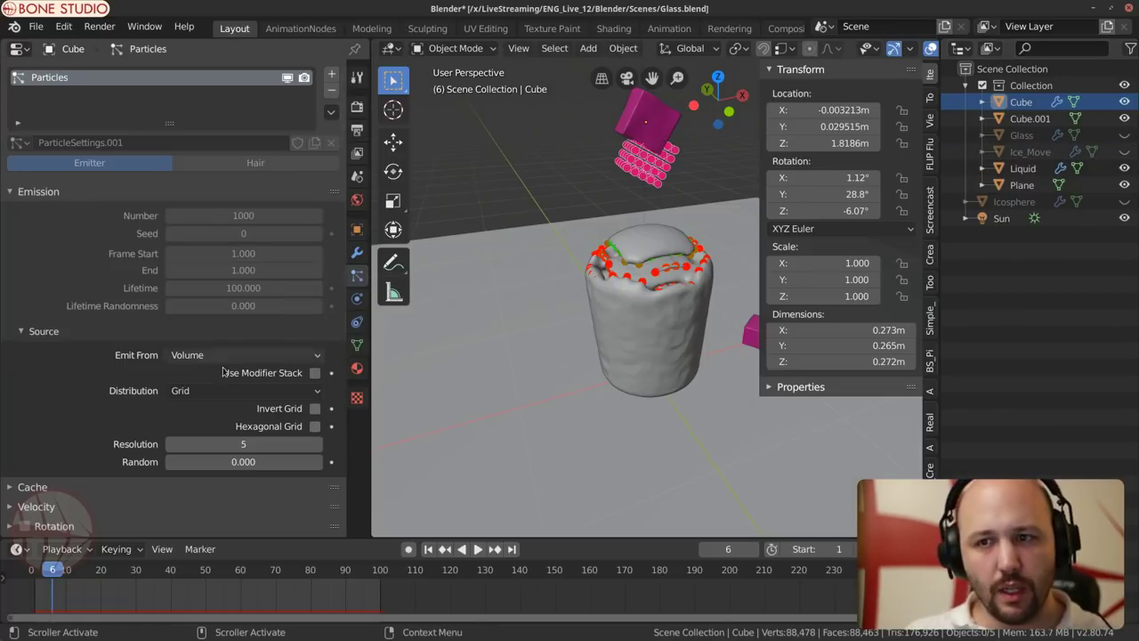
{"action": "scroll", "coordinate": [222, 374], "scroll_direction": "down", "scroll_amount": 15}
{"action": "scroll", "coordinate": [223, 375], "scroll_direction": "up", "scroll_amount": 12}
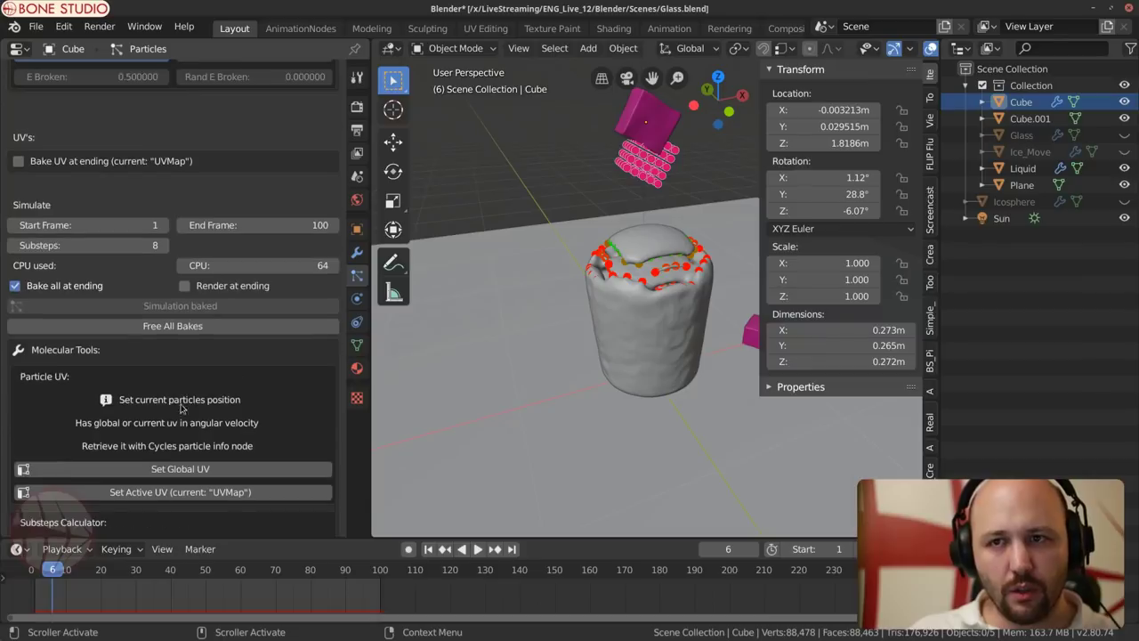
{"action": "left_click", "coordinate": [125, 364]}
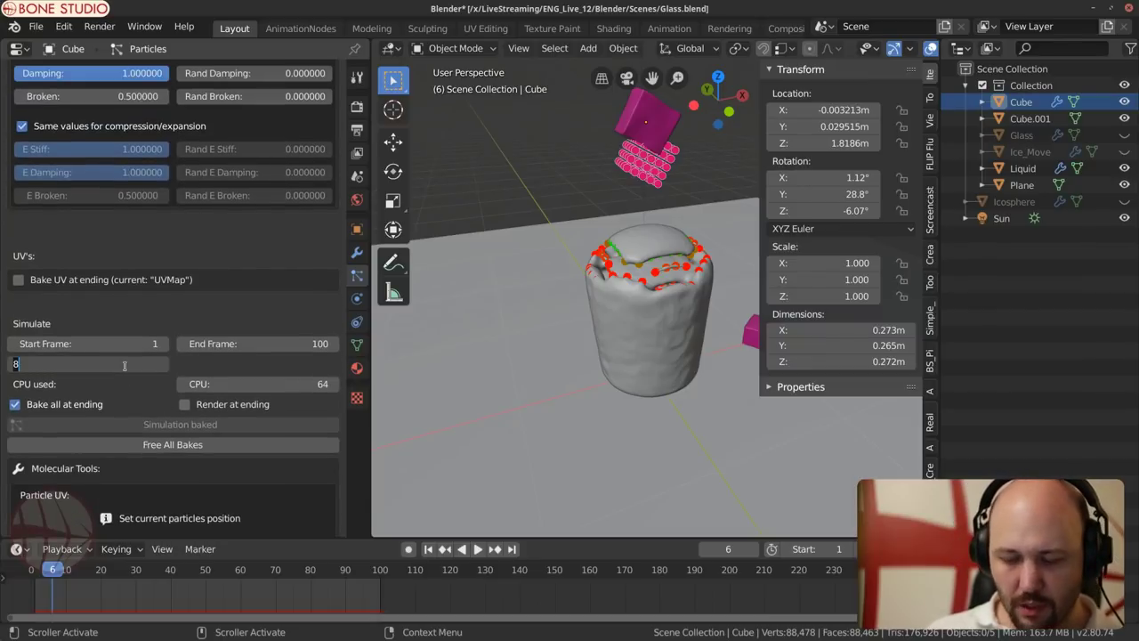
{"action": "key", "text": "Return"}
{"action": "scroll", "coordinate": [124, 367], "scroll_direction": "up", "scroll_amount": 12}
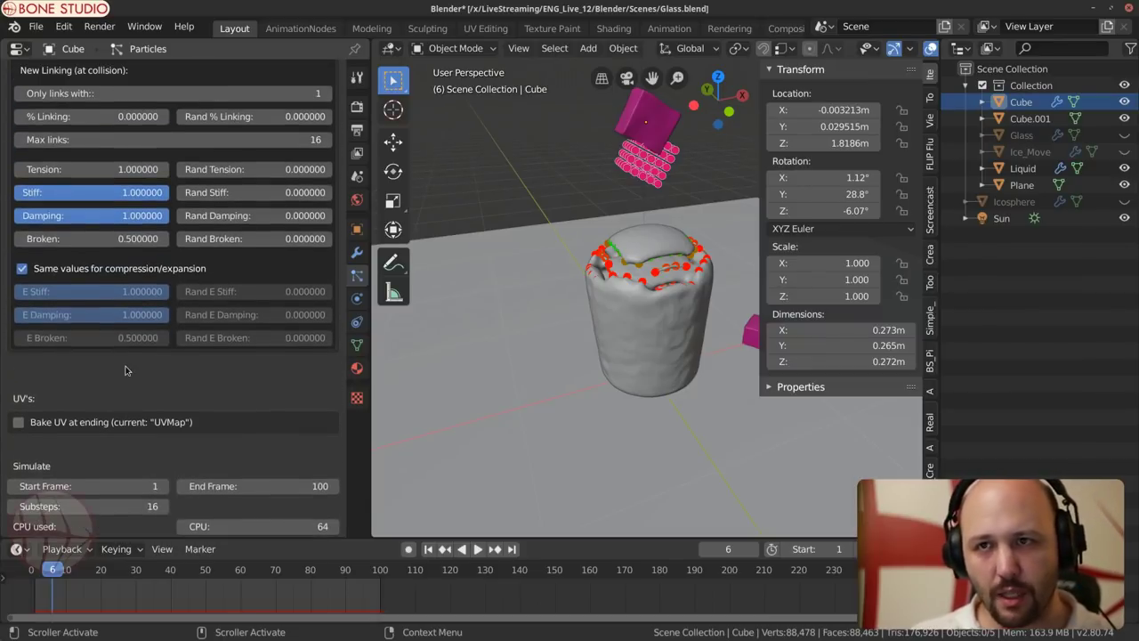
{"action": "scroll", "coordinate": [125, 371], "scroll_direction": "up", "scroll_amount": 5}
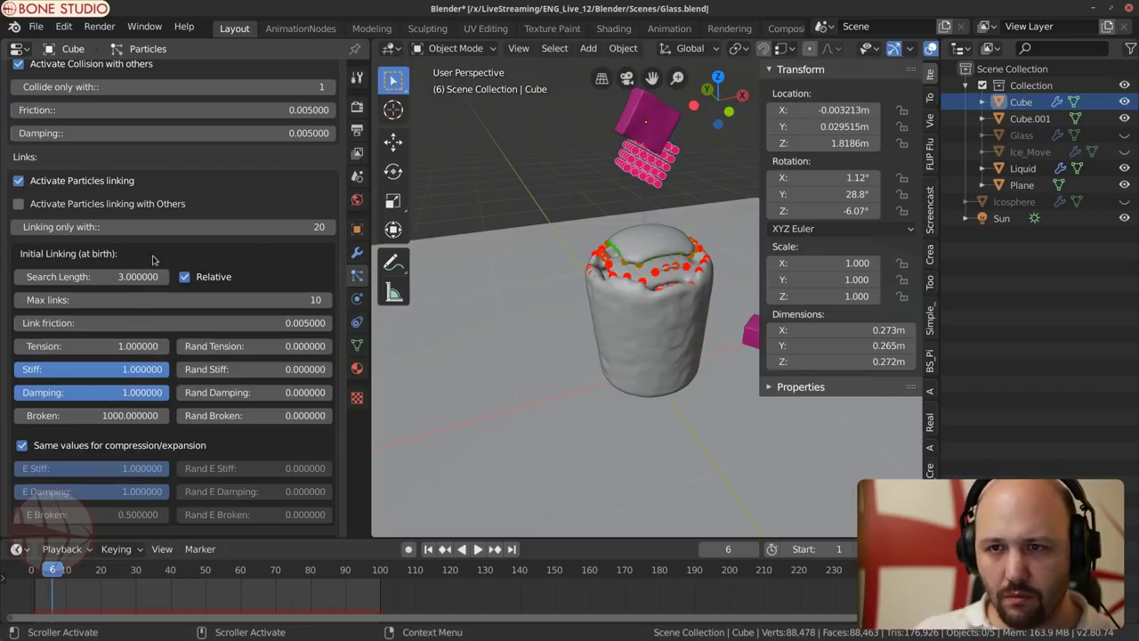
{"action": "left_click", "coordinate": [89, 276]}
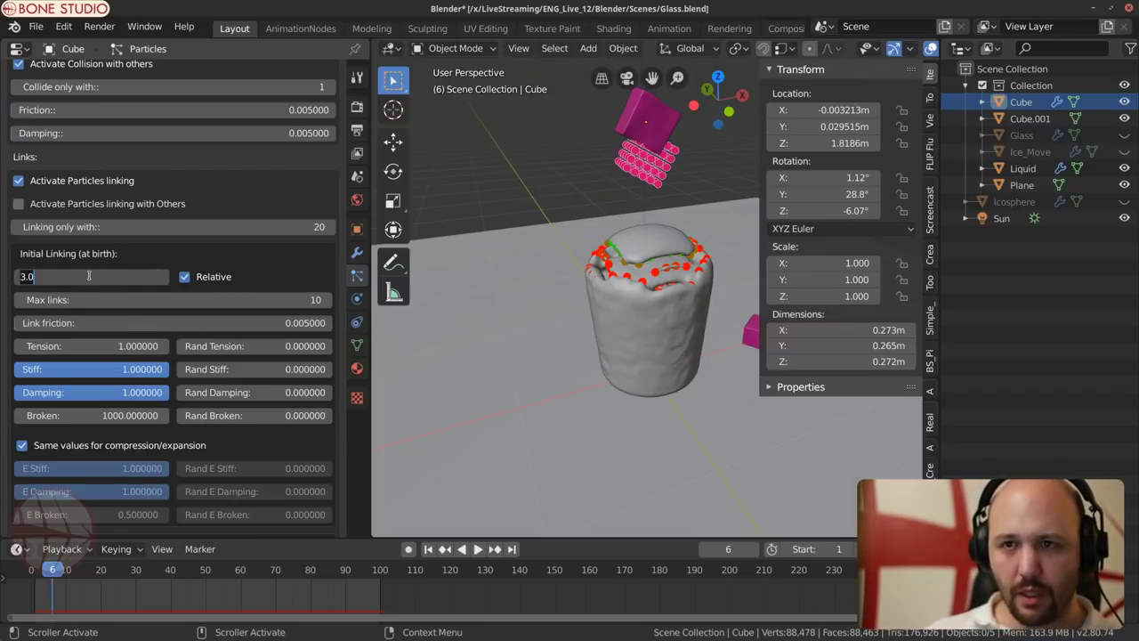
{"action": "type", "text": "4"}
{"action": "key", "text": "Return"}
Step: Raise the simulation substeps to 32, save Glass.blend, and free the existing bake
{"action": "scroll", "coordinate": [130, 382], "scroll_direction": "down", "scroll_amount": 3}
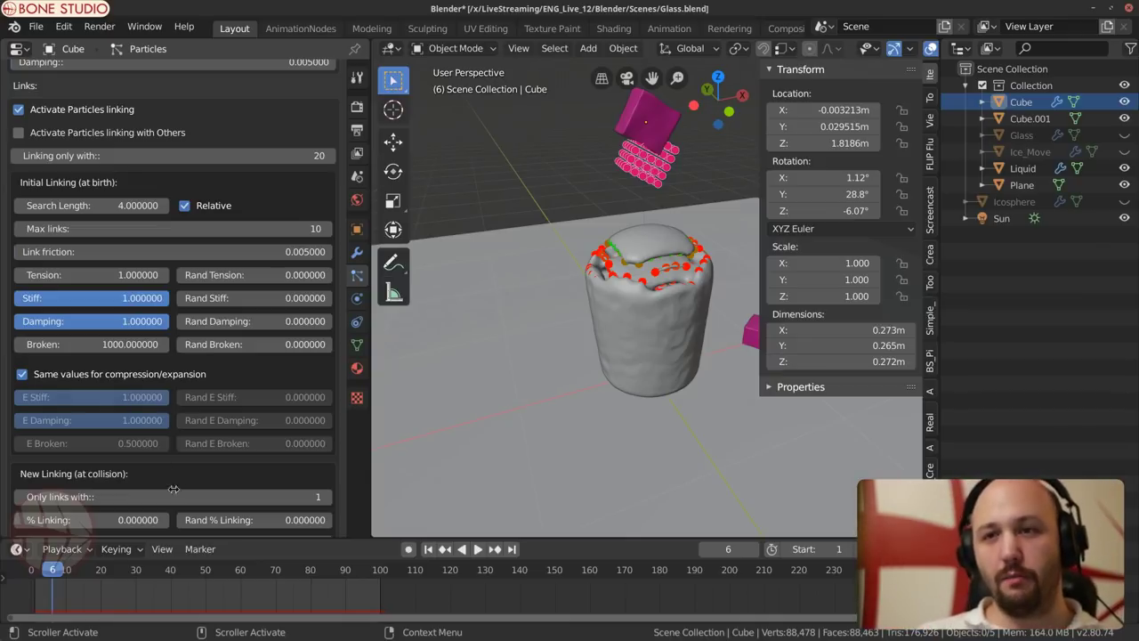
{"action": "scroll", "coordinate": [187, 262], "scroll_direction": "down", "scroll_amount": 9}
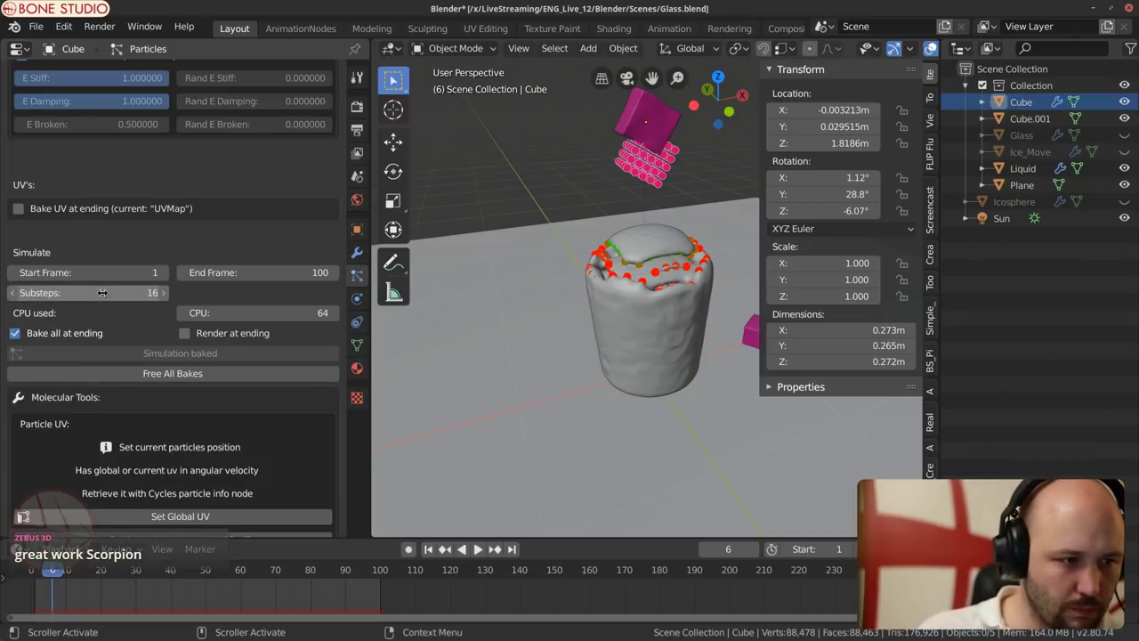
{"action": "left_click", "coordinate": [101, 293]}
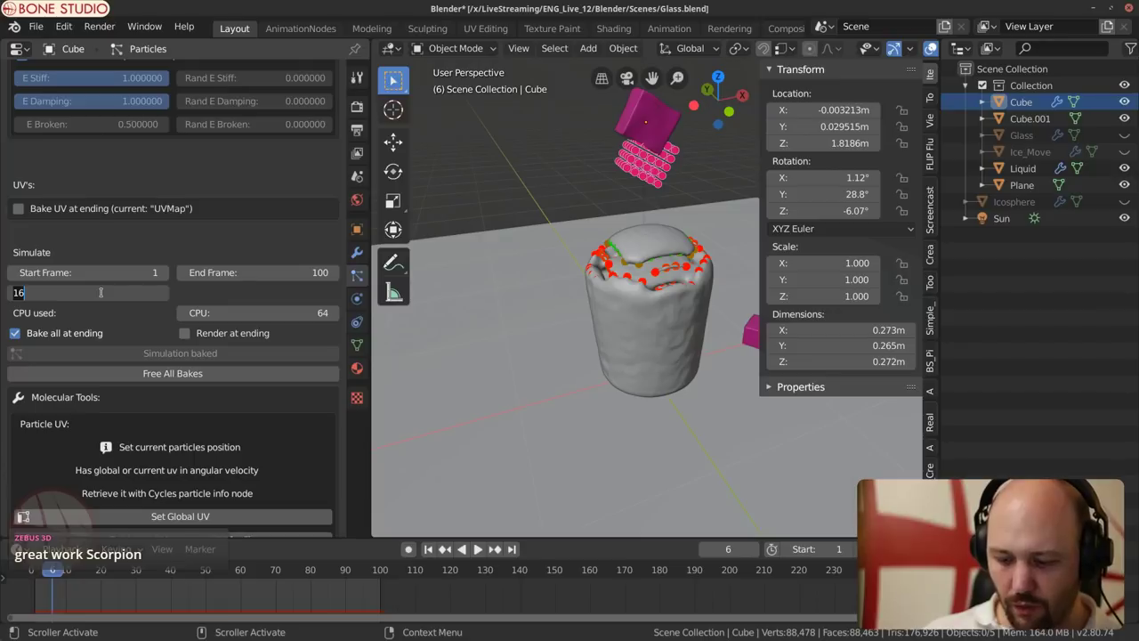
{"action": "type", "text": "32"}
{"action": "key", "text": "Return"}
{"action": "key", "text": "ctrl+s"}
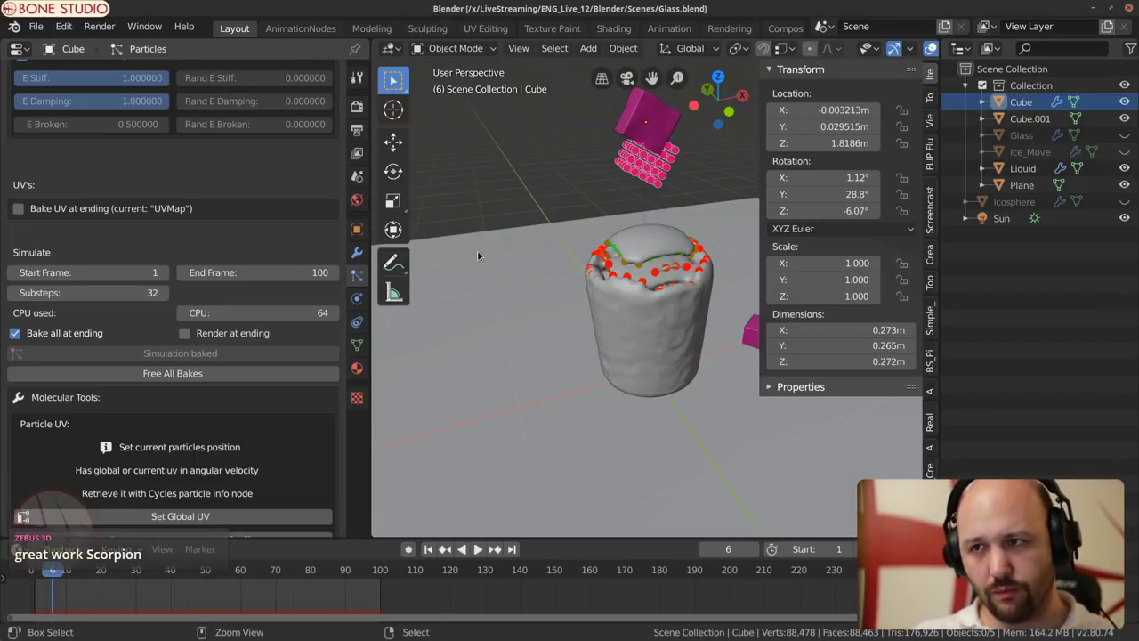
{"action": "left_click", "coordinate": [196, 374]}
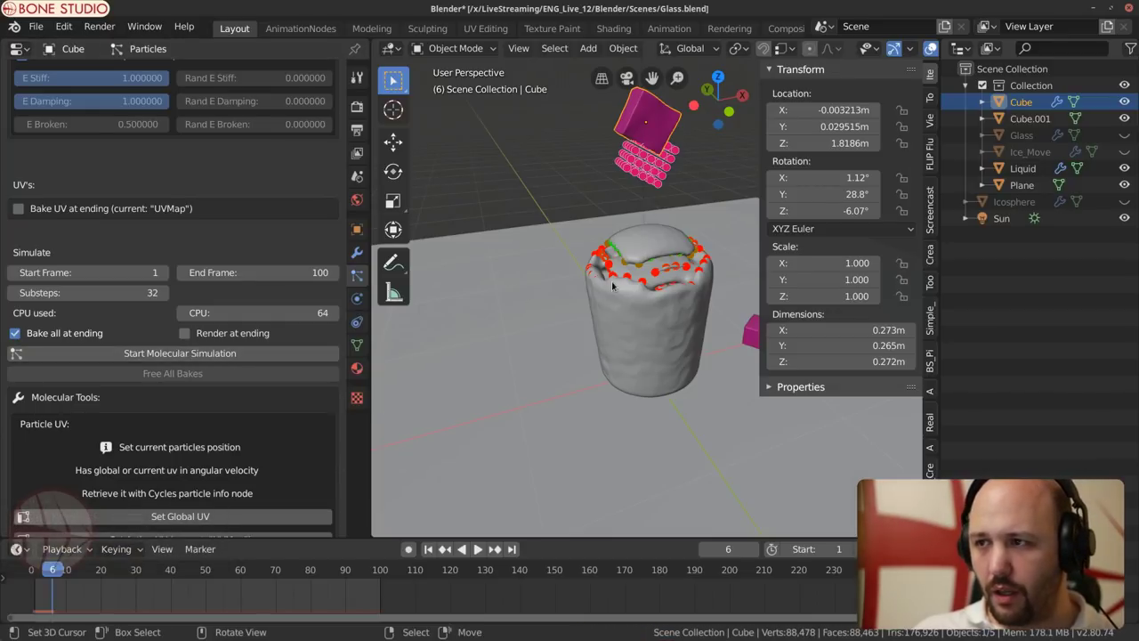
Step: Select Liquid, turn off its Particle Mesher, and collapse it after undoing its removal
{"action": "left_click", "coordinate": [358, 256]}
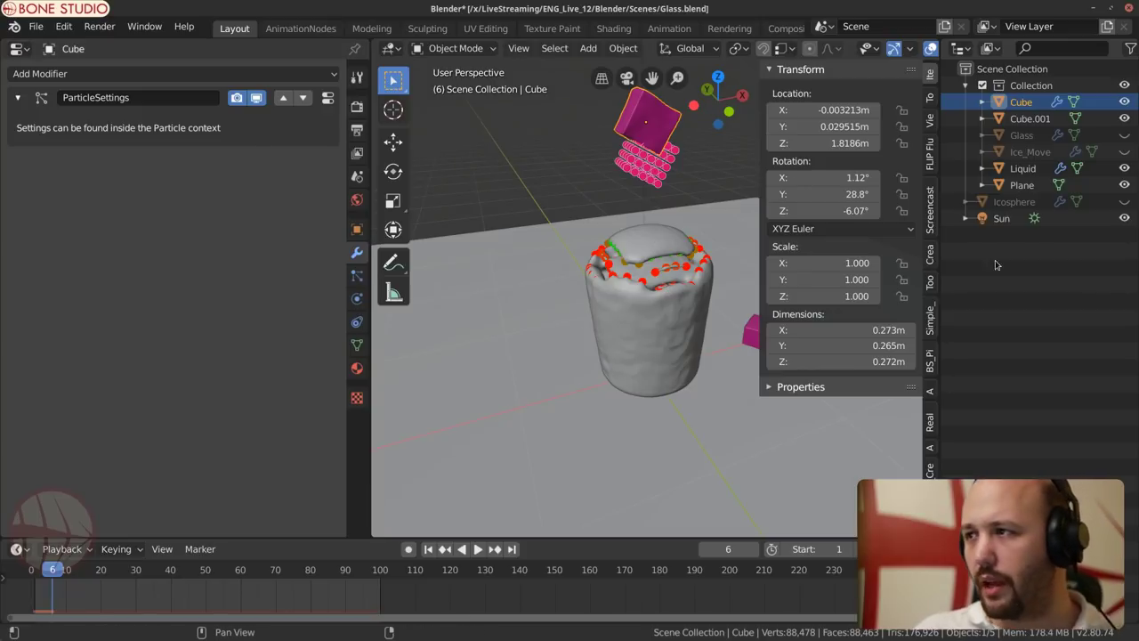
{"action": "left_click", "coordinate": [1022, 169]}
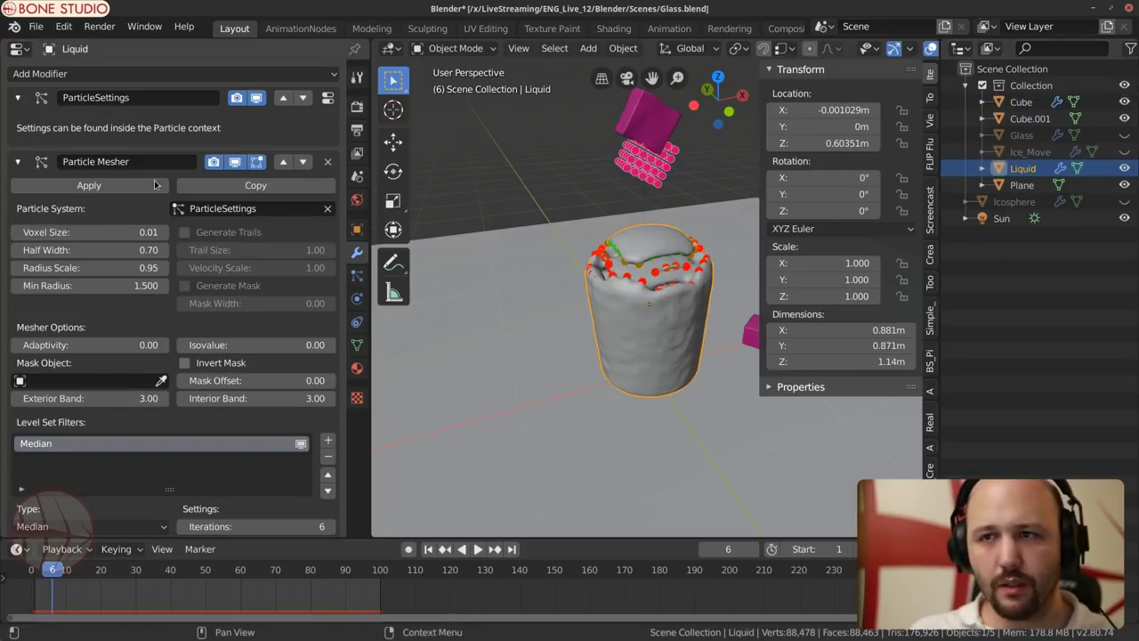
{"action": "left_click", "coordinate": [235, 161]}
{"action": "left_click", "coordinate": [213, 161]}
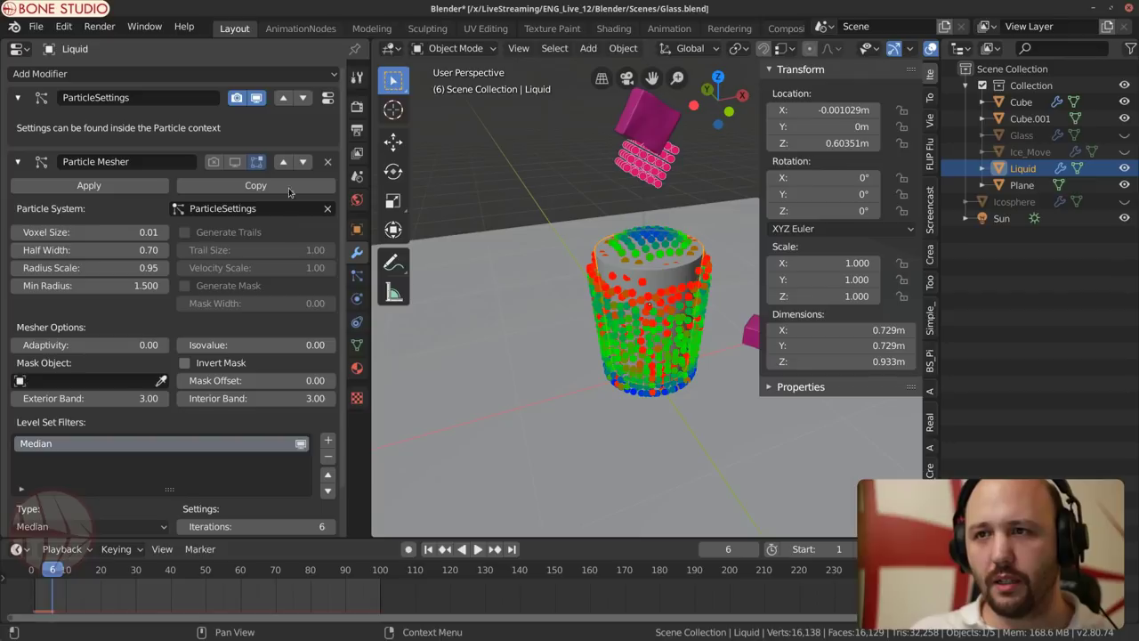
{"action": "left_click", "coordinate": [327, 163]}
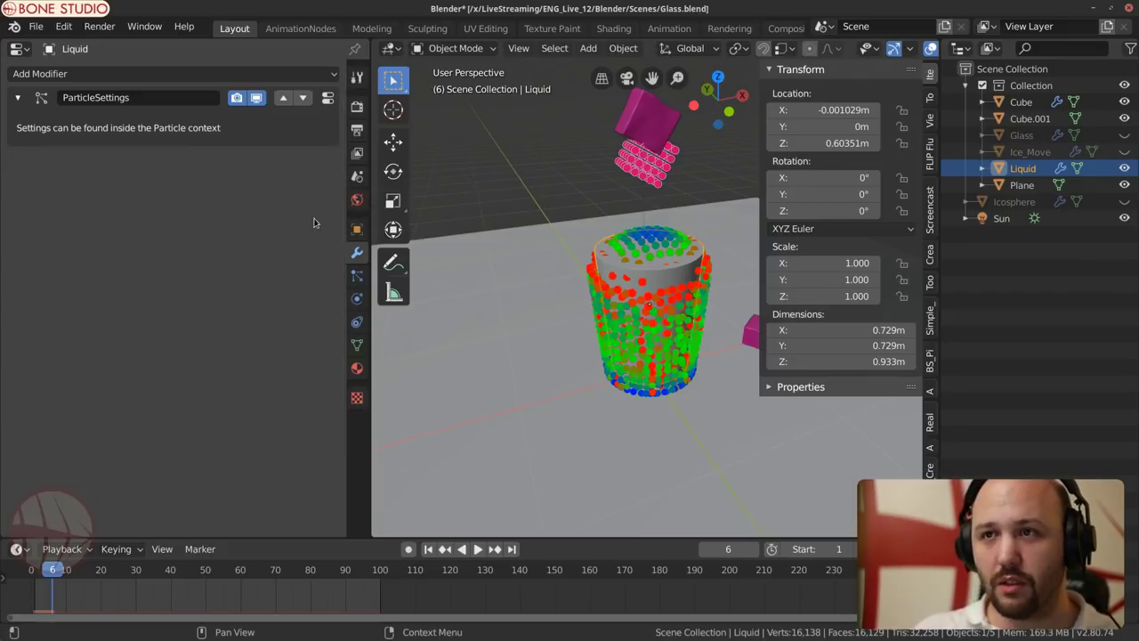
{"action": "key", "text": "ctrl+z"}
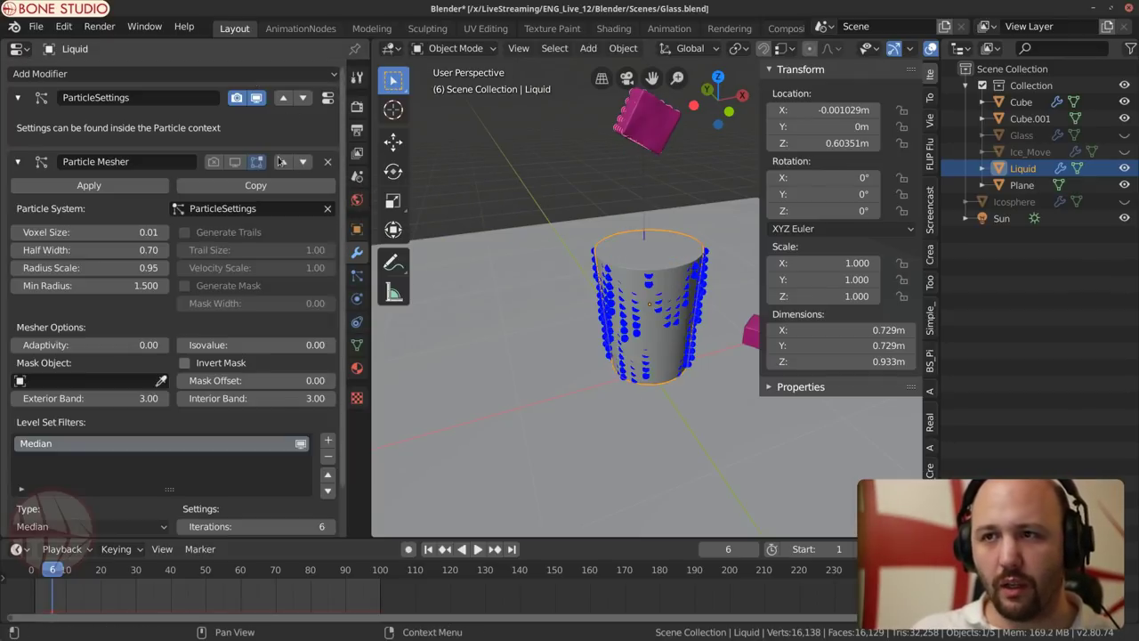
{"action": "left_click", "coordinate": [17, 163]}
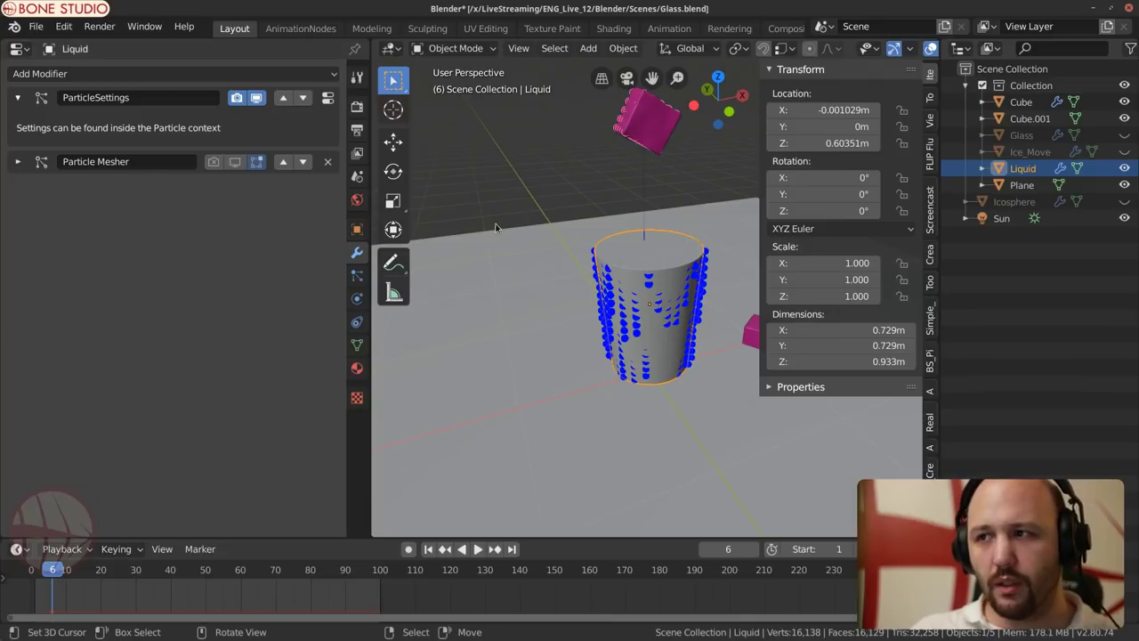
Step: Add a Build modifier to Liquid with its Start frame set to 1000
{"action": "left_click", "coordinate": [174, 75]}
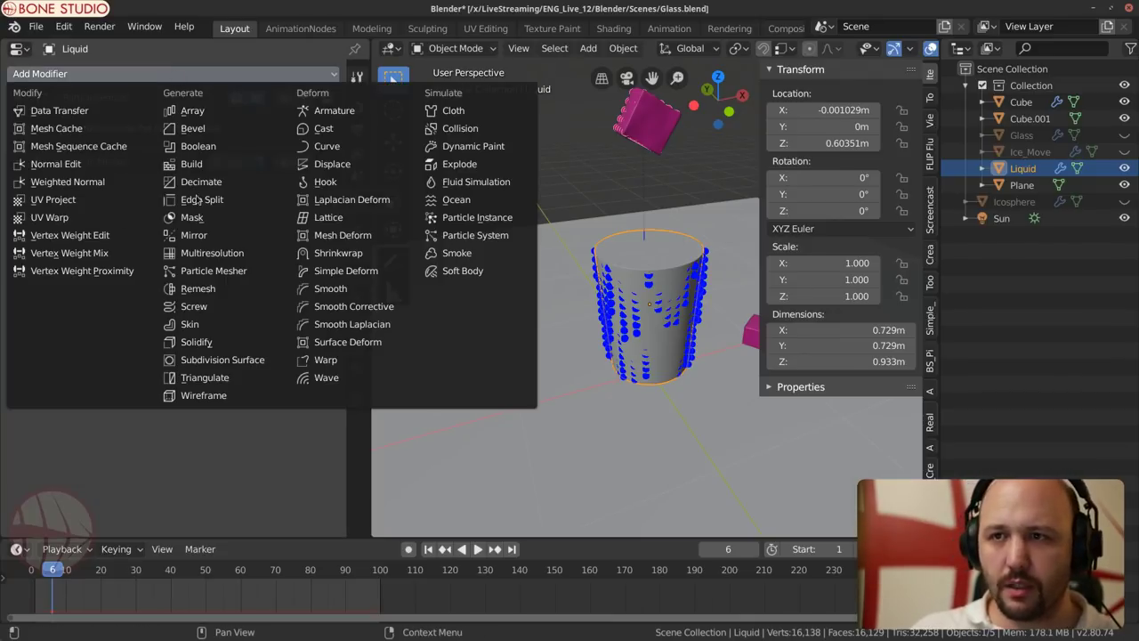
{"action": "left_click", "coordinate": [191, 164]}
{"action": "left_click", "coordinate": [103, 236]}
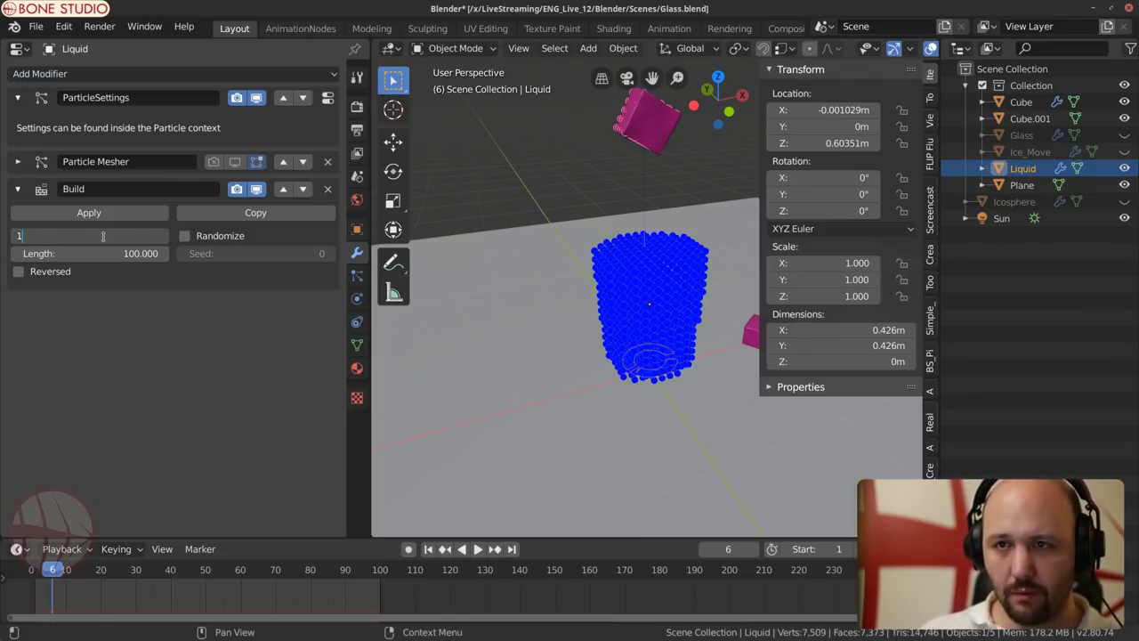
{"action": "type", "text": "1000"}
{"action": "key", "text": "Return"}
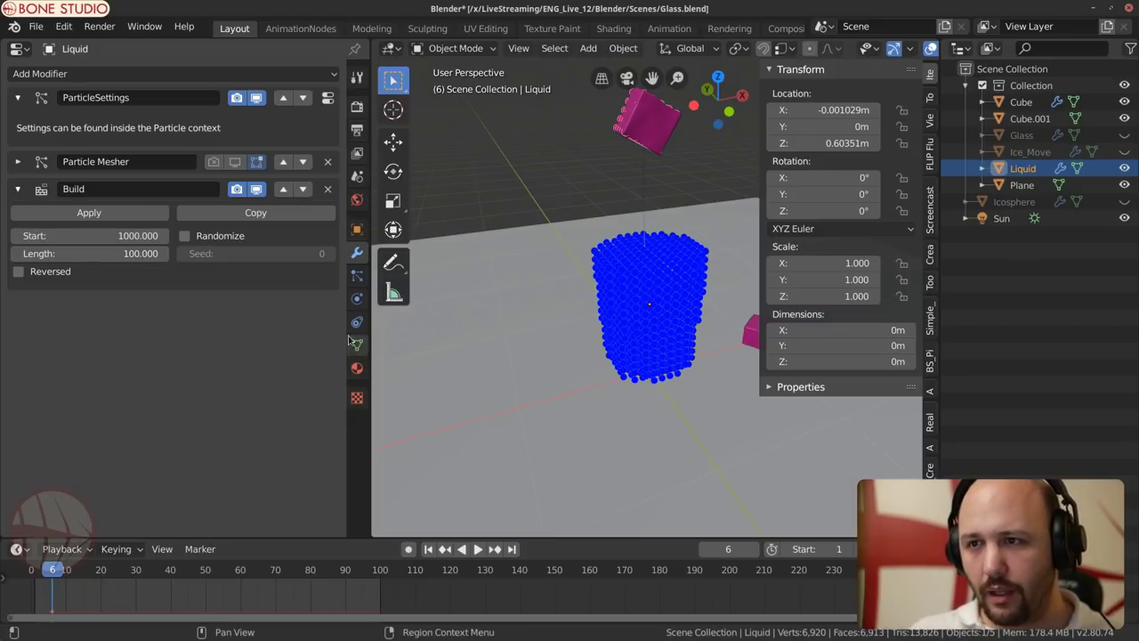
{"action": "left_click", "coordinate": [356, 279]}
Step: Set the Molecular Script simulation Substeps to 8
{"action": "scroll", "coordinate": [124, 373], "scroll_direction": "up", "scroll_amount": 20}
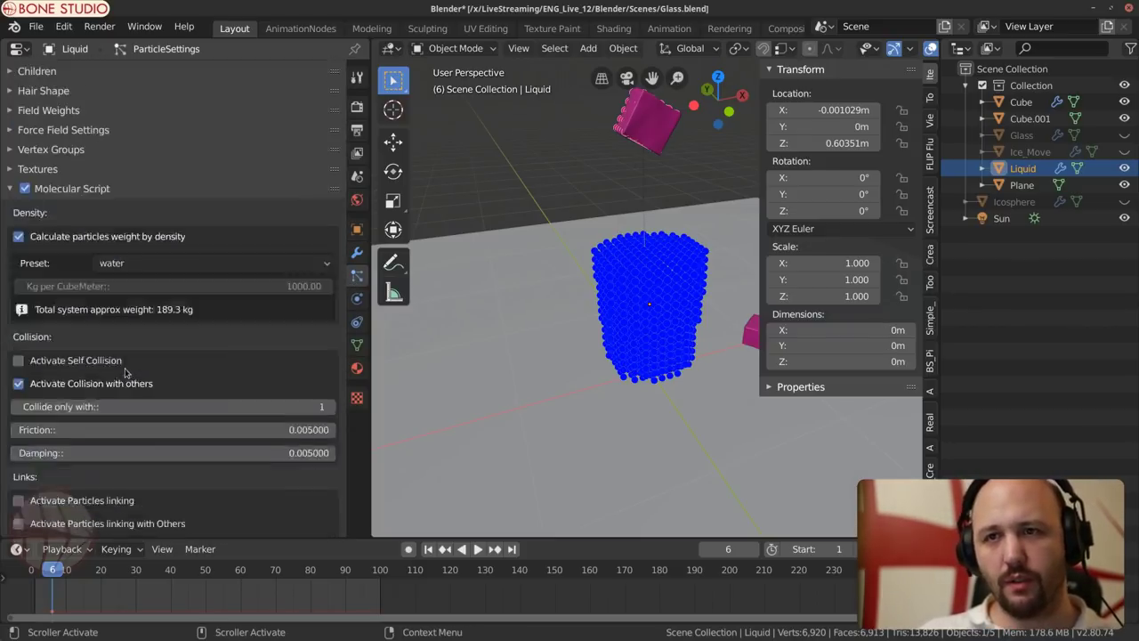
{"action": "scroll", "coordinate": [124, 374], "scroll_direction": "down", "scroll_amount": 20}
{"action": "scroll", "coordinate": [124, 373], "scroll_direction": "up", "scroll_amount": 5}
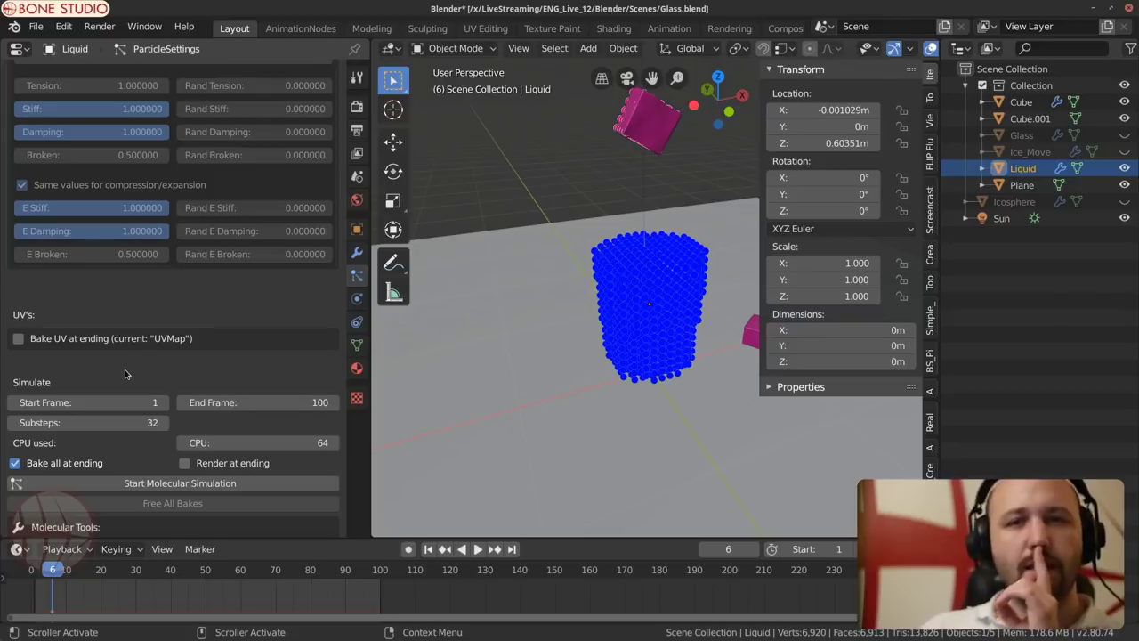
{"action": "scroll", "coordinate": [129, 368], "scroll_direction": "down", "scroll_amount": 5}
{"action": "left_click", "coordinate": [116, 255]}
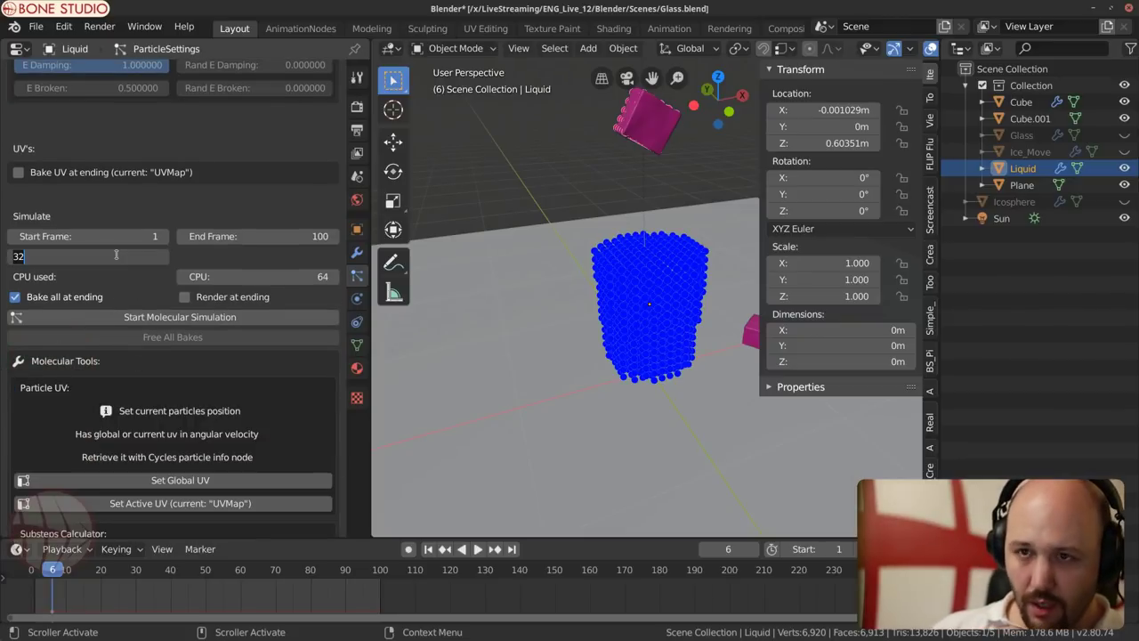
{"action": "type", "text": "8"}
{"action": "key", "text": "Return"}
Step: Give the Substeps Calculator 1514 current particles and a current substep of 8
{"action": "scroll", "coordinate": [117, 255], "scroll_direction": "down", "scroll_amount": 6}
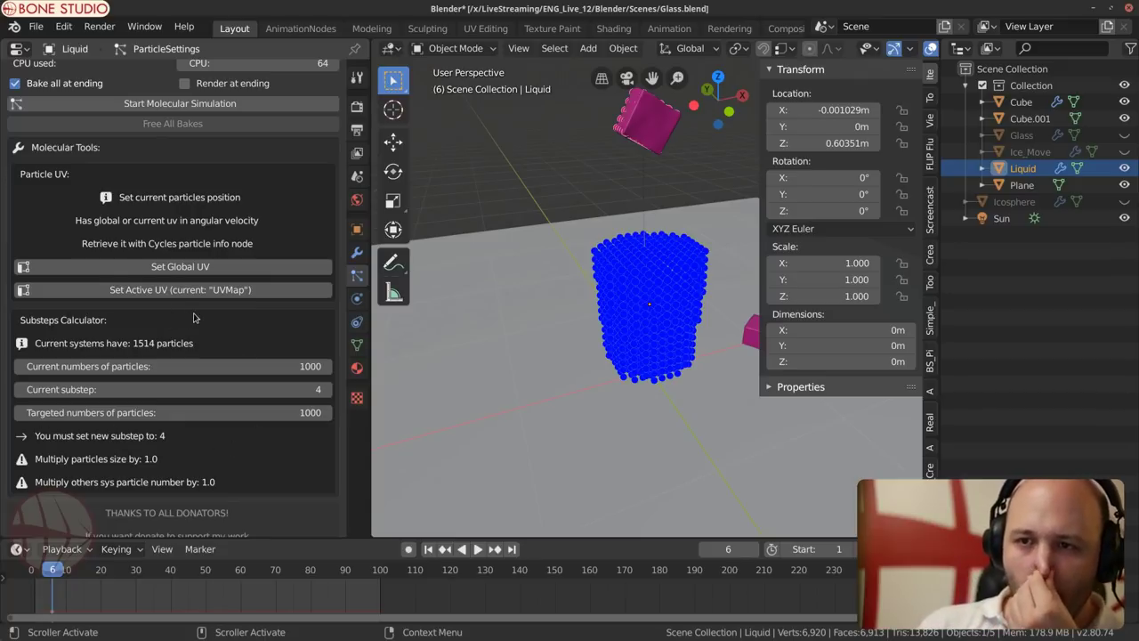
{"action": "scroll", "coordinate": [170, 365], "scroll_direction": "up", "scroll_amount": 6}
{"action": "scroll", "coordinate": [199, 389], "scroll_direction": "down", "scroll_amount": 5}
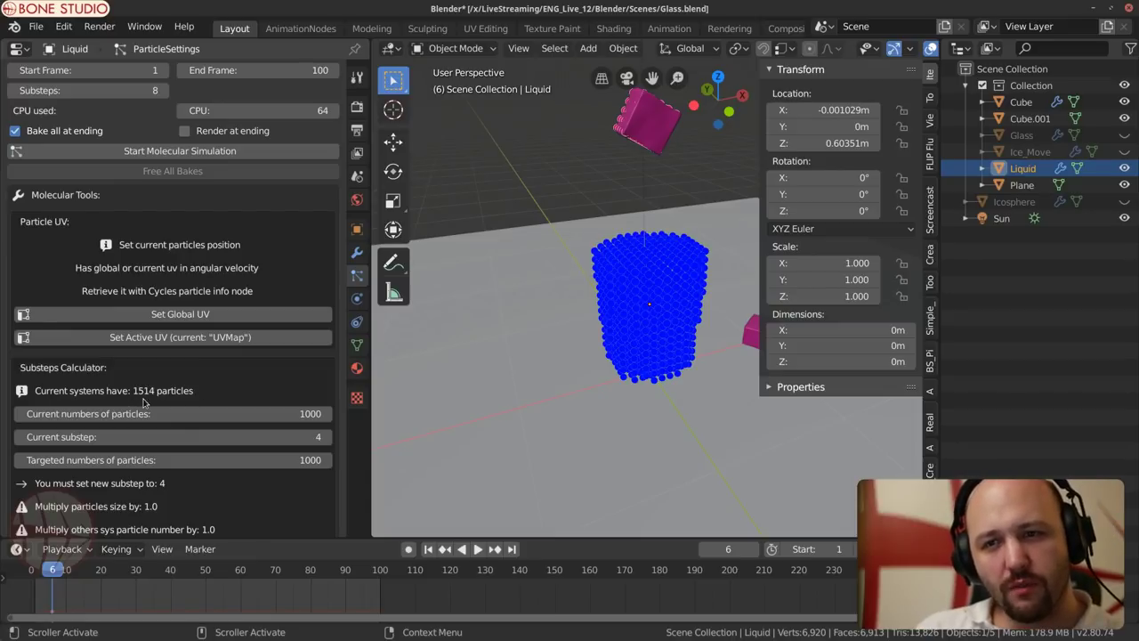
{"action": "scroll", "coordinate": [174, 401], "scroll_direction": "down", "scroll_amount": 3}
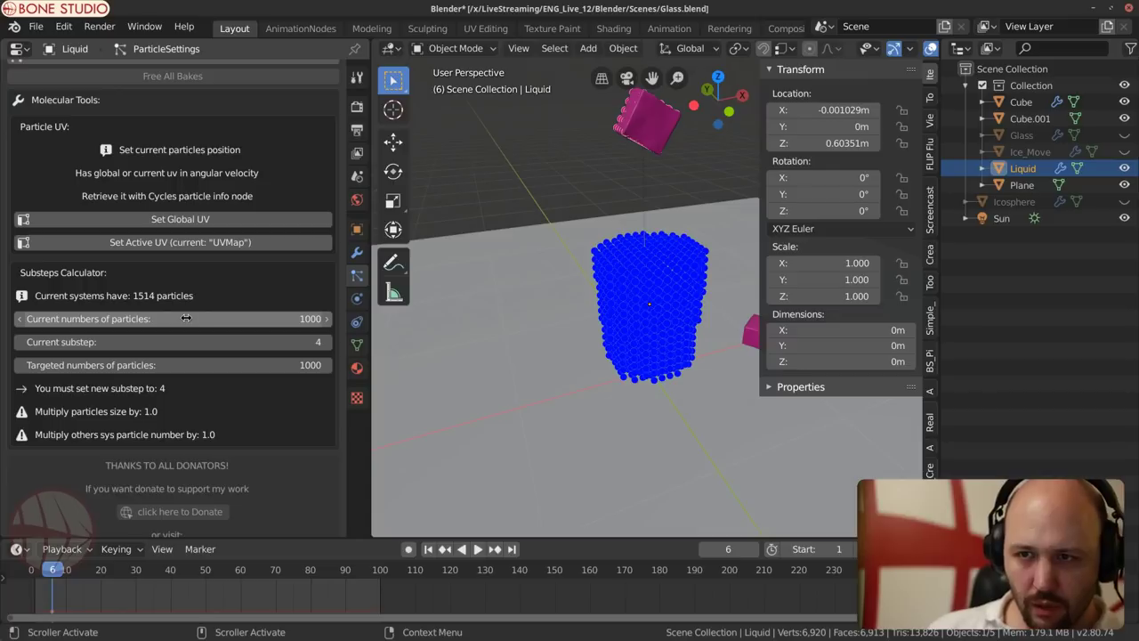
{"action": "left_click", "coordinate": [186, 317]}
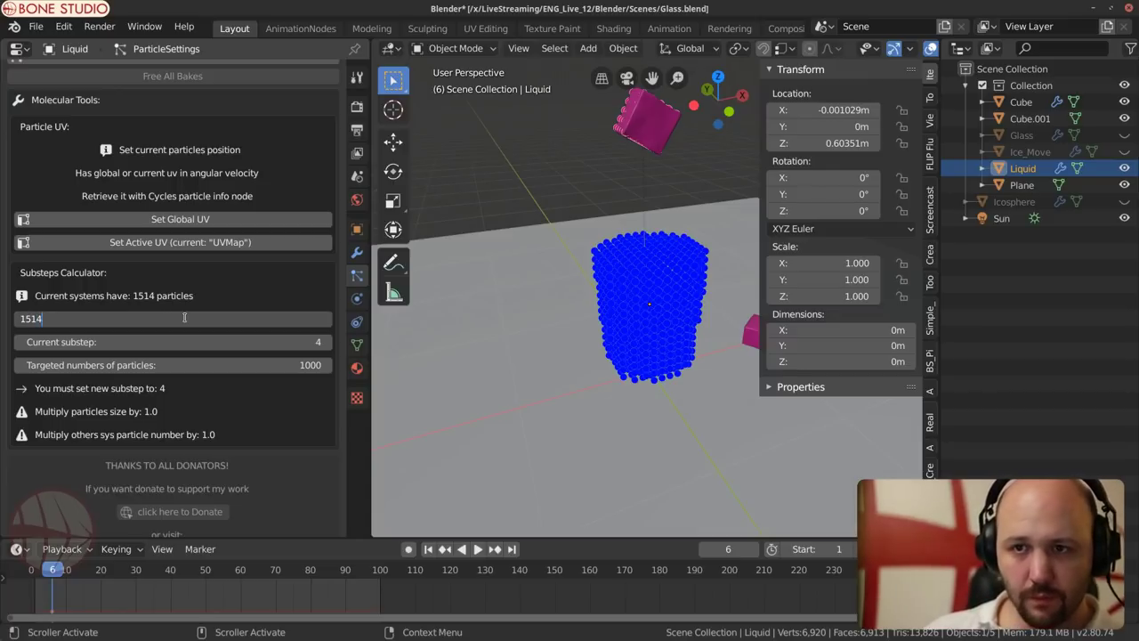
{"action": "key", "text": "Return"}
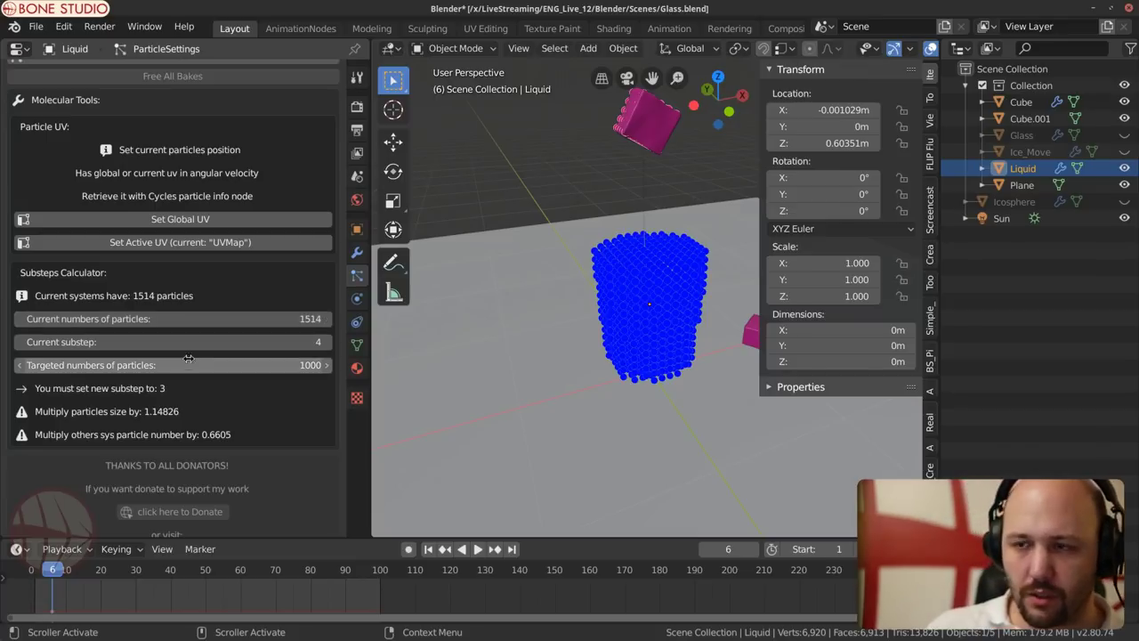
{"action": "middle_click_drag", "start_coordinate": [544, 348], "coordinate": [569, 356]}
{"action": "scroll", "coordinate": [227, 310], "scroll_direction": "up", "scroll_amount": 15}
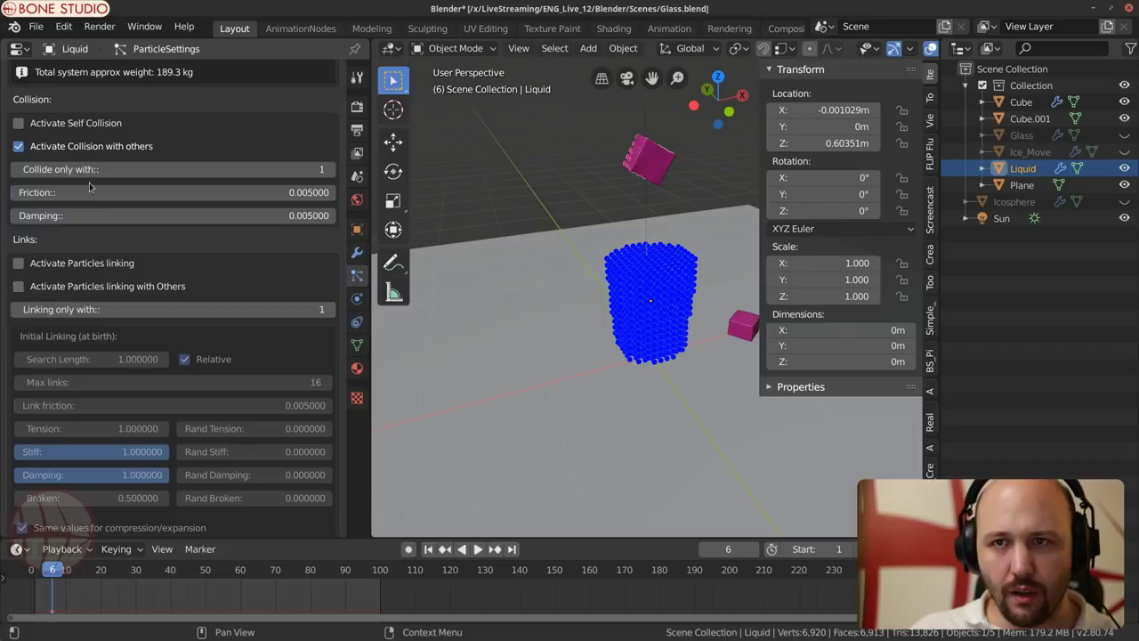
{"action": "scroll", "coordinate": [146, 418], "scroll_direction": "up", "scroll_amount": 5}
{"action": "scroll", "coordinate": [138, 406], "scroll_direction": "down", "scroll_amount": 12}
{"action": "scroll", "coordinate": [138, 406], "scroll_direction": "up", "scroll_amount": 4}
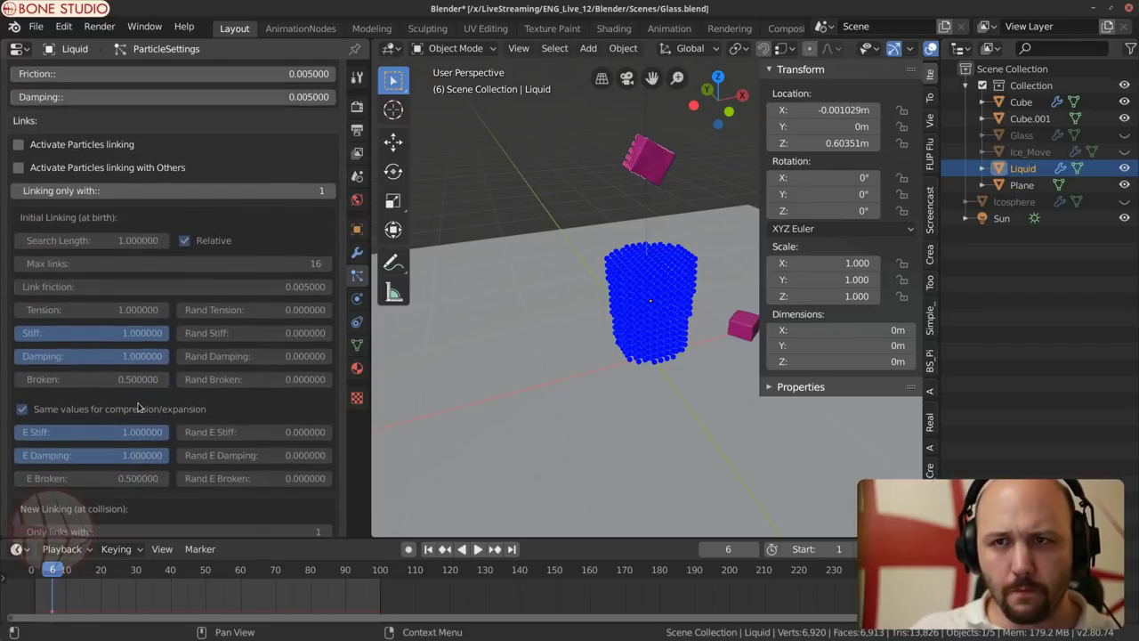
{"action": "scroll", "coordinate": [138, 407], "scroll_direction": "down", "scroll_amount": 15}
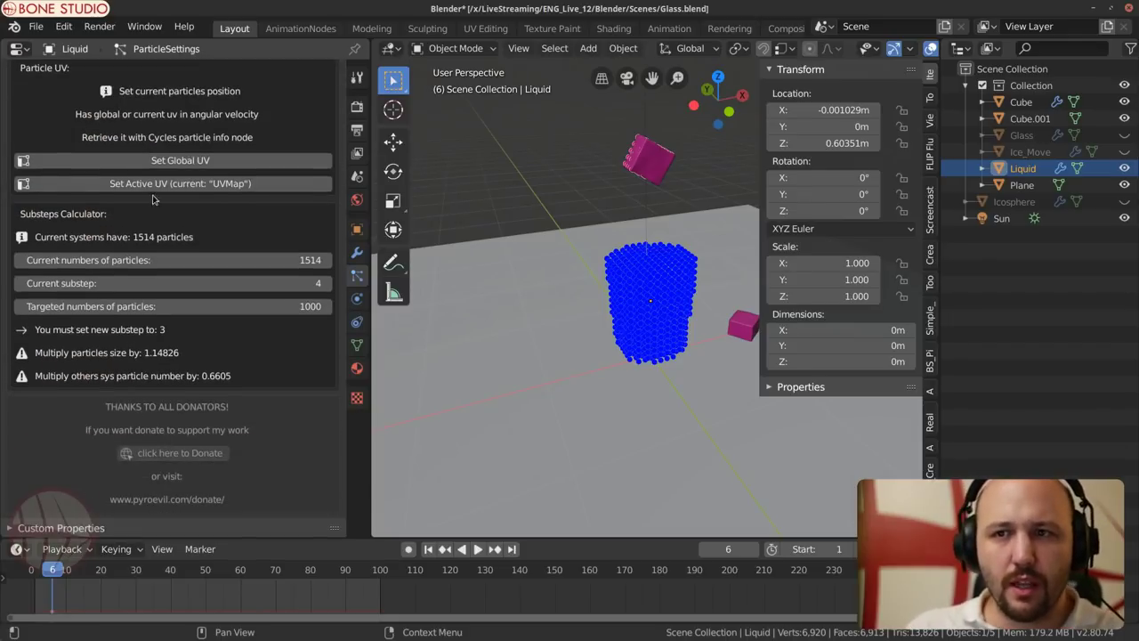
{"action": "left_click_drag", "start_coordinate": [94, 283], "coordinate": [106, 283]}
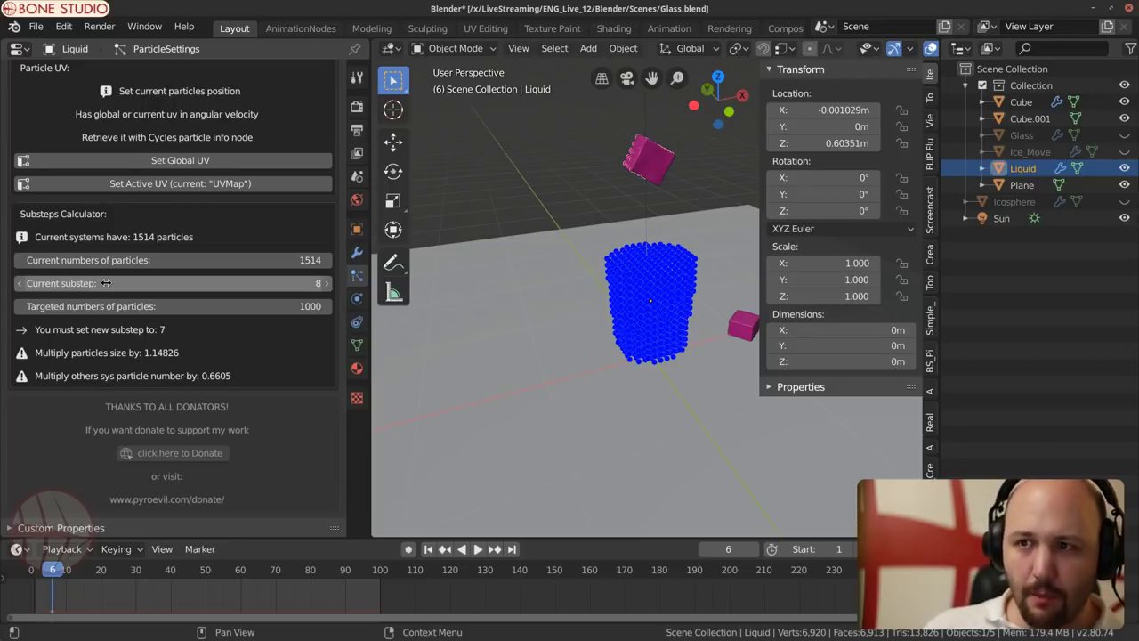
{"action": "scroll", "coordinate": [177, 368], "scroll_direction": "up", "scroll_amount": 20}
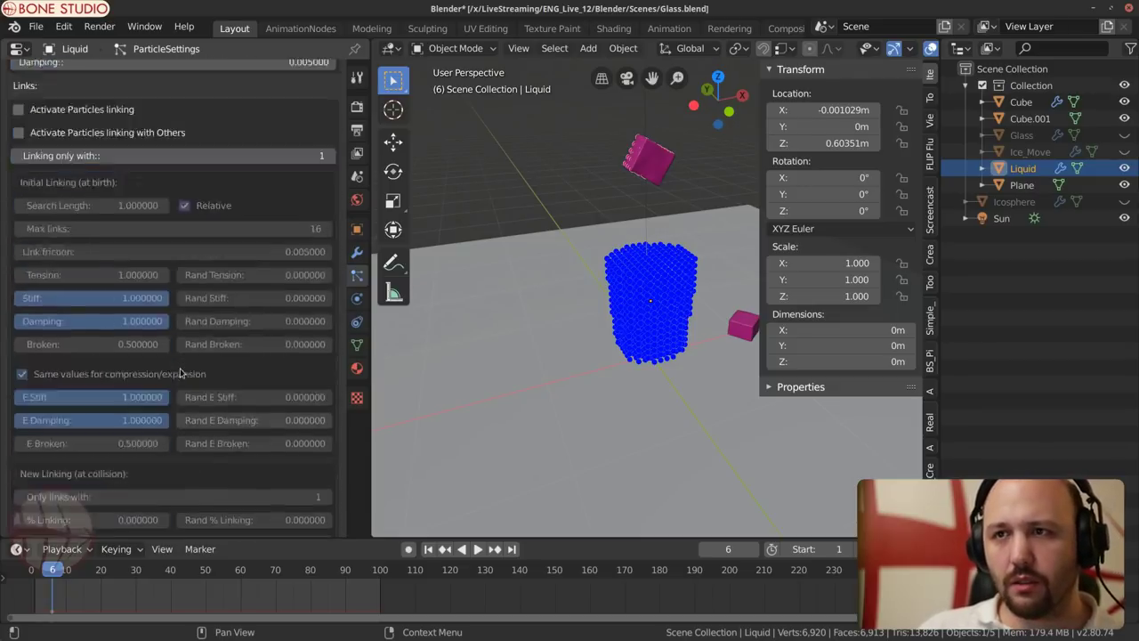
{"action": "scroll", "coordinate": [181, 368], "scroll_direction": "up", "scroll_amount": 7}
Step: Set the Liquid emitter's grid Resolution to 30
{"action": "scroll", "coordinate": [181, 371], "scroll_direction": "up", "scroll_amount": 3}
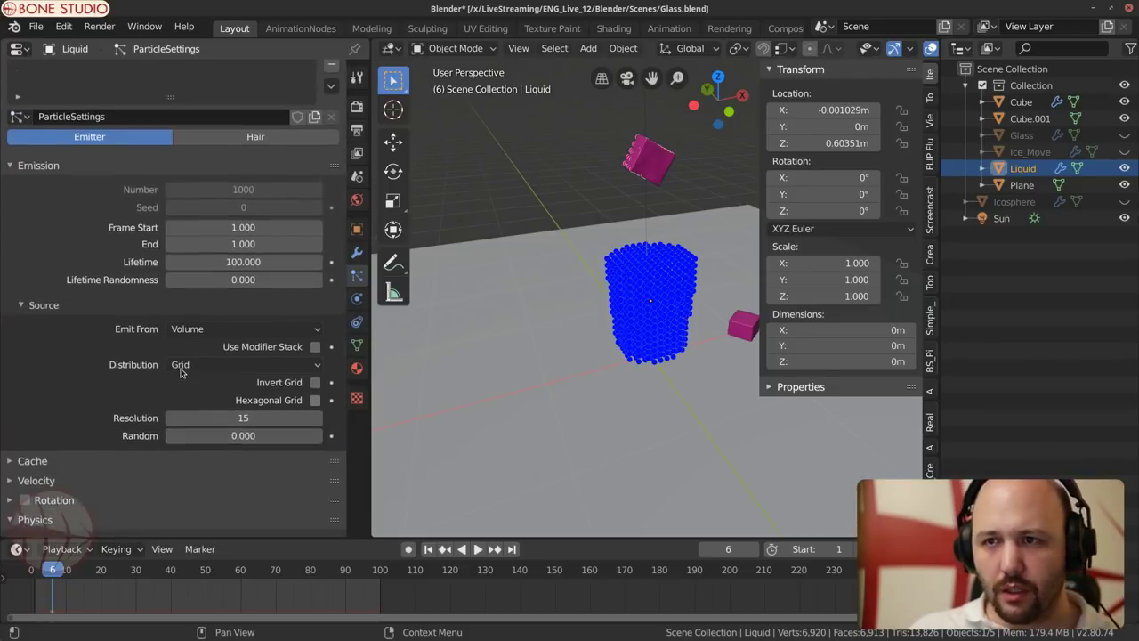
{"action": "left_click", "coordinate": [257, 396]}
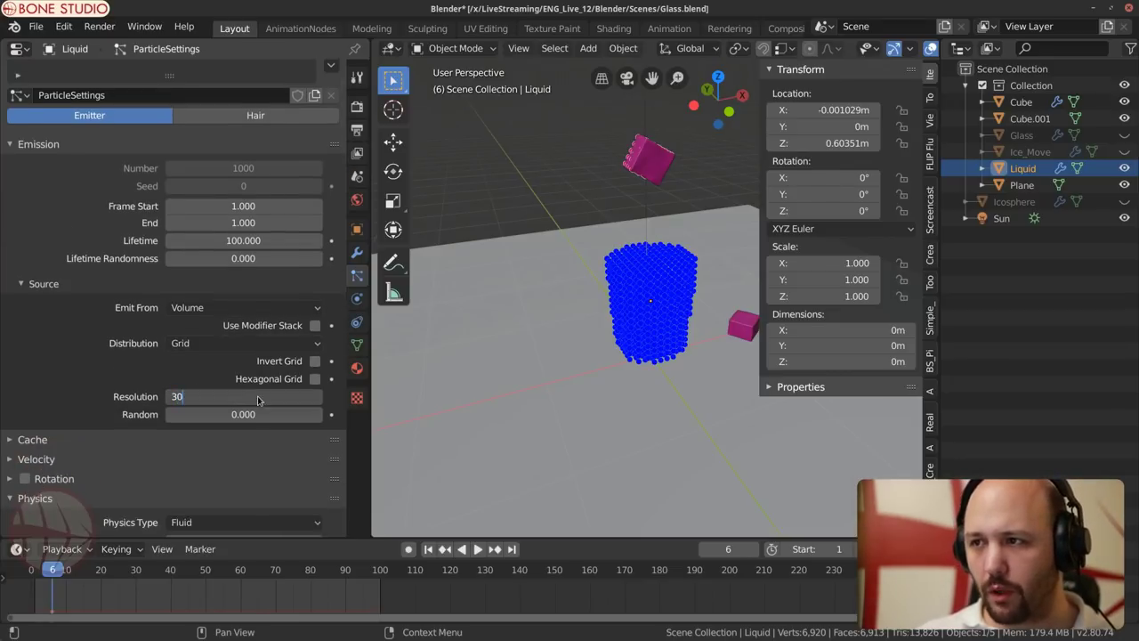
{"action": "type", "text": "30"}
{"action": "key", "text": "Return"}
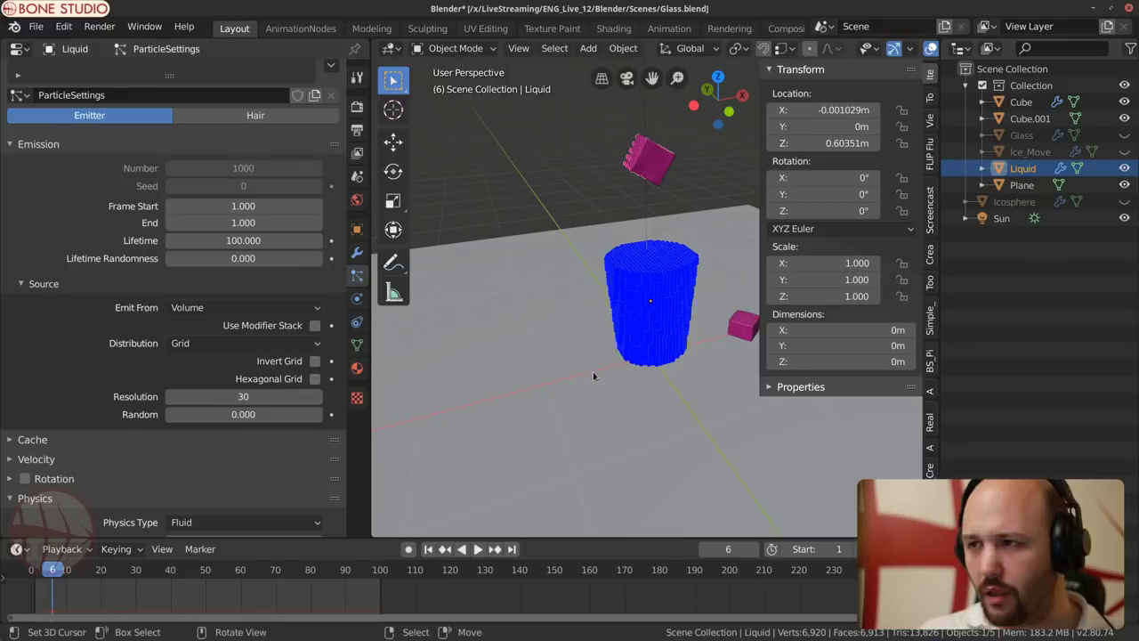
{"action": "scroll", "coordinate": [680, 278], "scroll_direction": "up", "scroll_amount": 6}
{"action": "scroll", "coordinate": [680, 279], "scroll_direction": "down", "scroll_amount": 5}
{"action": "middle_click_drag", "start_coordinate": [680, 279], "coordinate": [640, 284]}
{"action": "scroll", "coordinate": [254, 399], "scroll_direction": "down", "scroll_amount": 20}
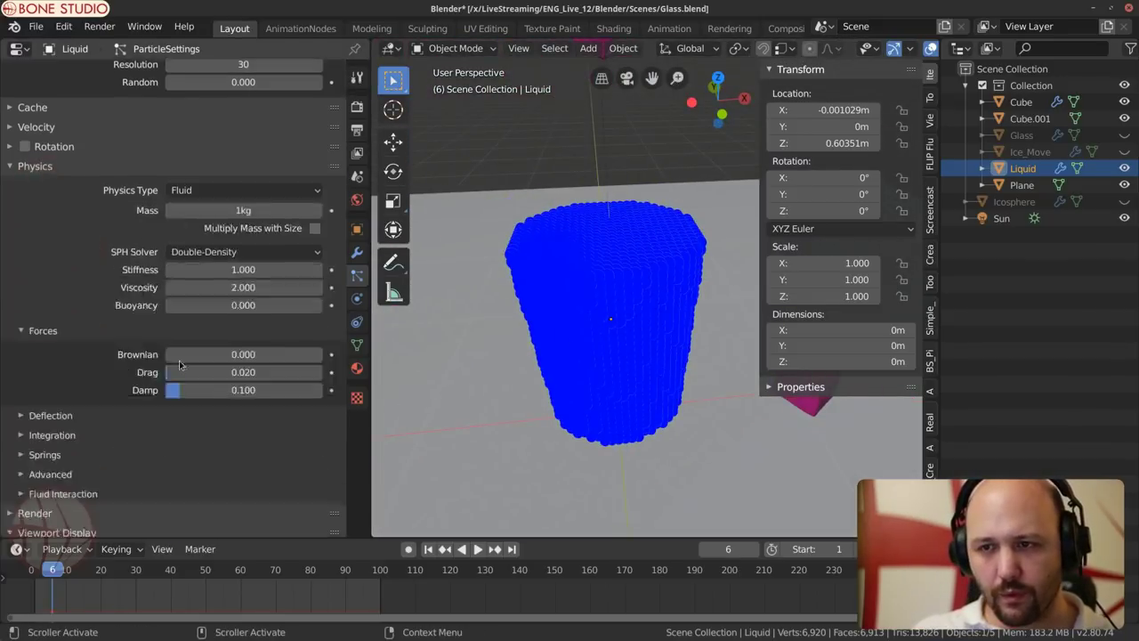
{"action": "scroll", "coordinate": [180, 364], "scroll_direction": "down", "scroll_amount": 3}
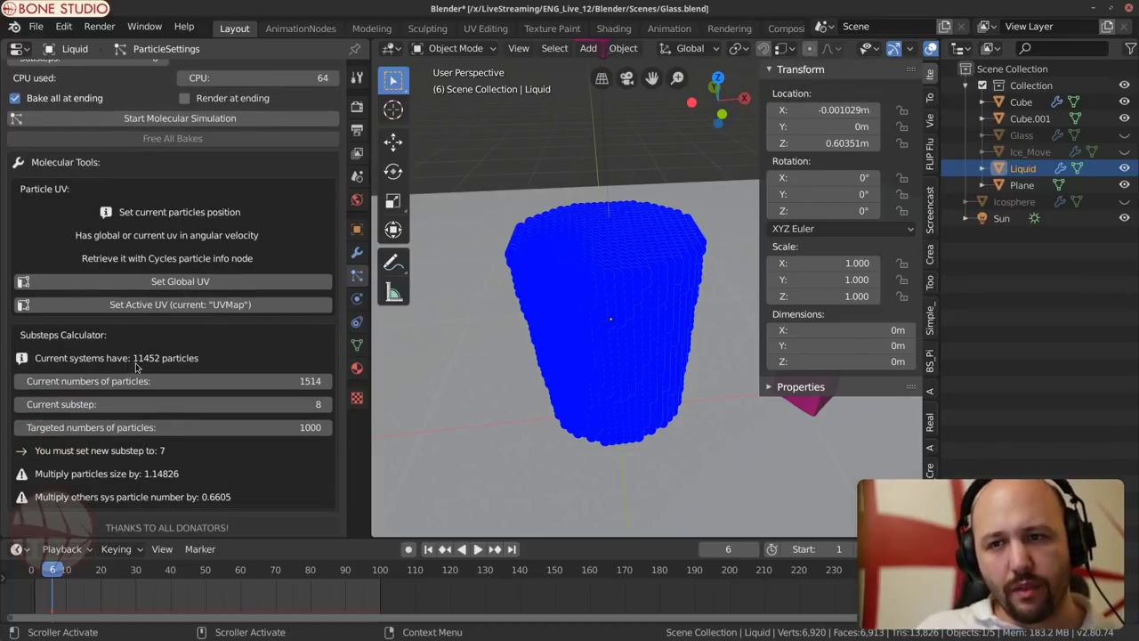
Step: Target 11452 particles in the Substeps Calculator and set simulation Substeps to 32
{"action": "left_click", "coordinate": [217, 426]}
{"action": "type", "text": "11452"}
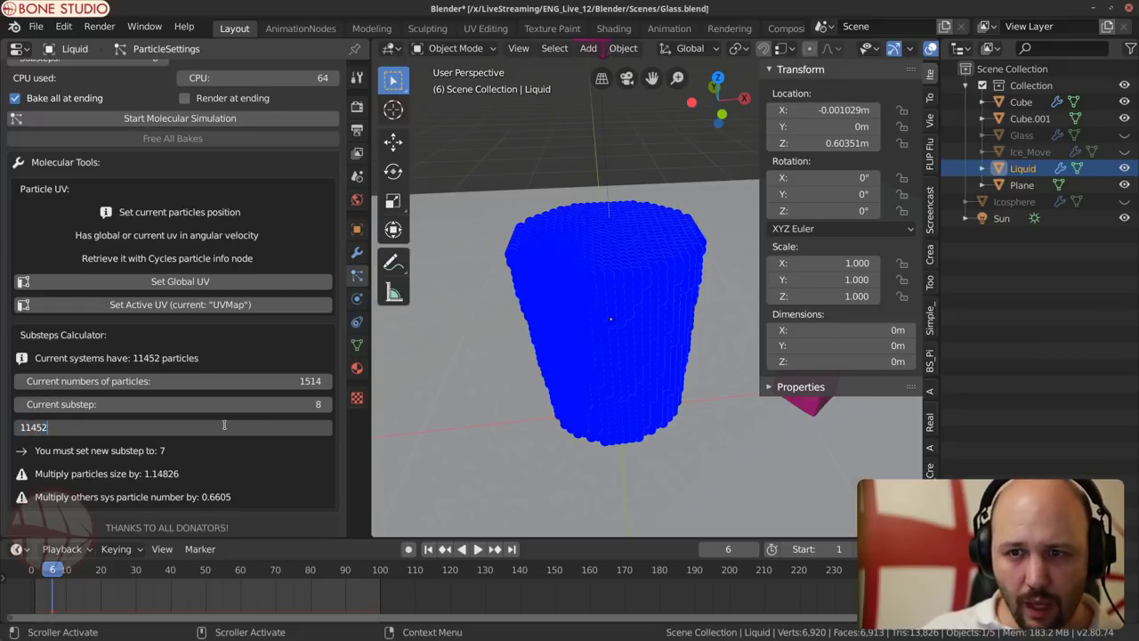
{"action": "key", "text": "Return"}
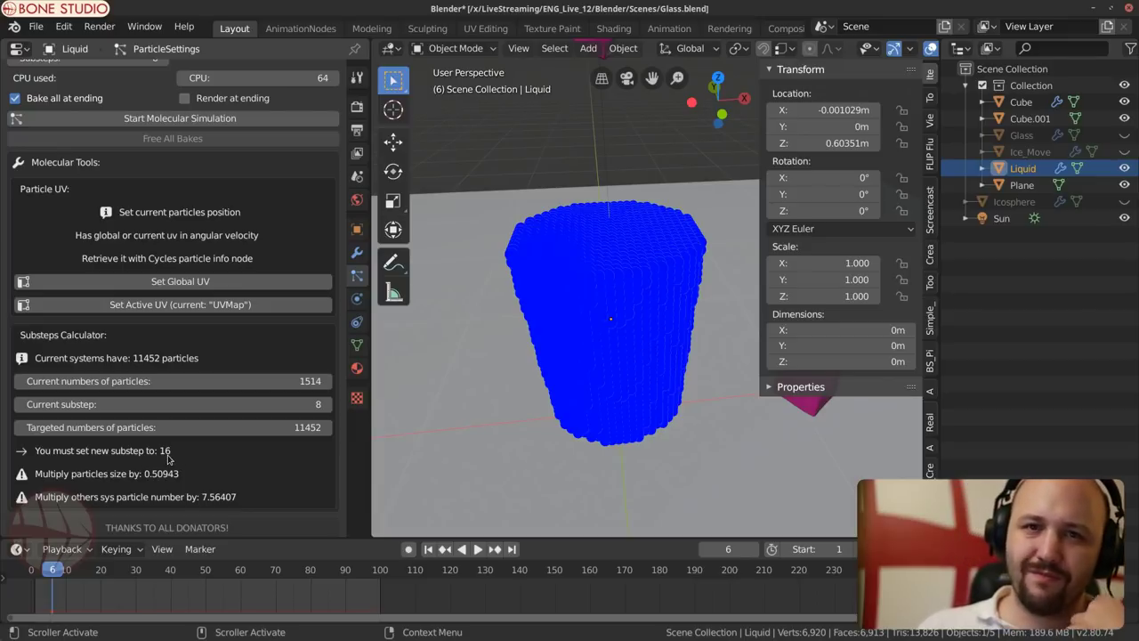
{"action": "scroll", "coordinate": [168, 458], "scroll_direction": "up", "scroll_amount": 5}
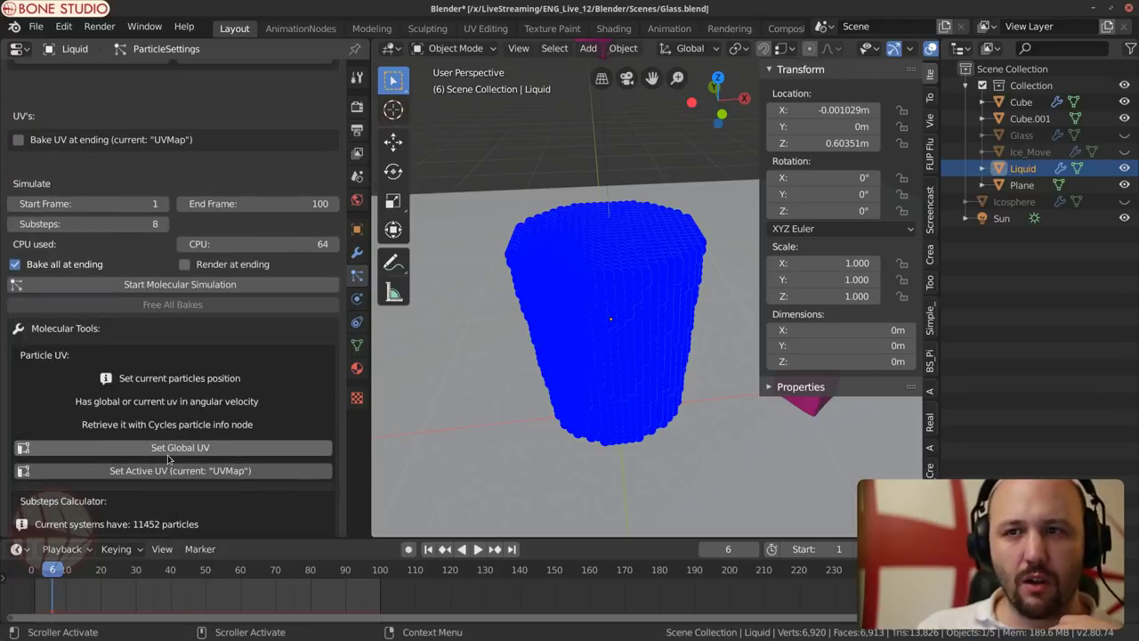
{"action": "left_click", "coordinate": [99, 226]}
{"action": "key", "text": "Return"}
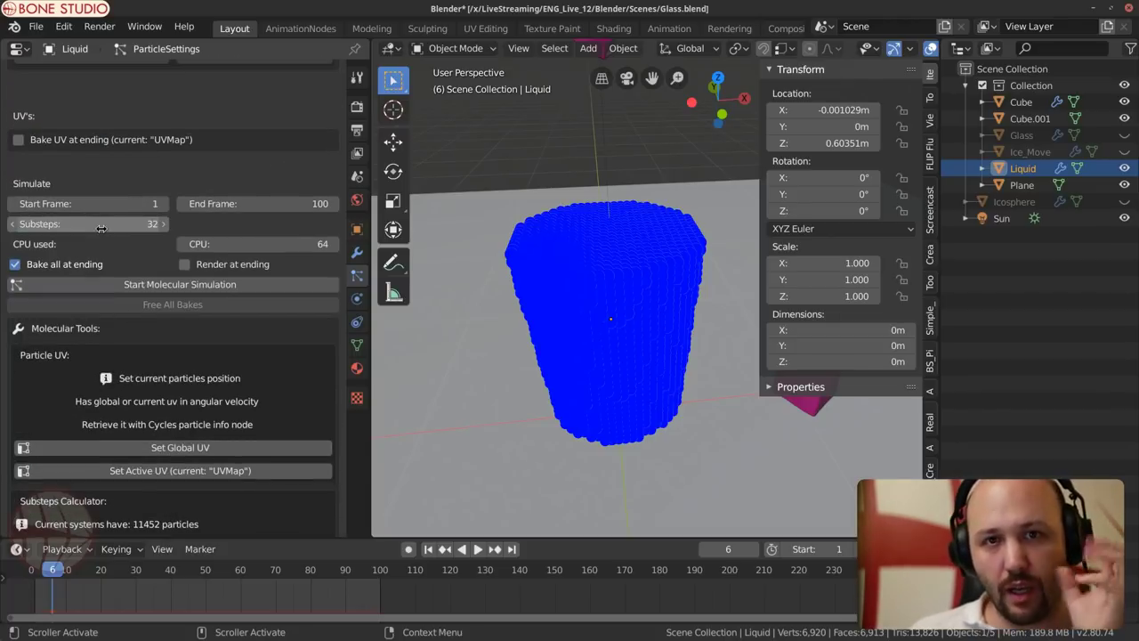
{"action": "scroll", "coordinate": [144, 408], "scroll_direction": "down", "scroll_amount": 6}
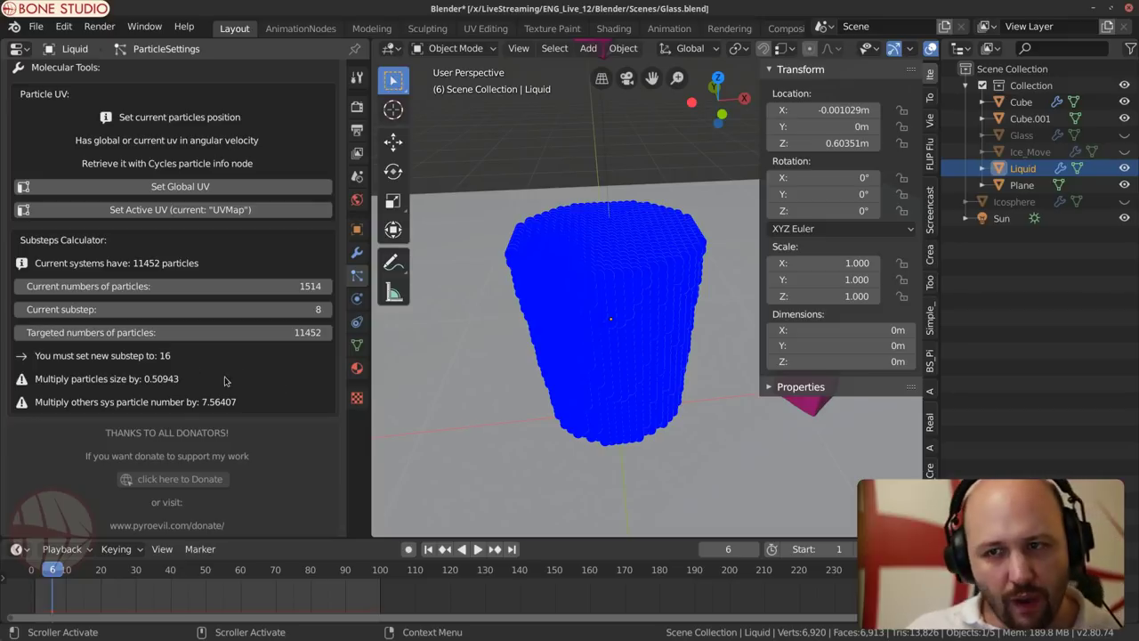
Step: Multiply the Liquid particle display Size by 0.50943, shrinking it to 0.051m
{"action": "scroll", "coordinate": [214, 389], "scroll_direction": "up", "scroll_amount": 5}
{"action": "scroll", "coordinate": [208, 394], "scroll_direction": "up", "scroll_amount": 10}
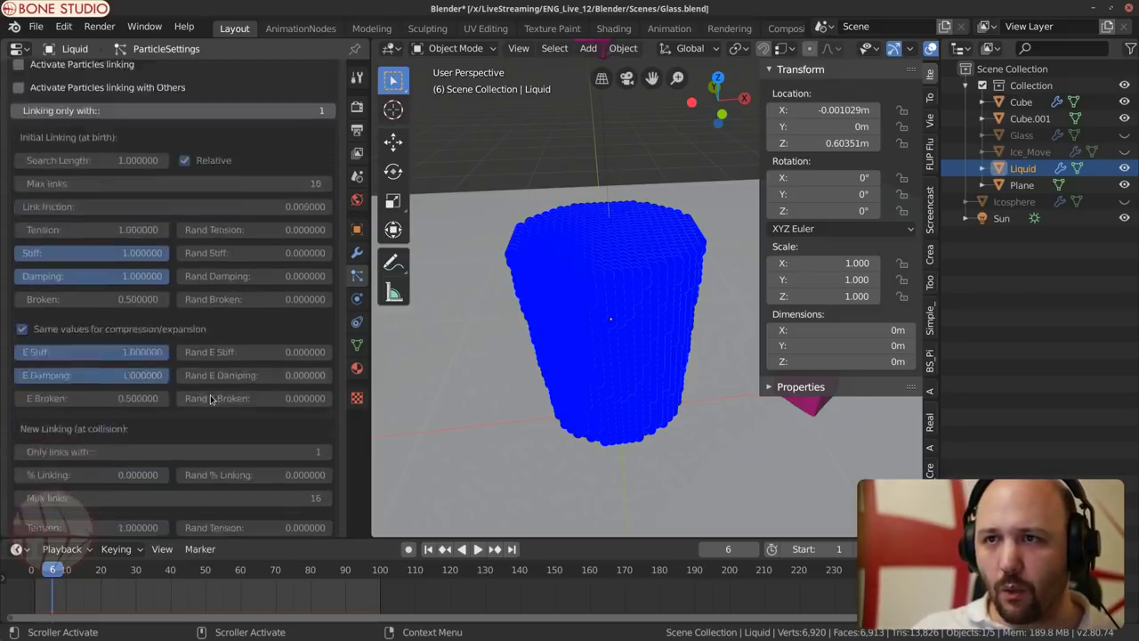
{"action": "scroll", "coordinate": [160, 303], "scroll_direction": "up", "scroll_amount": 8}
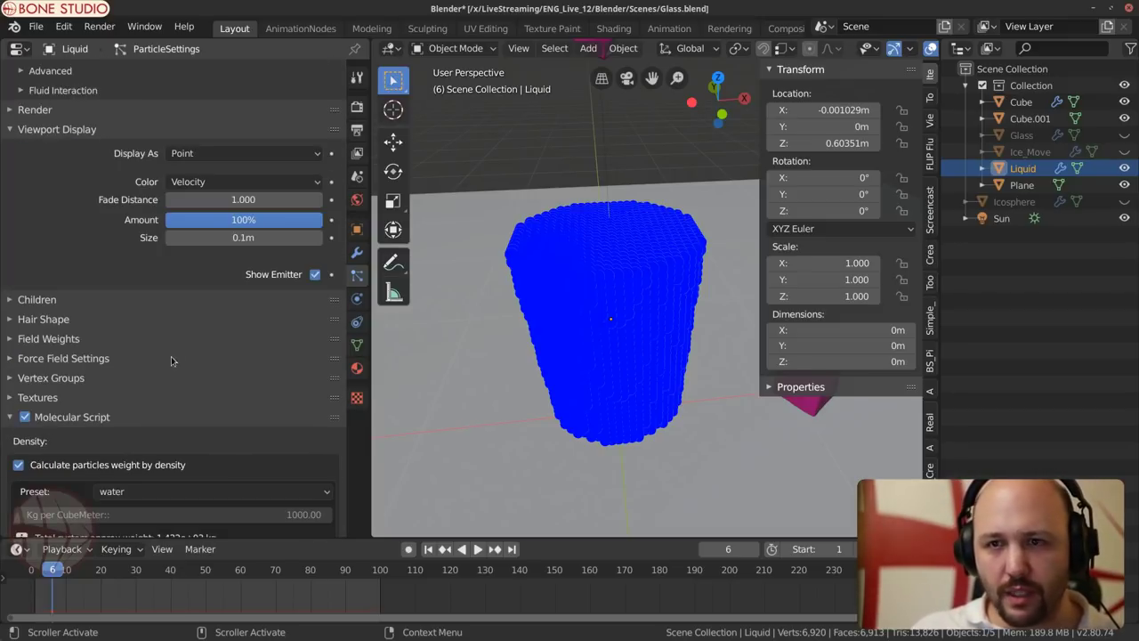
{"action": "scroll", "coordinate": [151, 323], "scroll_direction": "up", "scroll_amount": 3}
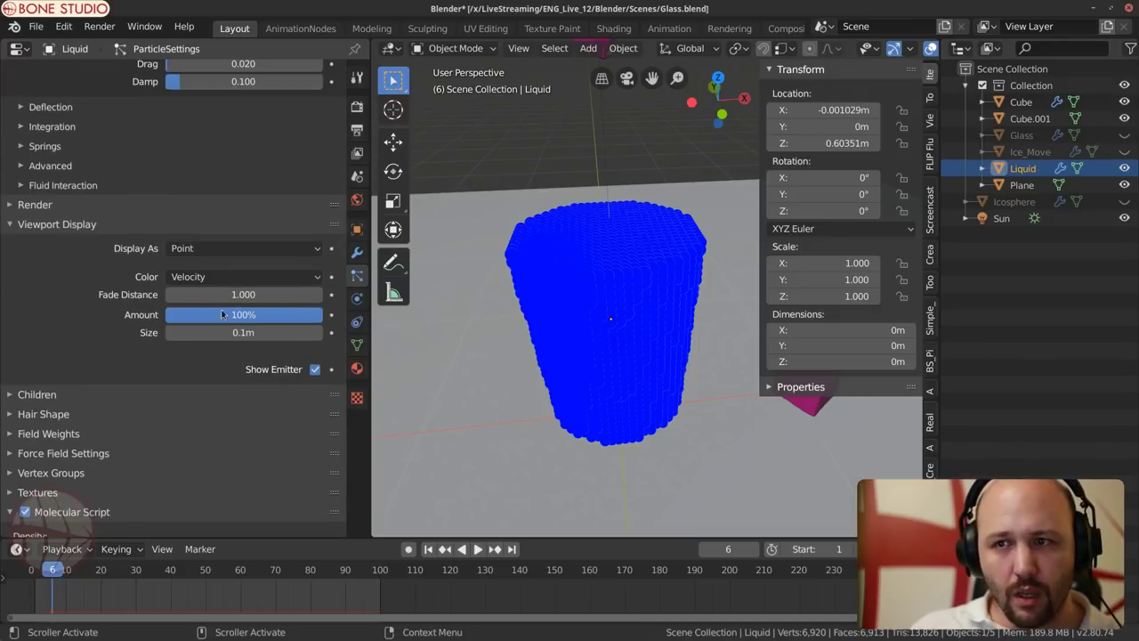
{"action": "double_click", "coordinate": [259, 332]}
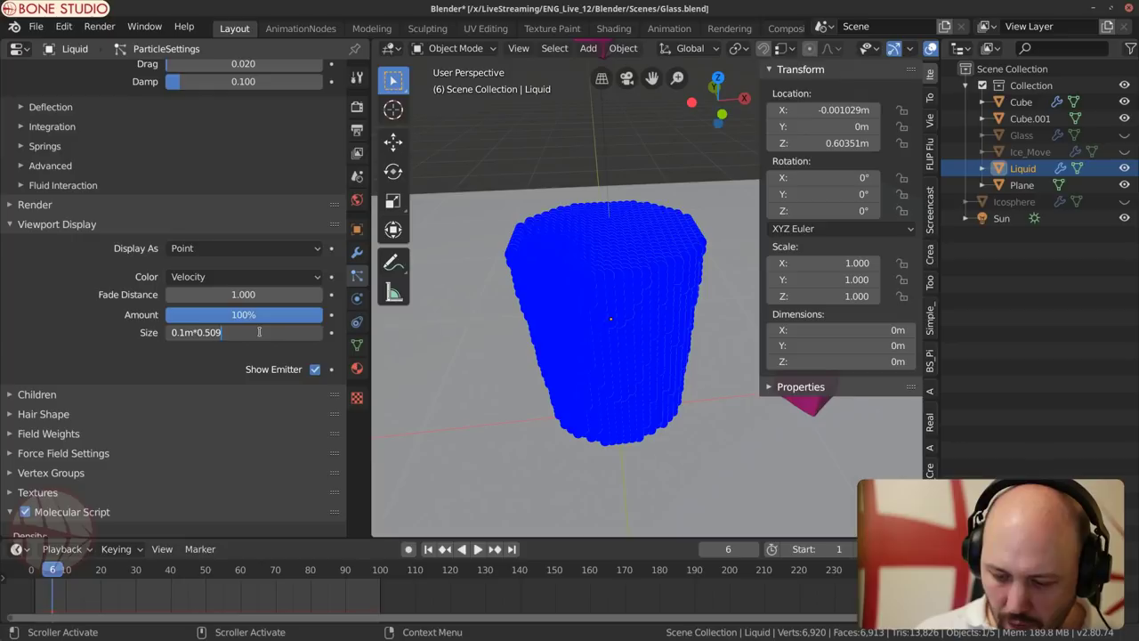
{"action": "type", "text": "*0.50943"}
{"action": "key", "text": "Return"}
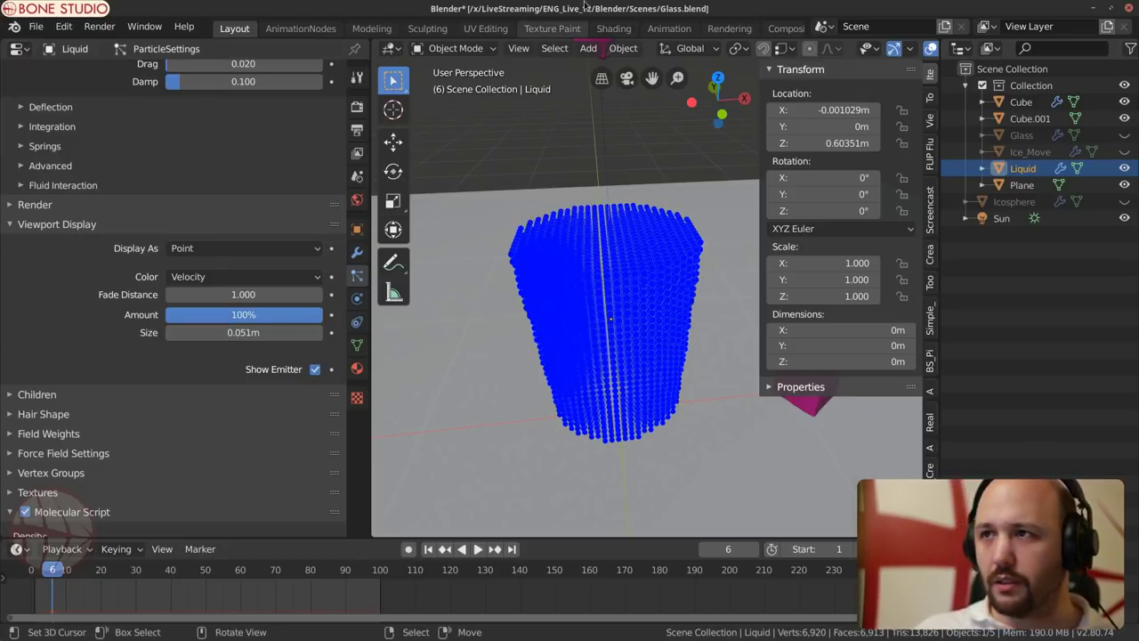
Step: Save Glass.blend
{"action": "key", "text": "ctrl+s"}
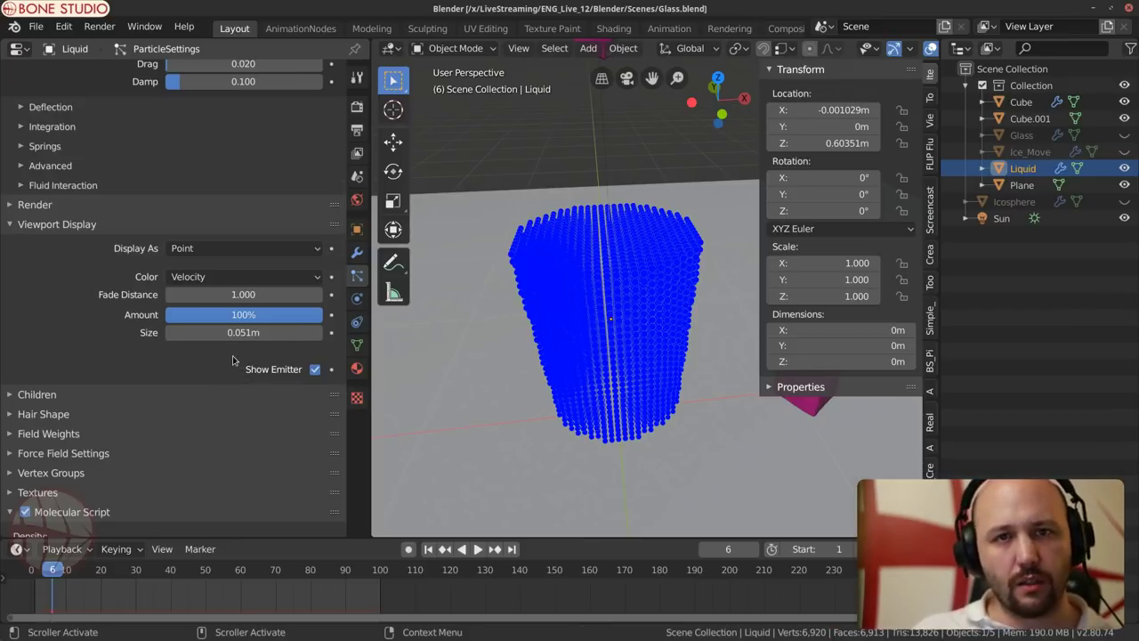
{"action": "mouse_move", "coordinate": [541, 282]}
{"action": "middle_mouse_down"}
{"action": "mouse_move", "coordinate": [528, 275]}
{"action": "mouse_move", "coordinate": [536, 319]}
{"action": "mouse_move", "coordinate": [545, 275]}
{"action": "middle_mouse_up"}
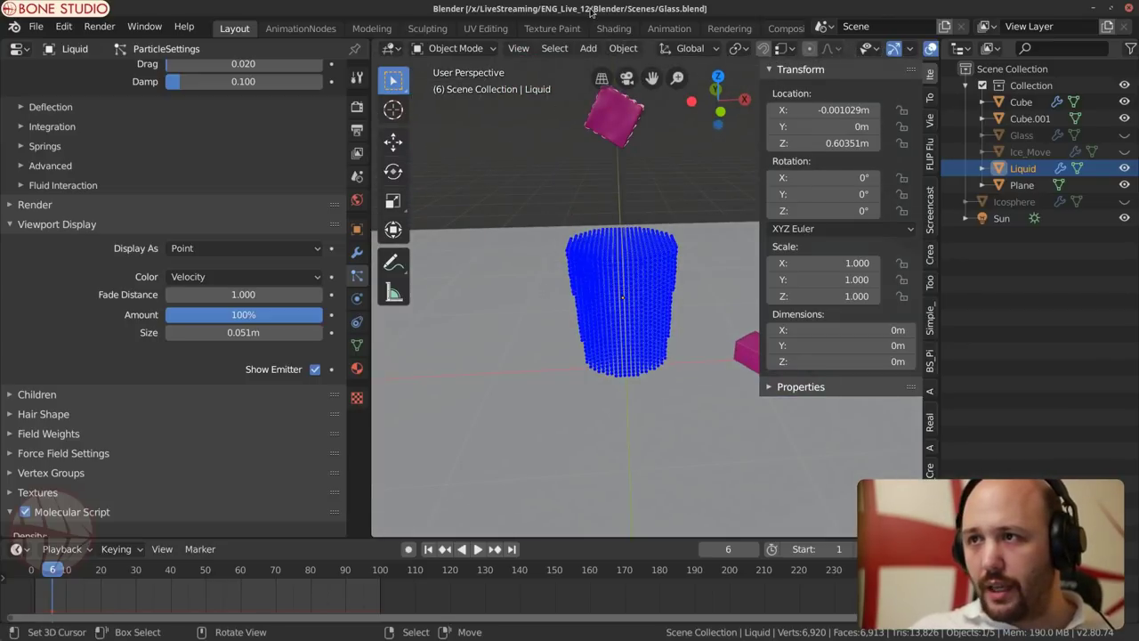
{"action": "key", "text": "ctrl+s"}
{"action": "scroll", "coordinate": [112, 327], "scroll_direction": "down", "scroll_amount": 15}
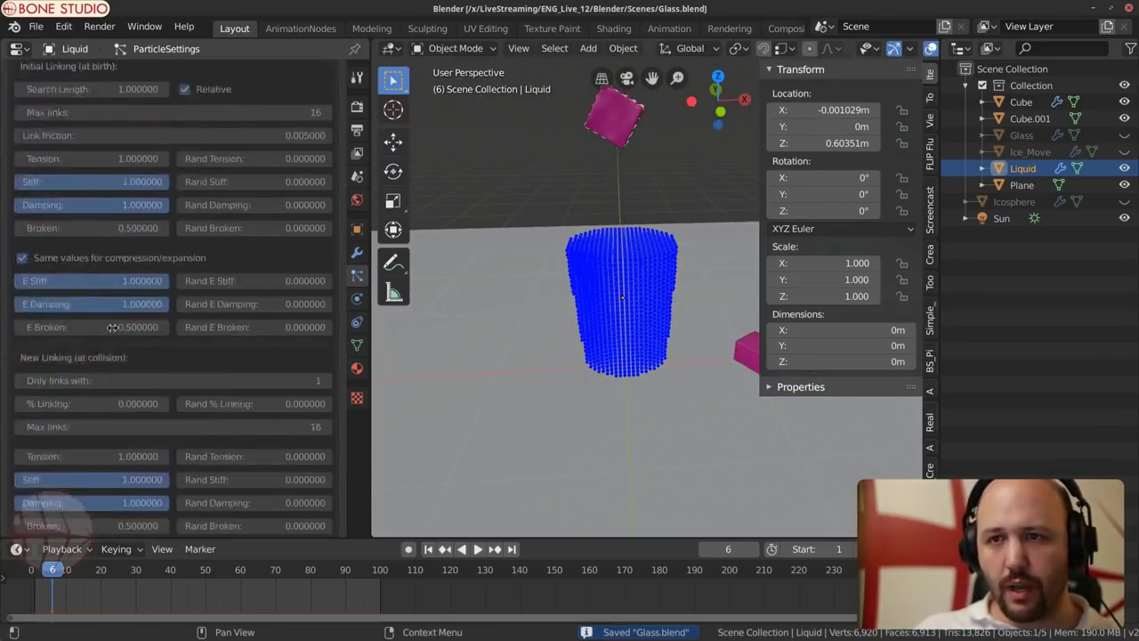
{"action": "scroll", "coordinate": [112, 327], "scroll_direction": "up", "scroll_amount": 10}
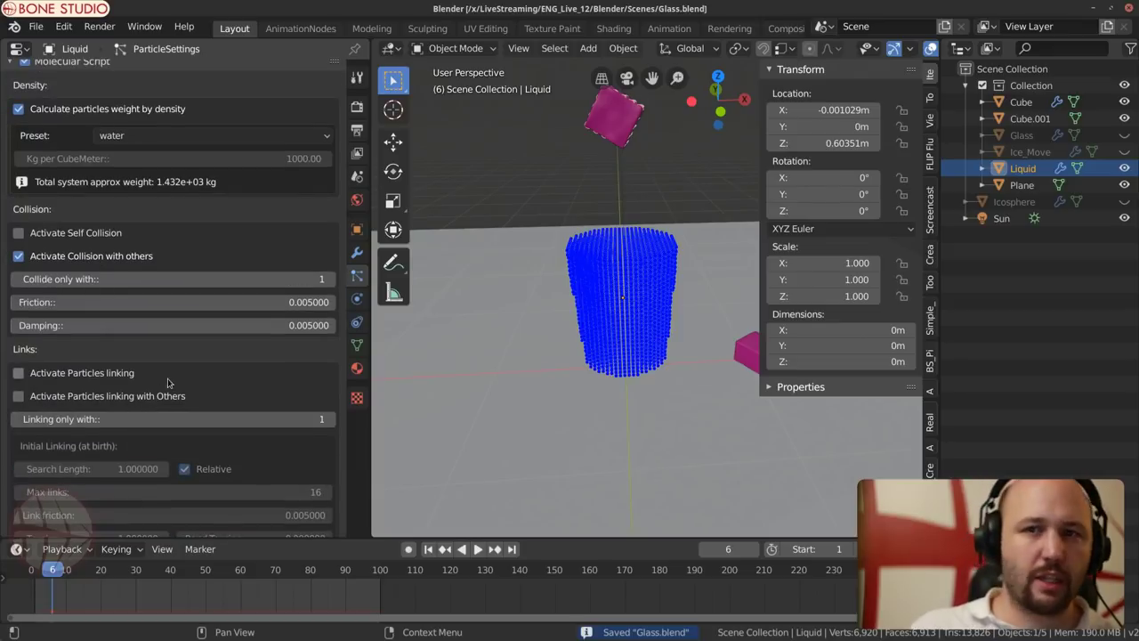
{"action": "scroll", "coordinate": [206, 367], "scroll_direction": "up", "scroll_amount": 5}
{"action": "scroll", "coordinate": [206, 366], "scroll_direction": "down", "scroll_amount": 5}
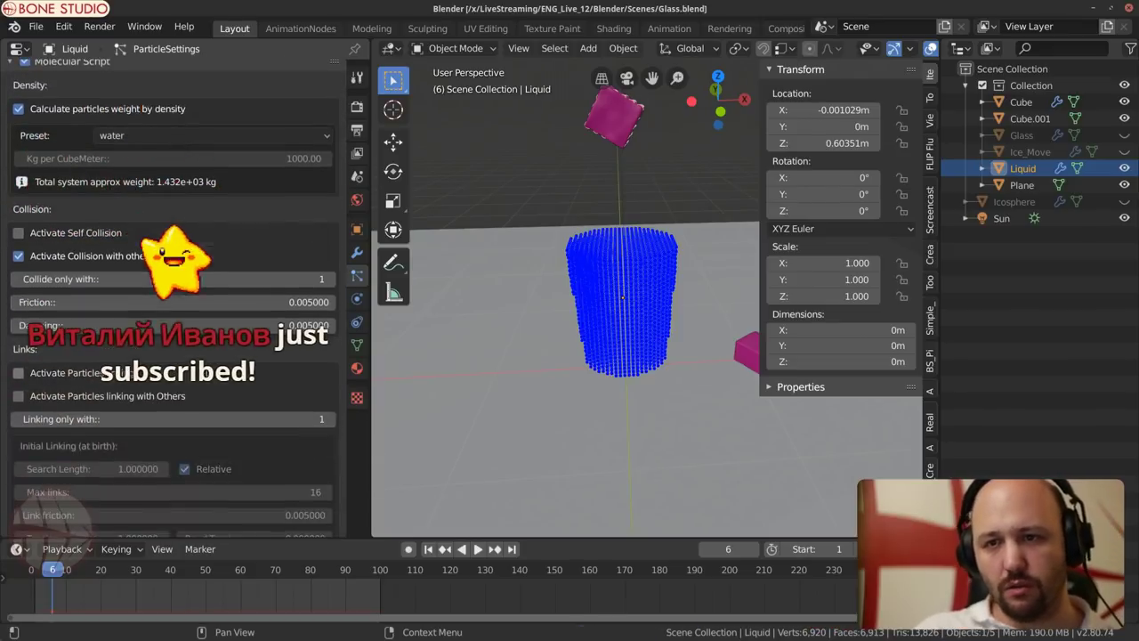
{"action": "scroll", "coordinate": [206, 367], "scroll_direction": "down", "scroll_amount": 15}
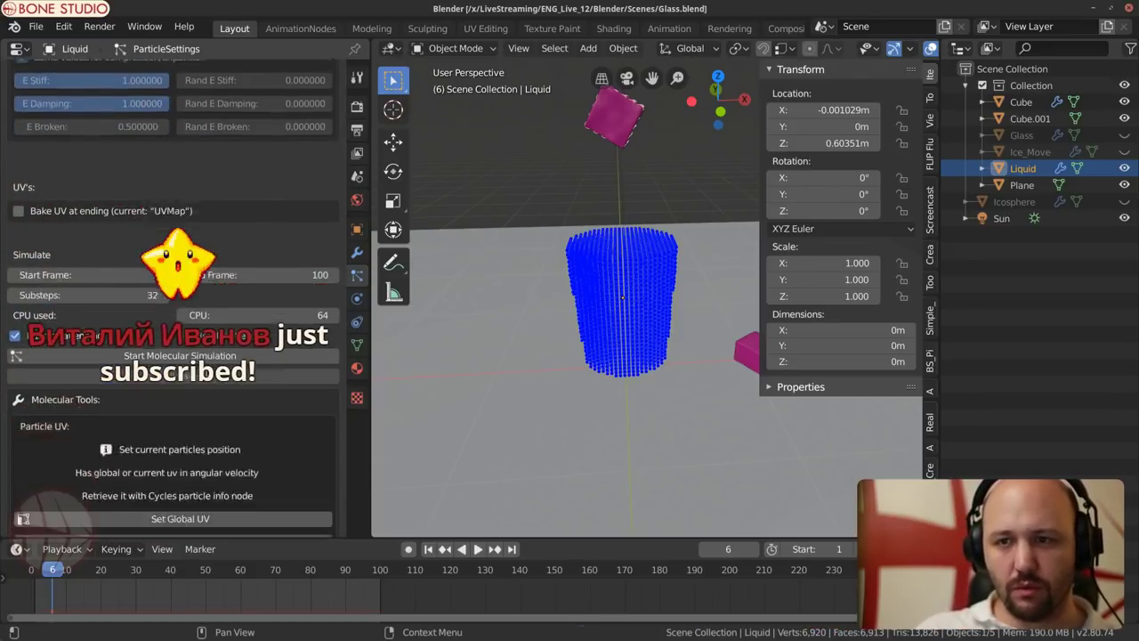
Step: Bake the Molecular simulation, watch particles pour into the glass, then stop at frame 1
{"action": "scroll", "coordinate": [175, 311], "scroll_direction": "down", "scroll_amount": 1}
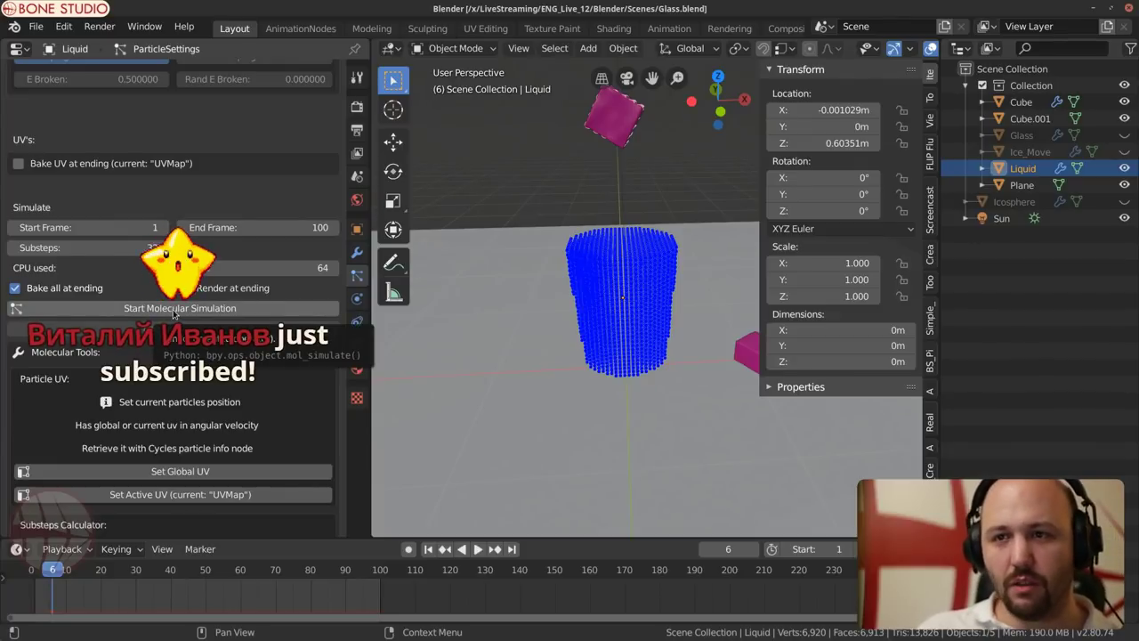
{"action": "left_click", "coordinate": [174, 308]}
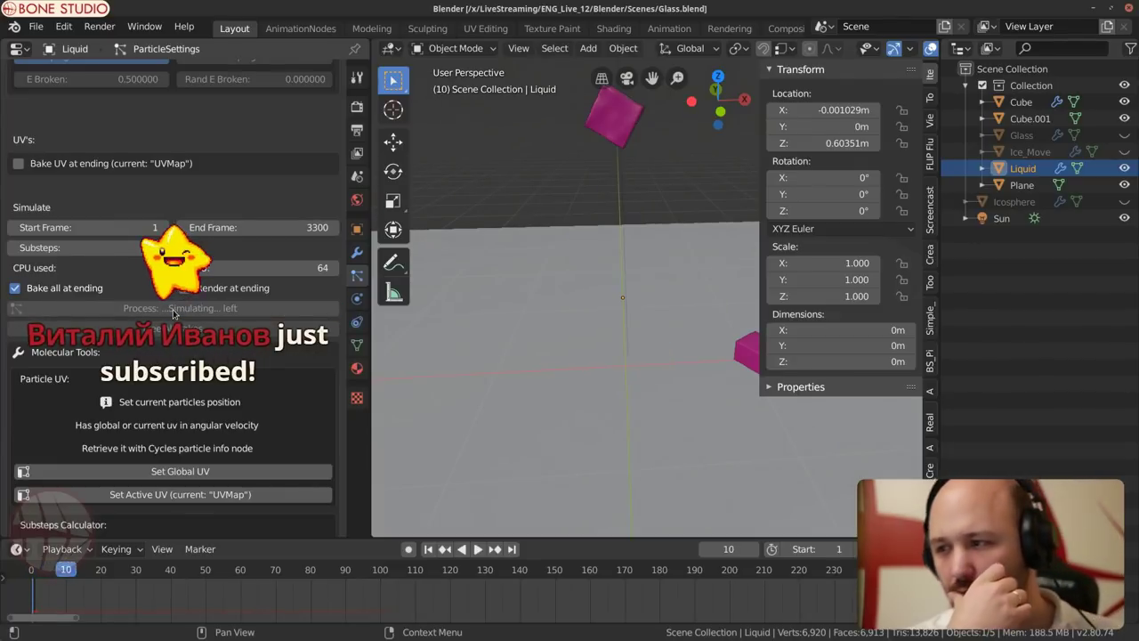
{"action": "left_click", "coordinate": [163, 549]}
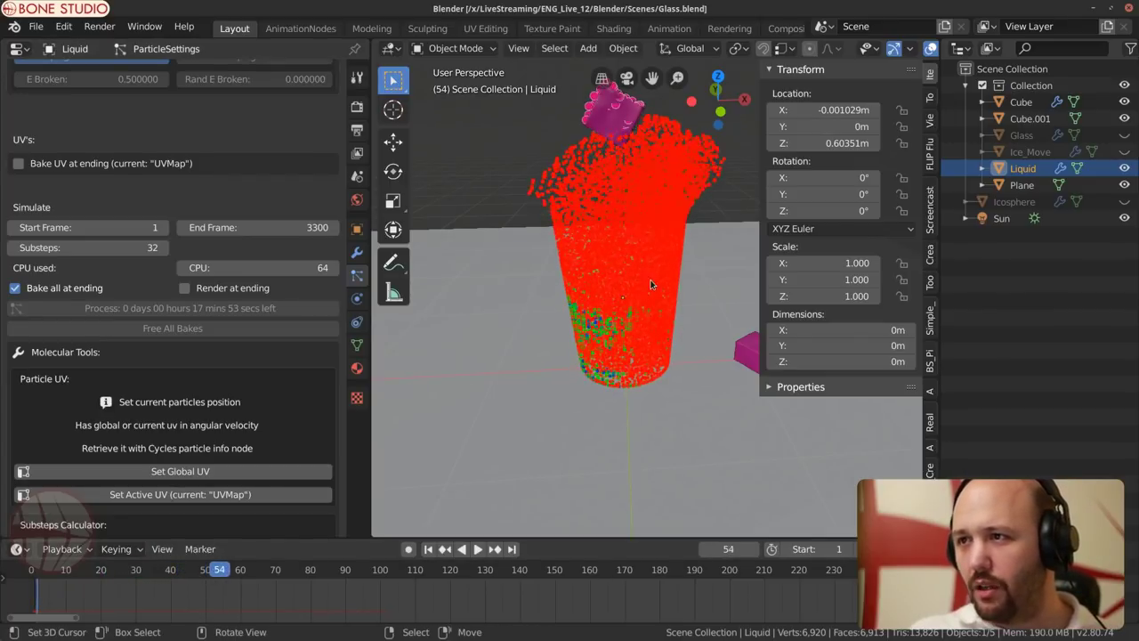
{"action": "scroll", "coordinate": [647, 278], "scroll_direction": "down", "scroll_amount": 3}
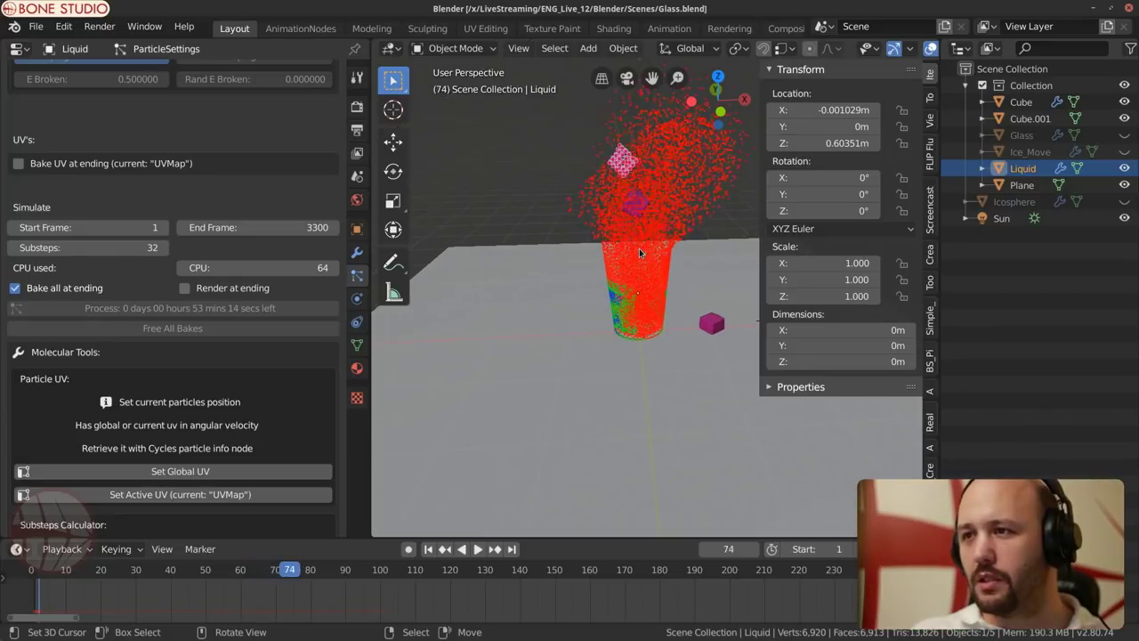
{"action": "scroll", "coordinate": [636, 256], "scroll_direction": "up", "scroll_amount": 4}
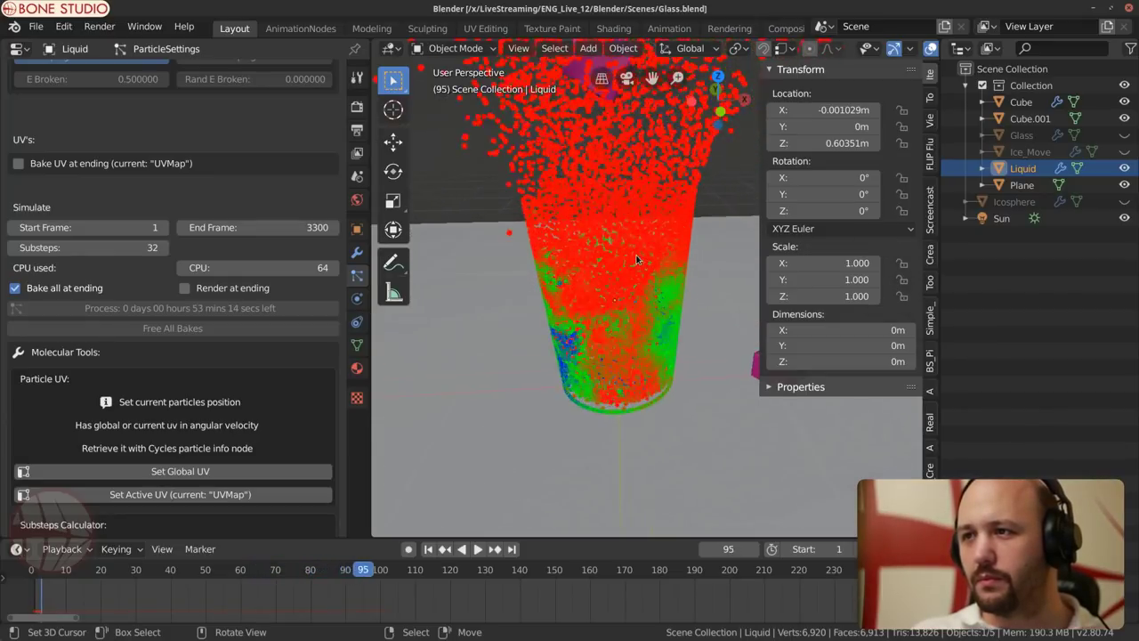
{"action": "scroll", "coordinate": [636, 259], "scroll_direction": "down", "scroll_amount": 4}
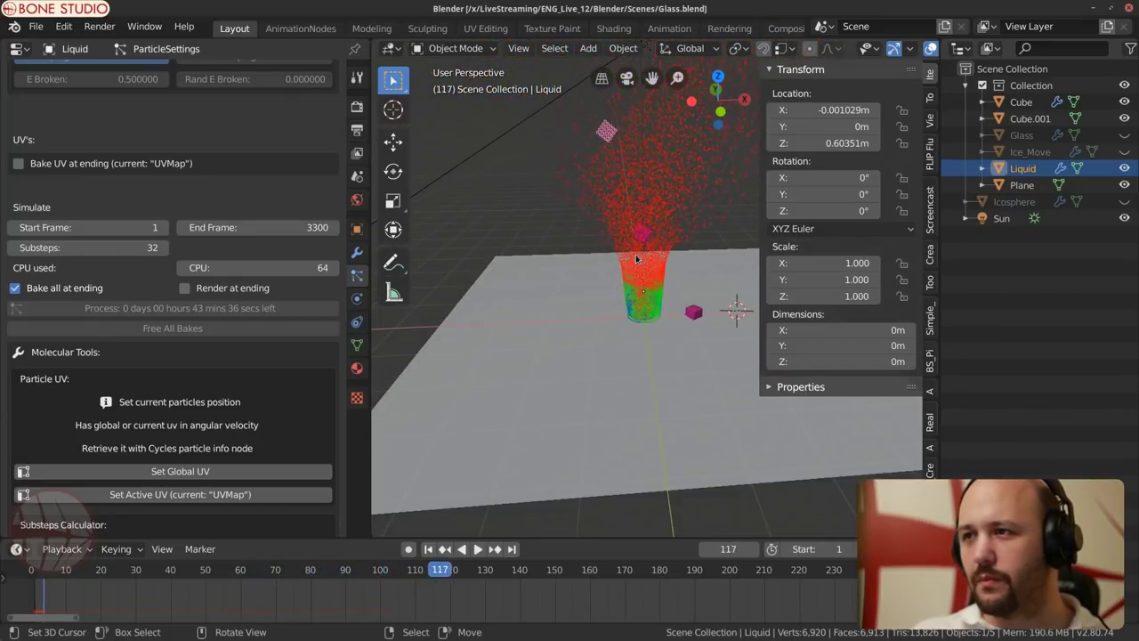
{"action": "scroll", "coordinate": [636, 258], "scroll_direction": "up", "scroll_amount": 5}
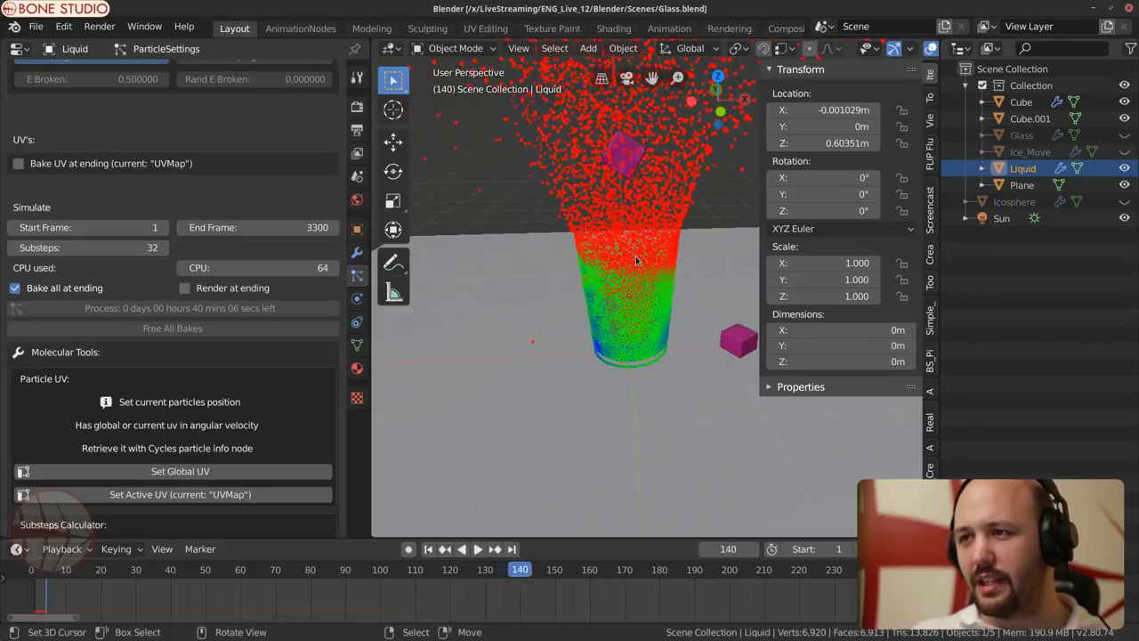
{"action": "key", "text": "Escape"}
{"action": "scroll", "coordinate": [231, 335], "scroll_direction": "down", "scroll_amount": 7}
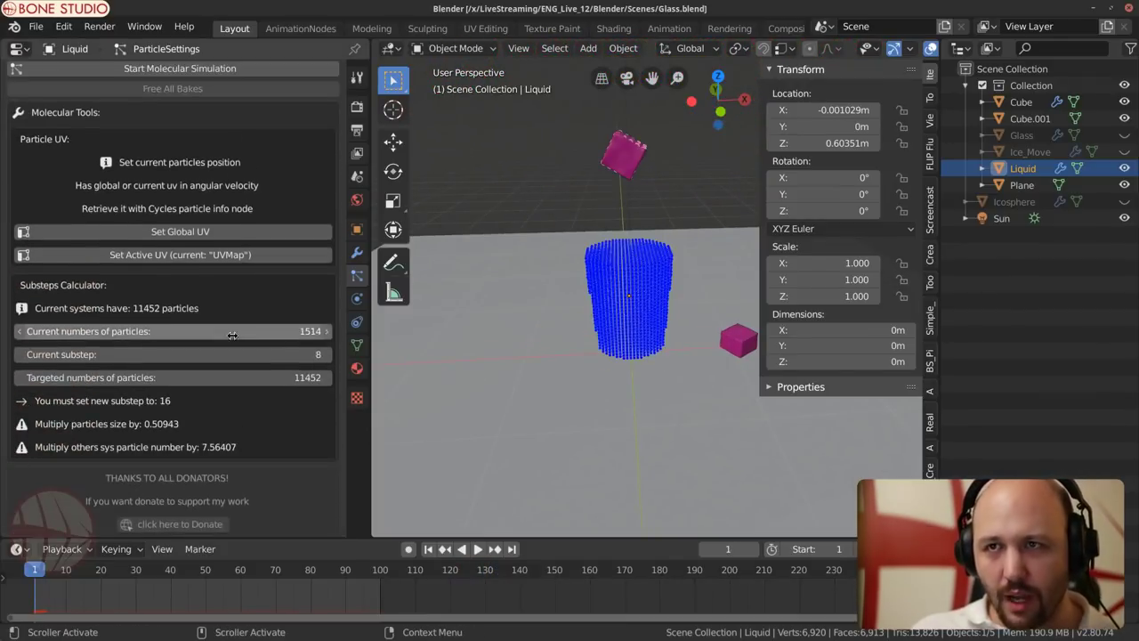
Step: Toggle particle linking on and back off, leaving it disabled
{"action": "scroll", "coordinate": [231, 336], "scroll_direction": "up", "scroll_amount": 15}
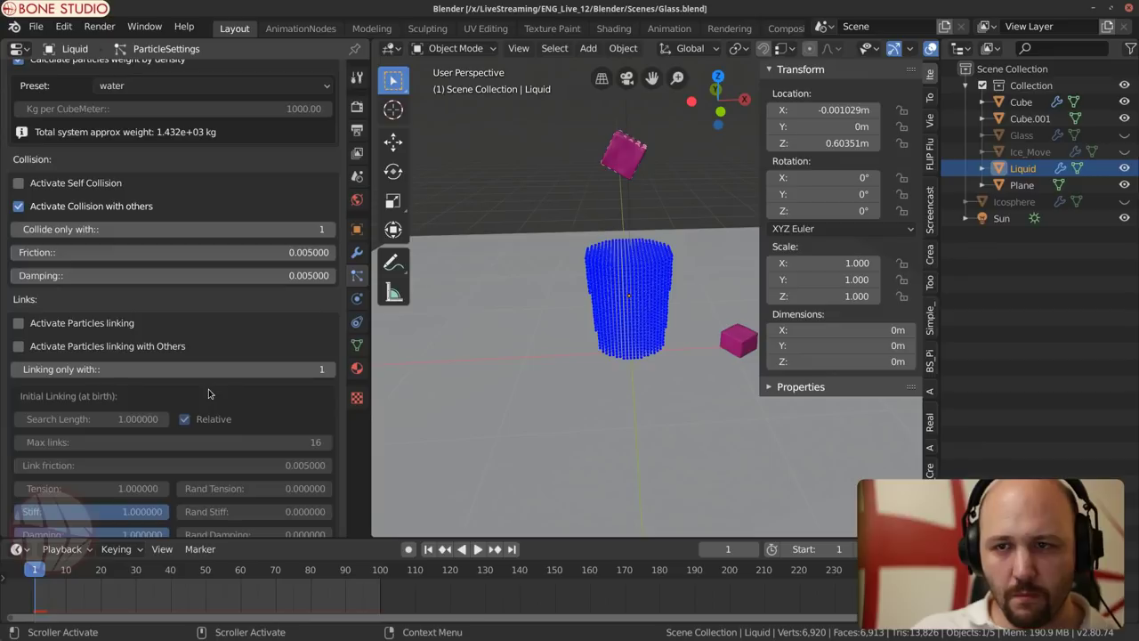
{"action": "scroll", "coordinate": [208, 389], "scroll_direction": "up", "scroll_amount": 3}
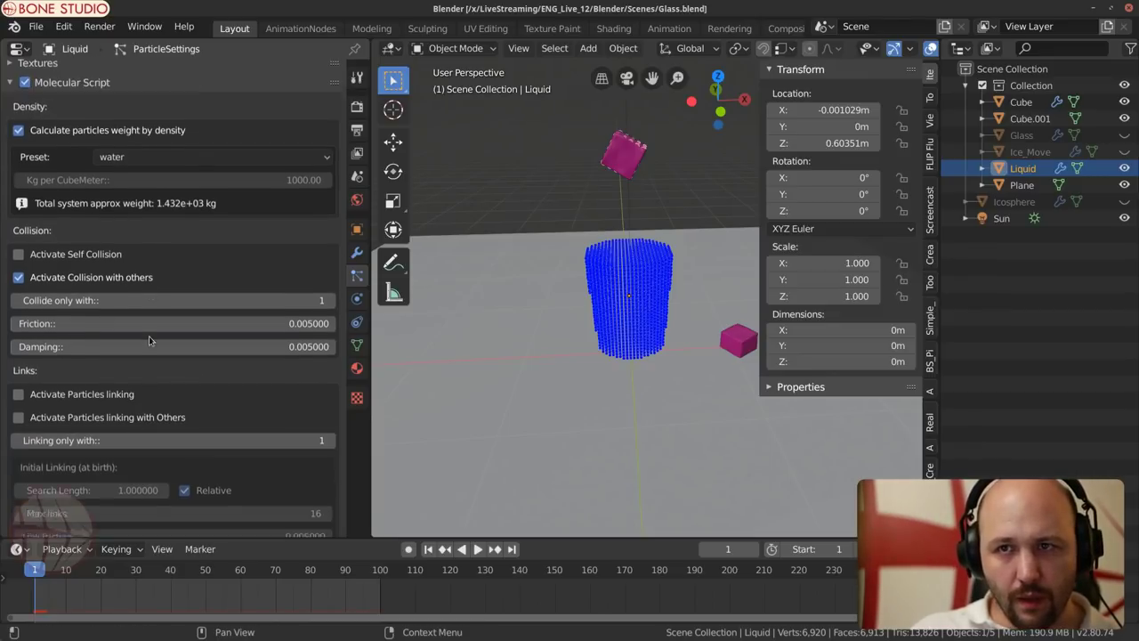
{"action": "scroll", "coordinate": [148, 335], "scroll_direction": "up", "scroll_amount": 3}
{"action": "scroll", "coordinate": [149, 339], "scroll_direction": "up", "scroll_amount": 1}
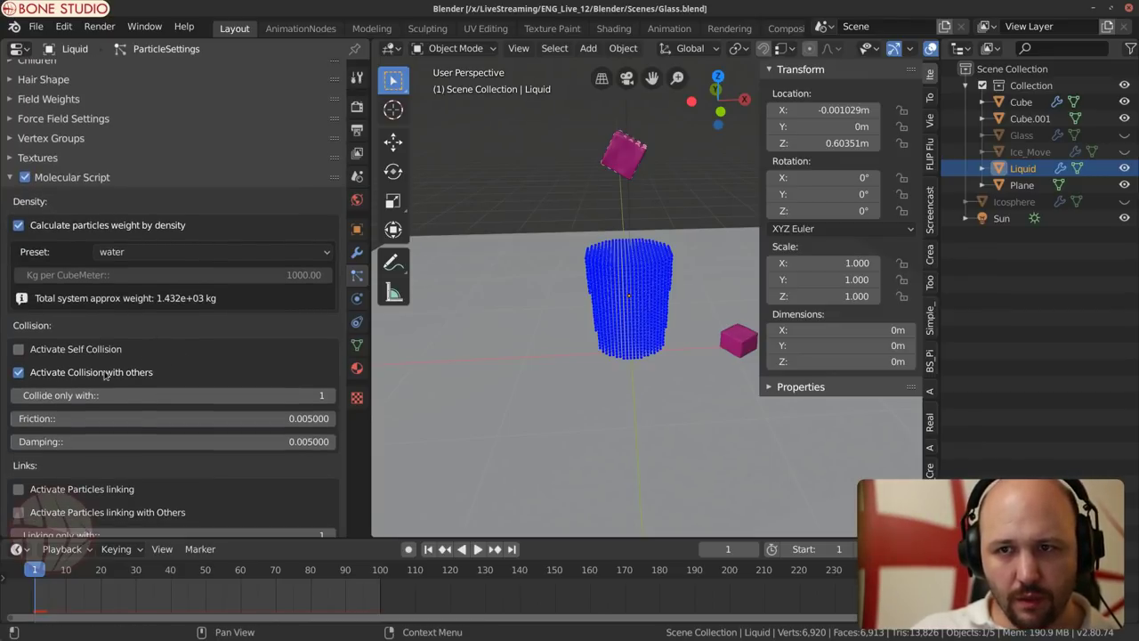
{"action": "scroll", "coordinate": [163, 331], "scroll_direction": "down", "scroll_amount": 11}
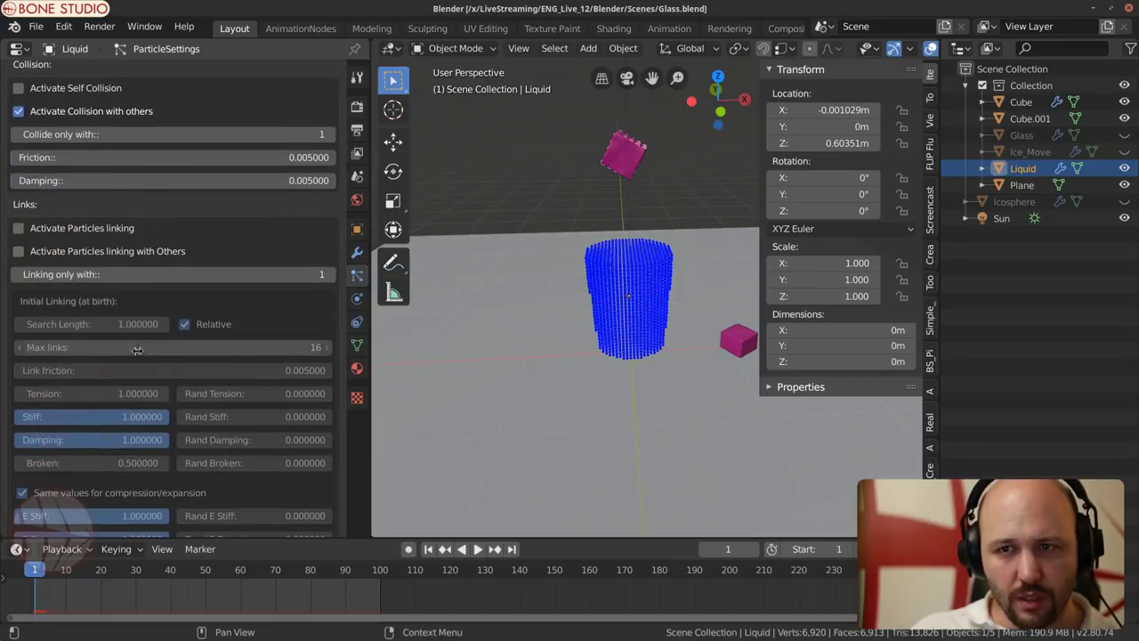
{"action": "left_click", "coordinate": [42, 229]}
{"action": "left_click", "coordinate": [43, 229]}
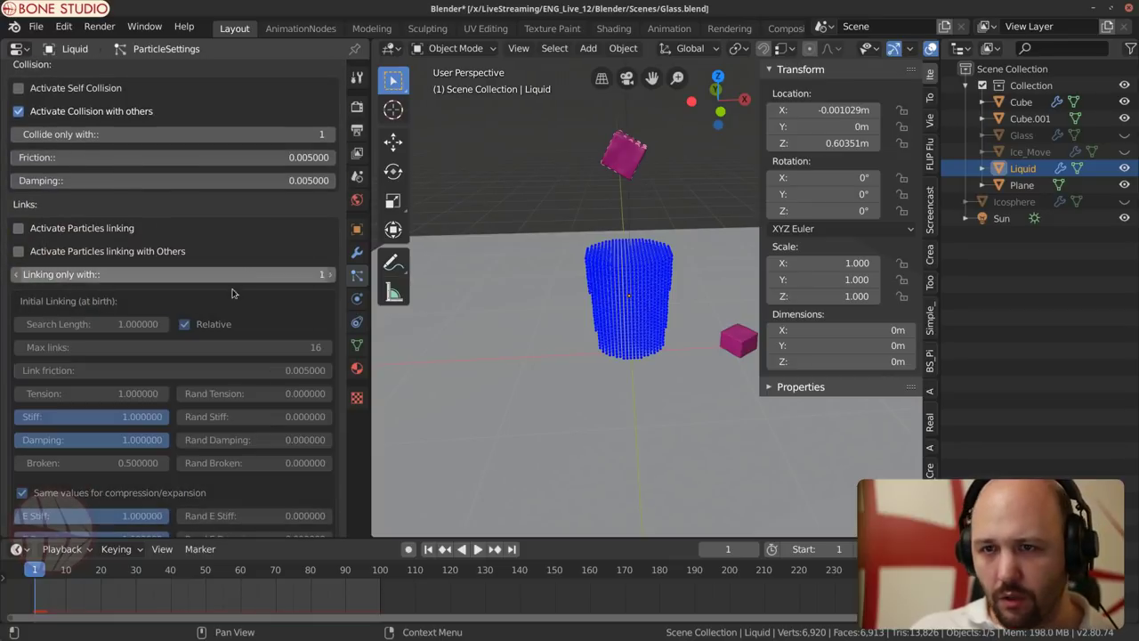
{"action": "scroll", "coordinate": [233, 343], "scroll_direction": "up", "scroll_amount": 4}
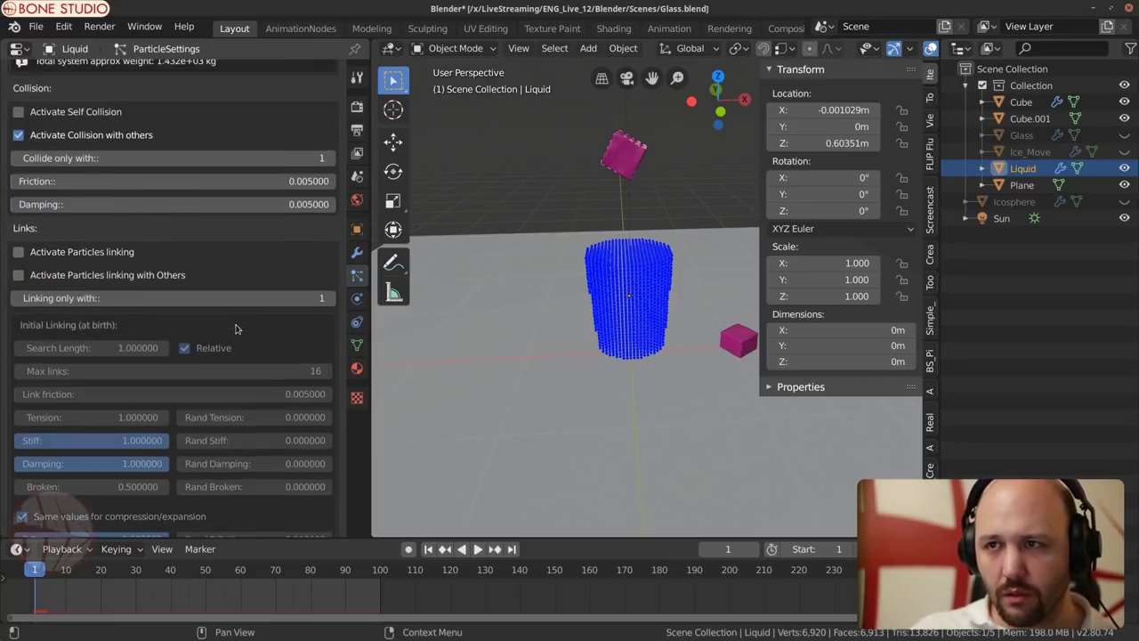
{"action": "scroll", "coordinate": [228, 353], "scroll_direction": "up", "scroll_amount": 20}
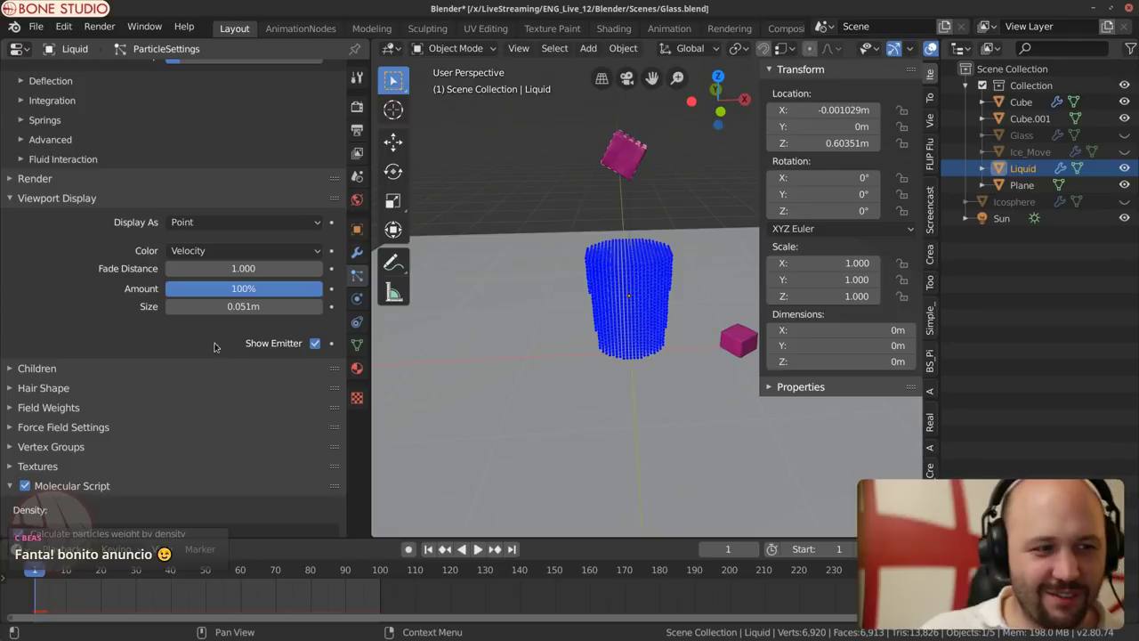
Step: Change the Liquid particle display size to 0.045m
{"action": "left_click", "coordinate": [254, 305]}
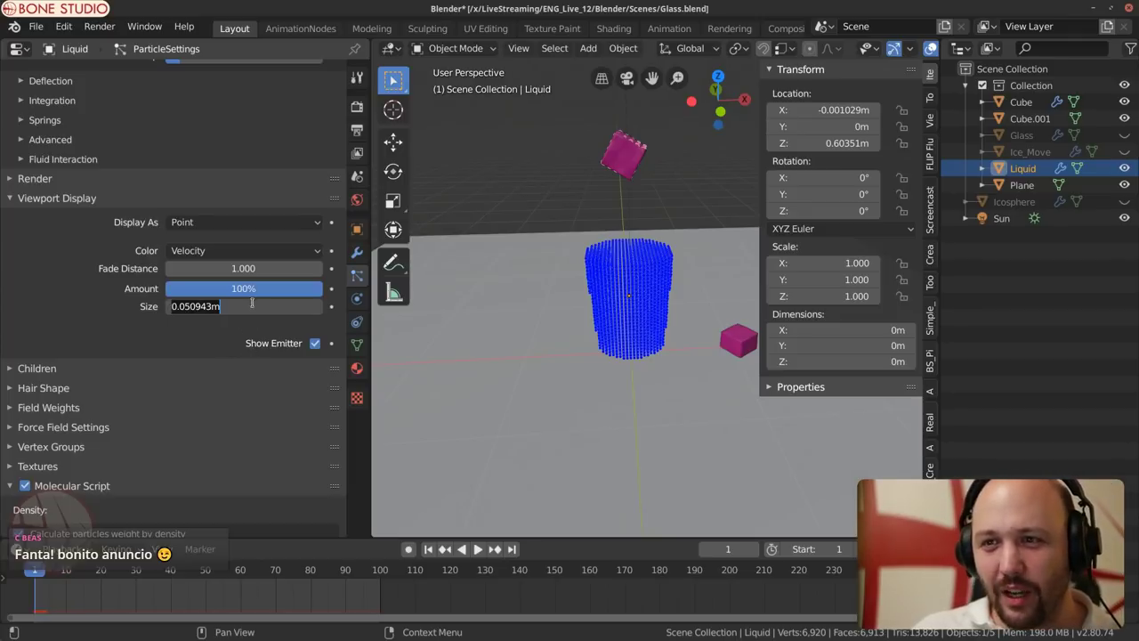
{"action": "left_click", "coordinate": [259, 305]}
{"action": "key", "text": "Left"}
{"action": "key", "text": "Left"}
{"action": "key", "text": "Left"}
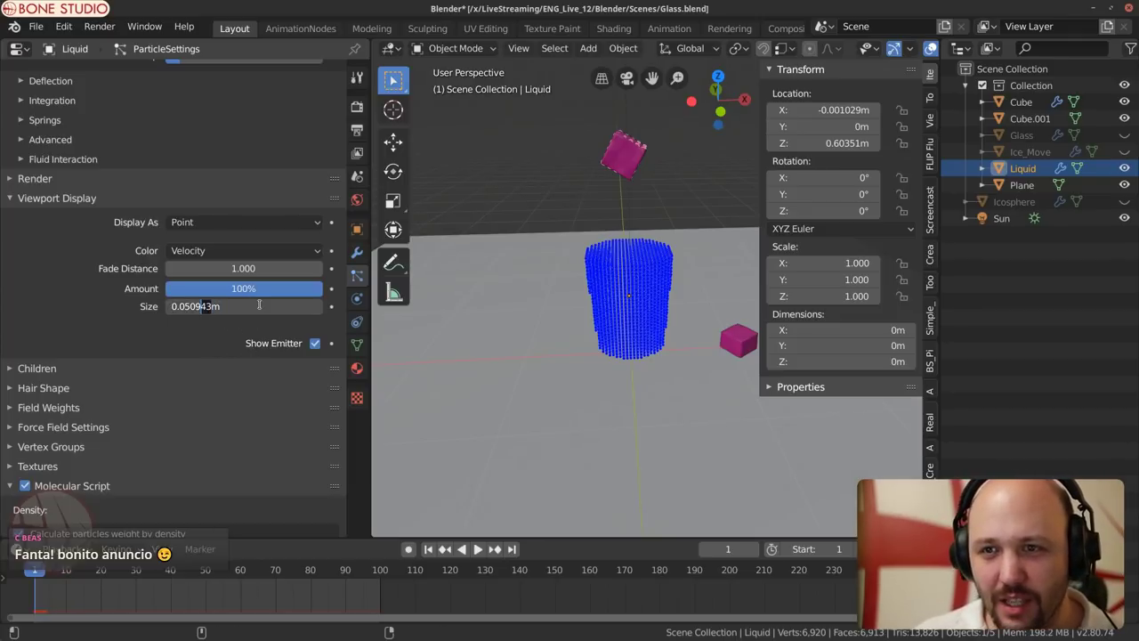
{"action": "key", "text": "BackSpace"}
{"action": "key", "text": "BackSpace"}
{"action": "key", "text": "BackSpace"}
{"action": "type", "text": "45"}
{"action": "key", "text": "Return"}
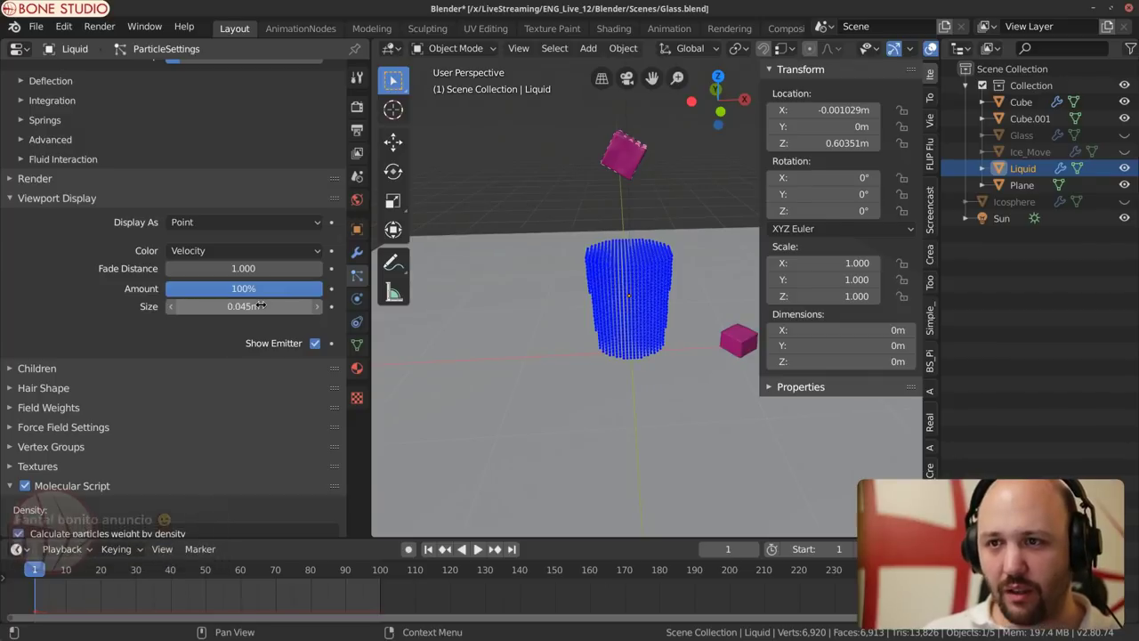
Step: Set the particle size to 0.04m and save Glass.blend
{"action": "double_click", "coordinate": [255, 307]}
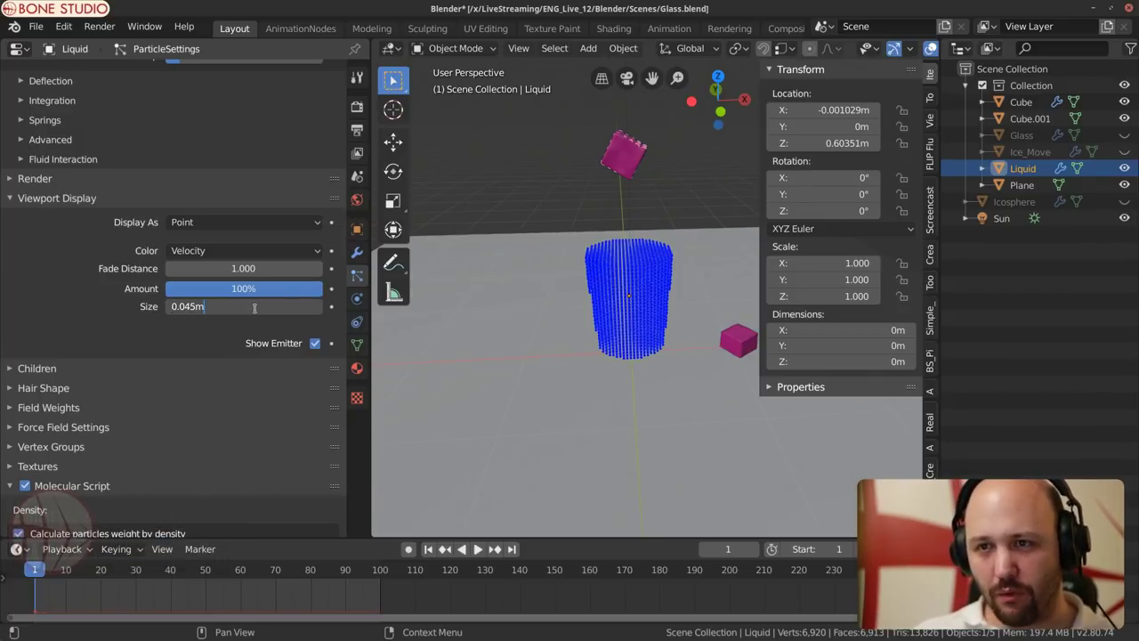
{"action": "key", "text": "Right"}
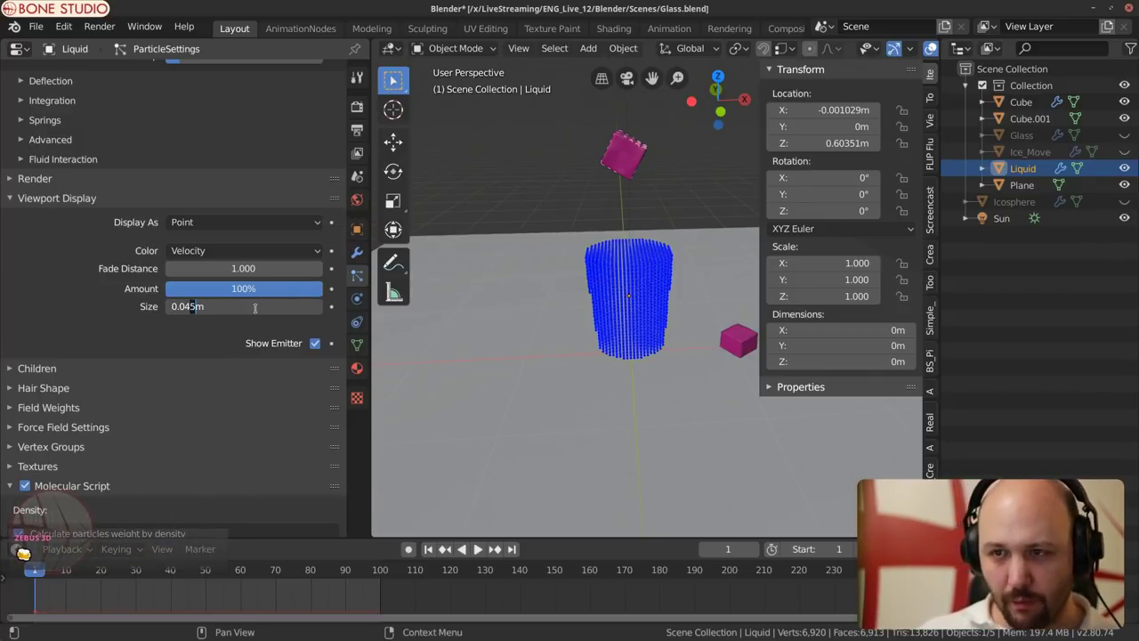
{"action": "key", "text": "Return"}
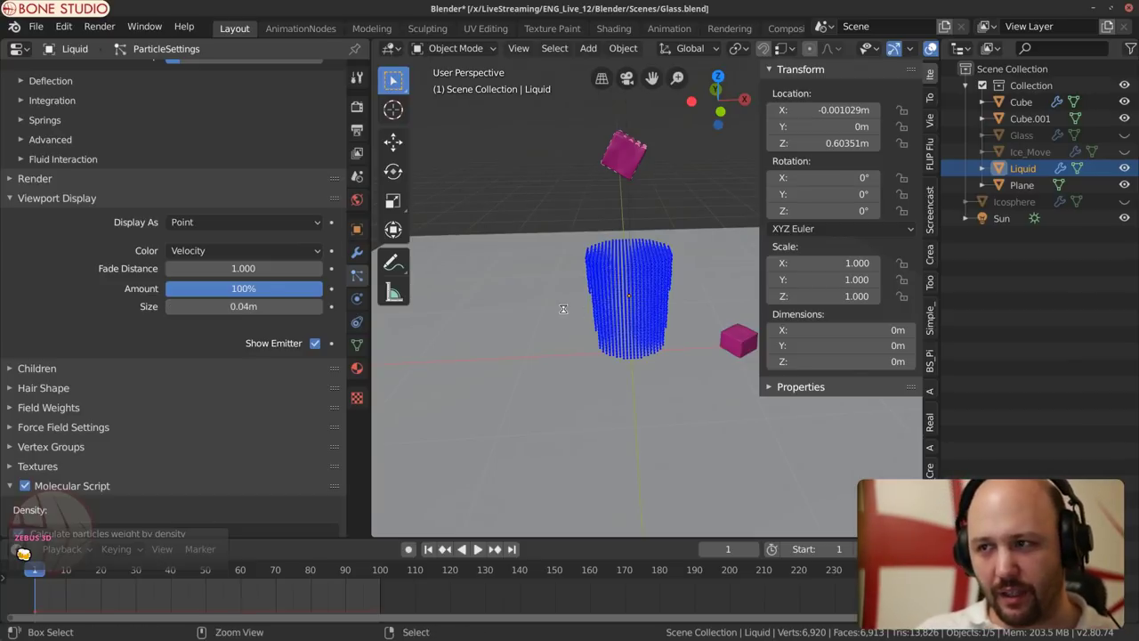
{"action": "key", "text": "ctrl+s"}
{"action": "scroll", "coordinate": [178, 298], "scroll_direction": "down", "scroll_amount": 15}
{"action": "scroll", "coordinate": [178, 298], "scroll_direction": "up", "scroll_amount": 6}
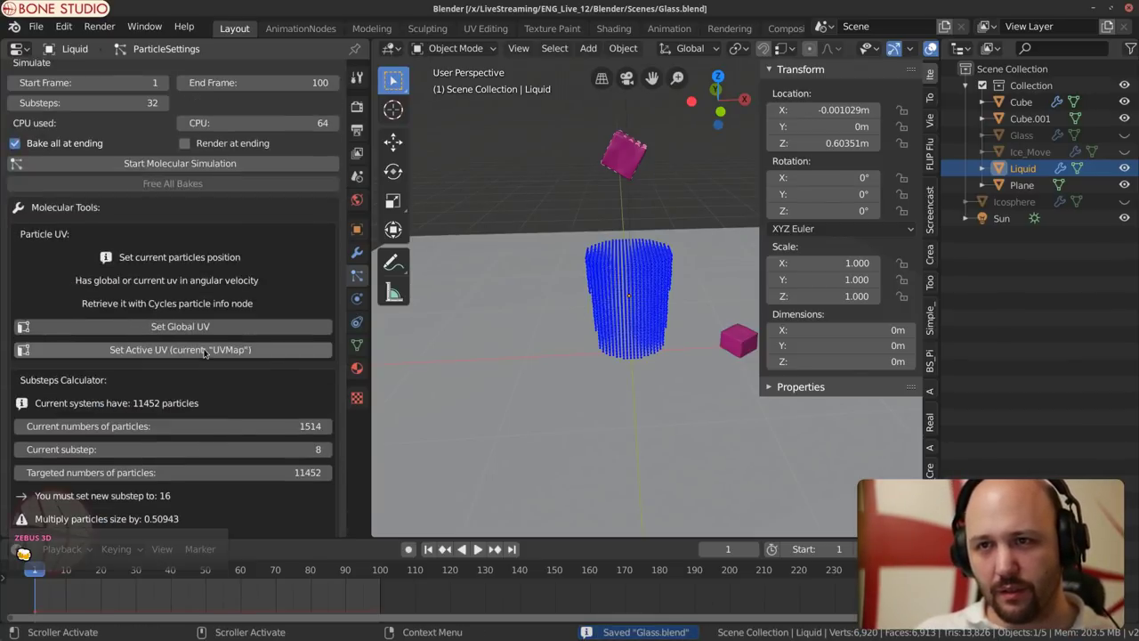
Step: Start a molecular simulation bake and cancel it right away
{"action": "left_click", "coordinate": [179, 282]}
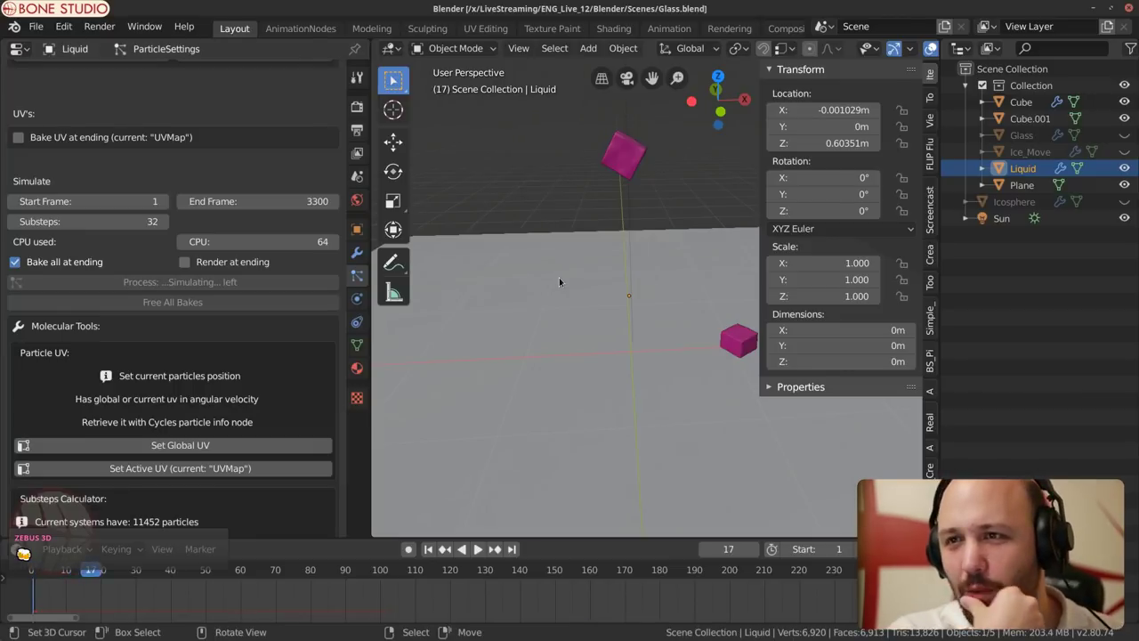
{"action": "key", "text": "Escape"}
{"action": "scroll", "coordinate": [443, 345], "scroll_direction": "up", "scroll_amount": 6}
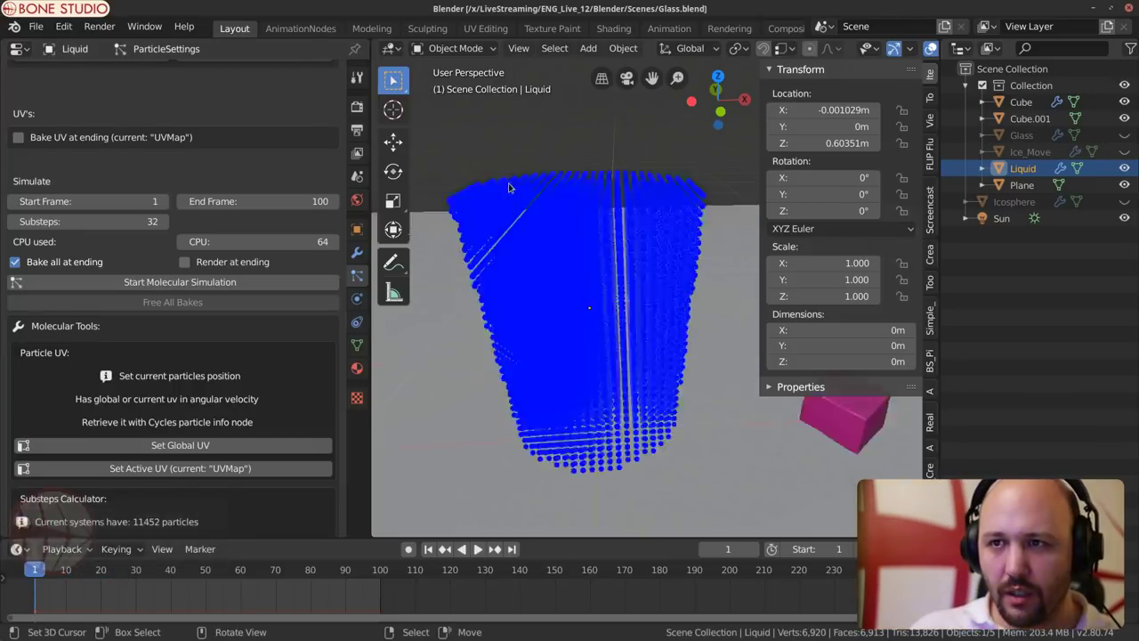
{"action": "scroll", "coordinate": [443, 345], "scroll_direction": "down", "scroll_amount": 6}
{"action": "middle_click_drag", "start_coordinate": [443, 345], "coordinate": [623, 326]}
{"action": "scroll", "coordinate": [623, 325], "scroll_direction": "up", "scroll_amount": 3}
{"action": "scroll", "coordinate": [202, 368], "scroll_direction": "up", "scroll_amount": 10}
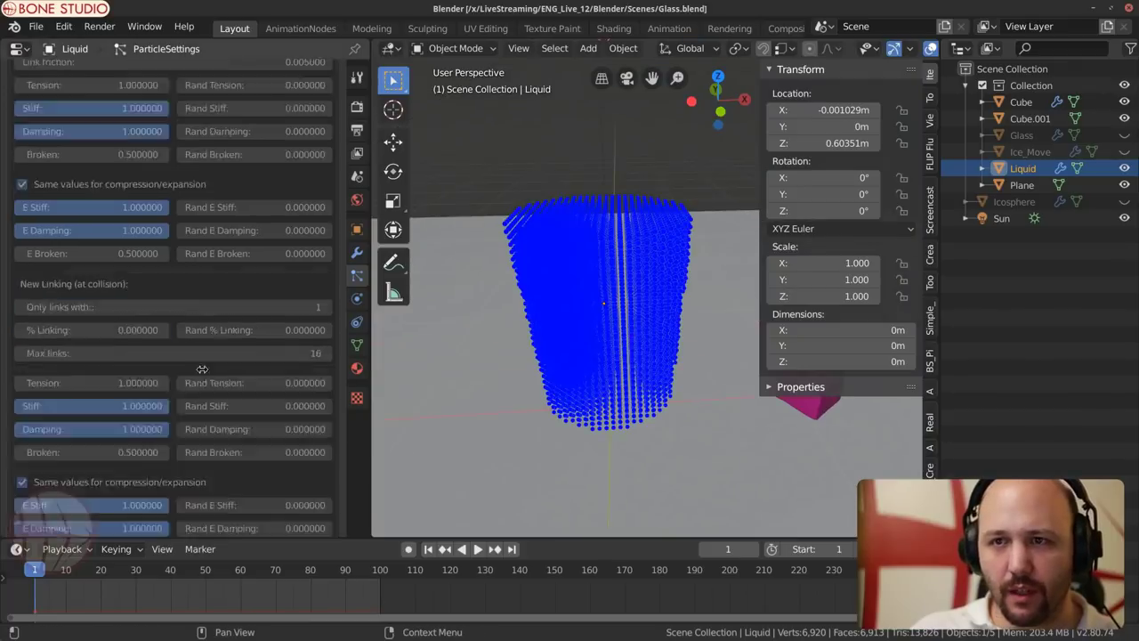
{"action": "scroll", "coordinate": [202, 368], "scroll_direction": "up", "scroll_amount": 5}
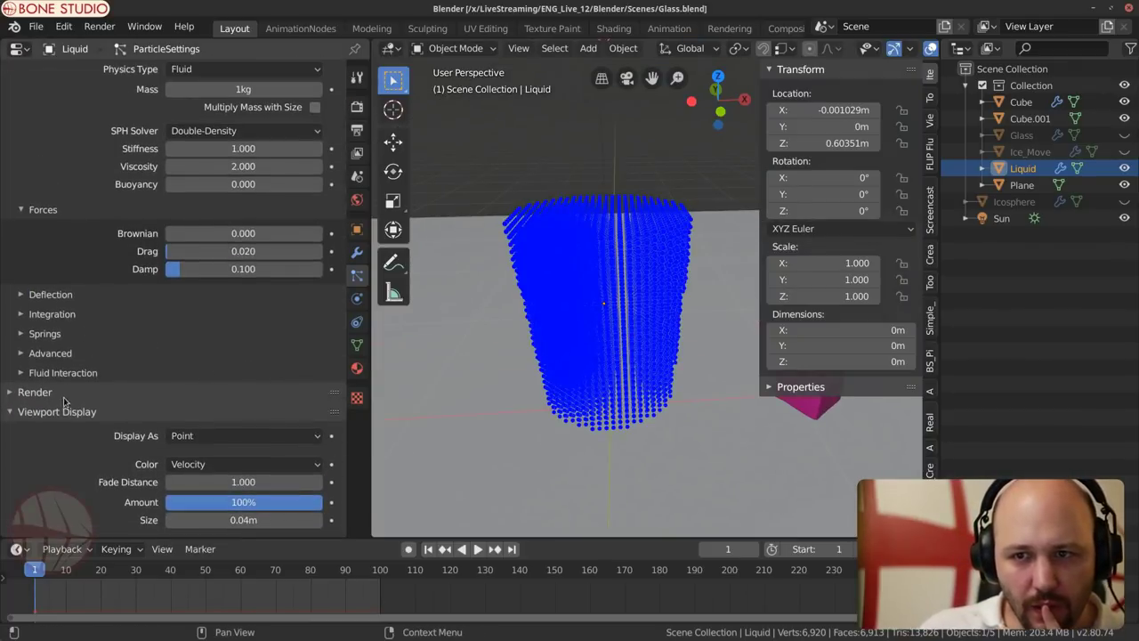
{"action": "scroll", "coordinate": [64, 403], "scroll_direction": "up", "scroll_amount": 4}
{"action": "scroll", "coordinate": [64, 403], "scroll_direction": "up", "scroll_amount": 5}
{"action": "scroll", "coordinate": [56, 359], "scroll_direction": "down", "scroll_amount": 3}
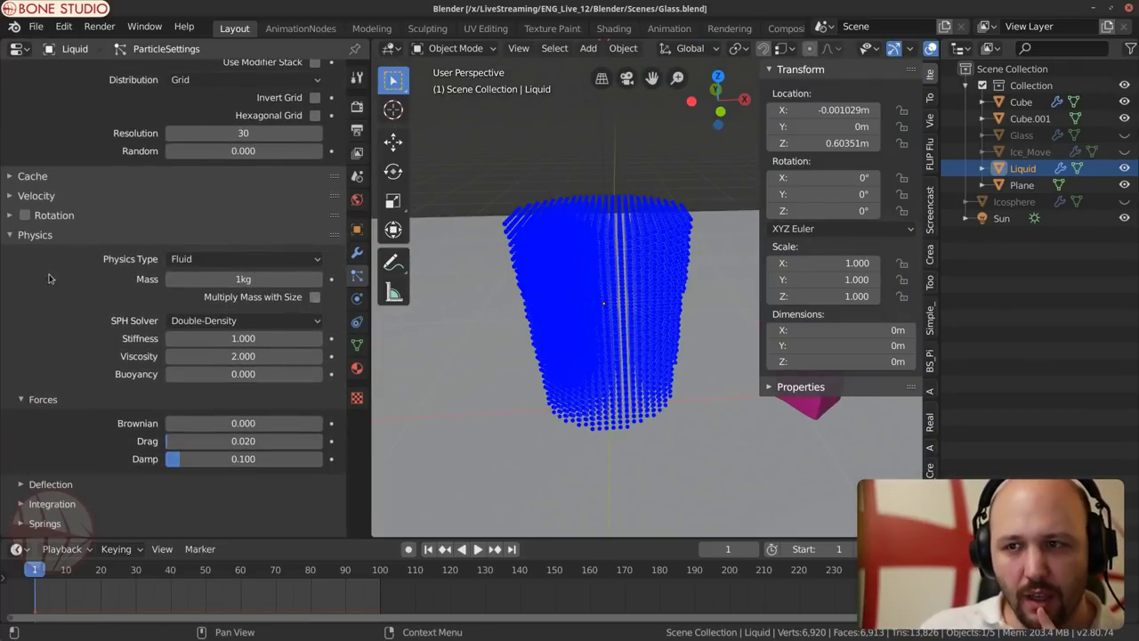
{"action": "scroll", "coordinate": [59, 415], "scroll_direction": "down", "scroll_amount": 1}
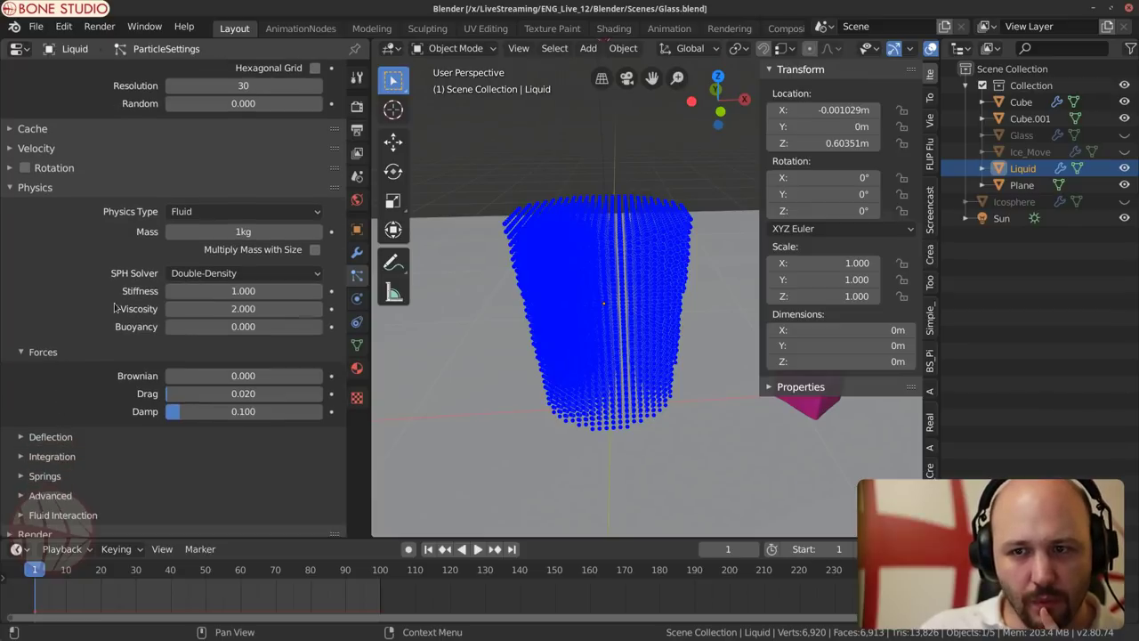
{"action": "scroll", "coordinate": [62, 489], "scroll_direction": "up", "scroll_amount": 6}
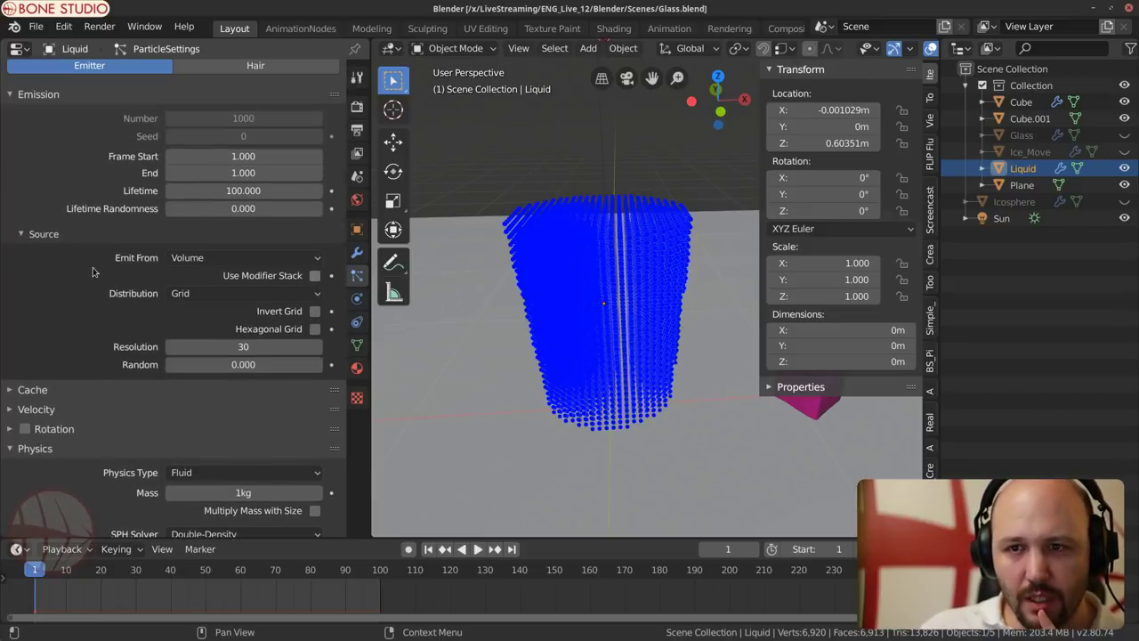
Step: Set the Liquid particles' Normal velocity to 0 m/s
{"action": "left_click", "coordinate": [44, 407]}
{"action": "scroll", "coordinate": [53, 409], "scroll_direction": "down", "scroll_amount": 4}
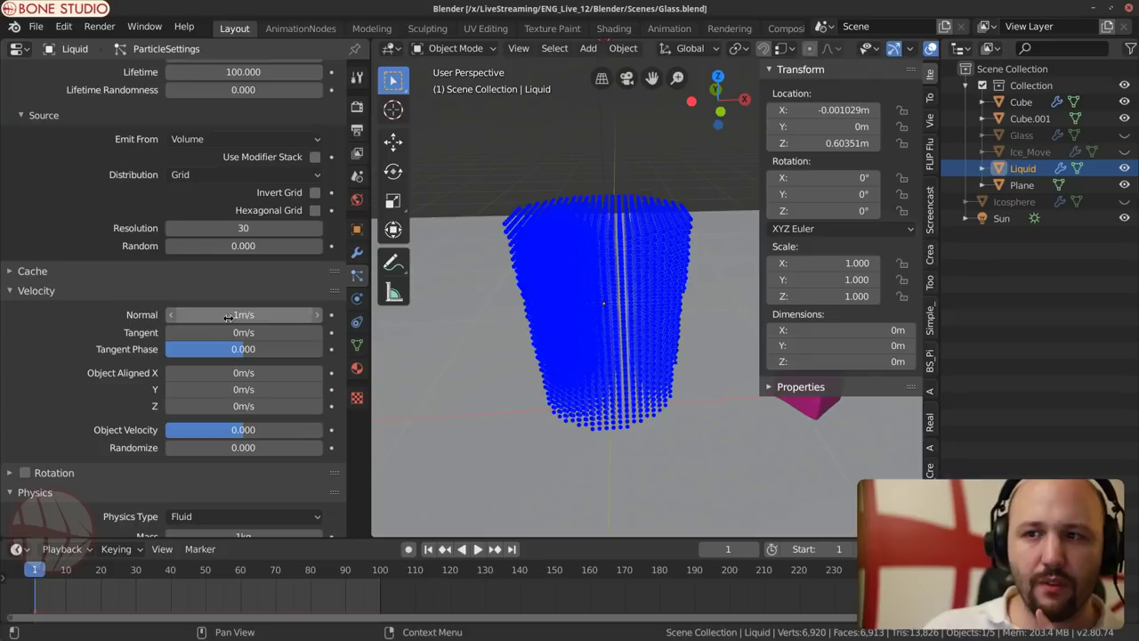
{"action": "left_click", "coordinate": [226, 316]}
{"action": "type", "text": "0"}
{"action": "key", "text": "Return"}
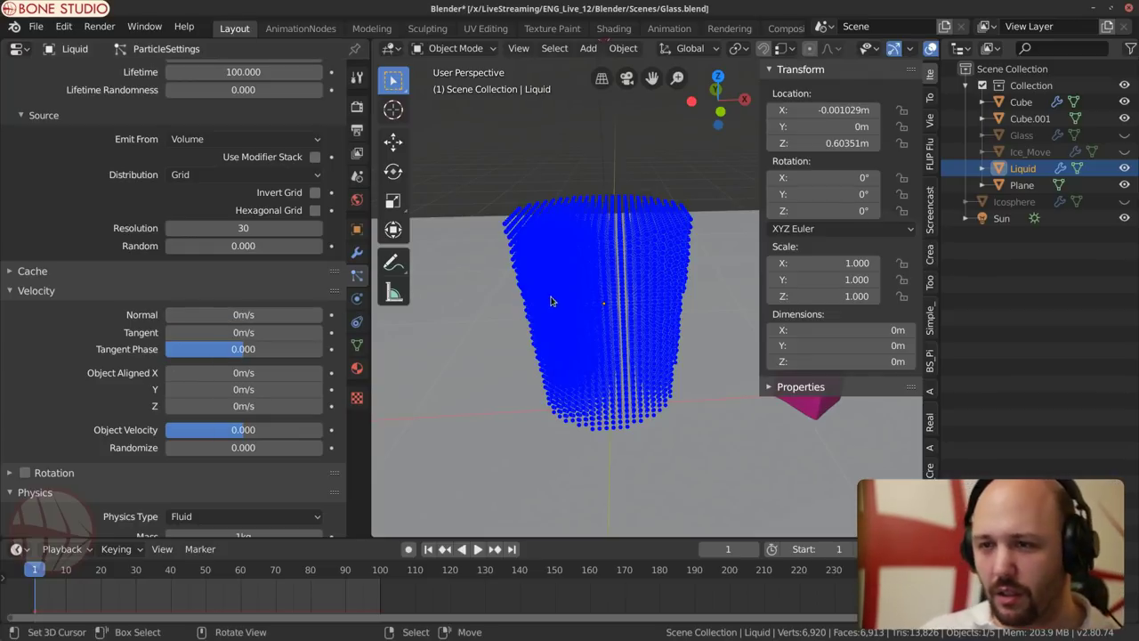
Step: Rerun the molecular bake, watch particles fall into the glass, and stop at frame 1
{"action": "scroll", "coordinate": [200, 344], "scroll_direction": "down", "scroll_amount": 10}
{"action": "scroll", "coordinate": [187, 329], "scroll_direction": "down", "scroll_amount": 20}
{"action": "scroll", "coordinate": [158, 295], "scroll_direction": "up", "scroll_amount": 10}
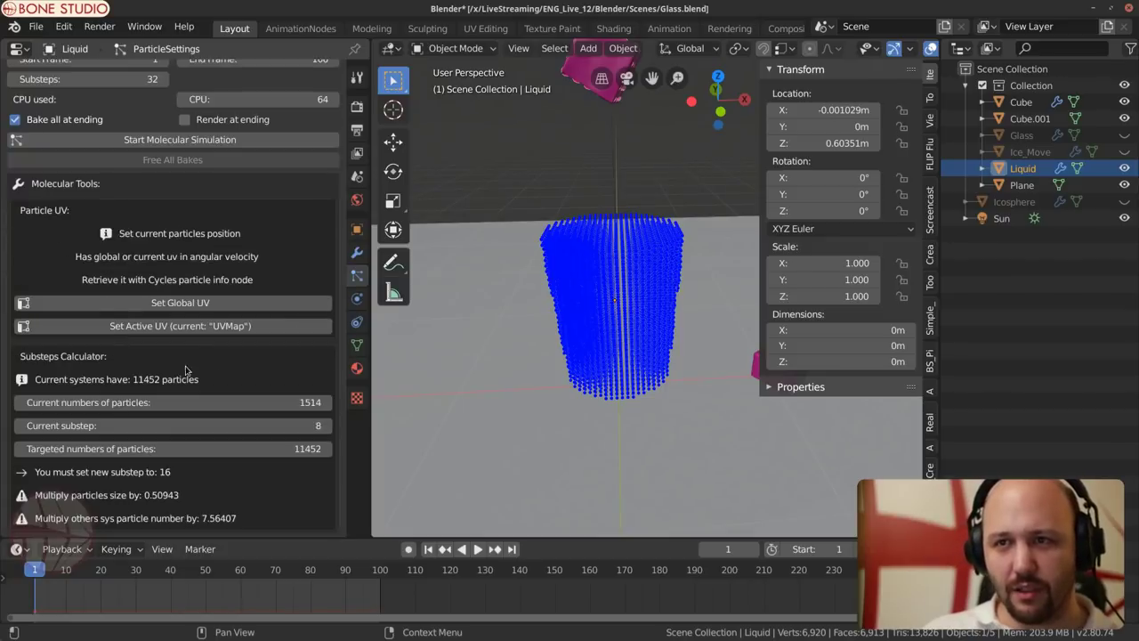
{"action": "left_click", "coordinate": [160, 283]}
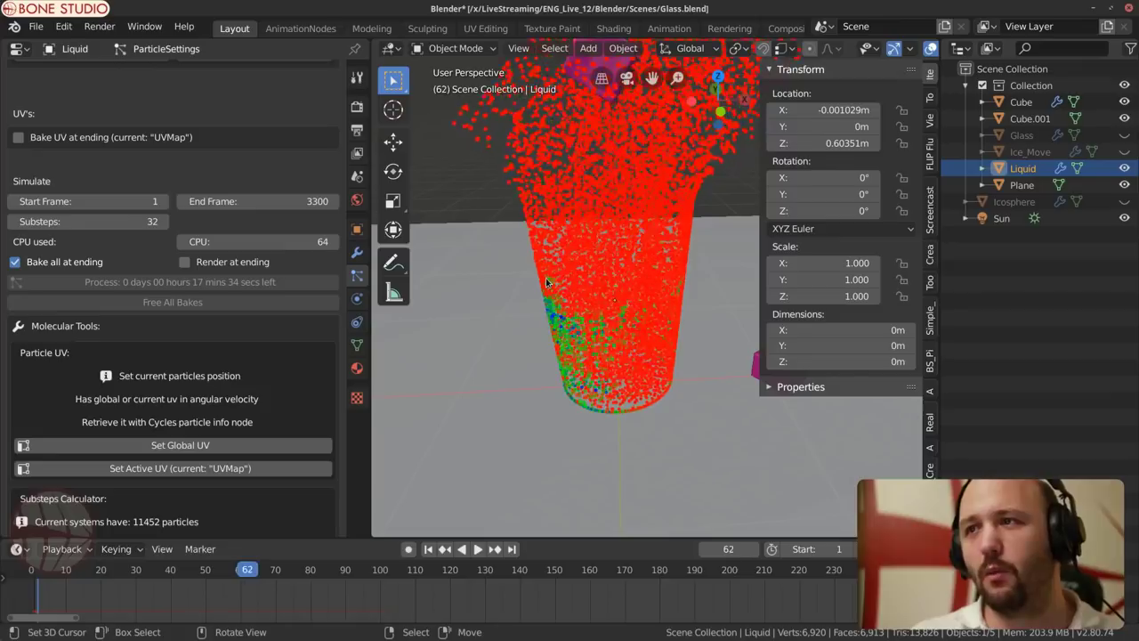
{"action": "middle_click_drag", "start_coordinate": [728, 159], "coordinate": [616, 271]}
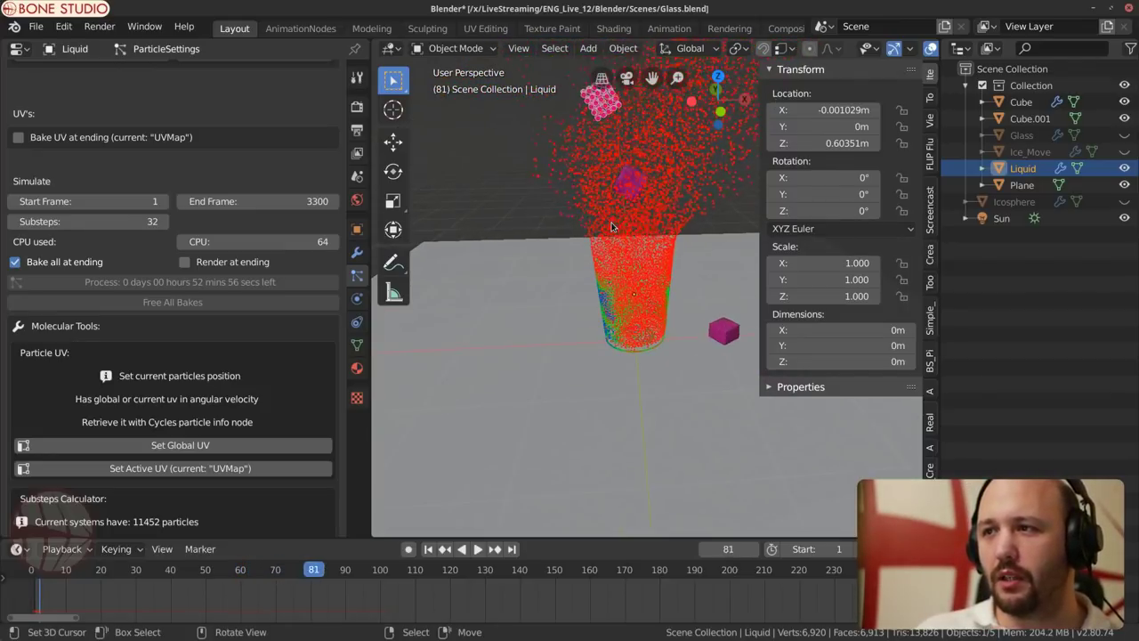
{"action": "key", "text": "Escape"}
{"action": "scroll", "coordinate": [633, 264], "scroll_direction": "up", "scroll_amount": 4}
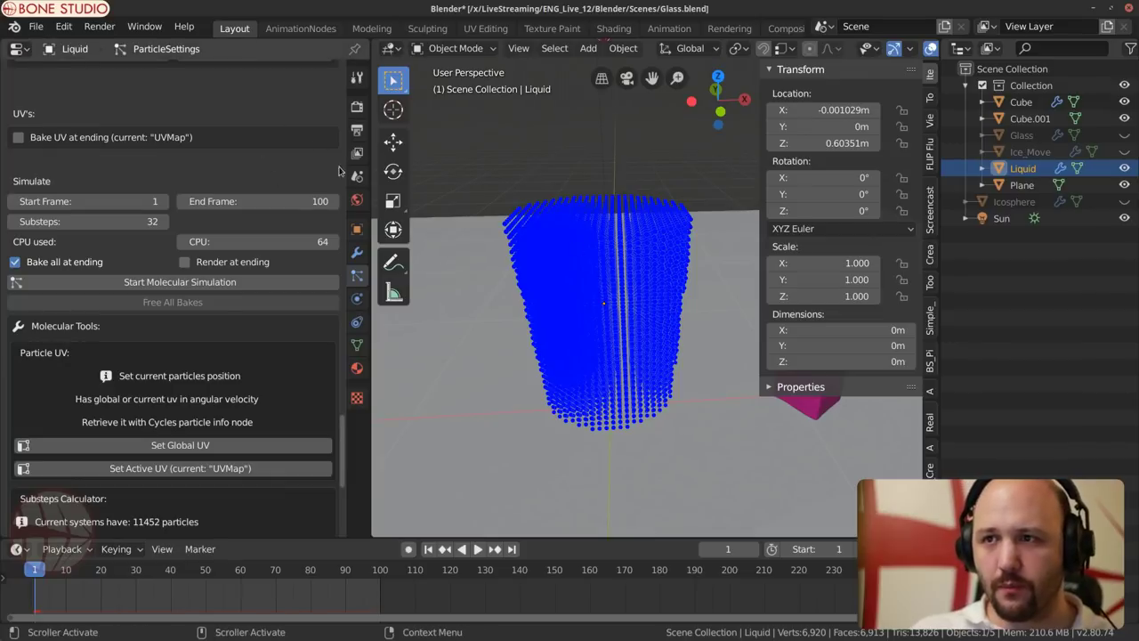
Step: Disable the Build modifier and scale the whole Liquid mesh down to about 0.93 in Edit Mode
{"action": "left_click", "coordinate": [357, 253]}
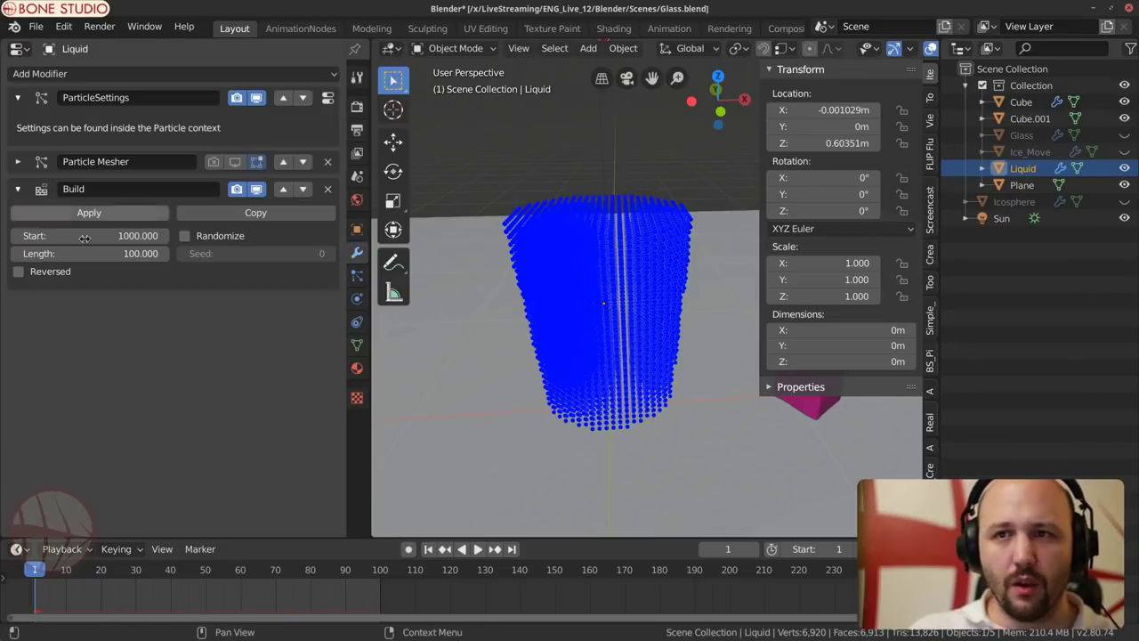
{"action": "left_click", "coordinate": [237, 194]}
{"action": "left_click", "coordinate": [255, 190]}
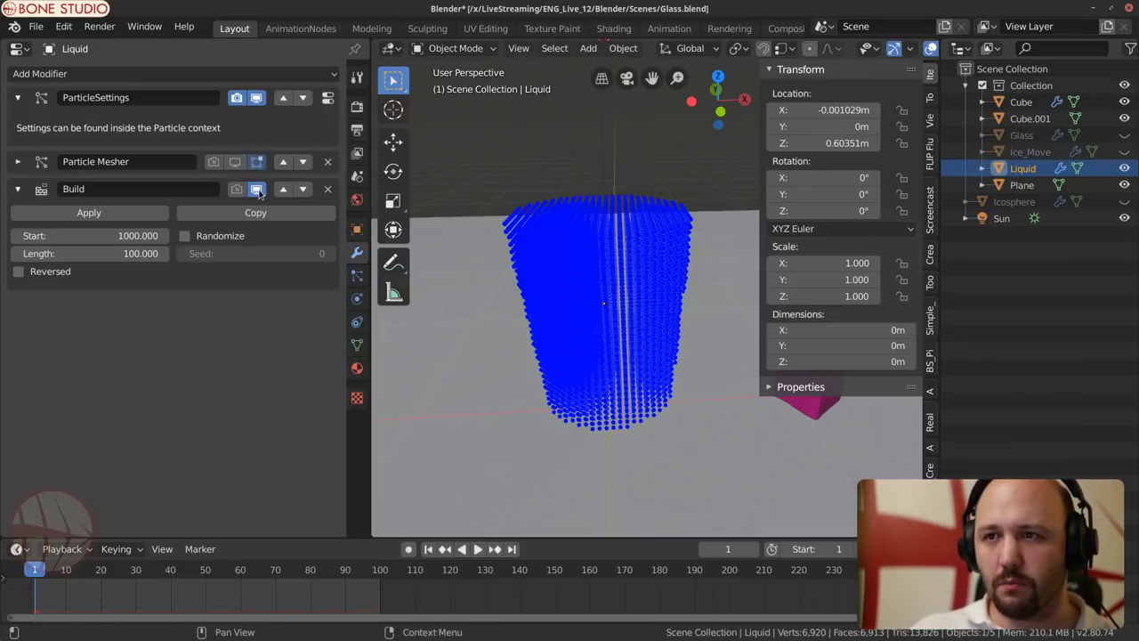
{"action": "key", "text": "ctrl+Tab"}
{"action": "left_click", "coordinate": [828, 314]}
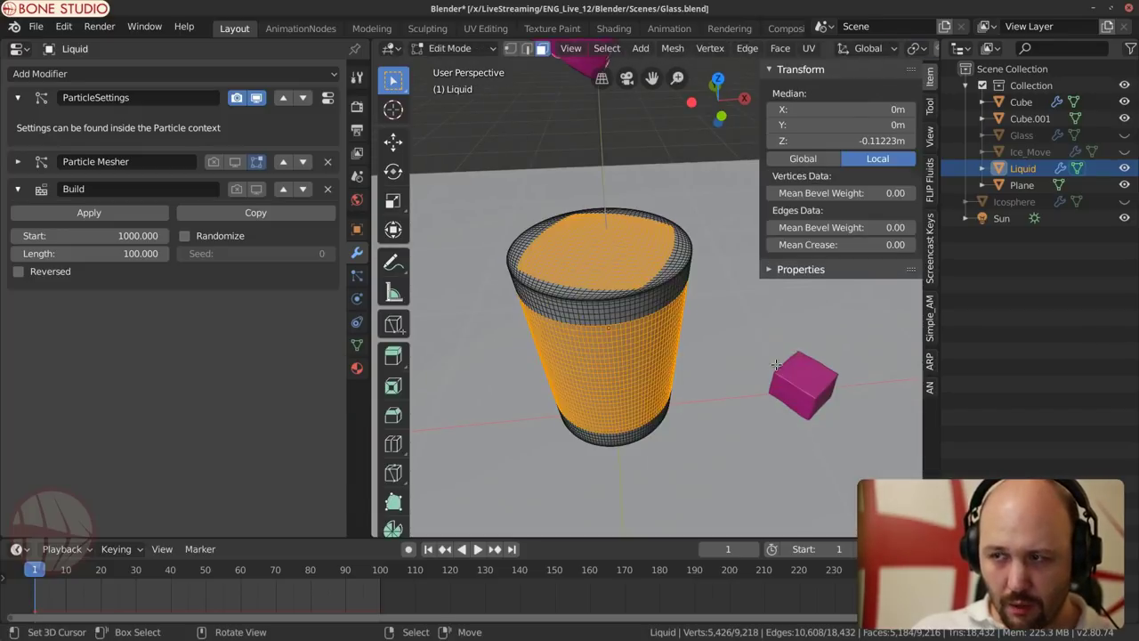
{"action": "key", "text": "a"}
{"action": "key", "text": "s"}
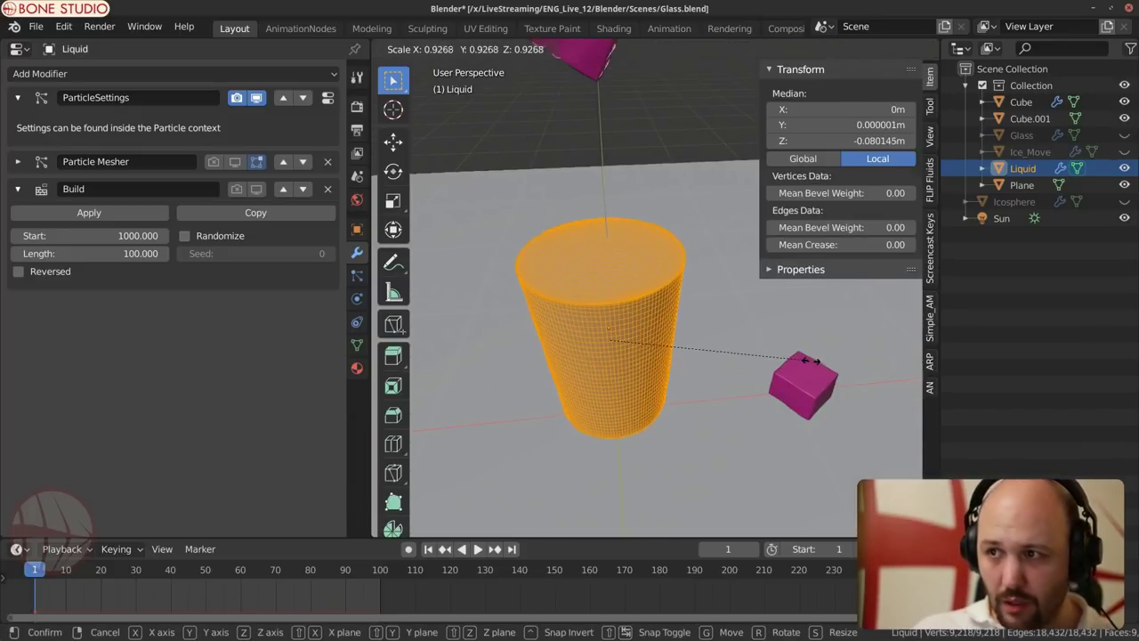
{"action": "left_click", "coordinate": [794, 361]}
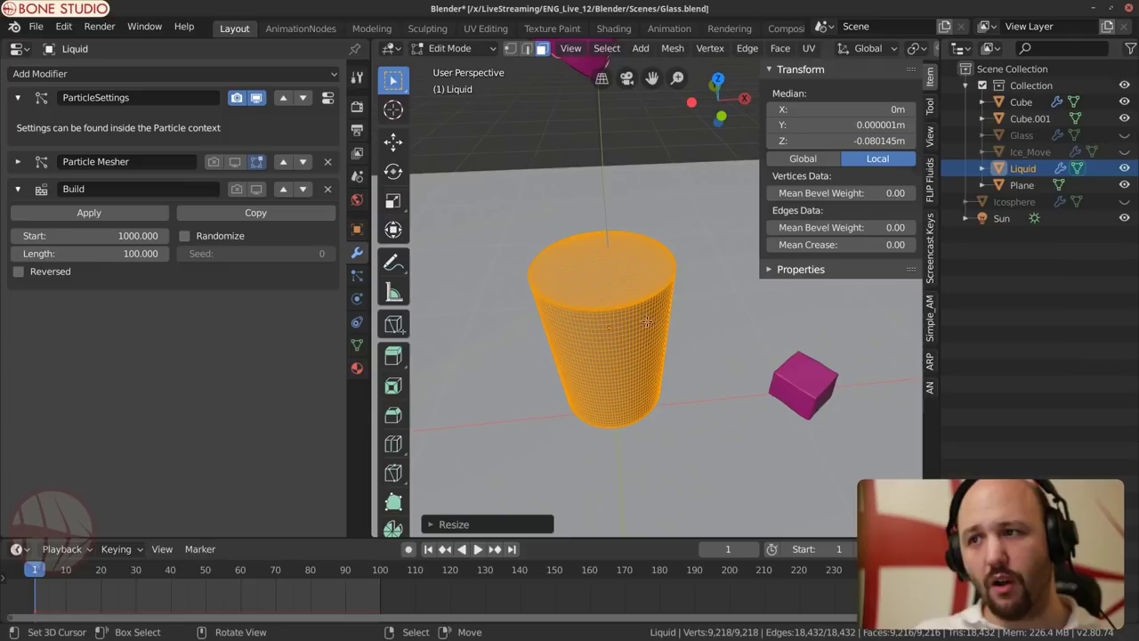
{"action": "key", "text": "ctrl+Tab"}
{"action": "left_click", "coordinate": [532, 336]}
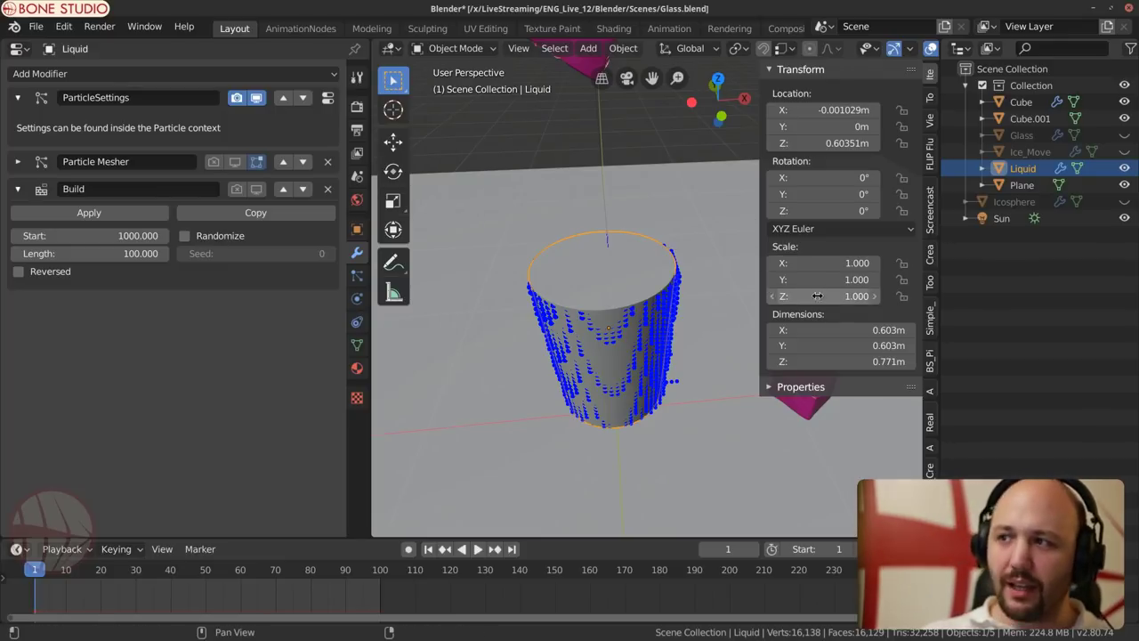
{"action": "key", "text": "ctrl+Tab"}
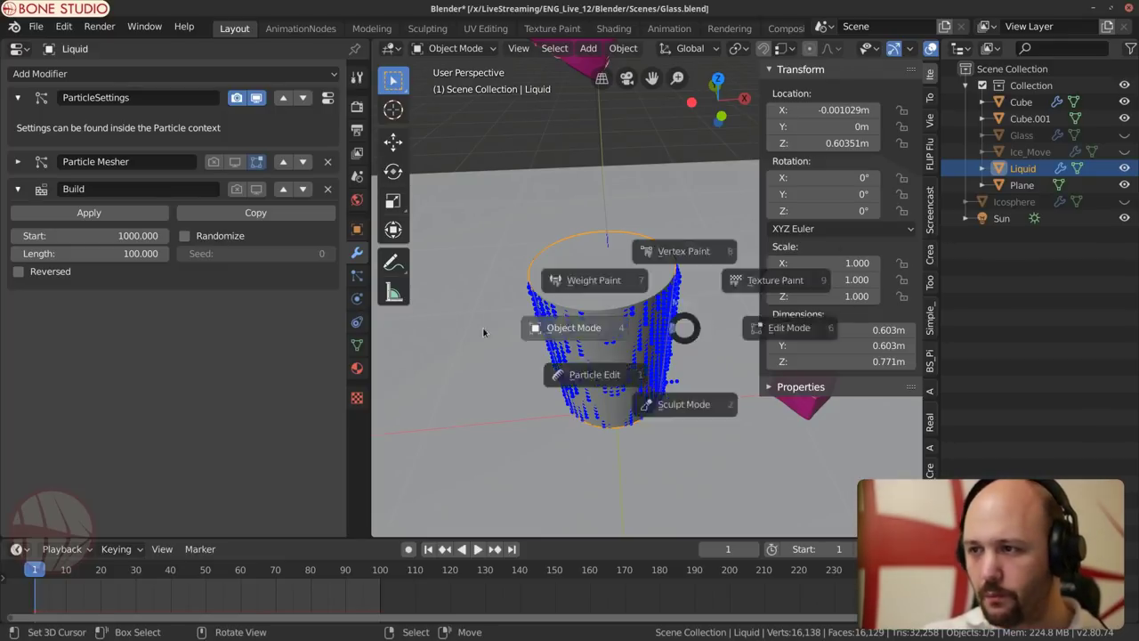
Step: Enable the Particle Mesher for rendering only and re-enable the Build modifier
{"action": "left_click", "coordinate": [213, 163]}
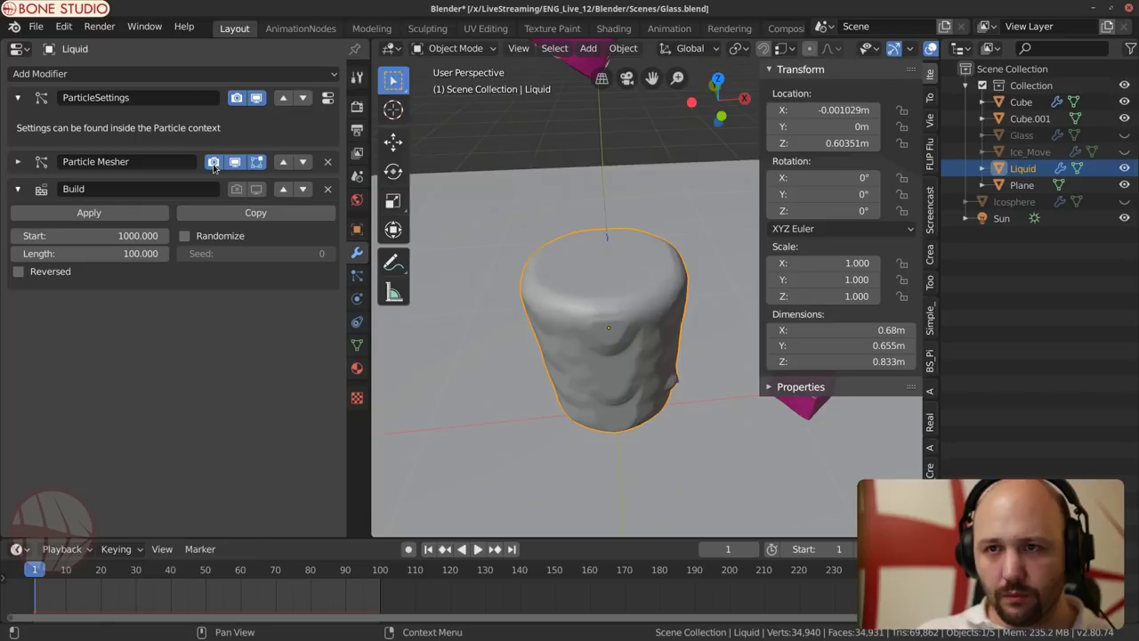
{"action": "left_click", "coordinate": [234, 162]}
{"action": "left_click", "coordinate": [235, 189]}
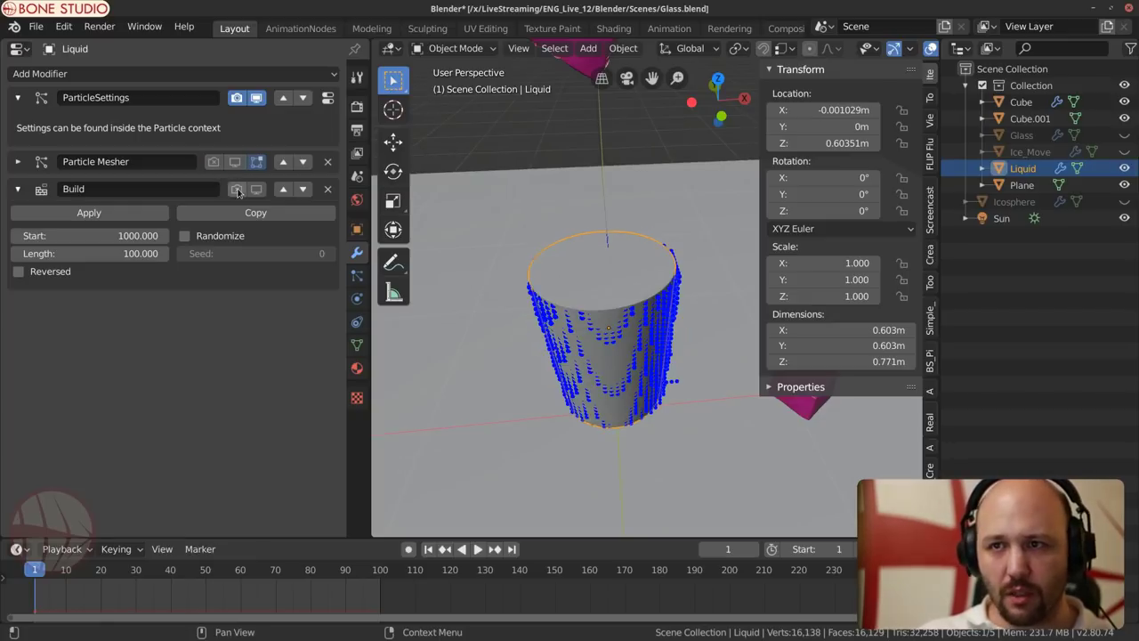
{"action": "left_click", "coordinate": [256, 188]}
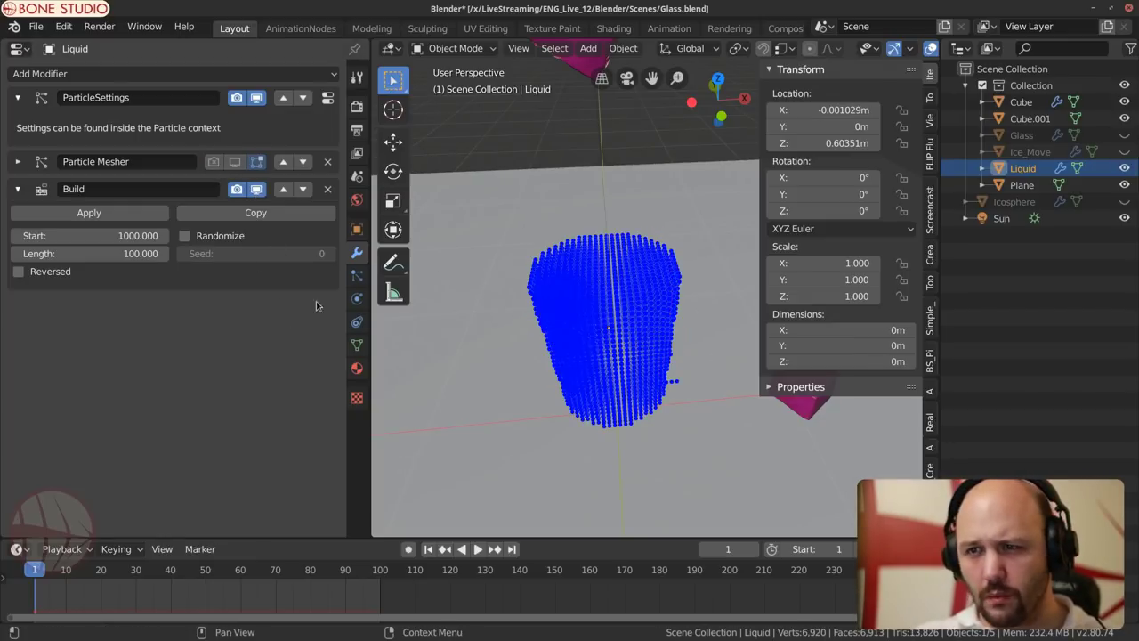
Step: Set the emitter grid Resolution back to 30 in the particle settings
{"action": "left_click", "coordinate": [357, 274]}
{"action": "scroll", "coordinate": [238, 416], "scroll_direction": "up", "scroll_amount": 20}
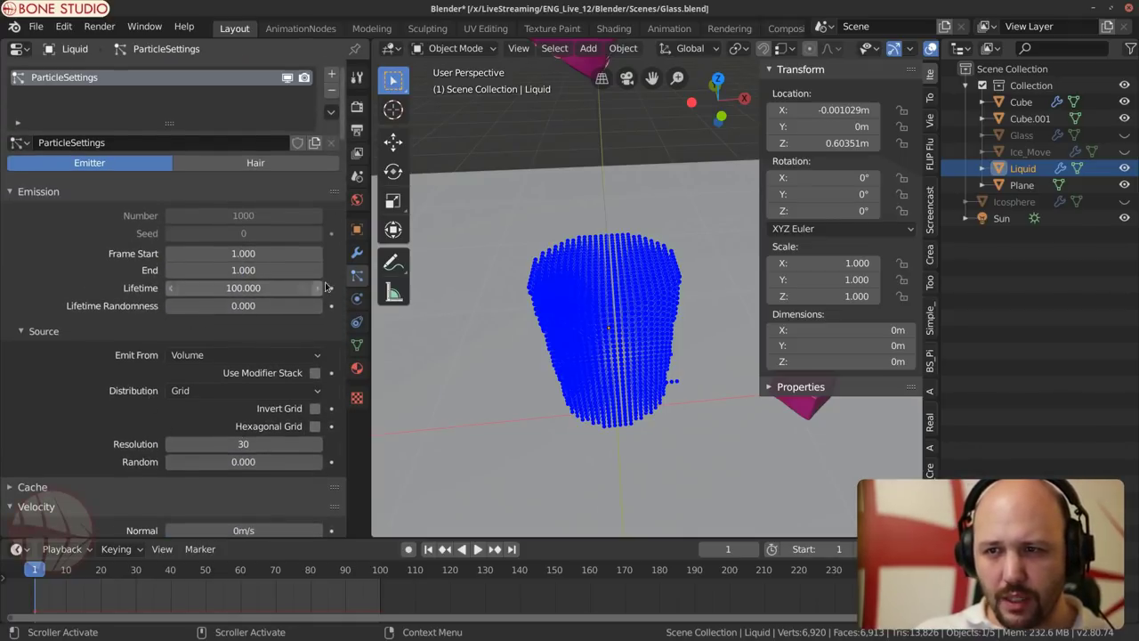
{"action": "left_click", "coordinate": [170, 444]}
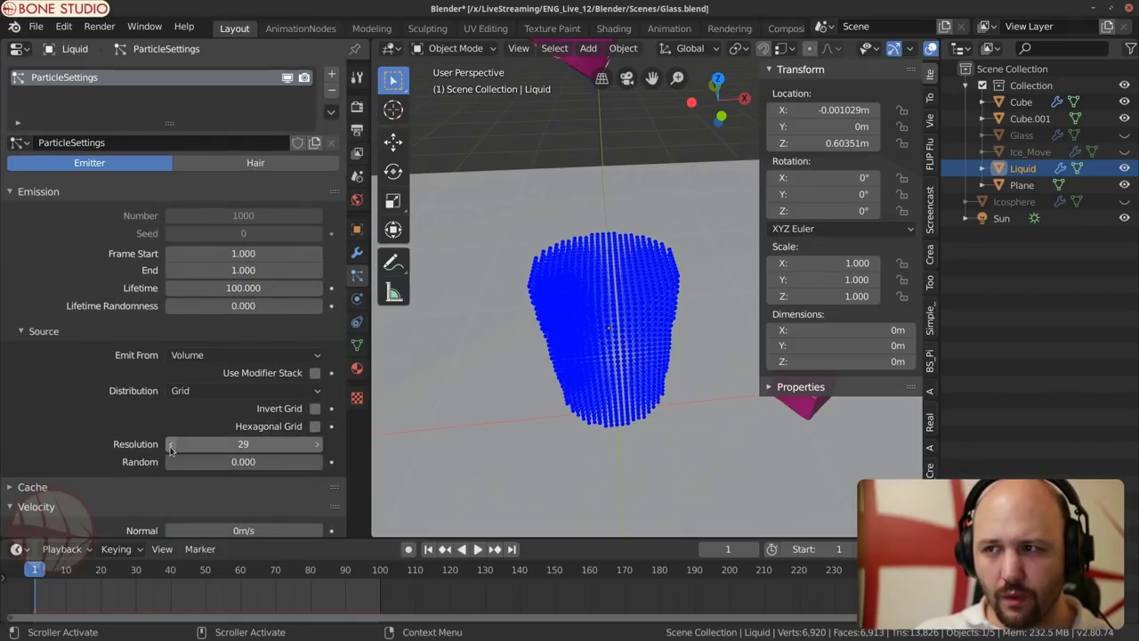
{"action": "left_click", "coordinate": [317, 445]}
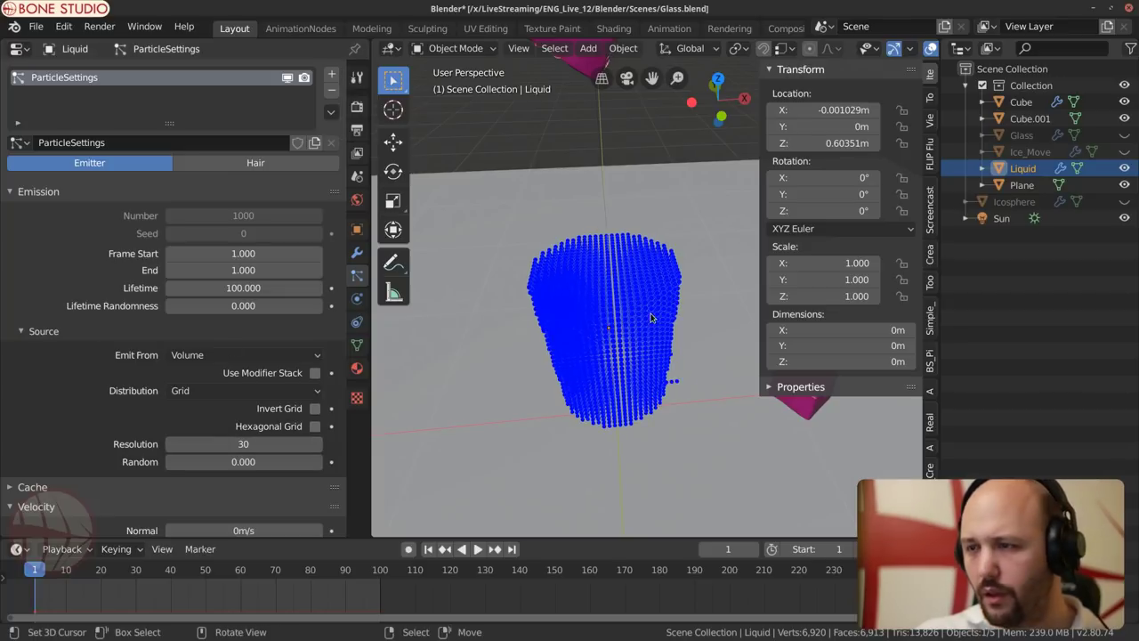
{"action": "scroll", "coordinate": [106, 374], "scroll_direction": "down", "scroll_amount": 20}
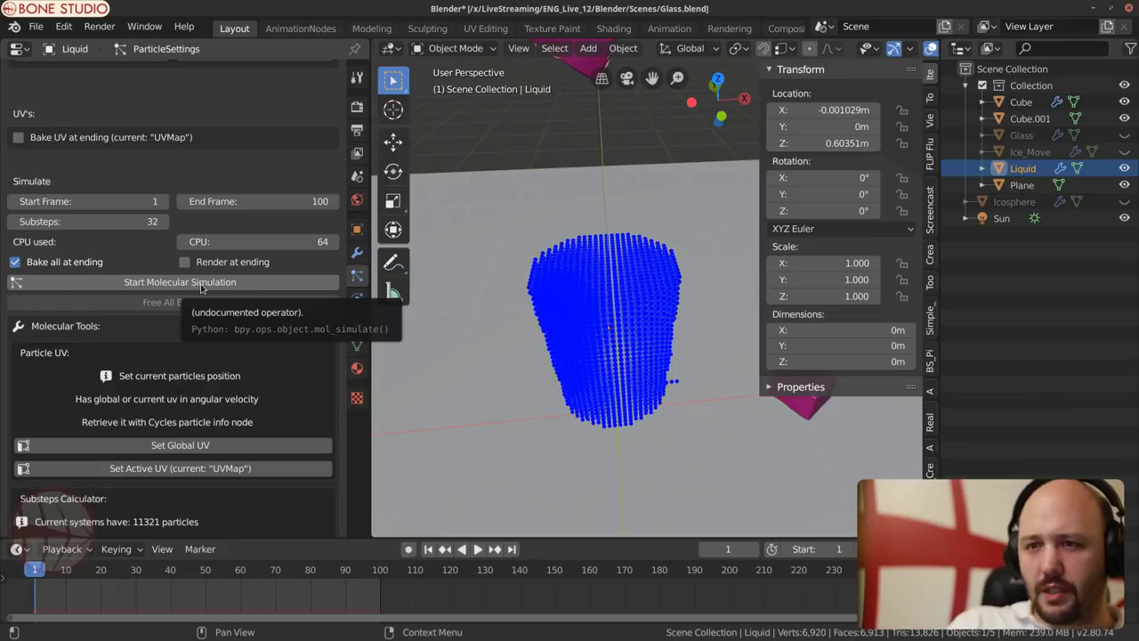
{"action": "left_click", "coordinate": [201, 283]}
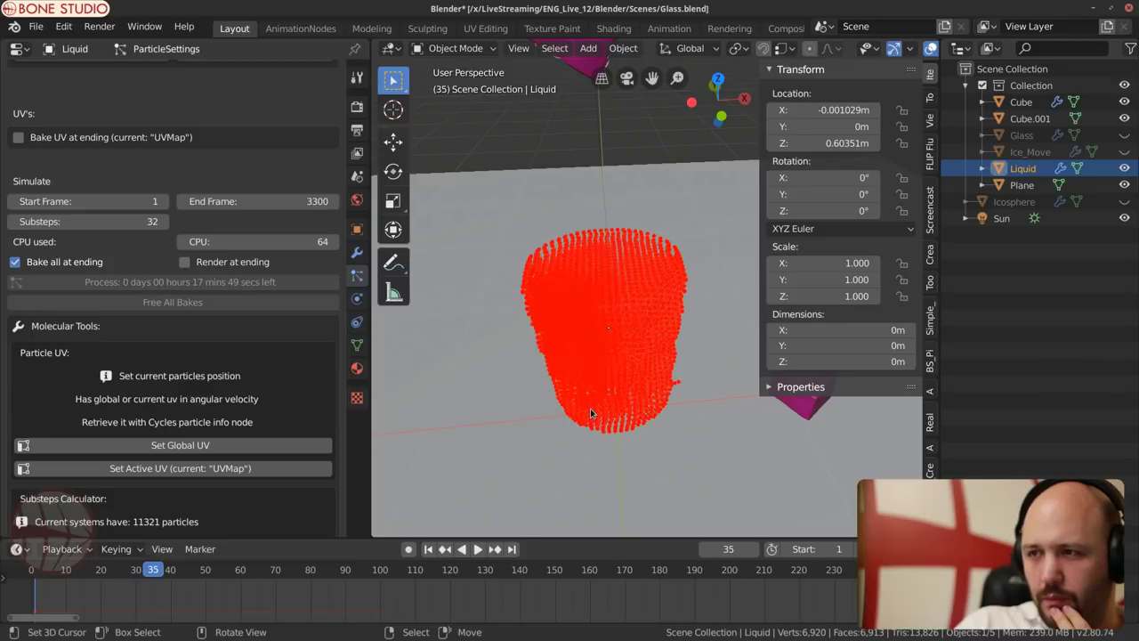
{"action": "scroll", "coordinate": [581, 381], "scroll_direction": "down", "scroll_amount": 5}
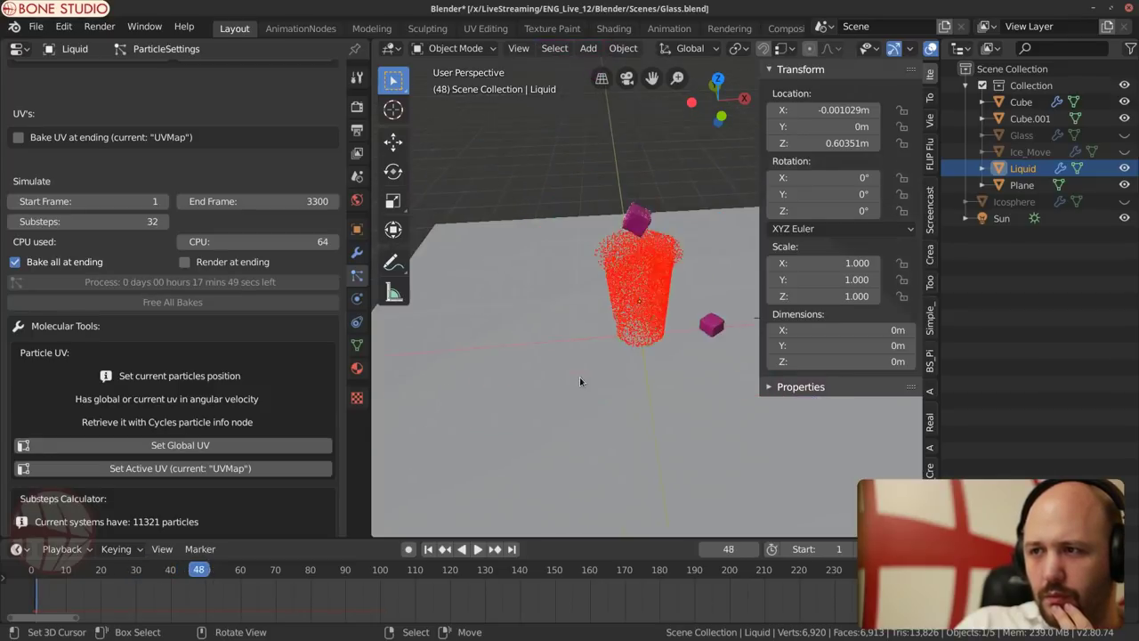
{"action": "scroll", "coordinate": [604, 284], "scroll_direction": "up", "scroll_amount": 4}
{"action": "scroll", "coordinate": [604, 289], "scroll_direction": "up", "scroll_amount": 2}
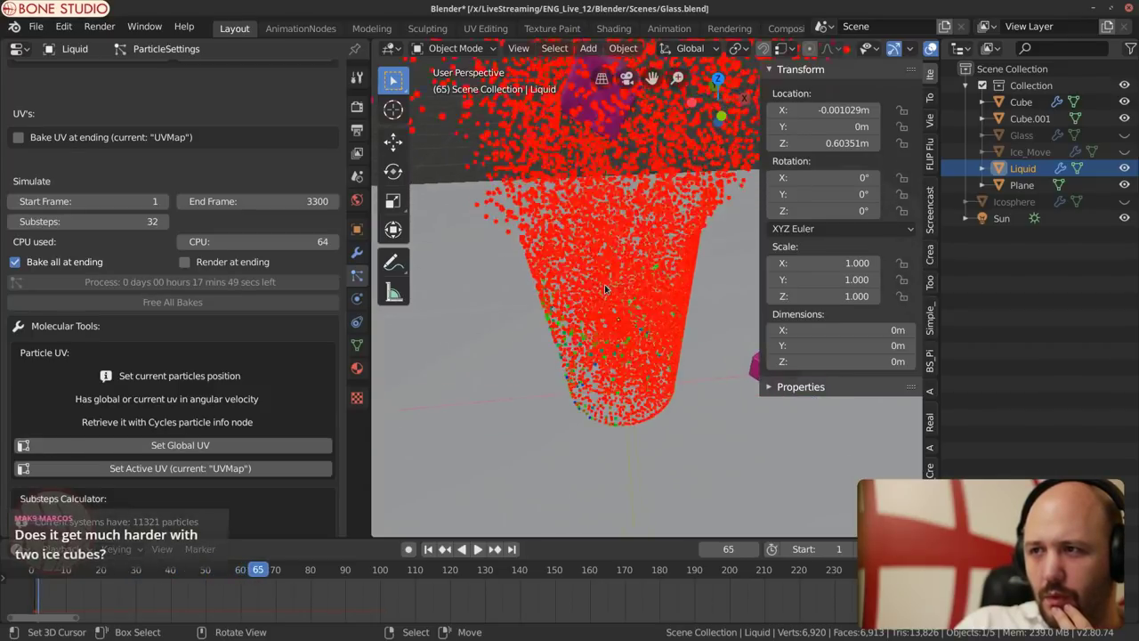
{"action": "scroll", "coordinate": [604, 289], "scroll_direction": "down", "scroll_amount": 3}
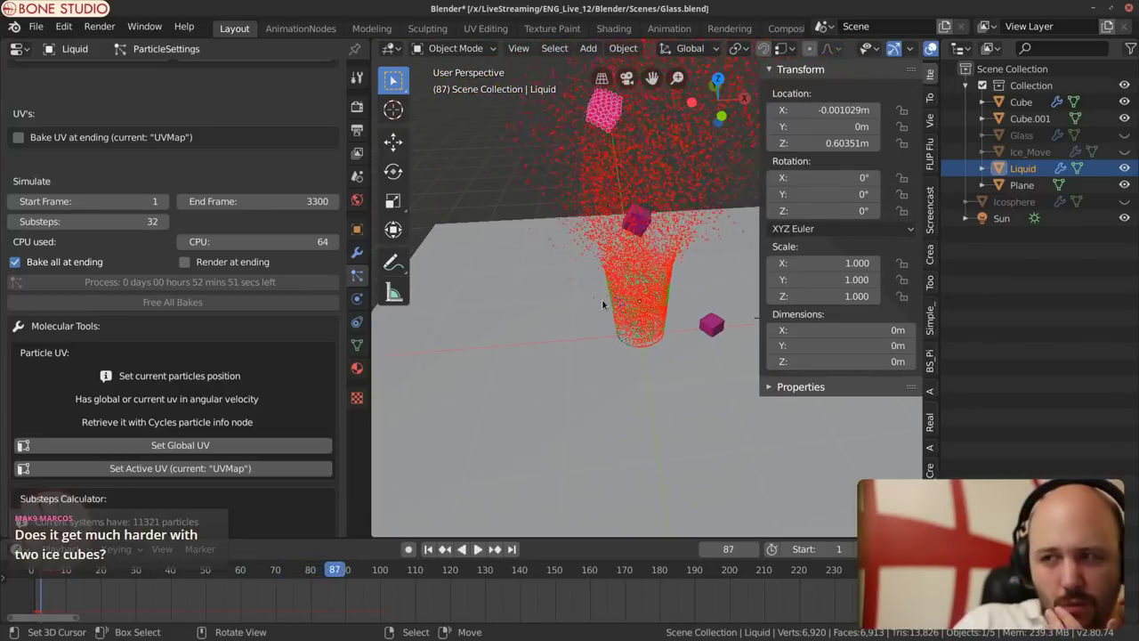
{"action": "scroll", "coordinate": [605, 291], "scroll_direction": "up", "scroll_amount": 3}
{"action": "scroll", "coordinate": [600, 340], "scroll_direction": "up", "scroll_amount": 2}
{"action": "scroll", "coordinate": [601, 340], "scroll_direction": "up", "scroll_amount": 2}
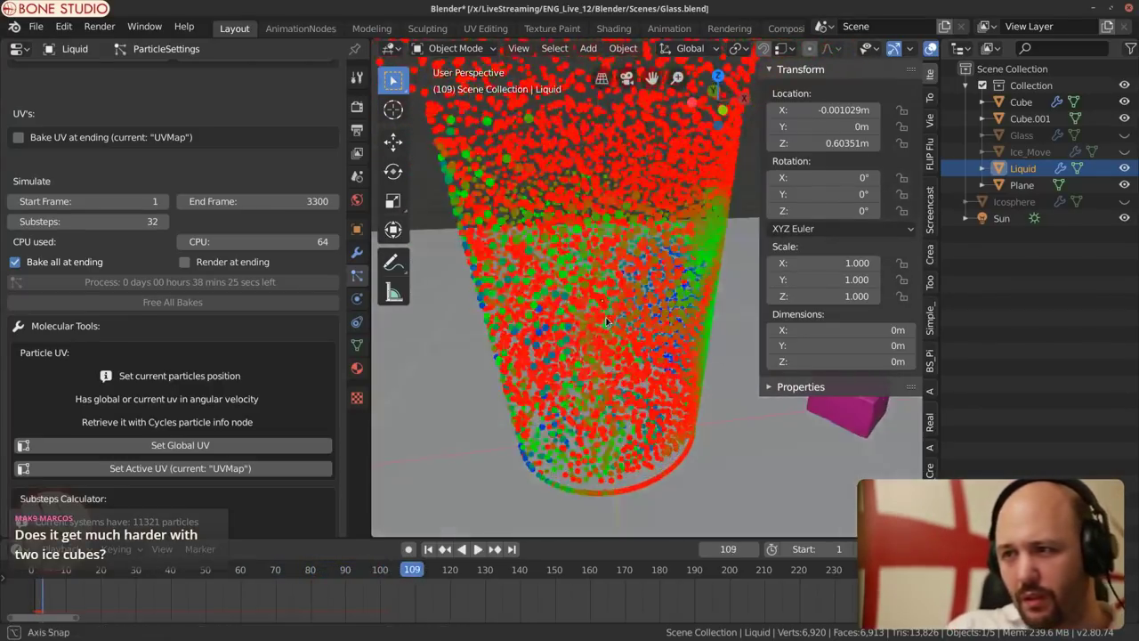
{"action": "middle_click_drag", "start_coordinate": [600, 340], "coordinate": [623, 321]}
{"action": "key", "text": "grave"}
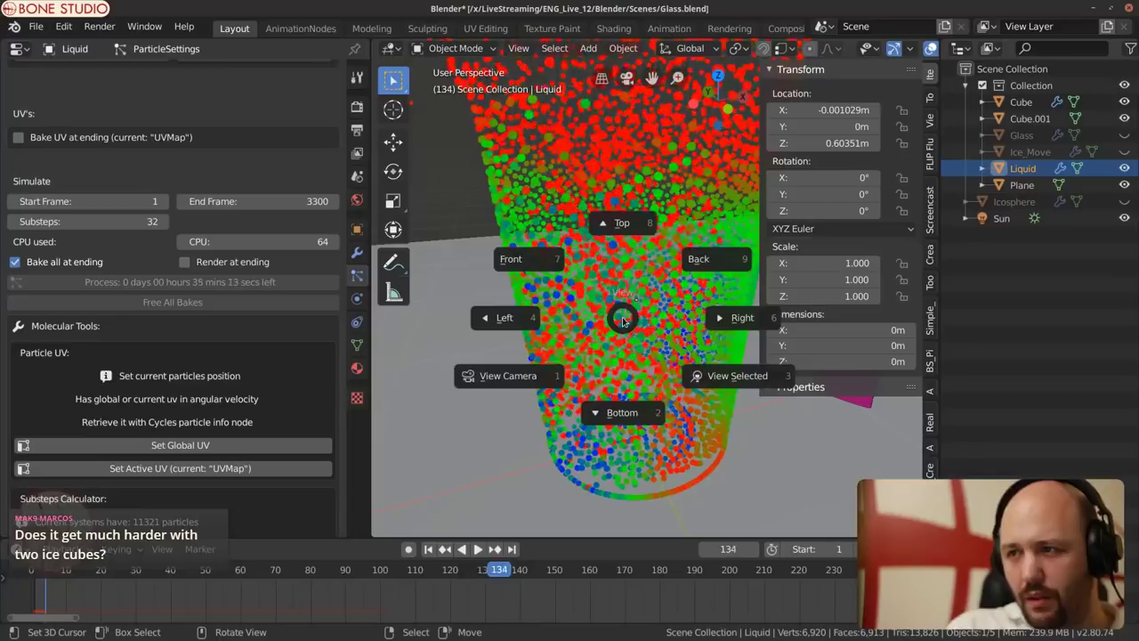
{"action": "key", "text": "Escape"}
{"action": "key", "text": "Escape"}
{"action": "scroll", "coordinate": [128, 341], "scroll_direction": "up", "scroll_amount": 6}
Step: Change the Liquid particles' Viewport Display Size from 0.04m to 0.02m
{"action": "scroll", "coordinate": [128, 341], "scroll_direction": "up", "scroll_amount": 15}
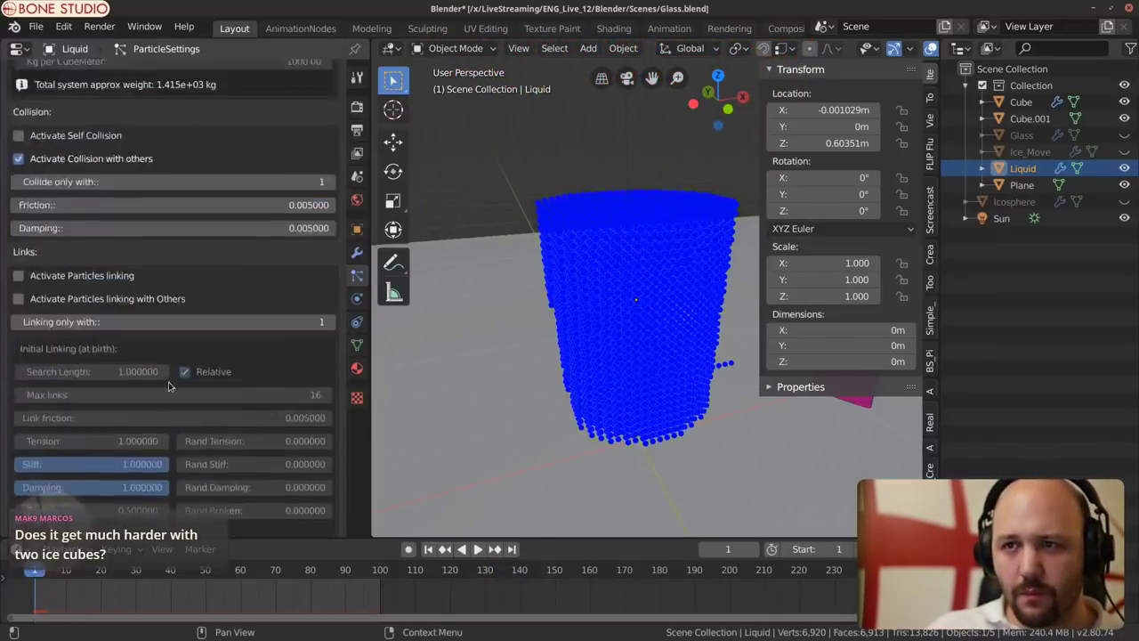
{"action": "scroll", "coordinate": [201, 407], "scroll_direction": "up", "scroll_amount": 8}
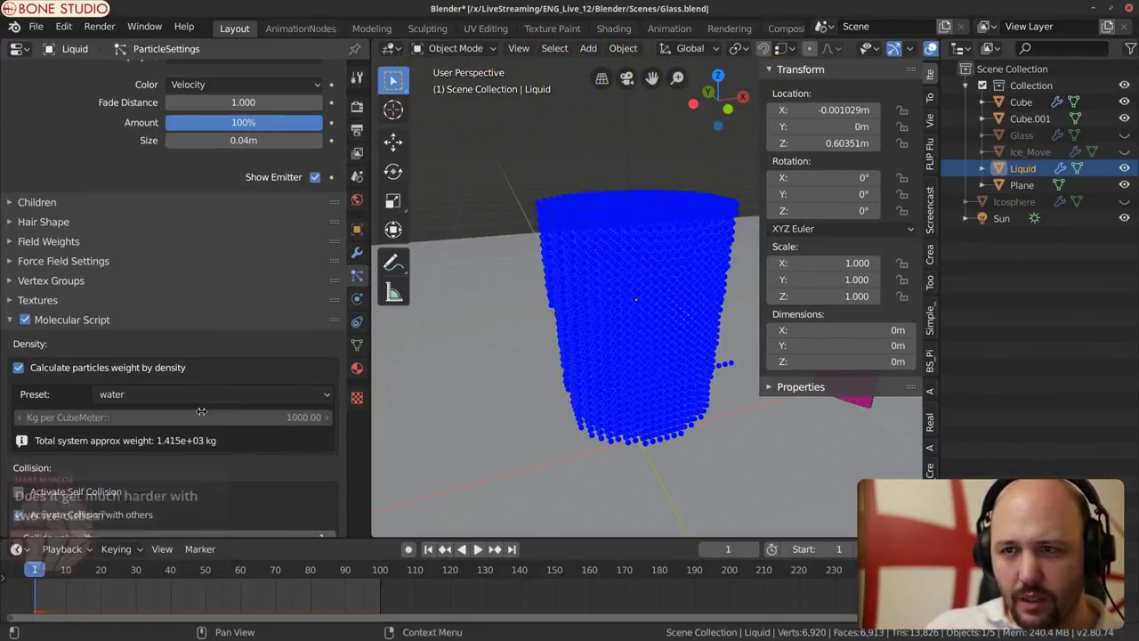
{"action": "scroll", "coordinate": [202, 416], "scroll_direction": "down", "scroll_amount": 8}
{"action": "scroll", "coordinate": [201, 419], "scroll_direction": "down", "scroll_amount": 1}
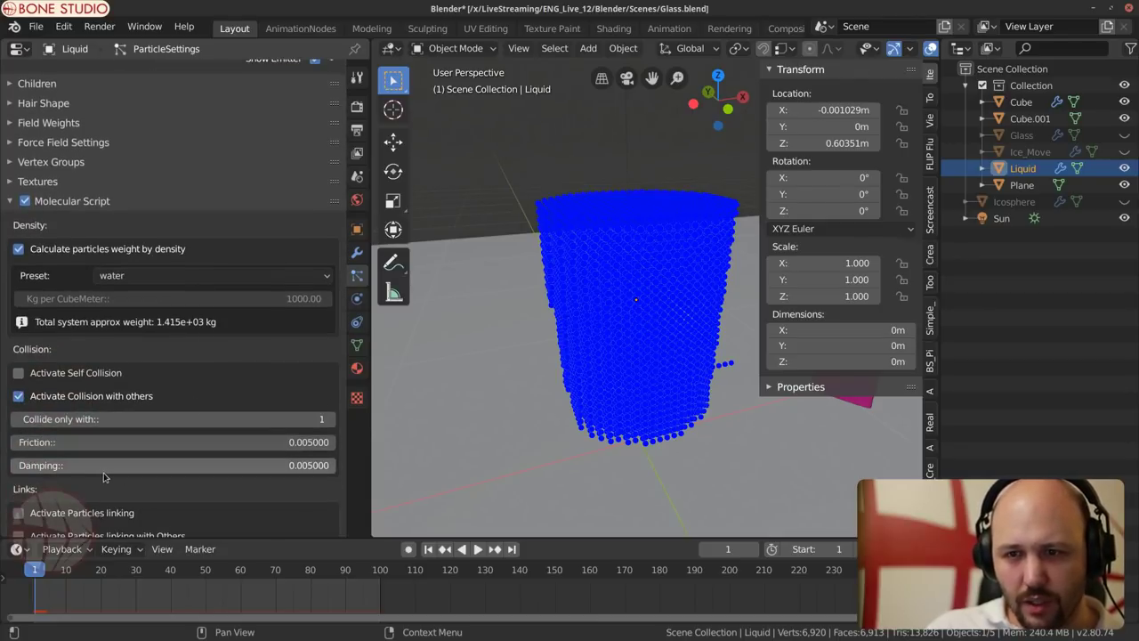
{"action": "scroll", "coordinate": [254, 501], "scroll_direction": "down", "scroll_amount": 5}
{"action": "scroll", "coordinate": [165, 414], "scroll_direction": "up", "scroll_amount": 13}
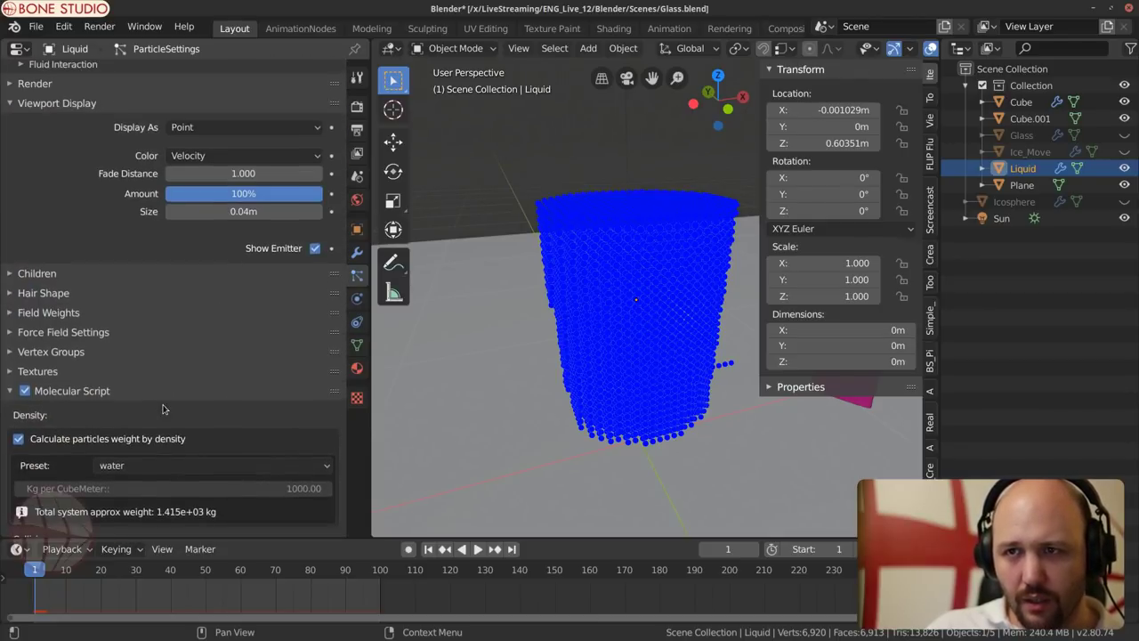
{"action": "scroll", "coordinate": [67, 285], "scroll_direction": "up", "scroll_amount": 6}
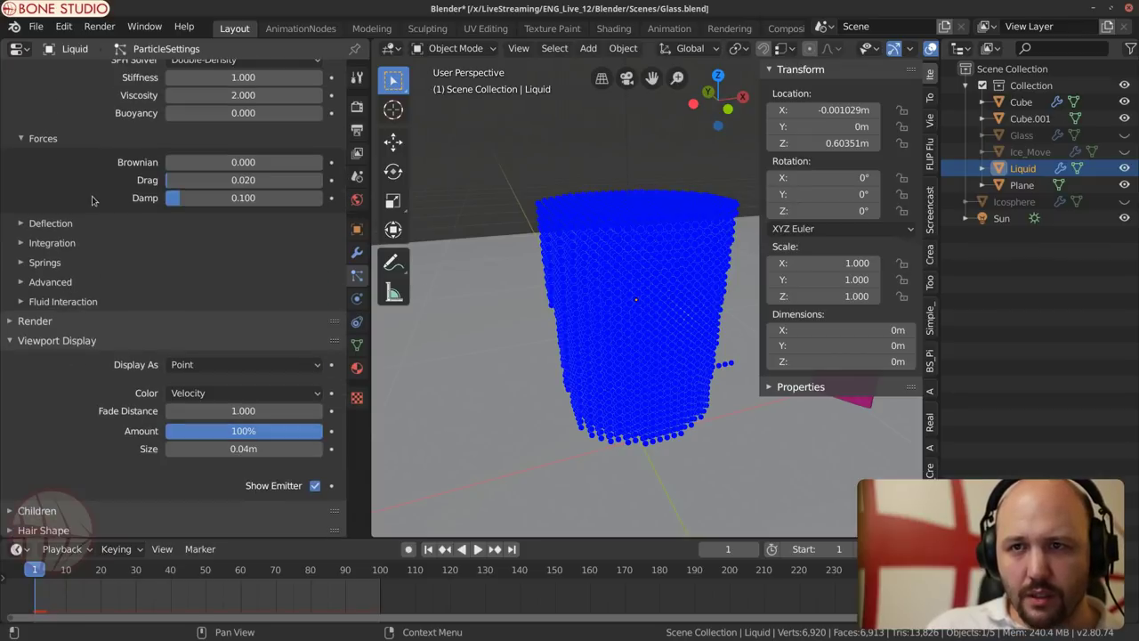
{"action": "scroll", "coordinate": [92, 199], "scroll_direction": "up", "scroll_amount": 5}
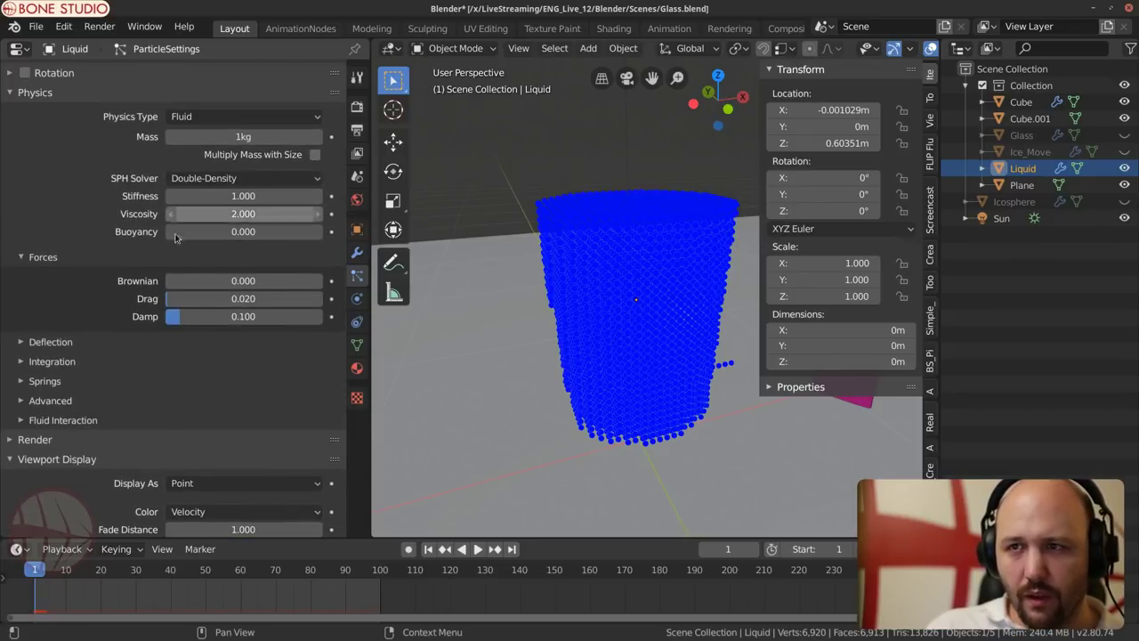
{"action": "scroll", "coordinate": [106, 284], "scroll_direction": "up", "scroll_amount": 5}
{"action": "scroll", "coordinate": [127, 333], "scroll_direction": "down", "scroll_amount": 15}
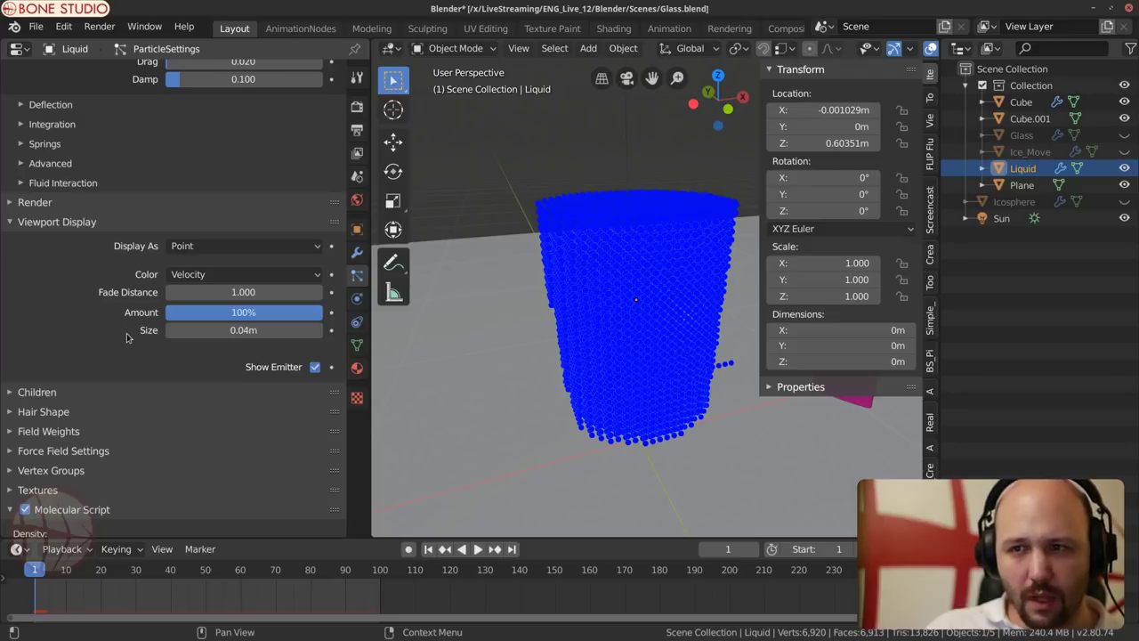
{"action": "left_click", "coordinate": [231, 330]}
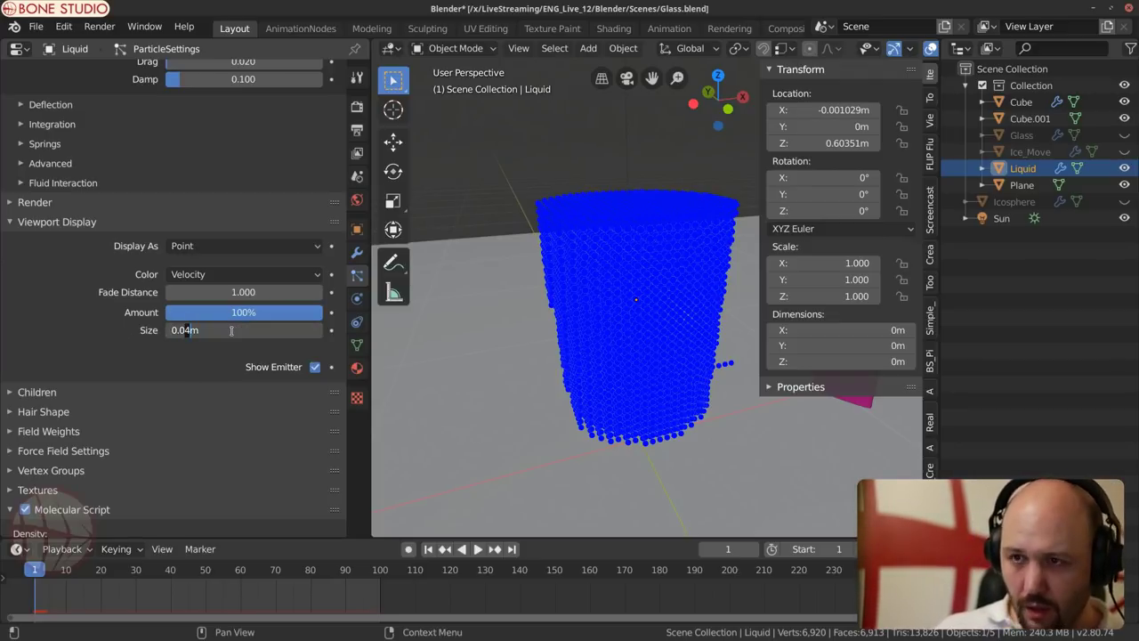
{"action": "key", "text": "Return"}
{"action": "scroll", "coordinate": [231, 330], "scroll_direction": "down", "scroll_amount": 15}
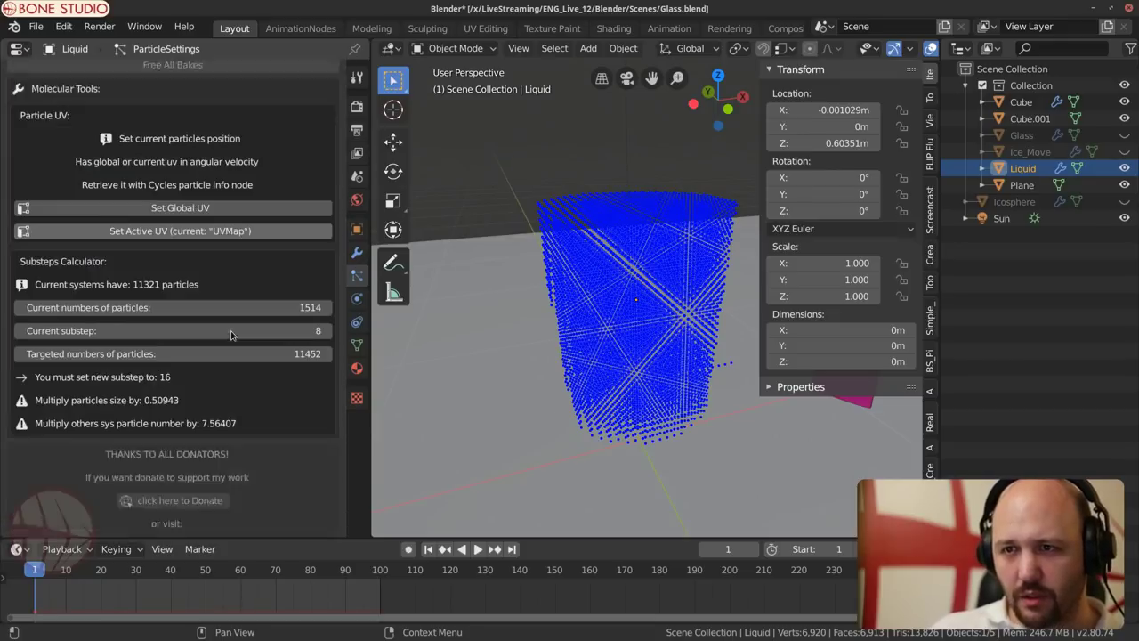
{"action": "scroll", "coordinate": [227, 343], "scroll_direction": "up", "scroll_amount": 6}
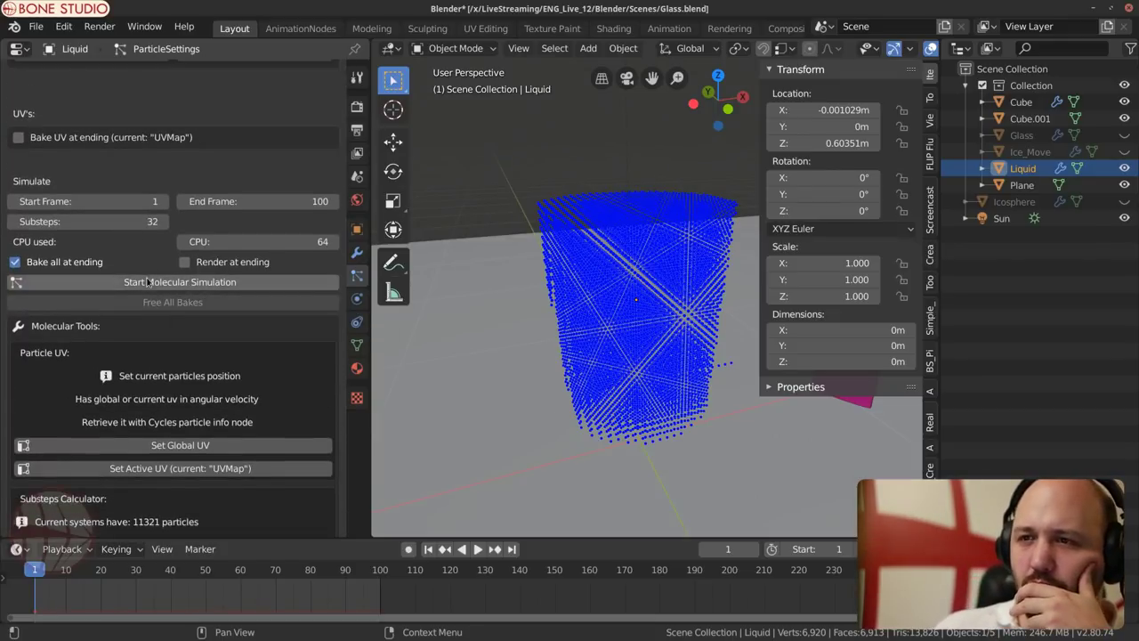
{"action": "left_click", "coordinate": [163, 282]}
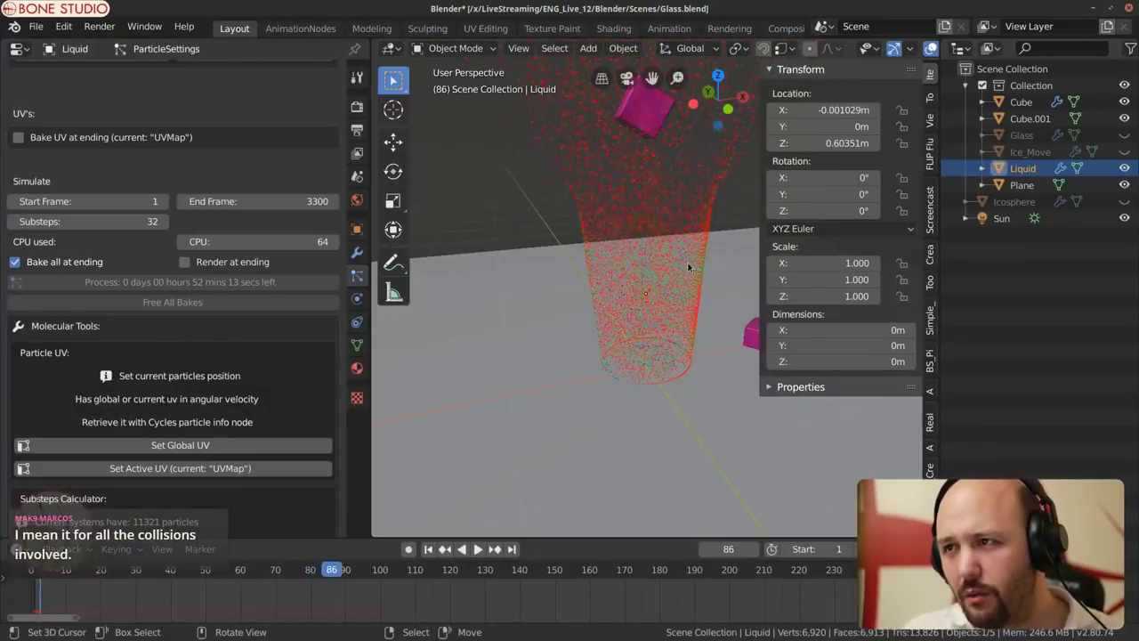
{"action": "key", "text": "Escape"}
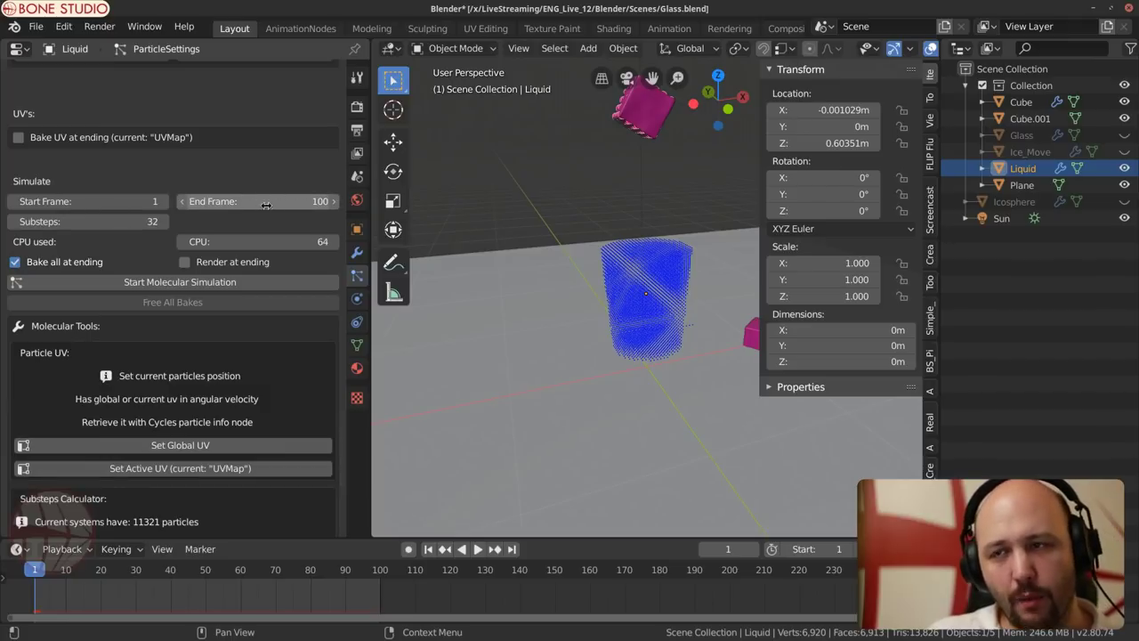
Step: Set the molecular simulation substeps to 16, after first trying 30
{"action": "left_click", "coordinate": [121, 223]}
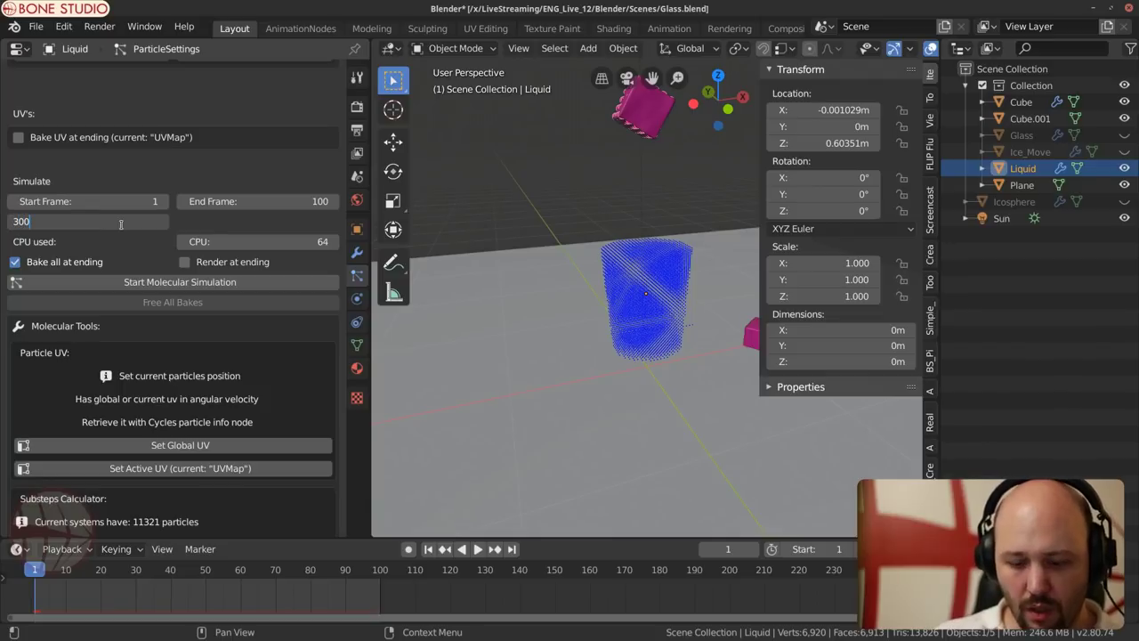
{"action": "type", "text": "30"}
{"action": "key", "text": "Return"}
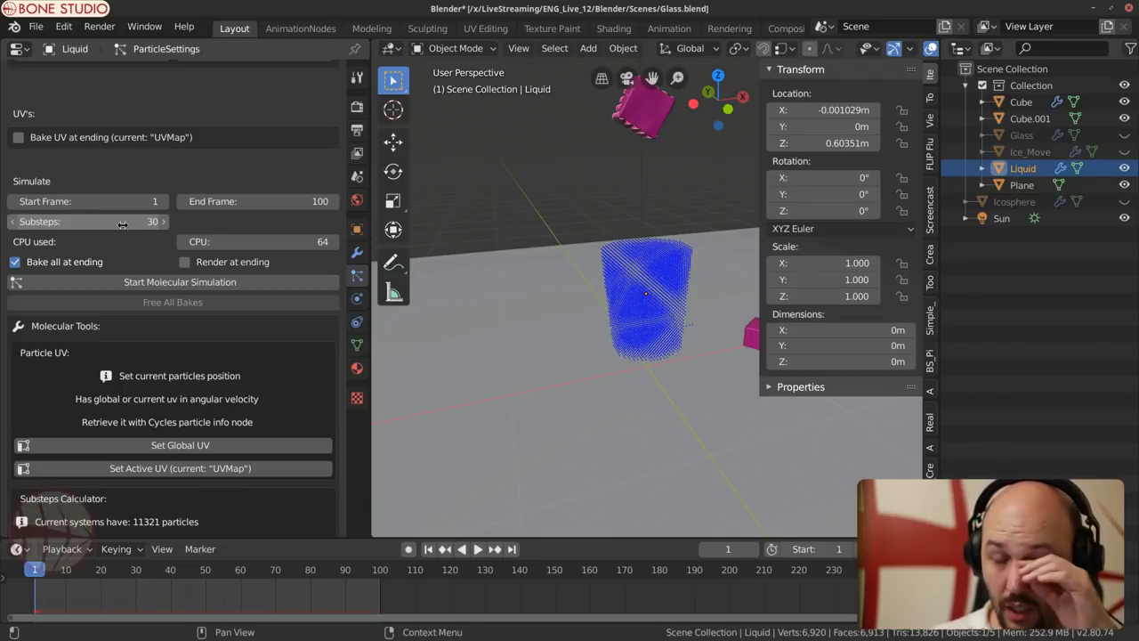
{"action": "left_click", "coordinate": [122, 223]}
{"action": "type", "text": "16"}
{"action": "key", "text": "Return"}
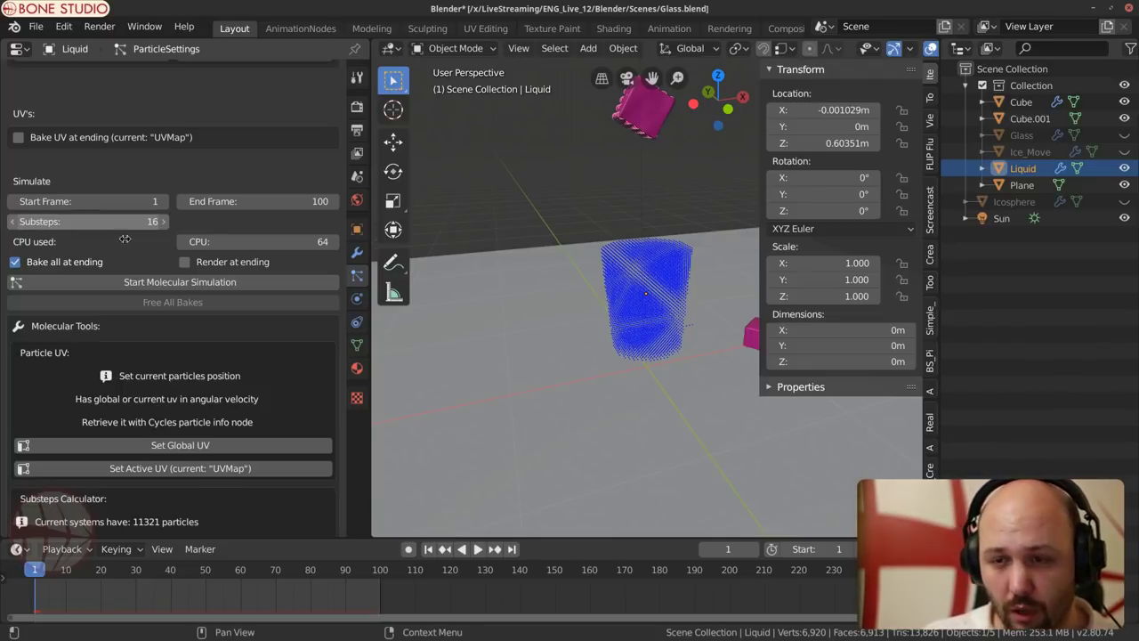
Step: Expand Integration and Advanced physics settings and set Interaction Radius to 0.5
{"action": "scroll", "coordinate": [124, 239], "scroll_direction": "down", "scroll_amount": 8}
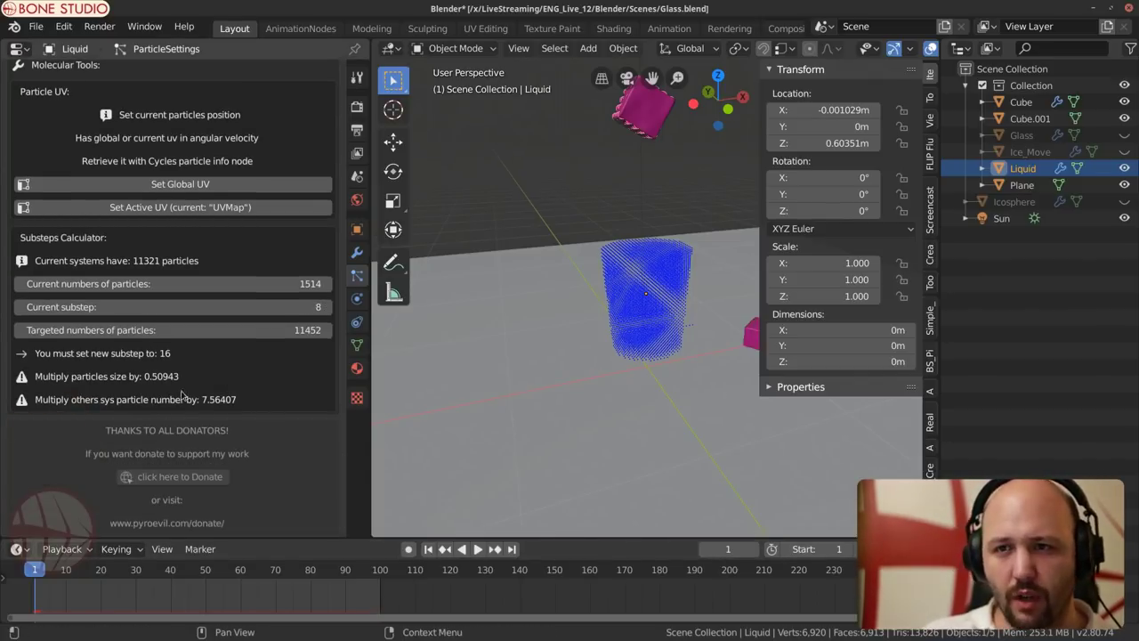
{"action": "scroll", "coordinate": [124, 261], "scroll_direction": "up", "scroll_amount": 8}
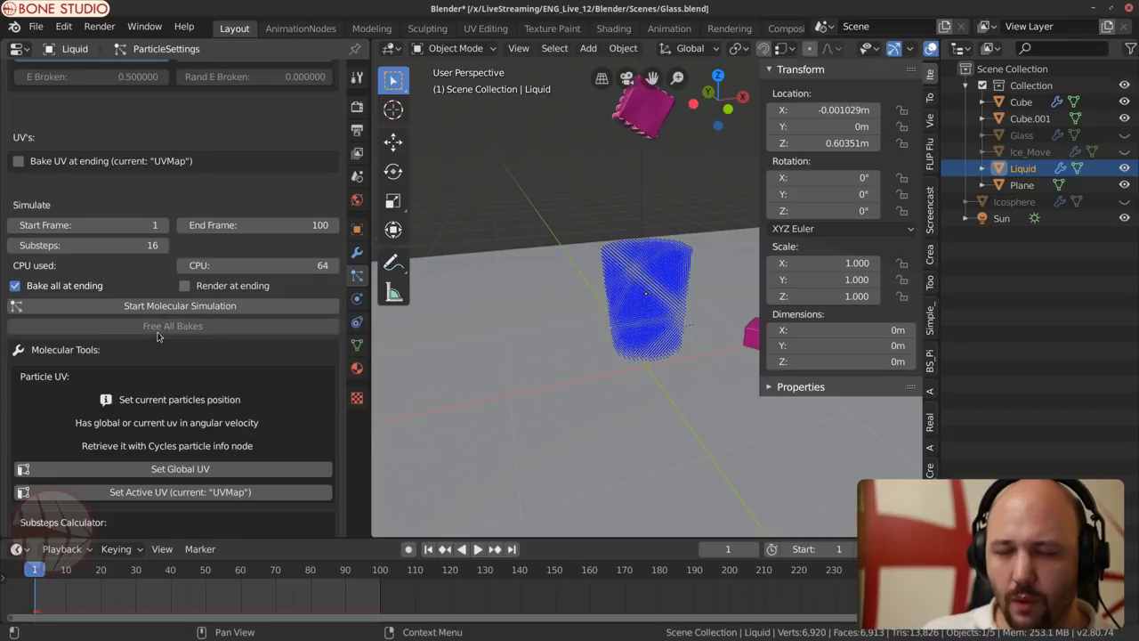
{"action": "scroll", "coordinate": [157, 336], "scroll_direction": "up", "scroll_amount": 10}
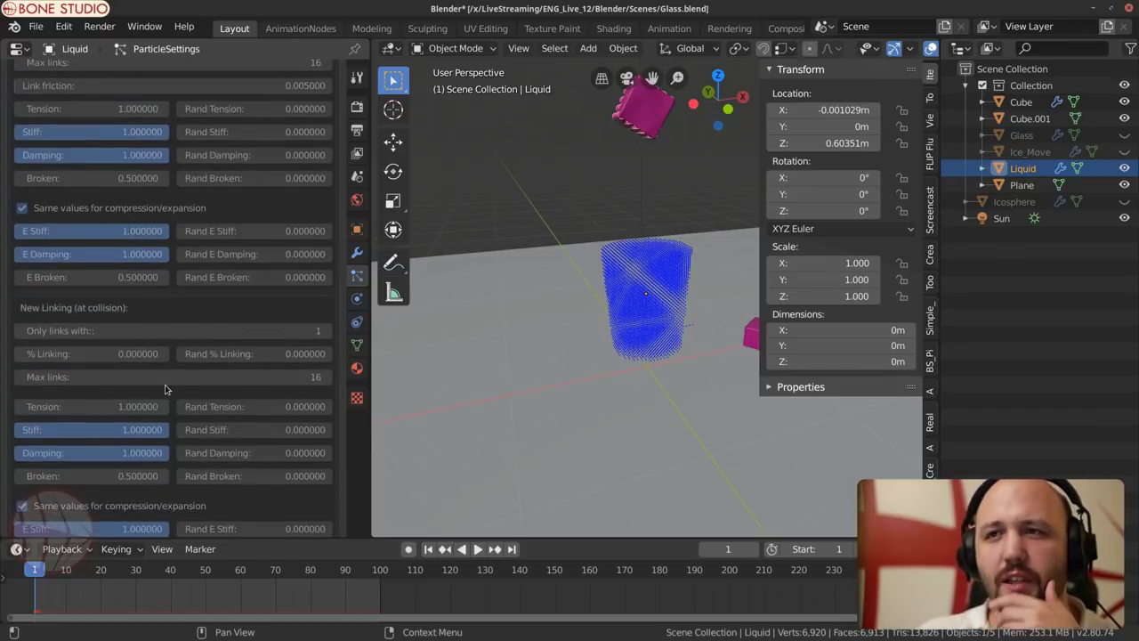
{"action": "scroll", "coordinate": [165, 389], "scroll_direction": "down", "scroll_amount": 10}
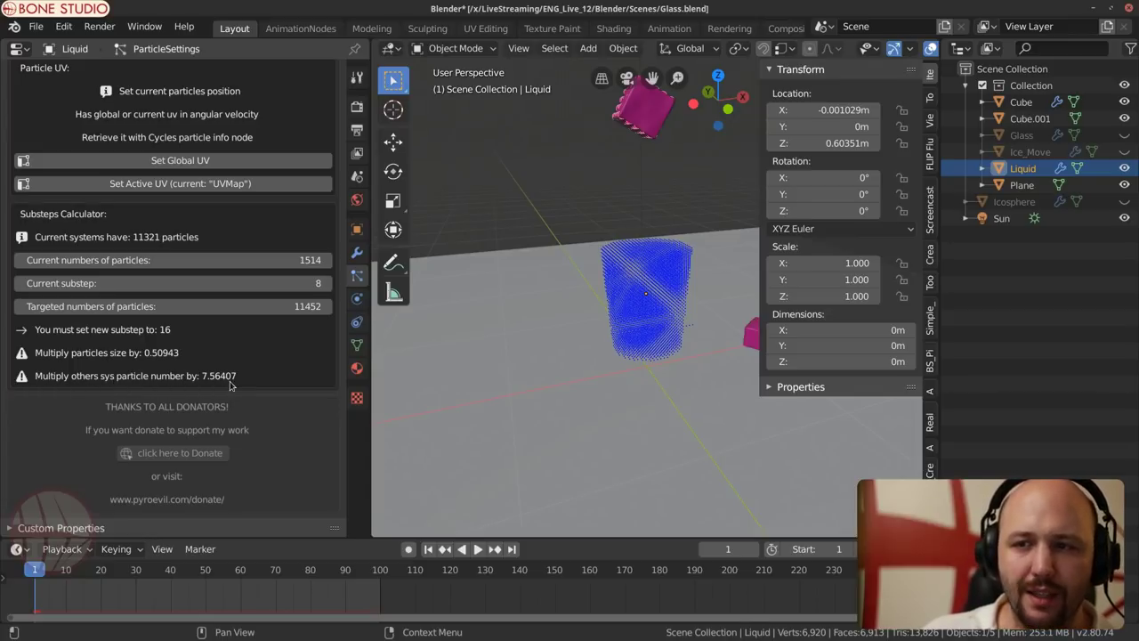
{"action": "scroll", "coordinate": [157, 395], "scroll_direction": "up", "scroll_amount": 15}
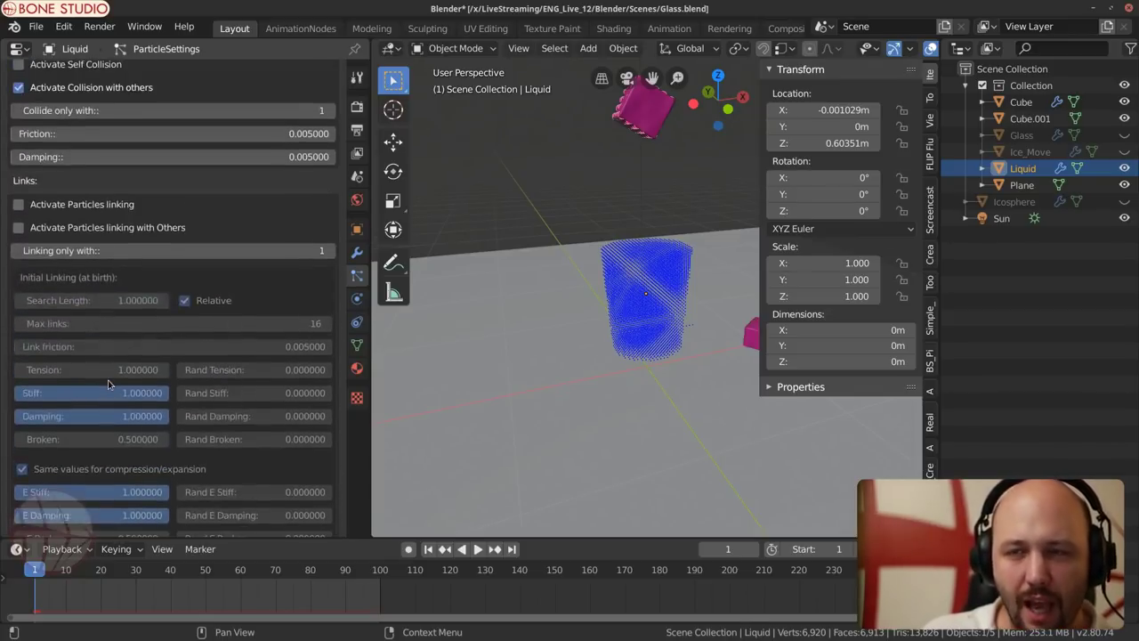
{"action": "scroll", "coordinate": [123, 387], "scroll_direction": "up", "scroll_amount": 12}
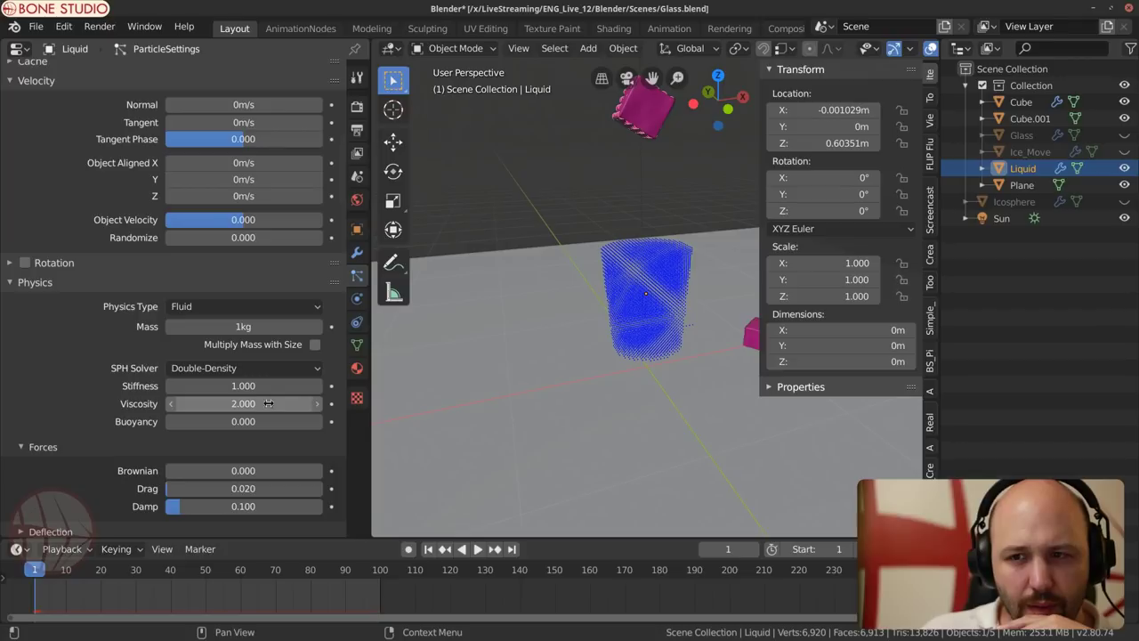
{"action": "scroll", "coordinate": [150, 431], "scroll_direction": "down", "scroll_amount": 4}
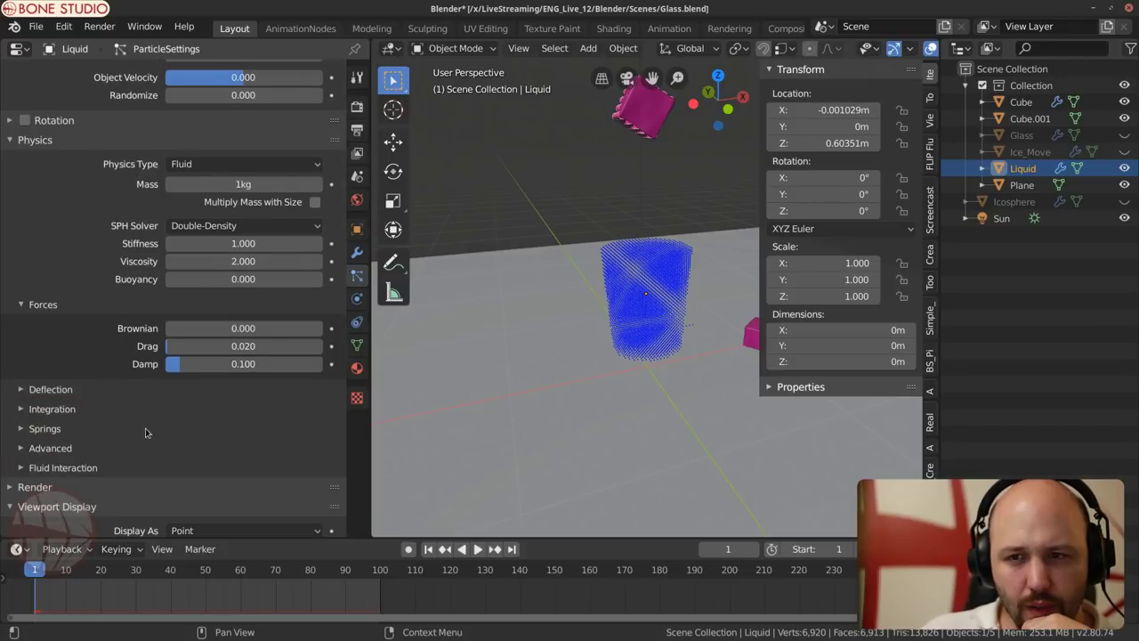
{"action": "left_click", "coordinate": [58, 413]}
{"action": "scroll", "coordinate": [55, 411], "scroll_direction": "down", "scroll_amount": 3}
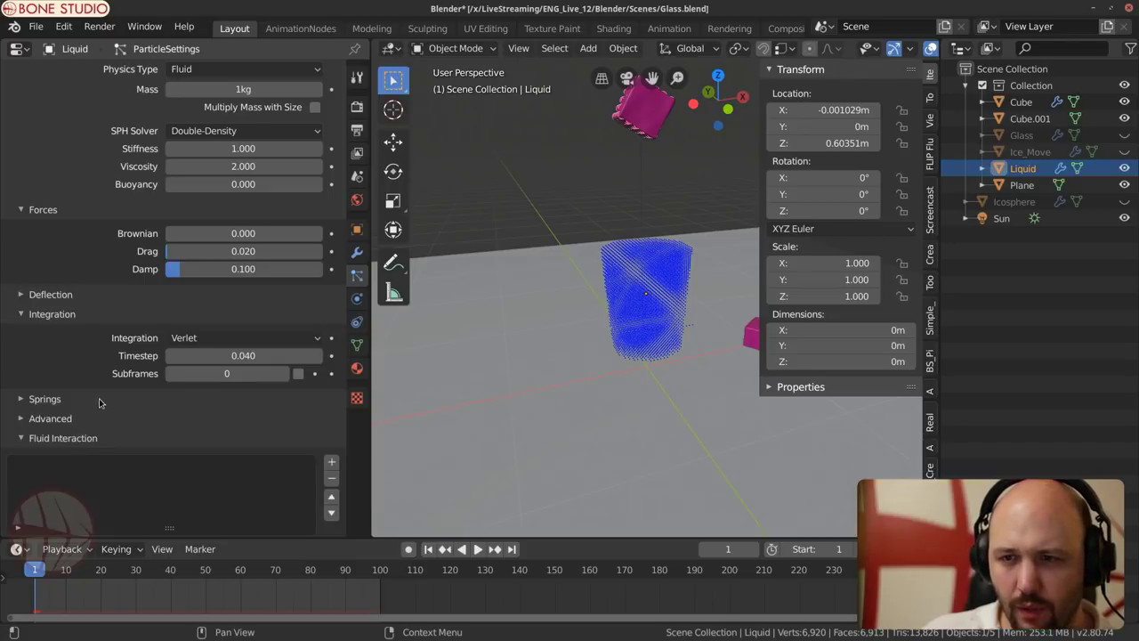
{"action": "left_click", "coordinate": [67, 422]}
{"action": "scroll", "coordinate": [86, 394], "scroll_direction": "down", "scroll_amount": 4}
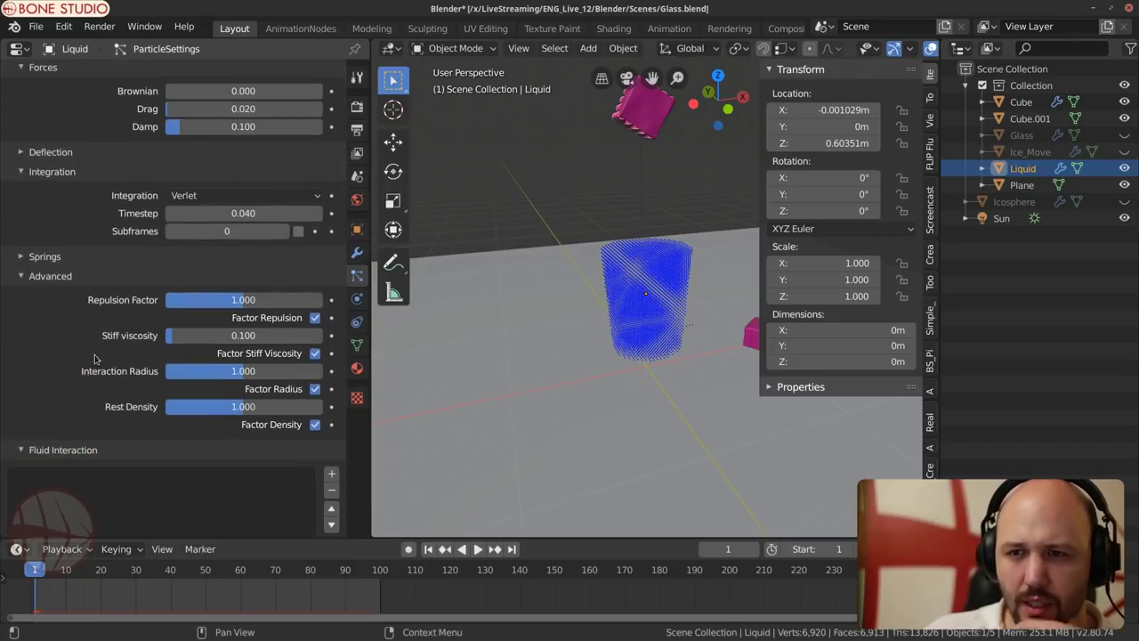
{"action": "left_click", "coordinate": [244, 372]}
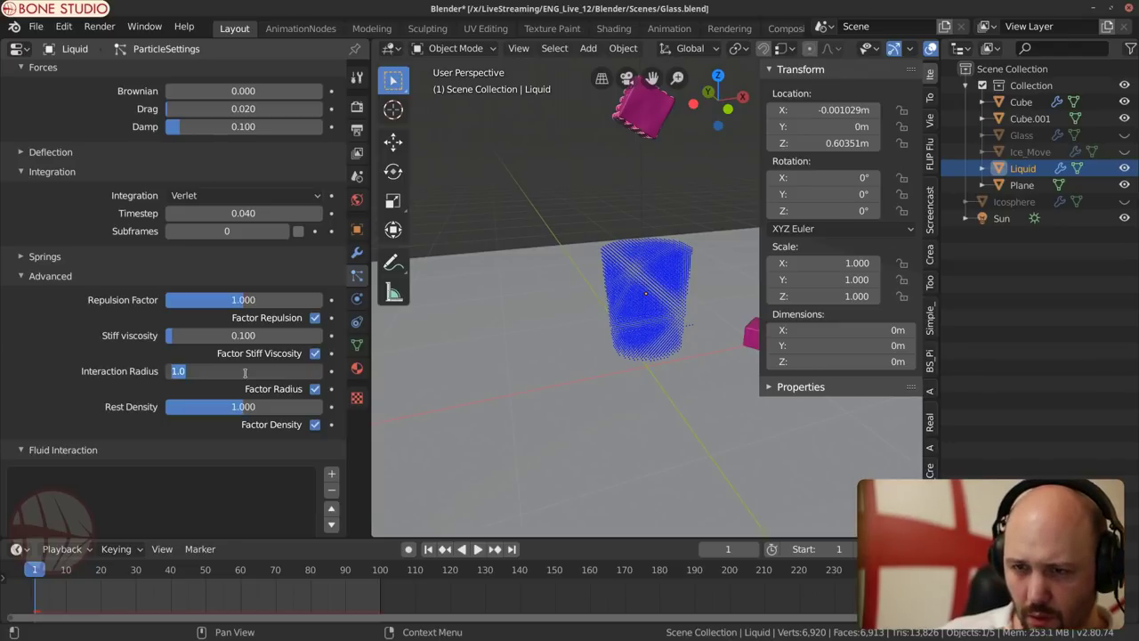
{"action": "type", "text": ".5"}
{"action": "key", "text": "Return"}
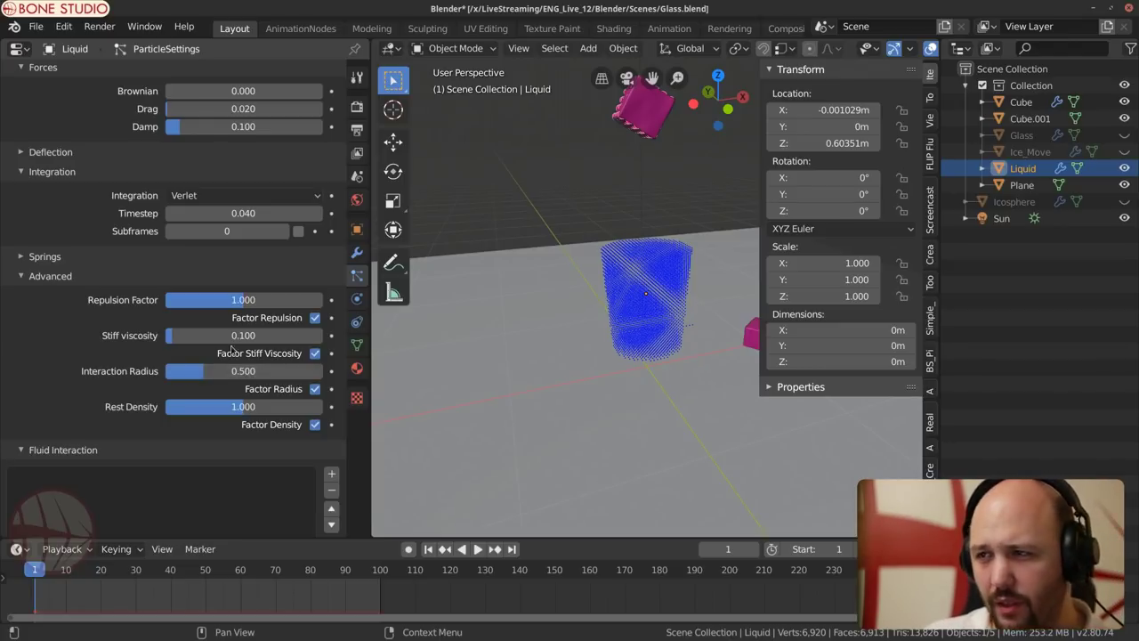
{"action": "scroll", "coordinate": [211, 289], "scroll_direction": "down", "scroll_amount": 20}
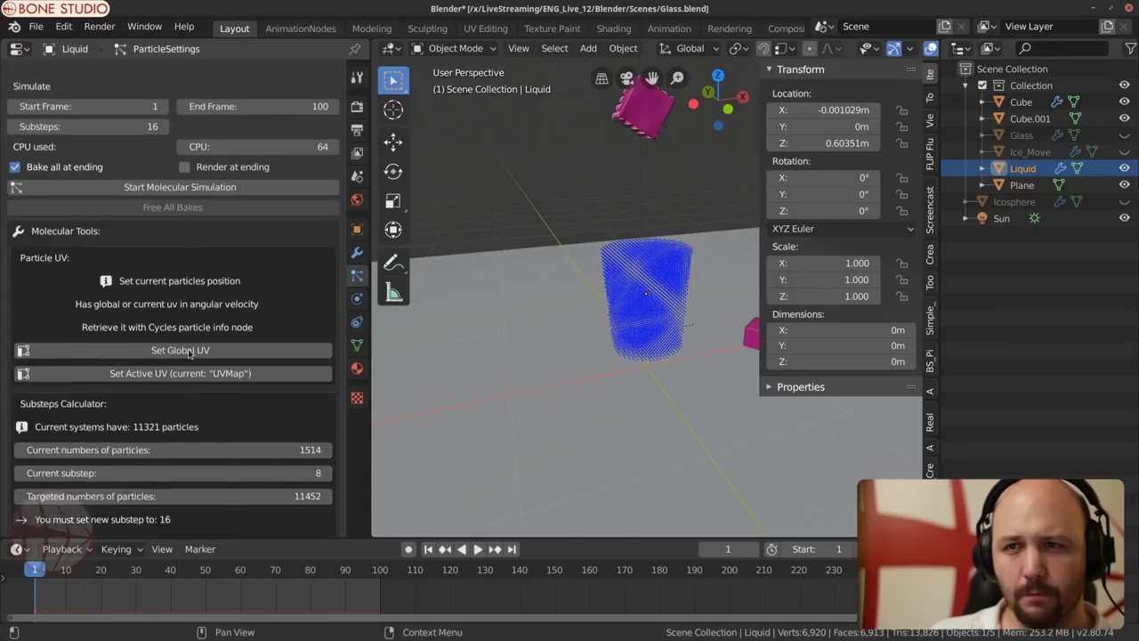
Step: Start the Molecular Simulation bake and orbit around the glass to watch particles fall
{"action": "left_click", "coordinate": [179, 283]}
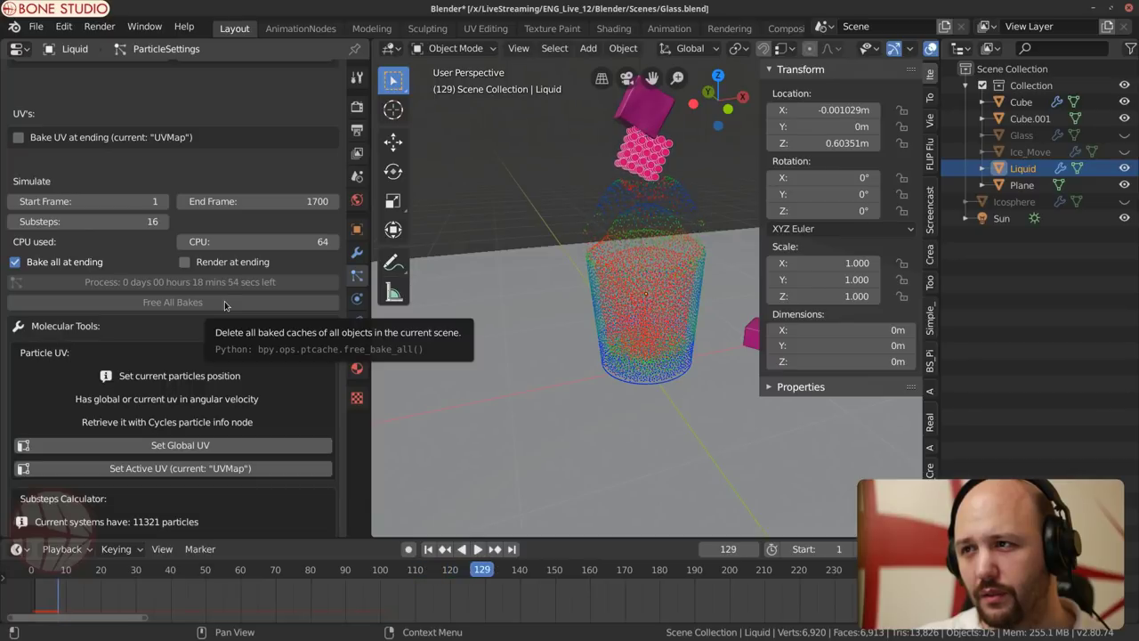
{"action": "mouse_move", "coordinate": [631, 249]}
{"action": "middle_mouse_down"}
{"action": "mouse_move", "coordinate": [624, 231]}
{"action": "mouse_move", "coordinate": [629, 253]}
{"action": "middle_mouse_up"}
{"action": "scroll", "coordinate": [623, 231], "scroll_direction": "up", "scroll_amount": 3}
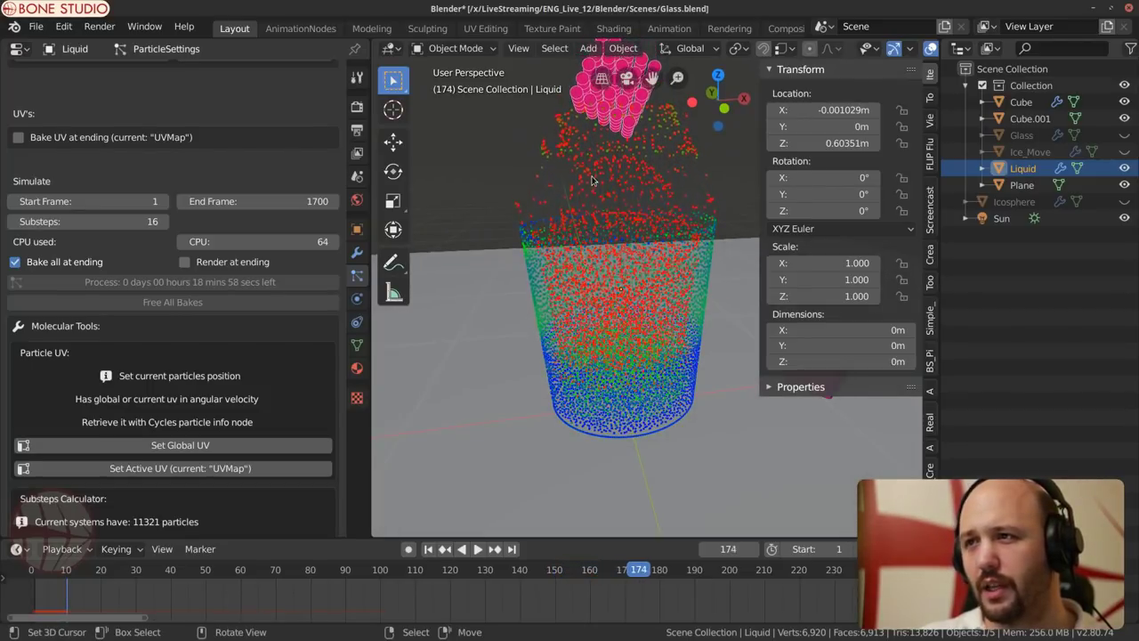
{"action": "middle_click_drag", "start_coordinate": [592, 181], "coordinate": [635, 242]}
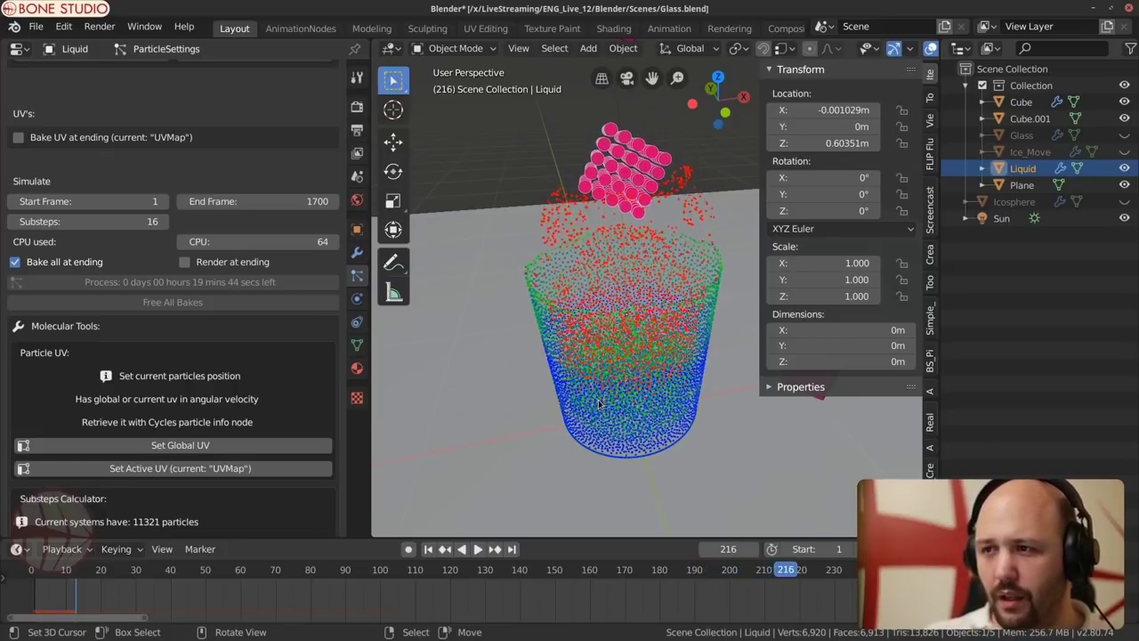
{"action": "middle_click_drag", "start_coordinate": [599, 399], "coordinate": [603, 341]}
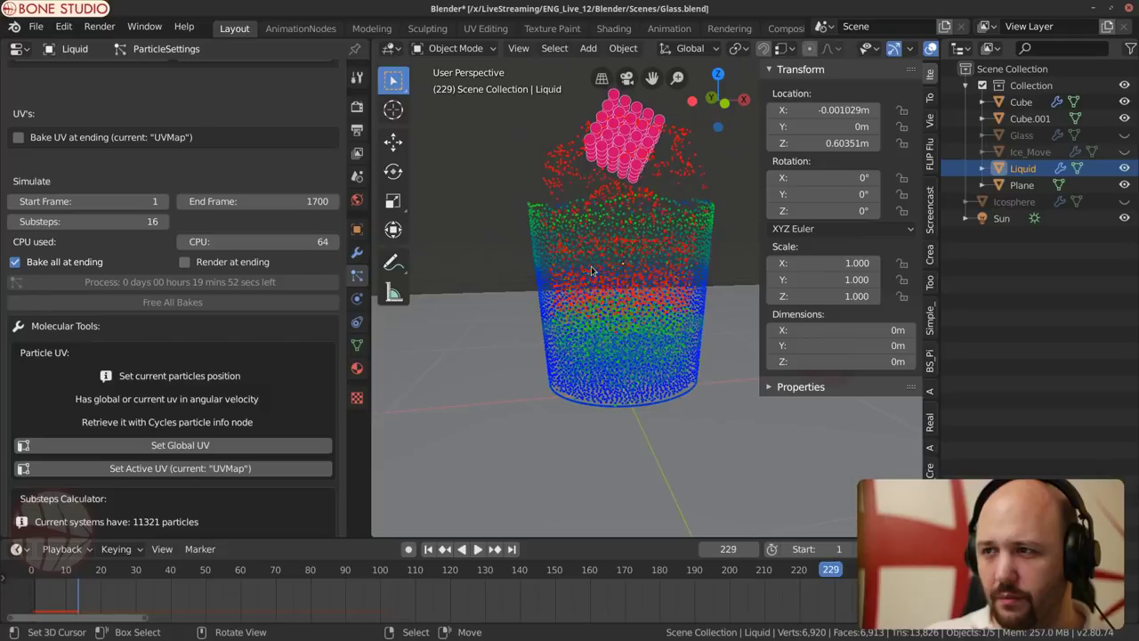
{"action": "middle_click_drag", "start_coordinate": [596, 301], "coordinate": [601, 329]}
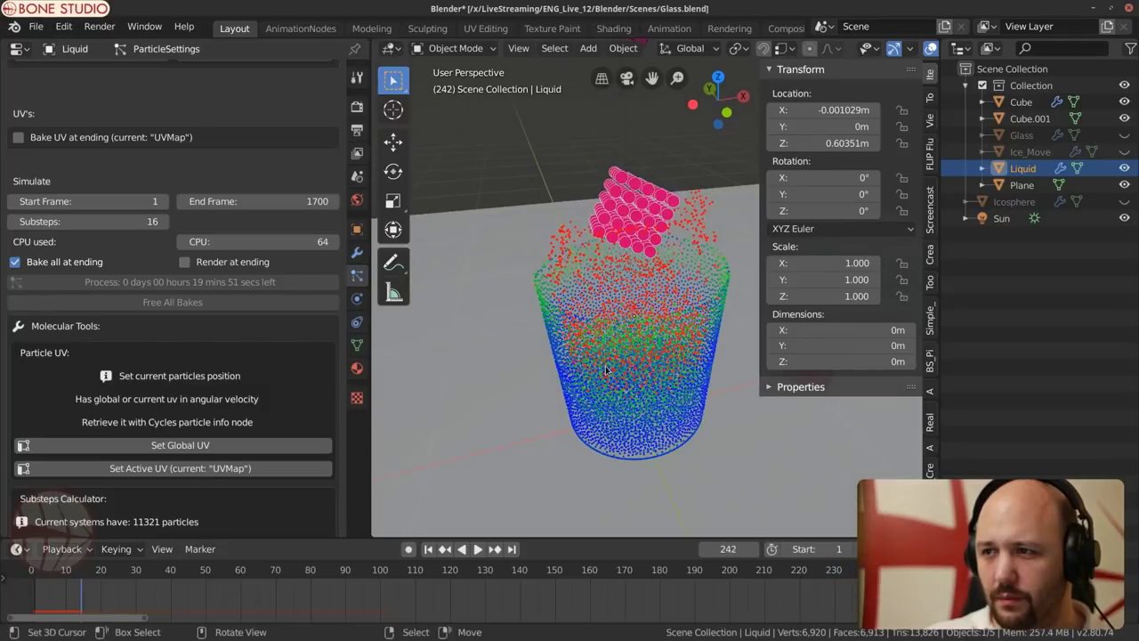
{"action": "scroll", "coordinate": [601, 338], "scroll_direction": "up", "scroll_amount": 5}
{"action": "scroll", "coordinate": [604, 347], "scroll_direction": "down", "scroll_amount": 5}
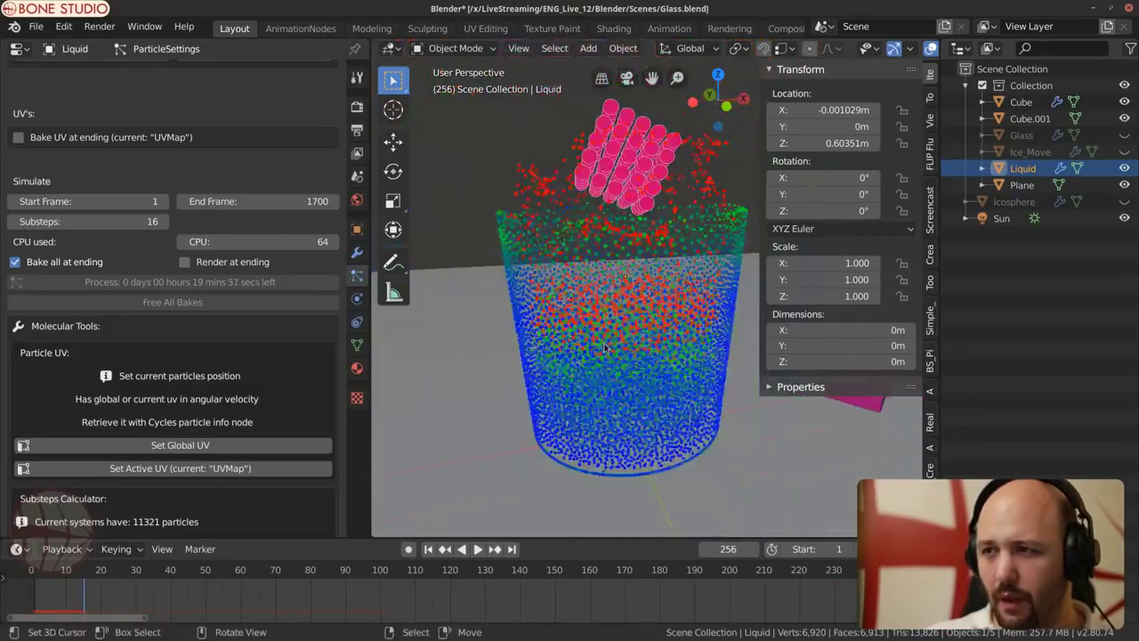
{"action": "middle_click_drag", "start_coordinate": [604, 333], "coordinate": [640, 363]}
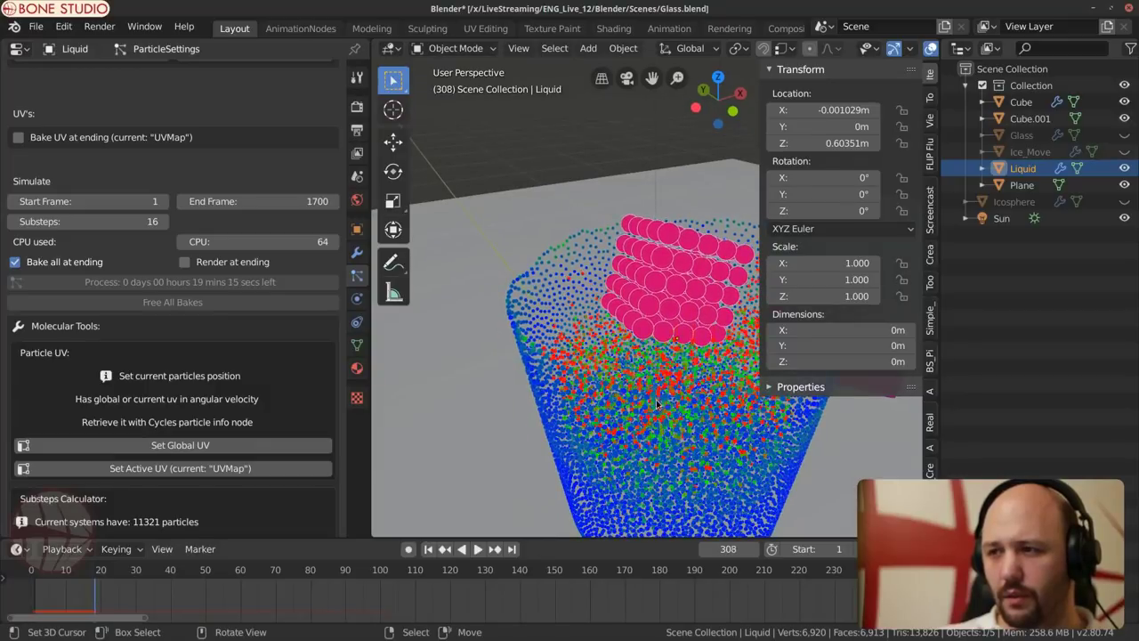
{"action": "middle_click_drag", "start_coordinate": [599, 398], "coordinate": [605, 375]}
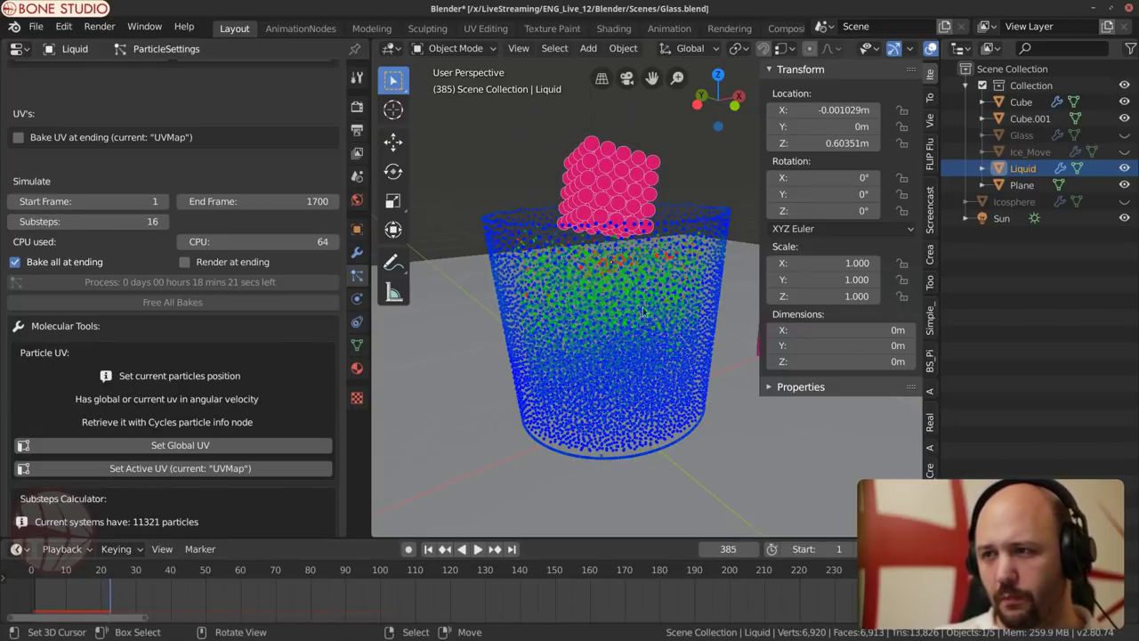
{"action": "middle_click_drag", "start_coordinate": [643, 310], "coordinate": [634, 317]}
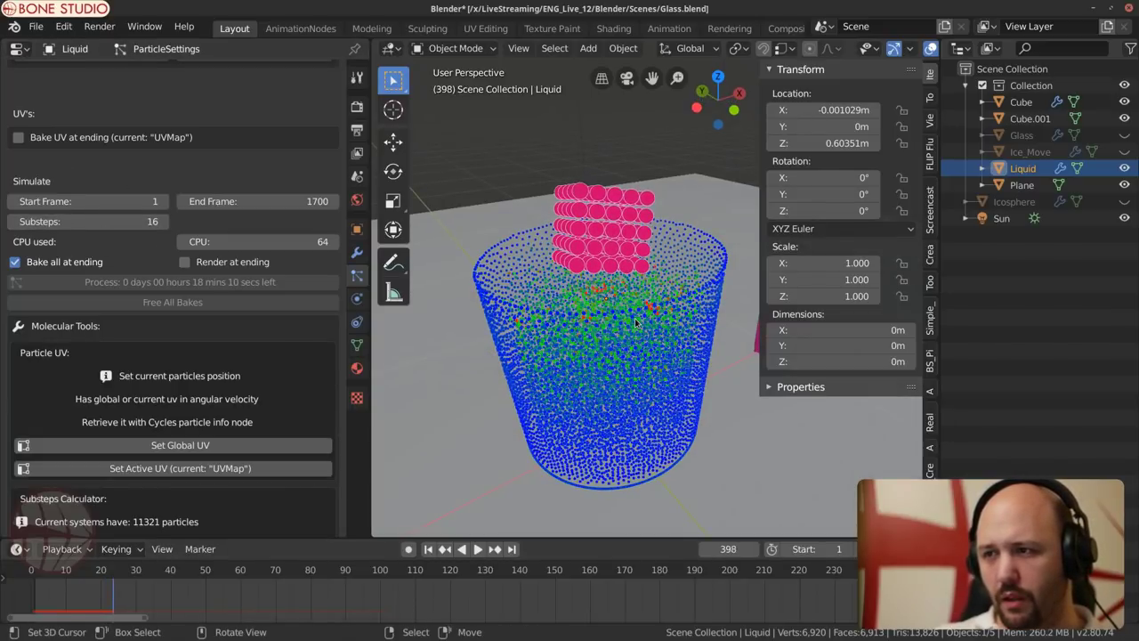
Step: Stop the bake and set the Liquid particle display size to 0.05m
{"action": "key", "text": "Escape"}
{"action": "scroll", "coordinate": [214, 326], "scroll_direction": "up", "scroll_amount": 15}
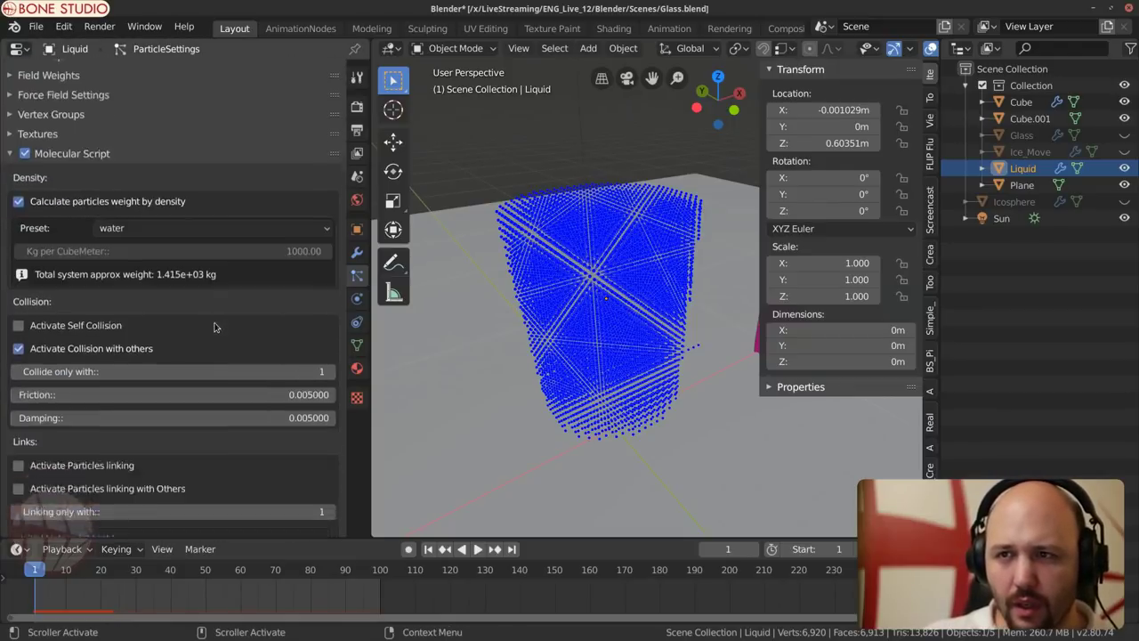
{"action": "scroll", "coordinate": [213, 325], "scroll_direction": "up", "scroll_amount": 10}
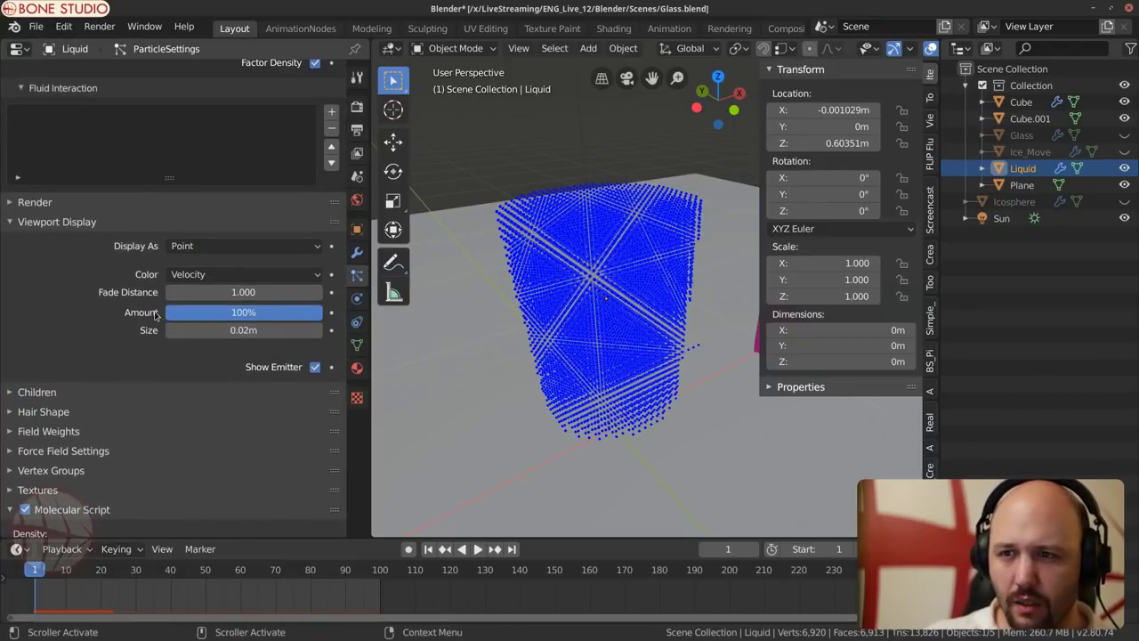
{"action": "left_click", "coordinate": [255, 329]}
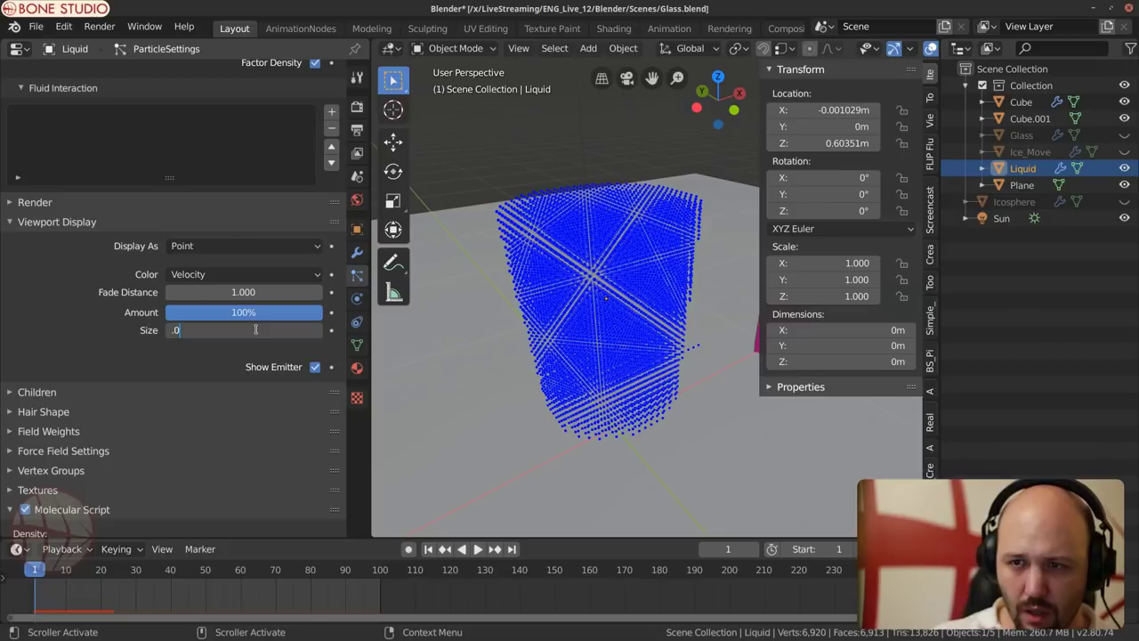
{"action": "key", "text": "Return"}
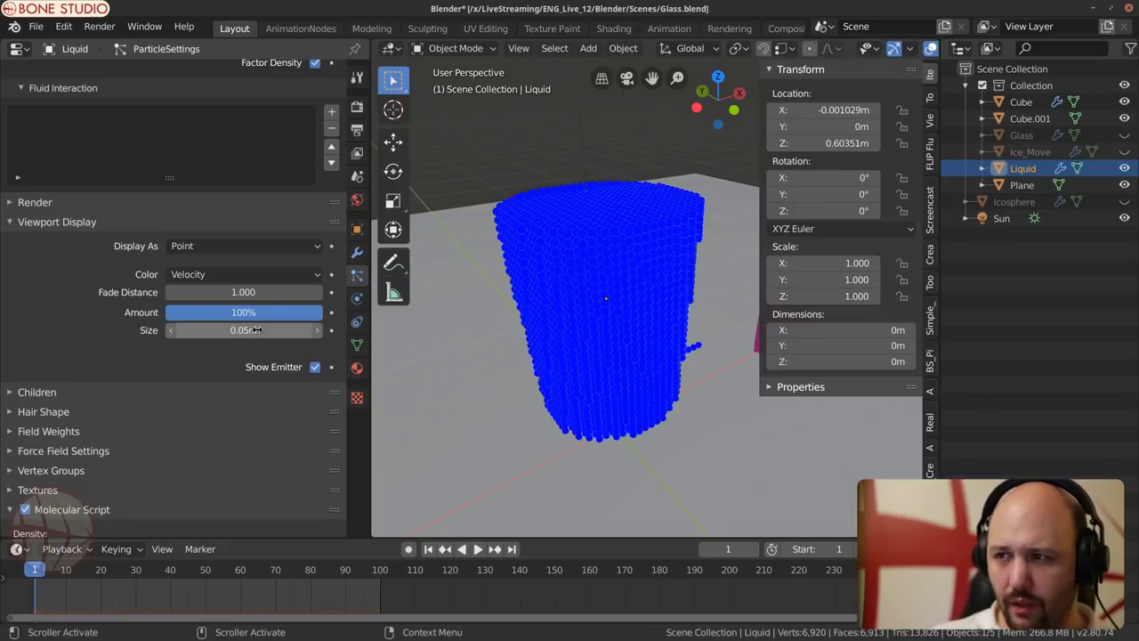
Step: Run a short test molecular bake, then cancel it
{"action": "scroll", "coordinate": [541, 270], "scroll_direction": "up", "scroll_amount": 4}
{"action": "scroll", "coordinate": [533, 271], "scroll_direction": "down", "scroll_amount": 8}
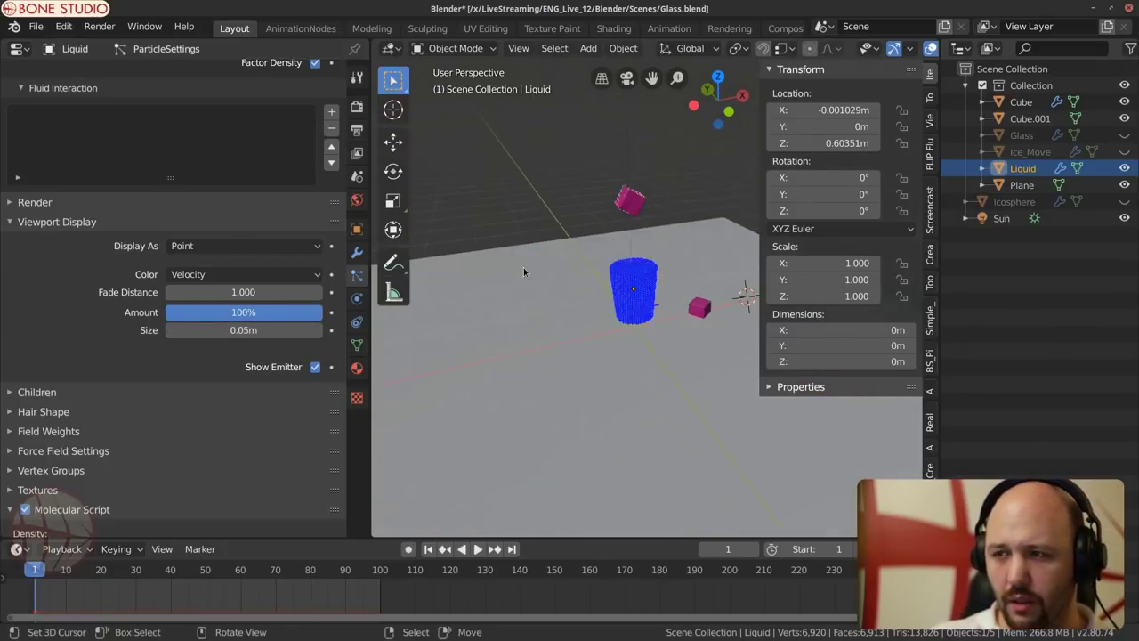
{"action": "scroll", "coordinate": [223, 340], "scroll_direction": "down", "scroll_amount": 20}
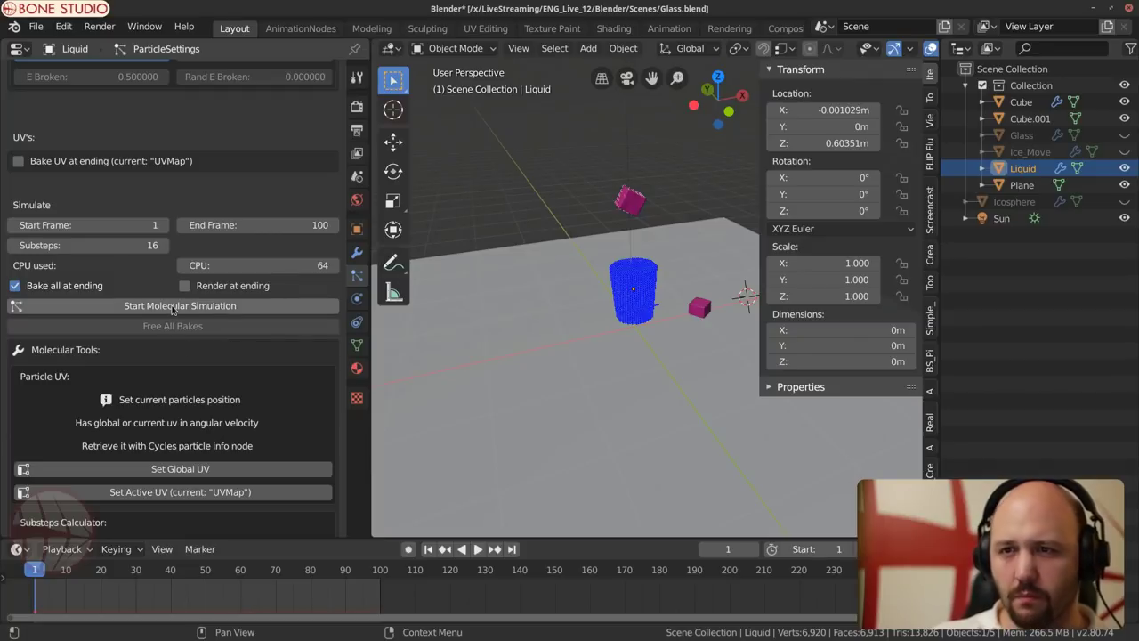
{"action": "left_click", "coordinate": [178, 305]}
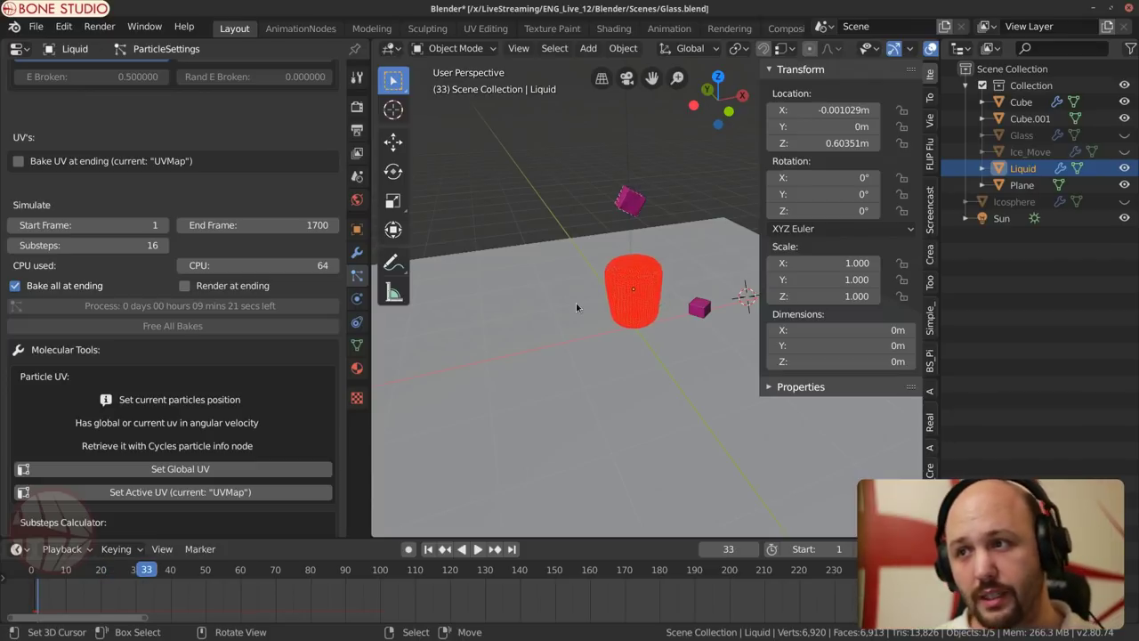
{"action": "scroll", "coordinate": [590, 308], "scroll_direction": "up", "scroll_amount": 3}
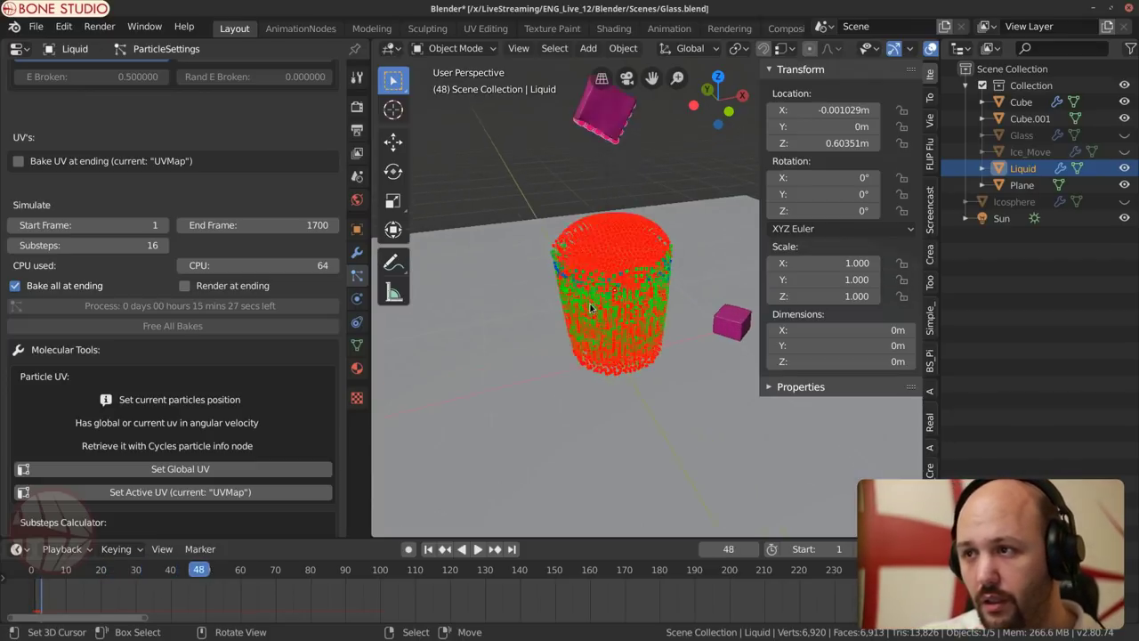
{"action": "scroll", "coordinate": [626, 264], "scroll_direction": "up", "scroll_amount": 2}
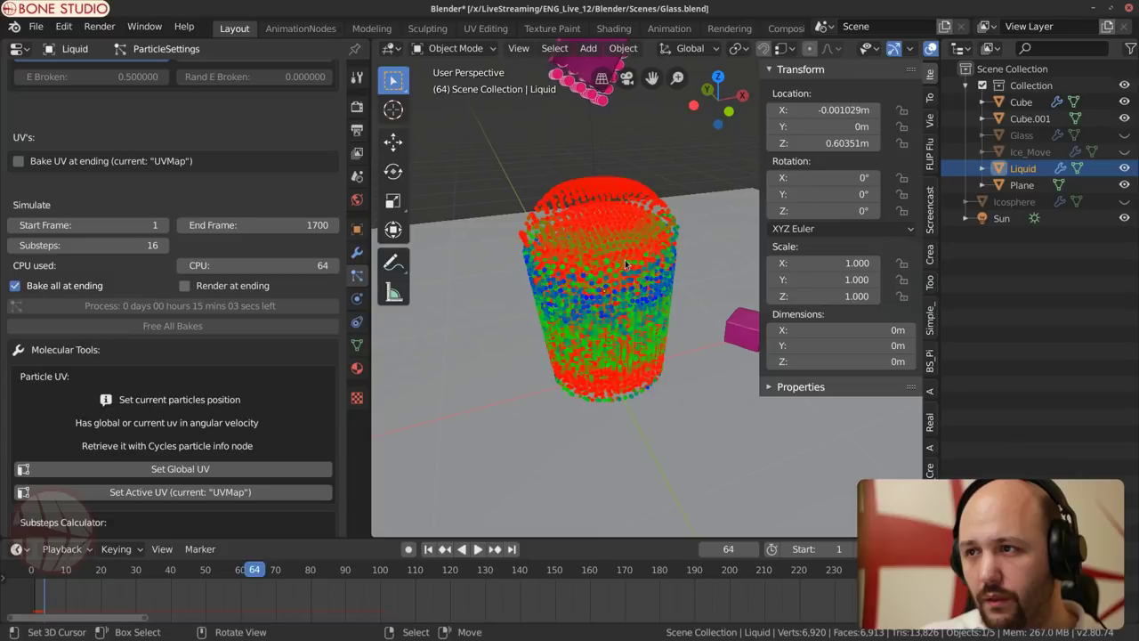
{"action": "key", "text": "Escape"}
Step: Set the Liquid's Interaction Radius to 0.3
{"action": "scroll", "coordinate": [245, 372], "scroll_direction": "up", "scroll_amount": 20}
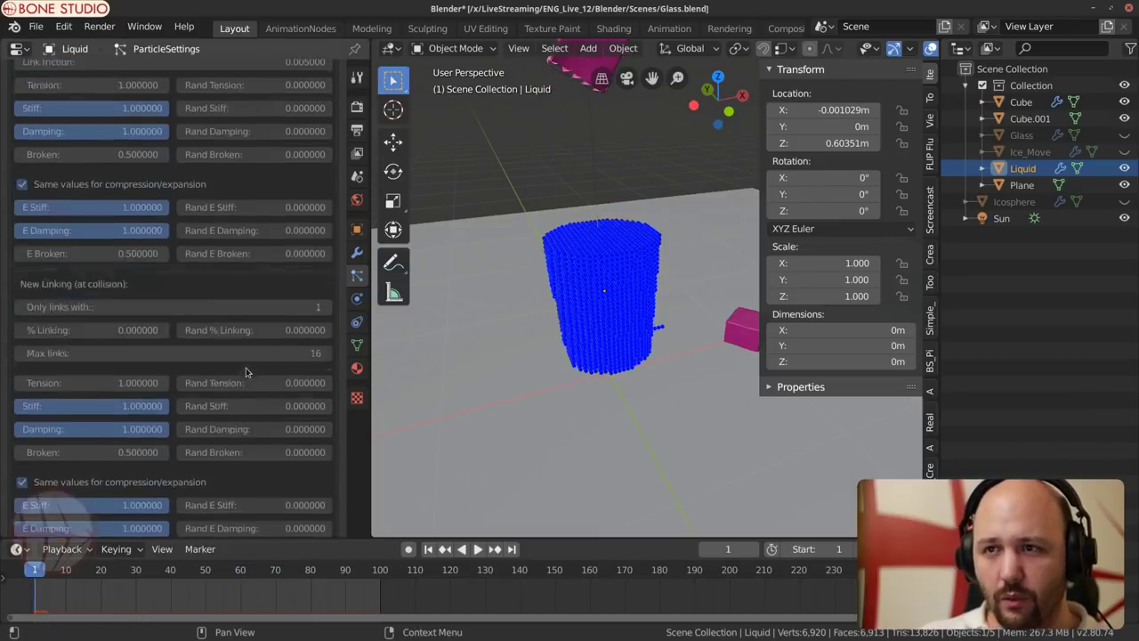
{"action": "scroll", "coordinate": [114, 371], "scroll_direction": "up", "scroll_amount": 8}
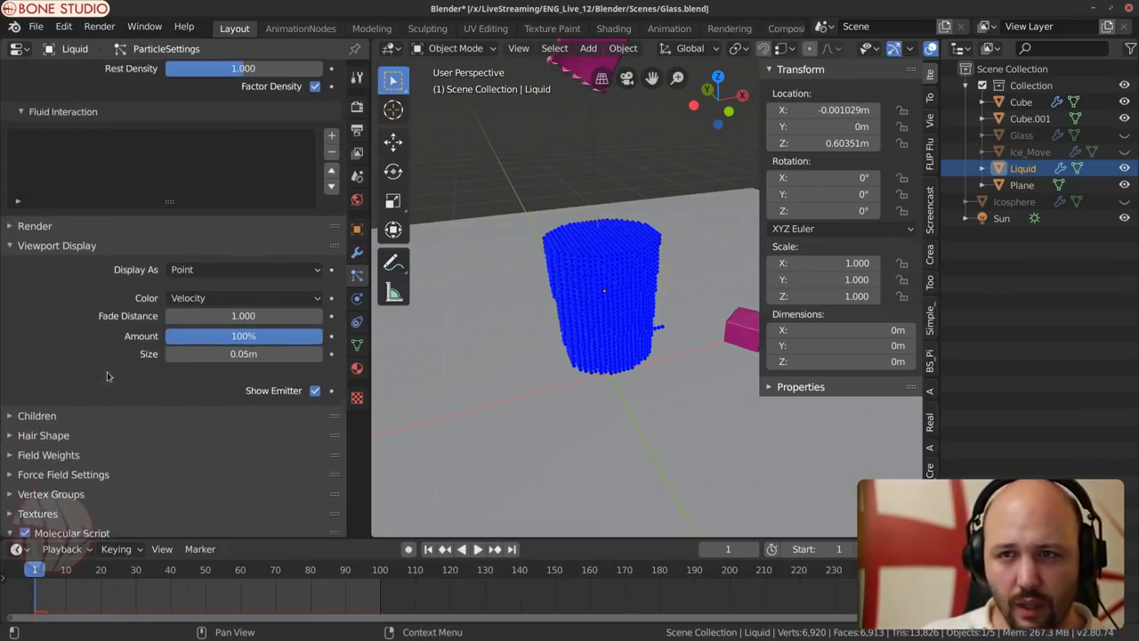
{"action": "double_click", "coordinate": [241, 270]}
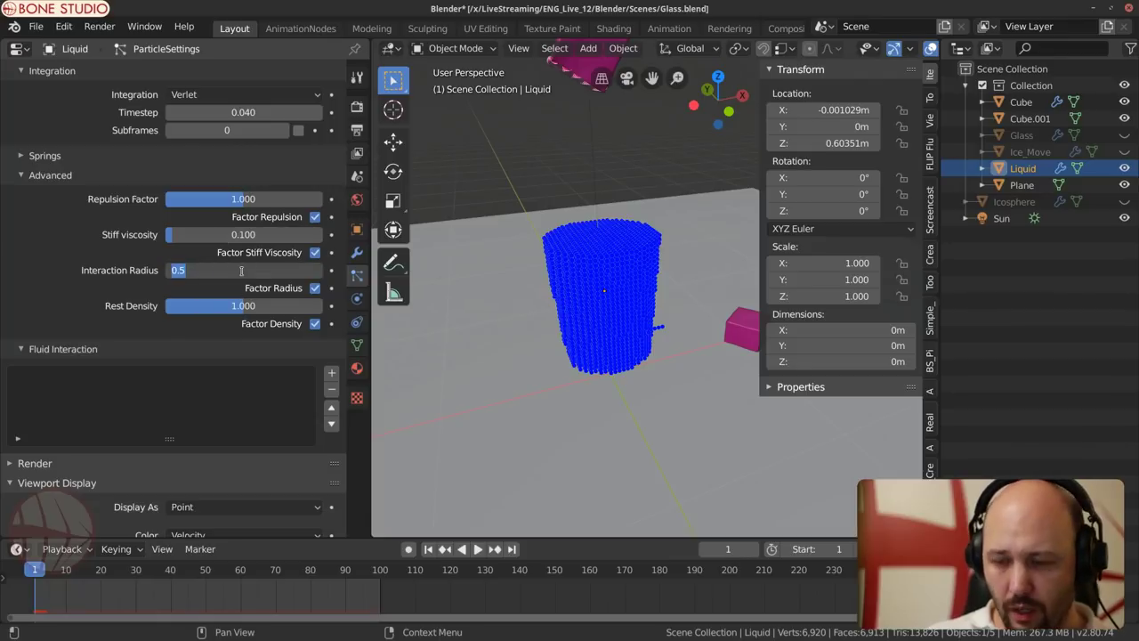
{"action": "key", "text": "Return"}
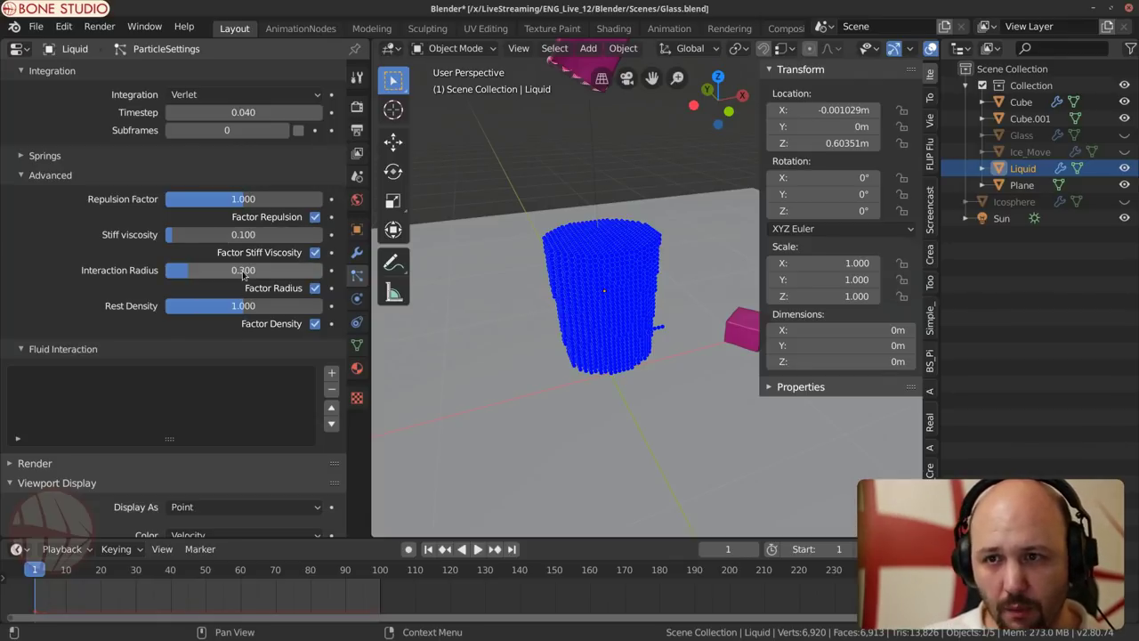
Step: Bake the molecular simulation with the new radius and follow the falling particles
{"action": "scroll", "coordinate": [218, 356], "scroll_direction": "down", "scroll_amount": 15}
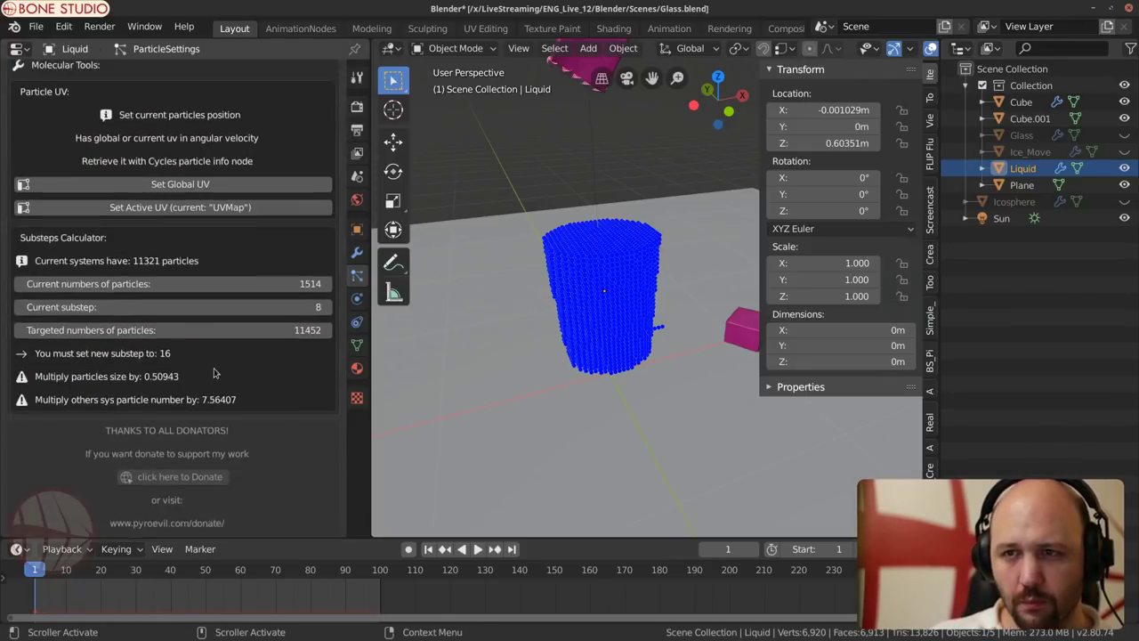
{"action": "scroll", "coordinate": [213, 373], "scroll_direction": "up", "scroll_amount": 4}
{"action": "left_click", "coordinate": [174, 187]}
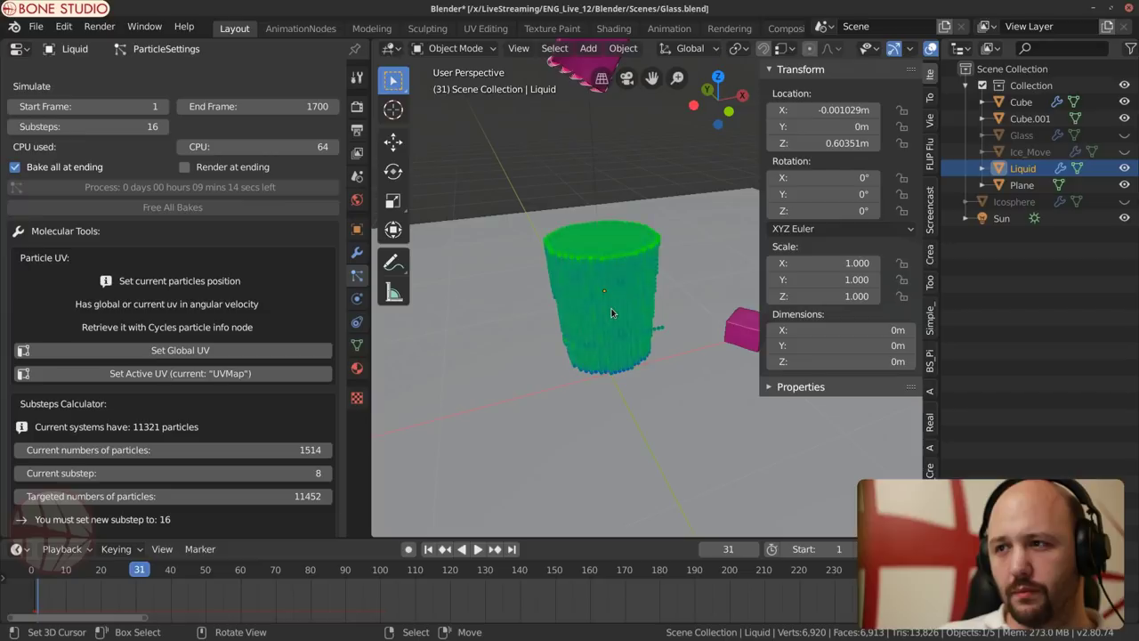
{"action": "scroll", "coordinate": [620, 312], "scroll_direction": "up", "scroll_amount": 2}
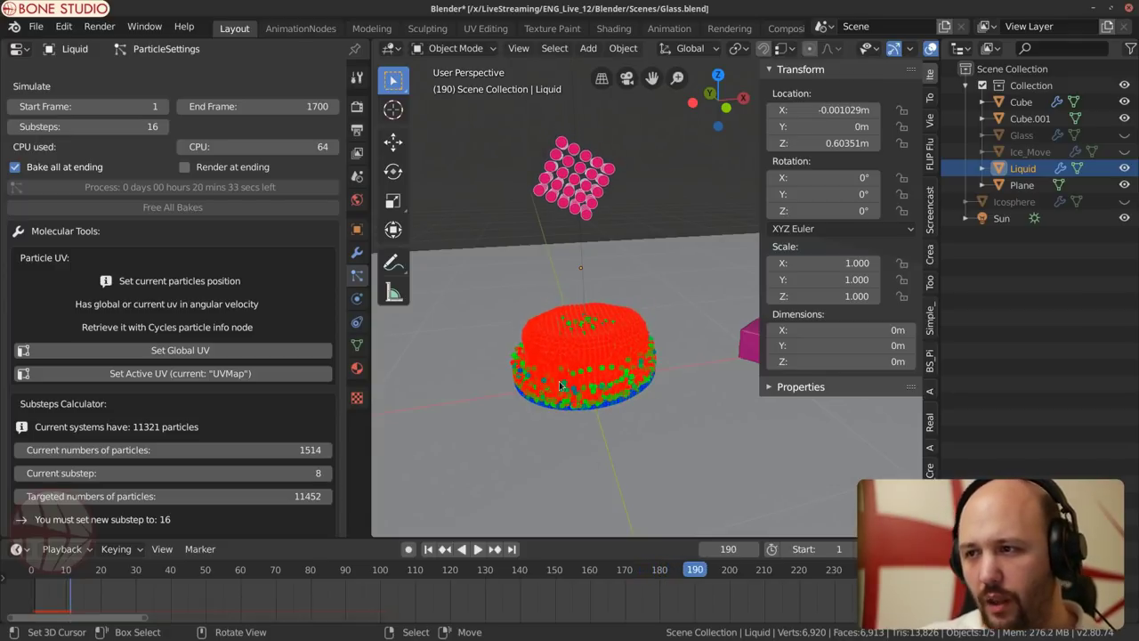
{"action": "scroll", "coordinate": [563, 384], "scroll_direction": "up", "scroll_amount": 3}
{"action": "middle_click_drag", "start_coordinate": [561, 378], "coordinate": [556, 366]}
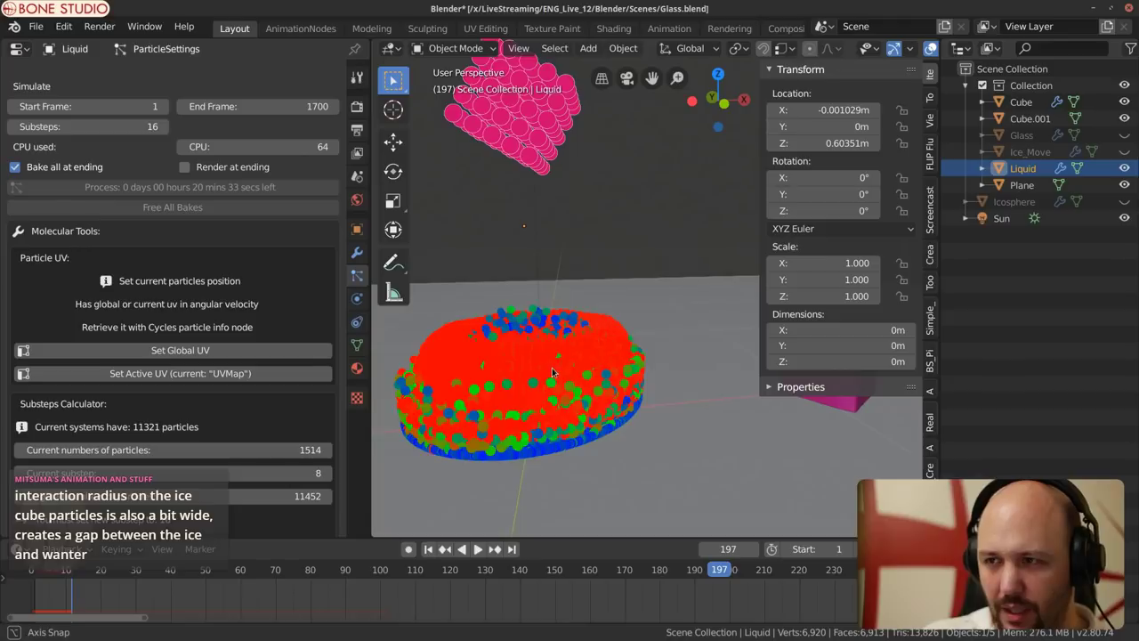
{"action": "middle_click_drag", "start_coordinate": [616, 336], "coordinate": [703, 289], "text": "shift"}
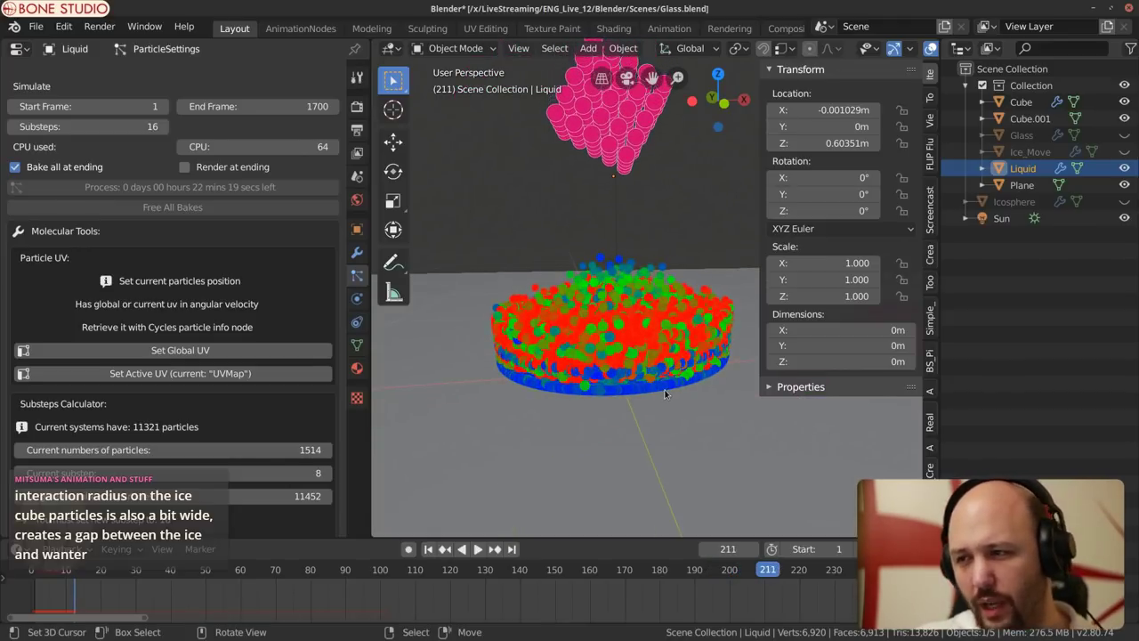
Step: Cancel the running bake and set the Liquid's Interaction Radius to 0.45
{"action": "key", "text": "Escape"}
{"action": "scroll", "coordinate": [238, 365], "scroll_direction": "up", "scroll_amount": 15}
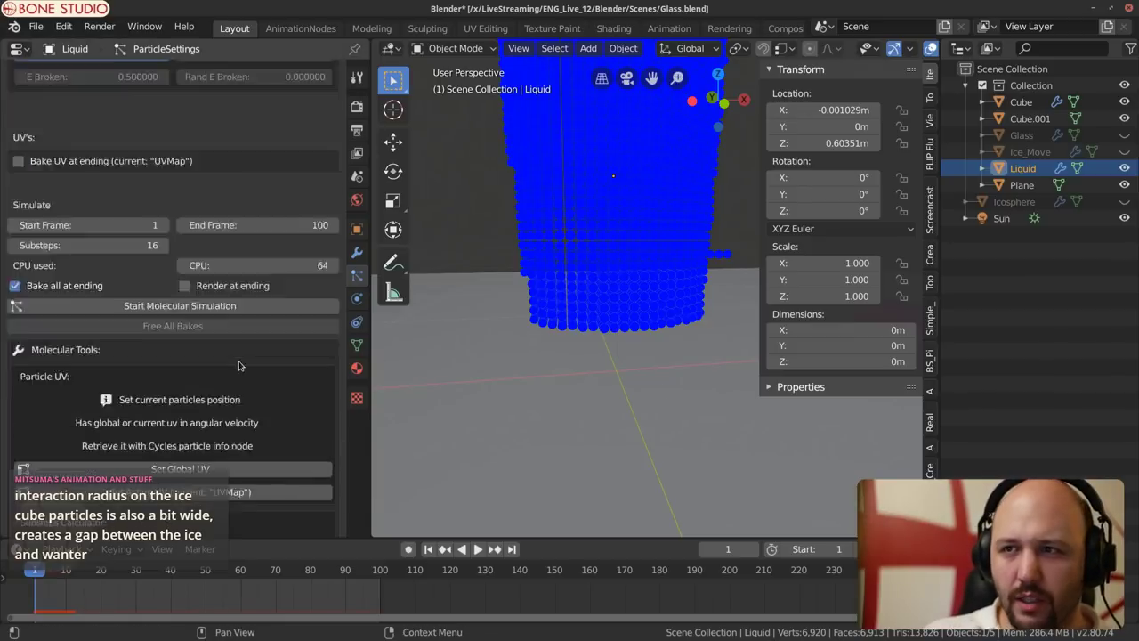
{"action": "scroll", "coordinate": [238, 365], "scroll_direction": "down", "scroll_amount": 9}
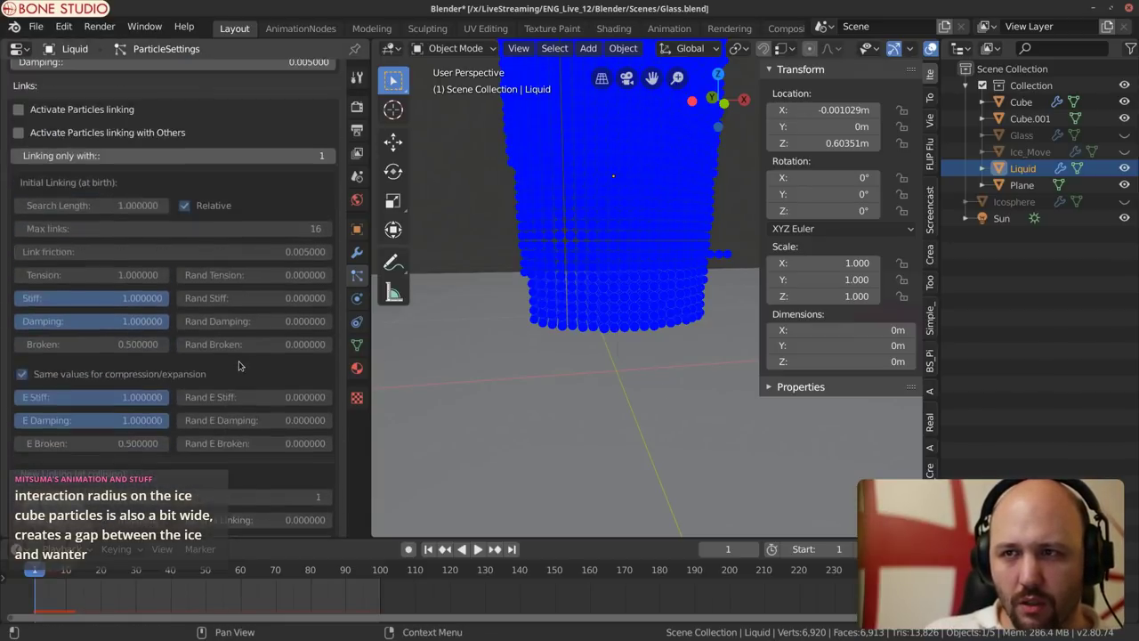
{"action": "scroll", "coordinate": [239, 365], "scroll_direction": "up", "scroll_amount": 11}
{"action": "scroll", "coordinate": [239, 360], "scroll_direction": "up", "scroll_amount": 10}
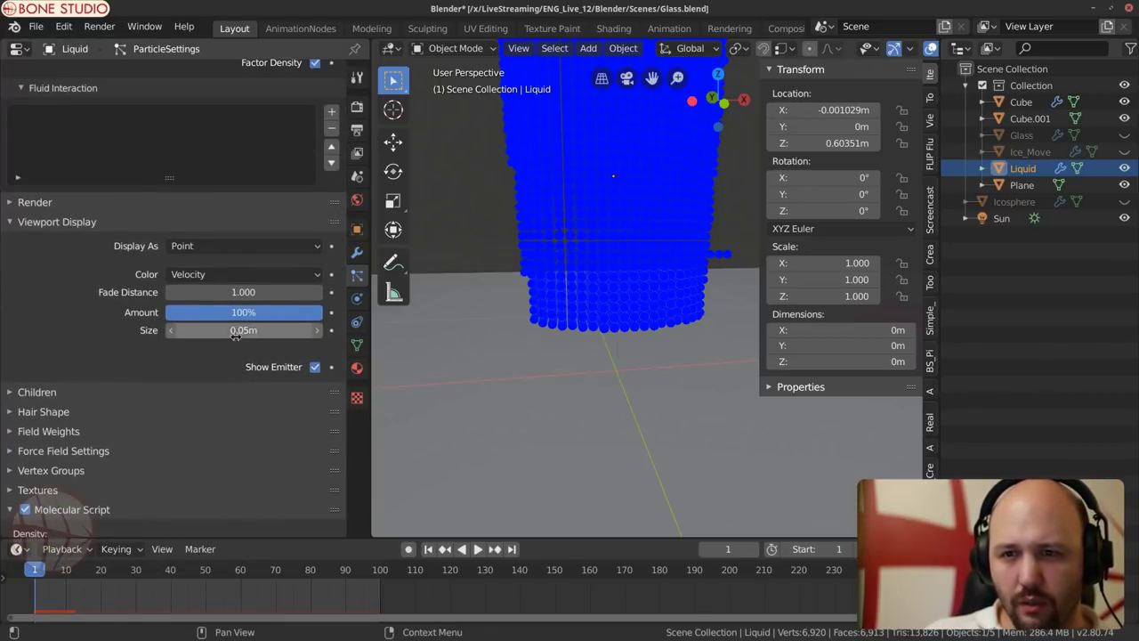
{"action": "scroll", "coordinate": [129, 404], "scroll_direction": "up", "scroll_amount": 5}
{"action": "scroll", "coordinate": [101, 133], "scroll_direction": "up", "scroll_amount": 9}
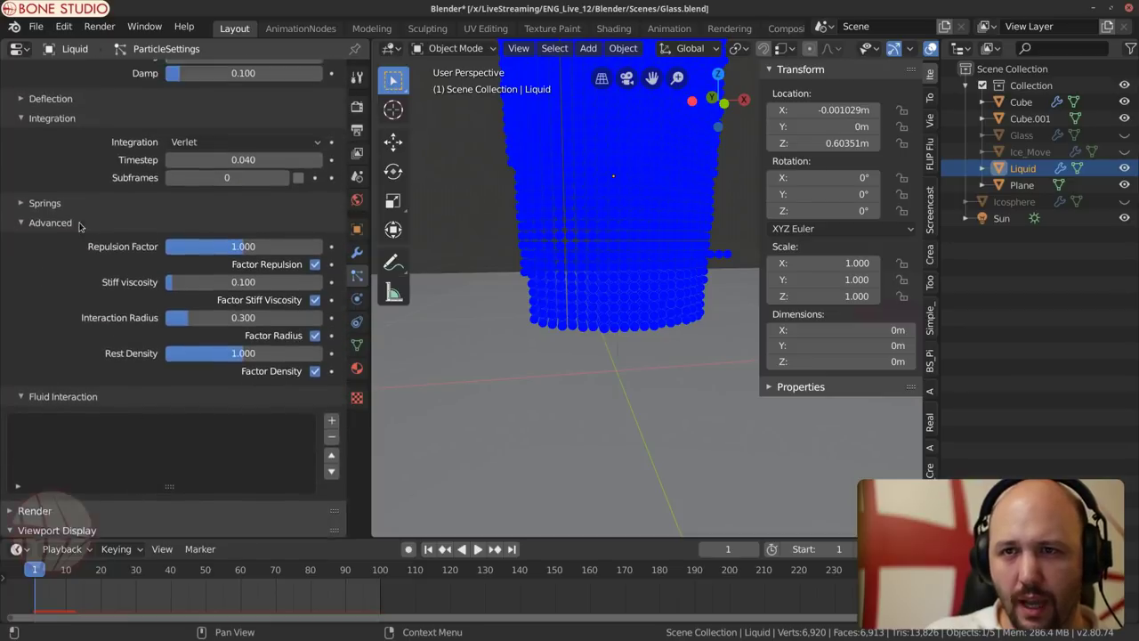
{"action": "scroll", "coordinate": [47, 388], "scroll_direction": "down", "scroll_amount": 4}
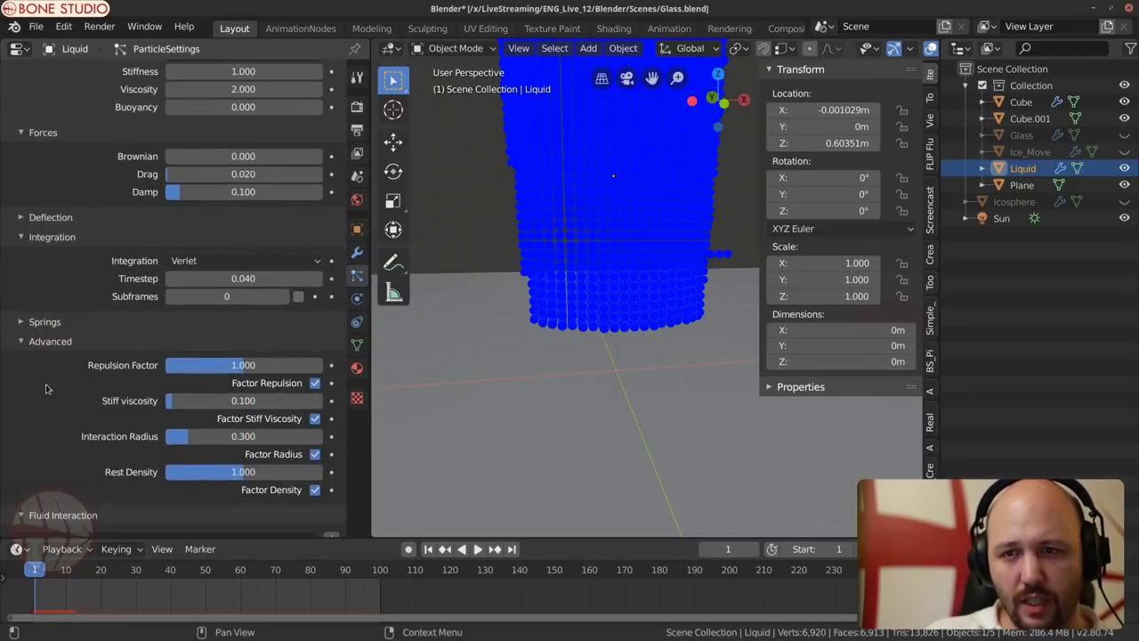
{"action": "left_click", "coordinate": [242, 436]}
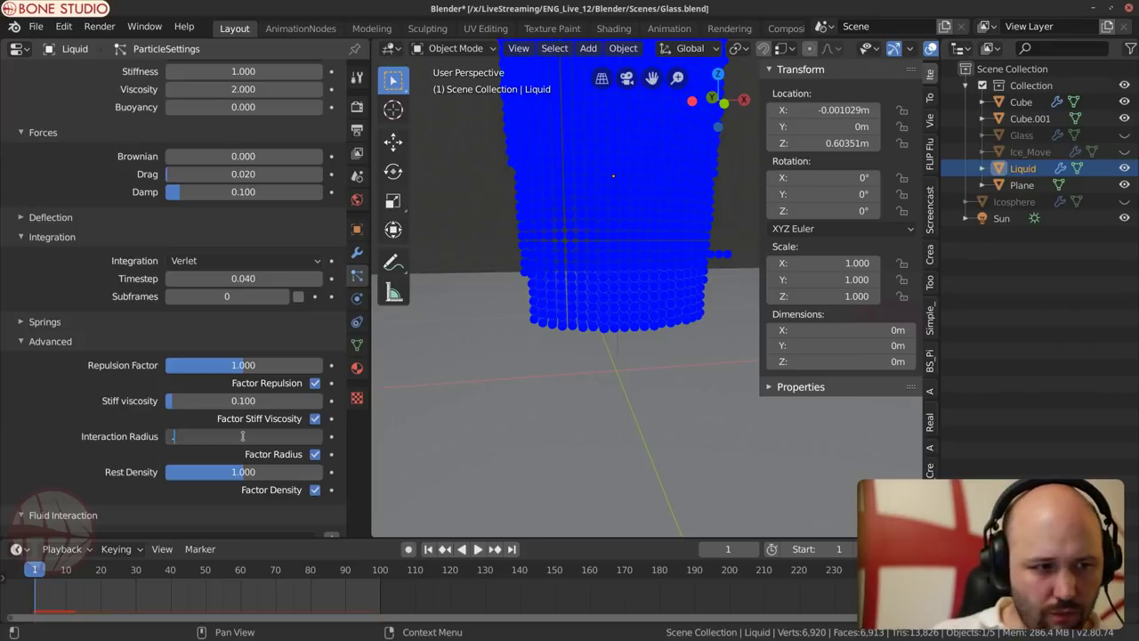
{"action": "type", "text": ".45"}
{"action": "key", "text": "Return"}
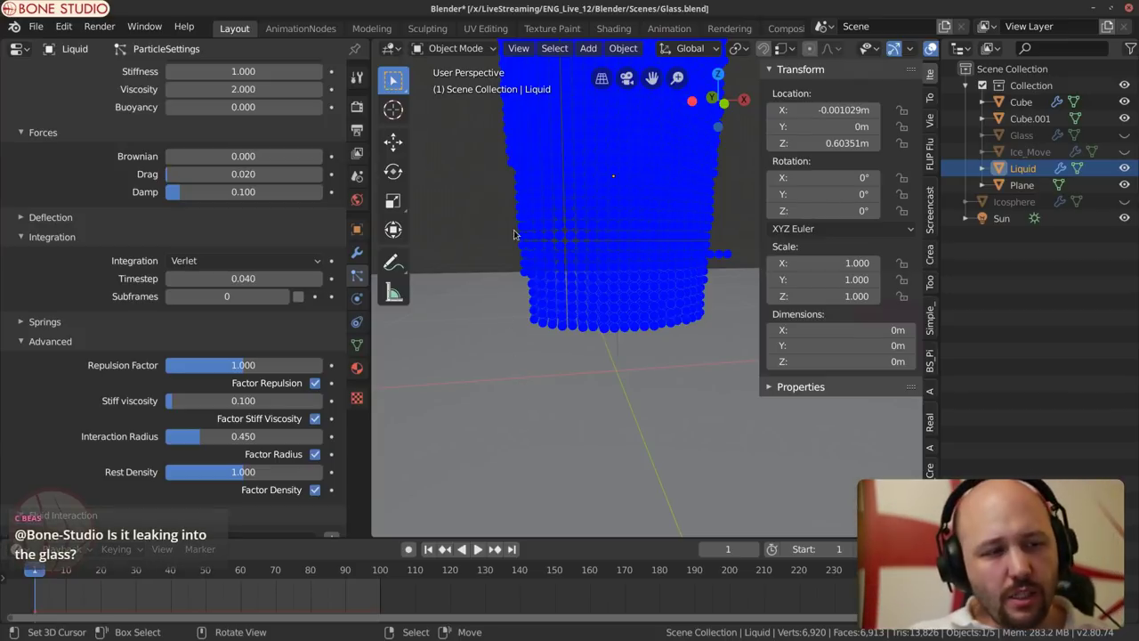
Step: Orbit the view to look down on the liquid particle cylinder
{"action": "key", "text": "shift"}
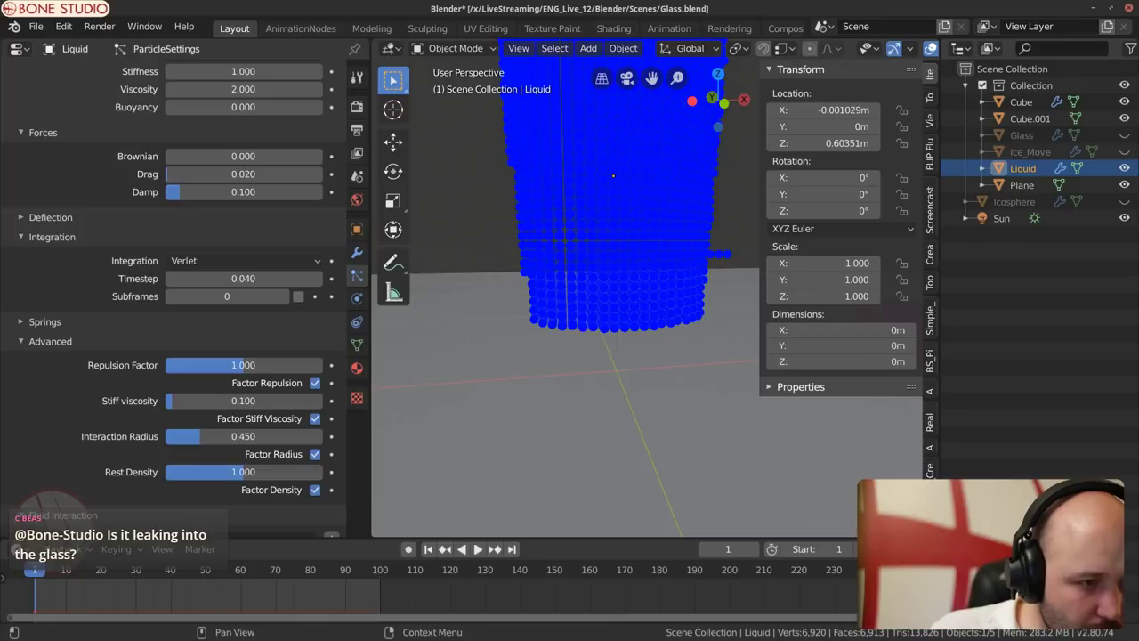
{"action": "scroll", "coordinate": [612, 231], "scroll_direction": "down", "scroll_amount": 5}
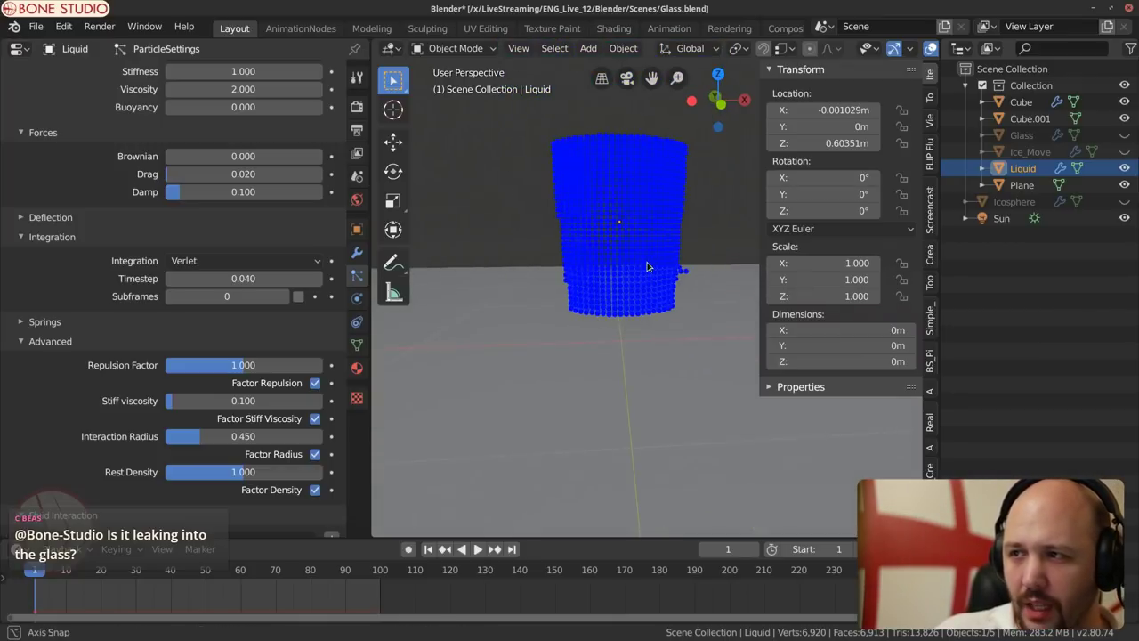
{"action": "middle_click_drag", "start_coordinate": [651, 264], "coordinate": [711, 345]}
{"action": "scroll", "coordinate": [710, 345], "scroll_direction": "up", "scroll_amount": 5}
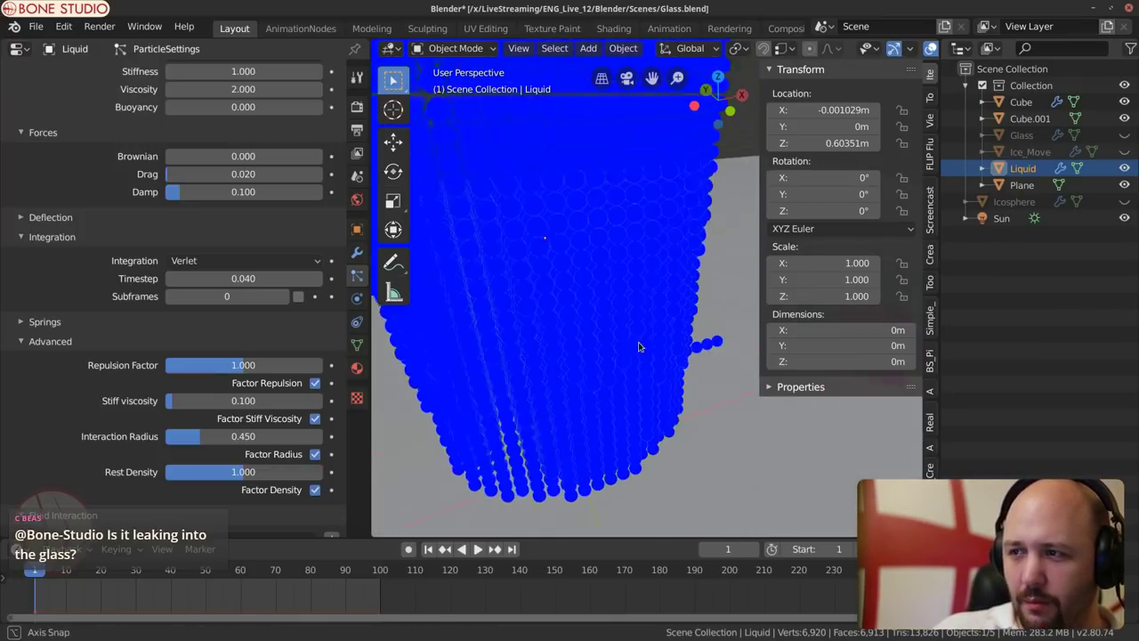
{"action": "scroll", "coordinate": [711, 350], "scroll_direction": "down", "scroll_amount": 6}
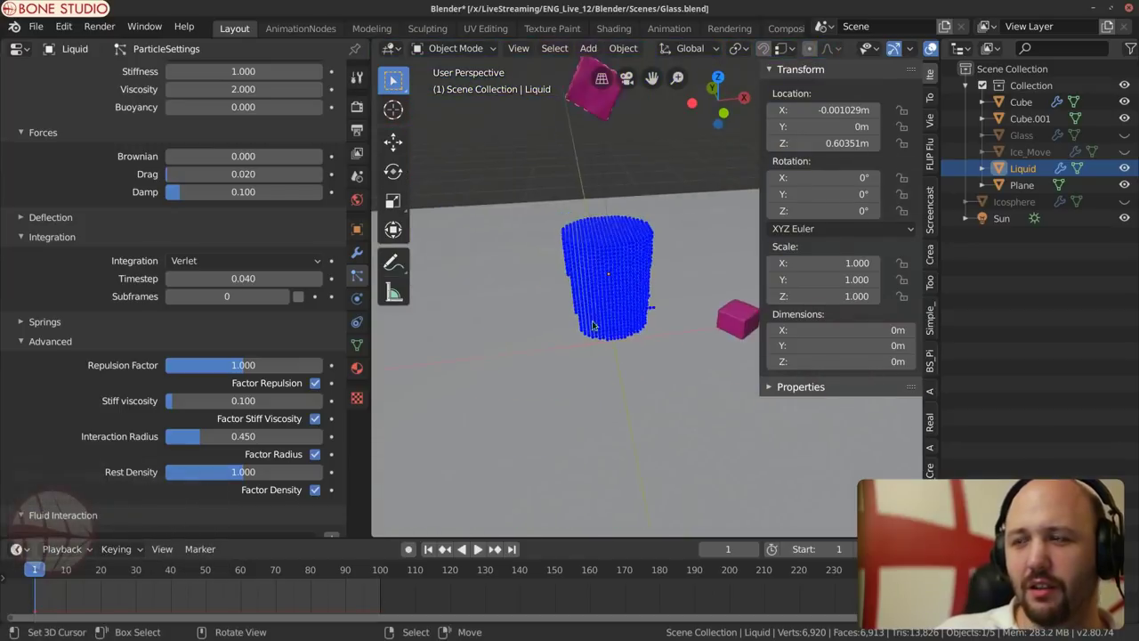
{"action": "scroll", "coordinate": [577, 245], "scroll_direction": "up", "scroll_amount": 2}
Step: Select the Cube, centre the view on it, and switch to wireframe shading
{"action": "scroll", "coordinate": [231, 233], "scroll_direction": "up", "scroll_amount": 15}
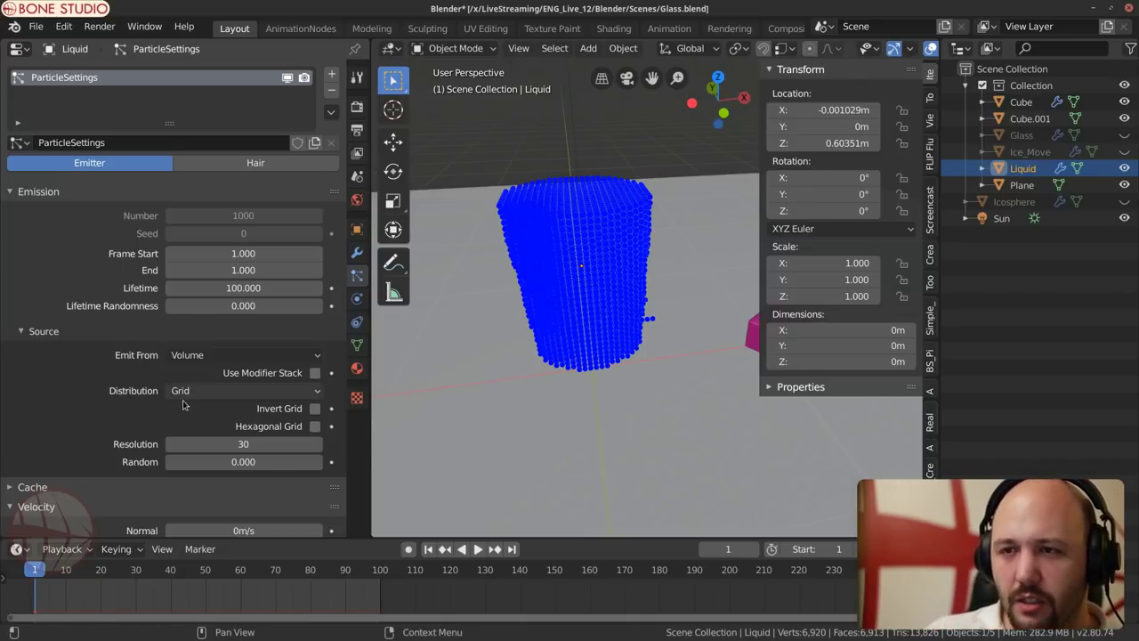
{"action": "scroll", "coordinate": [604, 207], "scroll_direction": "down", "scroll_amount": 4}
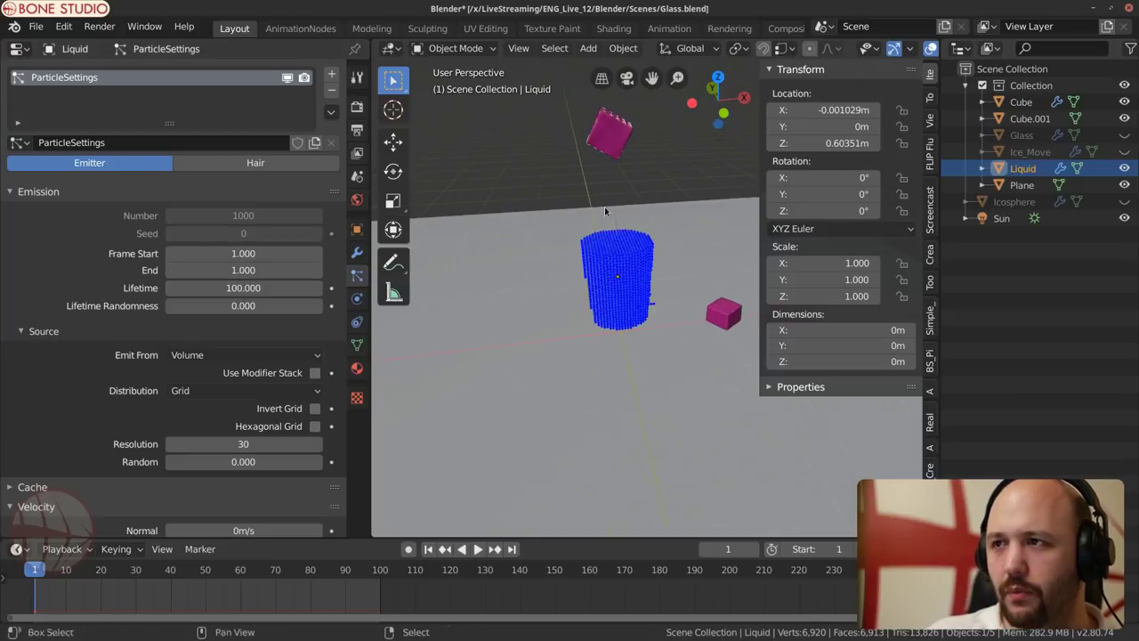
{"action": "left_click", "coordinate": [612, 181]}
{"action": "scroll", "coordinate": [614, 164], "scroll_direction": "up", "scroll_amount": 4}
{"action": "key", "text": "KP_Decimal"}
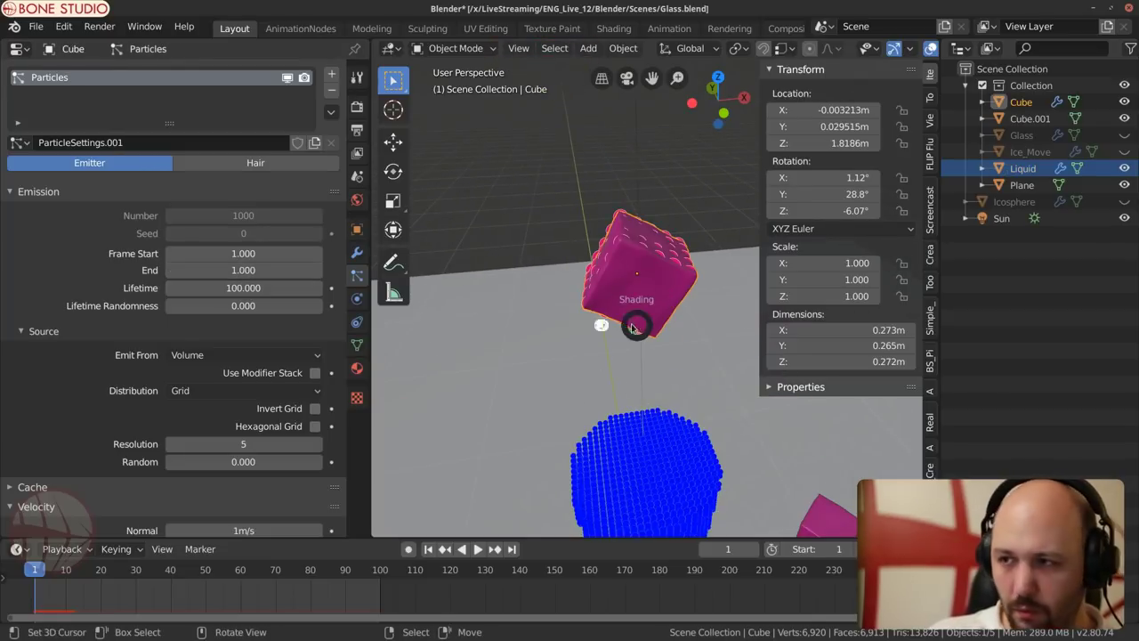
{"action": "key", "text": "z"}
{"action": "left_click", "coordinate": [524, 327]}
{"action": "scroll", "coordinate": [623, 289], "scroll_direction": "up", "scroll_amount": 4}
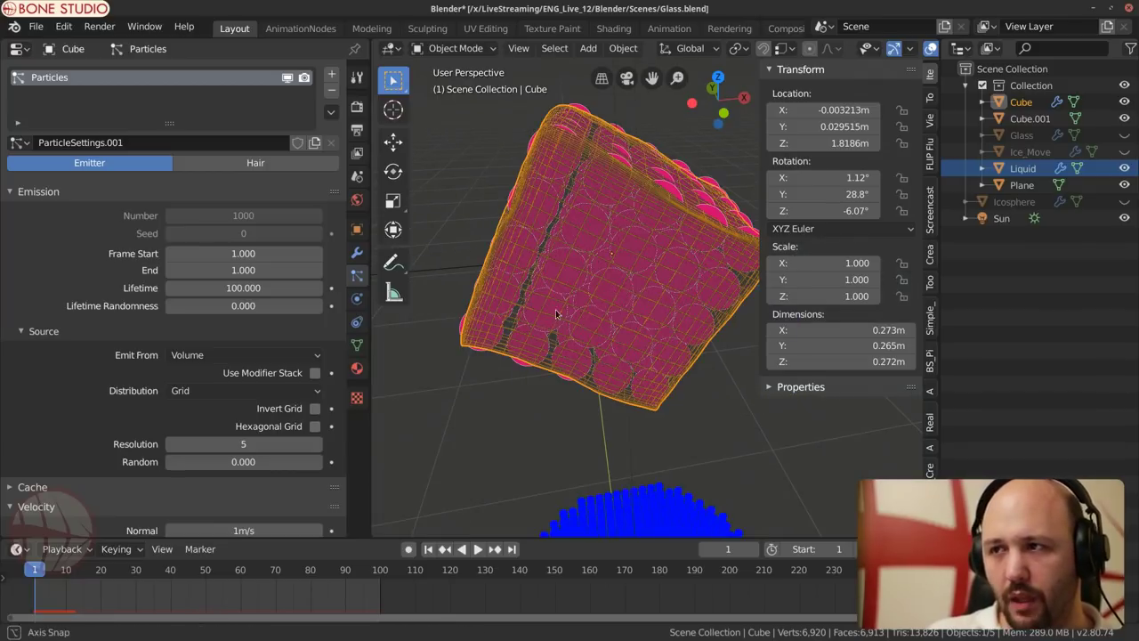
{"action": "middle_click_drag", "start_coordinate": [622, 289], "coordinate": [564, 321]}
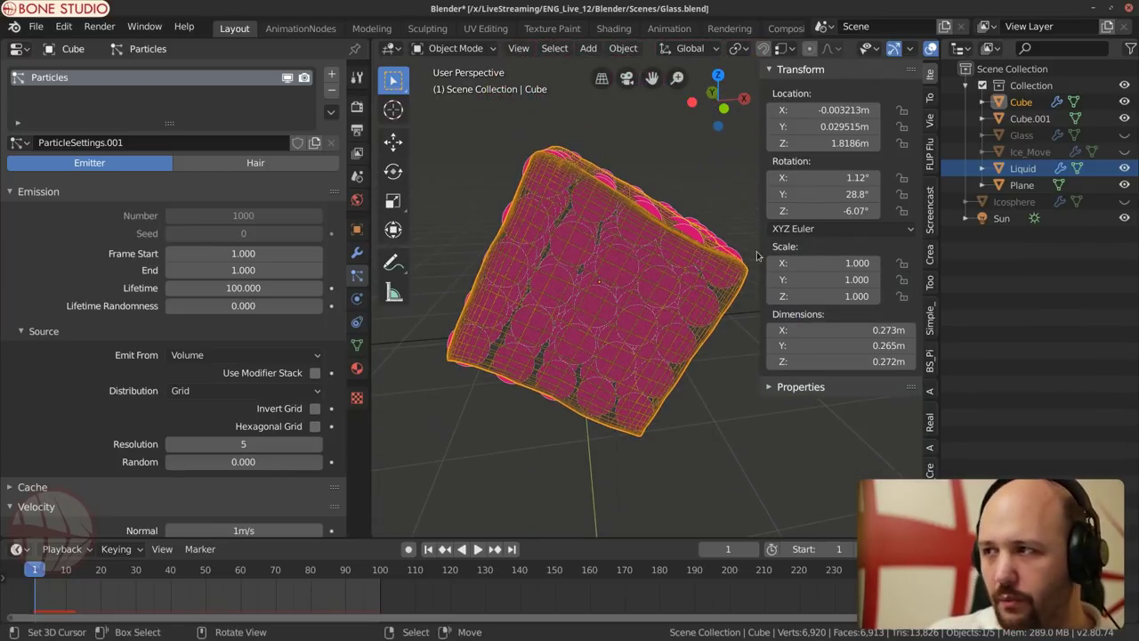
{"action": "scroll", "coordinate": [218, 354], "scroll_direction": "down", "scroll_amount": 4}
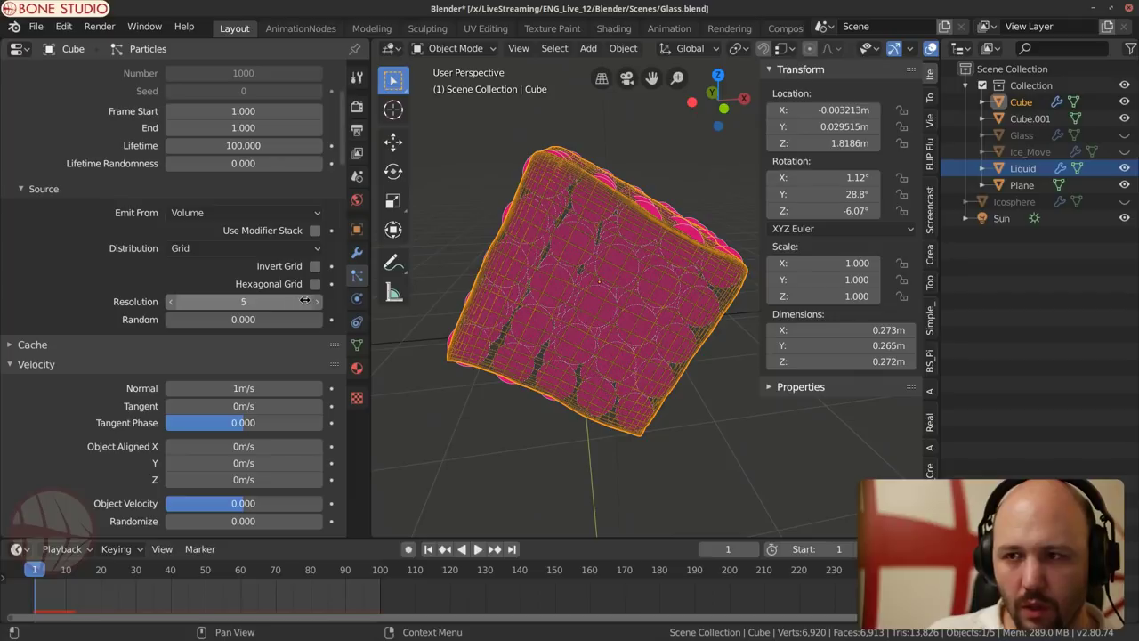
Step: Set the Cube's particle grid Resolution to 10 and display Size to 0.04m
{"action": "left_click_drag", "start_coordinate": [304, 301], "coordinate": [347, 301]}
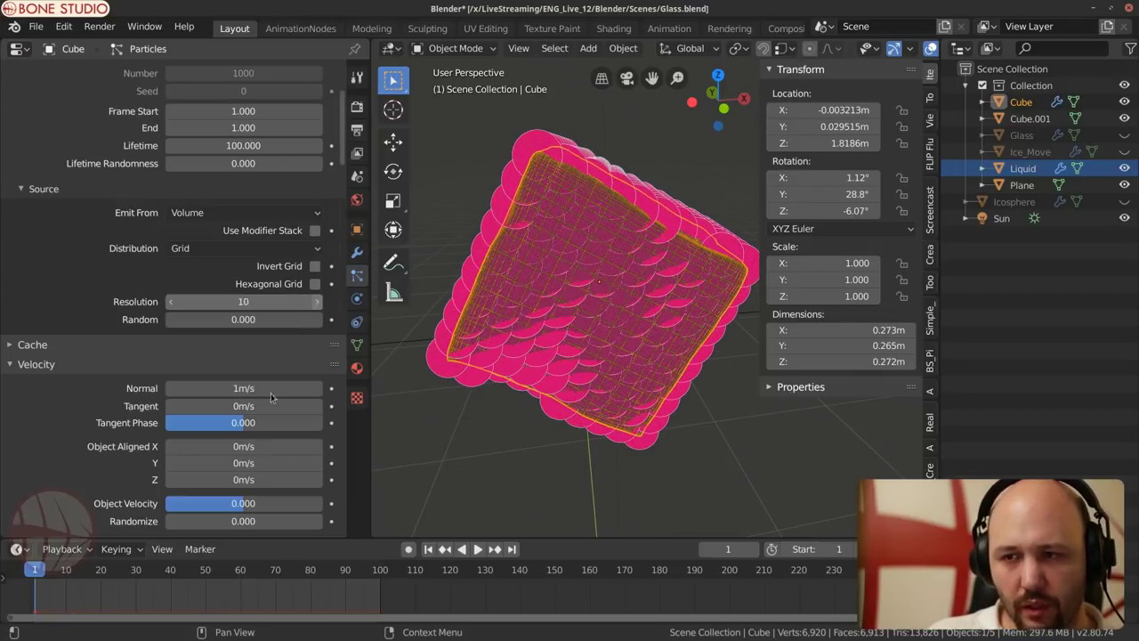
{"action": "scroll", "coordinate": [272, 397], "scroll_direction": "down", "scroll_amount": 13}
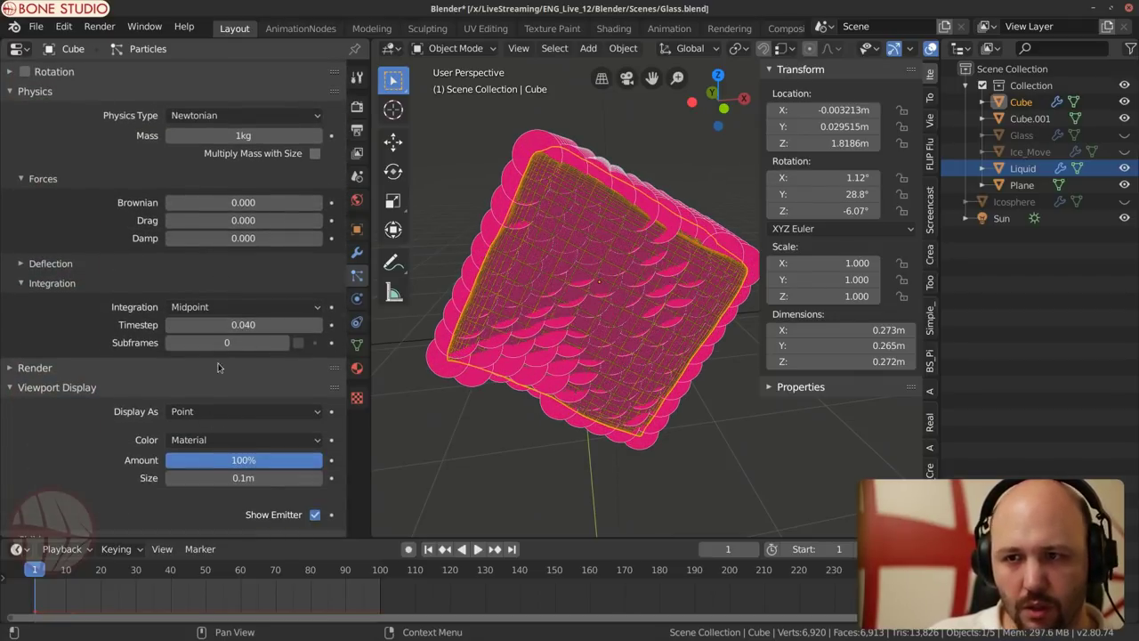
{"action": "scroll", "coordinate": [258, 445], "scroll_direction": "down", "scroll_amount": 2}
{"action": "left_click", "coordinate": [237, 429]}
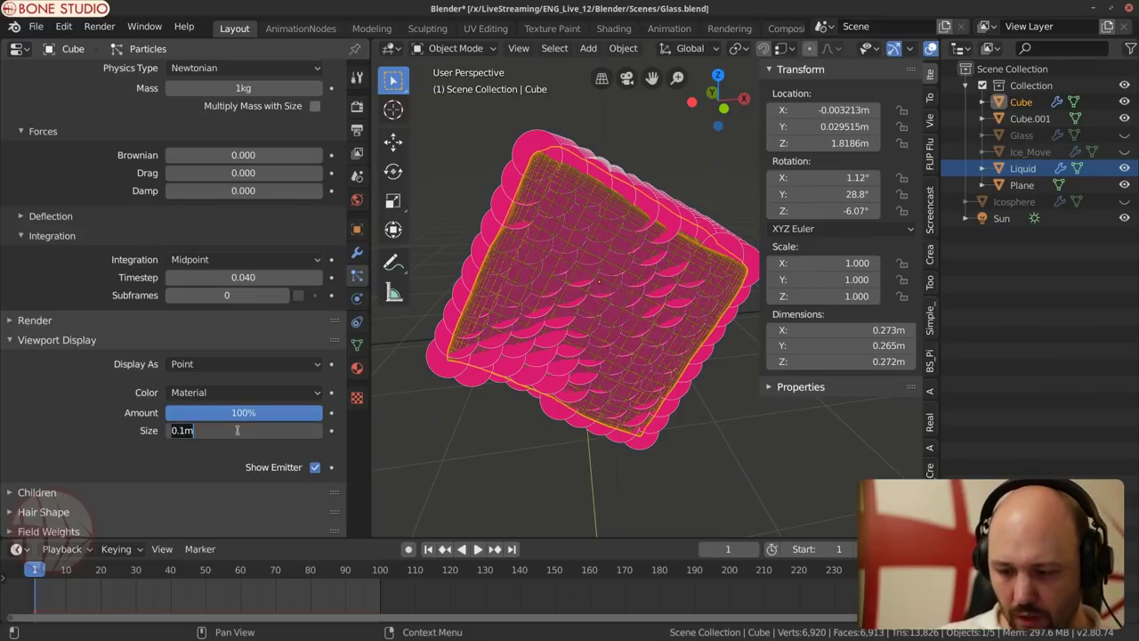
{"action": "type", "text": ".5"}
{"action": "key", "text": "Return"}
{"action": "left_click", "coordinate": [237, 429]}
{"action": "type", "text": ".0"}
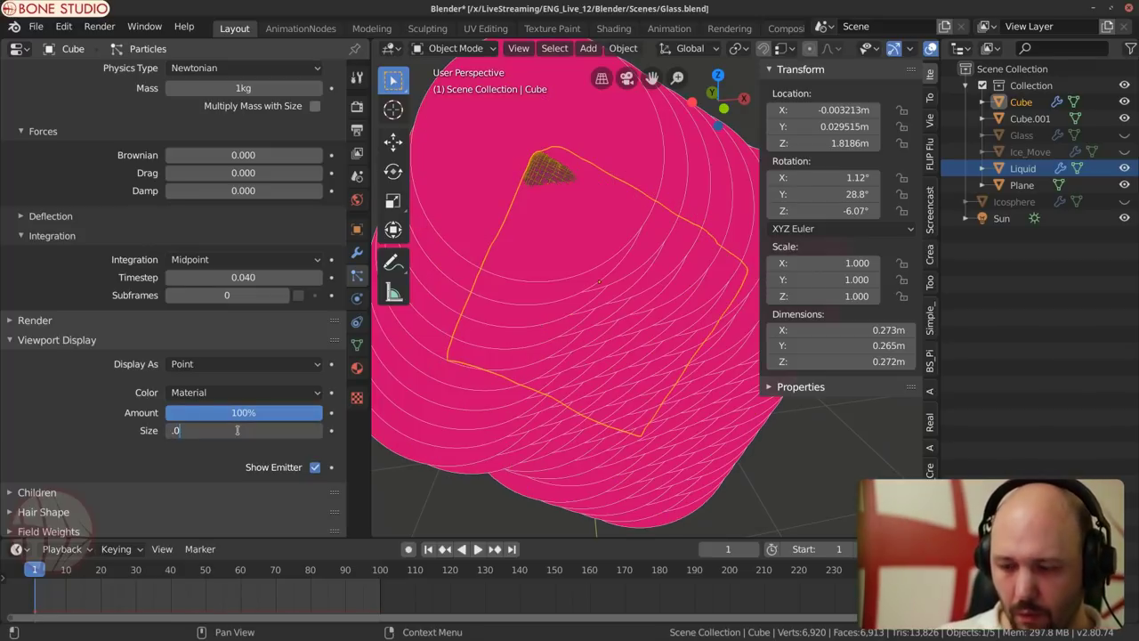
{"action": "type", "text": "5"}
{"action": "key", "text": "Return"}
{"action": "left_click", "coordinate": [236, 429]}
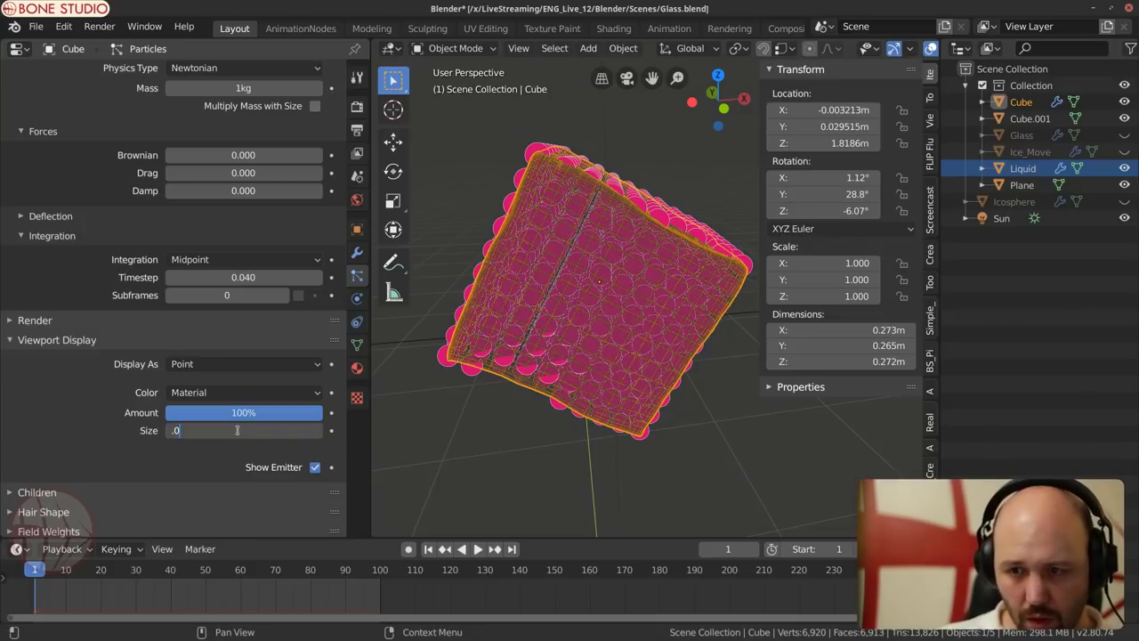
{"action": "type", "text": ".04"}
{"action": "key", "text": "Return"}
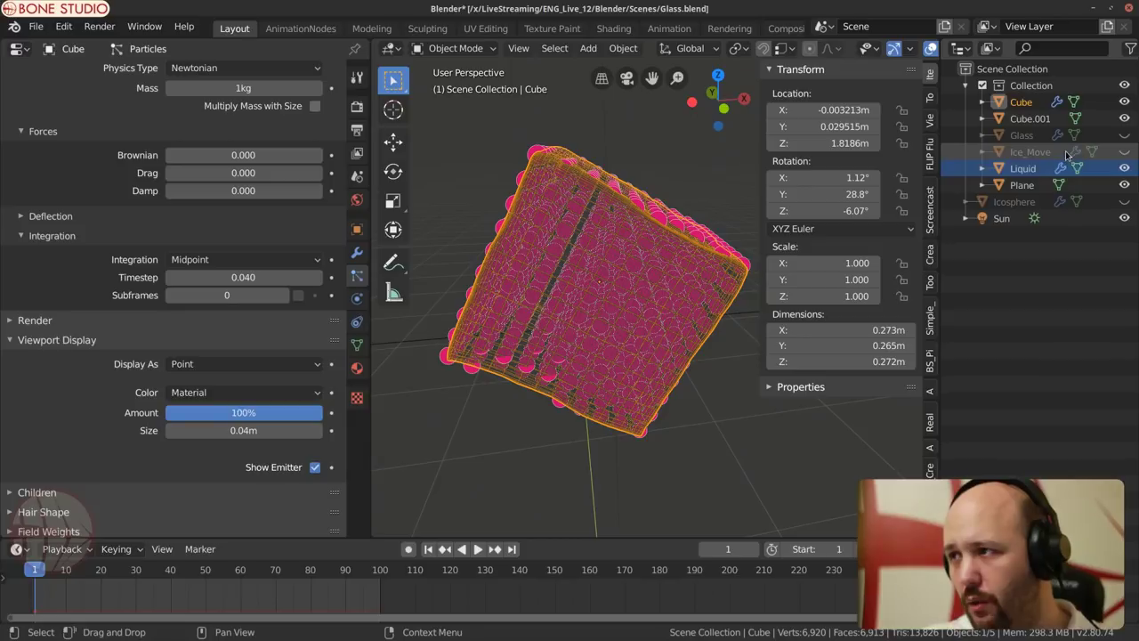
Step: Unhide Ice_Move in the Outliner and reselect the Cube
{"action": "left_click", "coordinate": [1124, 151]}
{"action": "left_click", "coordinate": [584, 202]}
{"action": "left_click", "coordinate": [614, 207]}
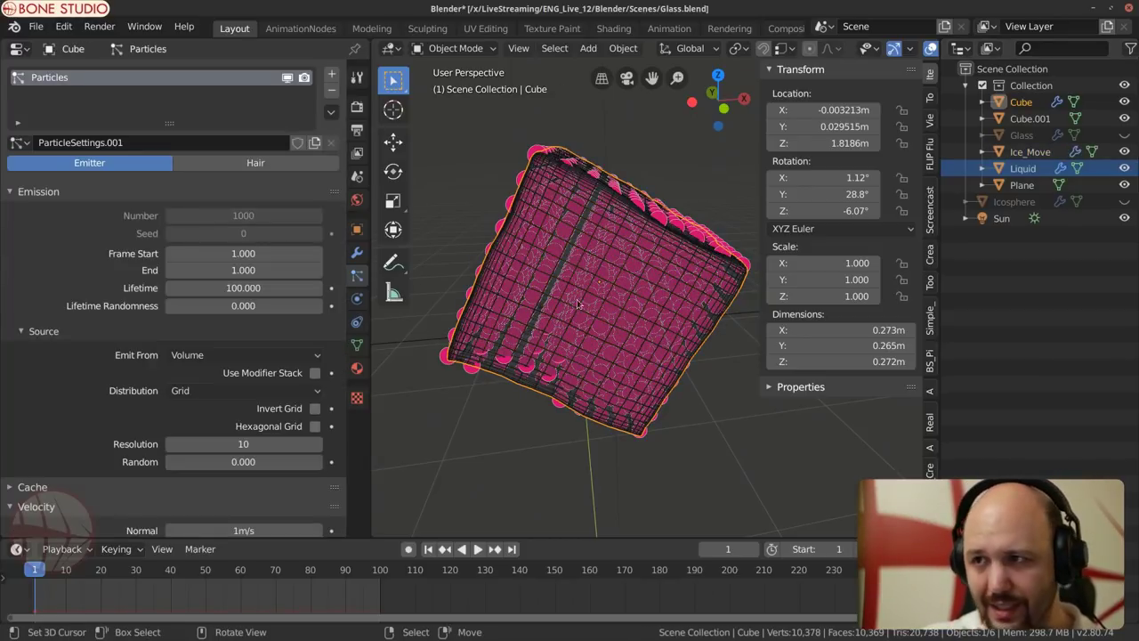
Step: Scale the Cube's mesh in Edit Mode until it is slightly larger, about 0.248 m
{"action": "key", "text": "Tab"}
{"action": "key", "text": "a"}
{"action": "key", "text": "s"}
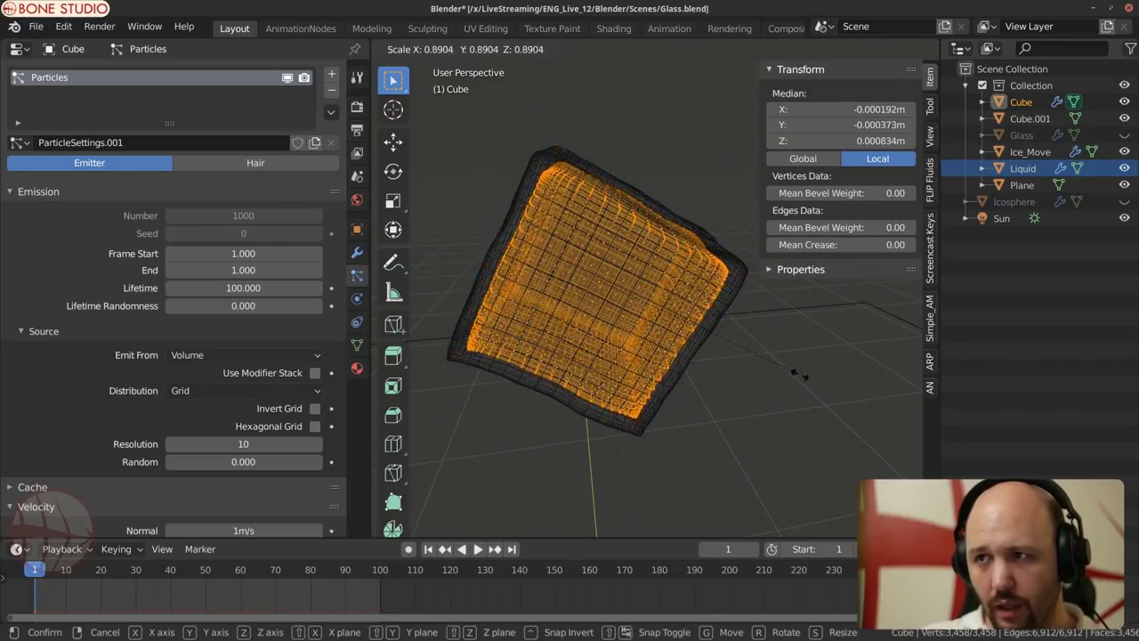
{"action": "left_click", "coordinate": [800, 376]}
{"action": "key", "text": "Tab"}
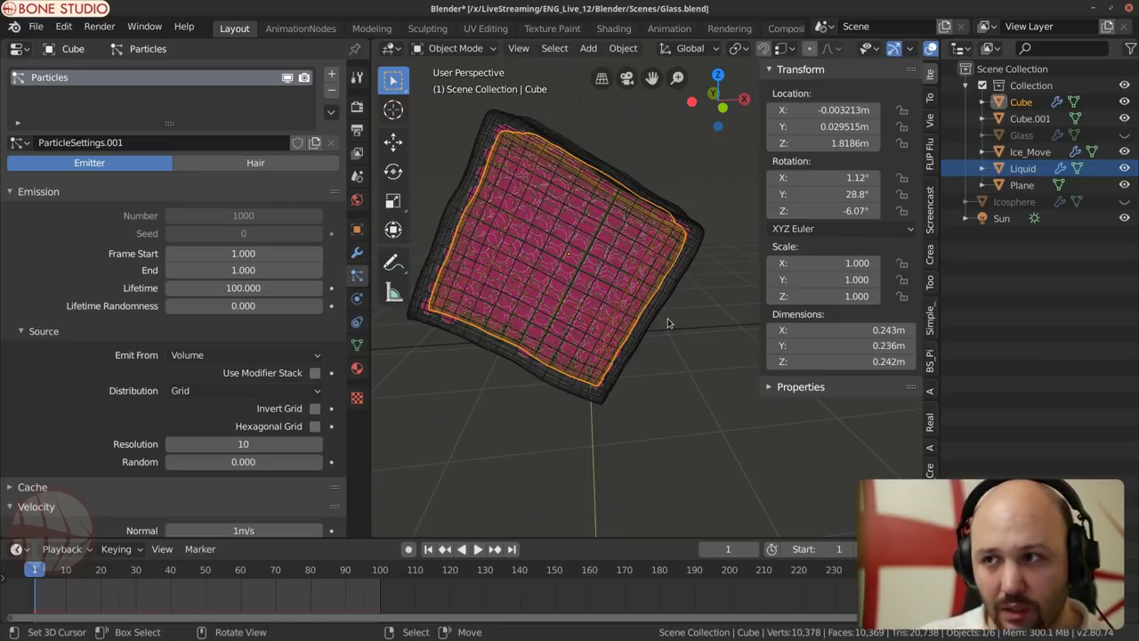
{"action": "key", "text": "Tab"}
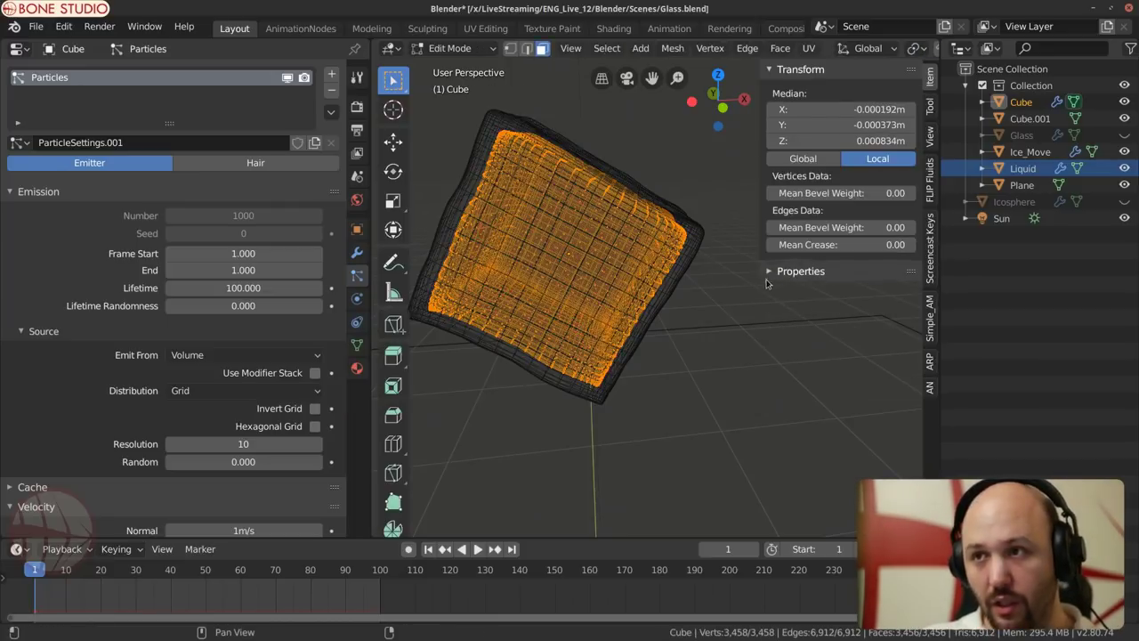
{"action": "key", "text": "s"}
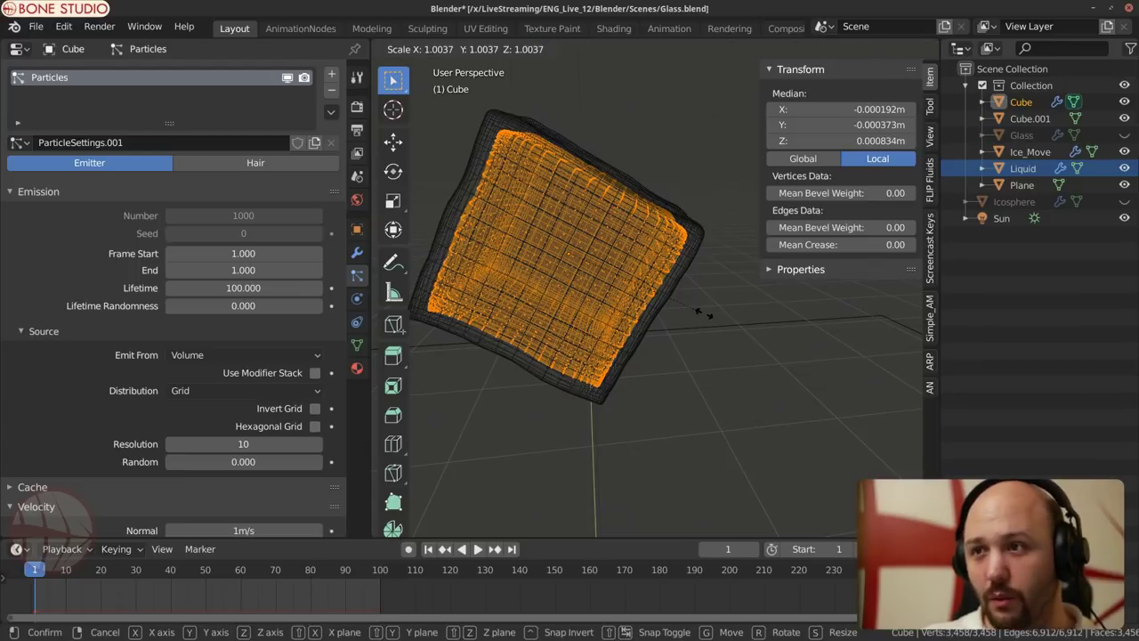
{"action": "left_click", "coordinate": [703, 313]}
{"action": "left_click", "coordinate": [356, 254]}
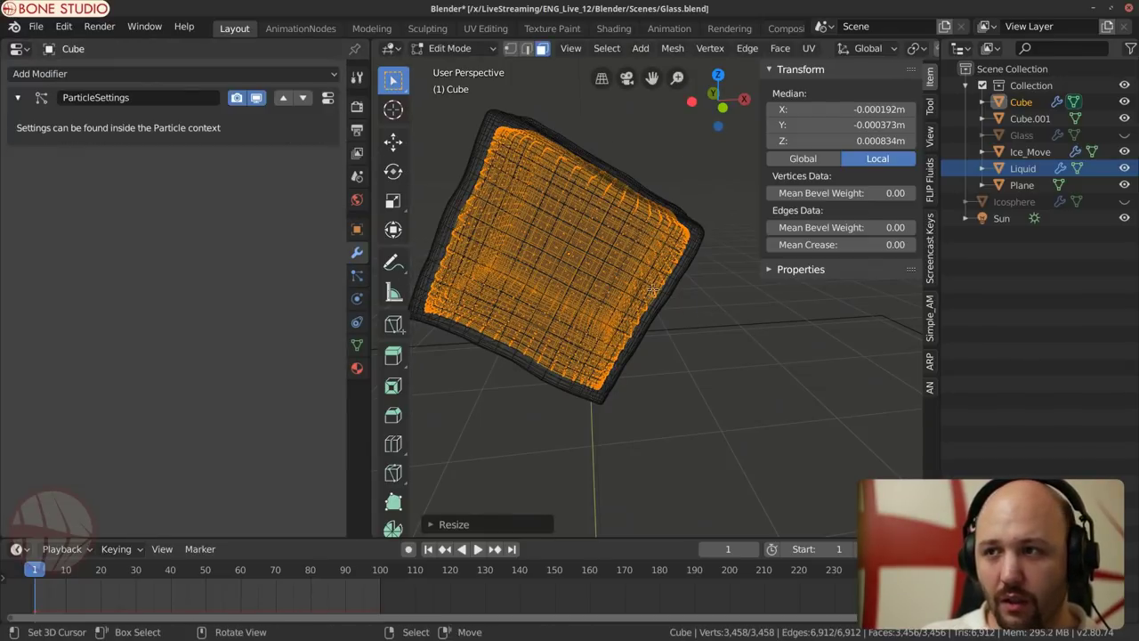
{"action": "key", "text": "Tab"}
Step: Select the Liquid object to bring up its modifier stack
{"action": "left_click", "coordinate": [569, 267]}
{"action": "scroll", "coordinate": [609, 419], "scroll_direction": "down", "scroll_amount": 8}
{"action": "middle_click_drag", "start_coordinate": [610, 420], "coordinate": [589, 378], "text": "shift"}
{"action": "left_click", "coordinate": [589, 378]}
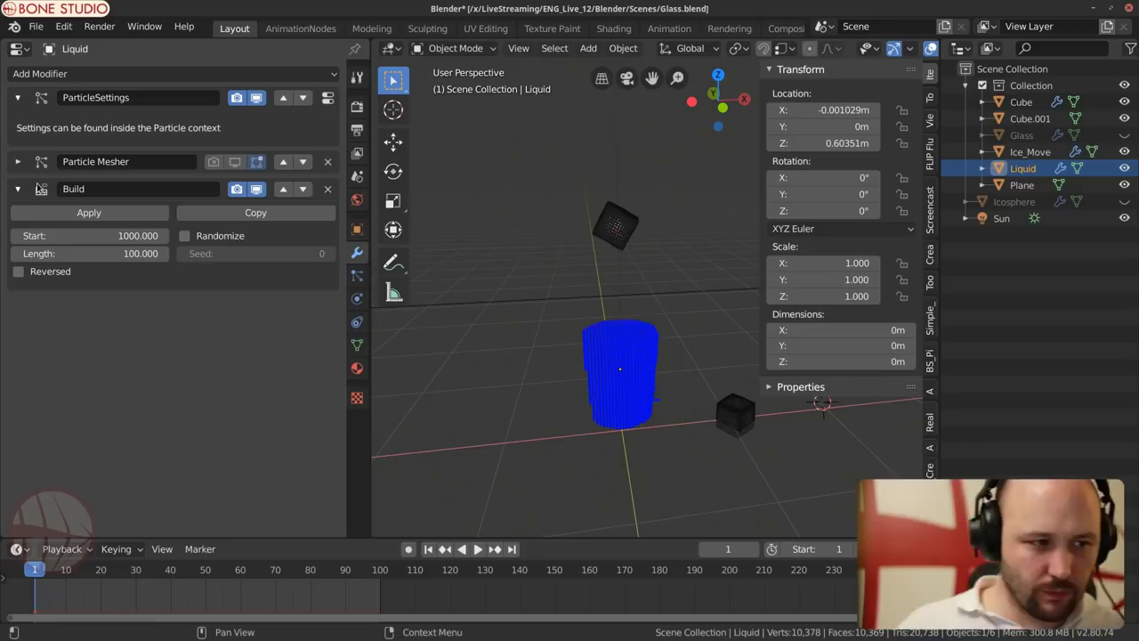
Step: Select the Cube and hide Ice_Move in the Outliner
{"action": "scroll", "coordinate": [547, 258], "scroll_direction": "up", "scroll_amount": 5}
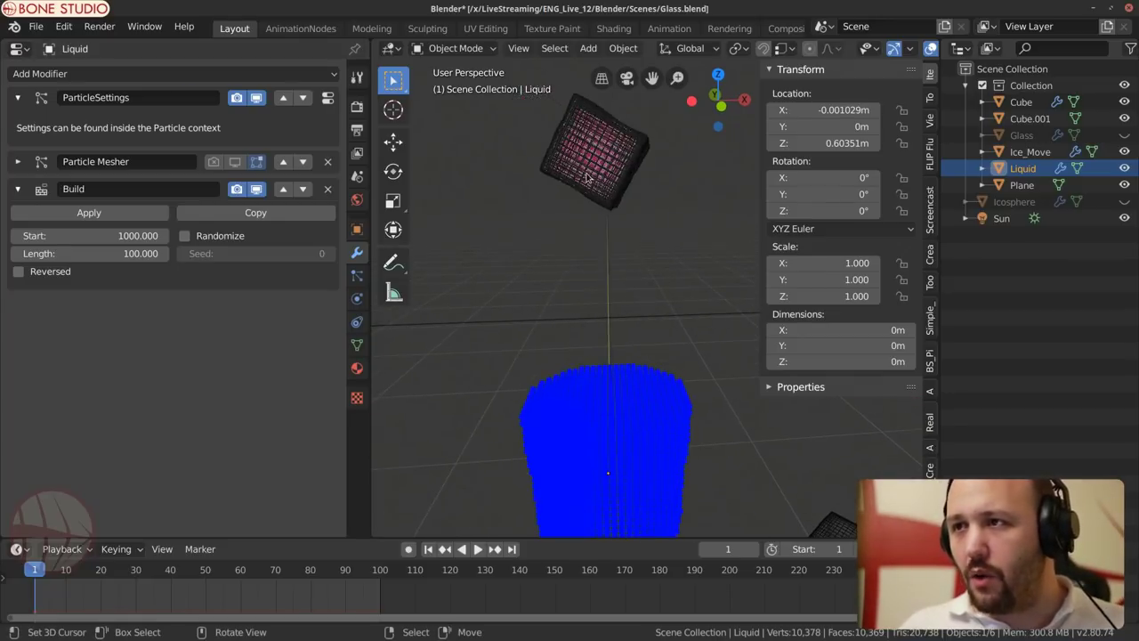
{"action": "left_click", "coordinate": [586, 177]}
{"action": "left_click", "coordinate": [587, 177]}
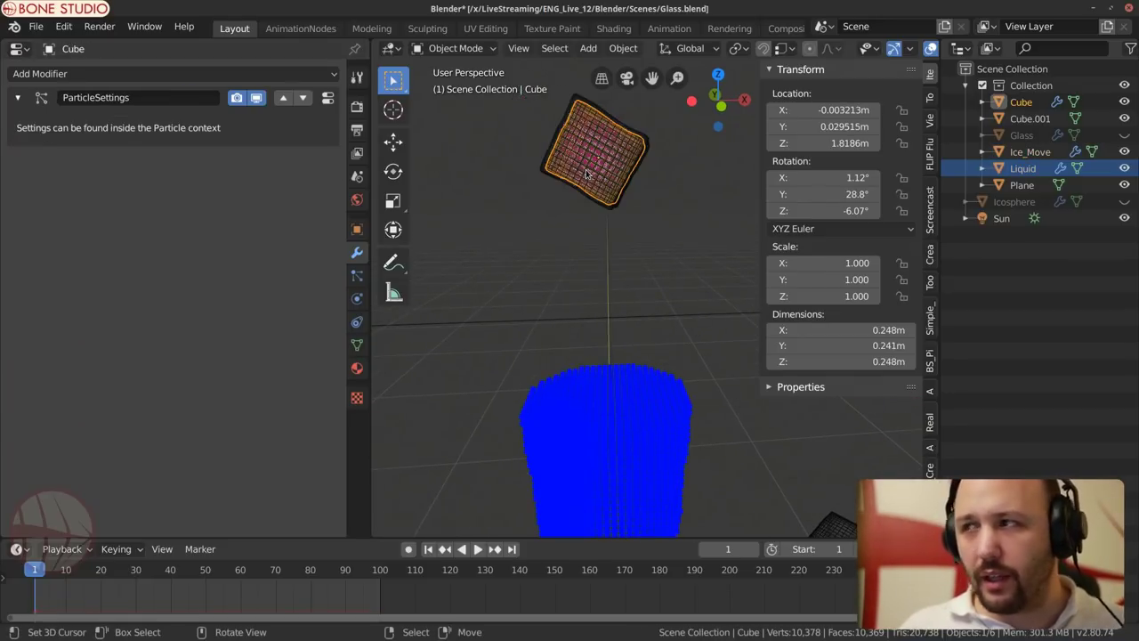
{"action": "left_click", "coordinate": [1124, 152]}
Step: Show the Cube's particle settings and scroll through the Molecular settings to Physics
{"action": "left_click", "coordinate": [356, 276]}
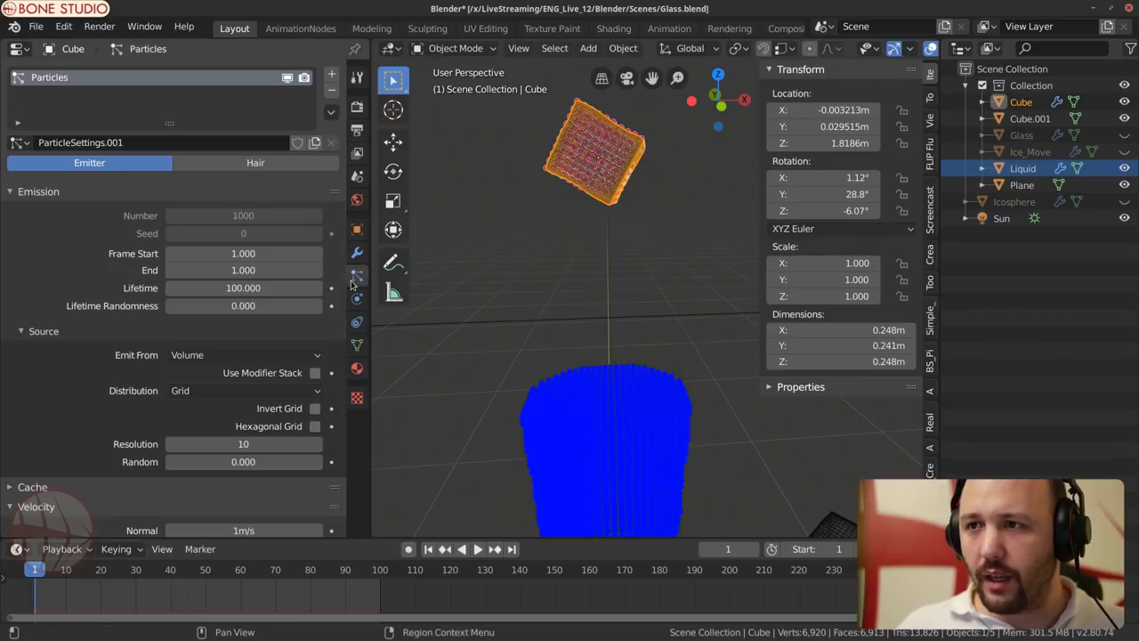
{"action": "scroll", "coordinate": [151, 356], "scroll_direction": "down", "scroll_amount": 20}
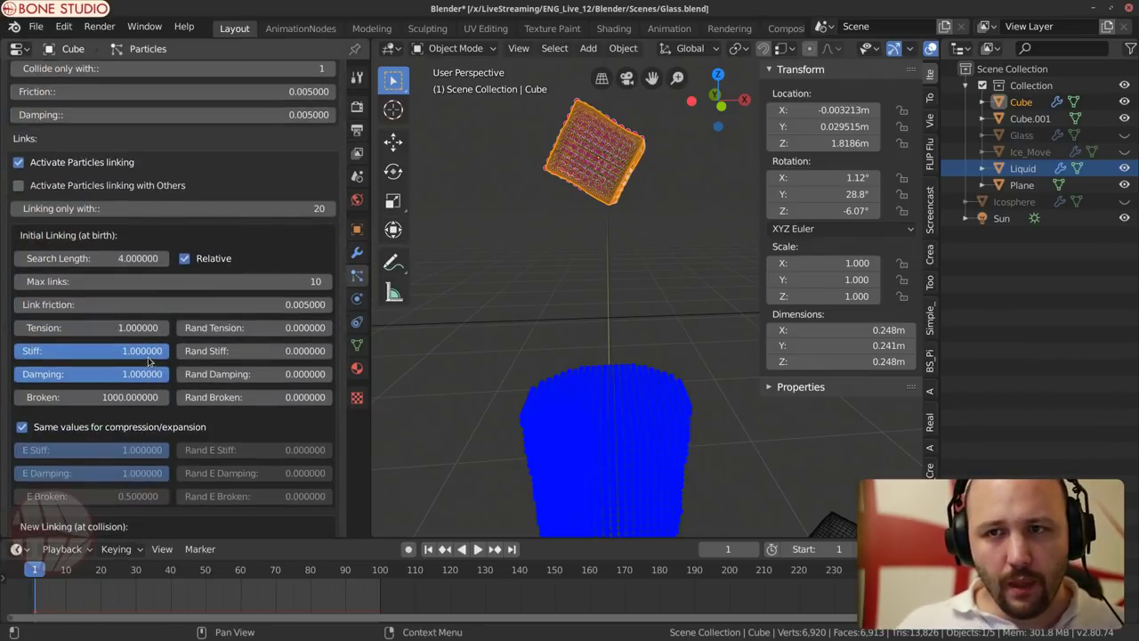
{"action": "scroll", "coordinate": [145, 362], "scroll_direction": "down", "scroll_amount": 10}
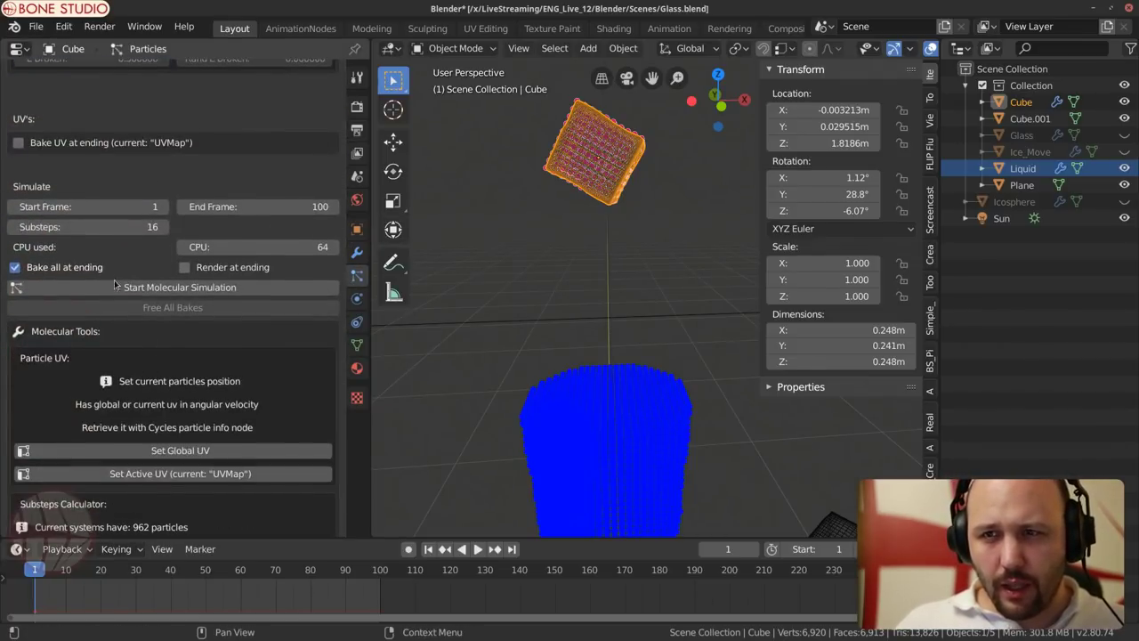
{"action": "scroll", "coordinate": [65, 438], "scroll_direction": "up", "scroll_amount": 12}
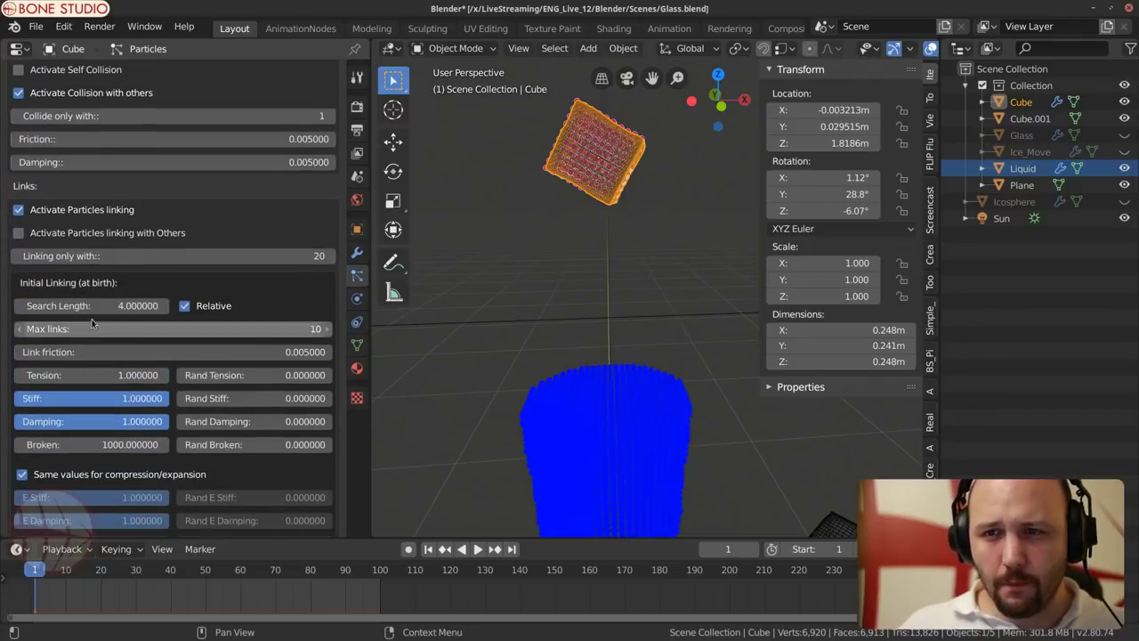
{"action": "scroll", "coordinate": [217, 322], "scroll_direction": "down", "scroll_amount": 15}
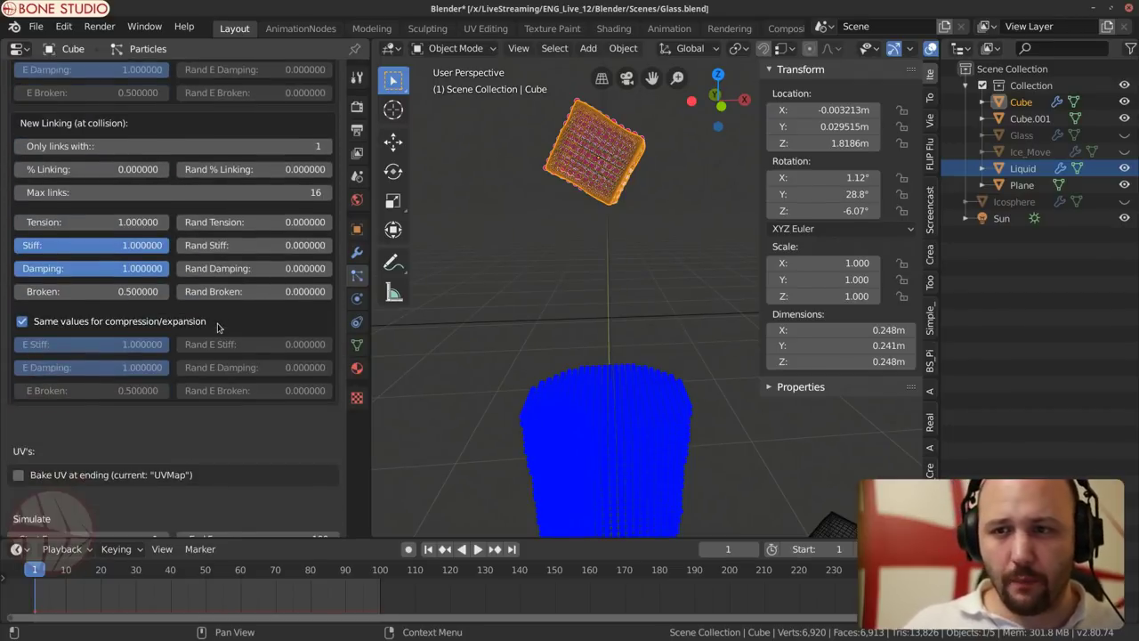
{"action": "scroll", "coordinate": [183, 365], "scroll_direction": "down", "scroll_amount": 3}
{"action": "scroll", "coordinate": [185, 365], "scroll_direction": "up", "scroll_amount": 12}
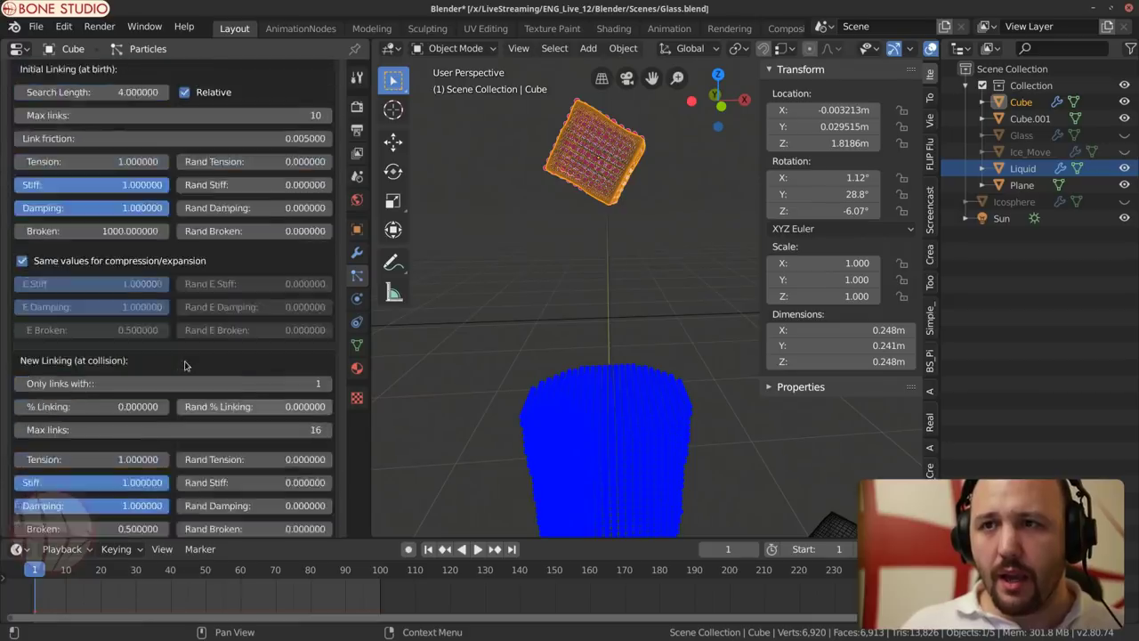
{"action": "scroll", "coordinate": [185, 364], "scroll_direction": "up", "scroll_amount": 10}
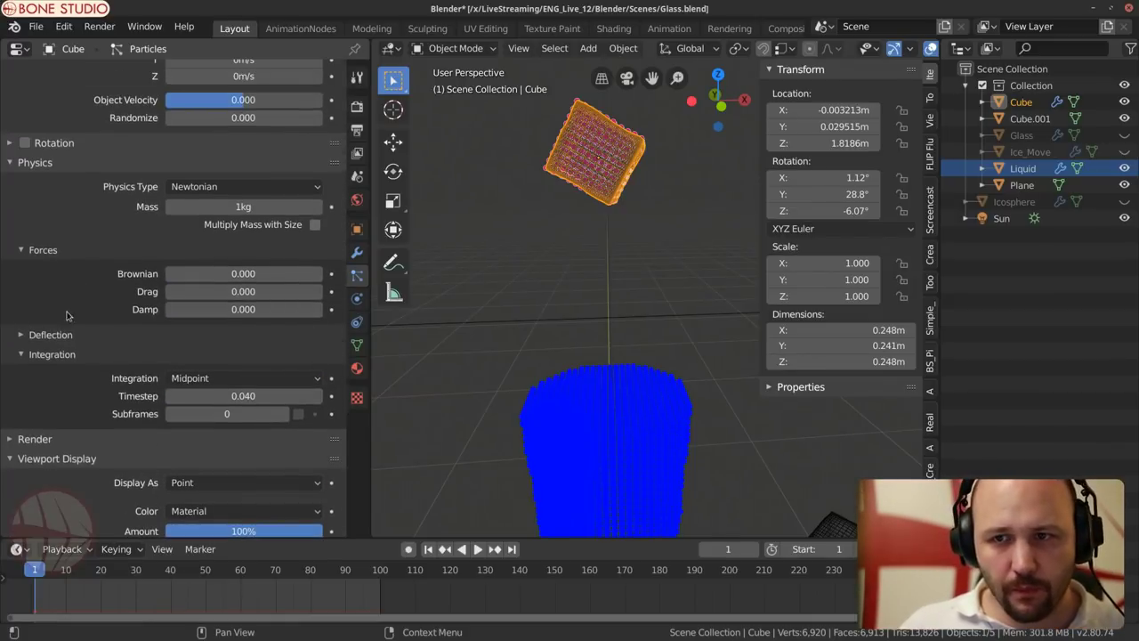
{"action": "scroll", "coordinate": [52, 267], "scroll_direction": "up", "scroll_amount": 3}
{"action": "scroll", "coordinate": [70, 374], "scroll_direction": "down", "scroll_amount": 4}
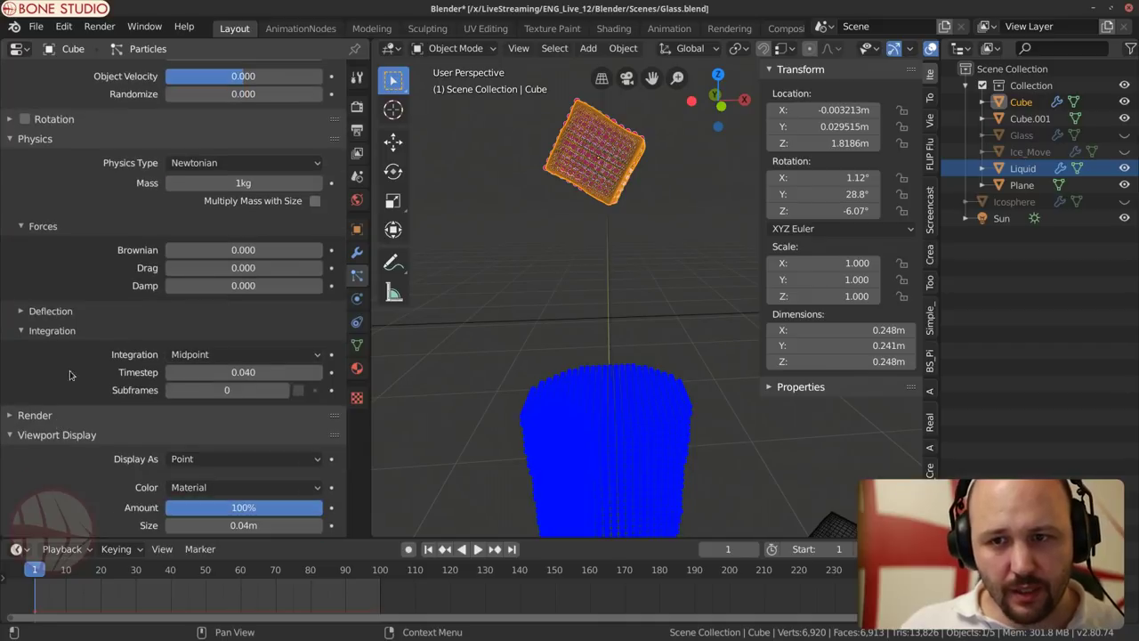
Step: In the Cube's particle Deflection settings, set the integration method to Euler
{"action": "left_click", "coordinate": [51, 311]}
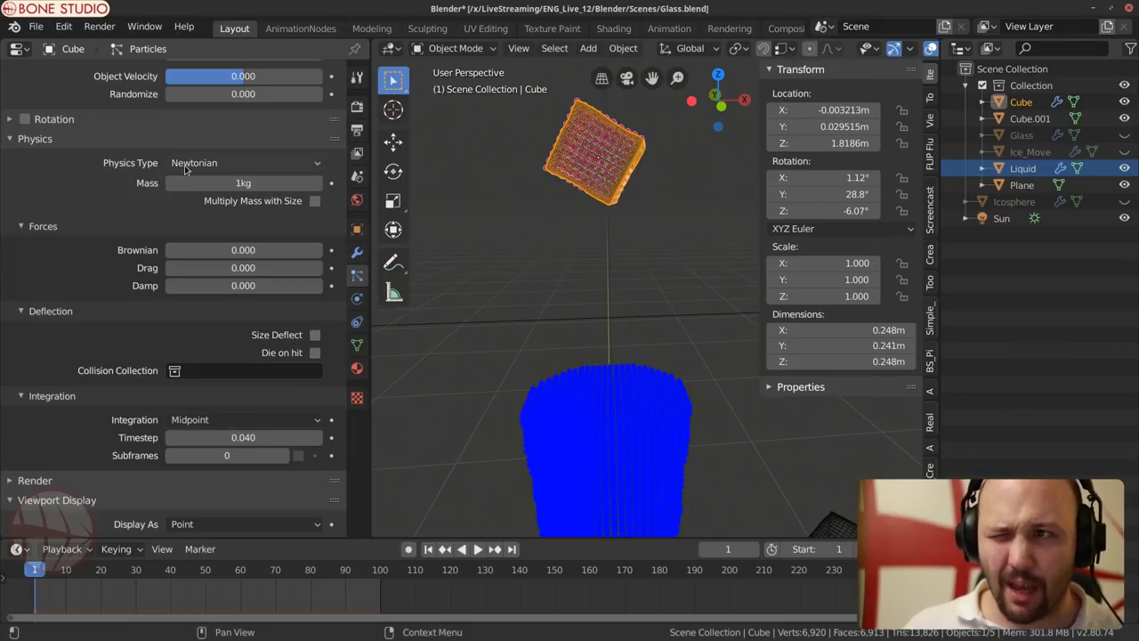
{"action": "left_click", "coordinate": [194, 421]}
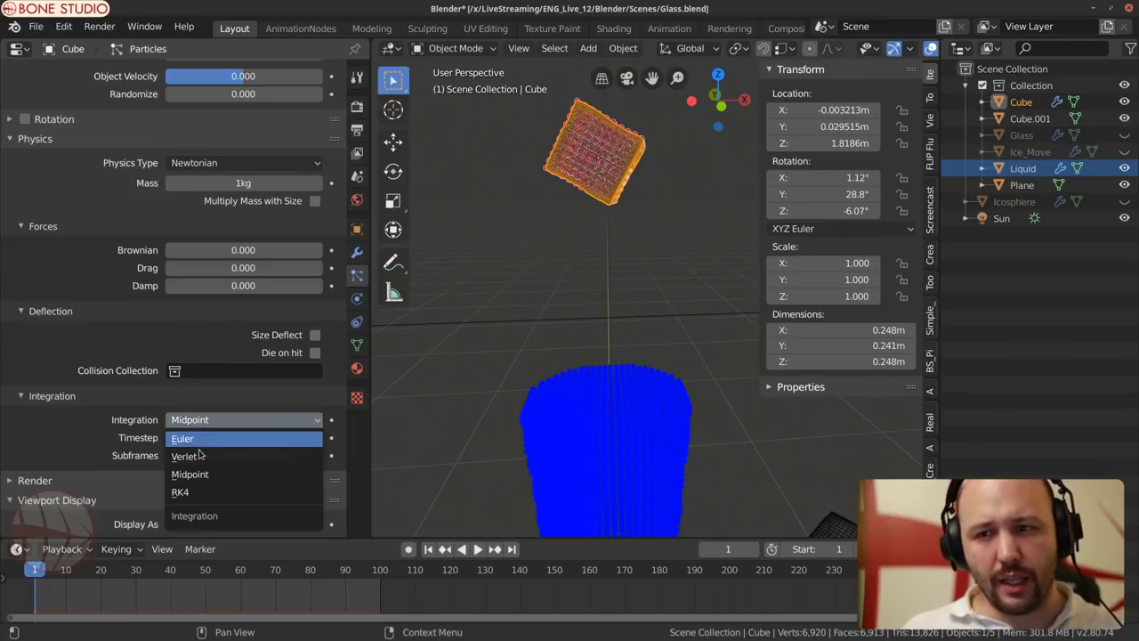
{"action": "left_click", "coordinate": [201, 461]}
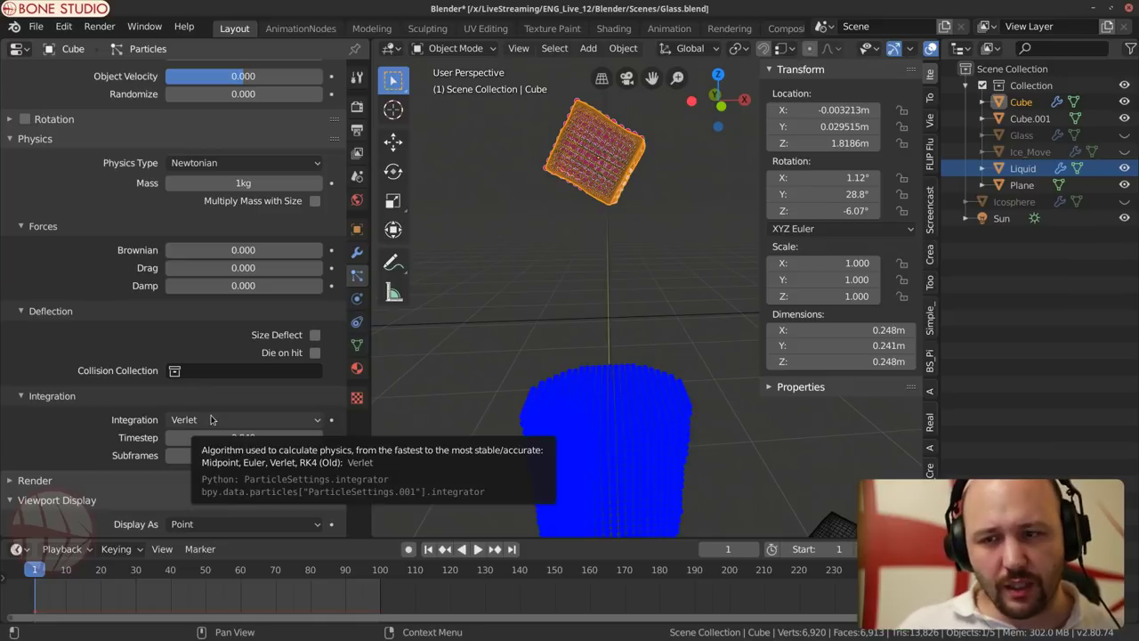
{"action": "left_click", "coordinate": [211, 419]}
{"action": "left_click", "coordinate": [204, 441]}
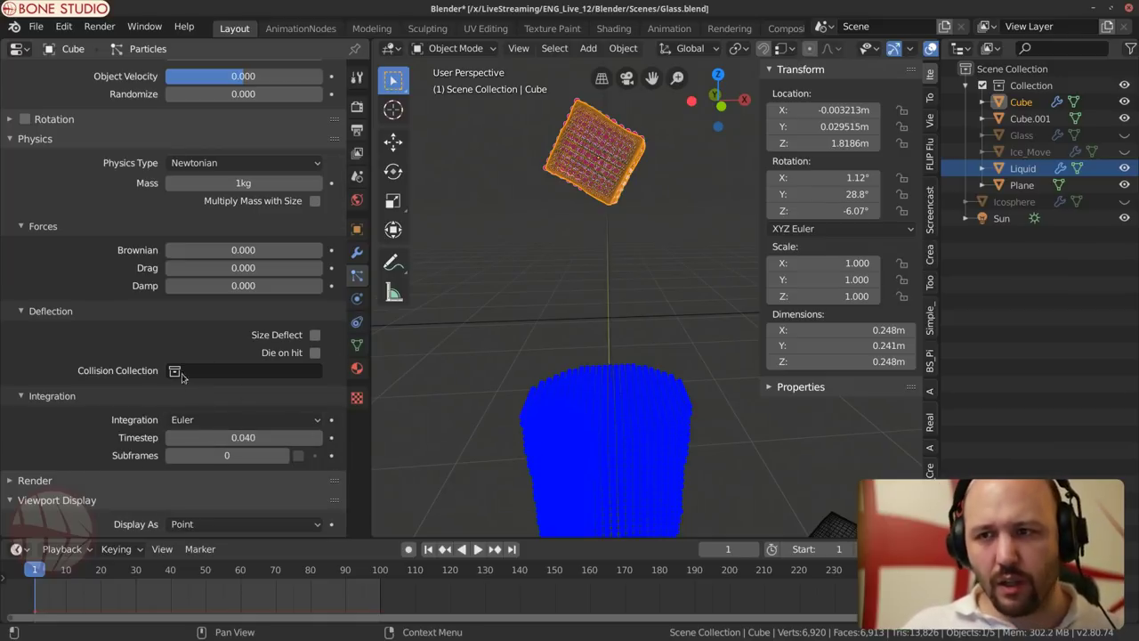
Step: Set the particle Drag and Damp values both to 0.050
{"action": "double_click", "coordinate": [263, 269]}
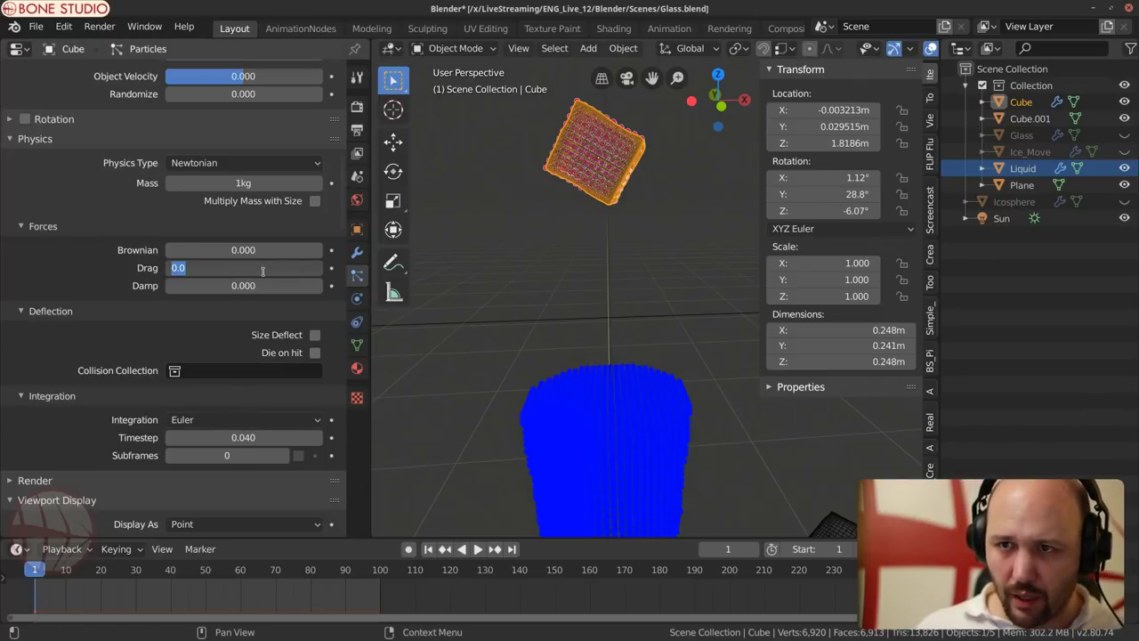
{"action": "type", "text": ".0"}
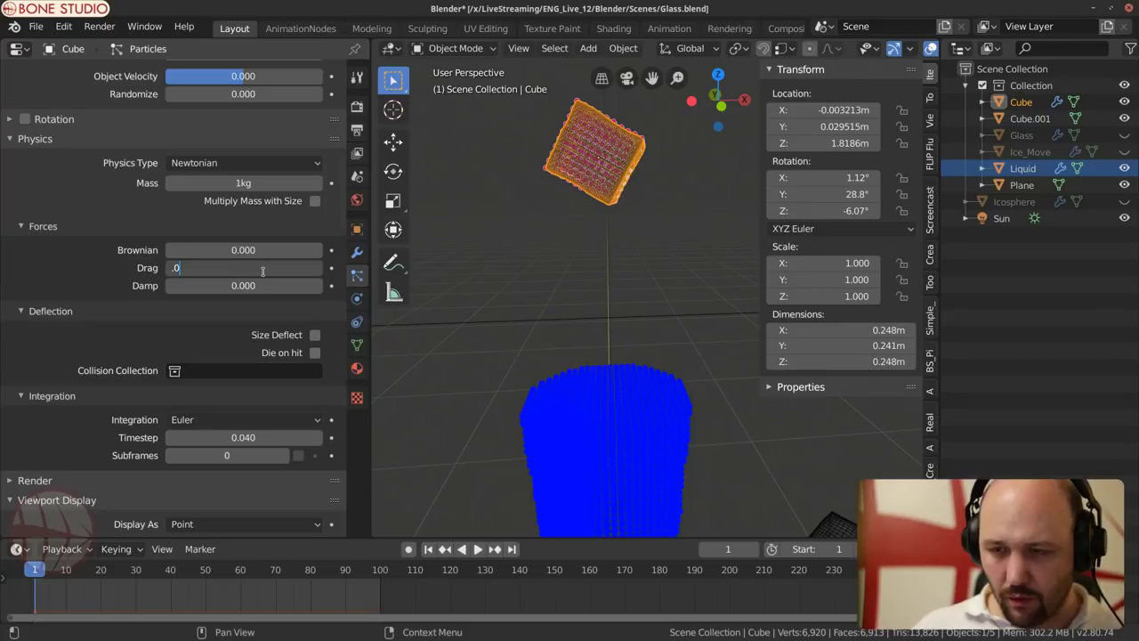
{"action": "type", "text": "5"}
{"action": "key", "text": "Tab"}
{"action": "type", "text": ".05"}
{"action": "key", "text": "Return"}
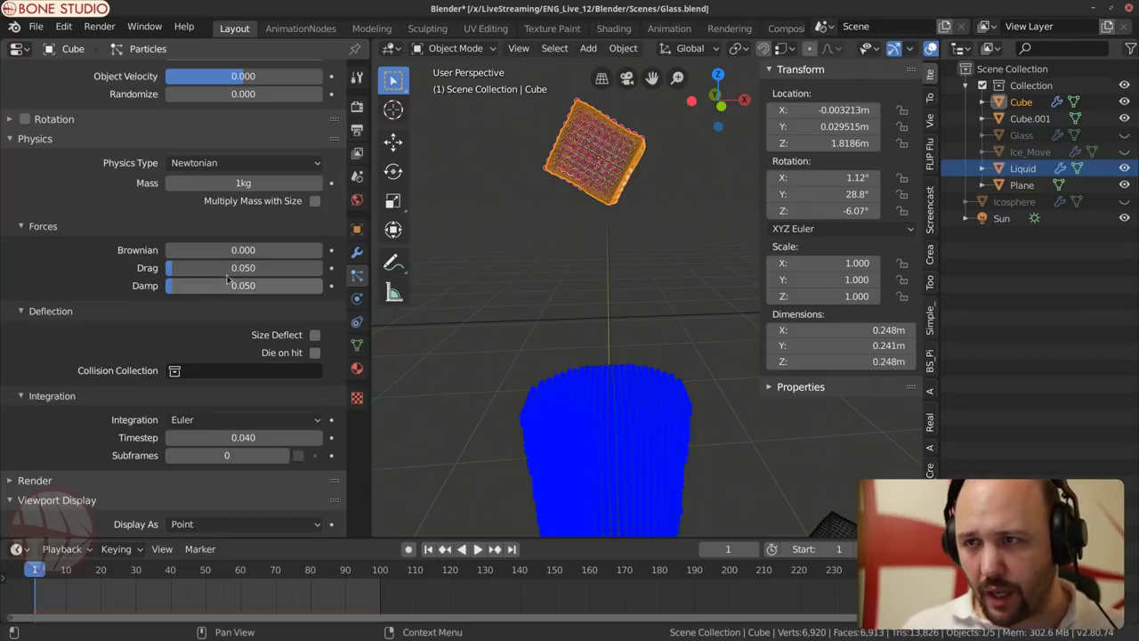
Step: Save the Glass.blend file with Ctrl+S
{"action": "scroll", "coordinate": [534, 374], "scroll_direction": "down", "scroll_amount": 5}
{"action": "scroll", "coordinate": [170, 431], "scroll_direction": "down", "scroll_amount": 15}
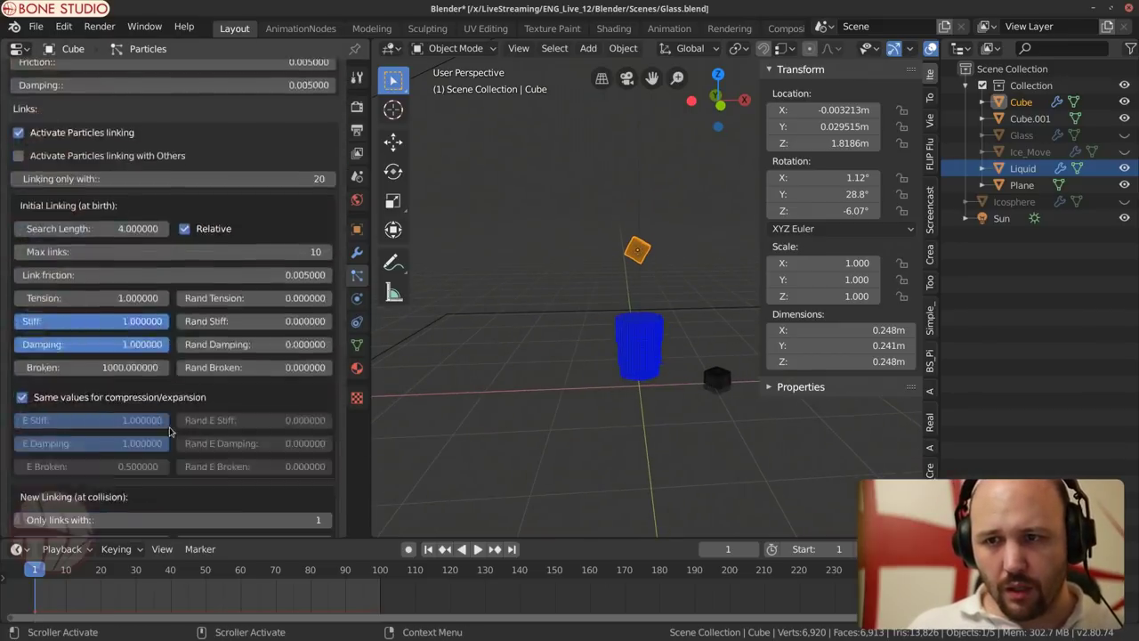
{"action": "scroll", "coordinate": [170, 431], "scroll_direction": "up", "scroll_amount": 10}
{"action": "scroll", "coordinate": [170, 431], "scroll_direction": "down", "scroll_amount": 10}
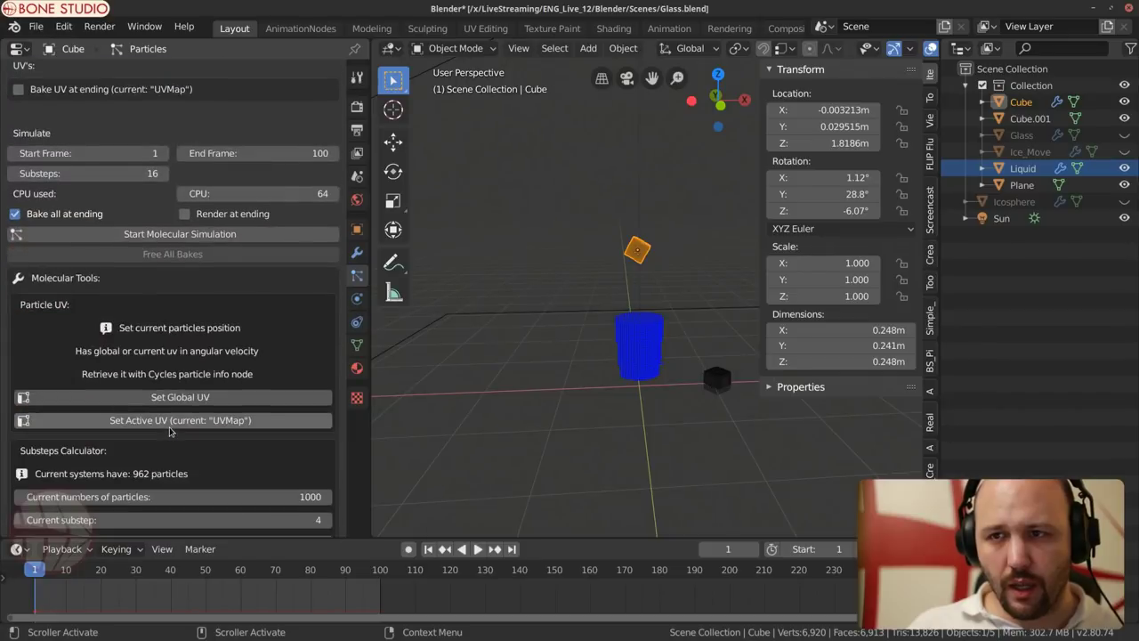
{"action": "scroll", "coordinate": [170, 431], "scroll_direction": "up", "scroll_amount": 1}
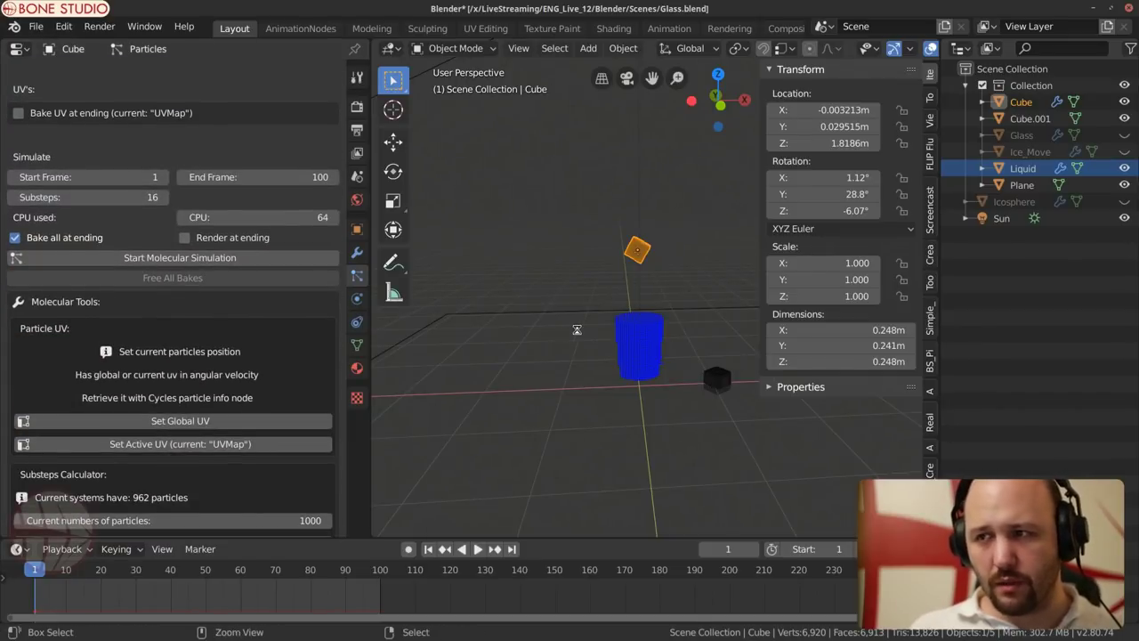
{"action": "key", "text": "ctrl+s"}
Step: Start the molecular simulation bake so particles fall toward the glass
{"action": "left_click", "coordinate": [198, 258]}
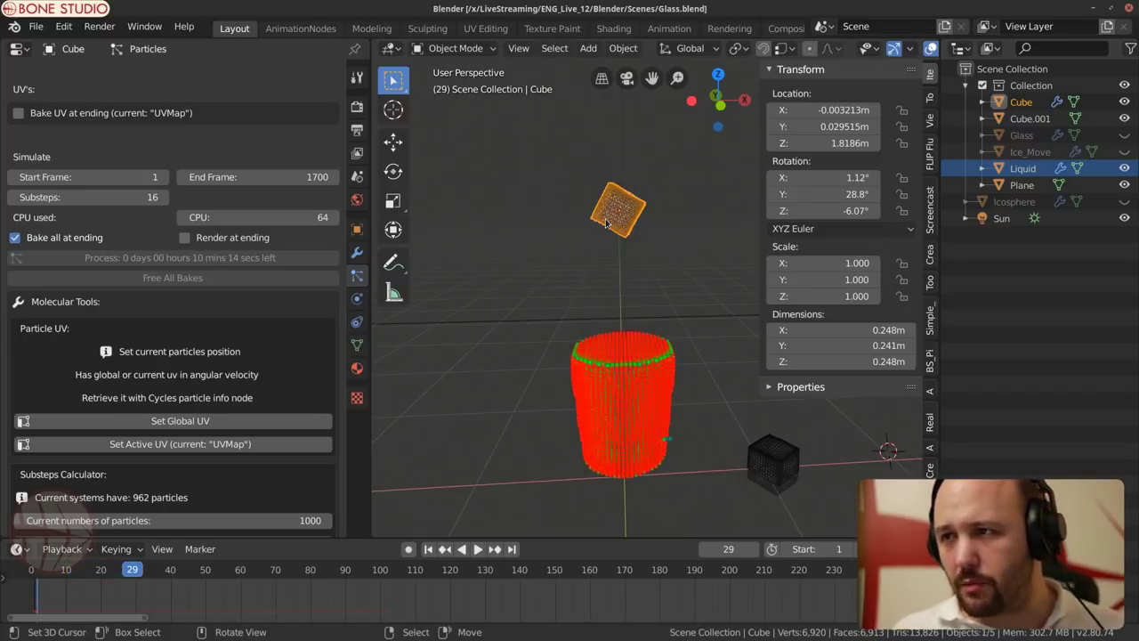
{"action": "scroll", "coordinate": [605, 222], "scroll_direction": "up", "scroll_amount": 5}
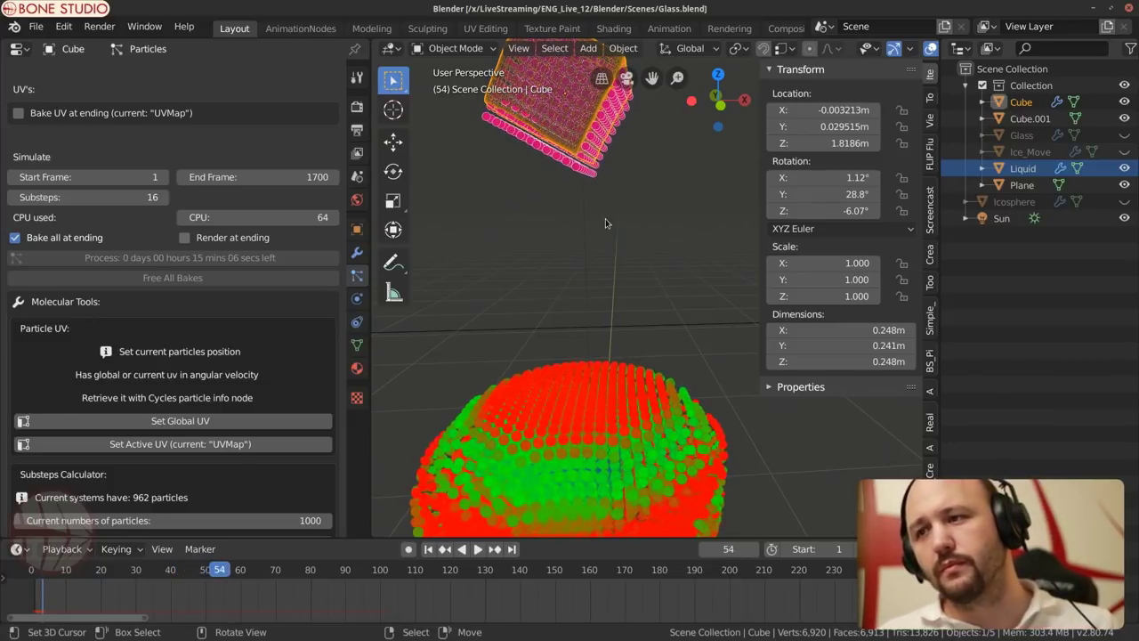
{"action": "scroll", "coordinate": [607, 342], "scroll_direction": "down", "scroll_amount": 4}
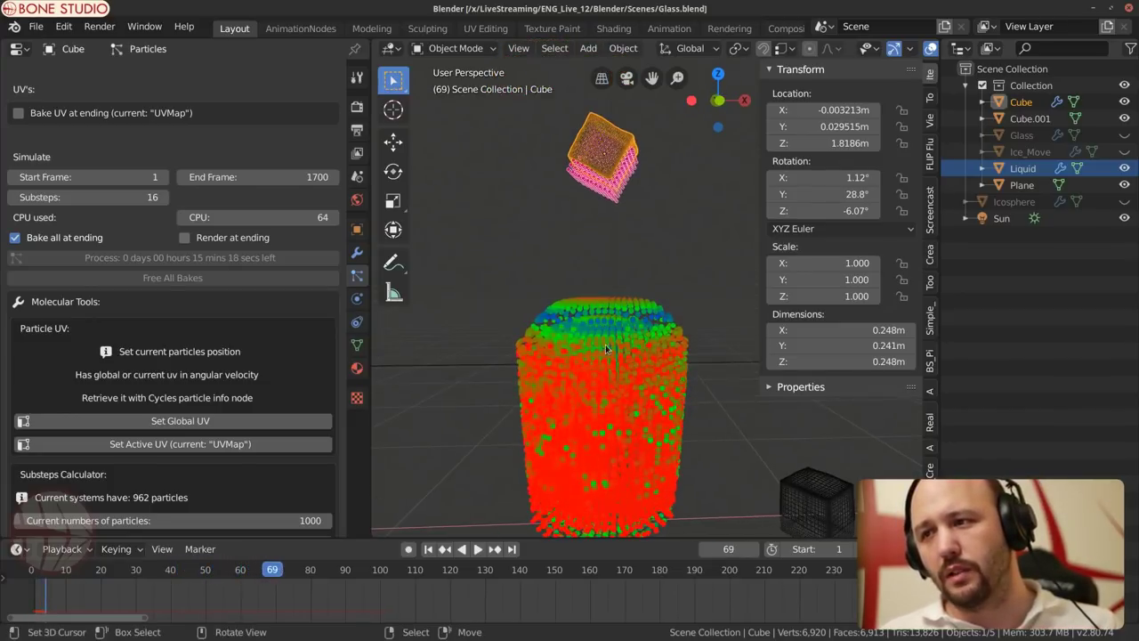
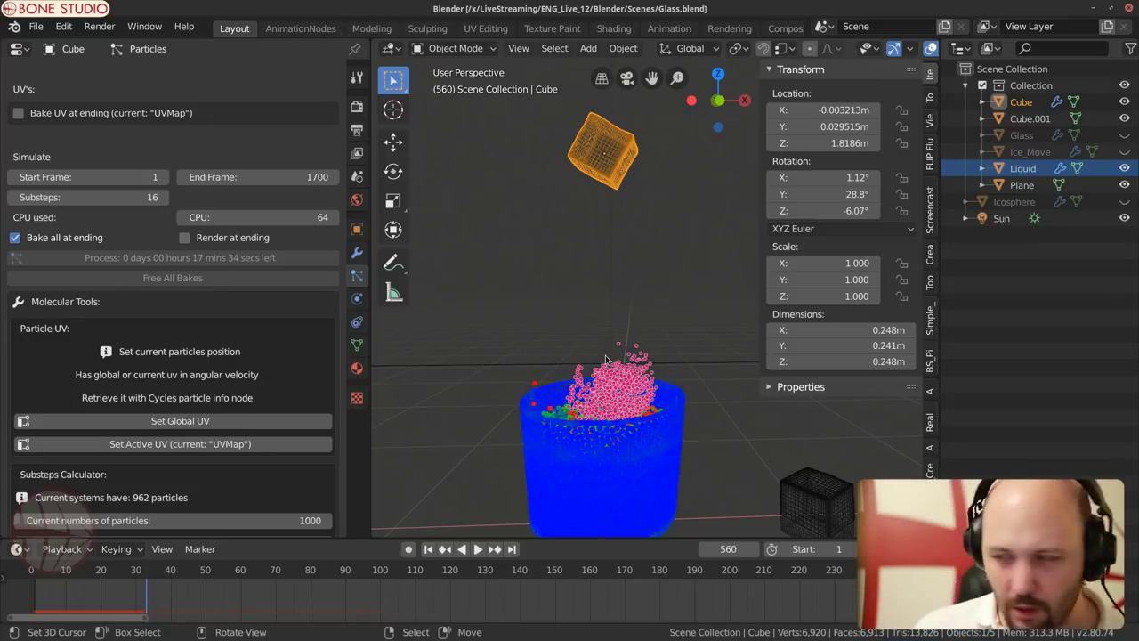
Step: Cancel the running molecular bake, check the Molecular 2.80 release page, then return to Blender
{"action": "key", "text": "Escape"}
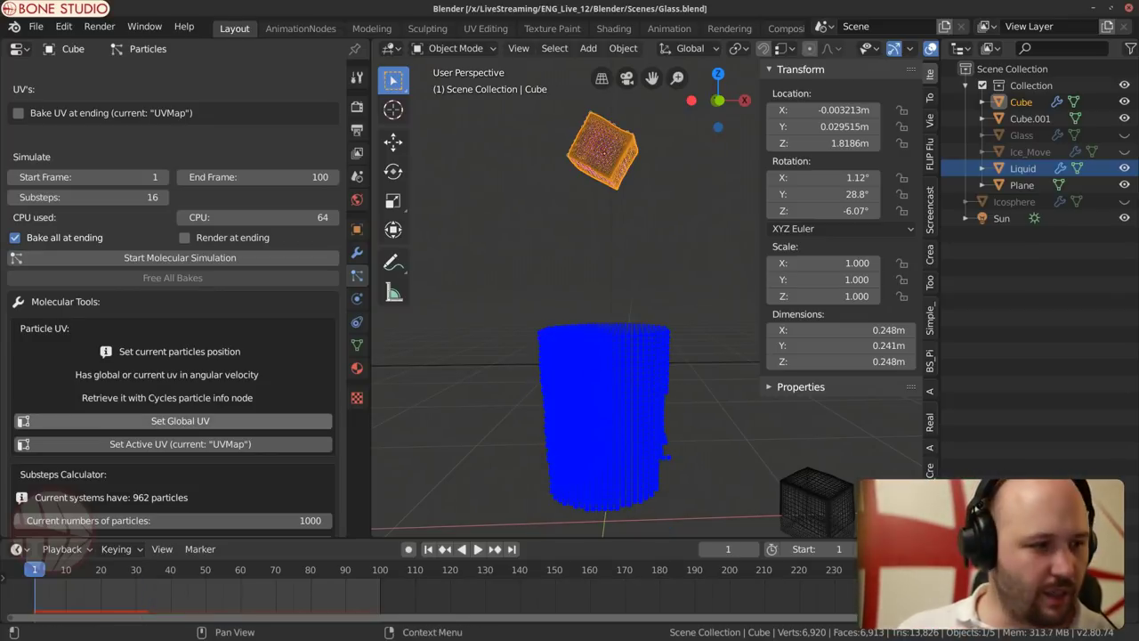
{"action": "key", "text": "alt+Tab"}
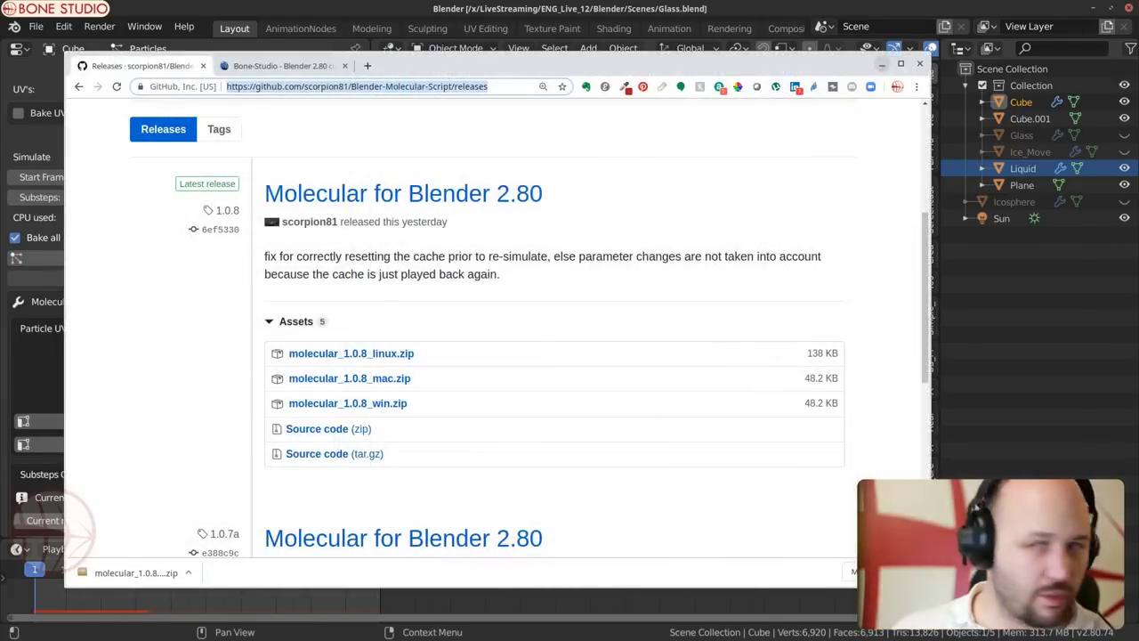
{"action": "key", "text": "alt+Tab"}
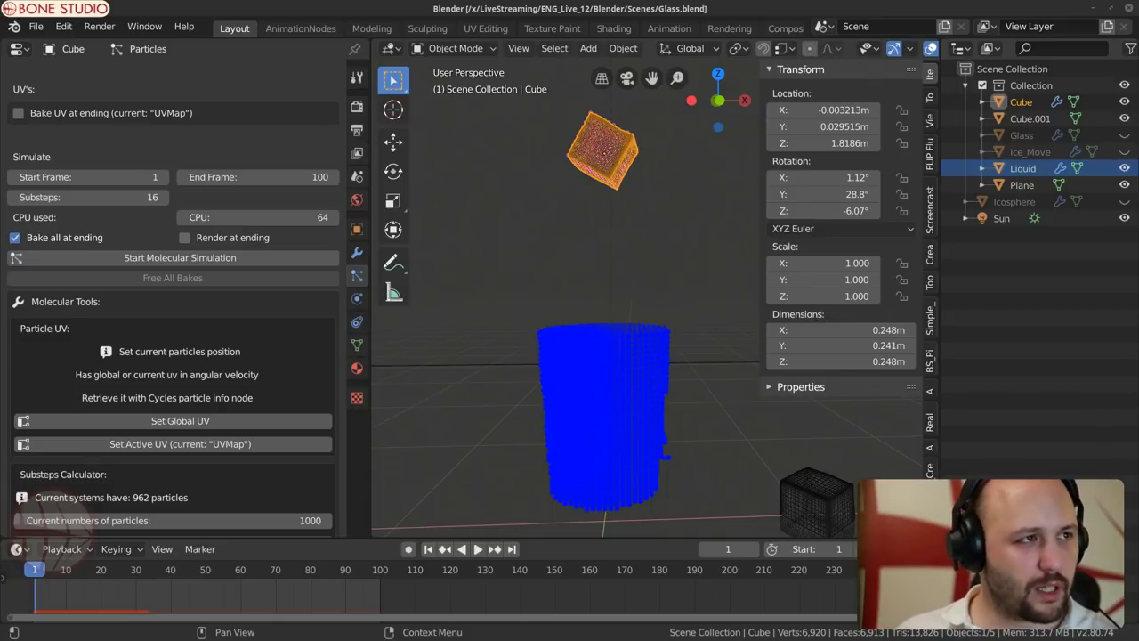
{"action": "key", "text": "alt+Tab"}
{"action": "scroll", "coordinate": [911, 403], "scroll_direction": "down", "scroll_amount": 2}
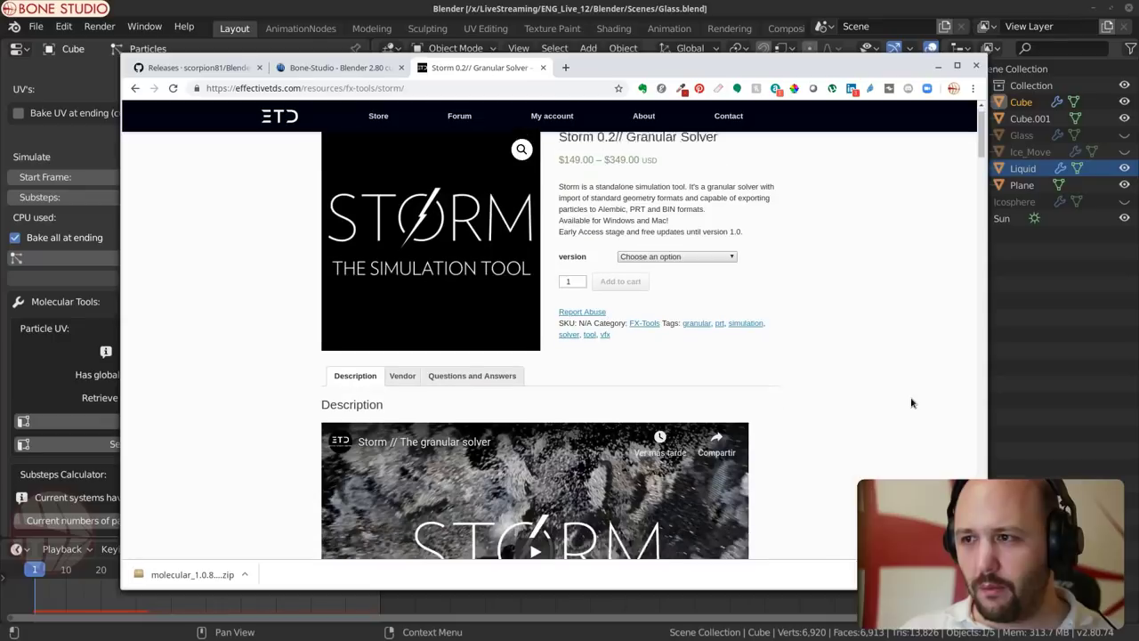
{"action": "scroll", "coordinate": [861, 404], "scroll_direction": "down", "scroll_amount": 4}
{"action": "scroll", "coordinate": [861, 404], "scroll_direction": "up", "scroll_amount": 6}
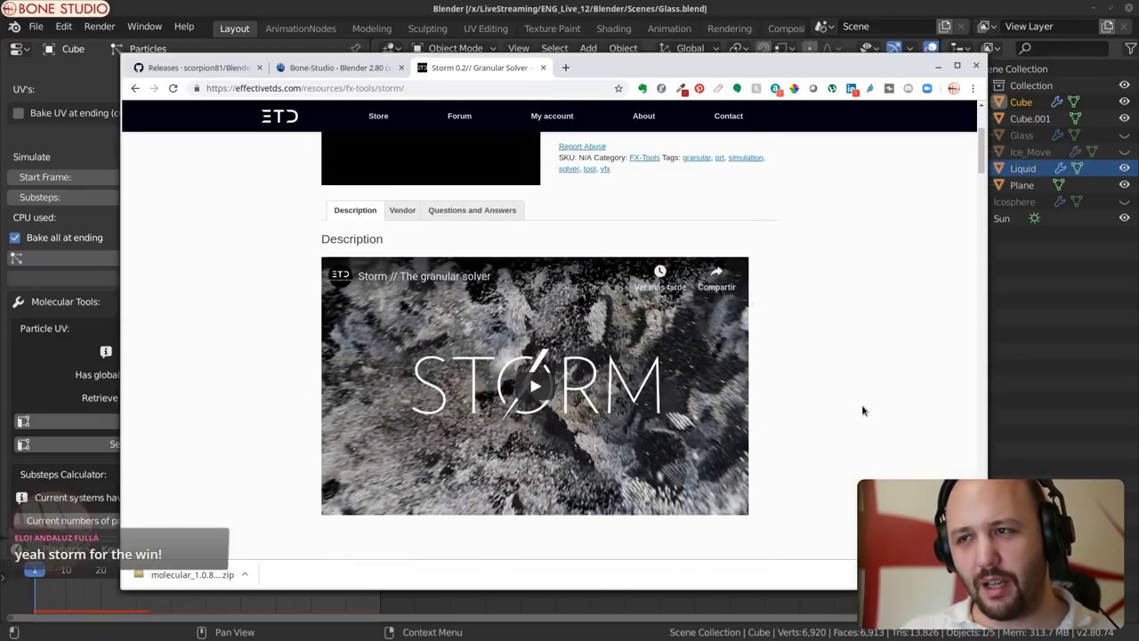
{"action": "scroll", "coordinate": [861, 406], "scroll_direction": "down", "scroll_amount": 1}
{"action": "scroll", "coordinate": [861, 405], "scroll_direction": "up", "scroll_amount": 1}
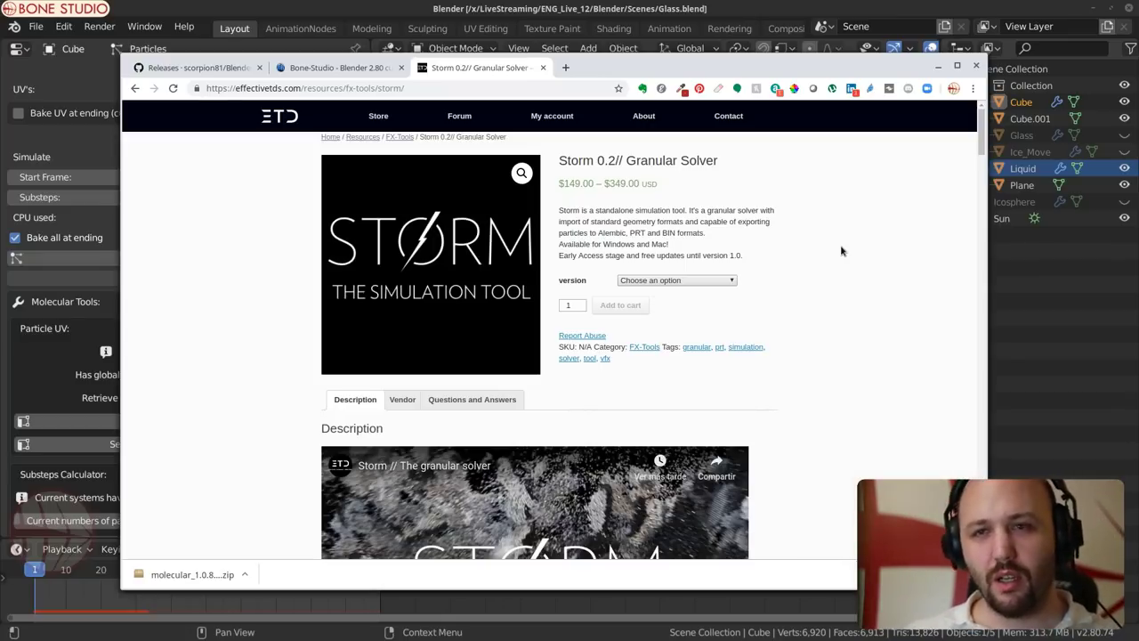
{"action": "left_click", "coordinate": [698, 281]}
{"action": "left_click", "coordinate": [664, 311]}
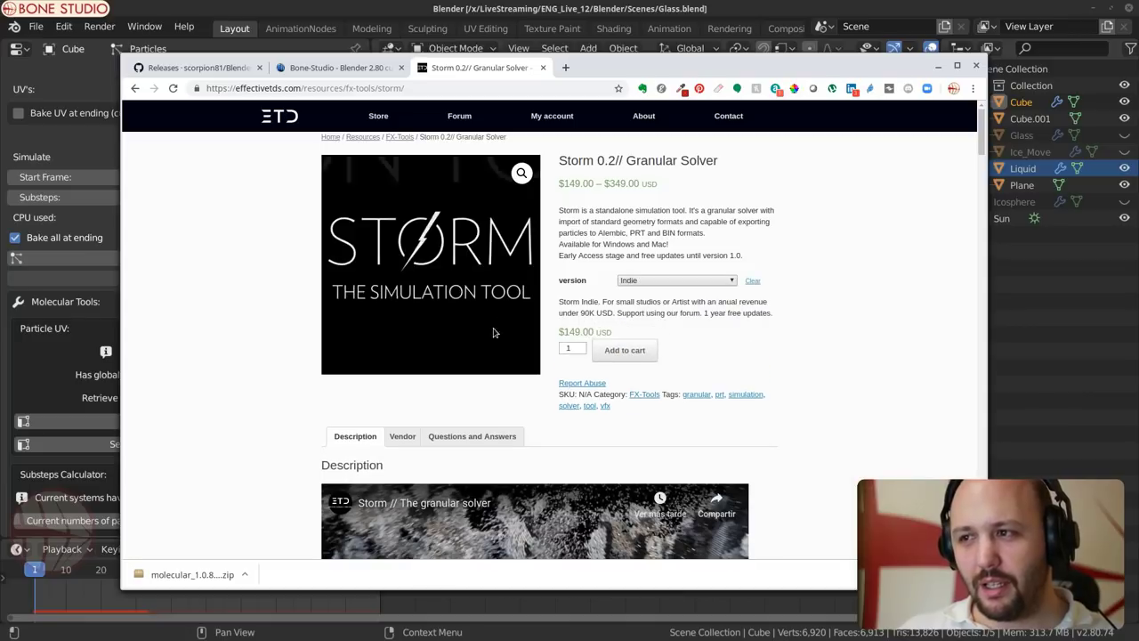
{"action": "left_click", "coordinate": [647, 283]}
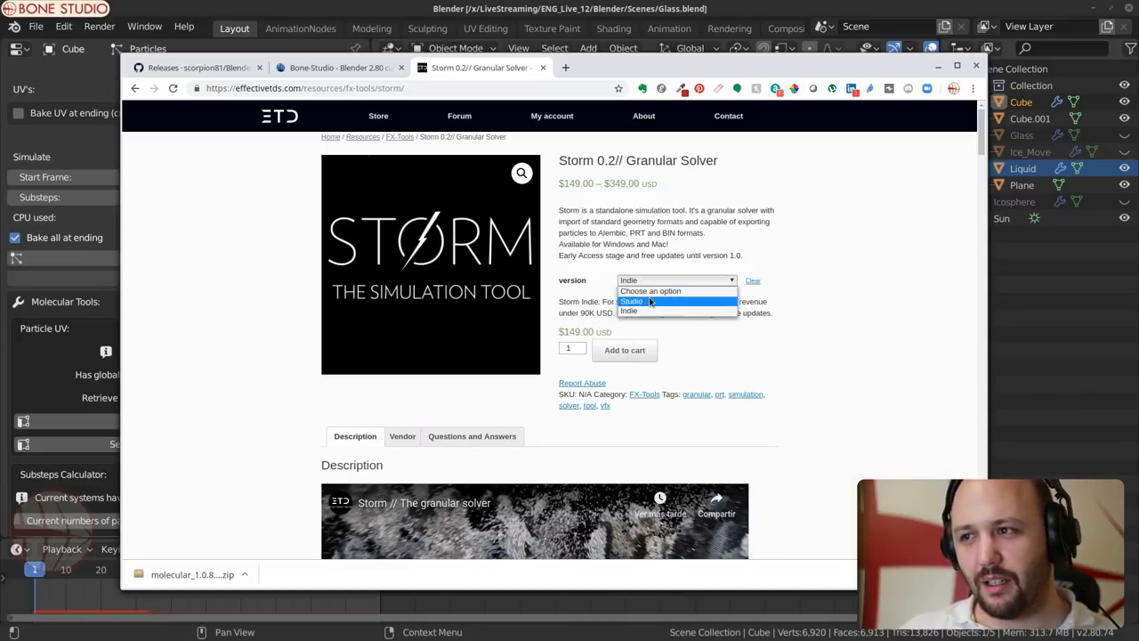
{"action": "left_click", "coordinate": [648, 302]}
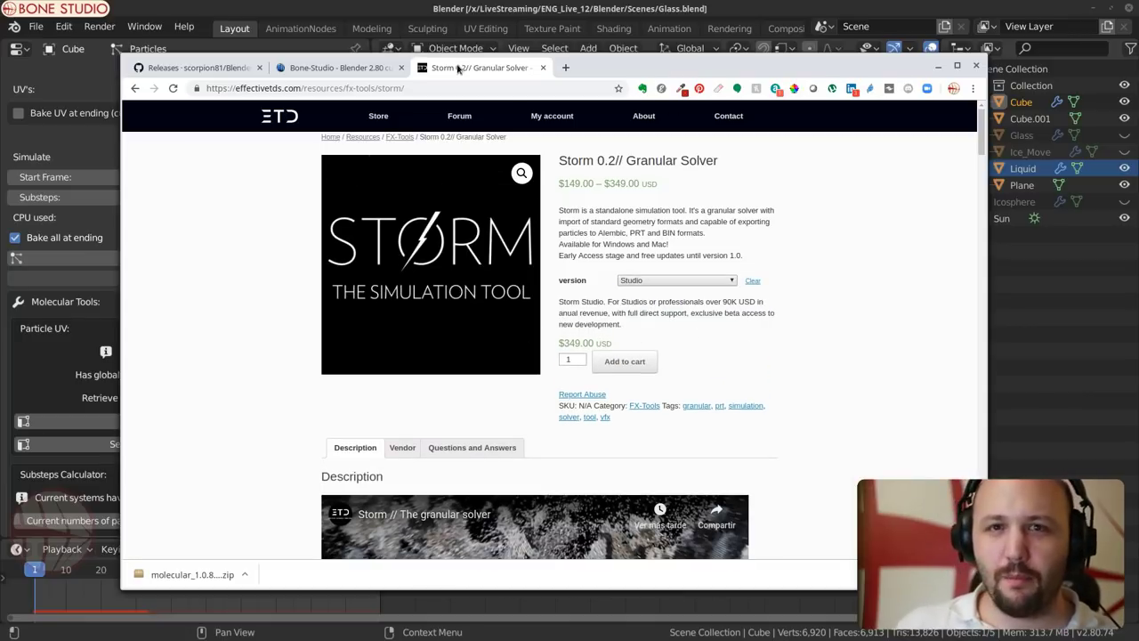
{"action": "left_click", "coordinate": [191, 68]}
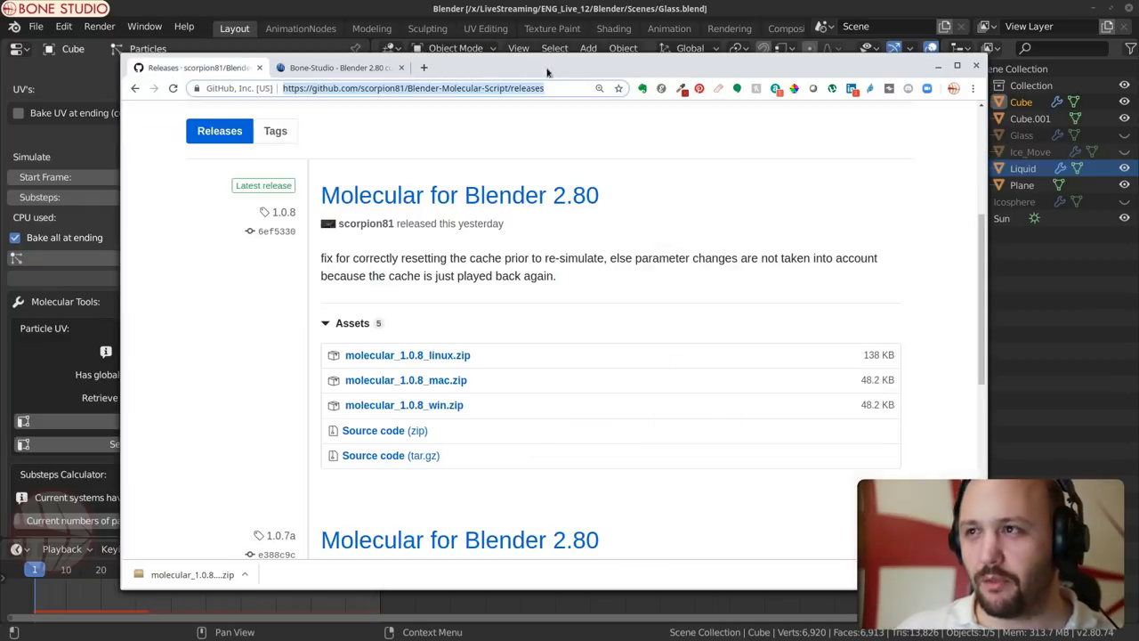
{"action": "key", "text": "alt+Tab"}
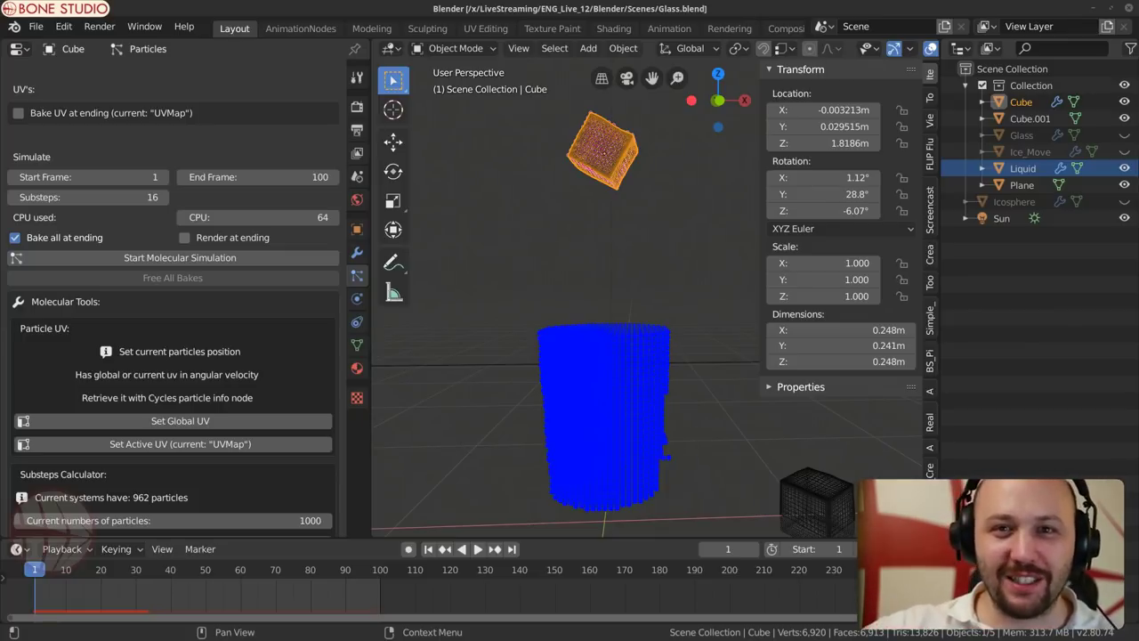
Step: Set the ice cube's particle viewport display size to 0.06 m
{"action": "middle_click_drag", "start_coordinate": [580, 215], "coordinate": [664, 344], "text": "shift"}
{"action": "scroll", "coordinate": [599, 223], "scroll_direction": "up", "scroll_amount": 4}
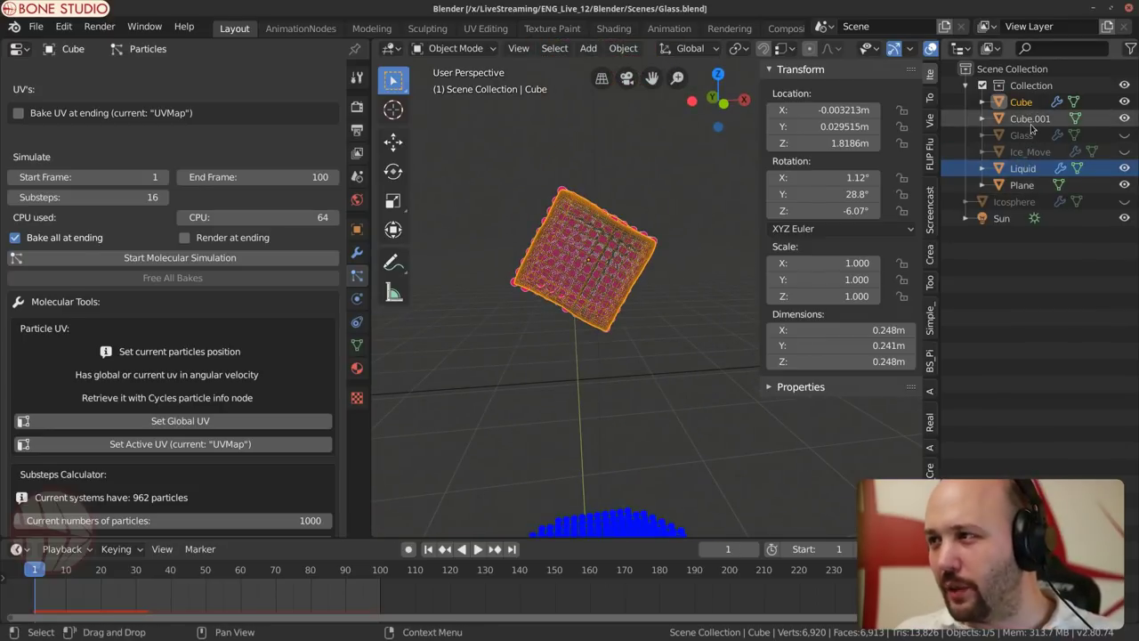
{"action": "scroll", "coordinate": [196, 355], "scroll_direction": "up", "scroll_amount": 15}
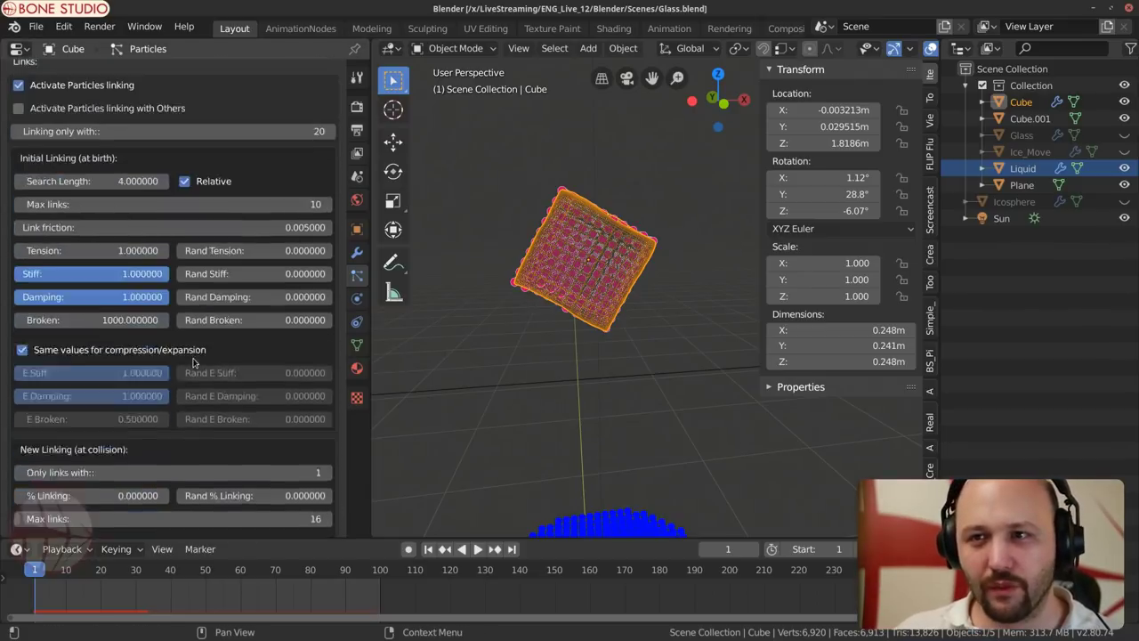
{"action": "scroll", "coordinate": [183, 374], "scroll_direction": "up", "scroll_amount": 20}
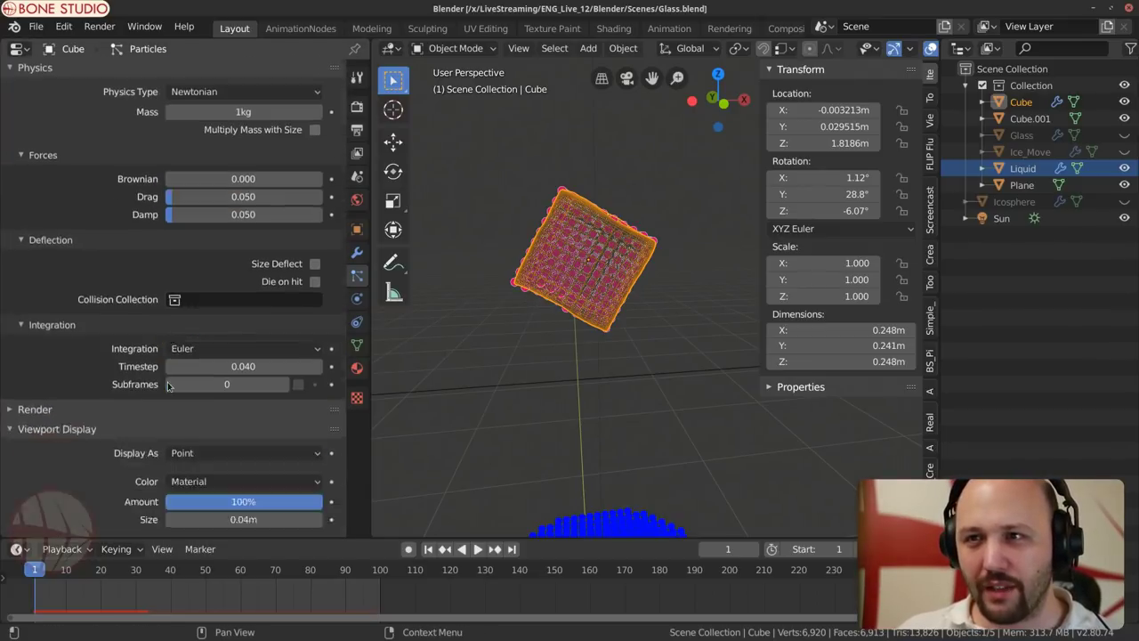
{"action": "scroll", "coordinate": [169, 383], "scroll_direction": "up", "scroll_amount": 10}
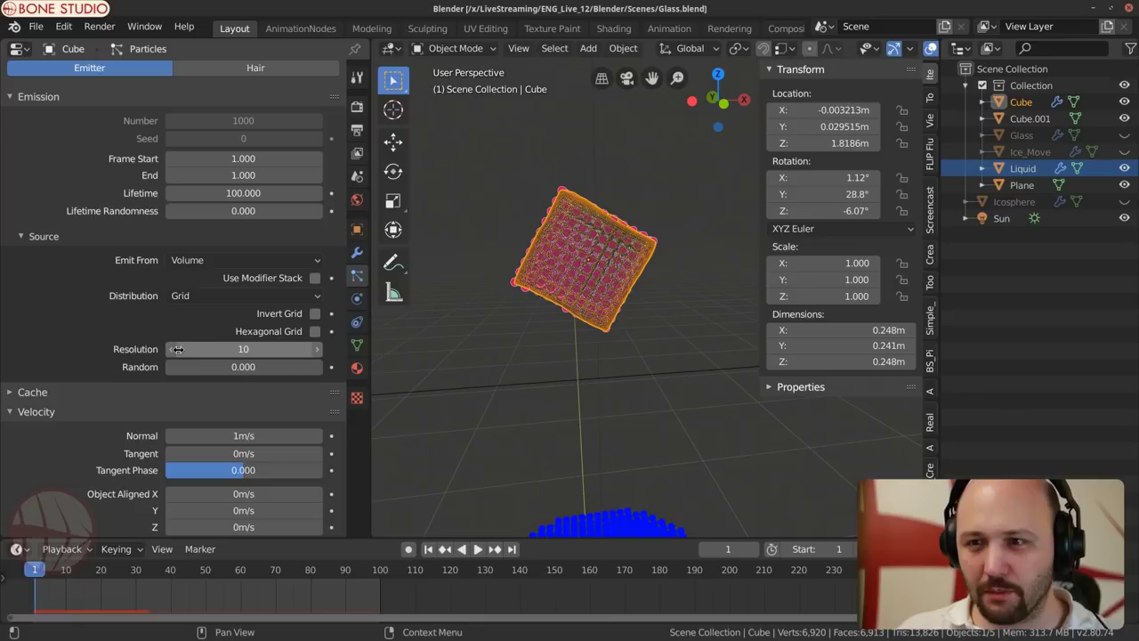
{"action": "scroll", "coordinate": [205, 349], "scroll_direction": "down", "scroll_amount": 3, "text": "ctrl"}
{"action": "scroll", "coordinate": [152, 386], "scroll_direction": "down", "scroll_amount": 10}
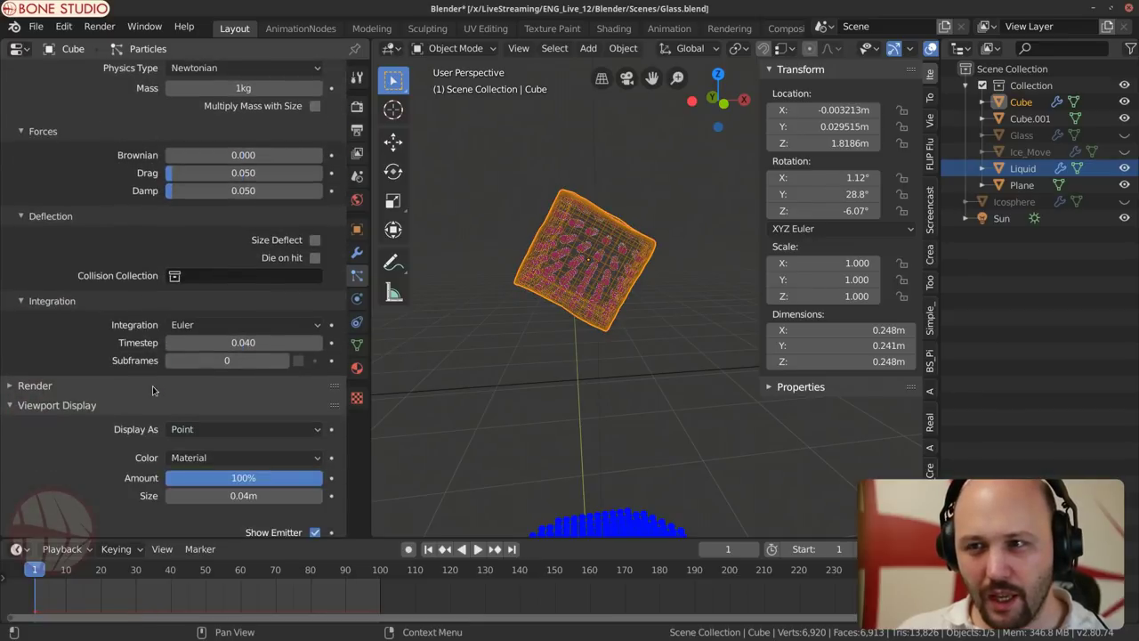
{"action": "scroll", "coordinate": [152, 390], "scroll_direction": "down", "scroll_amount": 2}
{"action": "scroll", "coordinate": [174, 271], "scroll_direction": "up", "scroll_amount": 1}
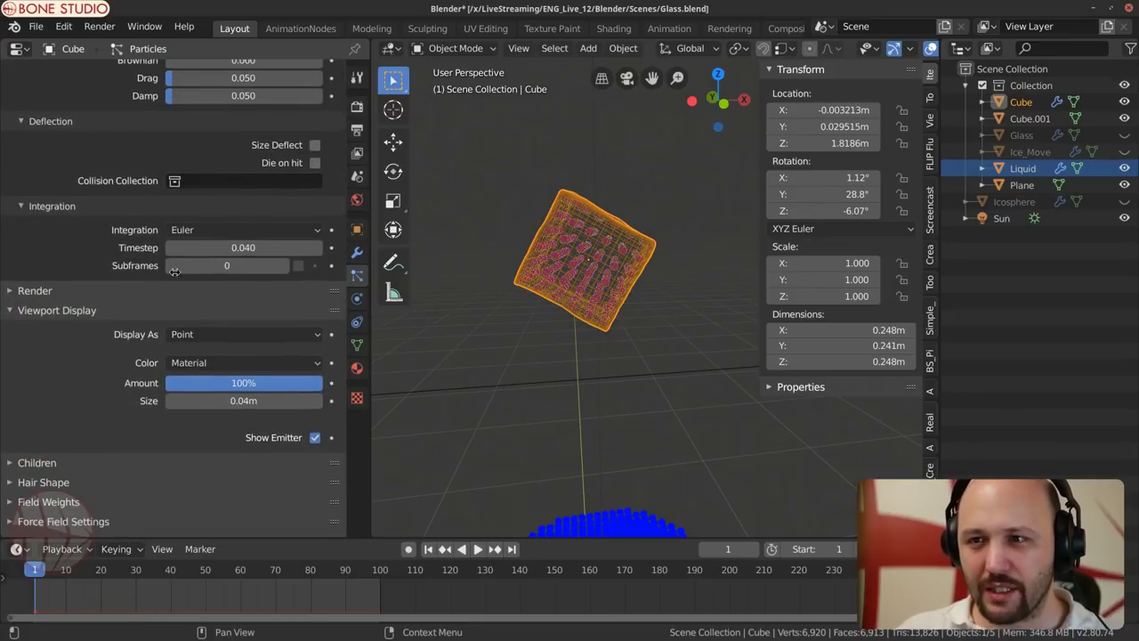
{"action": "left_click", "coordinate": [213, 402]}
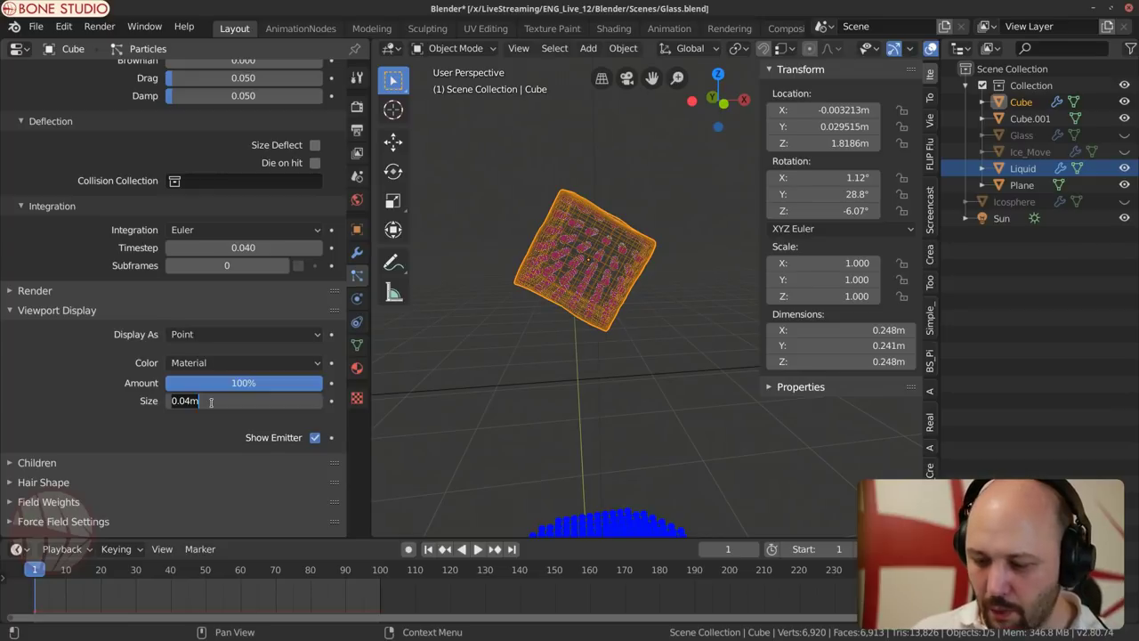
{"action": "key", "text": "Return"}
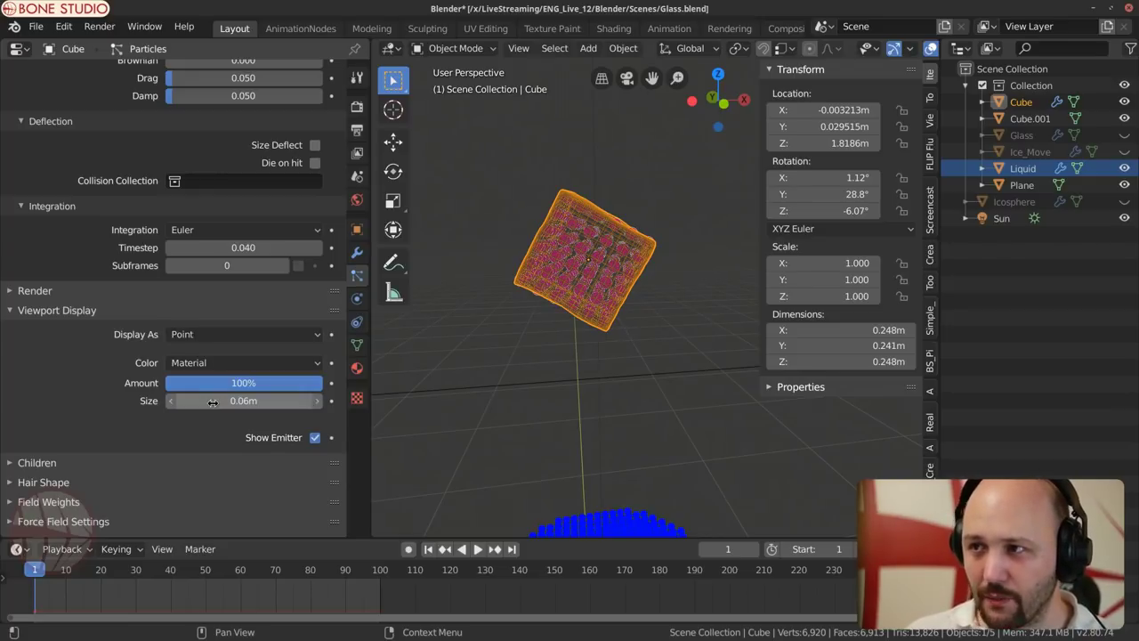
Step: Orbit and zoom to inspect the enlarged particle cube and the liquid sphere
{"action": "scroll", "coordinate": [543, 312], "scroll_direction": "up", "scroll_amount": 6}
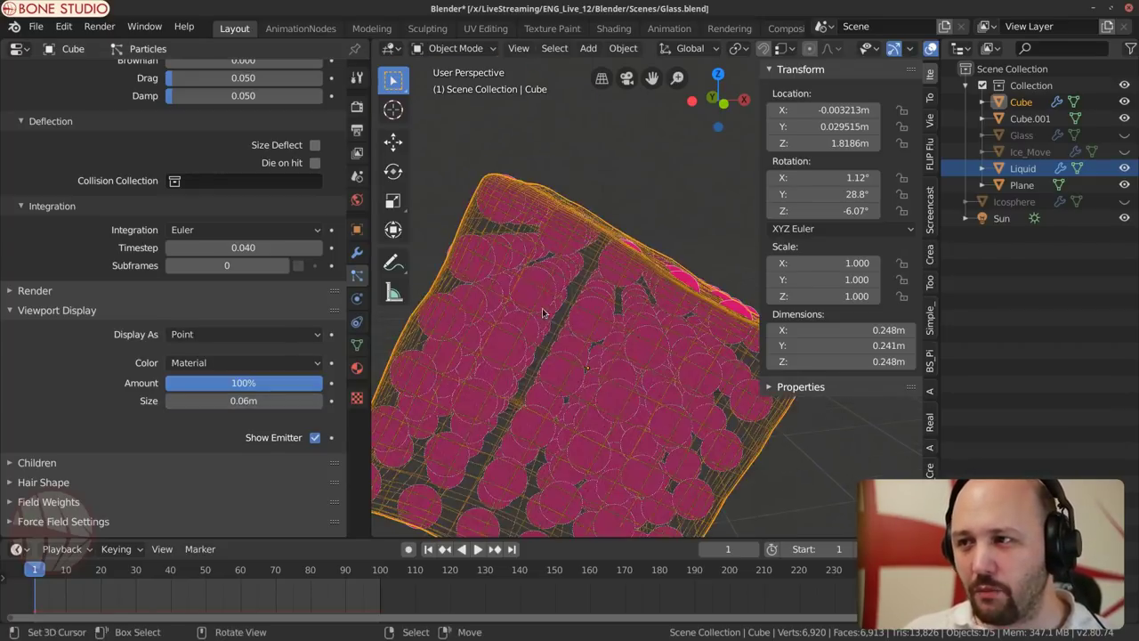
{"action": "middle_click_drag", "start_coordinate": [543, 311], "coordinate": [552, 322]}
{"action": "middle_click_drag", "start_coordinate": [721, 281], "coordinate": [628, 325]}
{"action": "scroll", "coordinate": [510, 358], "scroll_direction": "up", "scroll_amount": 5}
{"action": "scroll", "coordinate": [541, 385], "scroll_direction": "down", "scroll_amount": 10}
{"action": "scroll", "coordinate": [202, 386], "scroll_direction": "down", "scroll_amount": 15}
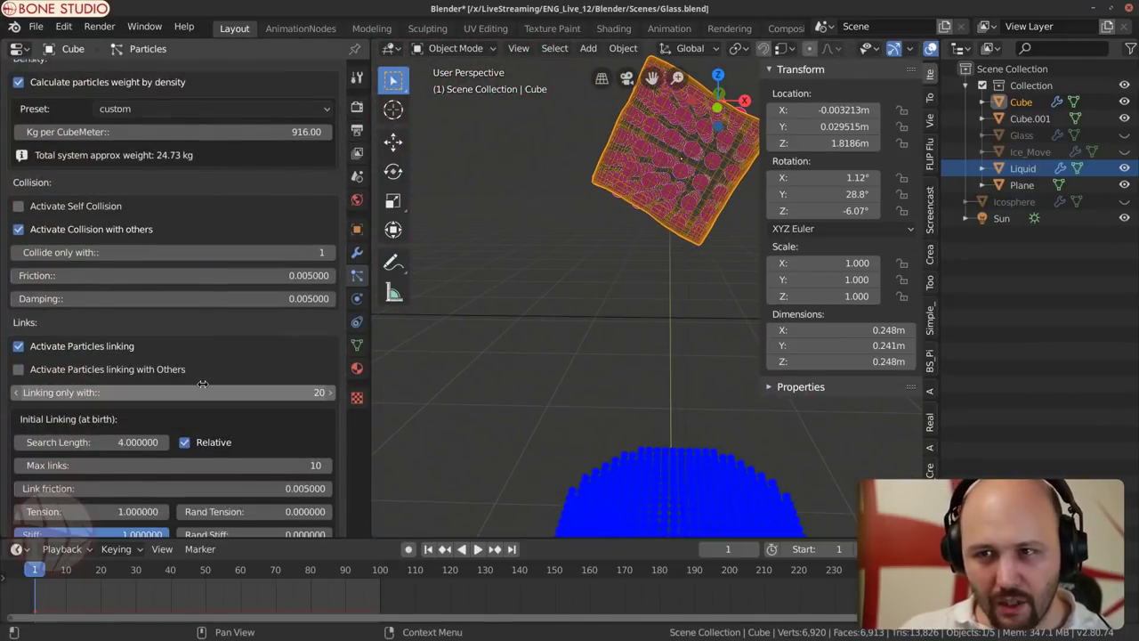
{"action": "scroll", "coordinate": [191, 327], "scroll_direction": "down", "scroll_amount": 3}
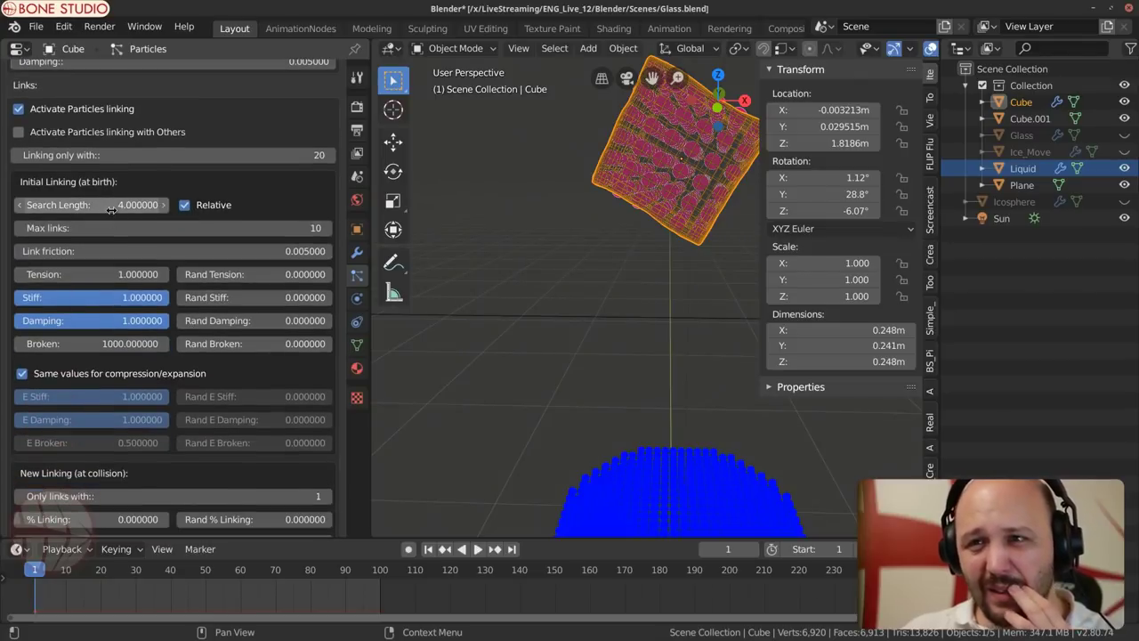
Step: Raise the cube's initial molecular linking max links to 20
{"action": "left_click", "coordinate": [119, 228]}
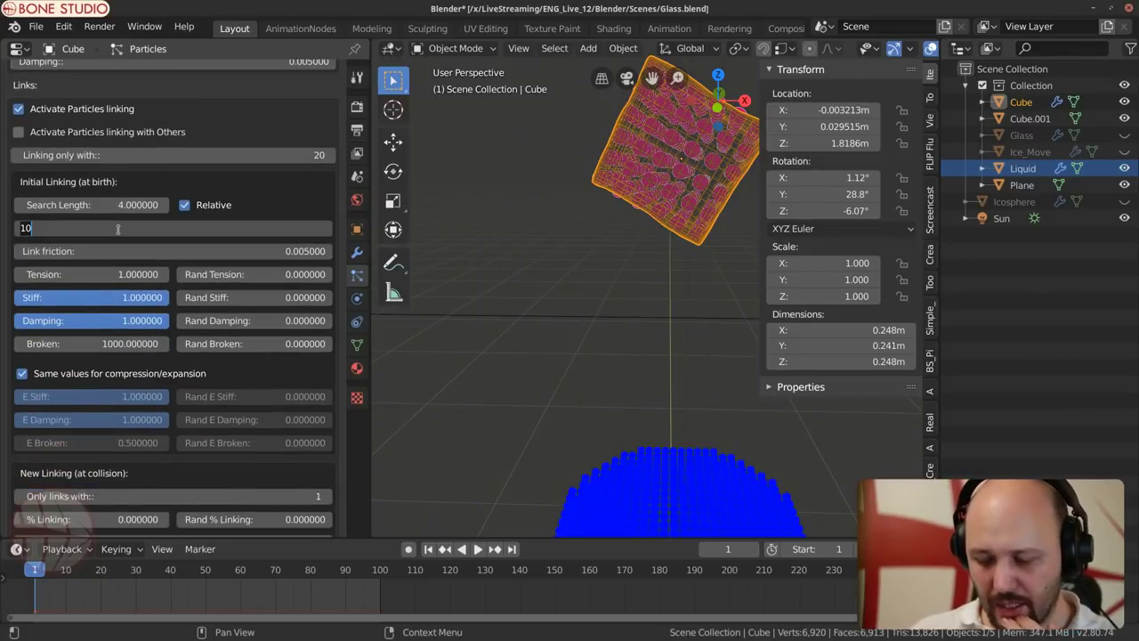
{"action": "type", "text": "1"}
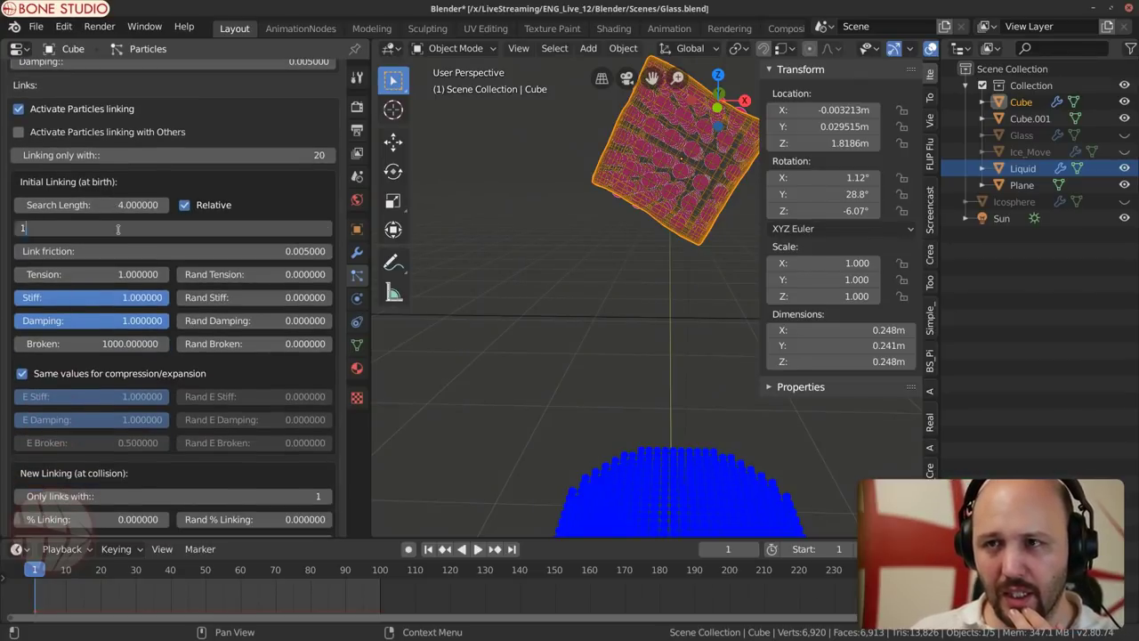
{"action": "type", "text": "5"}
{"action": "key", "text": "Return"}
{"action": "left_click", "coordinate": [119, 229]}
{"action": "type", "text": "2"}
{"action": "key", "text": "Return"}
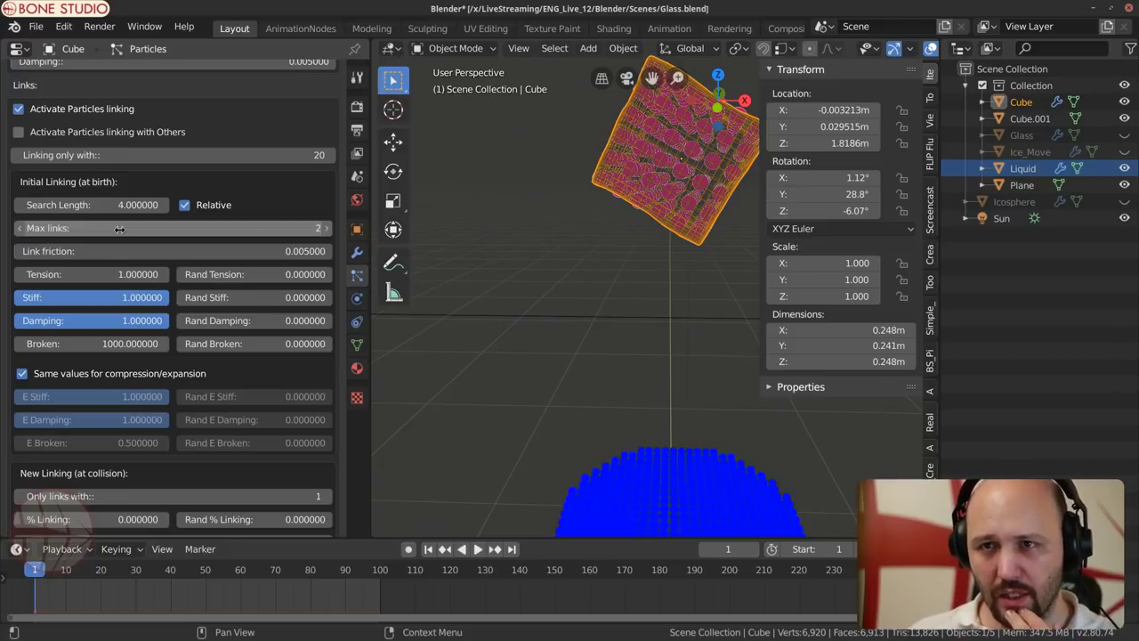
{"action": "left_click", "coordinate": [119, 228]}
{"action": "type", "text": "0"}
{"action": "key", "text": "Return"}
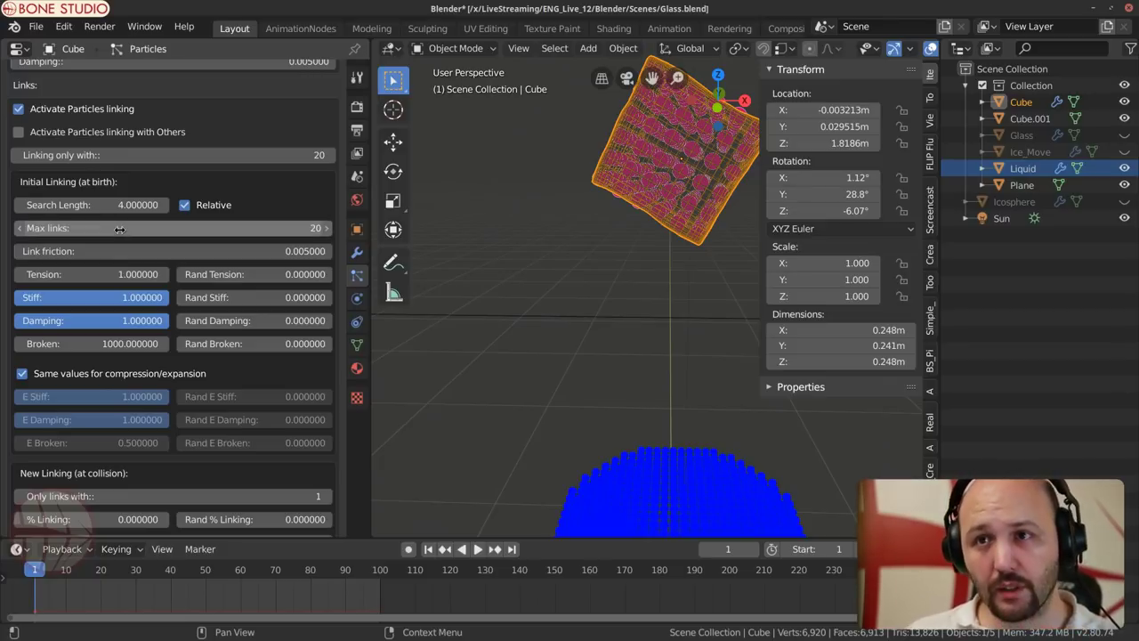
{"action": "scroll", "coordinate": [116, 257], "scroll_direction": "down", "scroll_amount": 5}
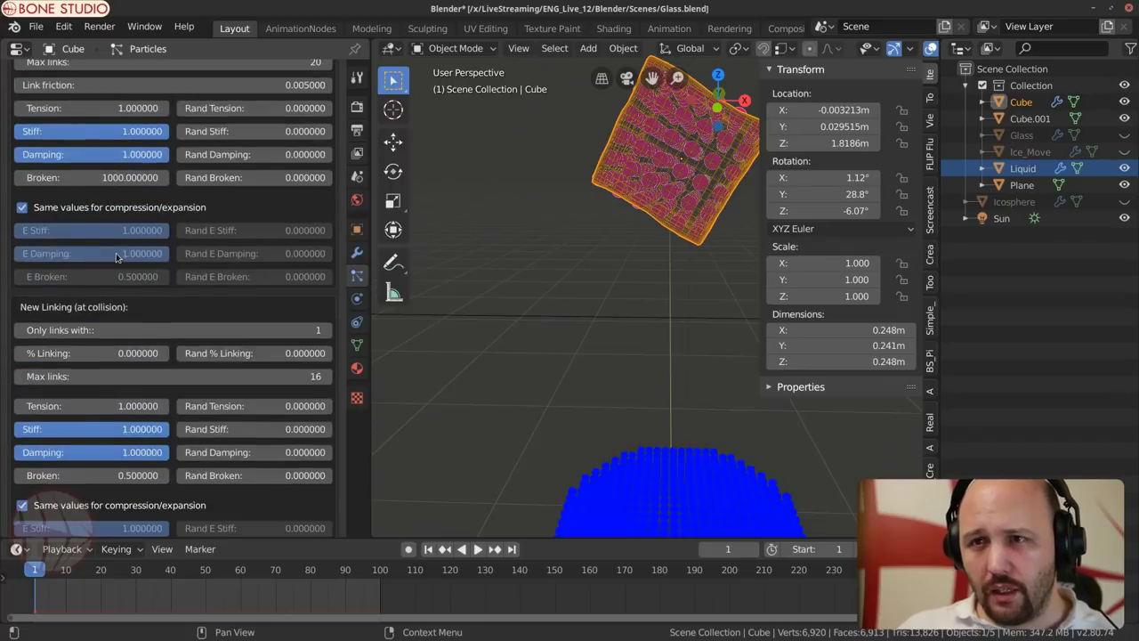
{"action": "scroll", "coordinate": [222, 191], "scroll_direction": "down", "scroll_amount": 18}
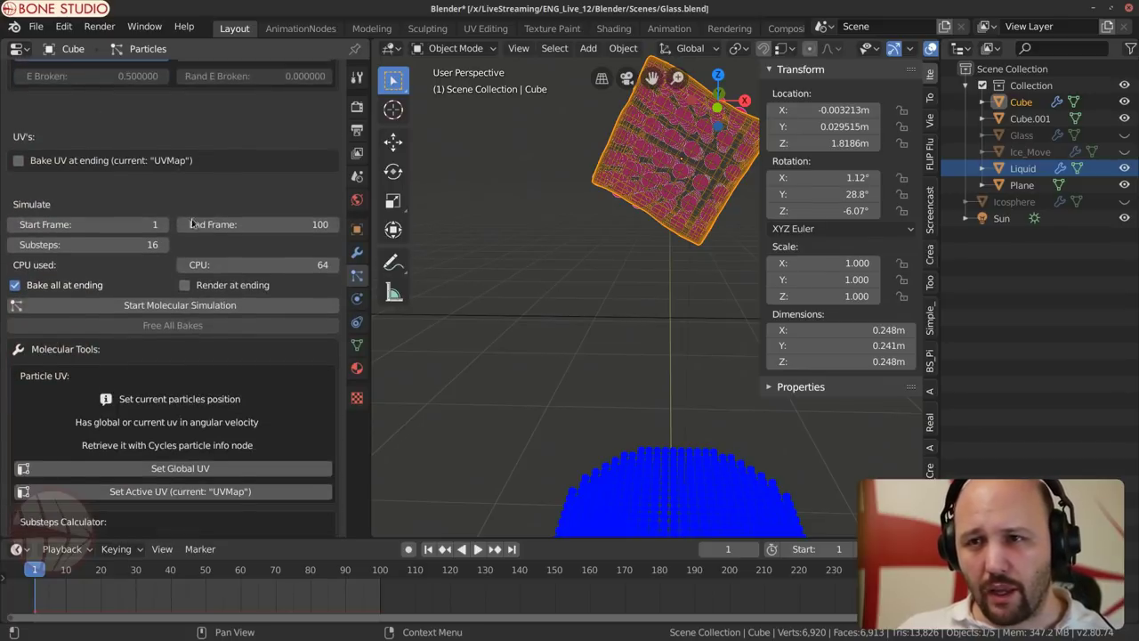
Step: Save Glass.blend and zoom out to frame the cube and glass
{"action": "key", "text": "ctrl+s"}
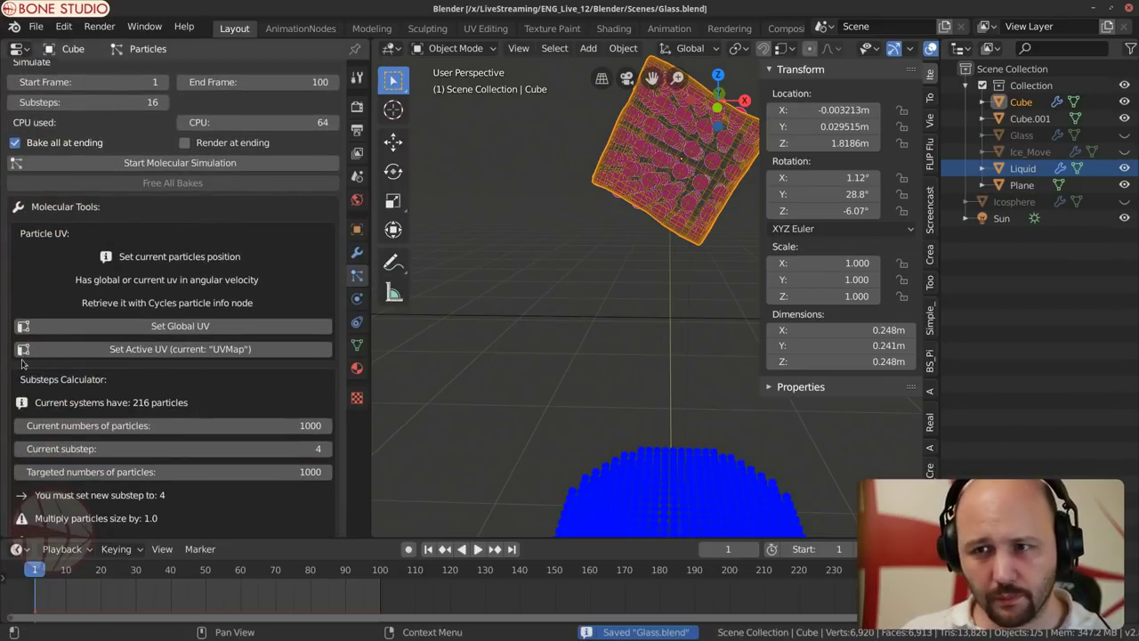
{"action": "scroll", "coordinate": [262, 344], "scroll_direction": "down", "scroll_amount": 2}
{"action": "scroll", "coordinate": [262, 344], "scroll_direction": "down", "scroll_amount": 3}
{"action": "scroll", "coordinate": [175, 312], "scroll_direction": "up", "scroll_amount": 4}
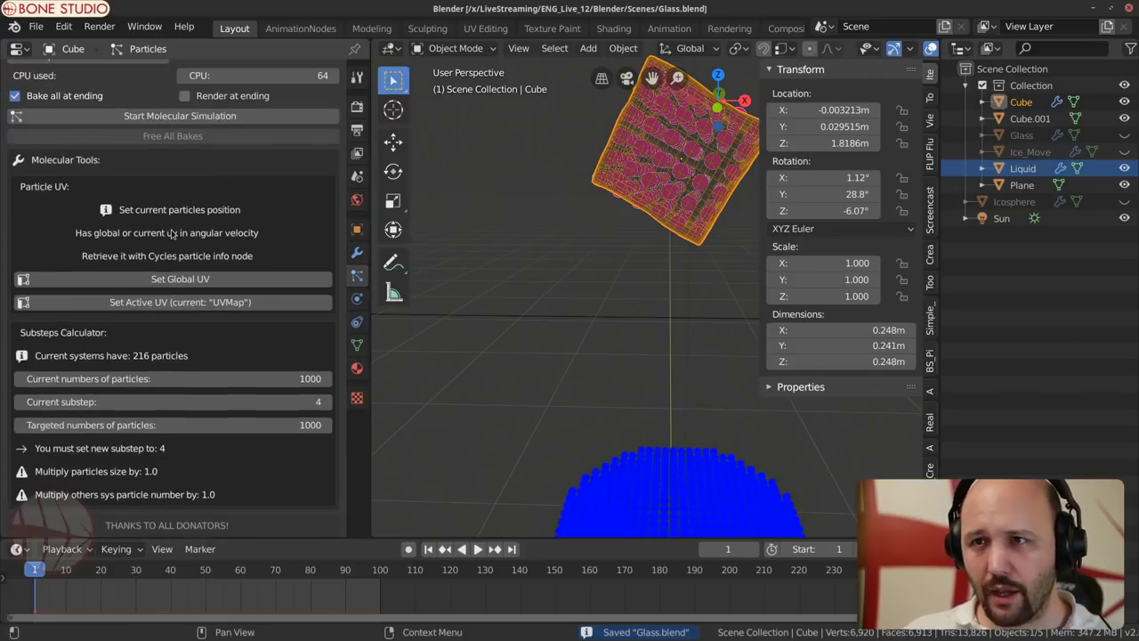
{"action": "scroll", "coordinate": [614, 311], "scroll_direction": "down", "scroll_amount": 6}
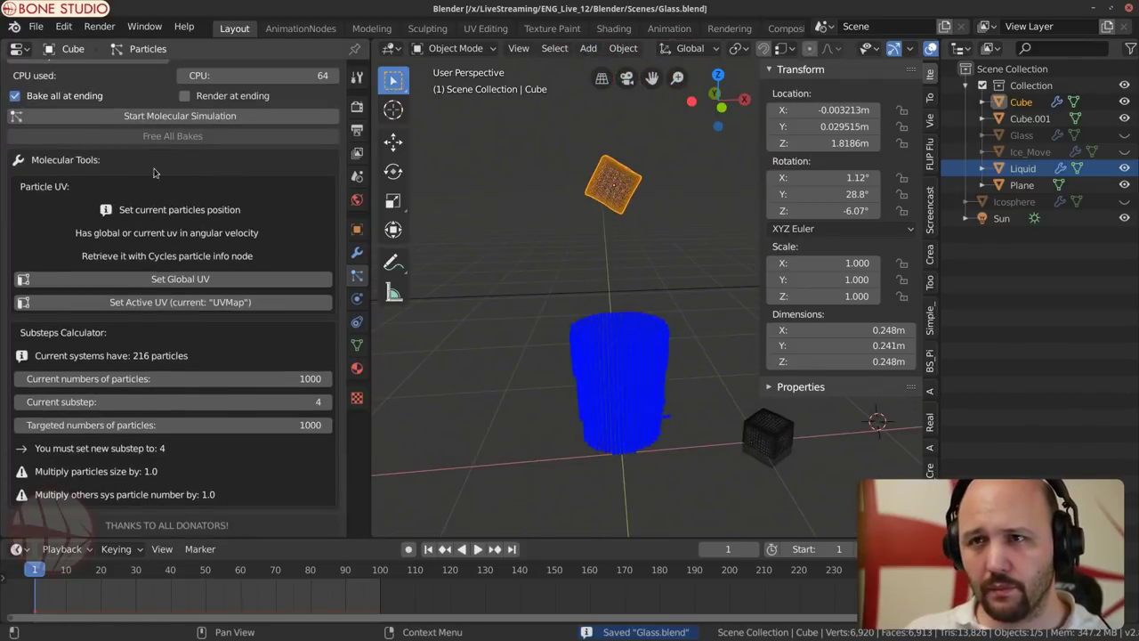
Step: Start the molecular bake and orbit around the glass as the cube drops into the liquid
{"action": "left_click", "coordinate": [169, 116]}
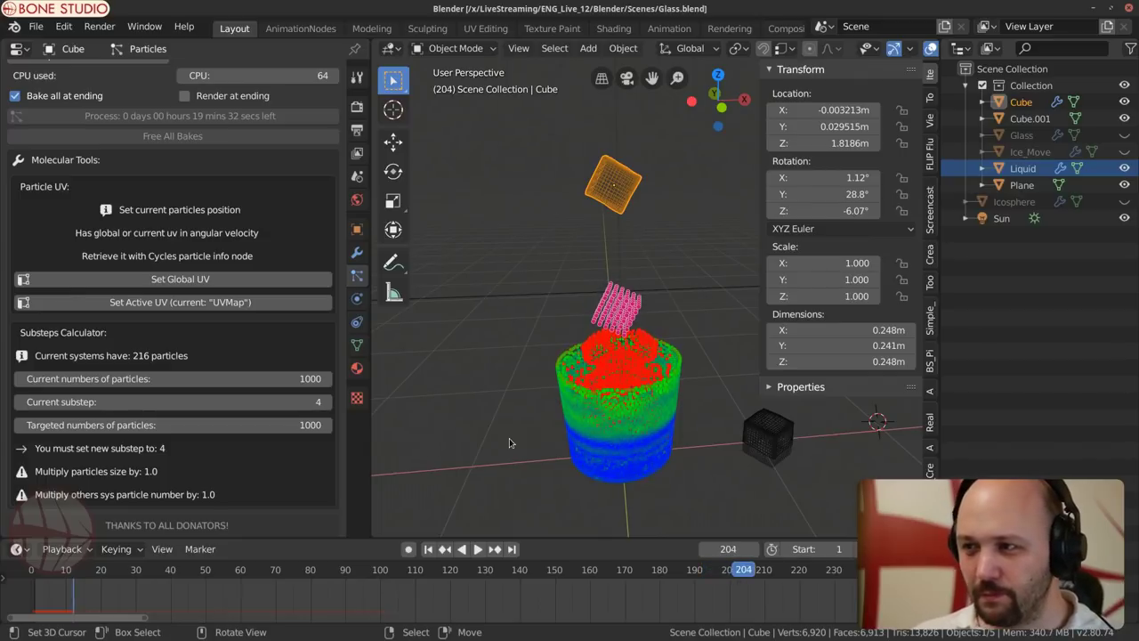
{"action": "middle_click_drag", "start_coordinate": [579, 422], "coordinate": [618, 406]}
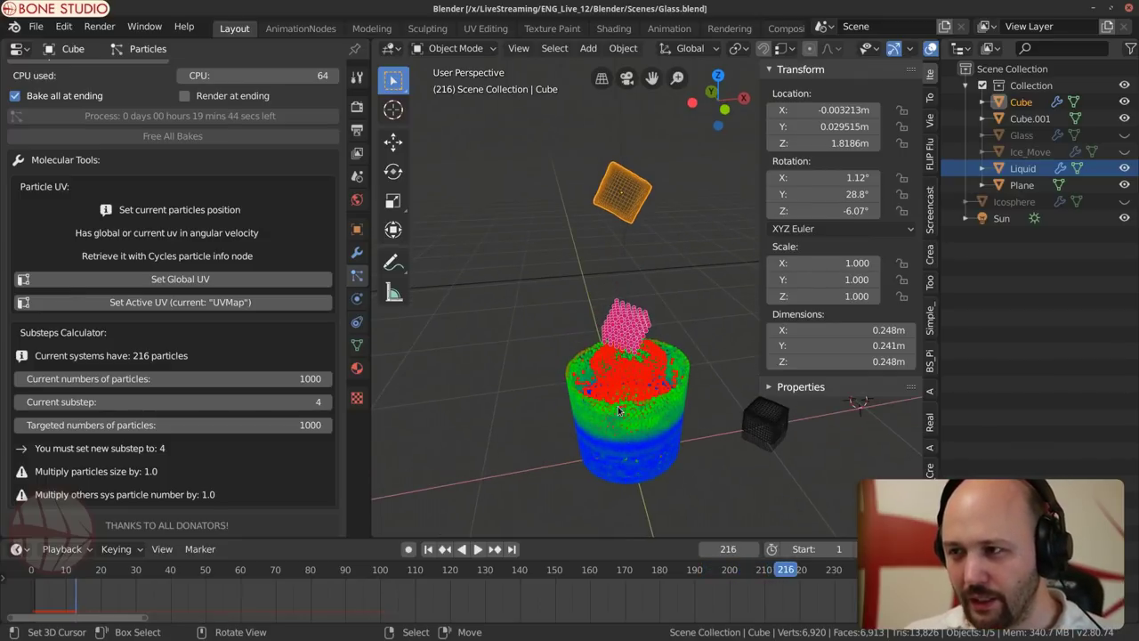
{"action": "scroll", "coordinate": [617, 407], "scroll_direction": "up", "scroll_amount": 4}
{"action": "scroll", "coordinate": [623, 356], "scroll_direction": "down", "scroll_amount": 2}
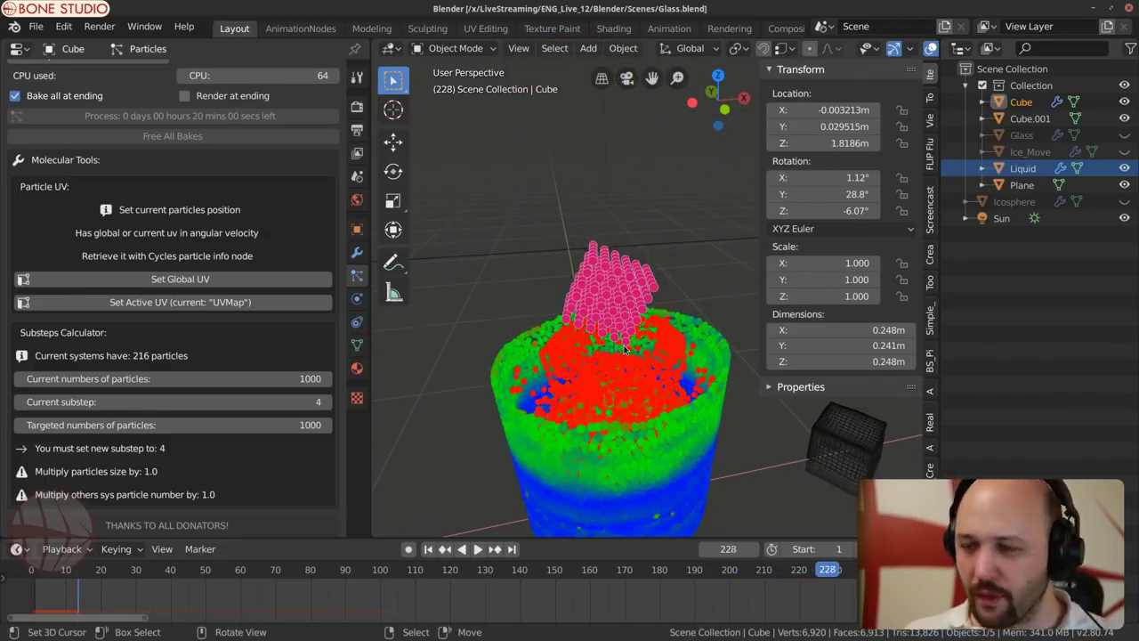
{"action": "middle_click_drag", "start_coordinate": [623, 351], "coordinate": [609, 383]}
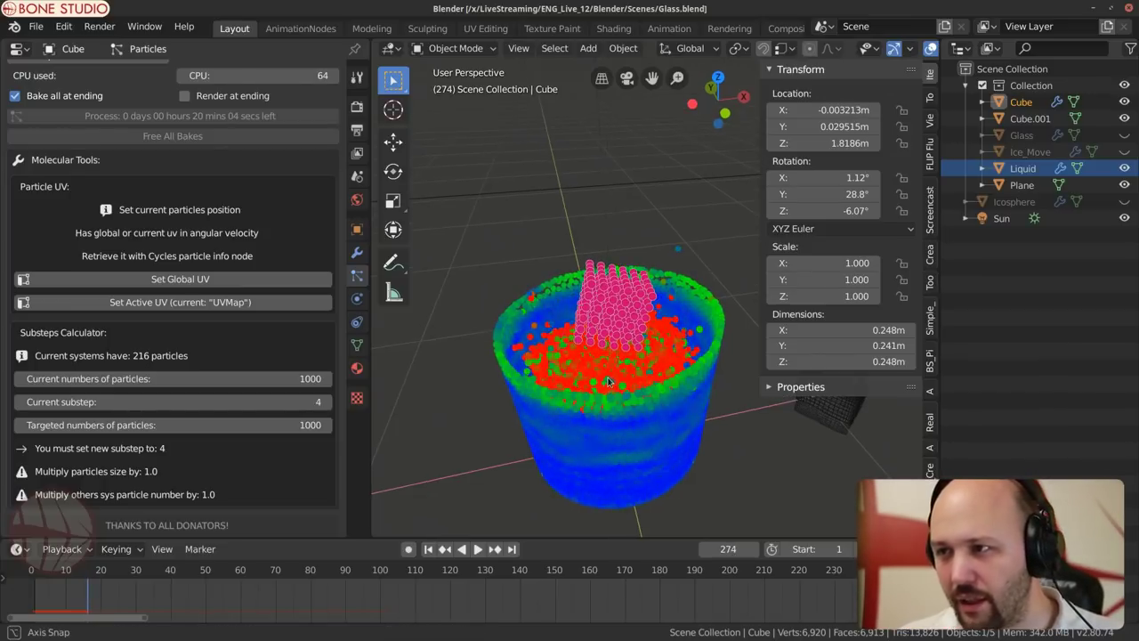
{"action": "scroll", "coordinate": [604, 341], "scroll_direction": "up", "scroll_amount": 3}
{"action": "middle_click_drag", "start_coordinate": [604, 341], "coordinate": [601, 381]}
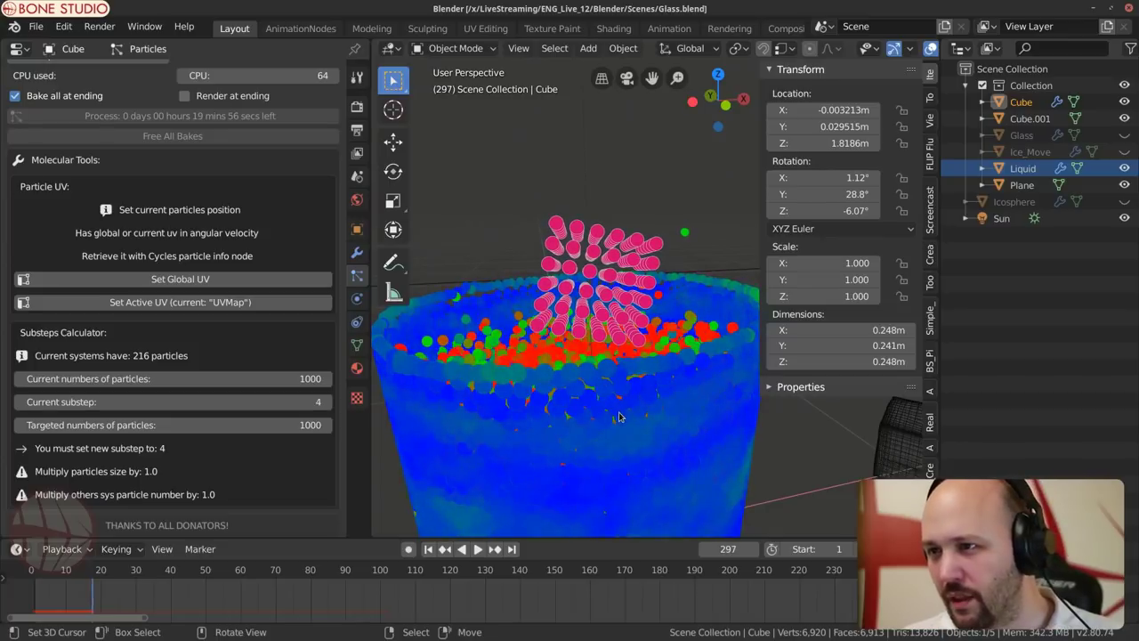
{"action": "middle_click_drag", "start_coordinate": [620, 417], "coordinate": [620, 367]}
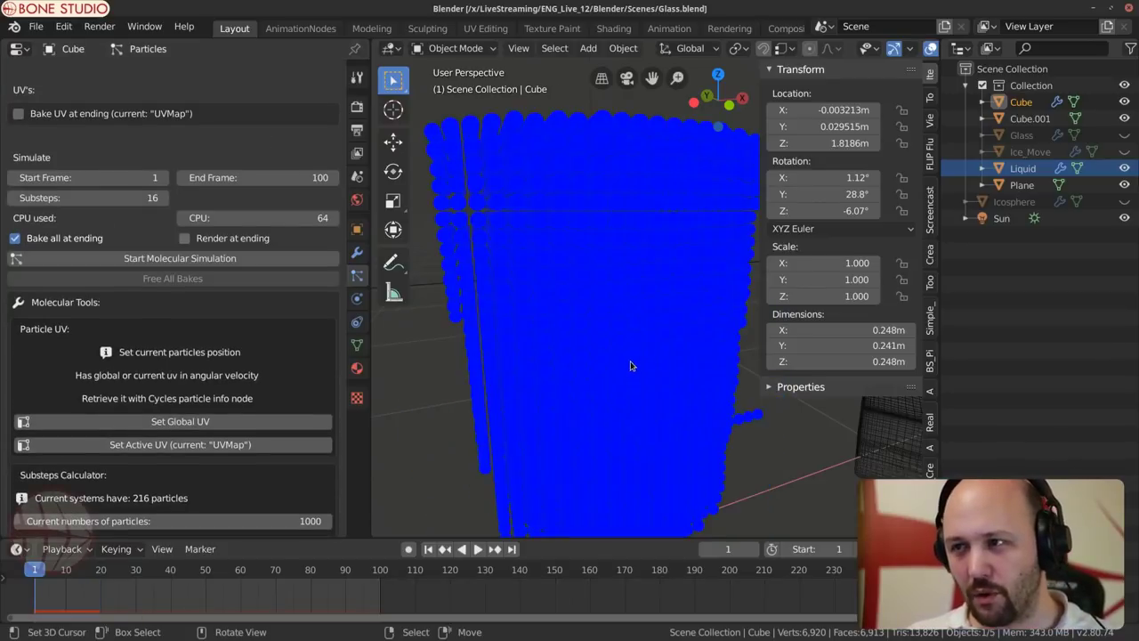
Step: Check the liquid object's density, then return to the ice cube's particle settings
{"action": "scroll", "coordinate": [630, 364], "scroll_direction": "down", "scroll_amount": 5}
{"action": "middle_click_drag", "start_coordinate": [620, 330], "coordinate": [574, 281], "text": "shift"}
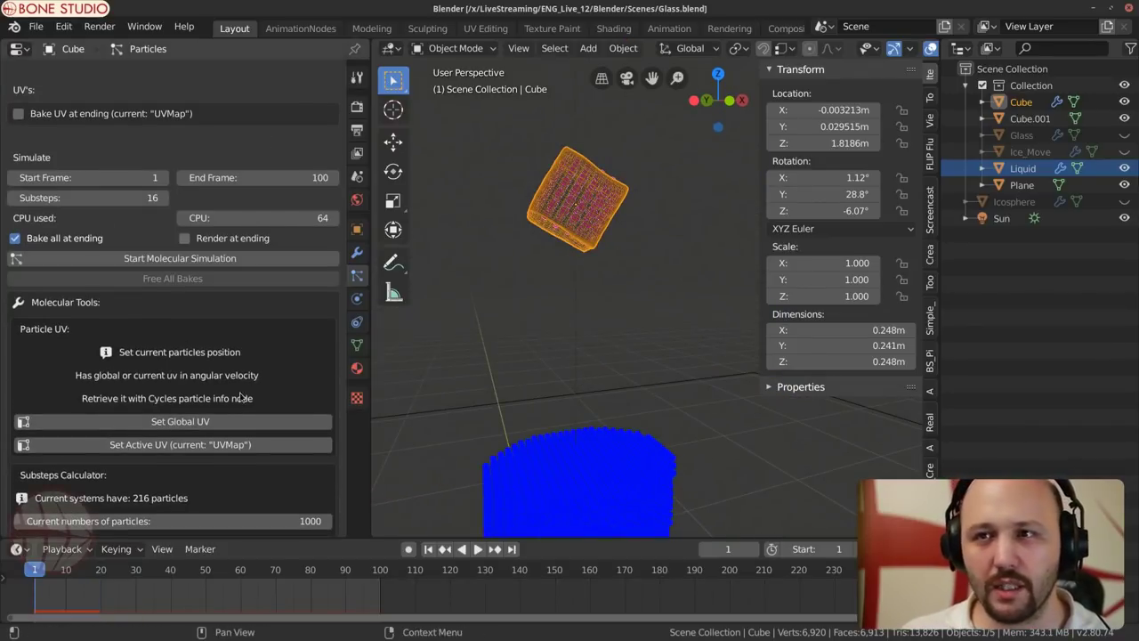
{"action": "scroll", "coordinate": [241, 398], "scroll_direction": "up", "scroll_amount": 15}
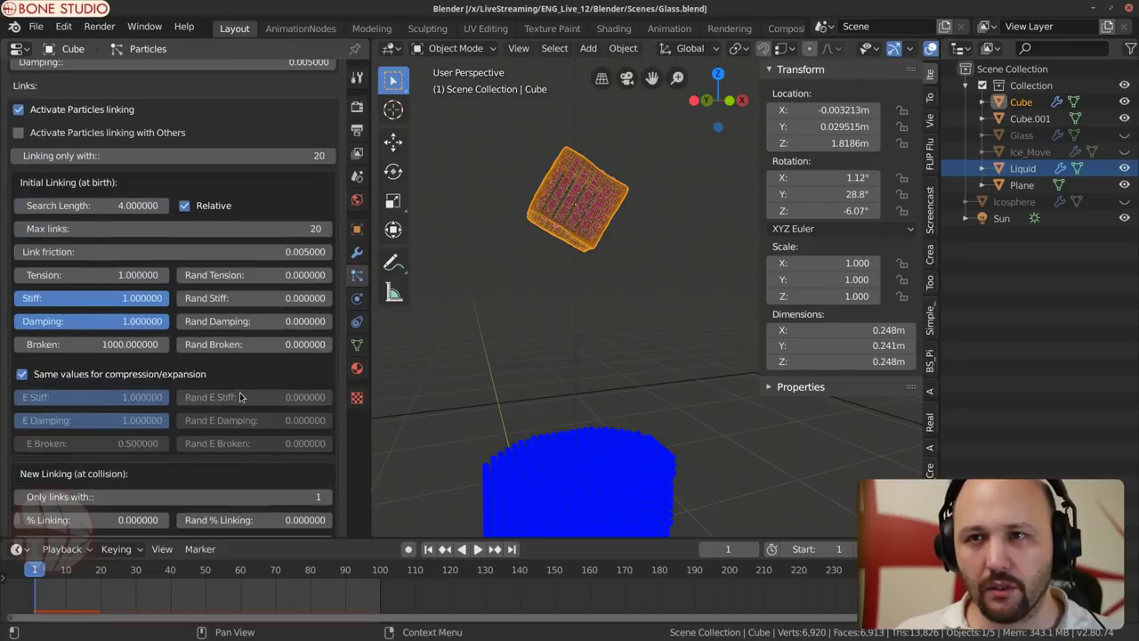
{"action": "scroll", "coordinate": [240, 398], "scroll_direction": "up", "scroll_amount": 5}
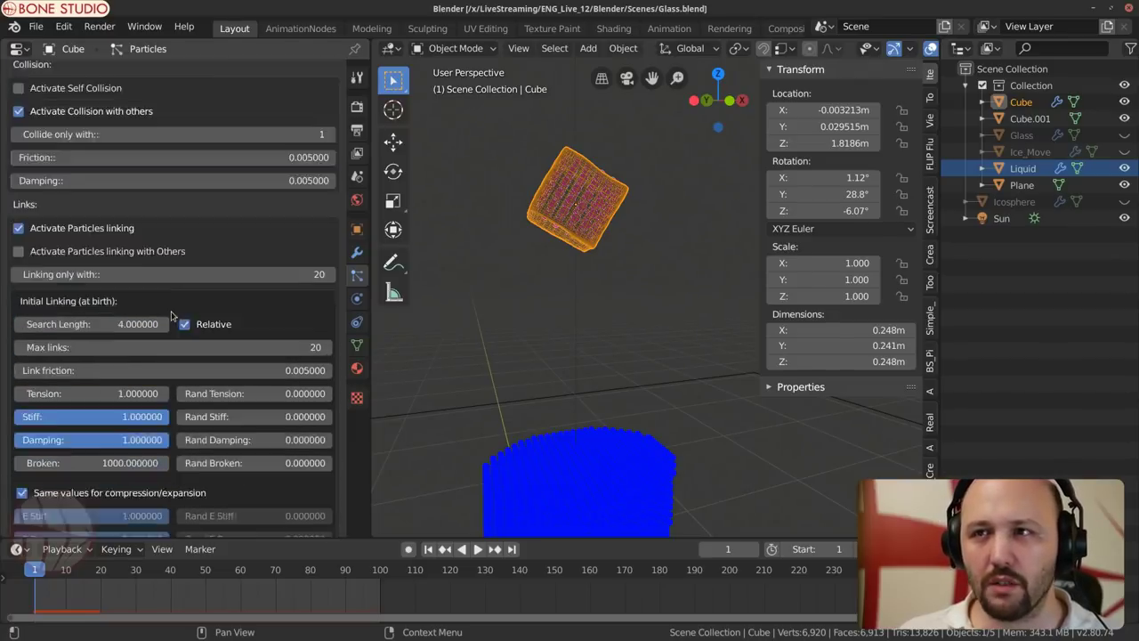
{"action": "scroll", "coordinate": [178, 329], "scroll_direction": "up", "scroll_amount": 7}
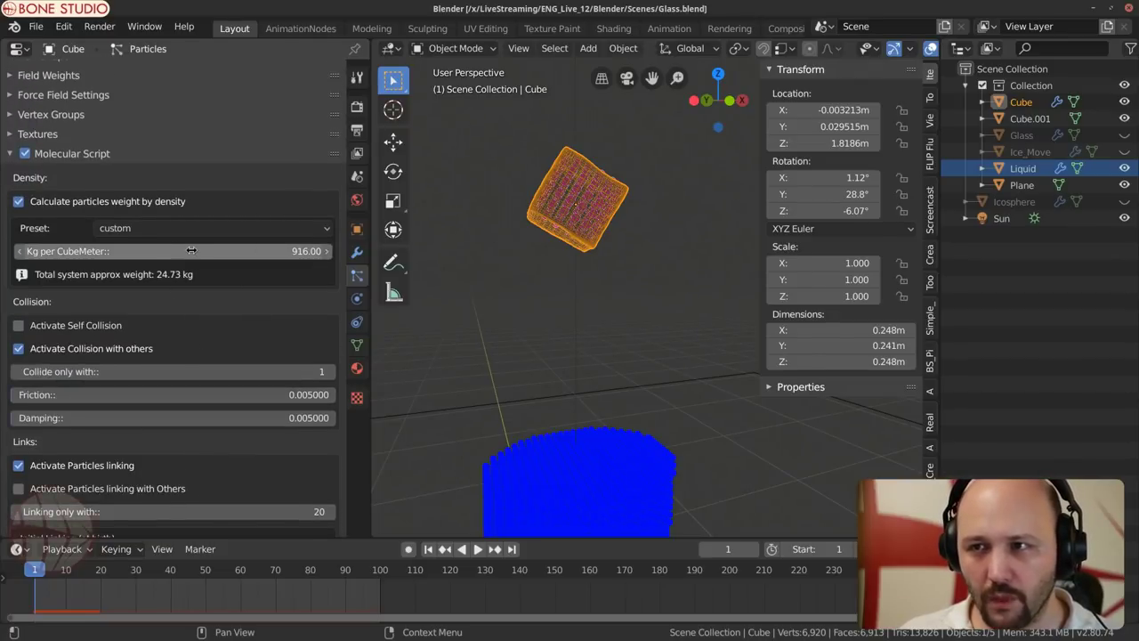
{"action": "left_click", "coordinate": [564, 437]}
{"action": "key", "text": "ctrl+z"}
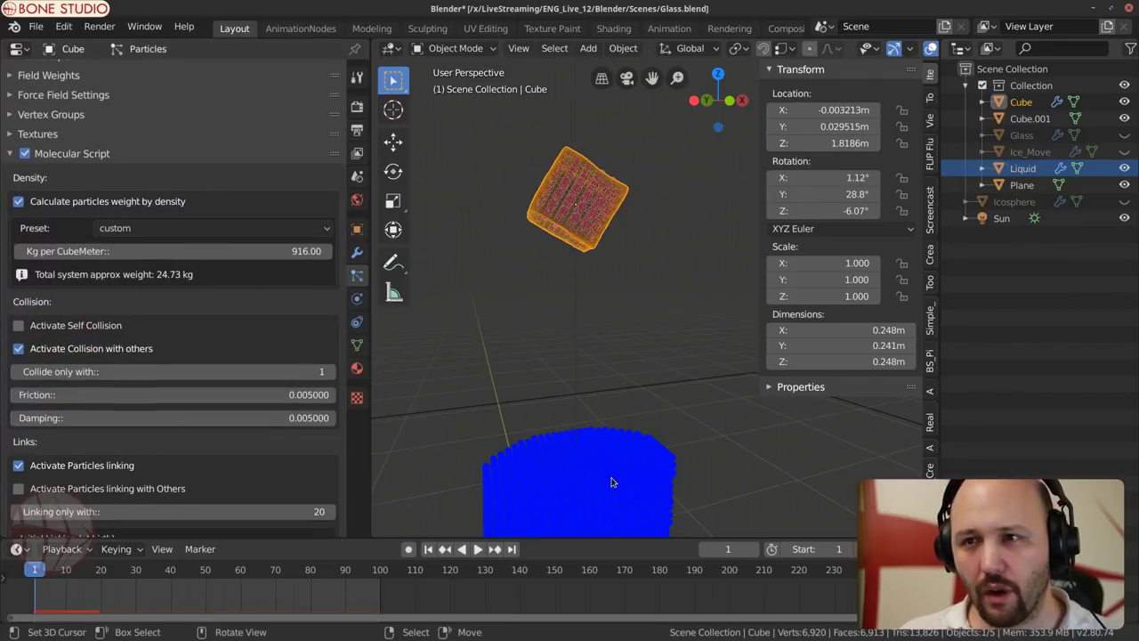
{"action": "left_click", "coordinate": [622, 481]}
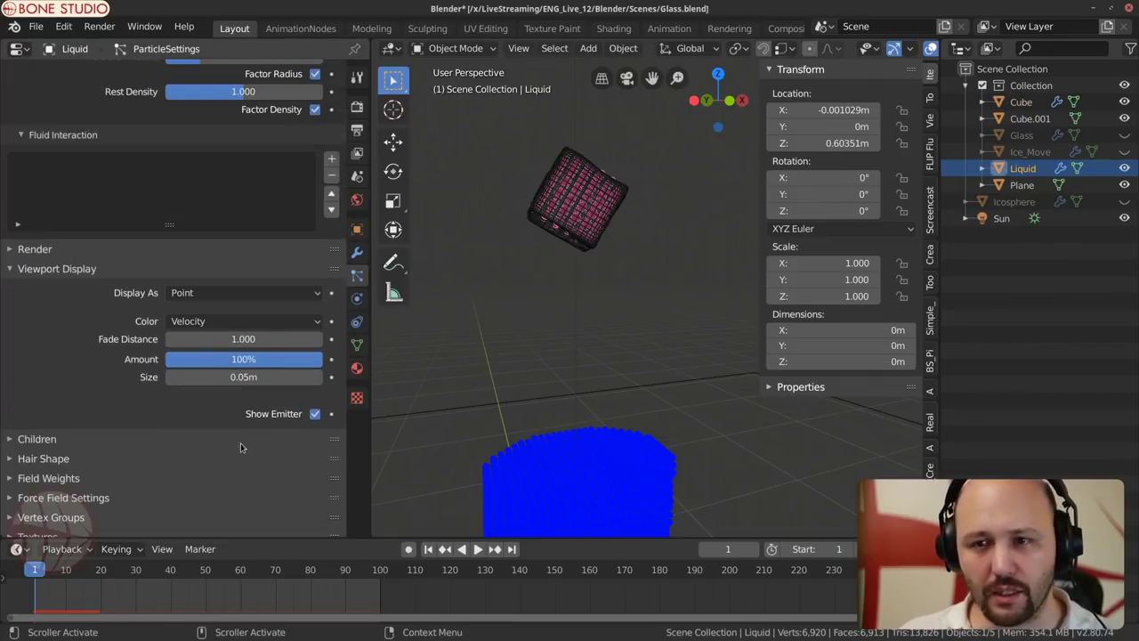
{"action": "scroll", "coordinate": [241, 444], "scroll_direction": "down", "scroll_amount": 5}
{"action": "scroll", "coordinate": [240, 445], "scroll_direction": "down", "scroll_amount": 4}
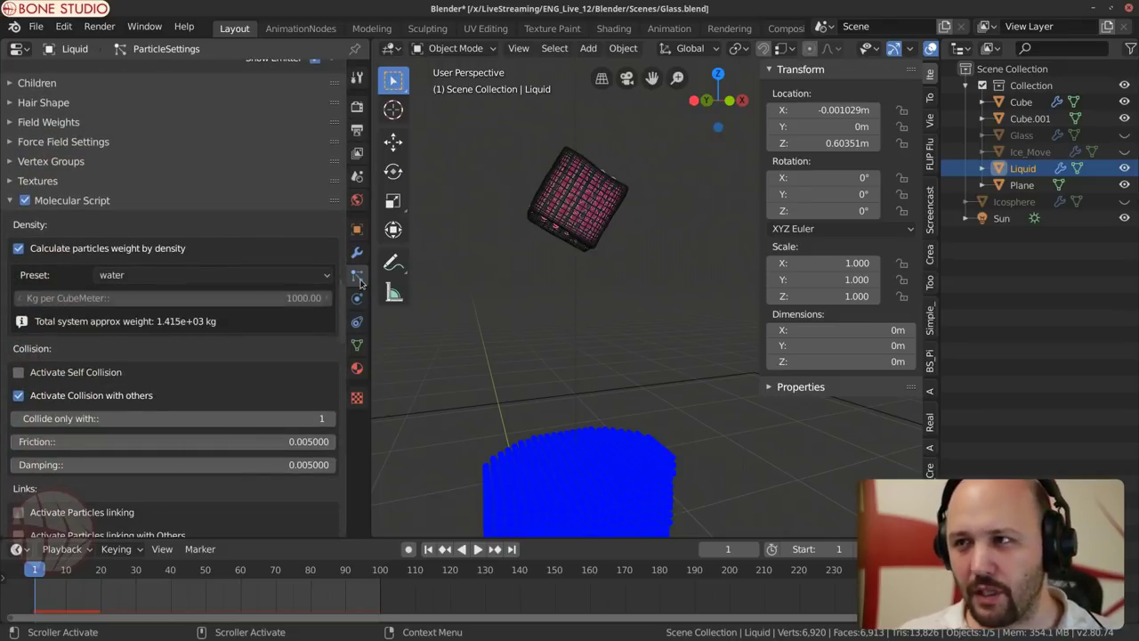
{"action": "key", "text": "ctrl+z"}
{"action": "scroll", "coordinate": [194, 385], "scroll_direction": "down", "scroll_amount": 5}
{"action": "scroll", "coordinate": [194, 385], "scroll_direction": "up", "scroll_amount": 5}
{"action": "scroll", "coordinate": [194, 385], "scroll_direction": "up", "scroll_amount": 8}
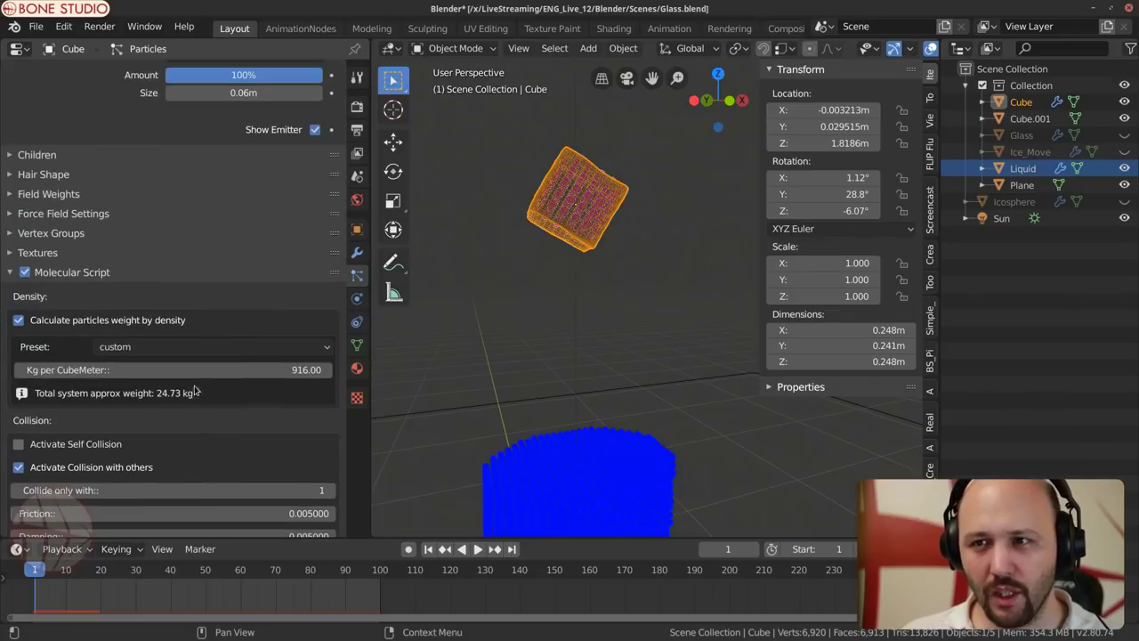
Step: Set the ice cube's density to 5000 kg per cubic metre and save Glass.blend
{"action": "left_click", "coordinate": [239, 367]}
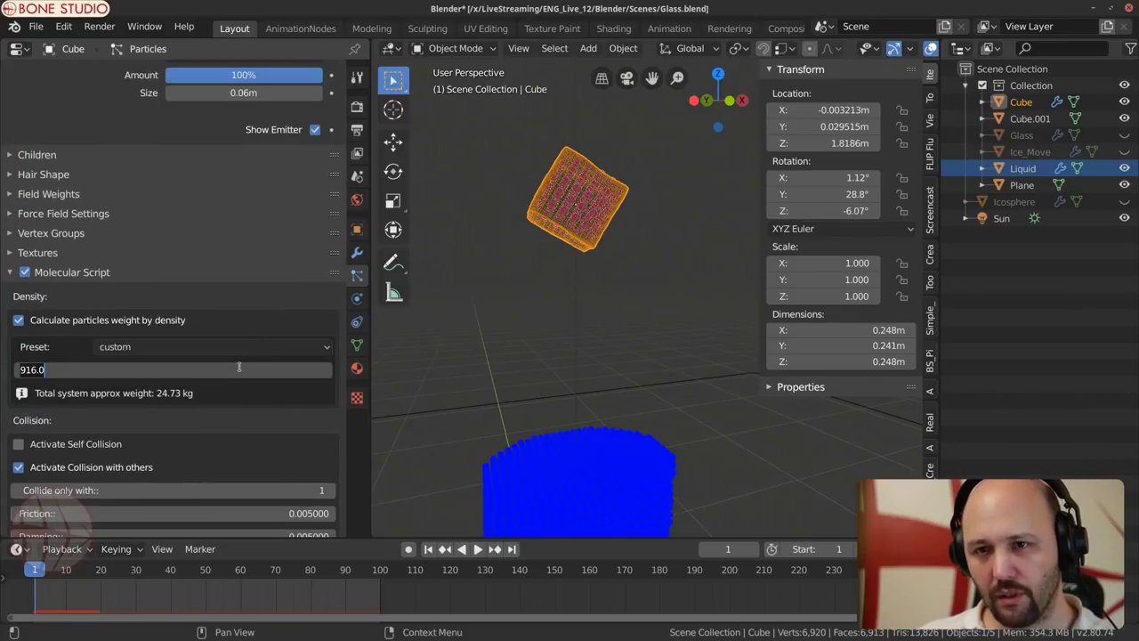
{"action": "type", "text": "5000"}
{"action": "key", "text": "Return"}
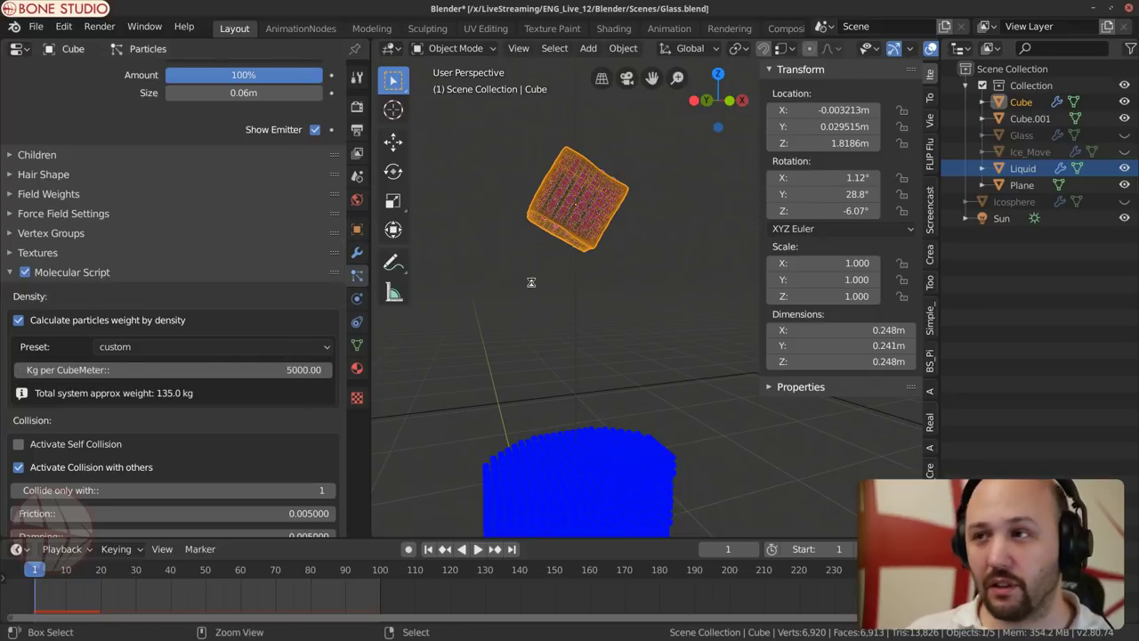
{"action": "key", "text": "ctrl+s"}
{"action": "scroll", "coordinate": [219, 407], "scroll_direction": "down", "scroll_amount": 20}
Step: Restart the molecular bake and orbit around the glass to watch the heavy cube sink
{"action": "scroll", "coordinate": [209, 405], "scroll_direction": "up", "scroll_amount": 8}
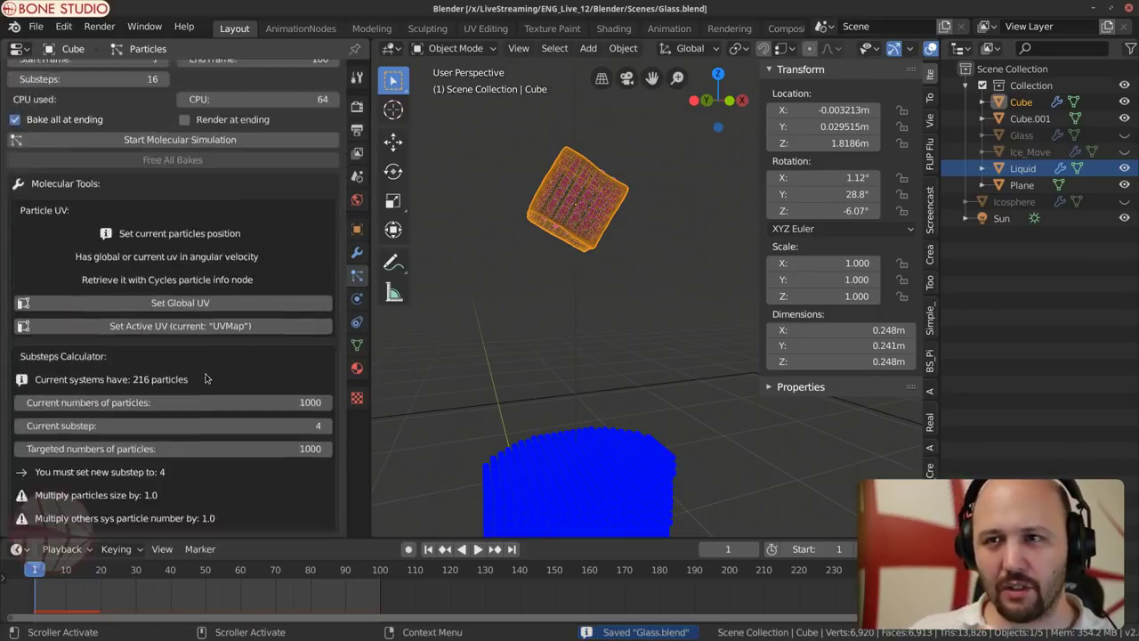
{"action": "scroll", "coordinate": [210, 405], "scroll_direction": "down", "scroll_amount": 1}
{"action": "left_click", "coordinate": [190, 284]}
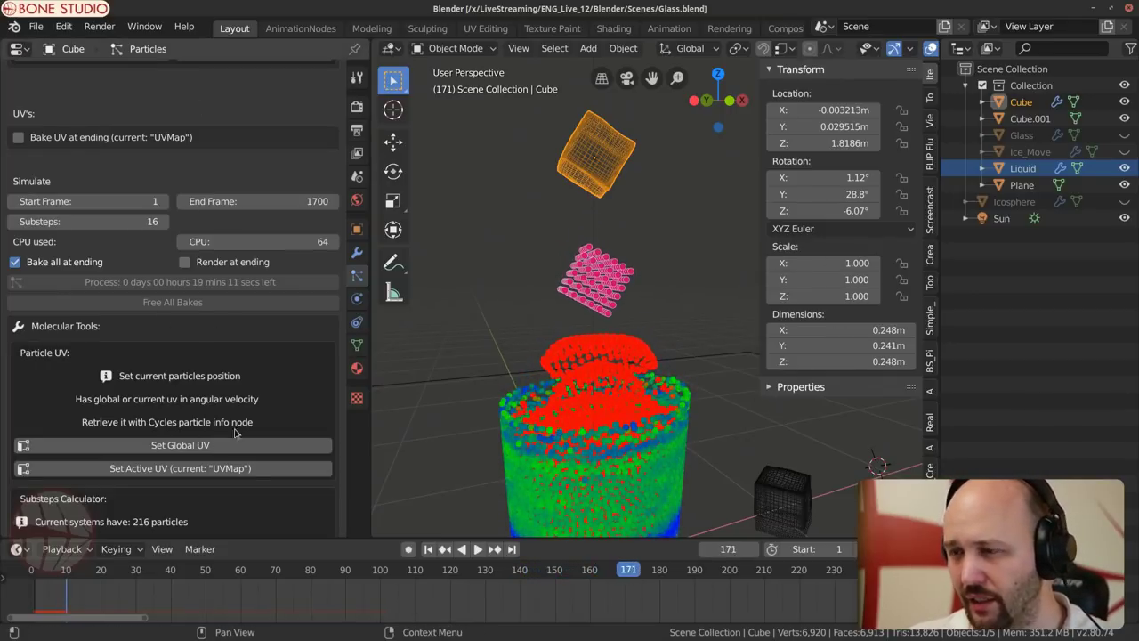
{"action": "middle_click_drag", "start_coordinate": [605, 414], "coordinate": [617, 422]}
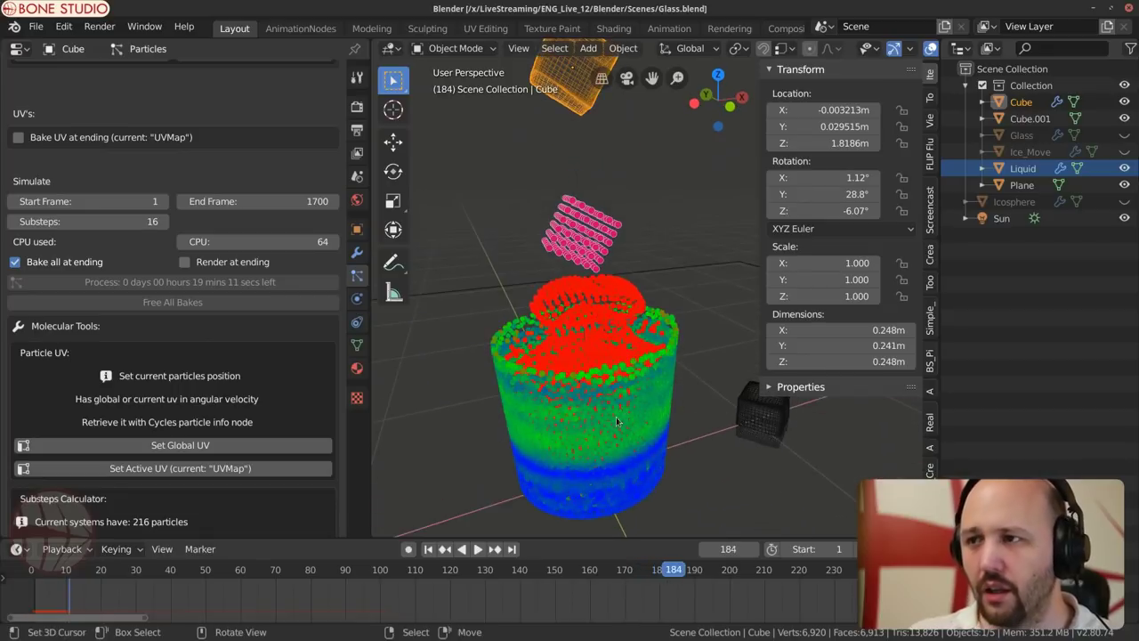
{"action": "scroll", "coordinate": [605, 437], "scroll_direction": "up", "scroll_amount": 2}
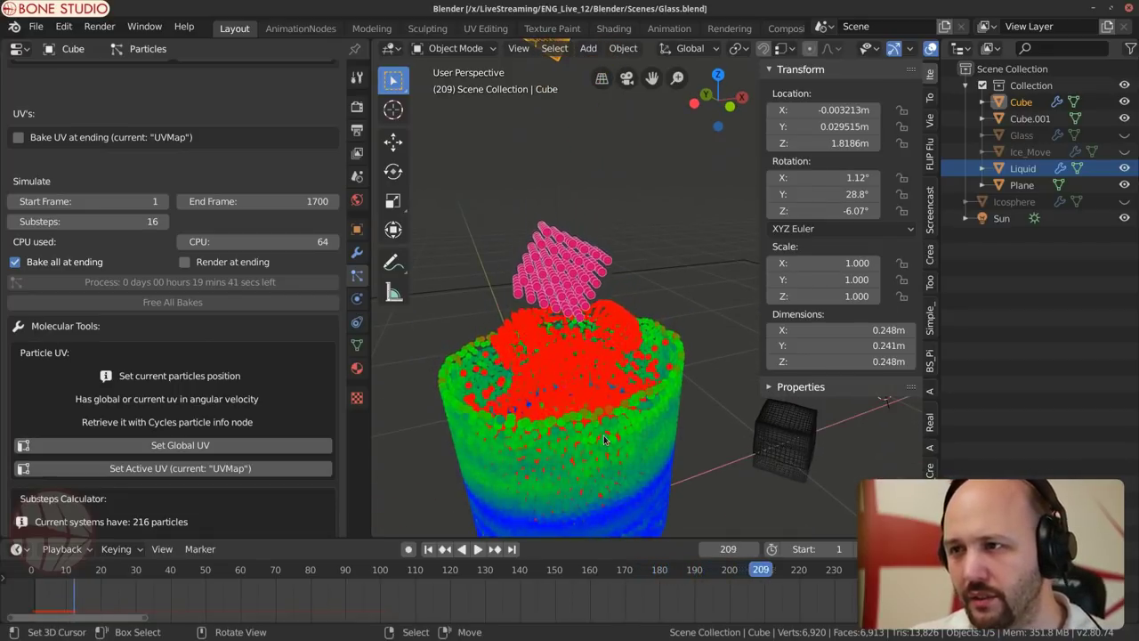
{"action": "middle_click_drag", "start_coordinate": [554, 387], "coordinate": [566, 447]}
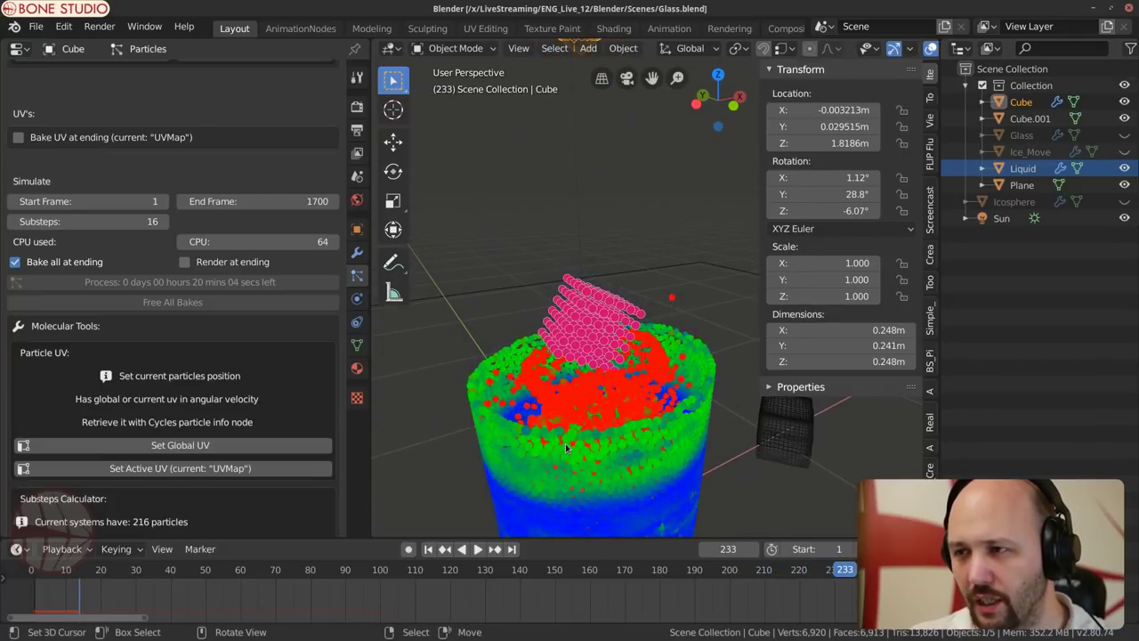
{"action": "scroll", "coordinate": [574, 449], "scroll_direction": "up", "scroll_amount": 2}
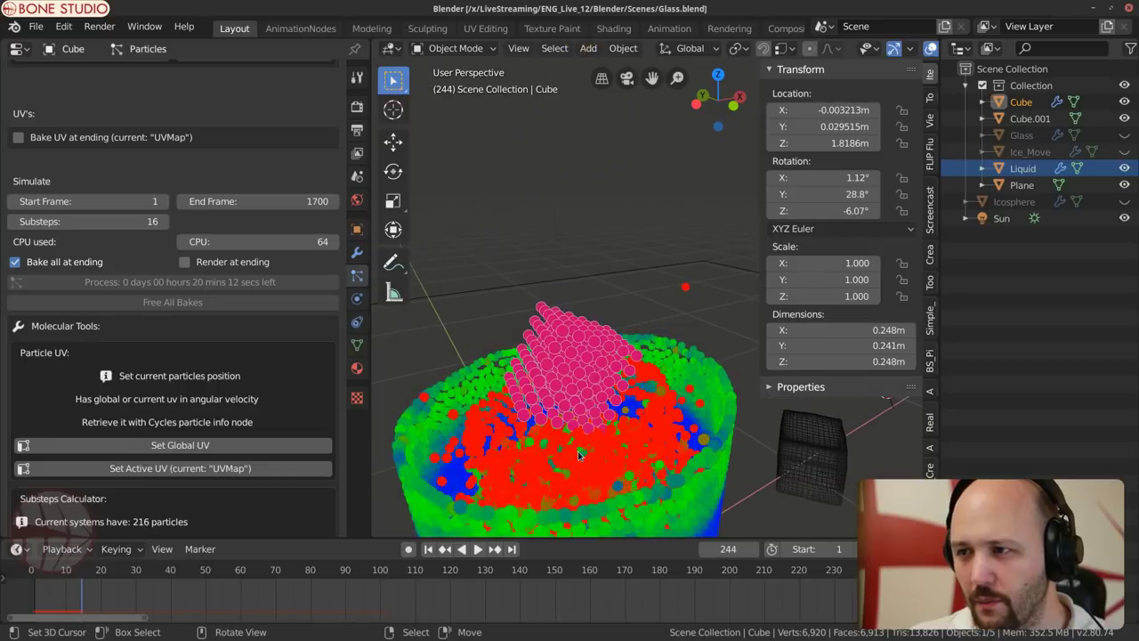
{"action": "middle_click_drag", "start_coordinate": [588, 473], "coordinate": [599, 445], "text": "shift"}
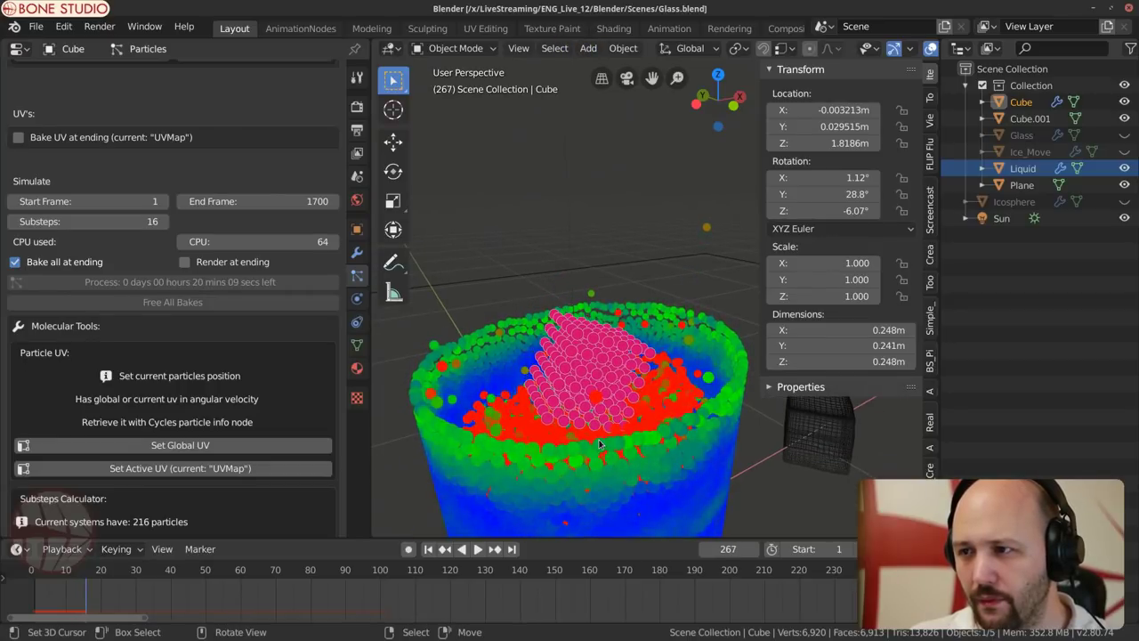
{"action": "middle_click_drag", "start_coordinate": [599, 445], "coordinate": [605, 432]}
{"action": "scroll", "coordinate": [605, 431], "scroll_direction": "up", "scroll_amount": 3}
{"action": "scroll", "coordinate": [609, 429], "scroll_direction": "down", "scroll_amount": 2}
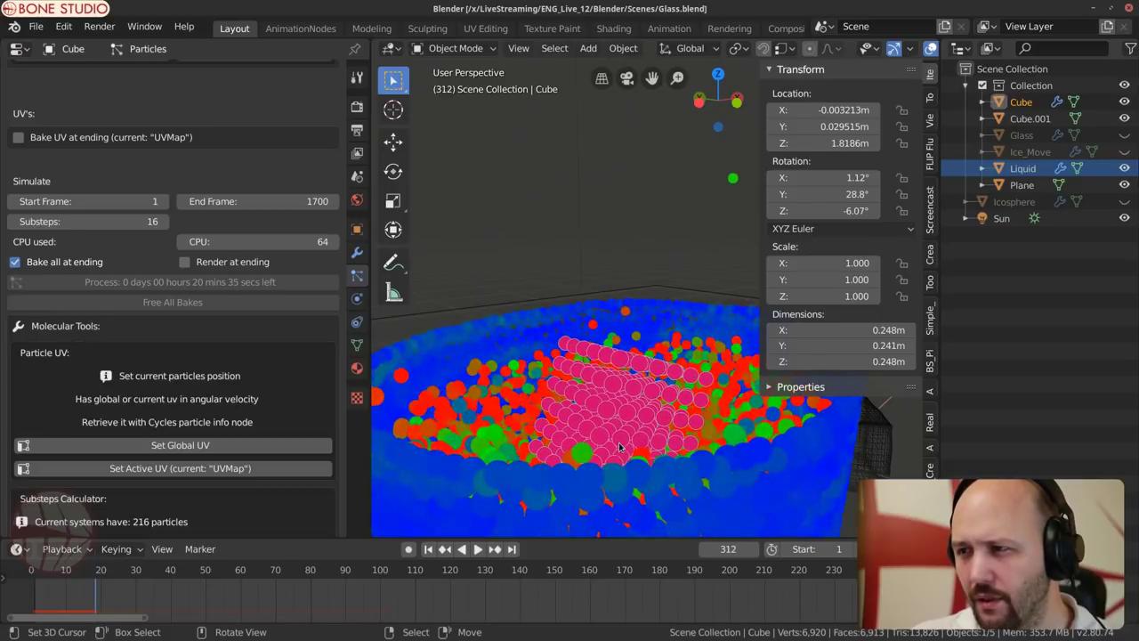
{"action": "middle_click_drag", "start_coordinate": [620, 448], "coordinate": [603, 458]}
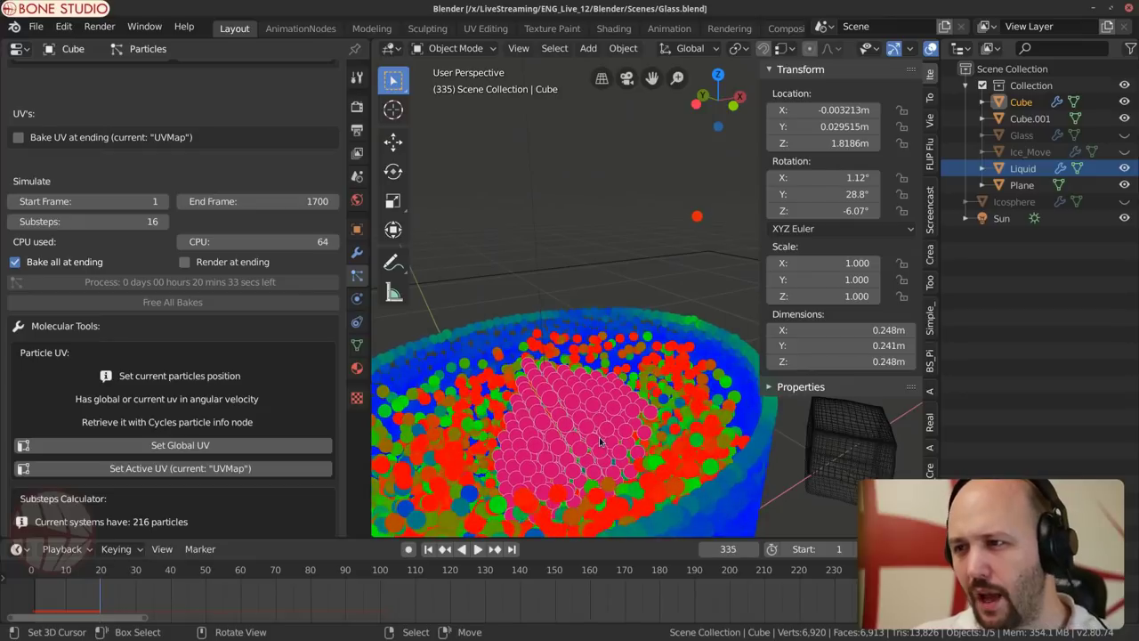
{"action": "scroll", "coordinate": [588, 399], "scroll_direction": "down", "scroll_amount": 5}
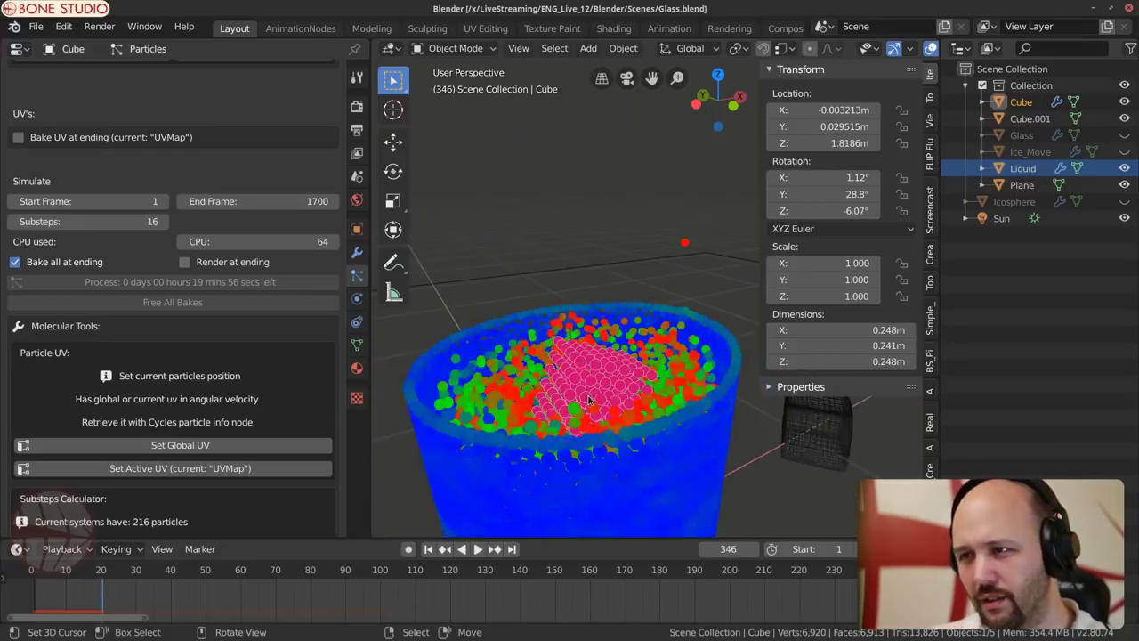
{"action": "middle_click_drag", "start_coordinate": [585, 389], "coordinate": [583, 347]}
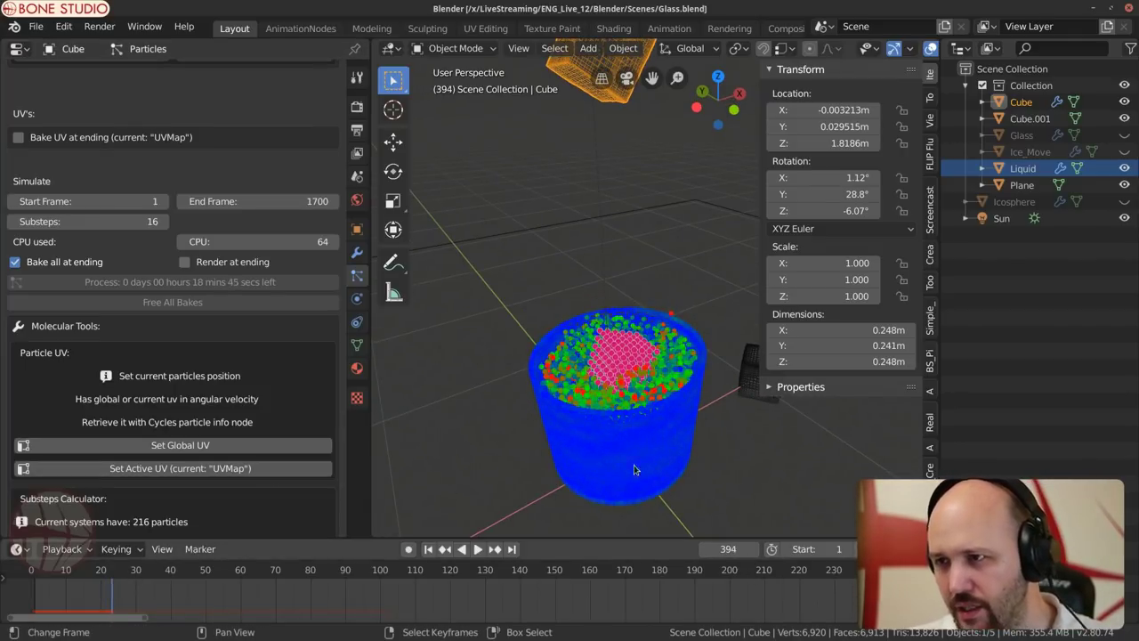
{"action": "scroll", "coordinate": [614, 373], "scroll_direction": "up", "scroll_amount": 2}
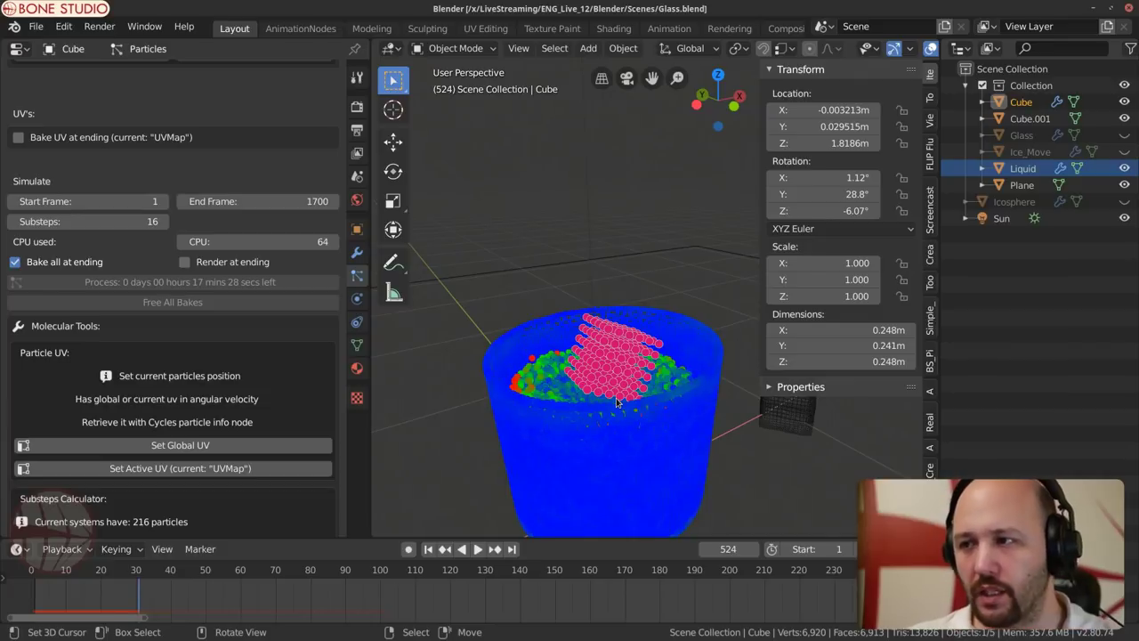
{"action": "scroll", "coordinate": [613, 404], "scroll_direction": "up", "scroll_amount": 2}
{"action": "scroll", "coordinate": [608, 406], "scroll_direction": "up", "scroll_amount": 2}
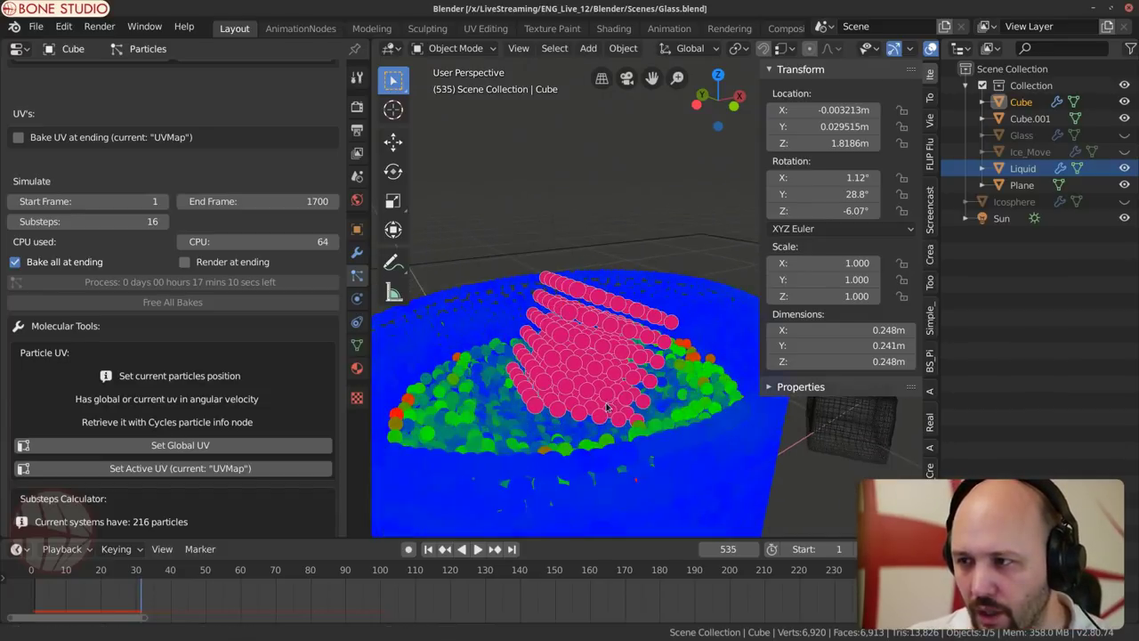
{"action": "scroll", "coordinate": [631, 445], "scroll_direction": "up", "scroll_amount": 2}
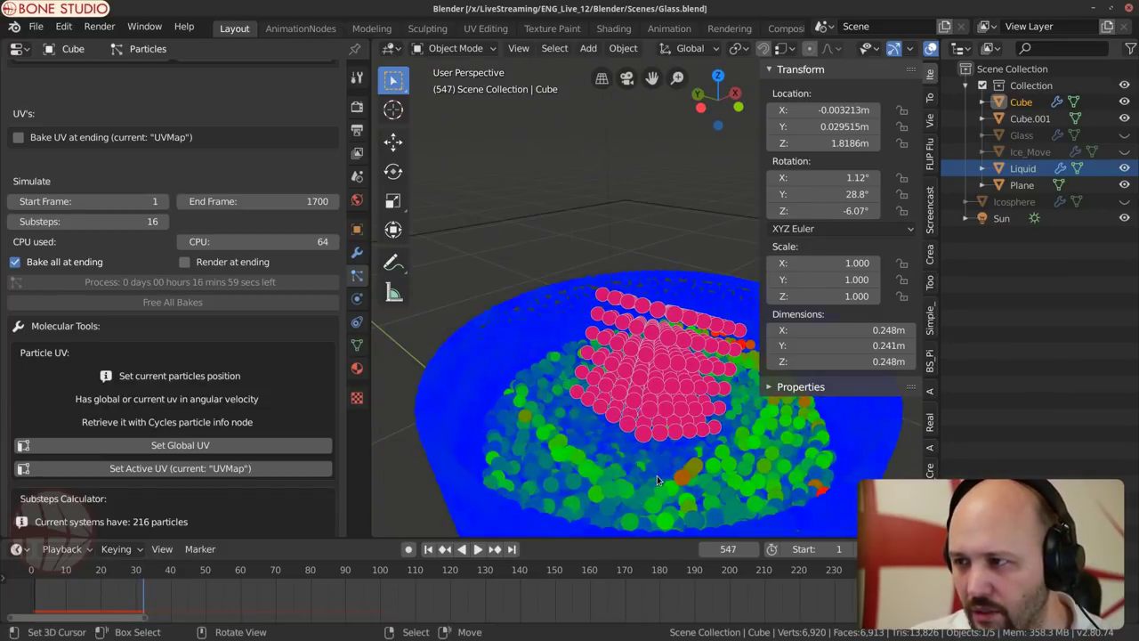
{"action": "middle_click_drag", "start_coordinate": [656, 480], "coordinate": [634, 448]}
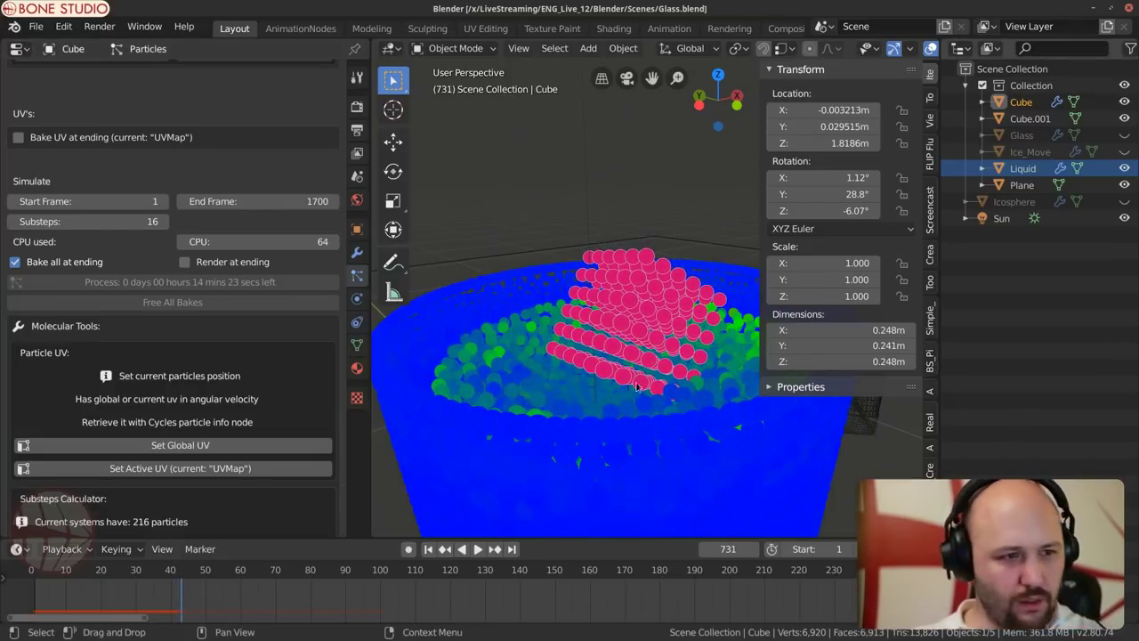
{"action": "scroll", "coordinate": [504, 354], "scroll_direction": "down", "scroll_amount": 5}
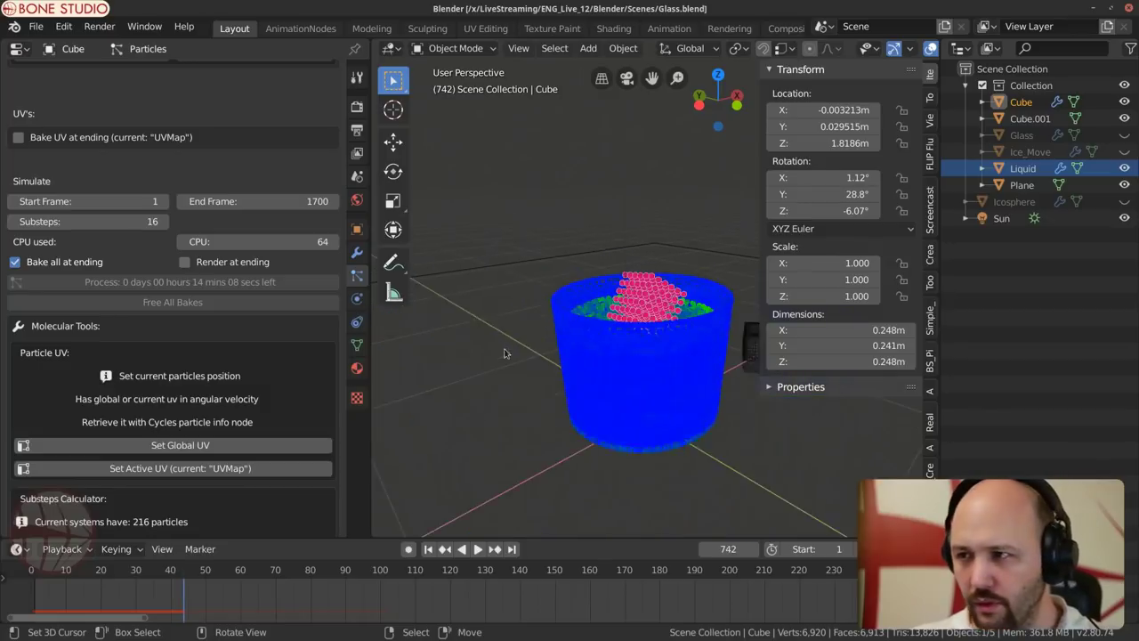
{"action": "middle_click_drag", "start_coordinate": [504, 354], "coordinate": [562, 395]}
{"action": "scroll", "coordinate": [562, 395], "scroll_direction": "up", "scroll_amount": 4}
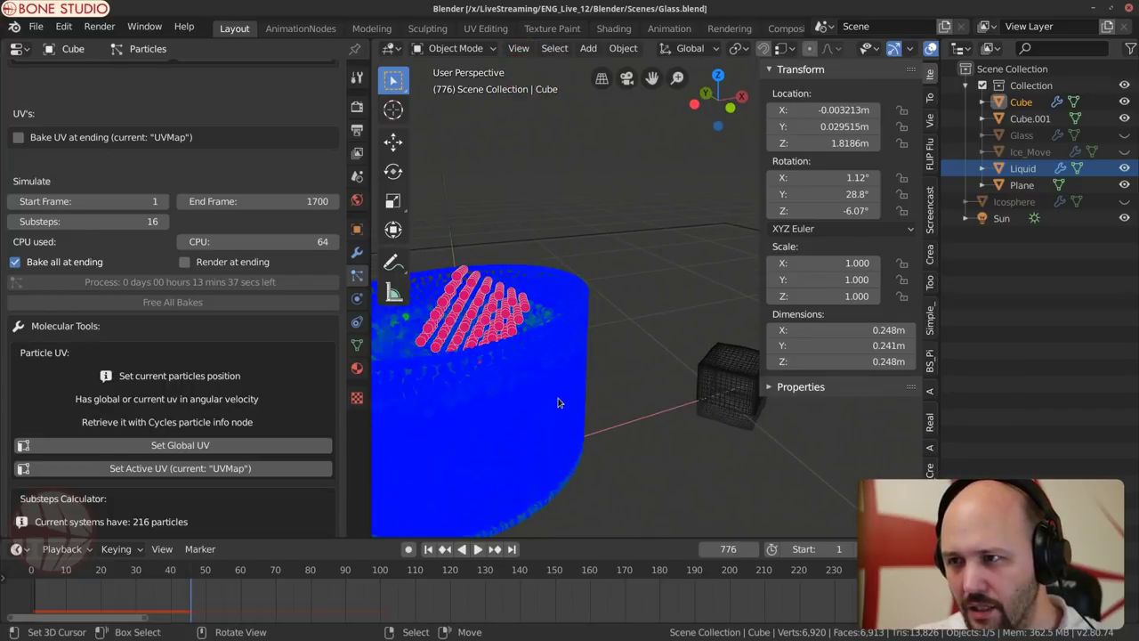
{"action": "scroll", "coordinate": [587, 369], "scroll_direction": "down", "scroll_amount": 1}
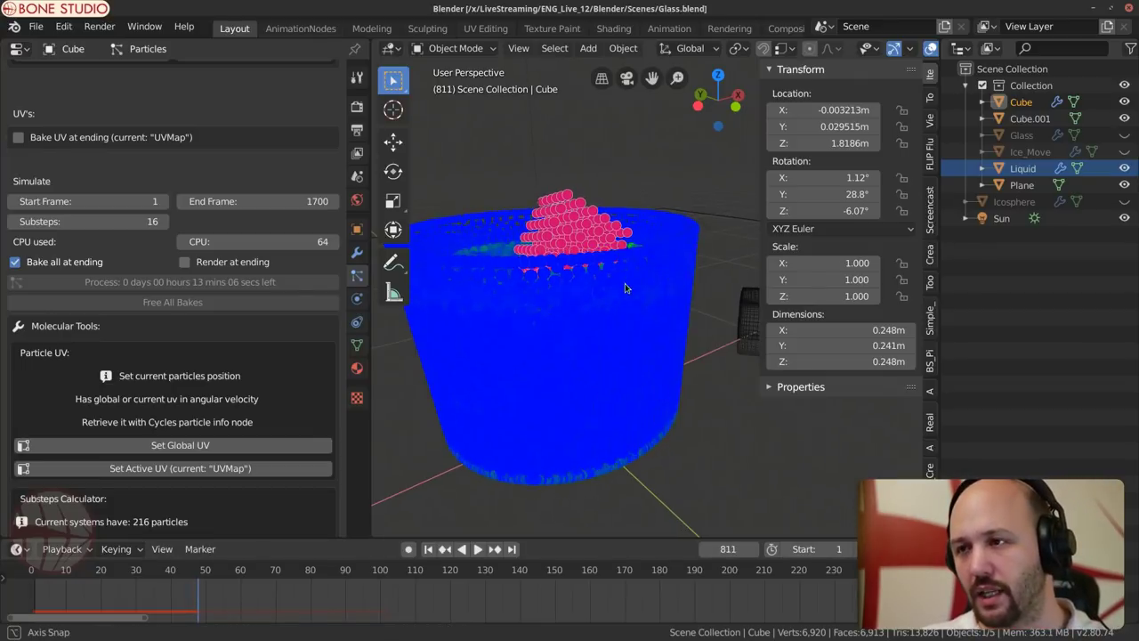
{"action": "middle_click_drag", "start_coordinate": [624, 283], "coordinate": [619, 388]}
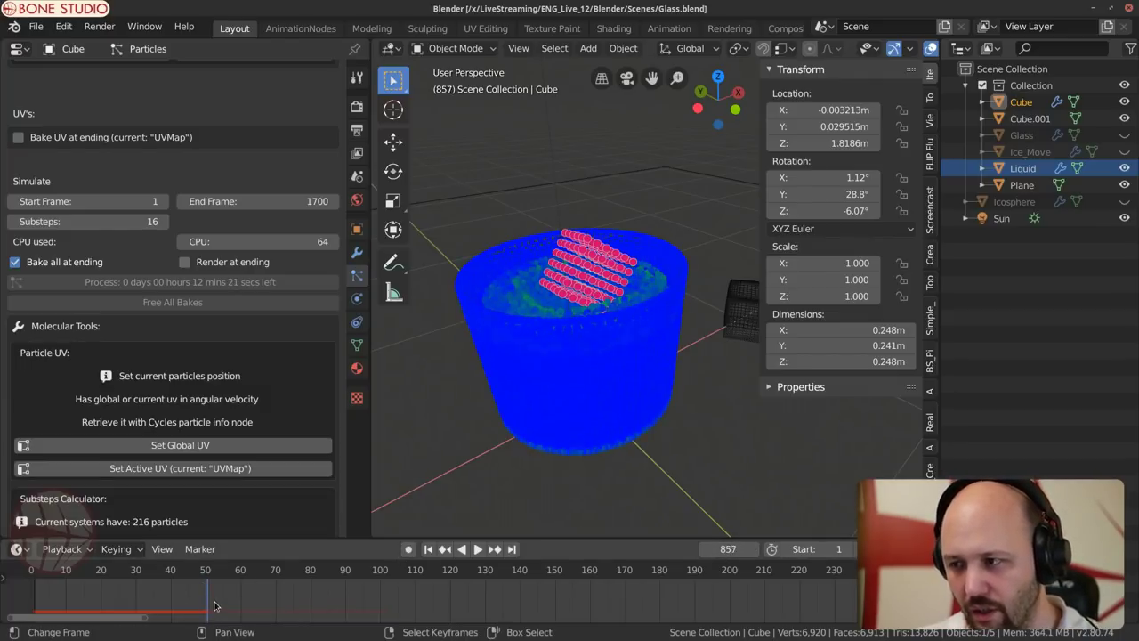
Step: Stop the molecular bake and play the animation back, stopping at frame 40
{"action": "key", "text": "Escape"}
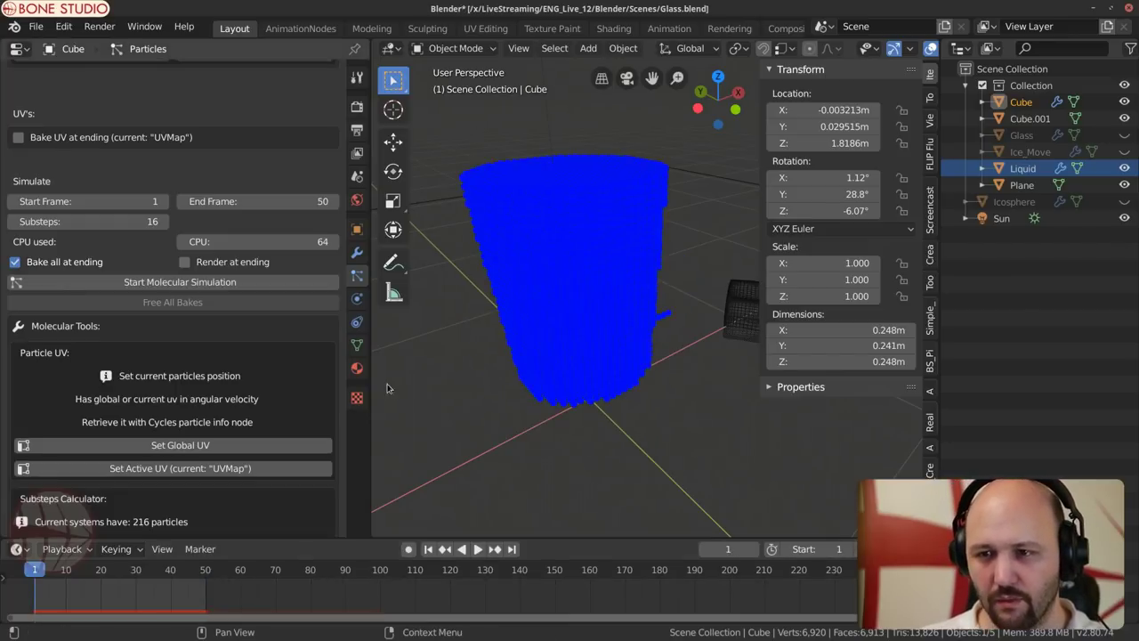
{"action": "key", "text": "space"}
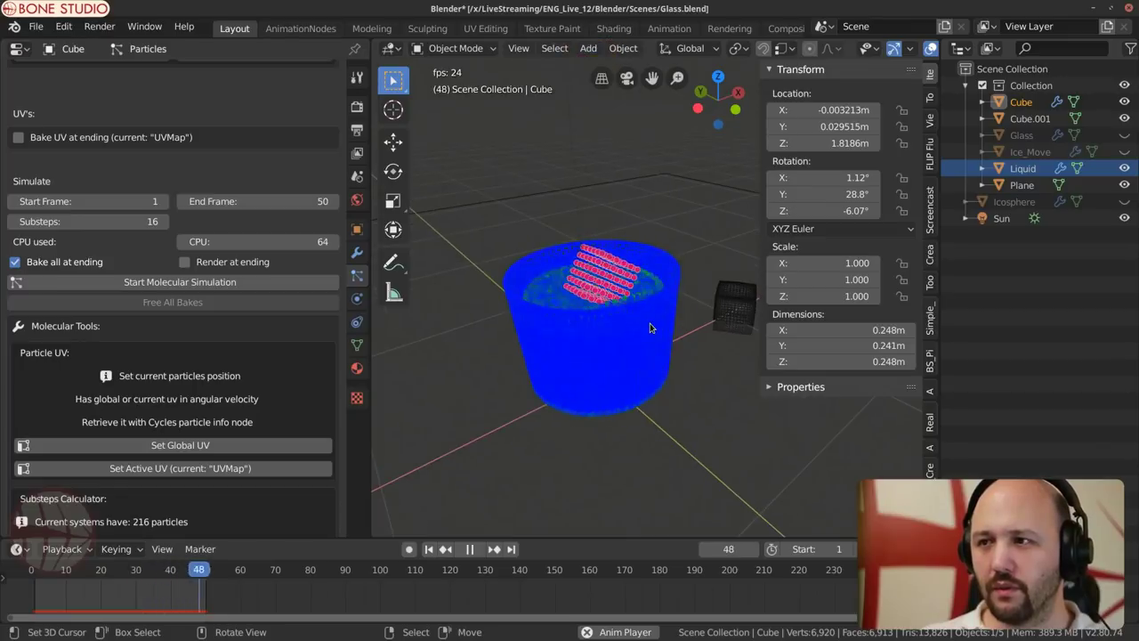
{"action": "middle_click_drag", "start_coordinate": [650, 323], "coordinate": [640, 421]}
{"action": "key", "text": "space"}
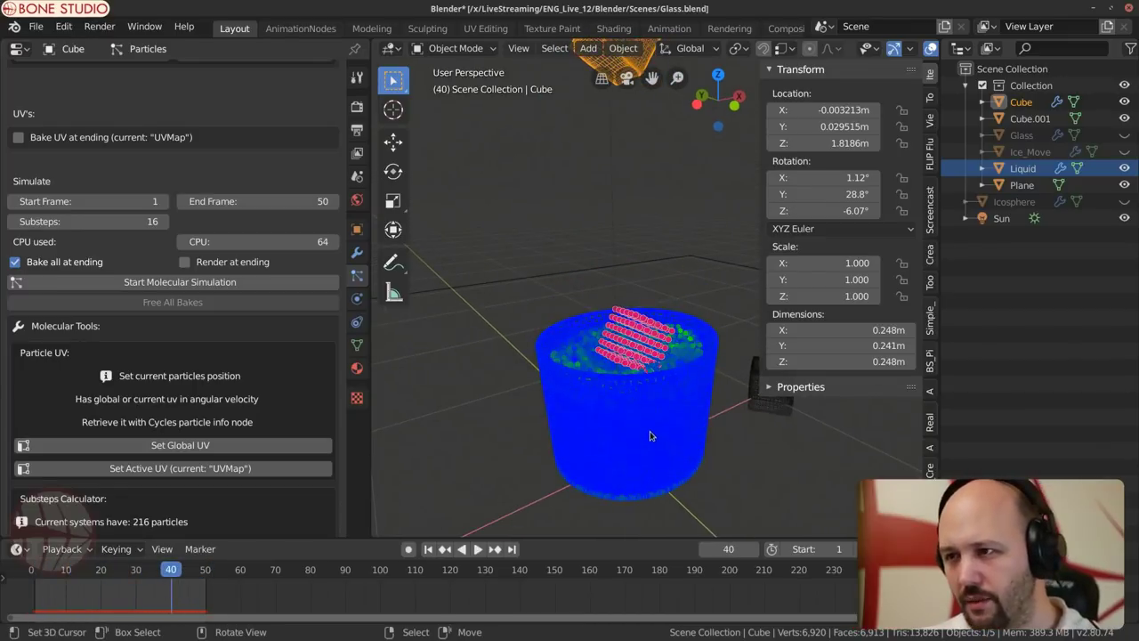
Step: Select the Liquid object and show its modifier stack
{"action": "left_click", "coordinate": [652, 410]}
{"action": "scroll", "coordinate": [261, 214], "scroll_direction": "down", "scroll_amount": 5}
{"action": "left_click", "coordinate": [357, 253]}
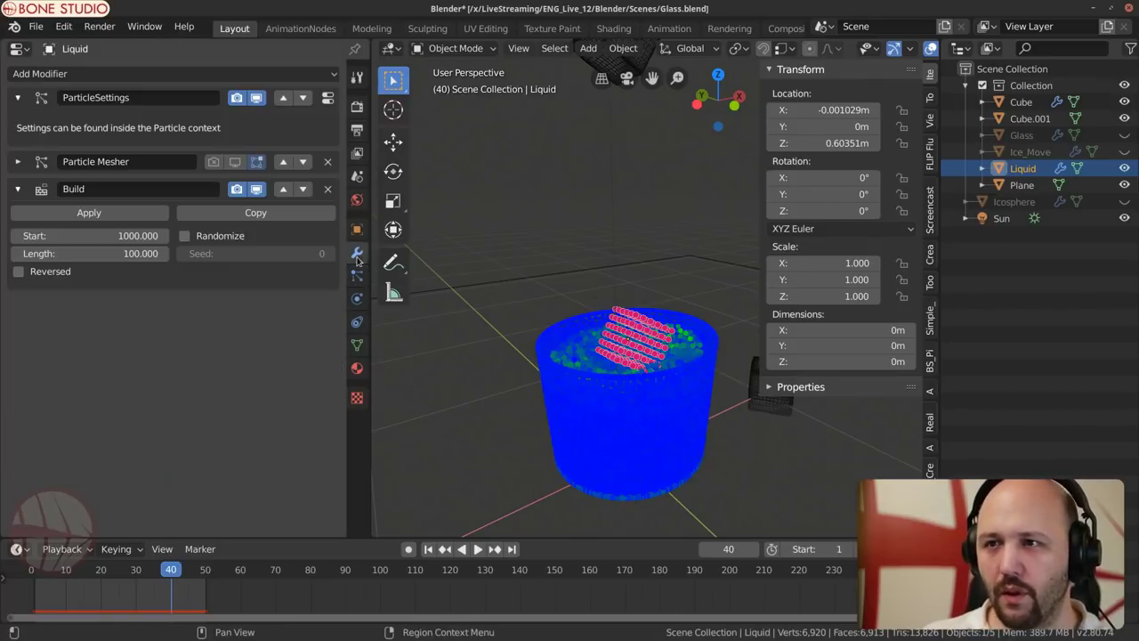
Step: Delete the Build modifier, display the Particle Mesher in viewport and edit mode, and remove its Median filter
{"action": "left_click", "coordinate": [328, 189]}
{"action": "key", "text": "ctrl+s"}
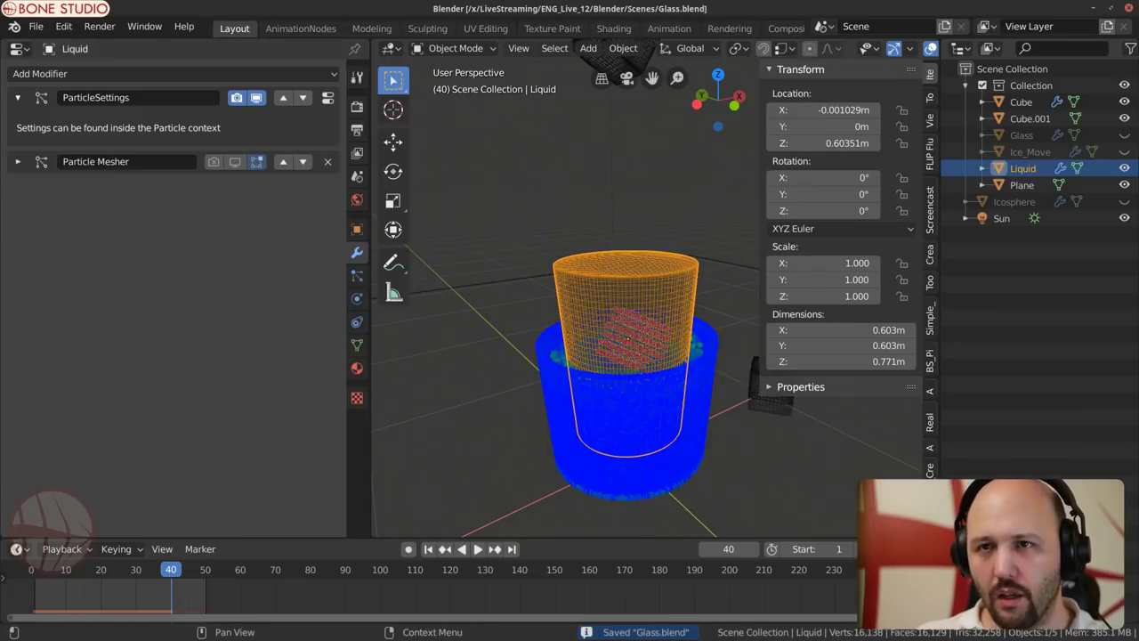
{"action": "left_click", "coordinate": [17, 162]}
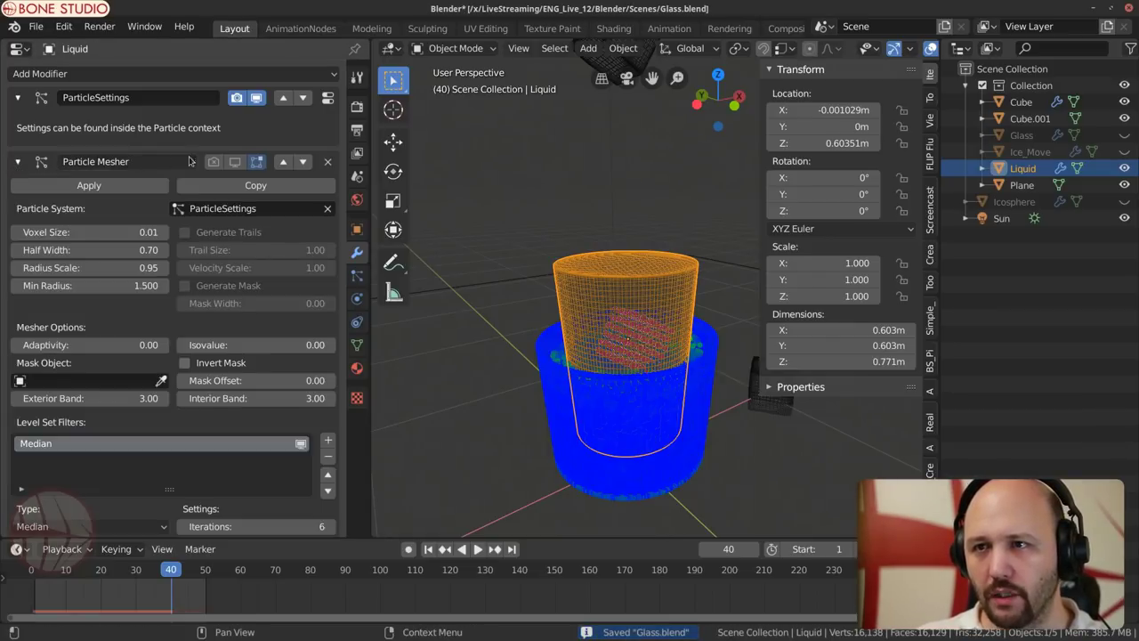
{"action": "left_click", "coordinate": [235, 162]}
{"action": "left_click", "coordinate": [213, 161]}
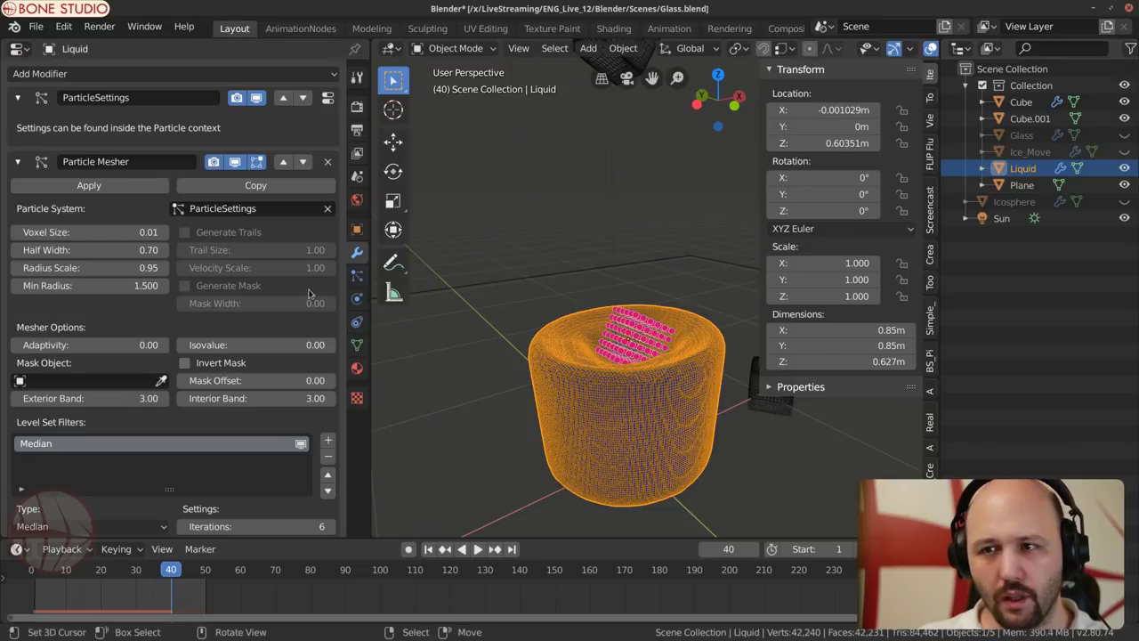
{"action": "scroll", "coordinate": [320, 427], "scroll_direction": "down", "scroll_amount": 2}
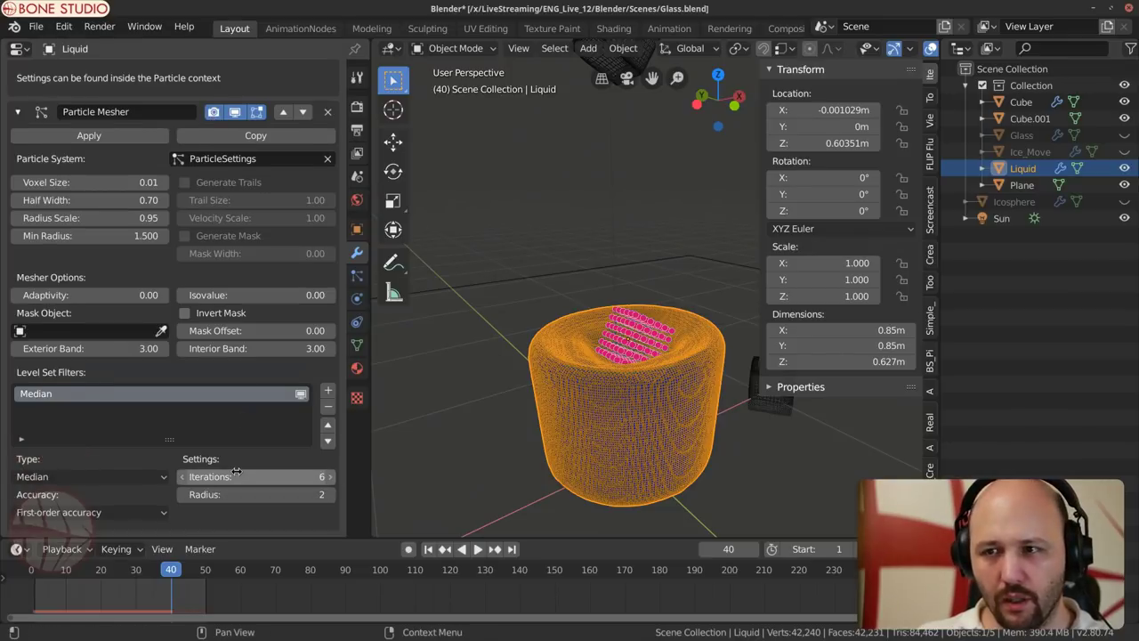
{"action": "left_click", "coordinate": [328, 408]}
Step: Switch the viewport to Solid shading and try Radius Scale values 0.60 and 0.40
{"action": "scroll", "coordinate": [558, 369], "scroll_direction": "up", "scroll_amount": 3}
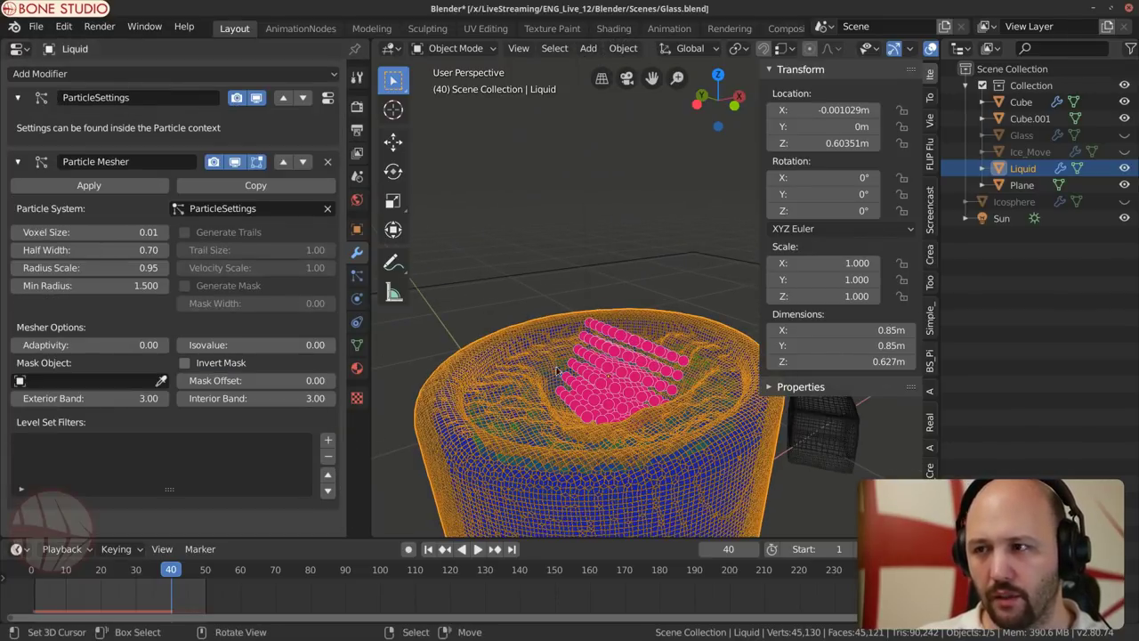
{"action": "key", "text": "z"}
{"action": "left_click", "coordinate": [681, 372]}
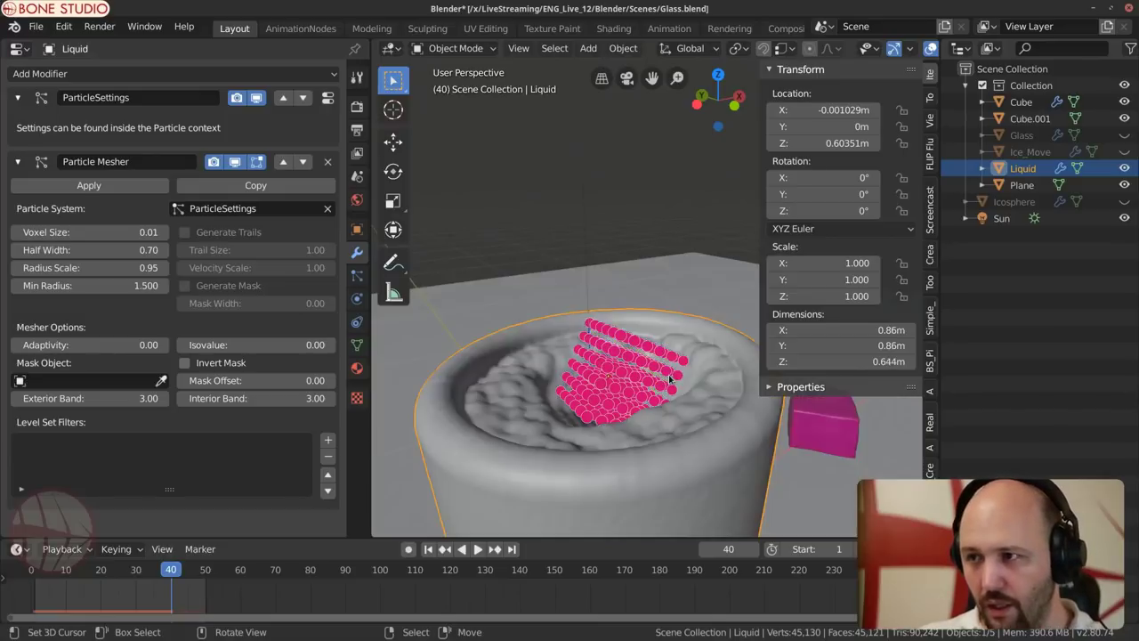
{"action": "mouse_move", "coordinate": [681, 373]}
{"action": "middle_mouse_down"}
{"action": "mouse_move", "coordinate": [563, 389]}
{"action": "mouse_move", "coordinate": [569, 355]}
{"action": "middle_mouse_up"}
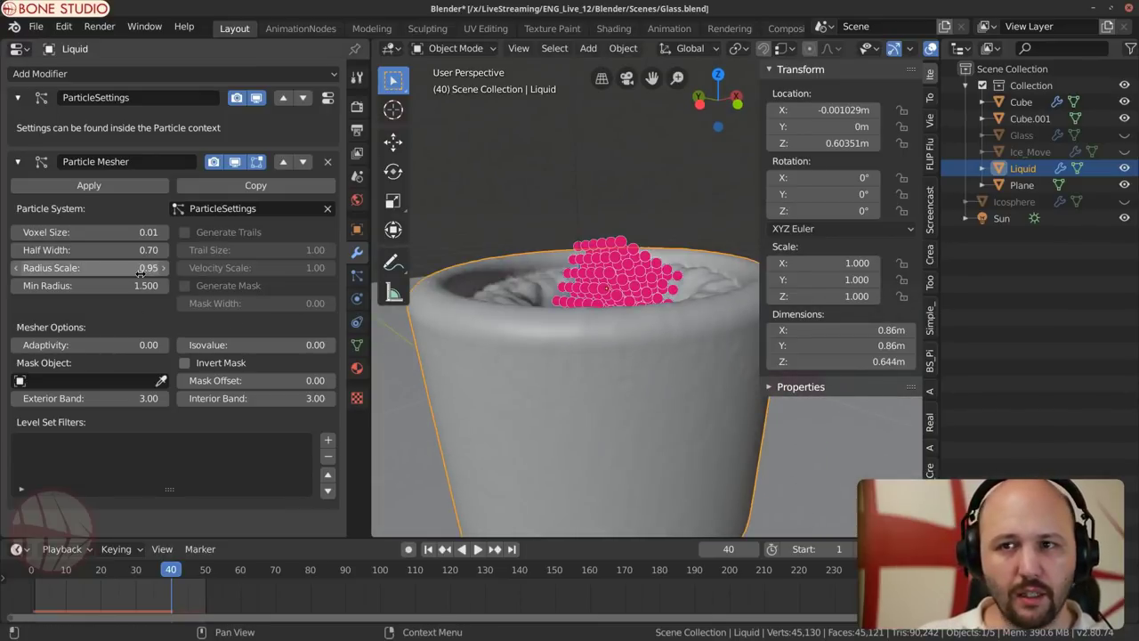
{"action": "left_click", "coordinate": [109, 264]}
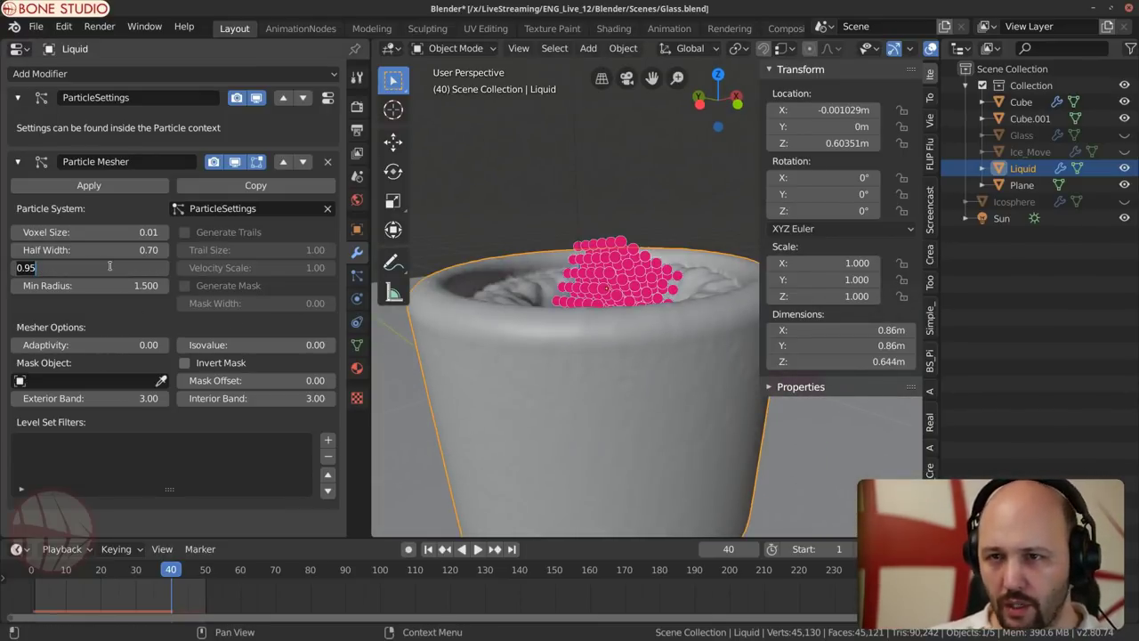
{"action": "key", "text": "Return"}
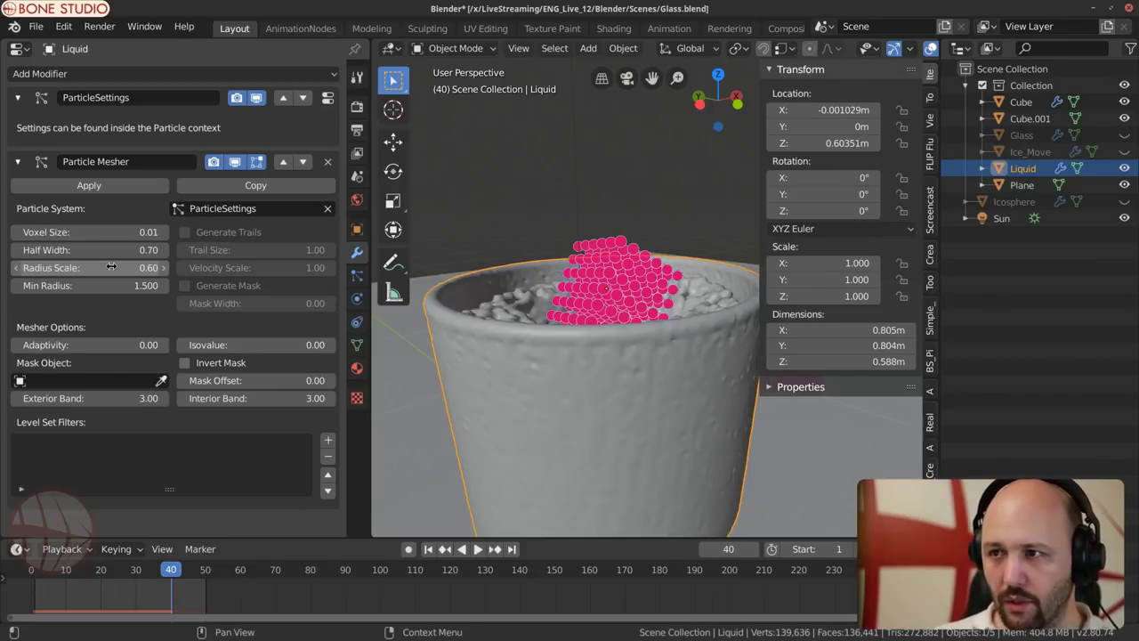
{"action": "left_click", "coordinate": [110, 267]}
{"action": "key", "text": "Return"}
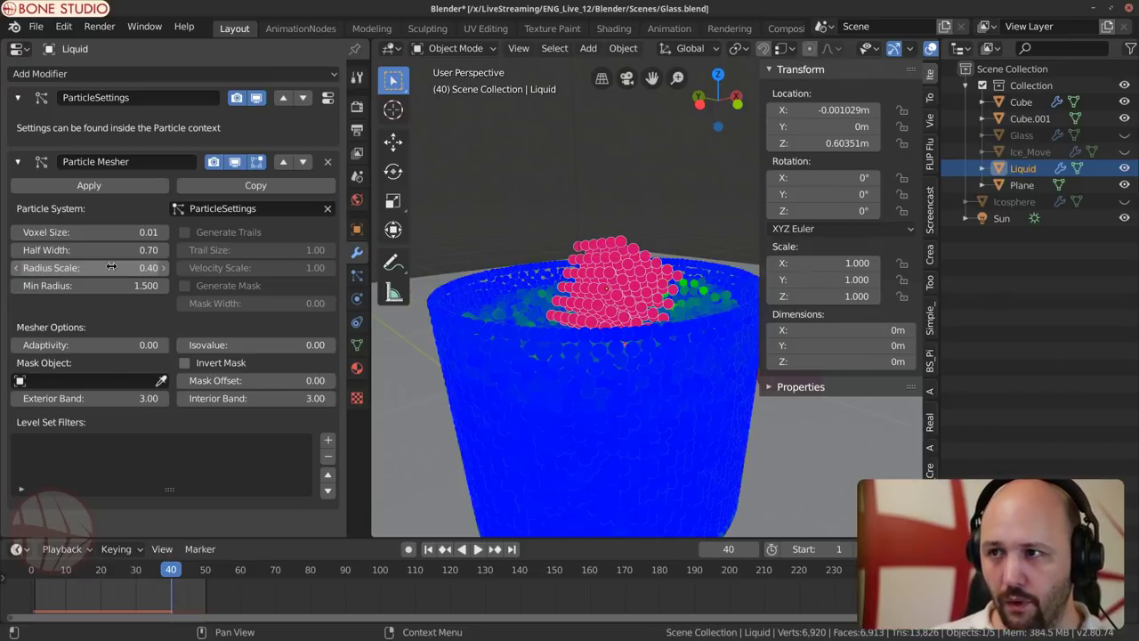
Step: Set the Particle Mesher Voxel Size to 0.005 and Radius Scale to 0.60
{"action": "left_click", "coordinate": [105, 233]}
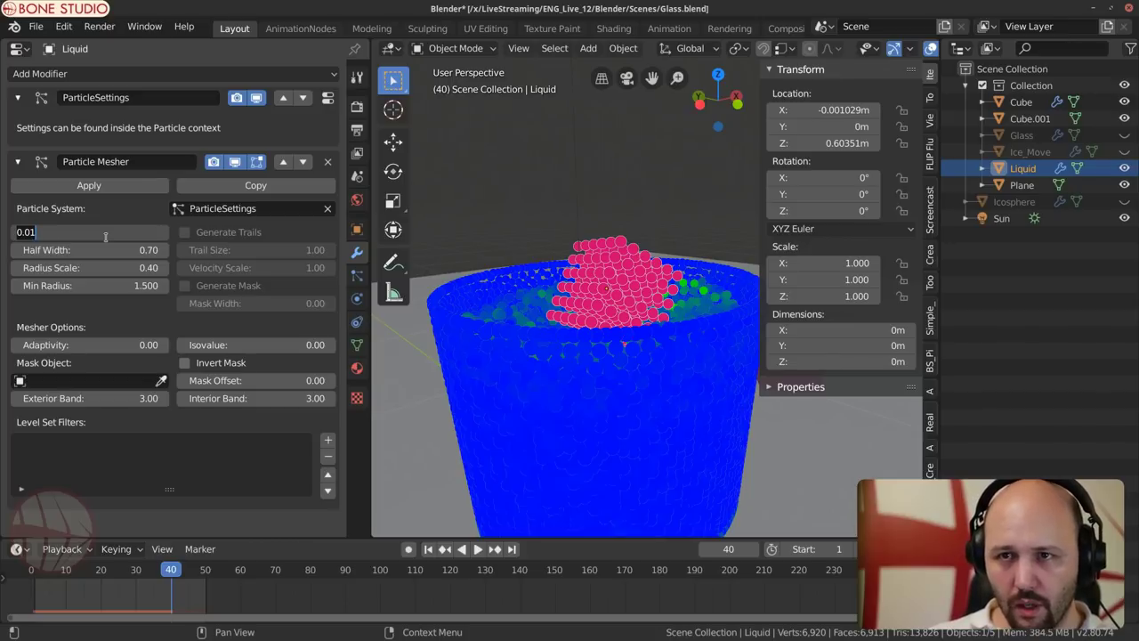
{"action": "key", "text": "End"}
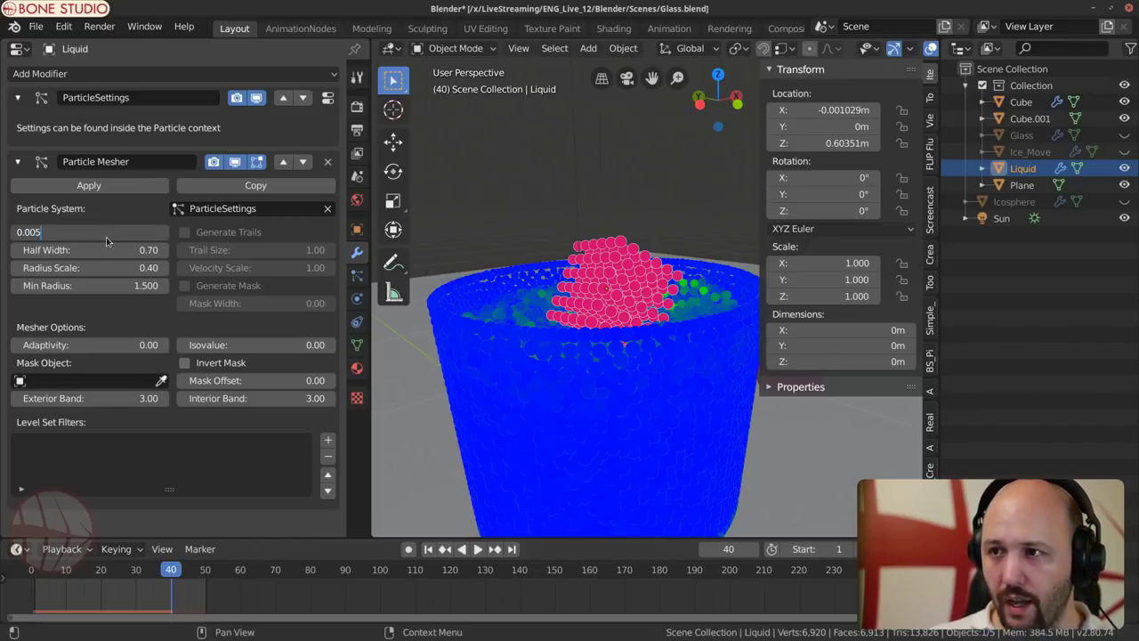
{"action": "type", "text": "05"}
{"action": "key", "text": "Return"}
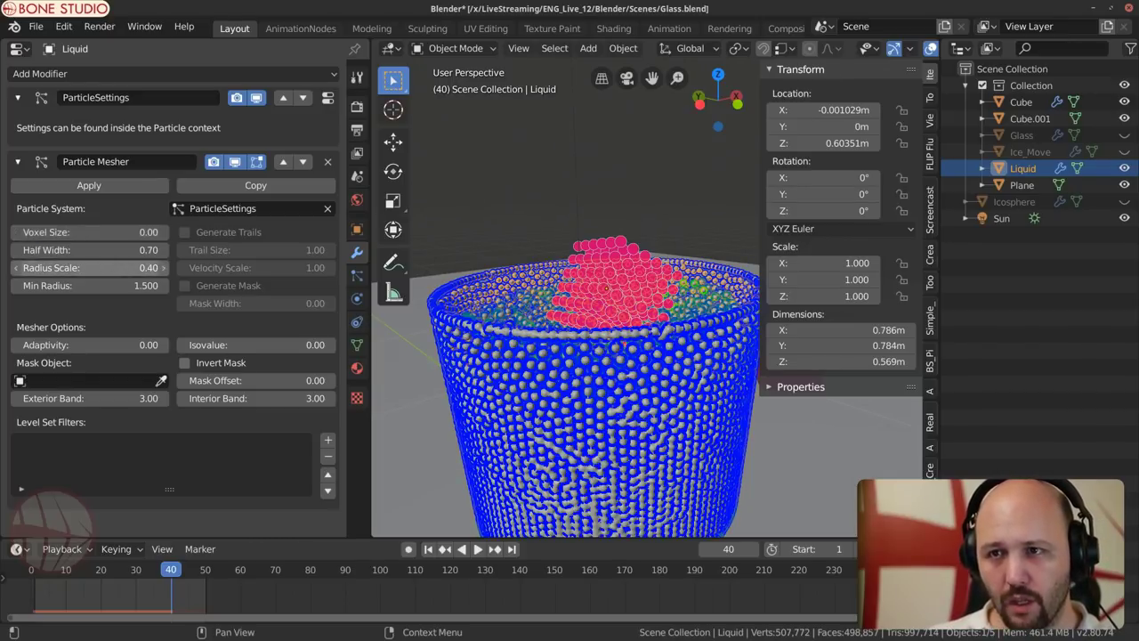
{"action": "left_click", "coordinate": [112, 267]}
{"action": "type", "text": ".5"}
{"action": "key", "text": "Return"}
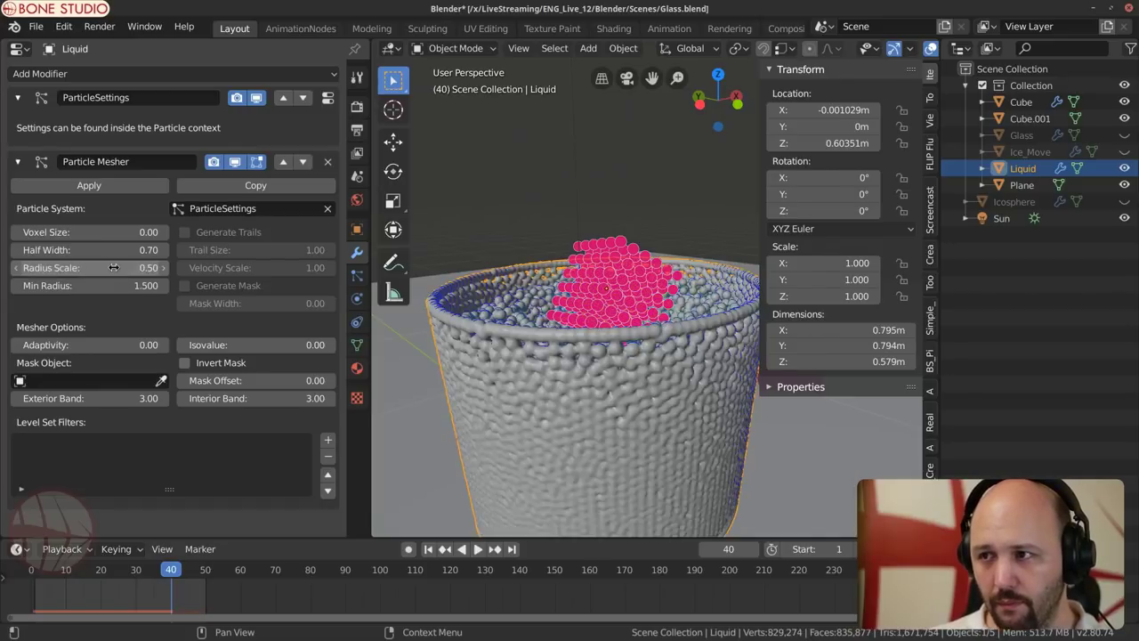
{"action": "left_click", "coordinate": [112, 267]}
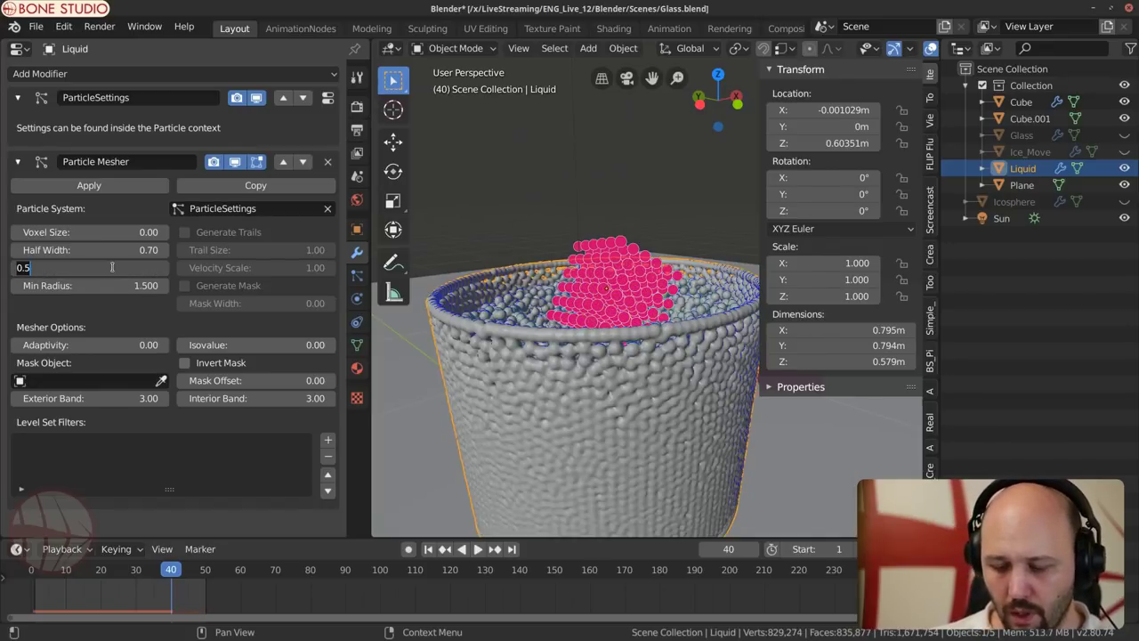
{"action": "type", "text": ".6"}
{"action": "key", "text": "Return"}
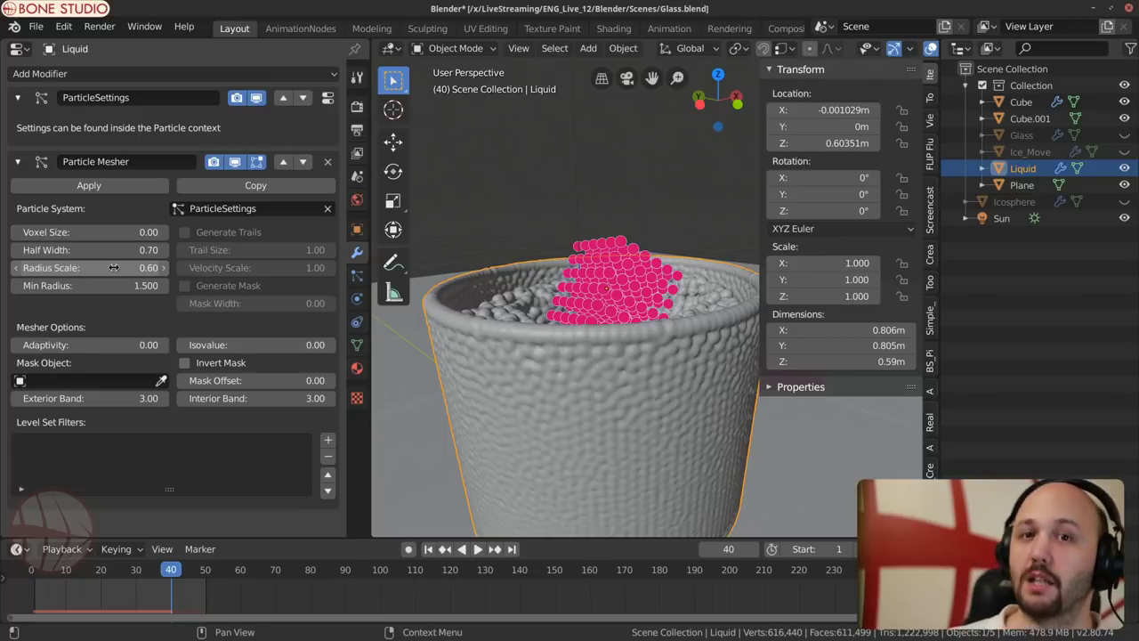
Step: Set the Particle Mesher voxel size back to 0.01
{"action": "scroll", "coordinate": [561, 338], "scroll_direction": "down", "scroll_amount": 3}
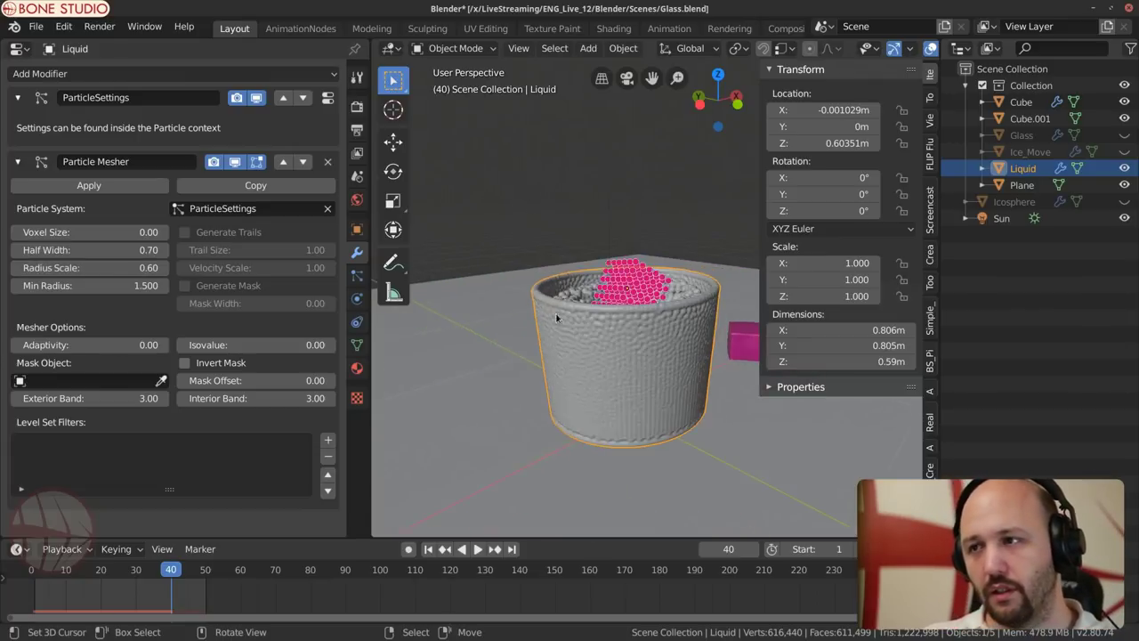
{"action": "middle_click_drag", "start_coordinate": [561, 294], "coordinate": [553, 343]}
{"action": "scroll", "coordinate": [556, 304], "scroll_direction": "up", "scroll_amount": 3}
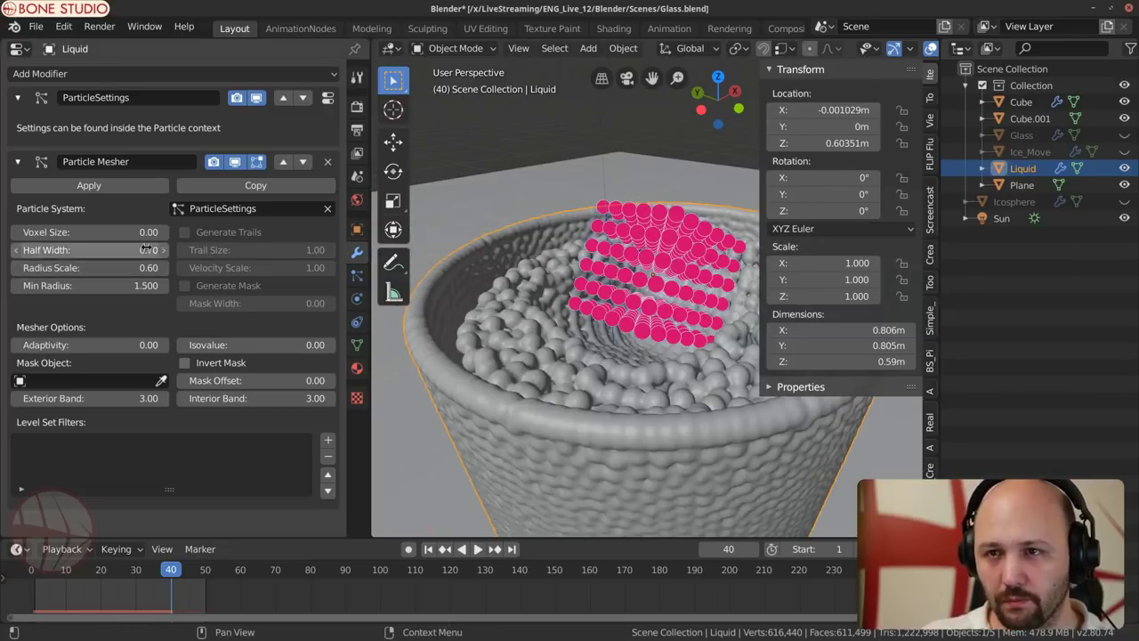
{"action": "left_click", "coordinate": [115, 253]}
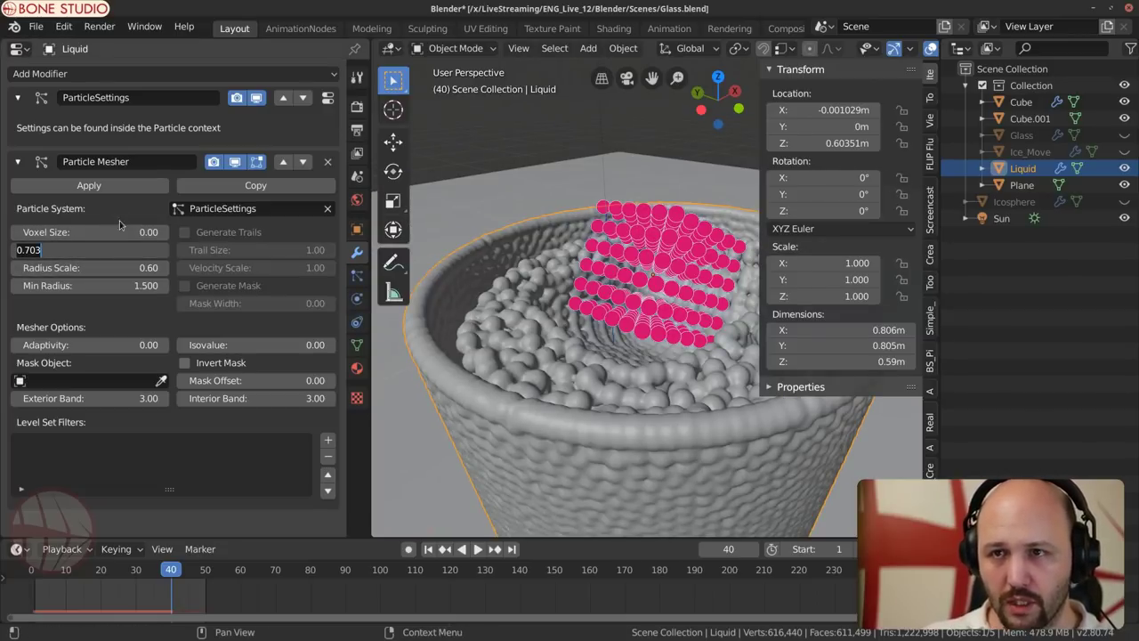
{"action": "left_click", "coordinate": [111, 233]}
{"action": "type", "text": "0.005"}
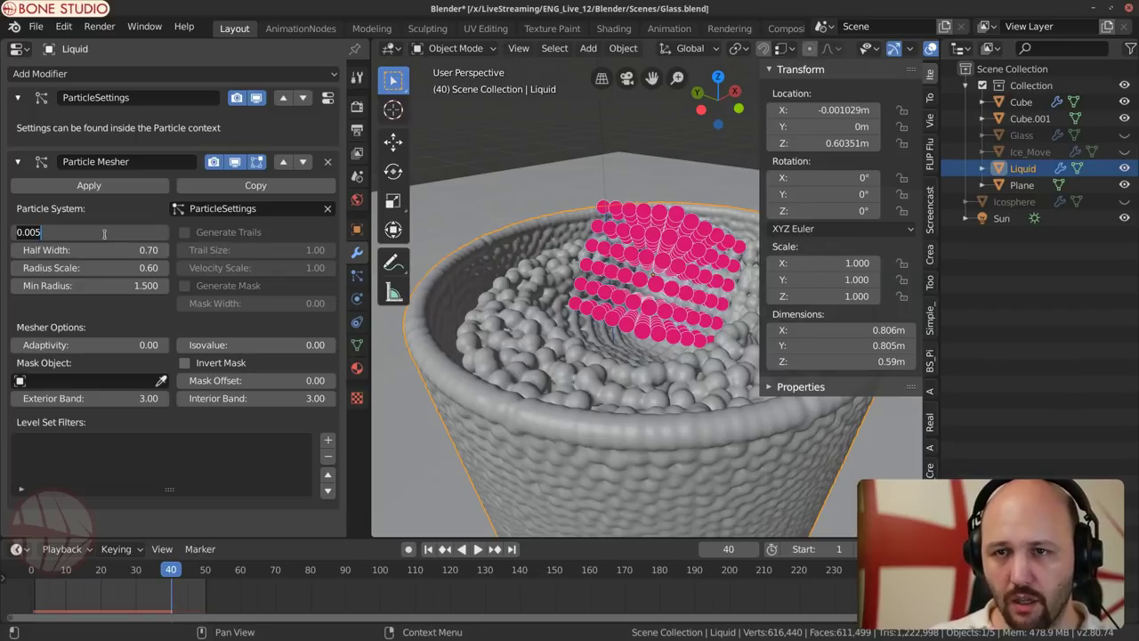
{"action": "key", "text": "Left"}
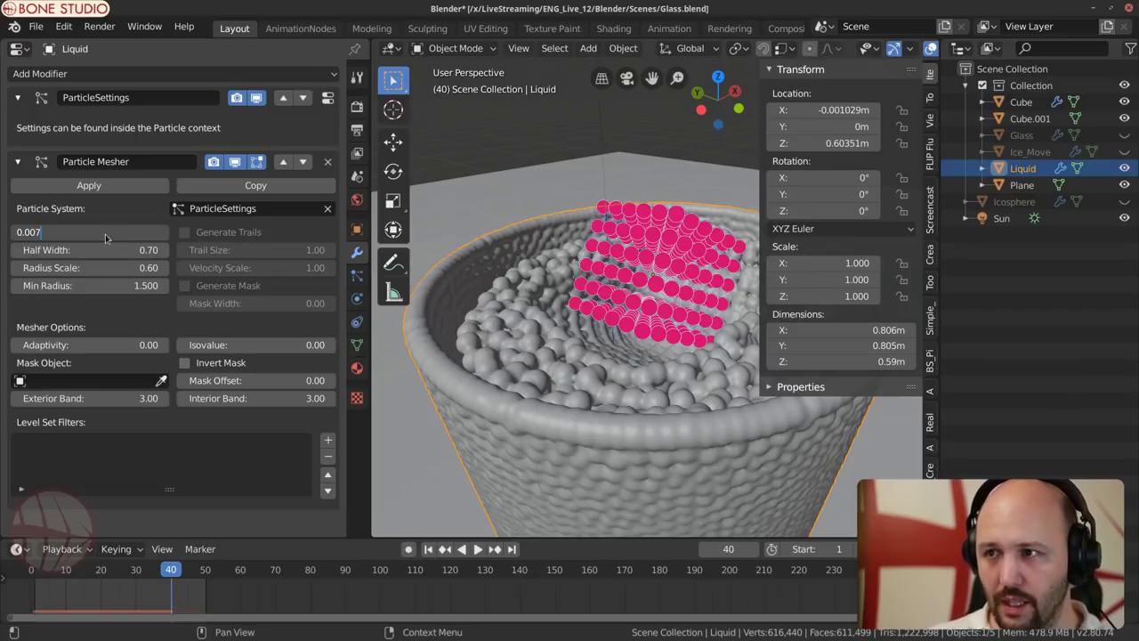
{"action": "key", "text": "Return"}
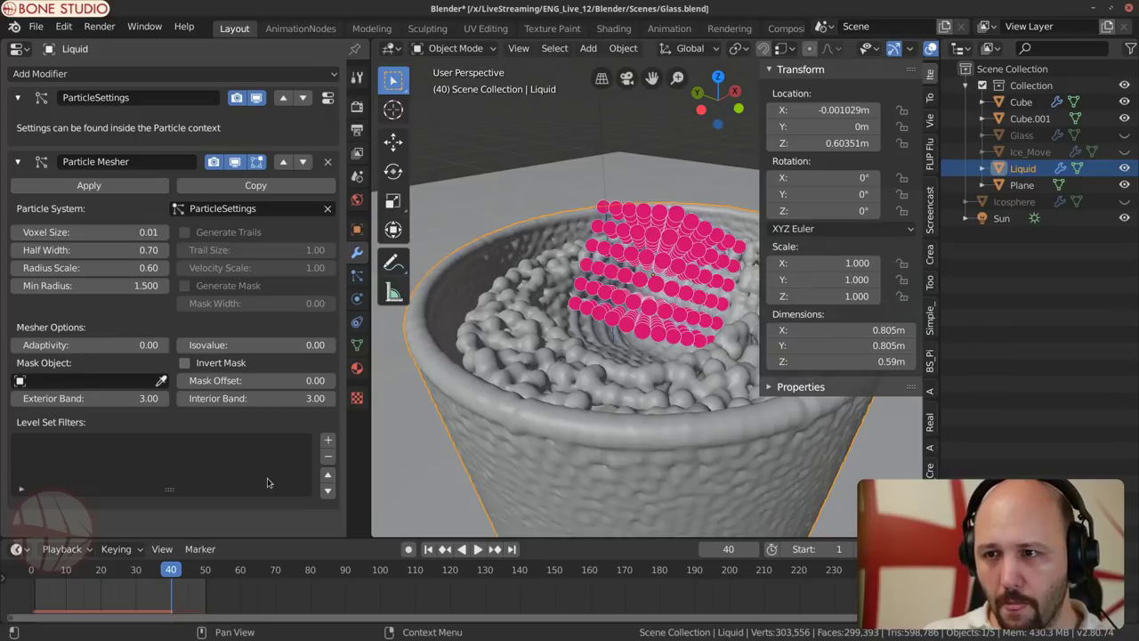
Step: Add a Median level-set filter with 2 iterations and radius 2
{"action": "scroll", "coordinate": [120, 472], "scroll_direction": "down", "scroll_amount": 2}
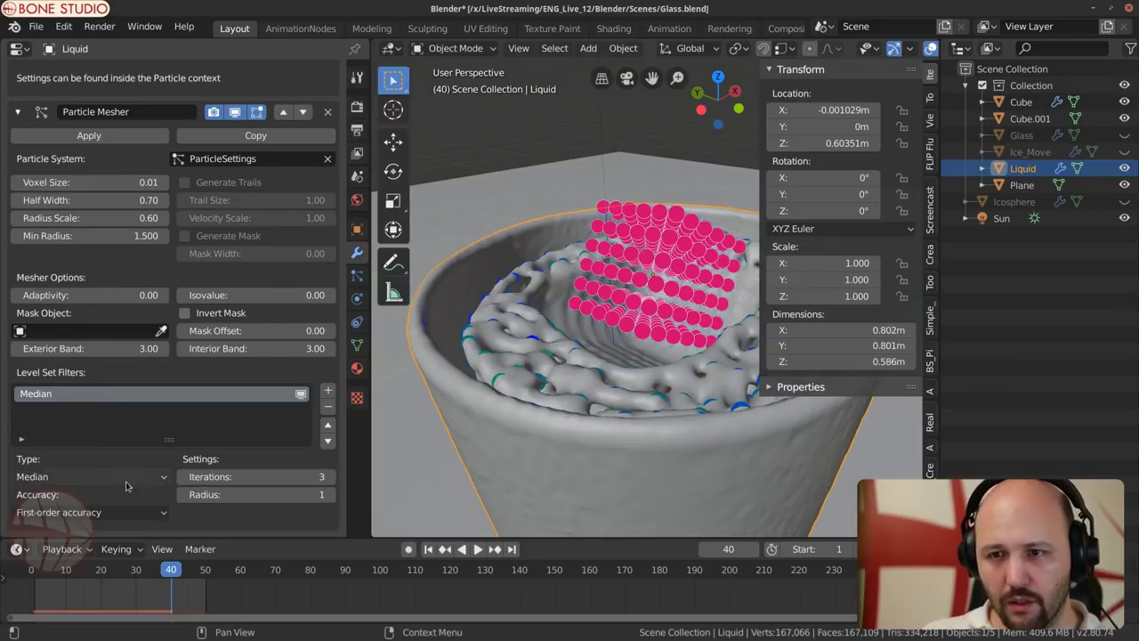
{"action": "left_click", "coordinate": [120, 481]}
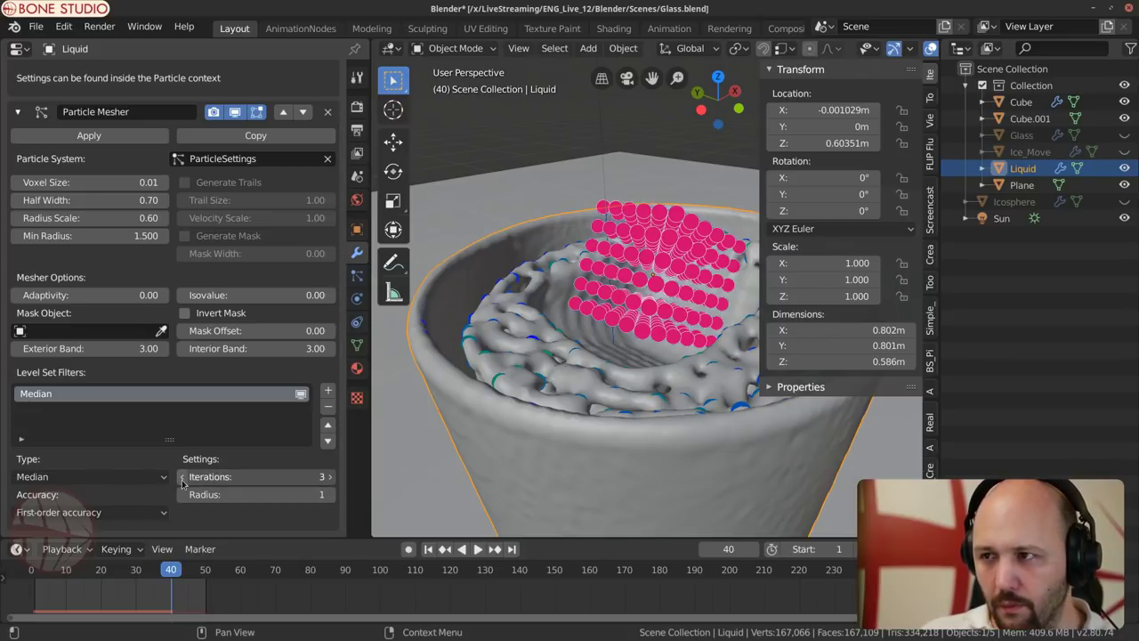
{"action": "left_click", "coordinate": [183, 477]}
{"action": "left_click", "coordinate": [326, 496]}
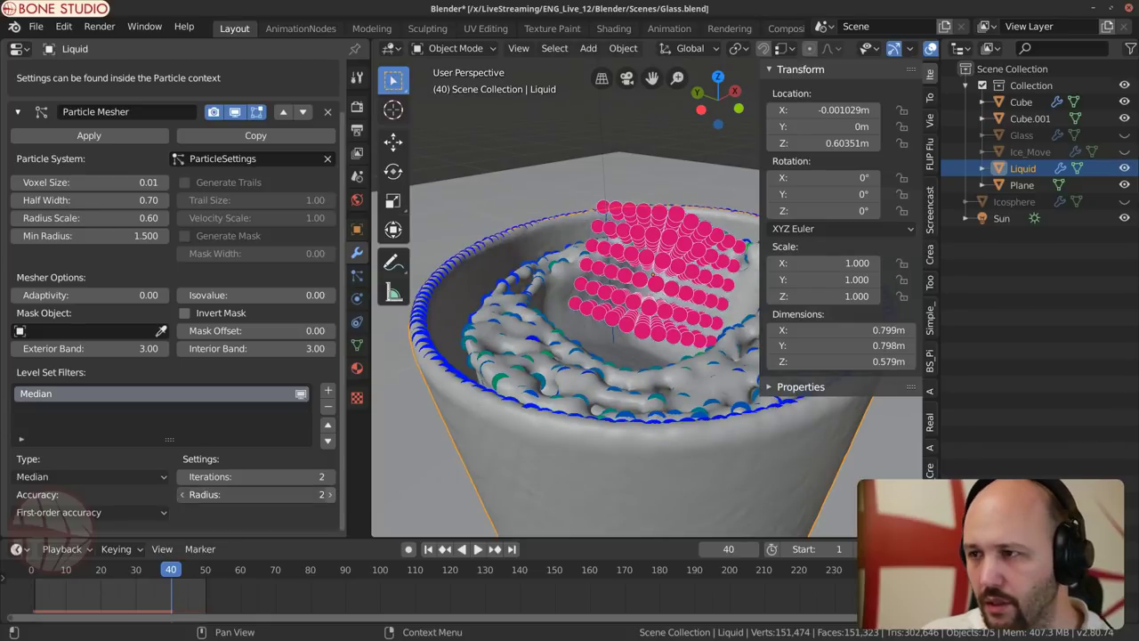
{"action": "left_click", "coordinate": [327, 495]}
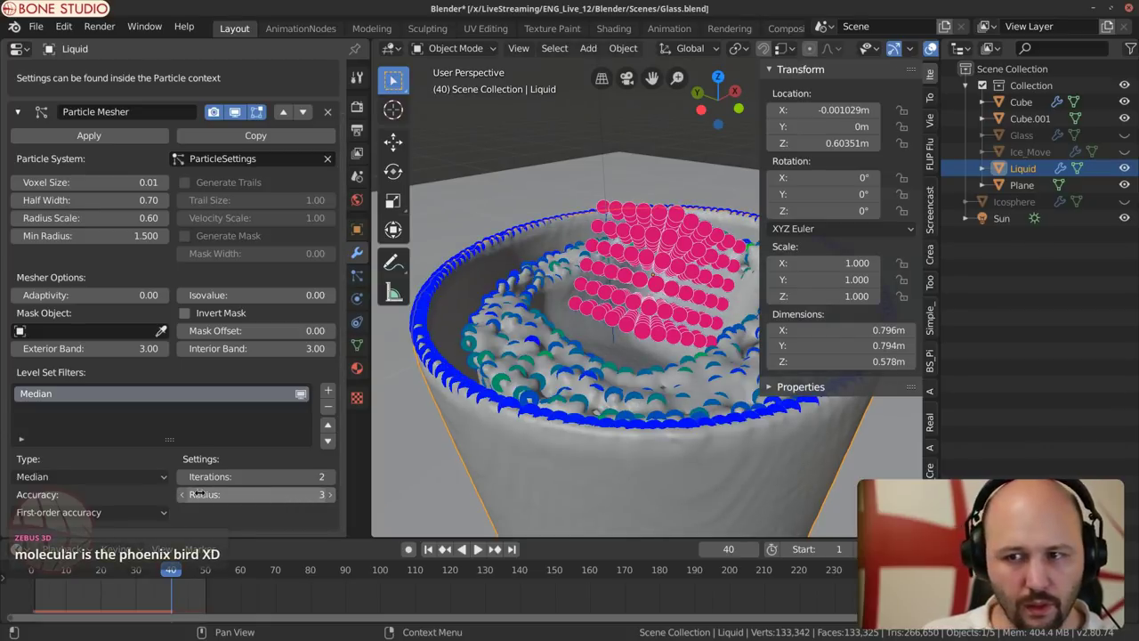
{"action": "left_click", "coordinate": [185, 494]}
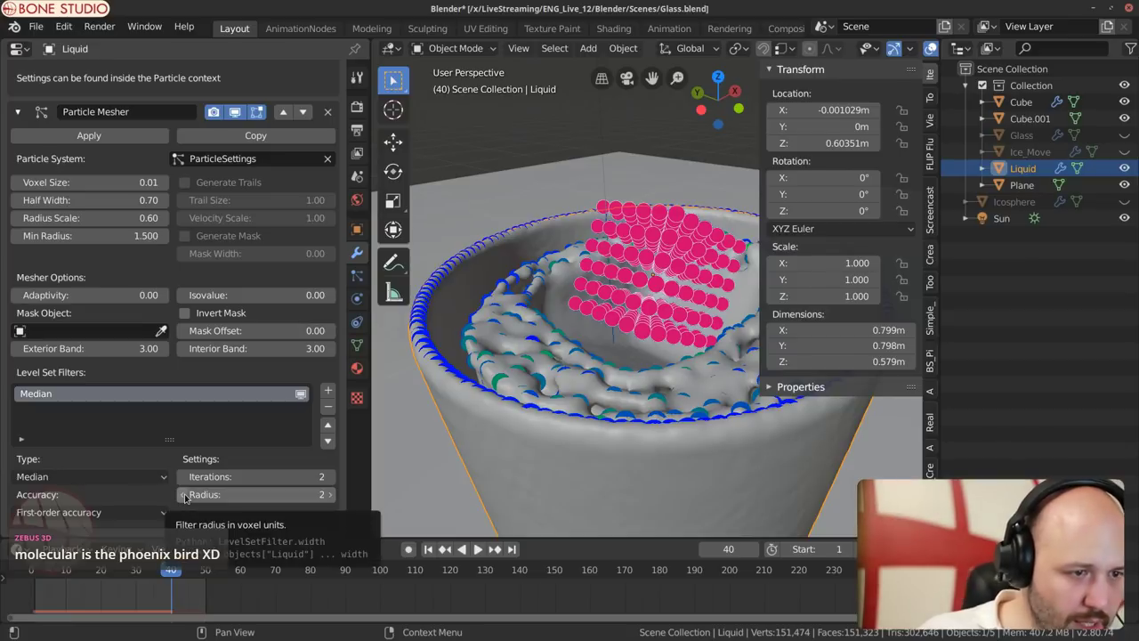
{"action": "scroll", "coordinate": [488, 329], "scroll_direction": "down", "scroll_amount": 5}
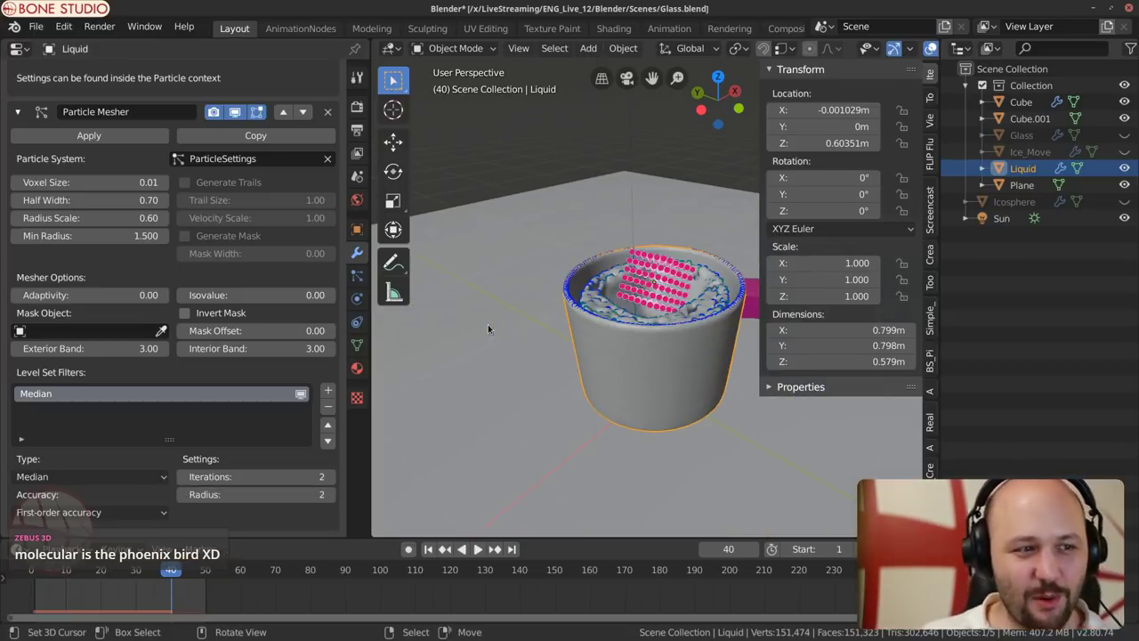
Step: Jump to frame 1, hide Cube and show Ice_Move in the outliner
{"action": "middle_click_drag", "start_coordinate": [537, 323], "coordinate": [548, 352]}
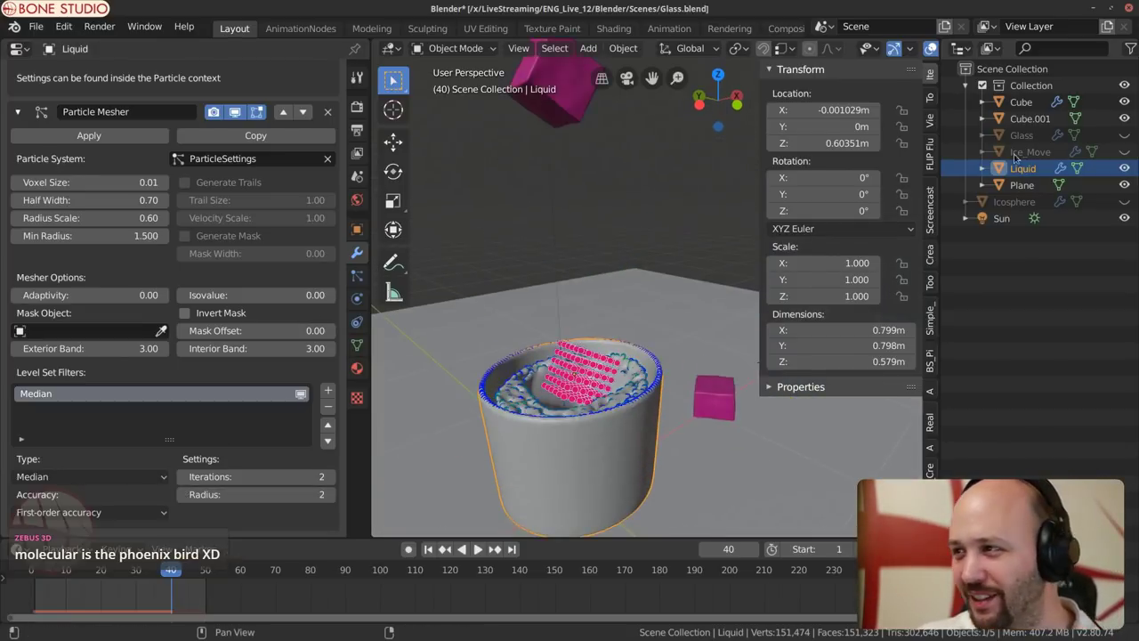
{"action": "key", "text": "shift+Left"}
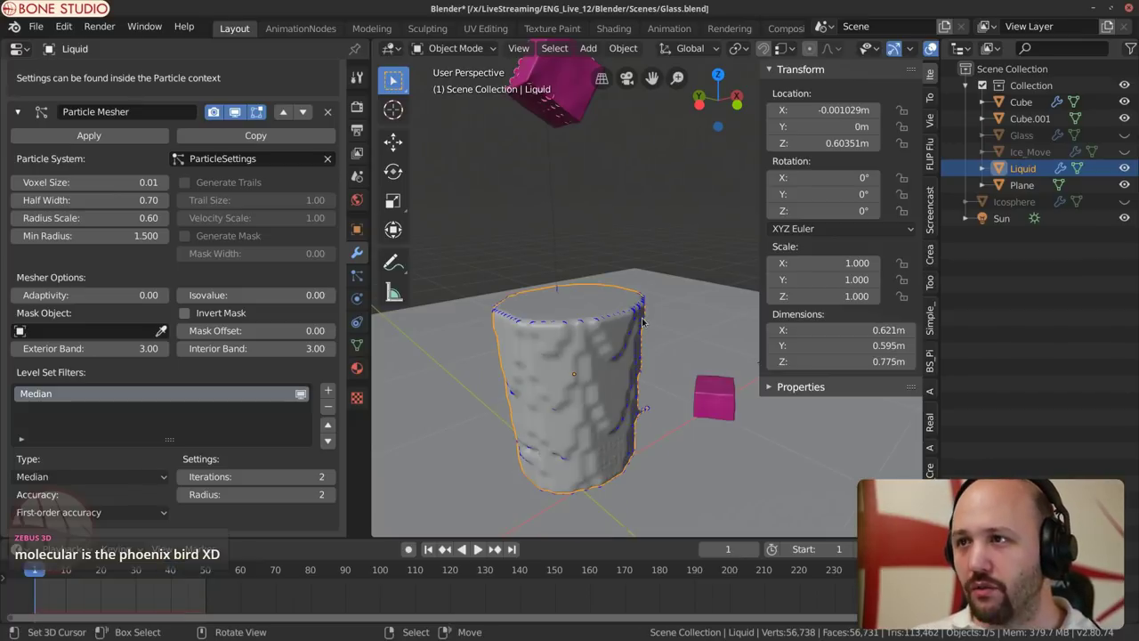
{"action": "middle_click_drag", "start_coordinate": [642, 322], "coordinate": [649, 391]}
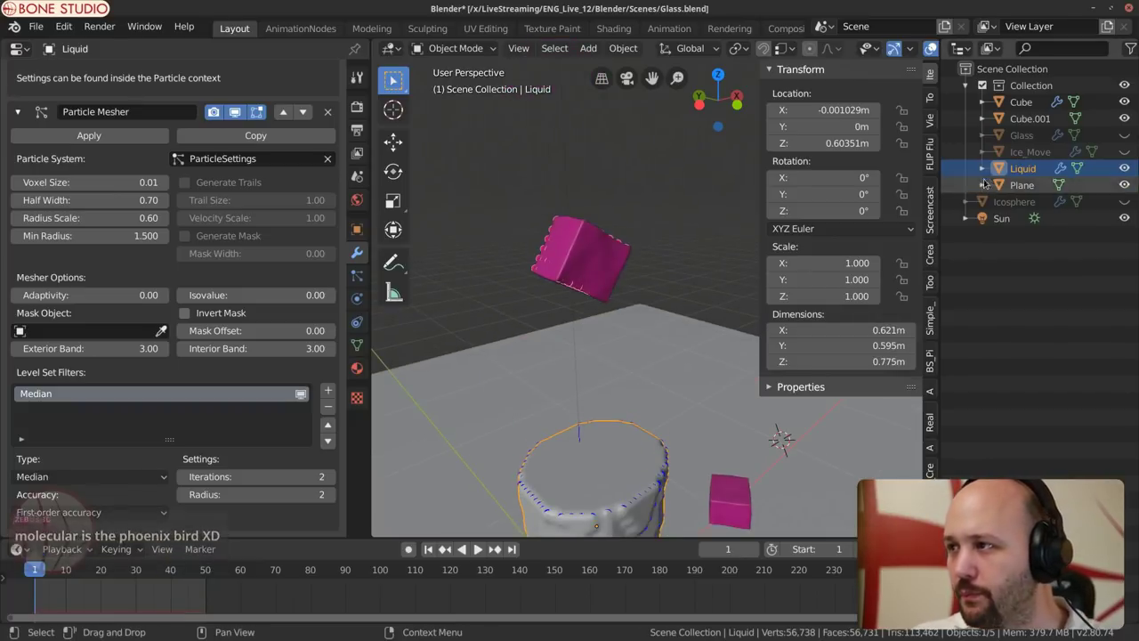
{"action": "left_click", "coordinate": [1123, 102]}
{"action": "left_click", "coordinate": [1125, 152]}
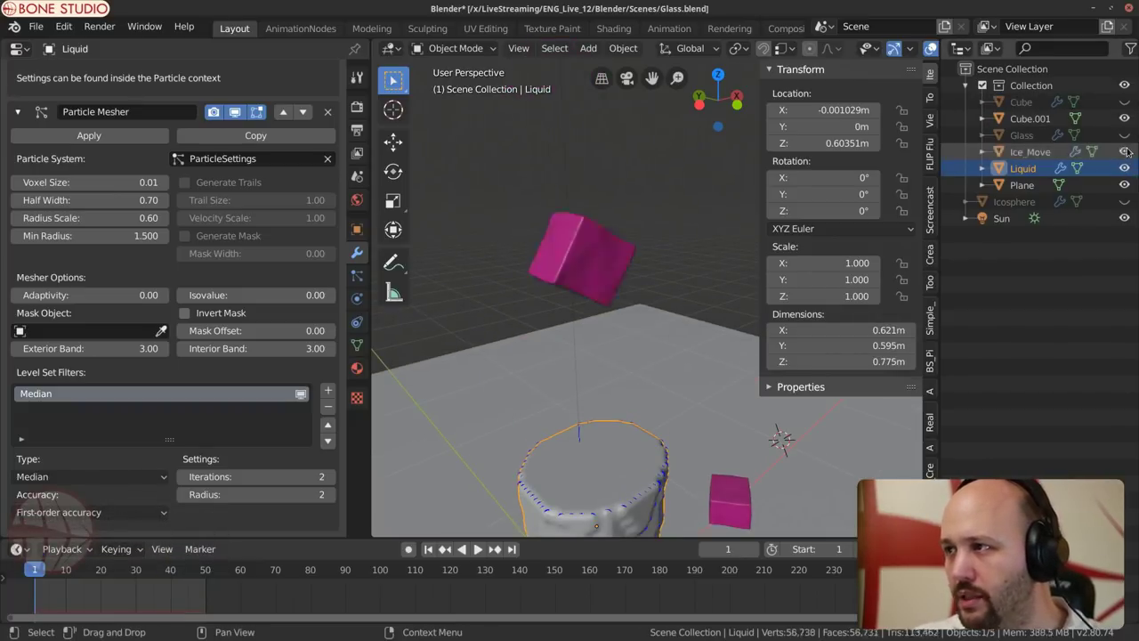
Step: Unbind and rebind Ice_Move's Surface Deform to the Icosphere, and hide the Cube
{"action": "left_click", "coordinate": [1037, 152]}
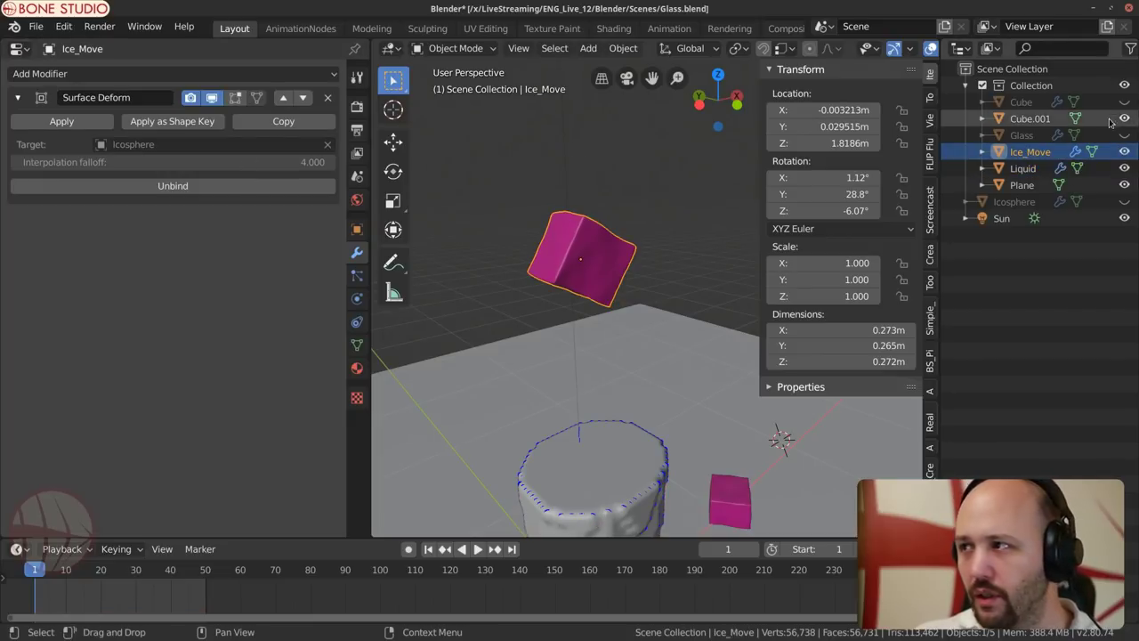
{"action": "left_click", "coordinate": [162, 188]}
{"action": "left_click", "coordinate": [164, 191]}
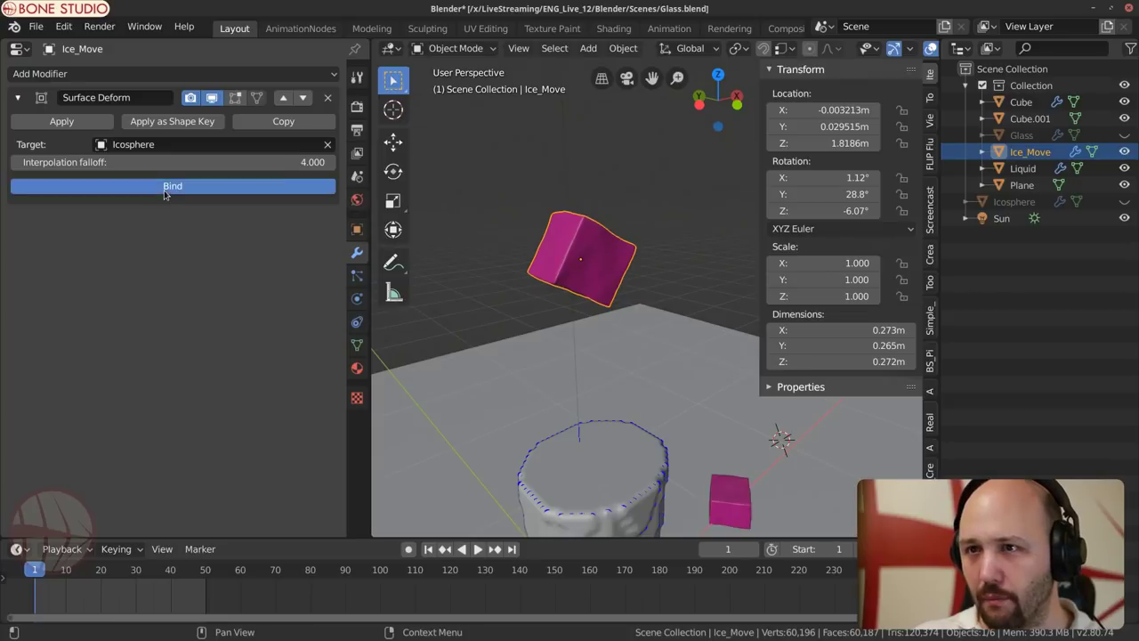
{"action": "left_click", "coordinate": [1124, 101]}
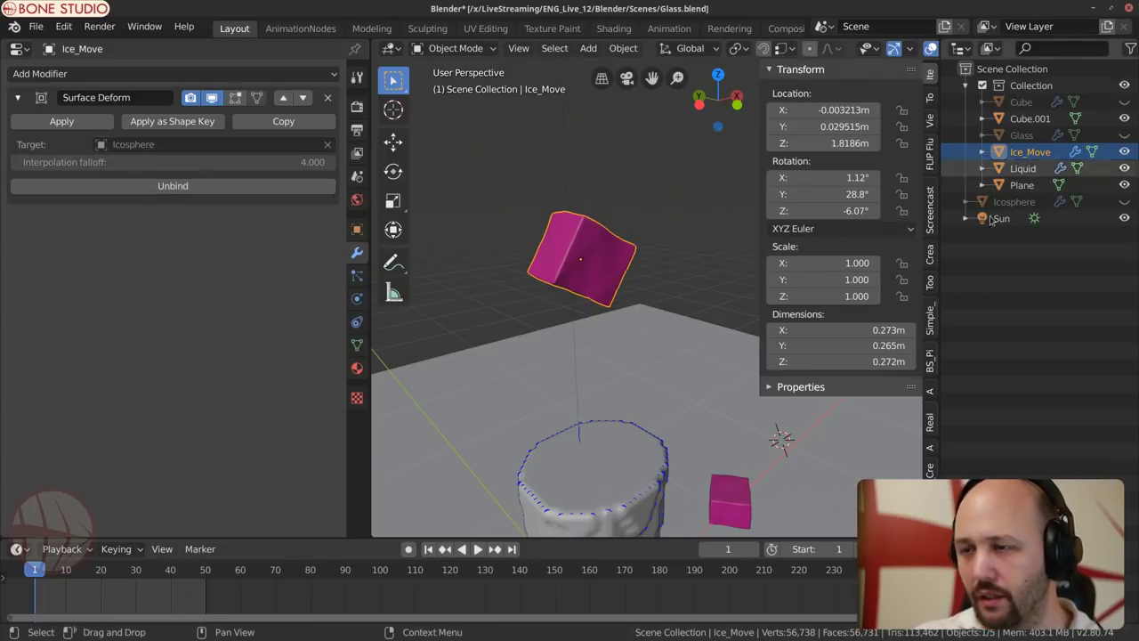
Step: Preview the animation, then set the Liquid's particle Viewport Display As to None
{"action": "middle_click_drag", "start_coordinate": [587, 383], "coordinate": [612, 419]}
{"action": "key", "text": "space"}
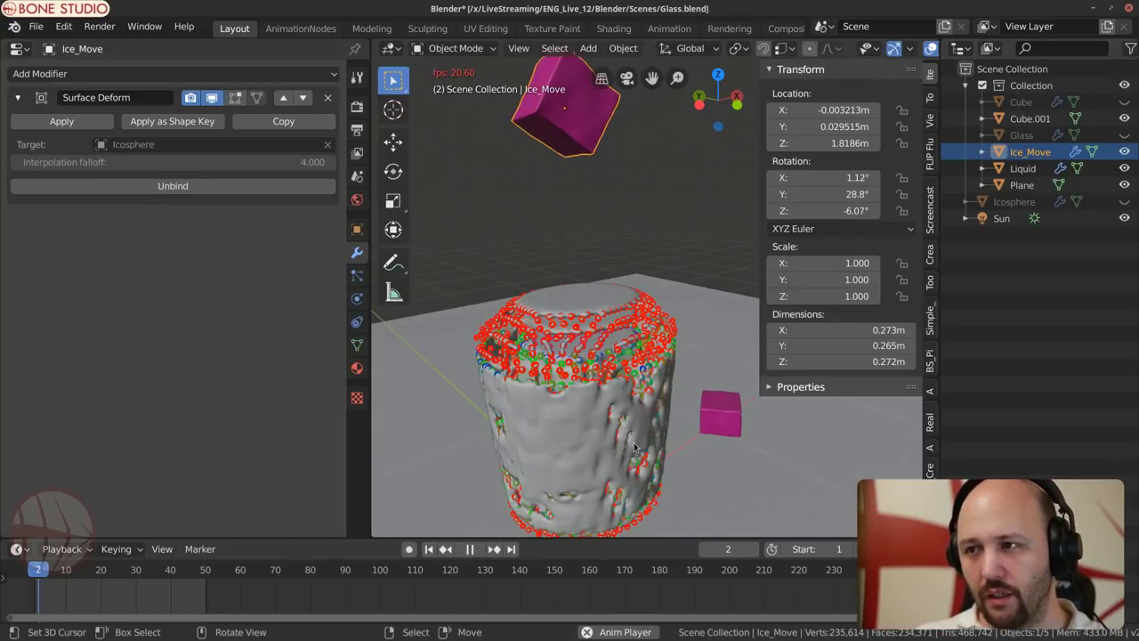
{"action": "left_click", "coordinate": [571, 435]}
{"action": "key", "text": "space"}
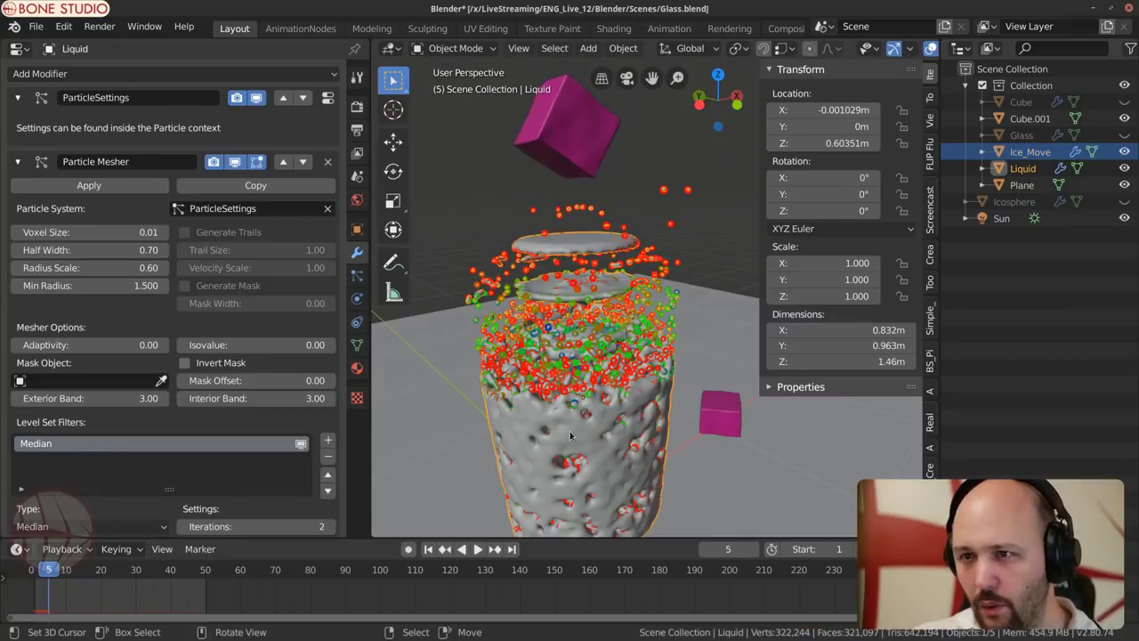
{"action": "left_click", "coordinate": [356, 276]}
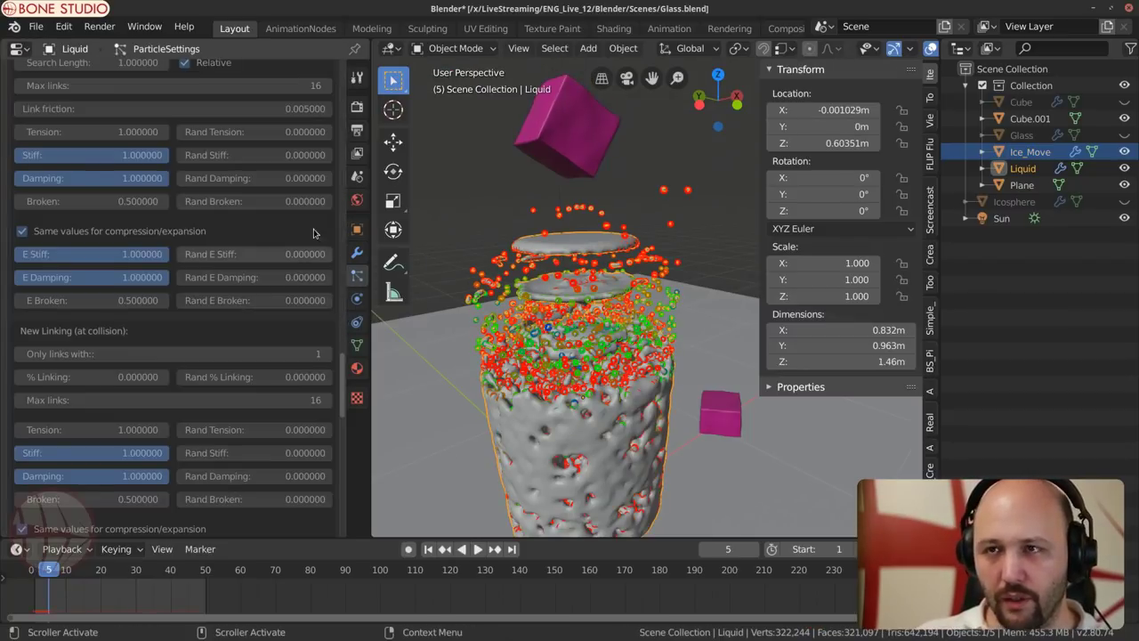
{"action": "scroll", "coordinate": [262, 159], "scroll_direction": "up", "scroll_amount": 15}
{"action": "scroll", "coordinate": [264, 168], "scroll_direction": "down", "scroll_amount": 4}
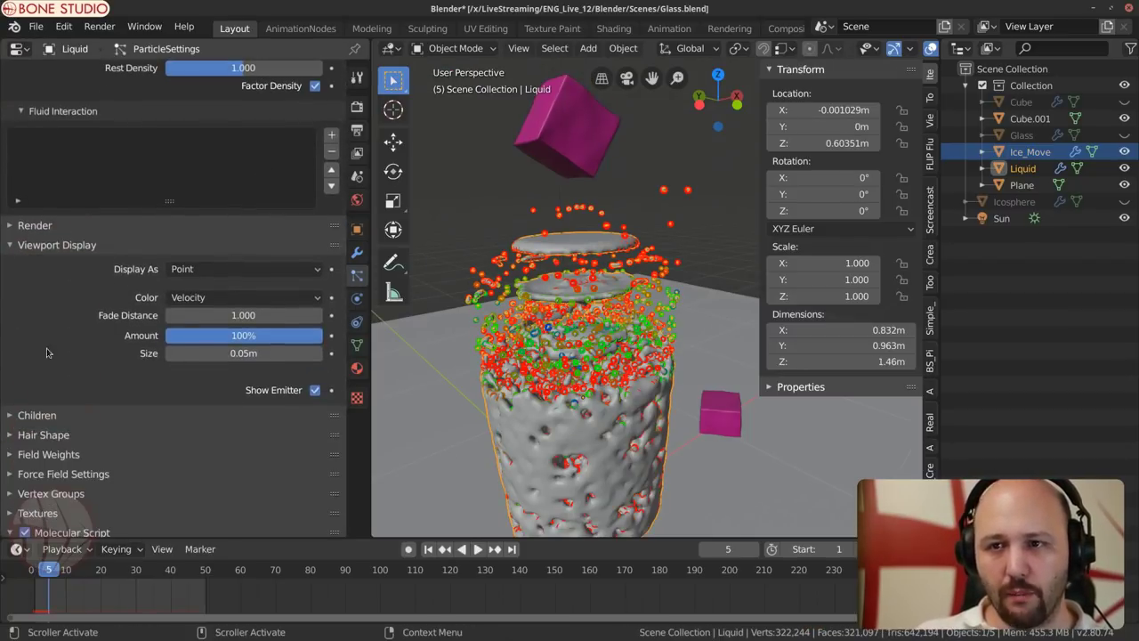
{"action": "left_click", "coordinate": [211, 268]}
{"action": "left_click", "coordinate": [217, 287]}
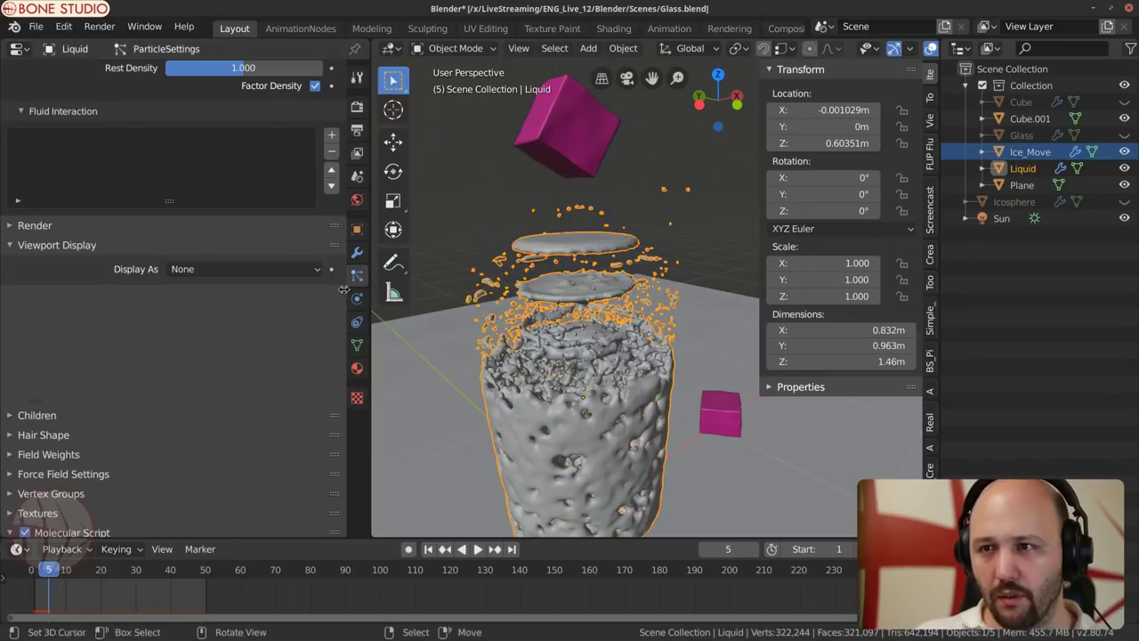
Step: Play the meshed liquid animation from a couple of angles, then return to frame 1
{"action": "key", "text": "space"}
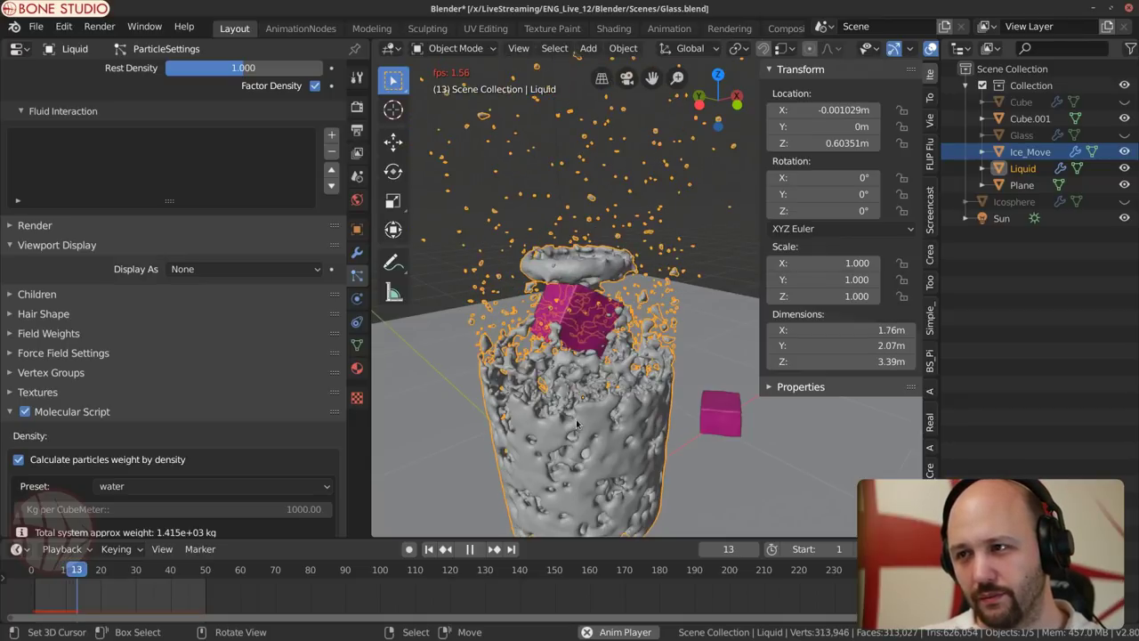
{"action": "key", "text": "space"}
{"action": "middle_click_drag", "start_coordinate": [579, 453], "coordinate": [561, 329]}
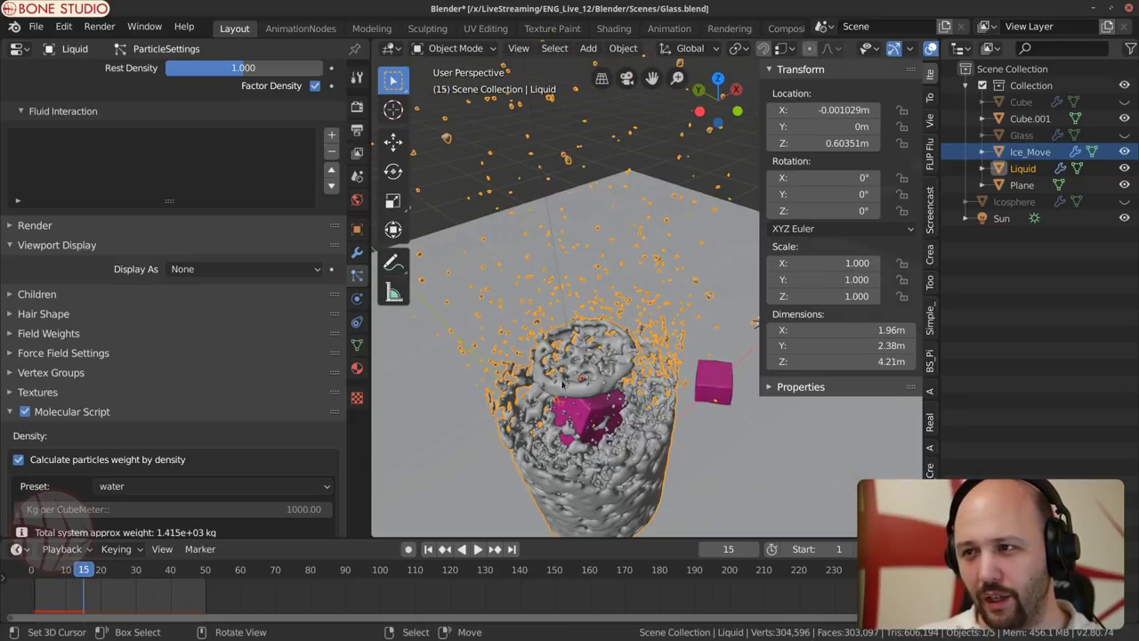
{"action": "middle_click_drag", "start_coordinate": [562, 383], "coordinate": [603, 365]}
{"action": "key", "text": "space"}
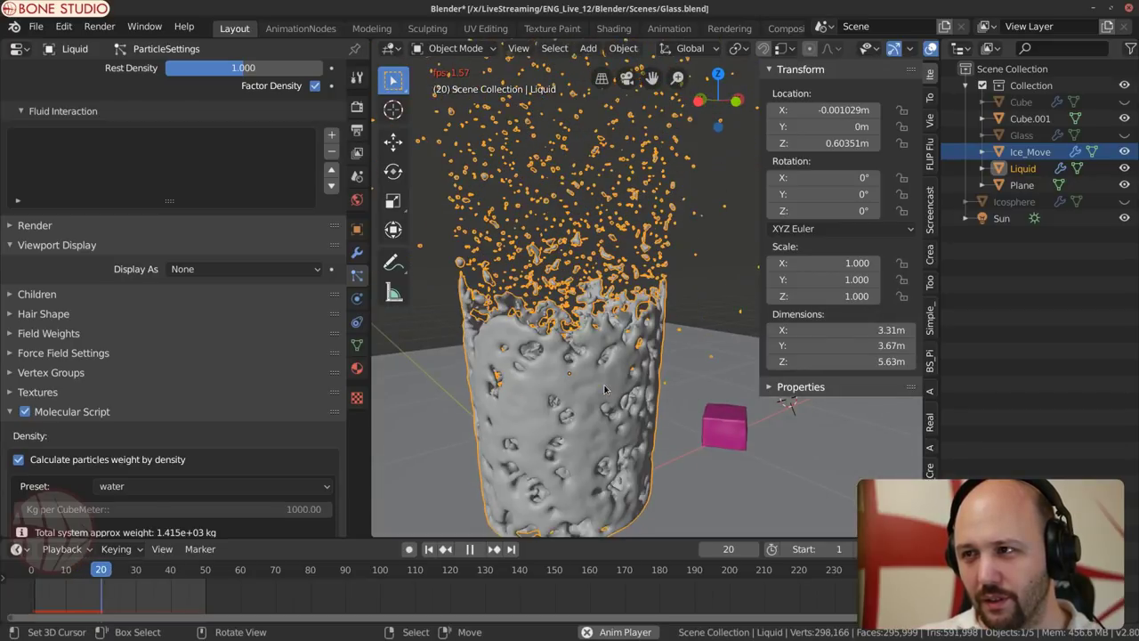
{"action": "scroll", "coordinate": [605, 382], "scroll_direction": "down", "scroll_amount": 5}
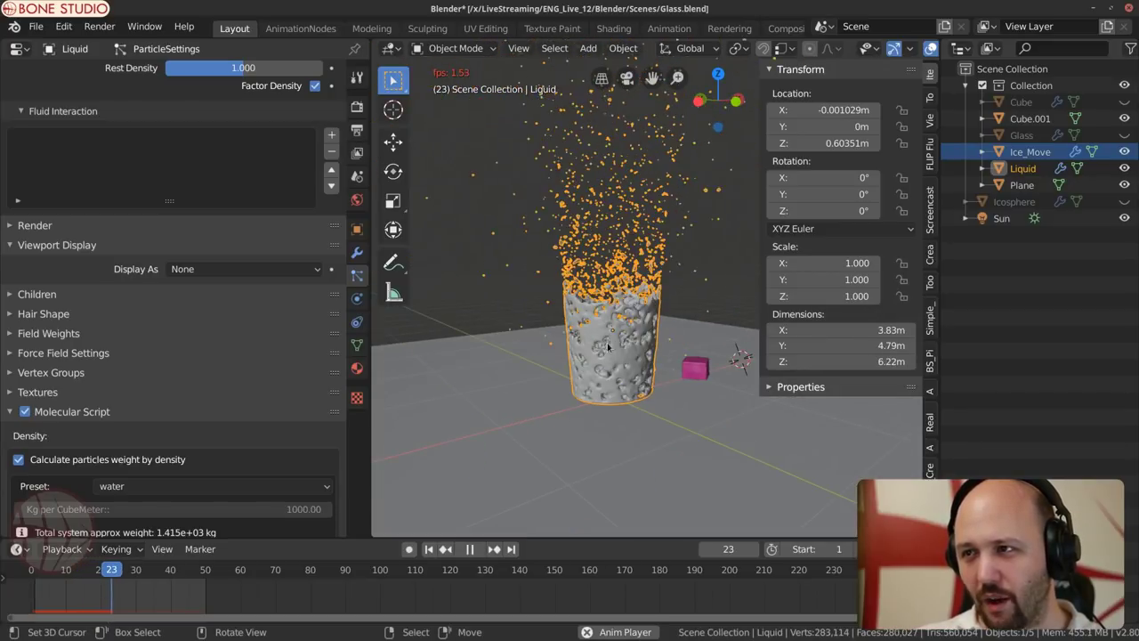
{"action": "key", "text": "Escape"}
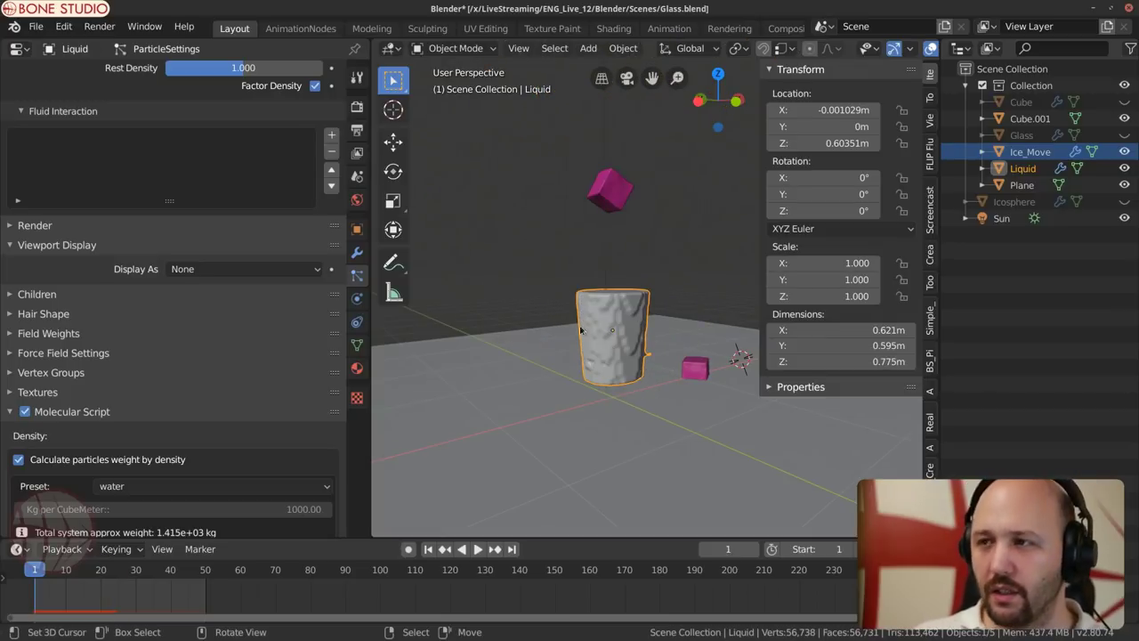
Step: Save Glass.blend, start then cancel the molecular bake, and show the Liquid's Particle Mesher modifier
{"action": "scroll", "coordinate": [178, 356], "scroll_direction": "down", "scroll_amount": 12}
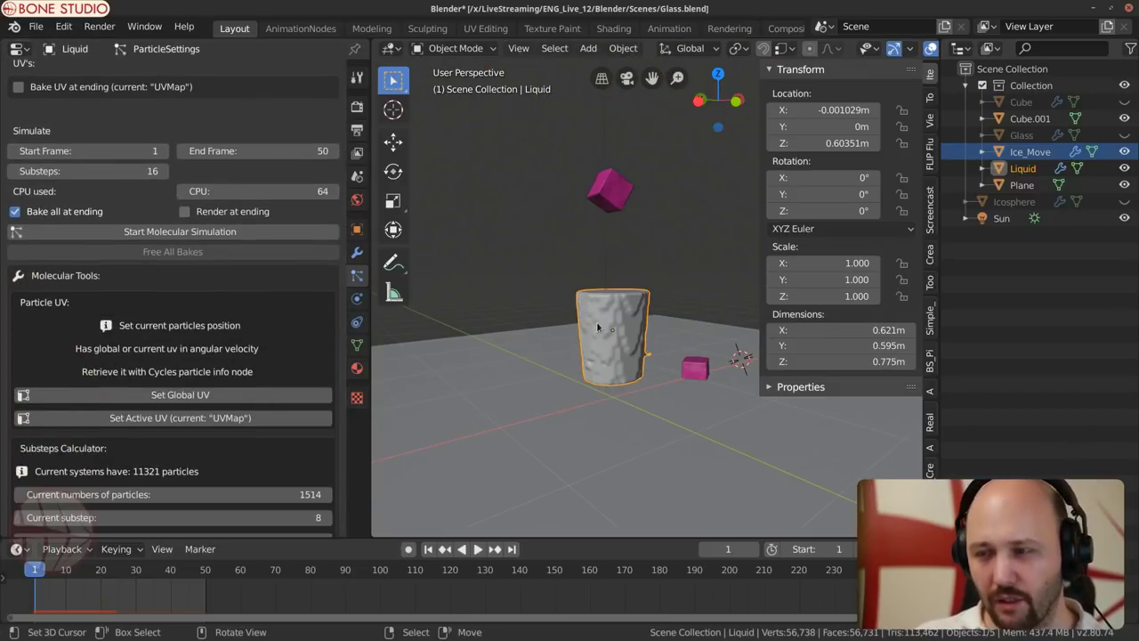
{"action": "key", "text": "ctrl+s"}
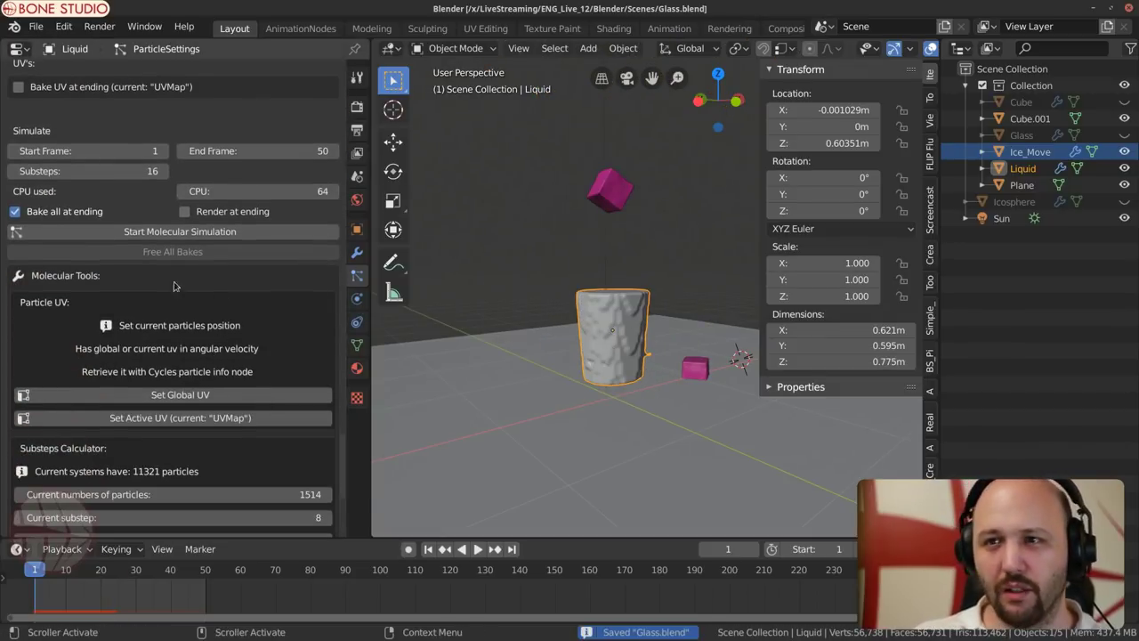
{"action": "left_click", "coordinate": [180, 231]}
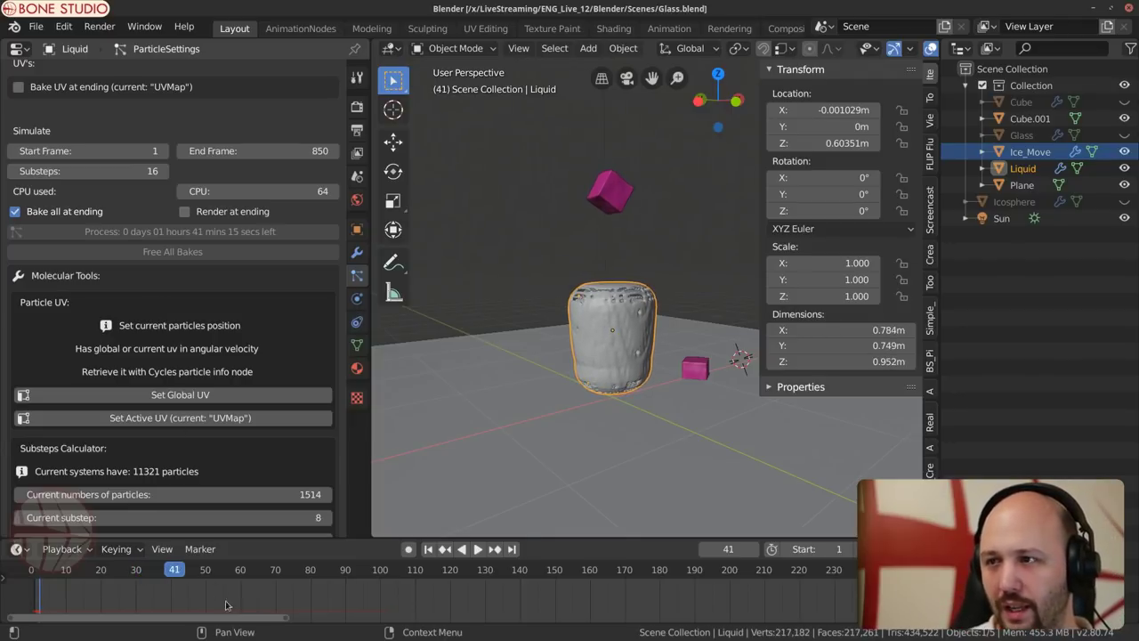
{"action": "key", "text": "Escape"}
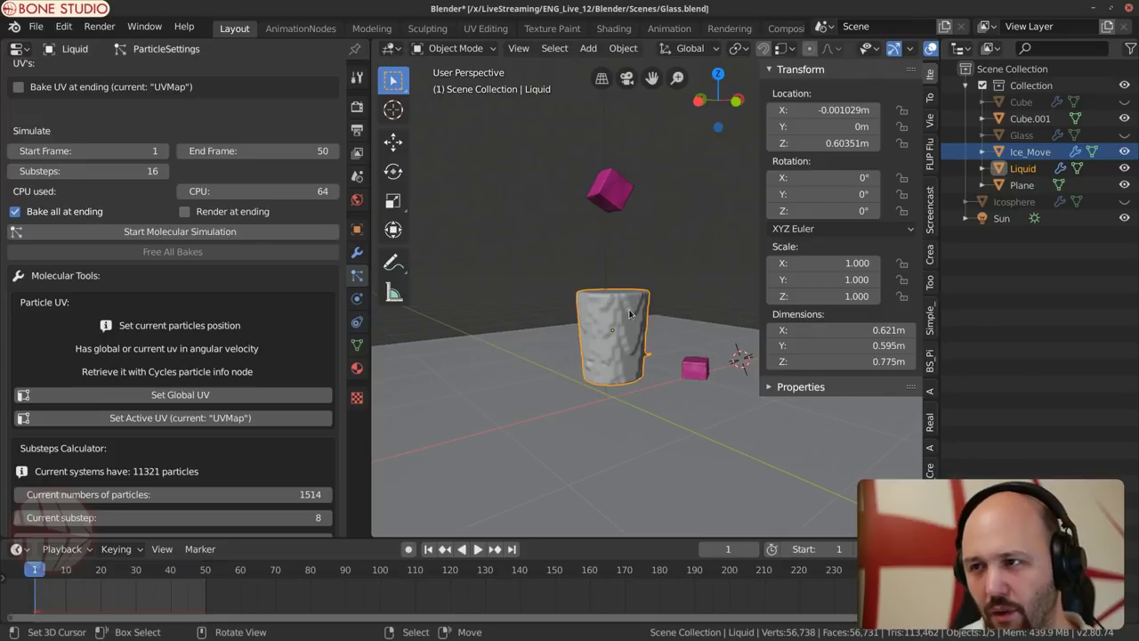
{"action": "left_click", "coordinate": [355, 256]}
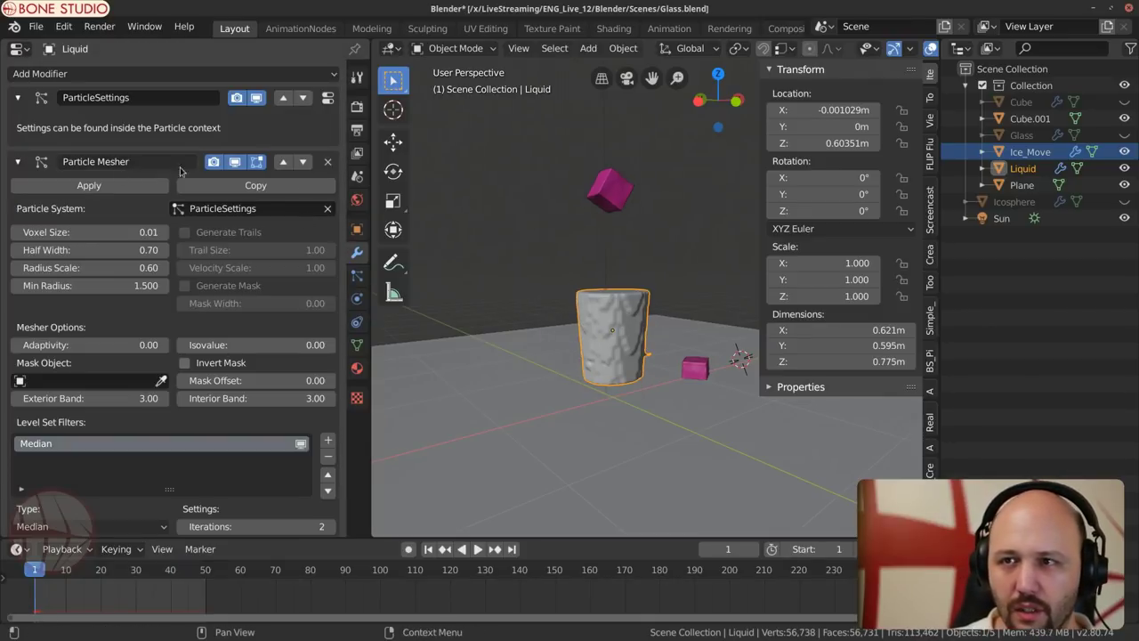
Step: Disable the Particle Mesher in the viewport, unhide the Cube and hide Ice_Move
{"action": "left_click", "coordinate": [234, 161]}
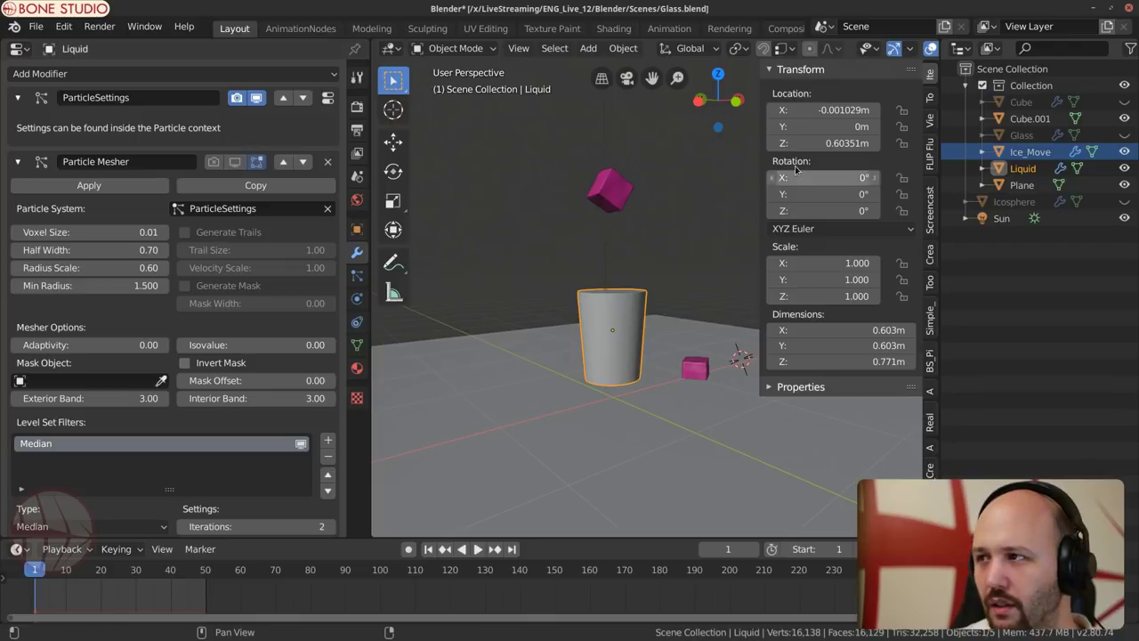
{"action": "left_click", "coordinate": [1123, 102]}
{"action": "left_click", "coordinate": [1123, 152]}
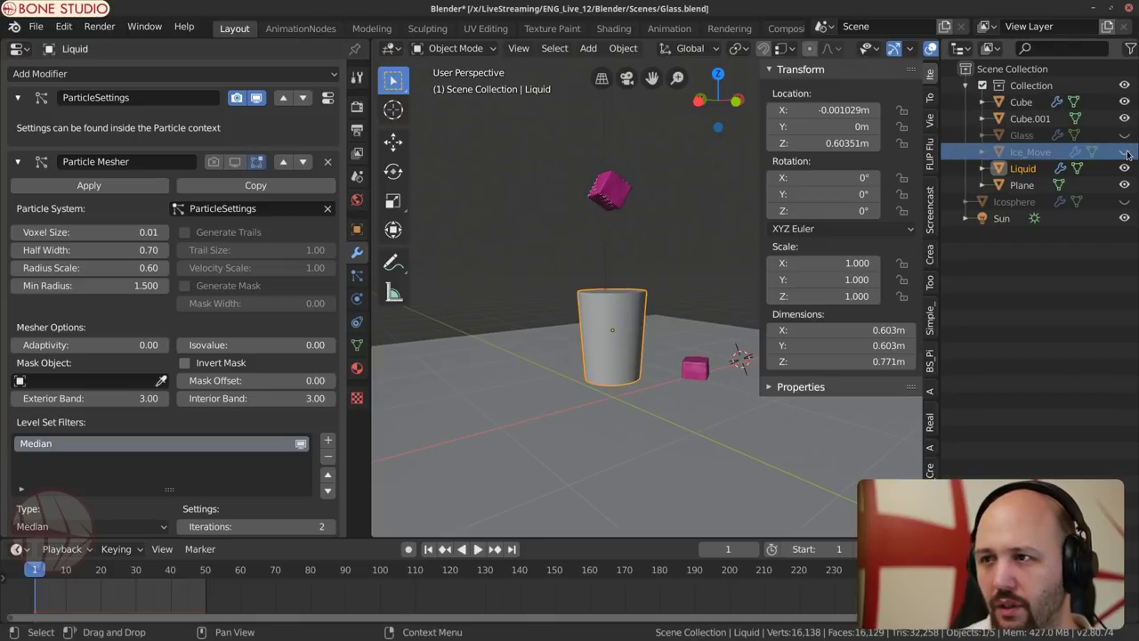
{"action": "left_click", "coordinate": [18, 162]}
Step: Add a Build modifier to the Liquid with Start frame 1000
{"action": "left_click", "coordinate": [65, 73]}
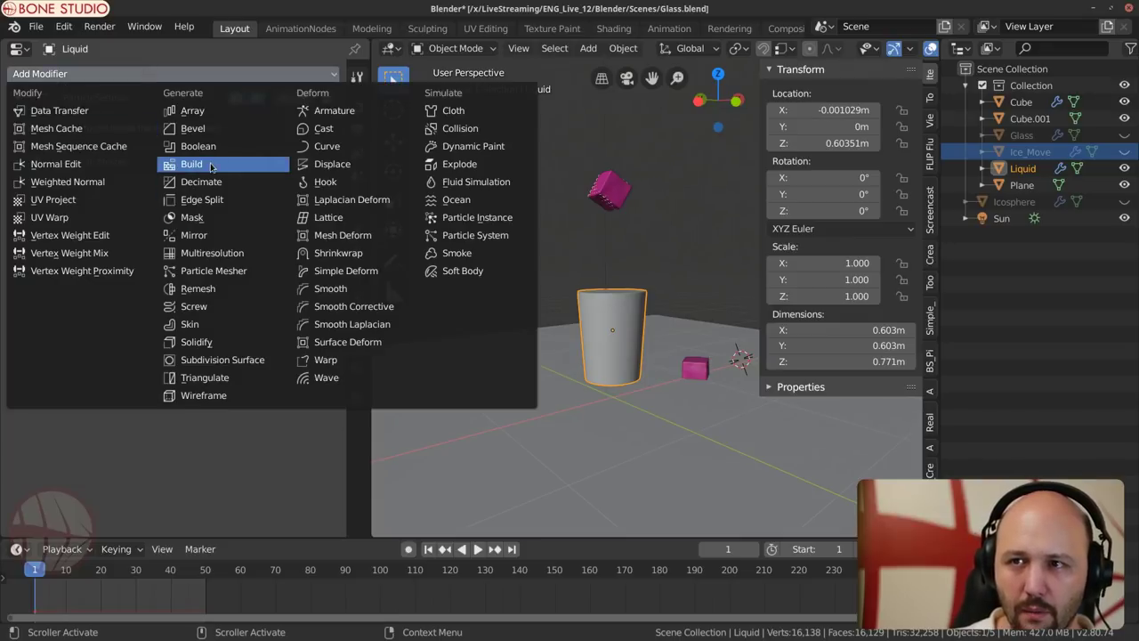
{"action": "left_click", "coordinate": [211, 165]}
{"action": "left_click", "coordinate": [108, 234]}
{"action": "type", "text": "100"}
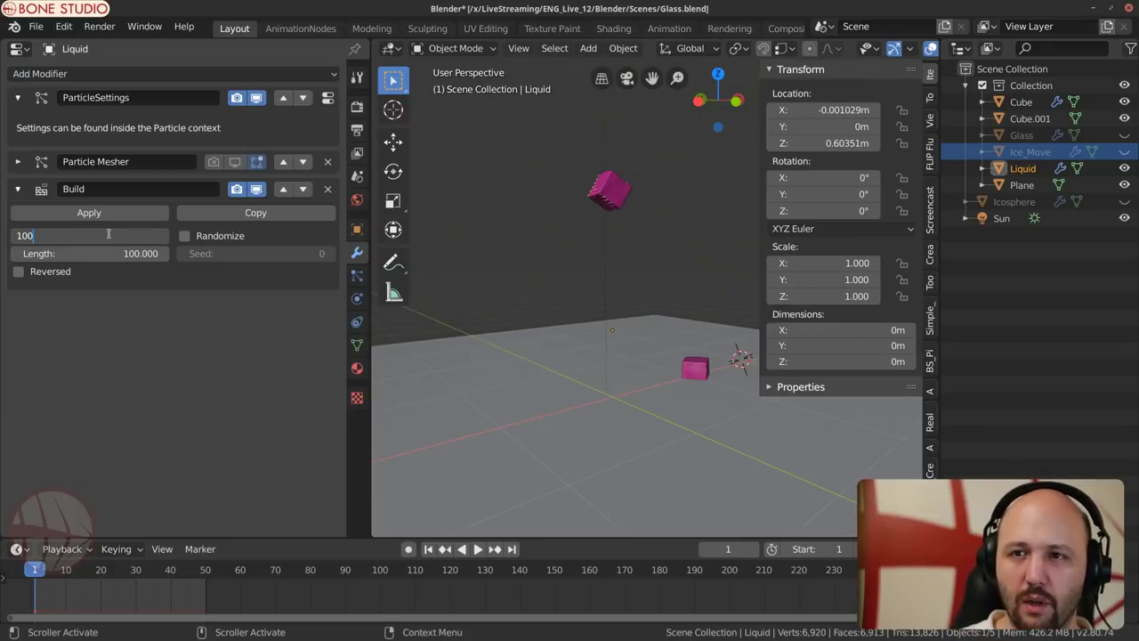
{"action": "type", "text": "0"}
{"action": "key", "text": "Return"}
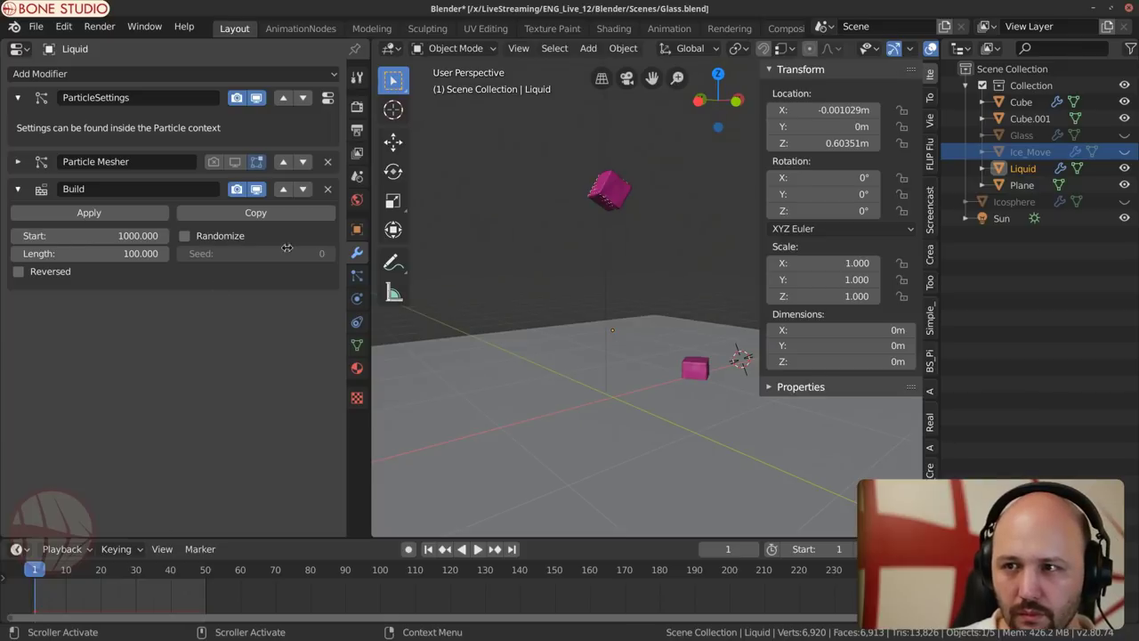
Step: Select the Cube, save, and start baking its molecular simulation through frame 850
{"action": "left_click", "coordinate": [605, 189]}
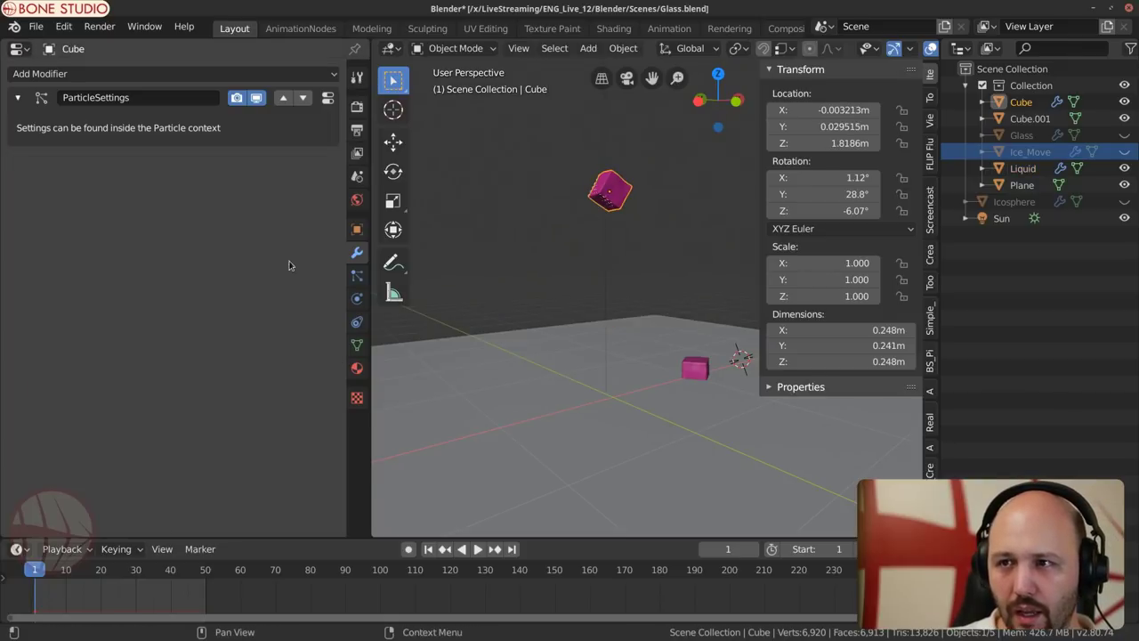
{"action": "left_click", "coordinate": [357, 275]}
{"action": "scroll", "coordinate": [140, 233], "scroll_direction": "up", "scroll_amount": 7}
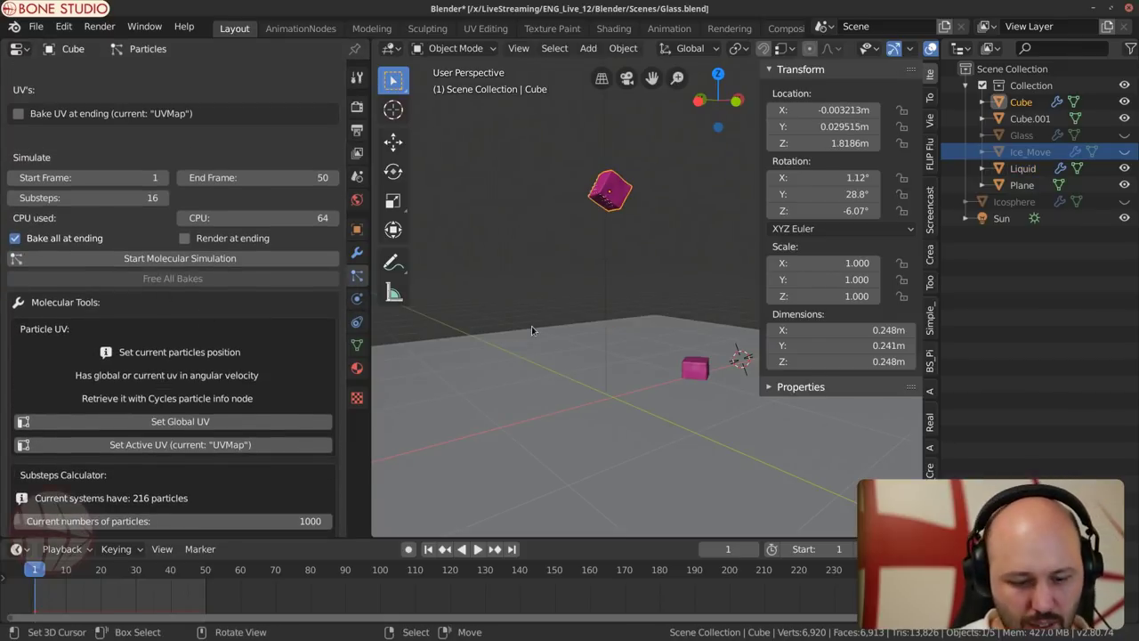
{"action": "key", "text": "ctrl+s"}
{"action": "left_click", "coordinate": [182, 258]}
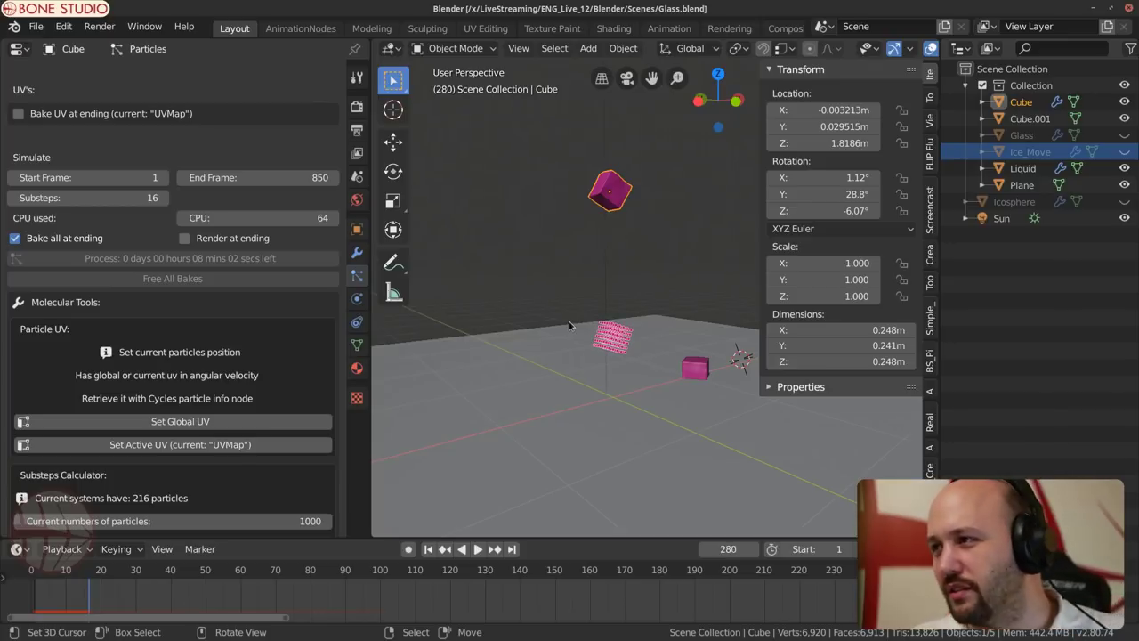
Step: Set the Liquid's particle Viewport Display As to Point
{"action": "left_click", "coordinate": [1023, 168]}
{"action": "scroll", "coordinate": [163, 398], "scroll_direction": "up", "scroll_amount": 10}
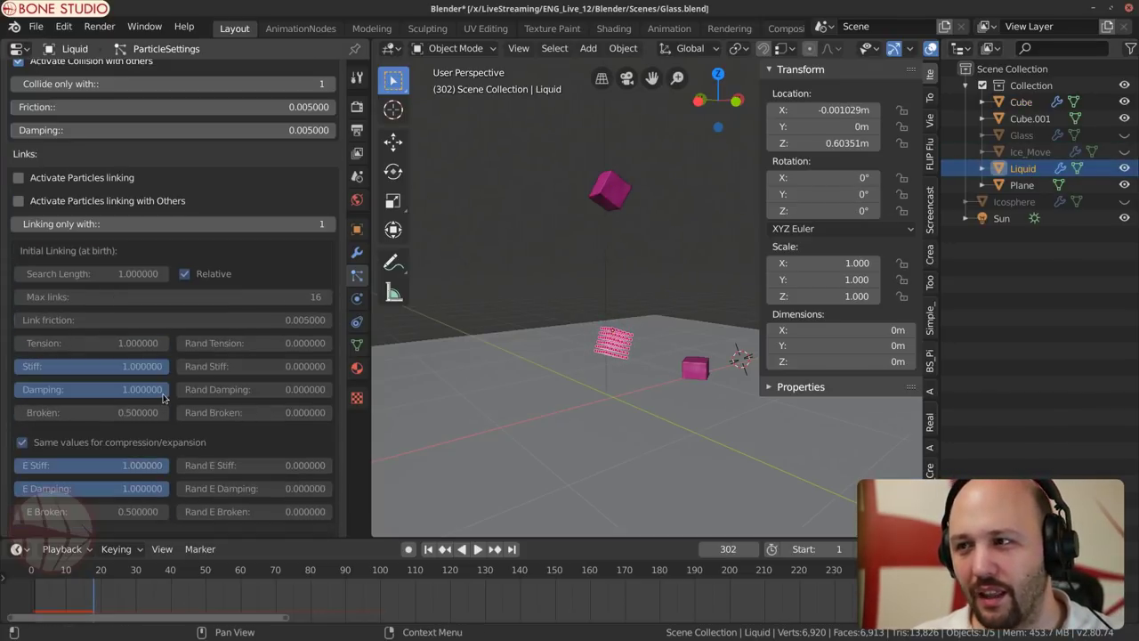
{"action": "scroll", "coordinate": [163, 398], "scroll_direction": "up", "scroll_amount": 10}
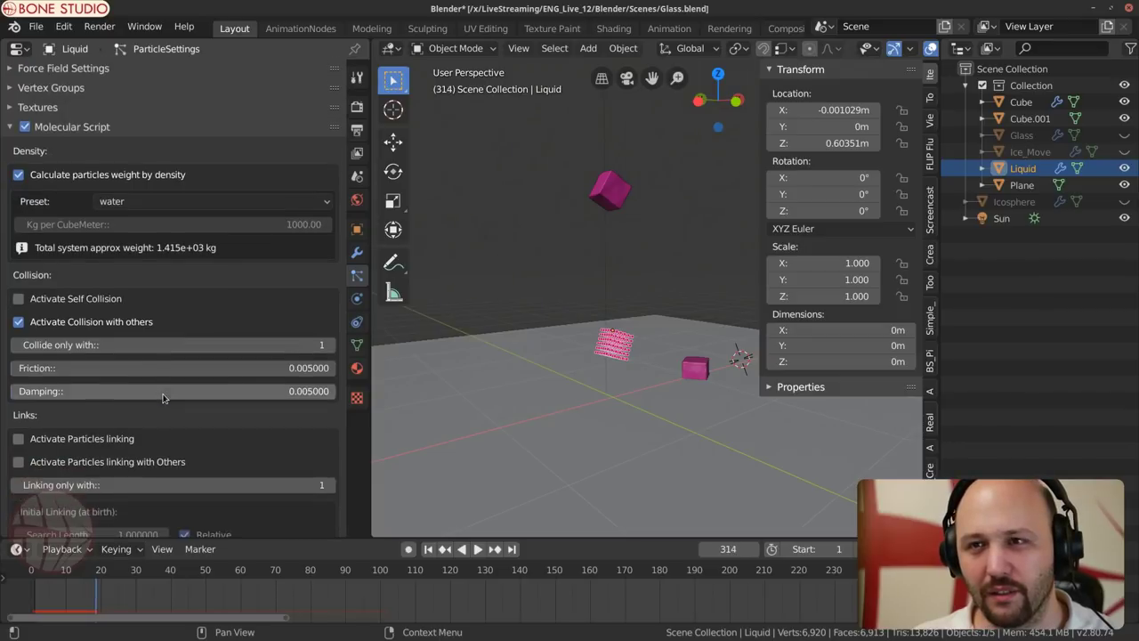
{"action": "scroll", "coordinate": [163, 398], "scroll_direction": "up", "scroll_amount": 4}
{"action": "left_click", "coordinate": [196, 268]}
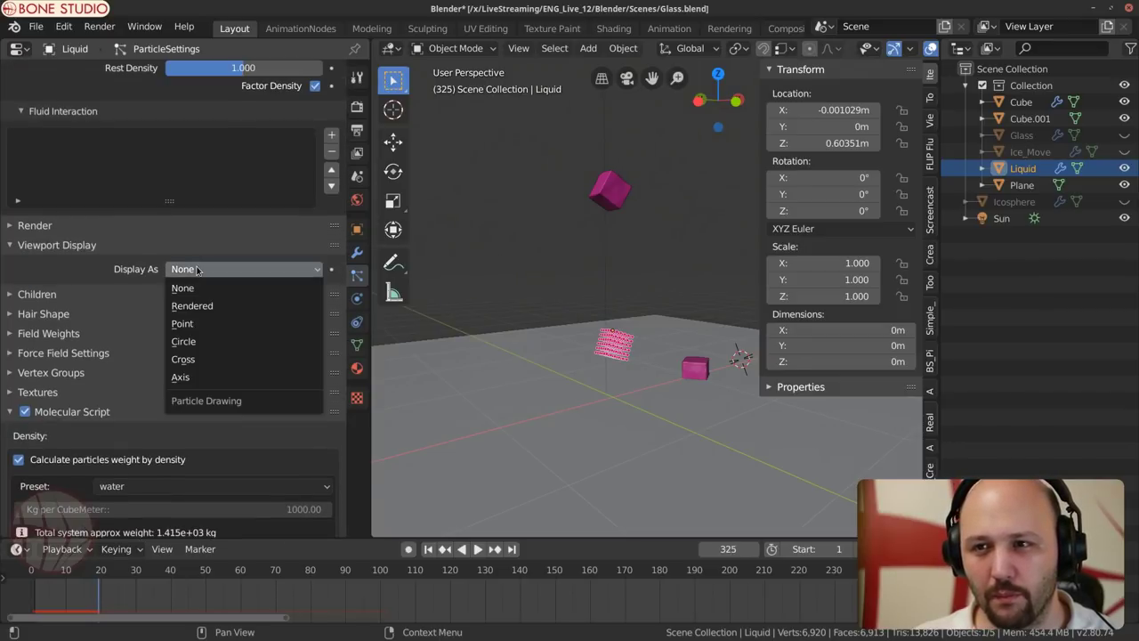
{"action": "left_click", "coordinate": [201, 323]}
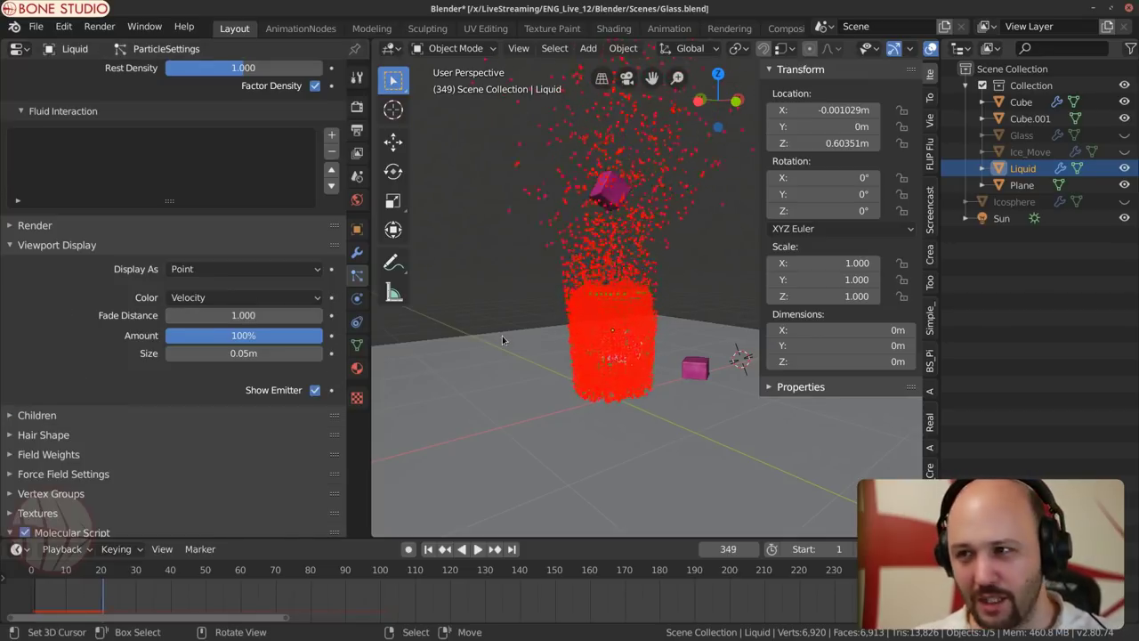
Step: Bake the Liquid's molecular simulation and wait for it to finish
{"action": "scroll", "coordinate": [132, 421], "scroll_direction": "down", "scroll_amount": 15}
{"action": "scroll", "coordinate": [131, 421], "scroll_direction": "up", "scroll_amount": 8}
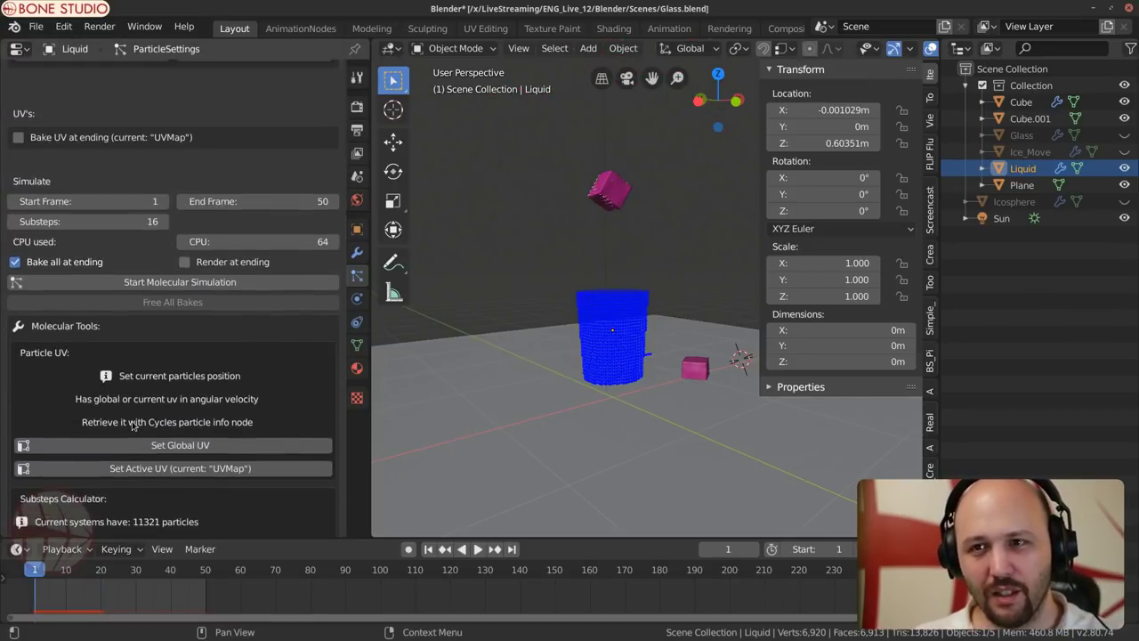
{"action": "left_click", "coordinate": [236, 282]}
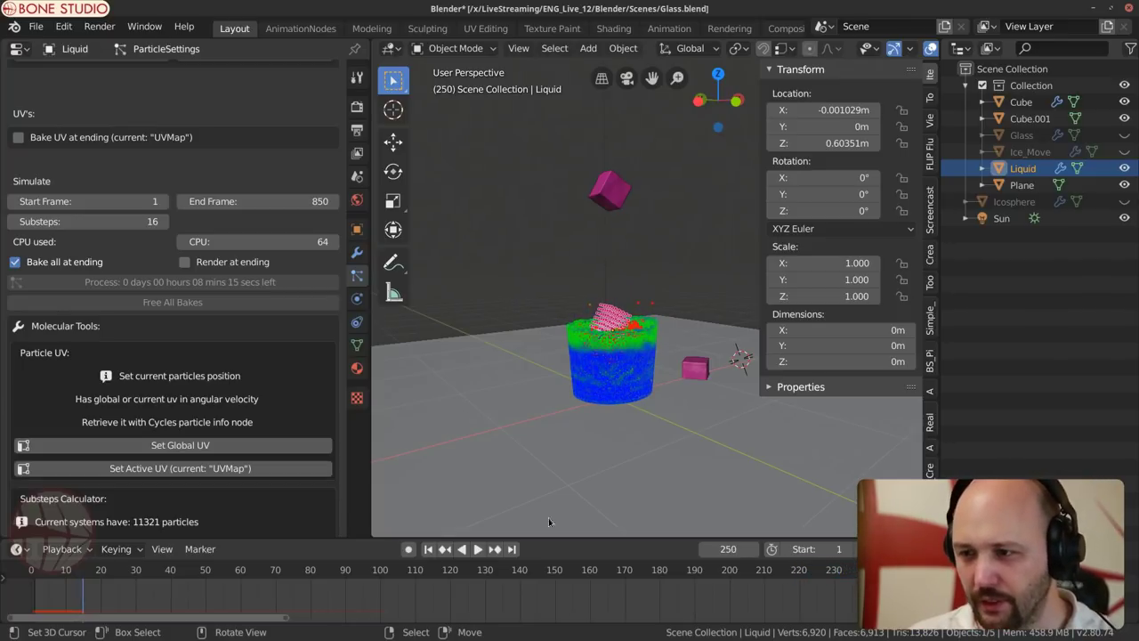
{"action": "scroll", "coordinate": [469, 601], "scroll_direction": "down", "scroll_amount": 2}
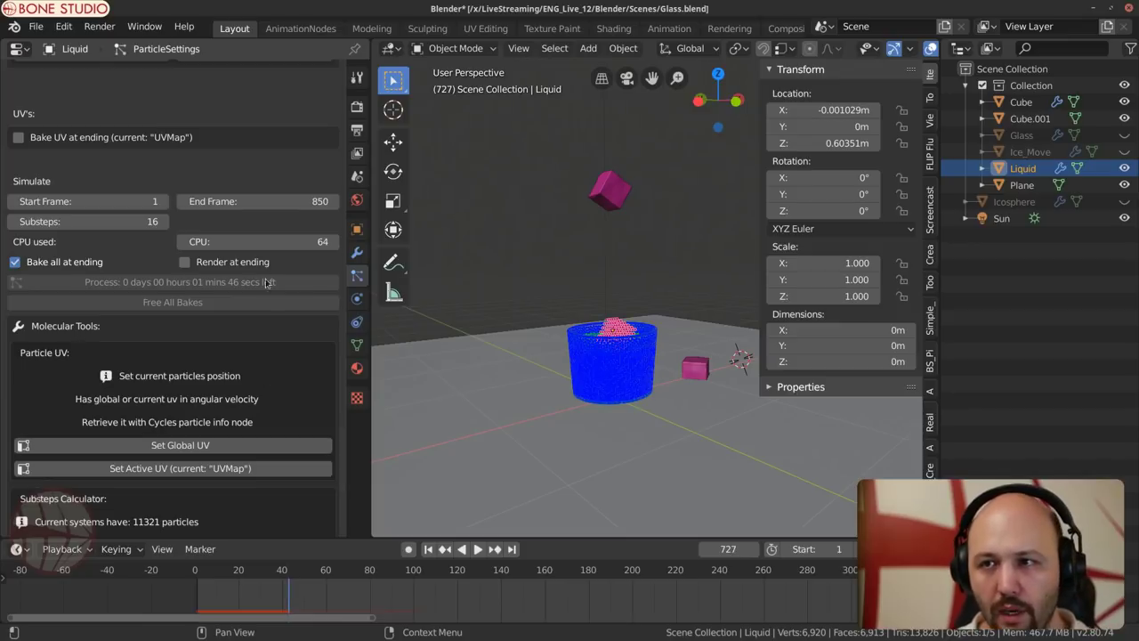
{"action": "scroll", "coordinate": [252, 258], "scroll_direction": "up", "scroll_amount": 5}
{"action": "scroll", "coordinate": [252, 255], "scroll_direction": "down", "scroll_amount": 2}
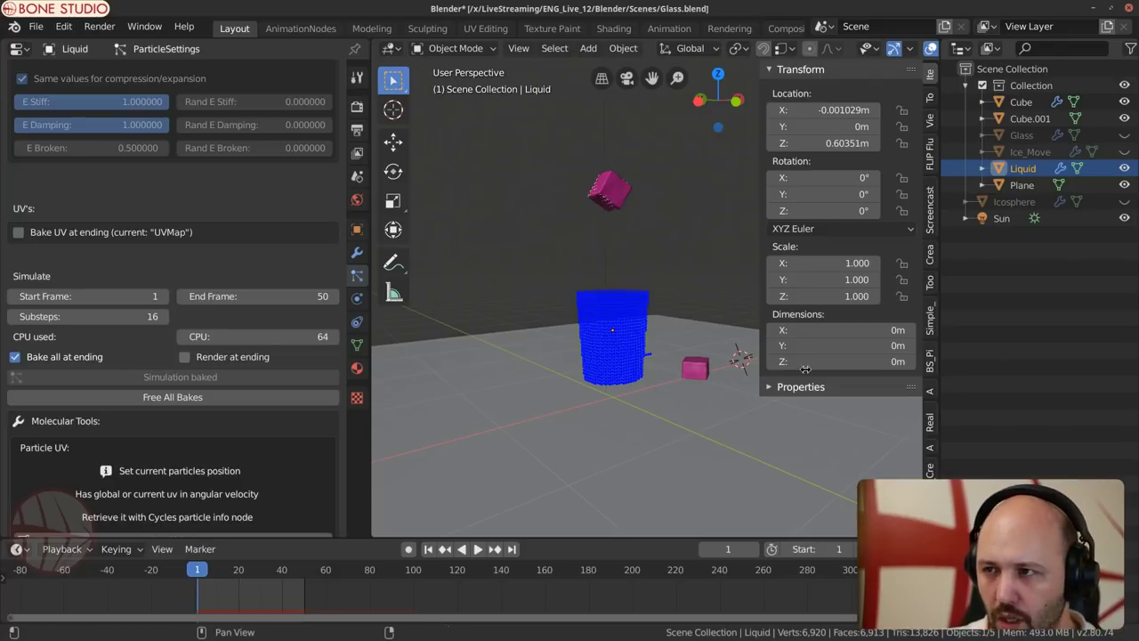
Step: Hide the Cube, unhide Ice_Move, check the baked playback, and save the file
{"action": "key", "text": "space"}
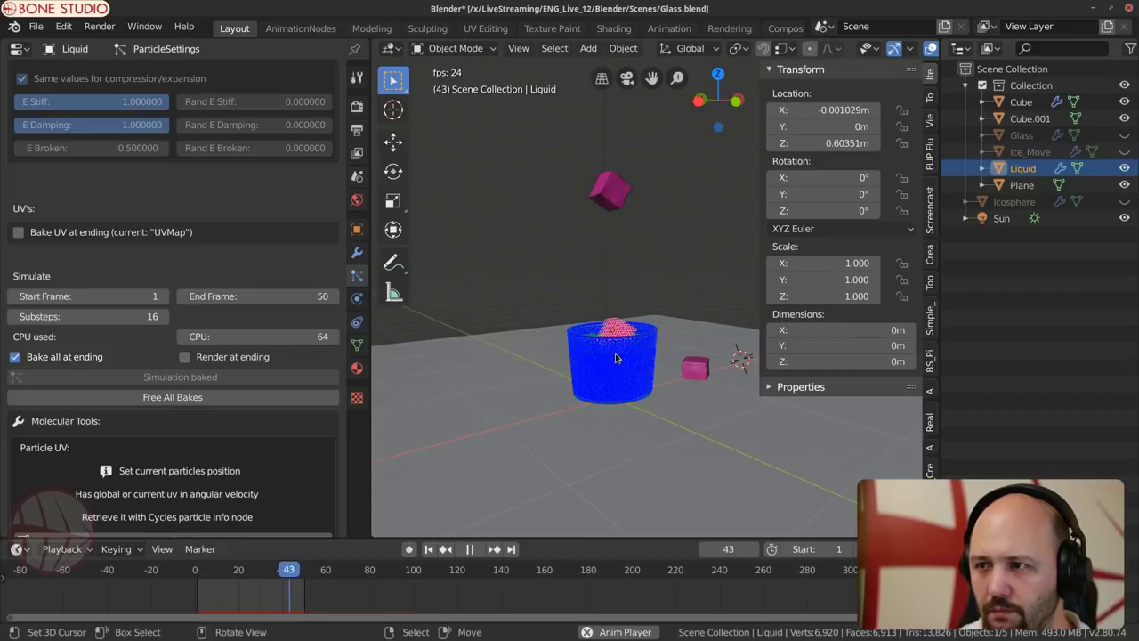
{"action": "key", "text": "space"}
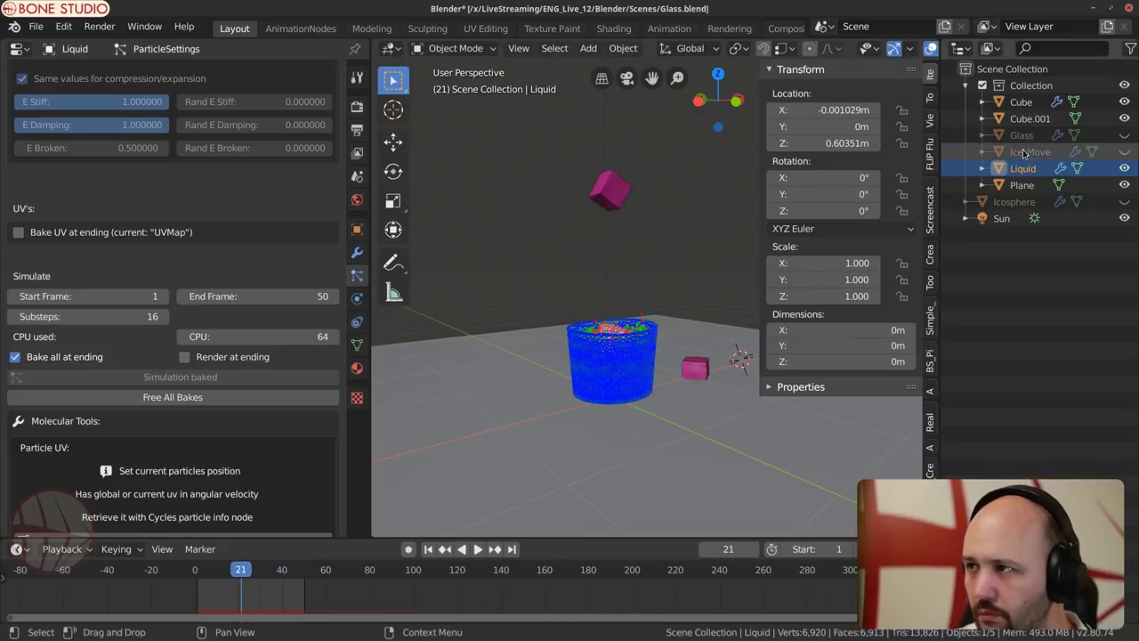
{"action": "left_click", "coordinate": [1124, 101]}
{"action": "left_click", "coordinate": [1123, 152]}
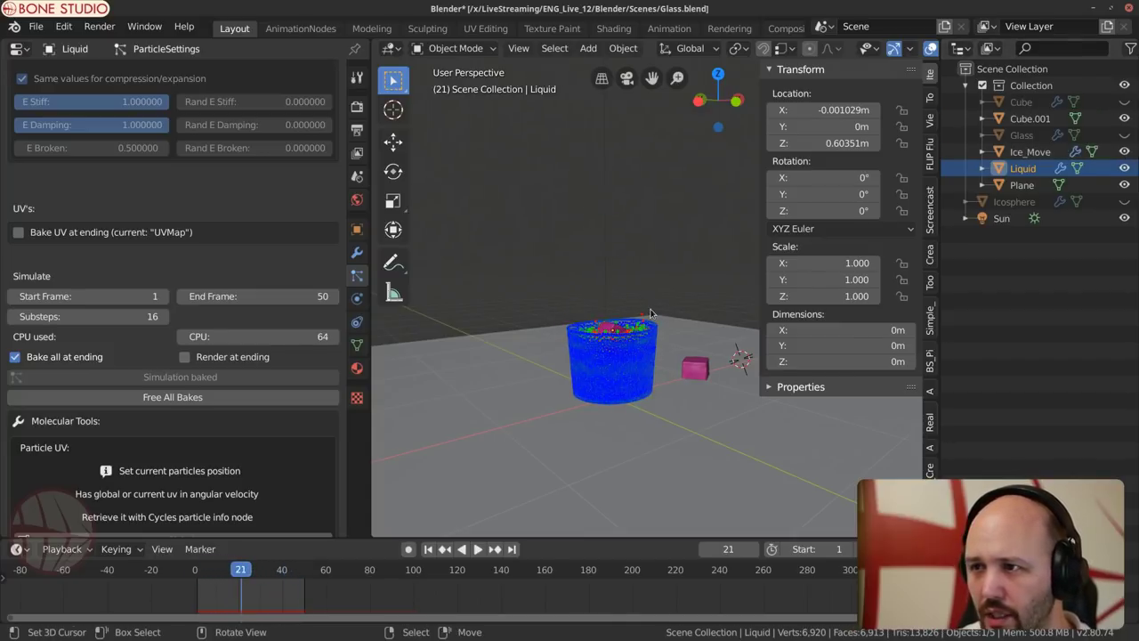
{"action": "key", "text": "space"}
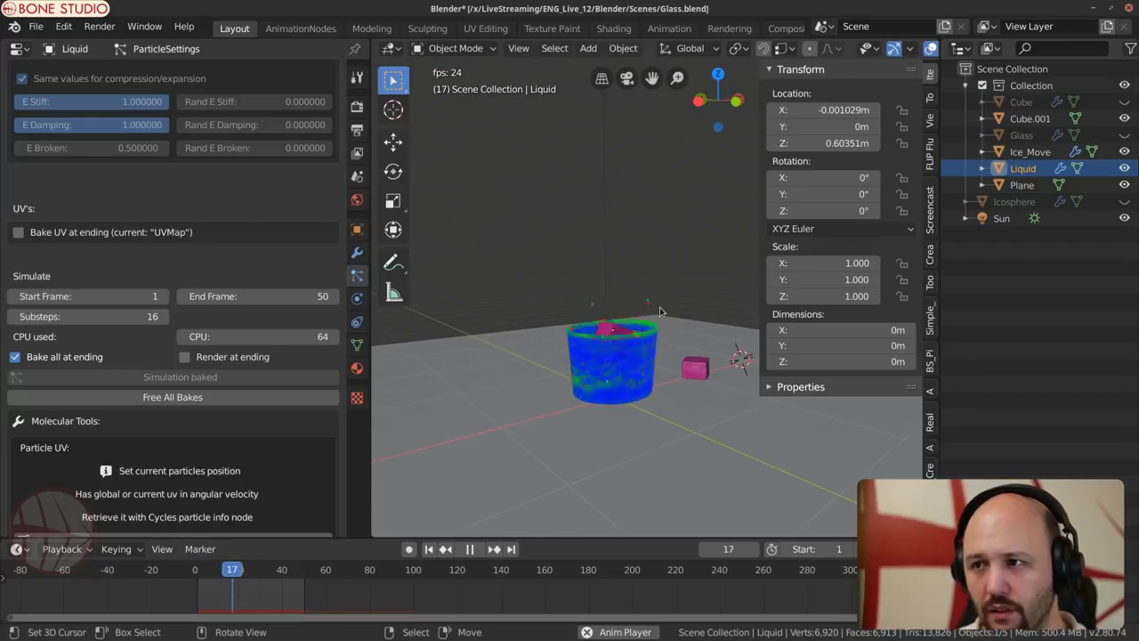
{"action": "key", "text": "space"}
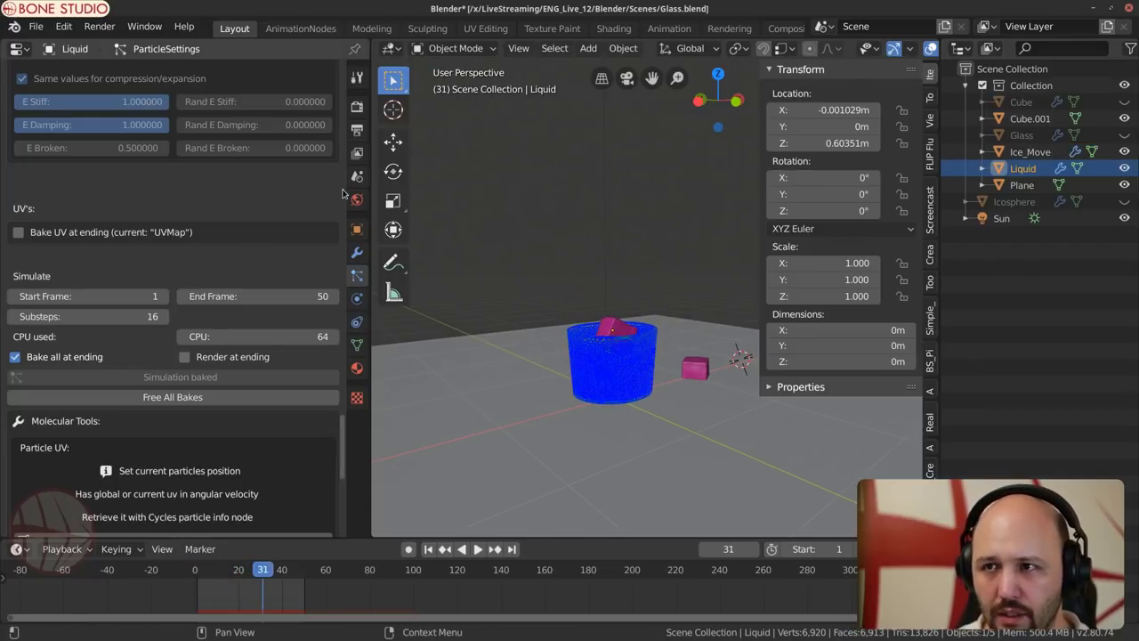
{"action": "key", "text": "ctrl+s"}
Step: Delete the Liquid's Build modifier and re-enable the Particle Mesher for render and viewport
{"action": "left_click", "coordinate": [357, 252]}
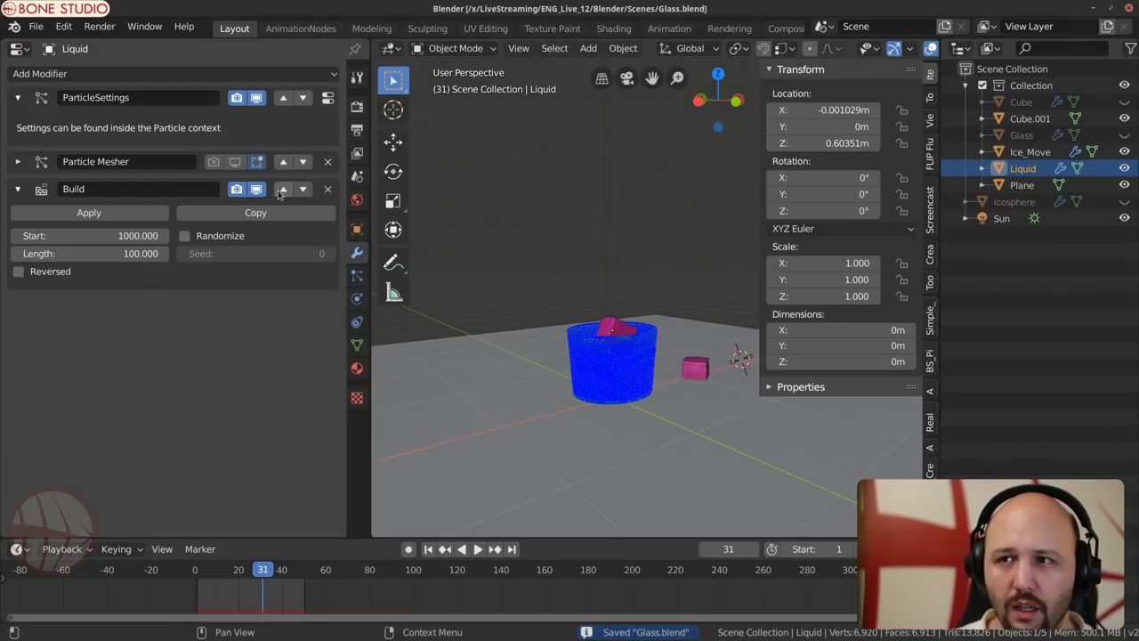
{"action": "left_click", "coordinate": [328, 189]}
{"action": "left_click", "coordinate": [19, 161]}
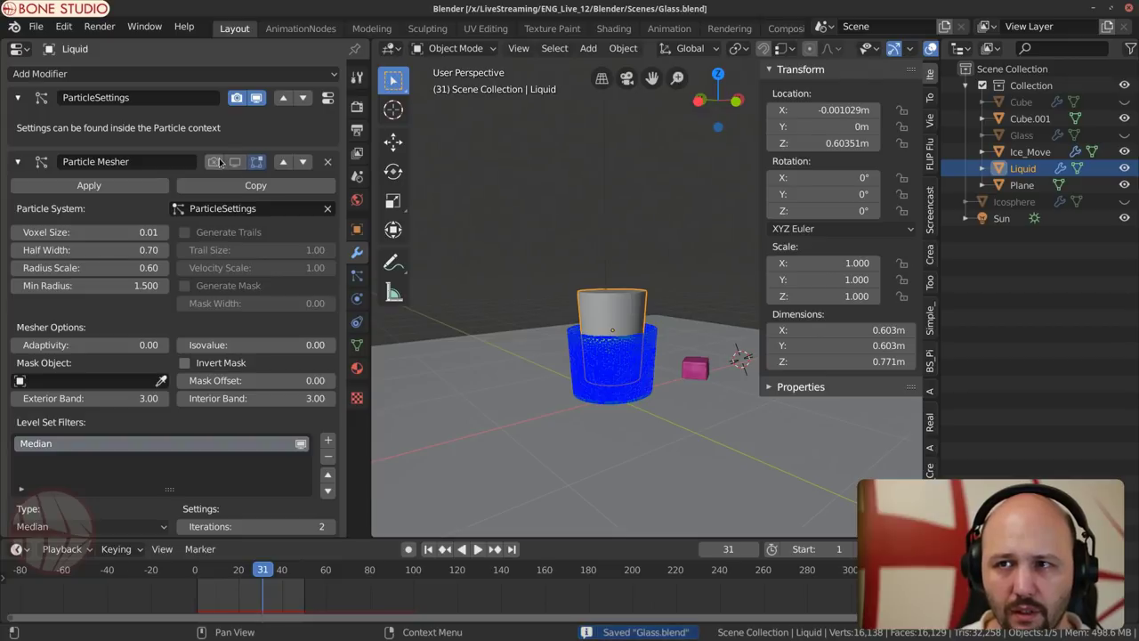
{"action": "left_click_drag", "start_coordinate": [214, 161], "coordinate": [235, 162]}
{"action": "scroll", "coordinate": [650, 344], "scroll_direction": "up", "scroll_amount": 4}
{"action": "scroll", "coordinate": [650, 343], "scroll_direction": "down", "scroll_amount": 3}
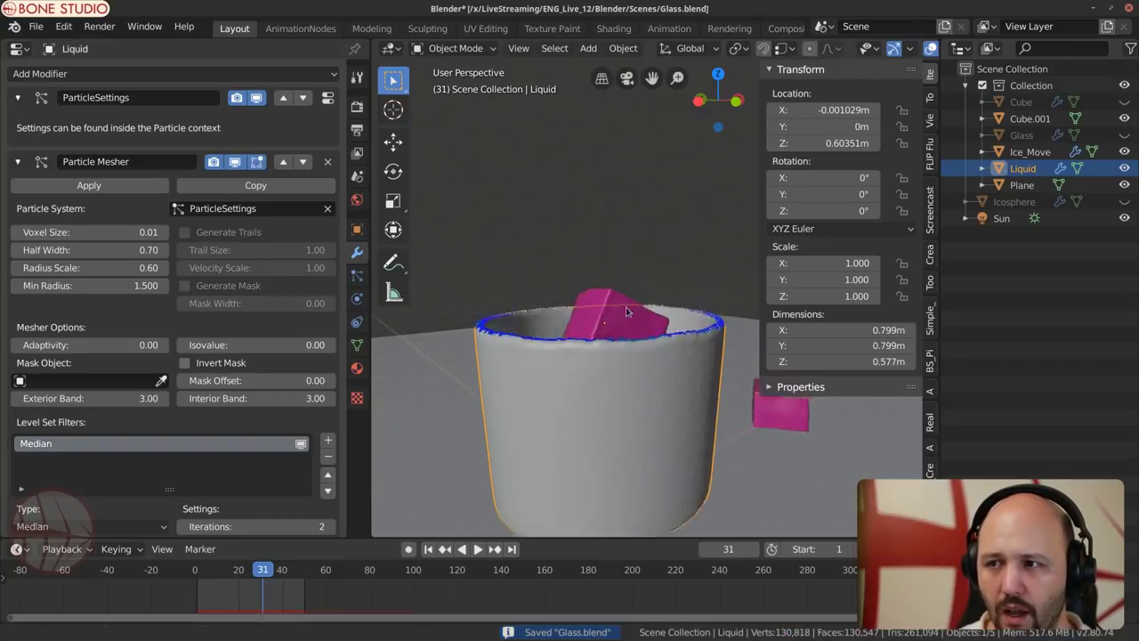
{"action": "key", "text": "space"}
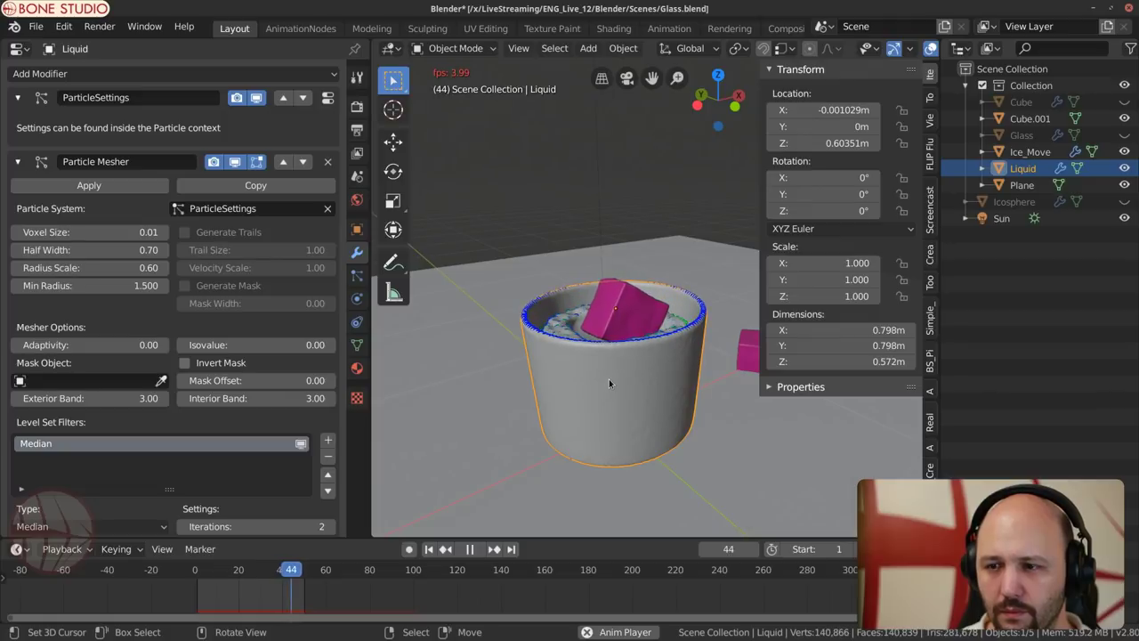
{"action": "key", "text": "space"}
Step: At frame 49, toggle the Median filter off and back on, then select Ice_Move
{"action": "scroll", "coordinate": [609, 378], "scroll_direction": "up", "scroll_amount": 3}
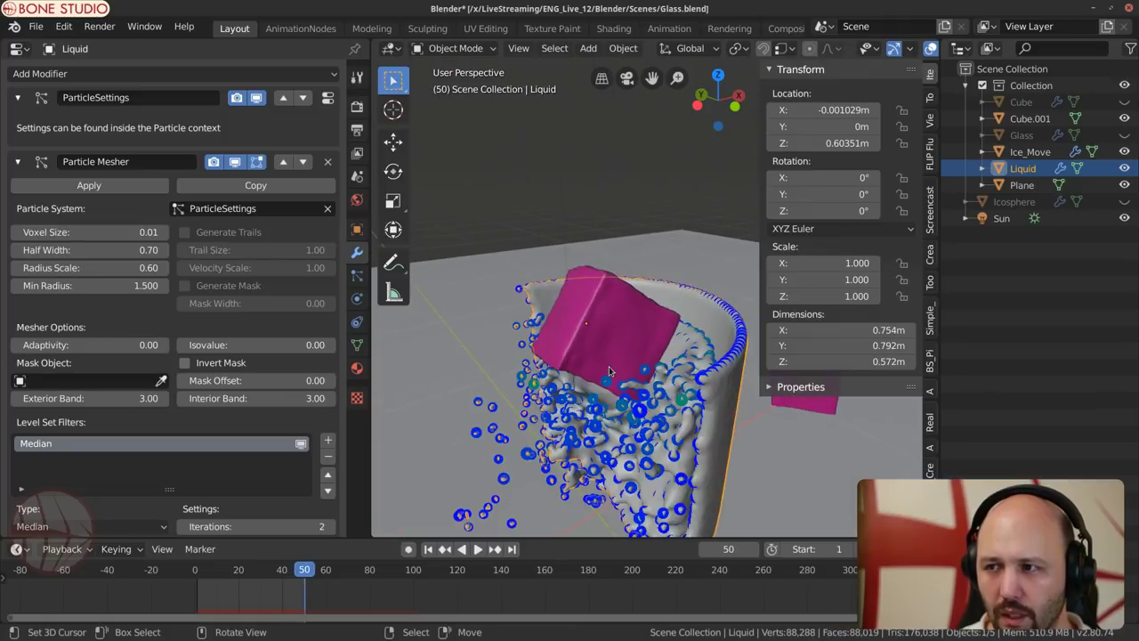
{"action": "middle_click_drag", "start_coordinate": [609, 371], "coordinate": [612, 276]}
{"action": "key", "text": "Left"}
{"action": "scroll", "coordinate": [612, 276], "scroll_direction": "up", "scroll_amount": 4}
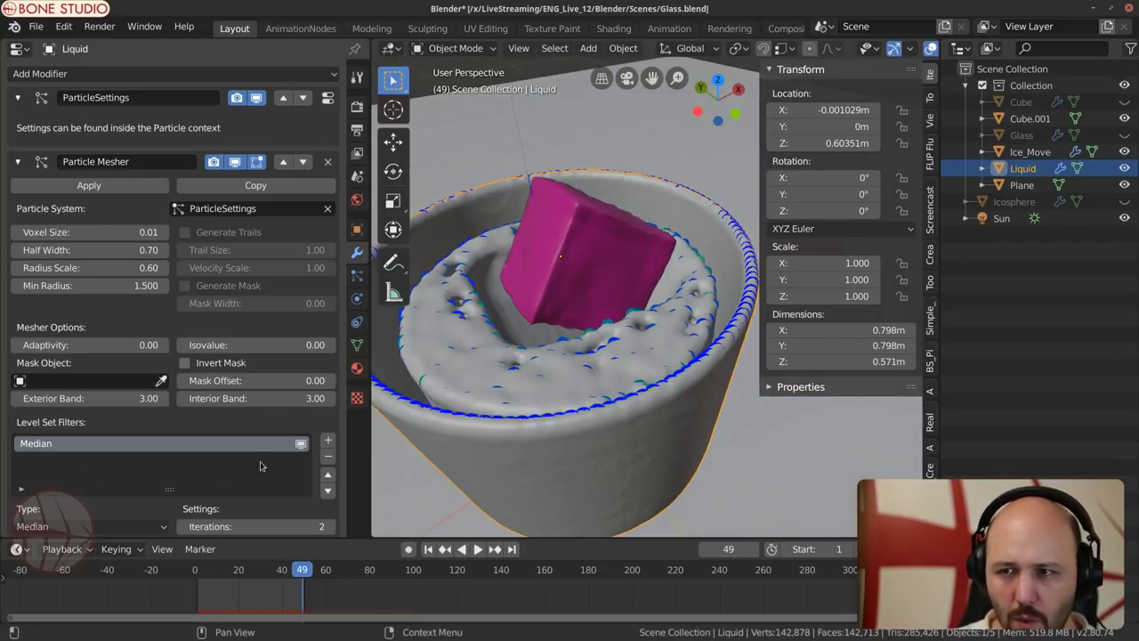
{"action": "left_click", "coordinate": [299, 445]}
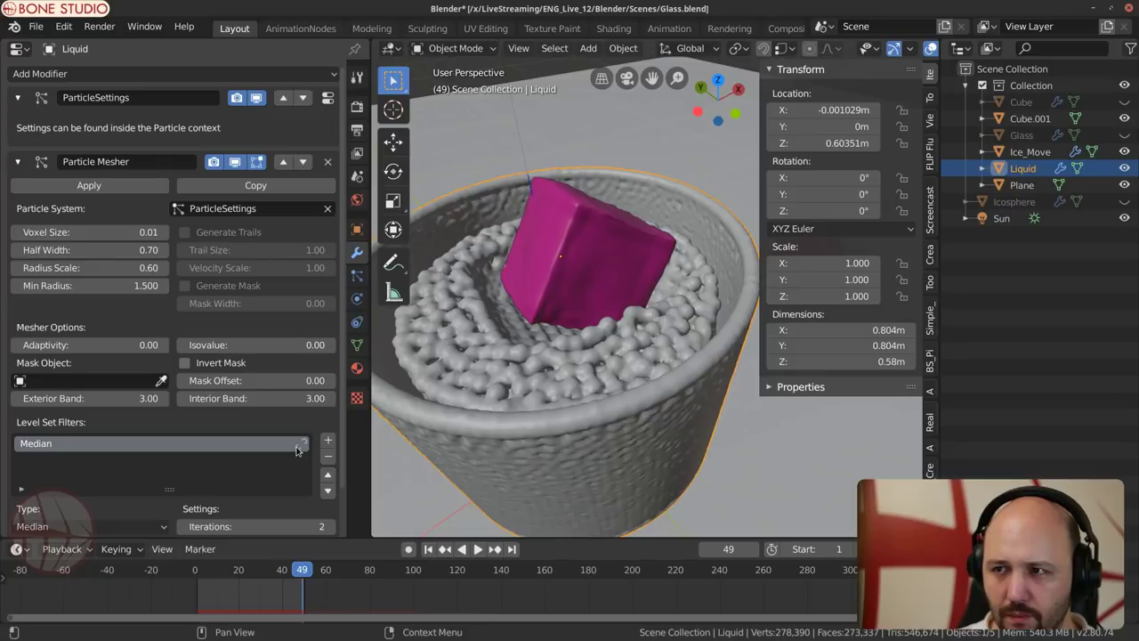
{"action": "left_click", "coordinate": [300, 444]}
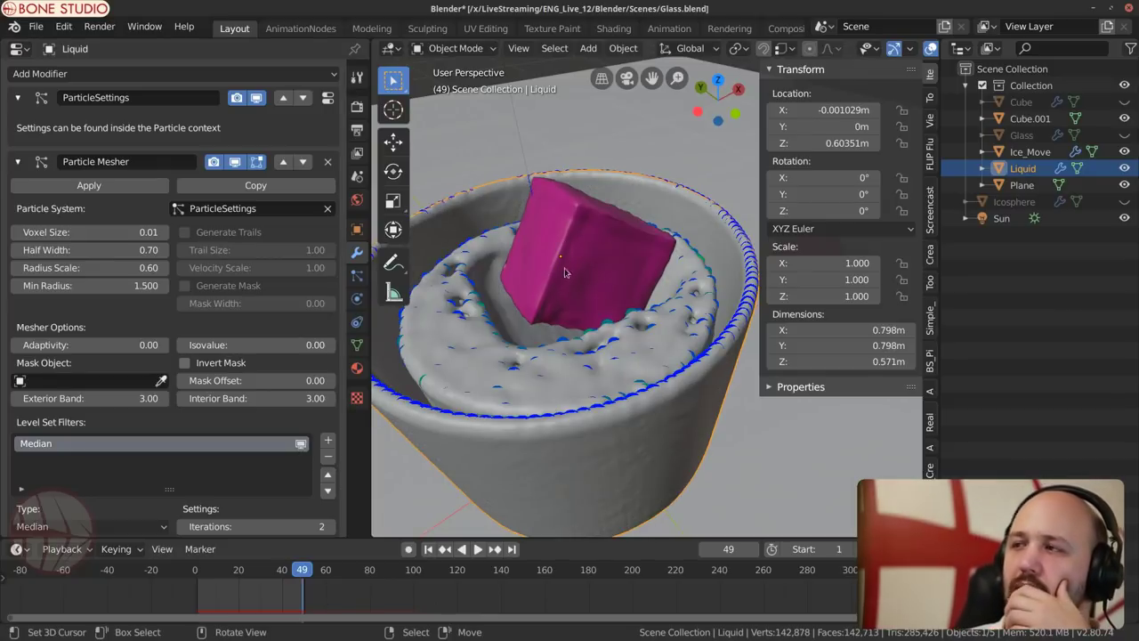
{"action": "left_click", "coordinate": [1025, 152]}
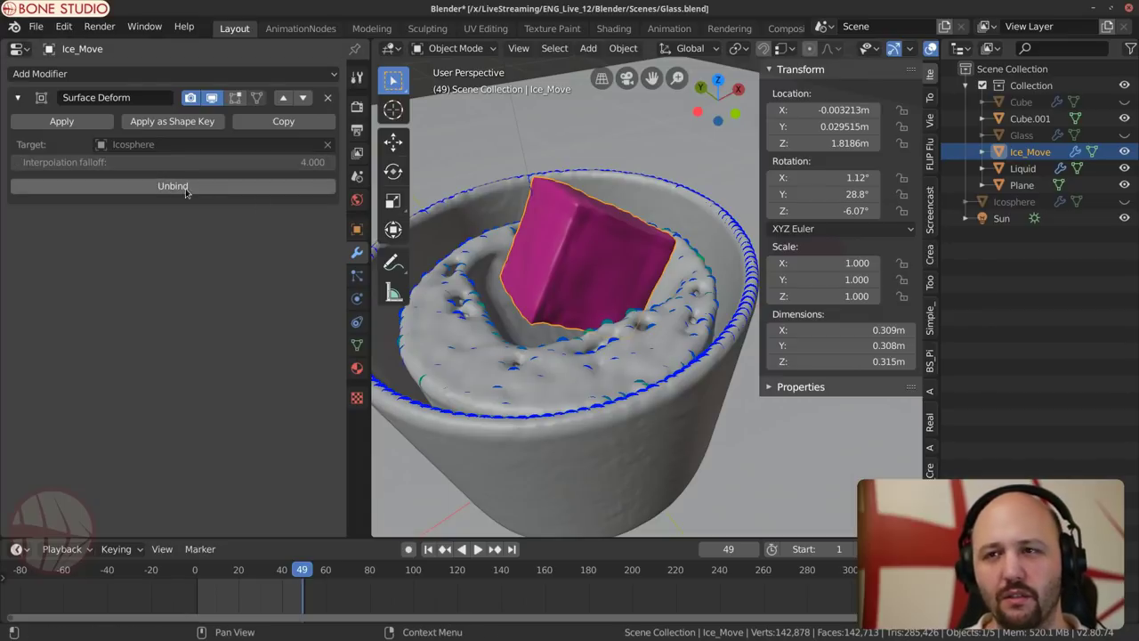
{"action": "left_click", "coordinate": [251, 76]}
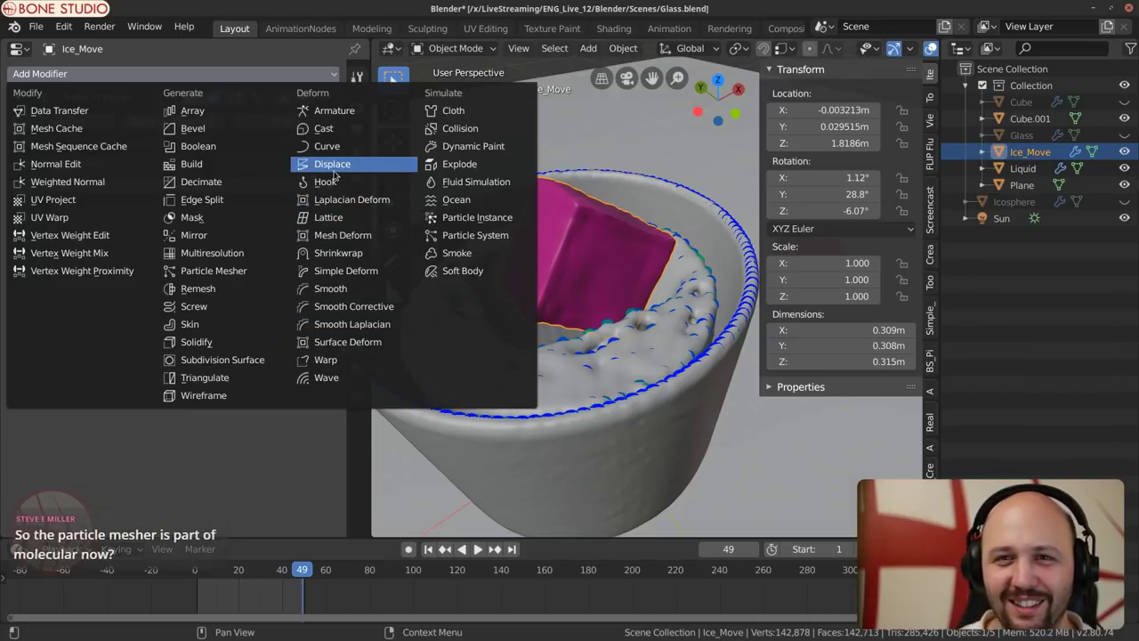
{"action": "left_click", "coordinate": [332, 164]}
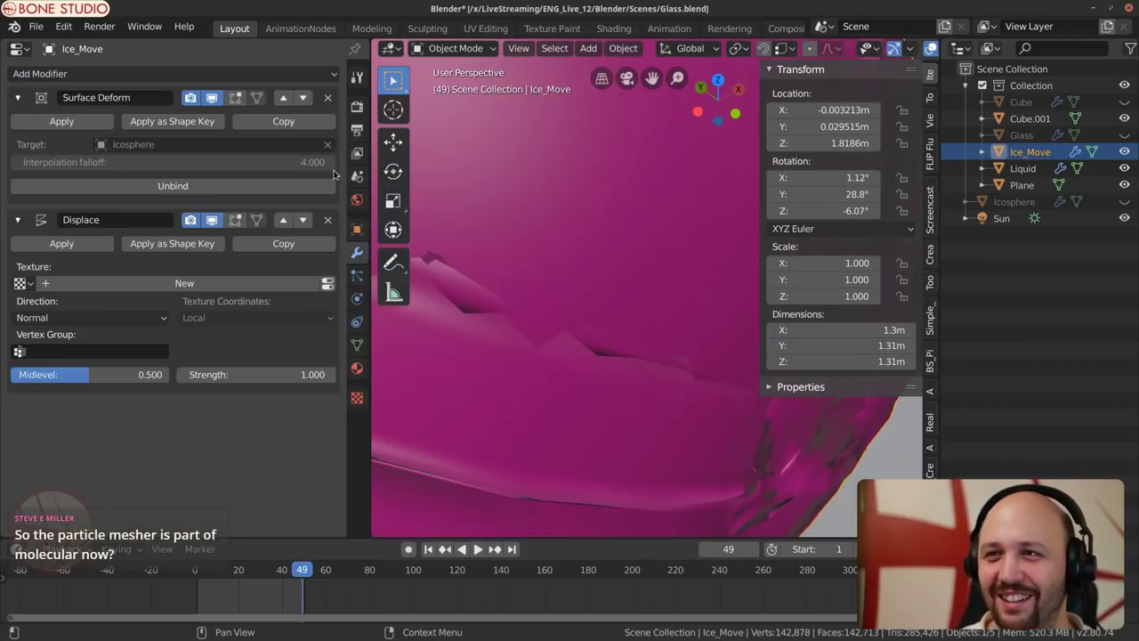
{"action": "left_click", "coordinate": [277, 373]}
{"action": "type", "text": "0"}
{"action": "key", "text": "Return"}
{"action": "left_click_drag", "start_coordinate": [277, 373], "coordinate": [293, 374]}
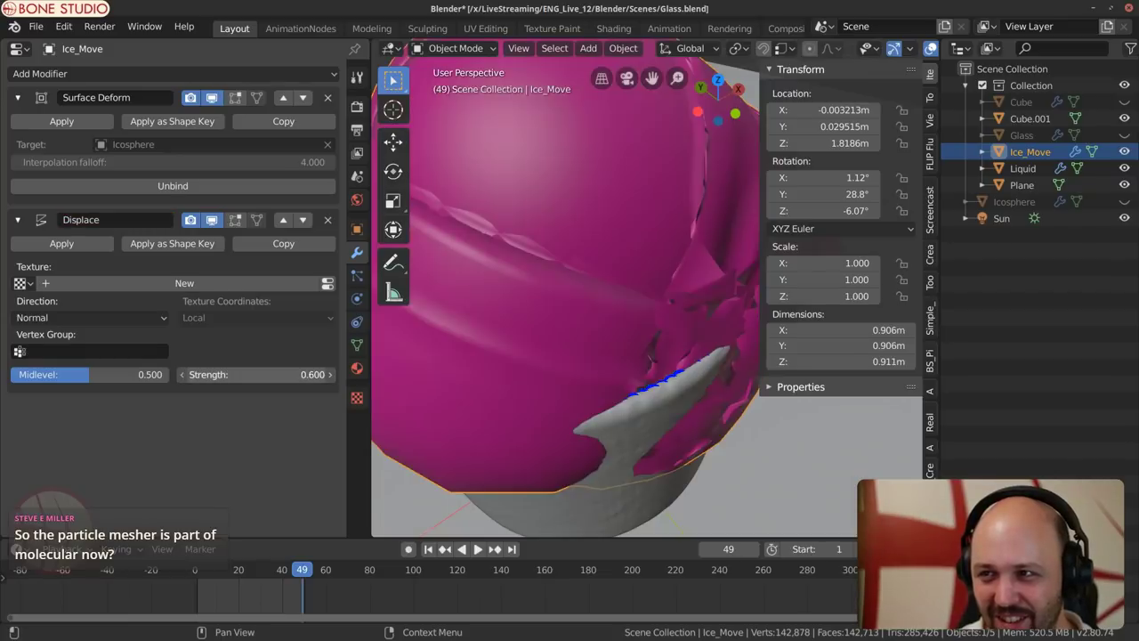
{"action": "left_click", "coordinate": [278, 374]}
{"action": "type", "text": "0.1"}
{"action": "key", "text": "Return"}
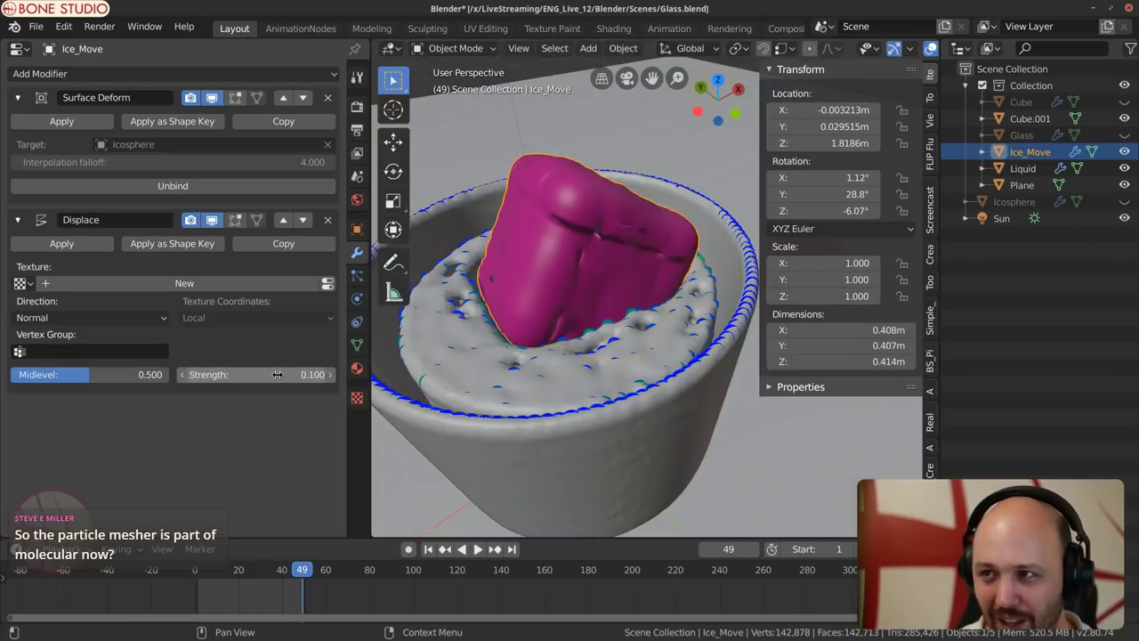
{"action": "left_click", "coordinate": [327, 222]}
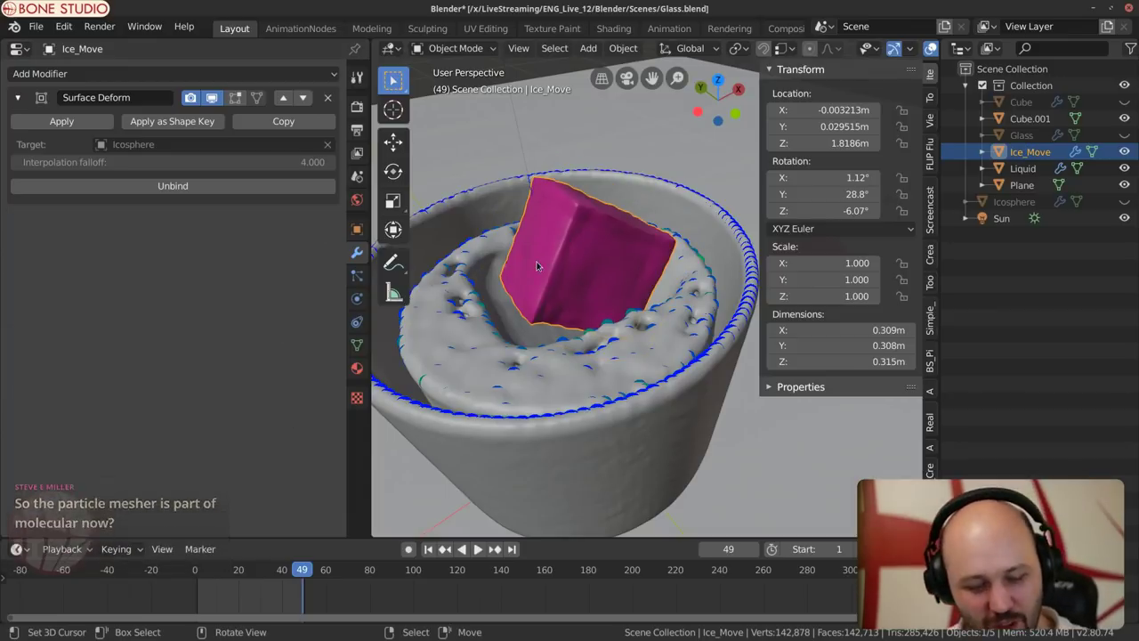
Step: Scale up the whole Ice_Move cube mesh slightly in Edit Mode
{"action": "key", "text": "Tab"}
{"action": "scroll", "coordinate": [540, 266], "scroll_direction": "down", "scroll_amount": 4}
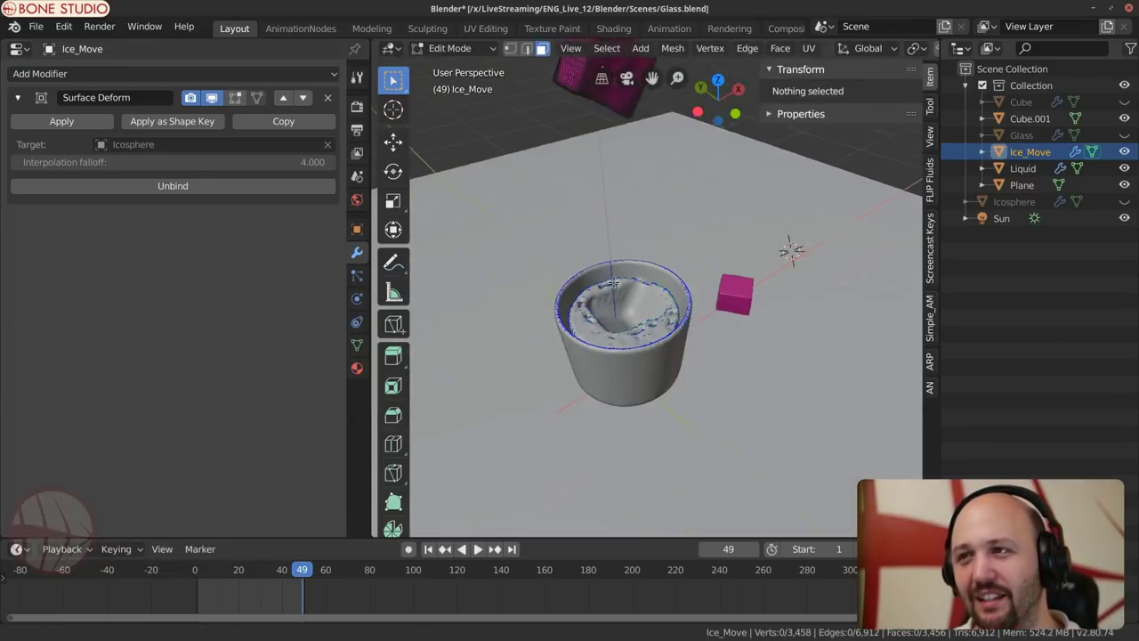
{"action": "middle_click_drag", "start_coordinate": [539, 266], "coordinate": [579, 287]}
{"action": "key", "text": "a"}
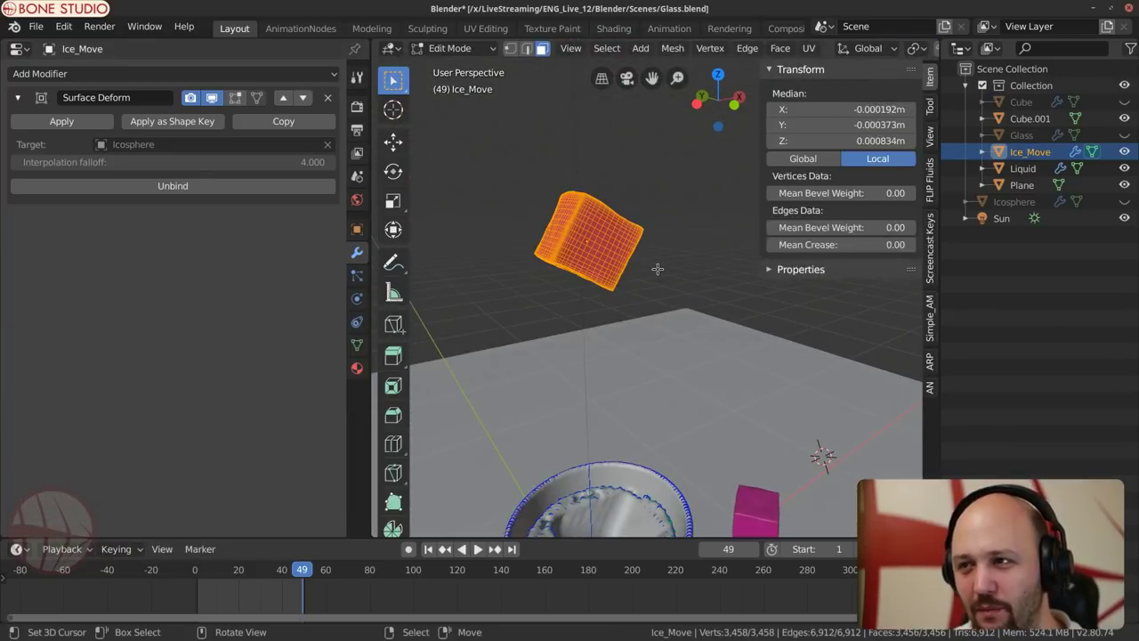
{"action": "key", "text": "s"}
{"action": "left_click", "coordinate": [671, 274]}
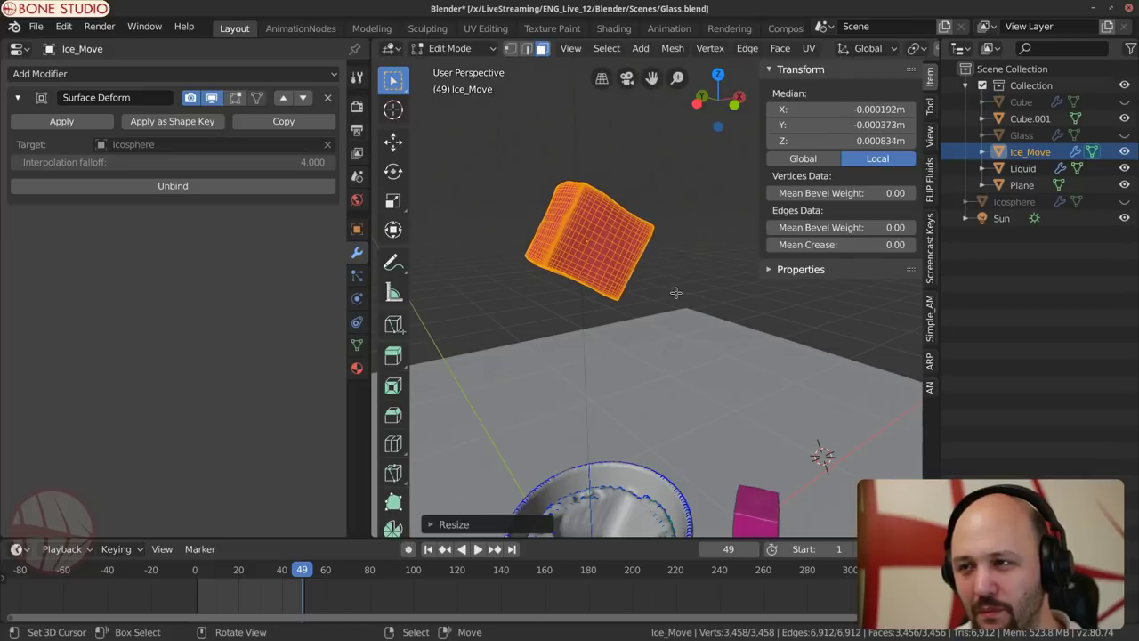
{"action": "key", "text": "Tab"}
Step: At frame 1, unbind and rebind the cube's Surface Deform to the icosphere
{"action": "middle_click_drag", "start_coordinate": [690, 425], "coordinate": [691, 337]}
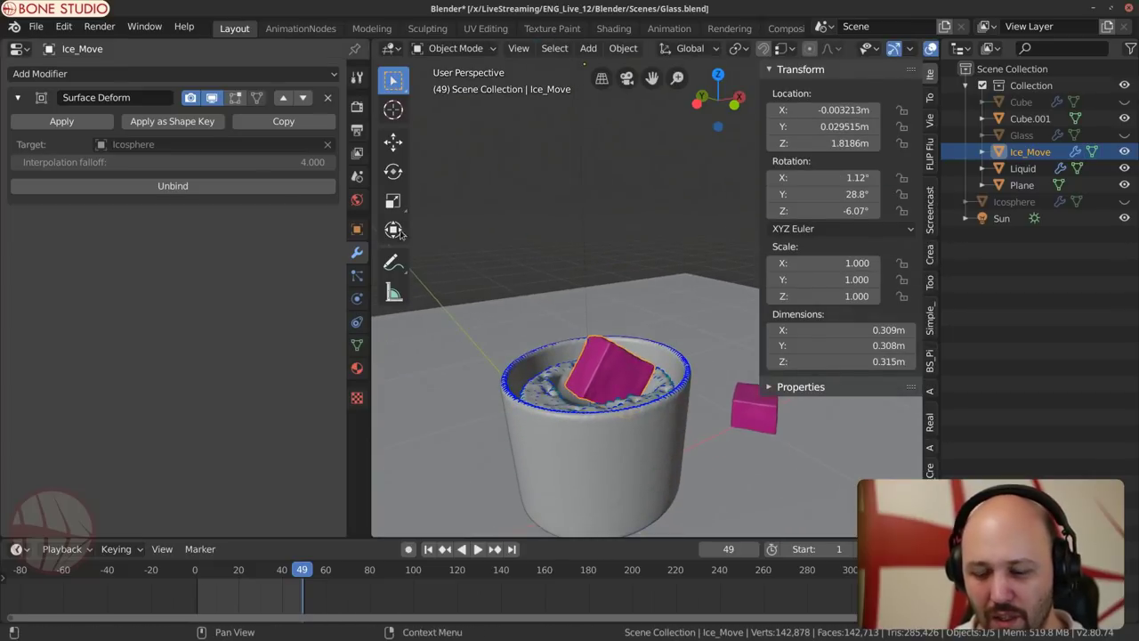
{"action": "key", "text": "shift+Left"}
{"action": "left_click", "coordinate": [168, 191]}
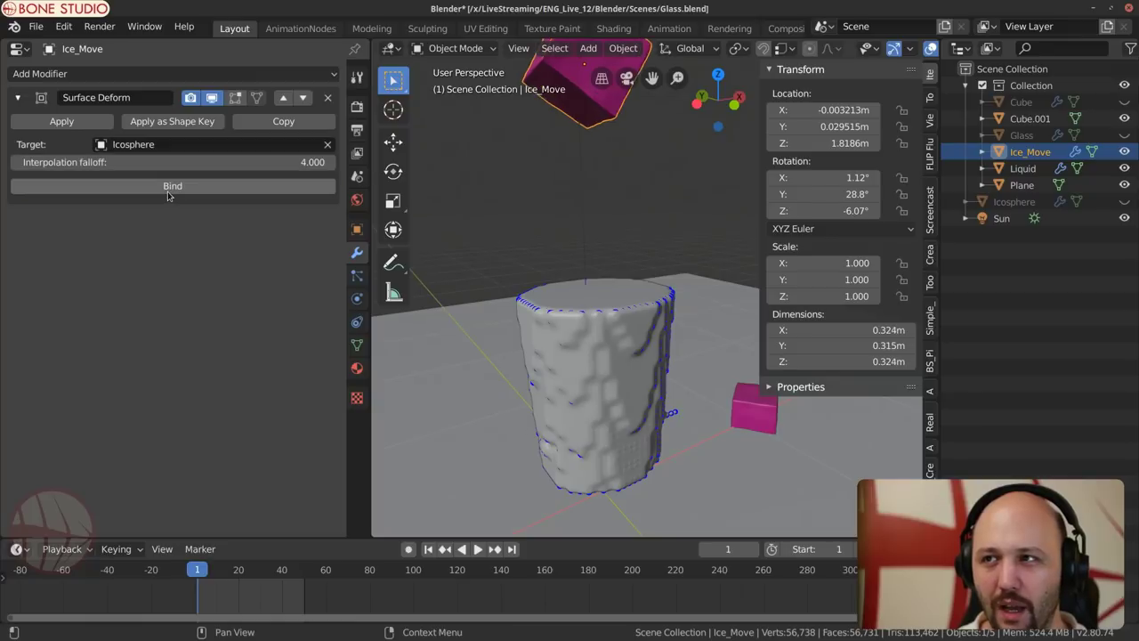
{"action": "left_click", "coordinate": [167, 191]}
Step: Play the animation and inspect the cube in the liquid at frame 48
{"action": "key", "text": "space"}
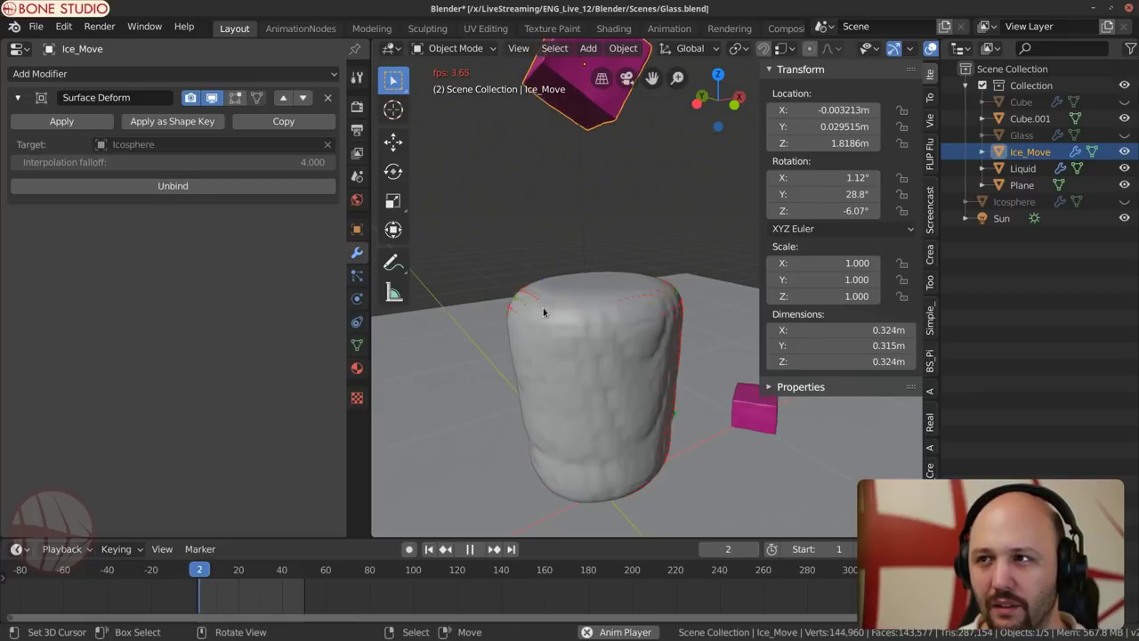
{"action": "key", "text": "space"}
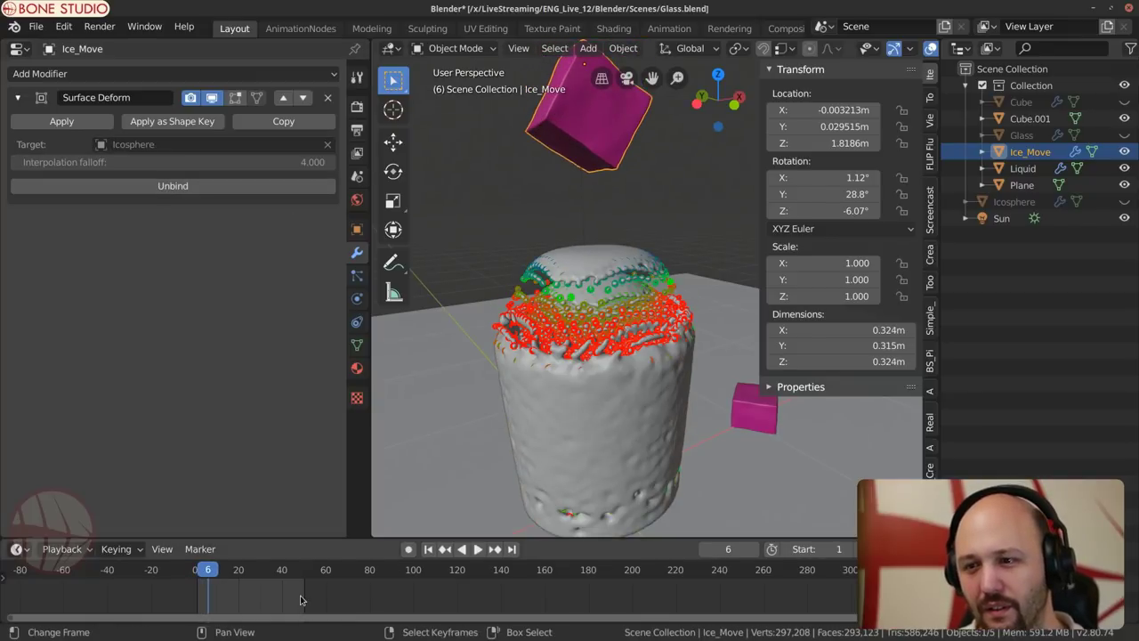
{"action": "left_click", "coordinate": [300, 596]}
{"action": "scroll", "coordinate": [501, 490], "scroll_direction": "up", "scroll_amount": 3}
{"action": "middle_click_drag", "start_coordinate": [520, 444], "coordinate": [516, 408]}
{"action": "scroll", "coordinate": [532, 469], "scroll_direction": "down", "scroll_amount": 3}
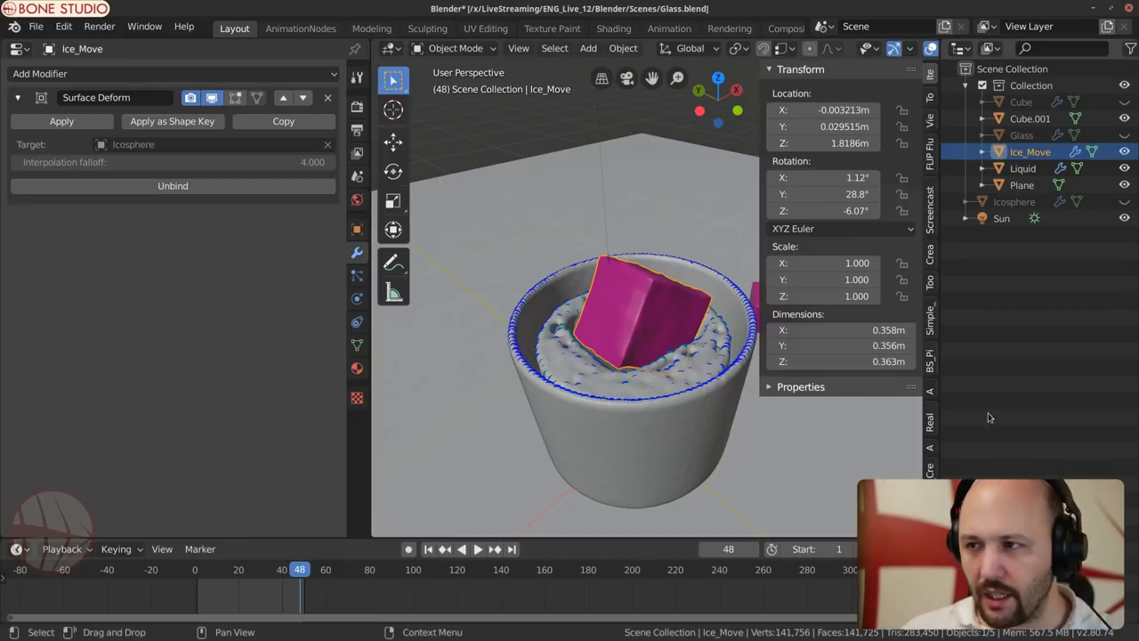
{"action": "scroll", "coordinate": [637, 318], "scroll_direction": "up", "scroll_amount": 4}
{"action": "middle_click_drag", "start_coordinate": [637, 318], "coordinate": [627, 440], "text": "shift"}
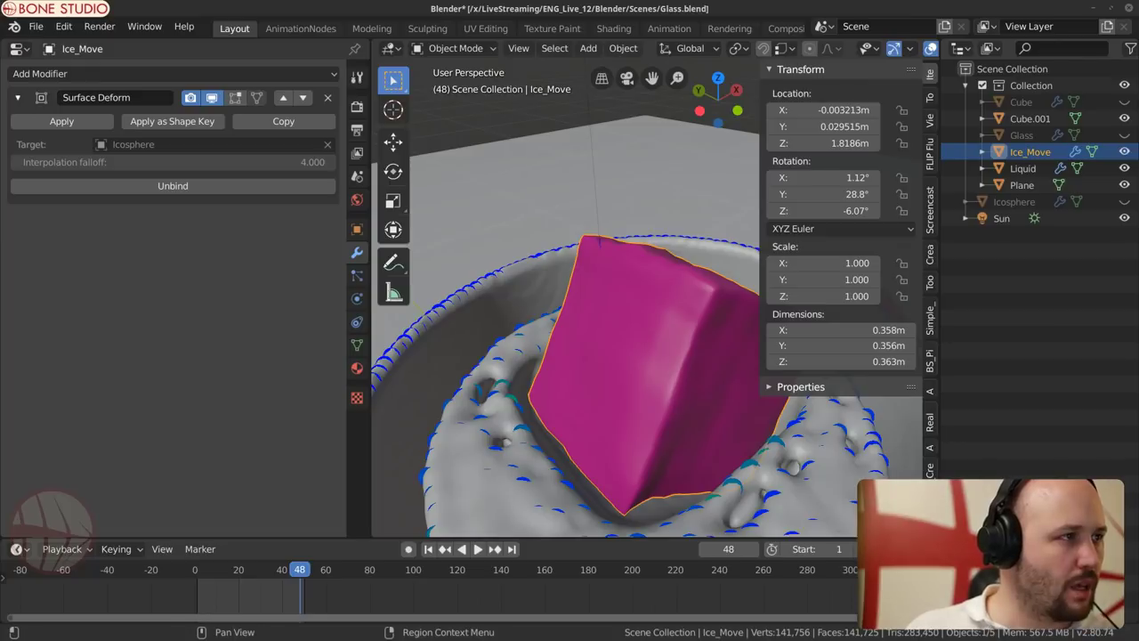
Step: Switch to the browser showing the Bone-Studio Blender 2.80 build post, enlarging and moving its window left
{"action": "key", "text": "alt+Tab"}
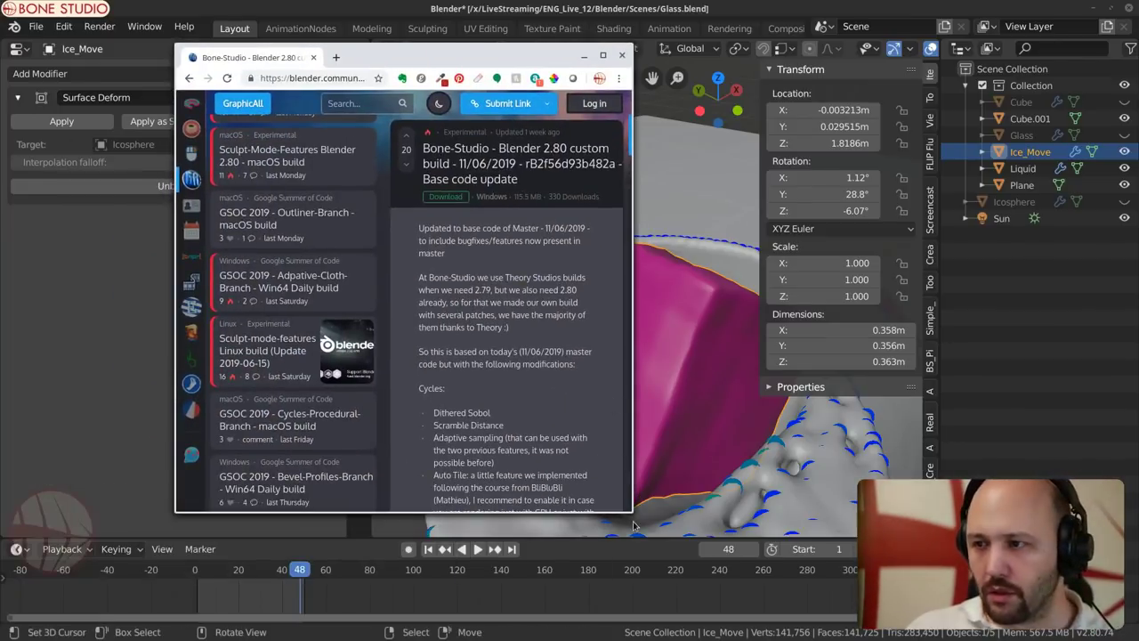
{"action": "left_click_drag", "start_coordinate": [625, 505], "coordinate": [1073, 595]}
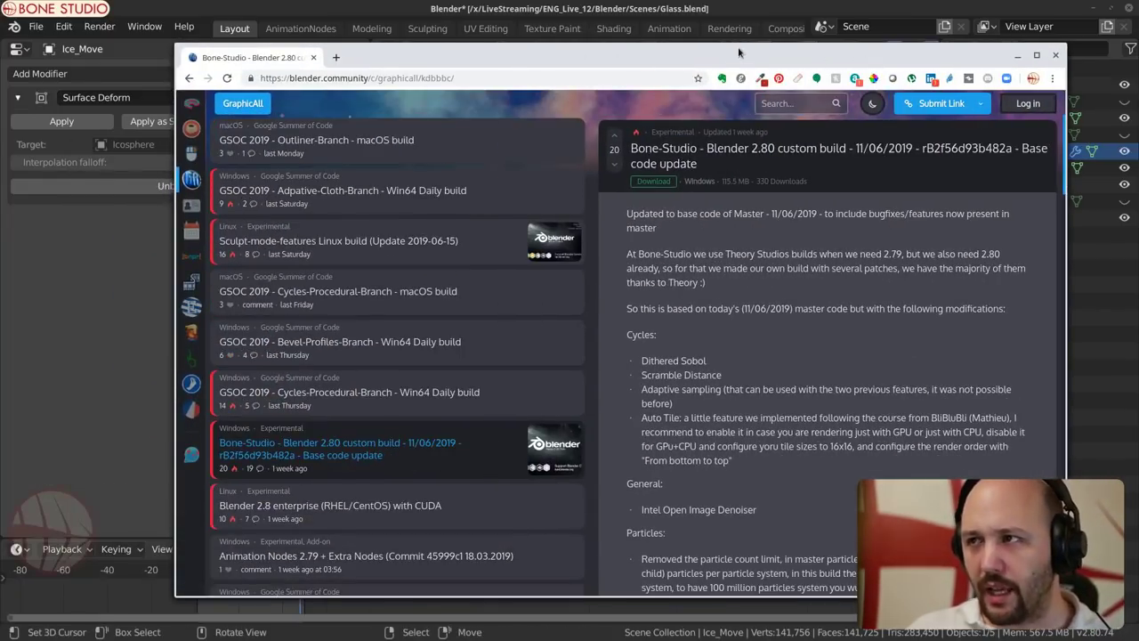
{"action": "left_click_drag", "start_coordinate": [743, 53], "coordinate": [563, 46]}
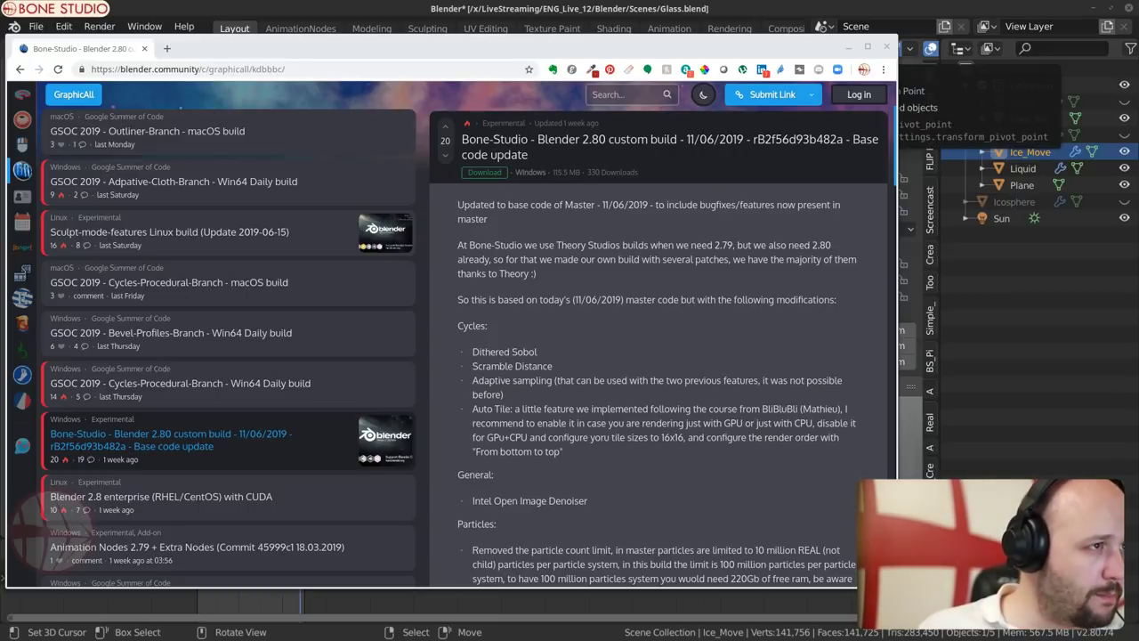
Step: Open the build author's GitHub profile in a new tab and browse the boneMaster repository
{"action": "left_click", "coordinate": [296, 467]}
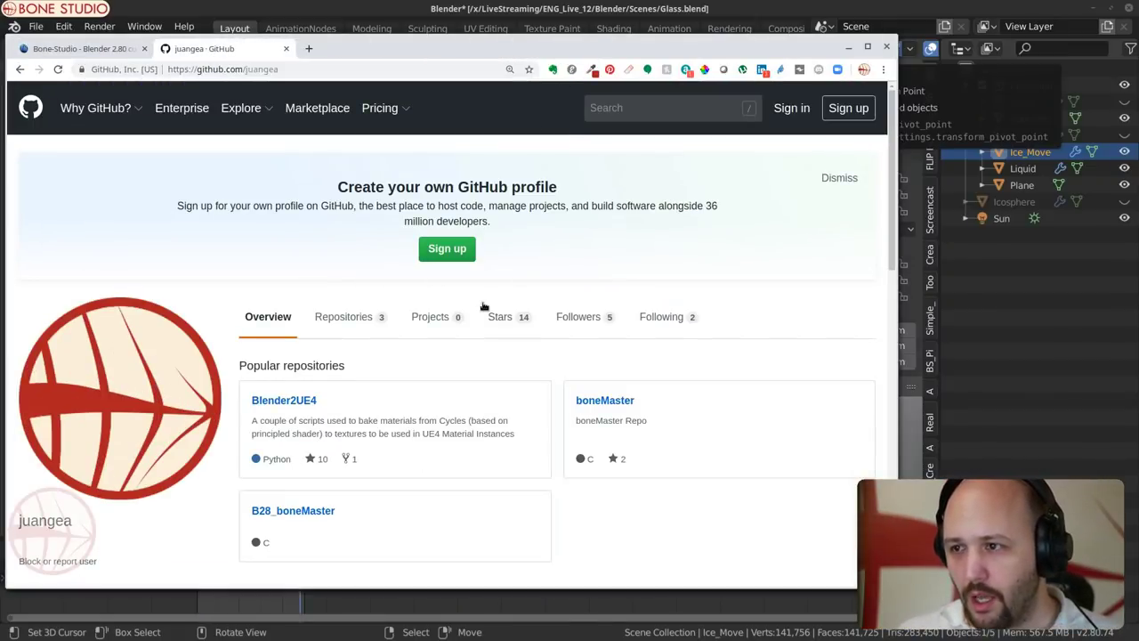
{"action": "left_click", "coordinate": [608, 402]}
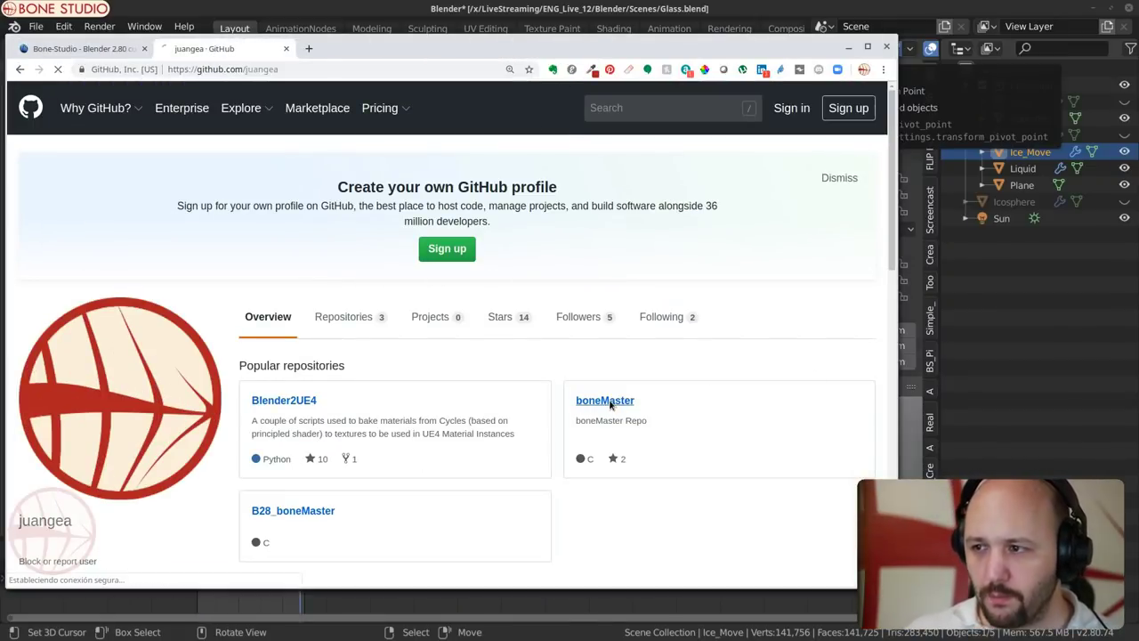
{"action": "scroll", "coordinate": [558, 273], "scroll_direction": "down", "scroll_amount": 3}
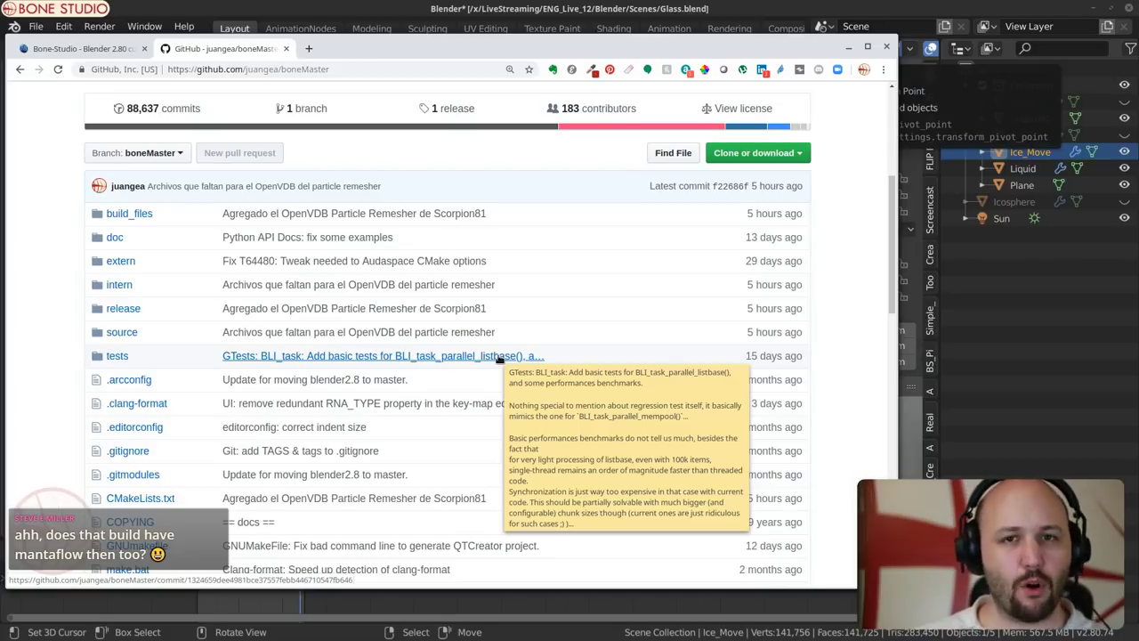
{"action": "scroll", "coordinate": [441, 391], "scroll_direction": "down", "scroll_amount": 1}
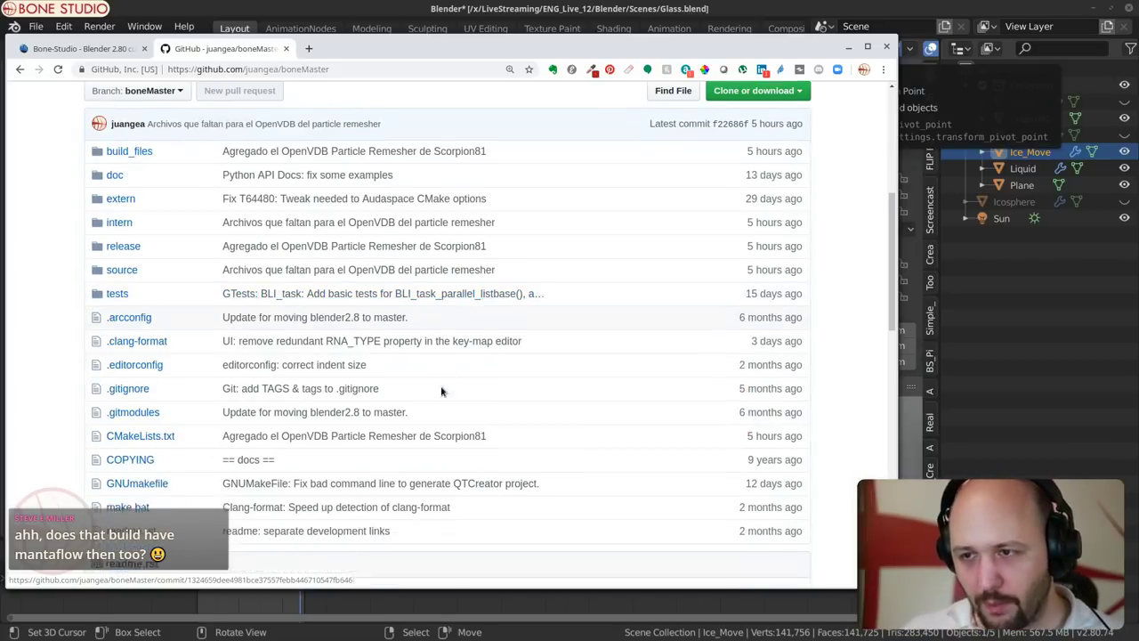
{"action": "scroll", "coordinate": [441, 391], "scroll_direction": "down", "scroll_amount": 1}
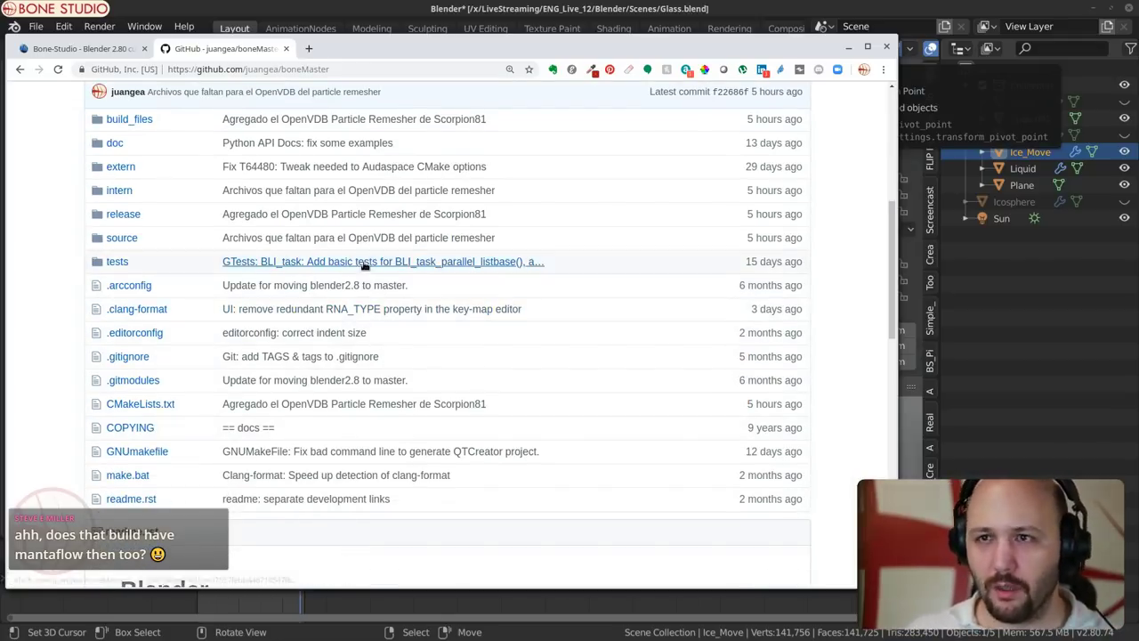
{"action": "scroll", "coordinate": [255, 293], "scroll_direction": "up", "scroll_amount": 5}
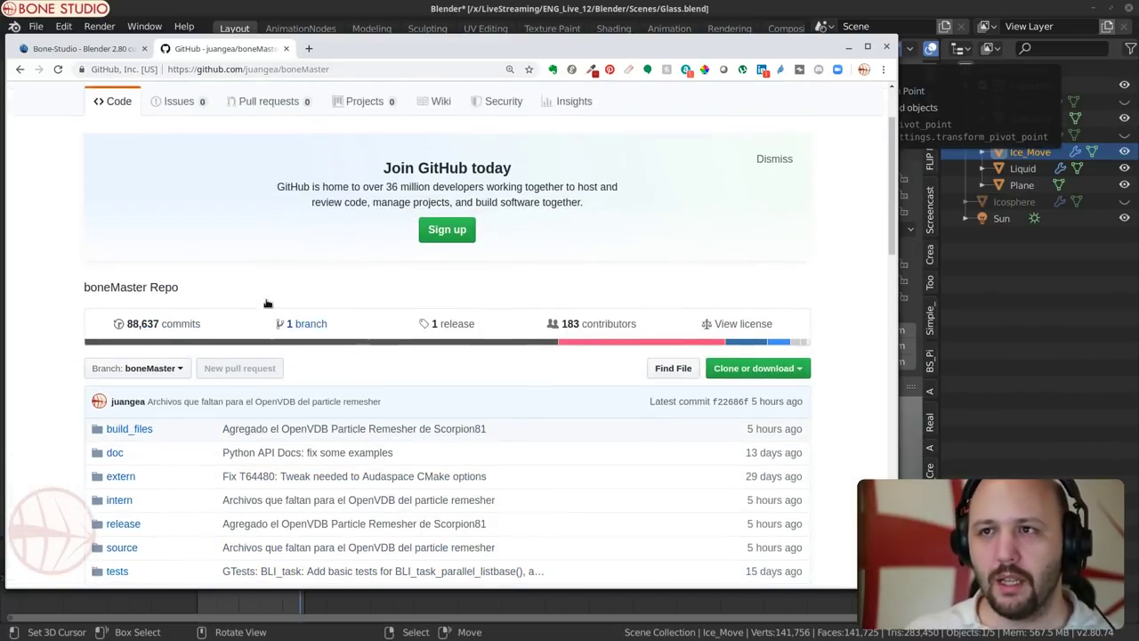
{"action": "scroll", "coordinate": [267, 304], "scroll_direction": "up", "scroll_amount": 2}
Step: Open the boneMaster Wiki and read through the 'How to build BoneMaster' guide
{"action": "left_click", "coordinate": [442, 202]}
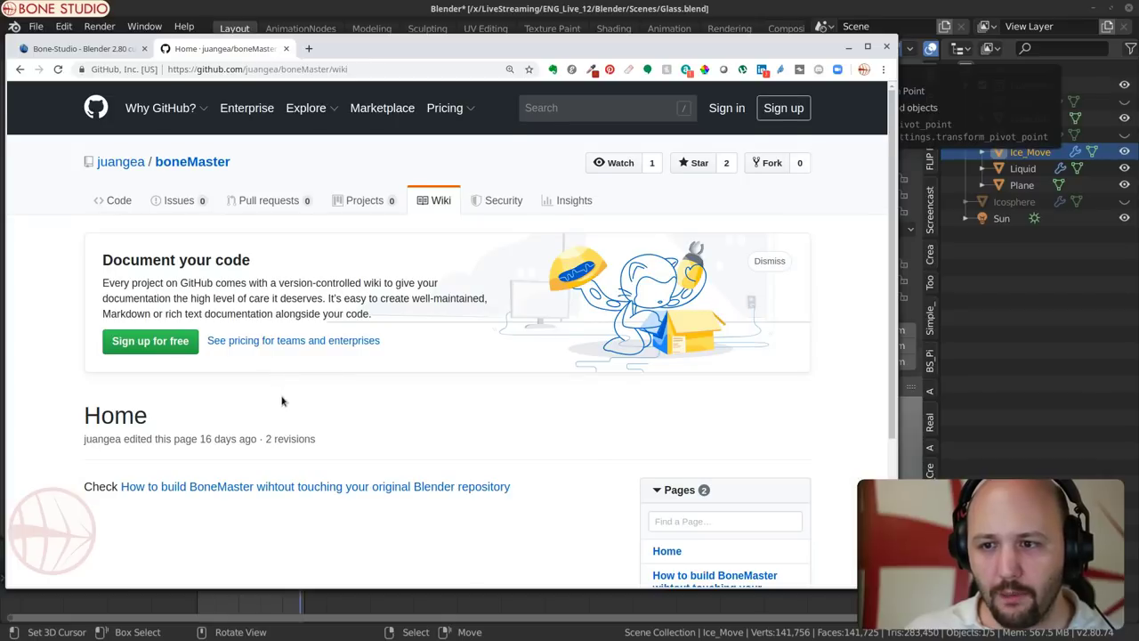
{"action": "scroll", "coordinate": [267, 409], "scroll_direction": "down", "scroll_amount": 1}
{"action": "left_click", "coordinate": [229, 420]}
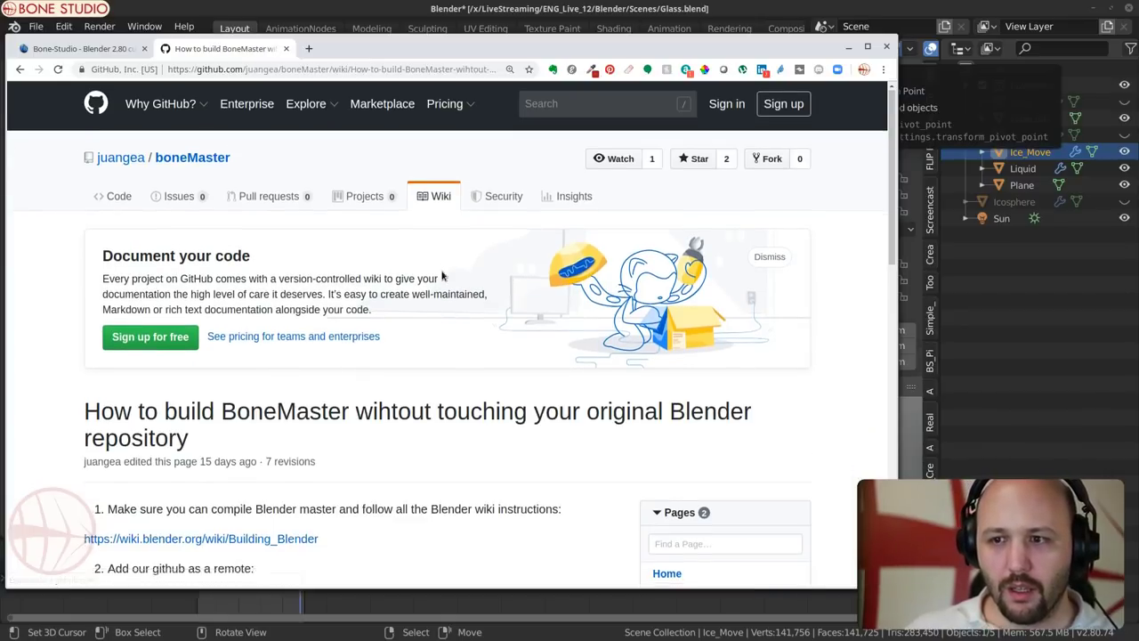
{"action": "scroll", "coordinate": [445, 276], "scroll_direction": "down", "scroll_amount": 4}
{"action": "scroll", "coordinate": [383, 276], "scroll_direction": "up", "scroll_amount": 1}
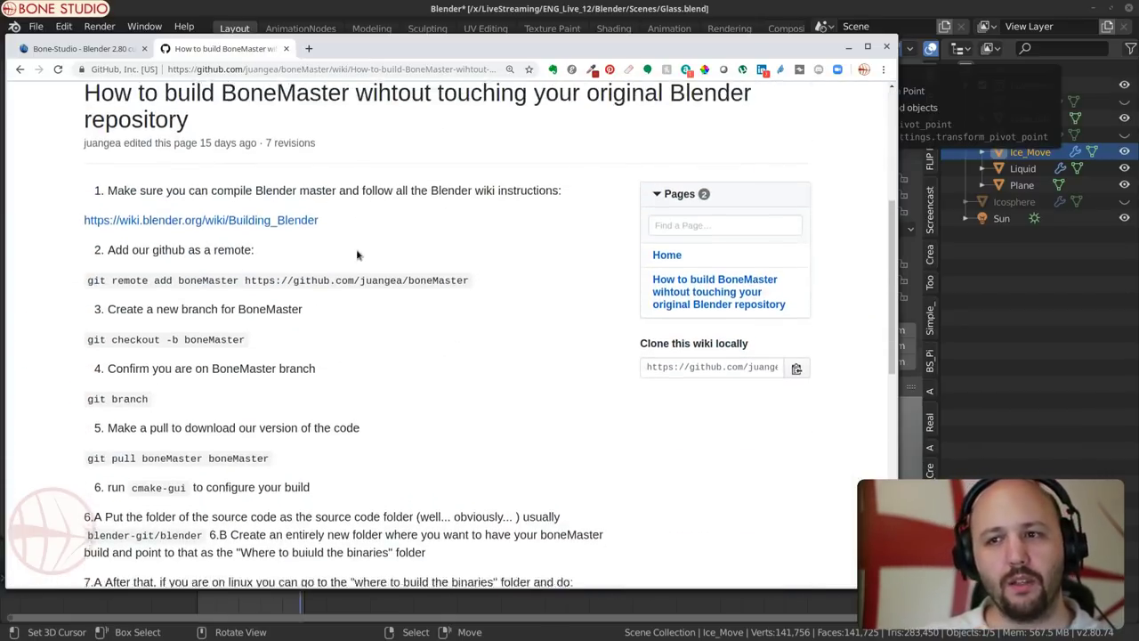
{"action": "scroll", "coordinate": [357, 255], "scroll_direction": "down", "scroll_amount": 10}
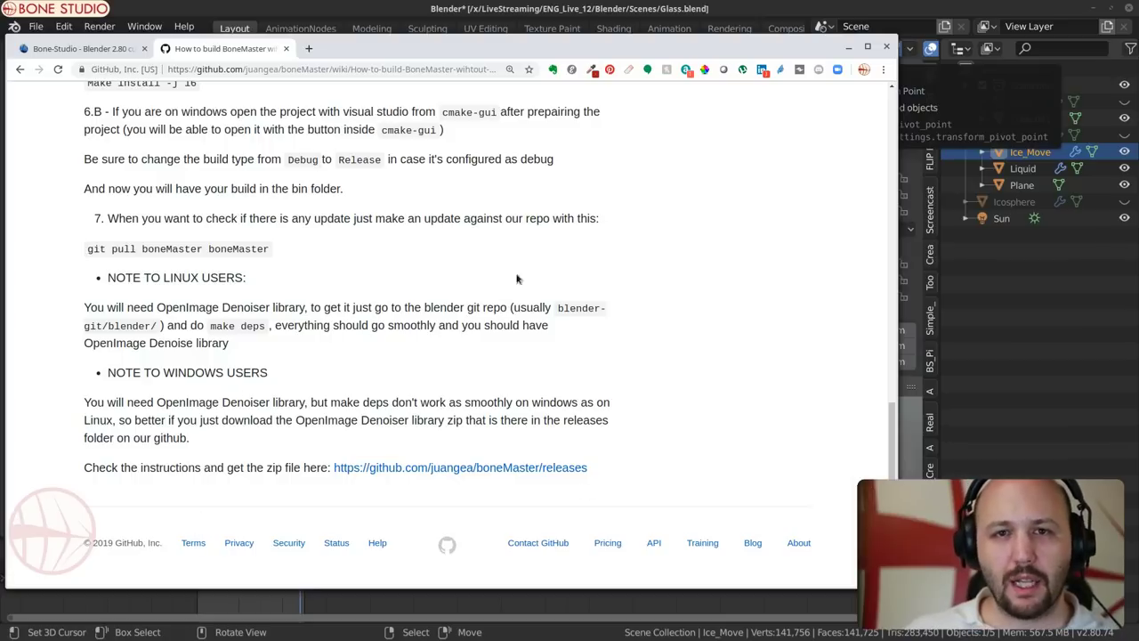
{"action": "scroll", "coordinate": [283, 427], "scroll_direction": "up", "scroll_amount": 3}
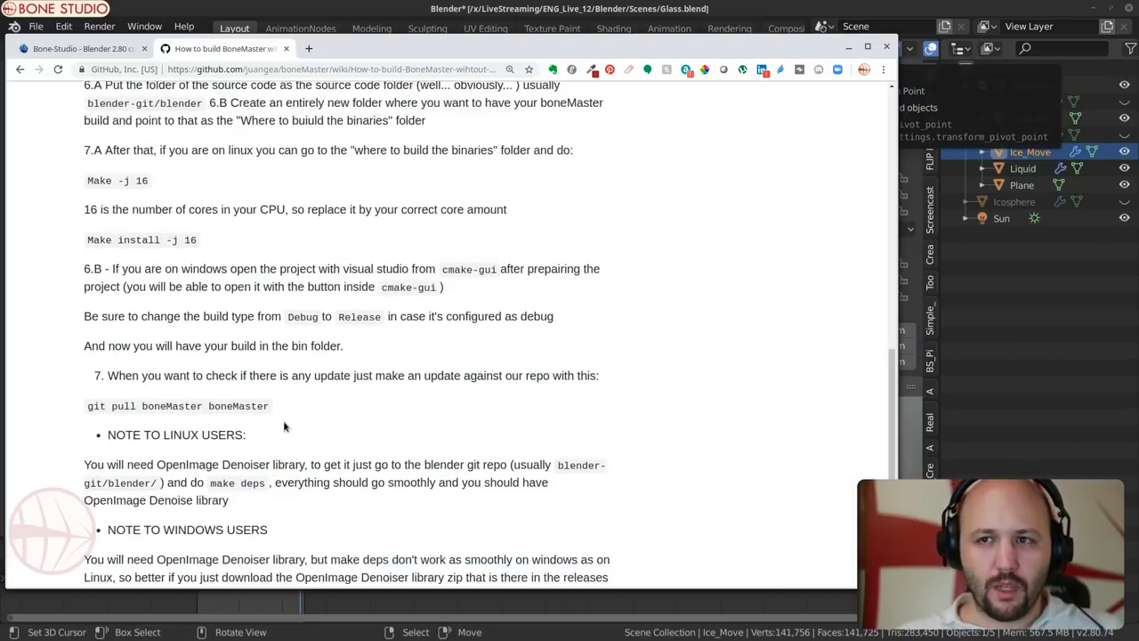
{"action": "scroll", "coordinate": [284, 426], "scroll_direction": "up", "scroll_amount": 9}
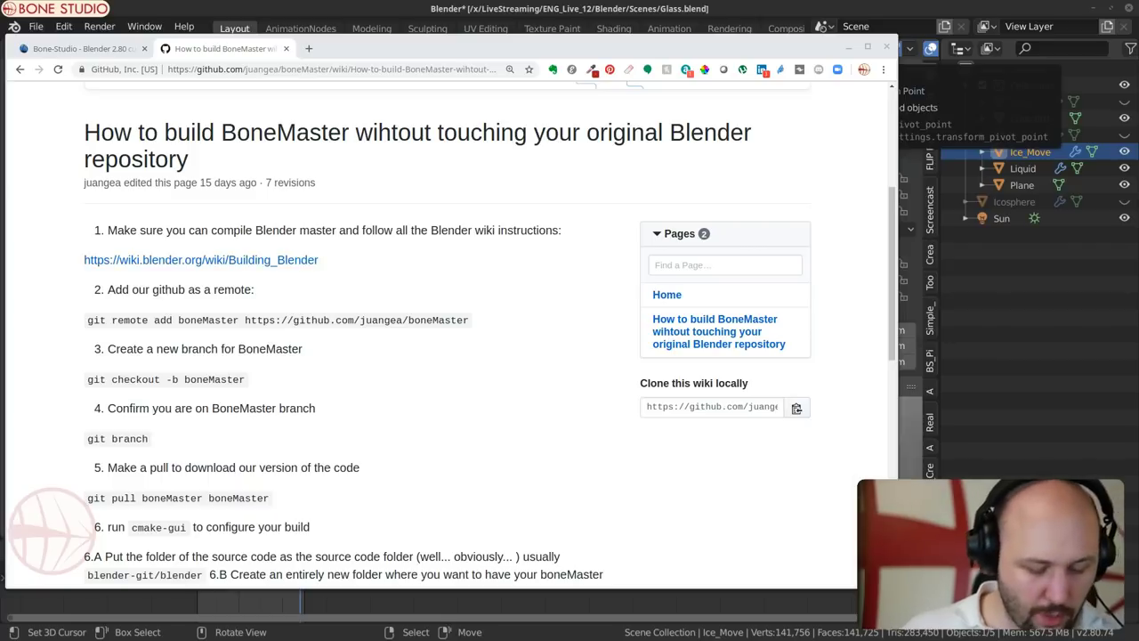
{"action": "left_click", "coordinate": [483, 228]}
Step: In a new tab, load developer.blender.org/D4960, correcting the stray bracket in the address
{"action": "left_click", "coordinate": [309, 48]}
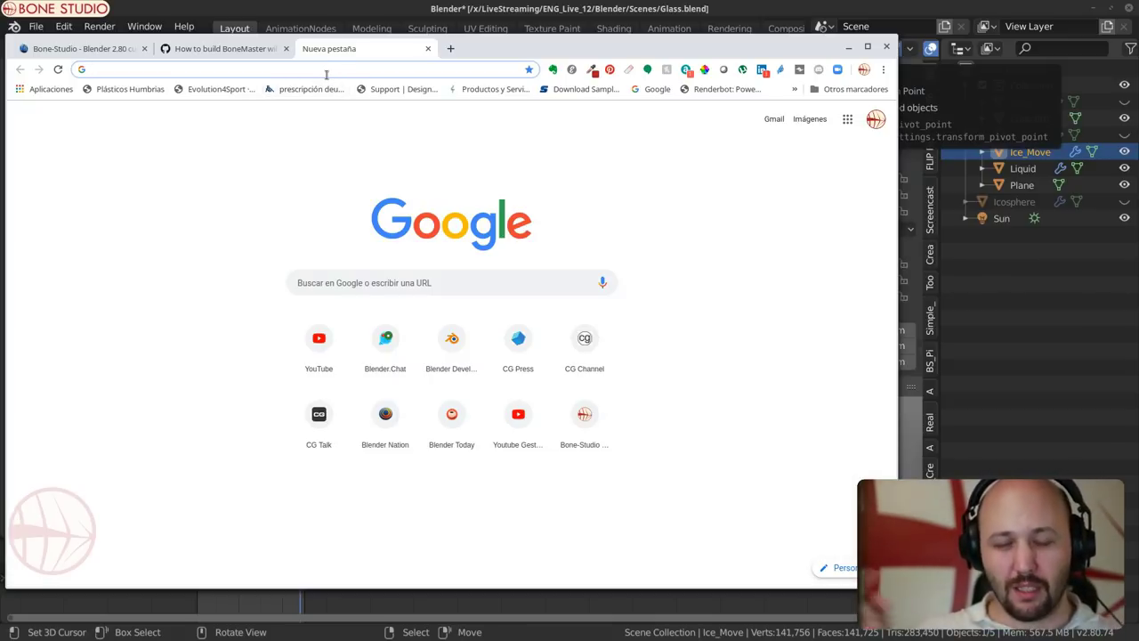
{"action": "type", "text": "dev"}
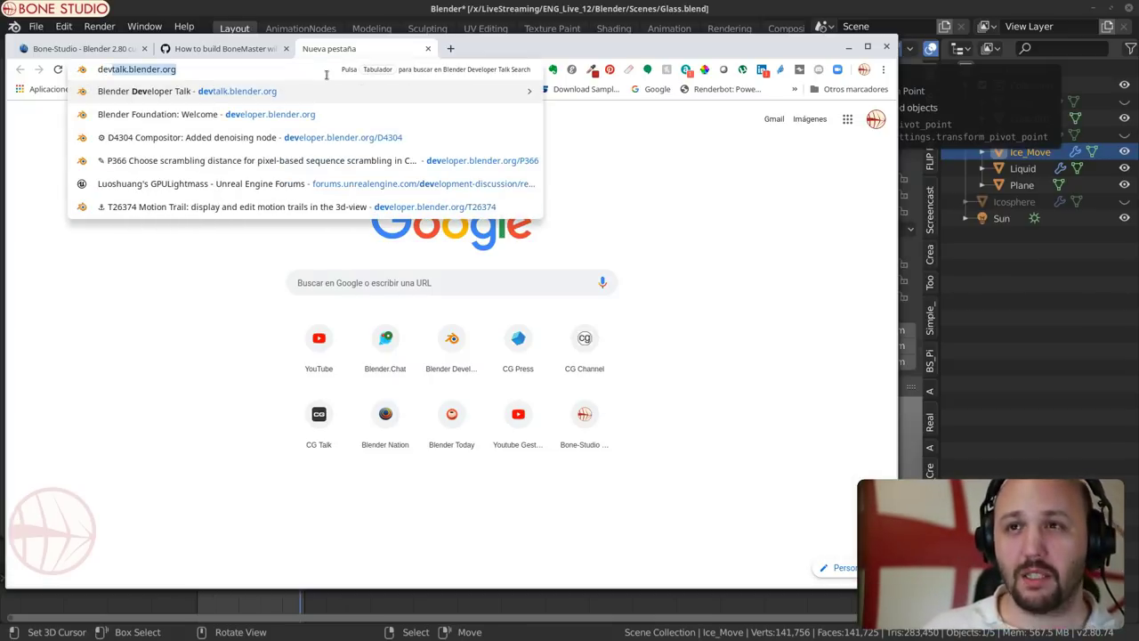
{"action": "type", "text": "ell"}
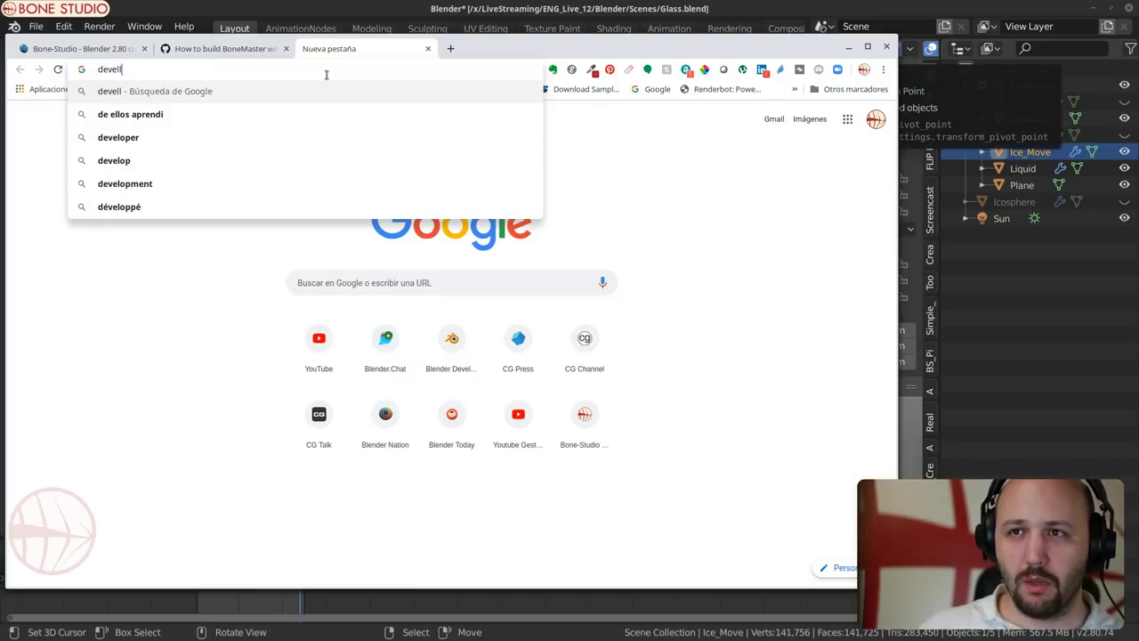
{"action": "key", "text": "BackSpace"}
{"action": "type", "text": "oper.blender.org/"}
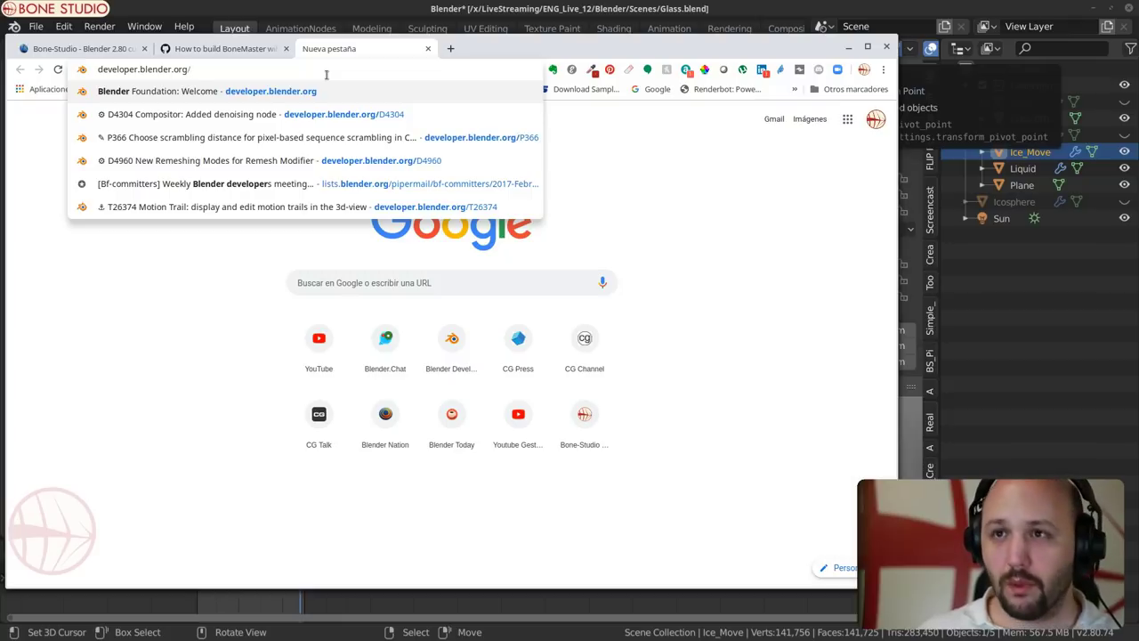
{"action": "type", "text": "(D4960"}
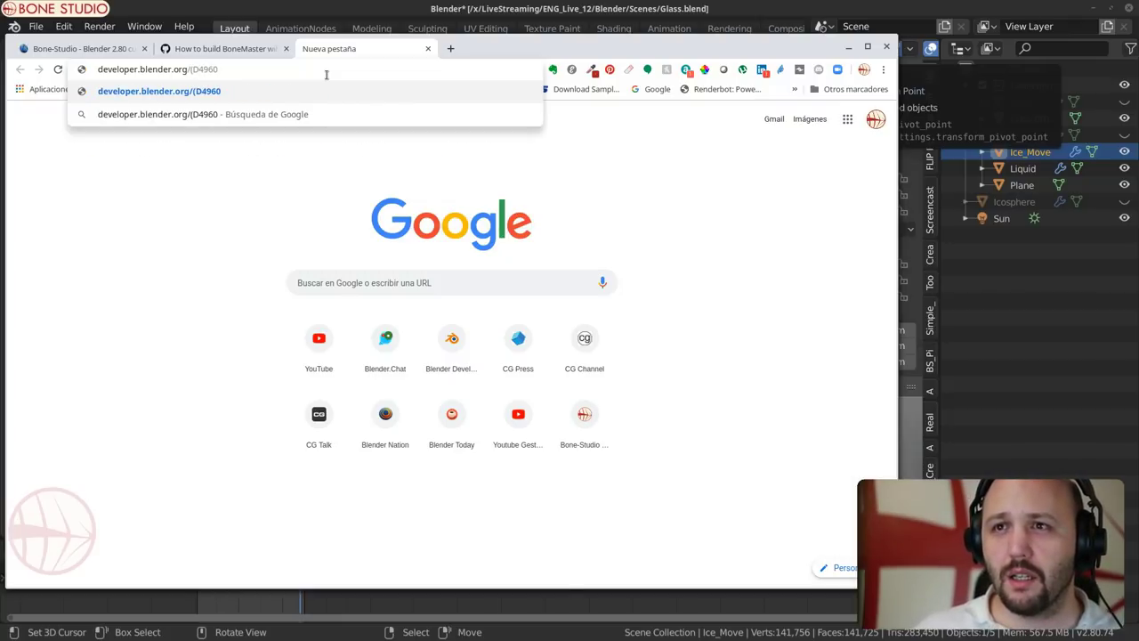
{"action": "key", "text": "Left"}
{"action": "key", "text": "Left"}
{"action": "key", "text": "Left"}
{"action": "key", "text": "Left"}
{"action": "key", "text": "Left"}
{"action": "key", "text": "BackSpace"}
{"action": "key", "text": "Delete"}
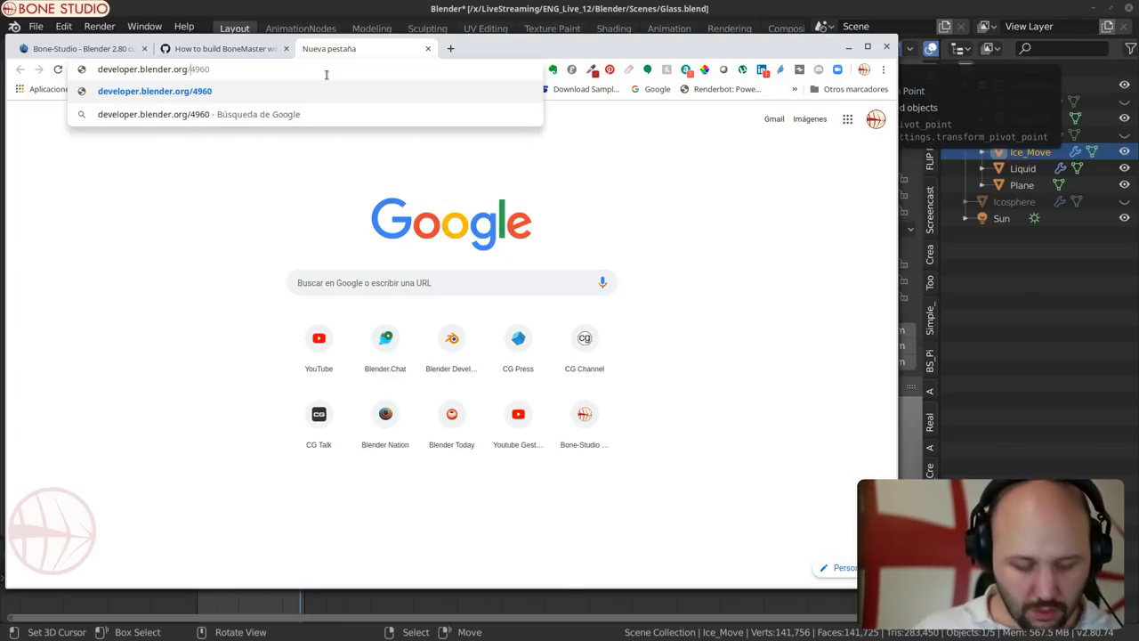
{"action": "type", "text": "D"}
{"action": "key", "text": "ctrl+a"}
{"action": "key", "text": "ctrl+c"}
{"action": "key", "text": "Return"}
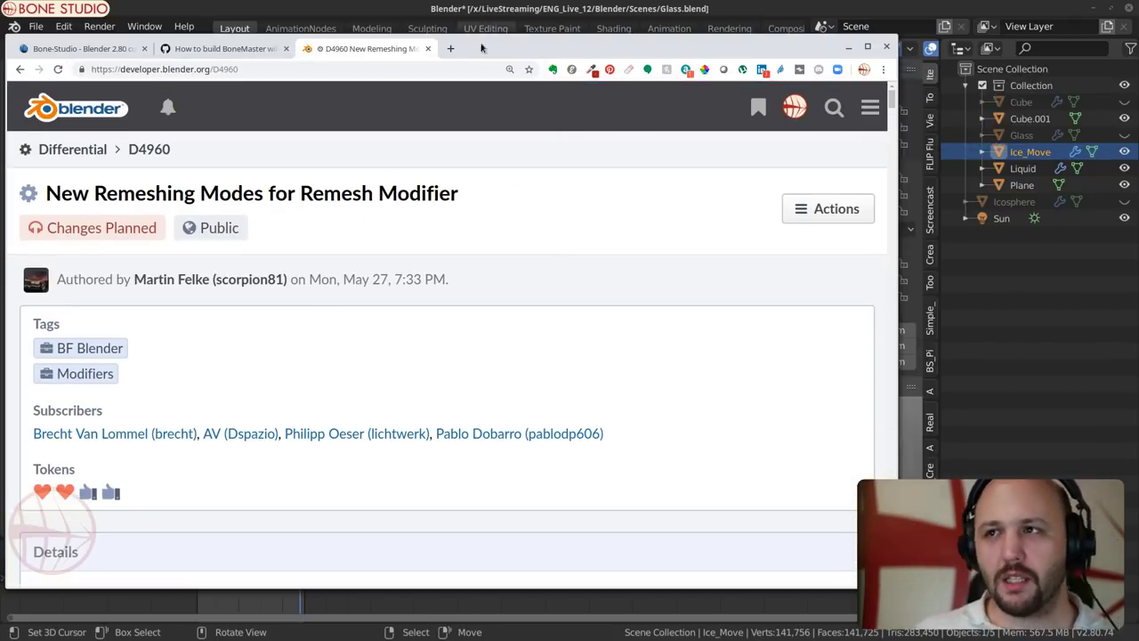
Step: Load patch D4980 in a new tab by editing the pasted D4960 address, and skim its summary
{"action": "left_click", "coordinate": [450, 48]}
{"action": "key", "text": "ctrl+v"}
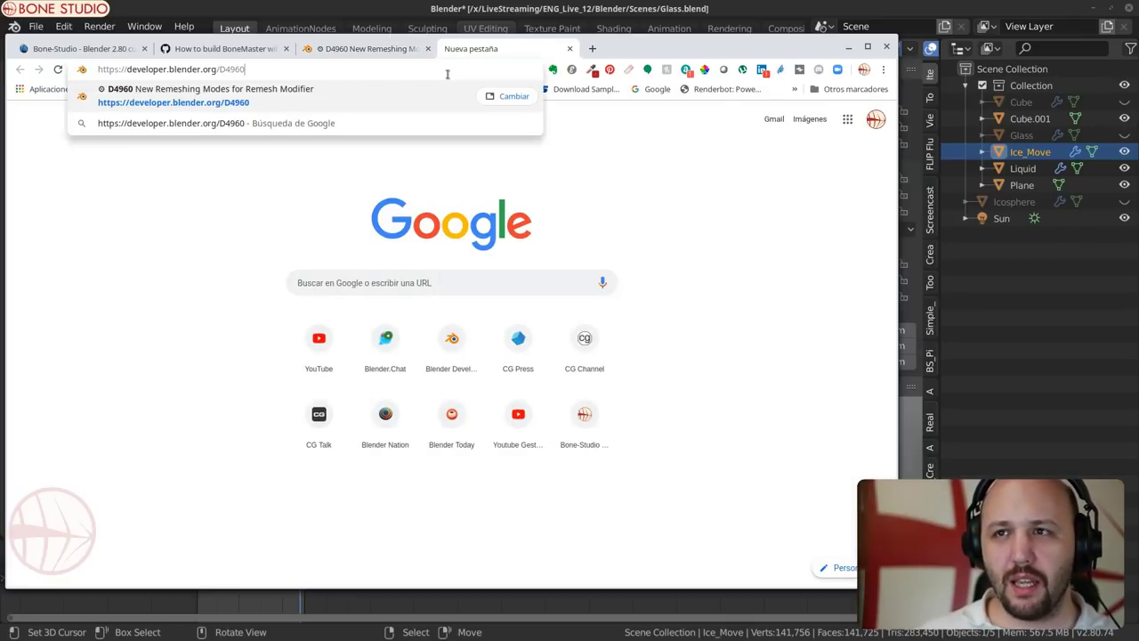
{"action": "type", "text": "8"}
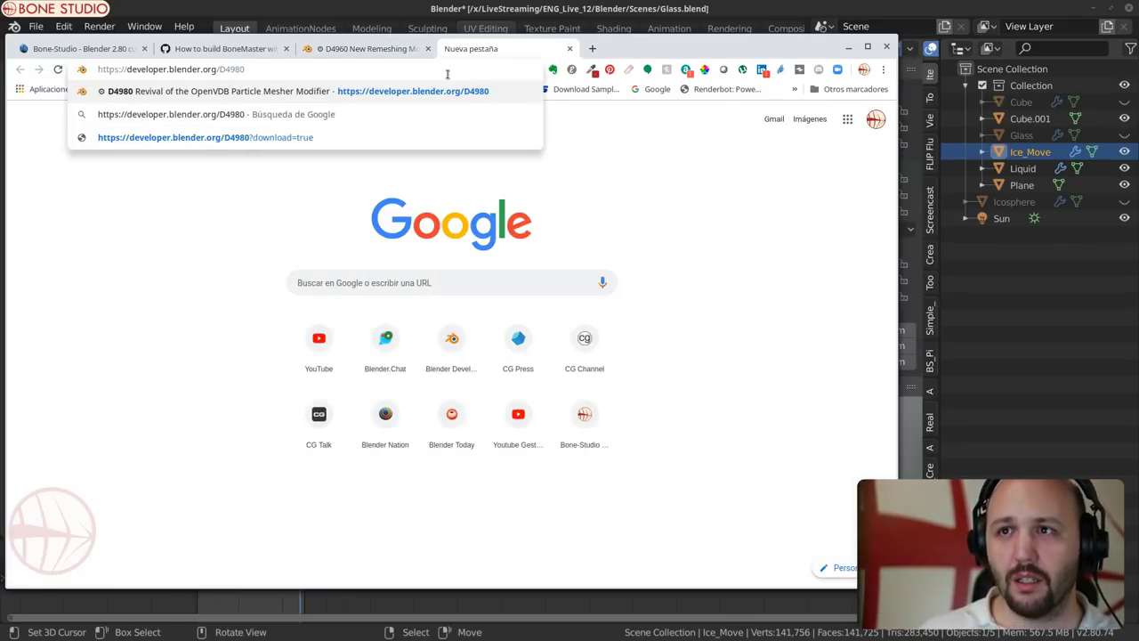
{"action": "key", "text": "Return"}
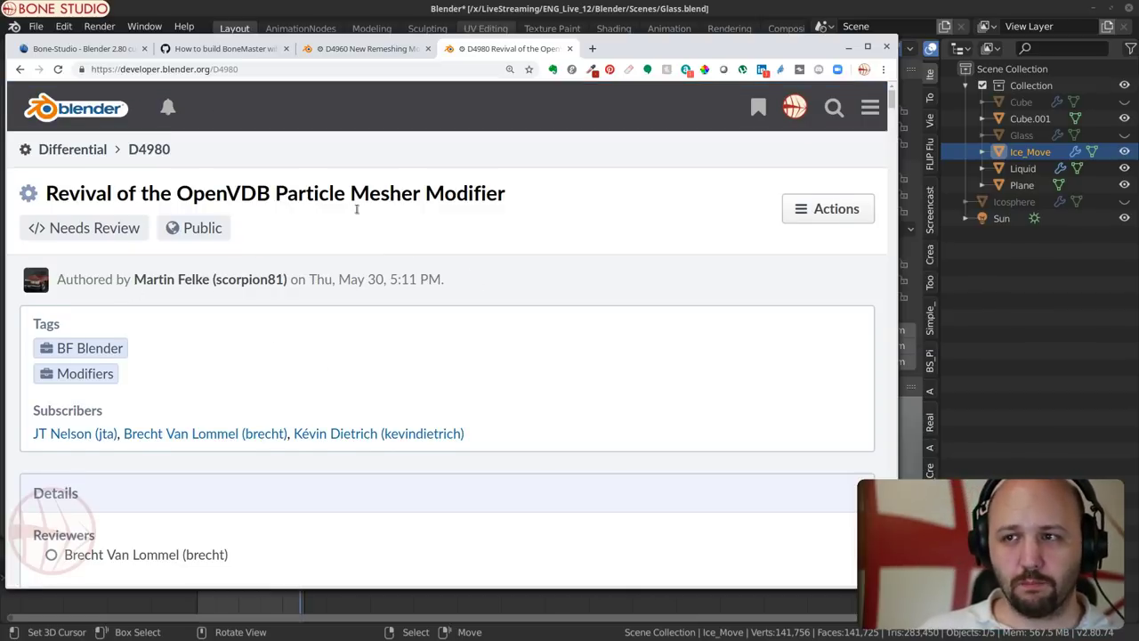
{"action": "scroll", "coordinate": [483, 290], "scroll_direction": "down", "scroll_amount": 2}
{"action": "scroll", "coordinate": [297, 208], "scroll_direction": "down", "scroll_amount": 3}
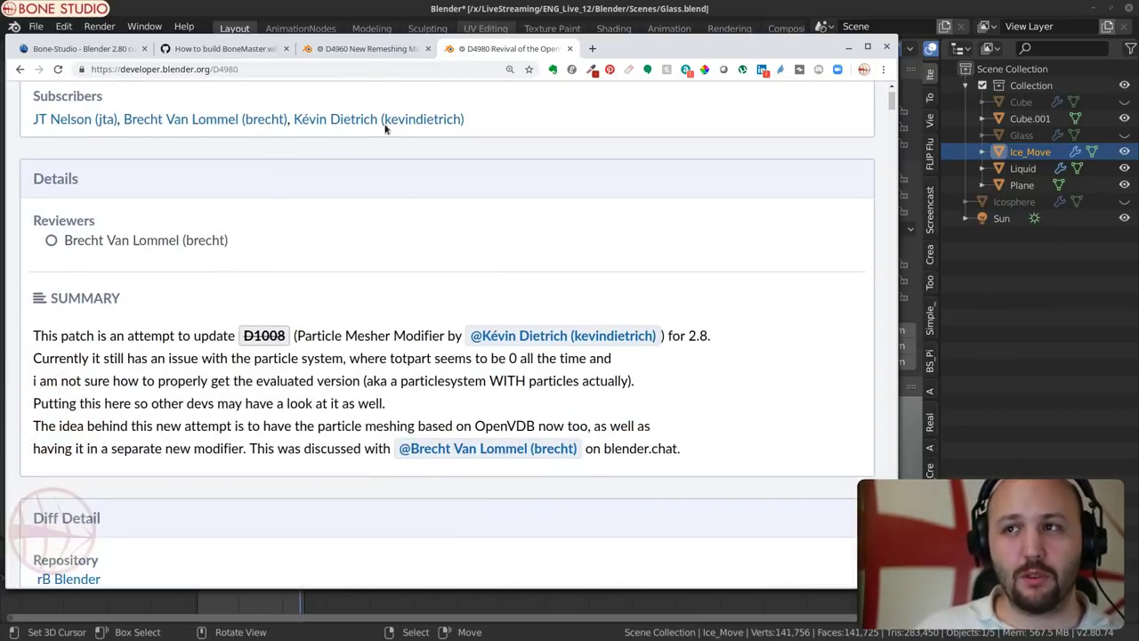
Step: Glance over the D4960, BoneMaster and GraphicAll tabs, then return to Blender's view of the cup
{"action": "left_click", "coordinate": [365, 54]}
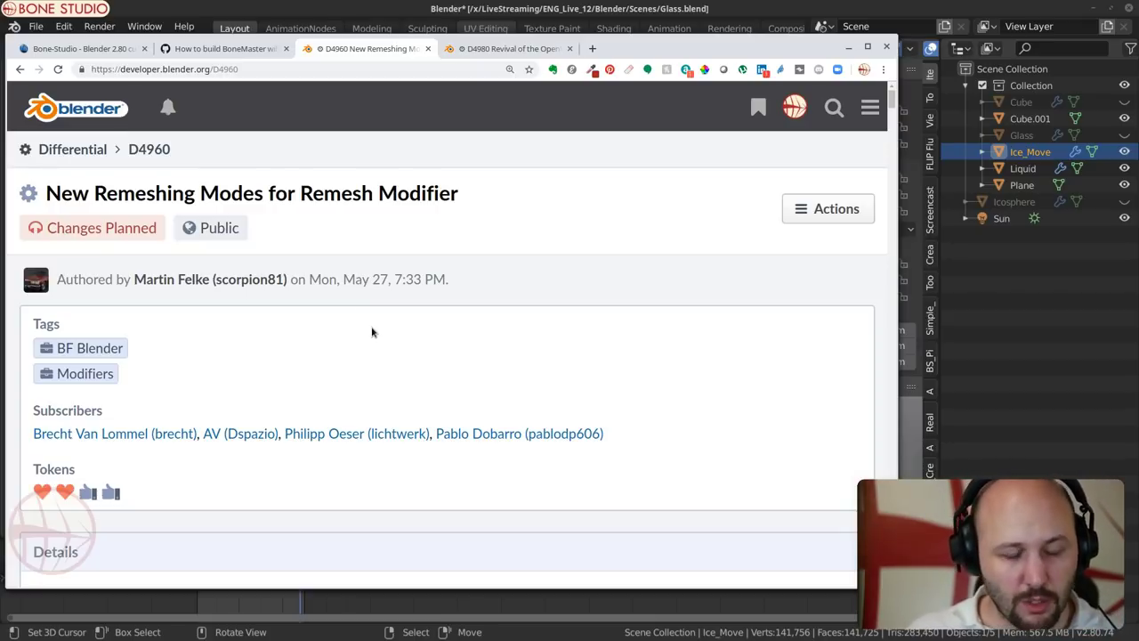
{"action": "left_click", "coordinate": [210, 49]}
{"action": "left_click", "coordinate": [82, 49]}
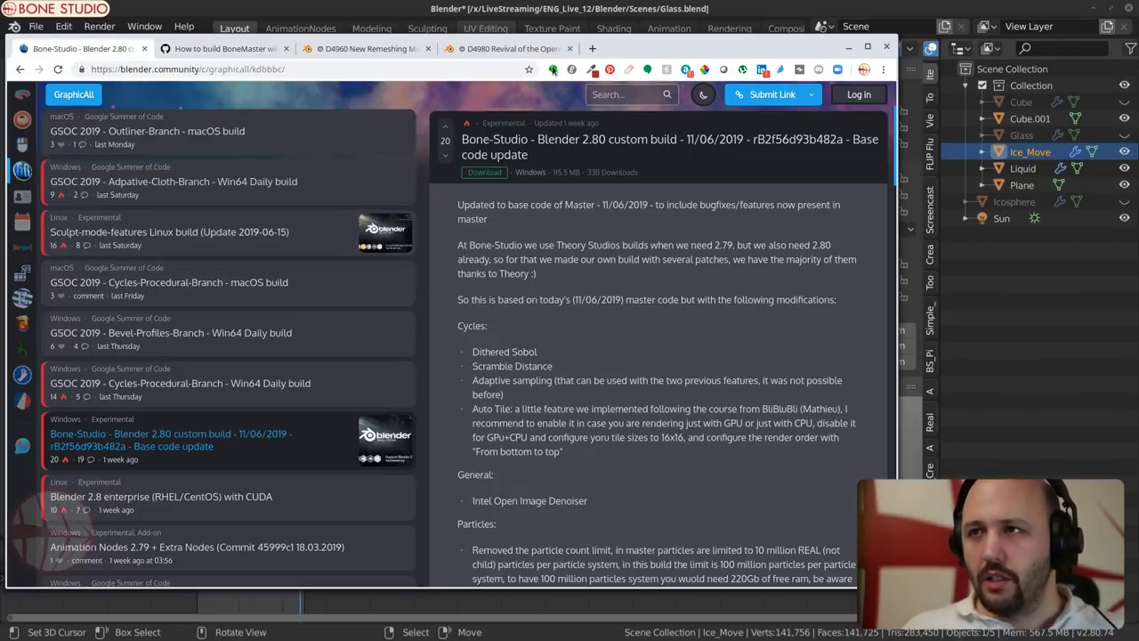
{"action": "key", "text": "alt+Tab"}
{"action": "scroll", "coordinate": [579, 354], "scroll_direction": "down", "scroll_amount": 3}
{"action": "middle_click_drag", "start_coordinate": [572, 380], "coordinate": [607, 341]}
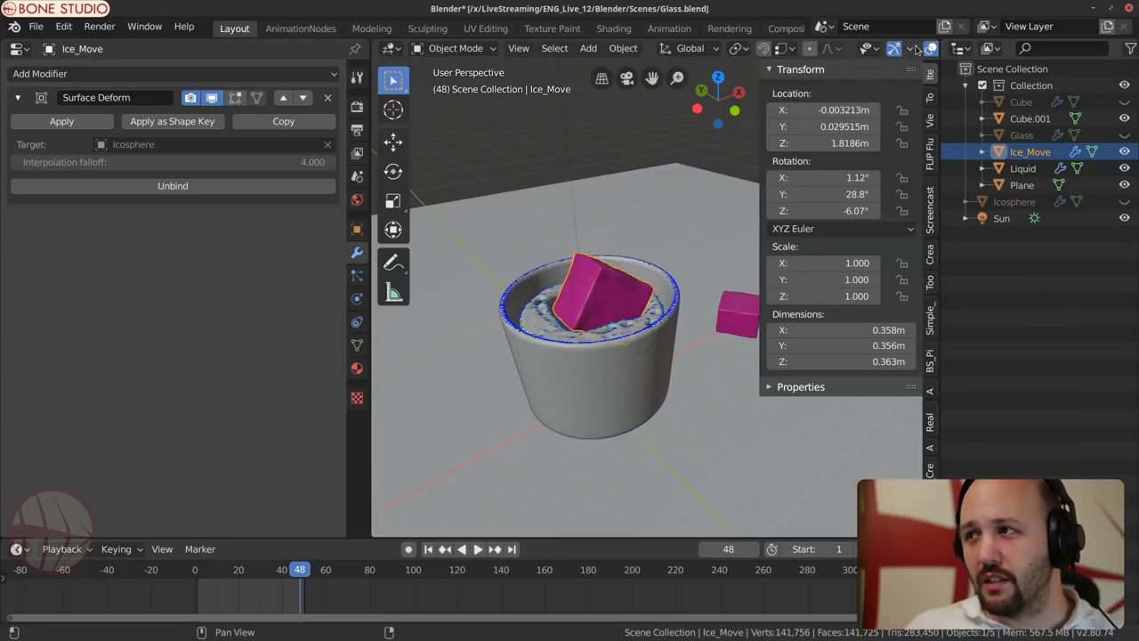
Step: Switch the viewport to Rendered shading with overlays off and the sidebar closed
{"action": "scroll", "coordinate": [911, 52], "scroll_direction": "down", "scroll_amount": 3}
{"action": "left_click", "coordinate": [908, 49]}
{"action": "key", "text": "a"}
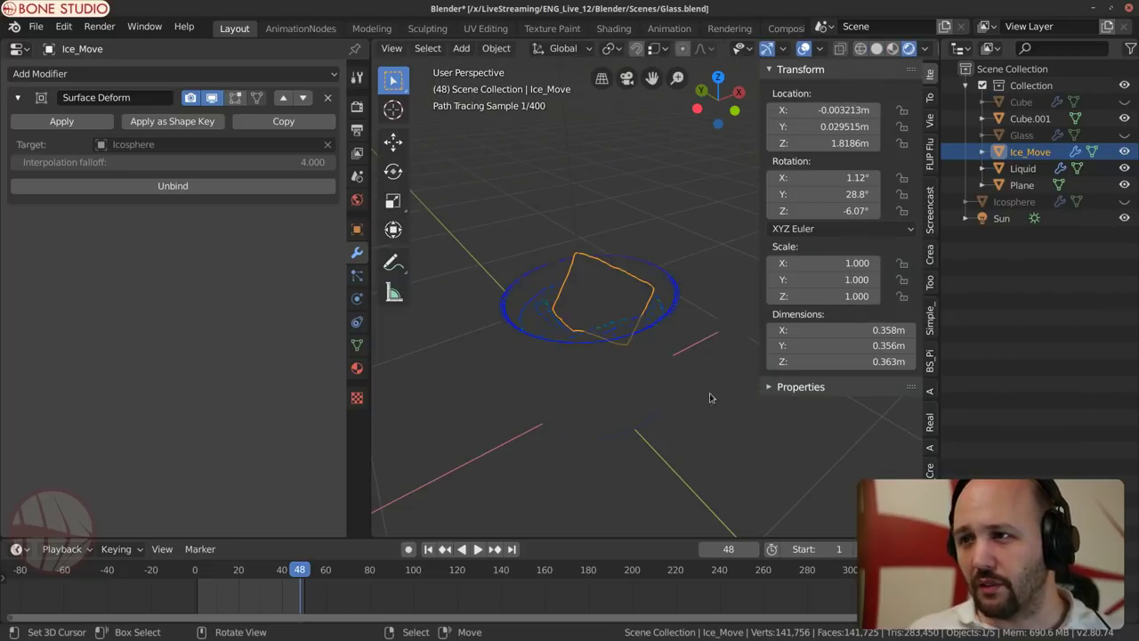
{"action": "scroll", "coordinate": [643, 402], "scroll_direction": "up", "scroll_amount": 3}
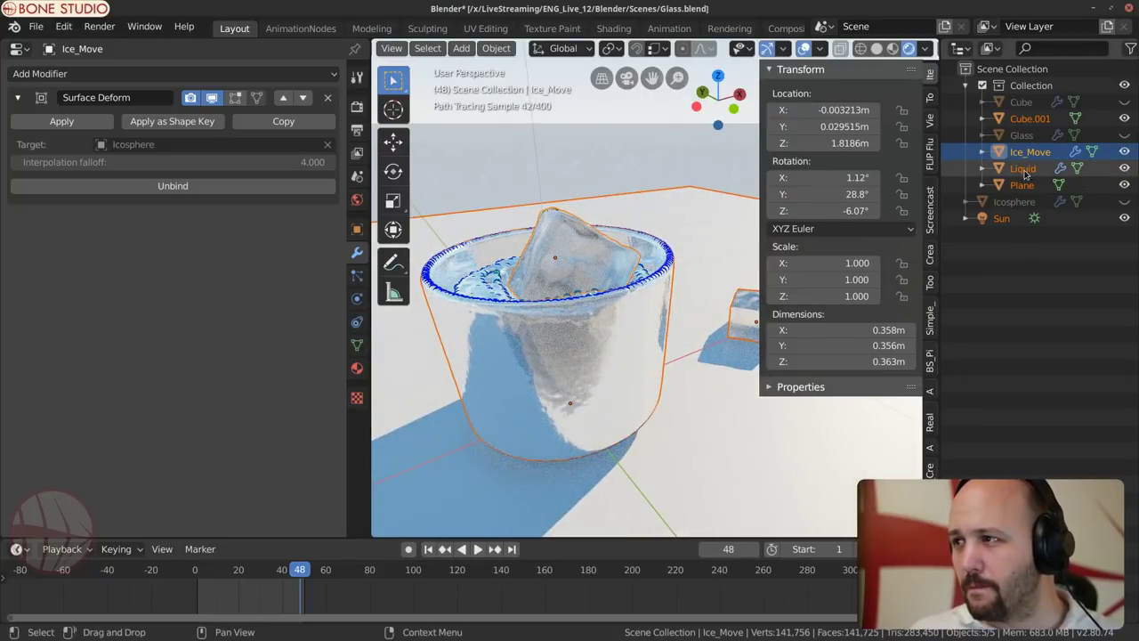
{"action": "left_click", "coordinate": [802, 49]}
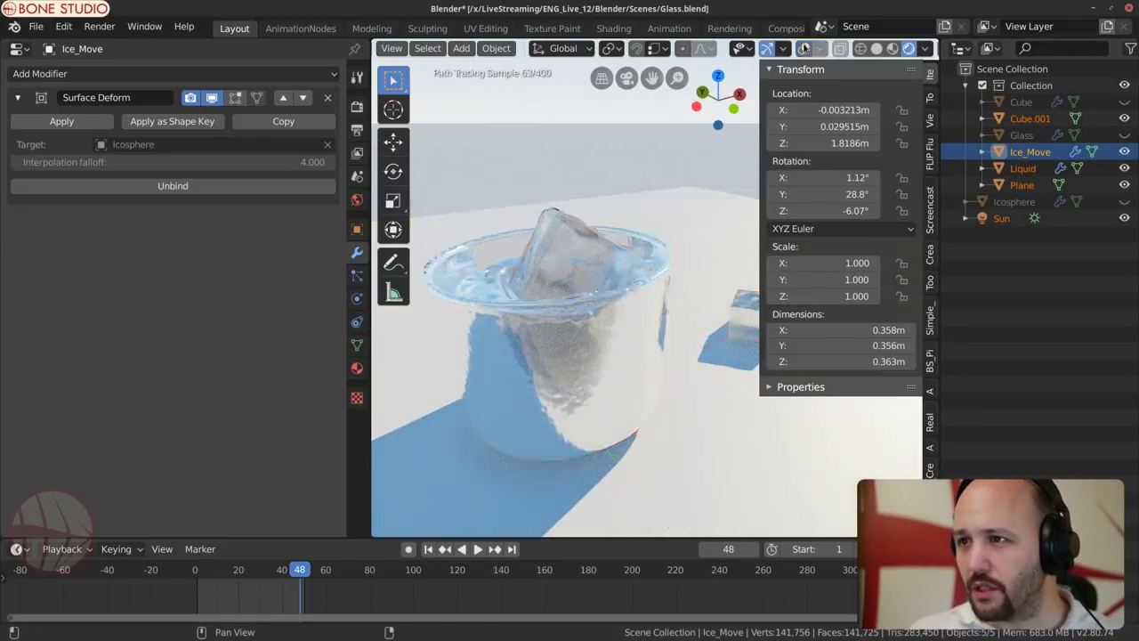
{"action": "middle_click_drag", "start_coordinate": [605, 303], "coordinate": [586, 303]}
{"action": "key", "text": "n"}
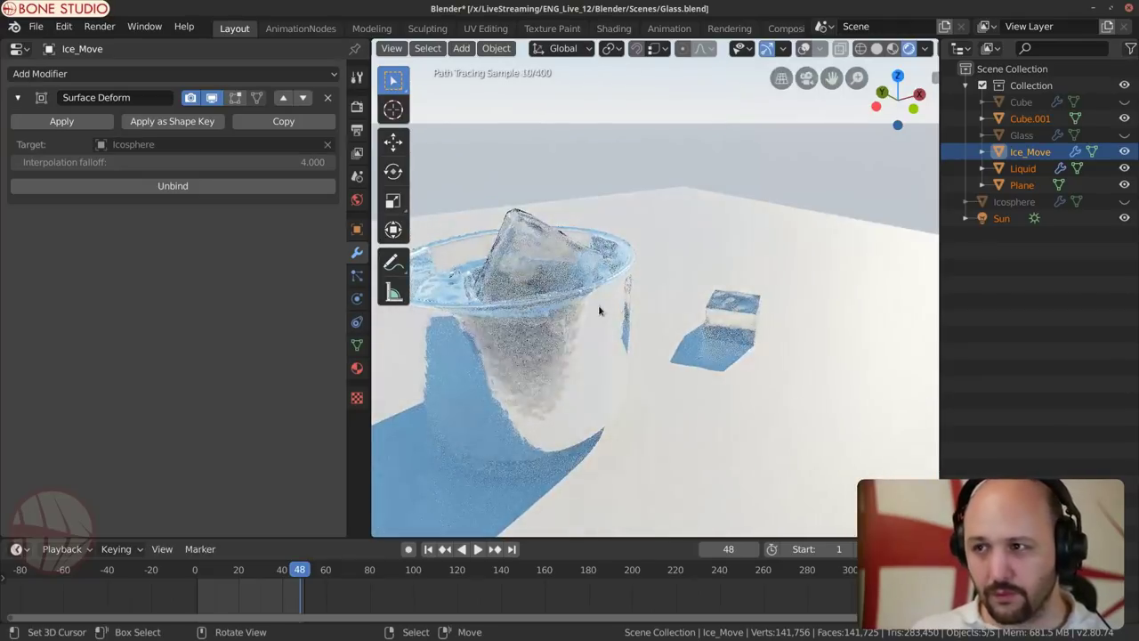
Step: Make Liquid the active object and move the selected objects
{"action": "left_click", "coordinate": [591, 356], "text": "shift"}
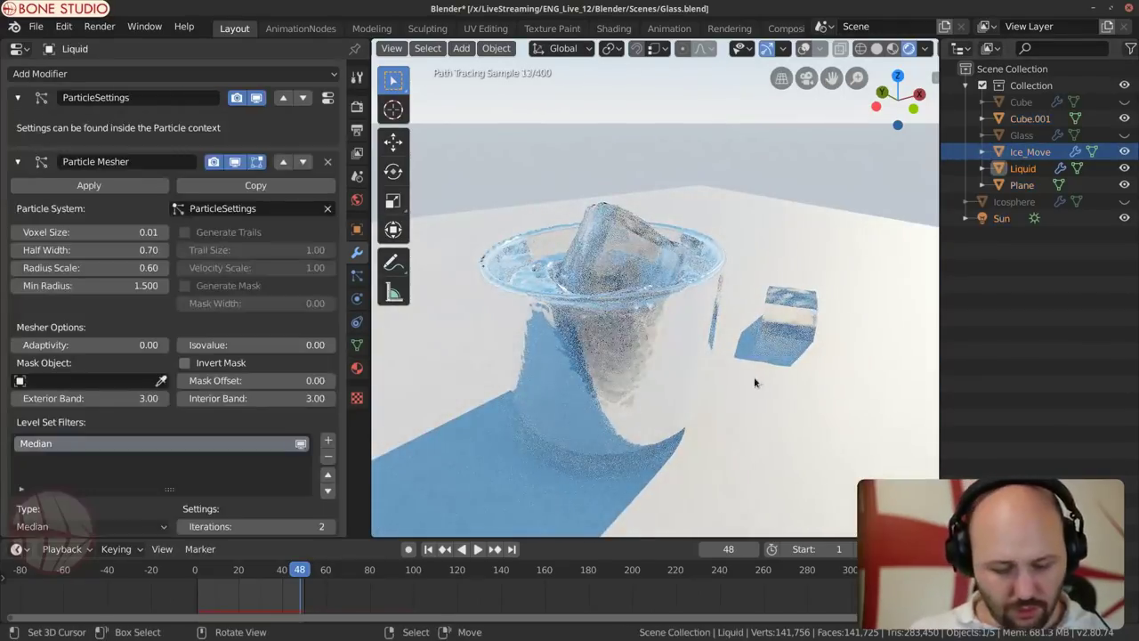
{"action": "key", "text": "g"}
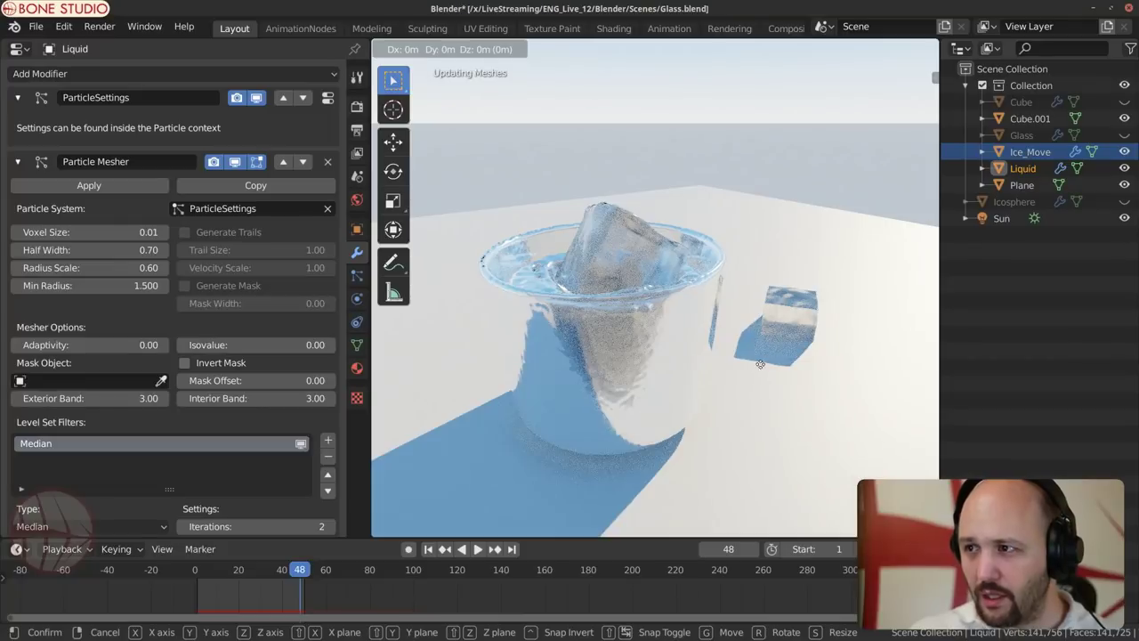
{"action": "left_click", "coordinate": [787, 152]}
{"action": "scroll", "coordinate": [787, 152], "scroll_direction": "down", "scroll_amount": 3}
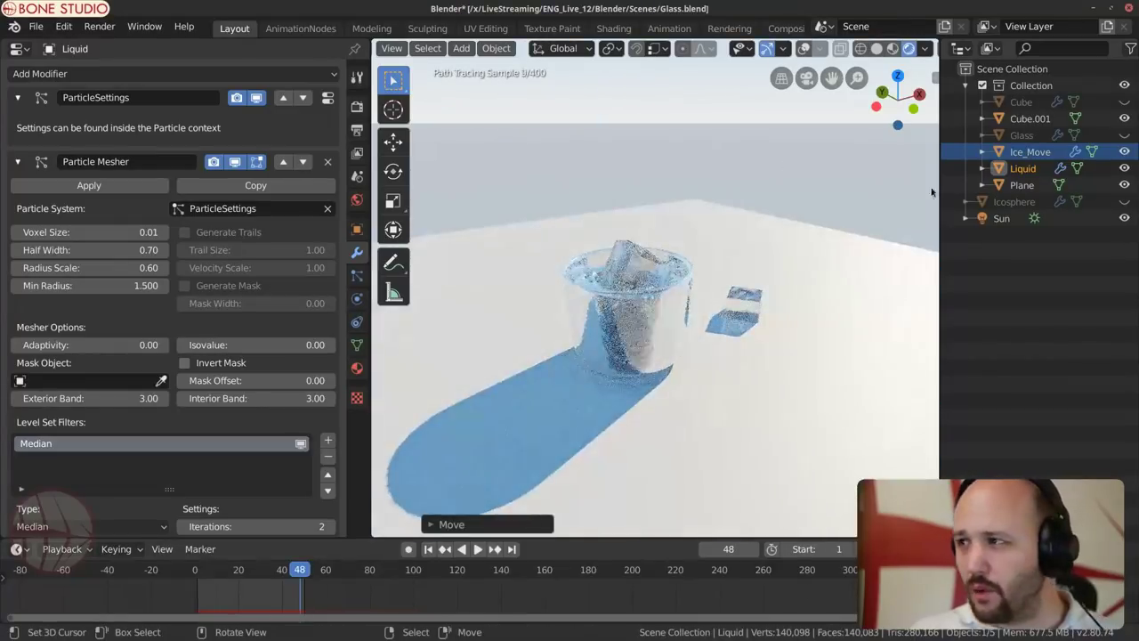
Step: Unhide the Glass object in the Outliner, view into the glass, and reselect Liquid
{"action": "left_click", "coordinate": [1124, 135]}
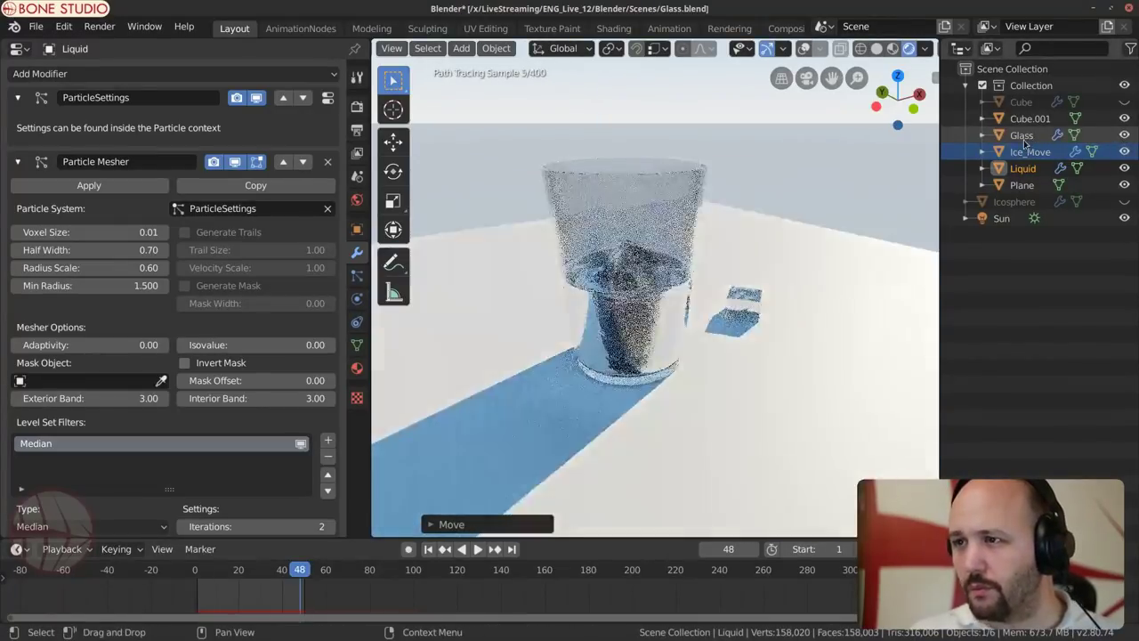
{"action": "left_click", "coordinate": [1021, 138]}
{"action": "middle_click_drag", "start_coordinate": [724, 382], "coordinate": [625, 376]}
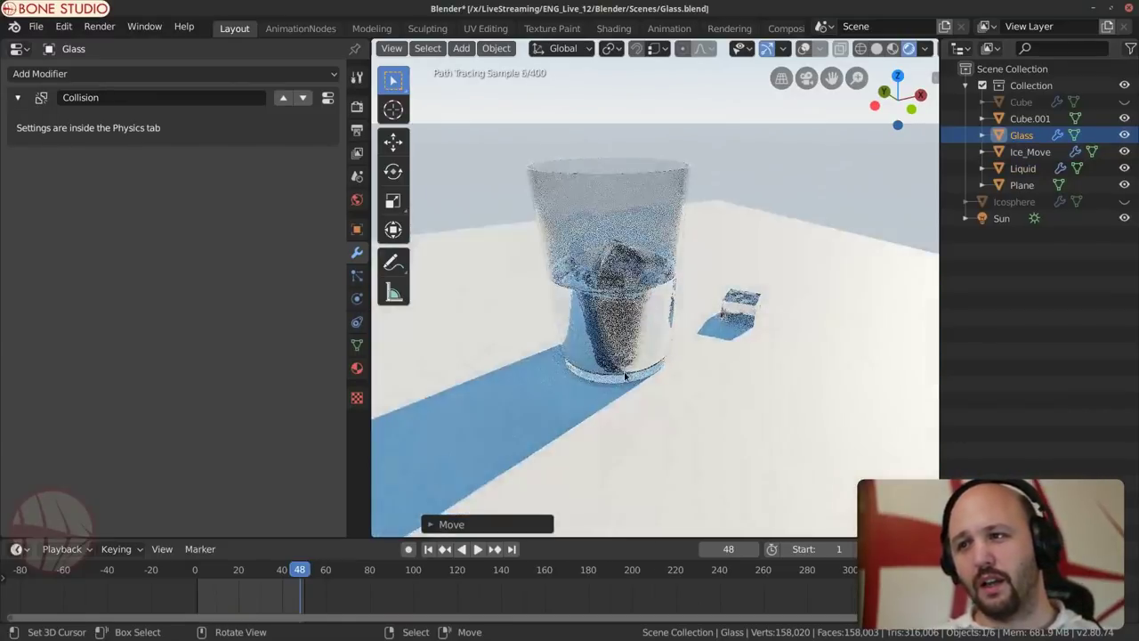
{"action": "scroll", "coordinate": [801, 387], "scroll_direction": "up", "scroll_amount": 3}
{"action": "scroll", "coordinate": [801, 387], "scroll_direction": "down", "scroll_amount": 1}
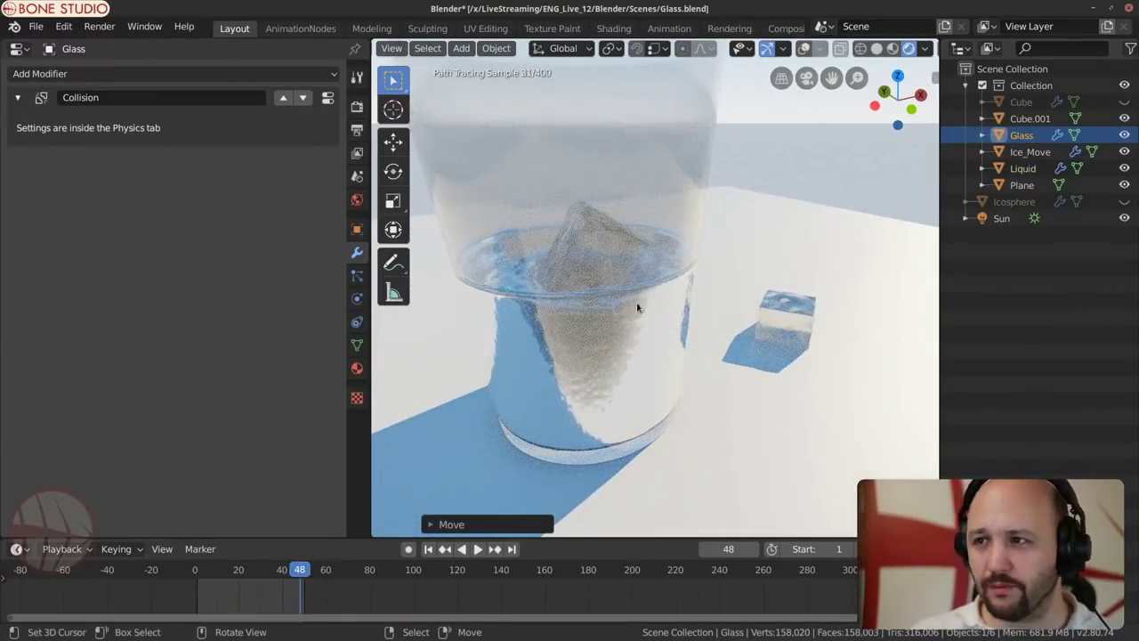
{"action": "middle_click_drag", "start_coordinate": [637, 307], "coordinate": [645, 425]}
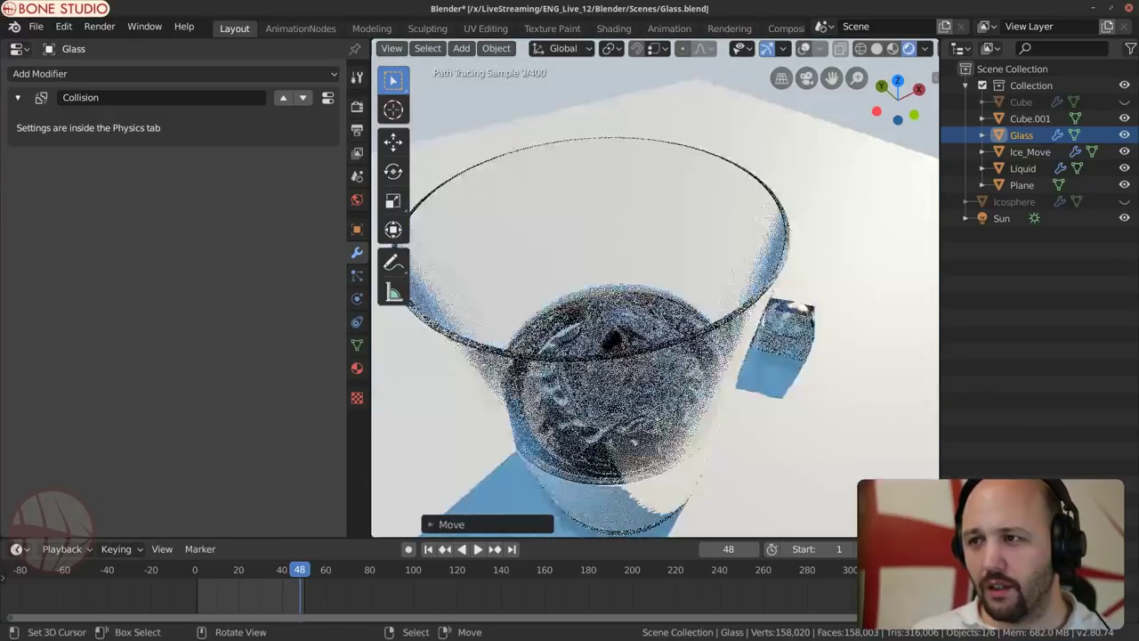
{"action": "left_click", "coordinate": [623, 400]}
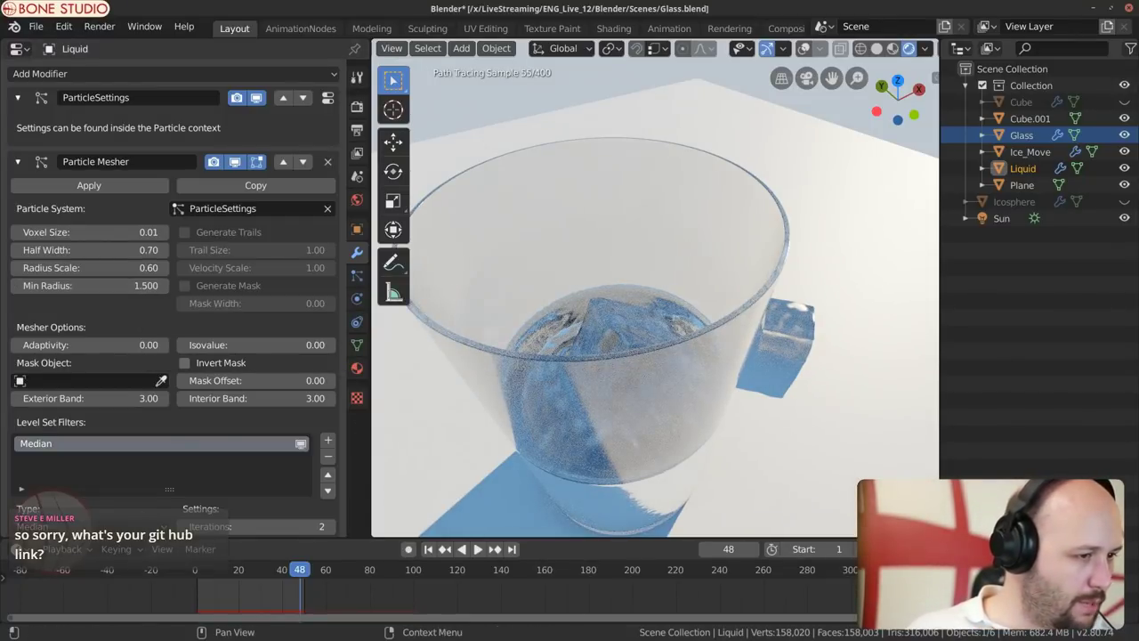
Step: Bring Chrome back to the BoneMaster wiki page and copy its address
{"action": "key", "text": "alt+Tab"}
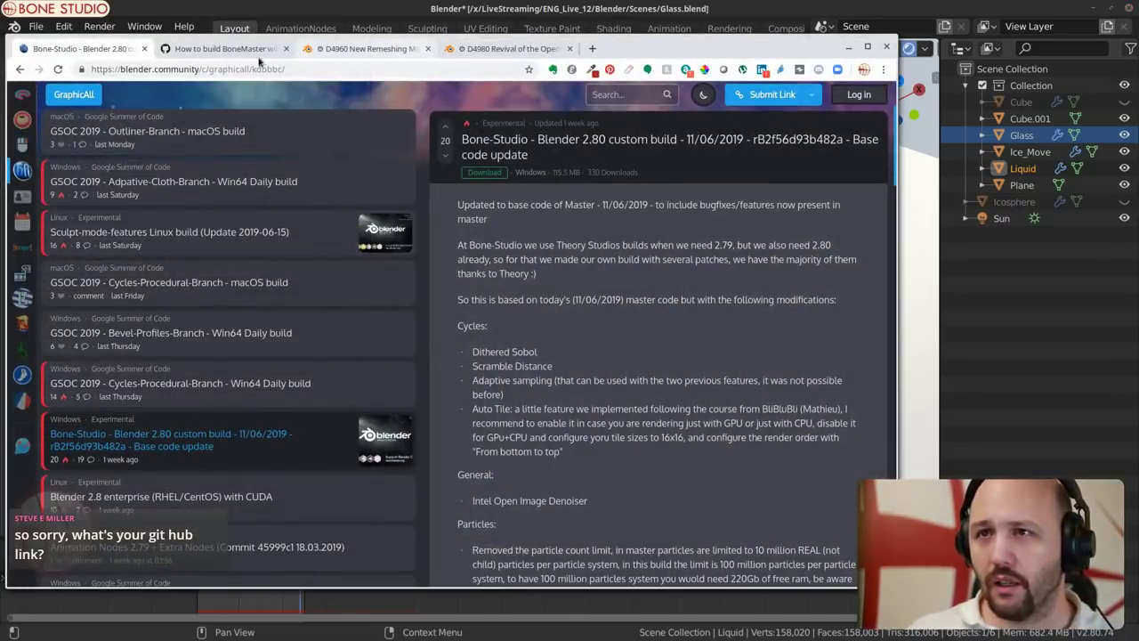
{"action": "left_click", "coordinate": [233, 50]}
{"action": "left_click", "coordinate": [324, 68]}
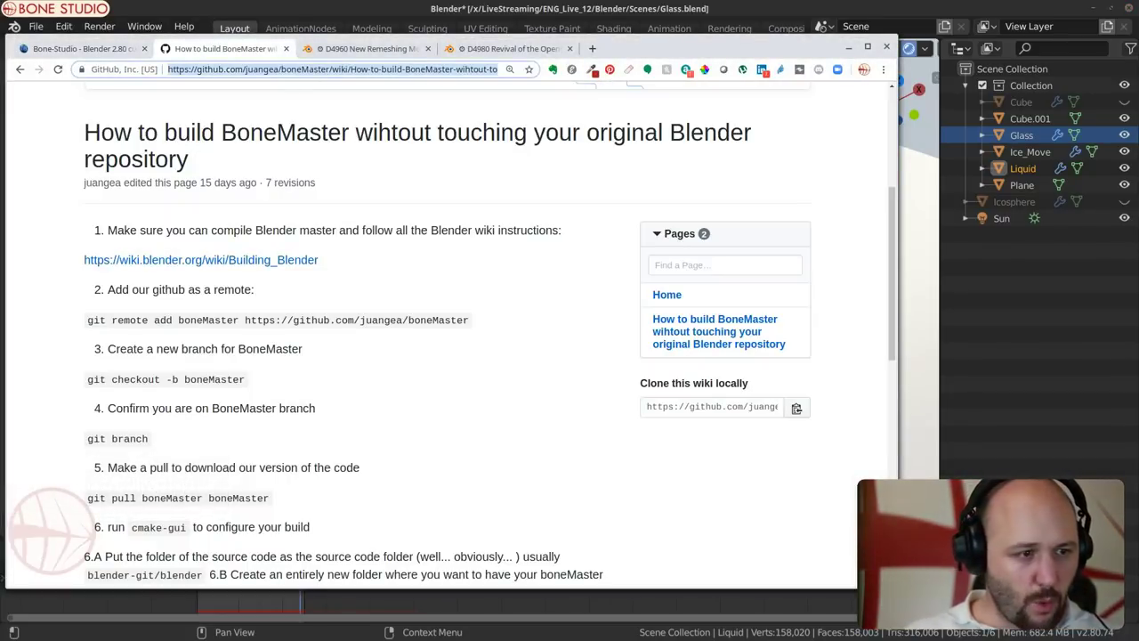
{"action": "key", "text": "alt+Tab"}
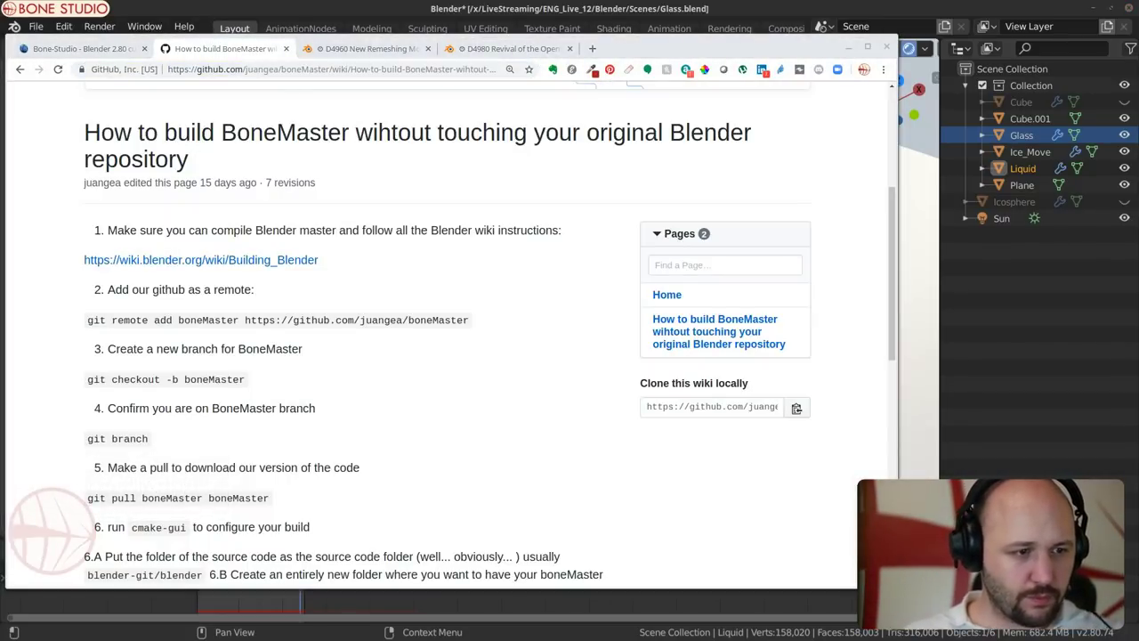
{"action": "left_click", "coordinate": [284, 68]}
{"action": "key", "text": "ctrl+c"}
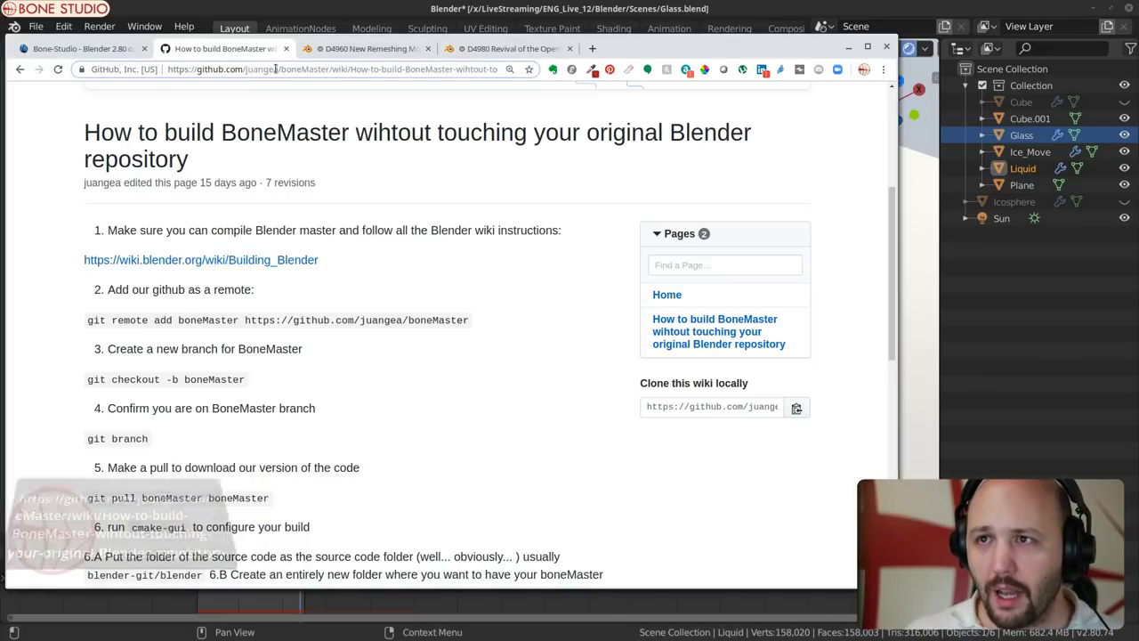
{"action": "left_click_drag", "start_coordinate": [282, 69], "coordinate": [153, 71]}
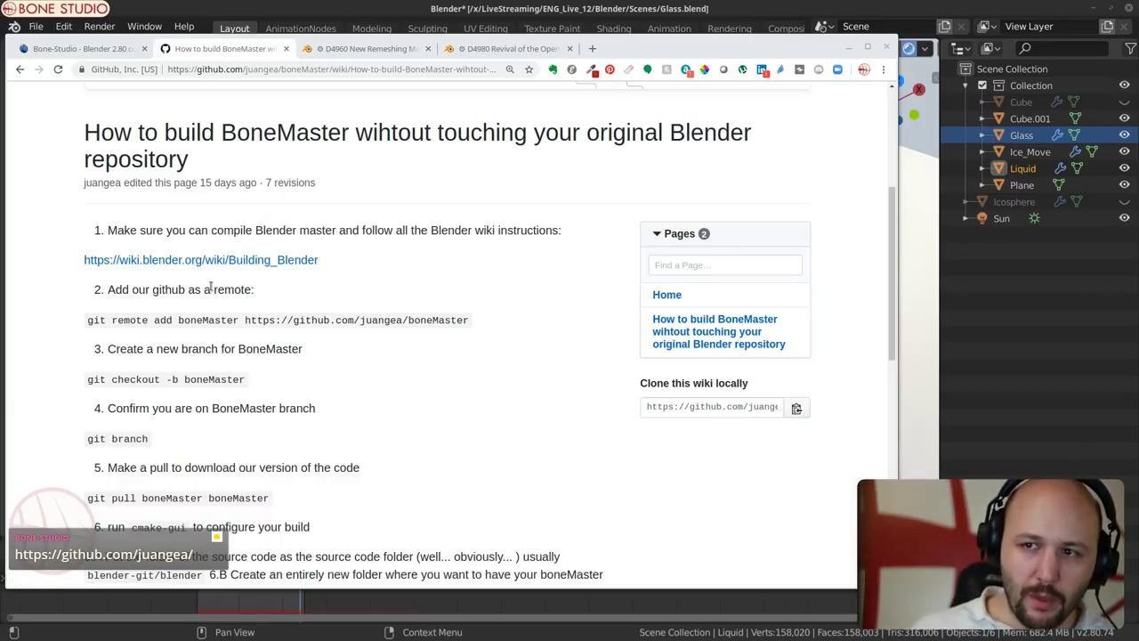
Step: Read through the BoneMaster build guide, then minimize Chrome
{"action": "scroll", "coordinate": [214, 274], "scroll_direction": "down", "scroll_amount": 5}
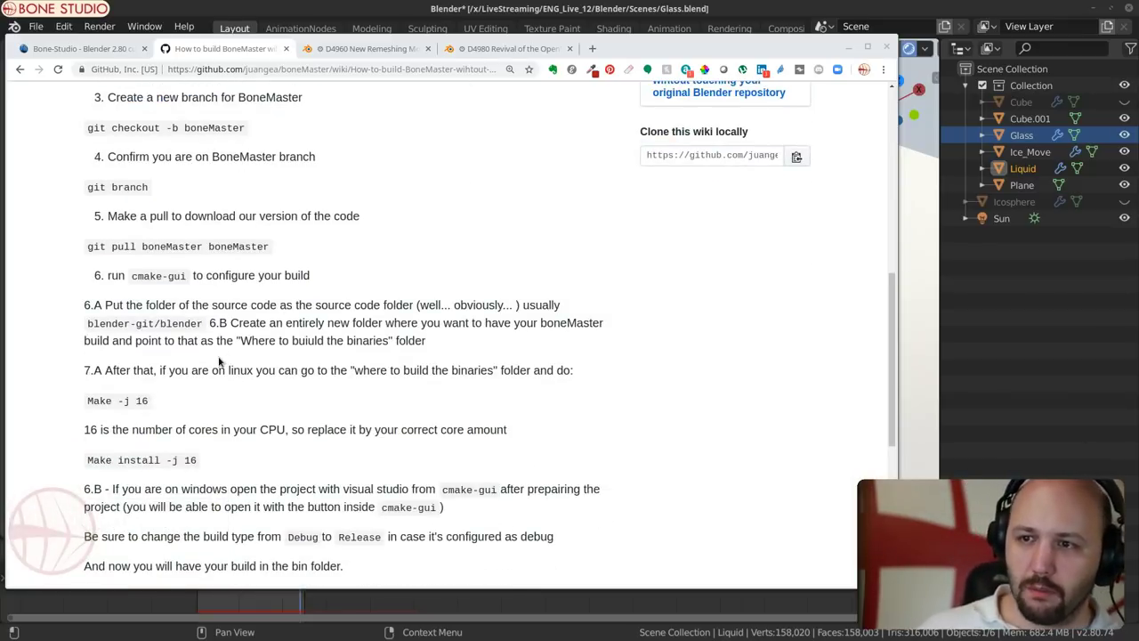
{"action": "scroll", "coordinate": [215, 253], "scroll_direction": "up", "scroll_amount": 8}
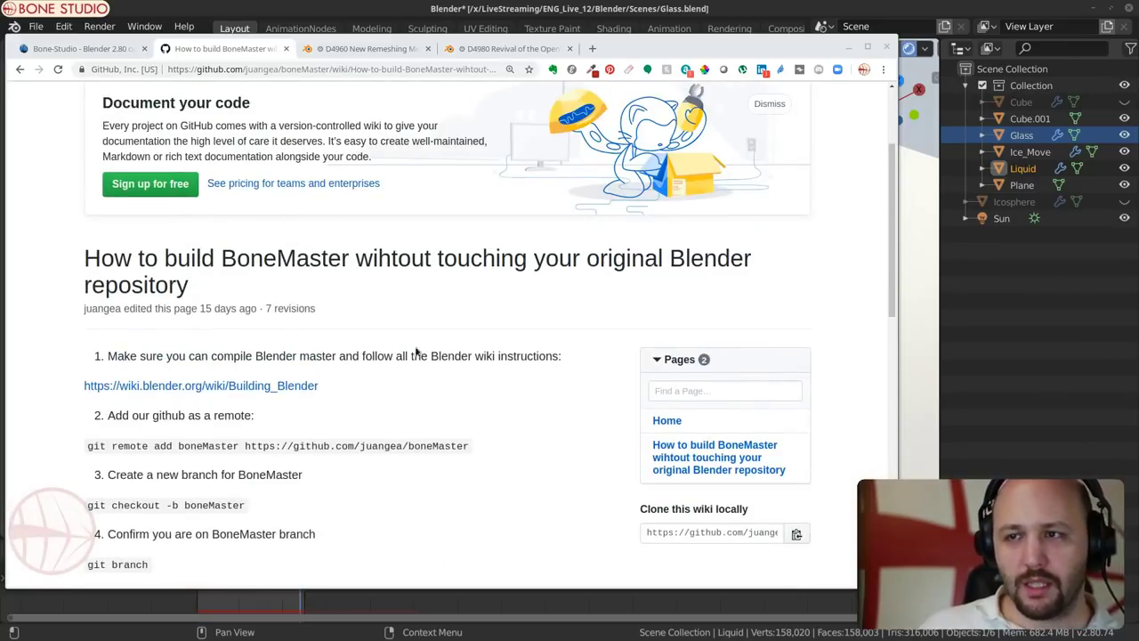
{"action": "scroll", "coordinate": [374, 311], "scroll_direction": "up", "scroll_amount": 4}
{"action": "scroll", "coordinate": [328, 446], "scroll_direction": "down", "scroll_amount": 2}
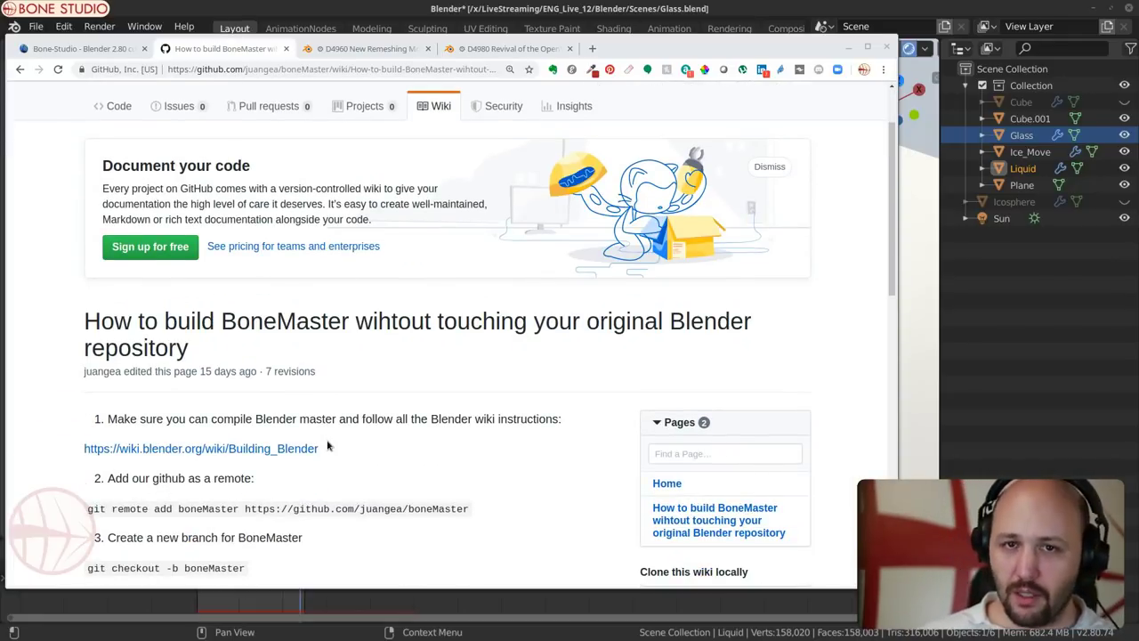
{"action": "scroll", "coordinate": [327, 446], "scroll_direction": "down", "scroll_amount": 4}
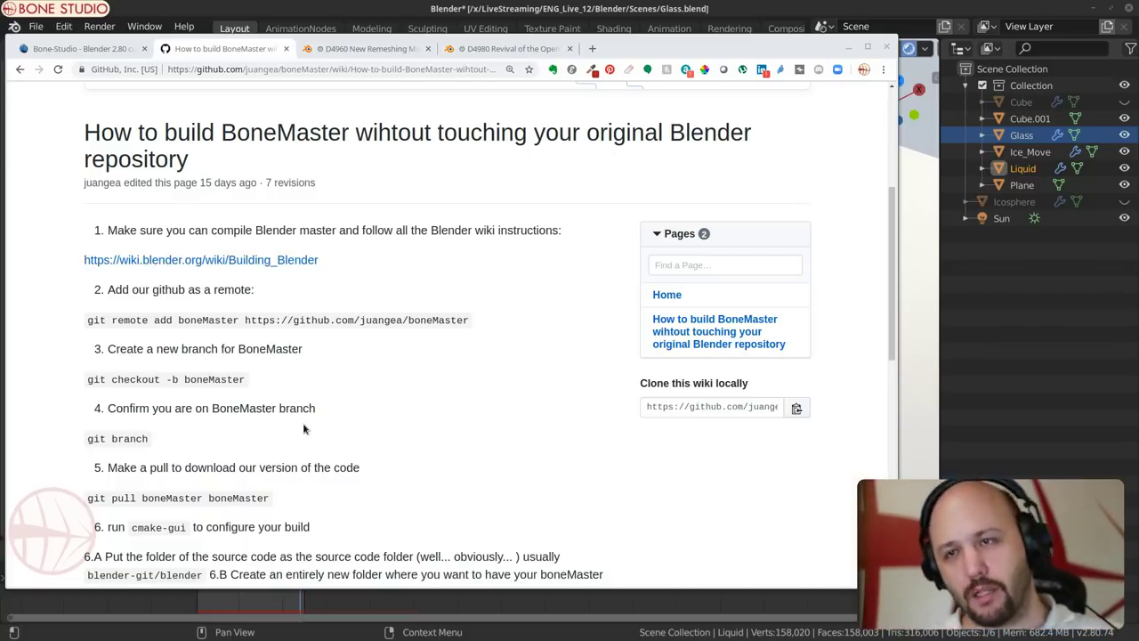
{"action": "left_click", "coordinate": [850, 48]}
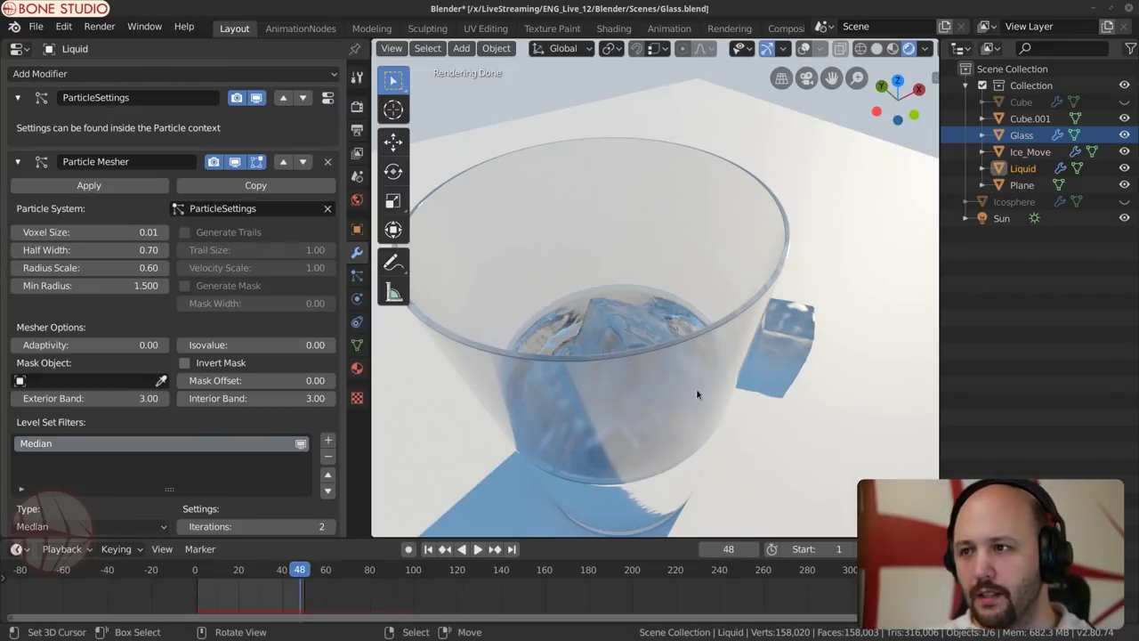
Step: Show the Material properties with the Liquid object selected
{"action": "left_click", "coordinate": [356, 367]}
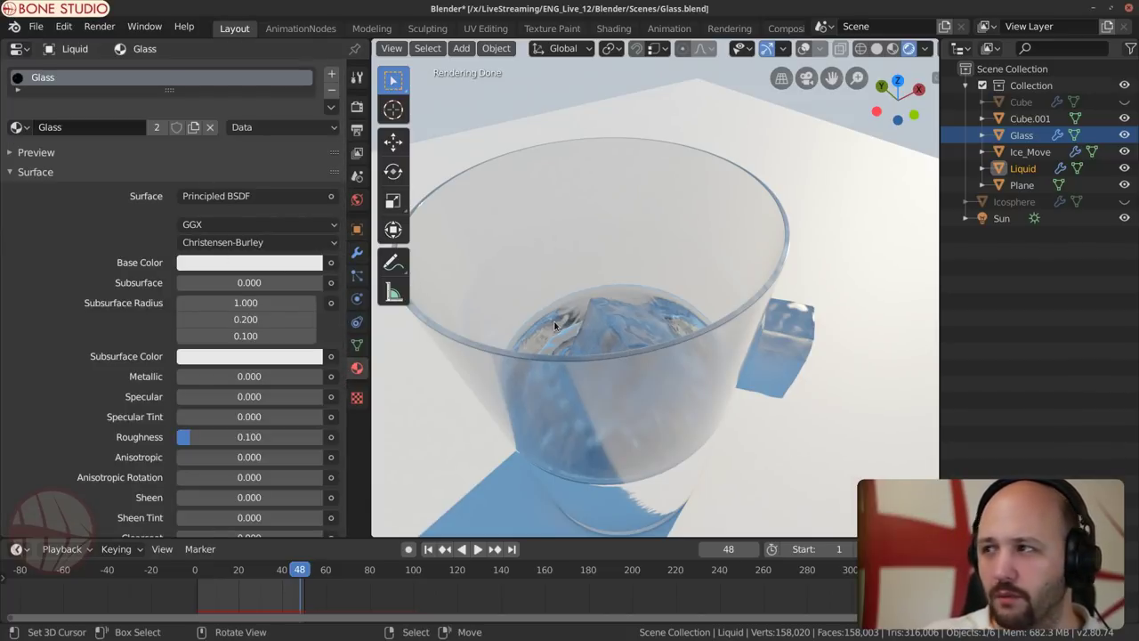
{"action": "left_click", "coordinate": [1022, 168]}
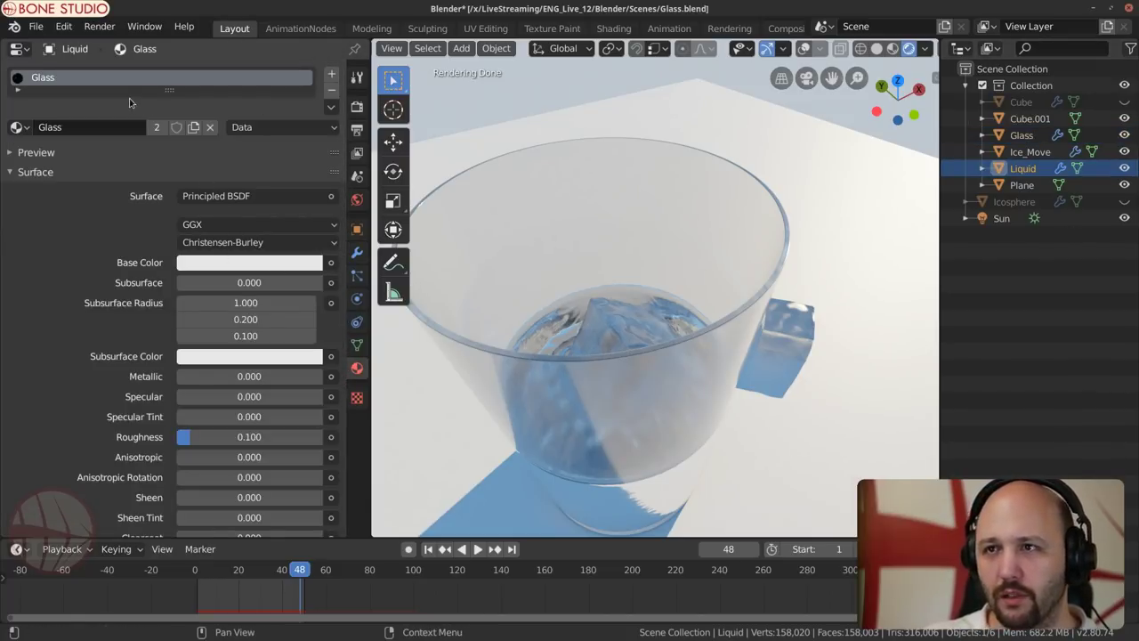
{"action": "middle_click_drag", "start_coordinate": [623, 232], "coordinate": [631, 316]}
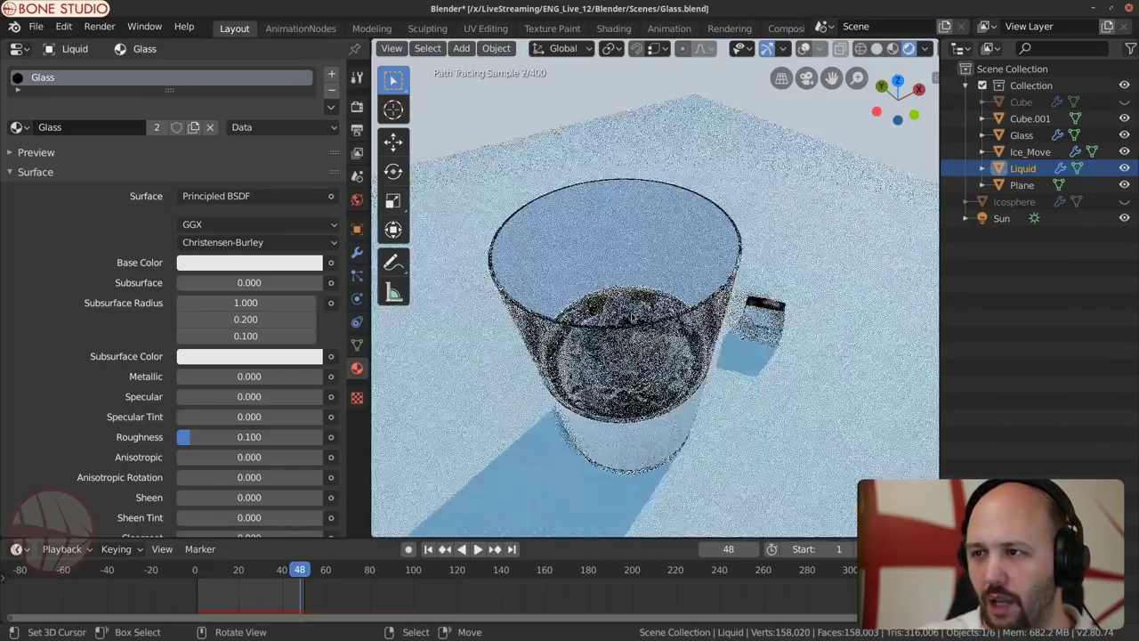
{"action": "left_click", "coordinate": [1012, 138]}
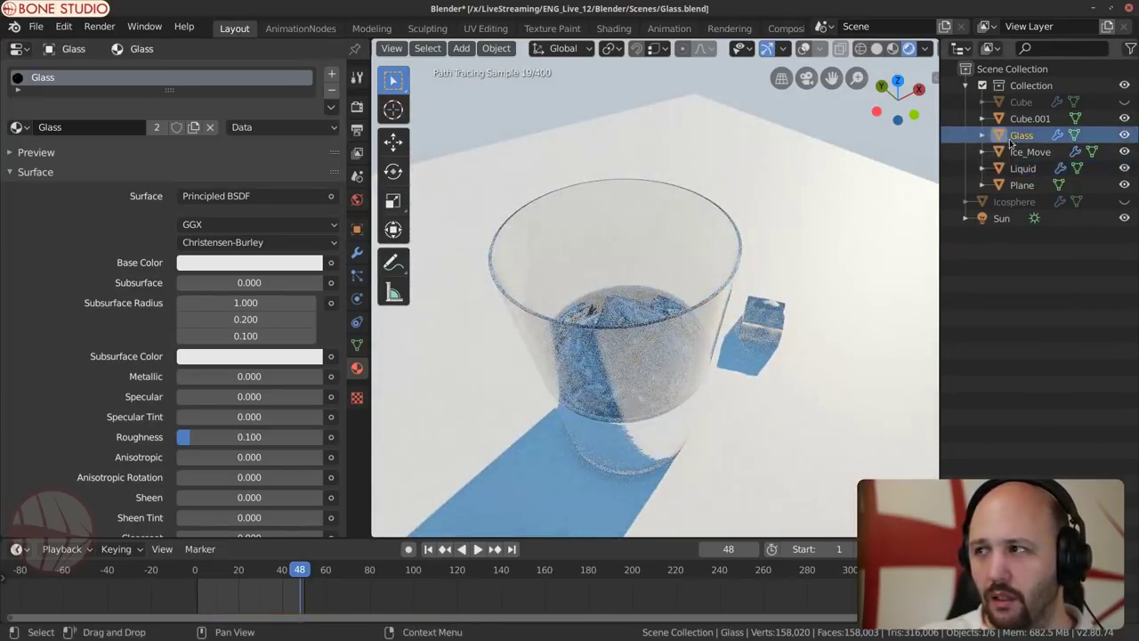
{"action": "left_click", "coordinate": [1021, 168]}
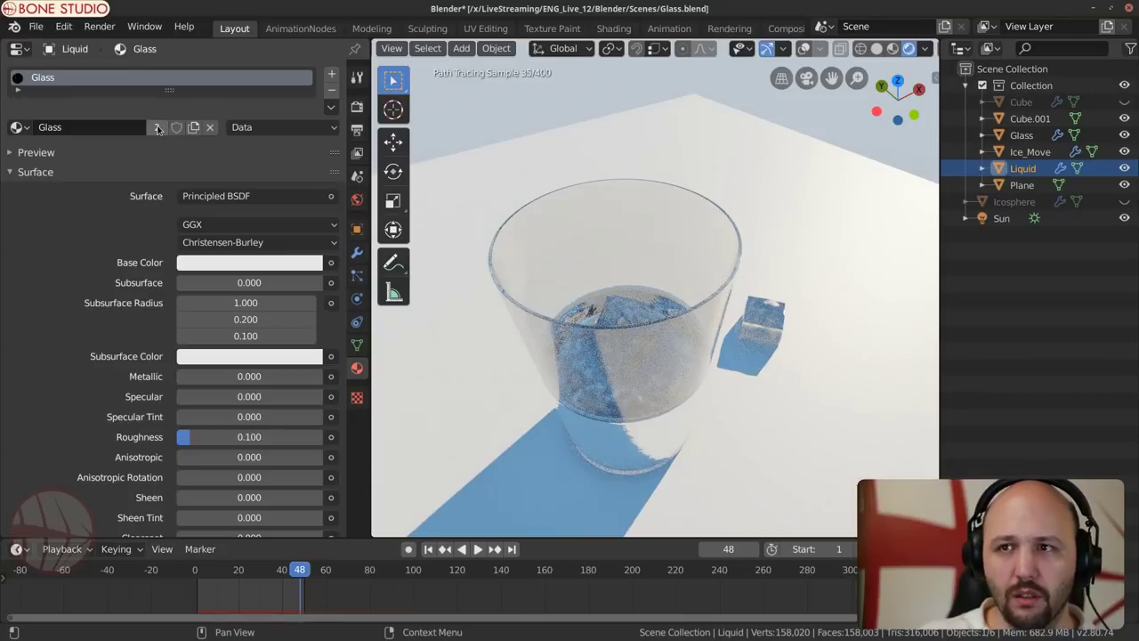
Step: Make Liquid's material a single-user Glass.001 with Roughness and Transmission Roughness at 0.000
{"action": "left_click", "coordinate": [158, 127]}
{"action": "scroll", "coordinate": [136, 485], "scroll_direction": "down", "scroll_amount": 3}
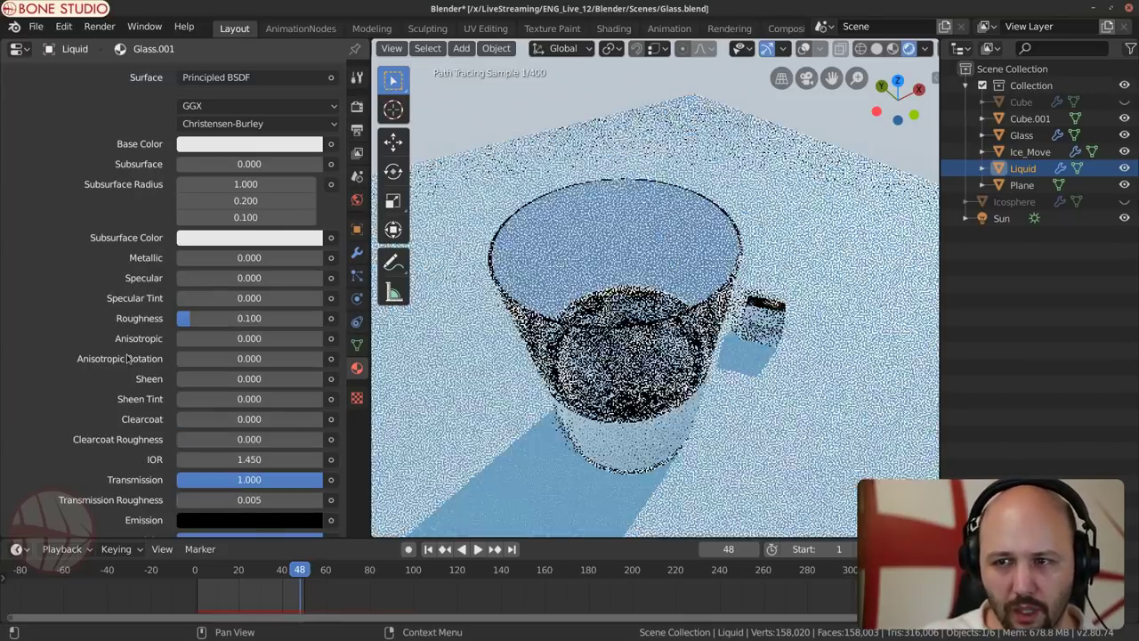
{"action": "left_click_drag", "start_coordinate": [201, 507], "coordinate": [183, 507]}
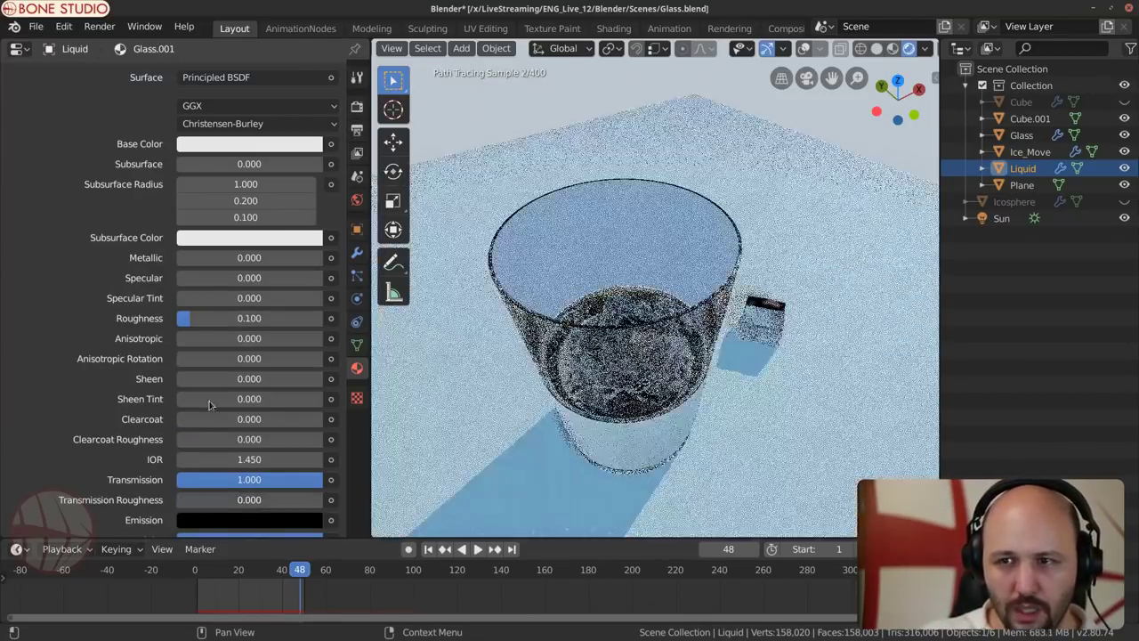
{"action": "left_click_drag", "start_coordinate": [213, 317], "coordinate": [182, 317]}
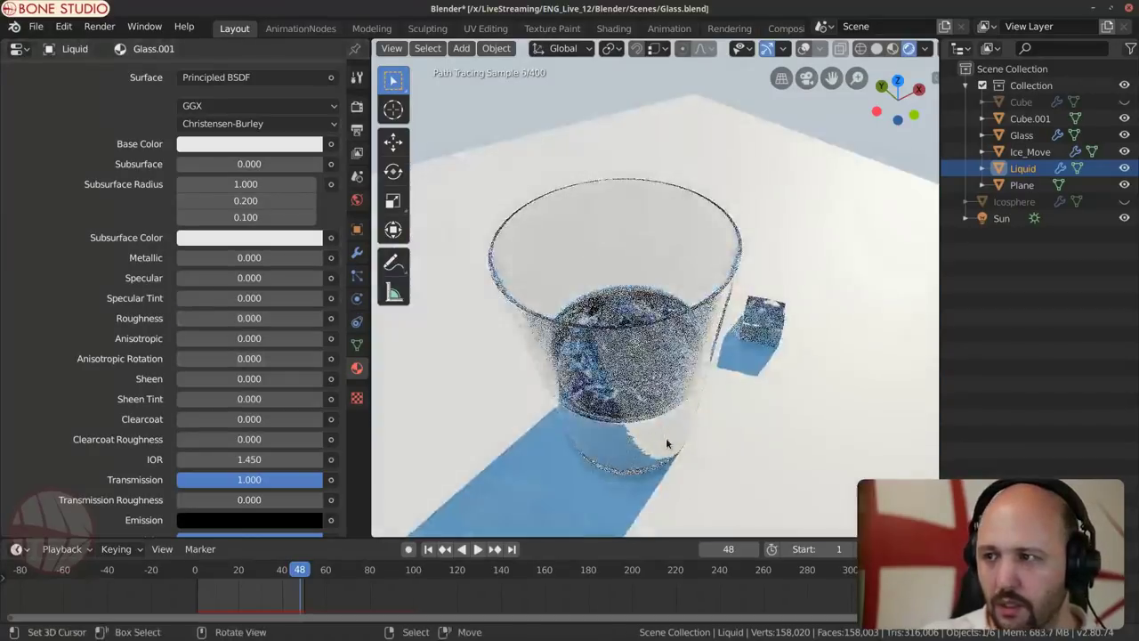
{"action": "mouse_move", "coordinate": [666, 436]}
{"action": "middle_mouse_down"}
{"action": "mouse_move", "coordinate": [627, 373]}
{"action": "mouse_move", "coordinate": [648, 302]}
{"action": "middle_mouse_up"}
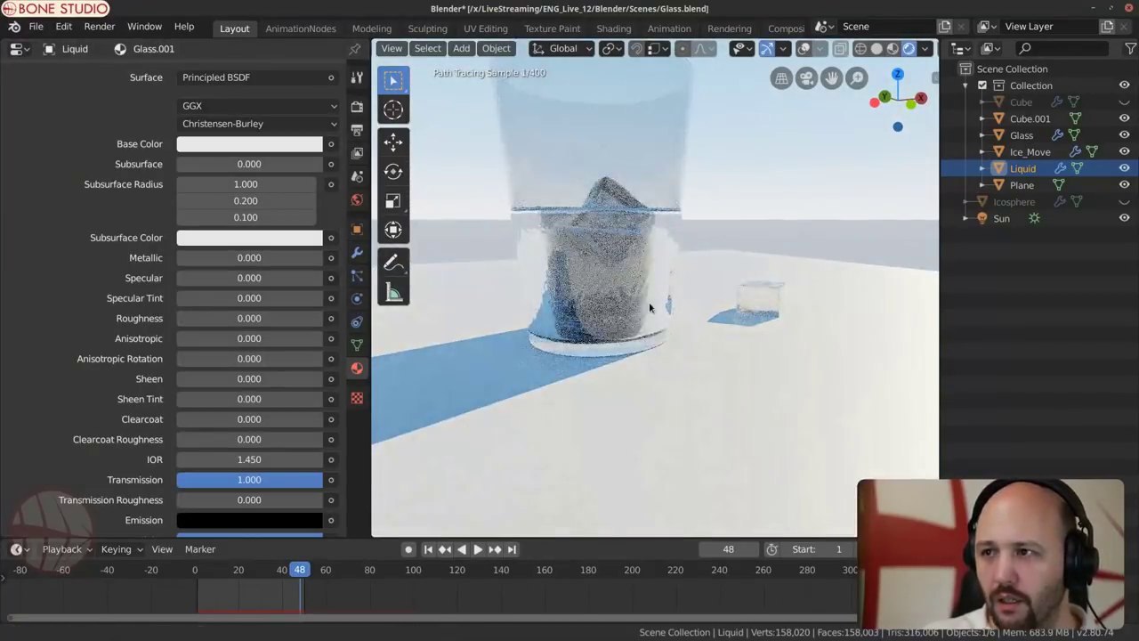
{"action": "scroll", "coordinate": [649, 302], "scroll_direction": "up", "scroll_amount": 4}
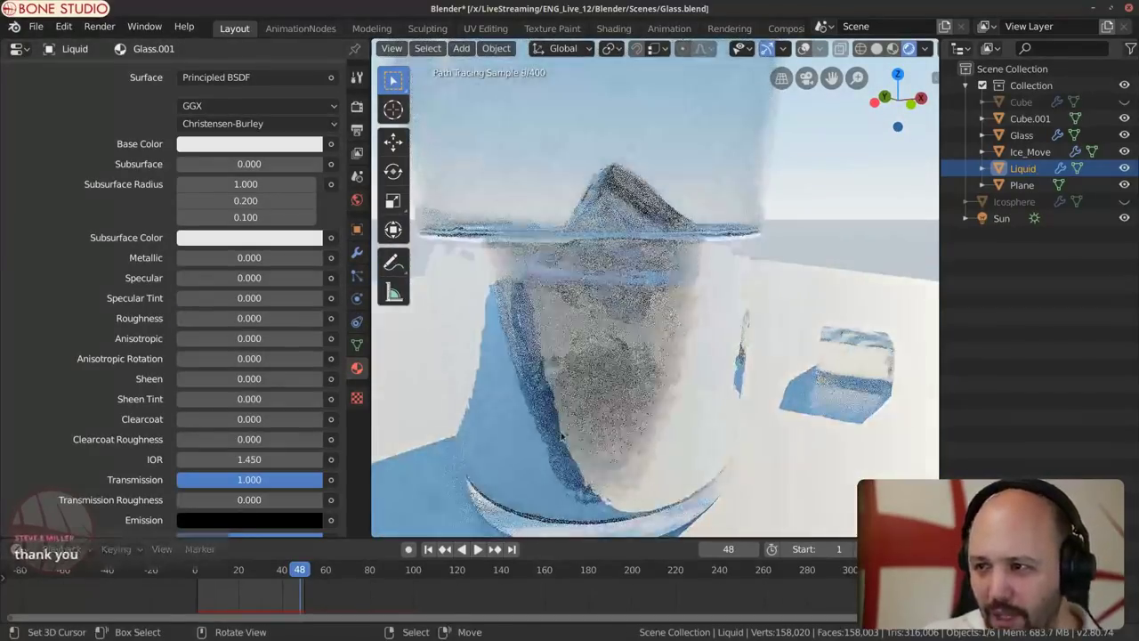
{"action": "mouse_move", "coordinate": [585, 375]}
{"action": "middle_mouse_down"}
{"action": "mouse_move", "coordinate": [669, 316]}
{"action": "mouse_move", "coordinate": [760, 285]}
{"action": "middle_mouse_up"}
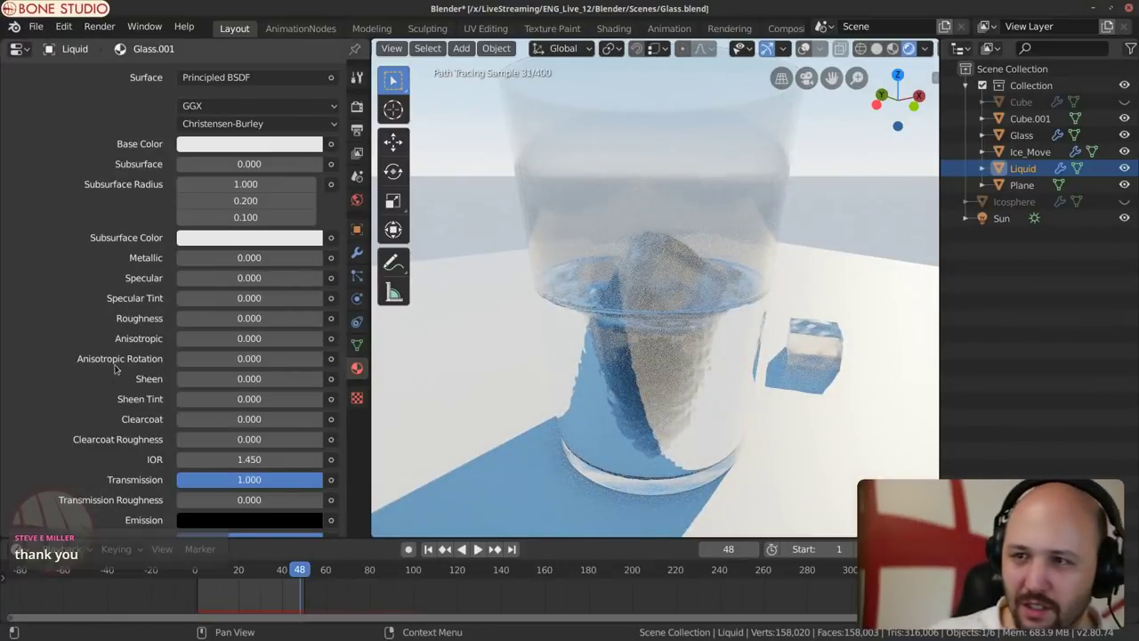
{"action": "scroll", "coordinate": [109, 298], "scroll_direction": "up", "scroll_amount": 2}
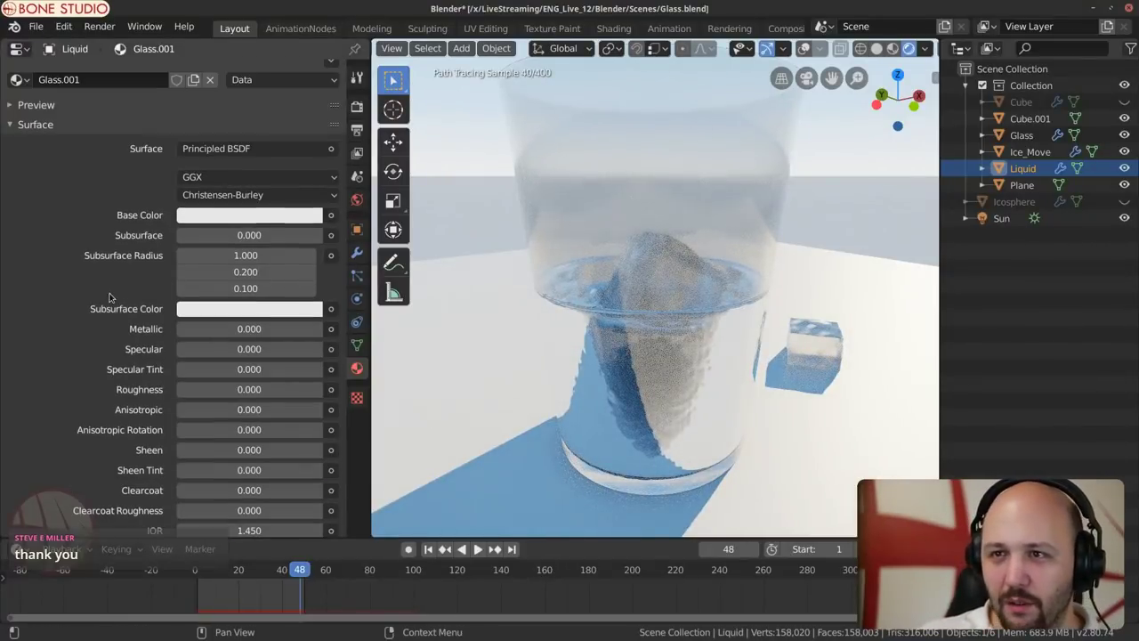
Step: Set Glass.001's Base Color to a peach tone (H 0.050, S 0.310)
{"action": "left_click", "coordinate": [253, 214]}
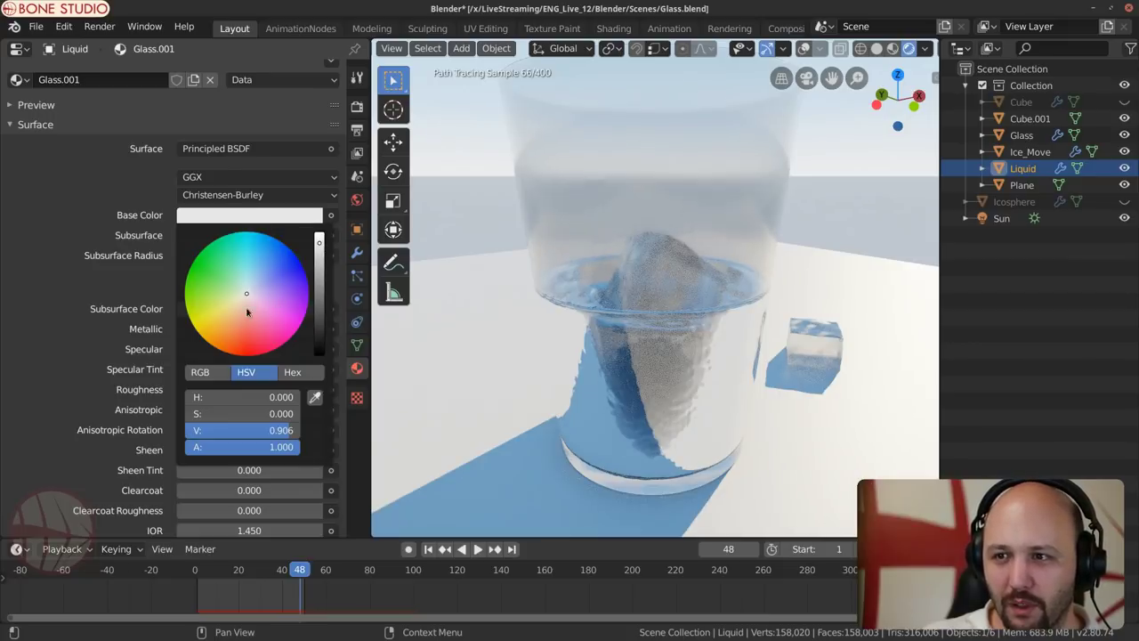
{"action": "left_click_drag", "start_coordinate": [238, 324], "coordinate": [233, 307]}
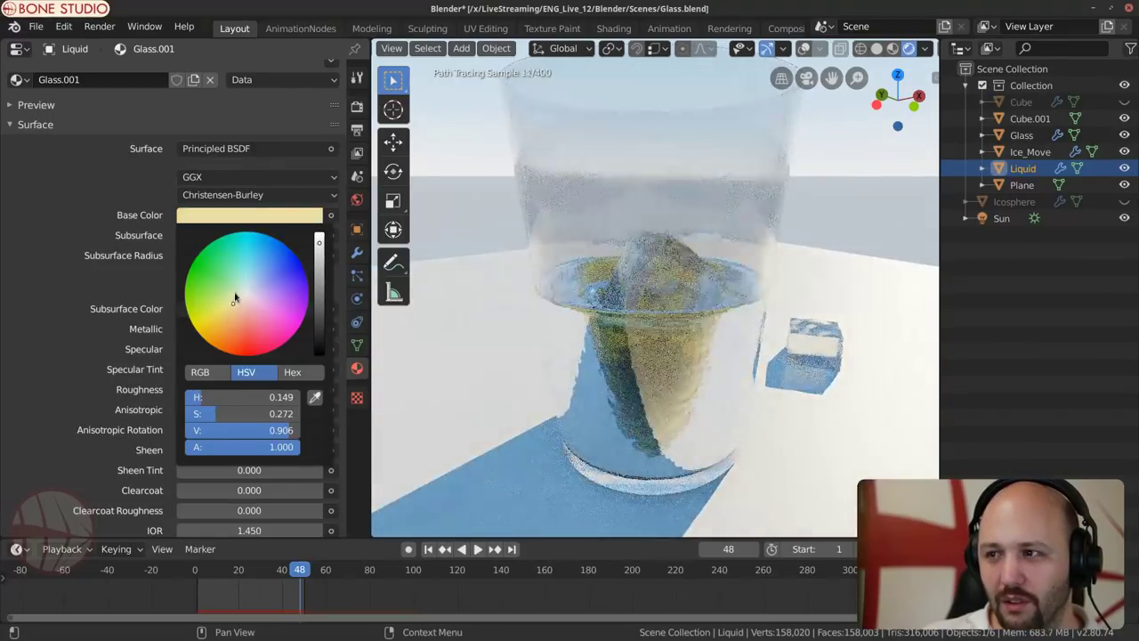
{"action": "left_click_drag", "start_coordinate": [233, 306], "coordinate": [239, 313]}
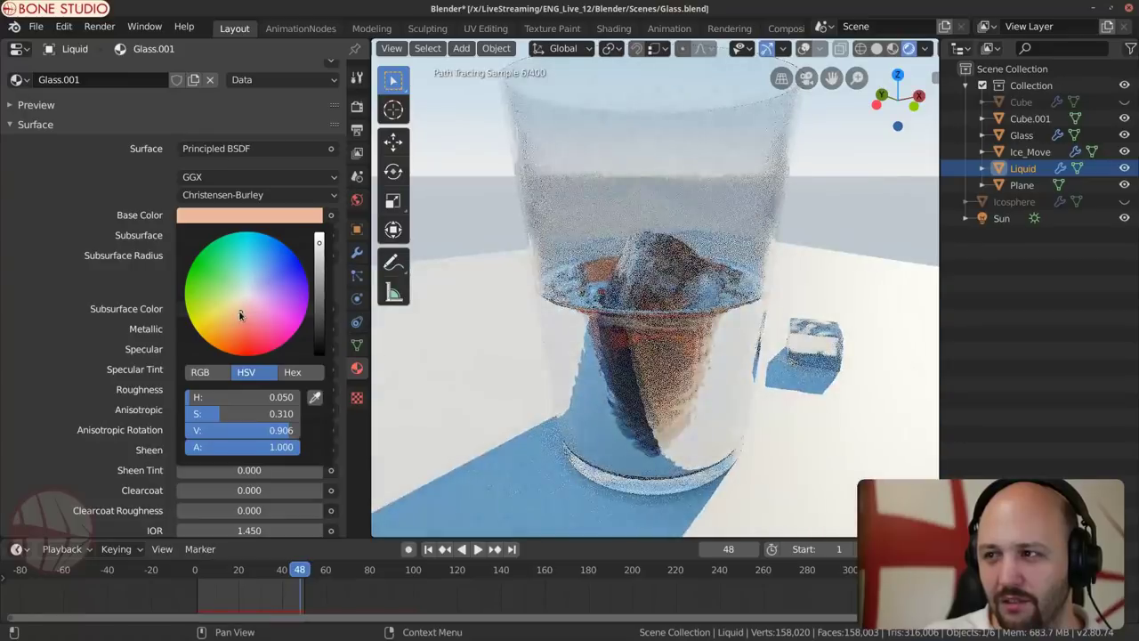
{"action": "left_click", "coordinate": [238, 313]}
Step: Hide the Glass object and inspect the amber liquid and ice from a lower angle
{"action": "middle_click_drag", "start_coordinate": [569, 293], "coordinate": [658, 307]}
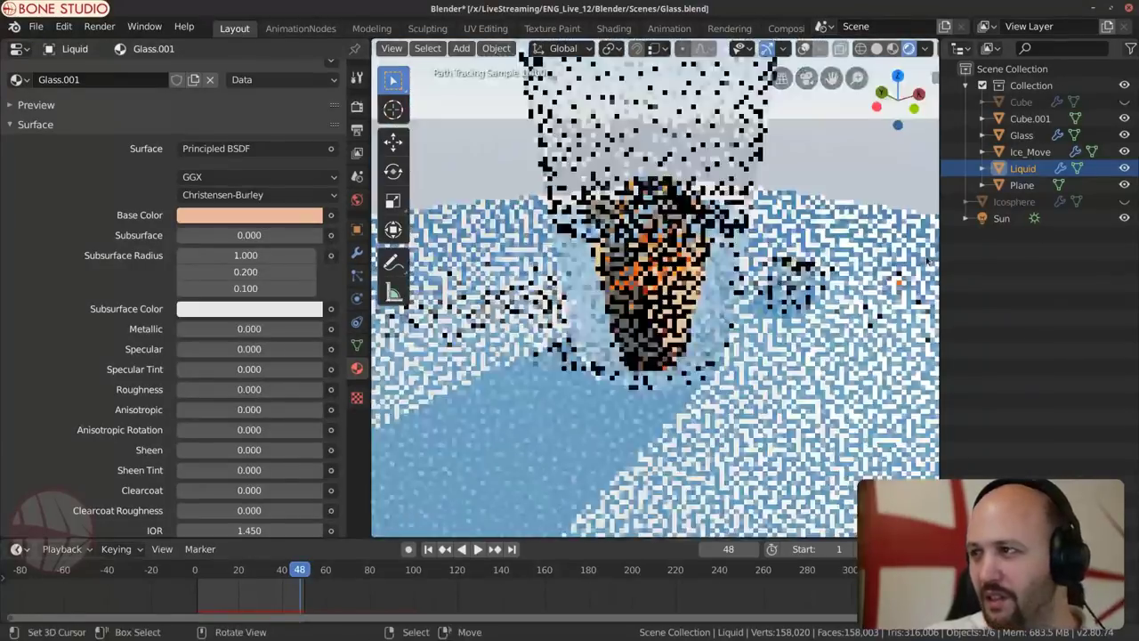
{"action": "left_click", "coordinate": [1124, 135]}
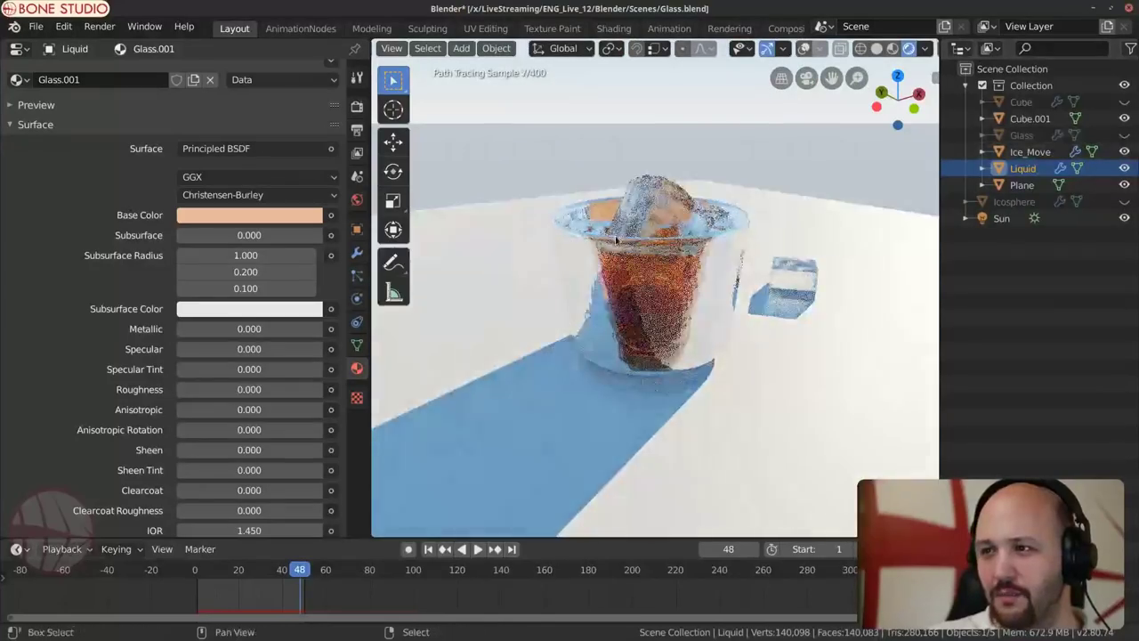
{"action": "scroll", "coordinate": [603, 358], "scroll_direction": "up", "scroll_amount": 5}
{"action": "scroll", "coordinate": [712, 382], "scroll_direction": "down", "scroll_amount": 5}
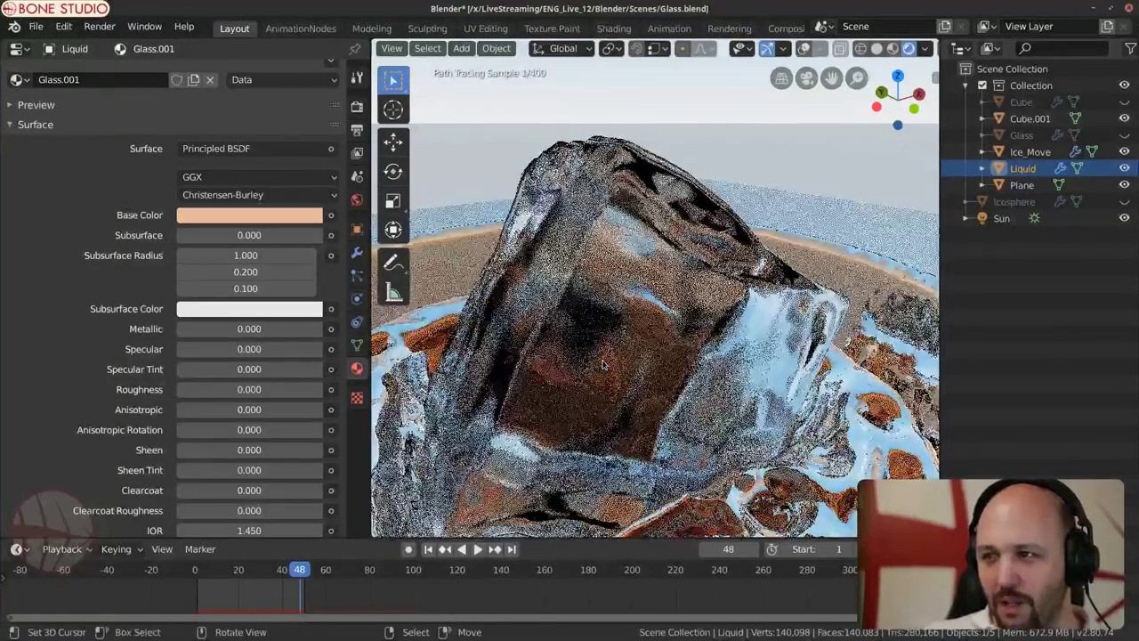
{"action": "middle_click_drag", "start_coordinate": [725, 386], "coordinate": [755, 295]}
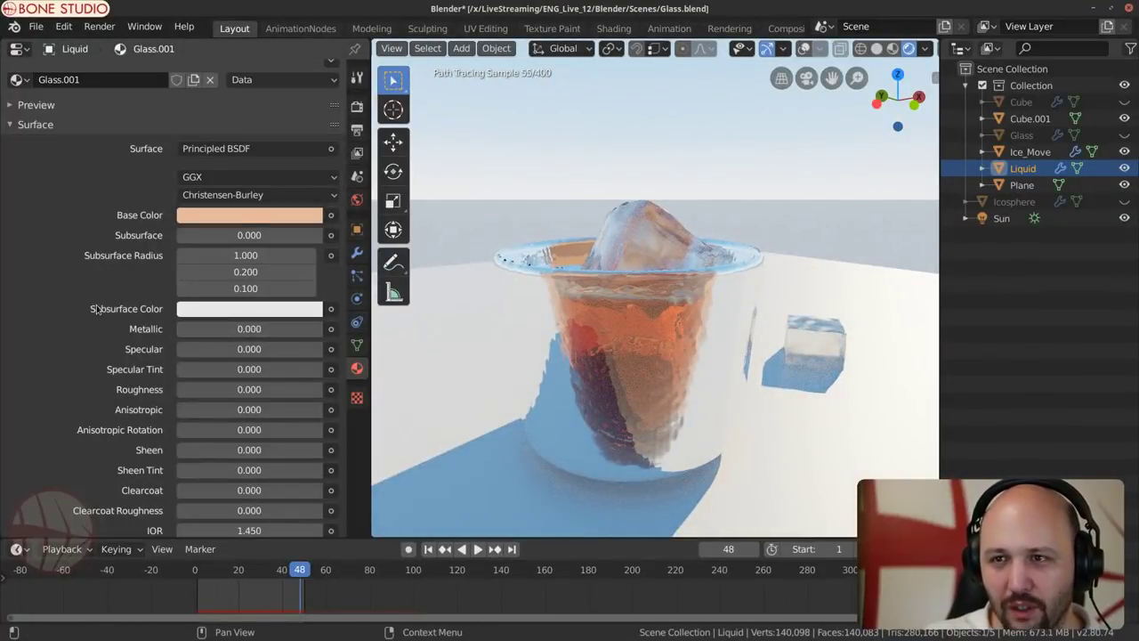
{"action": "scroll", "coordinate": [96, 308], "scroll_direction": "down", "scroll_amount": 2}
{"action": "scroll", "coordinate": [96, 308], "scroll_direction": "up", "scroll_amount": 3}
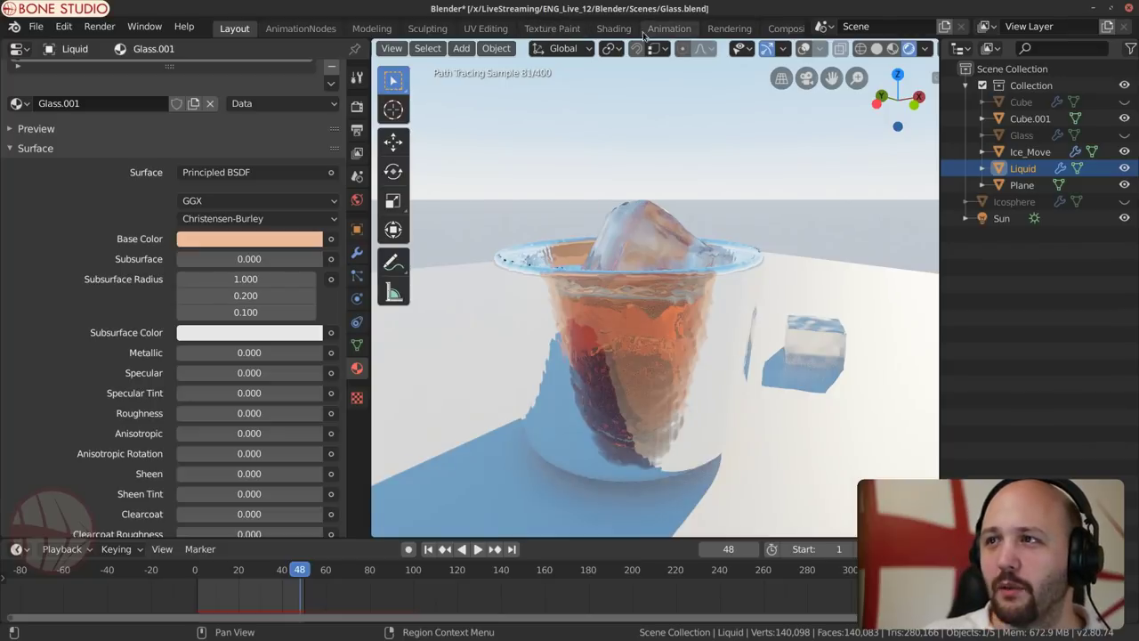
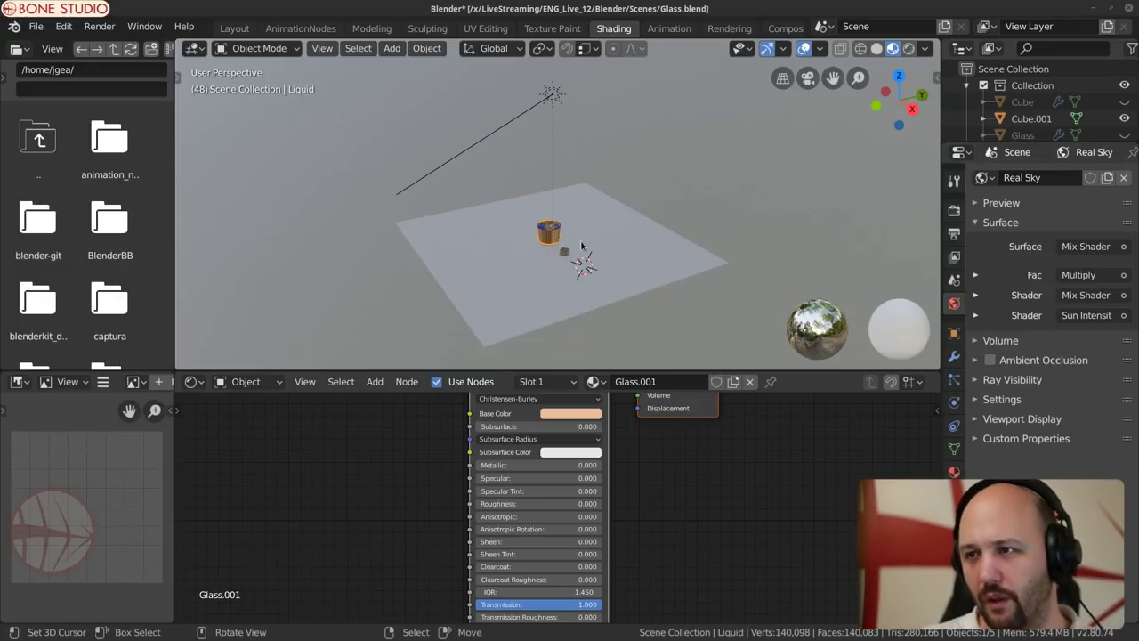
Step: Zoom in on the glass and switch the viewport to Rendered shading
{"action": "scroll", "coordinate": [522, 270], "scroll_direction": "up", "scroll_amount": 5}
{"action": "middle_click_drag", "start_coordinate": [523, 270], "coordinate": [553, 203]}
{"action": "scroll", "coordinate": [554, 203], "scroll_direction": "up", "scroll_amount": 5}
{"action": "left_click", "coordinate": [908, 48]}
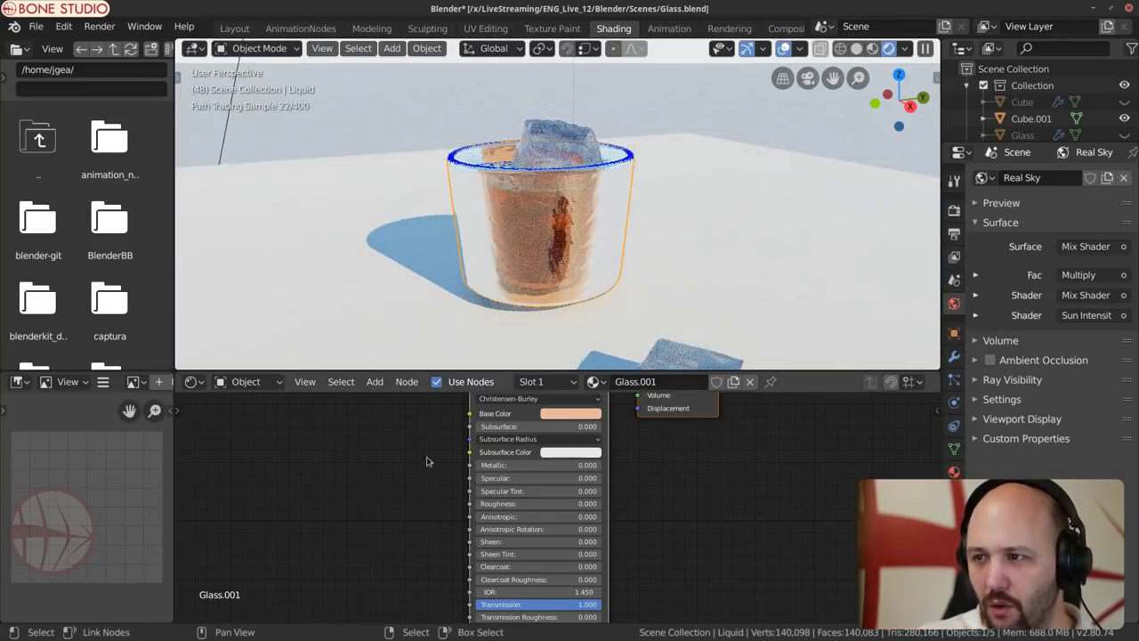
Step: Set the Principled BSDF Base Color to white, reposition the node, and hide viewport overlays
{"action": "scroll", "coordinate": [427, 463], "scroll_direction": "down", "scroll_amount": 5}
{"action": "middle_click_drag", "start_coordinate": [428, 480], "coordinate": [614, 530]}
{"action": "scroll", "coordinate": [346, 496], "scroll_direction": "up", "scroll_amount": 2}
{"action": "left_click", "coordinate": [521, 506]}
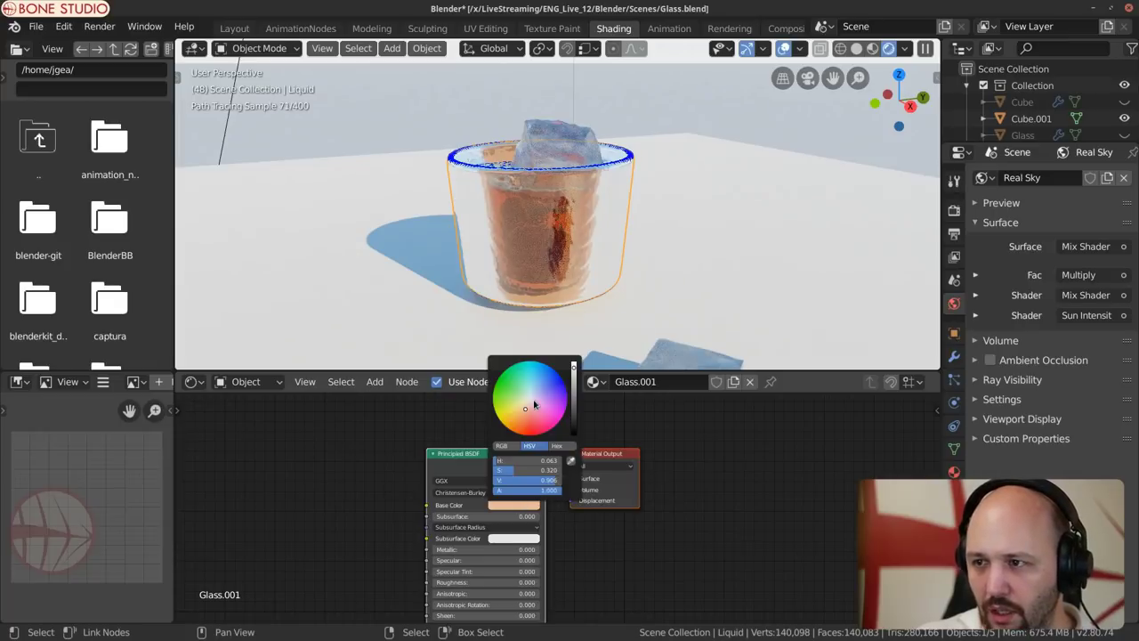
{"action": "left_click_drag", "start_coordinate": [525, 409], "coordinate": [530, 400]}
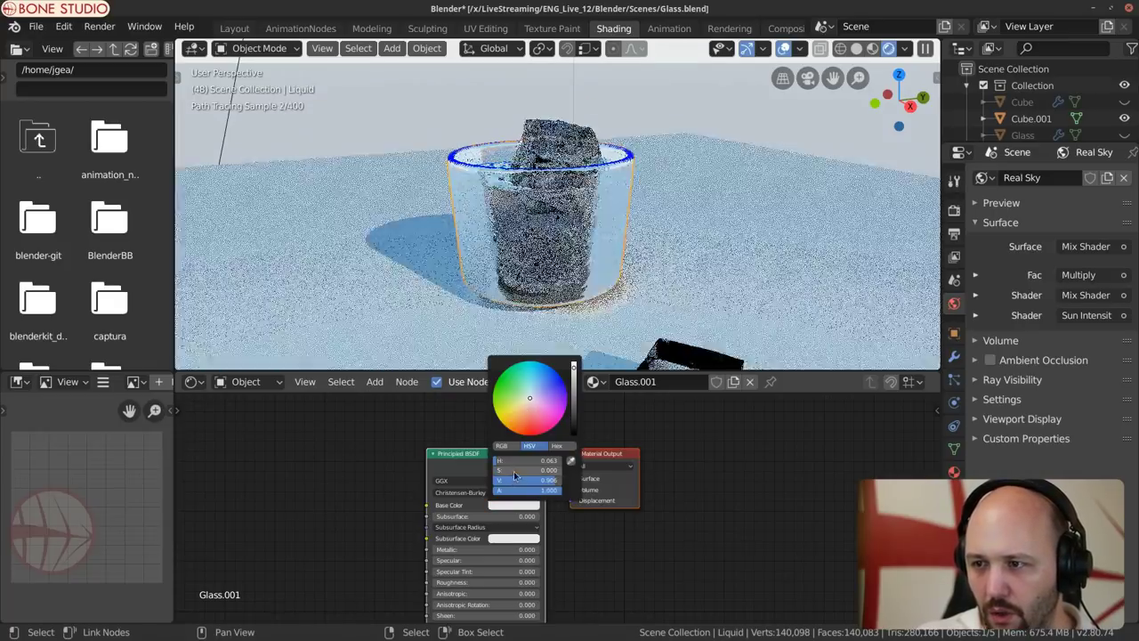
{"action": "left_click_drag", "start_coordinate": [480, 465], "coordinate": [318, 441]}
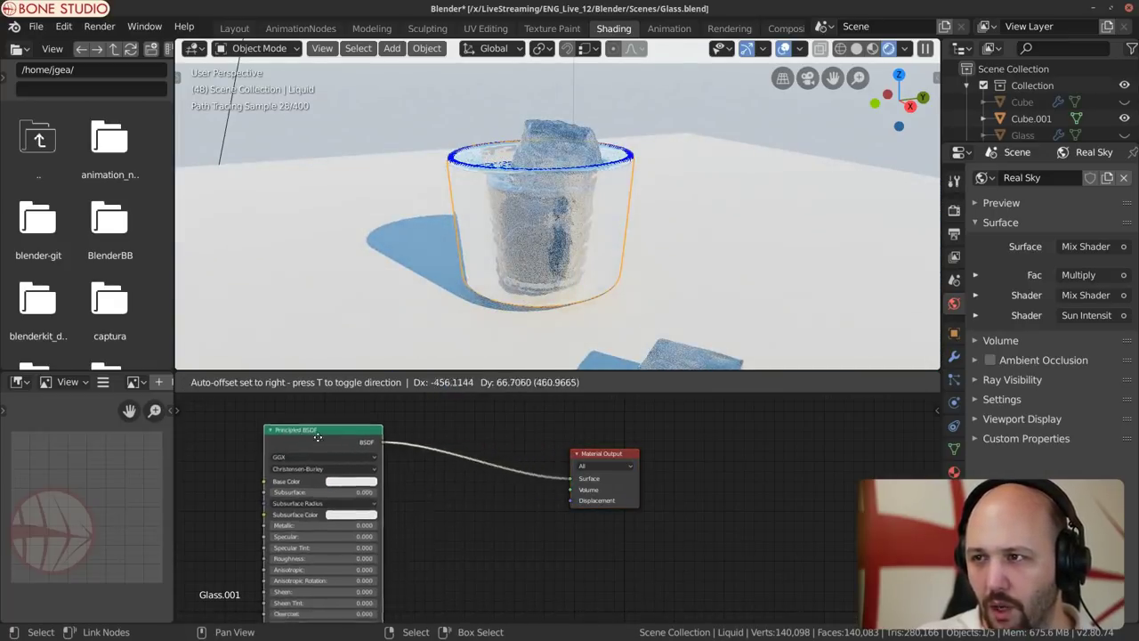
{"action": "left_click", "coordinate": [781, 50]}
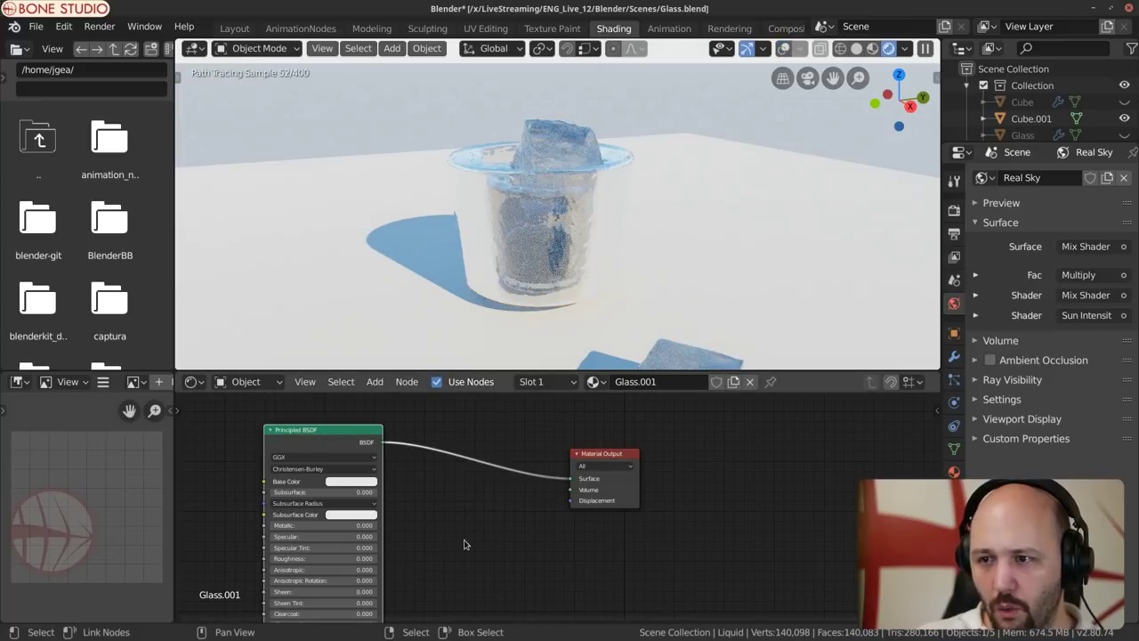
Step: Add a Volume Absorption node linked into the Material Output's Volume socket
{"action": "key", "text": "shift+a"}
{"action": "left_click", "coordinate": [444, 442]}
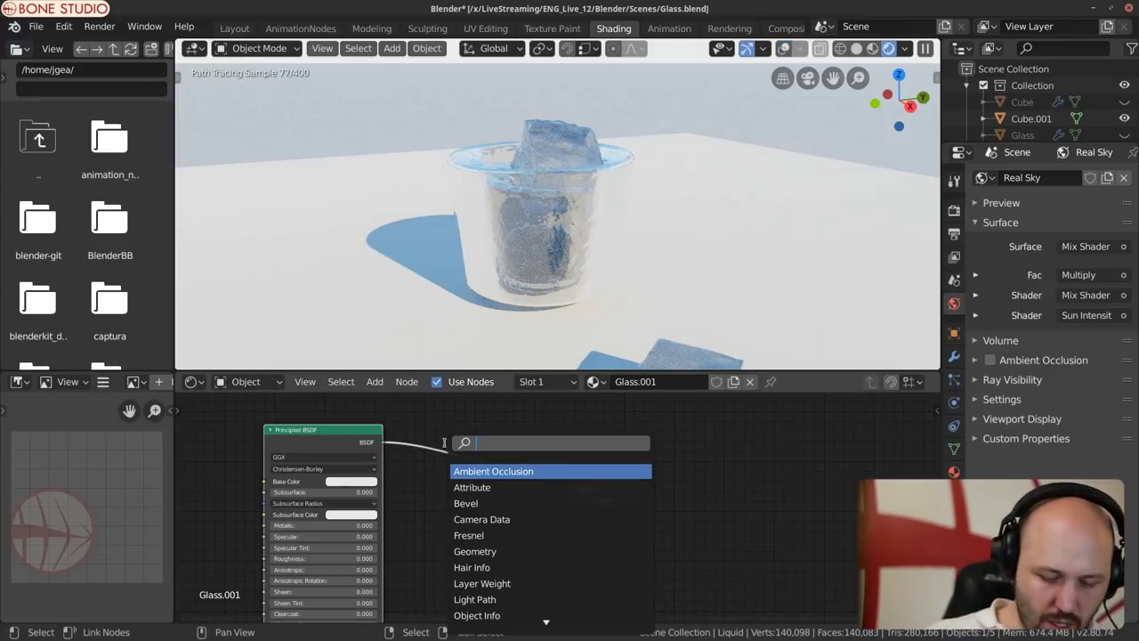
{"action": "type", "text": "volu"}
{"action": "key", "text": "Down"}
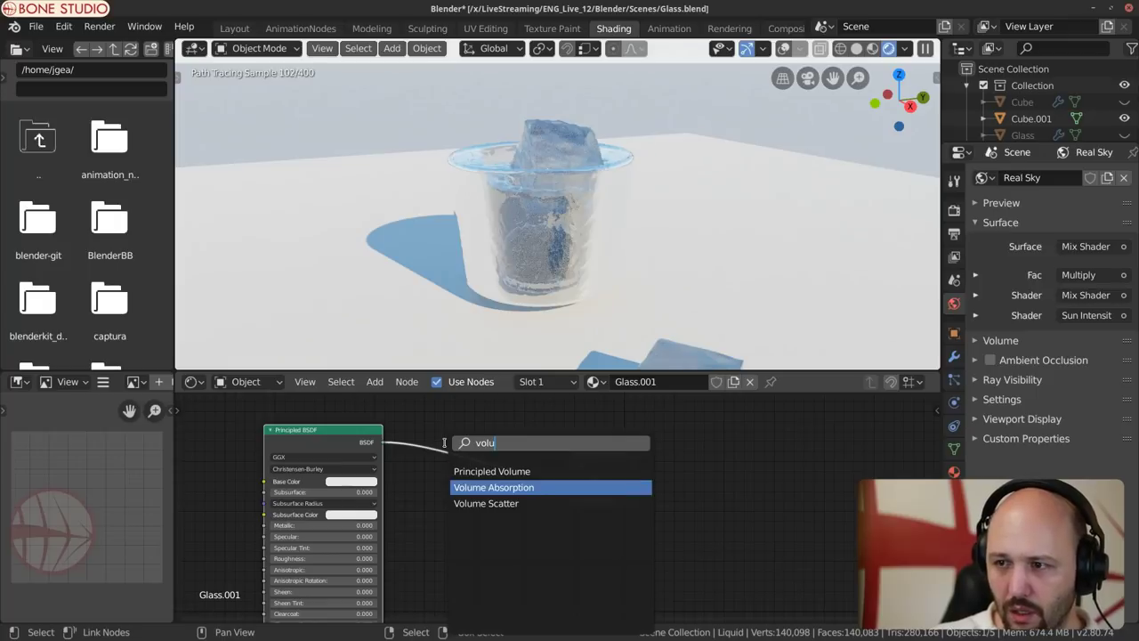
{"action": "type", "text": "lu"}
{"action": "key", "text": "Return"}
{"action": "left_click", "coordinate": [456, 494]}
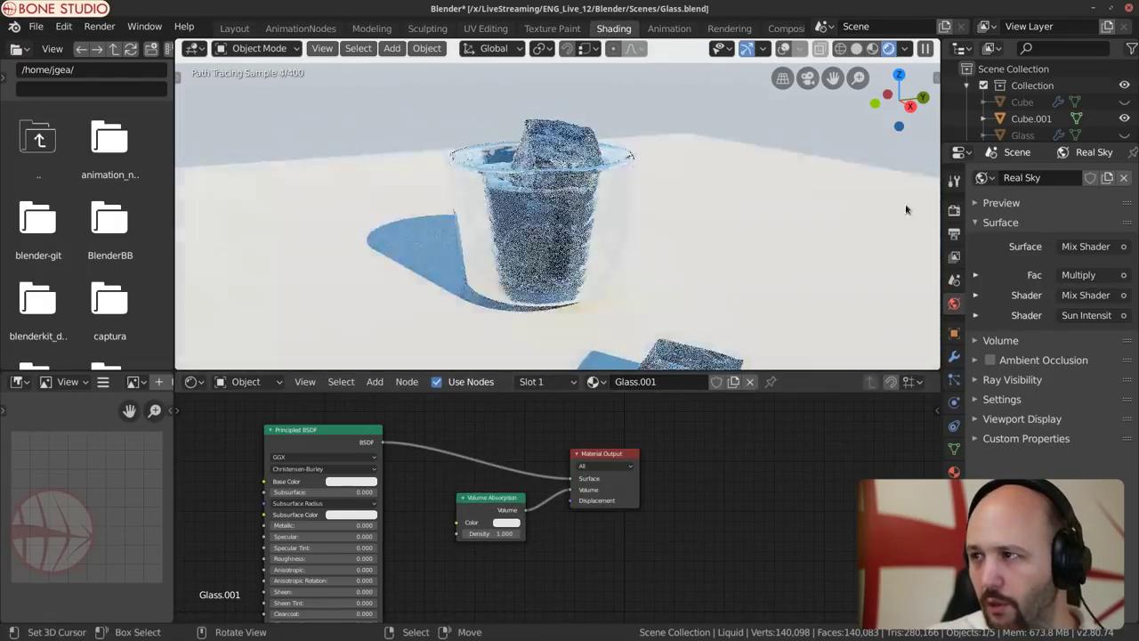
Step: Set the Light Paths volume bounces to 23 in Render properties
{"action": "left_click", "coordinate": [954, 210]}
{"action": "left_click", "coordinate": [1009, 383]}
{"action": "scroll", "coordinate": [1021, 392], "scroll_direction": "down", "scroll_amount": 3}
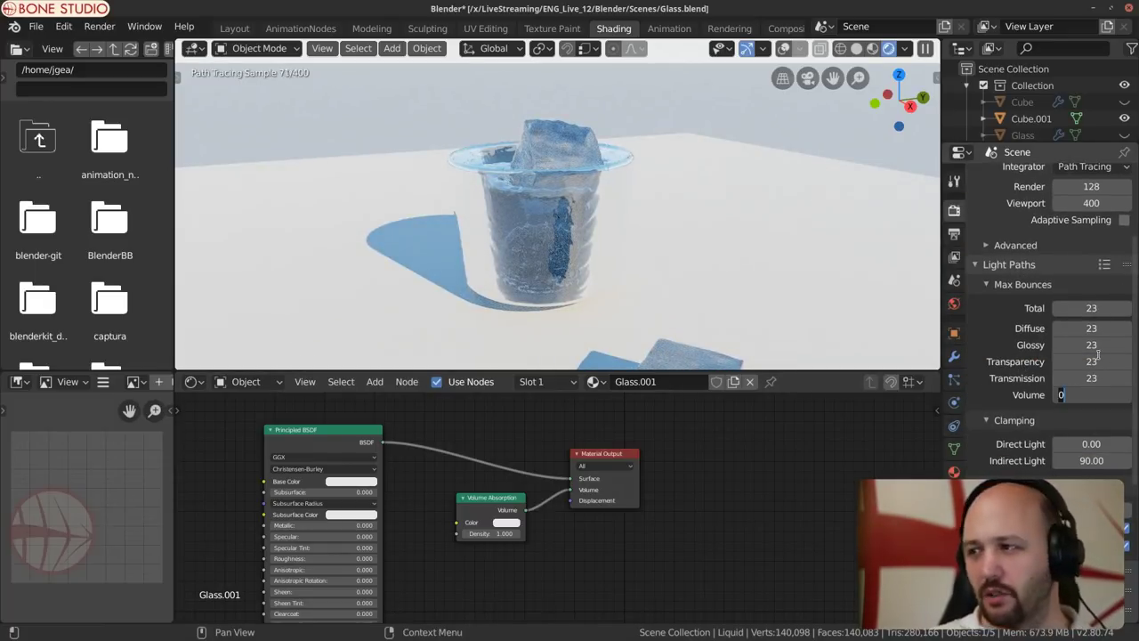
{"action": "key", "text": "Return"}
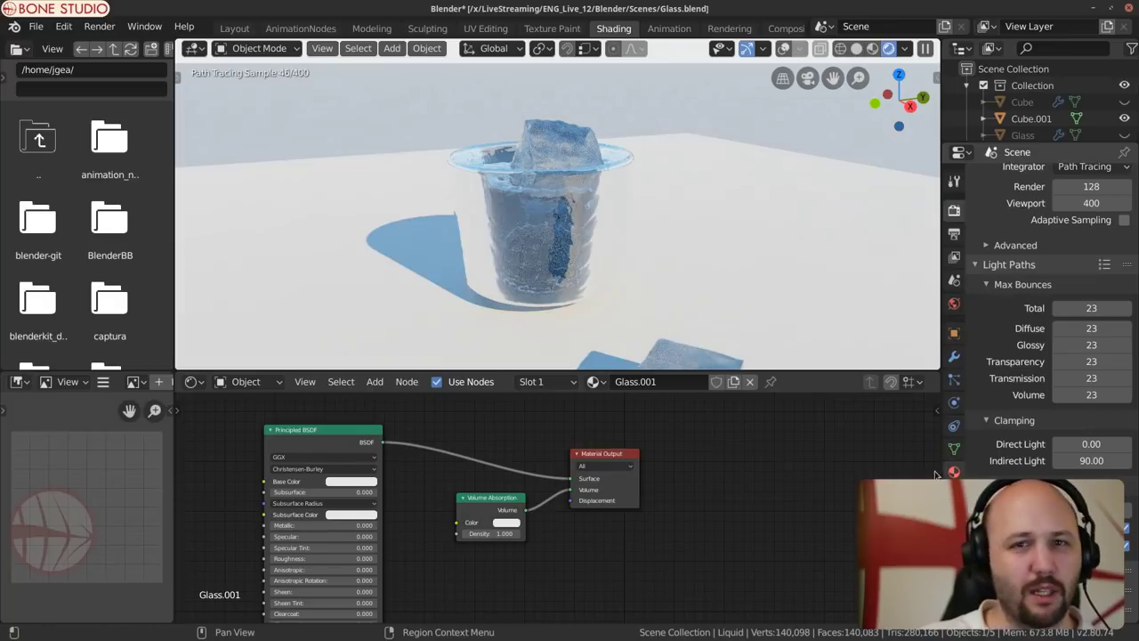
{"action": "scroll", "coordinate": [477, 531], "scroll_direction": "up", "scroll_amount": 2}
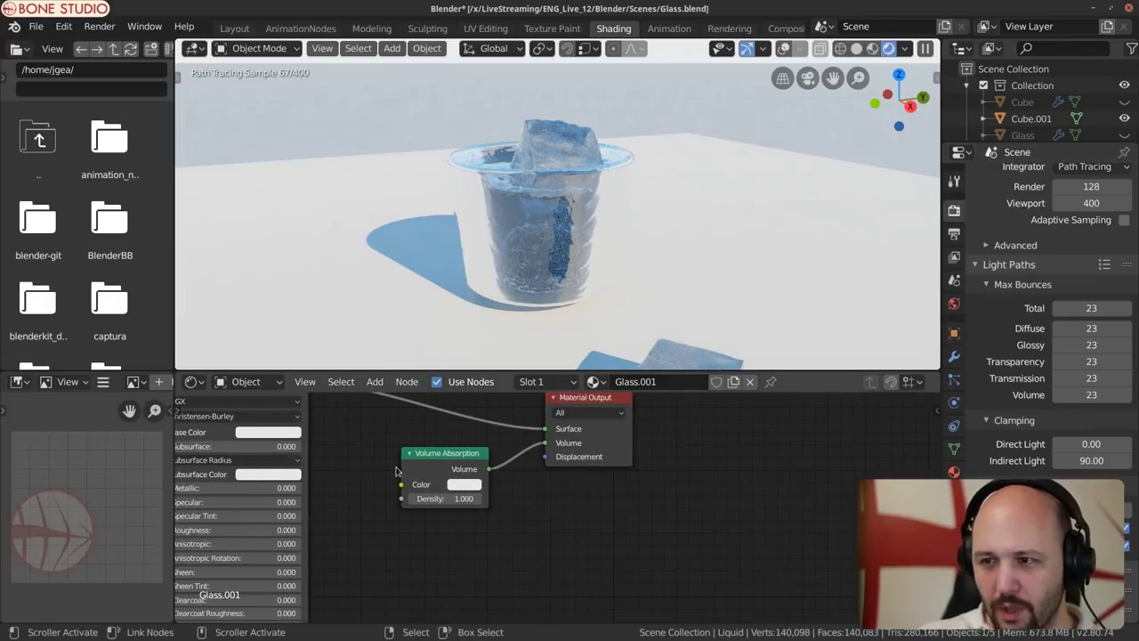
Step: Tint the Volume Absorption colour salmon red, trying densities of 10 then 20
{"action": "left_click", "coordinate": [463, 482]}
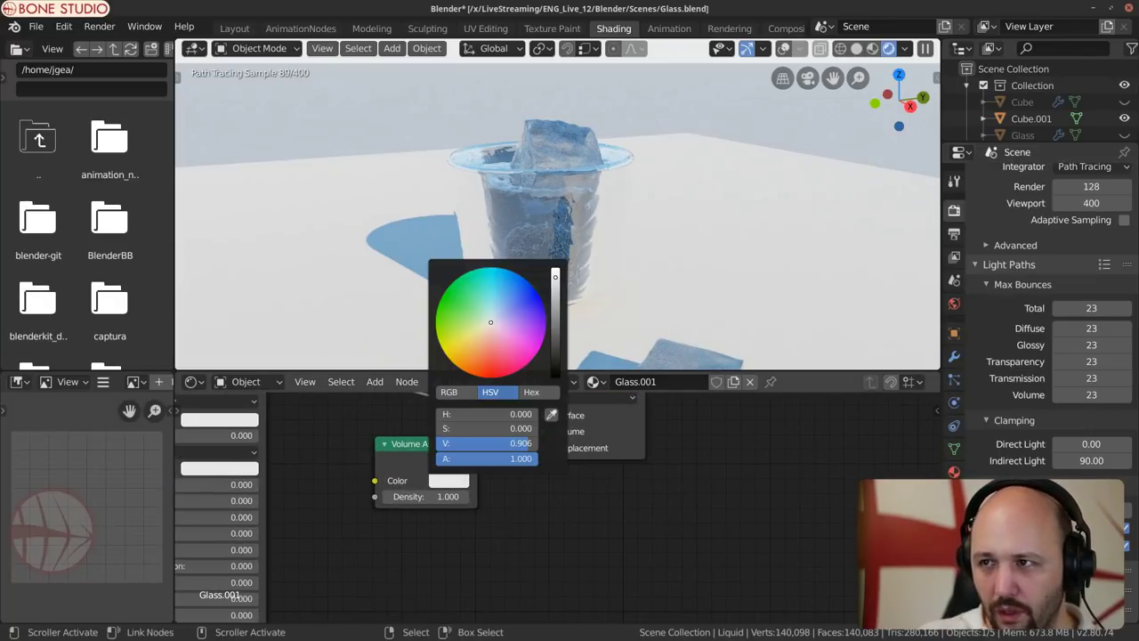
{"action": "left_click", "coordinate": [489, 349]}
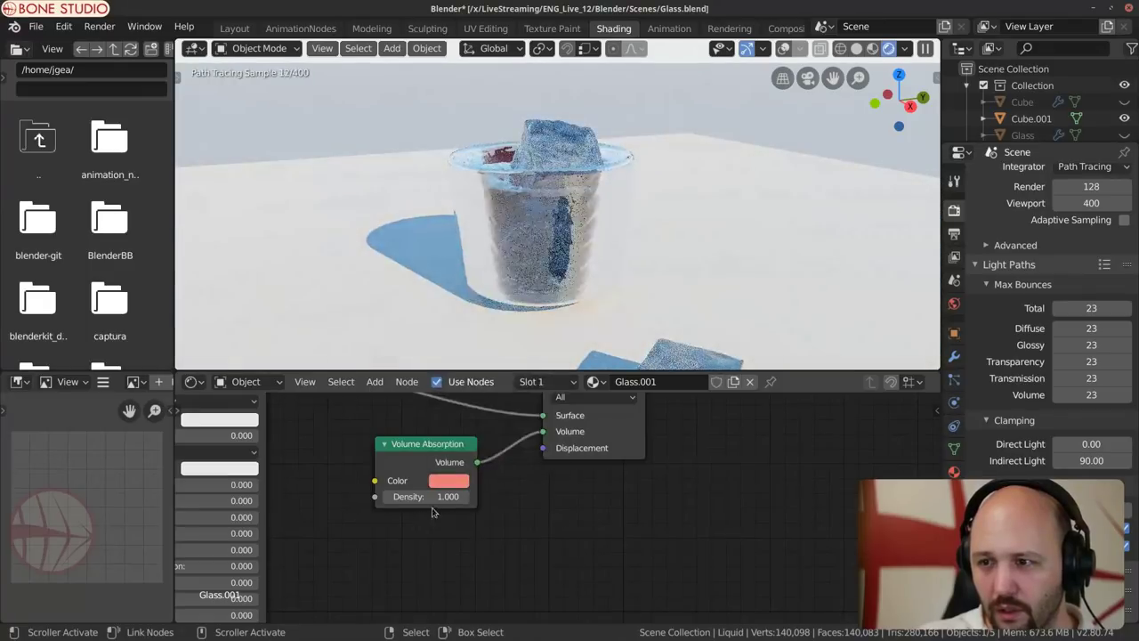
{"action": "type", "text": "10"}
{"action": "key", "text": "Return"}
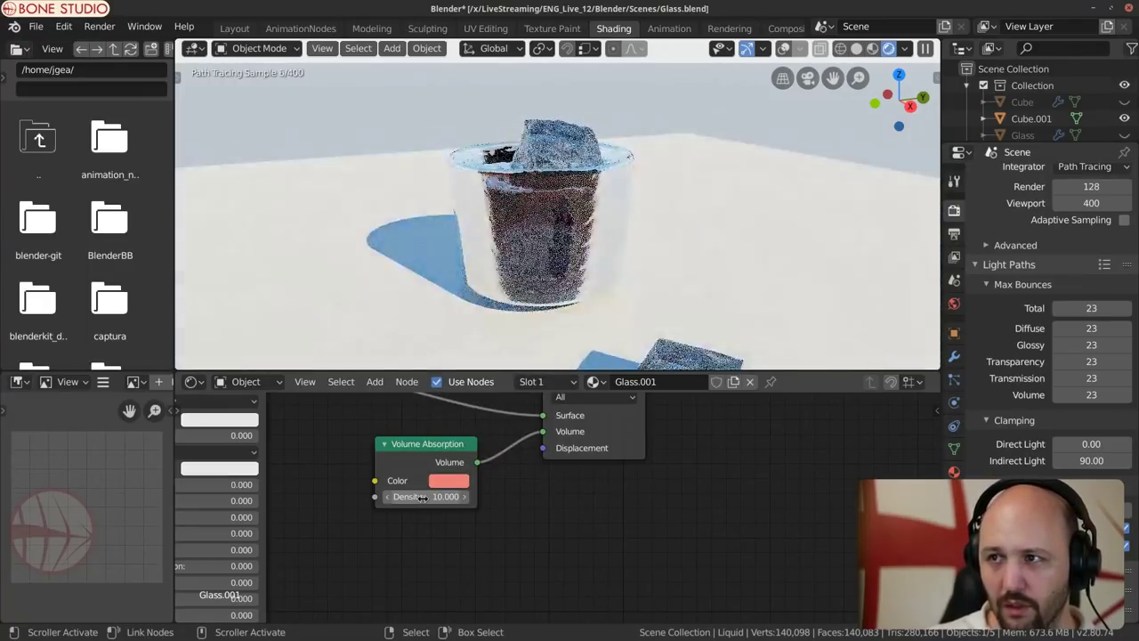
{"action": "left_click", "coordinate": [421, 498]}
{"action": "type", "text": "20"}
{"action": "key", "text": "Return"}
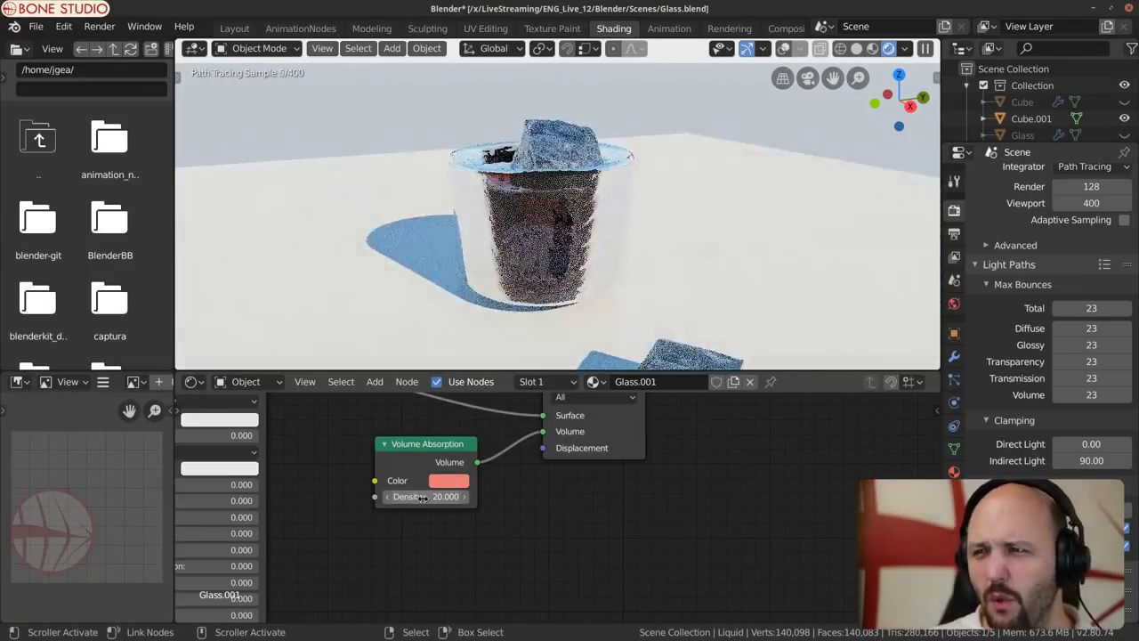
Step: Raise the Volume Absorption density to 100
{"action": "scroll", "coordinate": [454, 173], "scroll_direction": "up", "scroll_amount": 5}
{"action": "scroll", "coordinate": [453, 173], "scroll_direction": "down", "scroll_amount": 3}
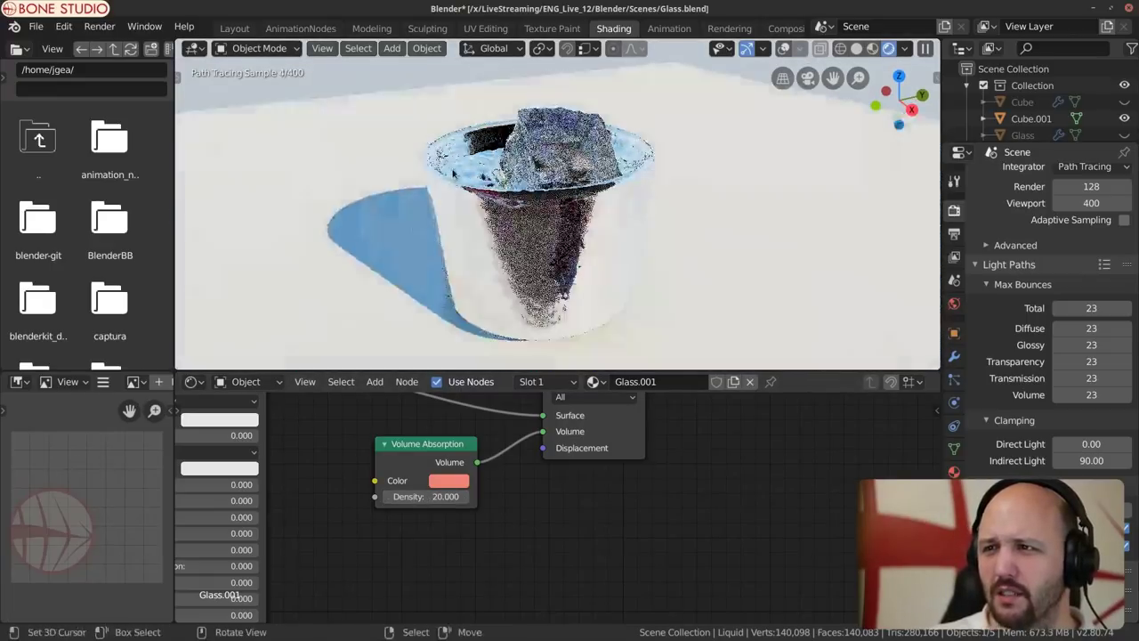
{"action": "scroll", "coordinate": [454, 174], "scroll_direction": "up", "scroll_amount": 4}
{"action": "scroll", "coordinate": [454, 174], "scroll_direction": "down", "scroll_amount": 5}
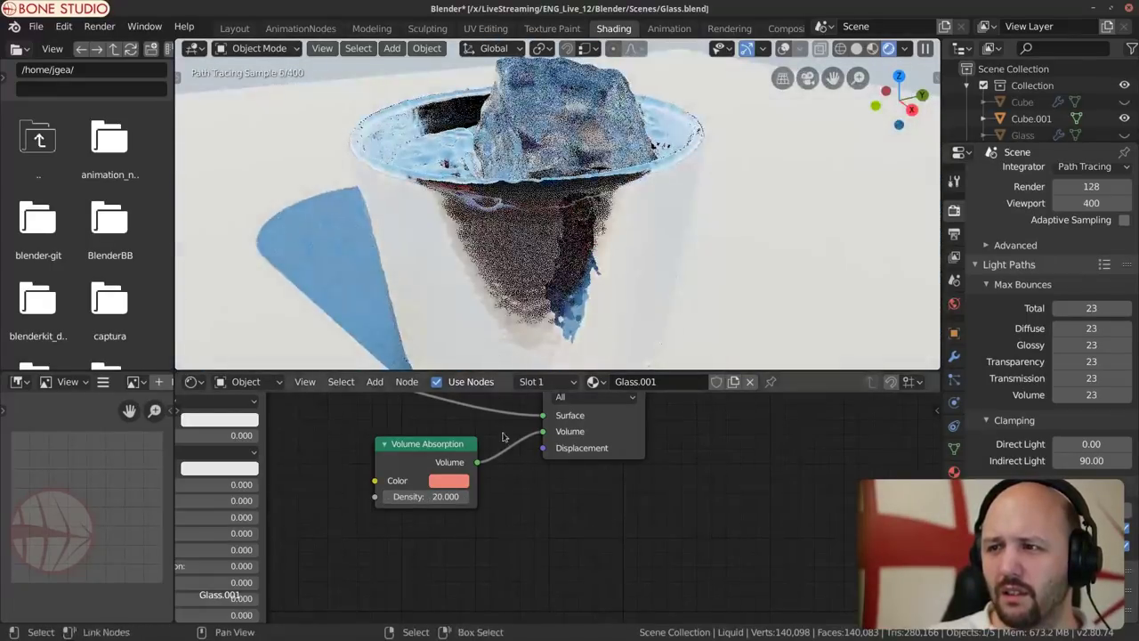
{"action": "left_click", "coordinate": [412, 496]}
{"action": "type", "text": "100"}
{"action": "key", "text": "Return"}
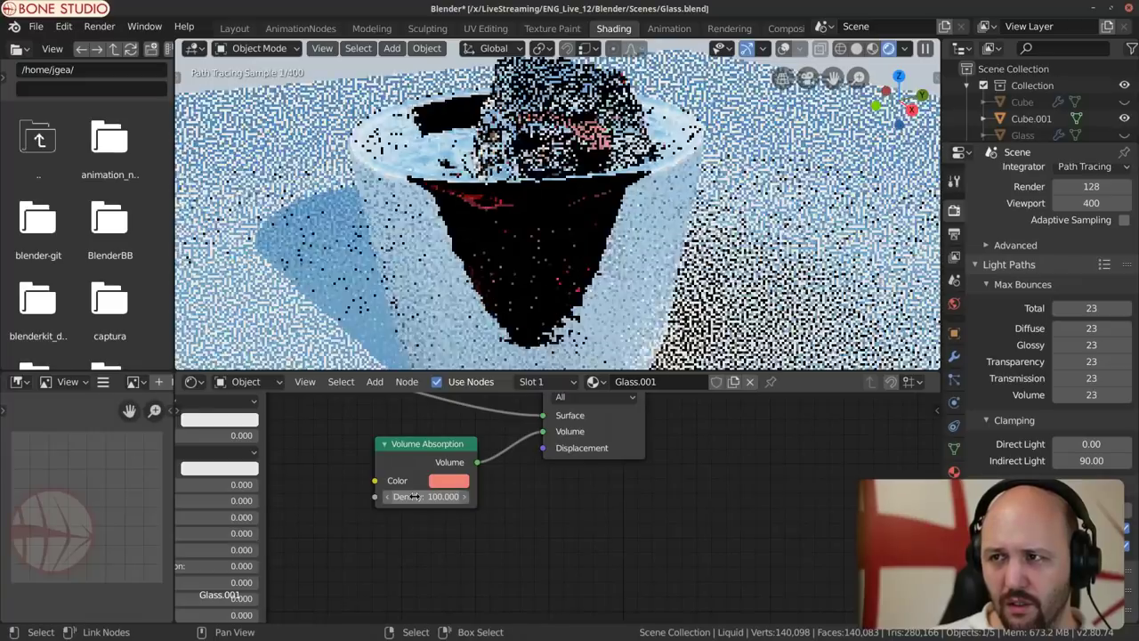
Step: Orbit to a side view of the glass and try a Principled BSDF IOR of 1.35
{"action": "middle_click_drag", "start_coordinate": [524, 190], "coordinate": [622, 171]}
{"action": "scroll", "coordinate": [622, 170], "scroll_direction": "up", "scroll_amount": 3}
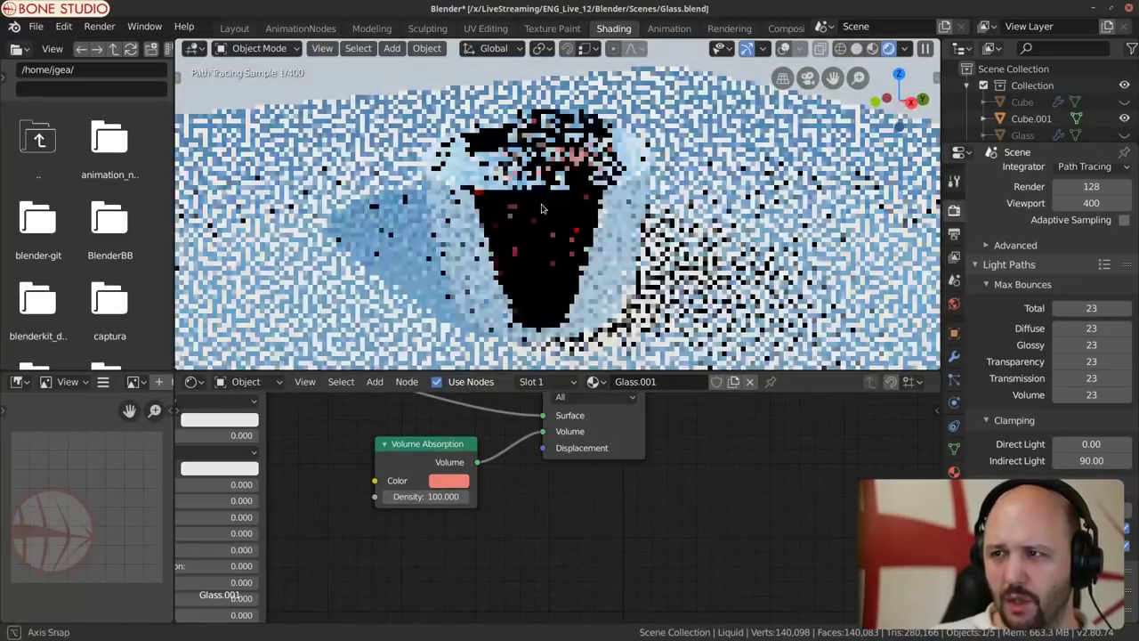
{"action": "scroll", "coordinate": [622, 171], "scroll_direction": "down", "scroll_amount": 3}
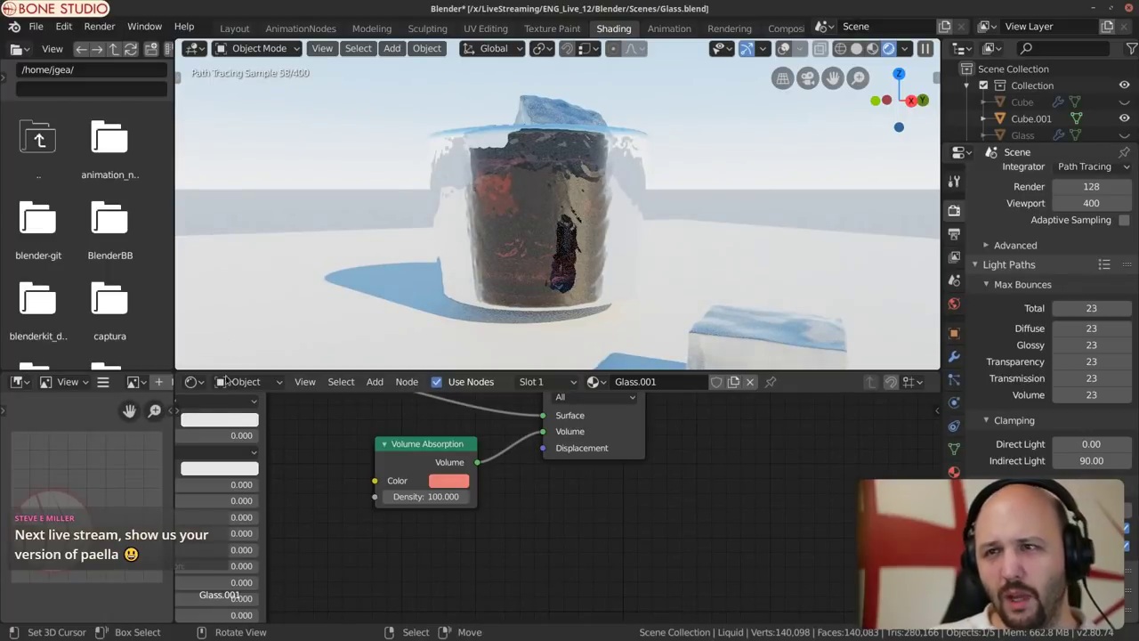
{"action": "scroll", "coordinate": [311, 516], "scroll_direction": "up", "scroll_amount": 2}
{"action": "middle_click_drag", "start_coordinate": [310, 516], "coordinate": [404, 449]}
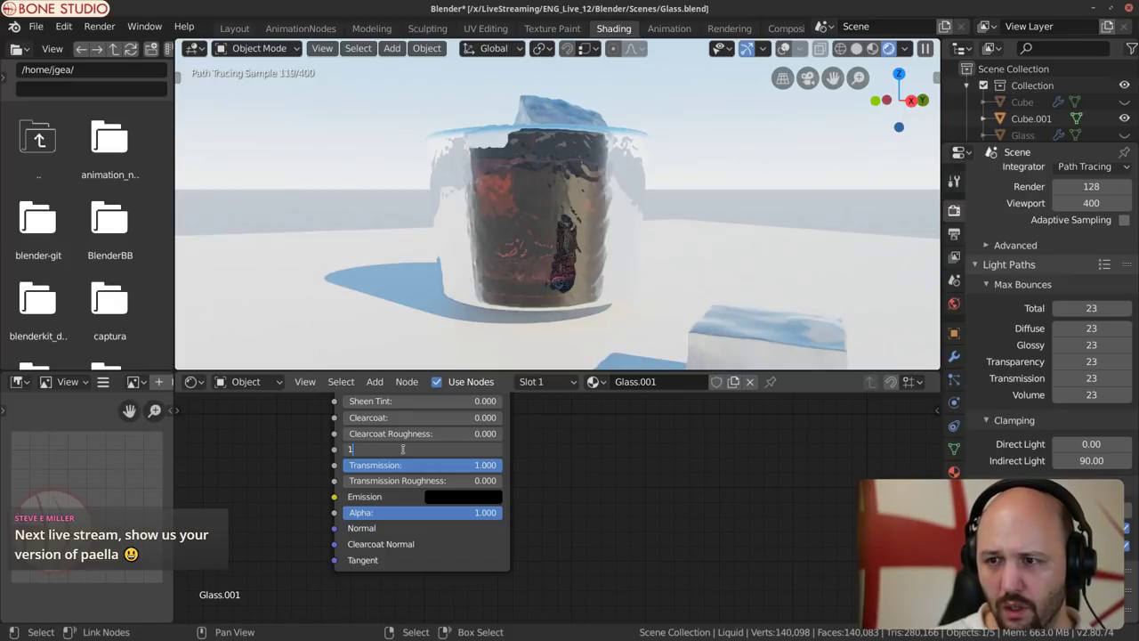
{"action": "key", "text": "Return"}
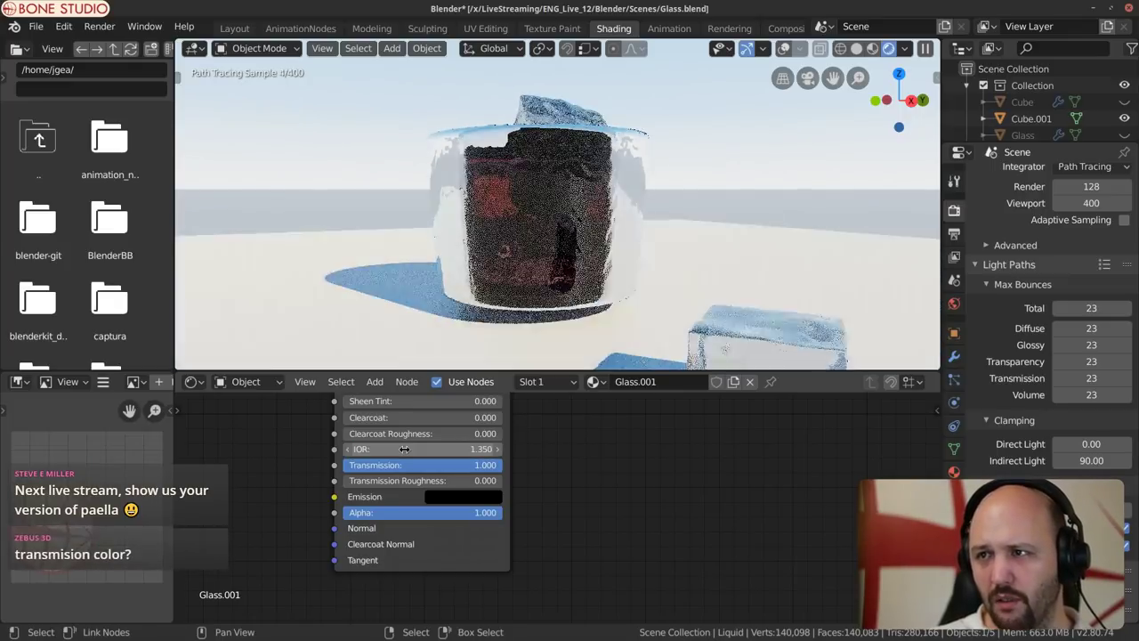
Step: Lower the liquid's IOR to 1.0, then settle on 1.1
{"action": "left_click", "coordinate": [403, 449]}
{"action": "type", "text": "1.0"}
{"action": "key", "text": "Return"}
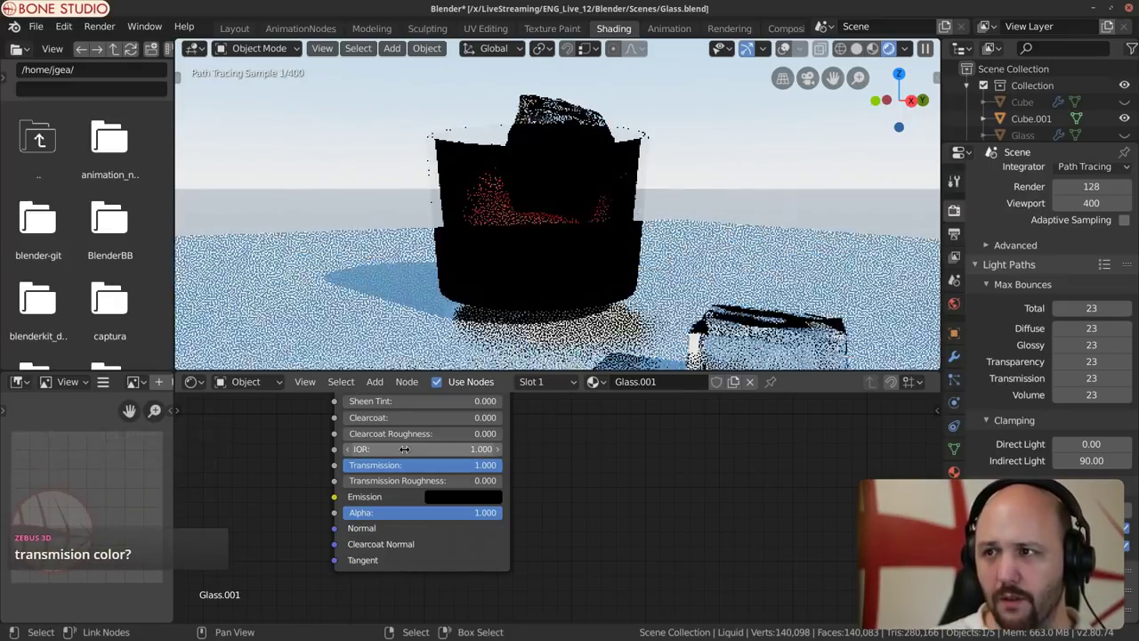
{"action": "left_click", "coordinate": [403, 449]}
{"action": "type", "text": "1.1"}
{"action": "key", "text": "Return"}
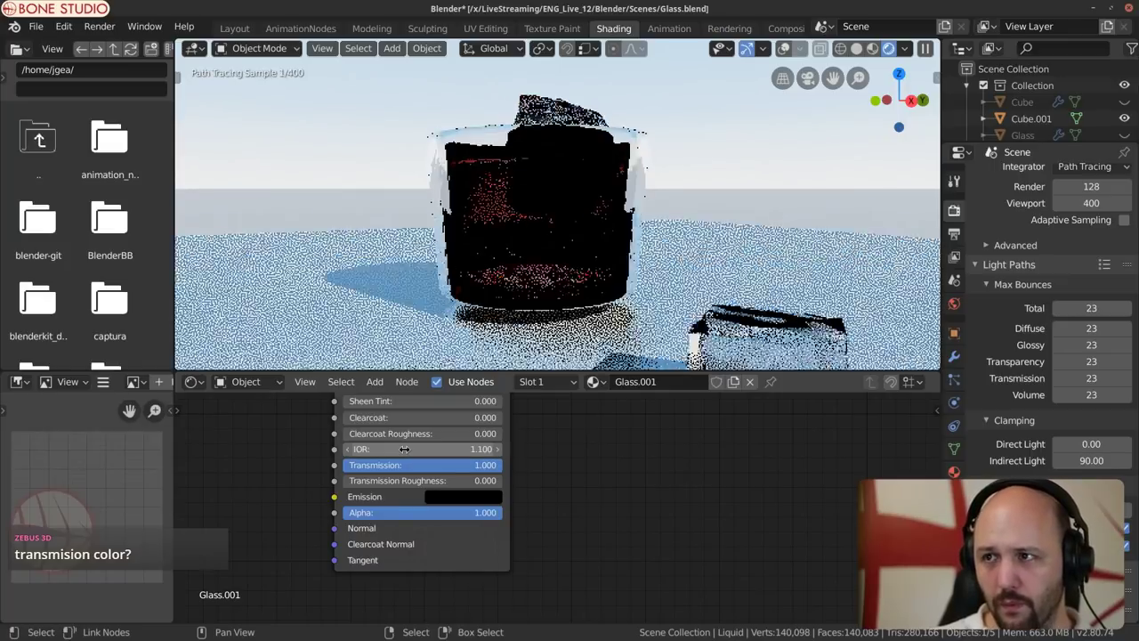
{"action": "scroll", "coordinate": [552, 222], "scroll_direction": "down", "scroll_amount": 5}
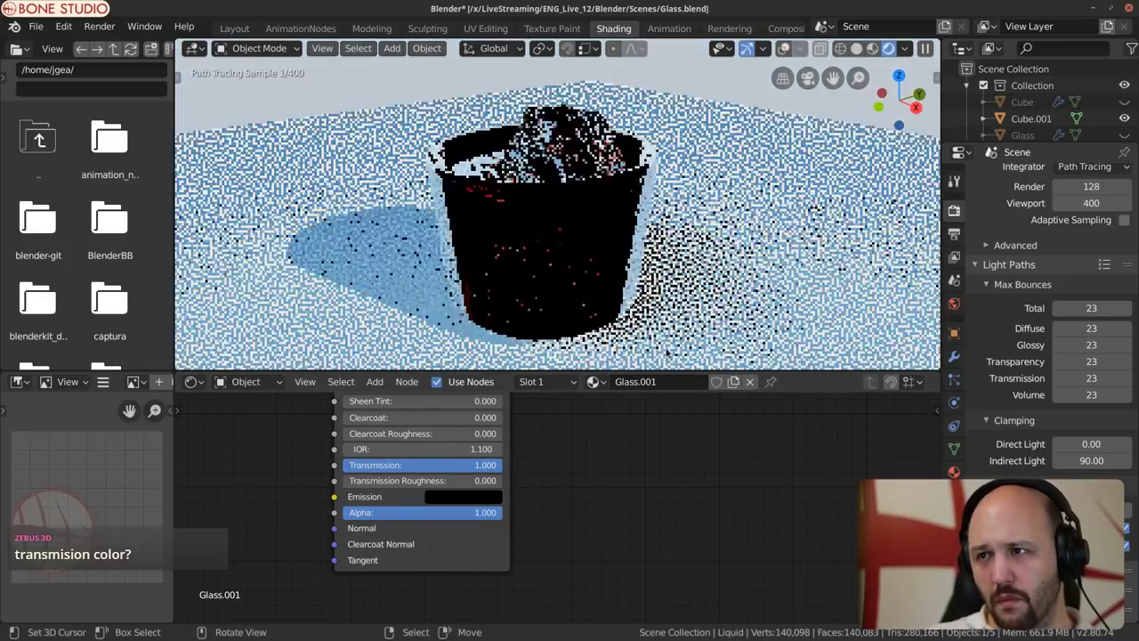
{"action": "scroll", "coordinate": [603, 463], "scroll_direction": "down", "scroll_amount": 3, "text": "ctrl"}
{"action": "scroll", "coordinate": [603, 402], "scroll_direction": "down", "scroll_amount": 3}
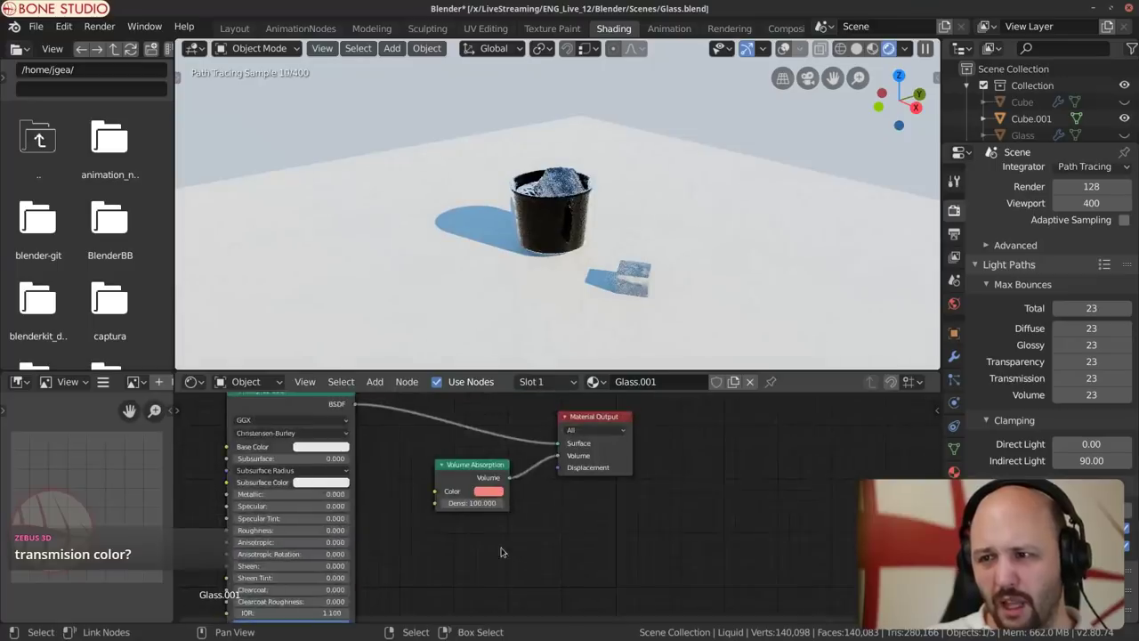
Step: Edit the Volume Absorption density to 1.0 and select the node
{"action": "scroll", "coordinate": [548, 445], "scroll_direction": "up", "scroll_amount": 4}
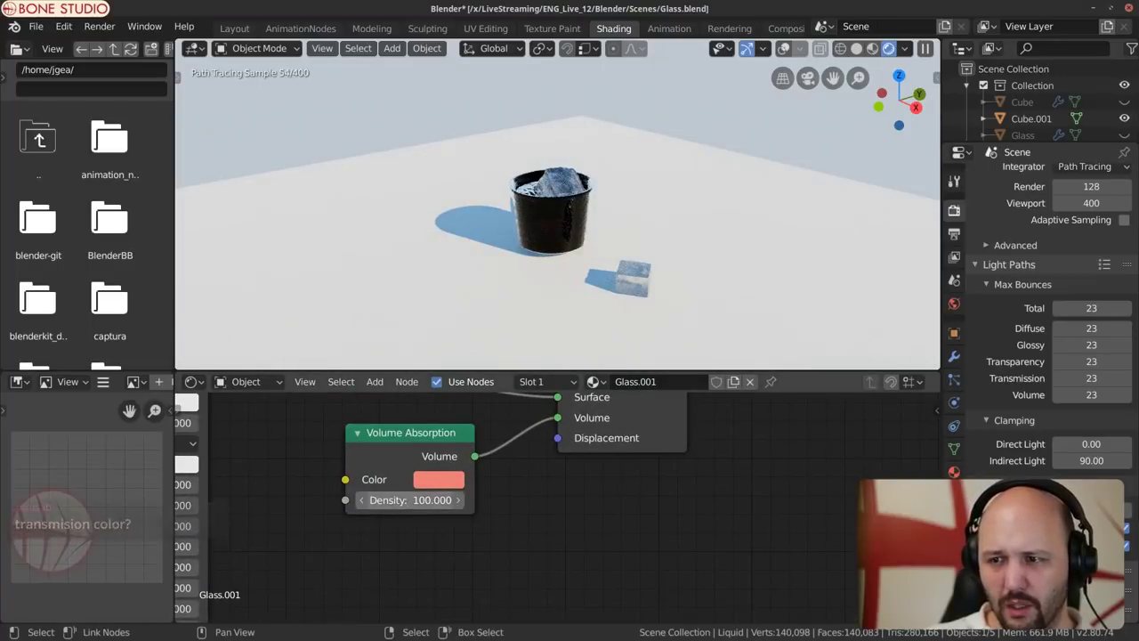
{"action": "double_click", "coordinate": [409, 501]}
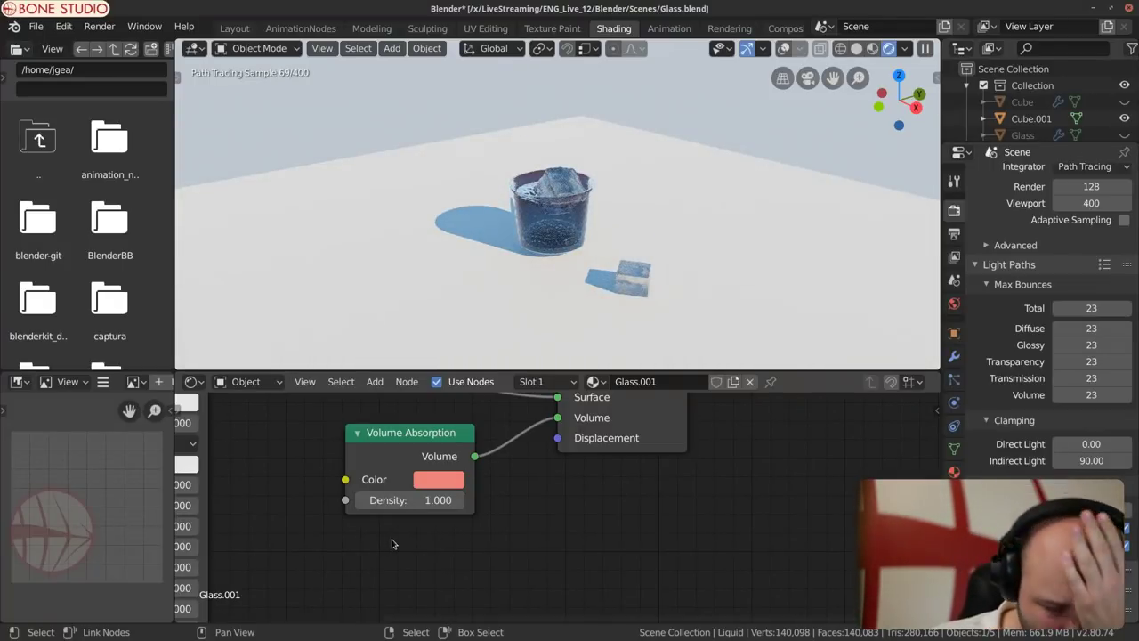
{"action": "middle_click_drag", "start_coordinate": [560, 495], "coordinate": [566, 552]}
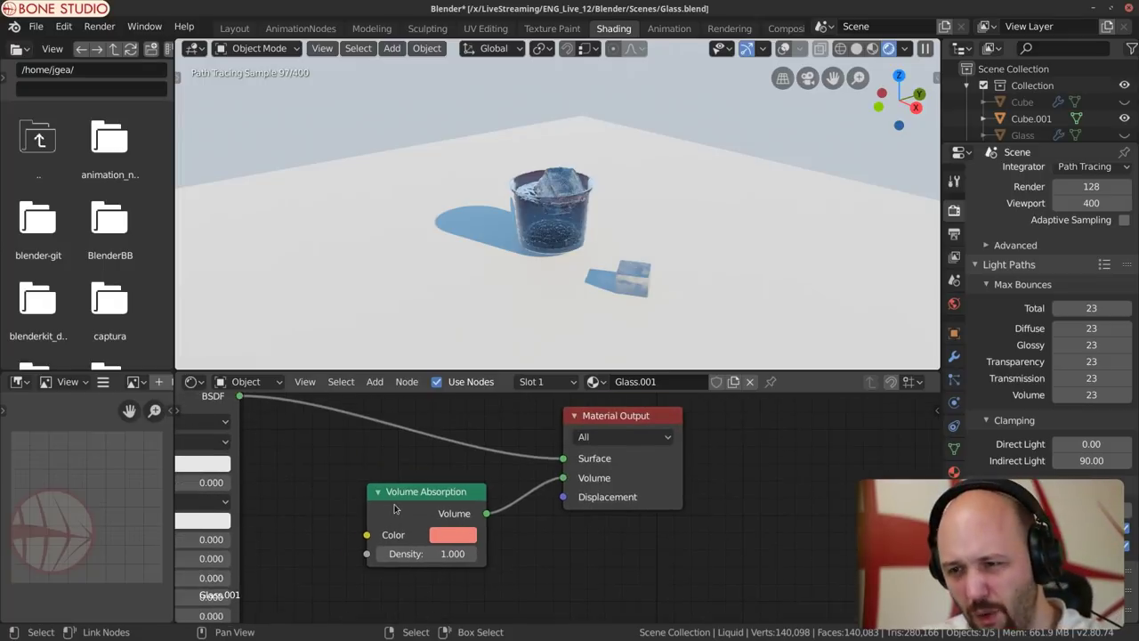
{"action": "left_click", "coordinate": [463, 505]}
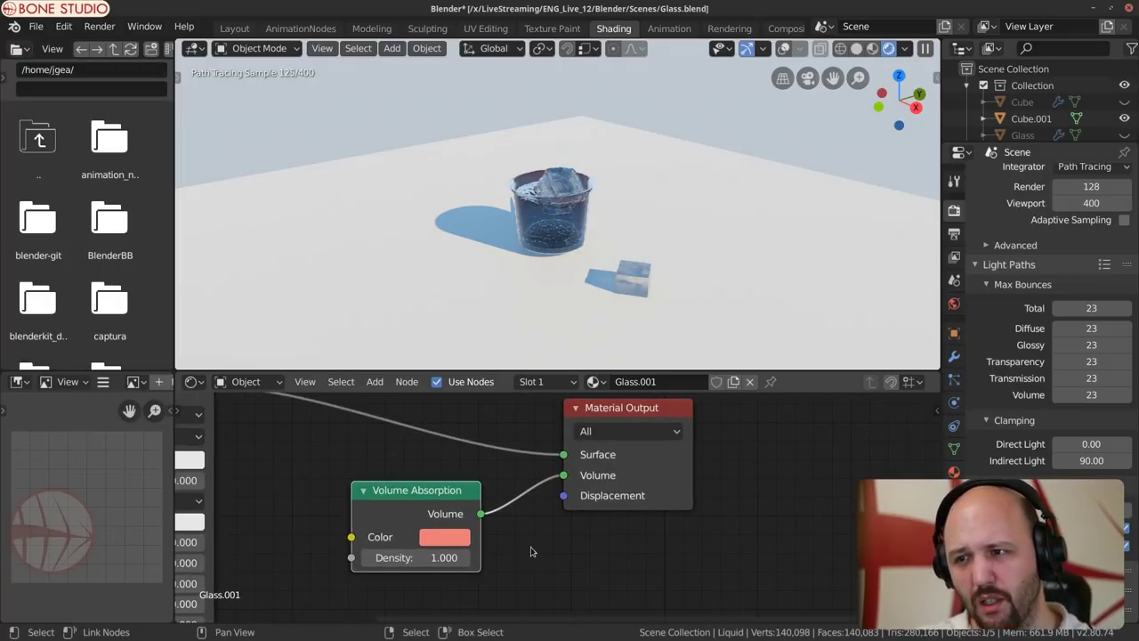
Step: Unlink Volume Absorption from the Material Output's Volume socket and pan to the Principled BSDF
{"action": "scroll", "coordinate": [475, 506], "scroll_direction": "up", "scroll_amount": 1}
{"action": "scroll", "coordinate": [555, 276], "scroll_direction": "up", "scroll_amount": 3}
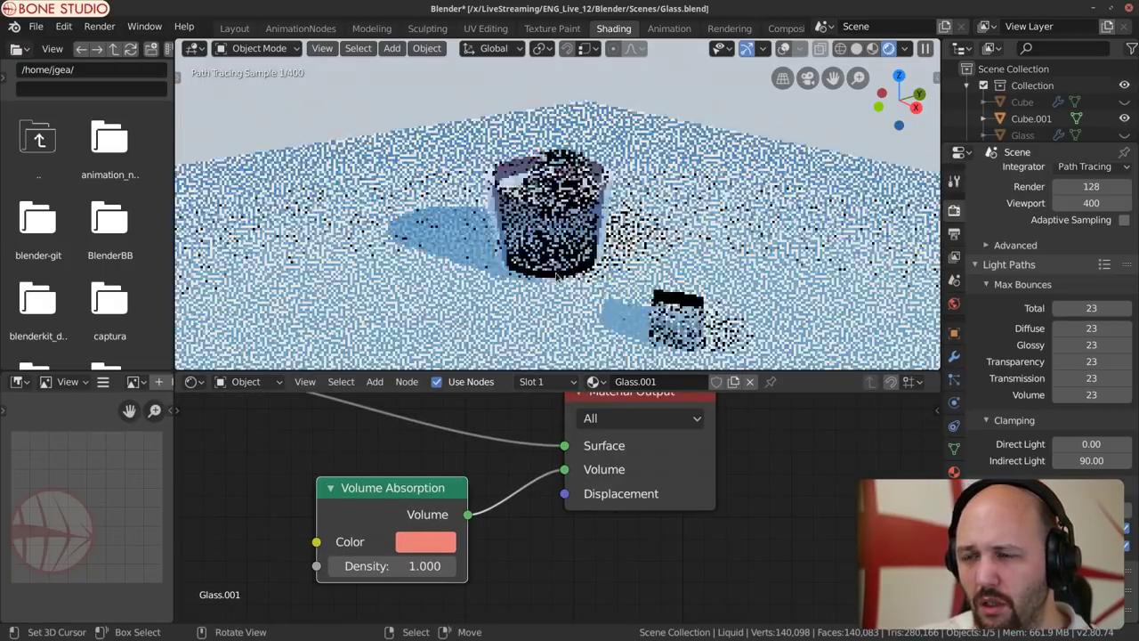
{"action": "scroll", "coordinate": [555, 276], "scroll_direction": "up", "scroll_amount": 3}
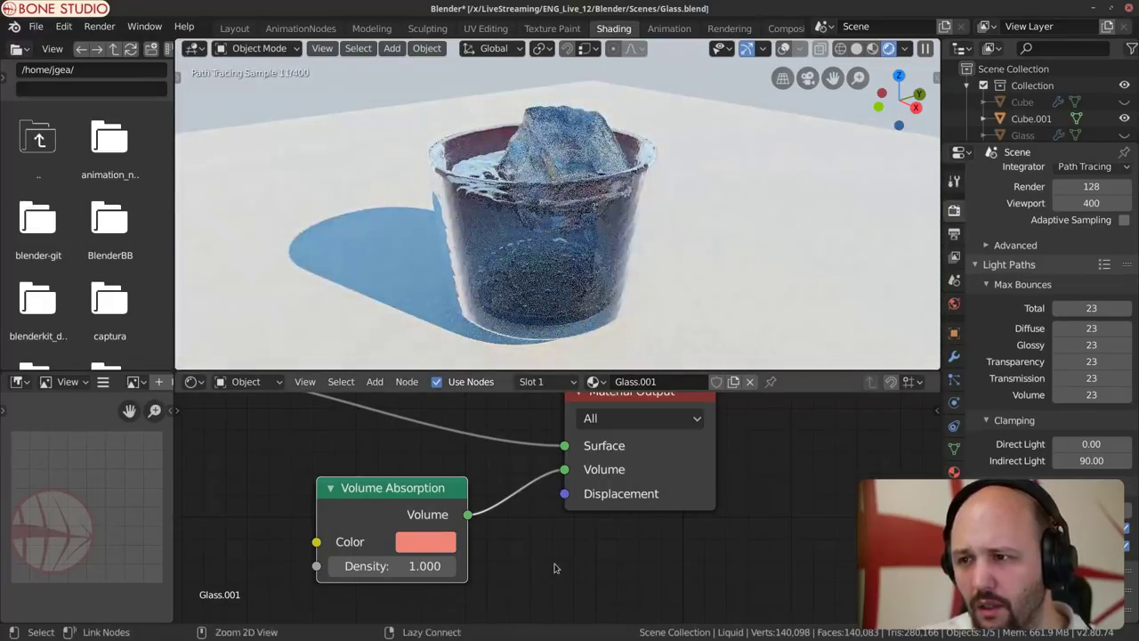
{"action": "left_click_drag", "start_coordinate": [566, 470], "coordinate": [527, 537]}
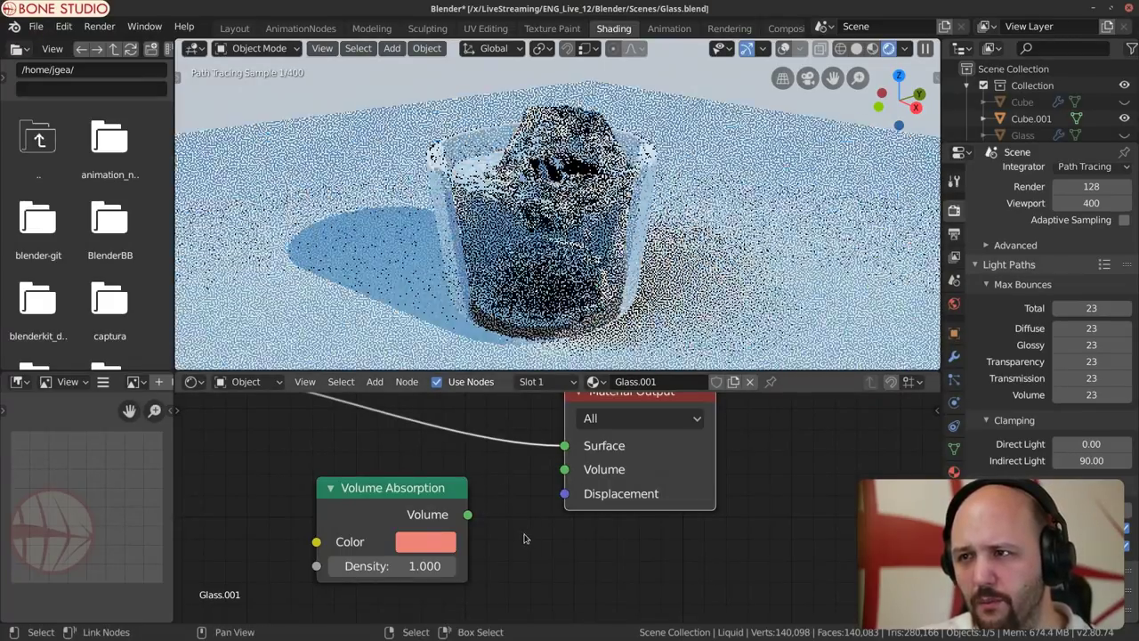
{"action": "scroll", "coordinate": [527, 537], "scroll_direction": "down", "scroll_amount": 2}
{"action": "middle_click_drag", "start_coordinate": [378, 627], "coordinate": [547, 537]}
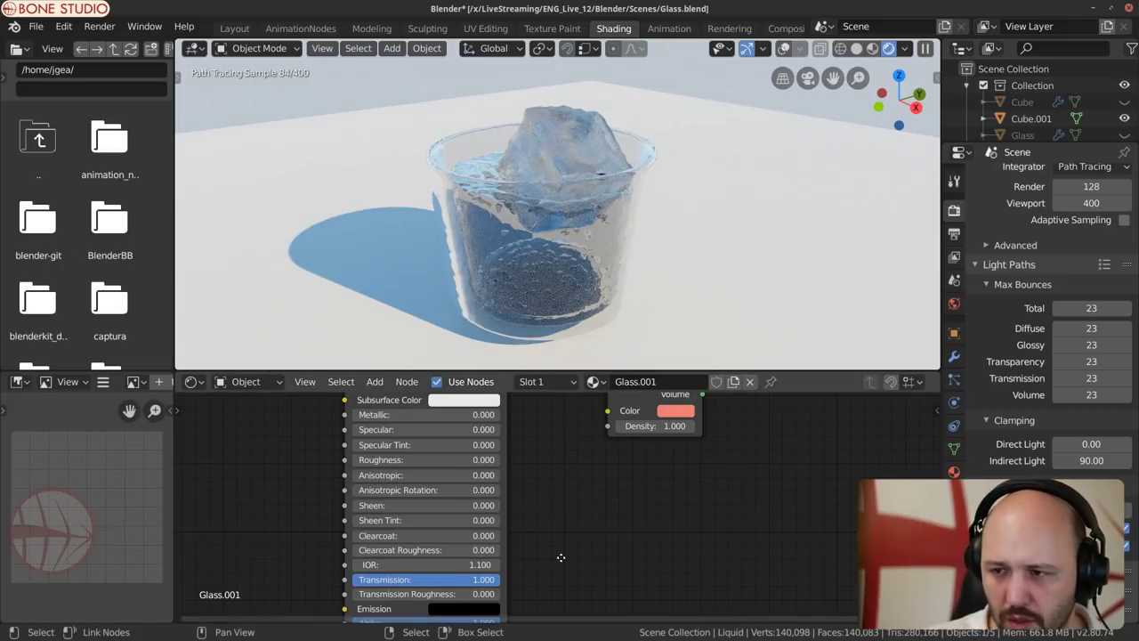
Step: Set the liquid's Principled BSDF IOR to 1.35
{"action": "scroll", "coordinate": [557, 554], "scroll_direction": "down", "scroll_amount": 1, "text": "shift"}
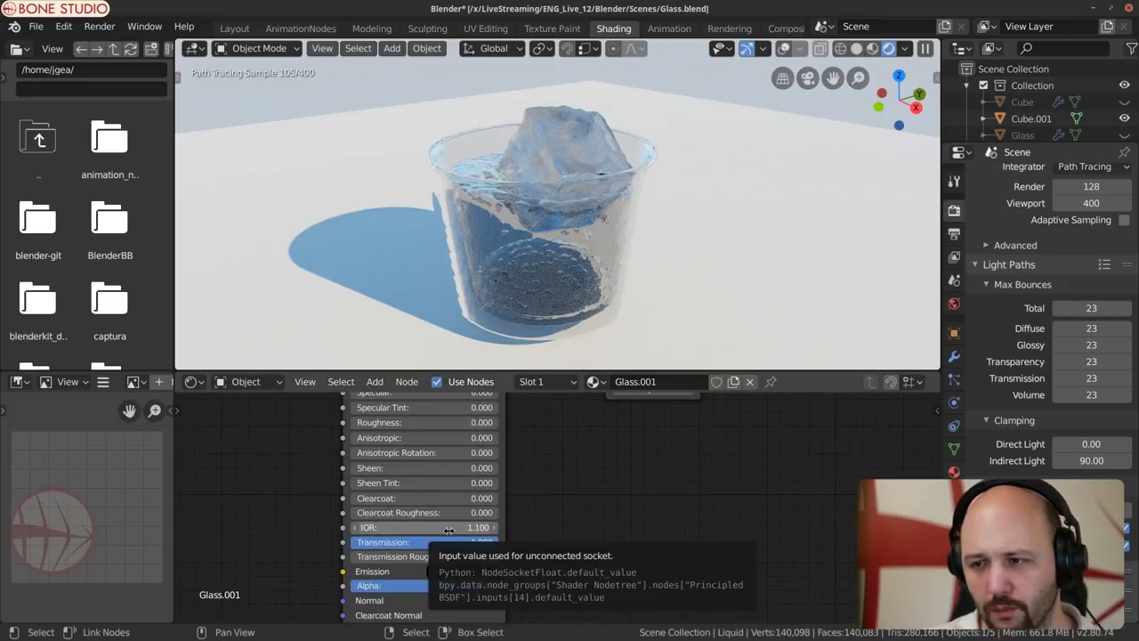
{"action": "left_click", "coordinate": [448, 529]}
{"action": "type", "text": "1.35"}
{"action": "key", "text": "Return"}
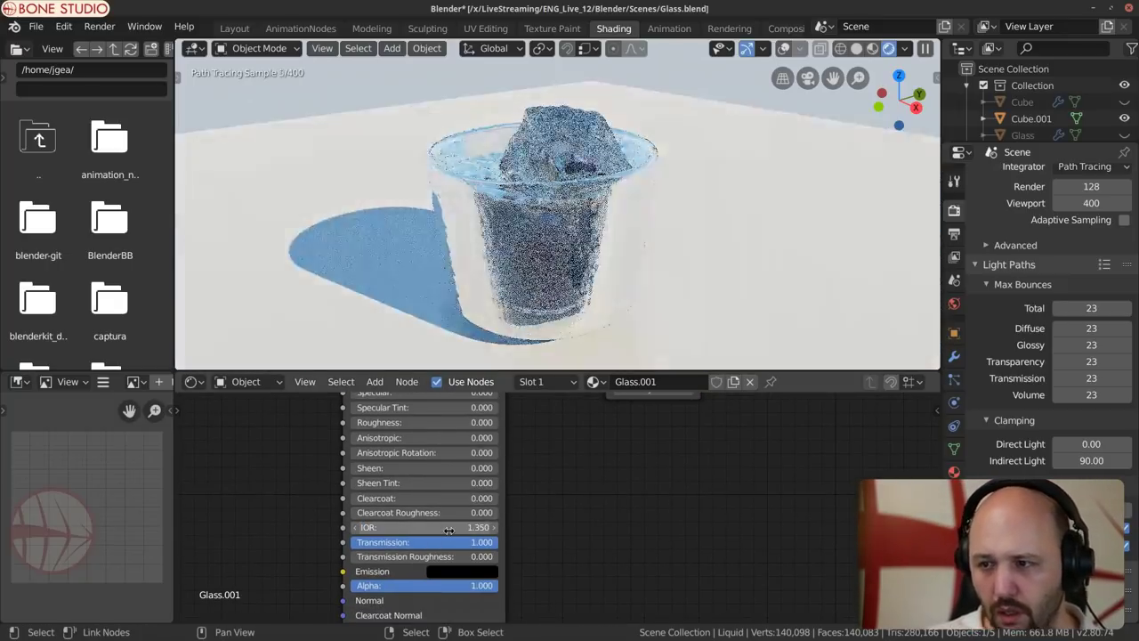
Step: Make the liquid's Base Color red
{"action": "scroll", "coordinate": [566, 551], "scroll_direction": "down", "scroll_amount": 1}
{"action": "scroll", "coordinate": [566, 550], "scroll_direction": "down", "scroll_amount": 3, "text": "shift"}
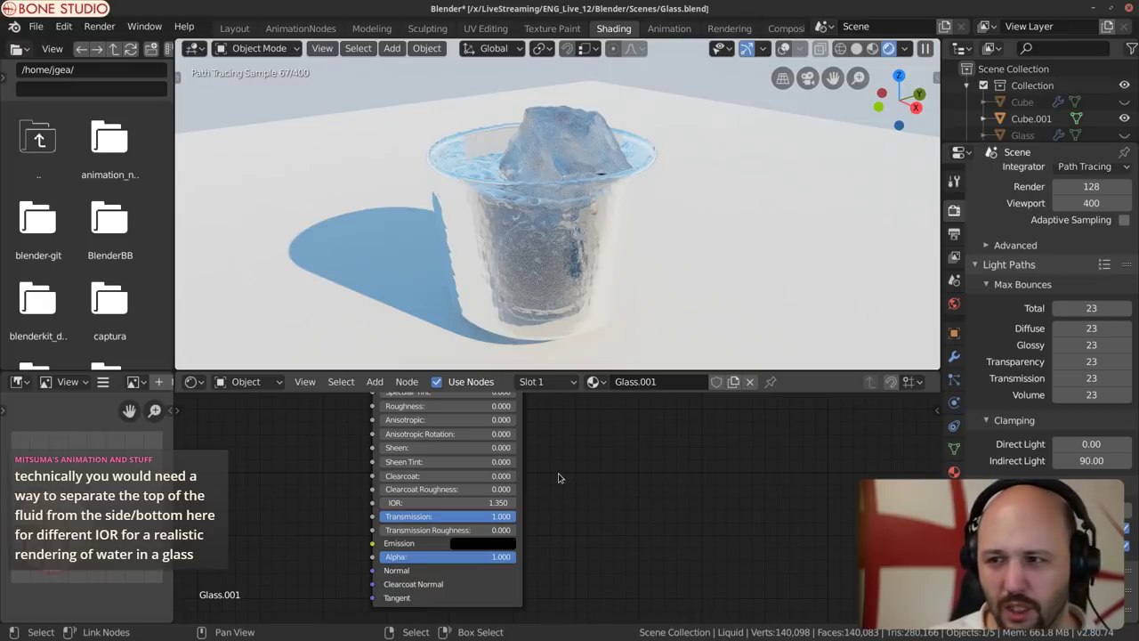
{"action": "middle_click_drag", "start_coordinate": [553, 444], "coordinate": [575, 601]}
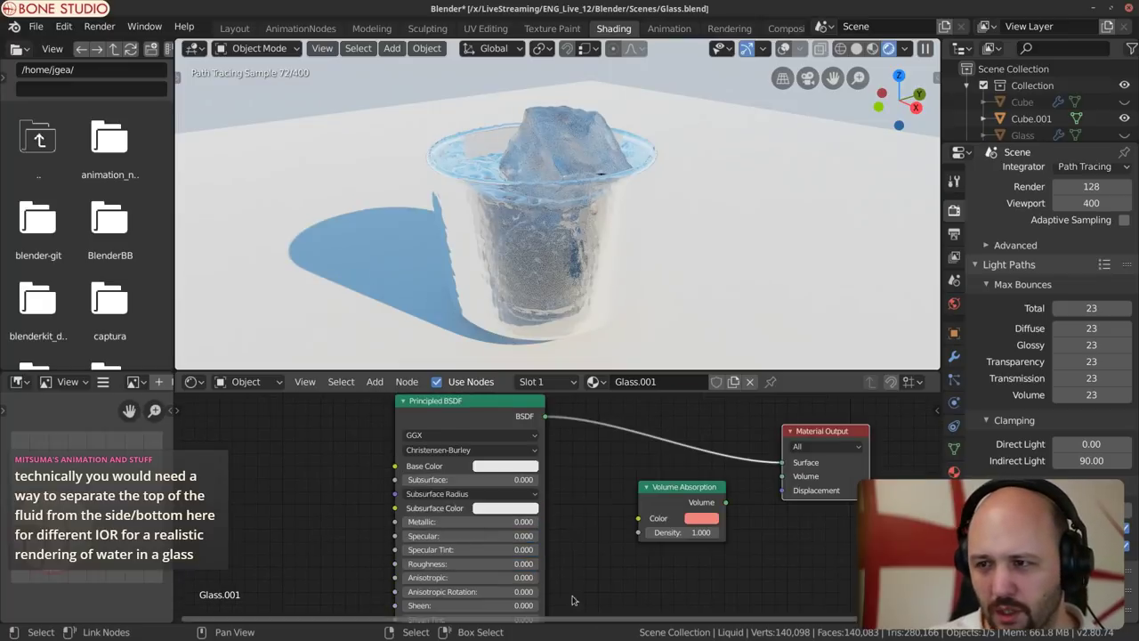
{"action": "left_click", "coordinate": [496, 466]}
{"action": "left_click", "coordinate": [532, 375]}
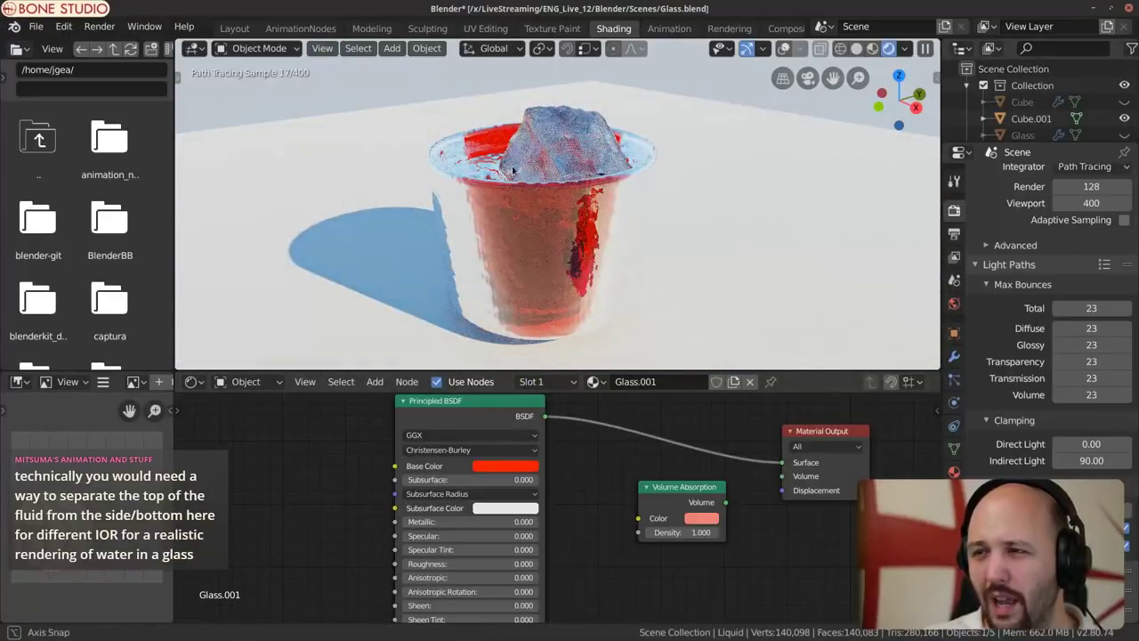
Step: Try a Roughness of about 0.879, then undo it back to 0
{"action": "middle_click_drag", "start_coordinate": [512, 170], "coordinate": [503, 267]}
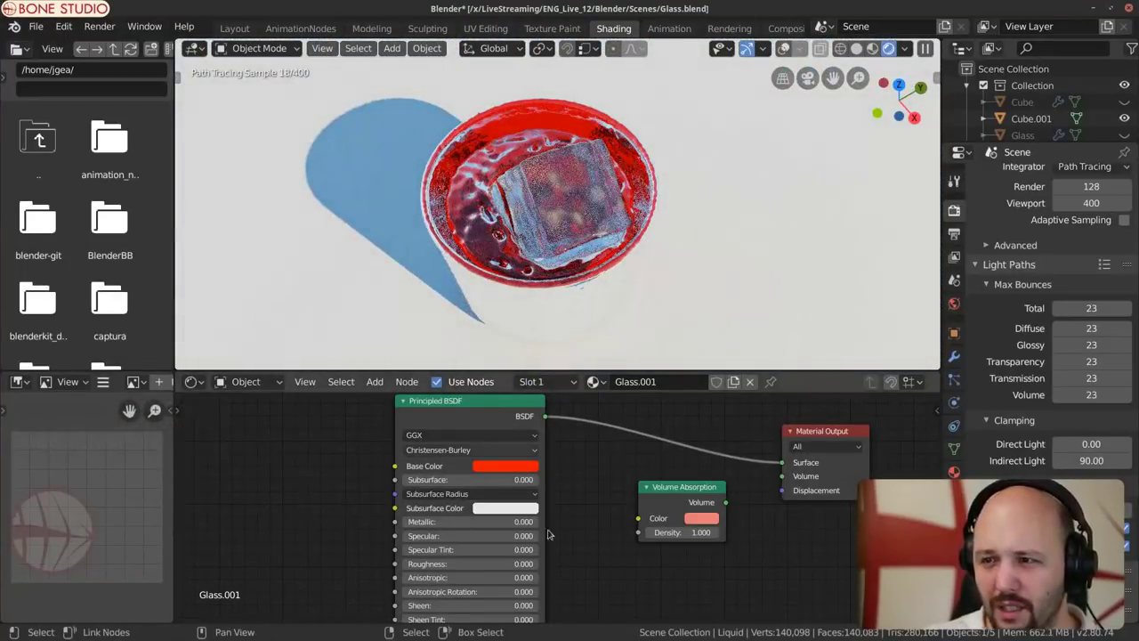
{"action": "scroll", "coordinate": [583, 525], "scroll_direction": "down", "scroll_amount": 3}
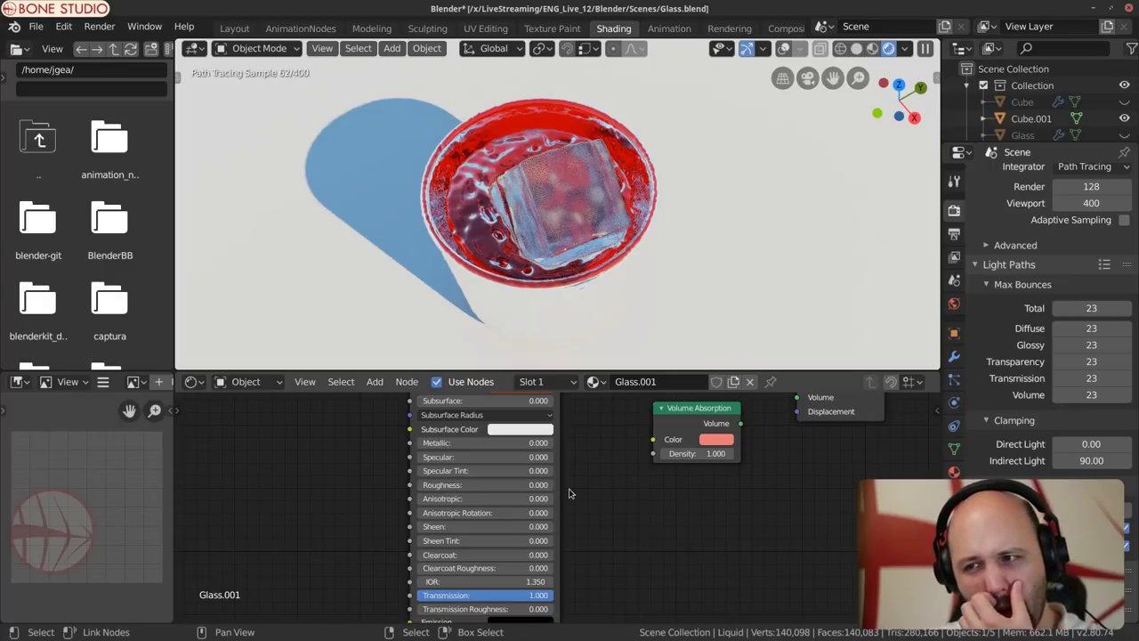
{"action": "left_click_drag", "start_coordinate": [485, 484], "coordinate": [551, 484]}
{"action": "middle_click_drag", "start_coordinate": [534, 222], "coordinate": [527, 280]}
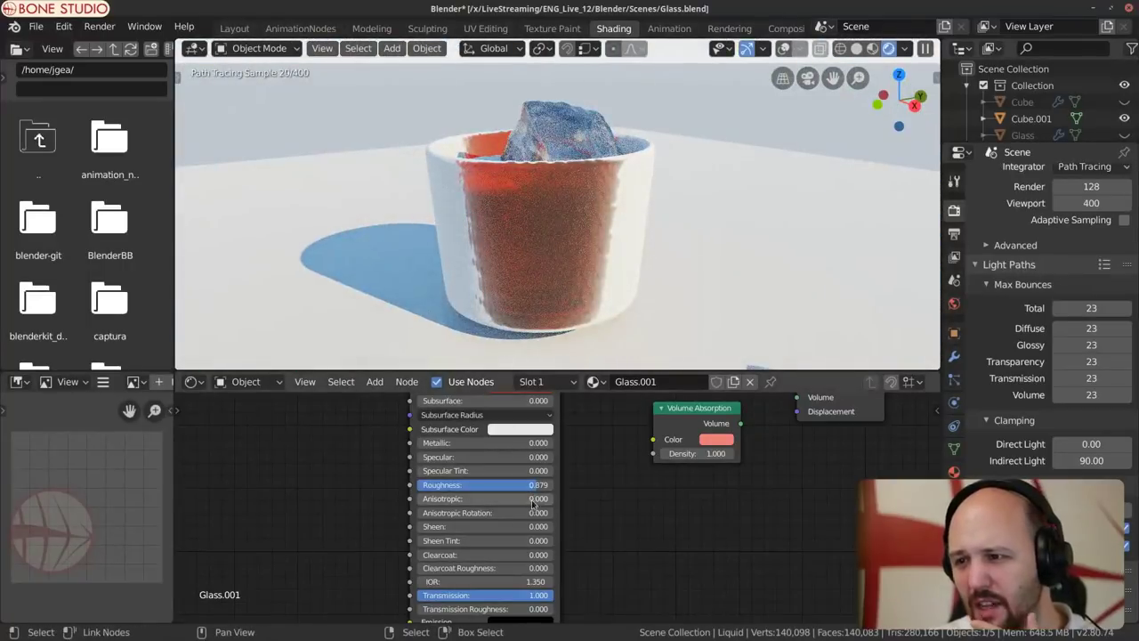
{"action": "key", "text": "BackSpace"}
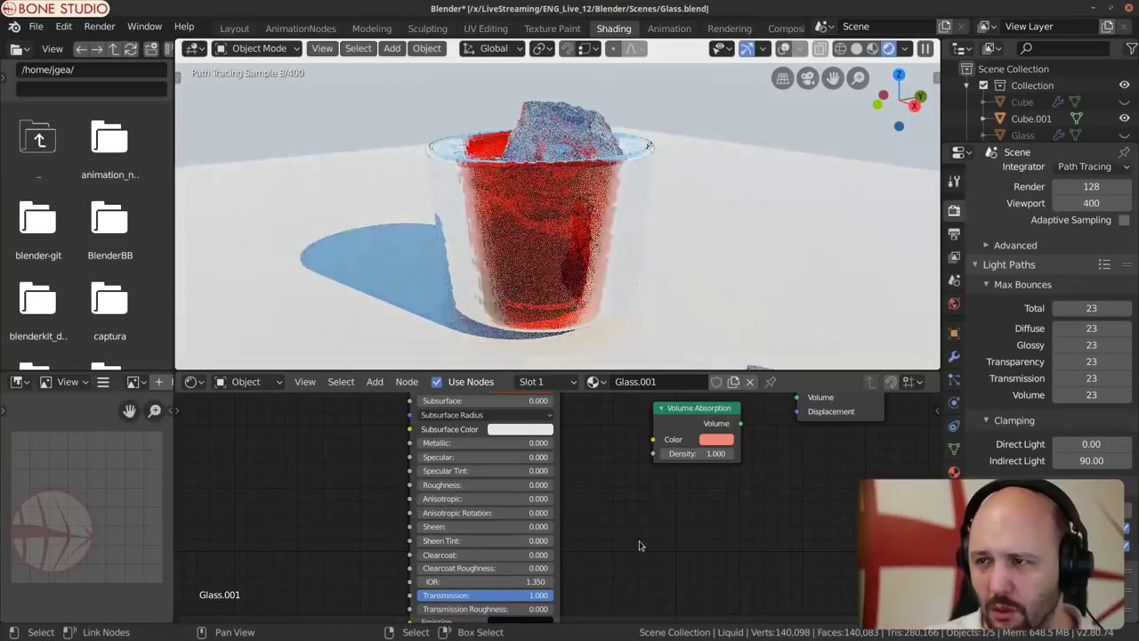
{"action": "scroll", "coordinate": [592, 211], "scroll_direction": "up", "scroll_amount": 2}
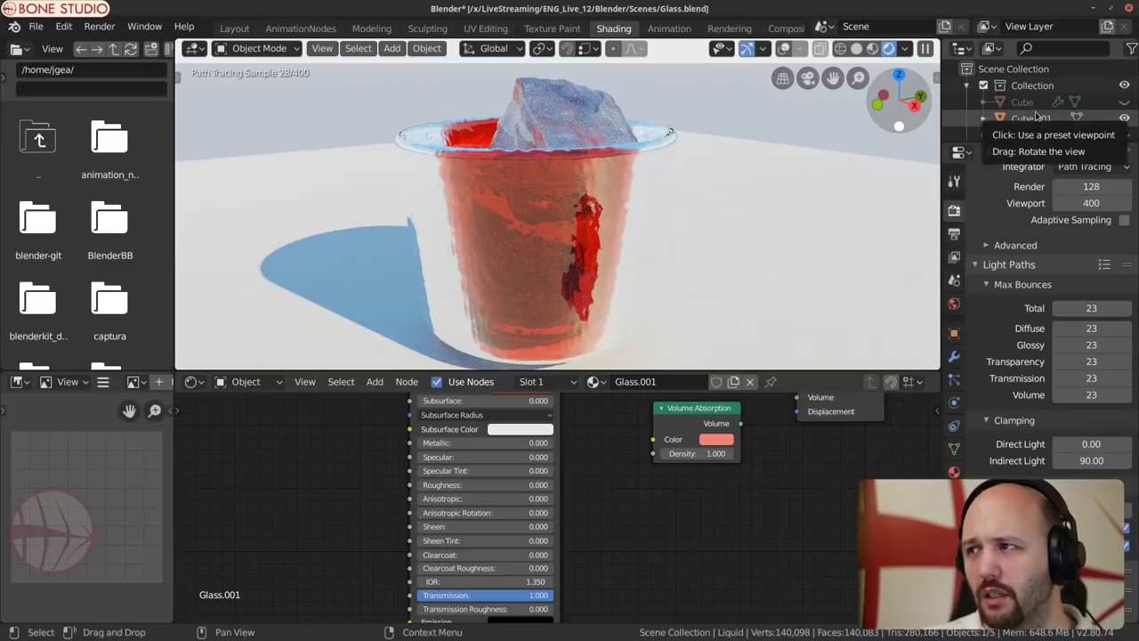
Step: Hide the Glass object in the viewport from the Outliner
{"action": "scroll", "coordinate": [1068, 89], "scroll_direction": "down", "scroll_amount": 4}
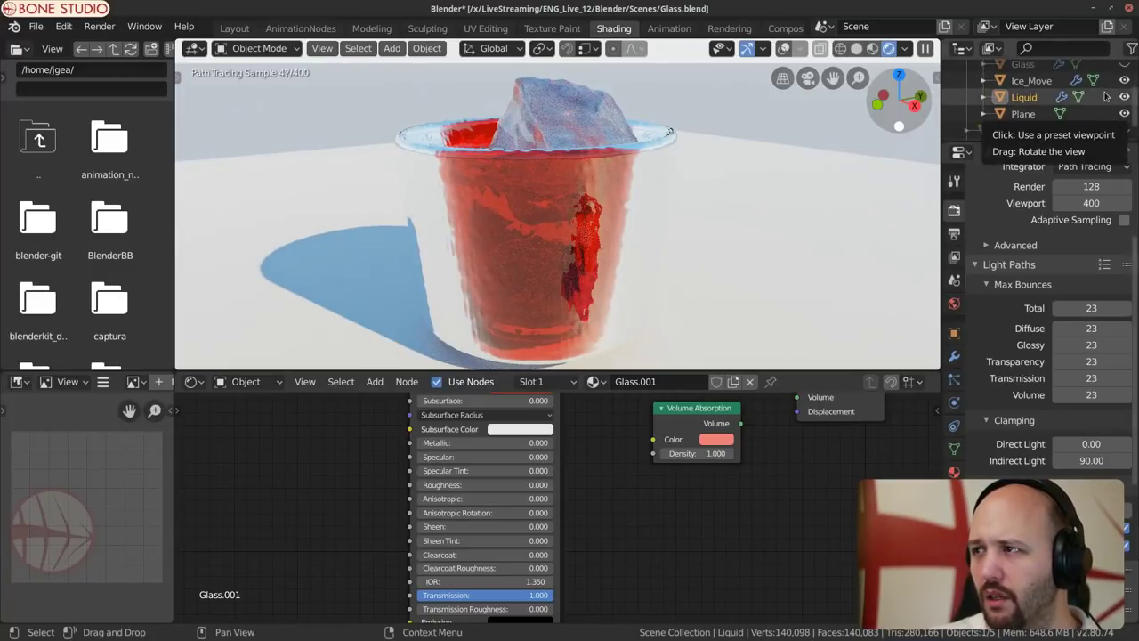
{"action": "scroll", "coordinate": [1111, 71], "scroll_direction": "up", "scroll_amount": 1}
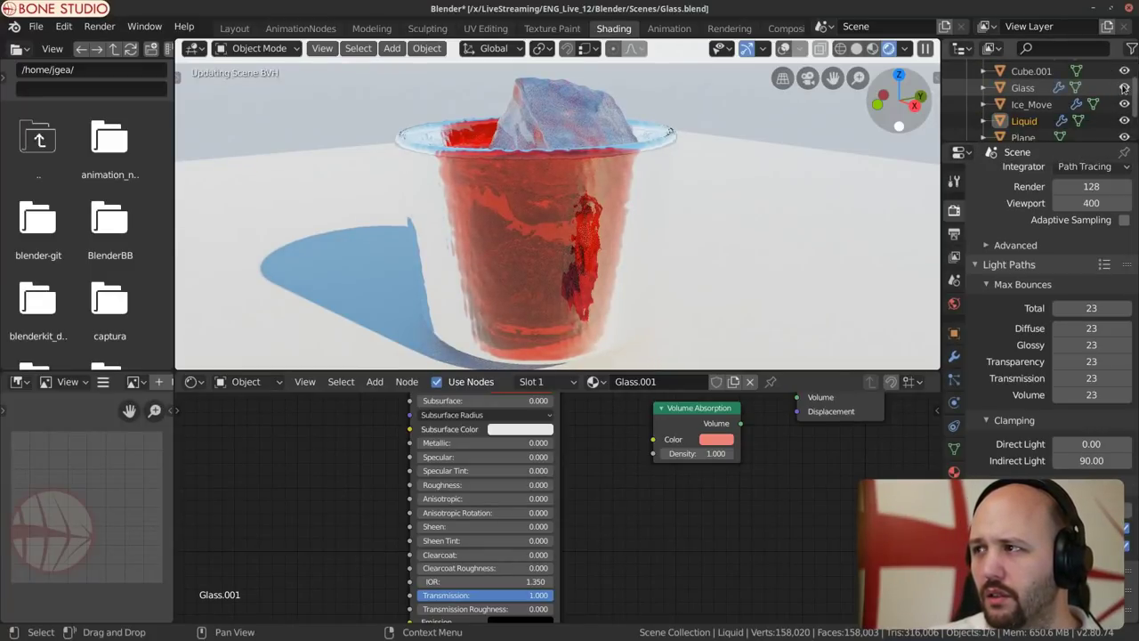
{"action": "middle_click_drag", "start_coordinate": [534, 231], "coordinate": [562, 240]}
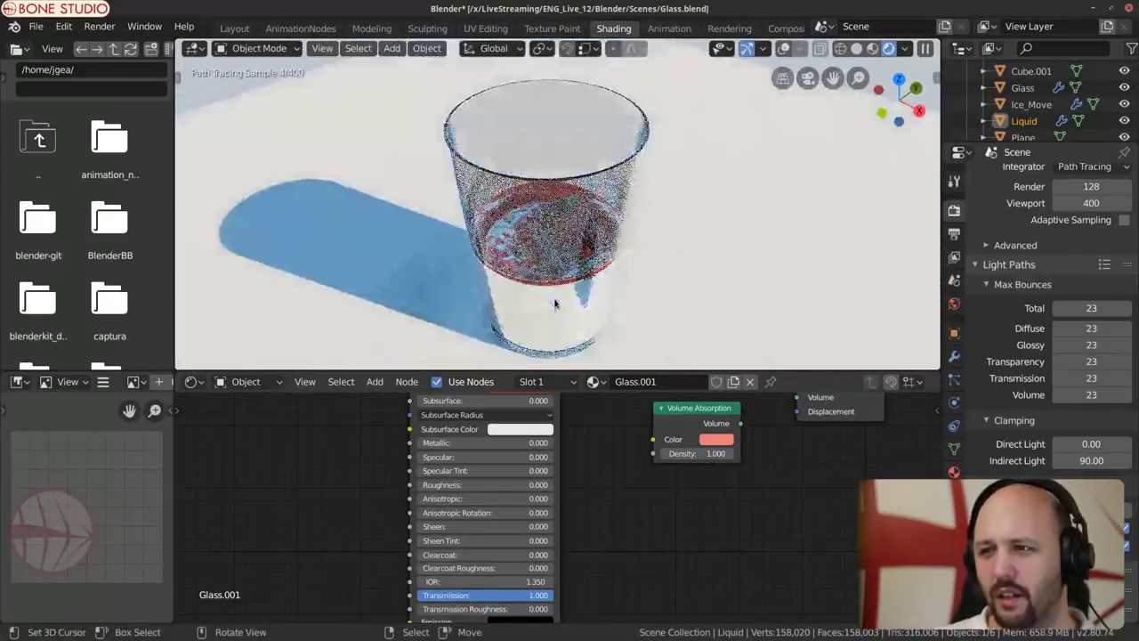
{"action": "left_click", "coordinate": [1124, 88]}
Step: Test Transmission Roughness at about 0.98, undo it, and snap to front view
{"action": "middle_click_drag", "start_coordinate": [501, 255], "coordinate": [461, 525]}
{"action": "scroll", "coordinate": [614, 543], "scroll_direction": "down", "scroll_amount": 3}
{"action": "scroll", "coordinate": [607, 566], "scroll_direction": "up", "scroll_amount": 3}
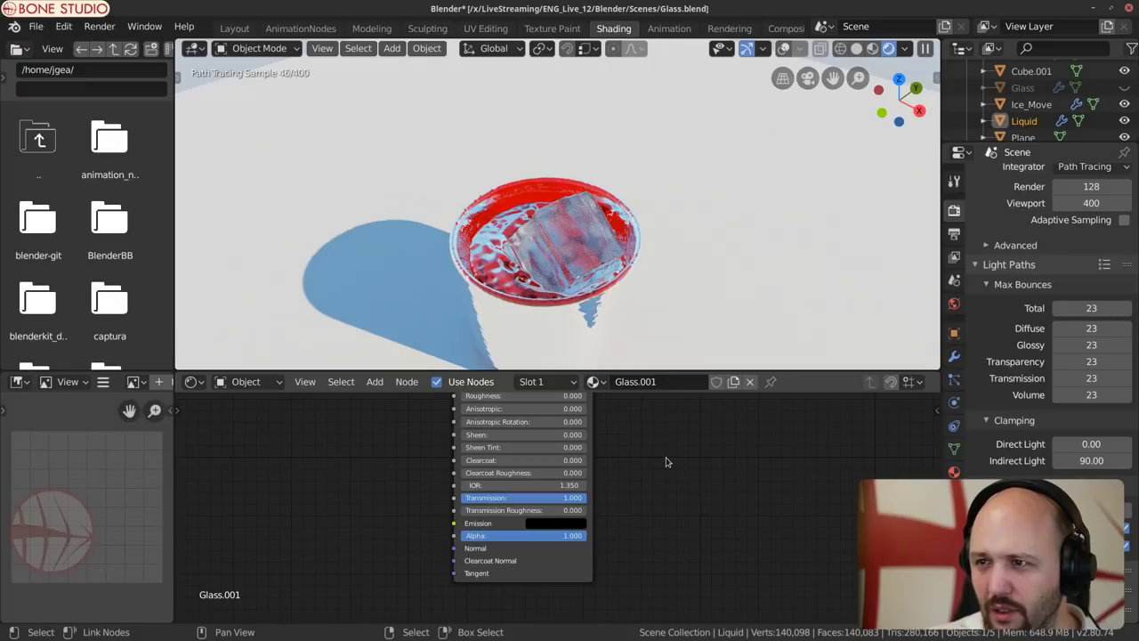
{"action": "middle_click_drag", "start_coordinate": [582, 345], "coordinate": [576, 249]}
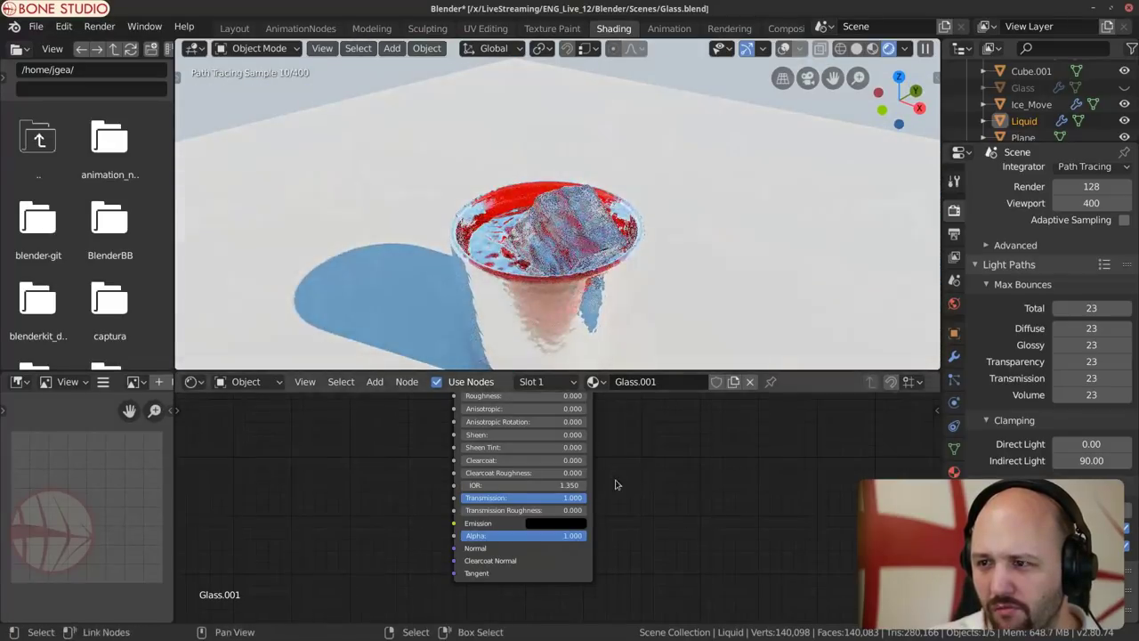
{"action": "left_click_drag", "start_coordinate": [496, 516], "coordinate": [551, 514]}
{"action": "key", "text": "ctrl+z"}
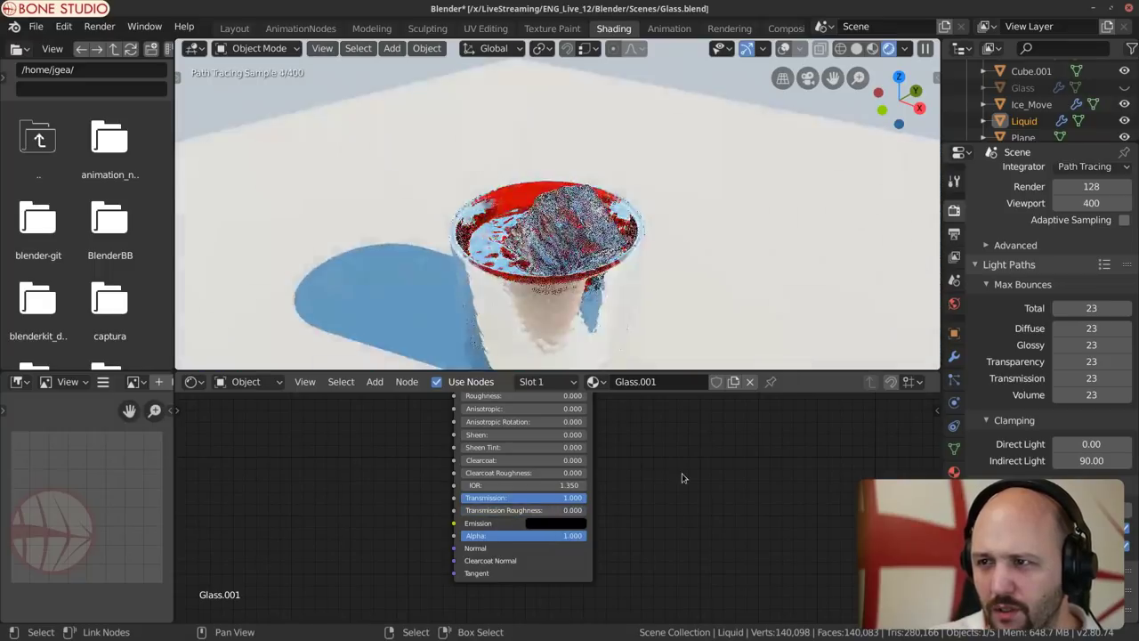
{"action": "key", "text": "KP_1"}
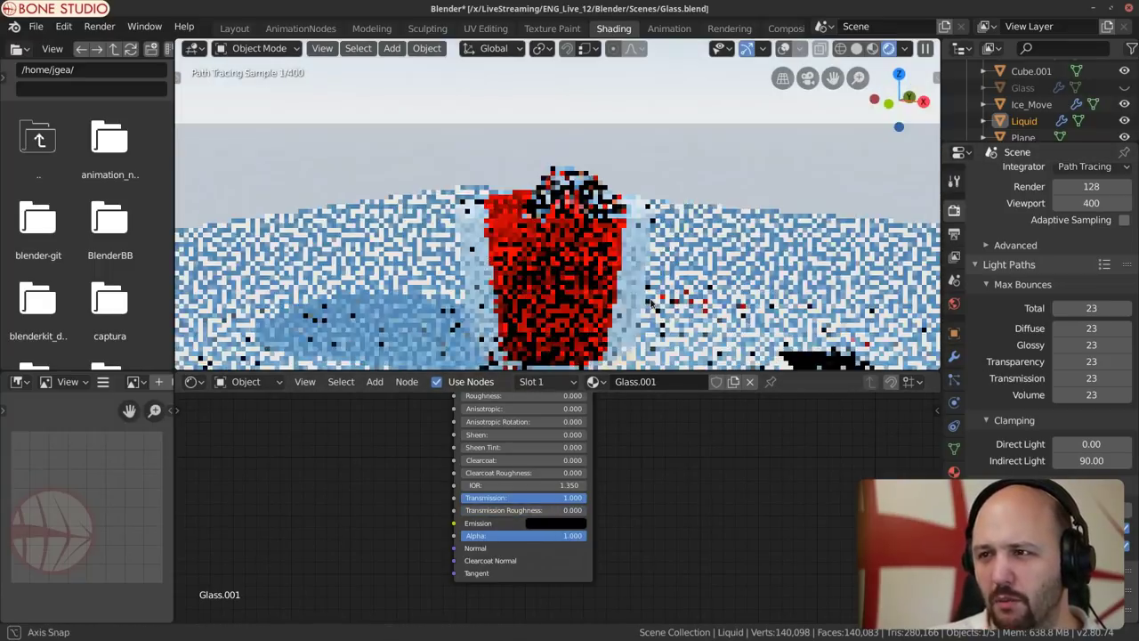
{"action": "scroll", "coordinate": [600, 320], "scroll_direction": "up", "scroll_amount": 8}
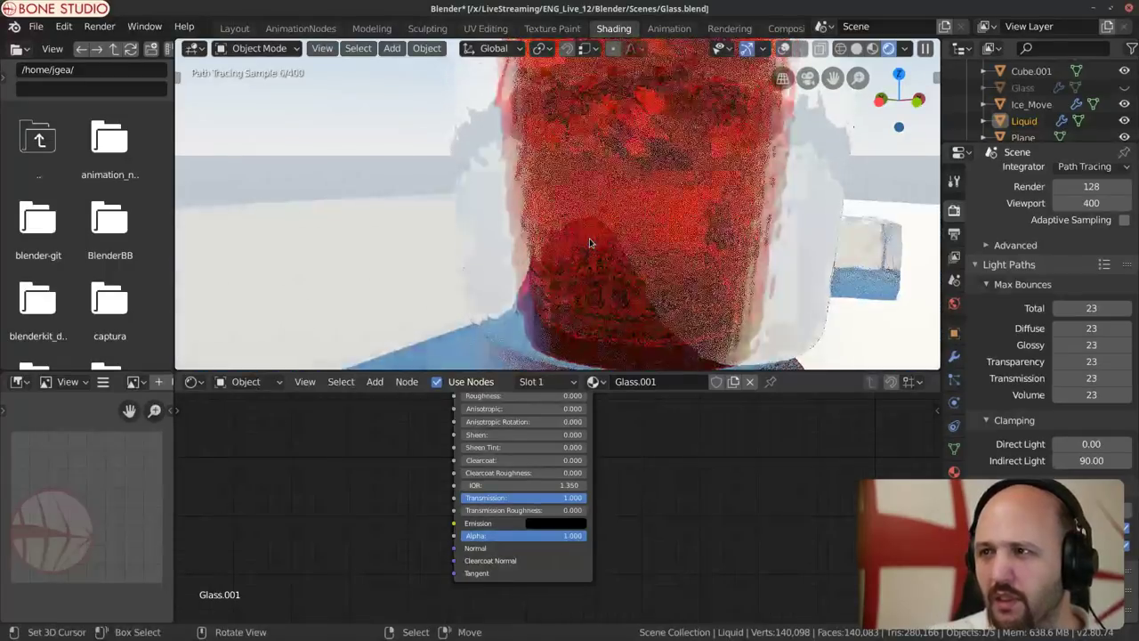
Step: Show the Render properties and expand the advanced Cycles sampling settings
{"action": "left_click", "coordinate": [953, 234]}
{"action": "left_click", "coordinate": [953, 209]}
{"action": "scroll", "coordinate": [1006, 382], "scroll_direction": "up", "scroll_amount": 4}
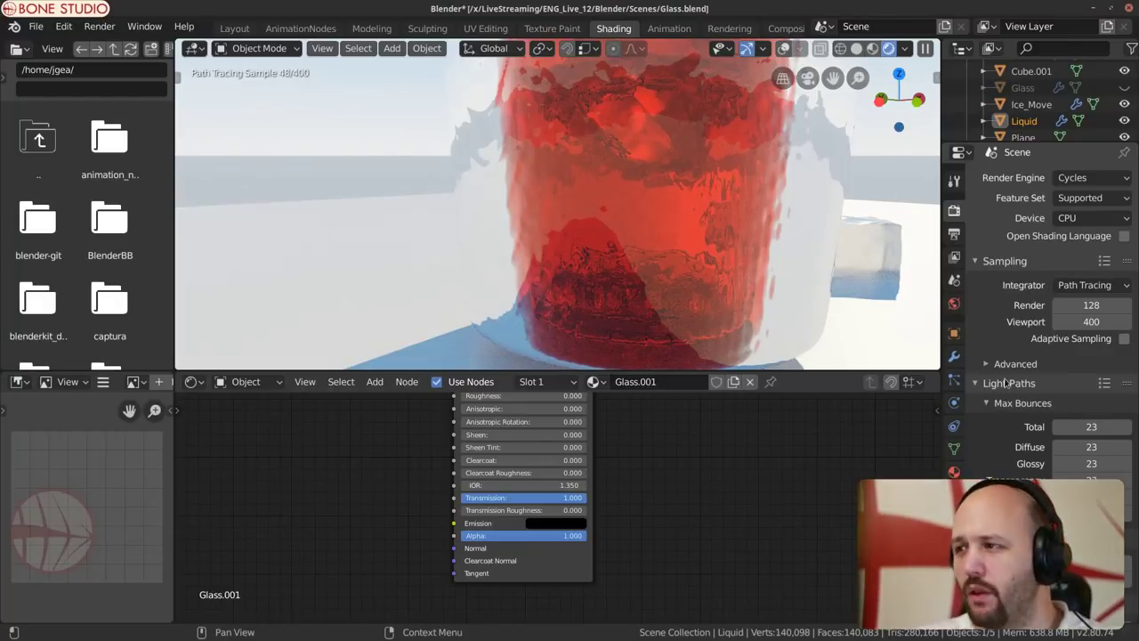
{"action": "left_click", "coordinate": [1000, 365]}
Step: Set Scrambling Distance to 1.00 and check the sampling pattern choices
{"action": "left_click", "coordinate": [1059, 406]}
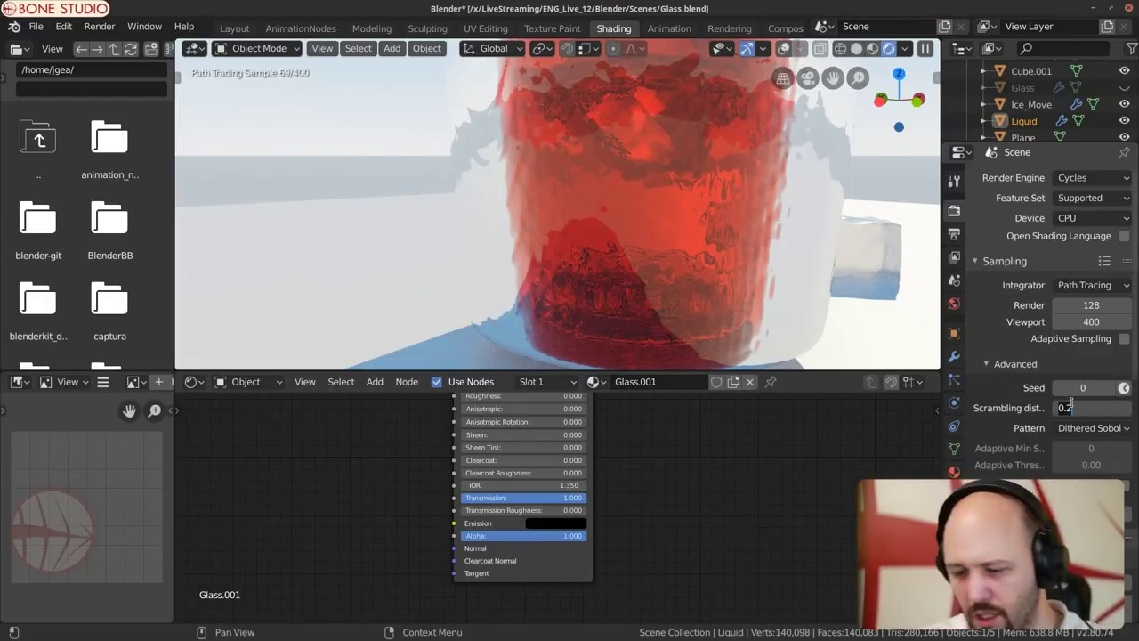
{"action": "type", "text": "1"}
{"action": "key", "text": "Return"}
{"action": "left_click", "coordinate": [1081, 427]}
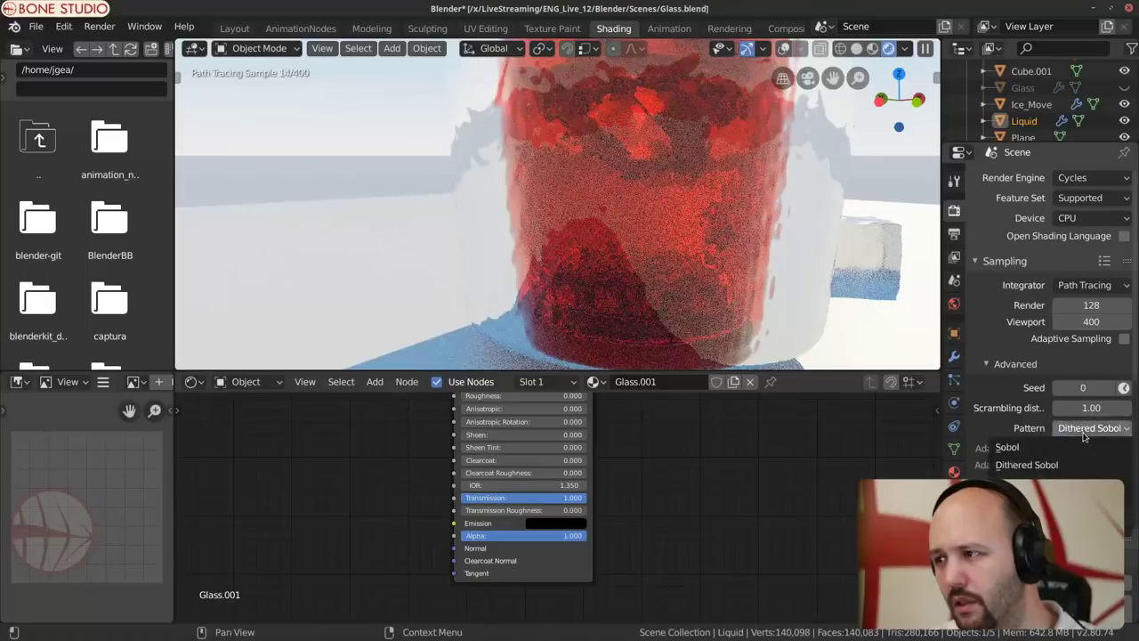
Step: Try a Scrambling Distance of 0.20, then undo it back to 1.00
{"action": "left_click", "coordinate": [1077, 408]}
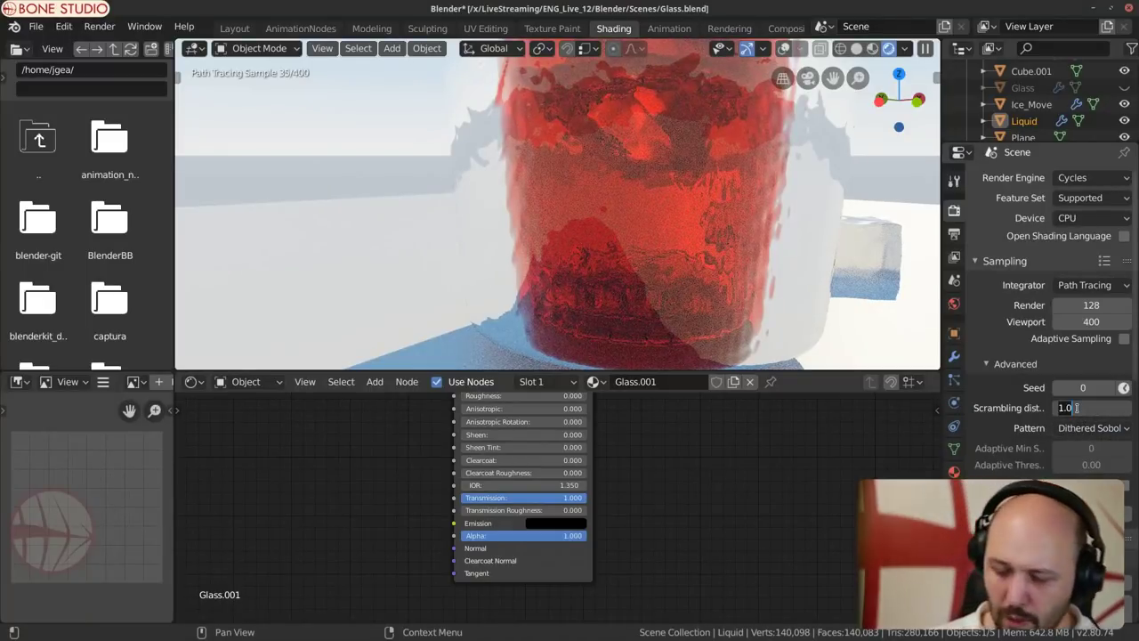
{"action": "type", "text": "0.2"}
{"action": "key", "text": "Return"}
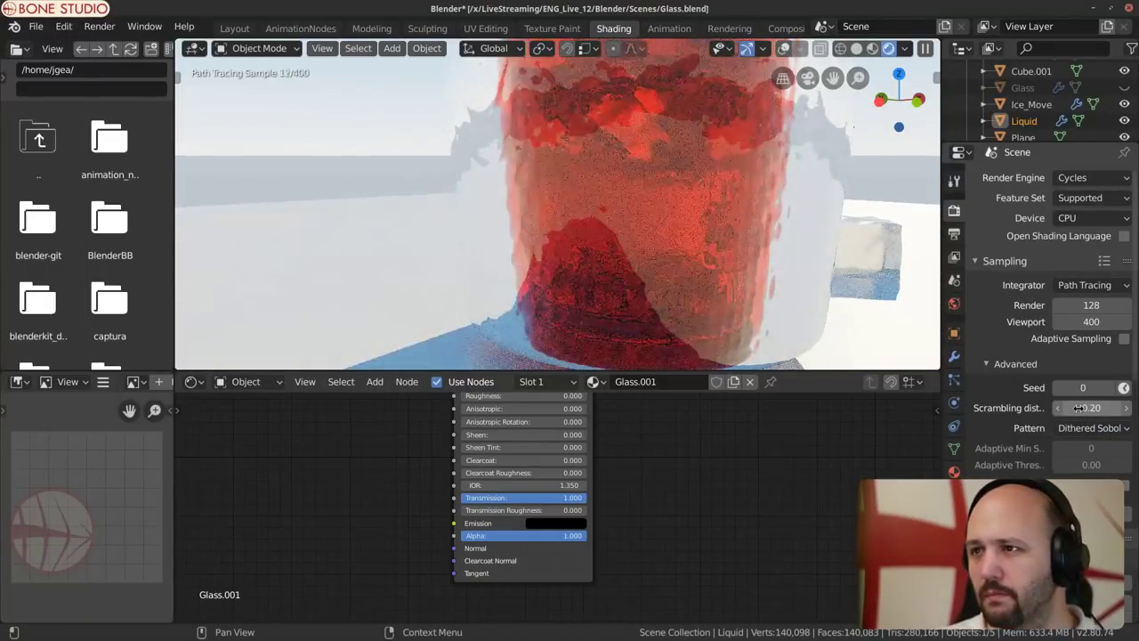
{"action": "key", "text": "ctrl+z"}
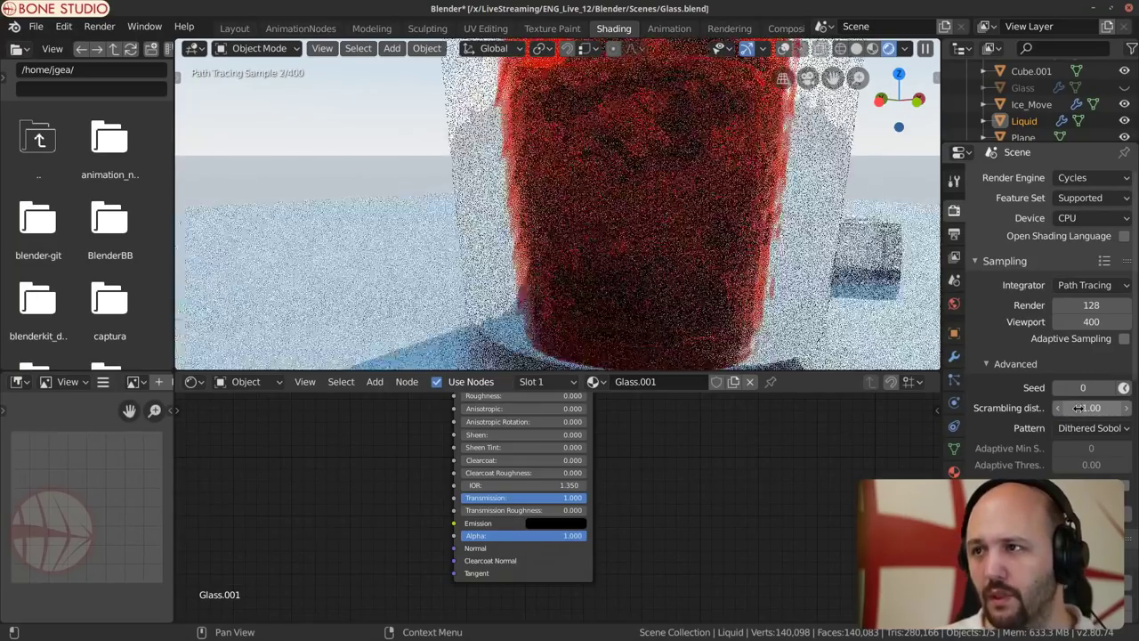
{"action": "scroll", "coordinate": [671, 224], "scroll_direction": "down", "scroll_amount": 5}
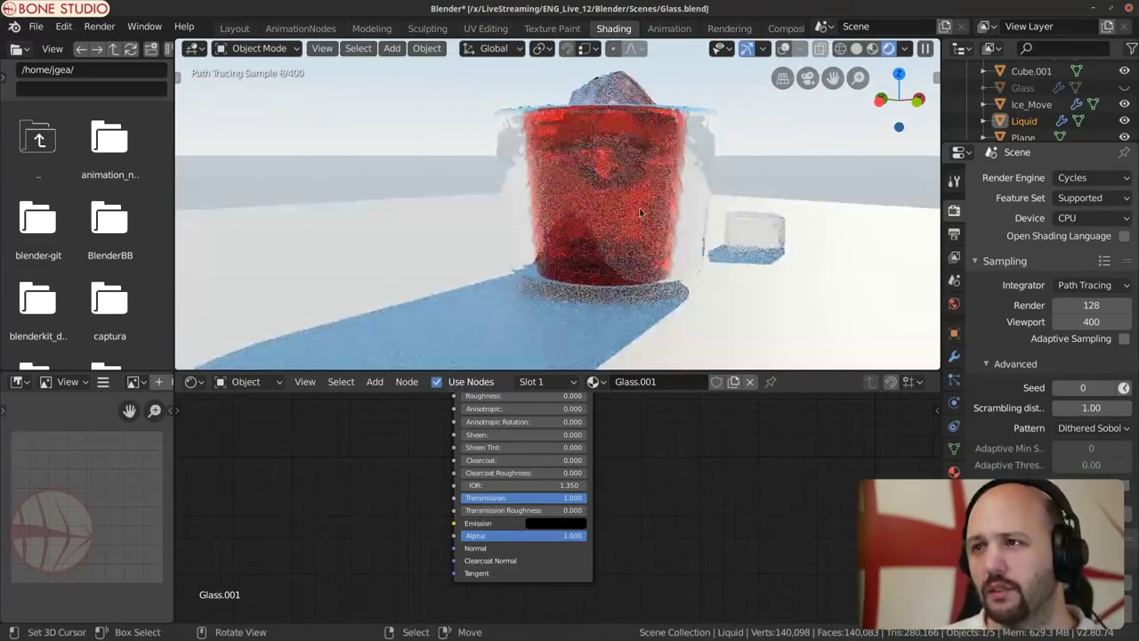
{"action": "middle_click_drag", "start_coordinate": [672, 224], "coordinate": [616, 237]}
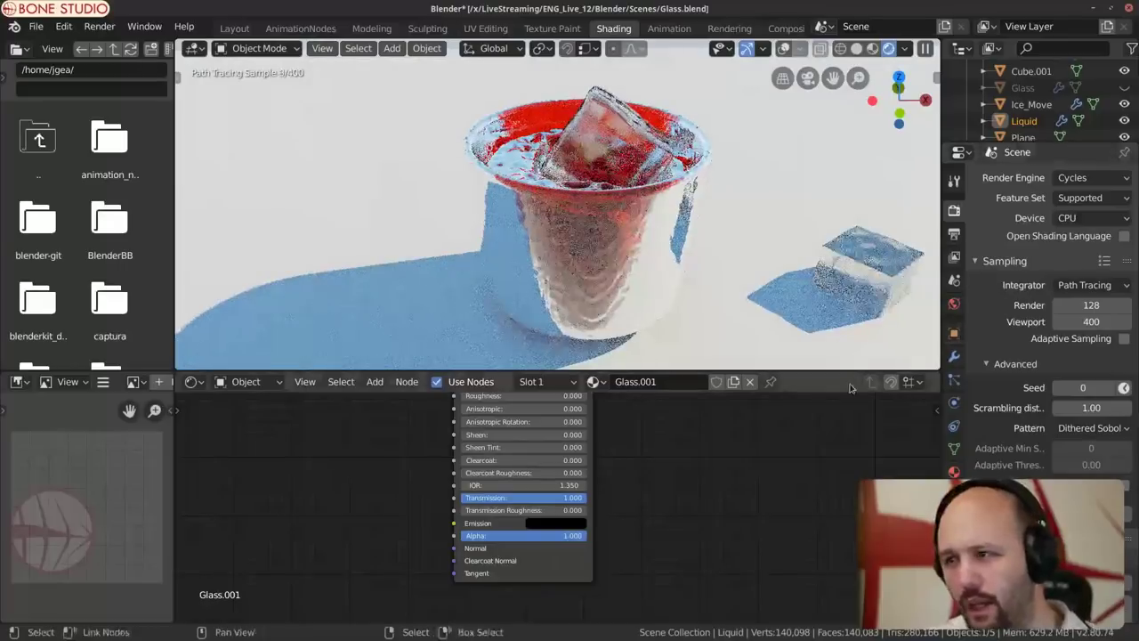
Step: Collapse the liquid's existing modifiers and add a Solidify modifier
{"action": "left_click", "coordinate": [955, 355]}
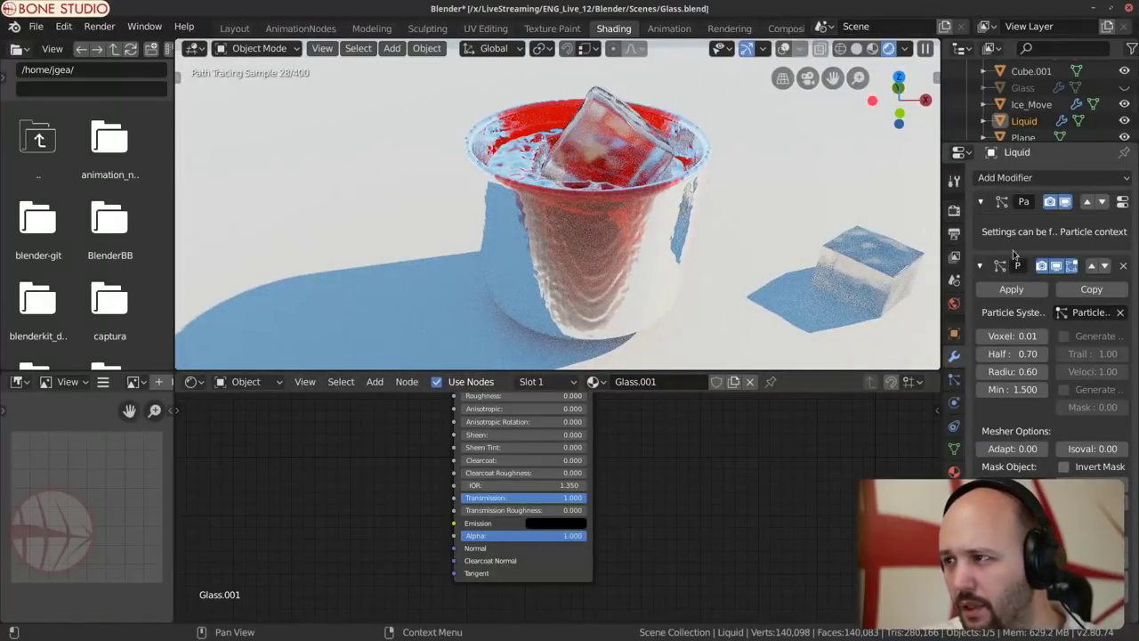
{"action": "left_click", "coordinate": [981, 204]}
{"action": "left_click", "coordinate": [979, 230]}
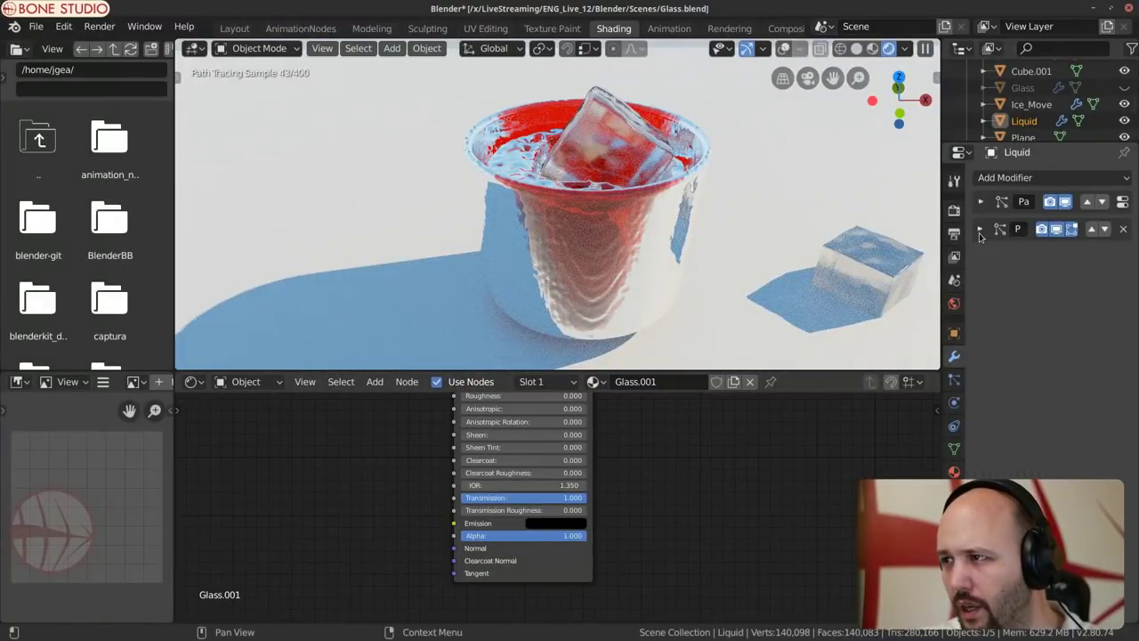
{"action": "left_click", "coordinate": [1008, 178]}
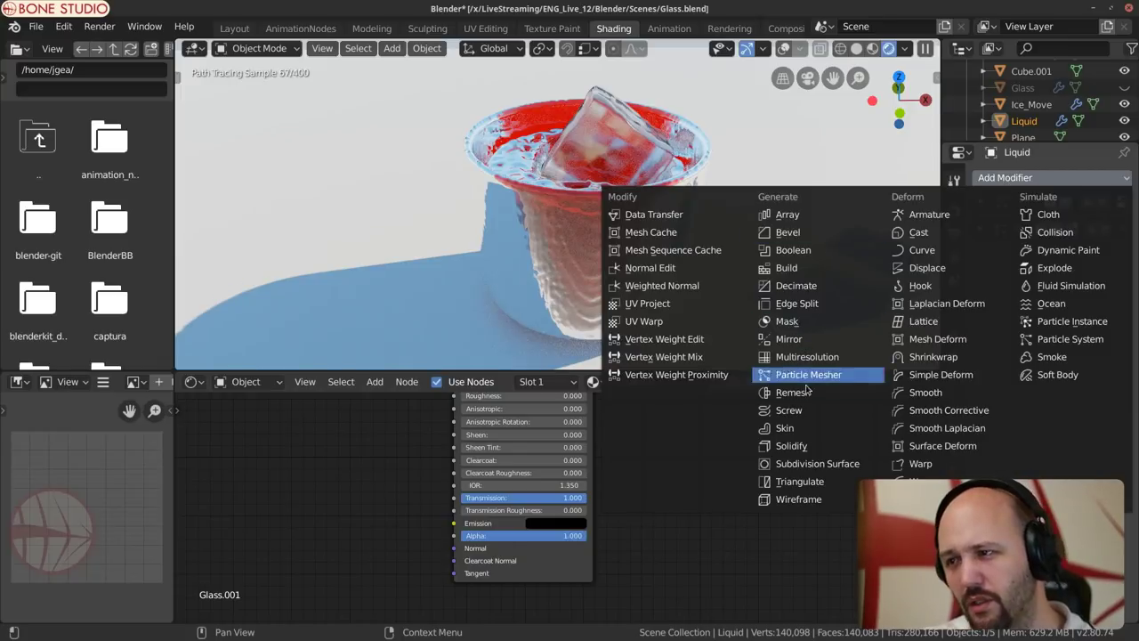
{"action": "left_click", "coordinate": [804, 452]}
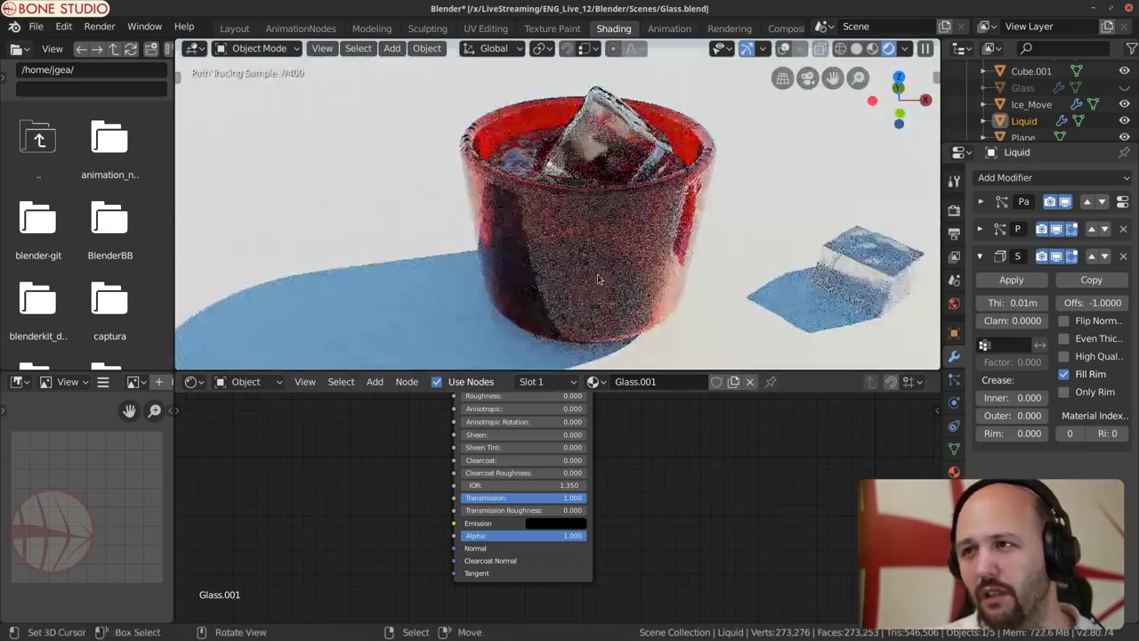
Step: Make the Glass object visible again in the Outliner
{"action": "middle_click_drag", "start_coordinate": [598, 280], "coordinate": [600, 193]}
{"action": "scroll", "coordinate": [599, 204], "scroll_direction": "up", "scroll_amount": 4}
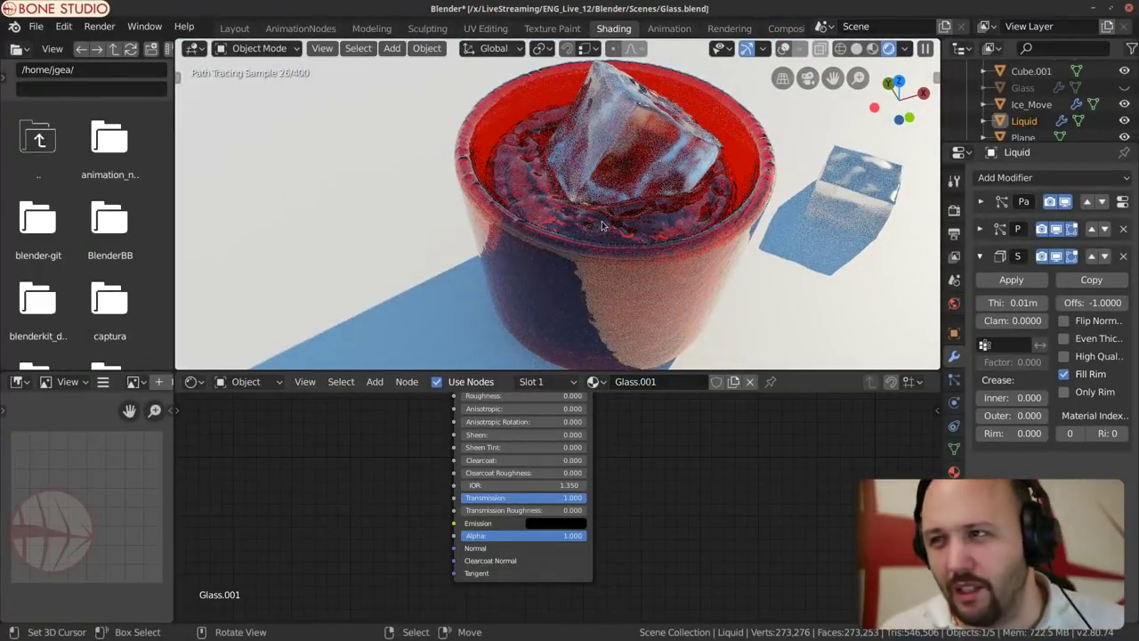
{"action": "middle_click_drag", "start_coordinate": [602, 225], "coordinate": [536, 225]}
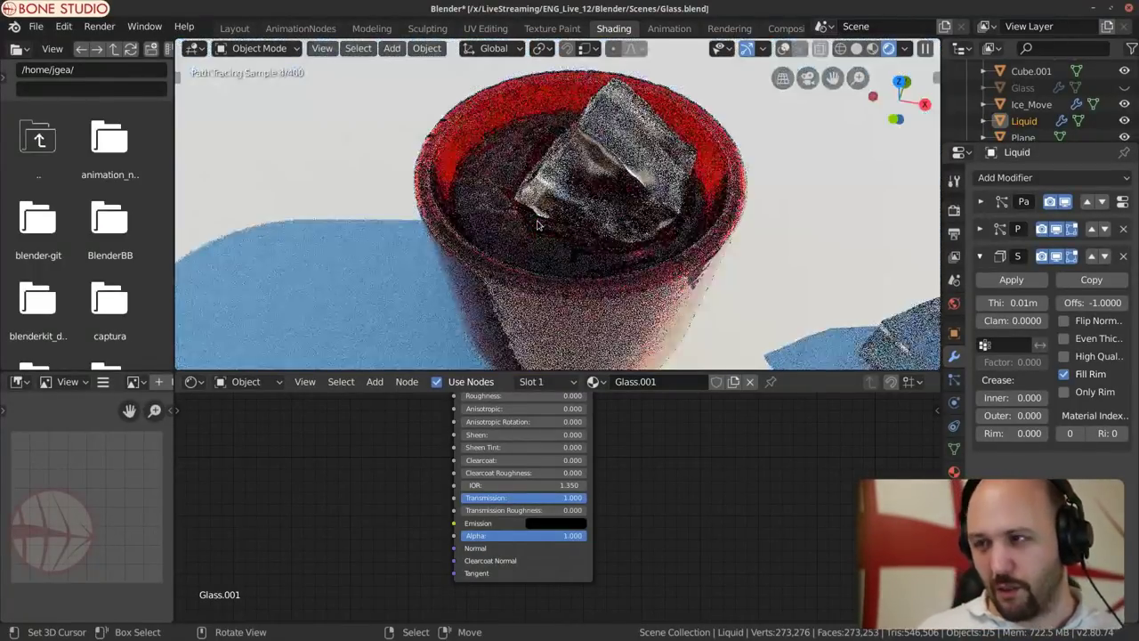
{"action": "left_click", "coordinate": [1124, 87]}
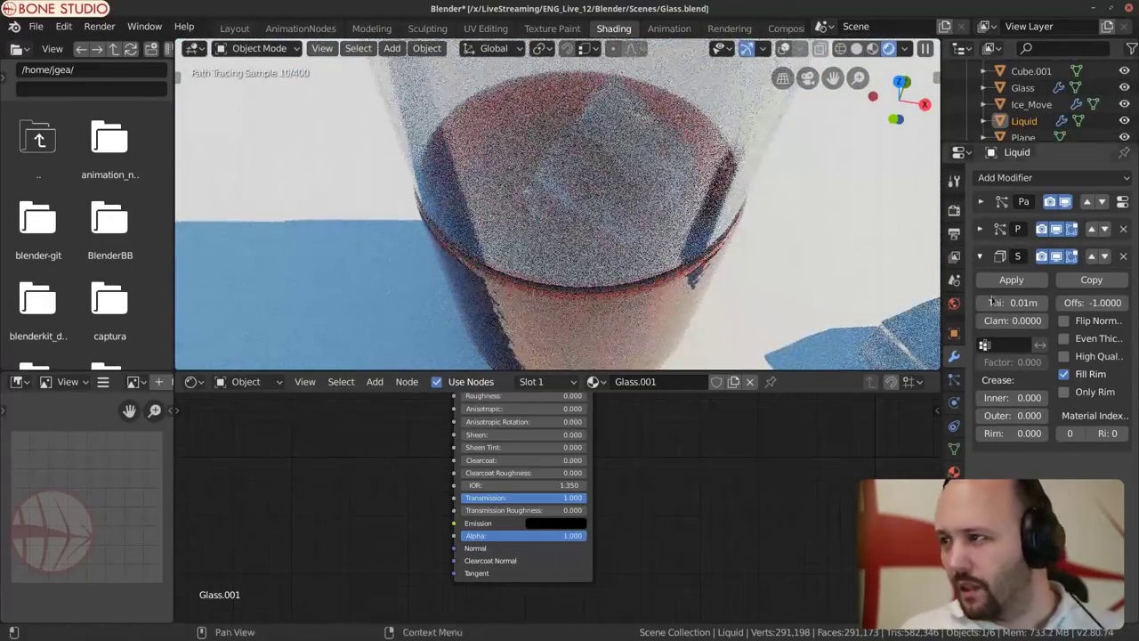
Step: Set the Solidify offset to 1 and thickness to 0.001 m, then switch to Layout
{"action": "left_click", "coordinate": [1099, 304]}
{"action": "type", "text": "1"}
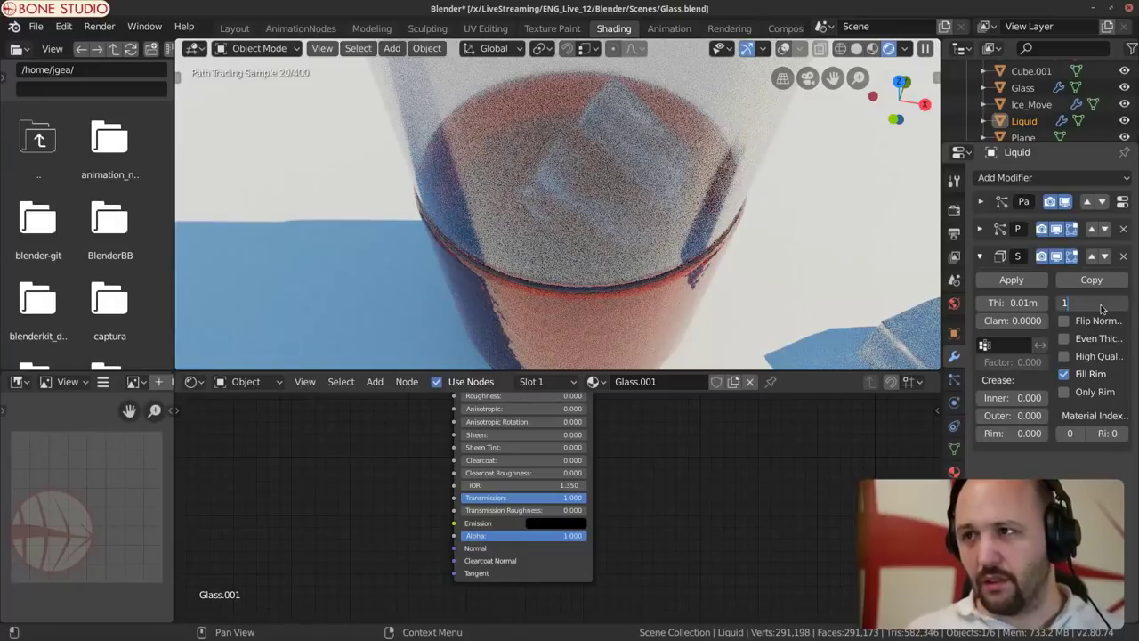
{"action": "left_click", "coordinate": [1021, 305]}
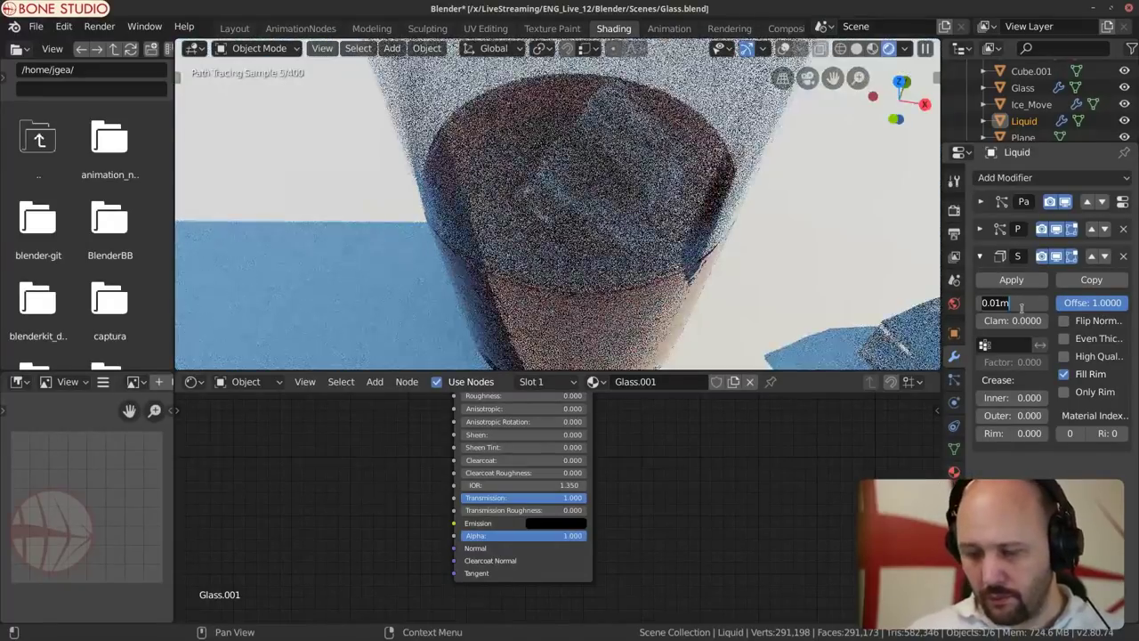
{"action": "type", "text": ".001"}
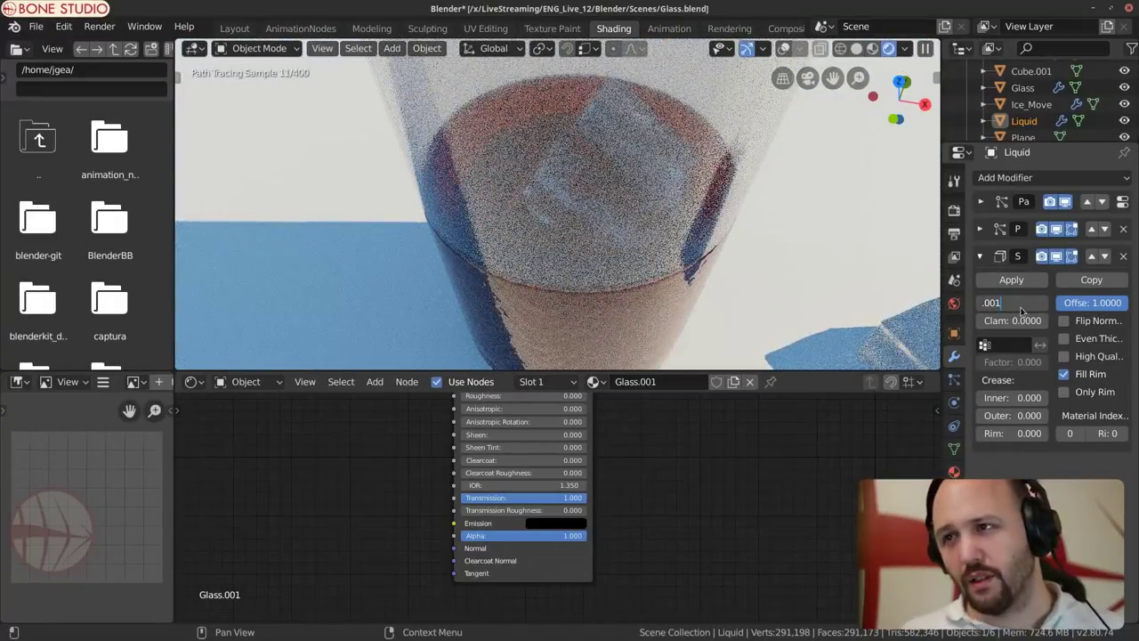
{"action": "key", "text": "Return"}
{"action": "middle_click_drag", "start_coordinate": [610, 245], "coordinate": [568, 179]}
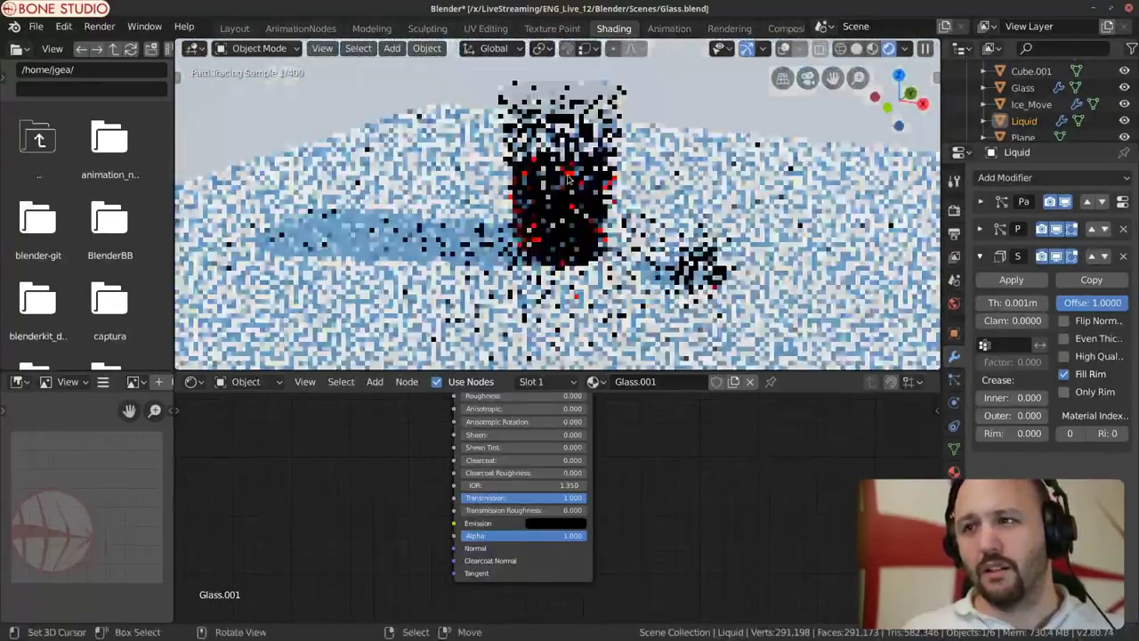
{"action": "scroll", "coordinate": [570, 183], "scroll_direction": "up", "scroll_amount": 4}
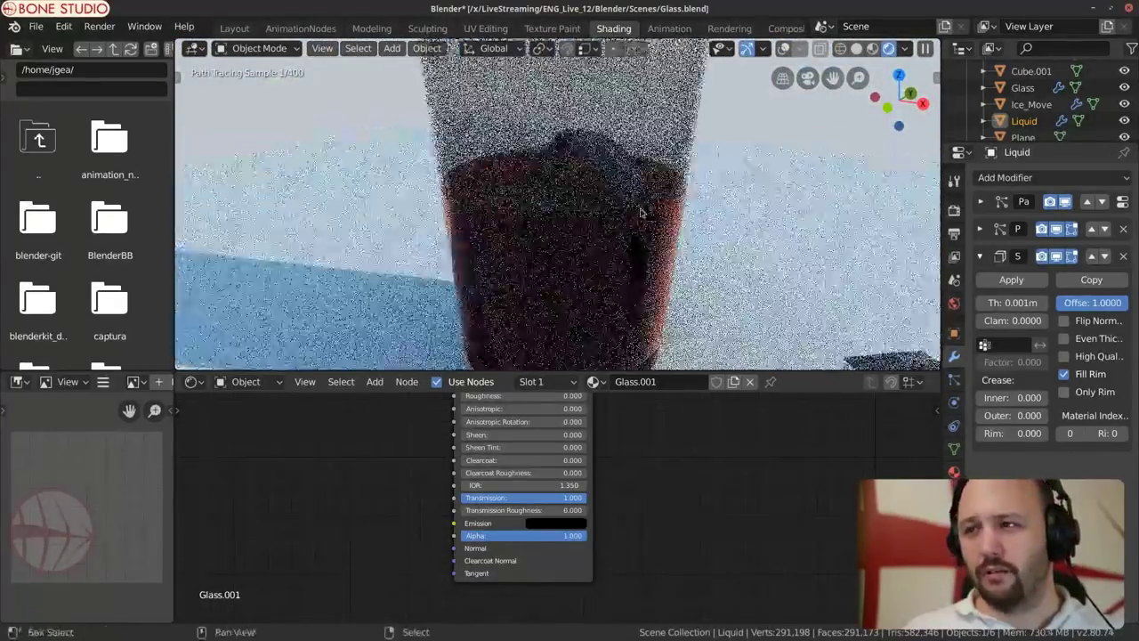
{"action": "scroll", "coordinate": [640, 212], "scroll_direction": "down", "scroll_amount": 4}
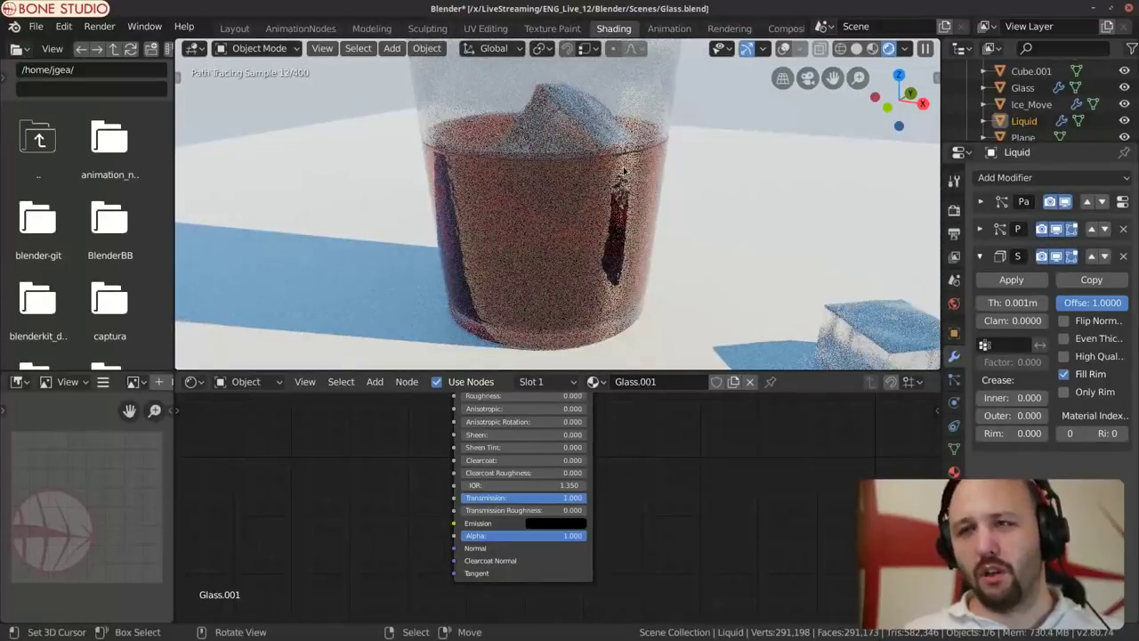
{"action": "left_click", "coordinate": [235, 28]}
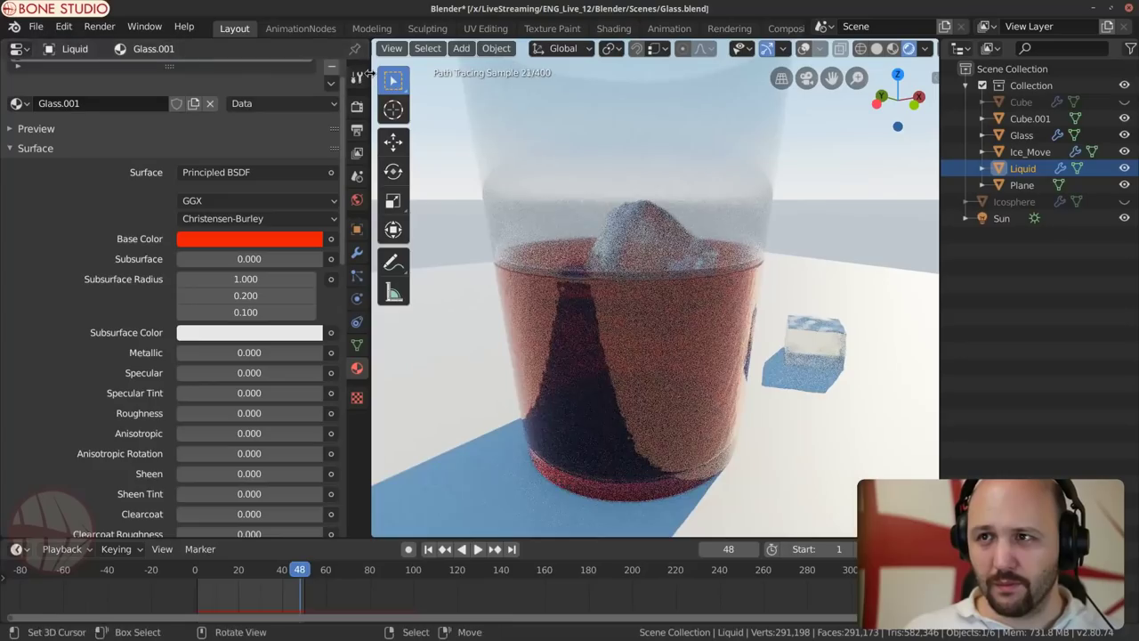
Step: Narrow the Properties editor and draw a Ctrl+B render region around the glass
{"action": "left_click_drag", "start_coordinate": [367, 73], "coordinate": [205, 73]}
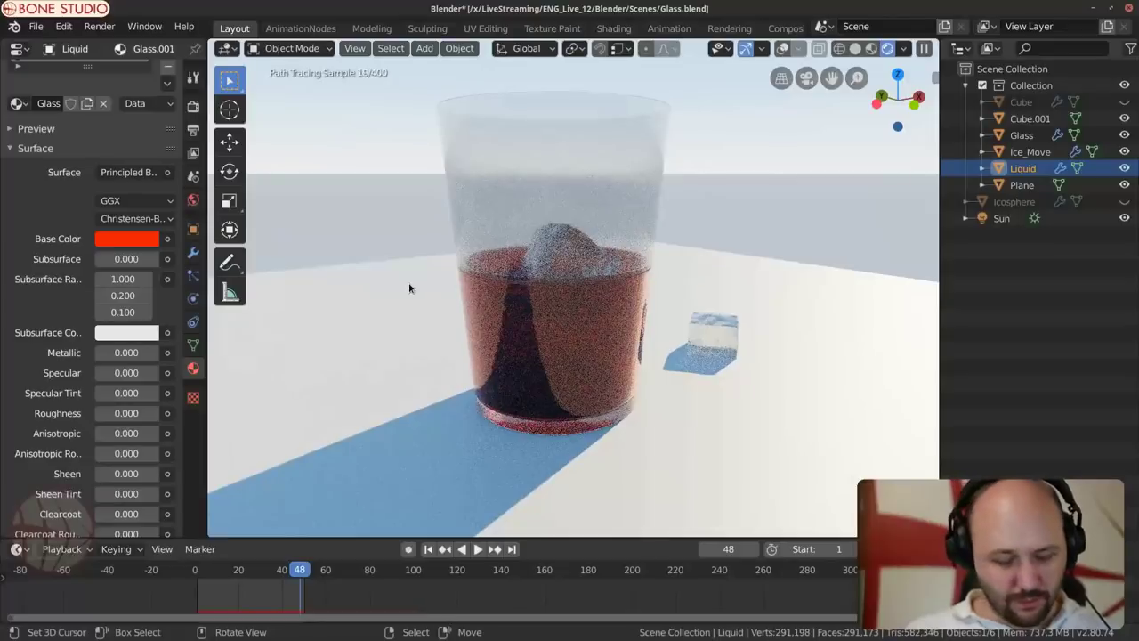
{"action": "key", "text": "ctrl+b"}
{"action": "left_click_drag", "start_coordinate": [409, 71], "coordinate": [679, 455]}
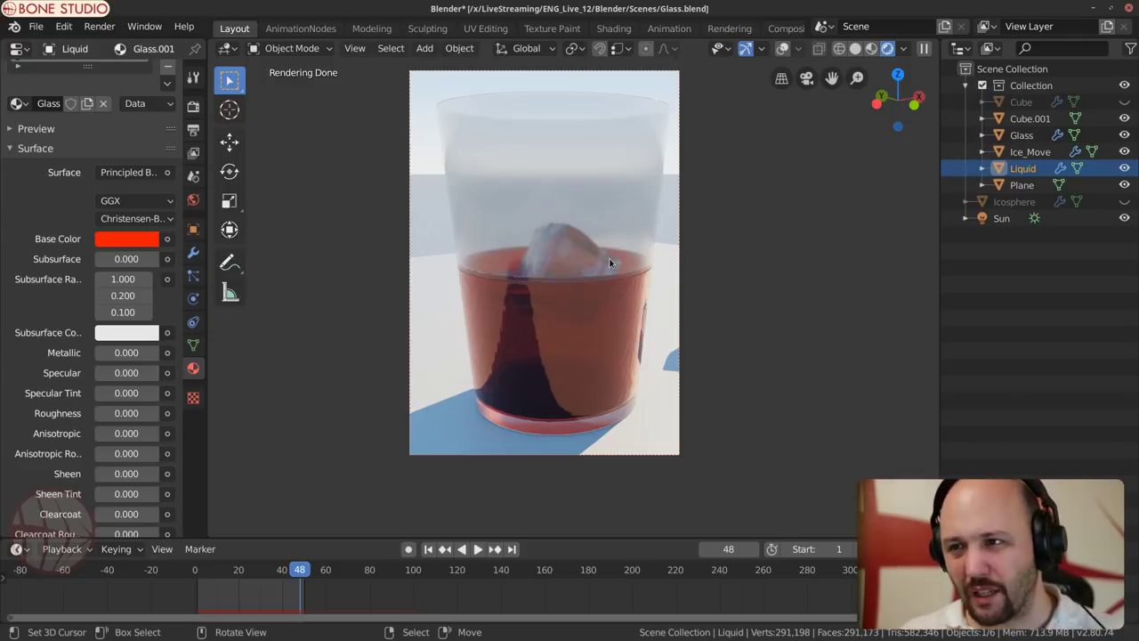
Step: Return to the framed view of the glass and switch the viewport to Solid shading
{"action": "scroll", "coordinate": [578, 329], "scroll_direction": "up", "scroll_amount": 5}
{"action": "middle_click_drag", "start_coordinate": [539, 336], "coordinate": [552, 278]}
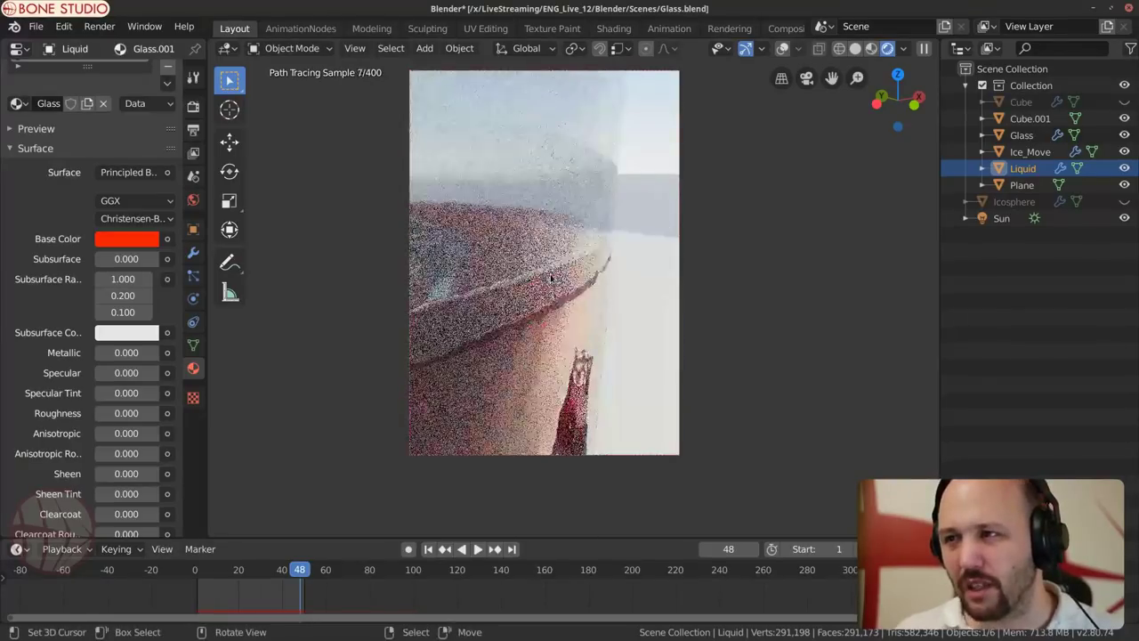
{"action": "right_click", "coordinate": [542, 49]}
{"action": "key", "text": "ctrl+z"}
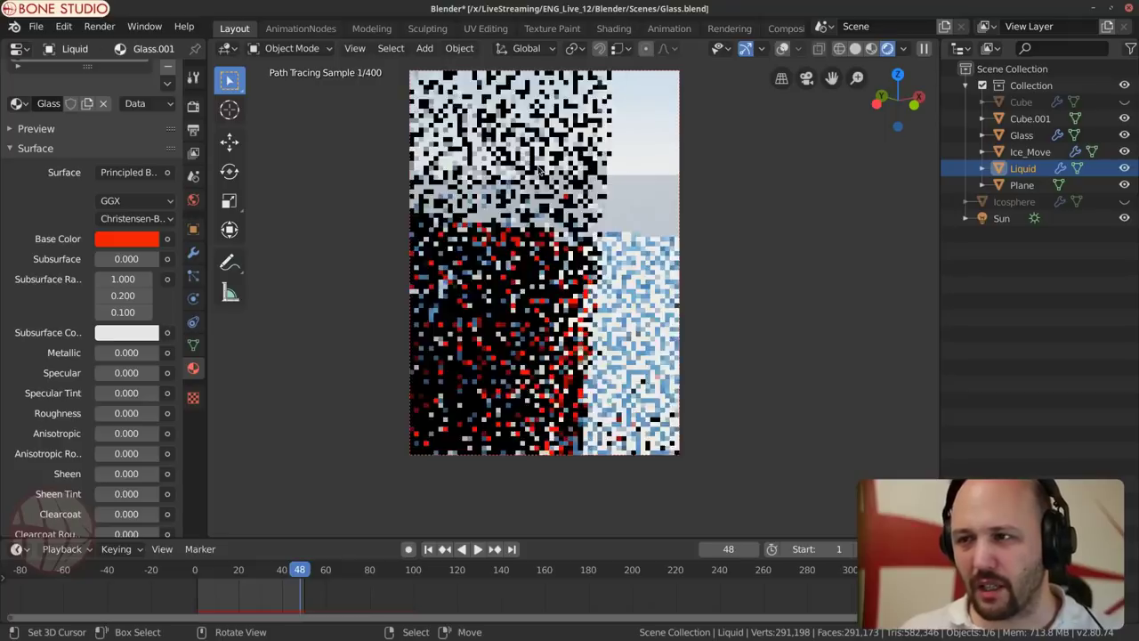
{"action": "left_click", "coordinate": [854, 48]}
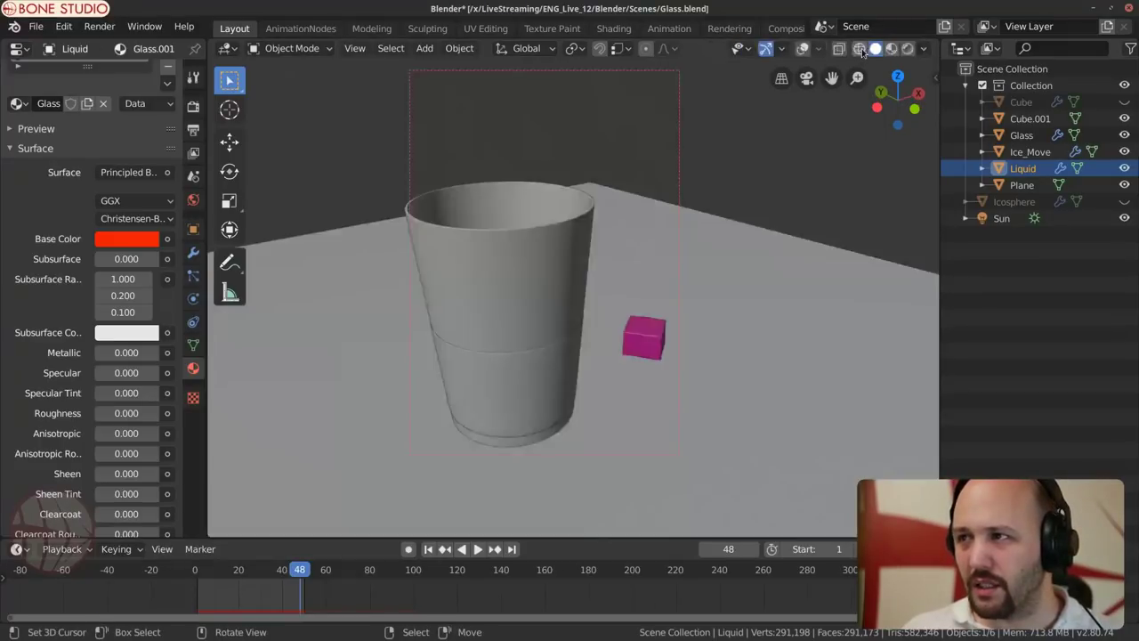
Step: Select the glass and toggle it into Edit Mode and back to Object Mode
{"action": "left_click", "coordinate": [547, 268]}
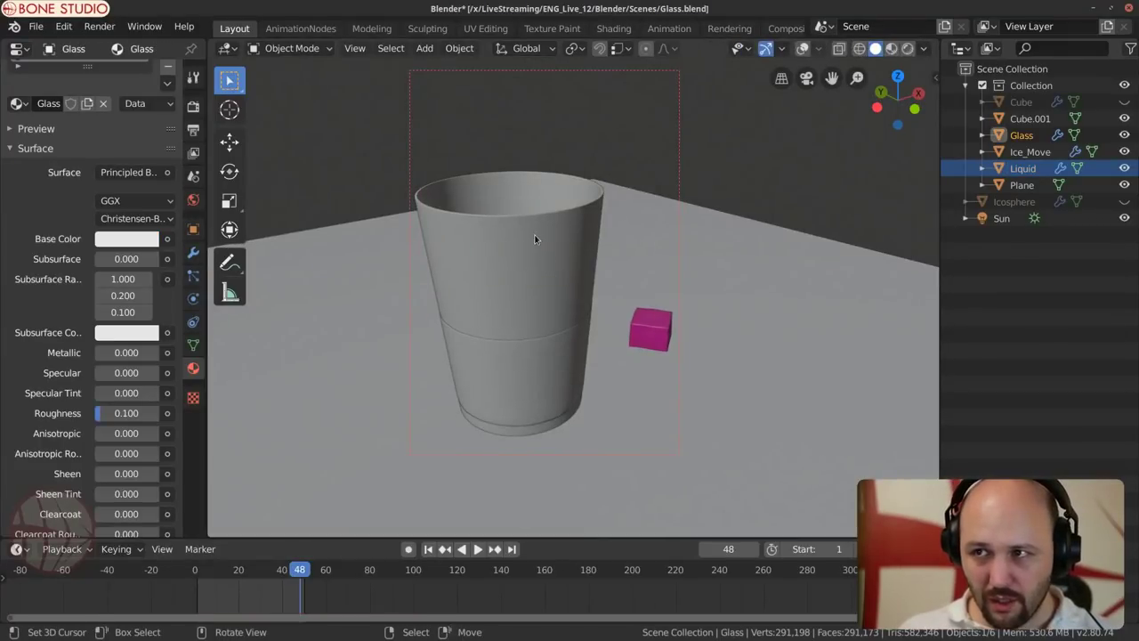
{"action": "key", "text": "ctrl+Tab"}
{"action": "left_click", "coordinate": [503, 246]}
{"action": "key", "text": "ctrl+Tab"}
{"action": "left_click", "coordinate": [382, 257]}
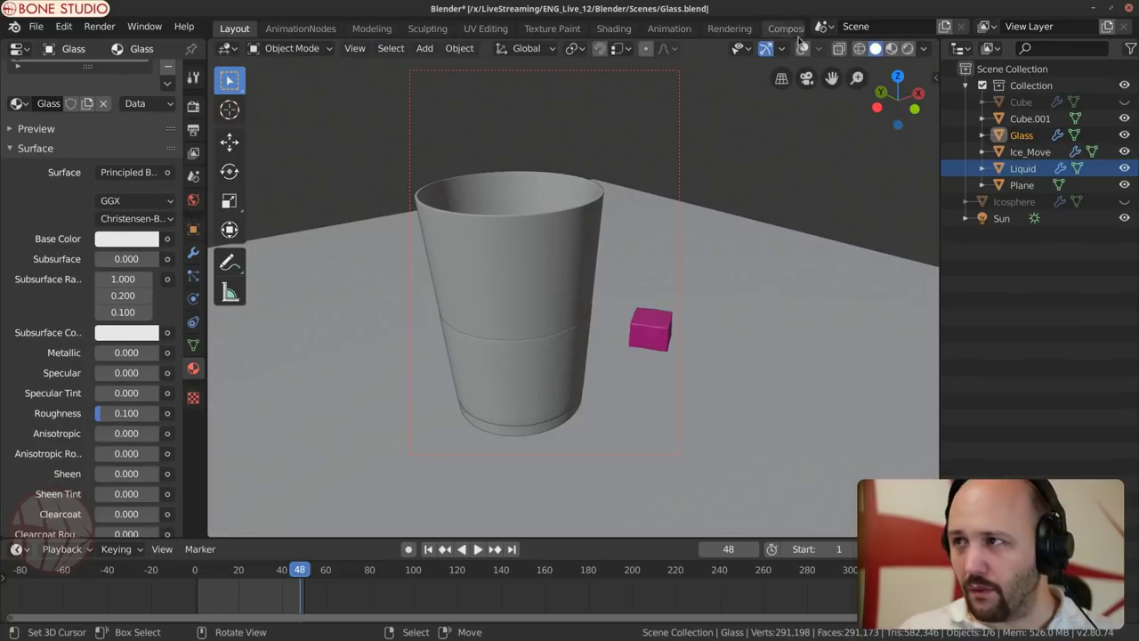
Step: Turn on viewport overlays and select the liquid inside the glass
{"action": "left_click", "coordinate": [802, 48]}
{"action": "middle_click_drag", "start_coordinate": [510, 313], "coordinate": [559, 264]}
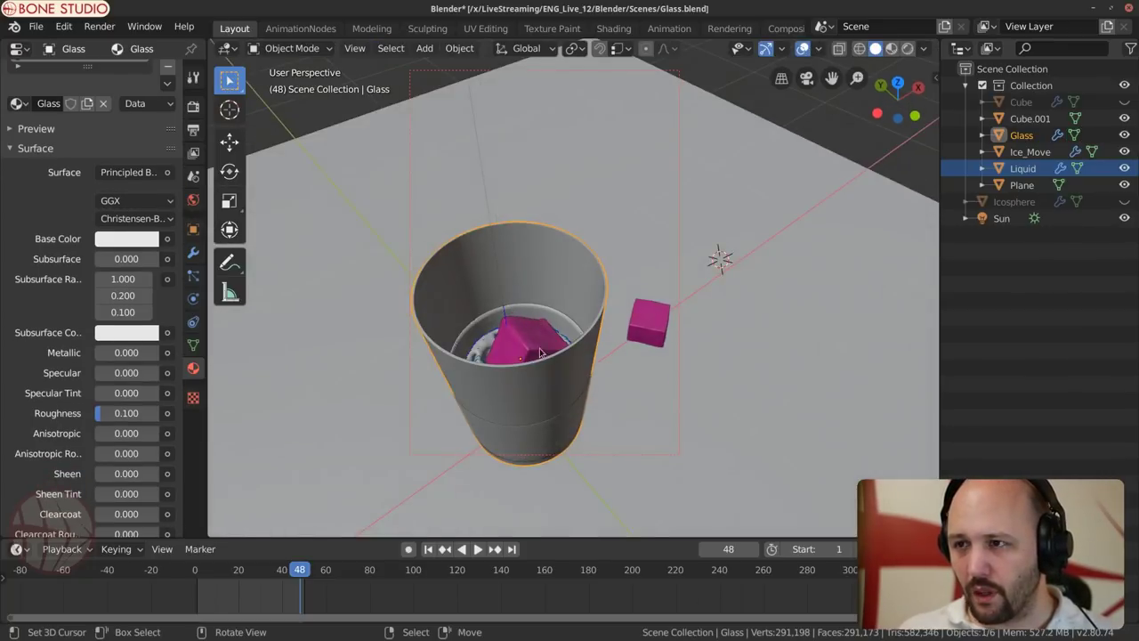
{"action": "left_click", "coordinate": [559, 263]}
{"action": "left_click", "coordinate": [562, 261]}
{"action": "left_click", "coordinate": [563, 258]}
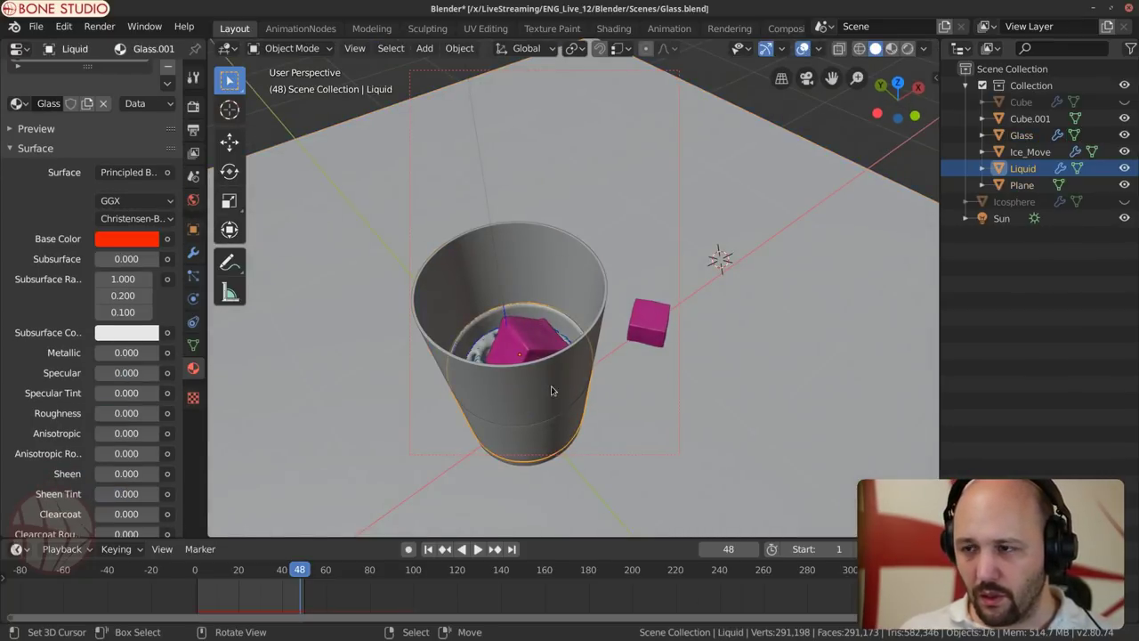
{"action": "middle_click_drag", "start_coordinate": [554, 395], "coordinate": [541, 338]}
{"action": "scroll", "coordinate": [460, 288], "scroll_direction": "up", "scroll_amount": 3}
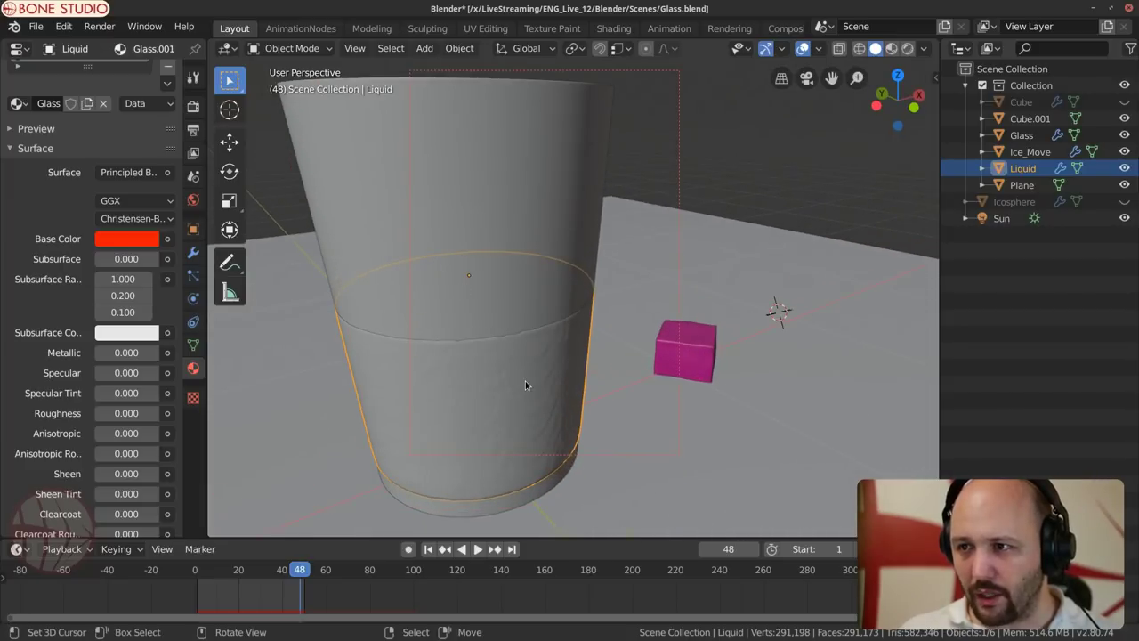
Step: Set the liquid's Particle Mesher Voxel Size to 0.004 in its modifier settings
{"action": "left_click", "coordinate": [193, 253]}
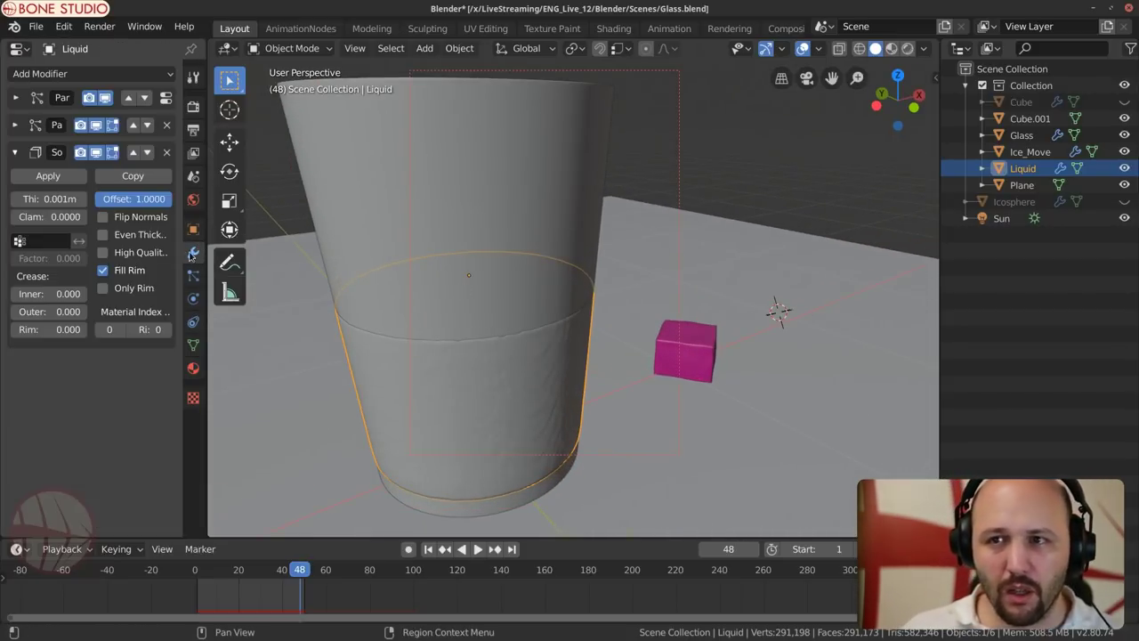
{"action": "left_click", "coordinate": [16, 126]}
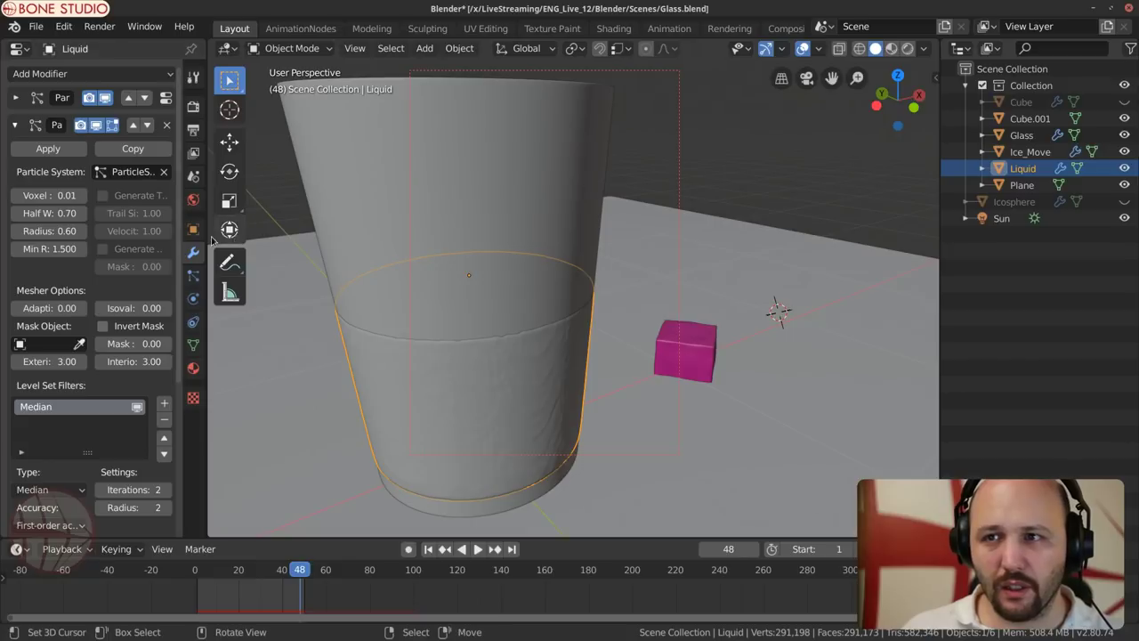
{"action": "left_click_drag", "start_coordinate": [206, 237], "coordinate": [320, 233]}
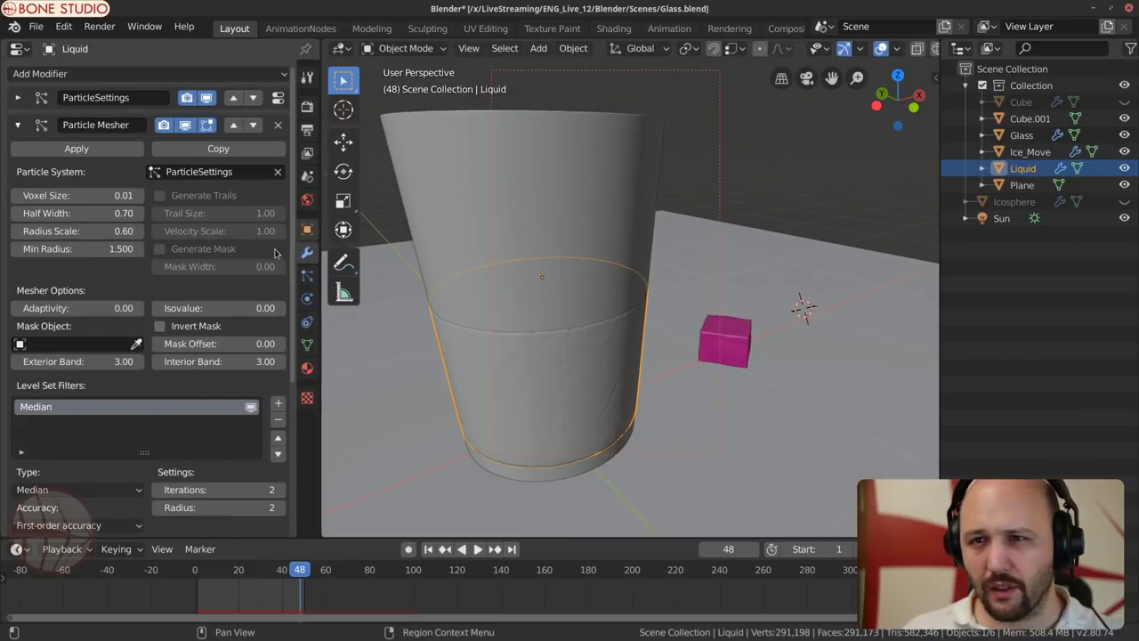
{"action": "left_click", "coordinate": [98, 196]}
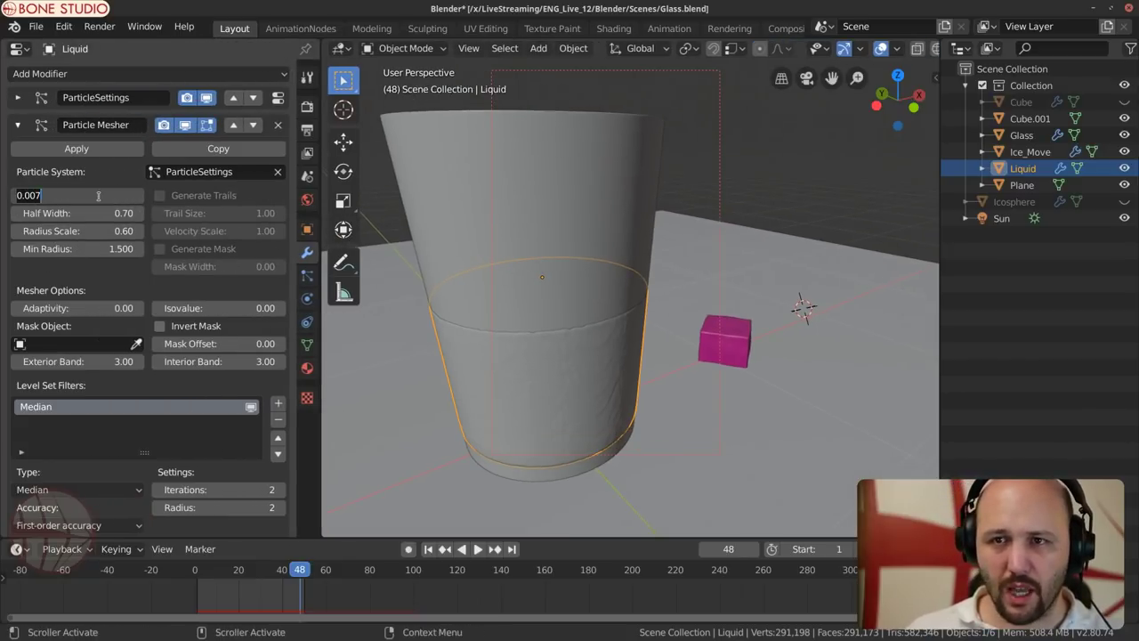
{"action": "type", "text": "0.007"}
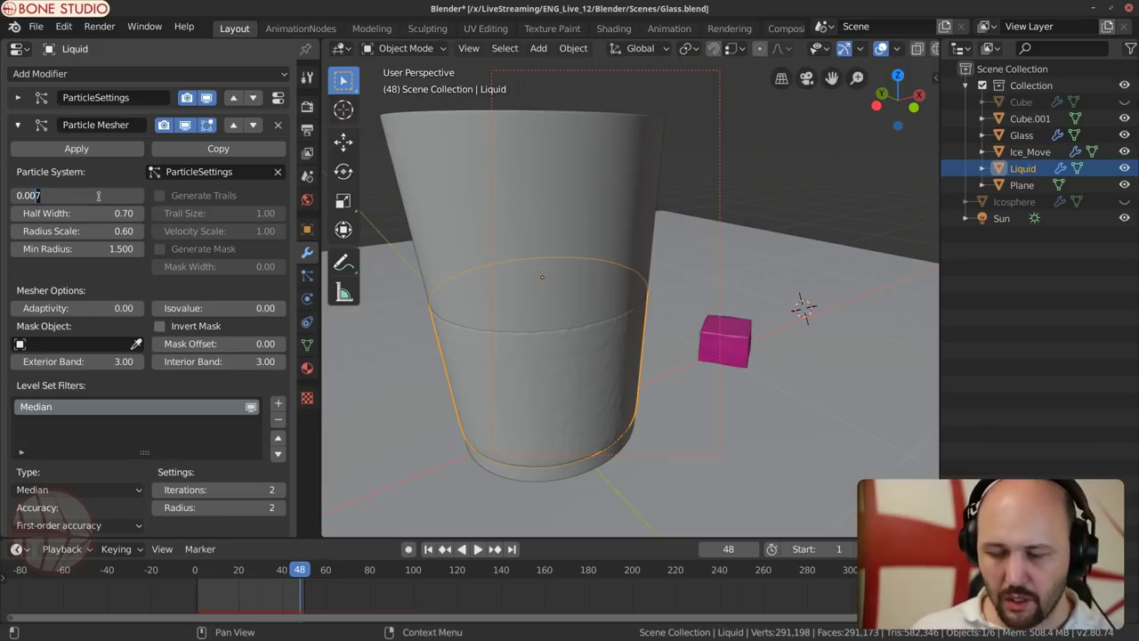
{"action": "key", "text": "BackSpace"}
{"action": "type", "text": "4"}
{"action": "key", "text": "Return"}
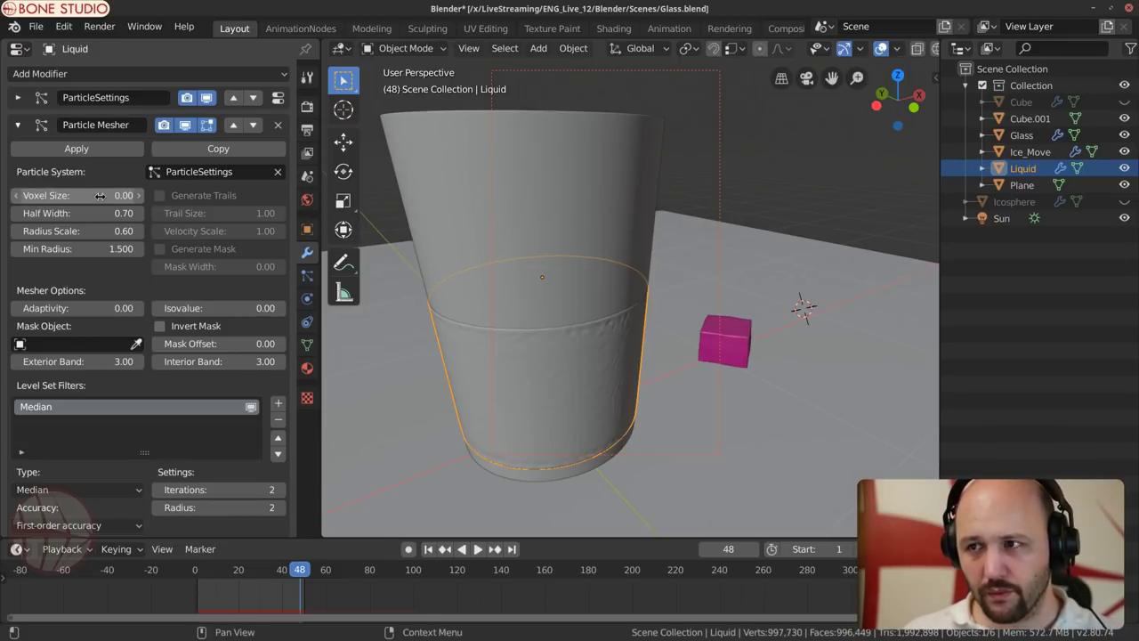
Step: Reselect the Liquid and set its Particle Mesher Voxel Size to 0.01
{"action": "middle_click_drag", "start_coordinate": [423, 329], "coordinate": [472, 334]}
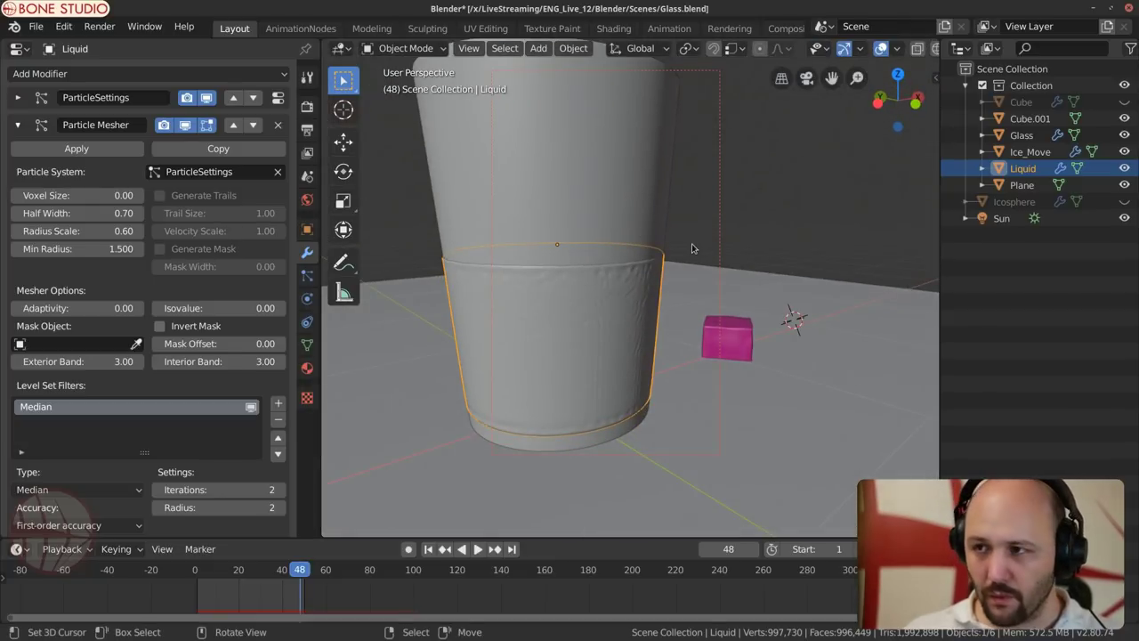
{"action": "key", "text": "s"}
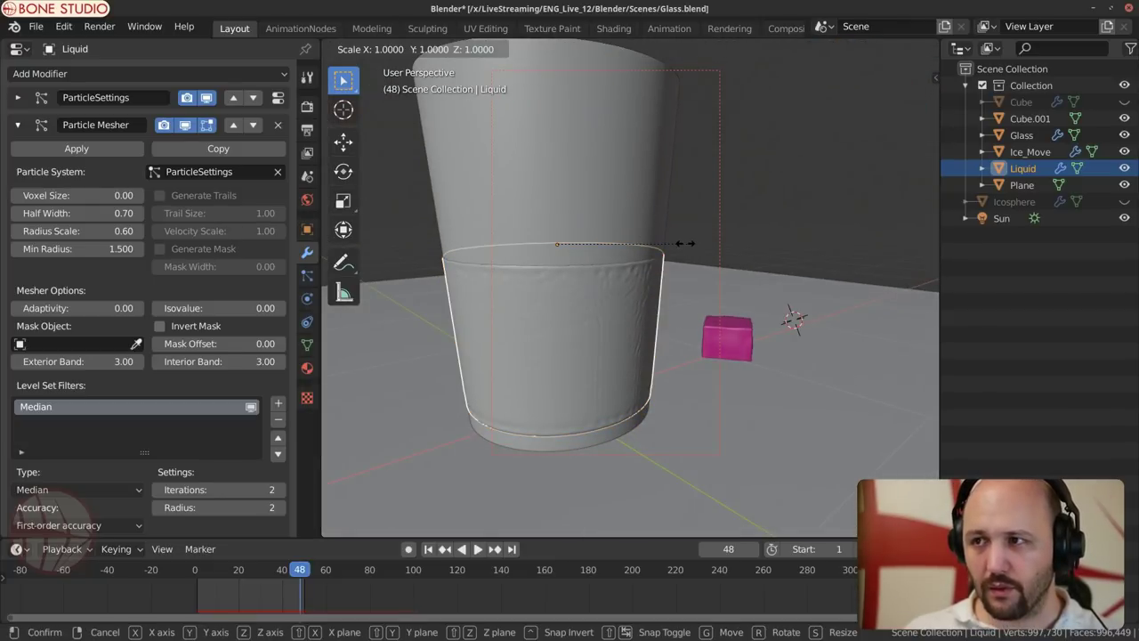
{"action": "right_click", "coordinate": [642, 139]}
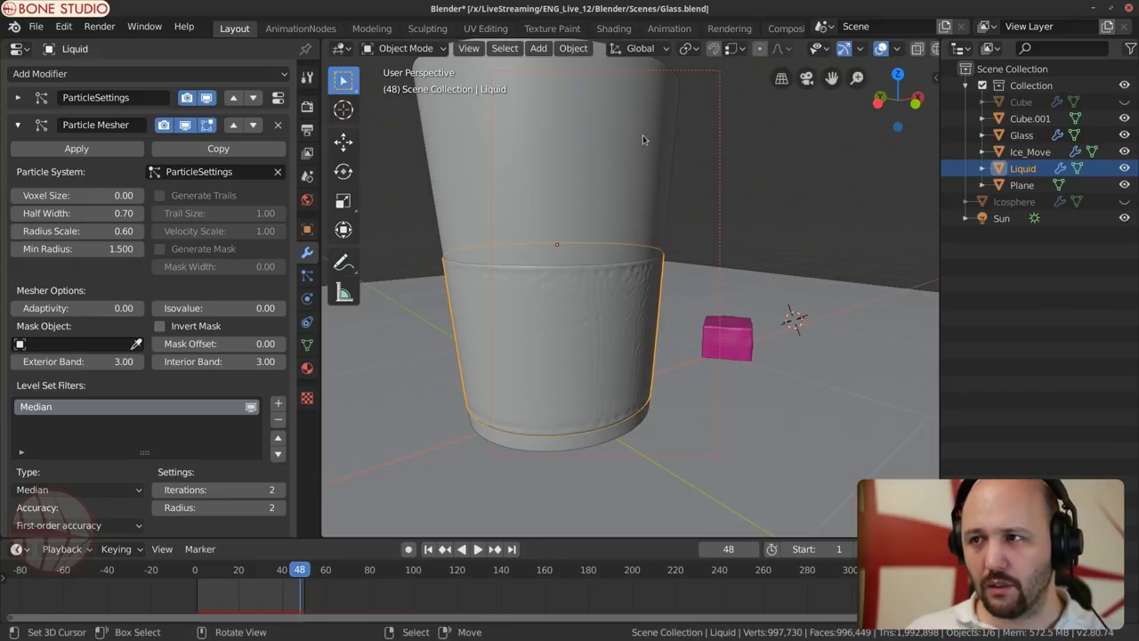
{"action": "left_click", "coordinate": [1021, 134]}
{"action": "key", "text": "s"}
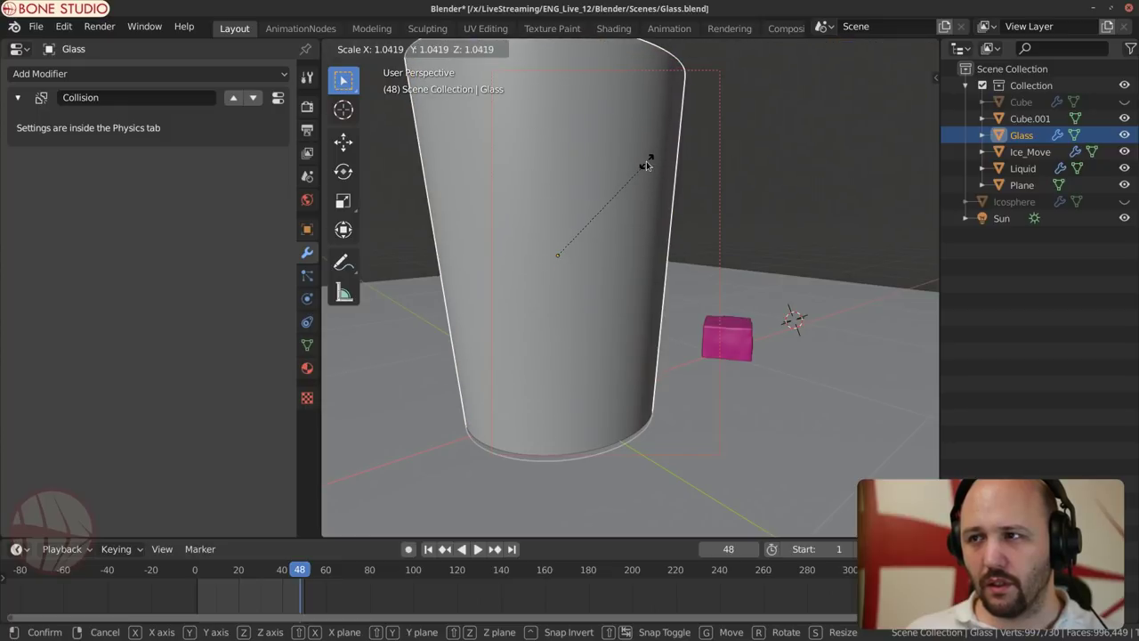
{"action": "right_click", "coordinate": [684, 257]}
{"action": "left_click", "coordinate": [1019, 168]}
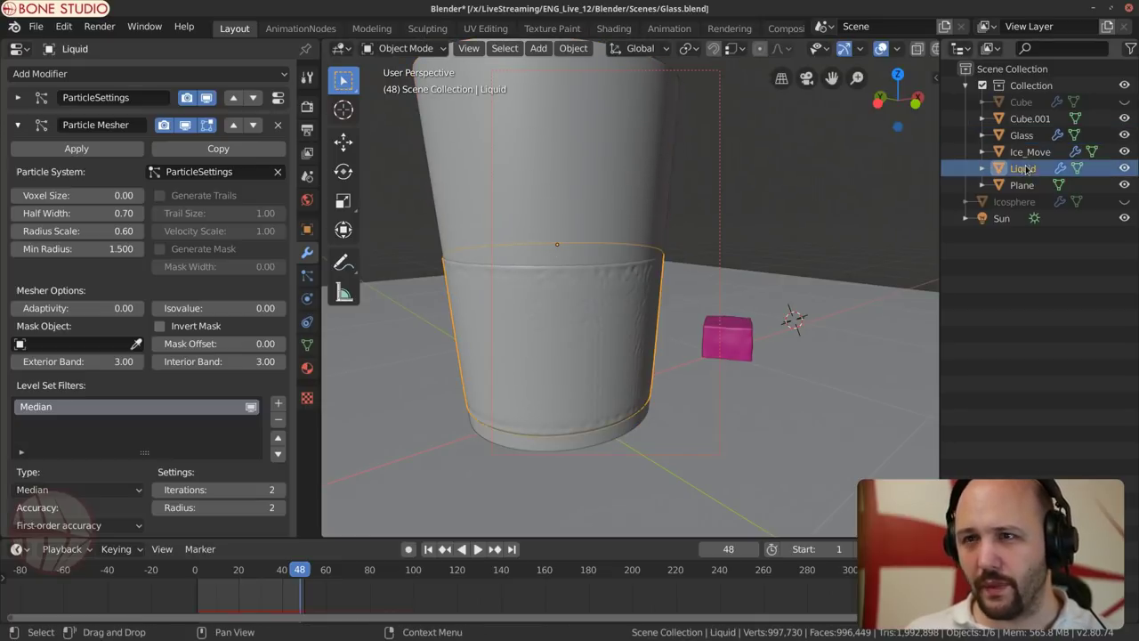
{"action": "left_click", "coordinate": [101, 196]}
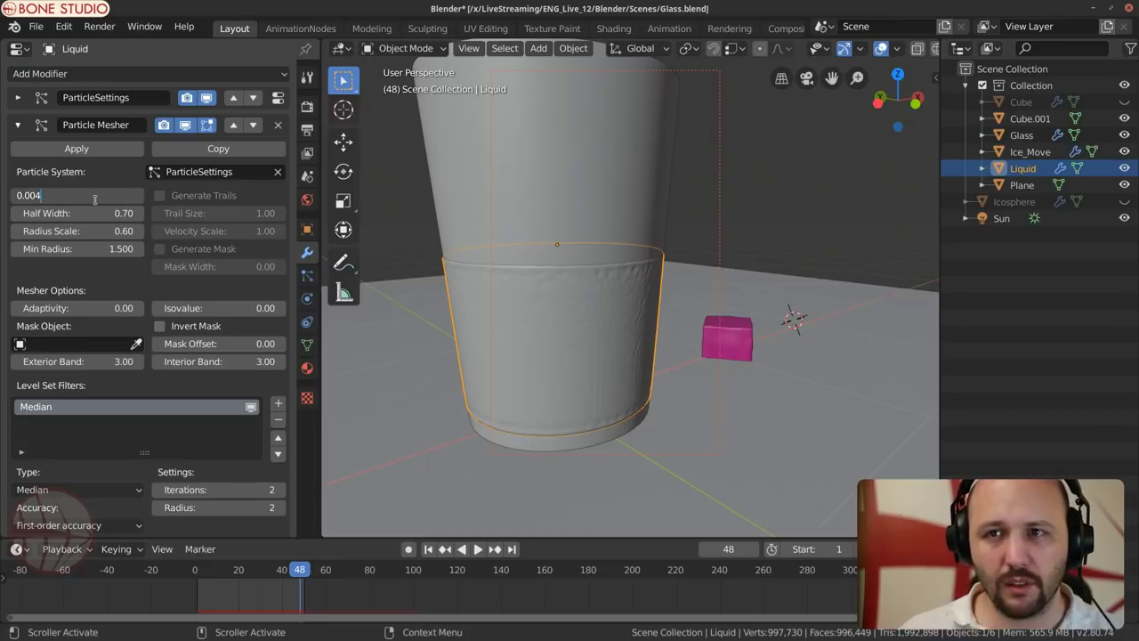
{"action": "key", "text": "Return"}
Step: Scale the Glass up to about 1.02 and switch the viewport to Rendered shading
{"action": "left_click", "coordinate": [623, 218]}
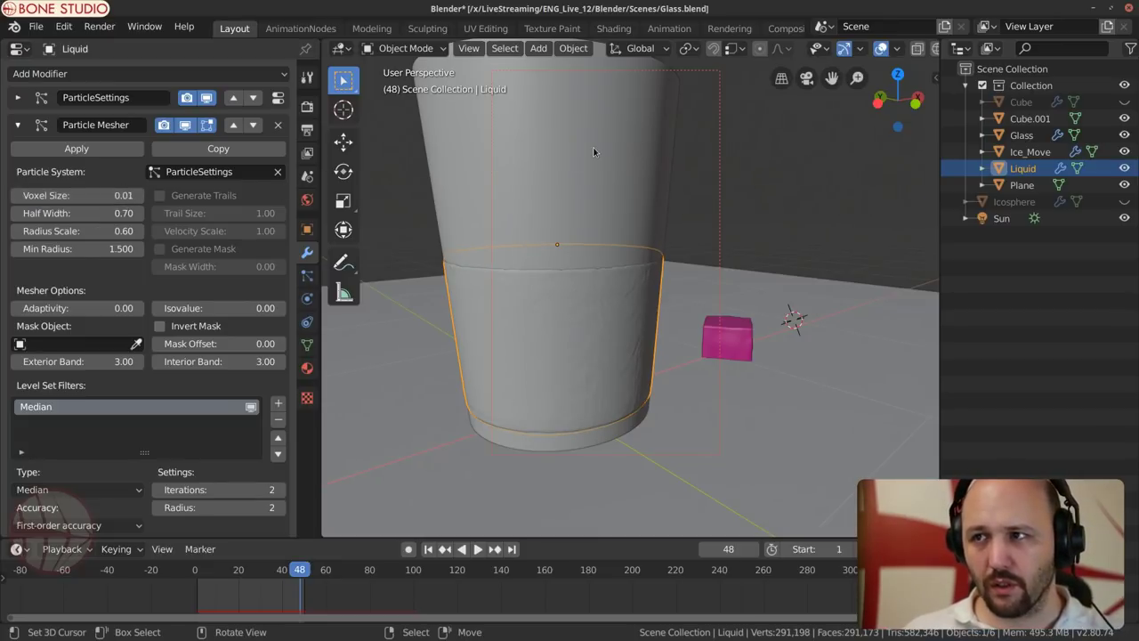
{"action": "middle_click_drag", "start_coordinate": [734, 225], "coordinate": [723, 294]}
{"action": "middle_click_drag", "start_coordinate": [669, 344], "coordinate": [649, 347]}
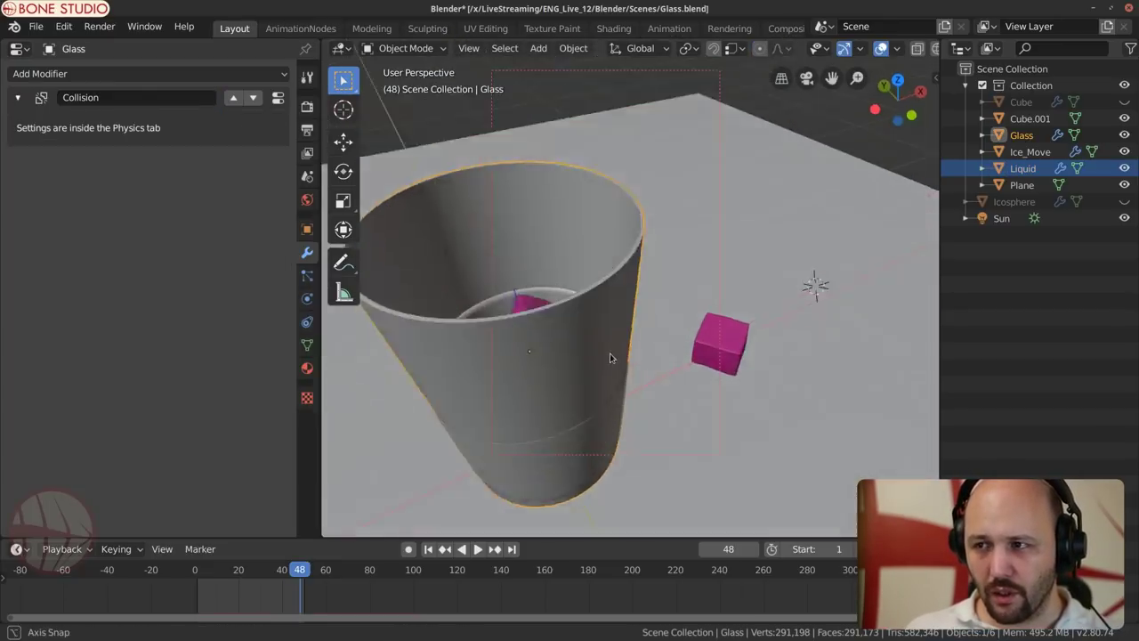
{"action": "scroll", "coordinate": [649, 347], "scroll_direction": "up", "scroll_amount": 3}
{"action": "key", "text": "s"}
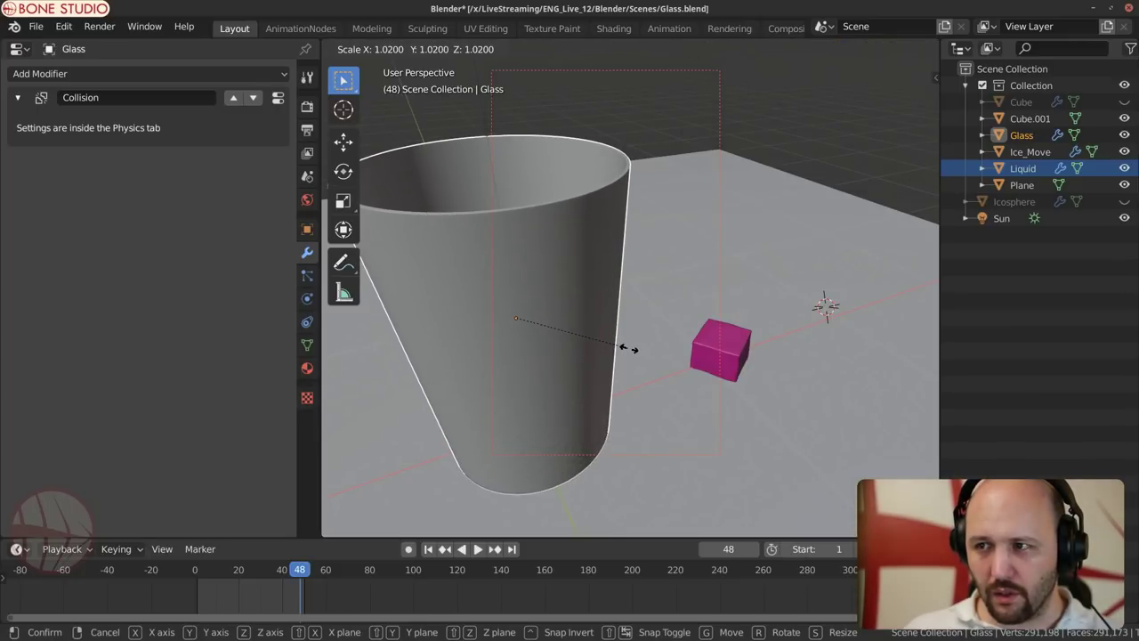
{"action": "left_click", "coordinate": [629, 352]}
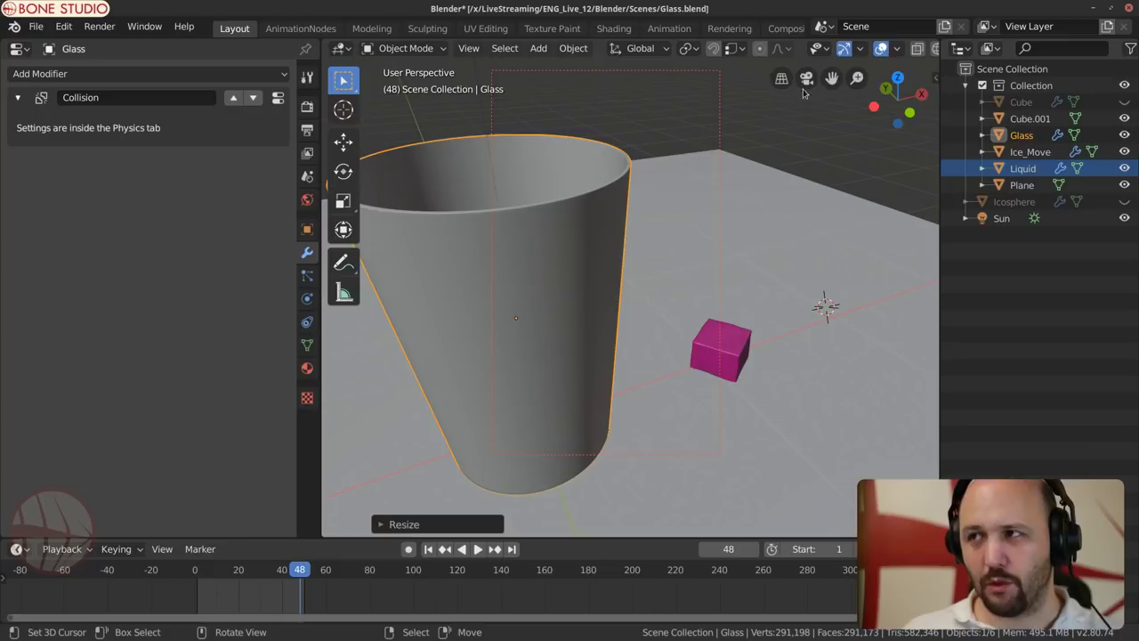
{"action": "scroll", "coordinate": [897, 51], "scroll_direction": "down", "scroll_amount": 2}
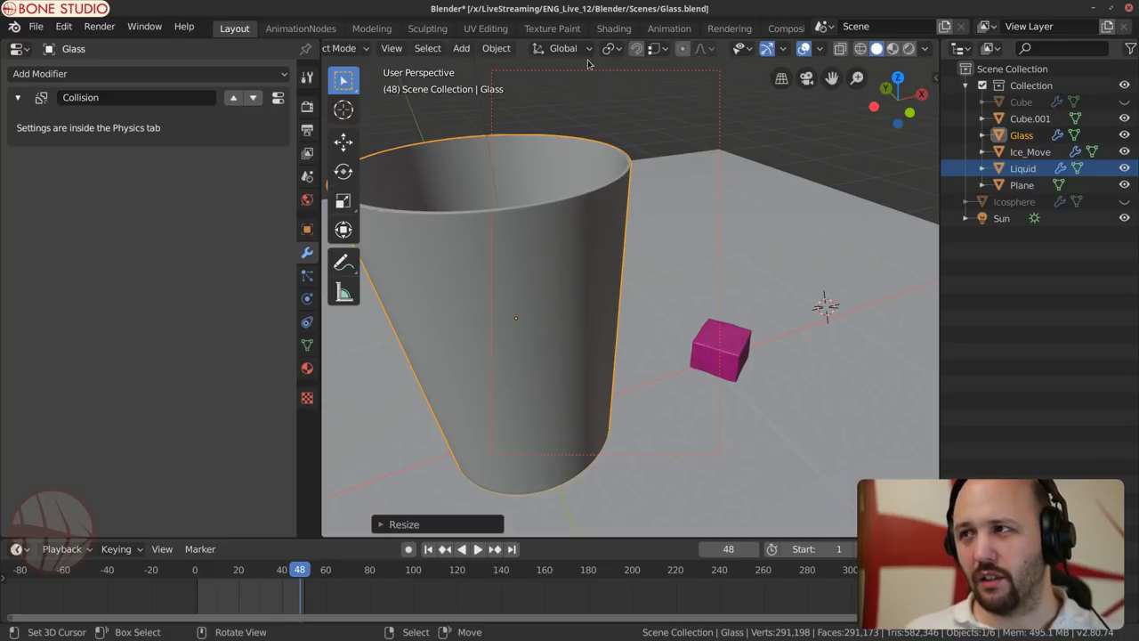
{"action": "left_click", "coordinate": [907, 48]}
Step: Inspect the rendered glass and its material, then select the Liquid object
{"action": "mouse_move", "coordinate": [663, 321]}
{"action": "middle_mouse_down"}
{"action": "mouse_move", "coordinate": [727, 334]}
{"action": "mouse_move", "coordinate": [643, 300]}
{"action": "mouse_move", "coordinate": [635, 330]}
{"action": "mouse_move", "coordinate": [685, 198]}
{"action": "middle_mouse_up"}
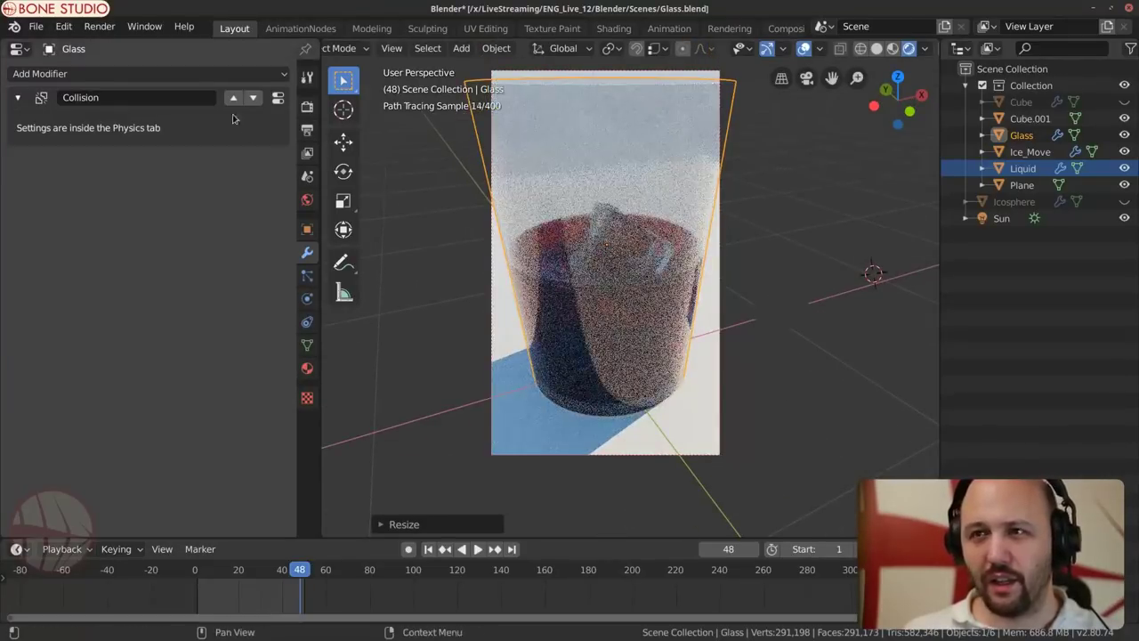
{"action": "left_click", "coordinate": [307, 368]}
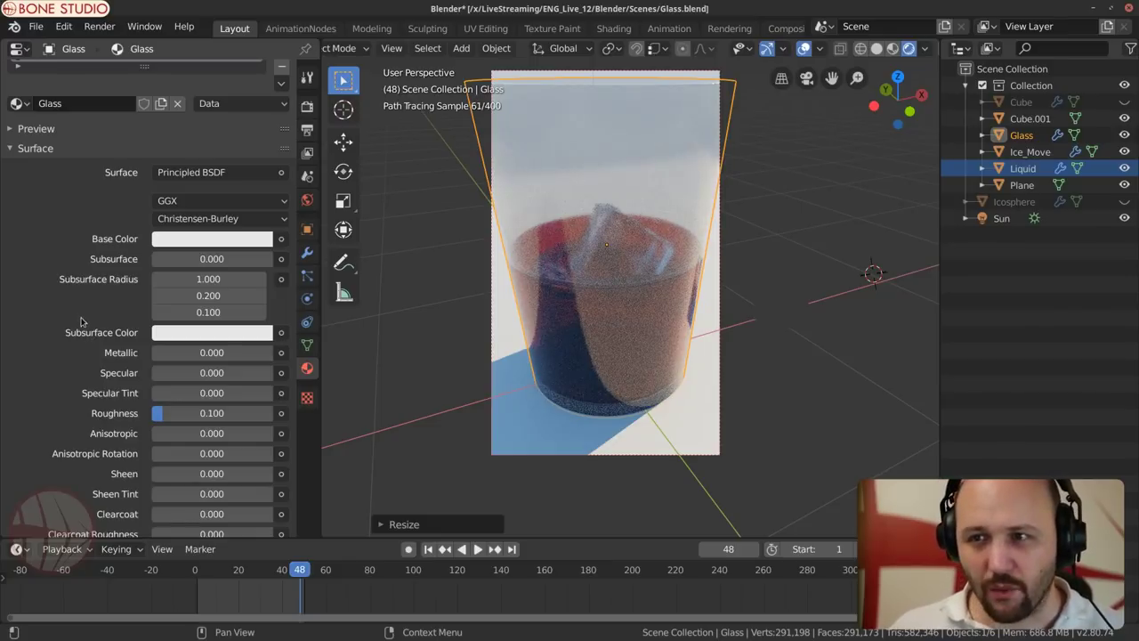
{"action": "middle_click_drag", "start_coordinate": [582, 288], "coordinate": [637, 264]}
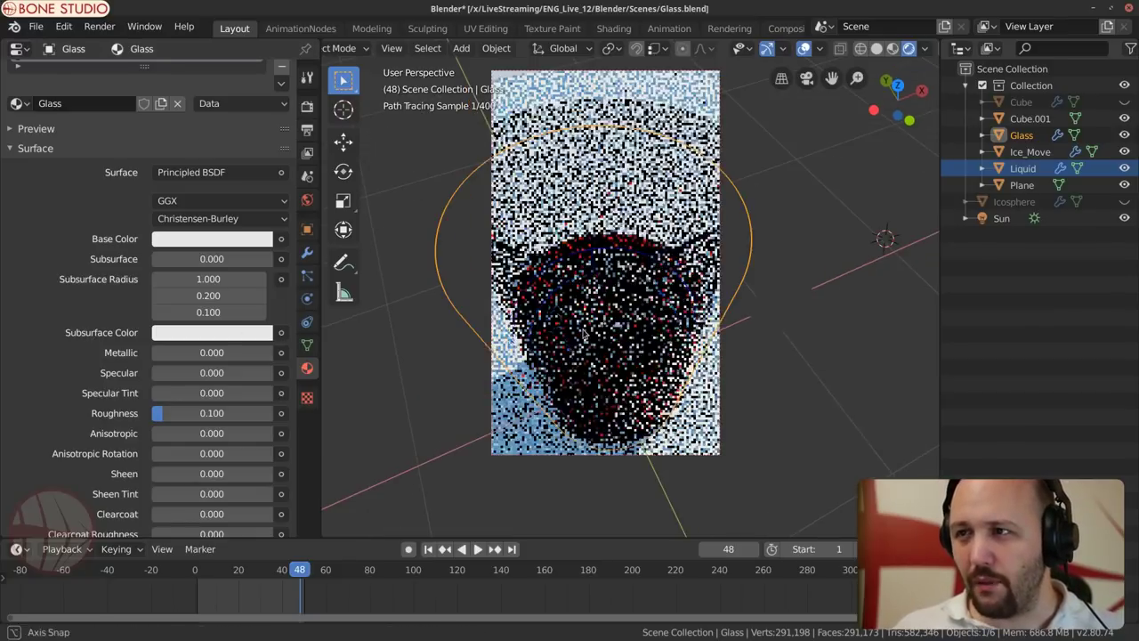
{"action": "left_click", "coordinate": [637, 263]}
{"action": "left_click", "coordinate": [591, 258]}
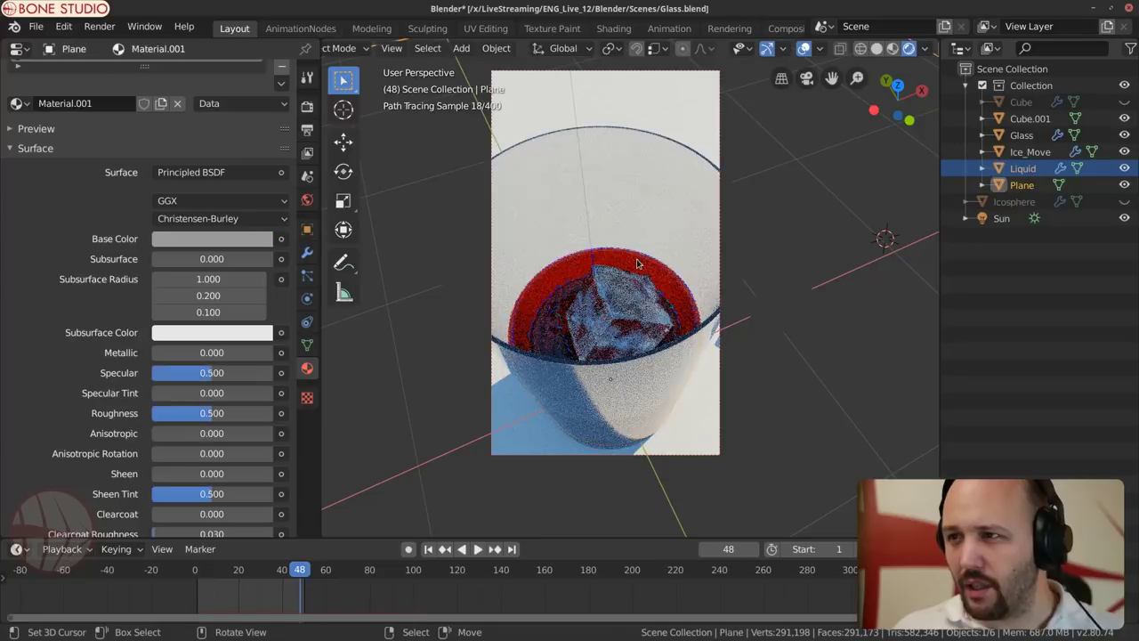
{"action": "left_click", "coordinate": [590, 257]}
{"action": "left_click", "coordinate": [587, 259]}
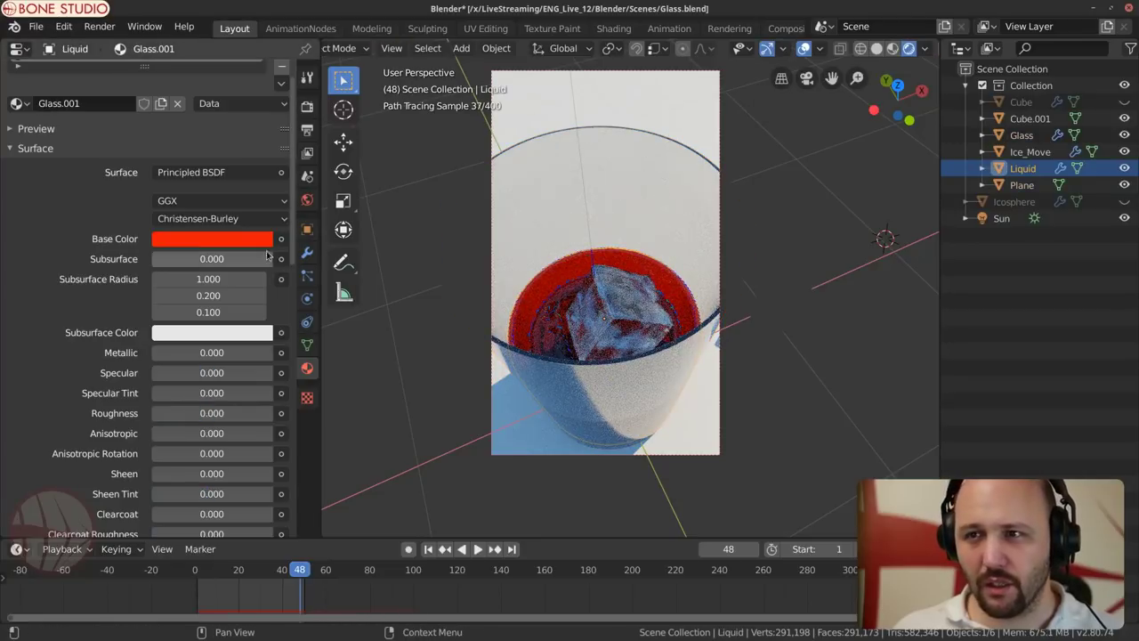
Step: Turn off the liquid's Solidify modifier display in the viewport
{"action": "left_click", "coordinate": [307, 253]}
{"action": "scroll", "coordinate": [90, 334], "scroll_direction": "down", "scroll_amount": 5}
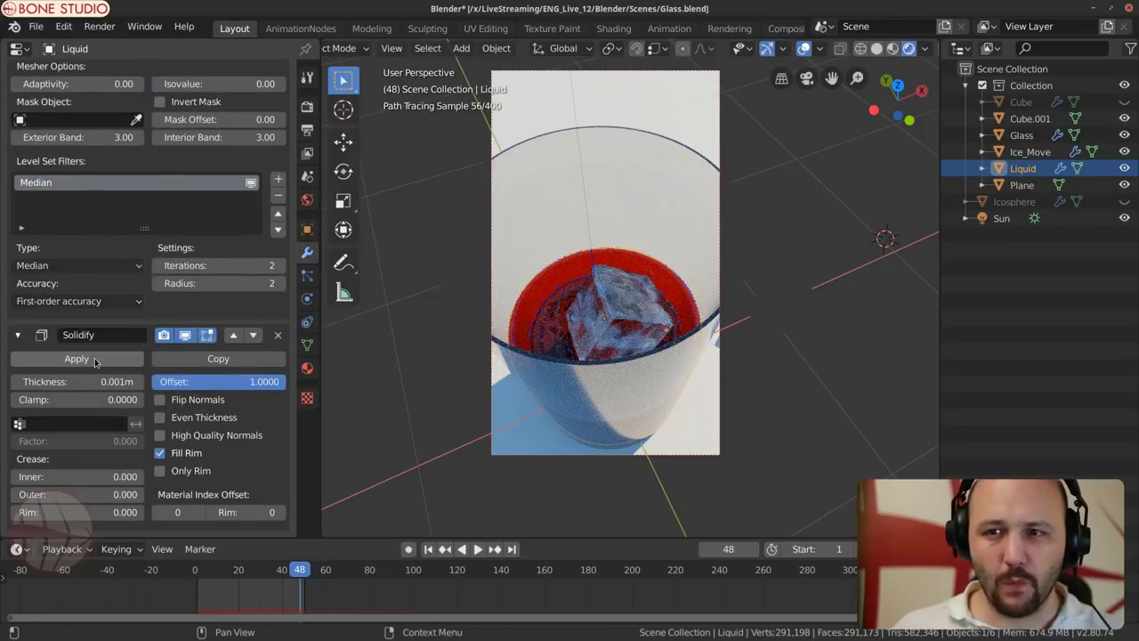
{"action": "left_click", "coordinate": [184, 335]}
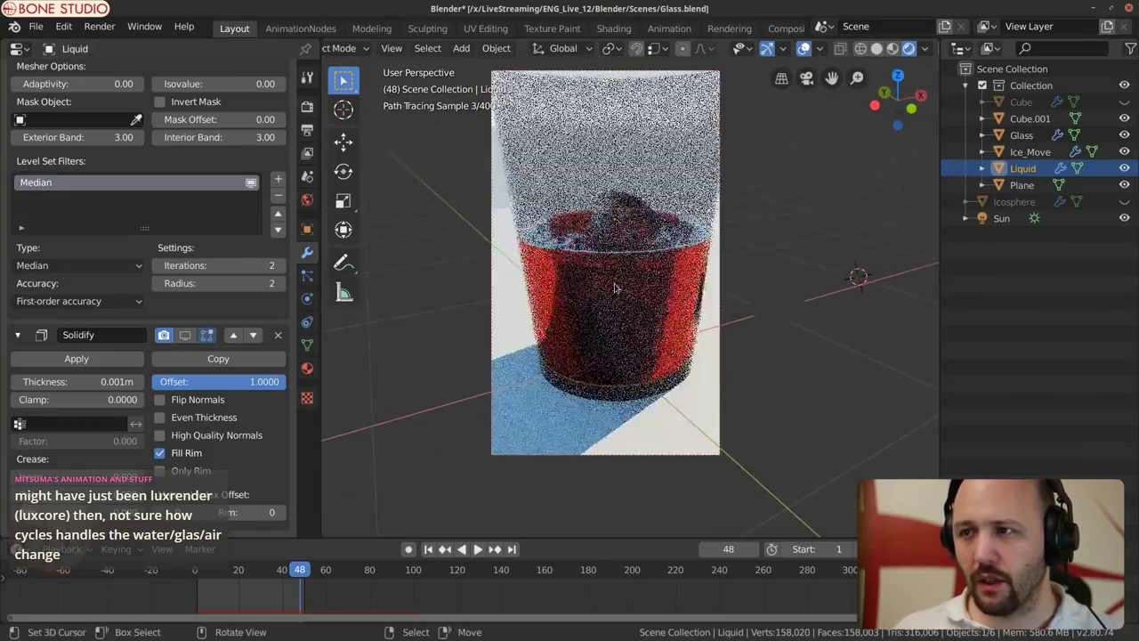
{"action": "middle_click_drag", "start_coordinate": [614, 301], "coordinate": [584, 347]}
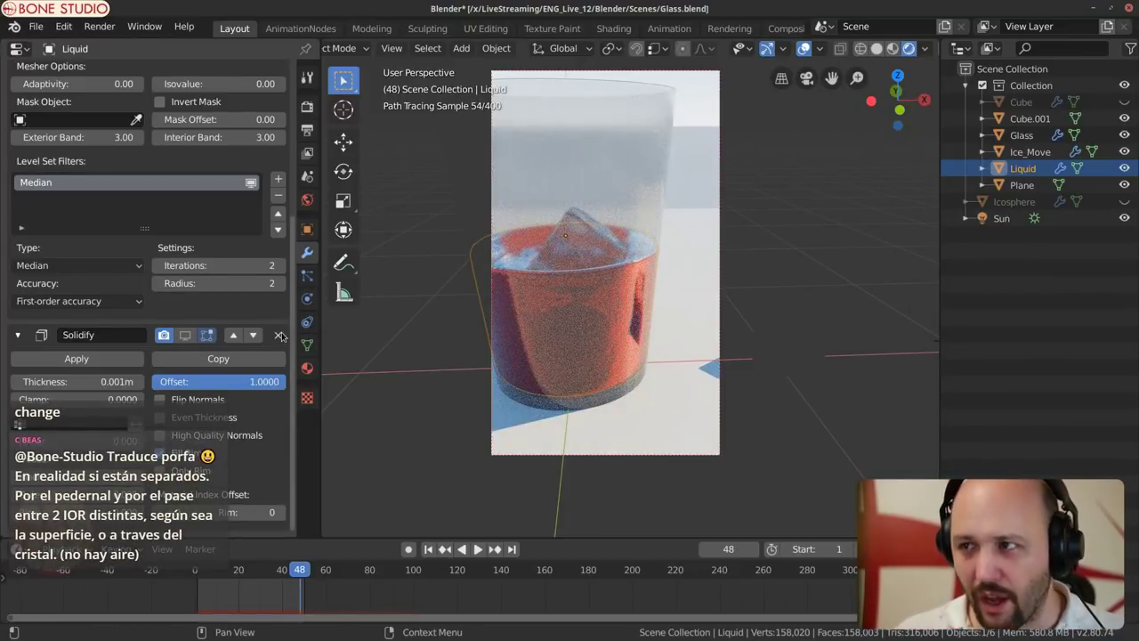
{"action": "scroll", "coordinate": [147, 231], "scroll_direction": "up", "scroll_amount": 6}
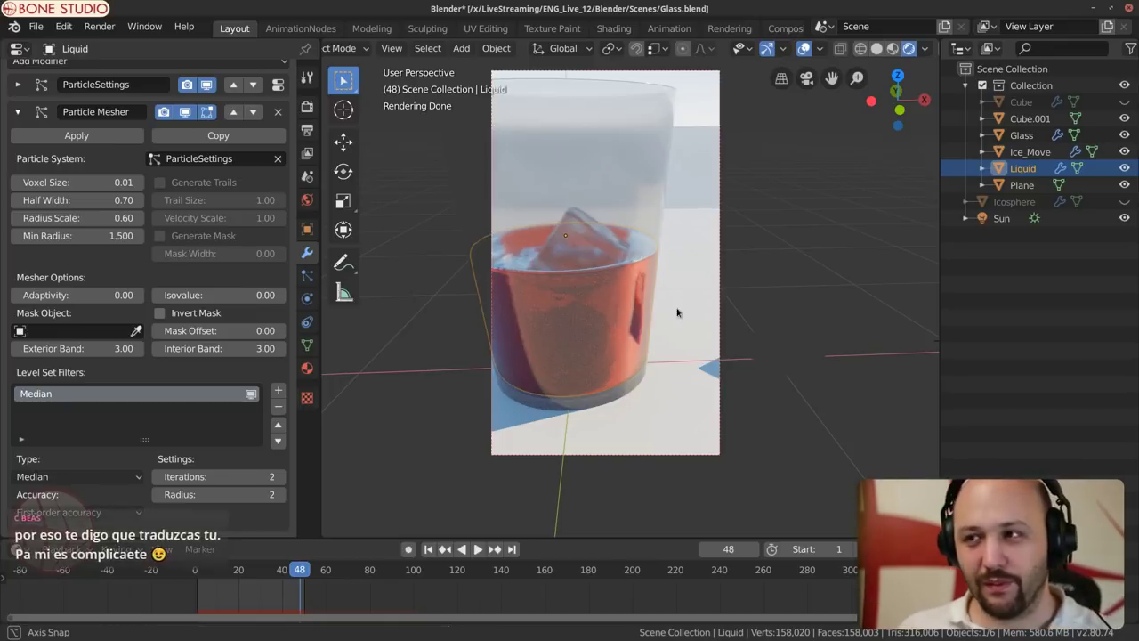
{"action": "mouse_move", "coordinate": [676, 312]}
{"action": "middle_mouse_down"}
{"action": "mouse_move", "coordinate": [676, 330]}
{"action": "mouse_move", "coordinate": [619, 339]}
{"action": "mouse_move", "coordinate": [636, 325]}
{"action": "mouse_move", "coordinate": [641, 351]}
{"action": "mouse_move", "coordinate": [637, 285]}
{"action": "middle_mouse_up"}
Step: Select the Glass and set its material's Transmission Roughness to 0
{"action": "left_click", "coordinate": [636, 158]}
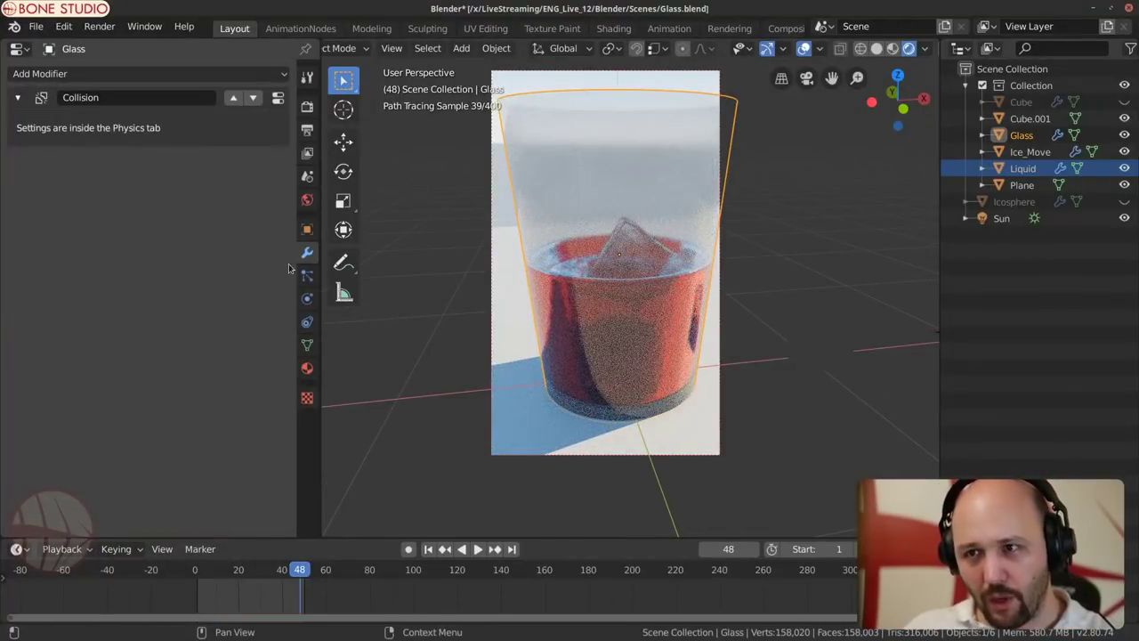
{"action": "left_click", "coordinate": [307, 367]}
{"action": "scroll", "coordinate": [89, 338], "scroll_direction": "down", "scroll_amount": 15}
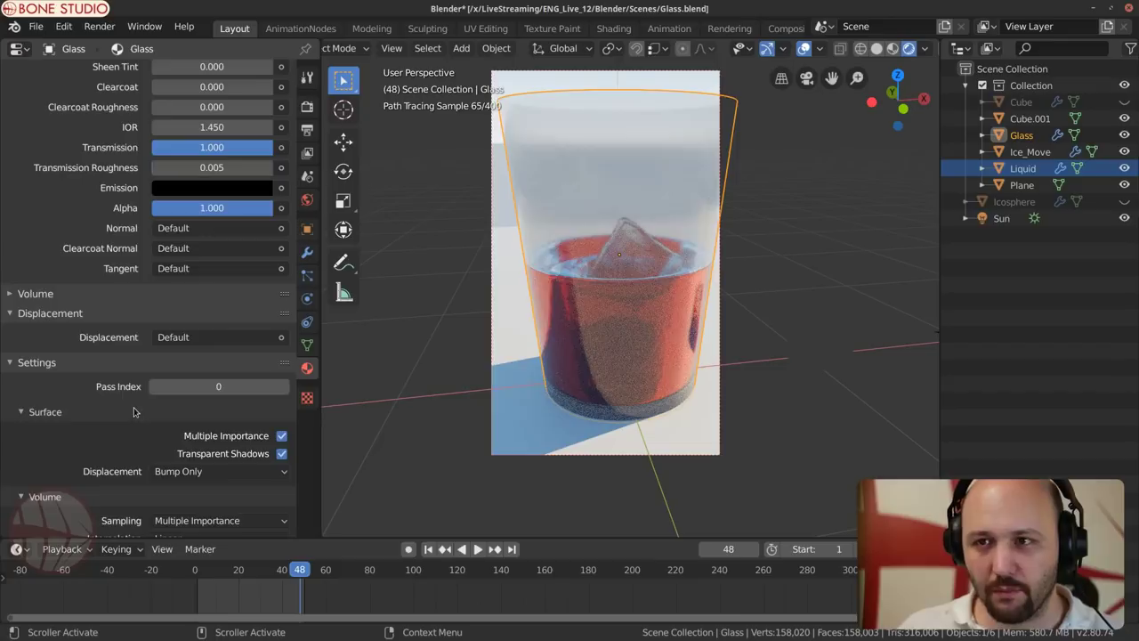
{"action": "scroll", "coordinate": [88, 338], "scroll_direction": "up", "scroll_amount": 3}
{"action": "scroll", "coordinate": [89, 339], "scroll_direction": "up", "scroll_amount": 3}
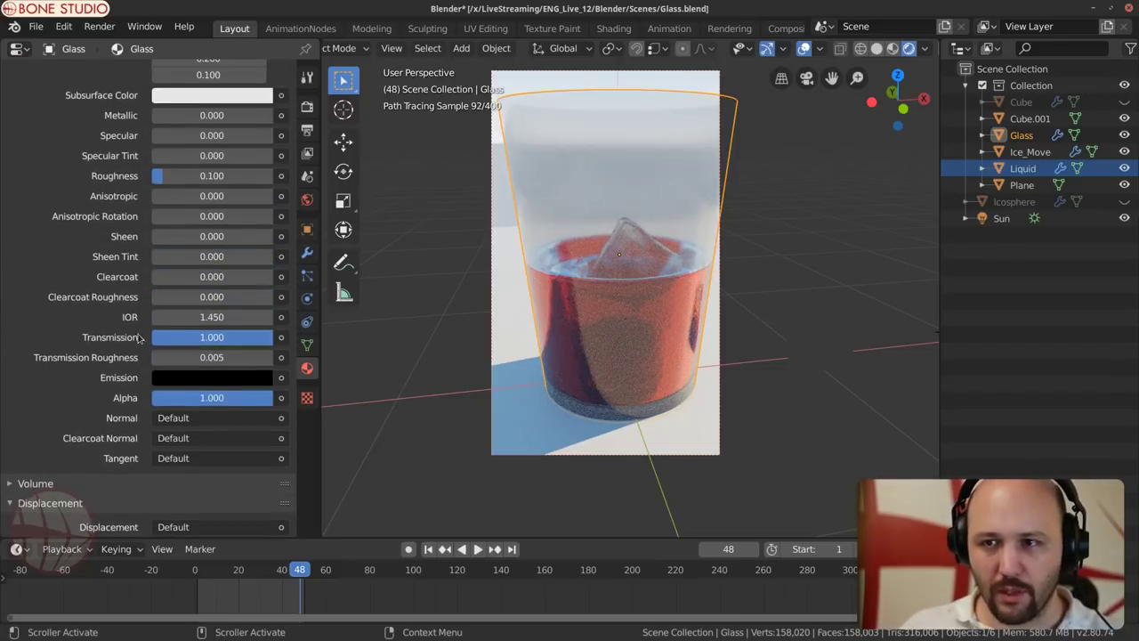
{"action": "left_click", "coordinate": [220, 357]}
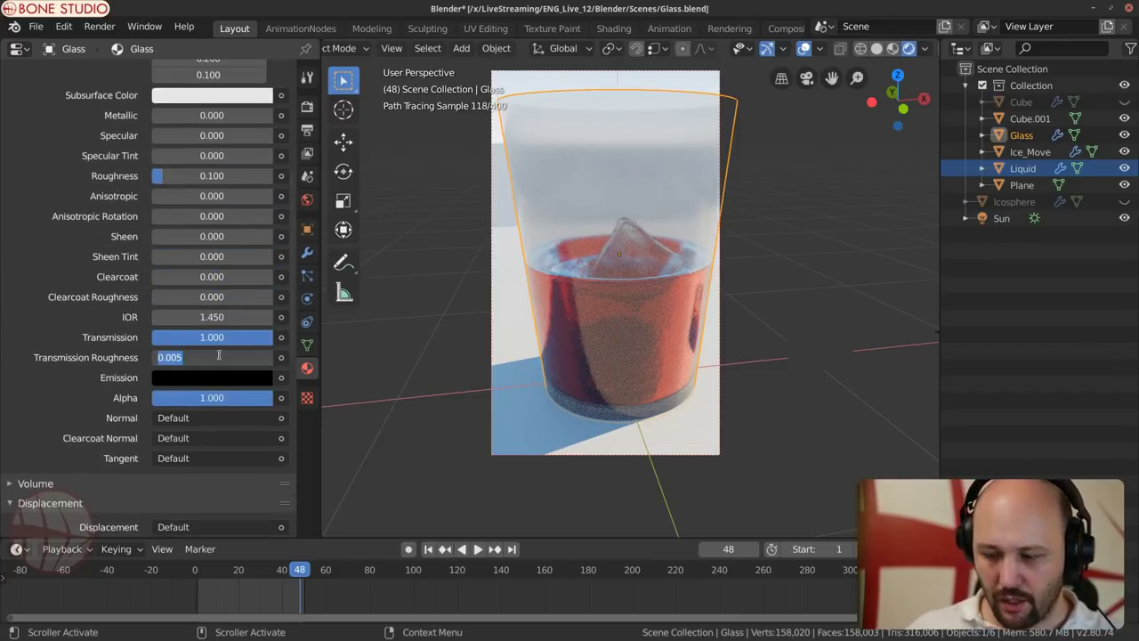
{"action": "type", "text": "0"}
{"action": "key", "text": "Return"}
Step: Set the glass material's Roughness to 0
{"action": "scroll", "coordinate": [140, 333], "scroll_direction": "up", "scroll_amount": 3}
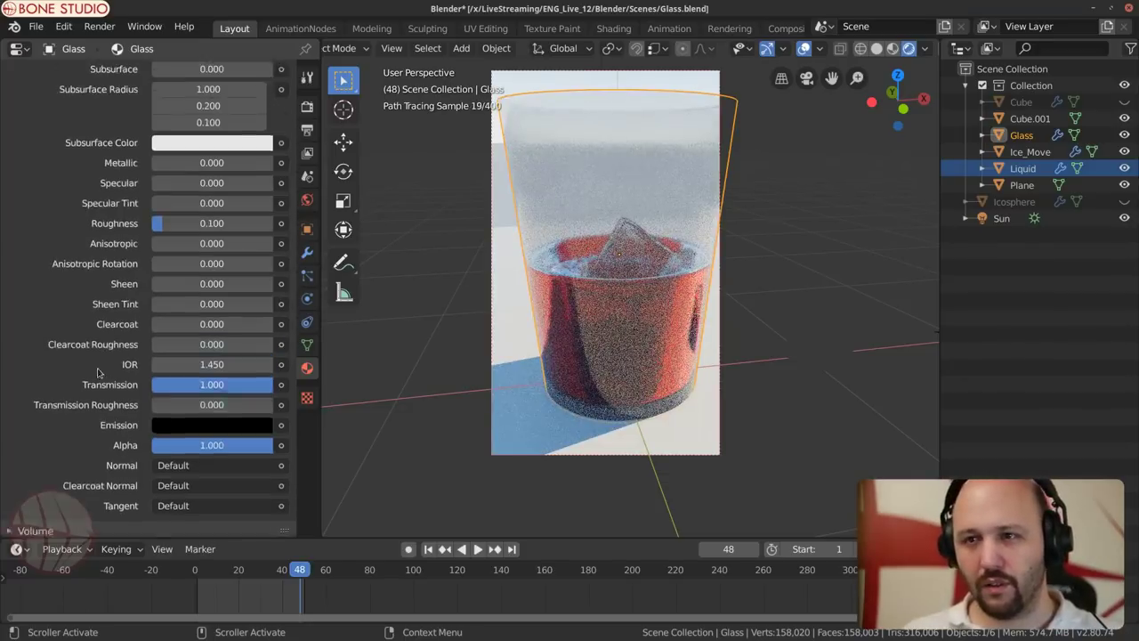
{"action": "left_click", "coordinate": [176, 275]}
{"action": "type", "text": "0"}
{"action": "key", "text": "Return"}
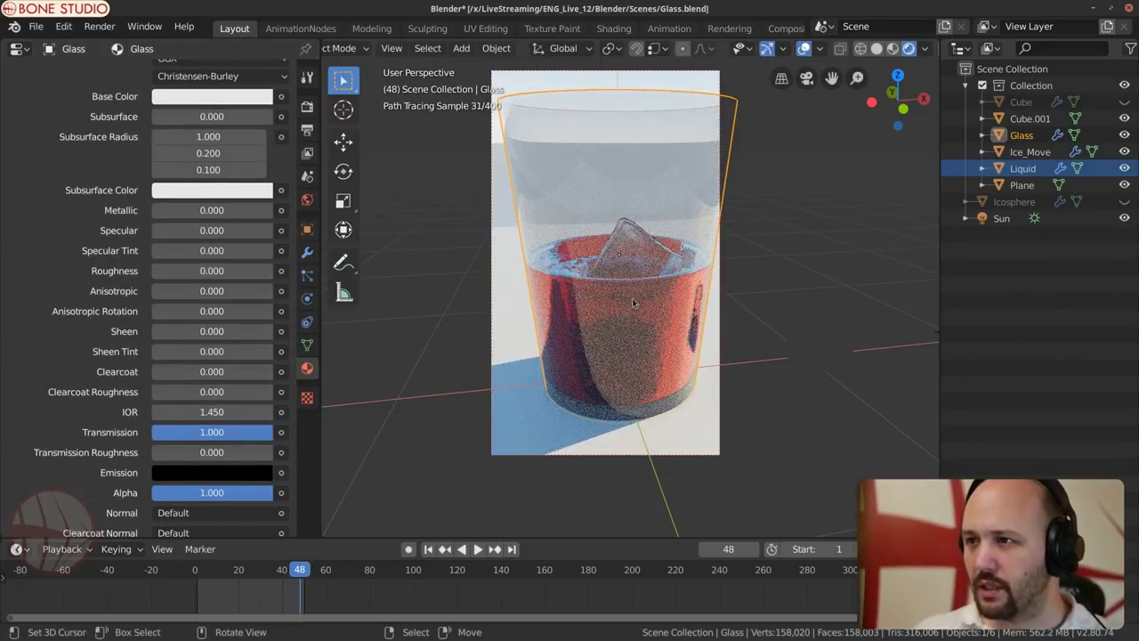
{"action": "middle_click_drag", "start_coordinate": [627, 307], "coordinate": [620, 311]}
{"action": "scroll", "coordinate": [620, 311], "scroll_direction": "down", "scroll_amount": 3}
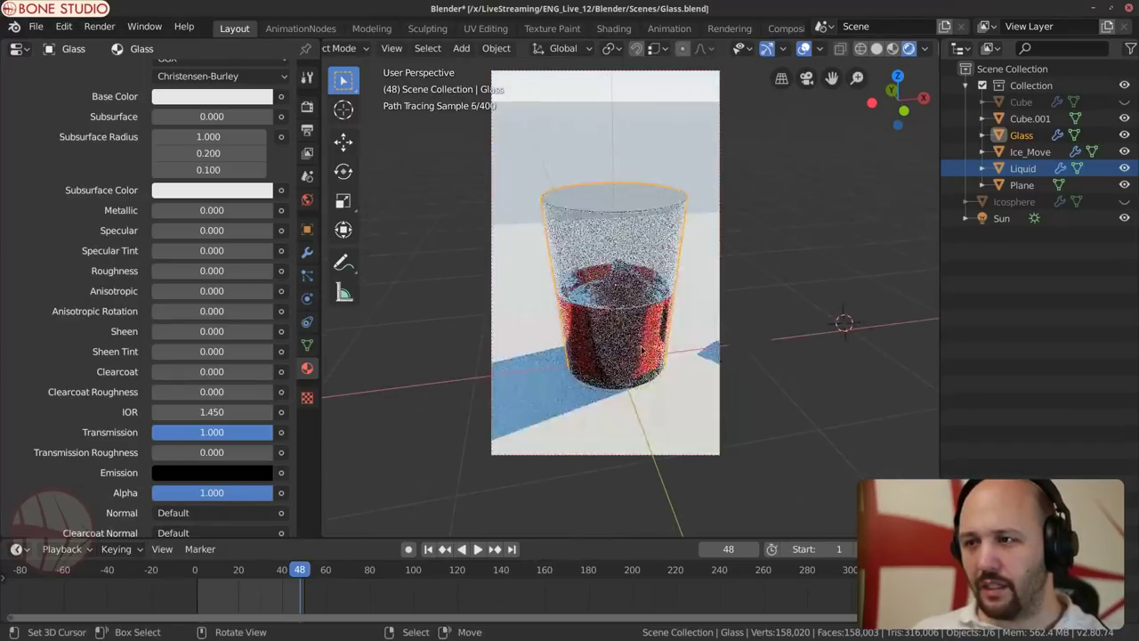